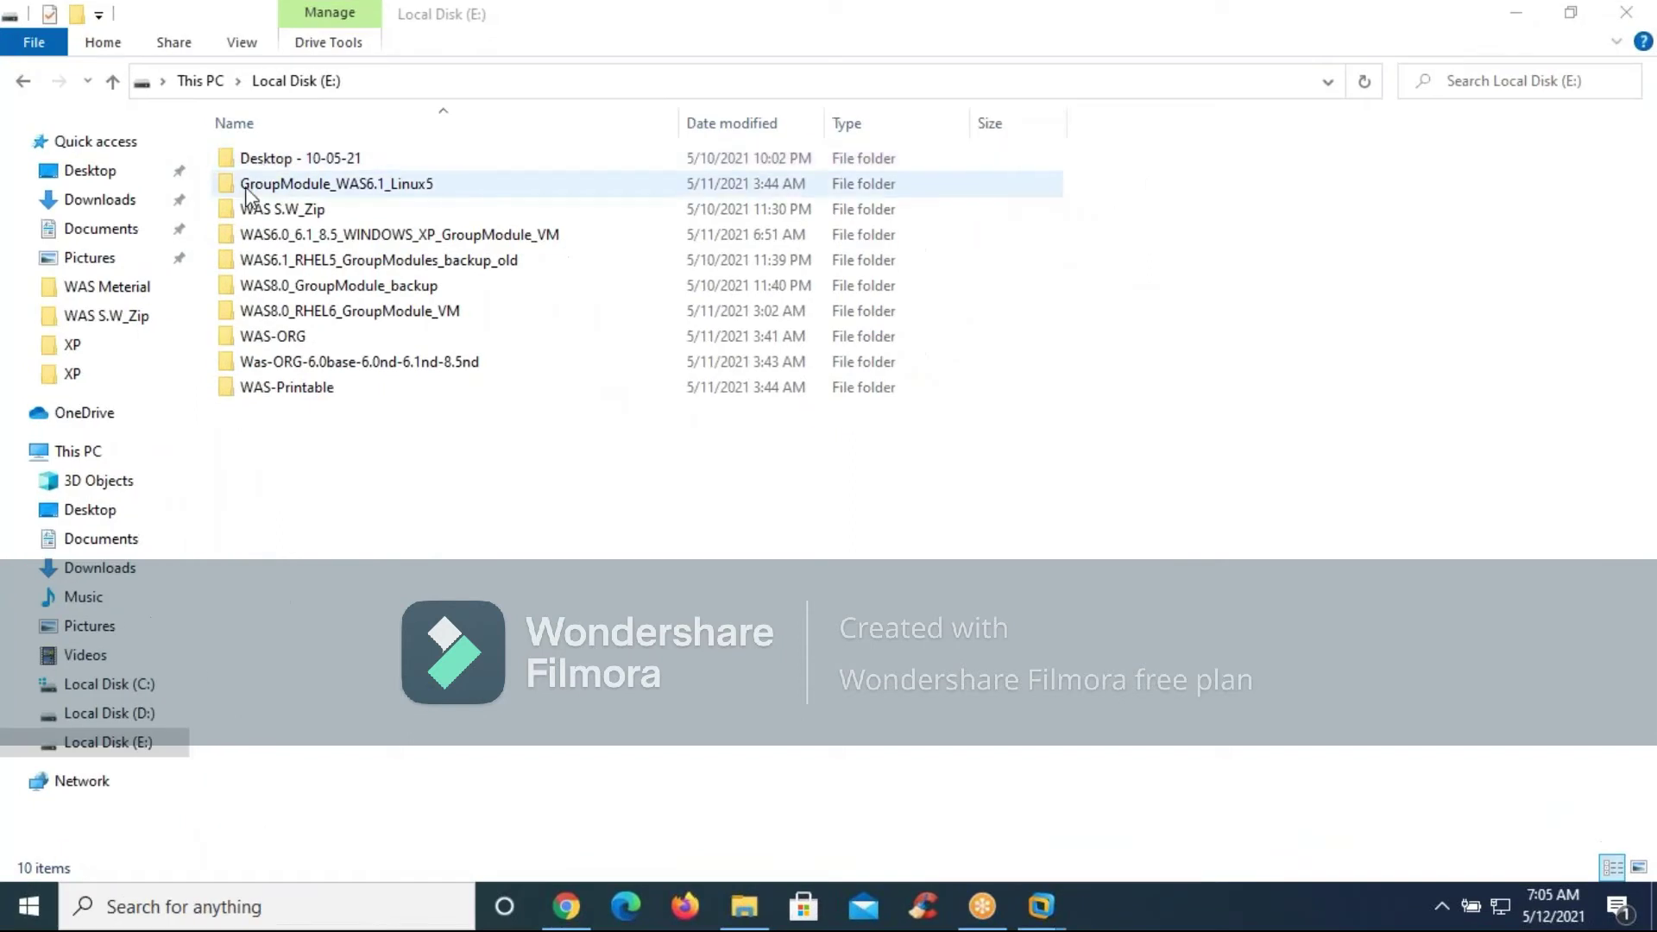
Open the WAS S.W_Zip folder on Local Disk (E:)
double_click(254, 210)
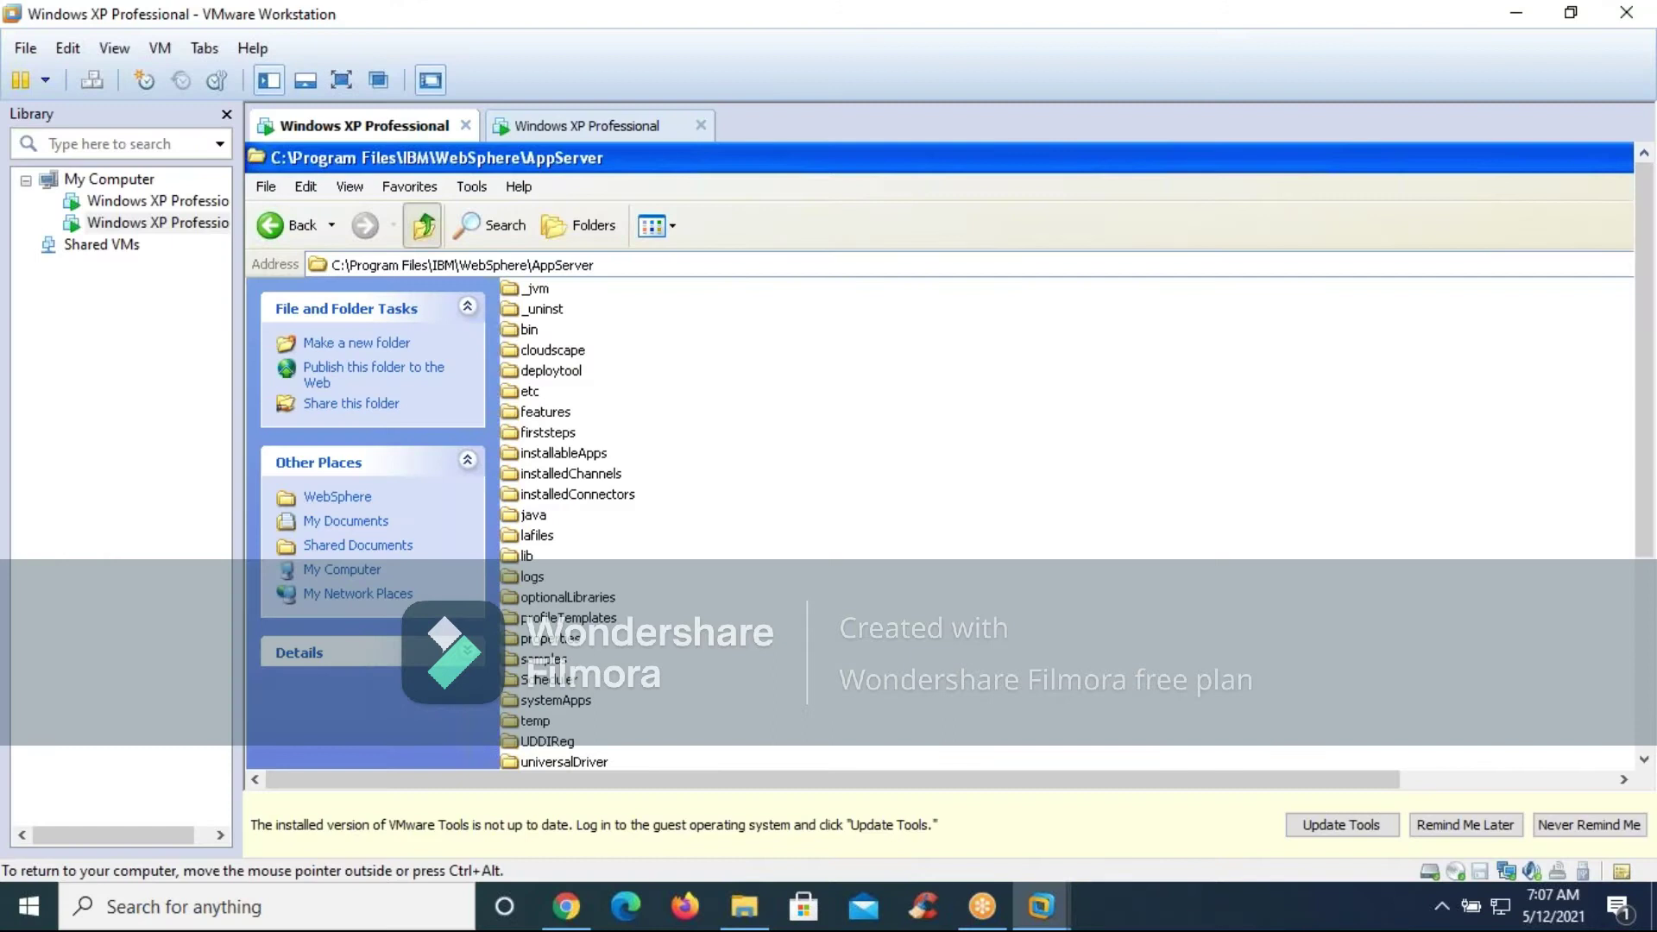
Go up from the AppServer folder to Program Files, then restore and close that folder window in the virtual machine
click(423, 226)
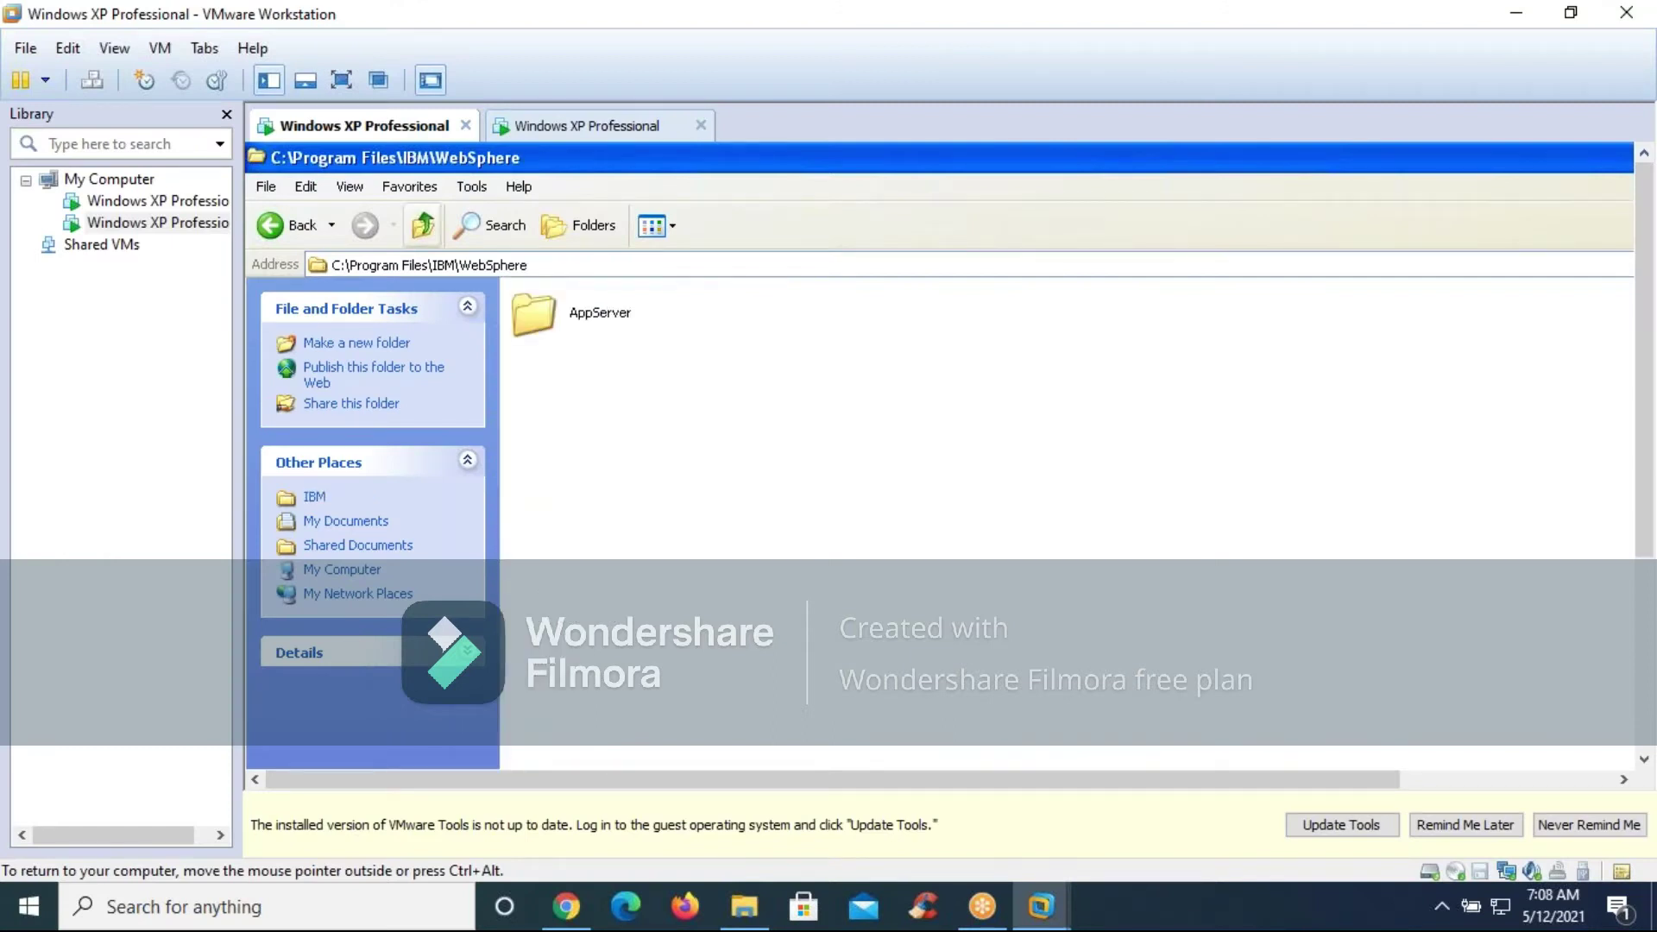
click(424, 227)
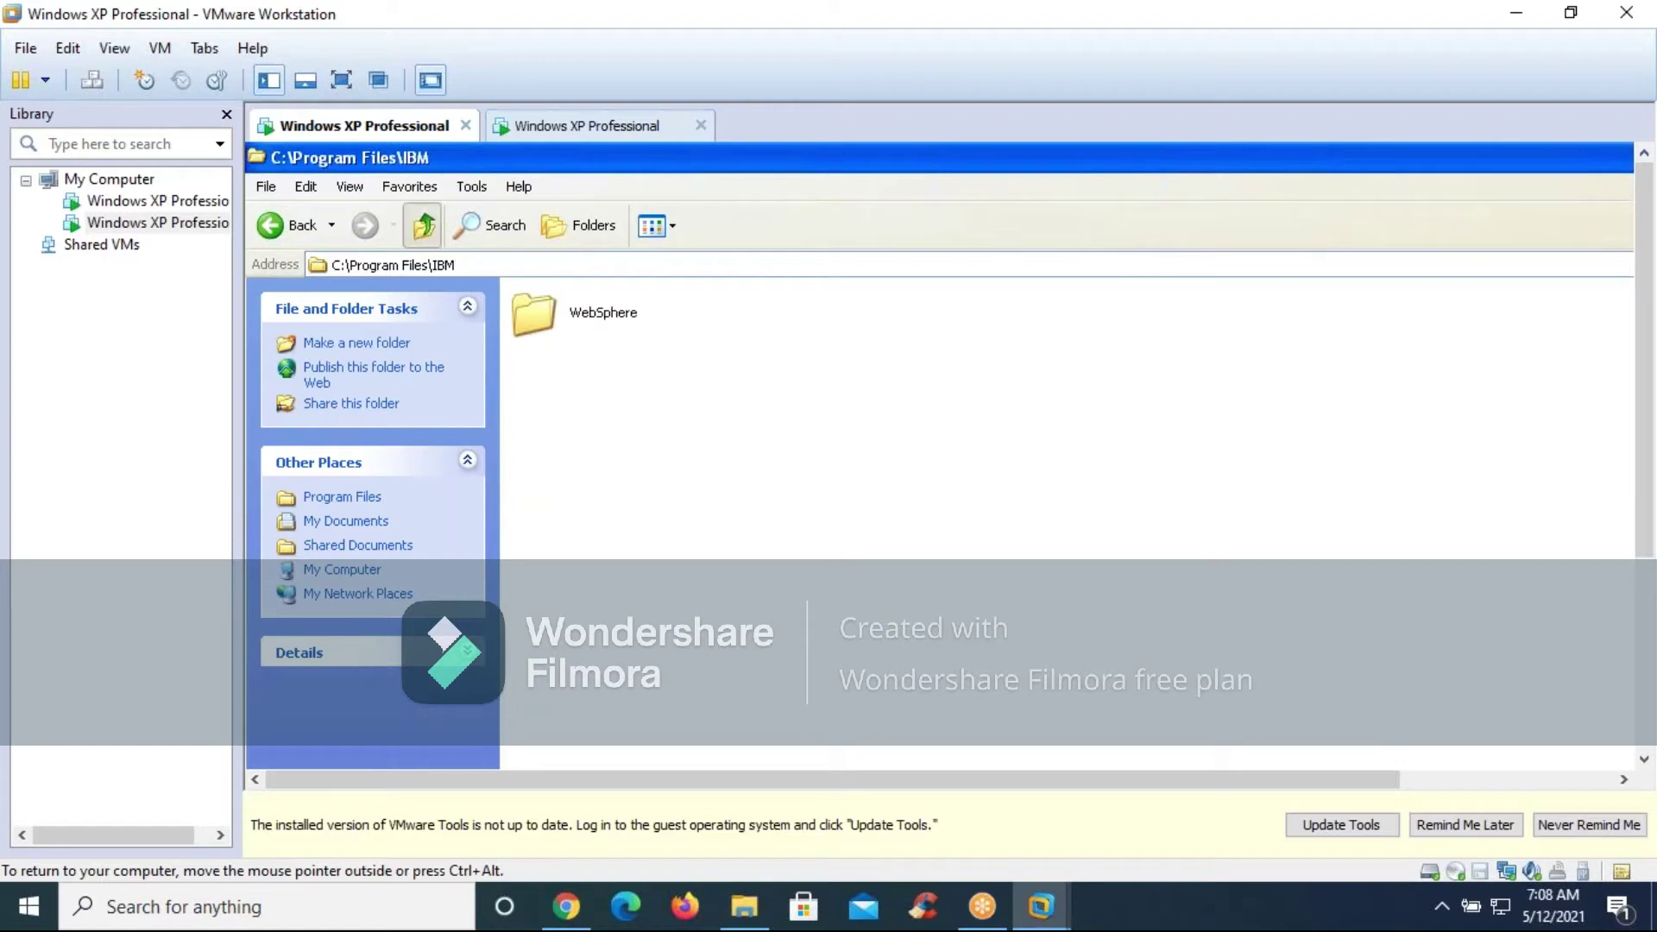
click(422, 226)
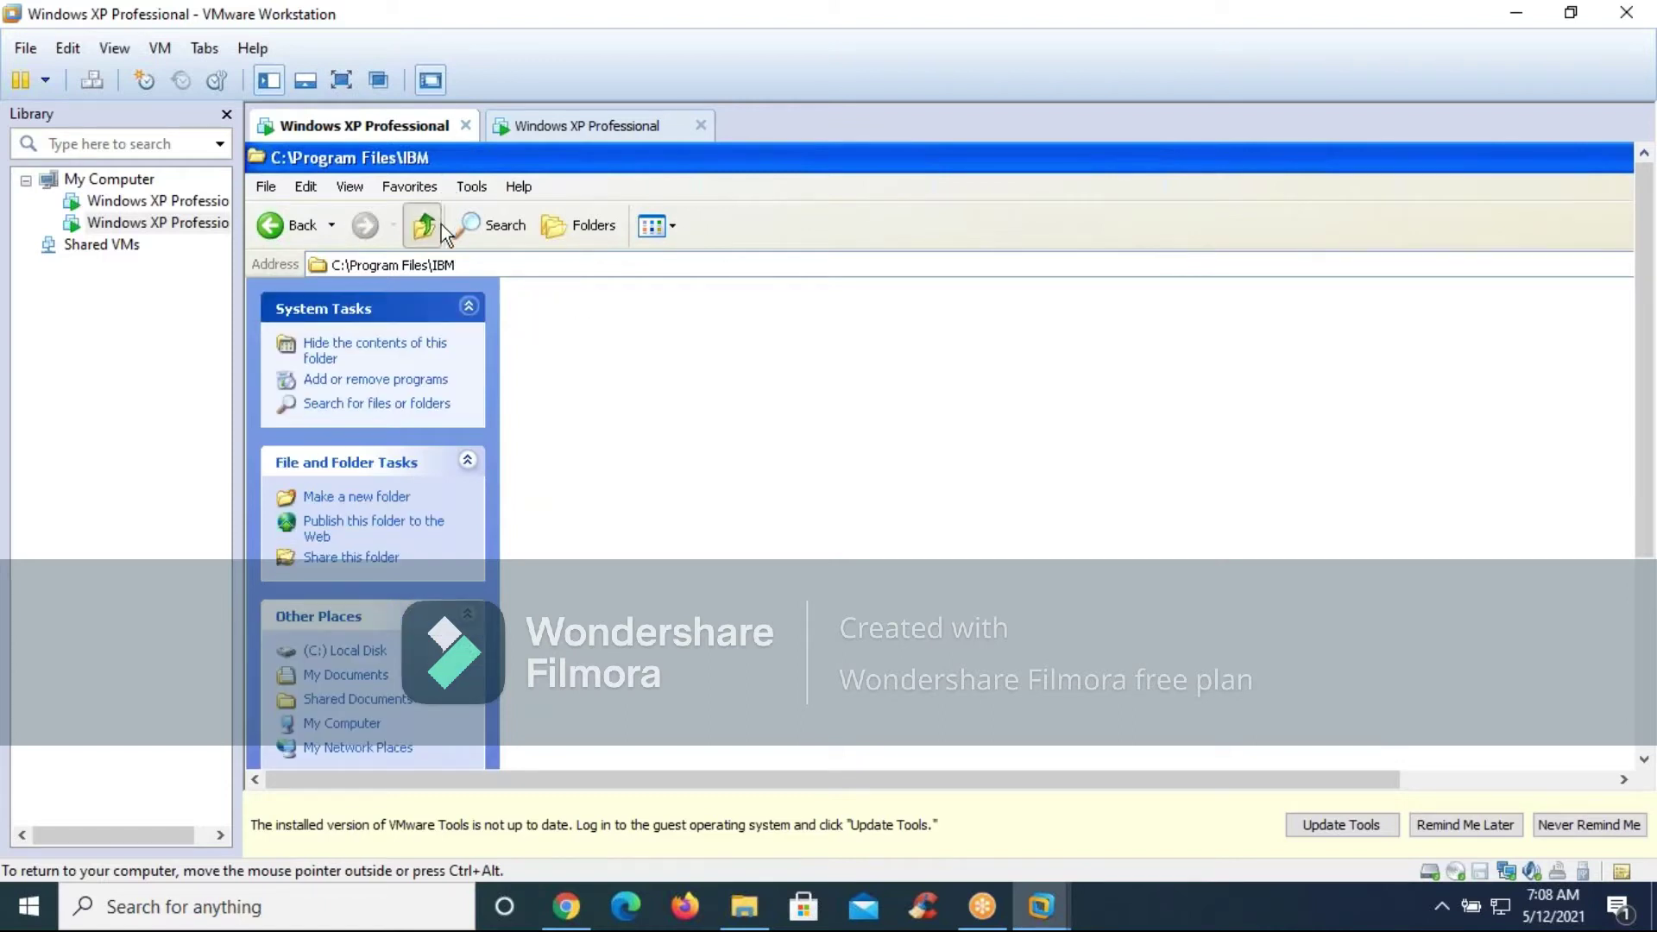
double_click(1021, 160)
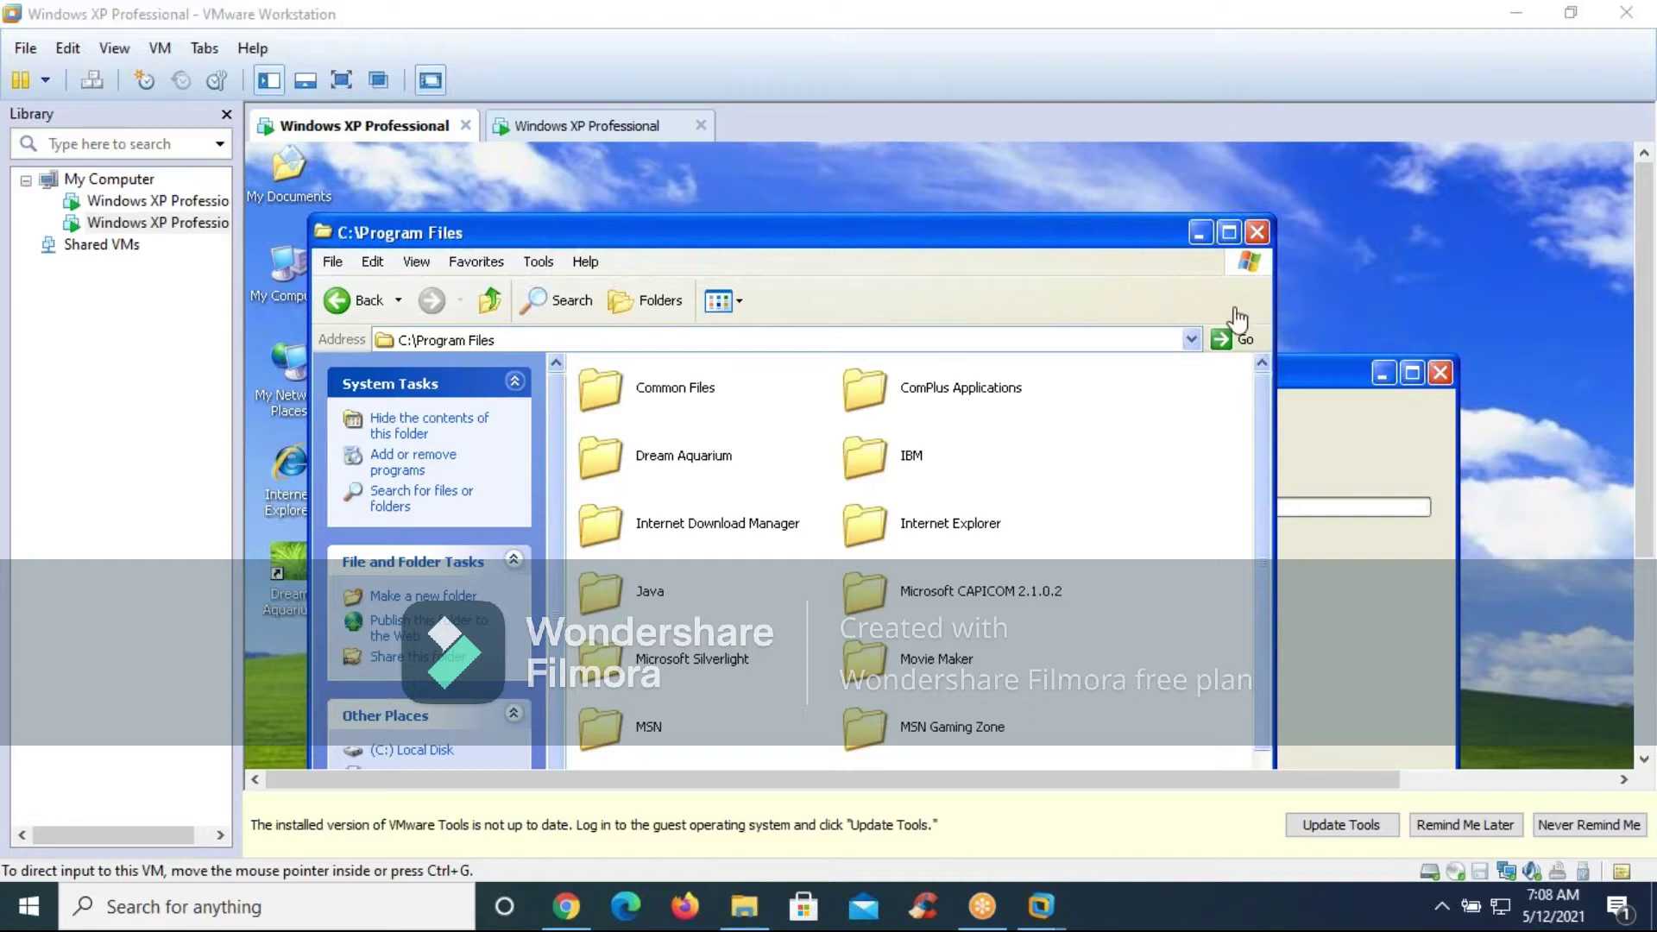
click(1253, 255)
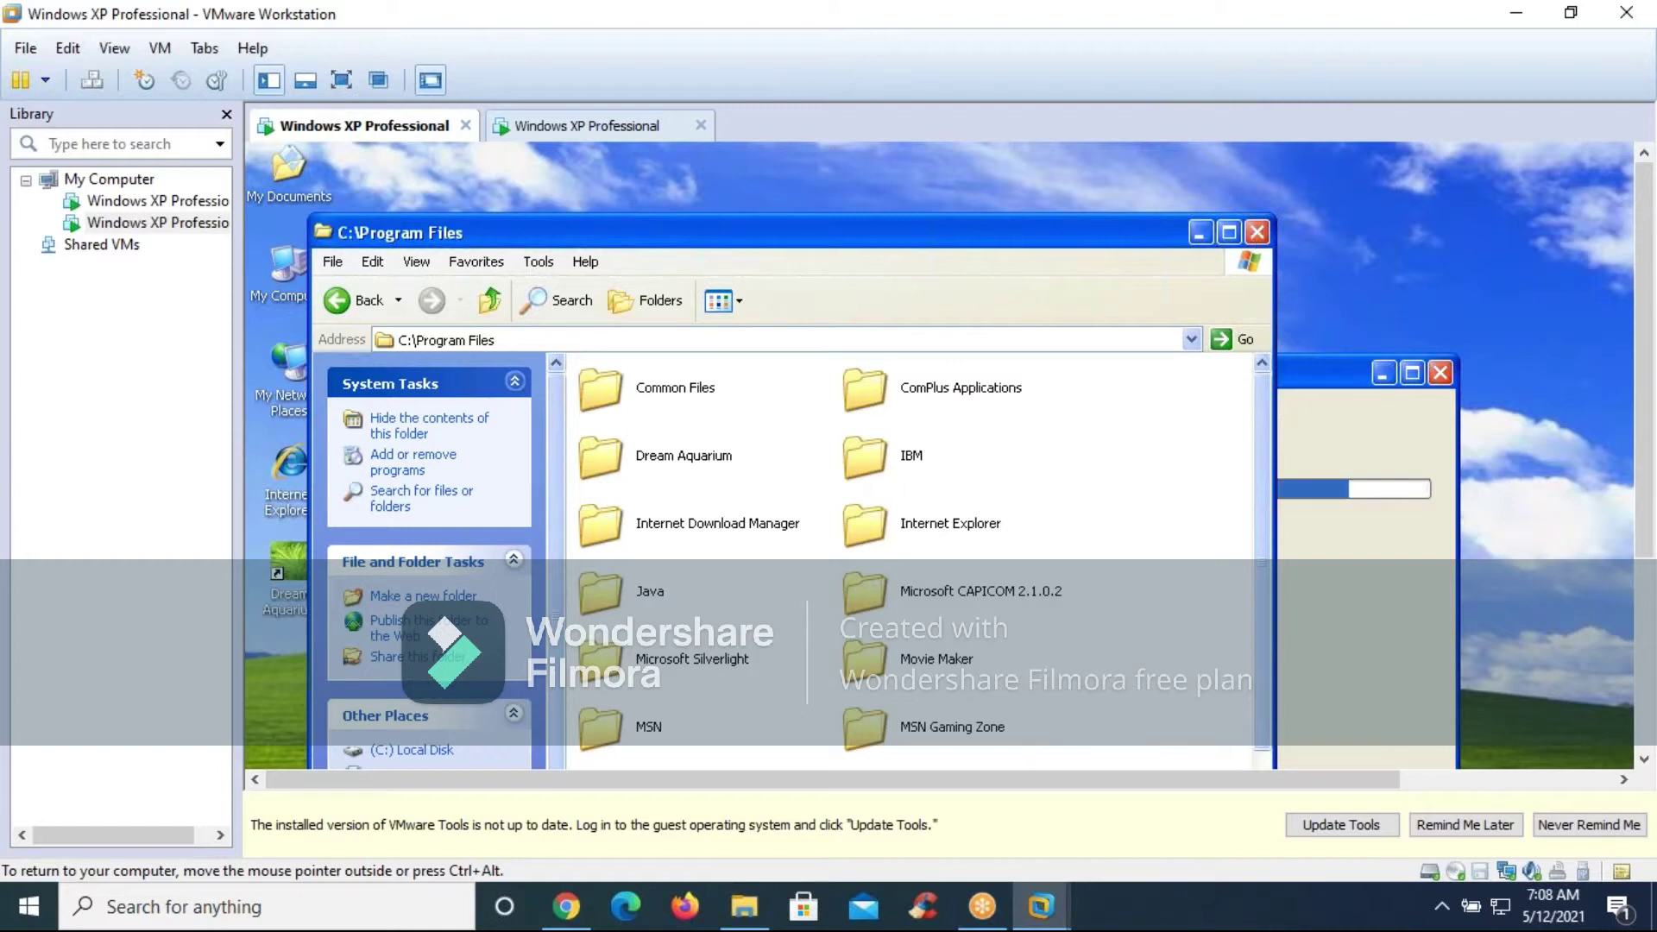
click(1256, 232)
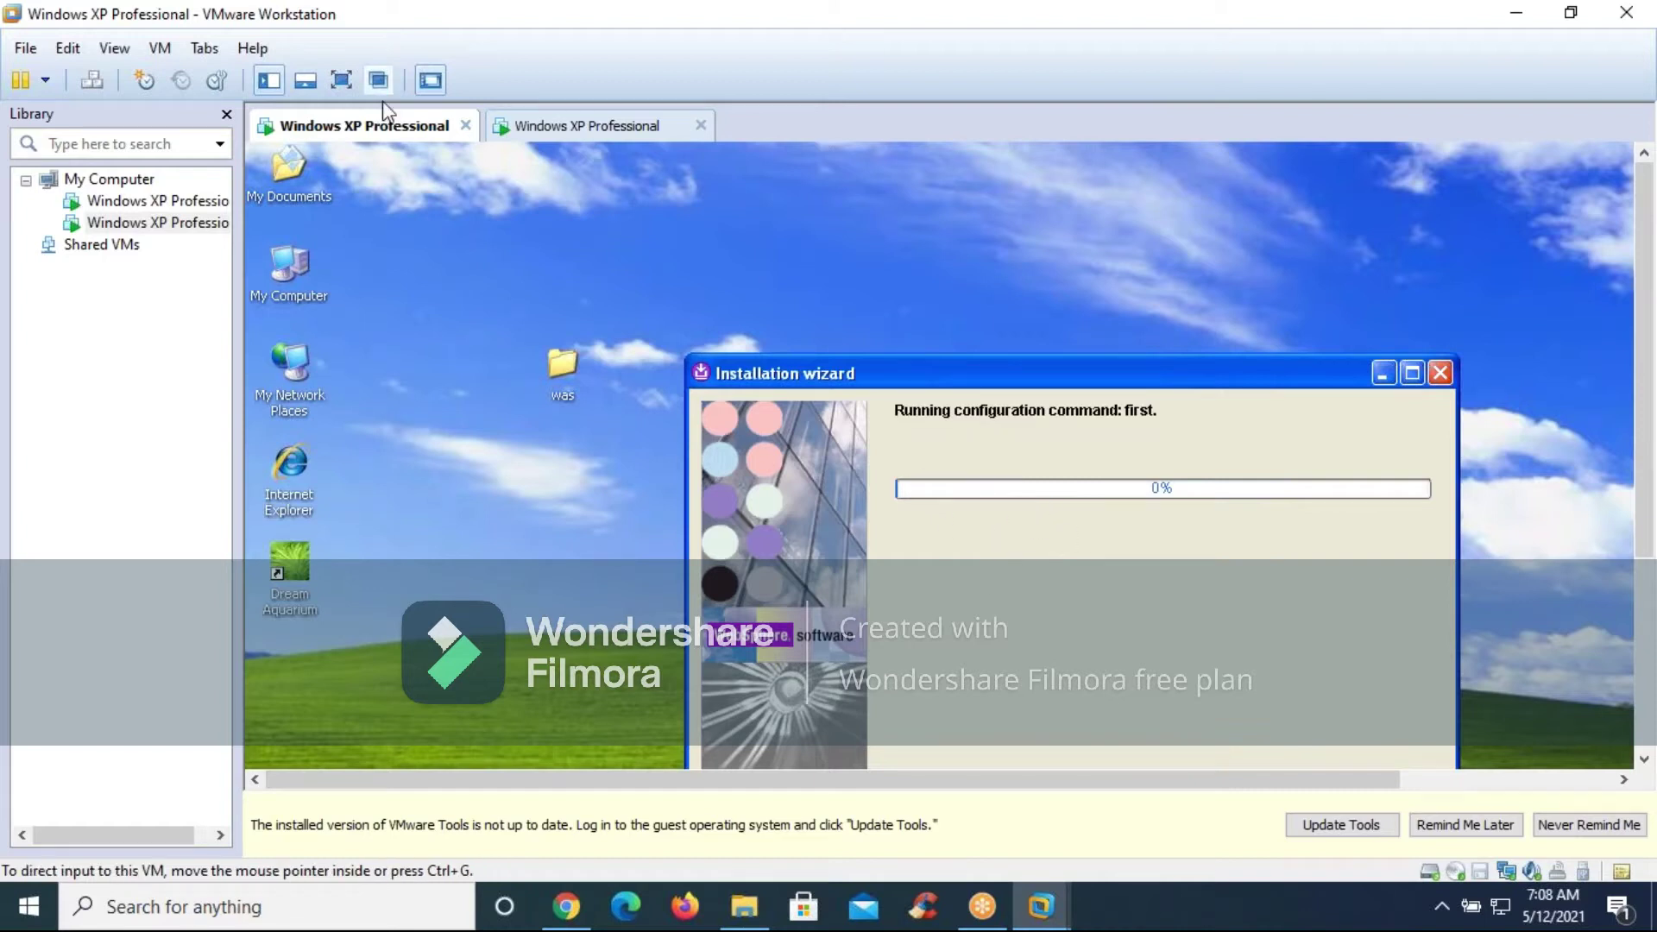
Check the installation in the first virtual machine, and show the second Windows XP Professional virtual machine in full screen
click(563, 131)
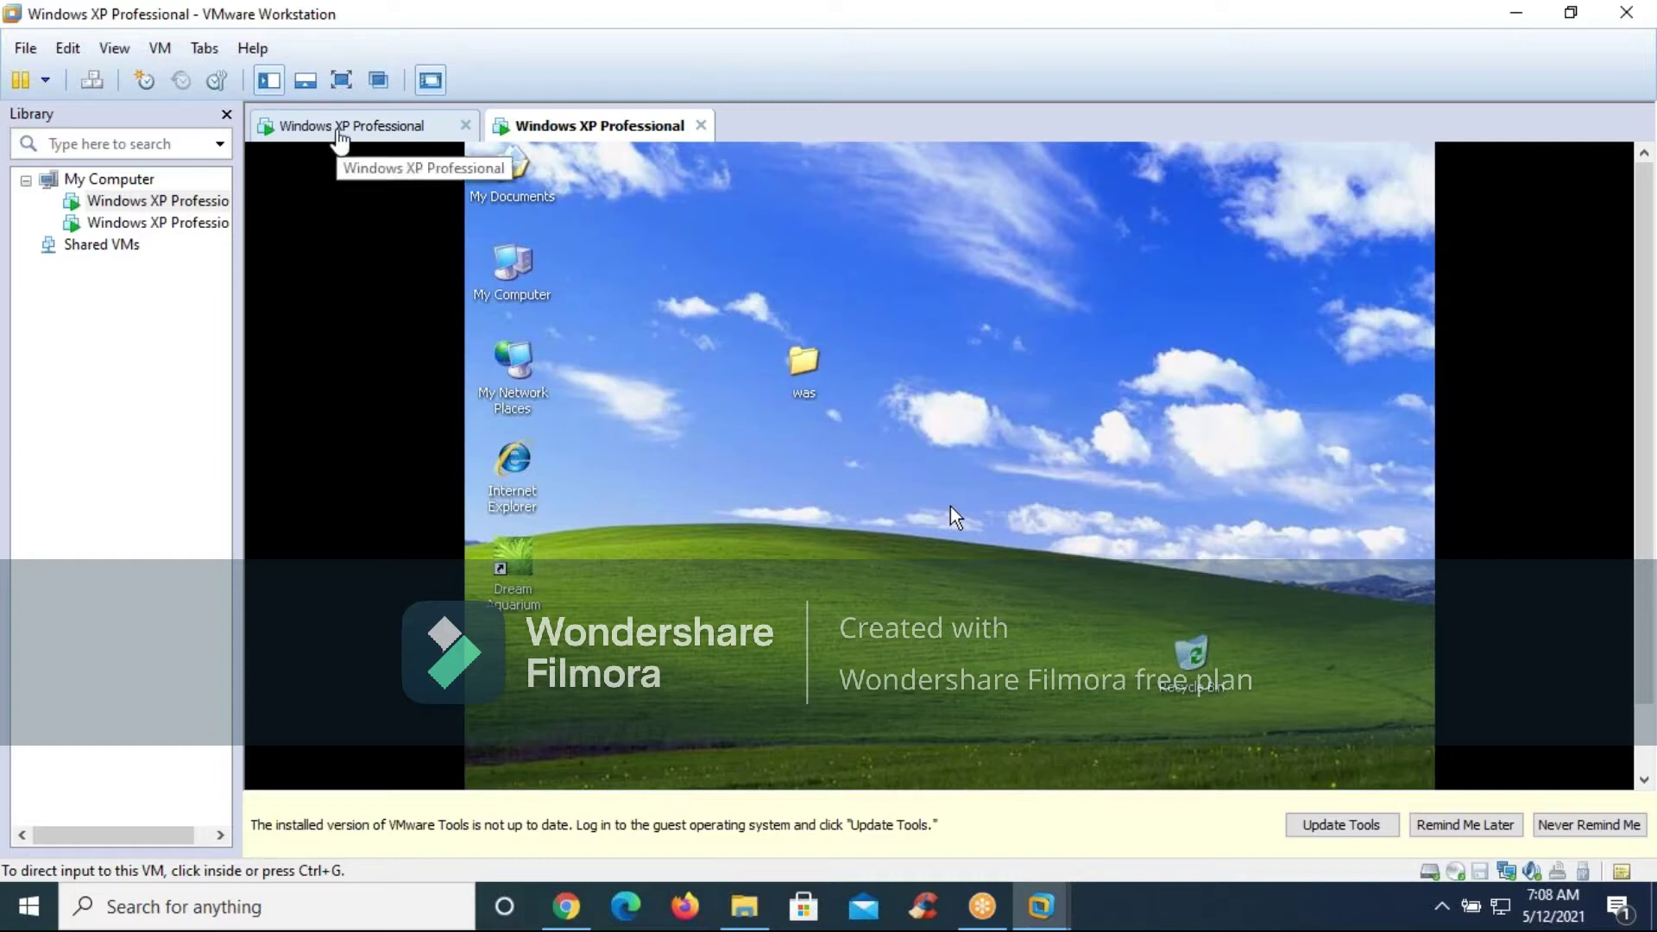
click(334, 130)
key(ctrl+alt)
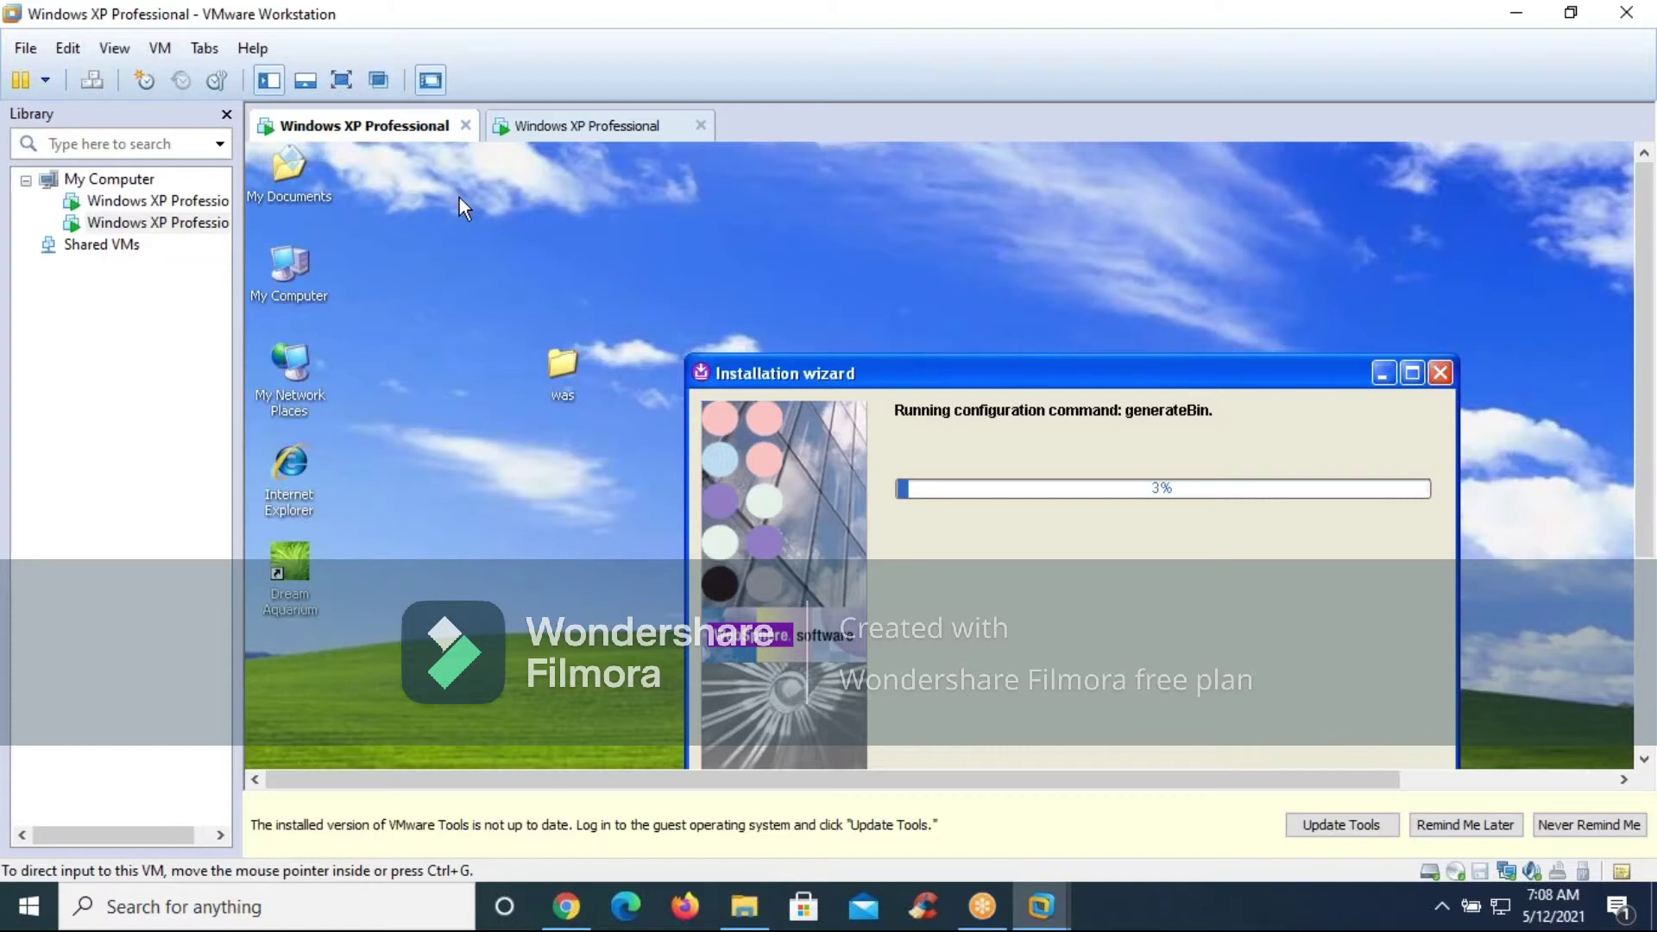
click(573, 127)
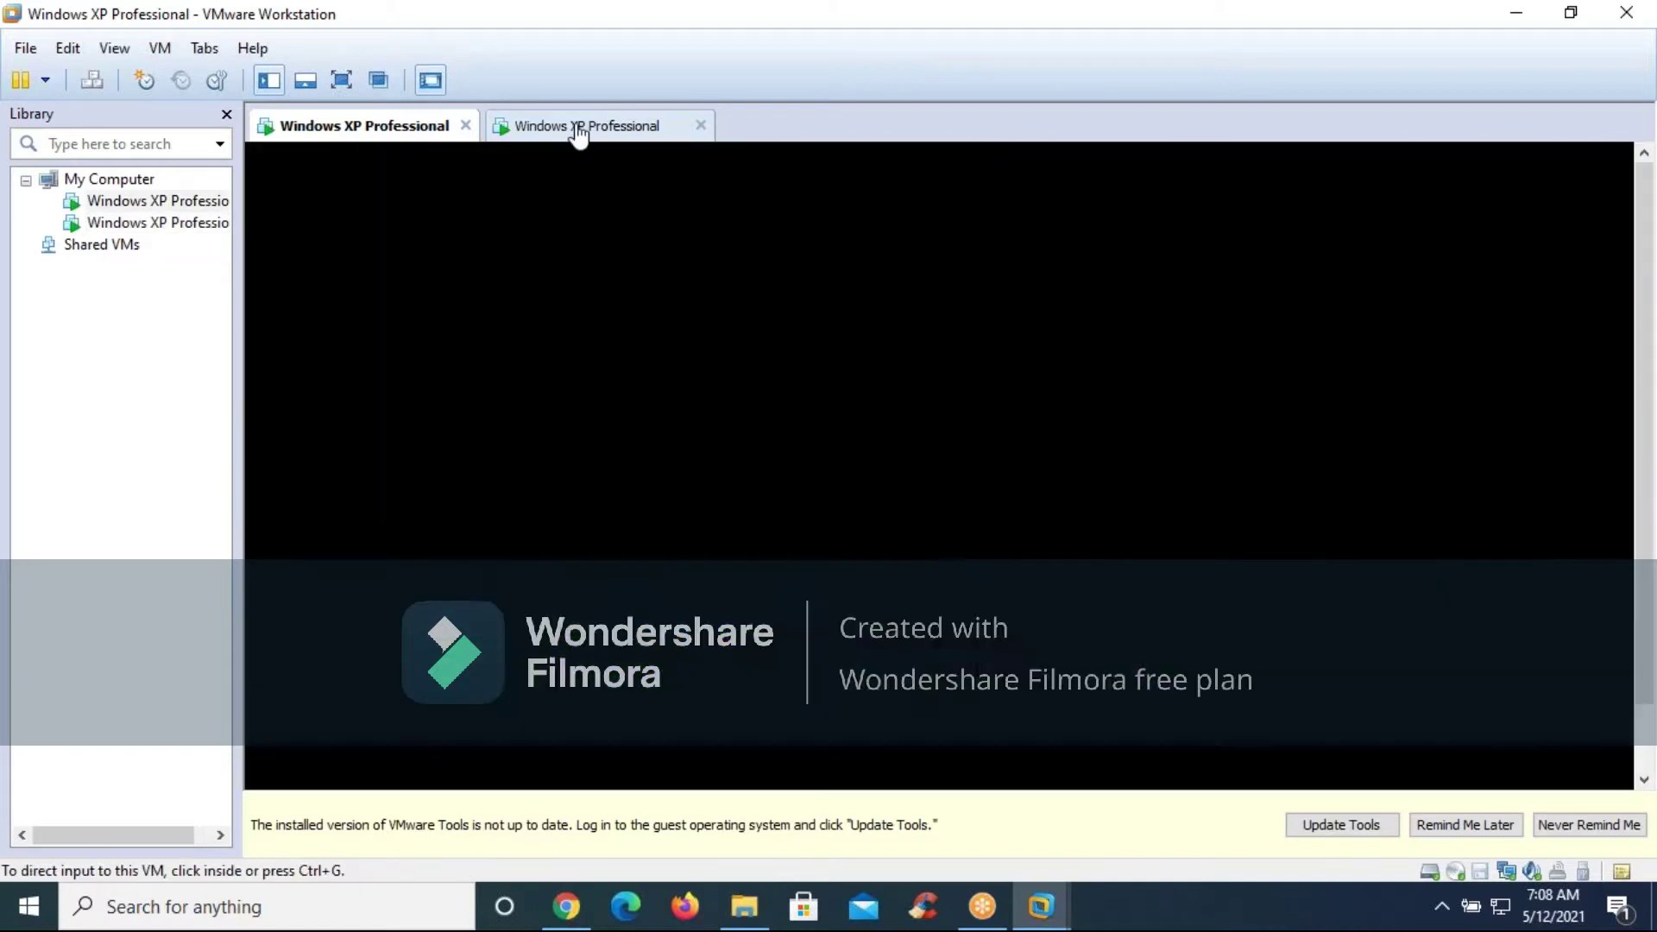
click(343, 81)
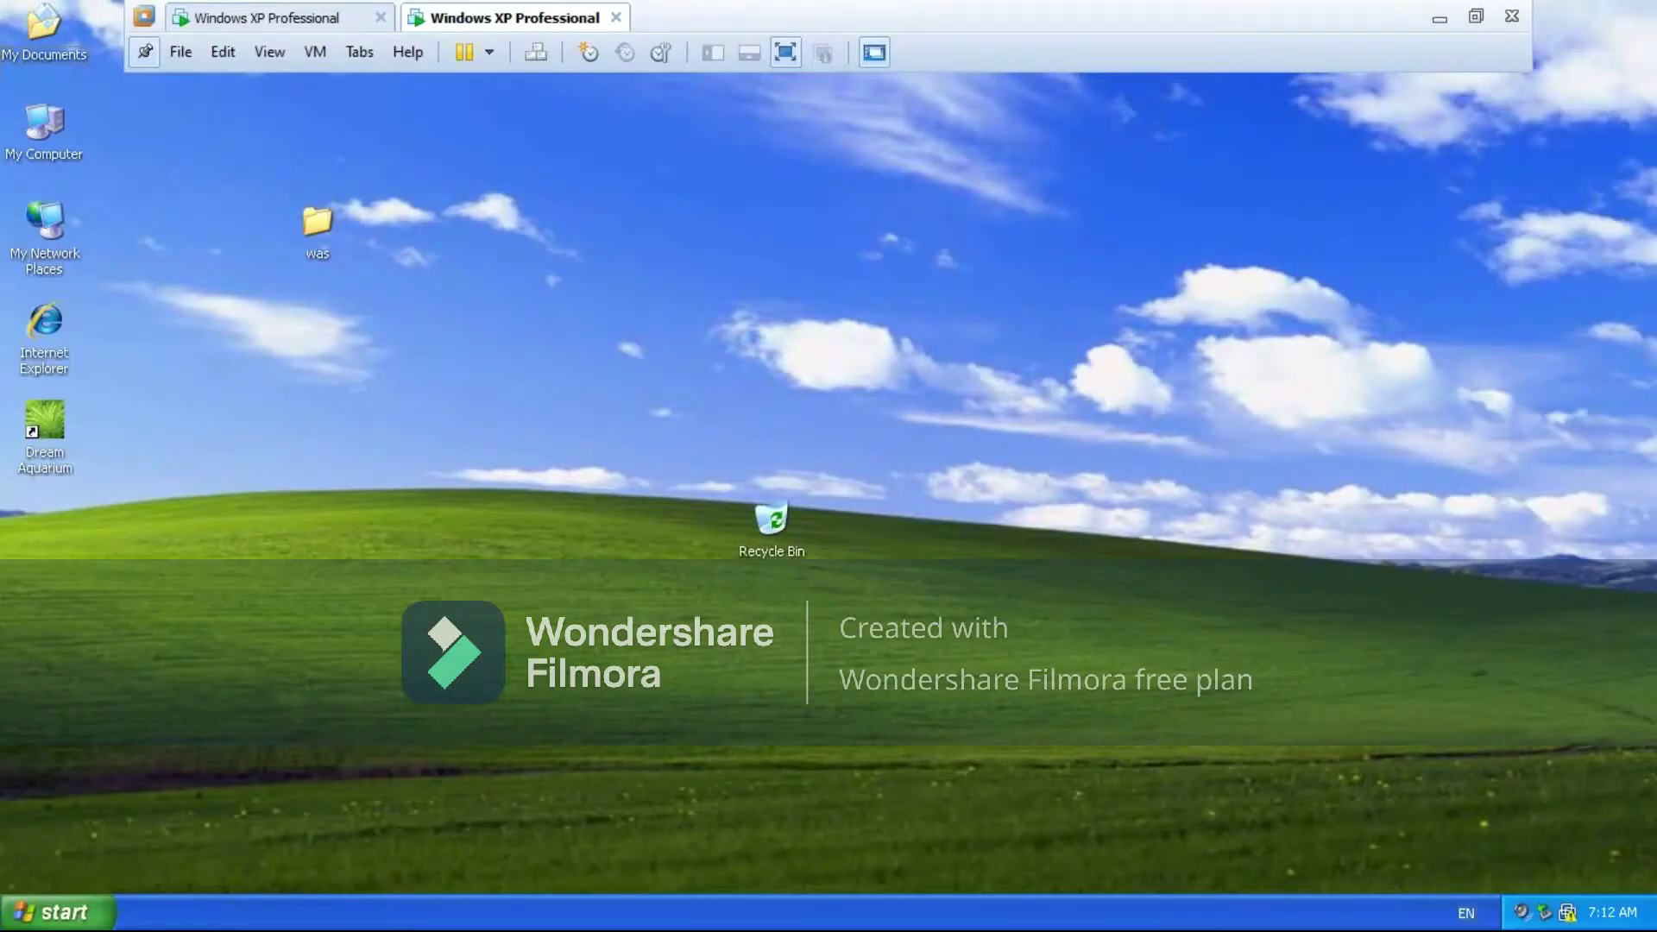
click(64, 913)
click(65, 913)
click(48, 920)
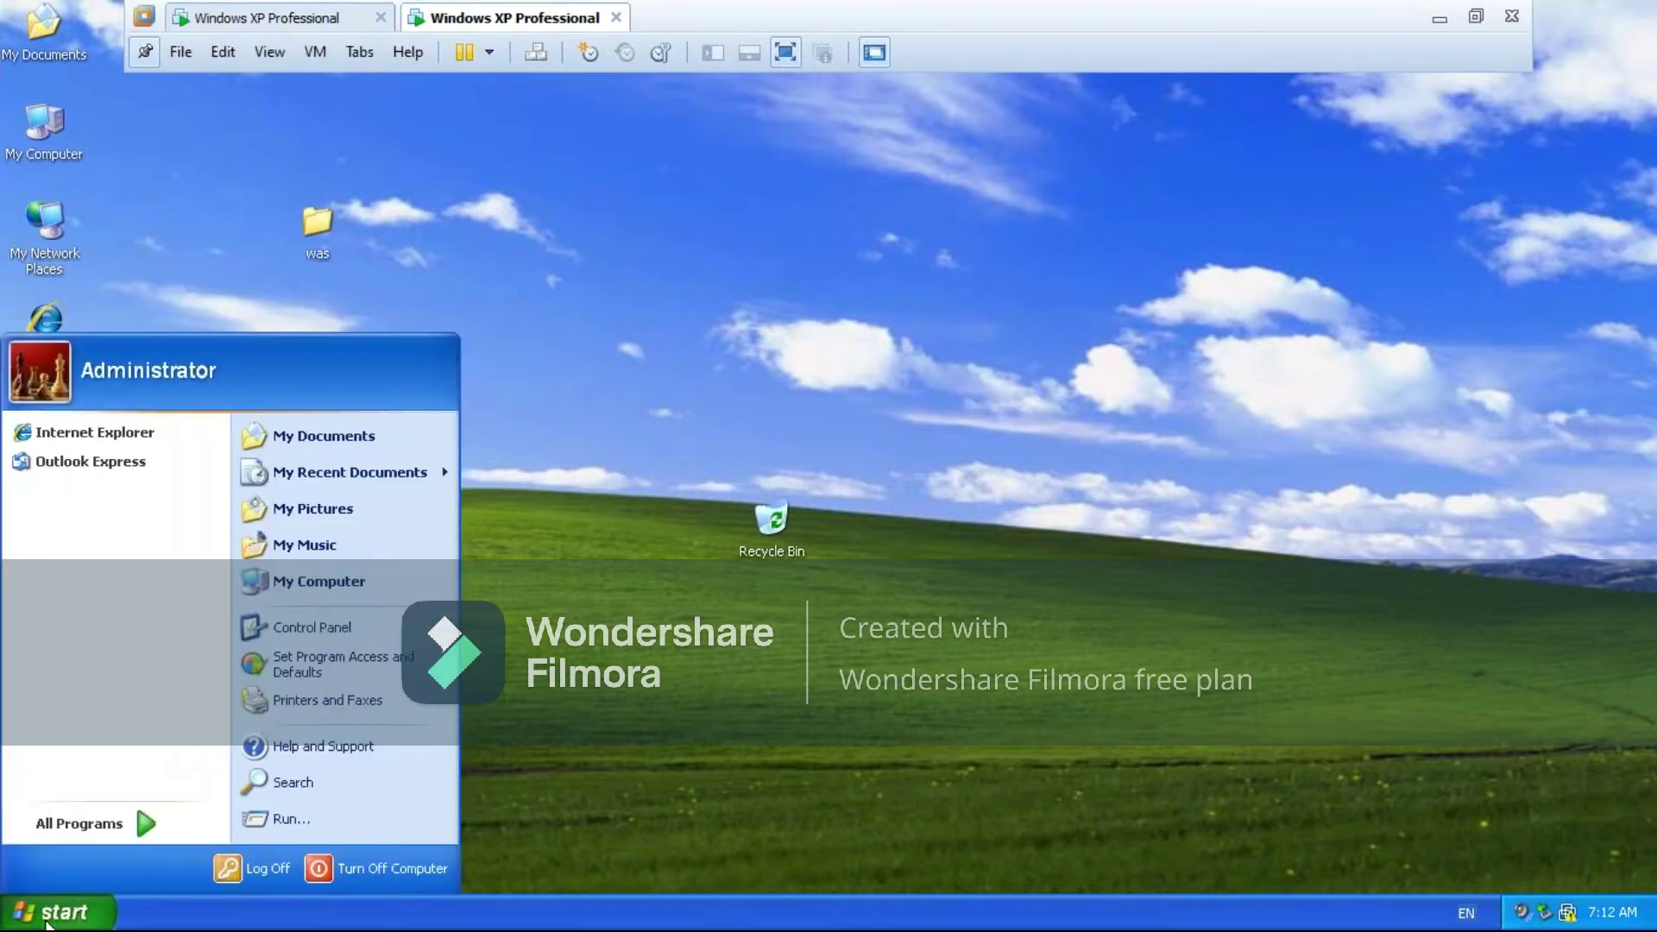
click(48, 920)
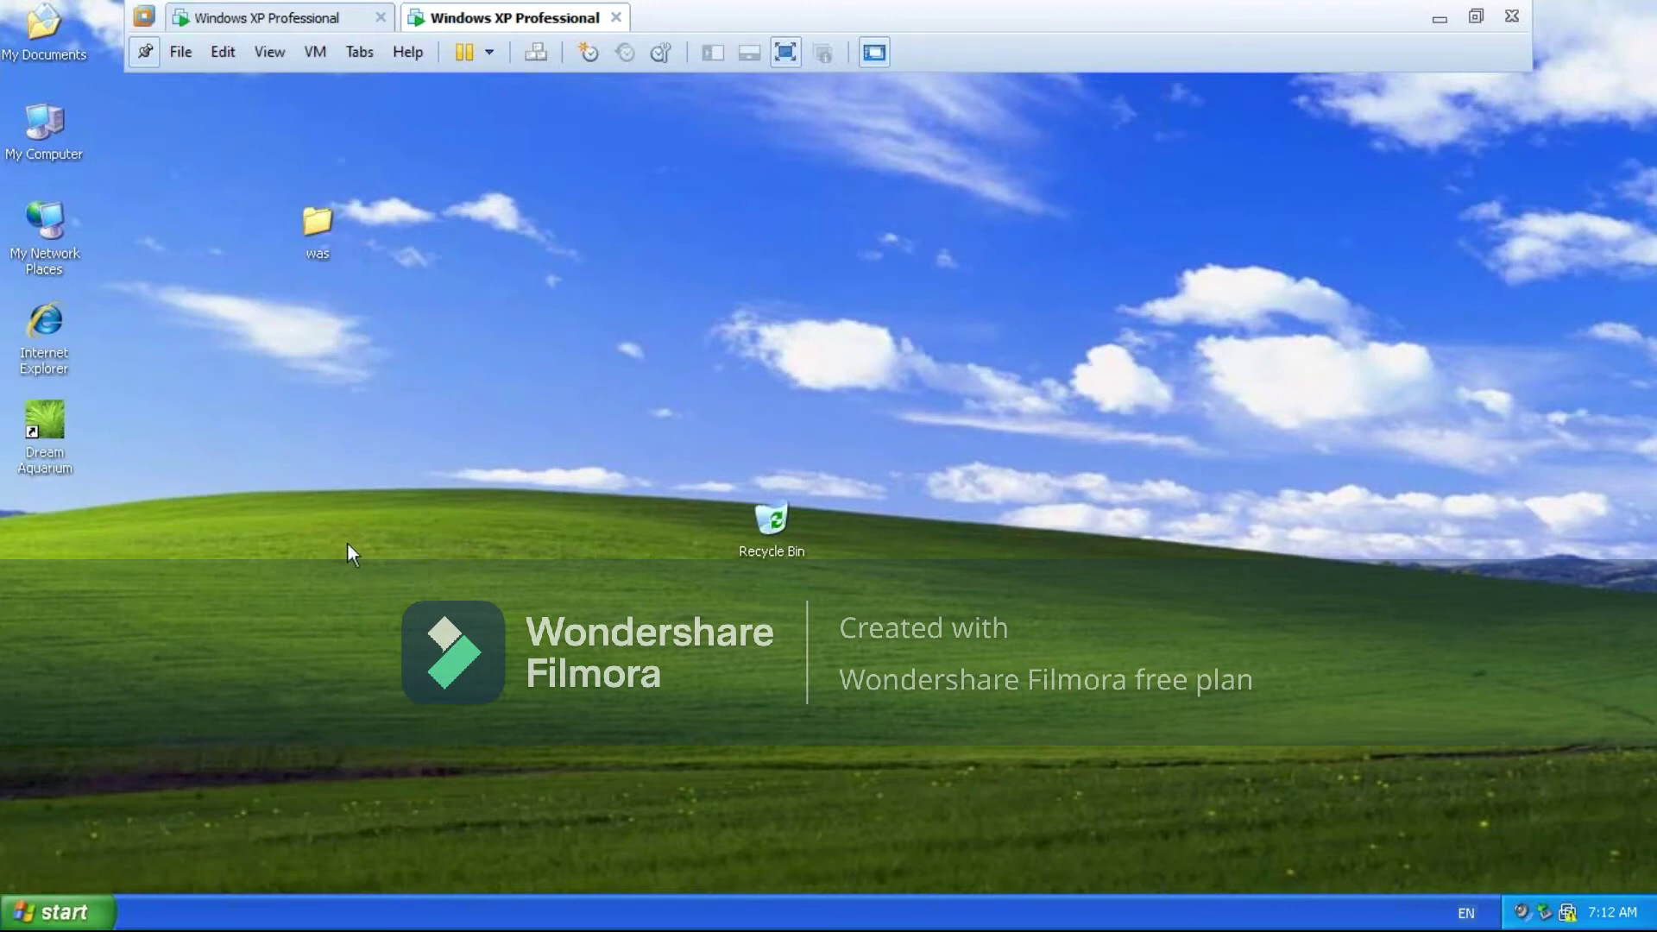
click(39, 919)
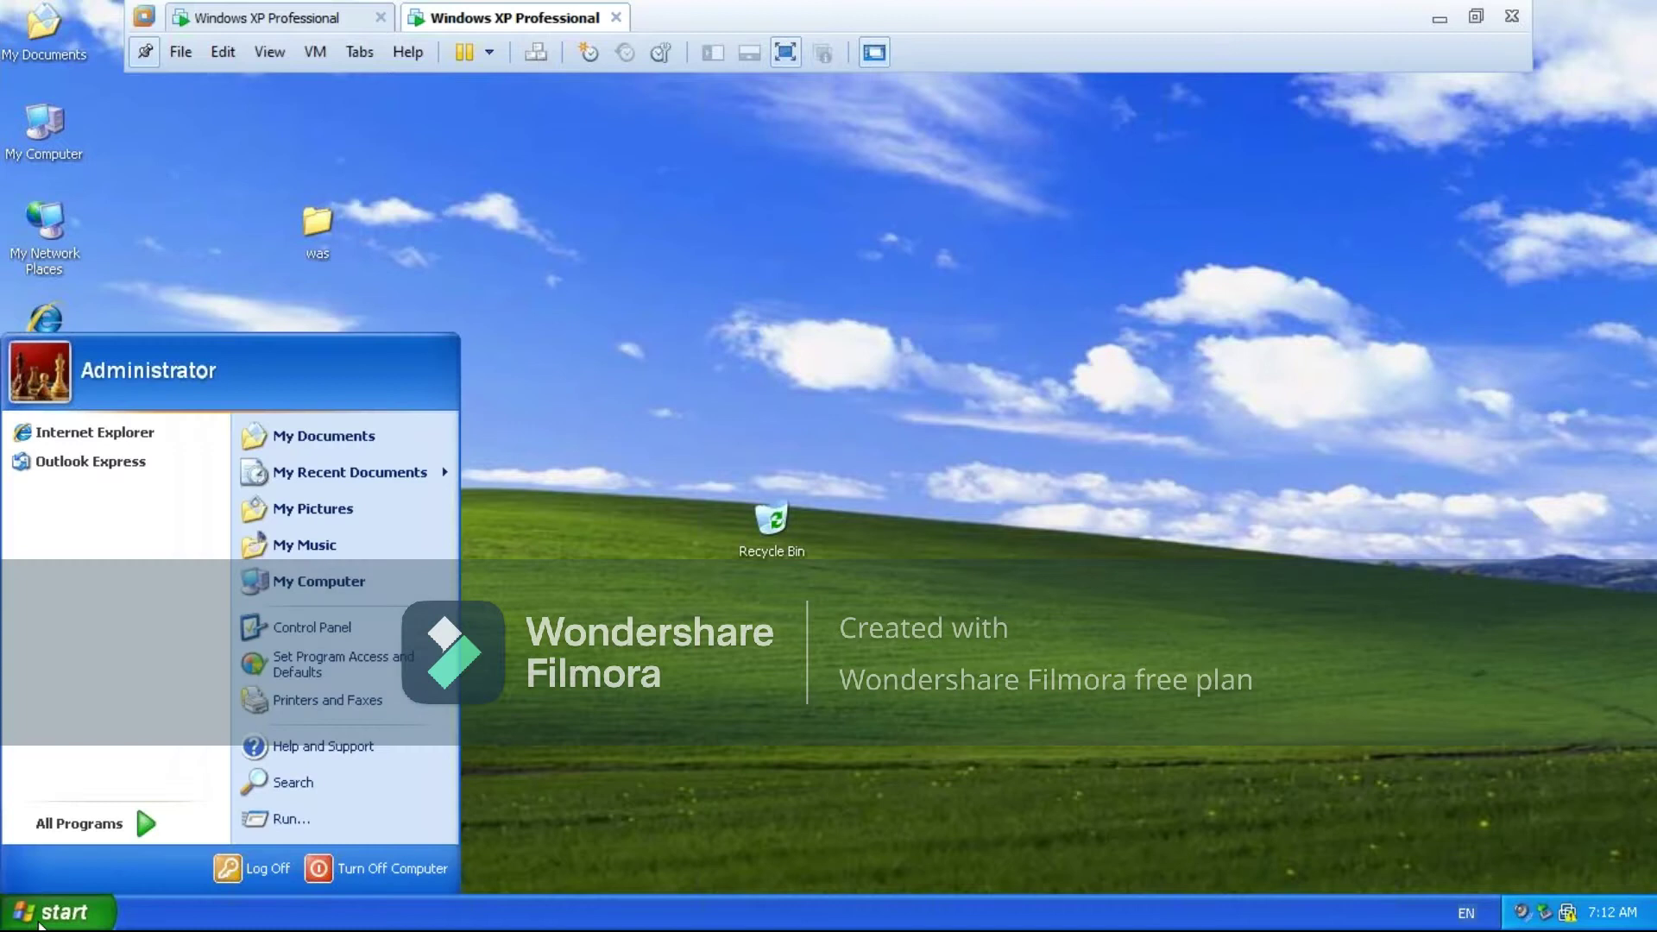
click(39, 919)
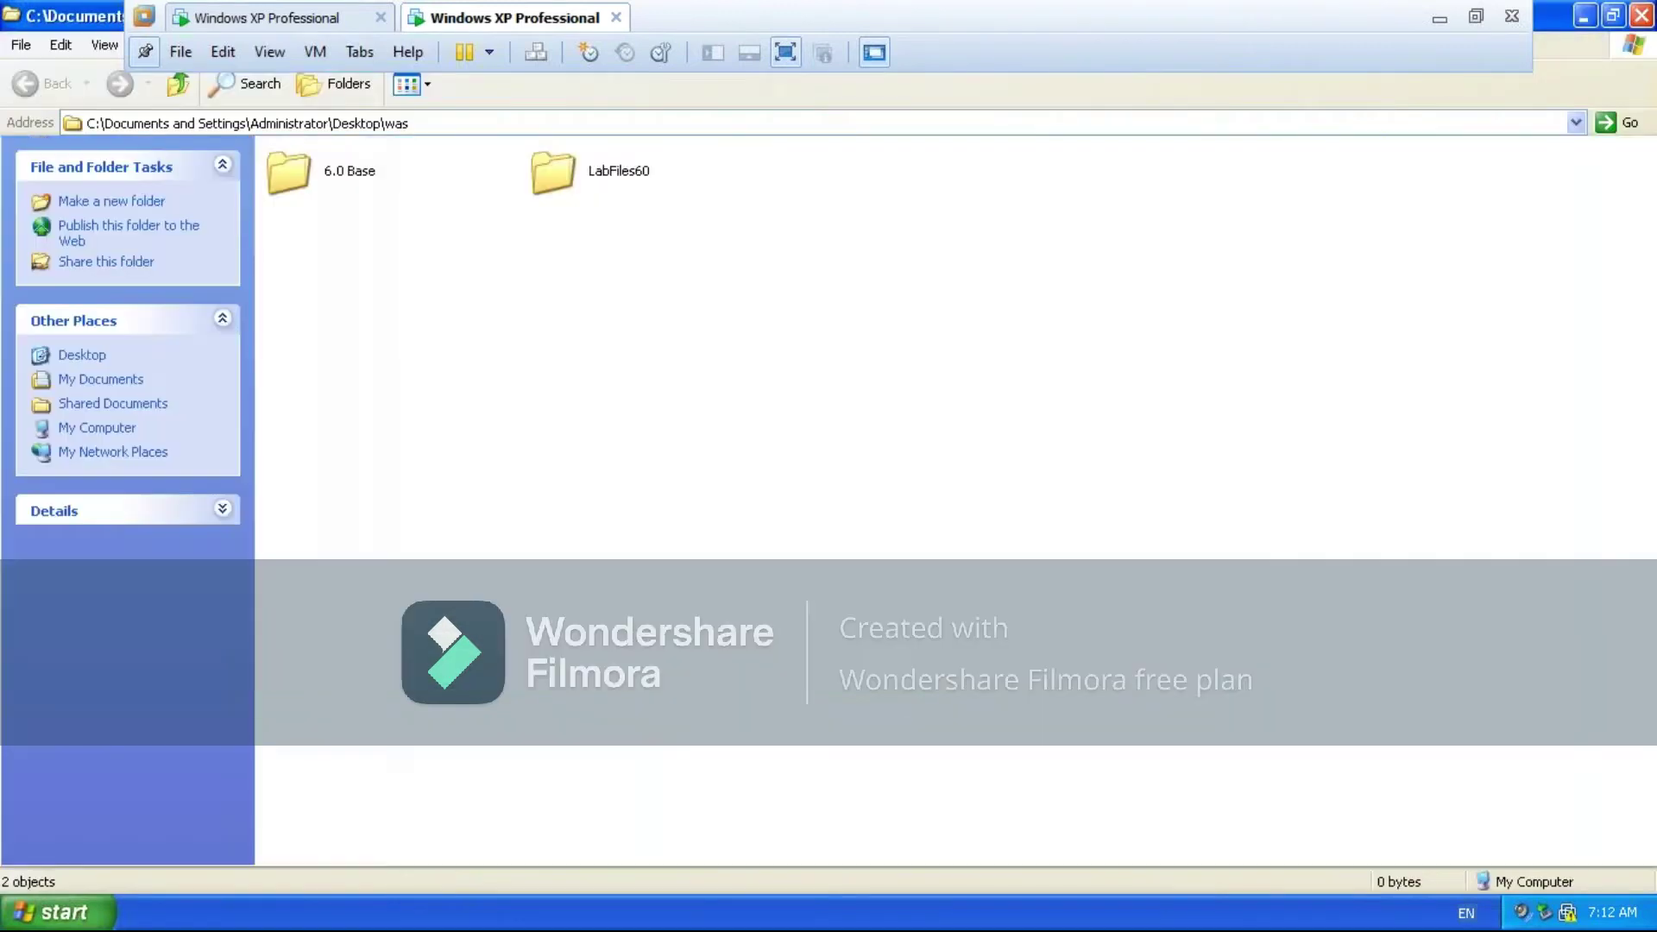
Open the 6.0 Base folder inside the was folder, including the nested 6.0 Base folder within it
click(292, 176)
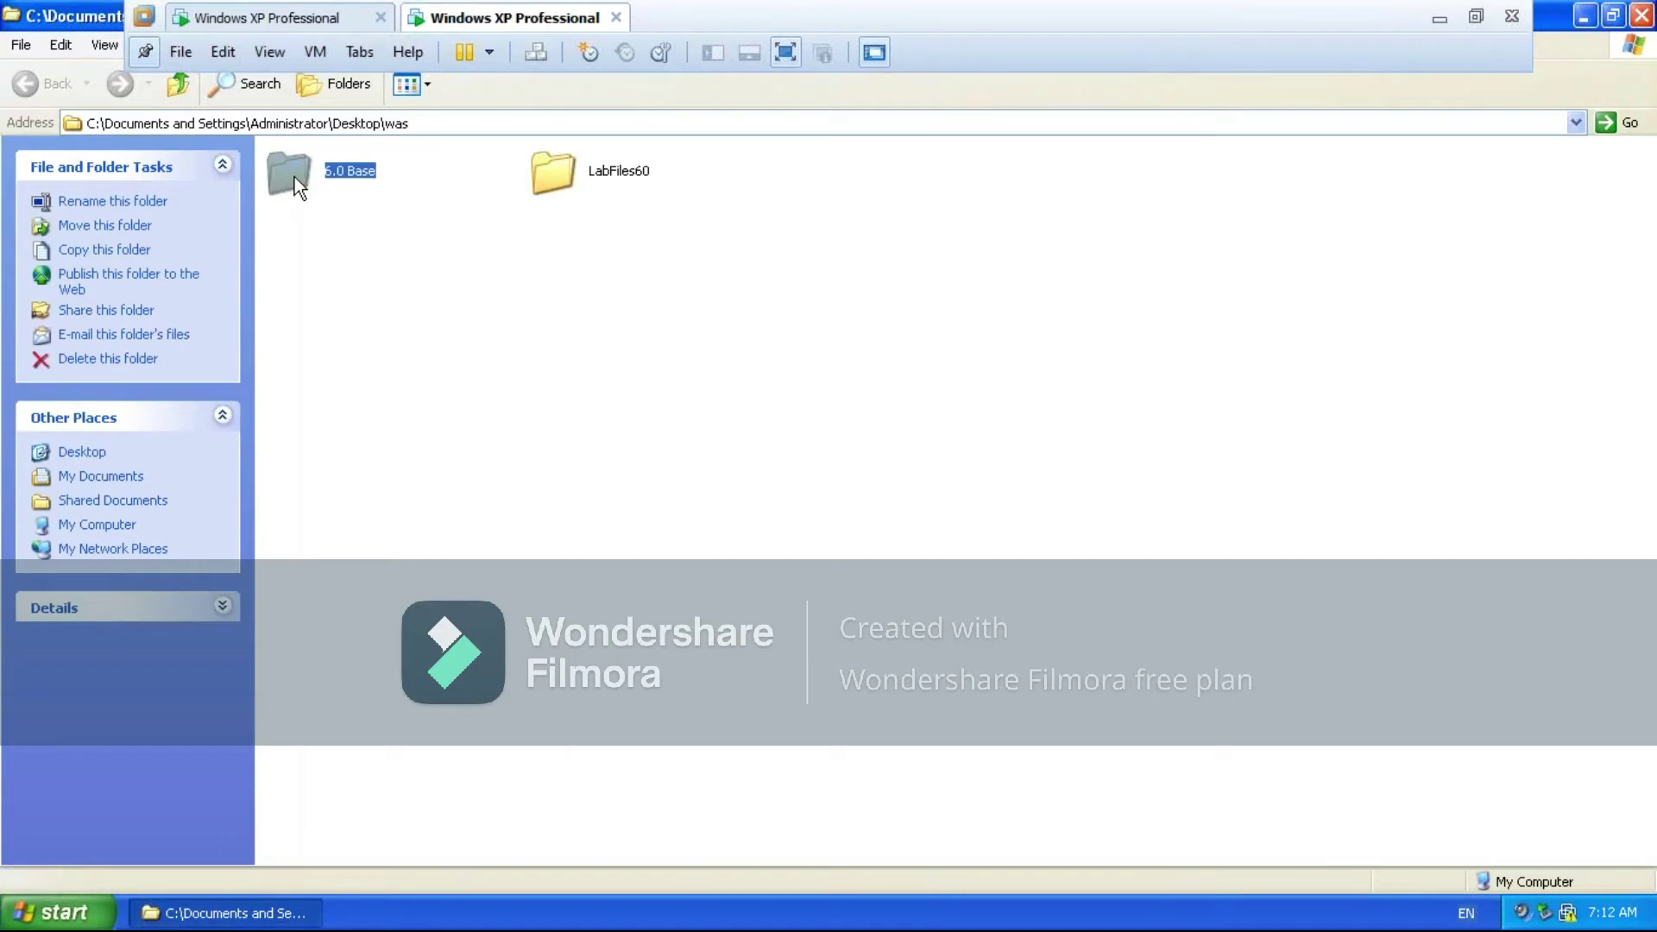
click(561, 174)
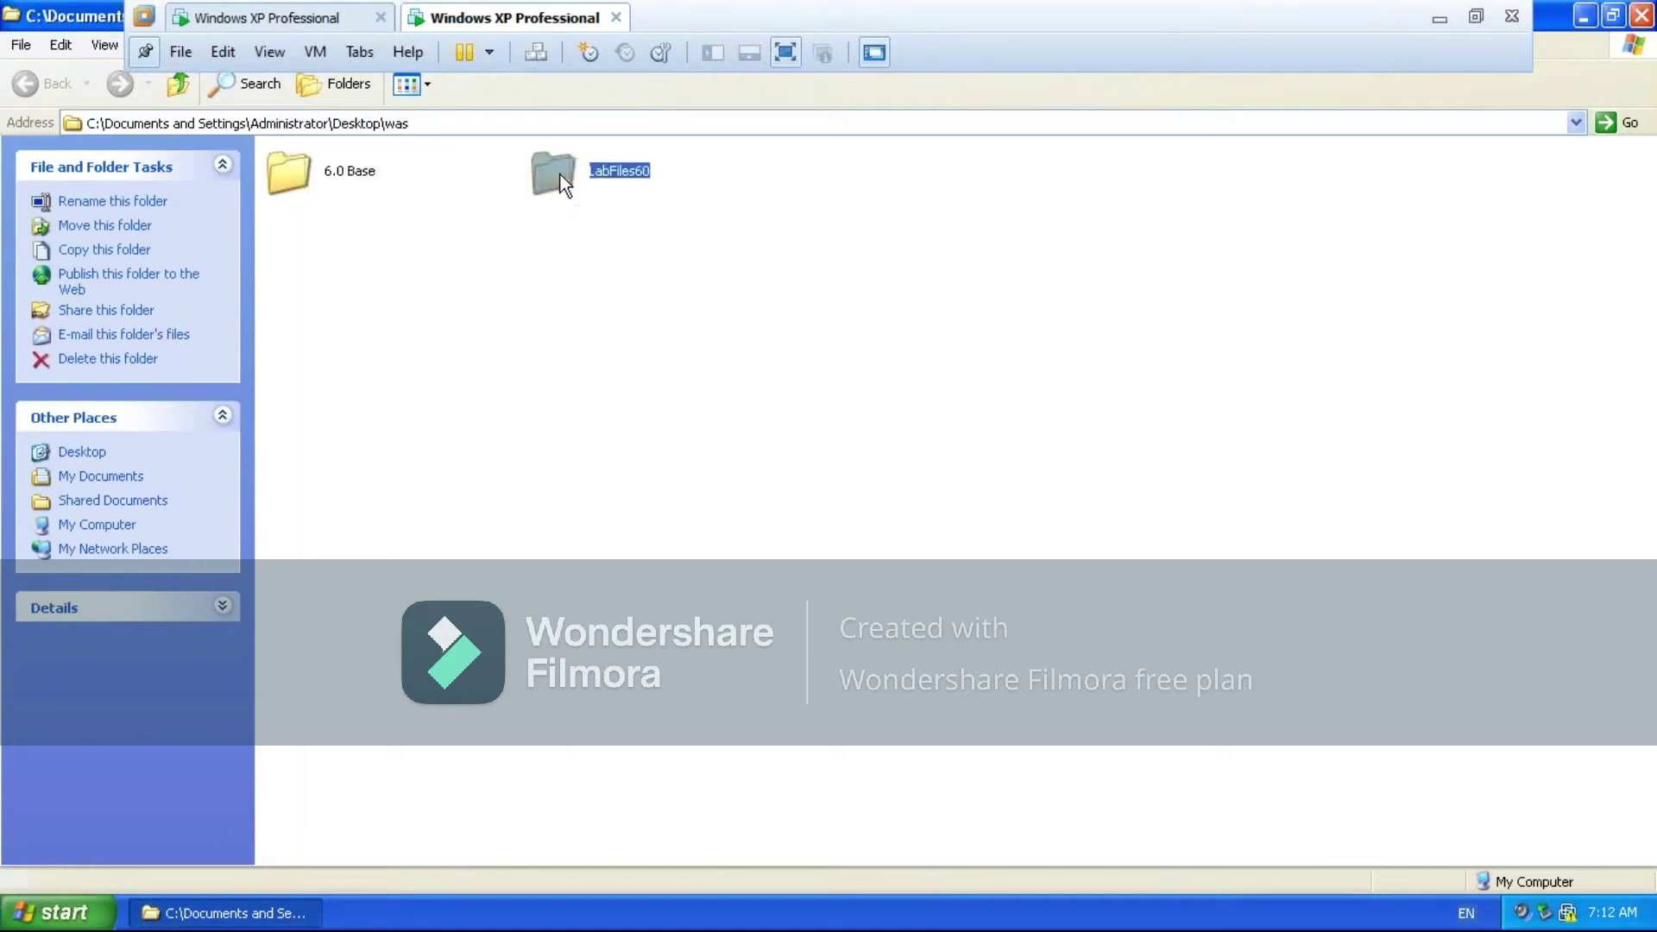
click(291, 186)
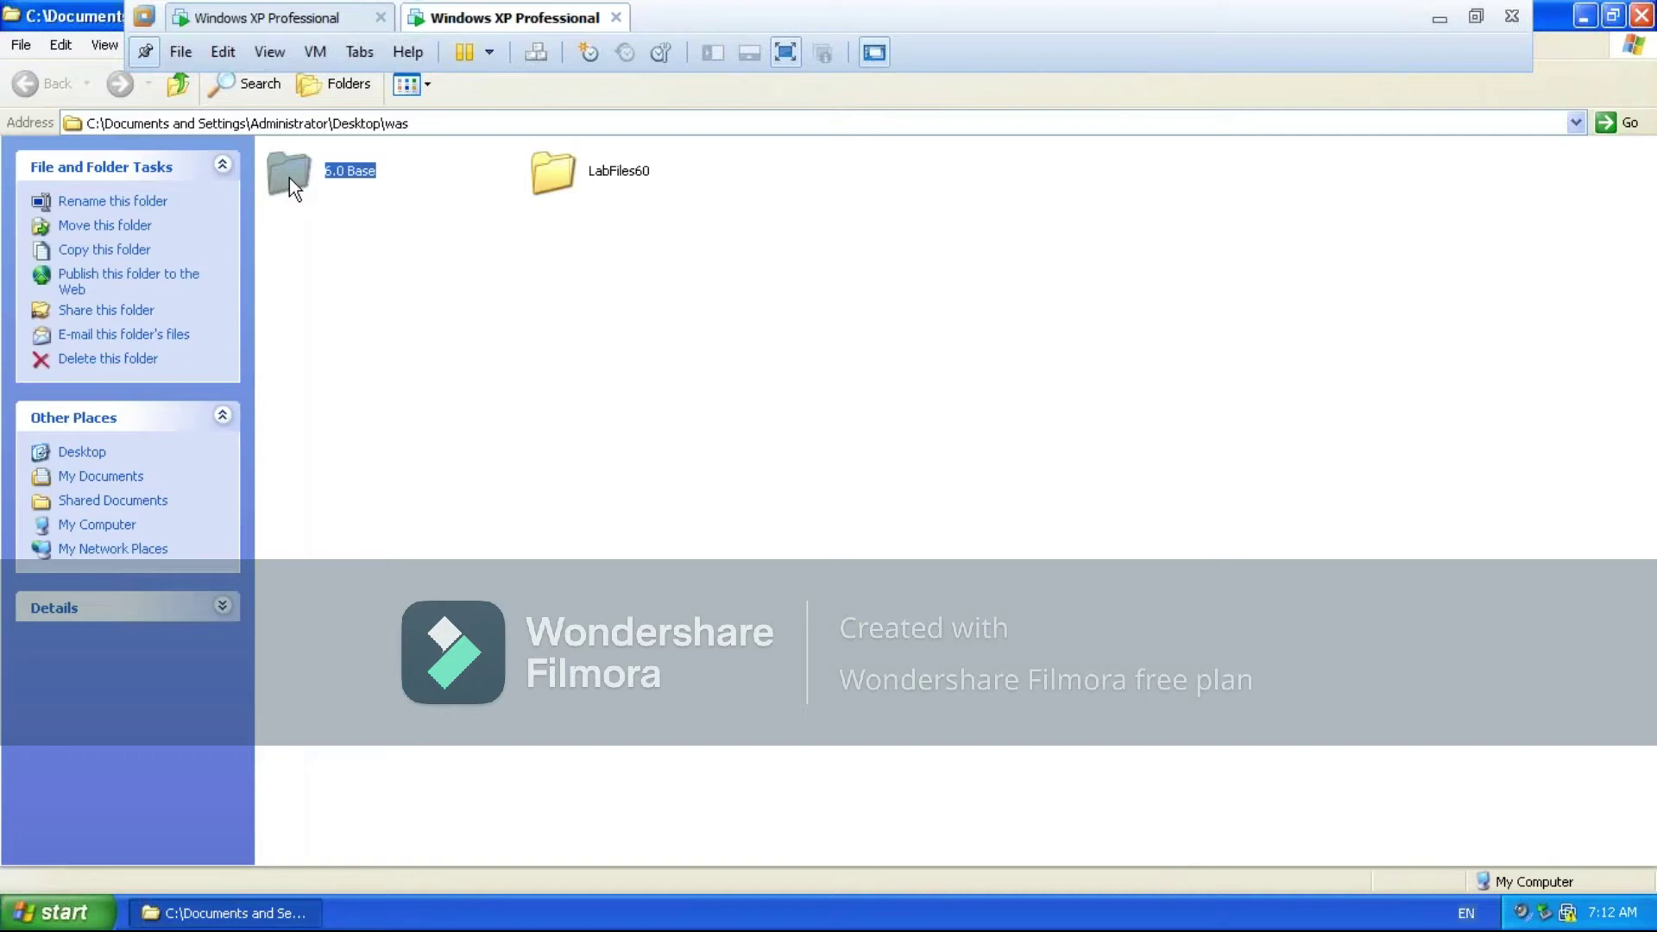
double_click(288, 178)
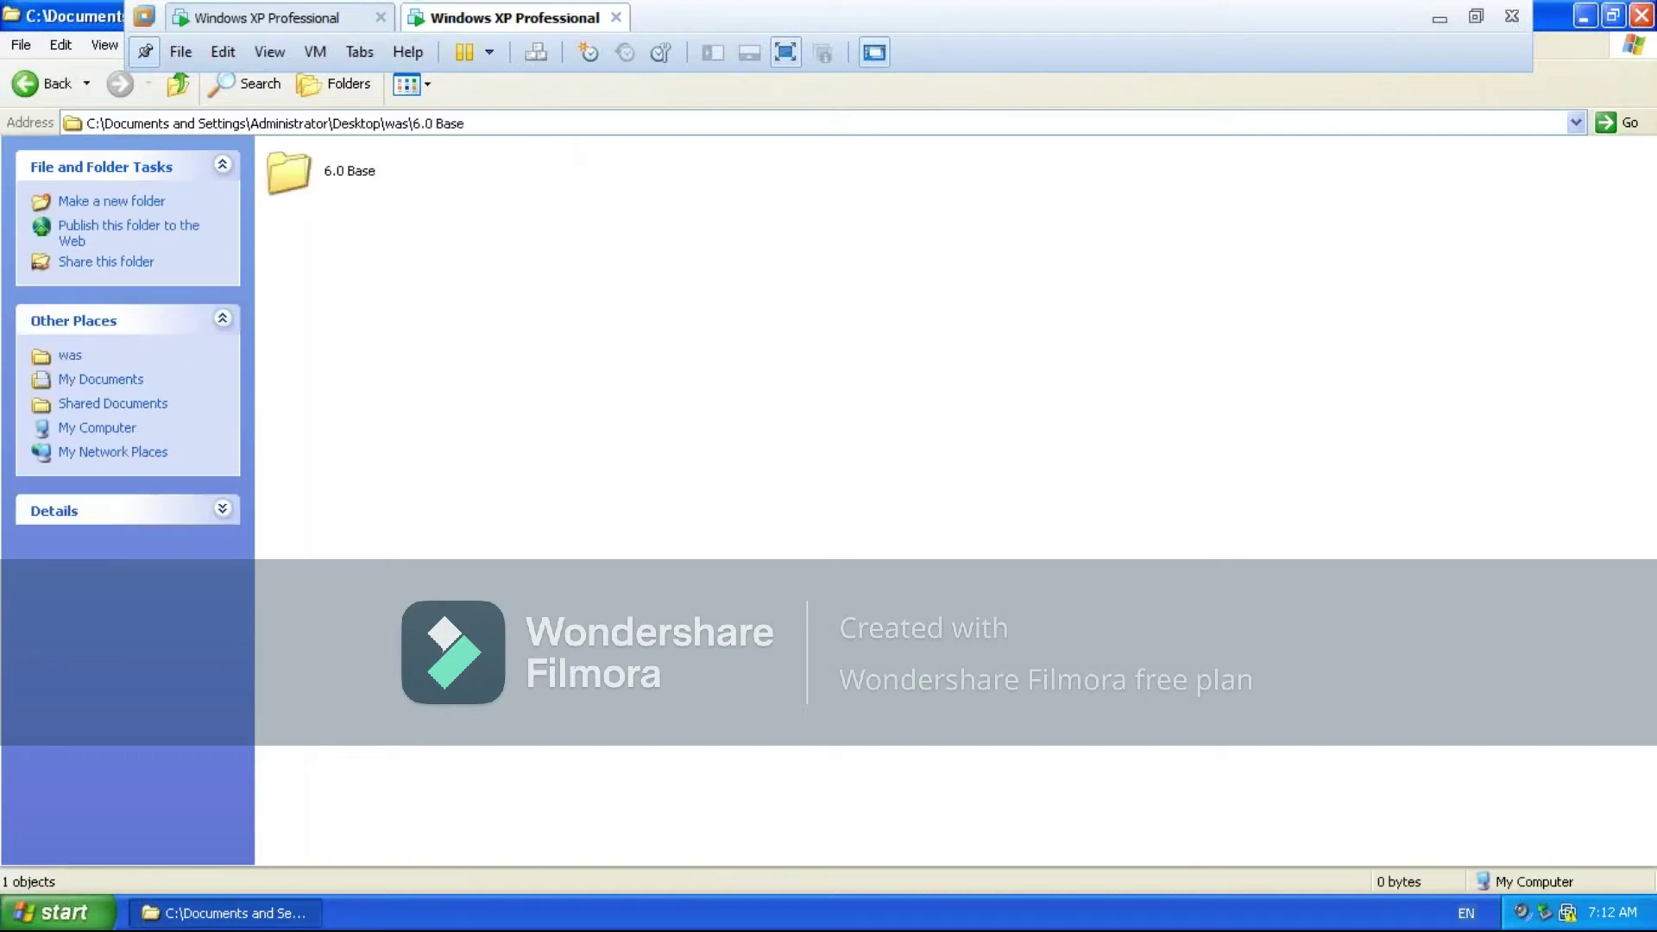
double_click(288, 171)
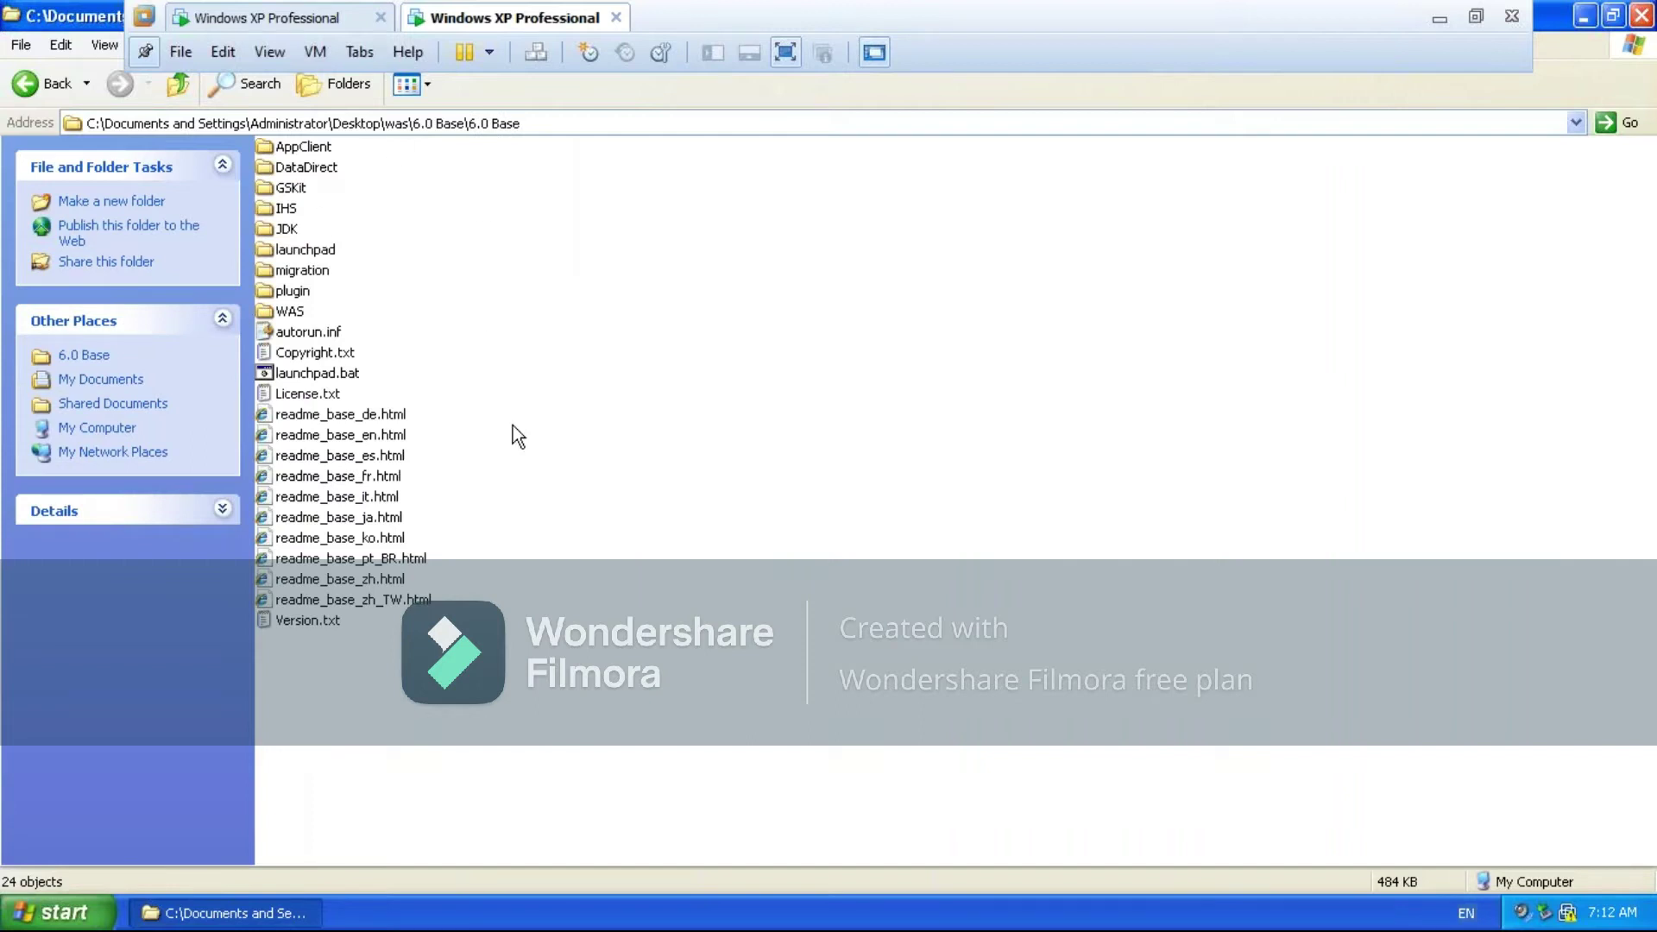
Review the contents of the nested 6.0 Base folder, pointing out the WAS, plugin and IHS folders
key(ctrl+a)
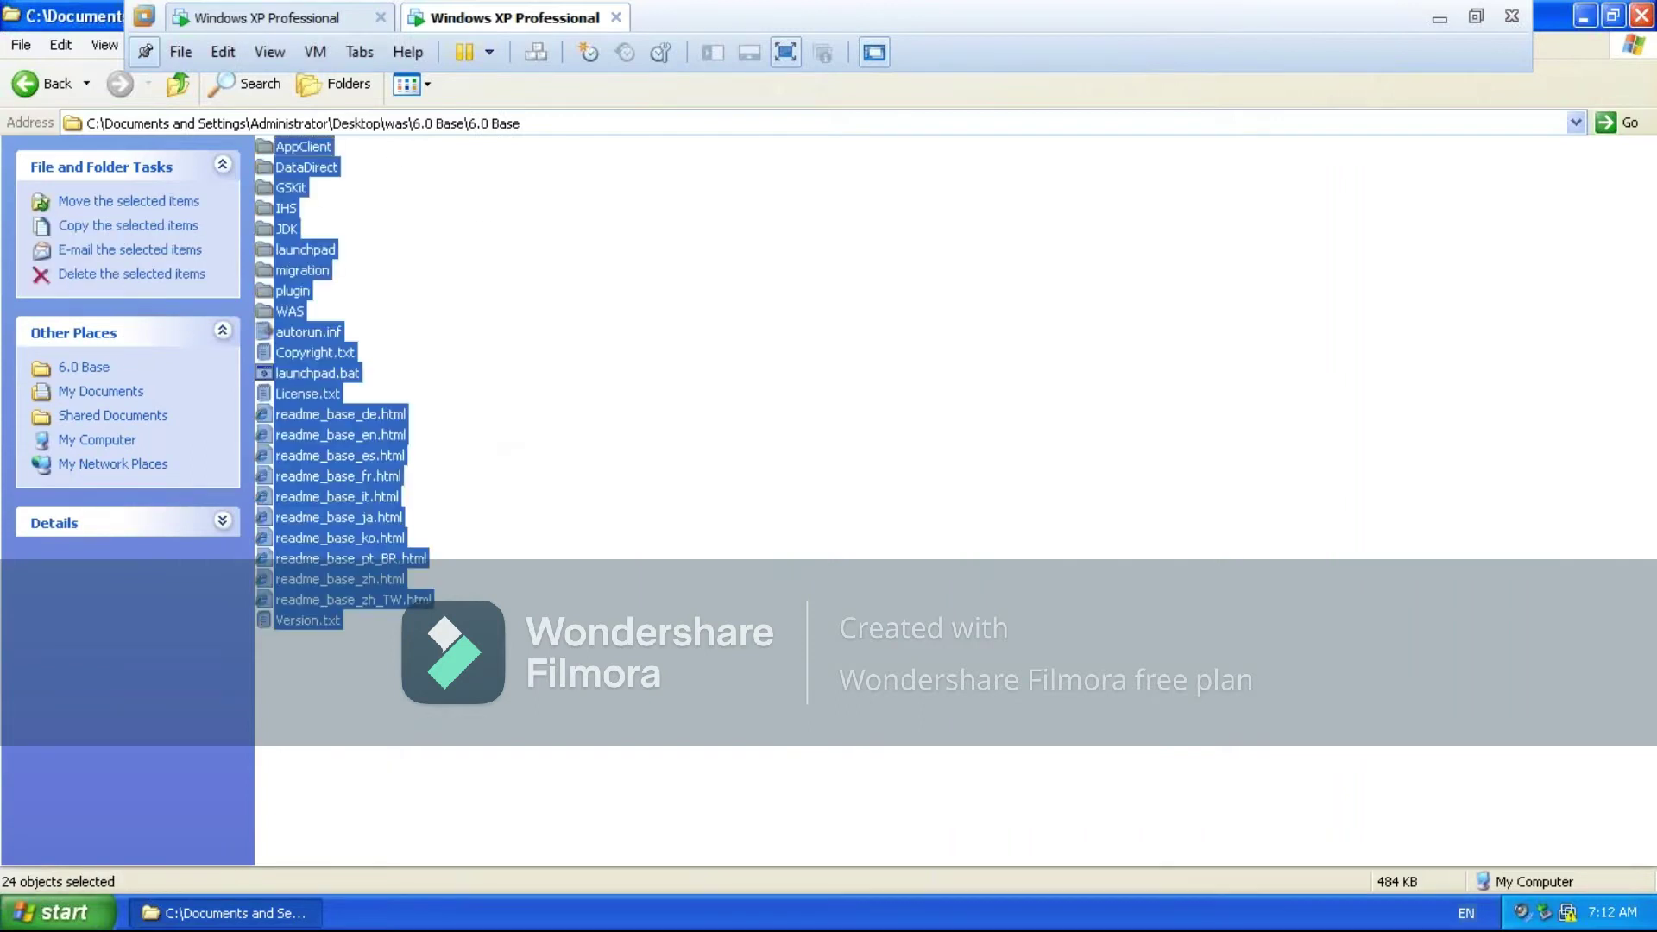
click(588, 411)
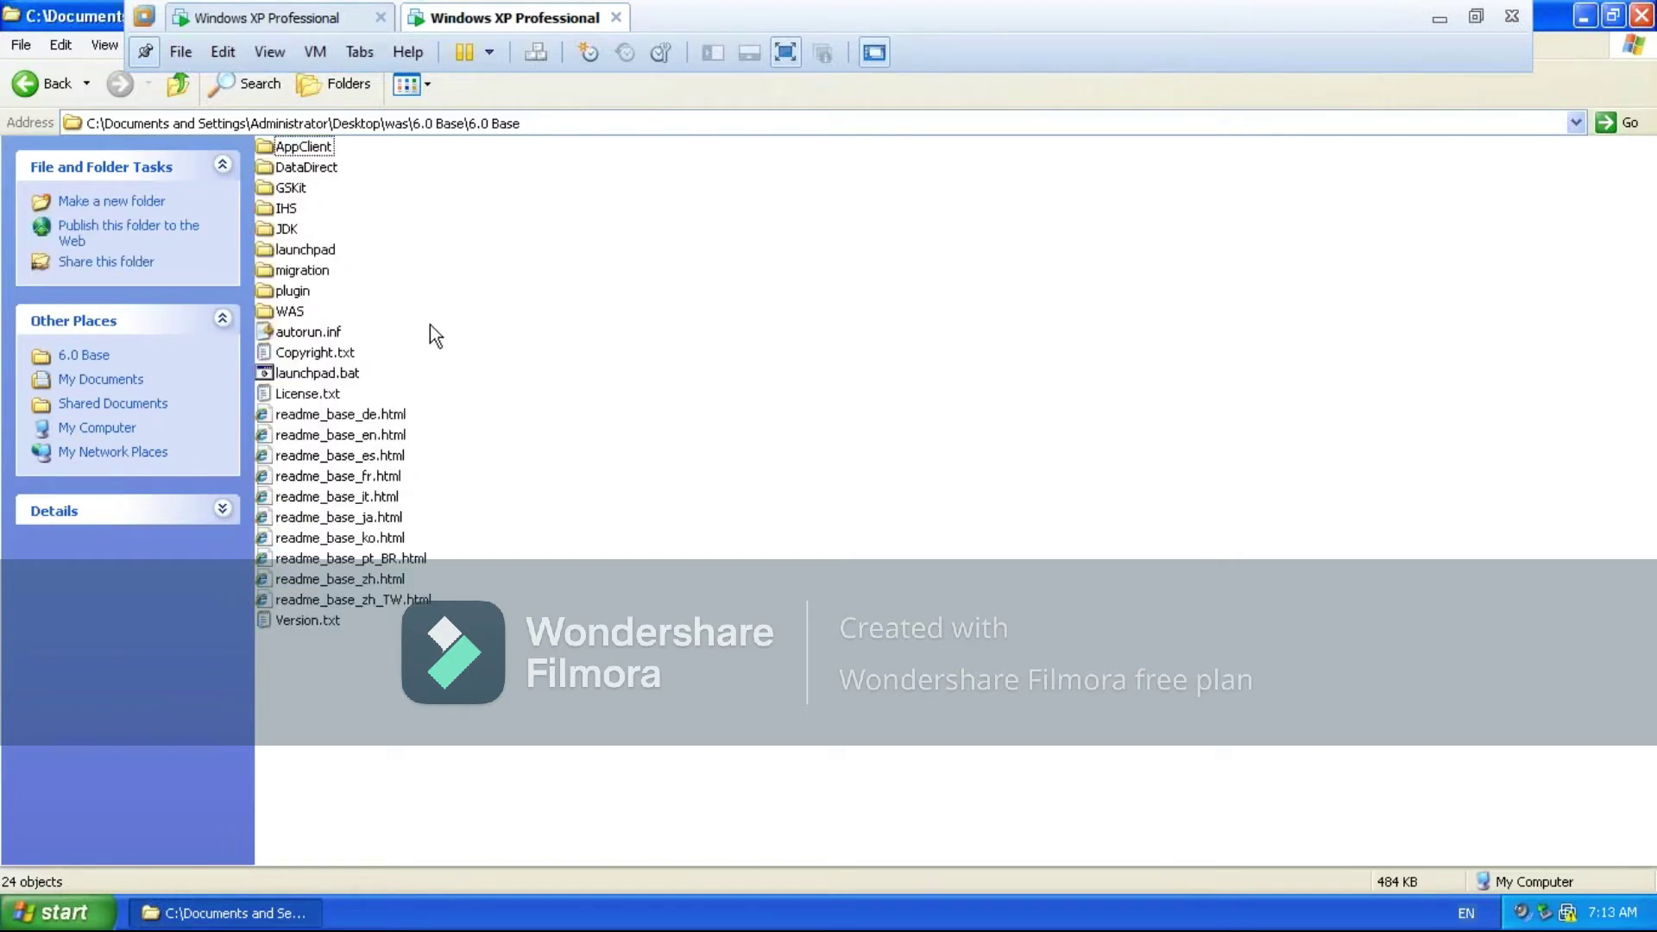
click(277, 313)
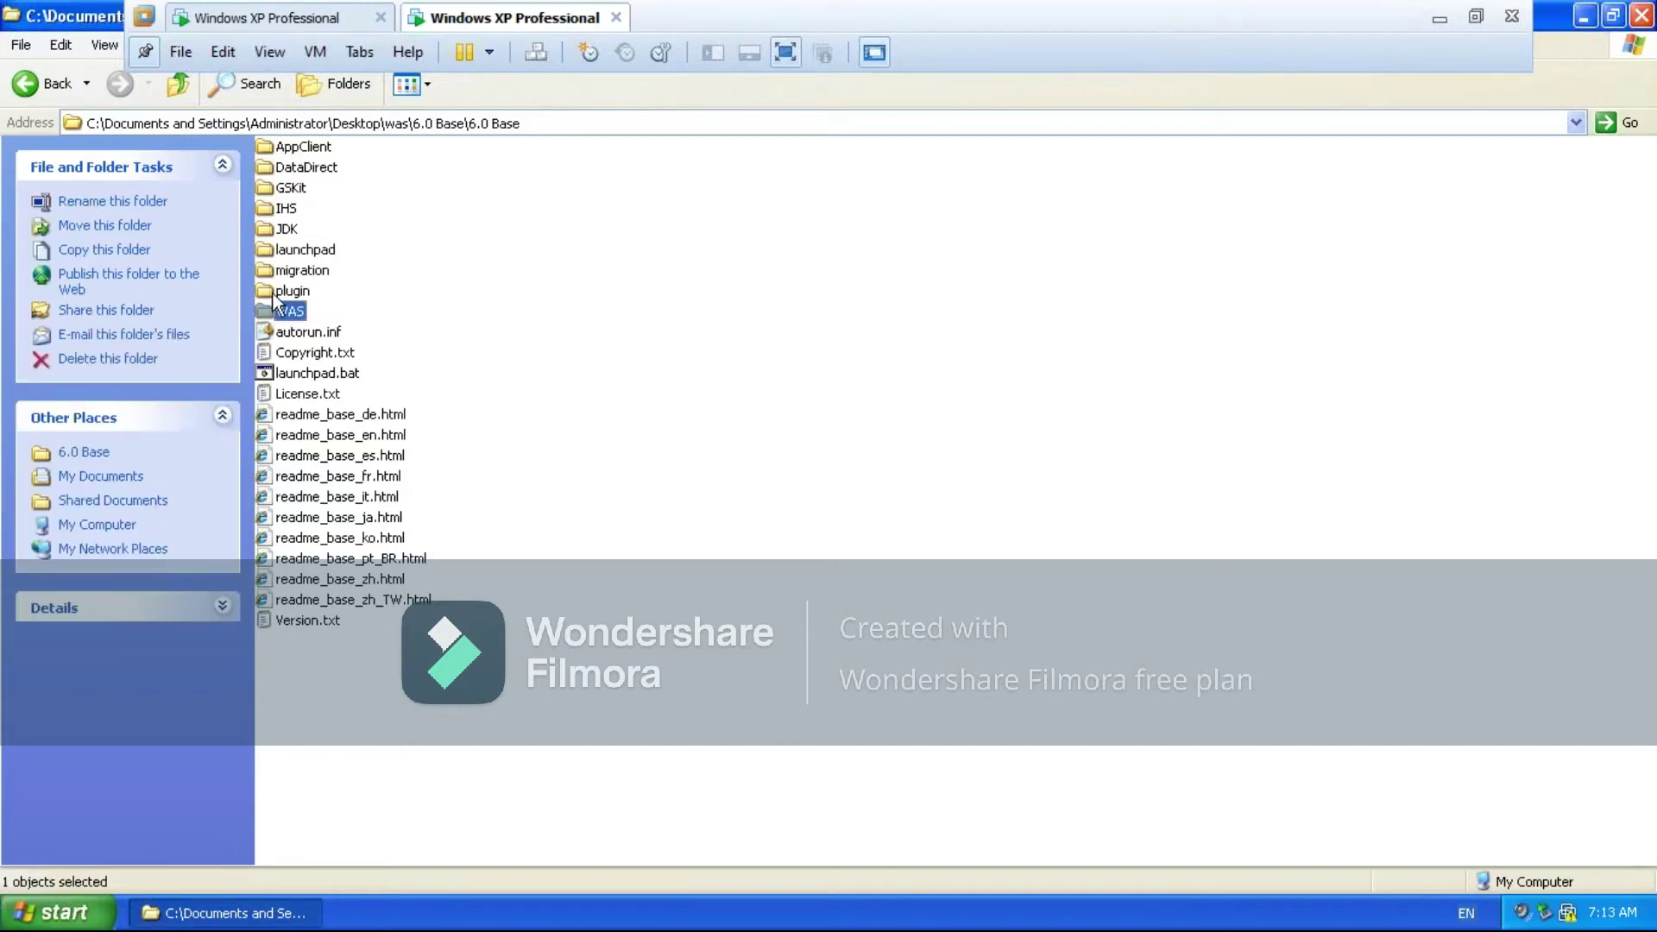
click(274, 293)
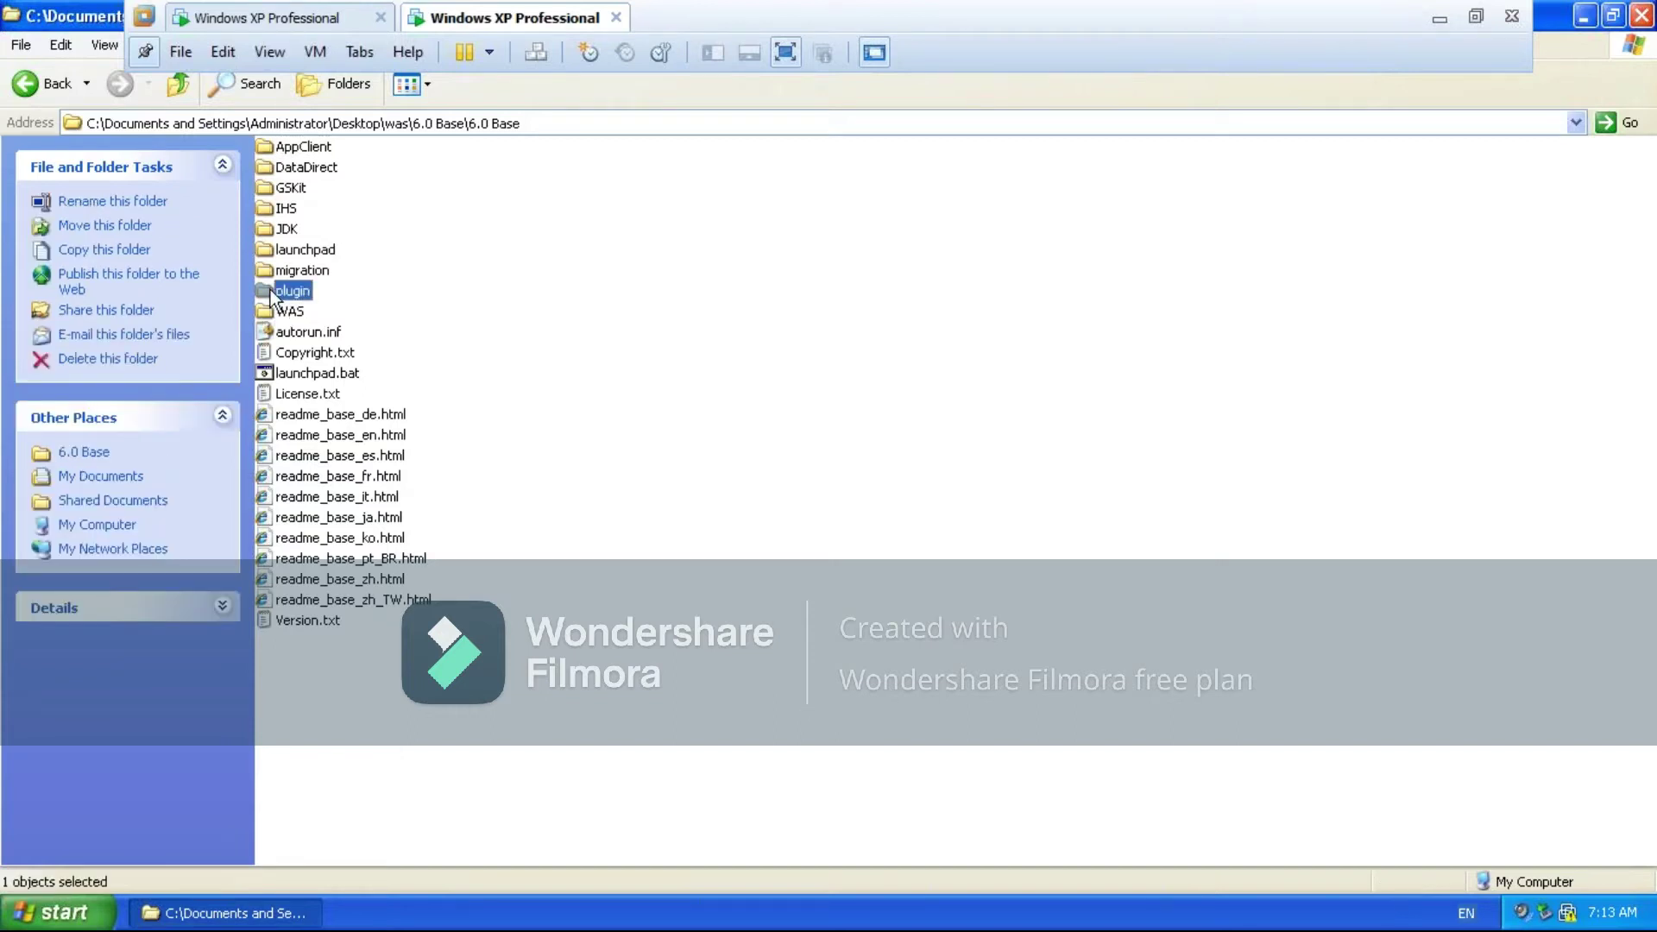
click(269, 213)
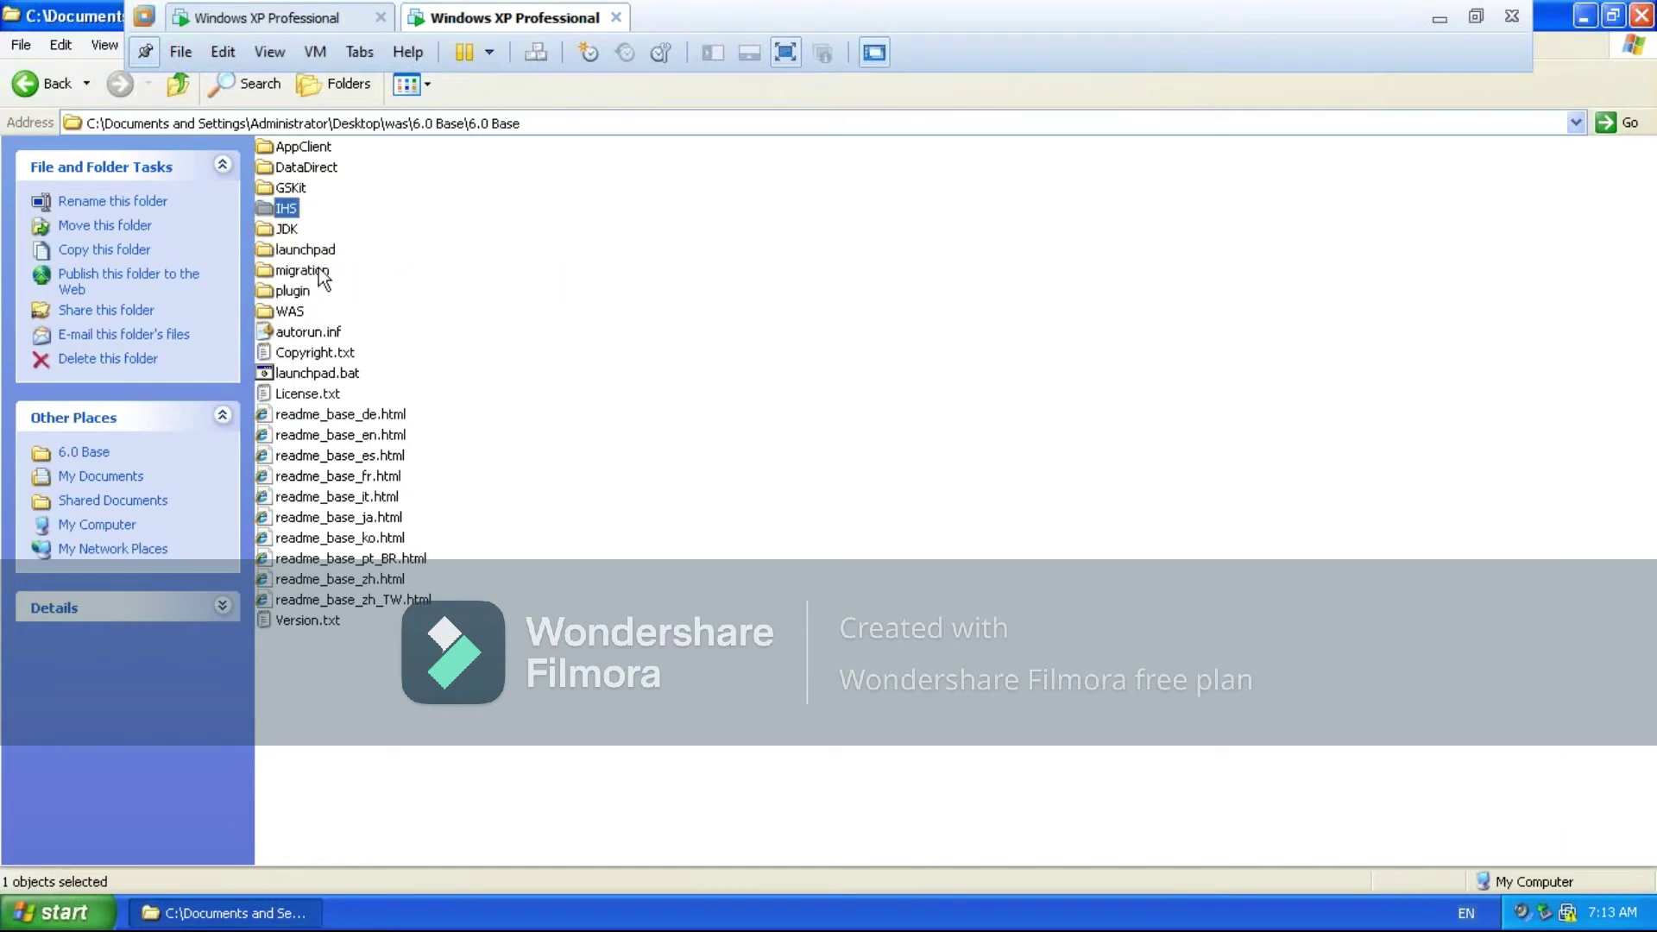
Open the WAS folder and show its contents as a list
click(290, 318)
double_click(267, 314)
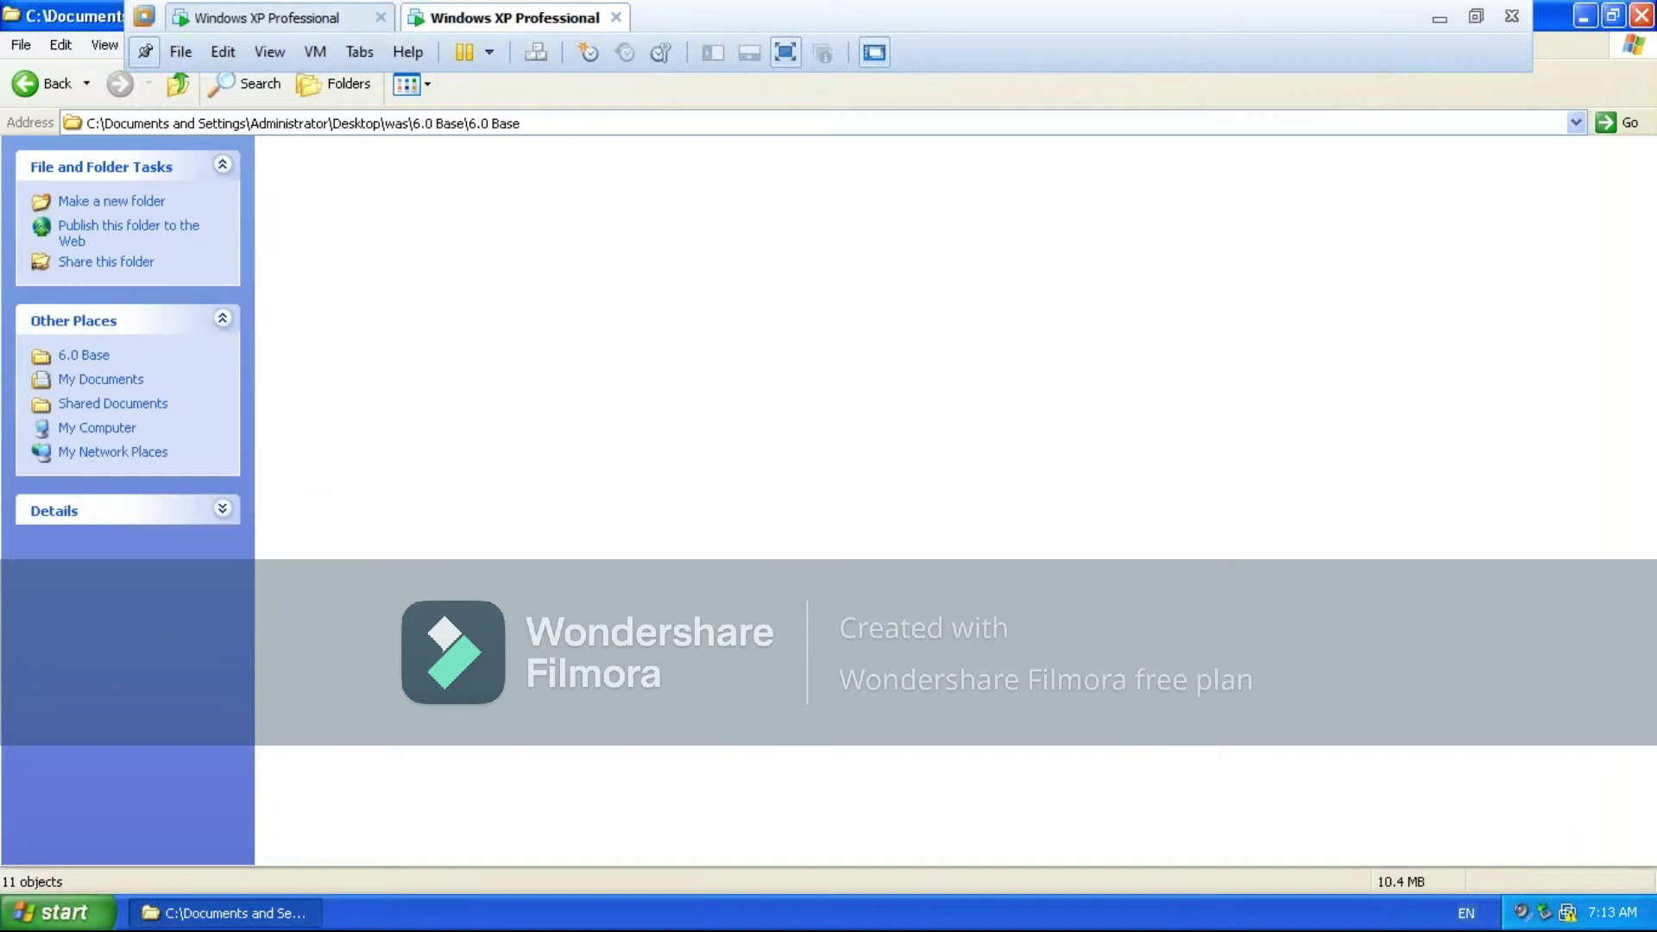
click(424, 86)
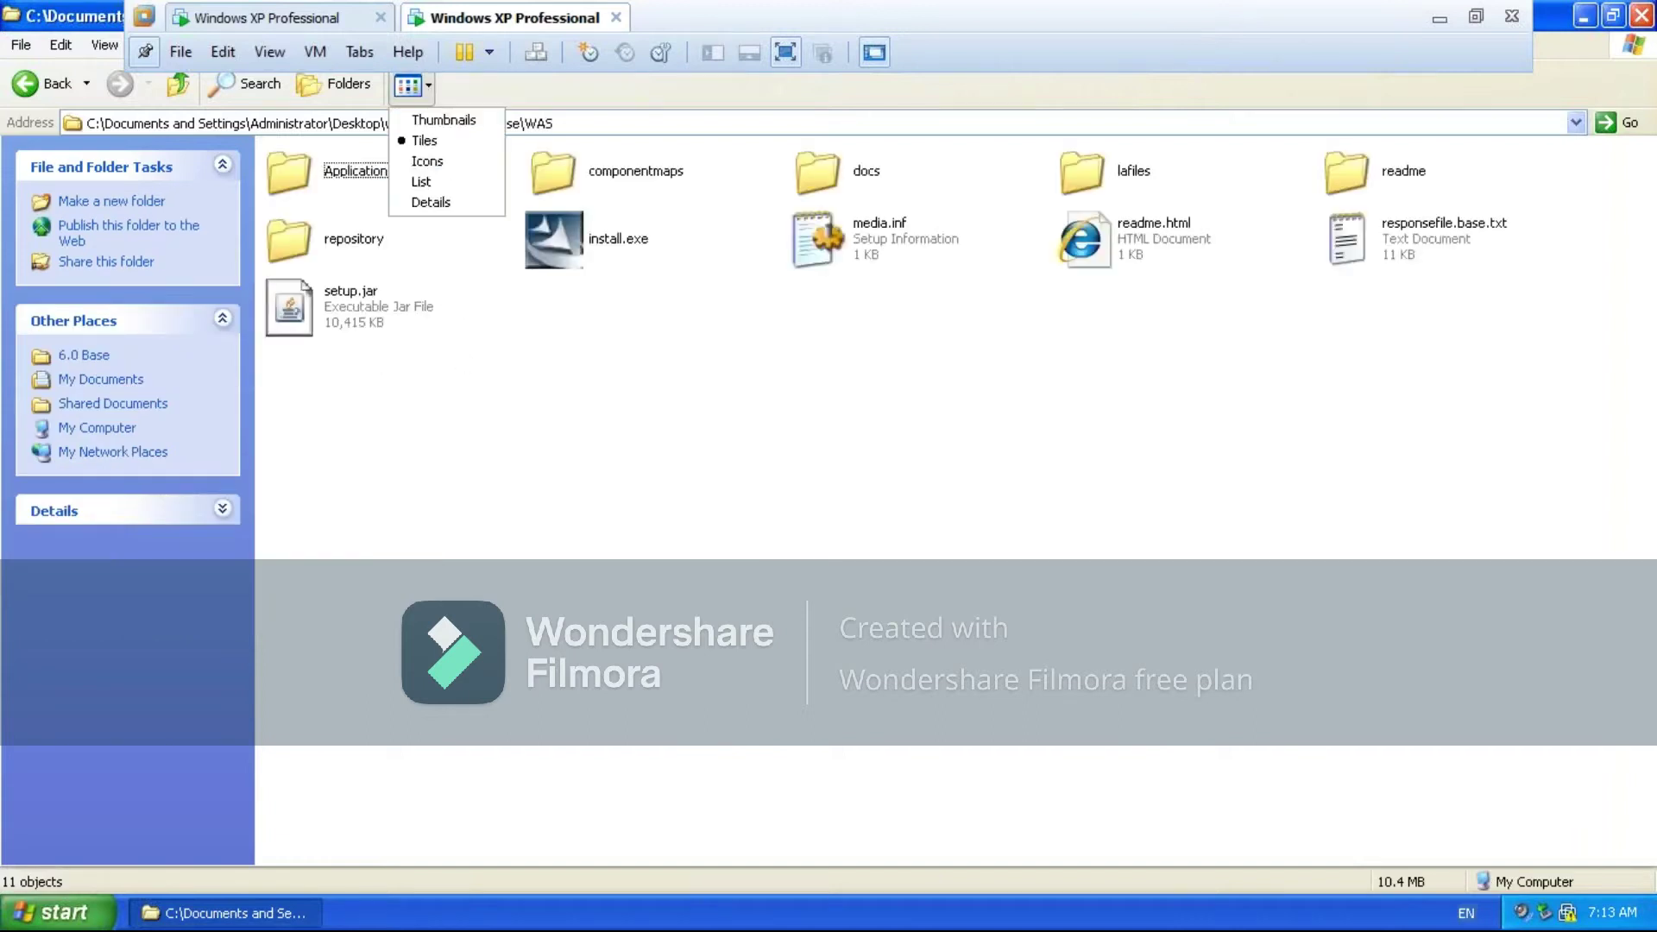
click(419, 176)
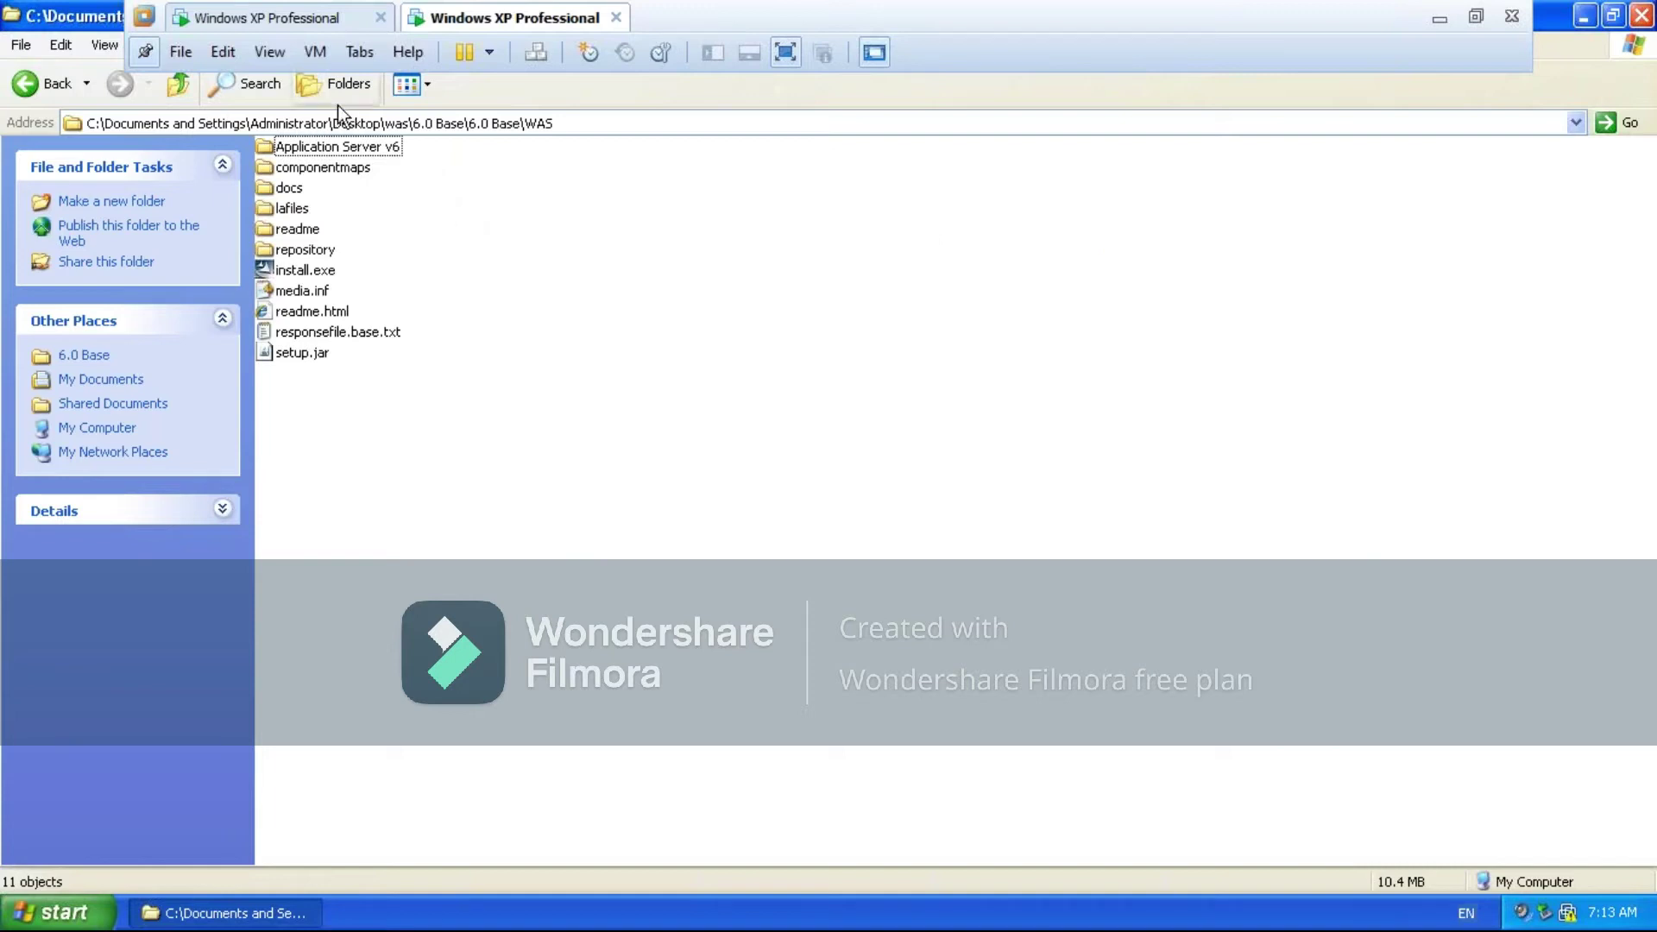
Return to the parent 6.0 Base folder, open the IHS folder and show its contents as a list
click(181, 83)
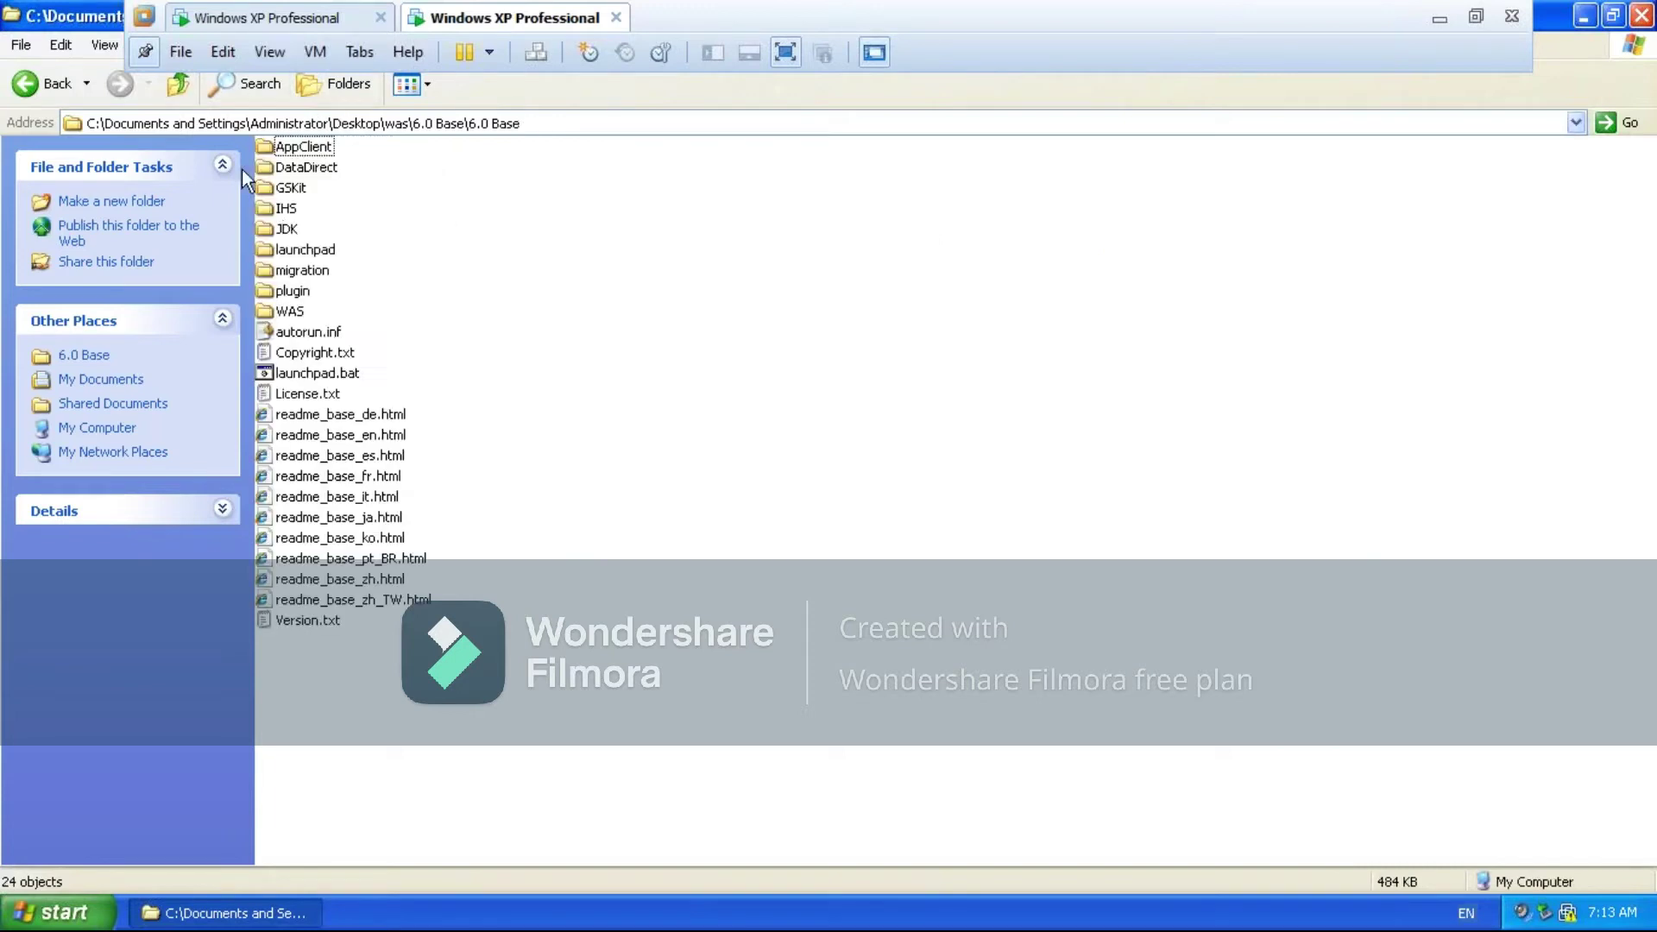
double_click(276, 210)
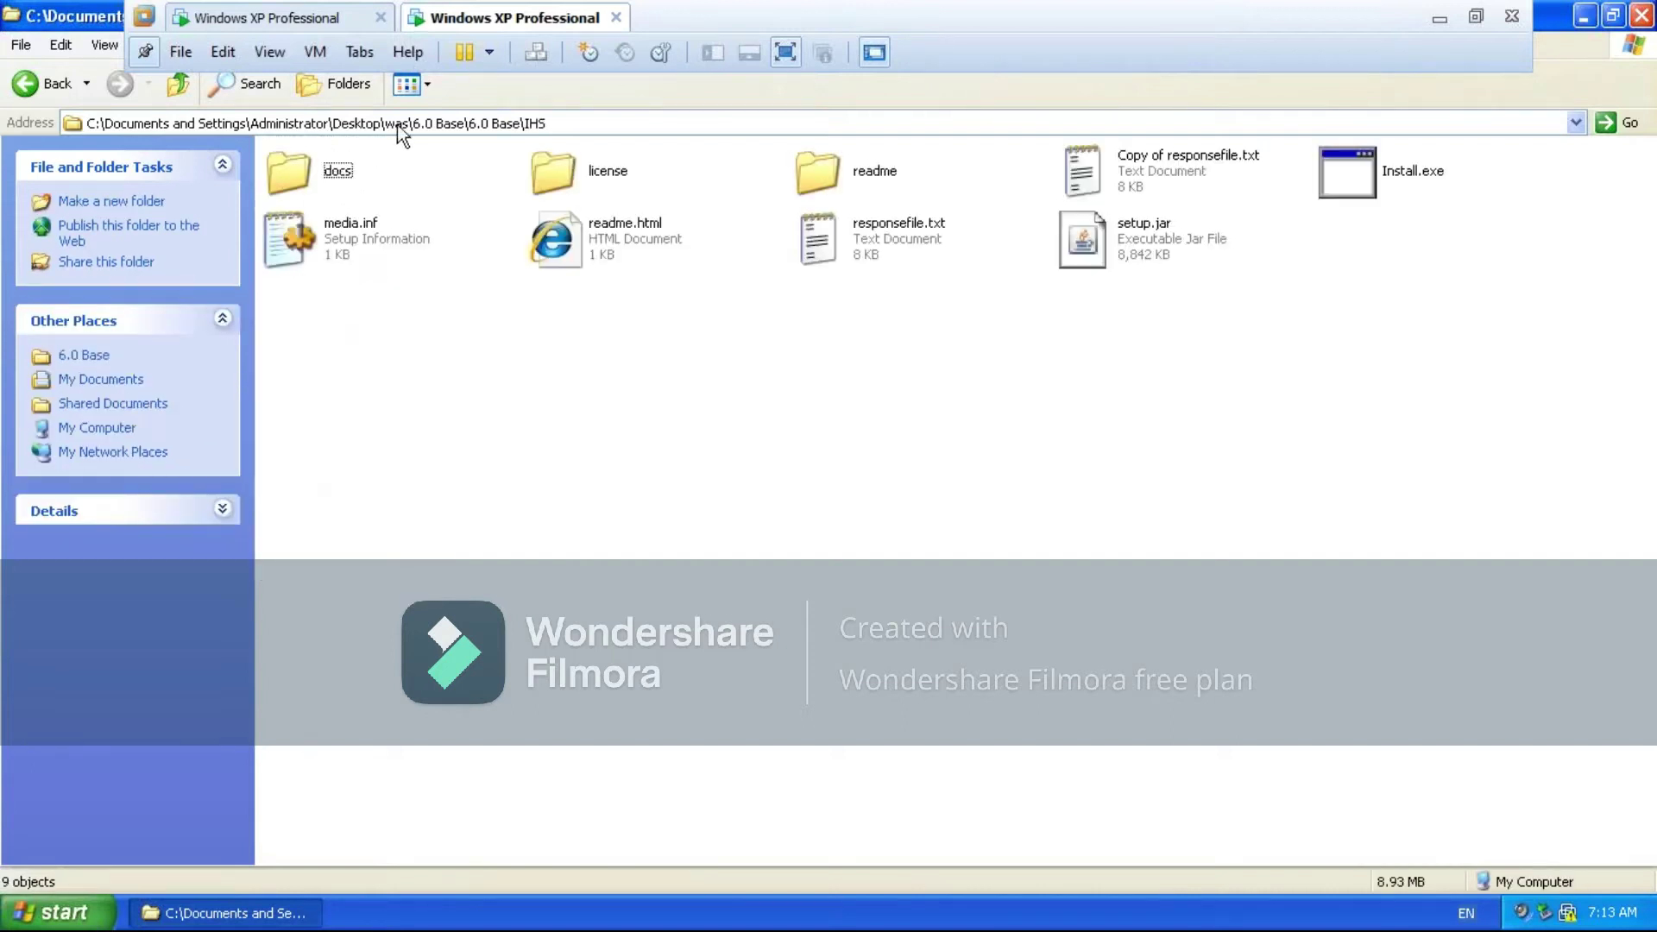
click(427, 90)
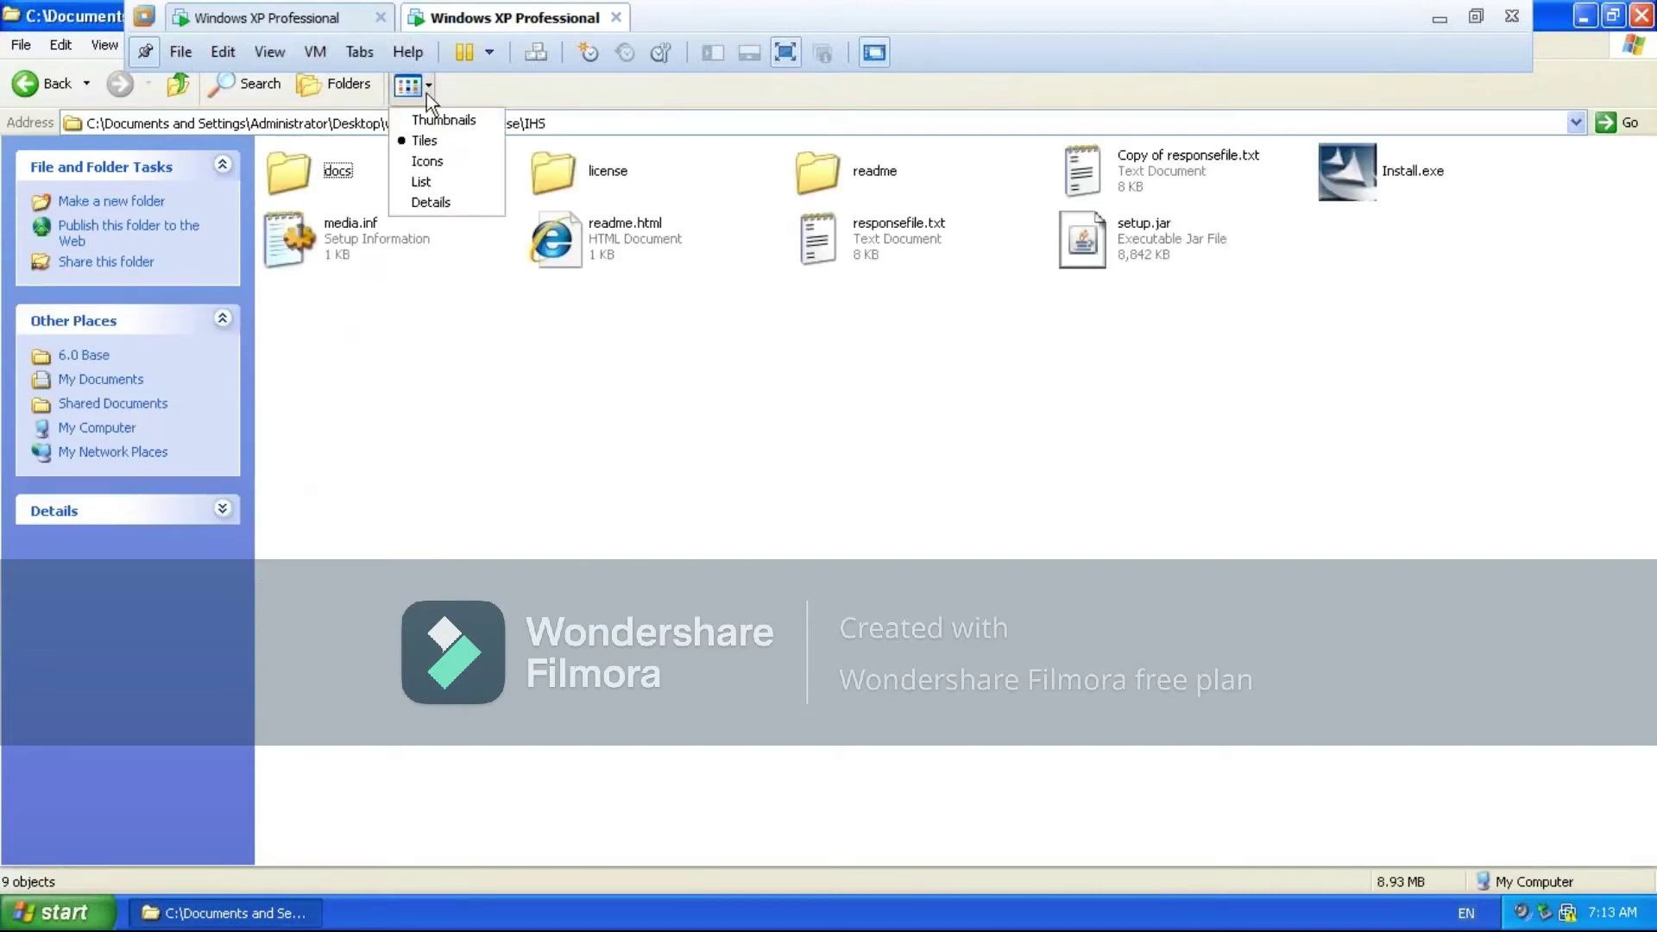
click(406, 179)
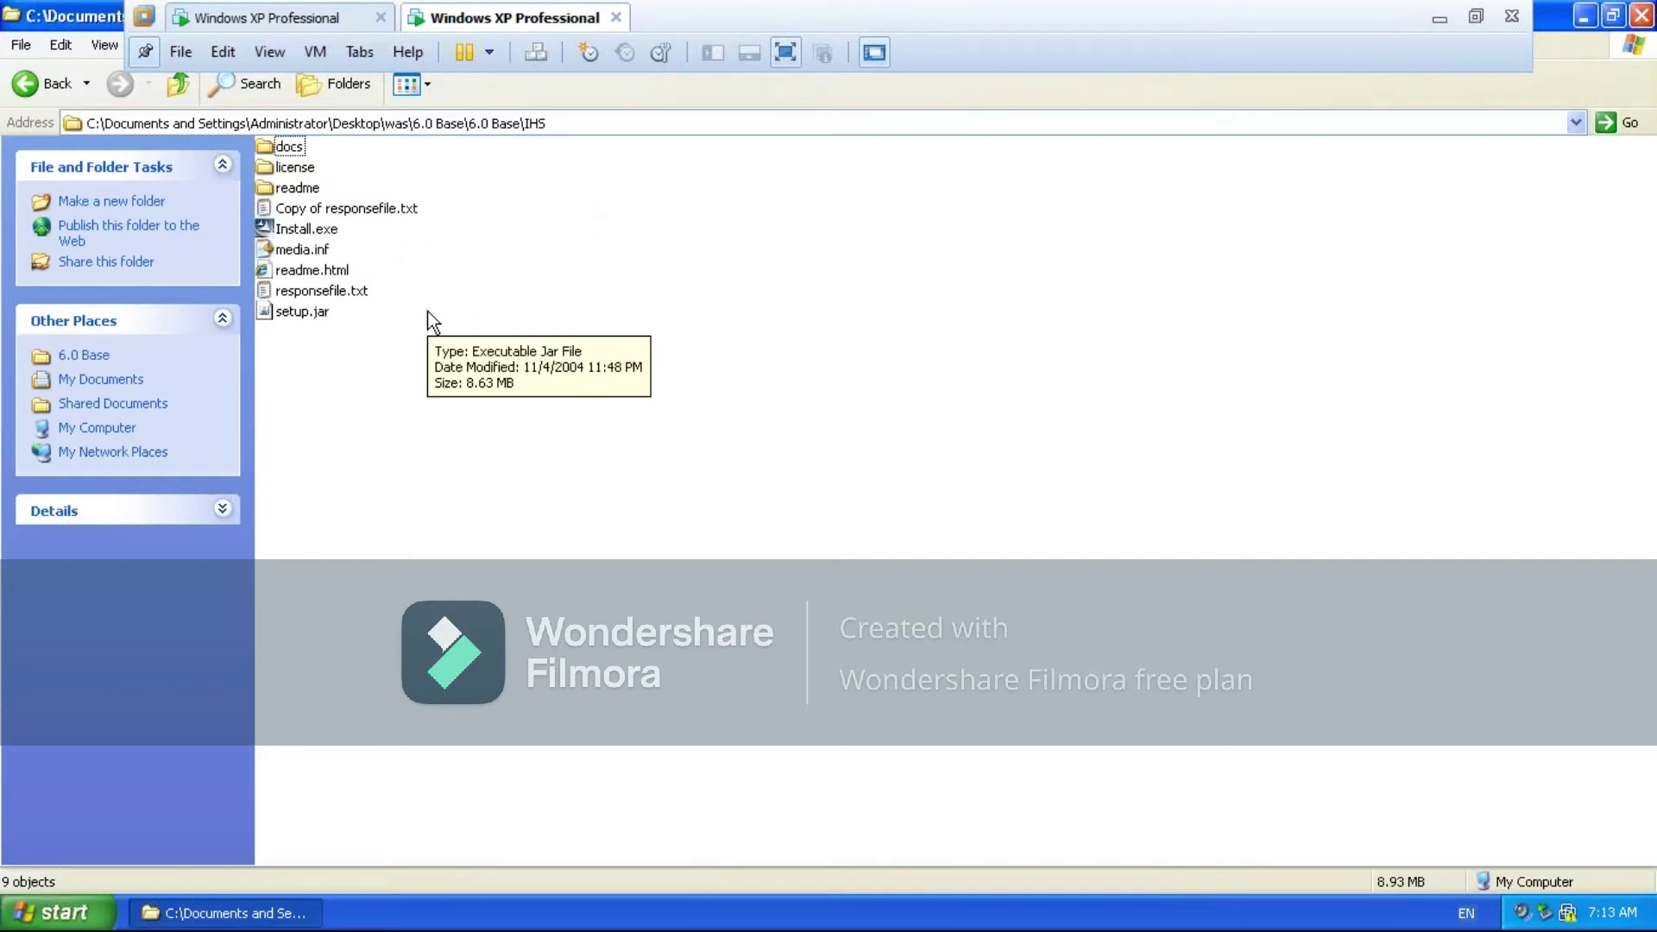
Return to the nested 6.0 Base folder, open the plugin folder and show its contents as a list
click(172, 93)
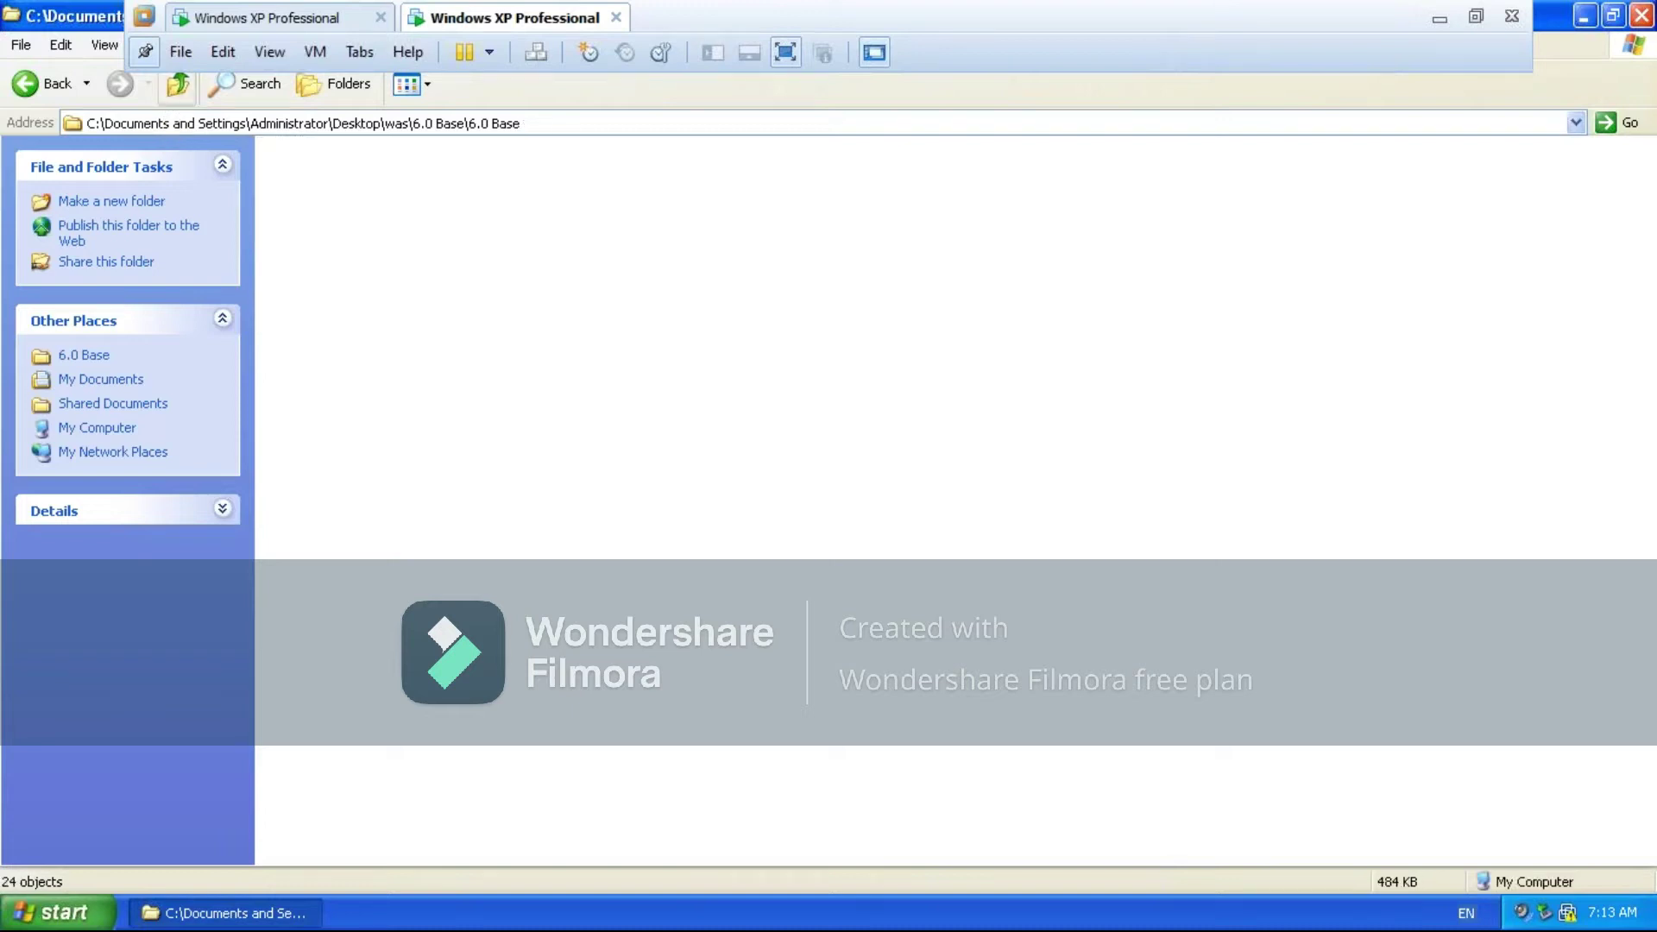
click(292, 291)
double_click(292, 291)
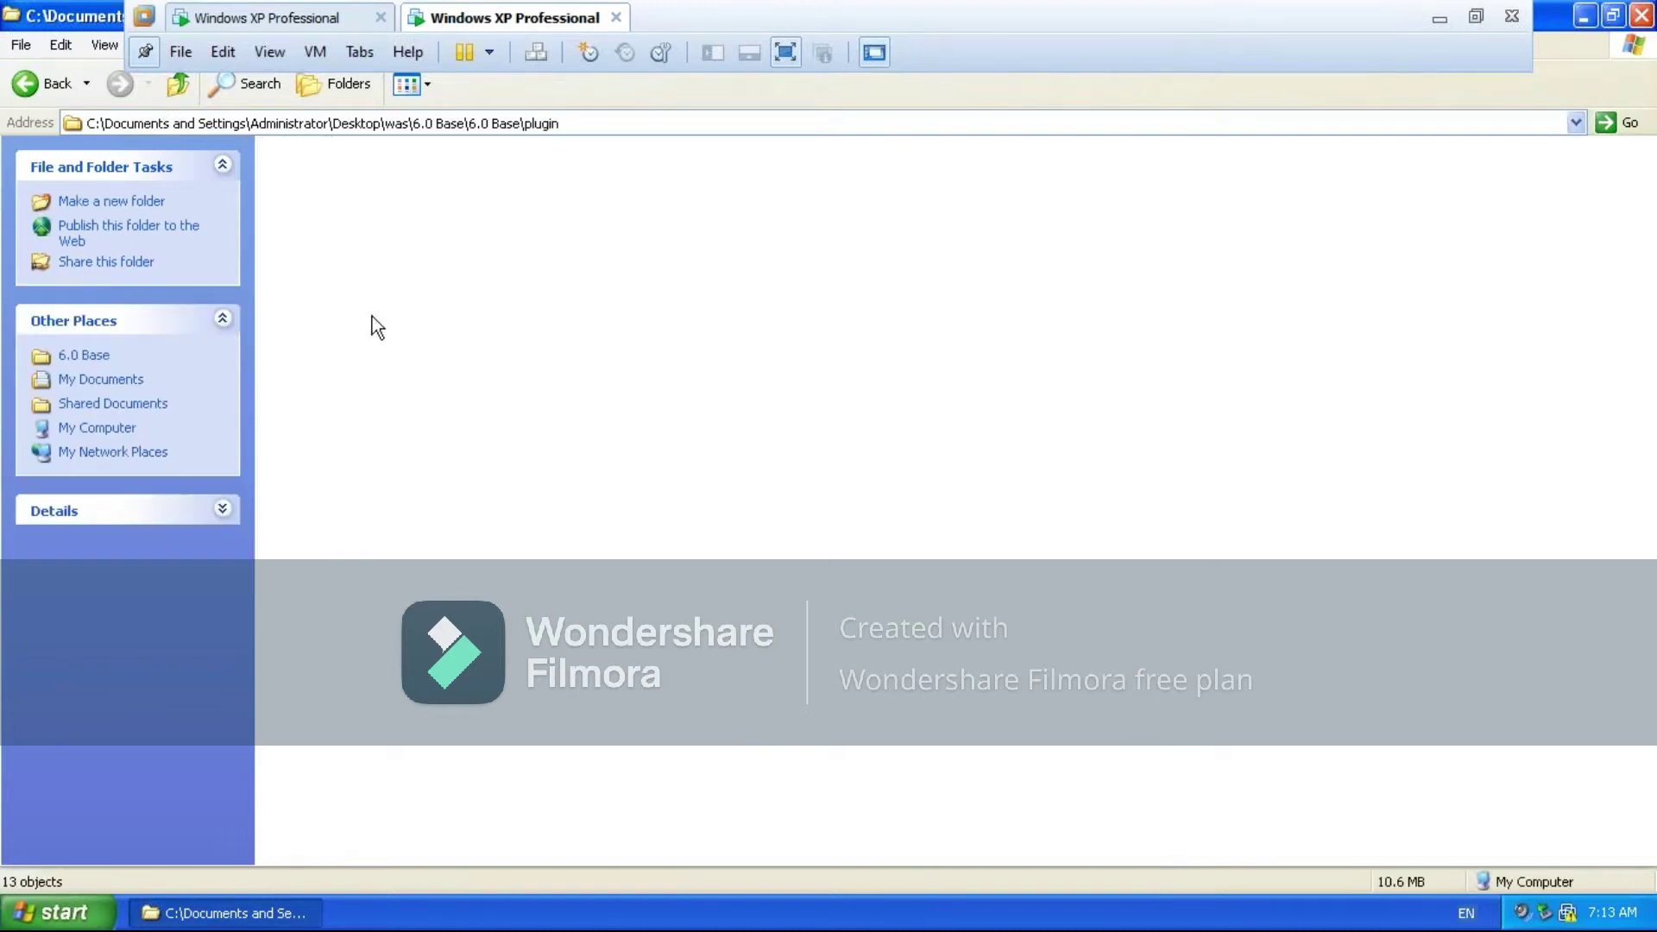
click(428, 97)
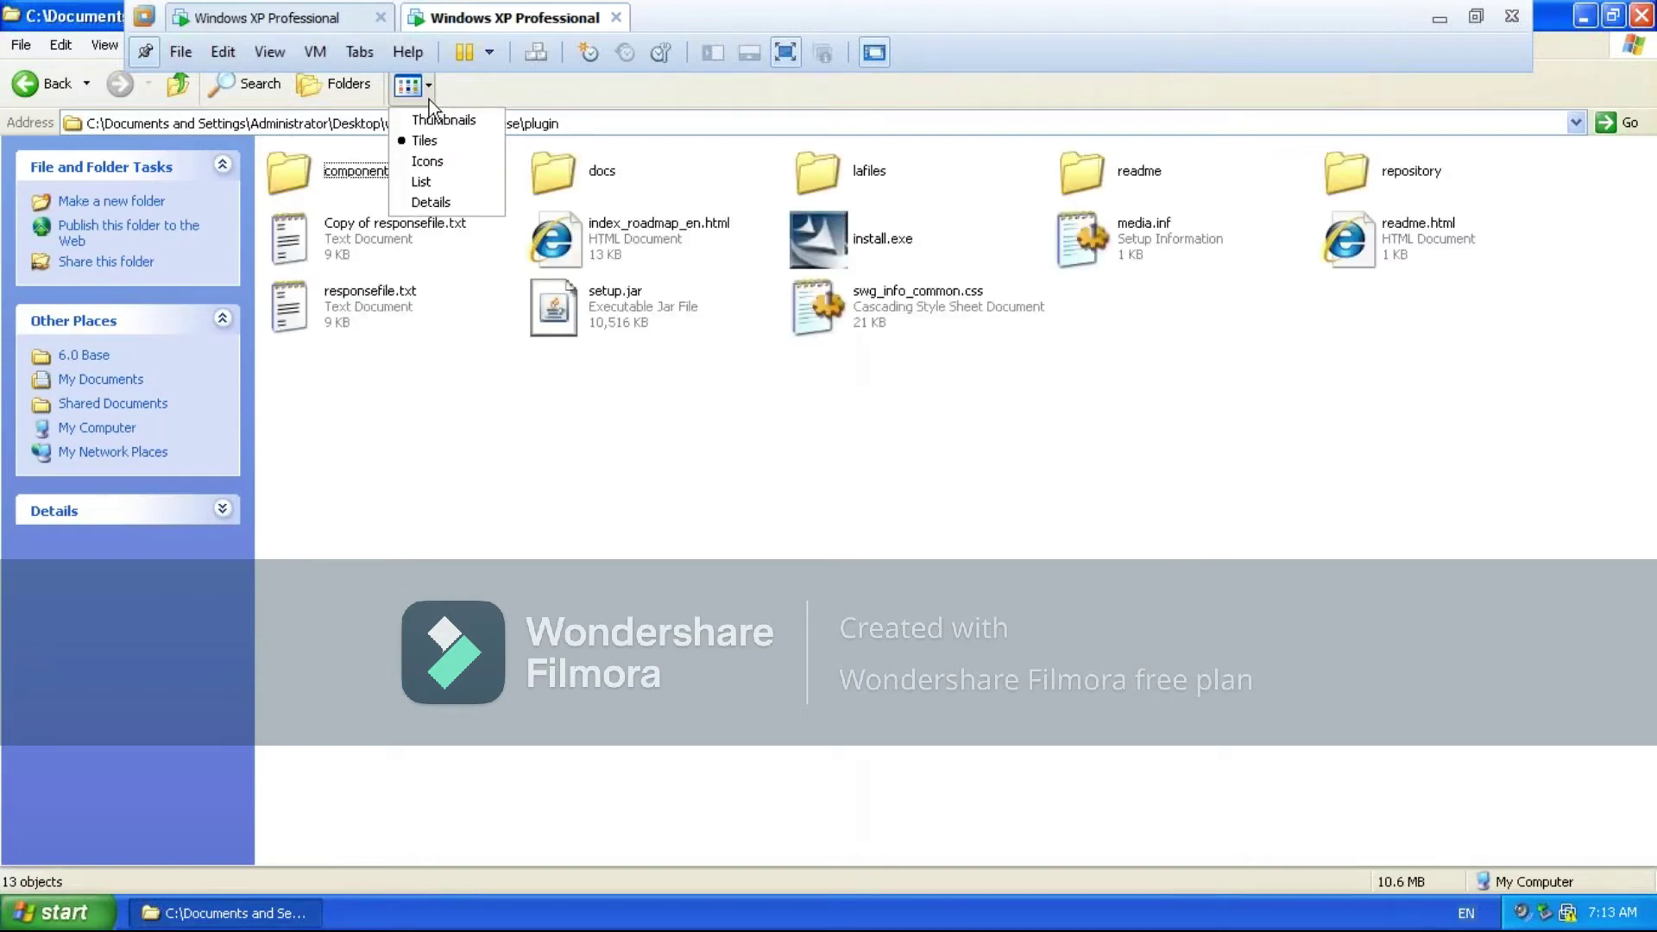
click(411, 170)
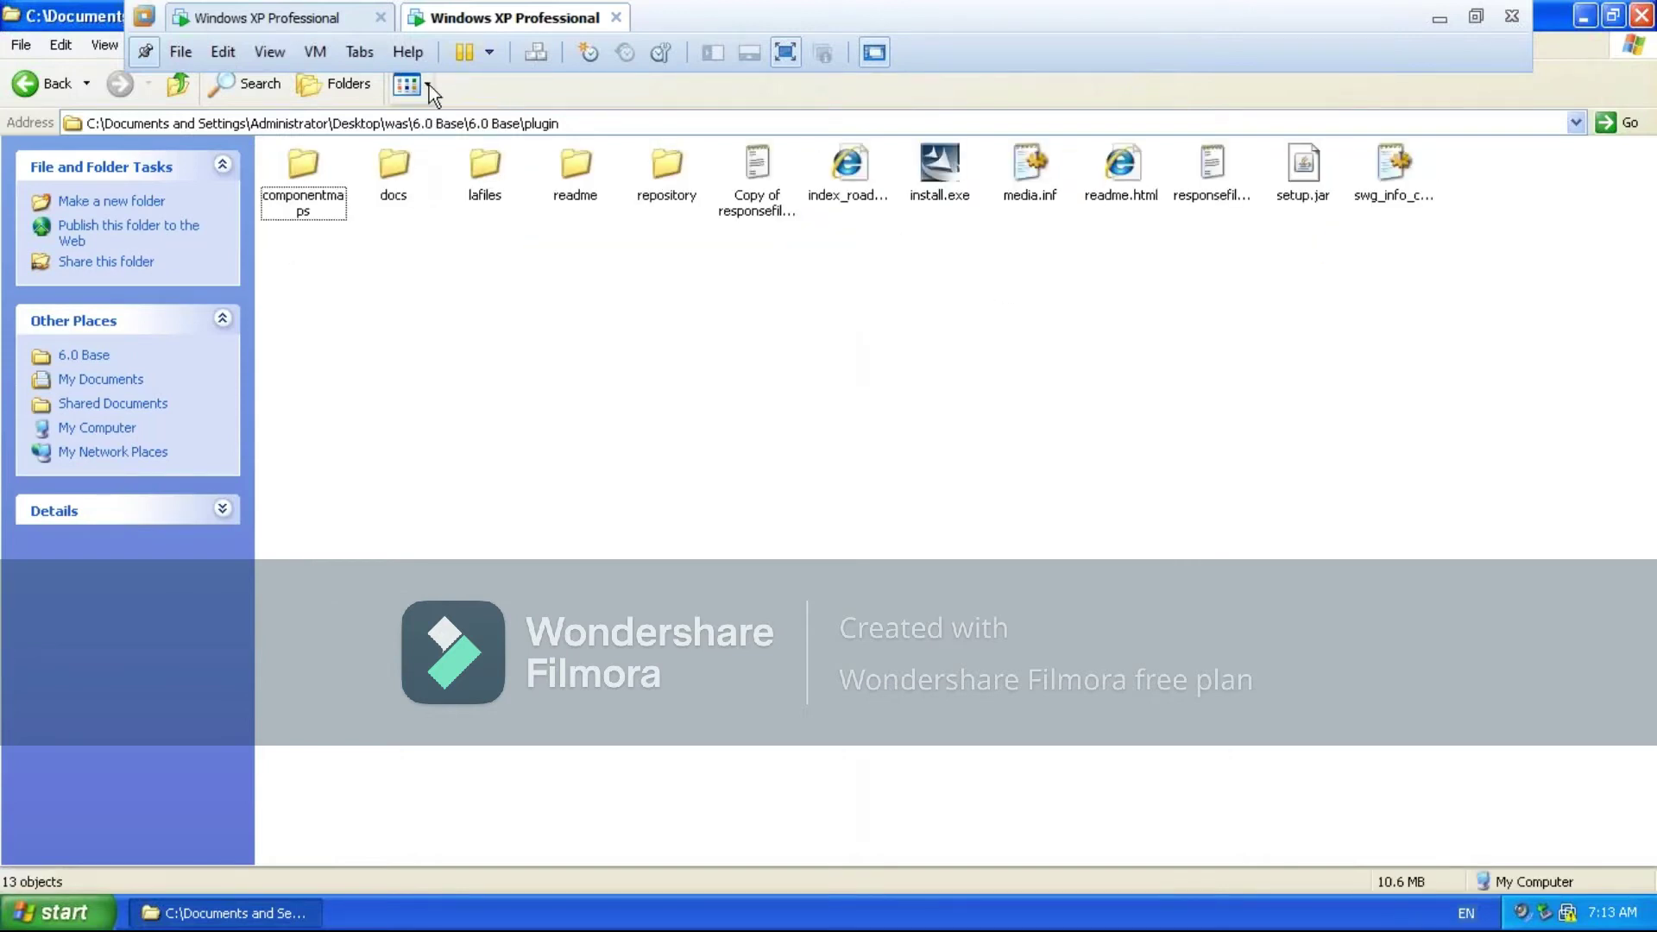
click(428, 84)
click(418, 190)
click(422, 90)
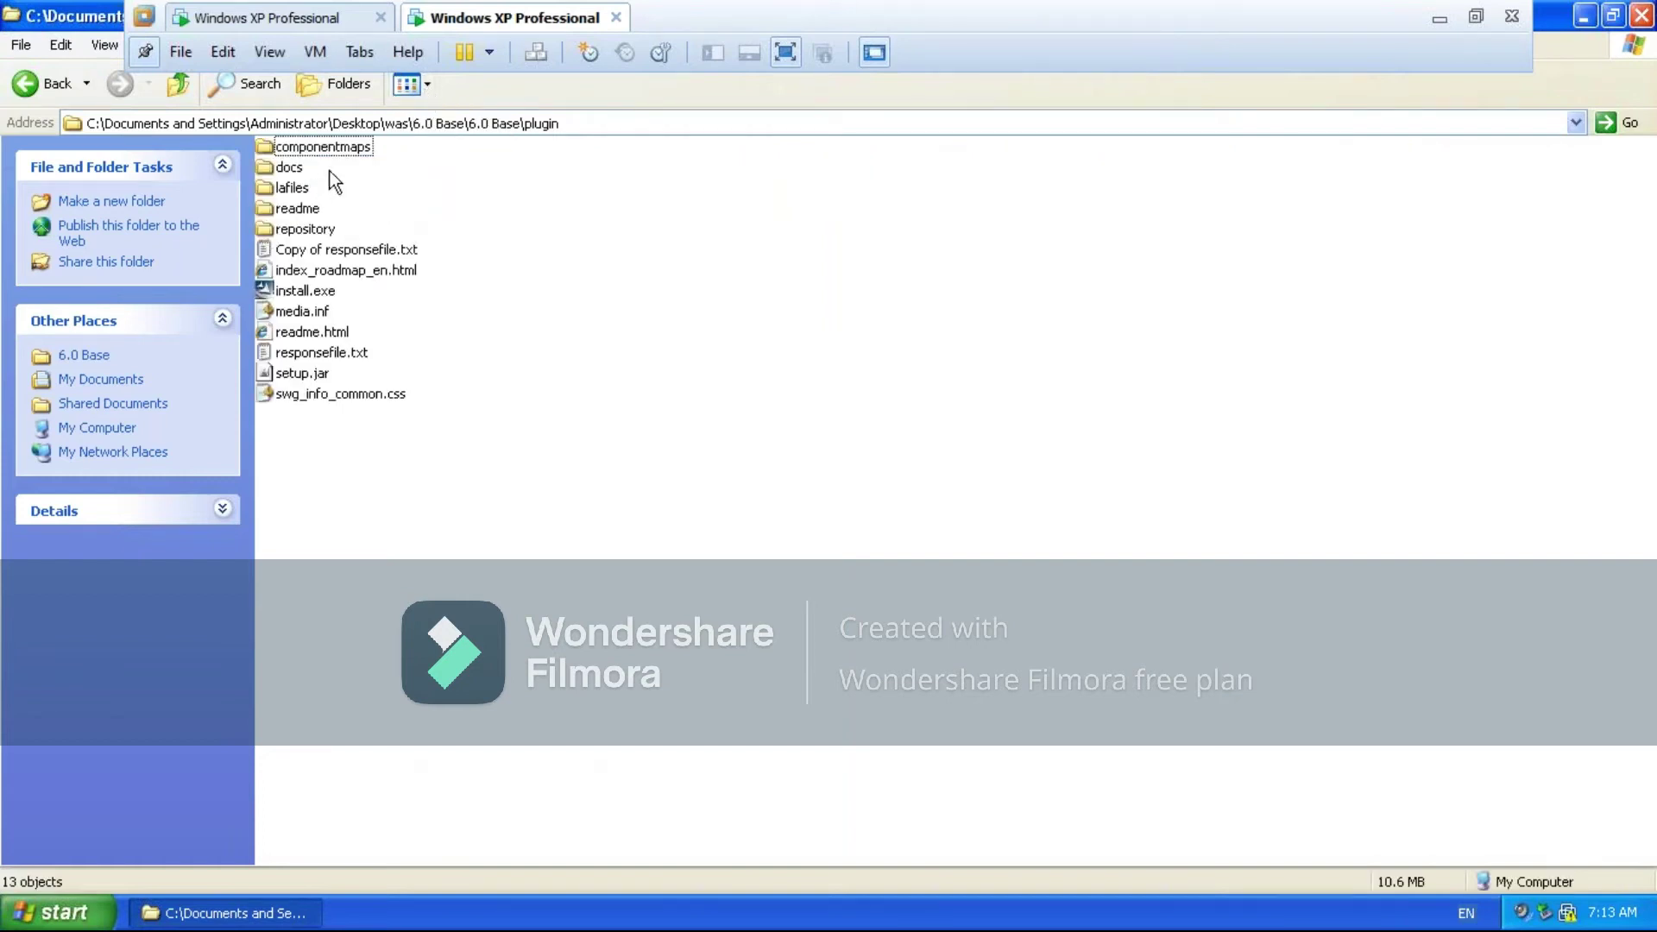
Go back to the nested 6.0 Base folder and open its WAS folder
click(176, 83)
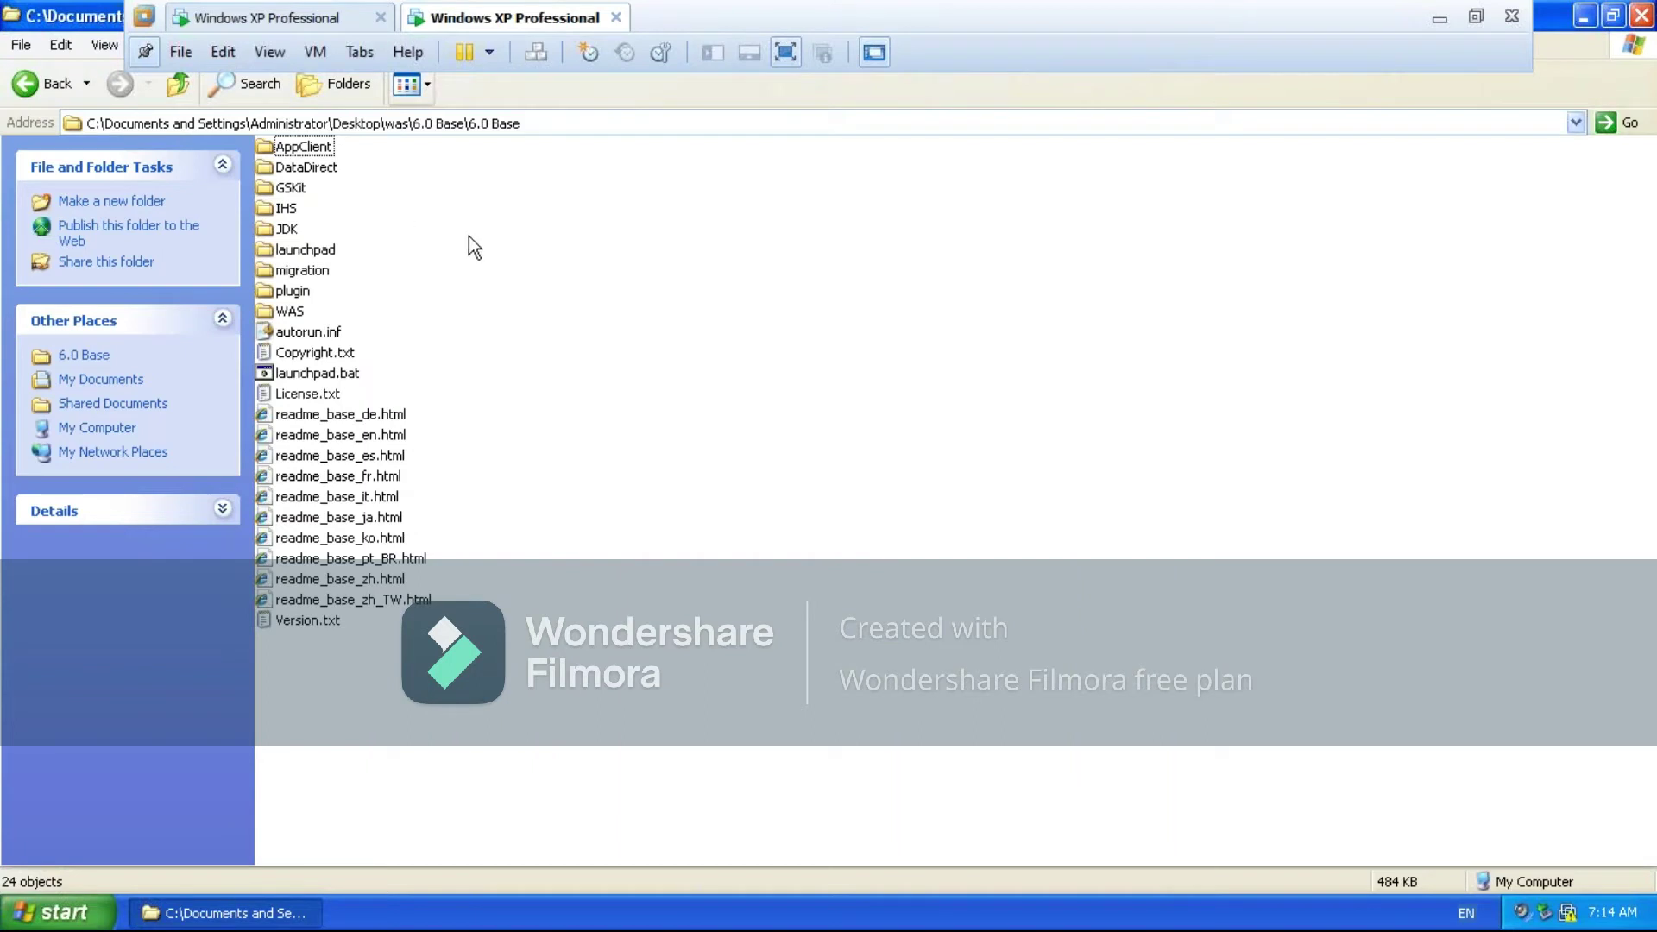
click(504, 129)
click(330, 271)
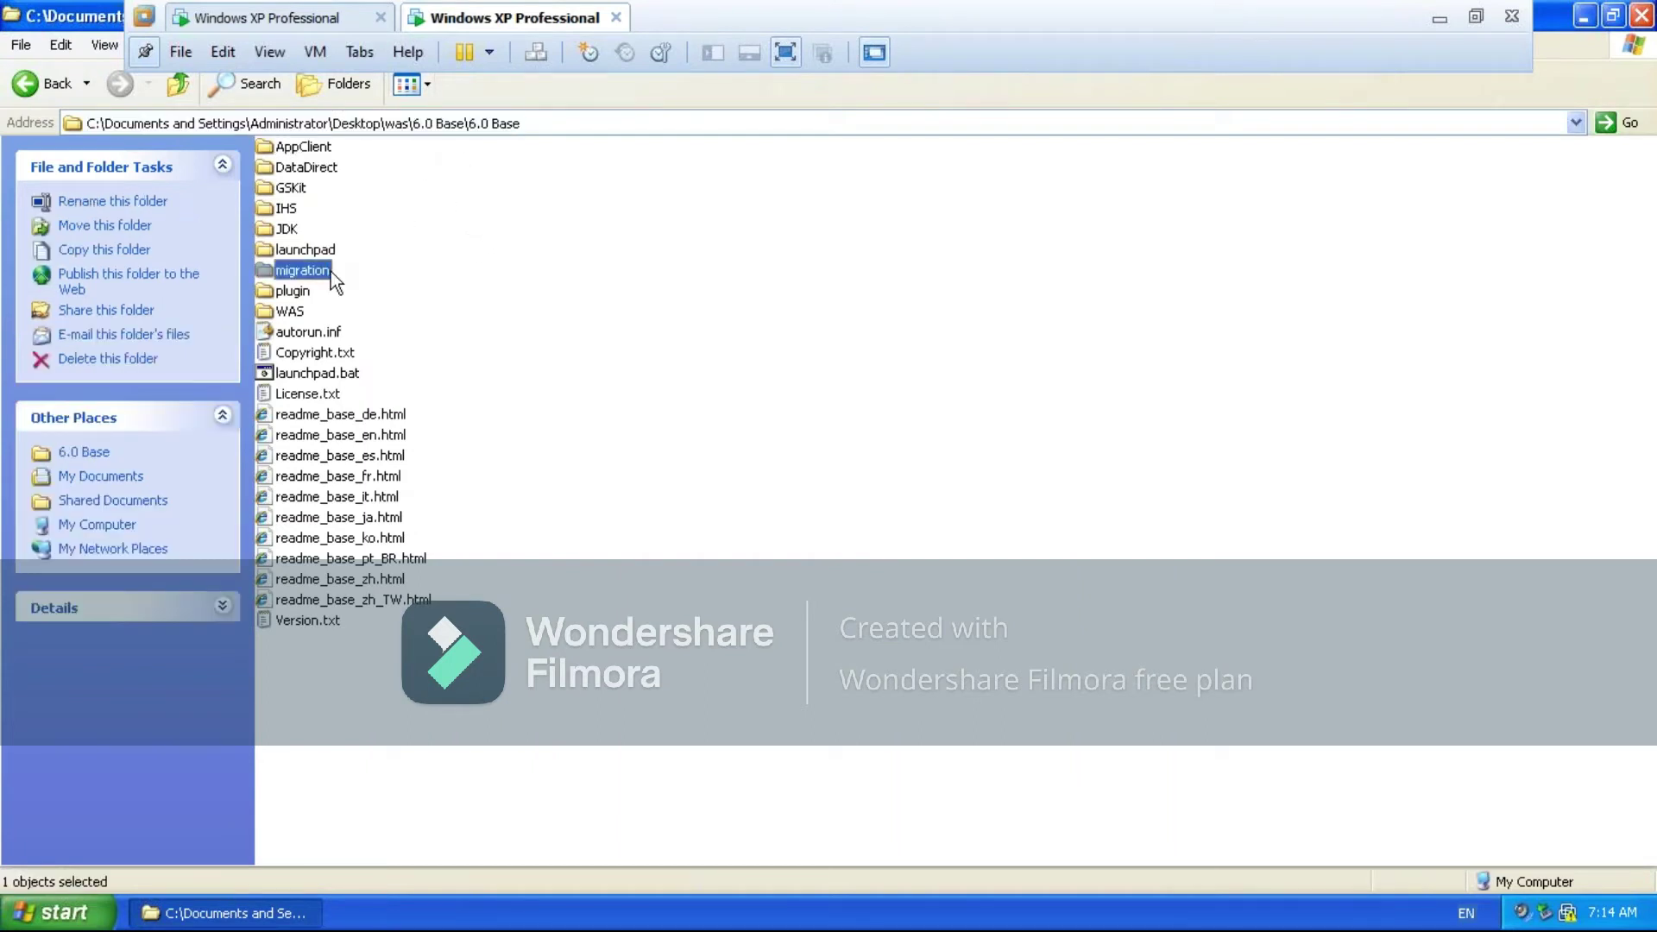
key(ctrl+a)
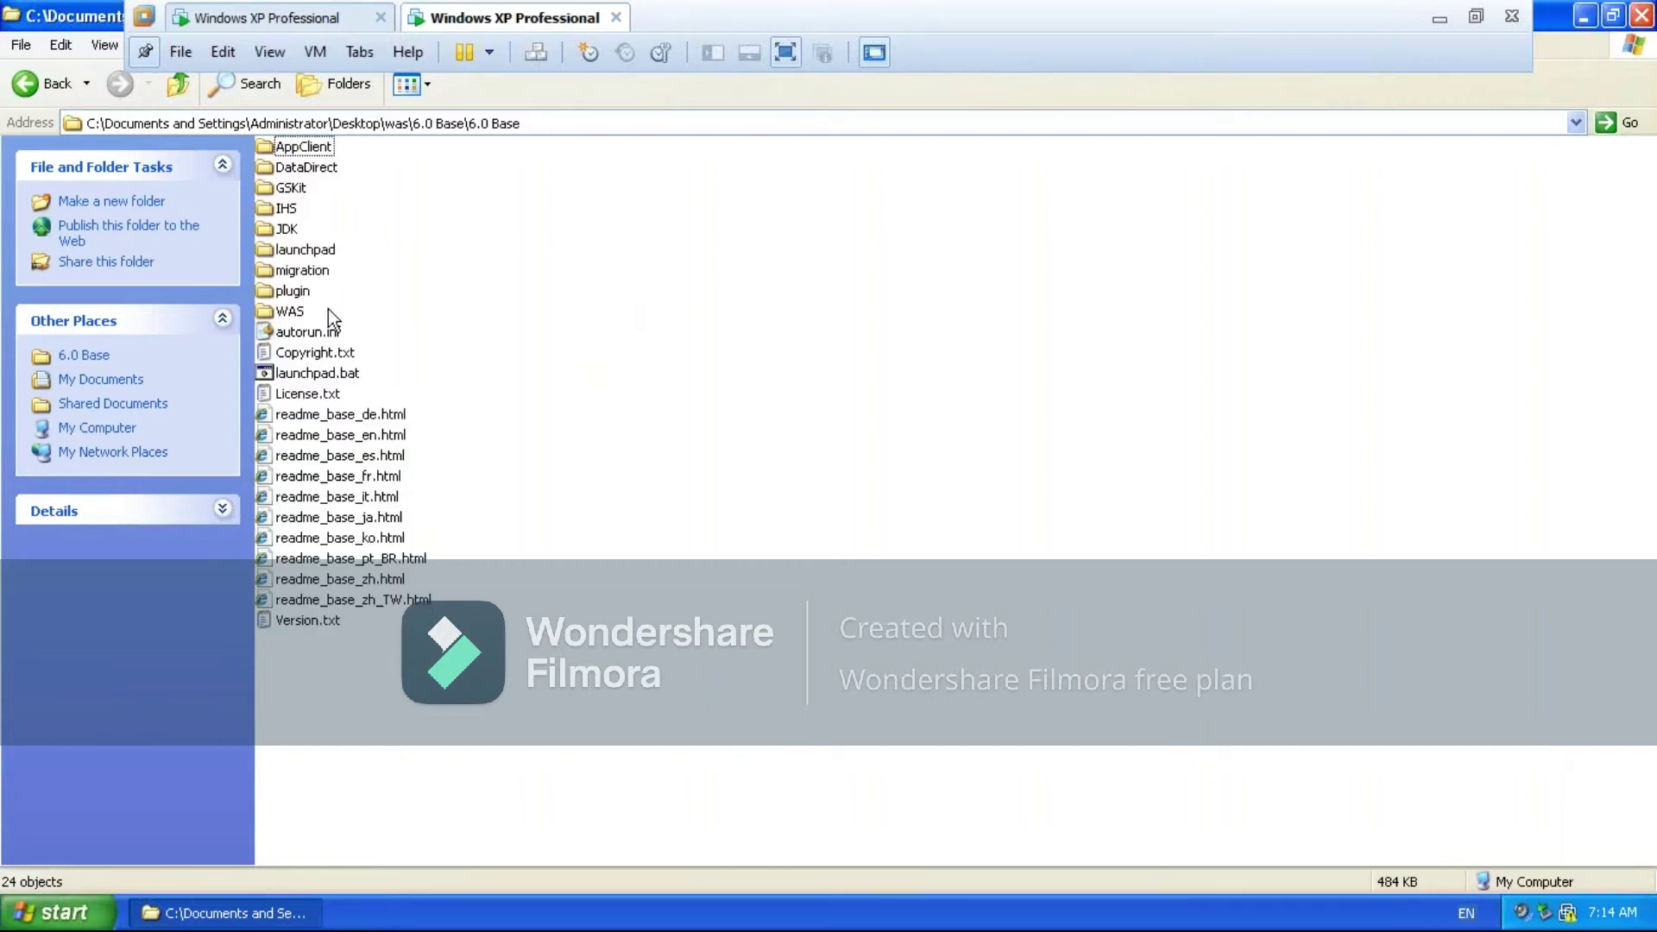
double_click(283, 314)
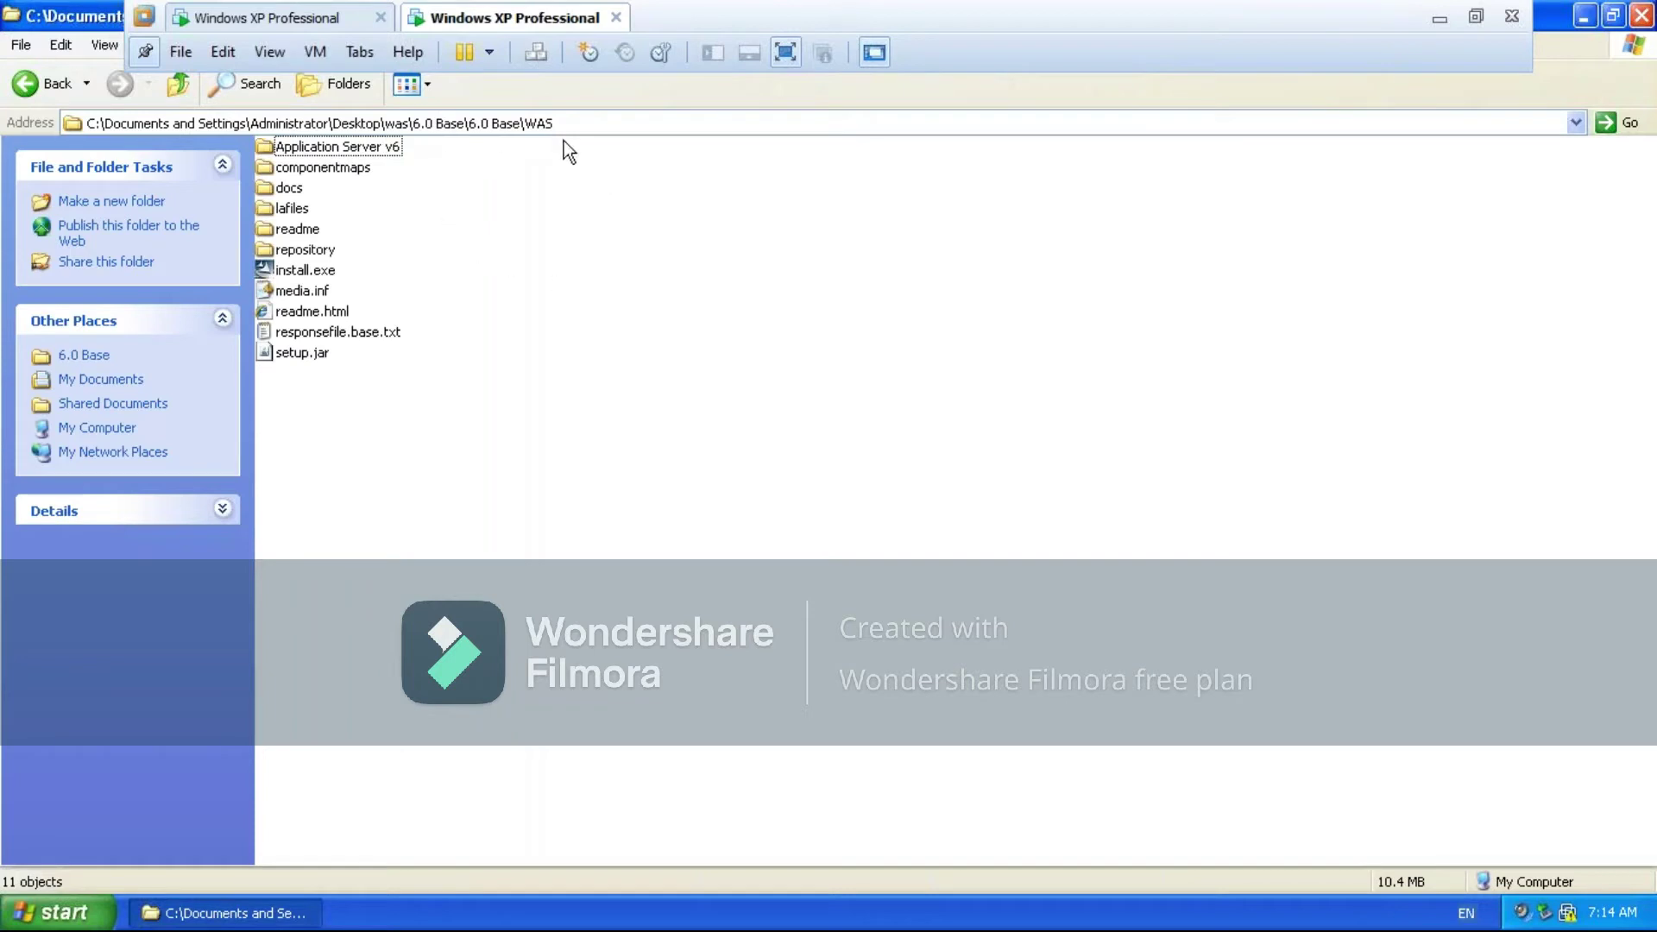
Examine the WAS folder's contents, focusing on the install.exe installer and the responsefile.base.txt response file
click(304, 231)
key(ctrl+a)
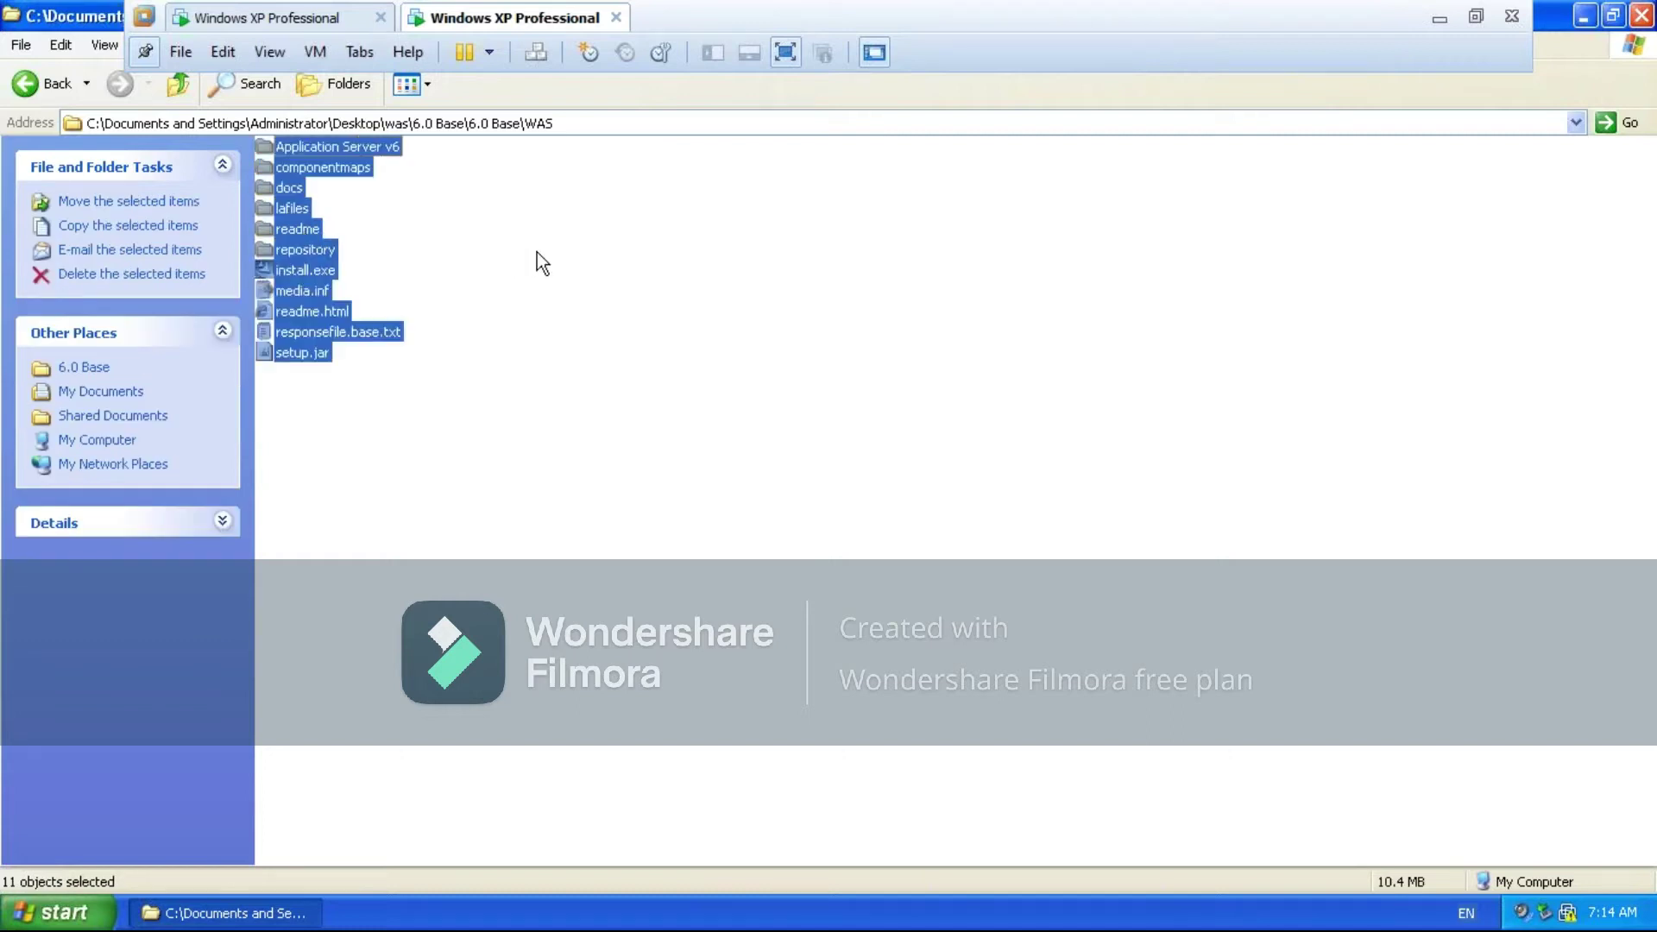
click(536, 448)
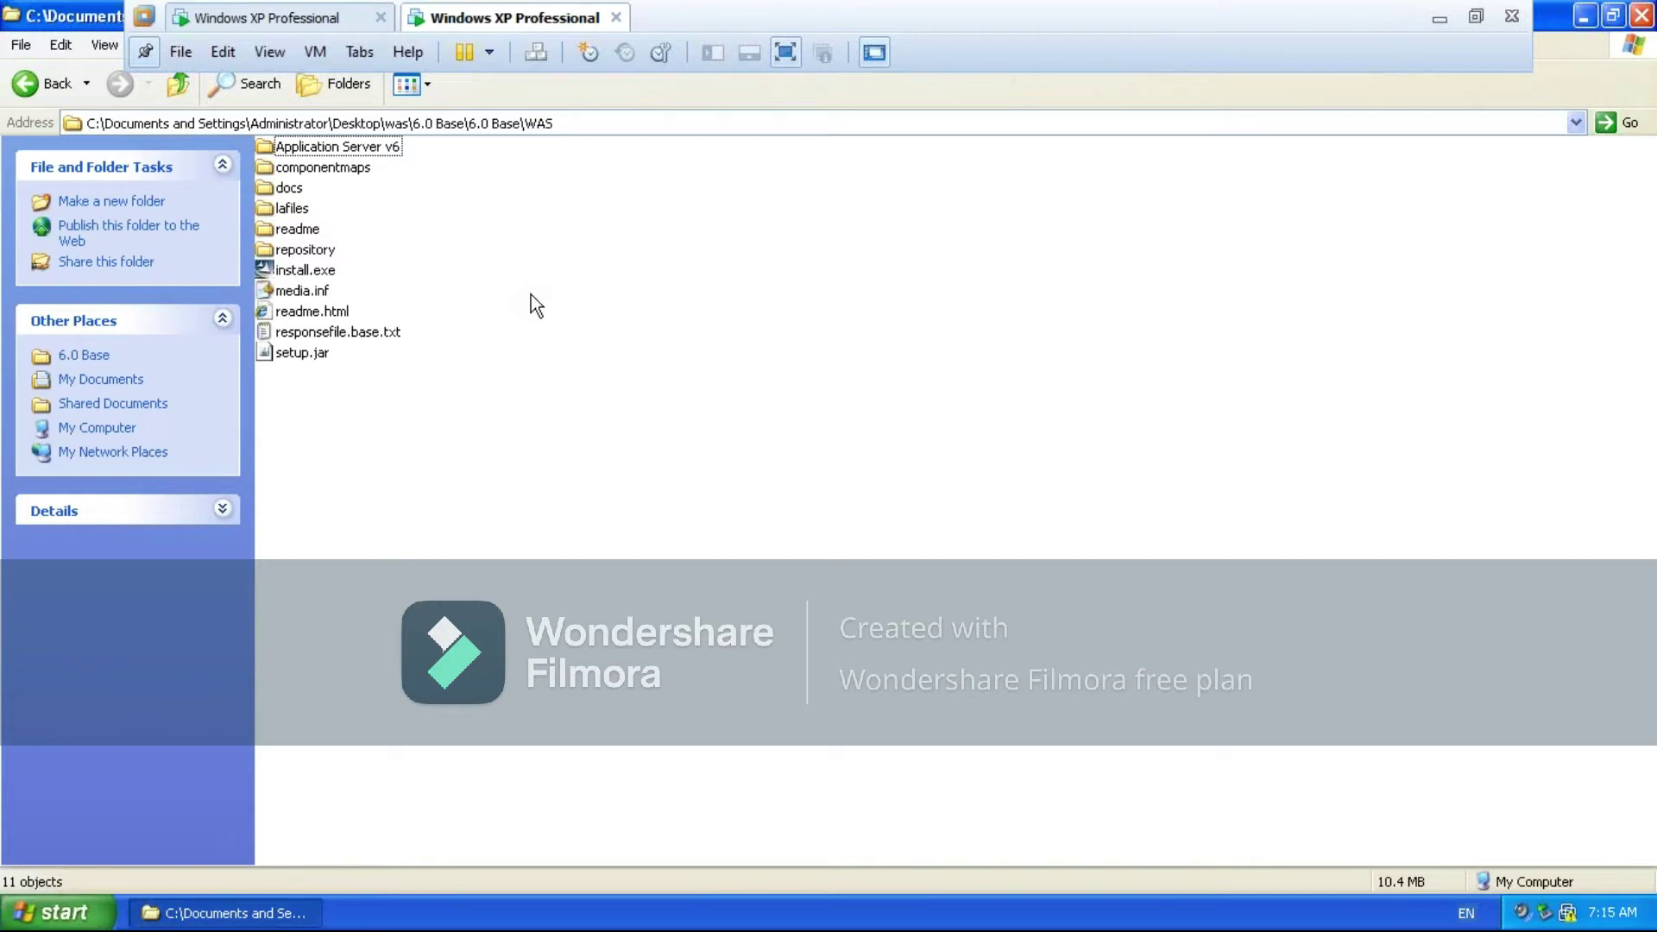
click(348, 148)
key(ctrl+a)
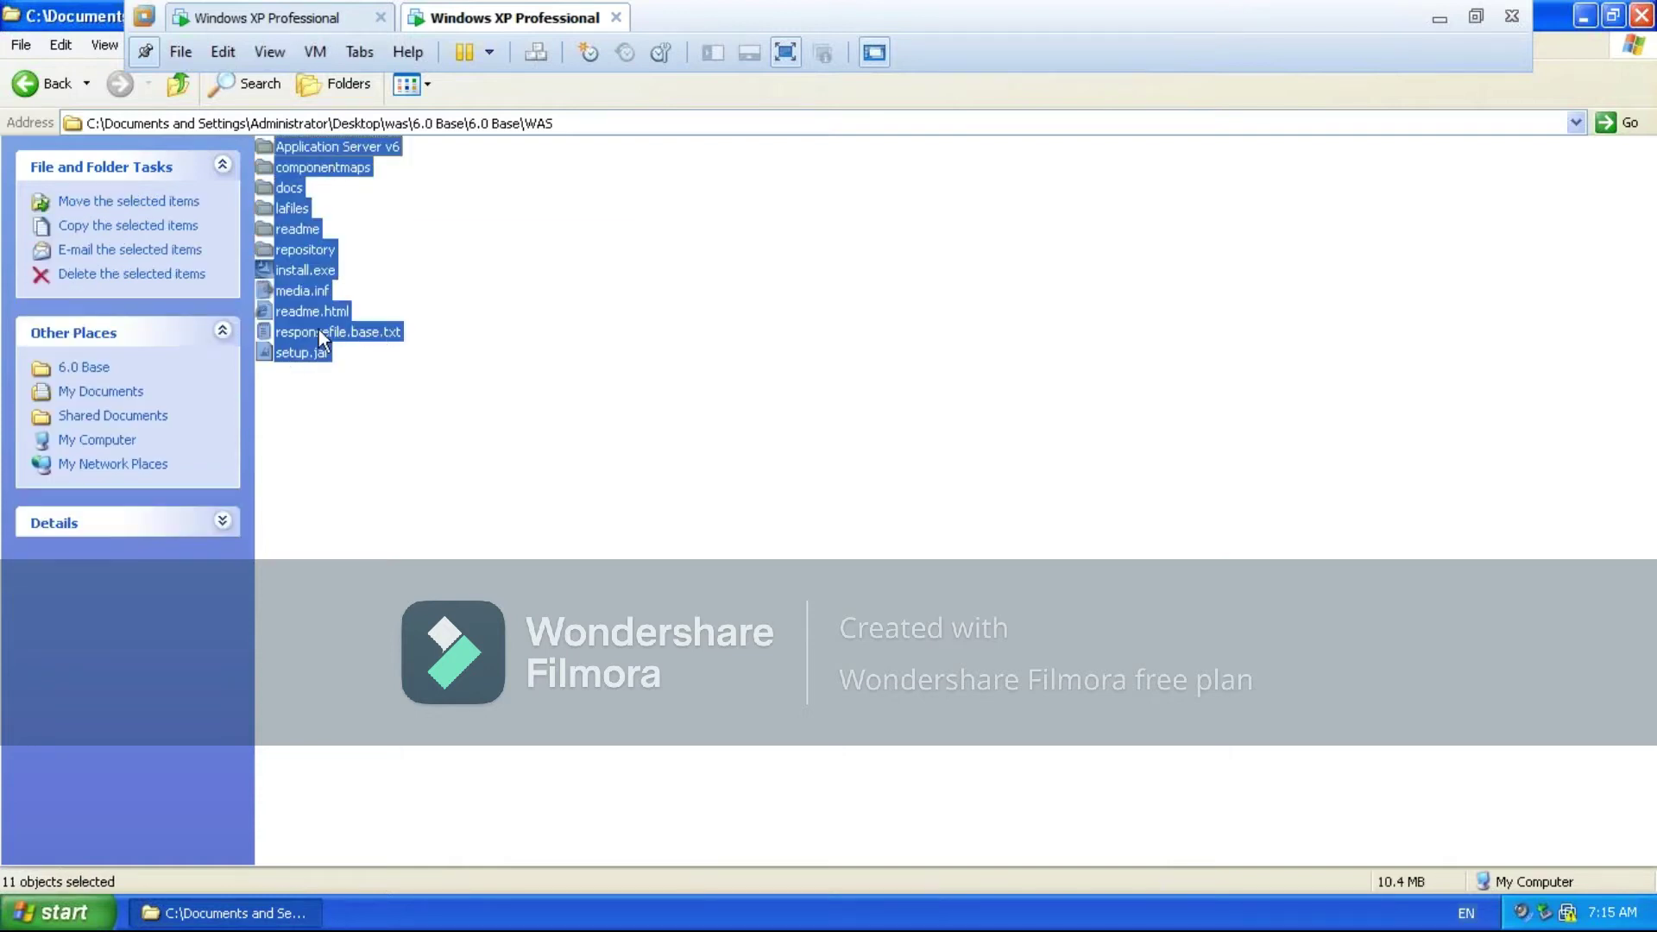
click(371, 390)
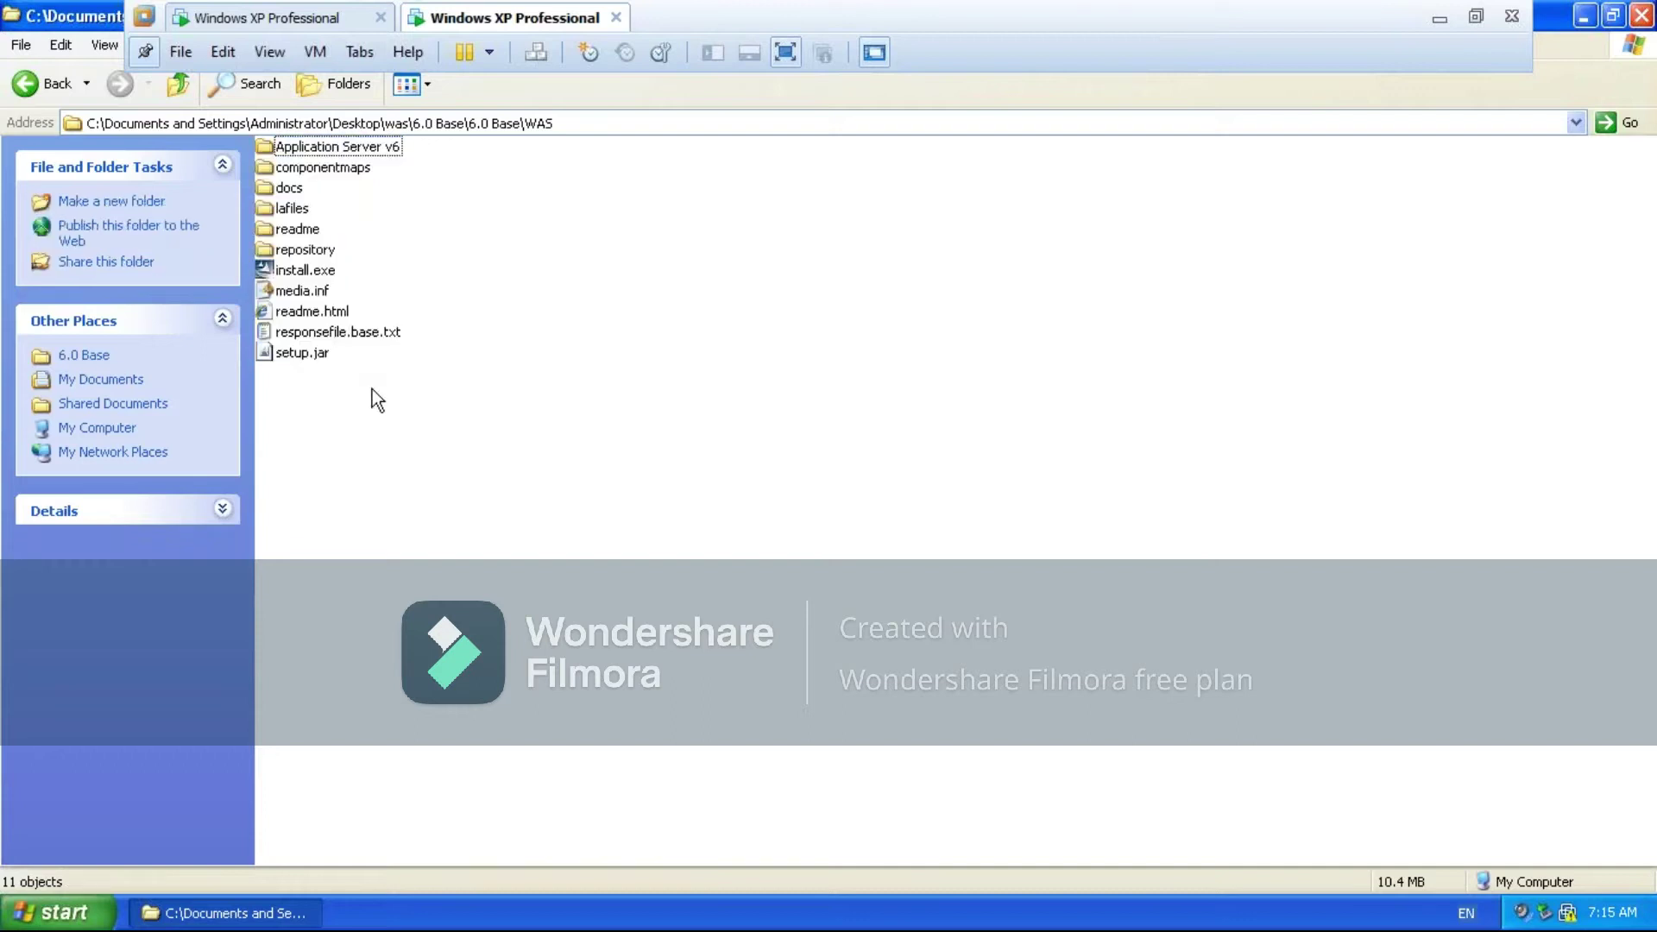
click(333, 337)
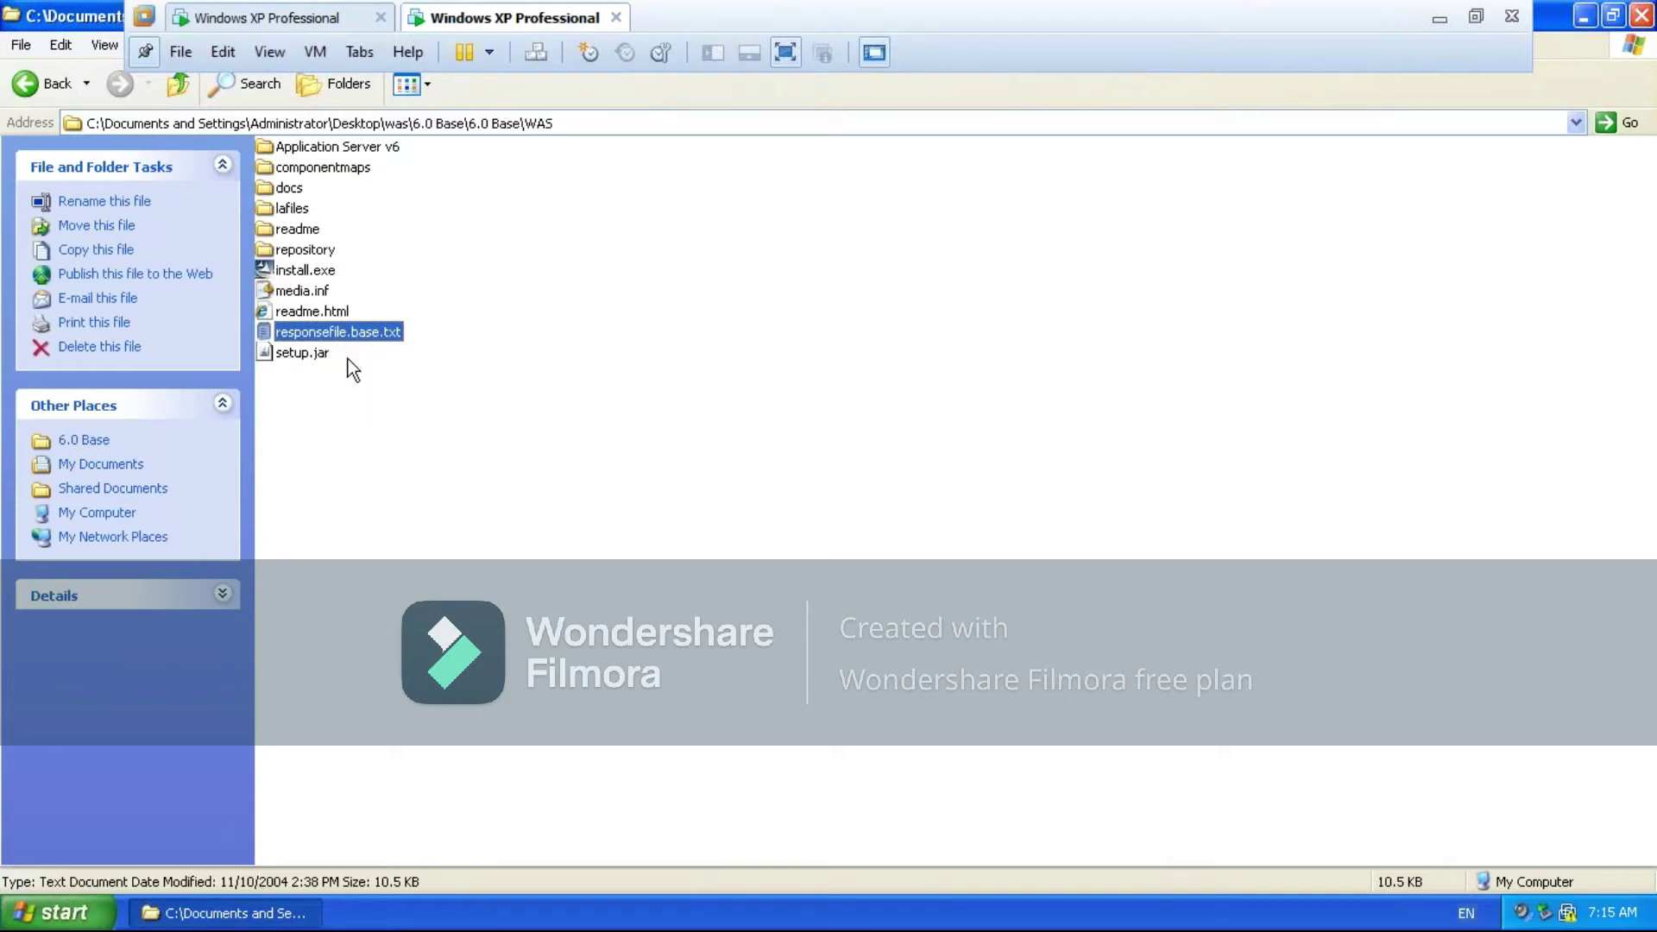
click(307, 271)
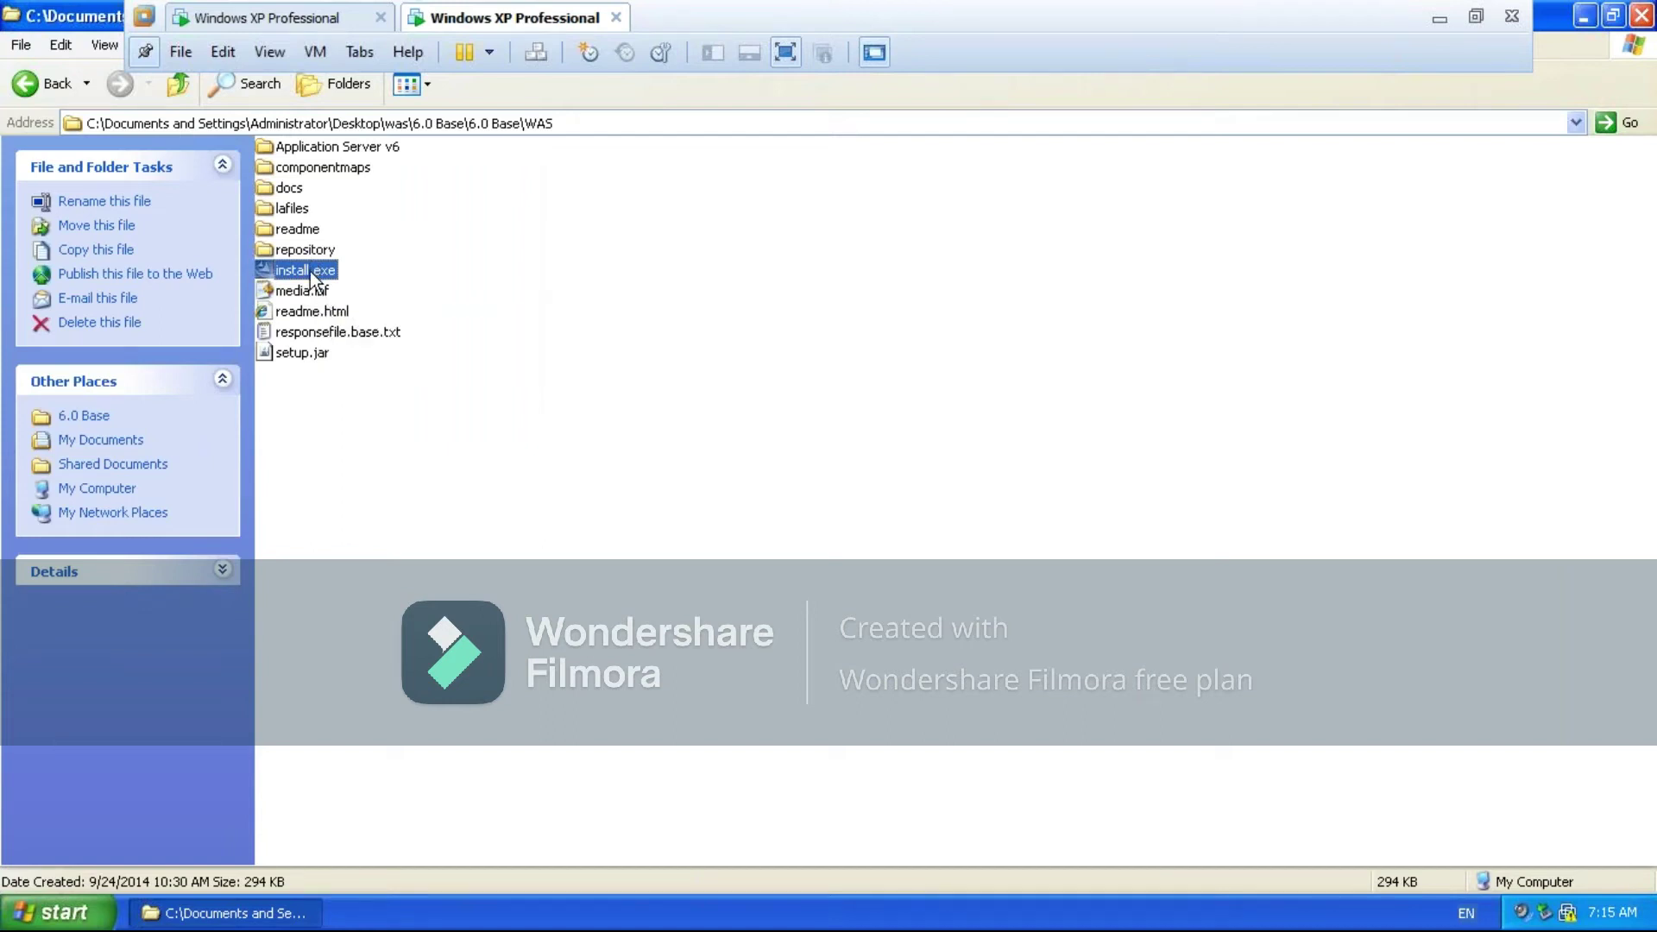
click(310, 336)
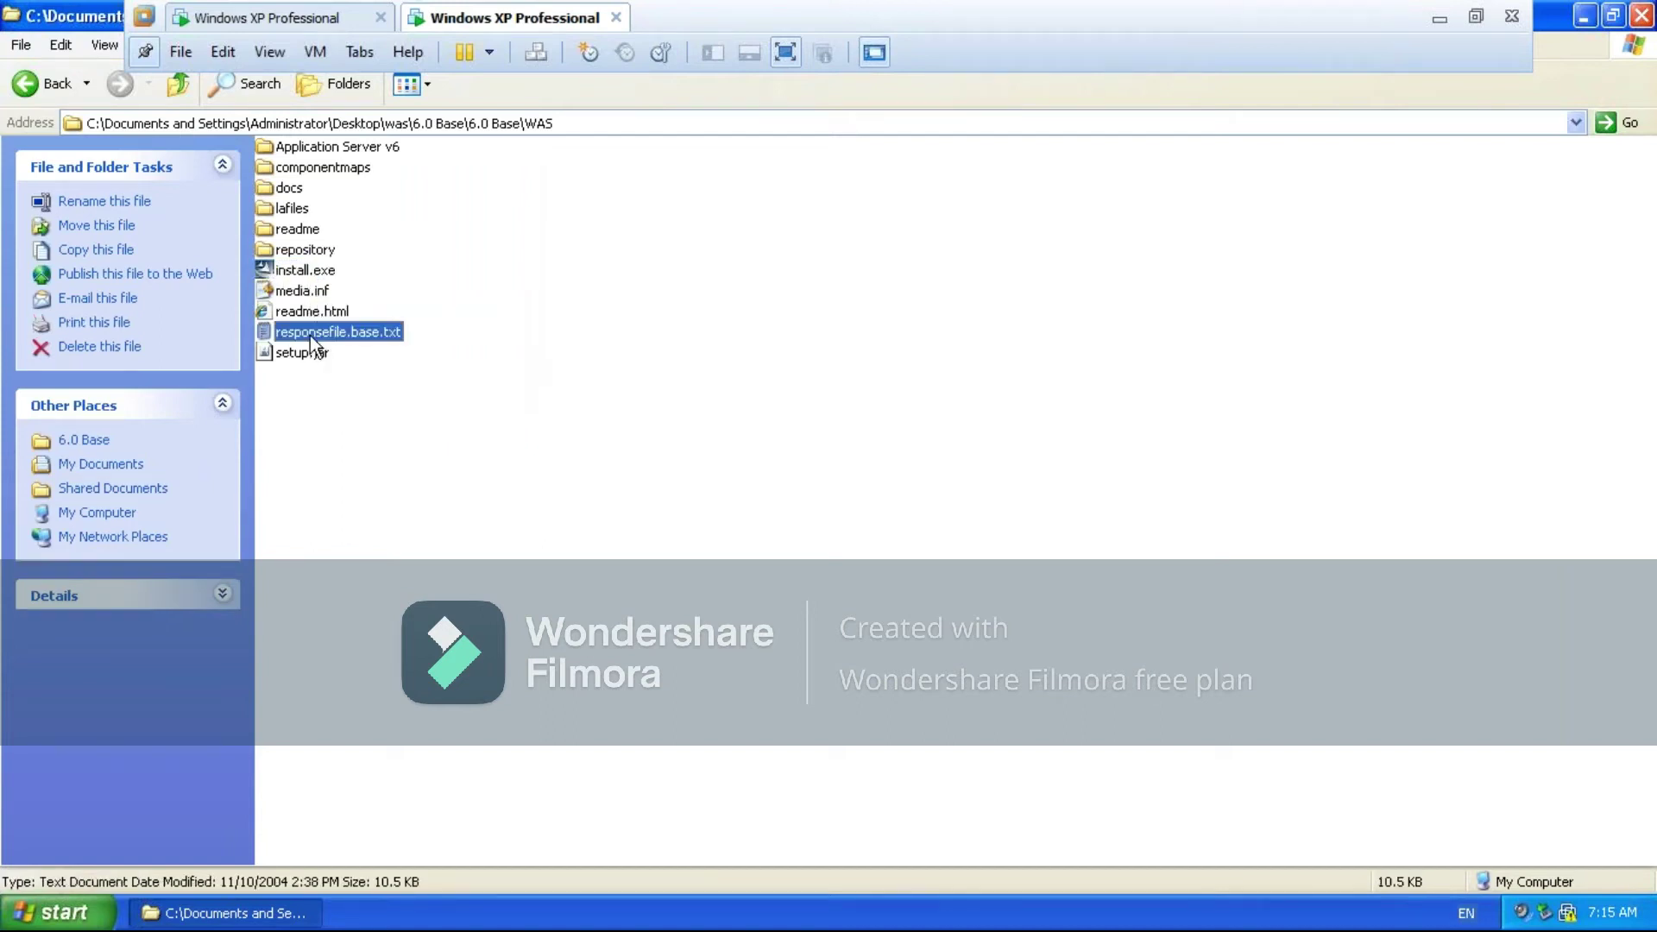
click(296, 270)
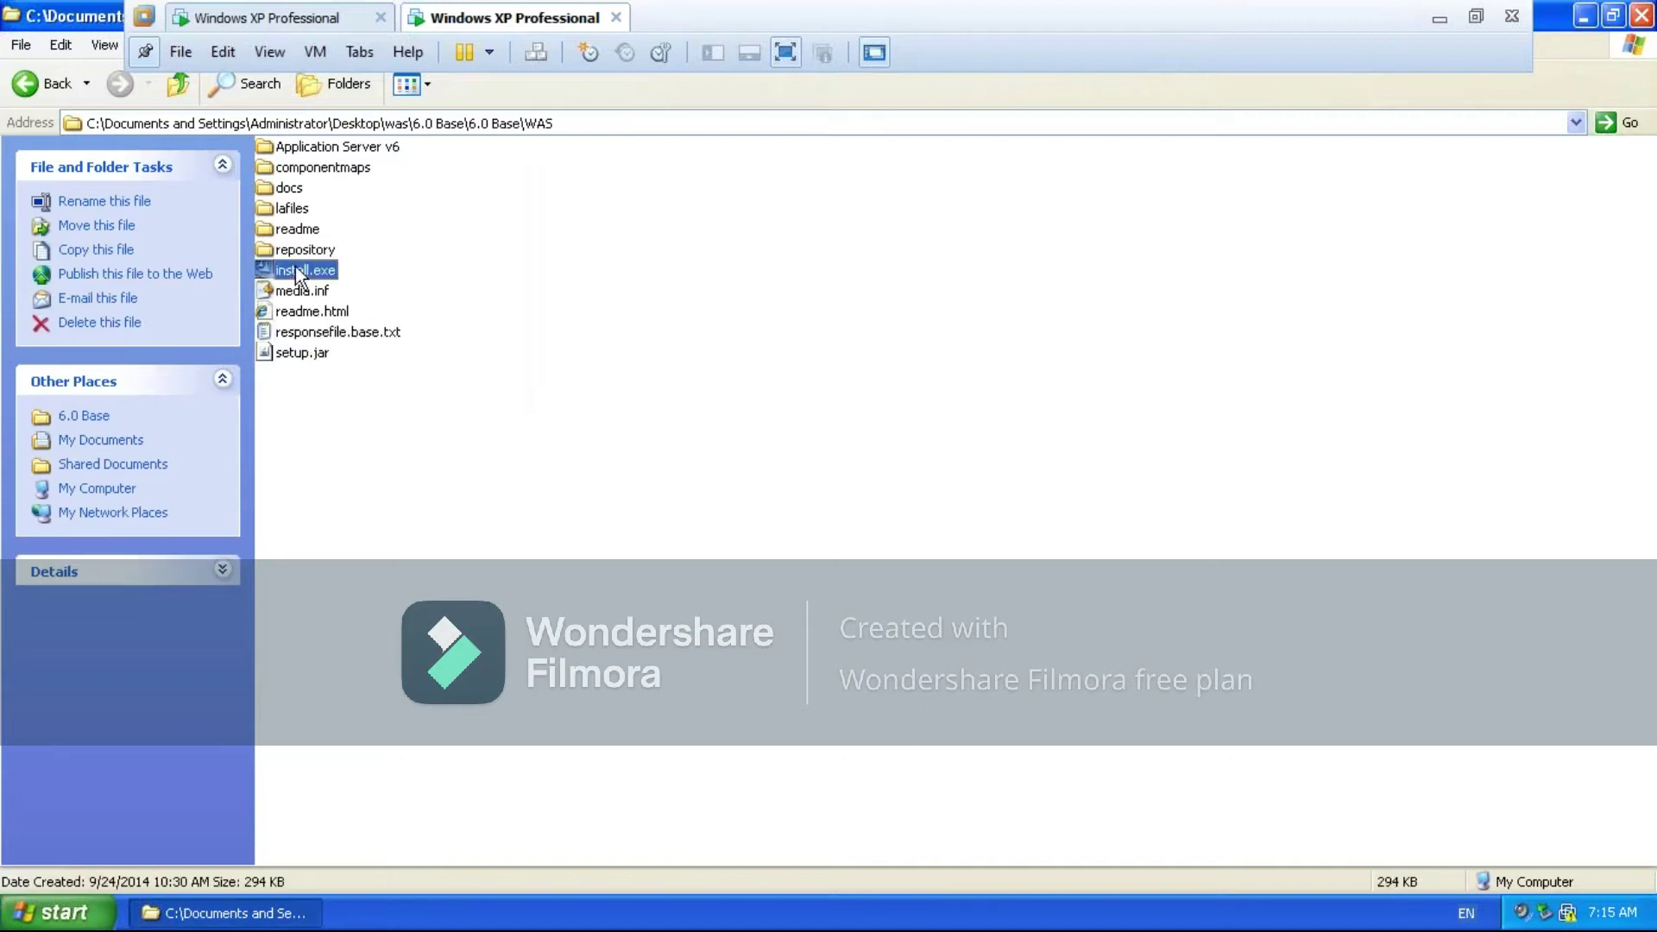
click(328, 333)
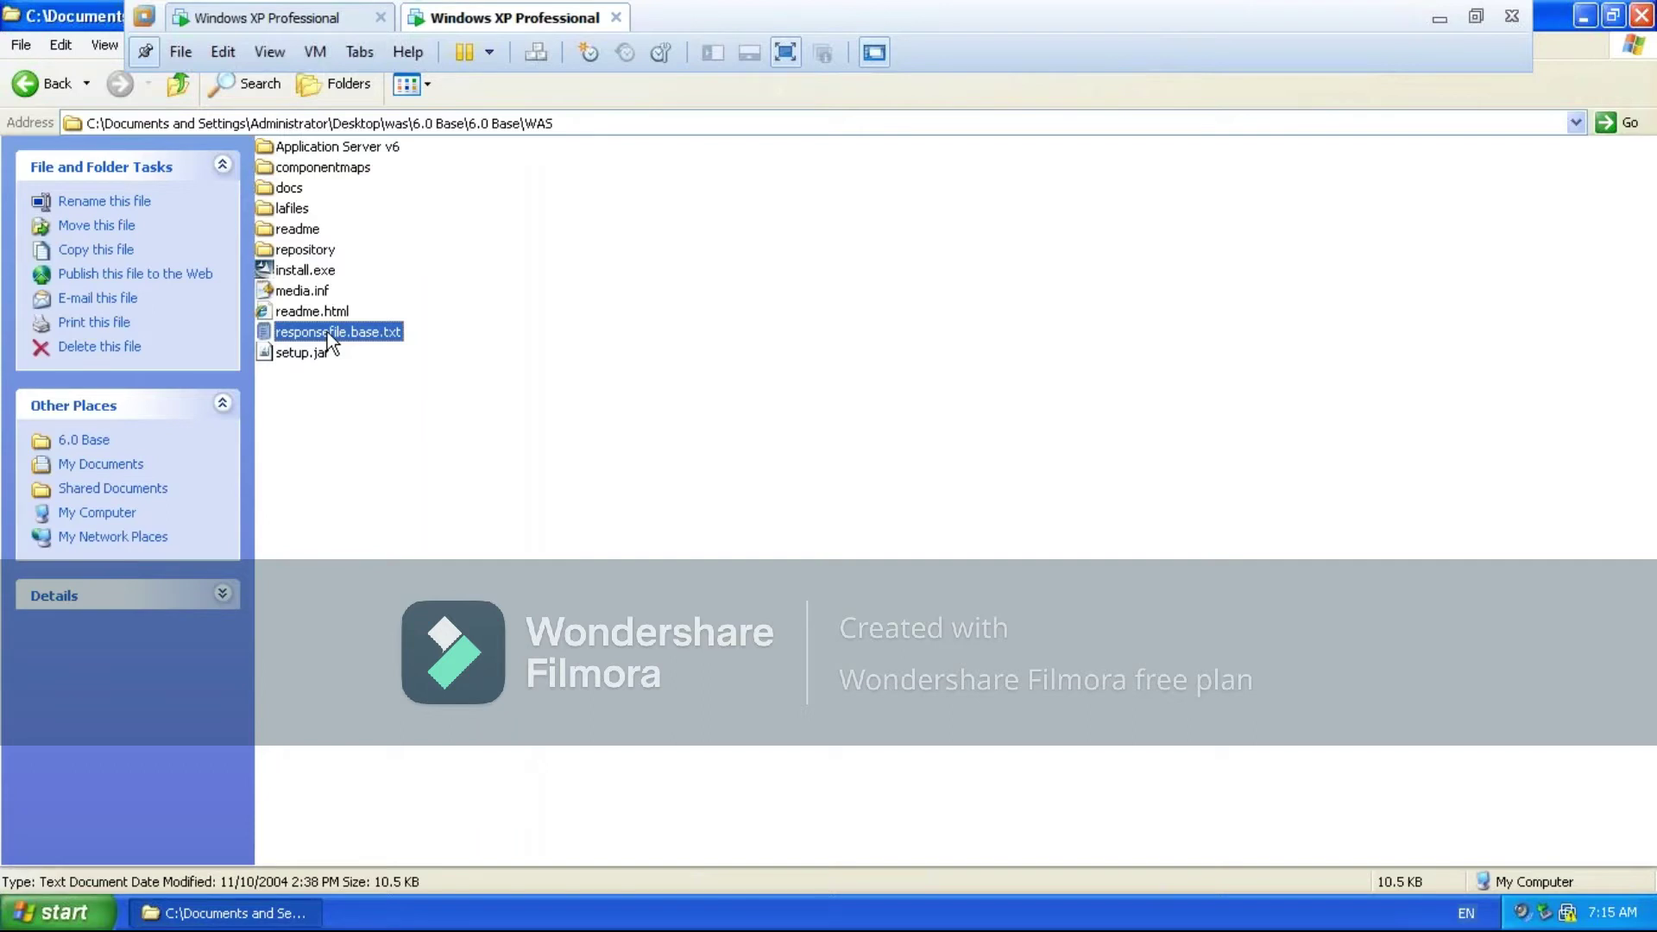
click(296, 273)
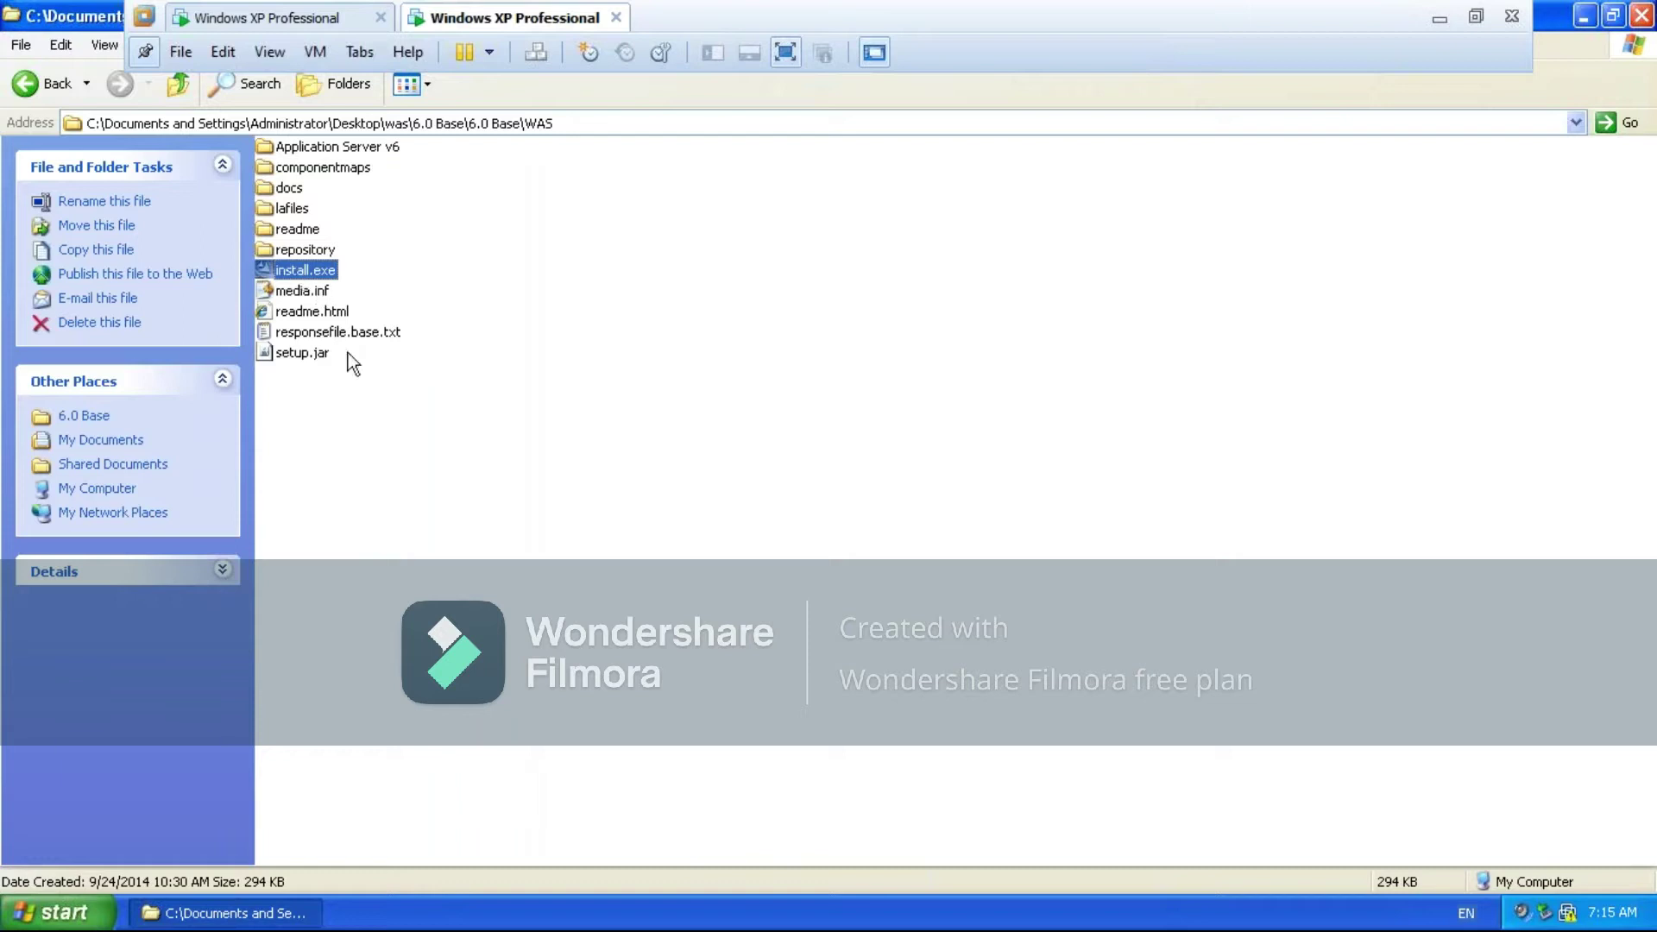
Open responsefile.base.txt in WordPad and maximize its window
click(335, 333)
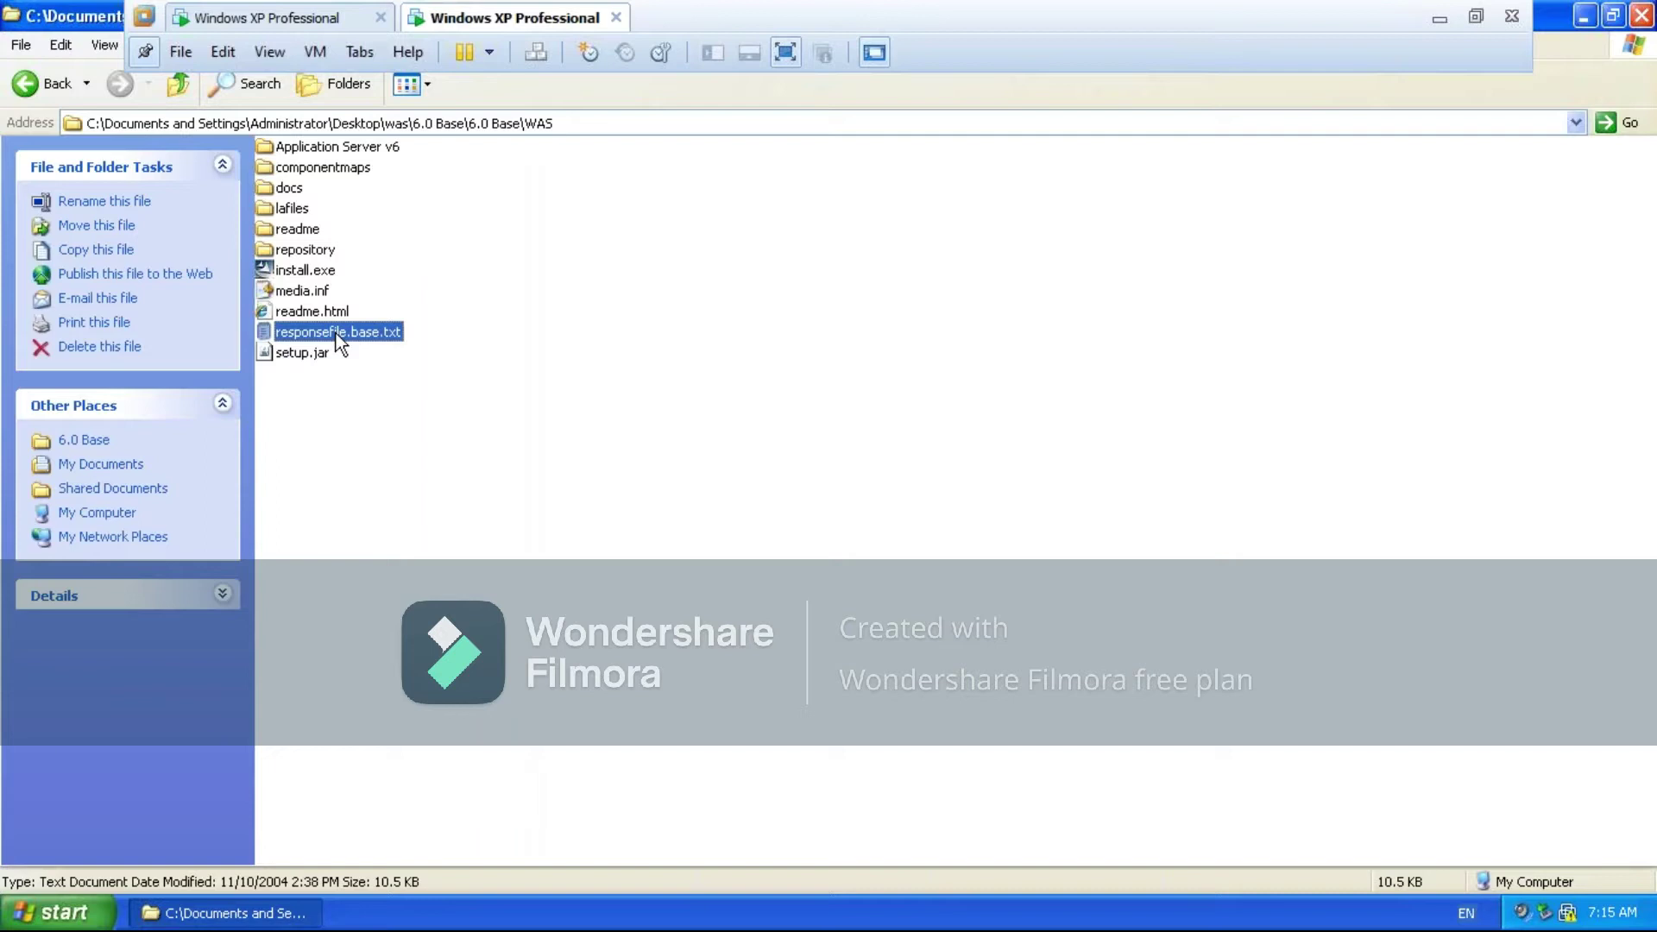
right_click(334, 333)
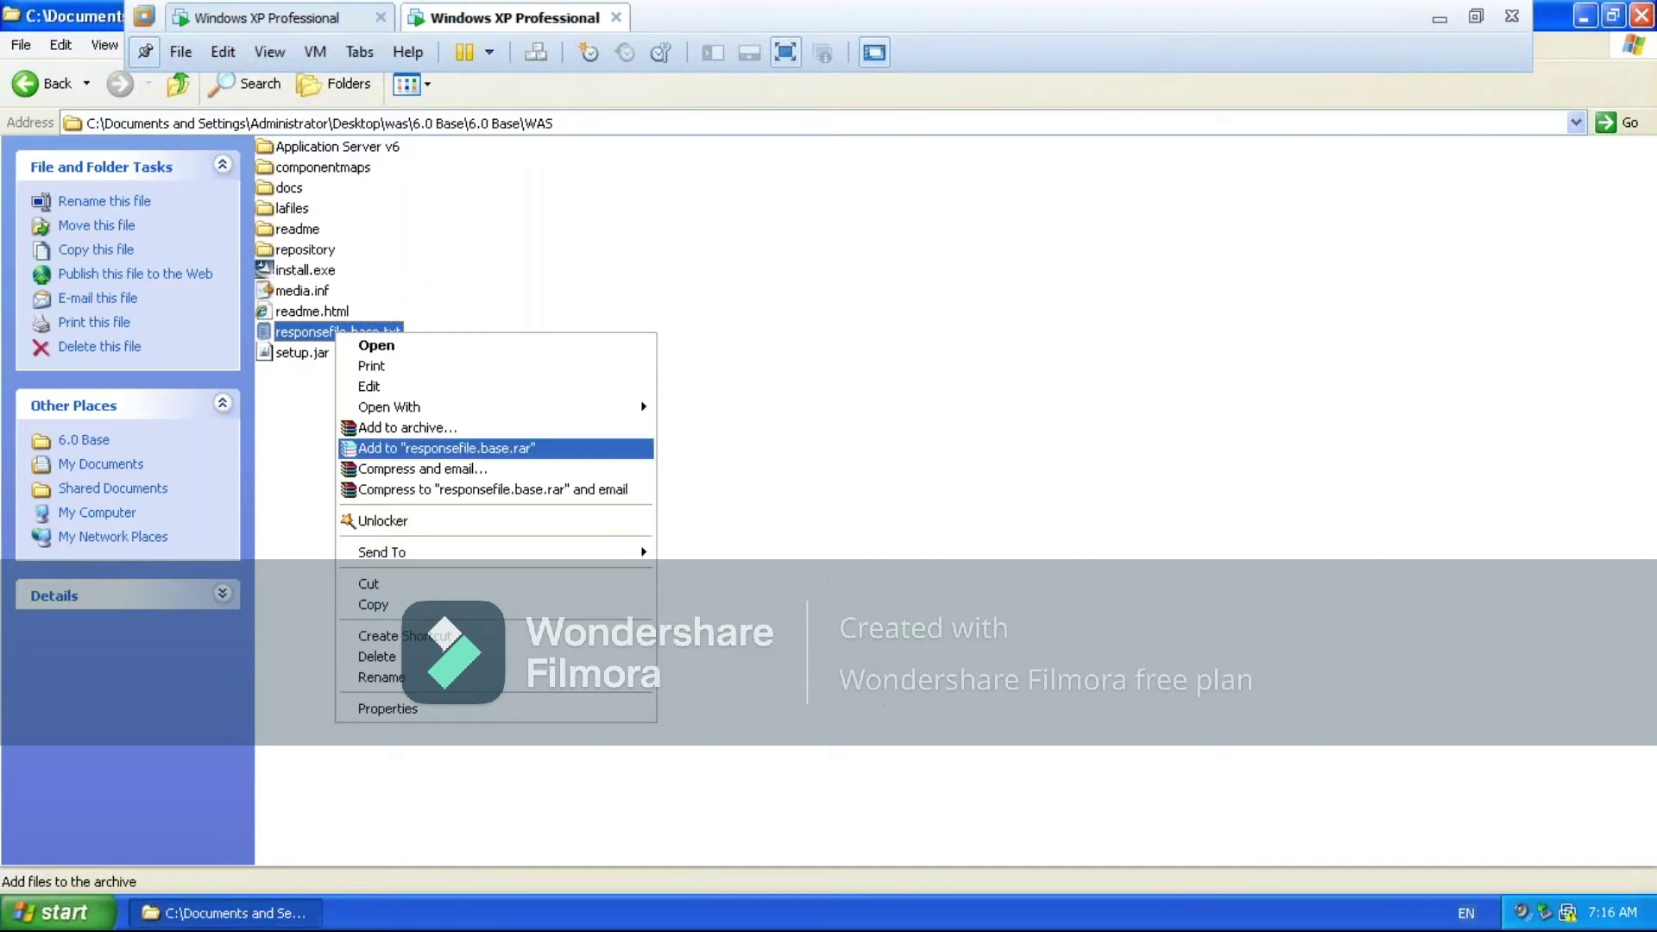
mouse_move(518, 406)
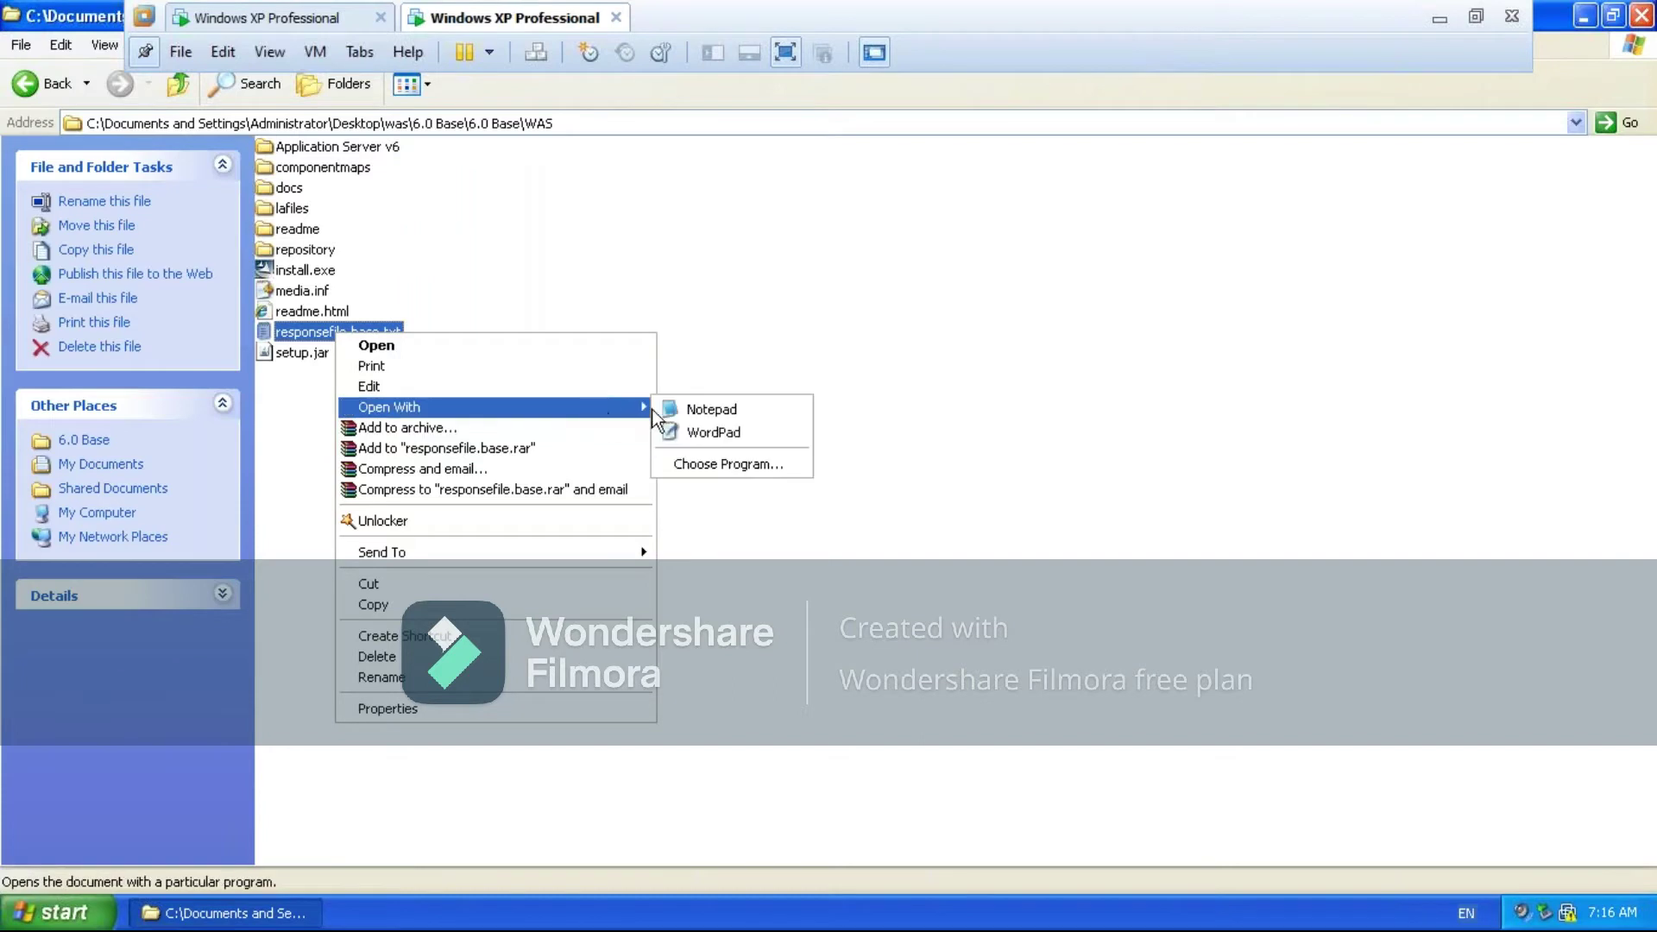
click(712, 432)
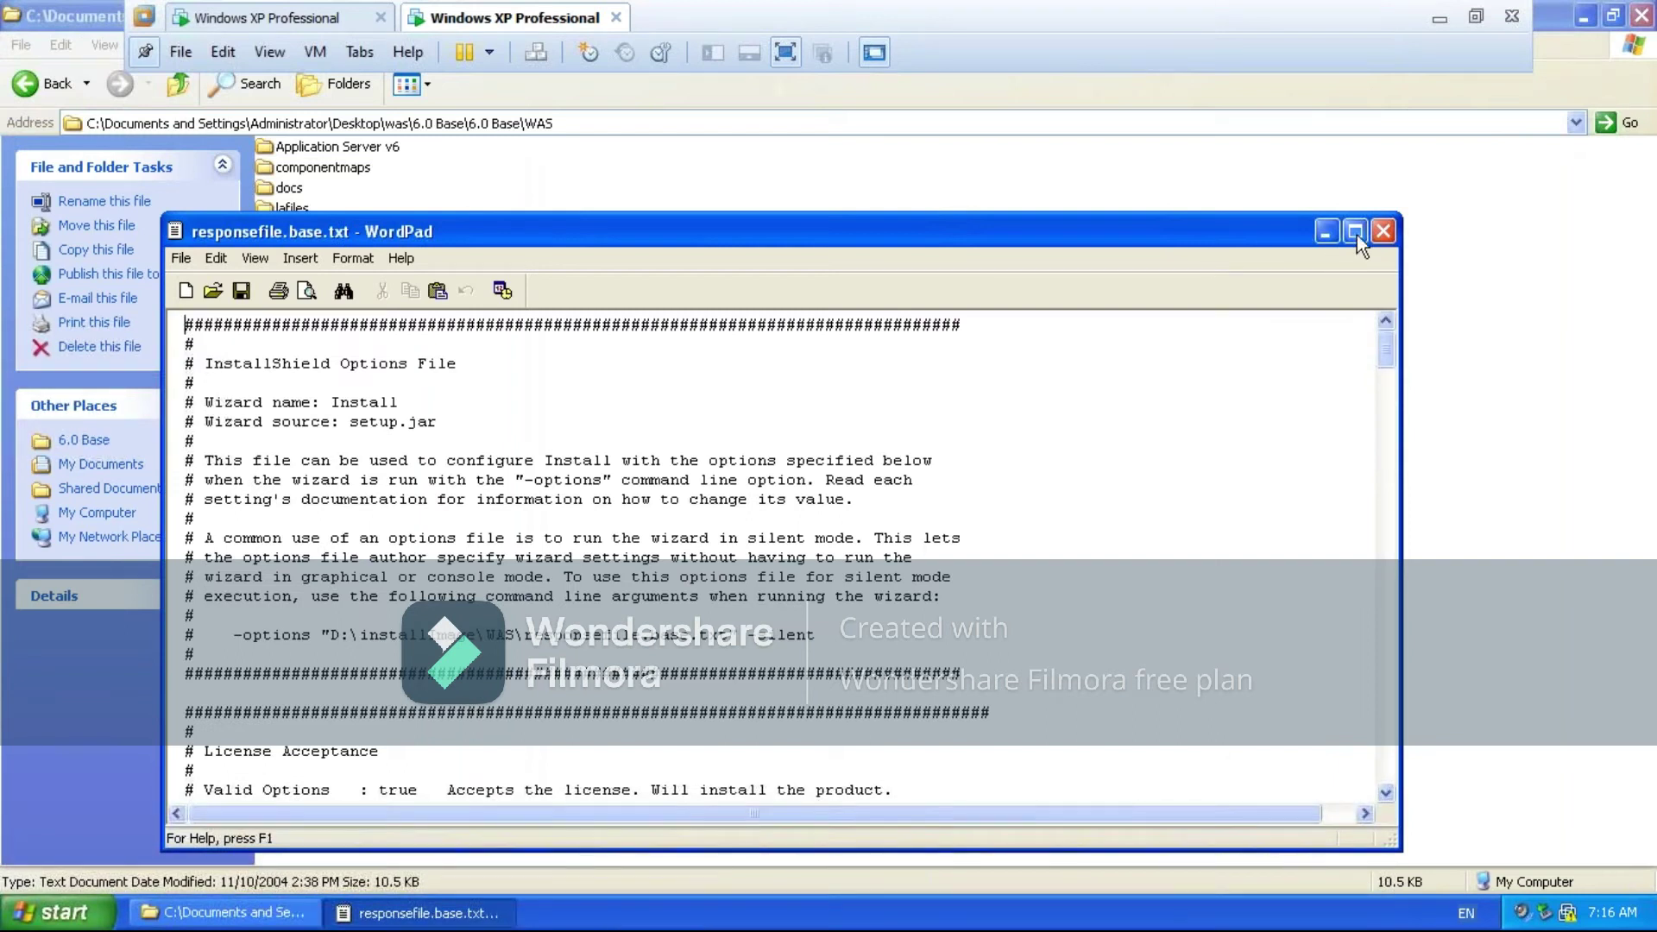
click(1357, 233)
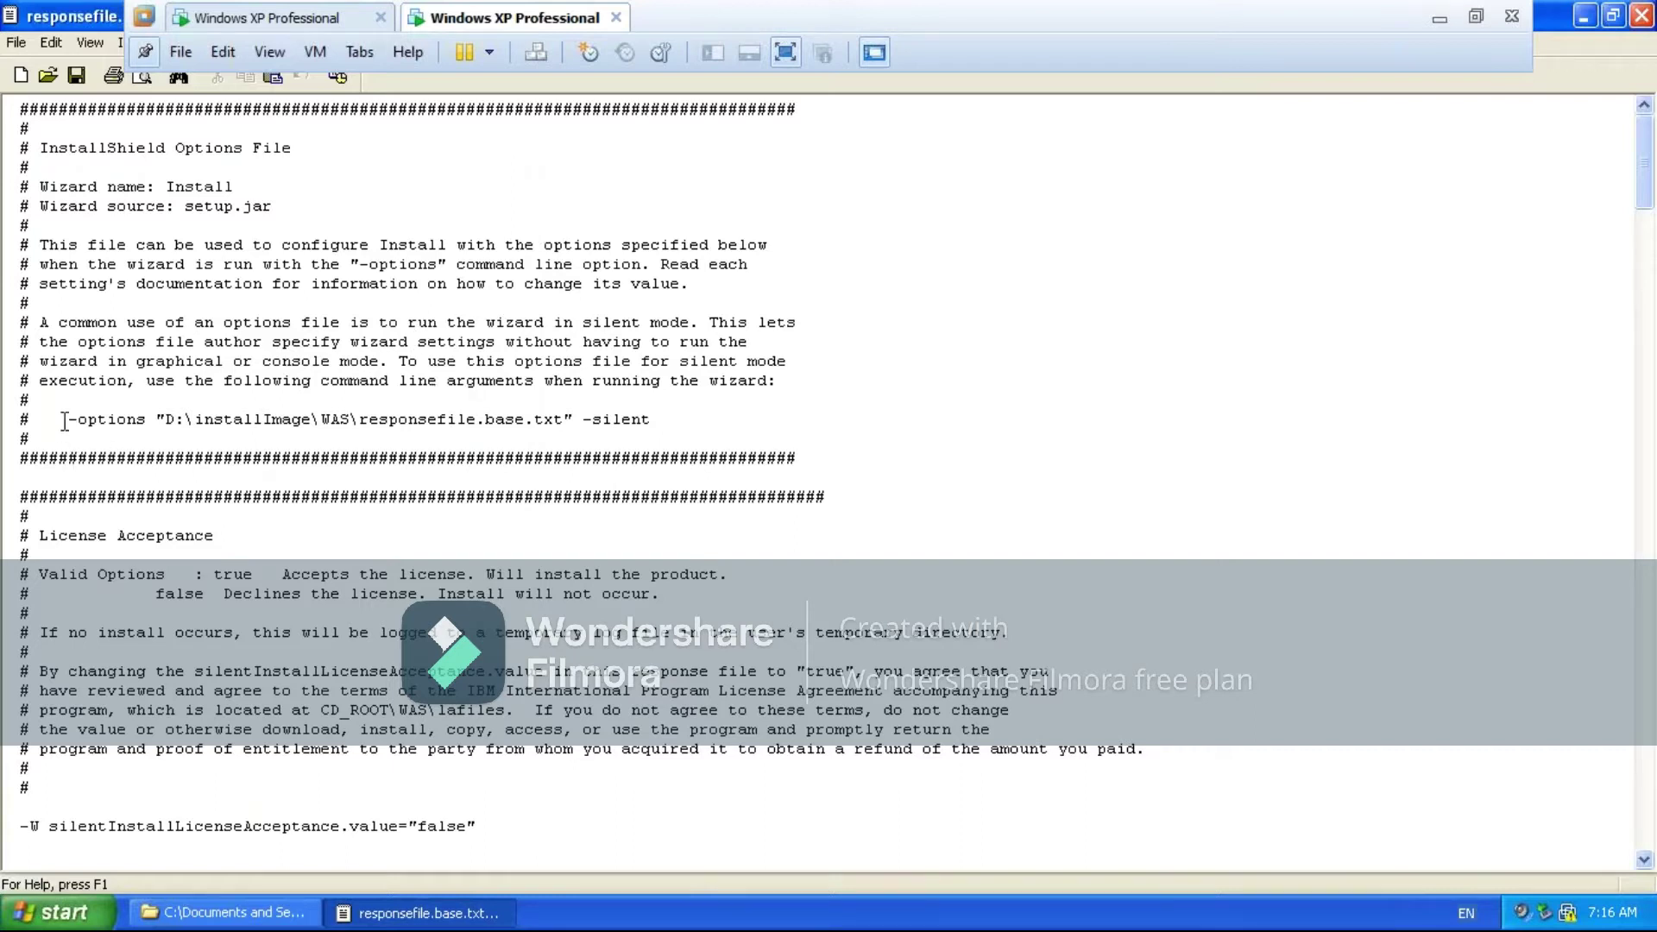
Examine the silent-mode command line in the response file header, covering the -options argument, the response file path and the -silent argument
drag(65, 422, 675, 429)
click(674, 429)
drag(76, 421, 146, 421)
click(143, 422)
drag(59, 422, 474, 421)
click(156, 422)
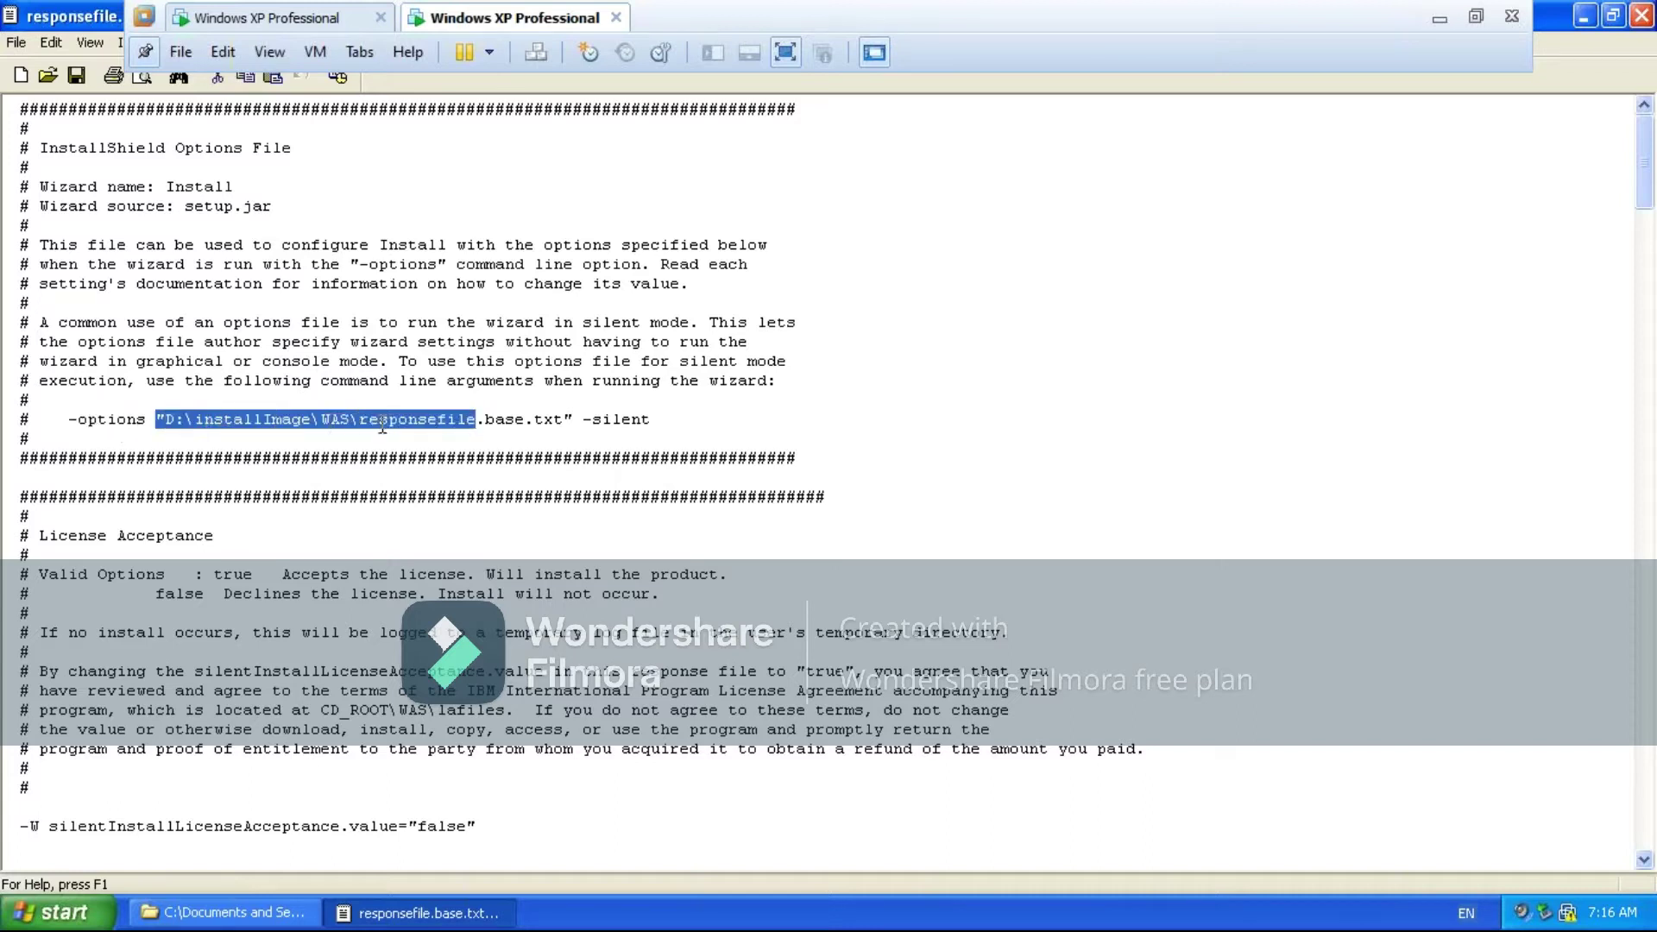
double_click(363, 421)
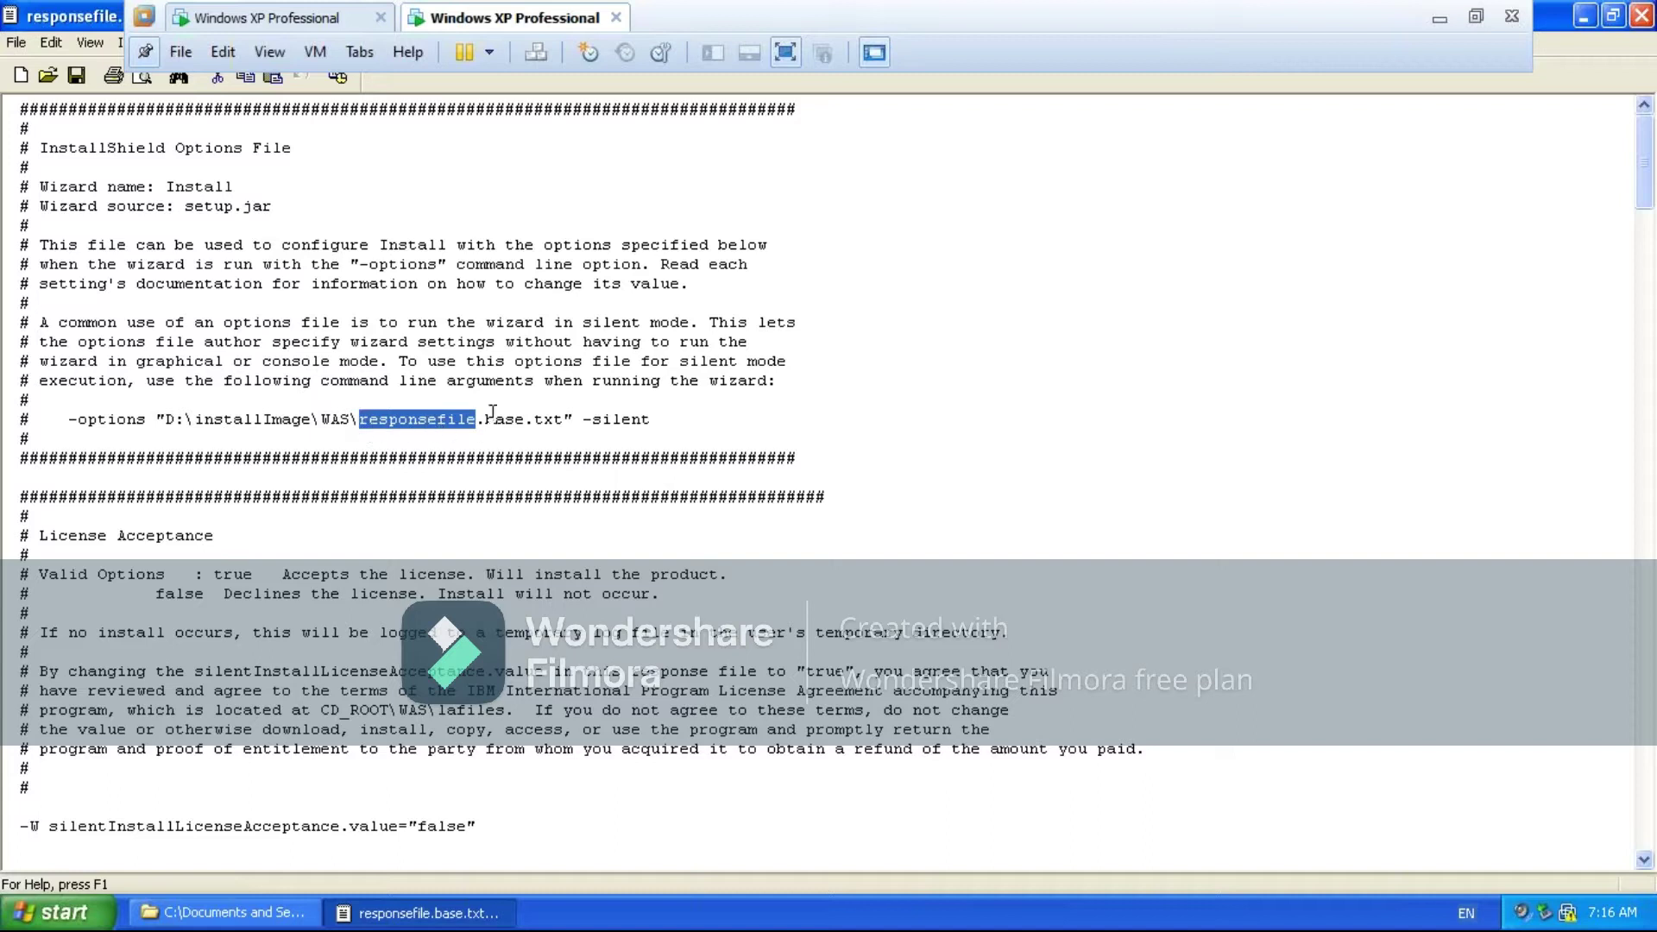
drag(582, 420, 647, 422)
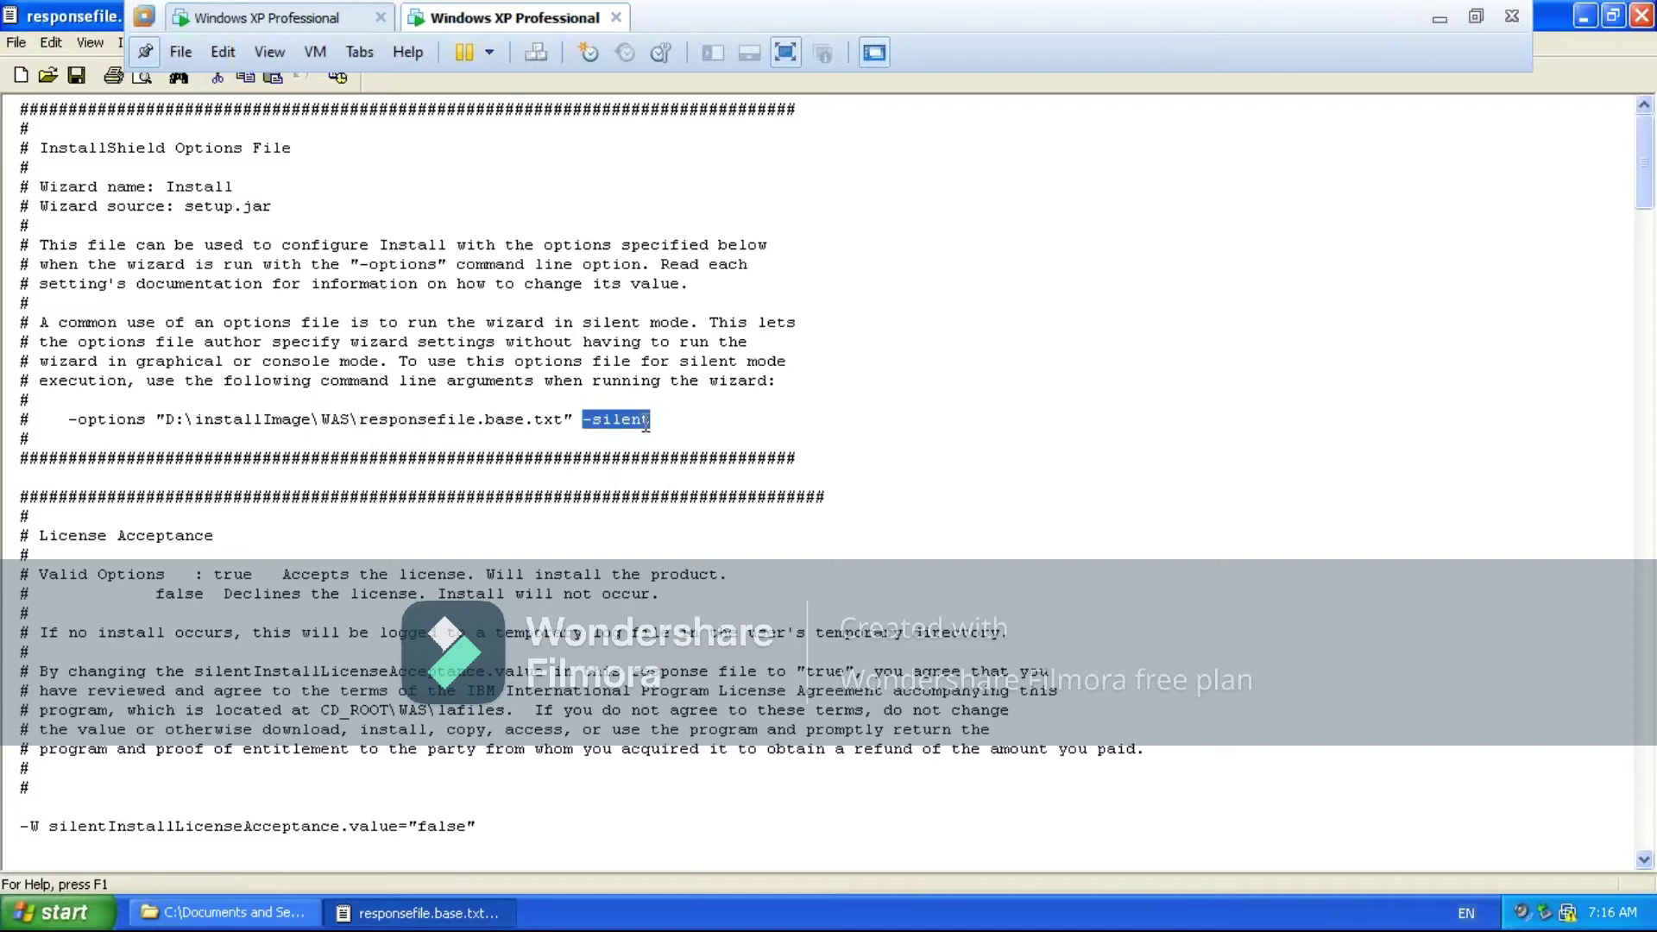
click(649, 422)
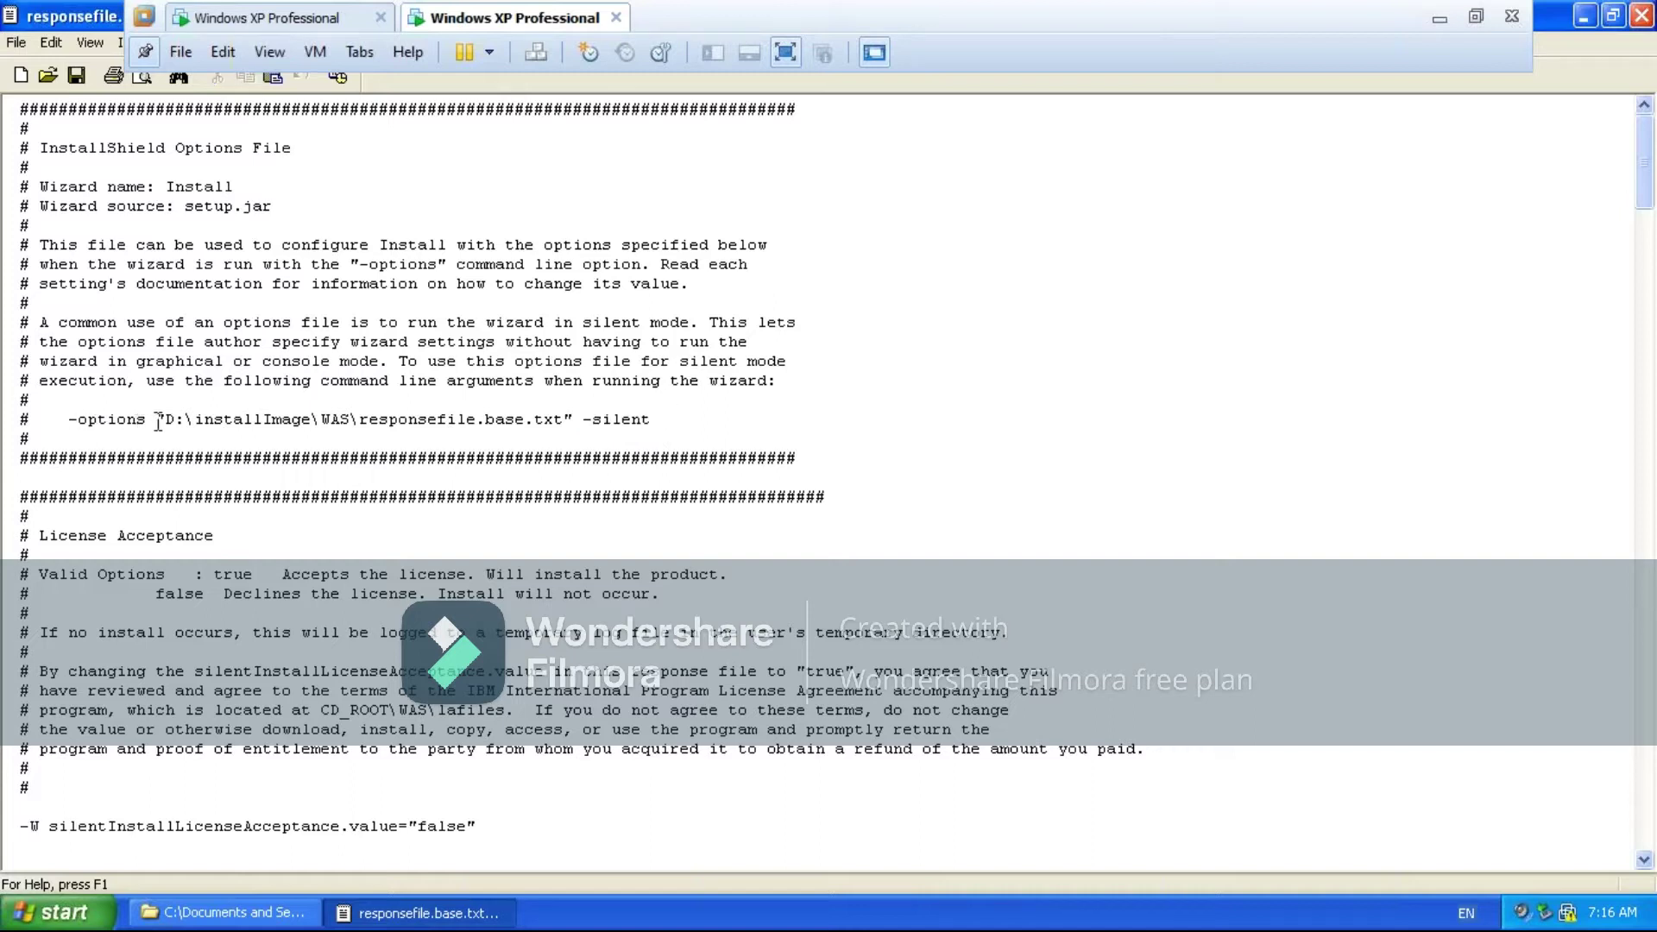
drag(158, 421, 586, 422)
click(447, 421)
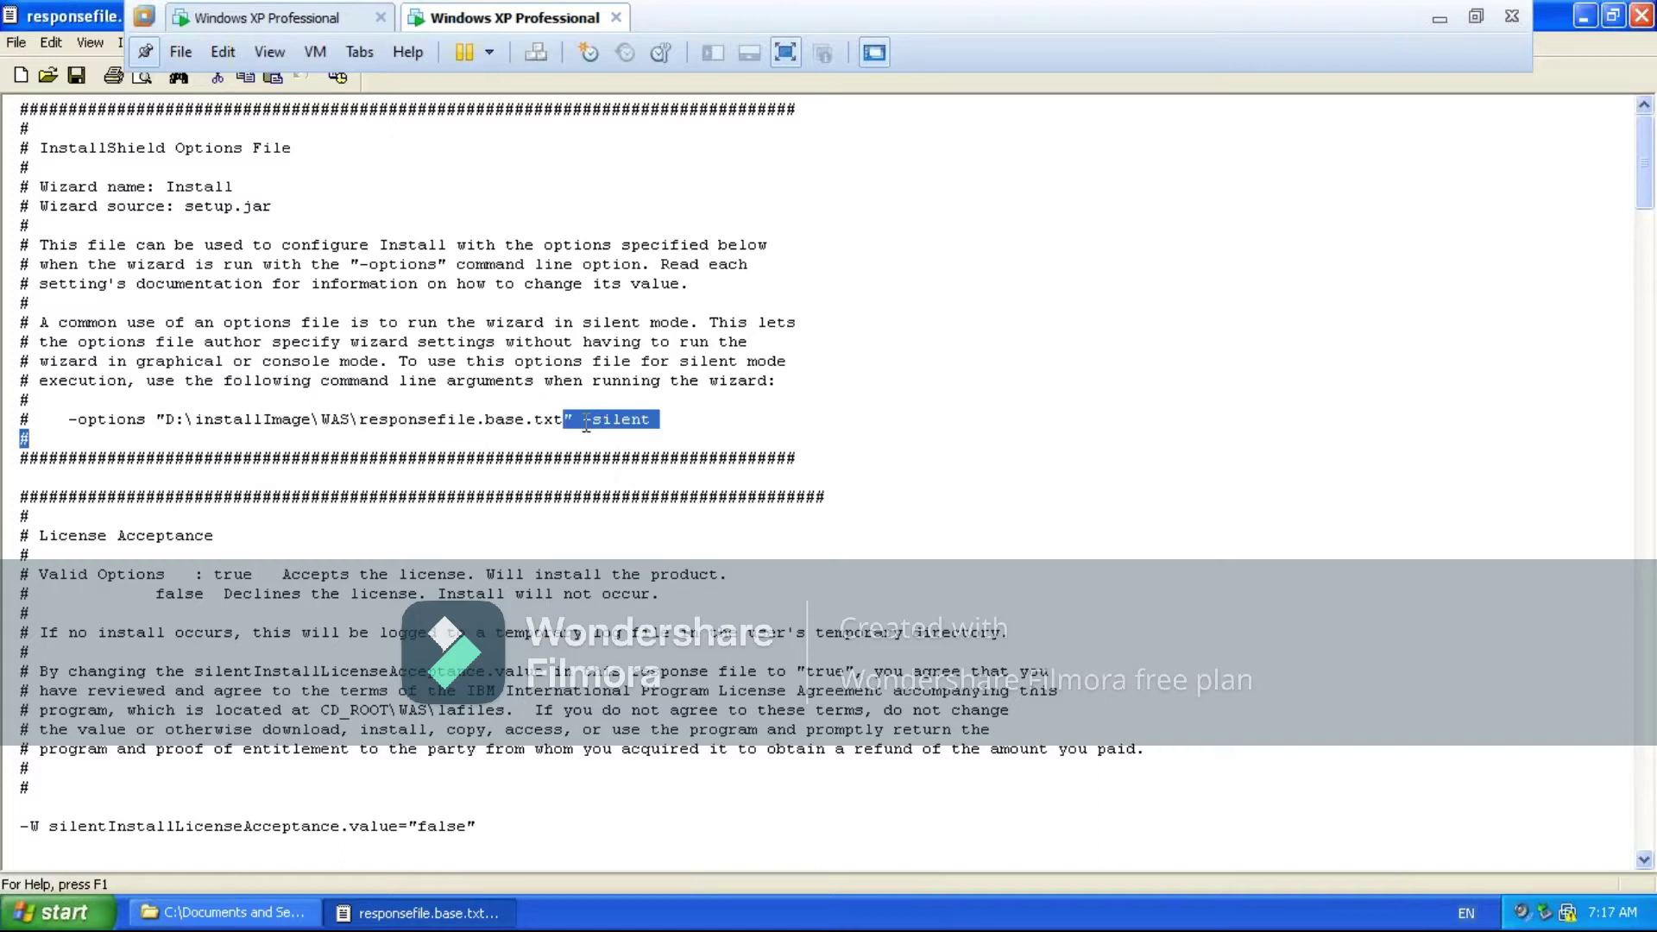
click(586, 423)
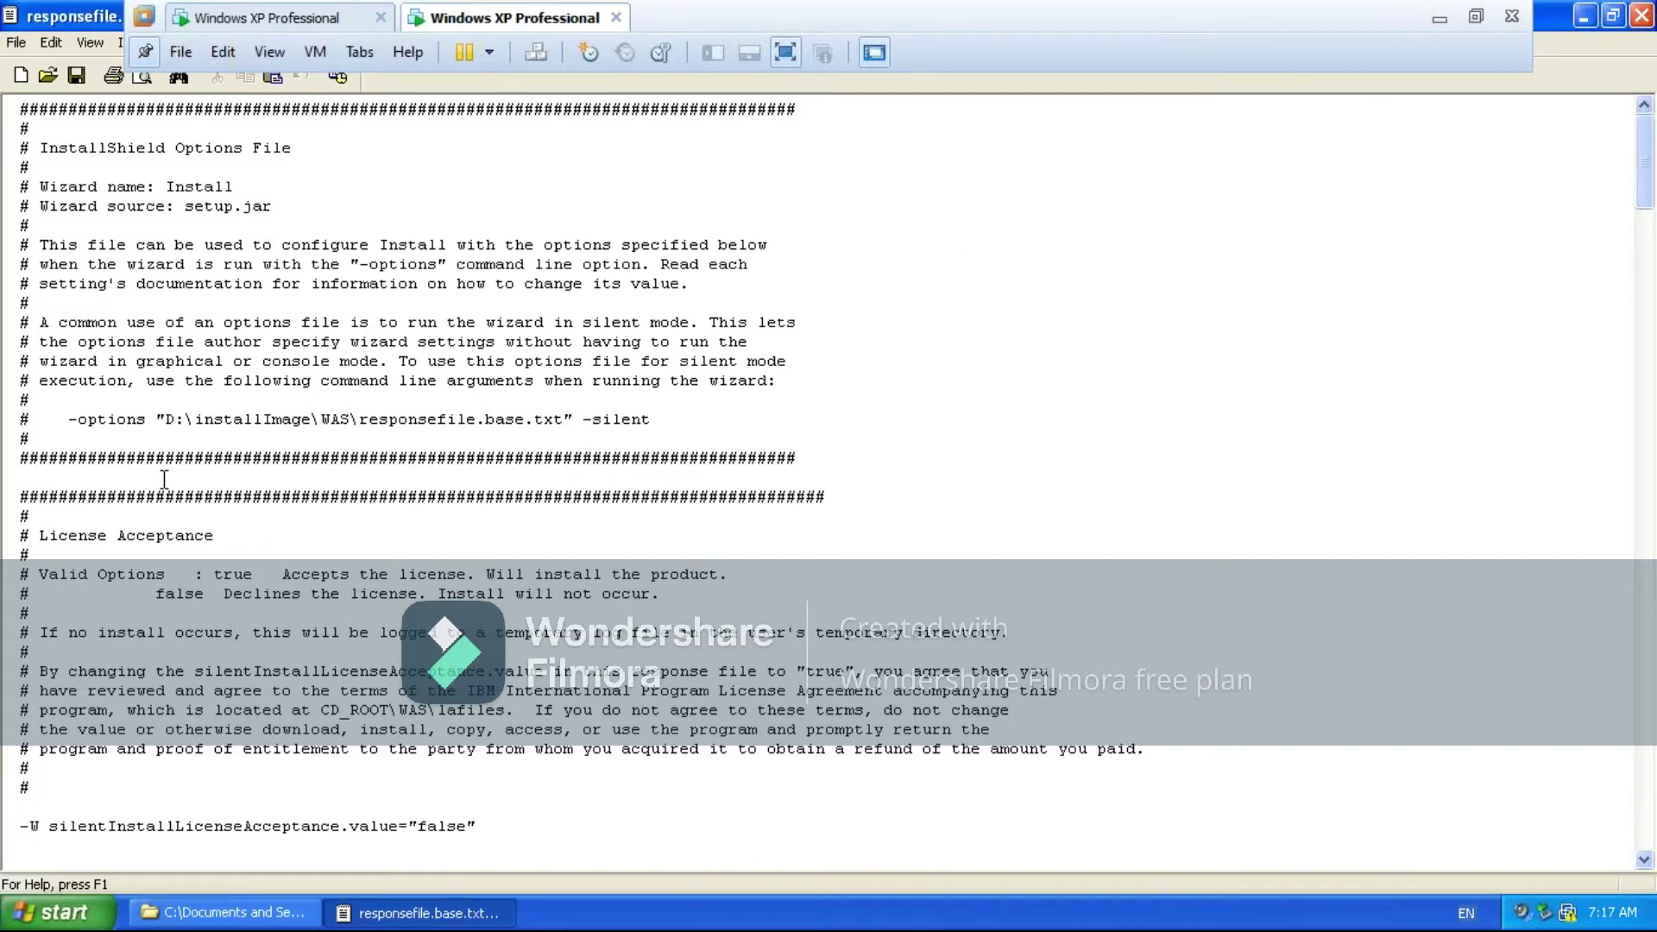
drag(69, 420, 680, 425)
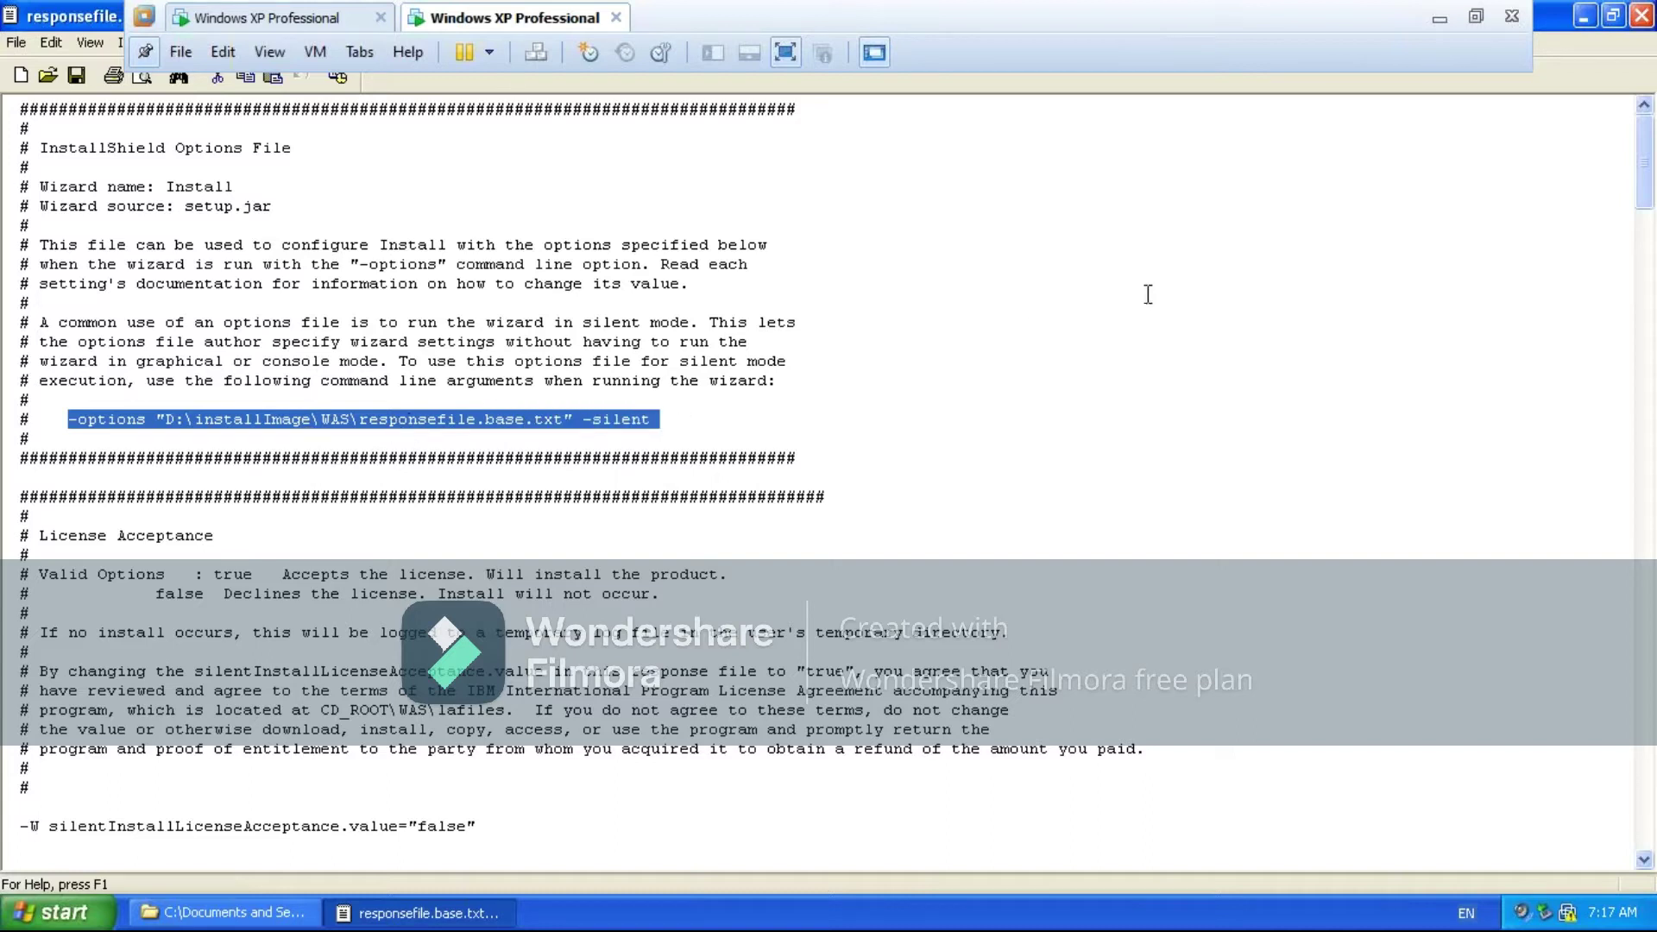
Minimize the response file window and open a Command Prompt with cmd
click(1586, 19)
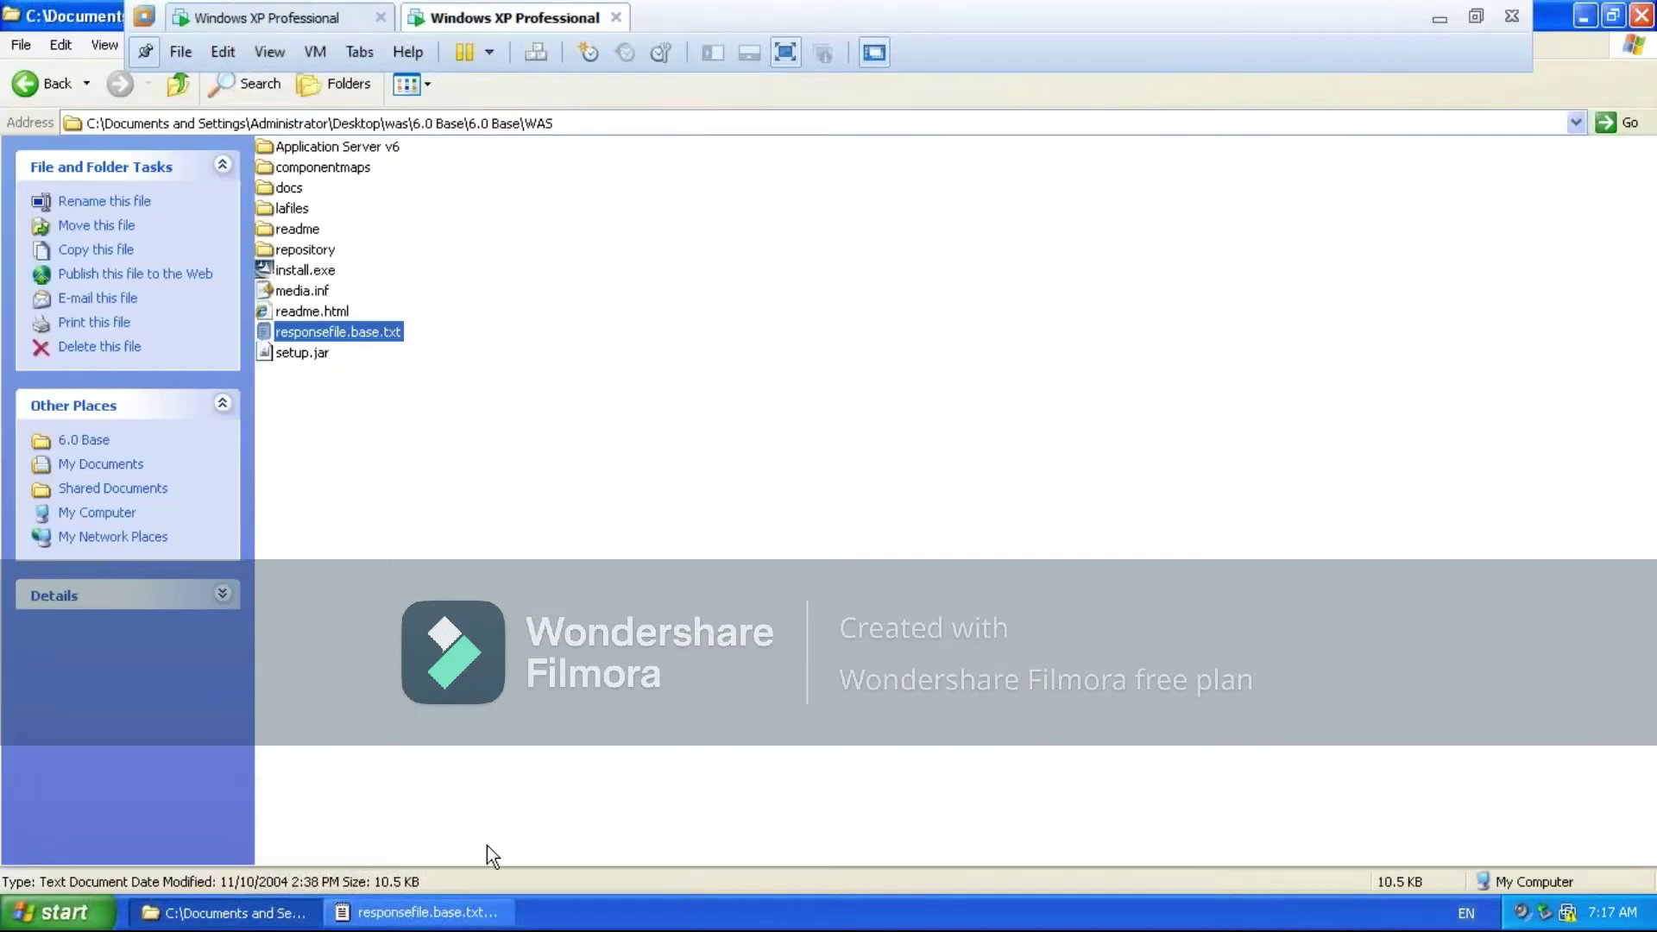
key(super+r)
text(cm)
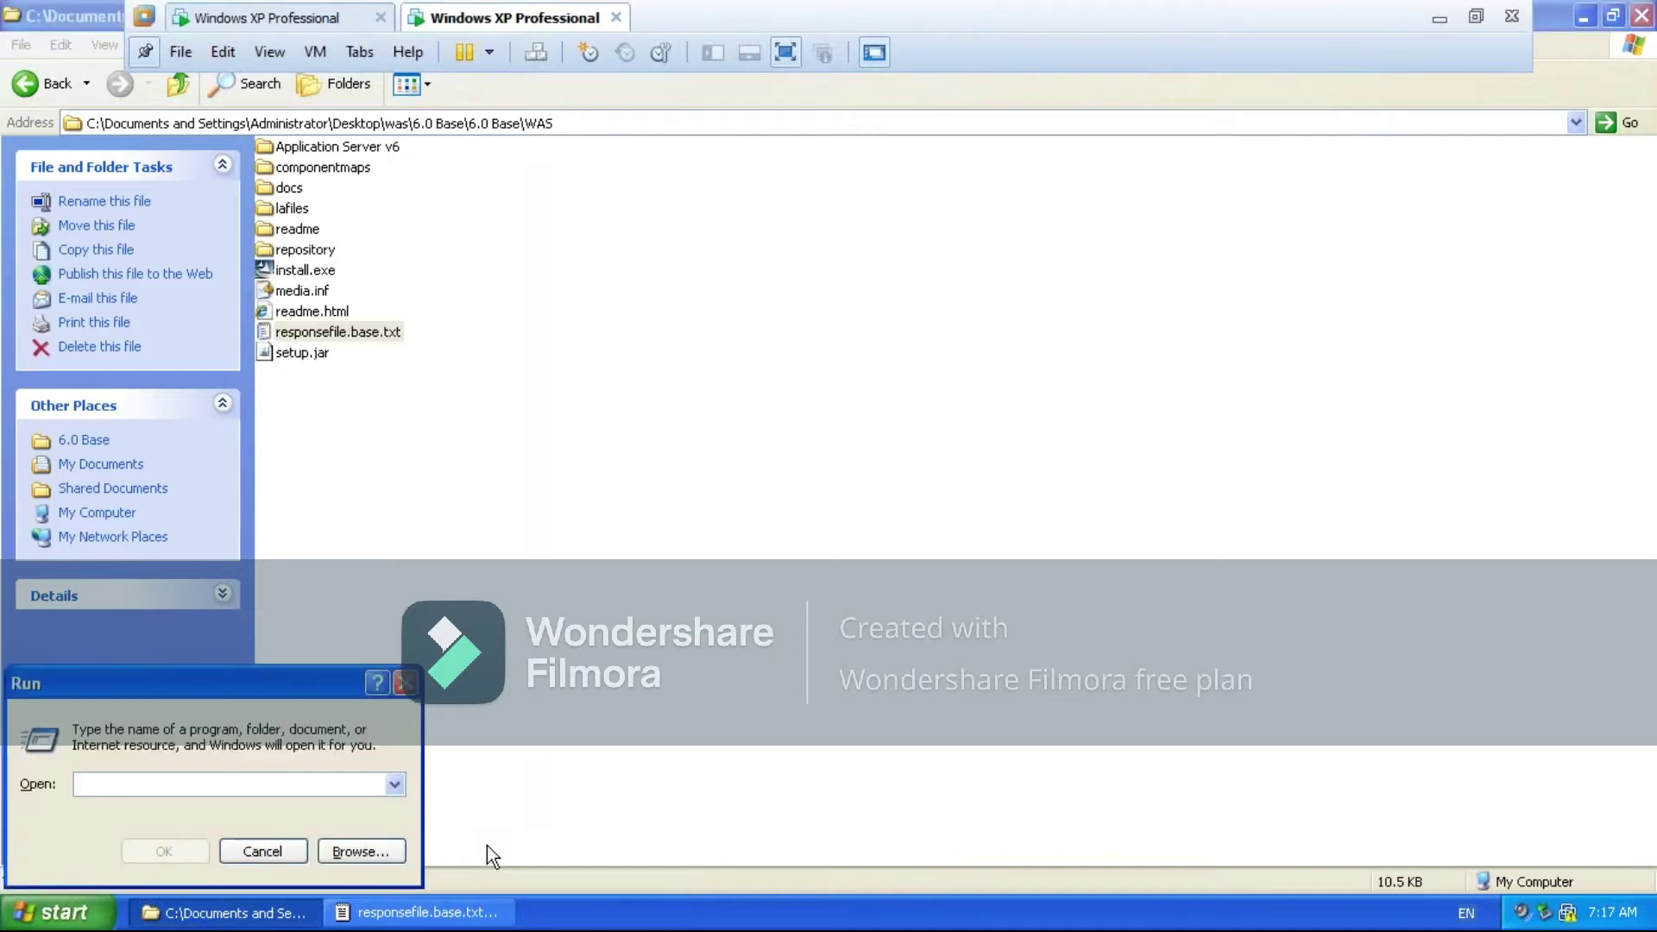
text(d)
key(Return)
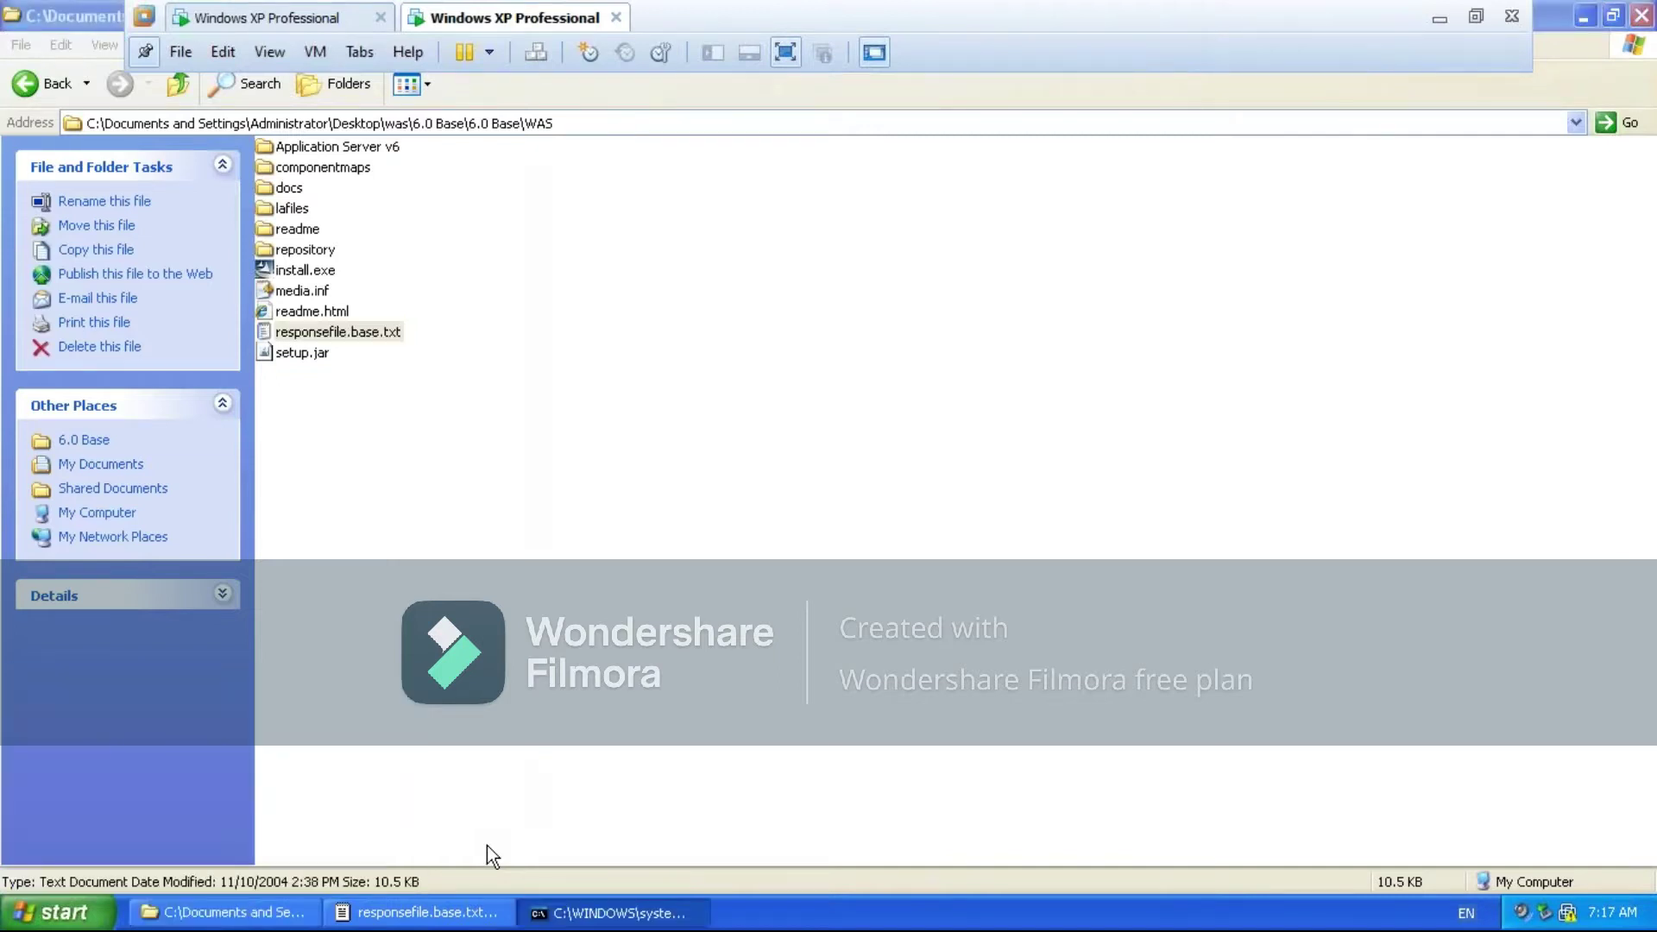
Change to the root of the C: drive with cd\ and move the Command Prompt window clear of the folder's file list
text(cd)
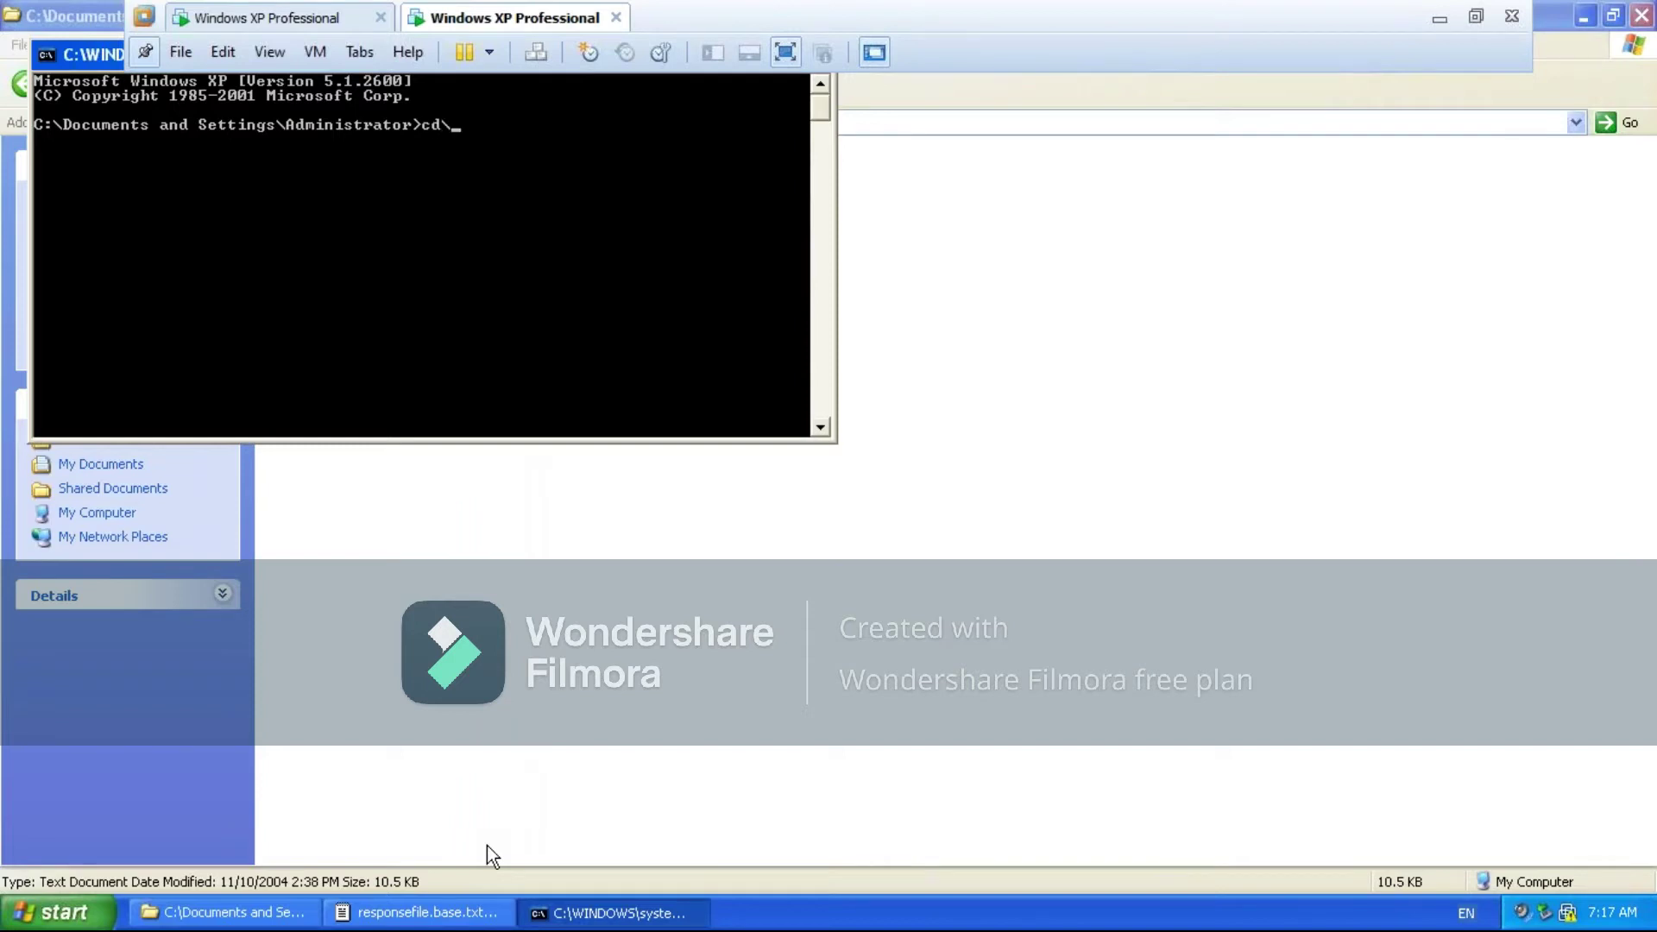
text(\)
key(Return)
drag(93, 57, 558, 254)
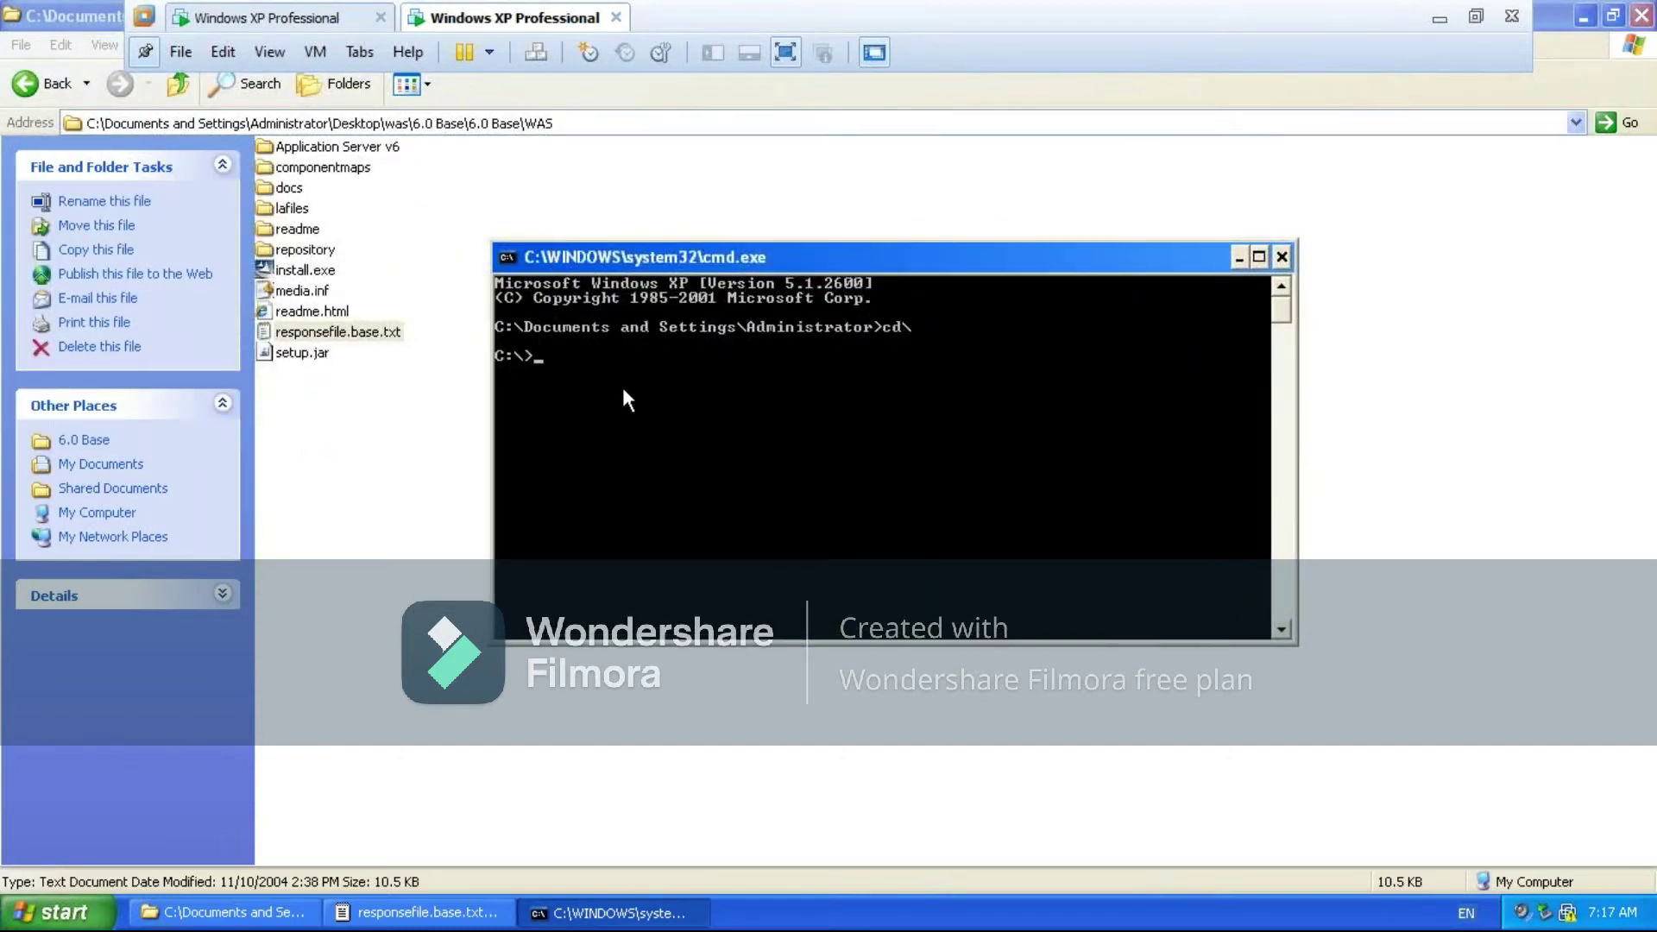
Try the clear command in the WAS directory, and clear the console with cls
text(ear)
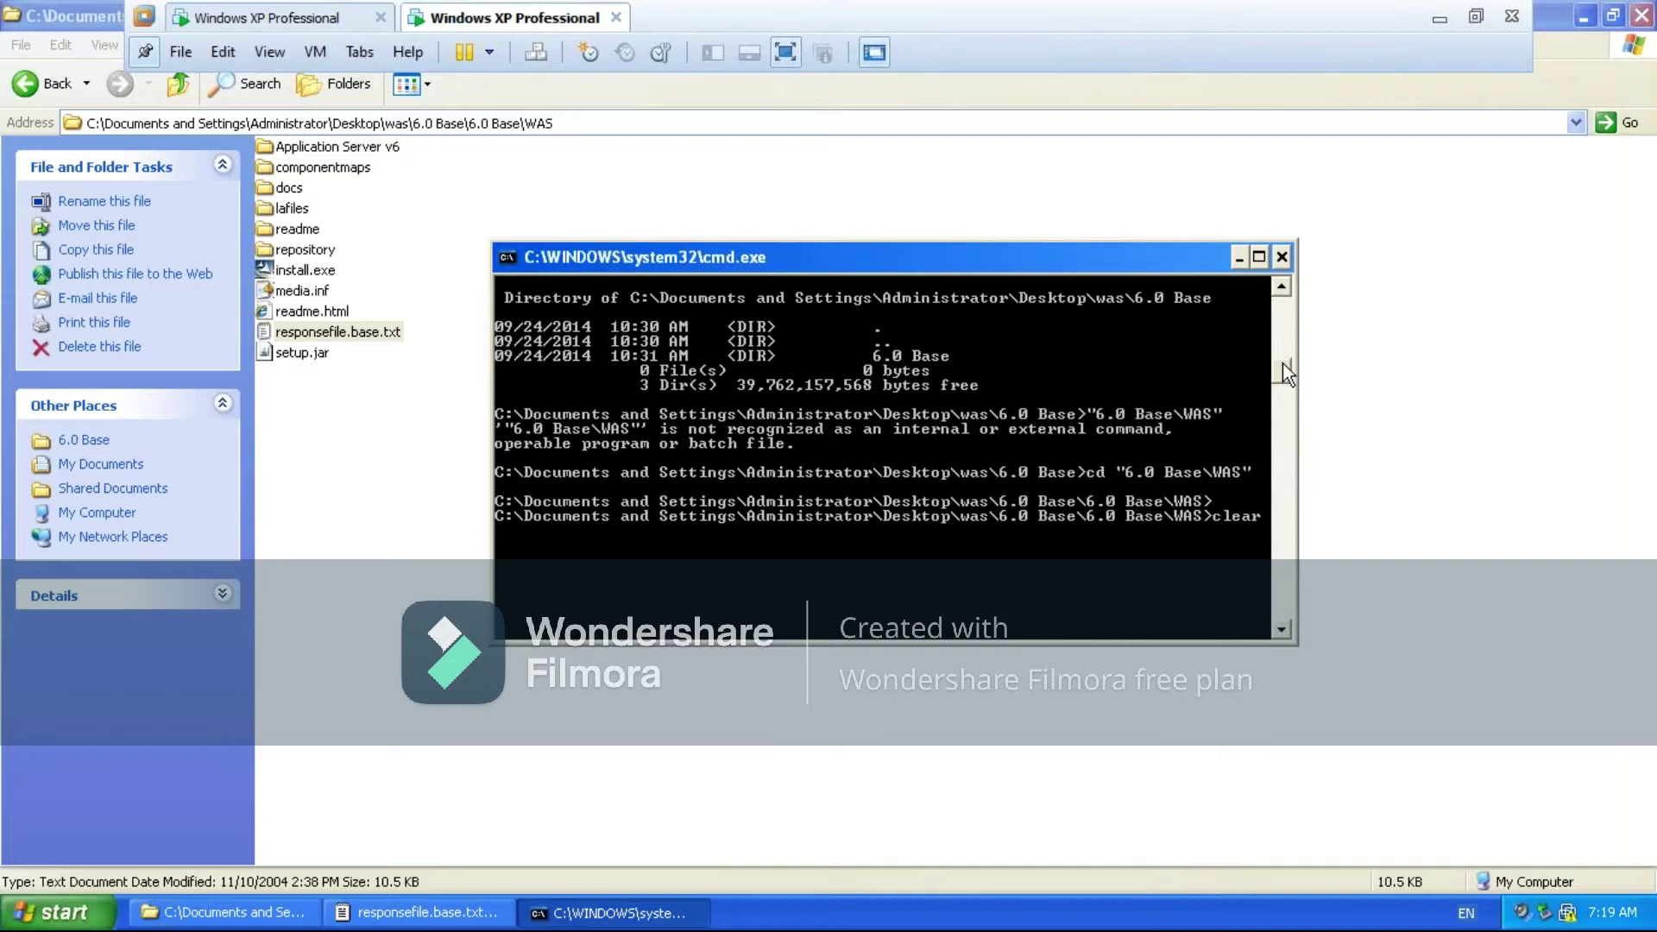
key(Return)
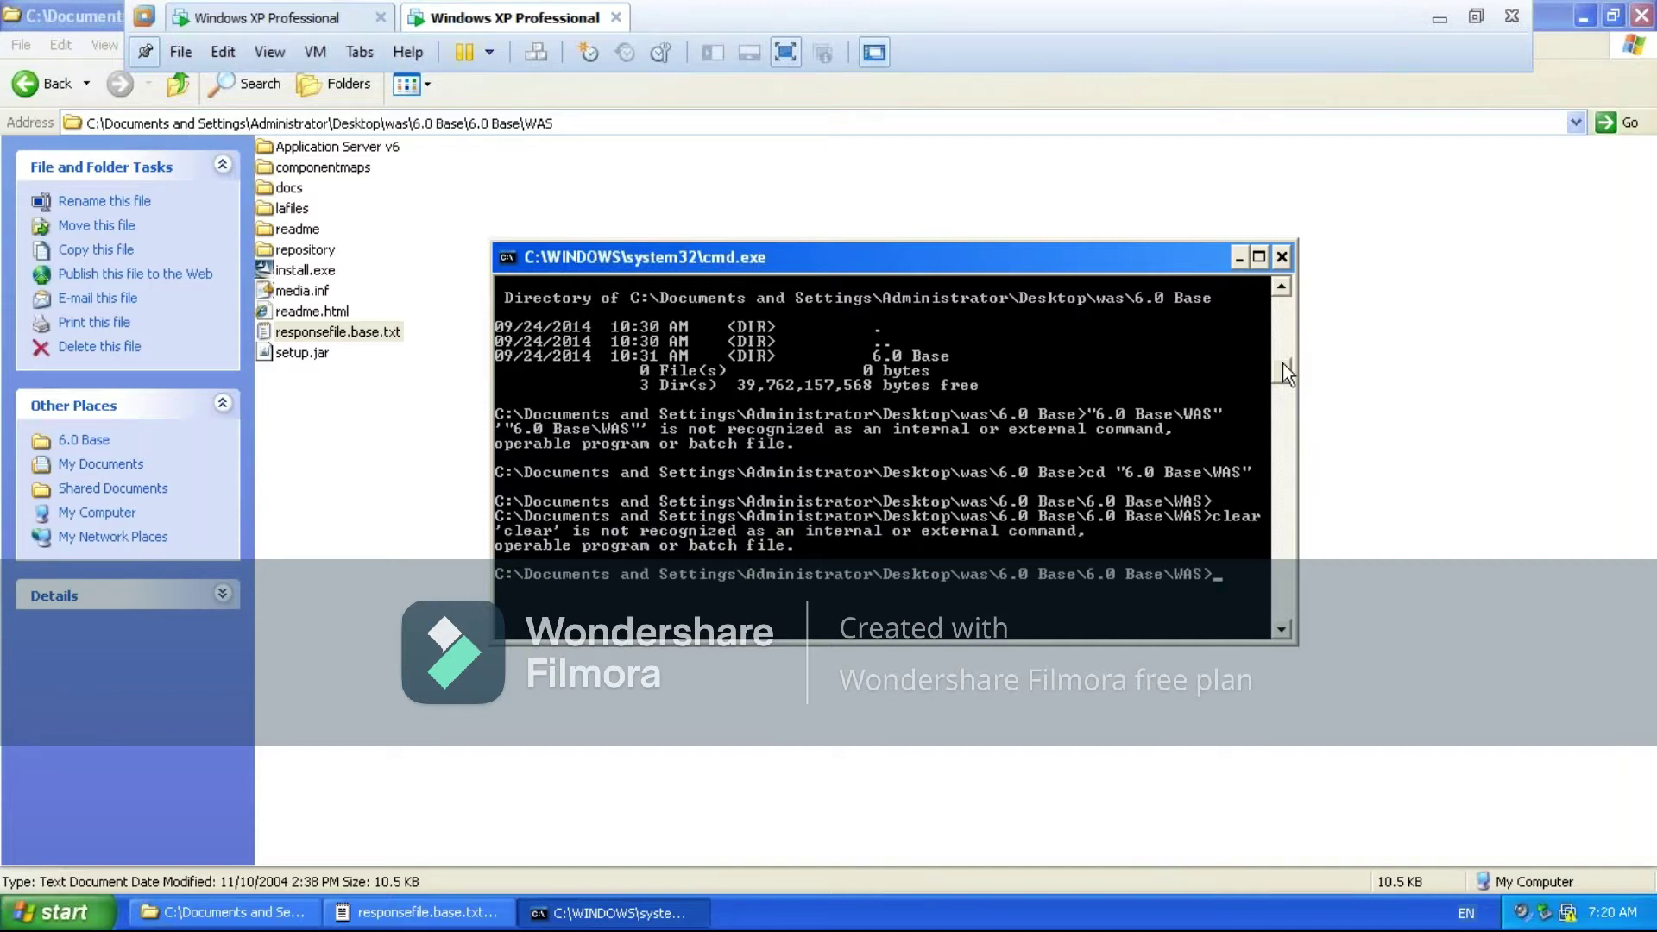
text(clear)
key(Return)
text(cls)
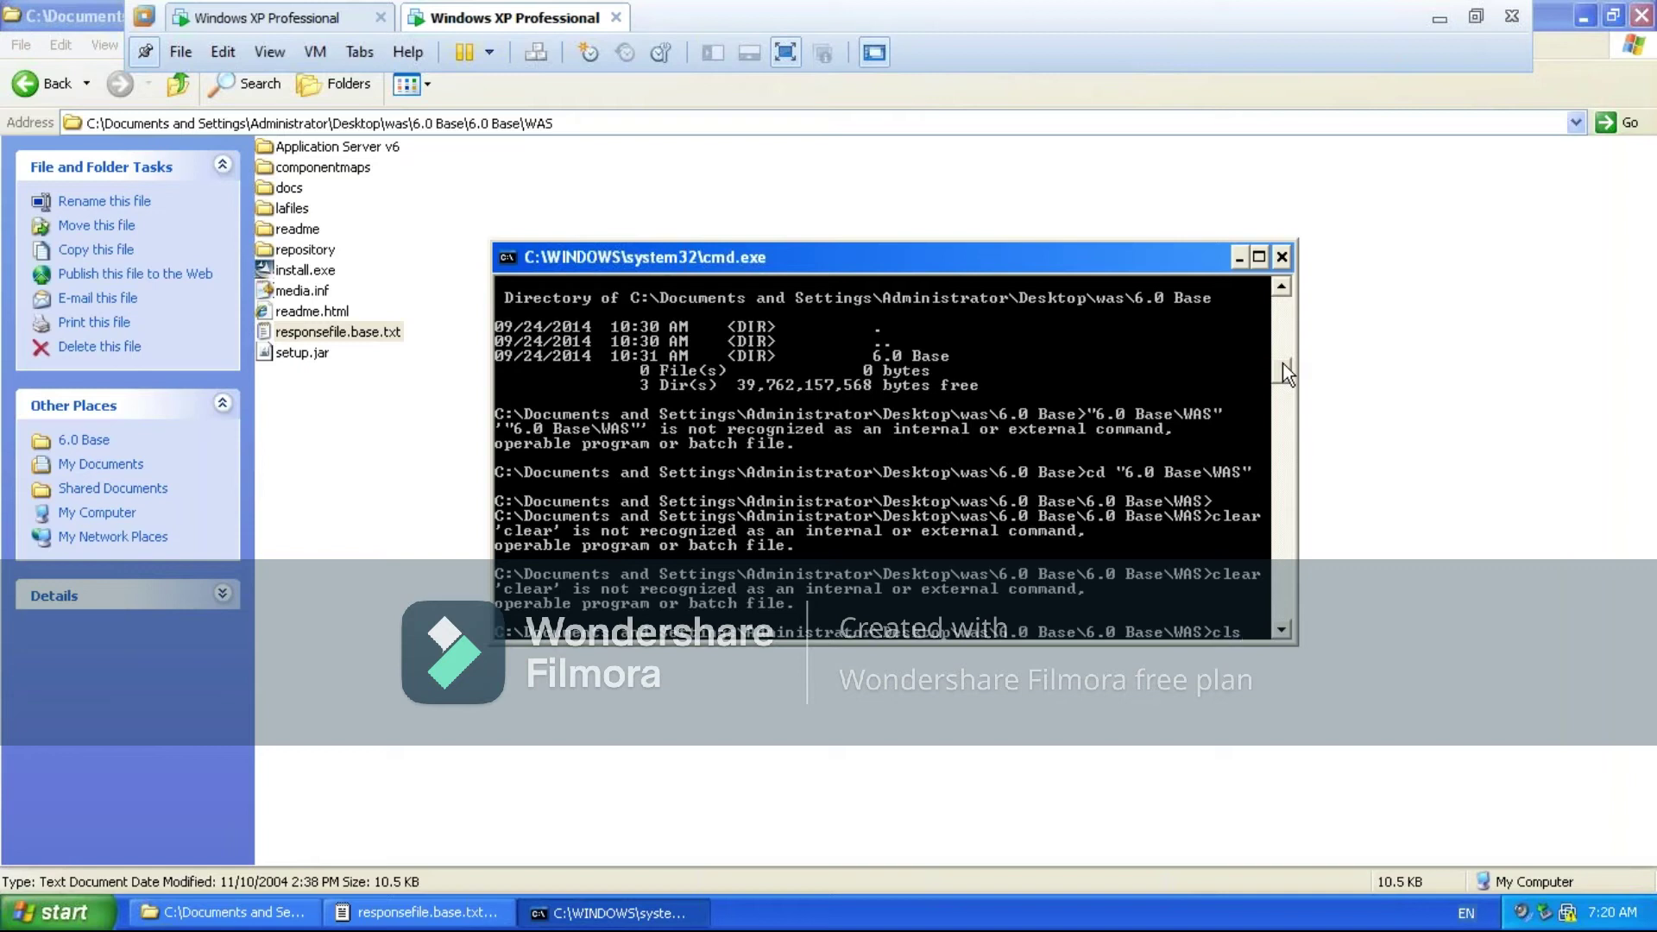
key(Return)
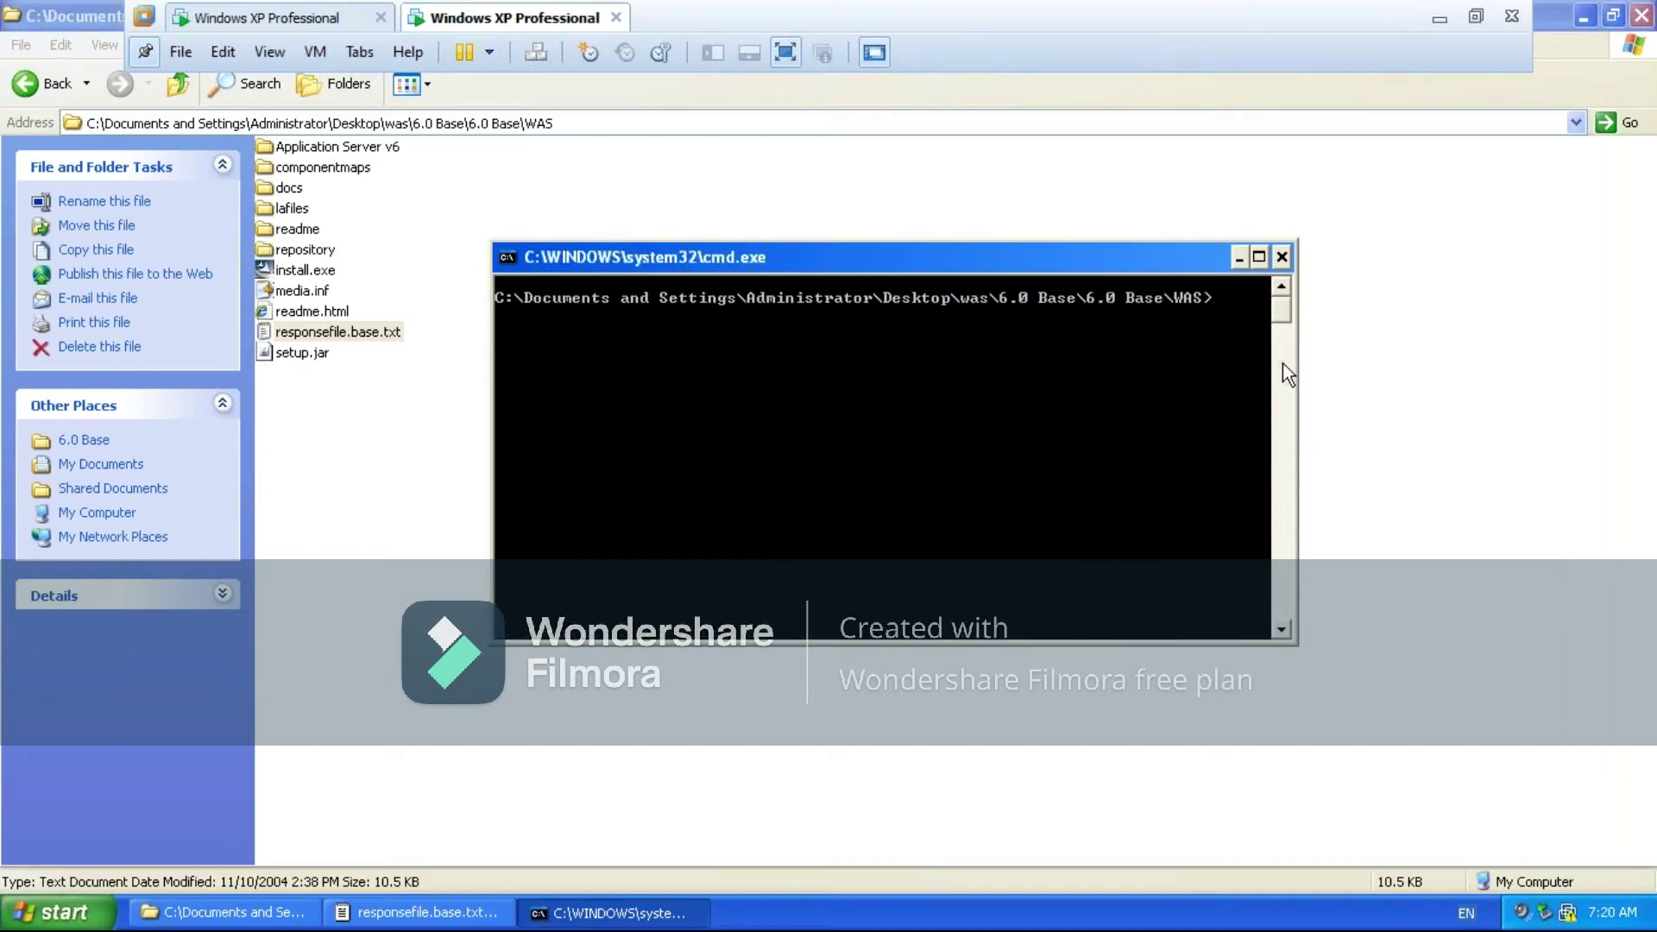
List the WAS directory's contents with dir and clear the console again
text(dir)
key(Return)
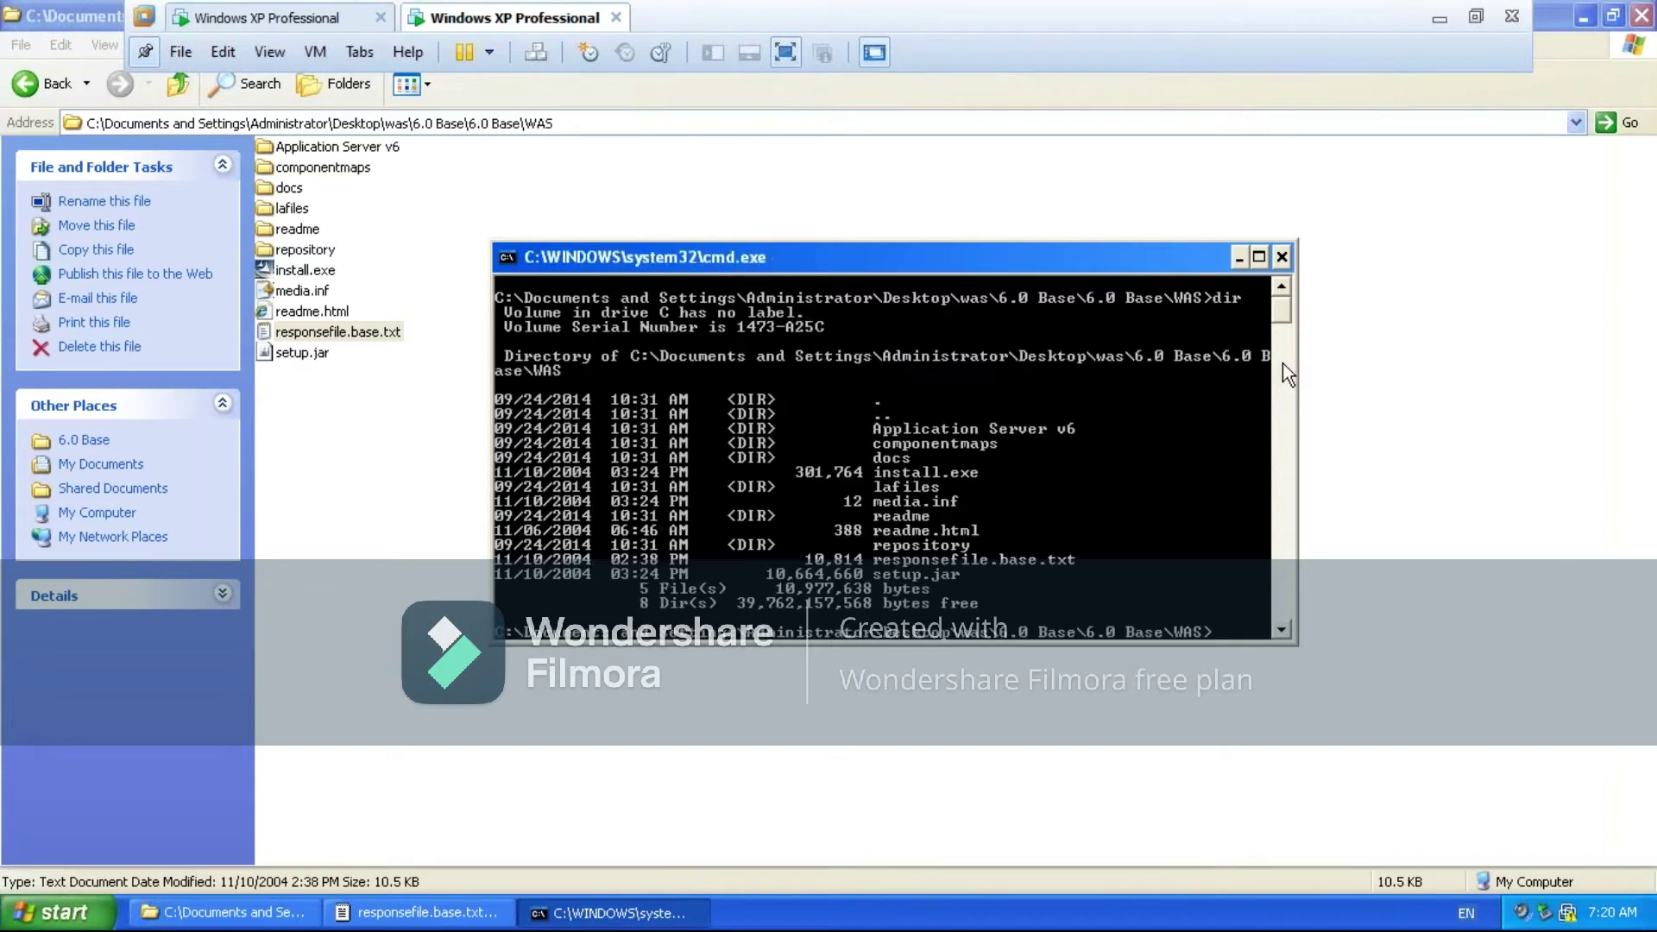
text(cls)
key(Return)
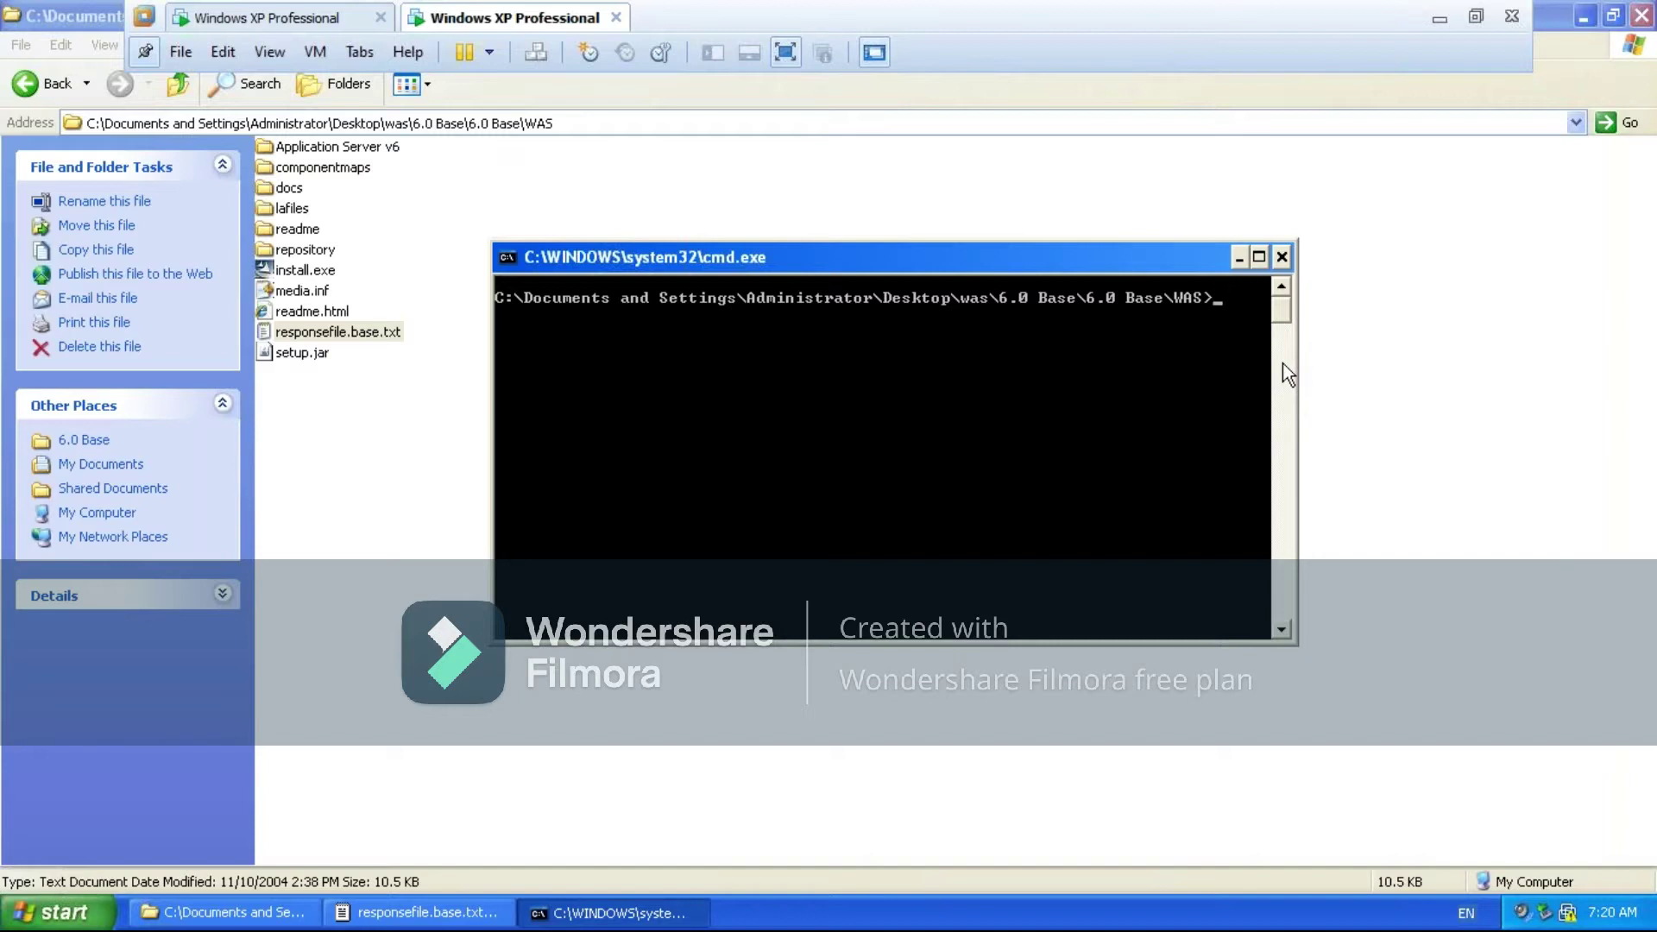
Run install.exe with the arguments -options "D:\installImage\WAS\responsefile.base.txt" -silent copied from the response file header
text(install.exe -)
click(416, 913)
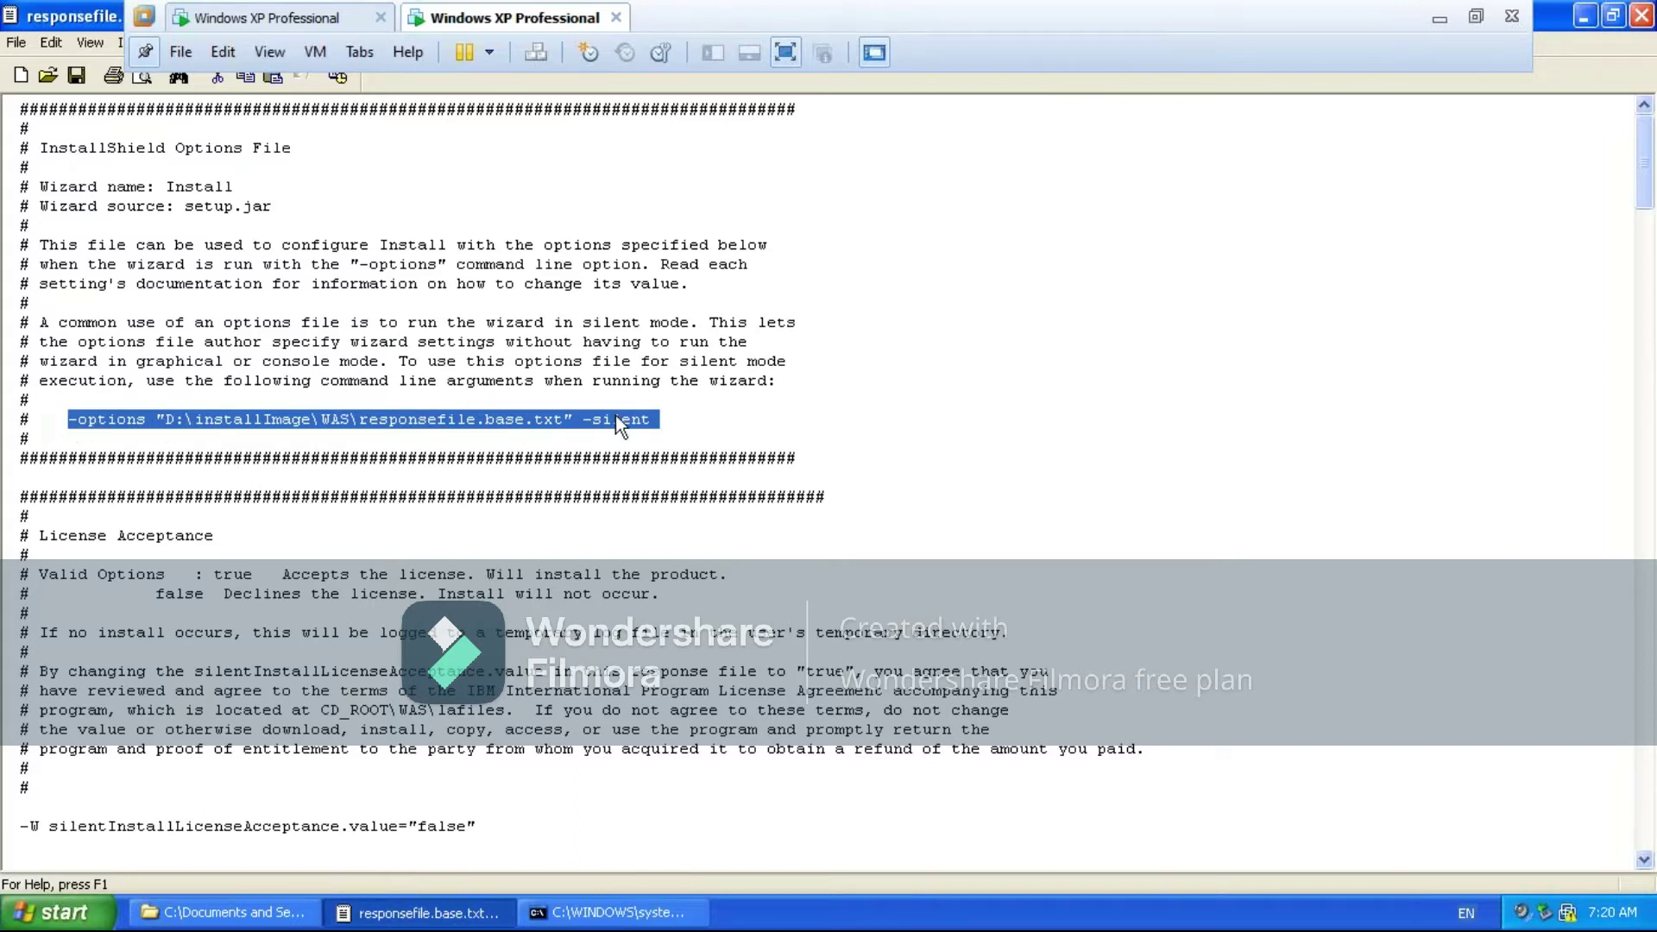
right_click(540, 424)
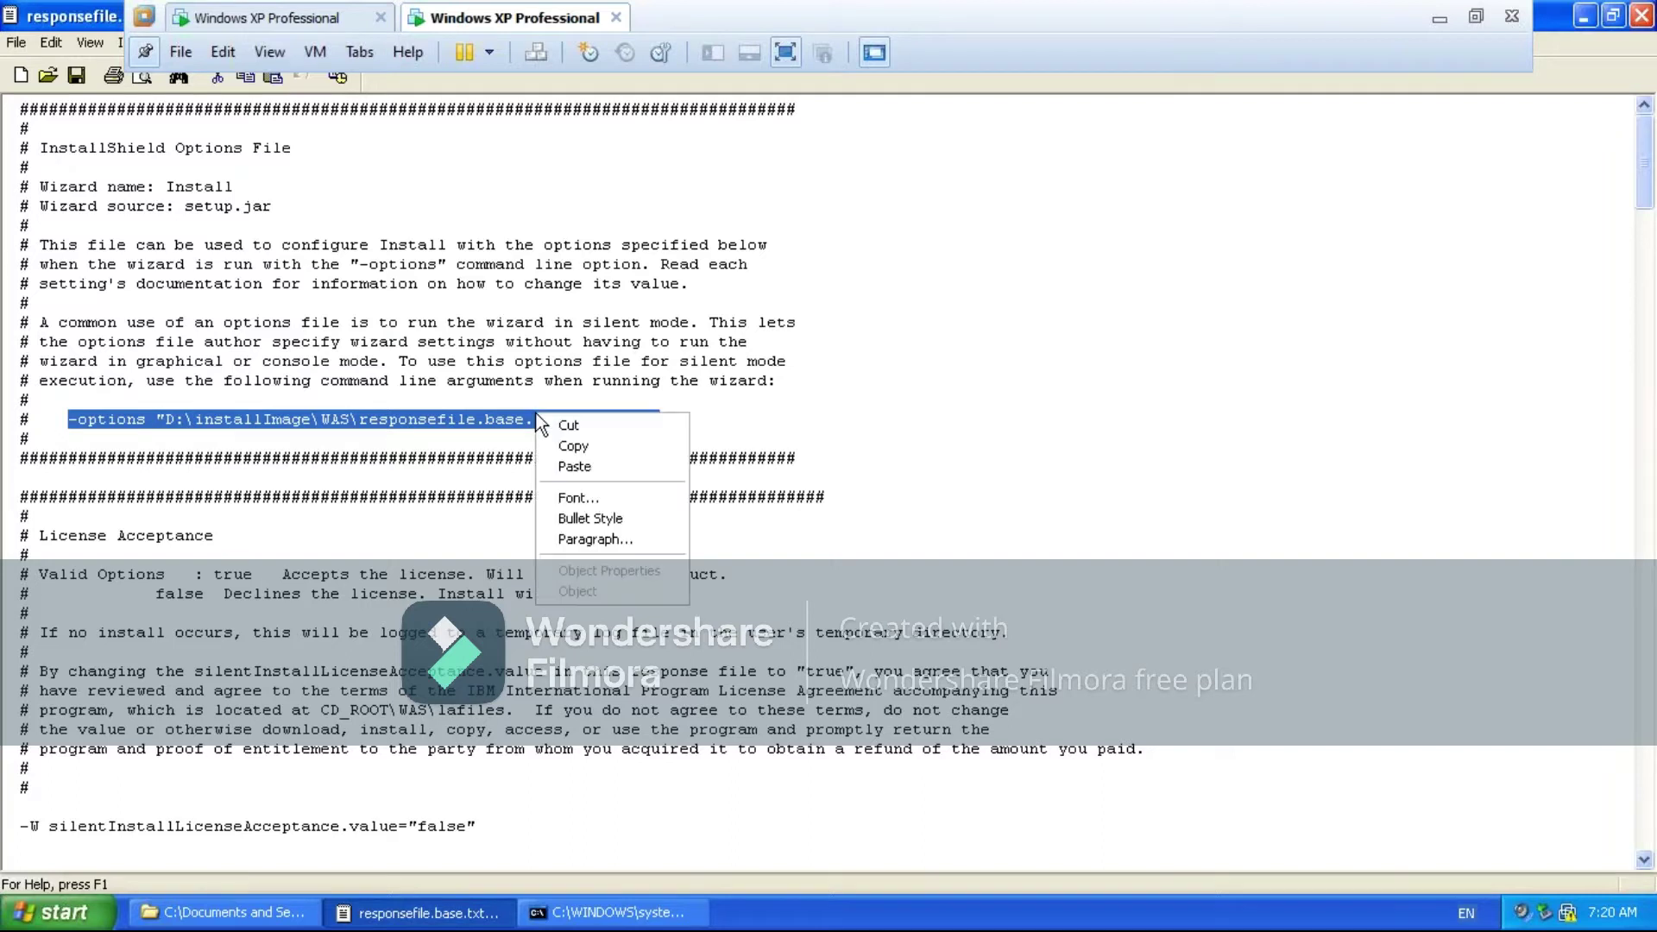
click(576, 449)
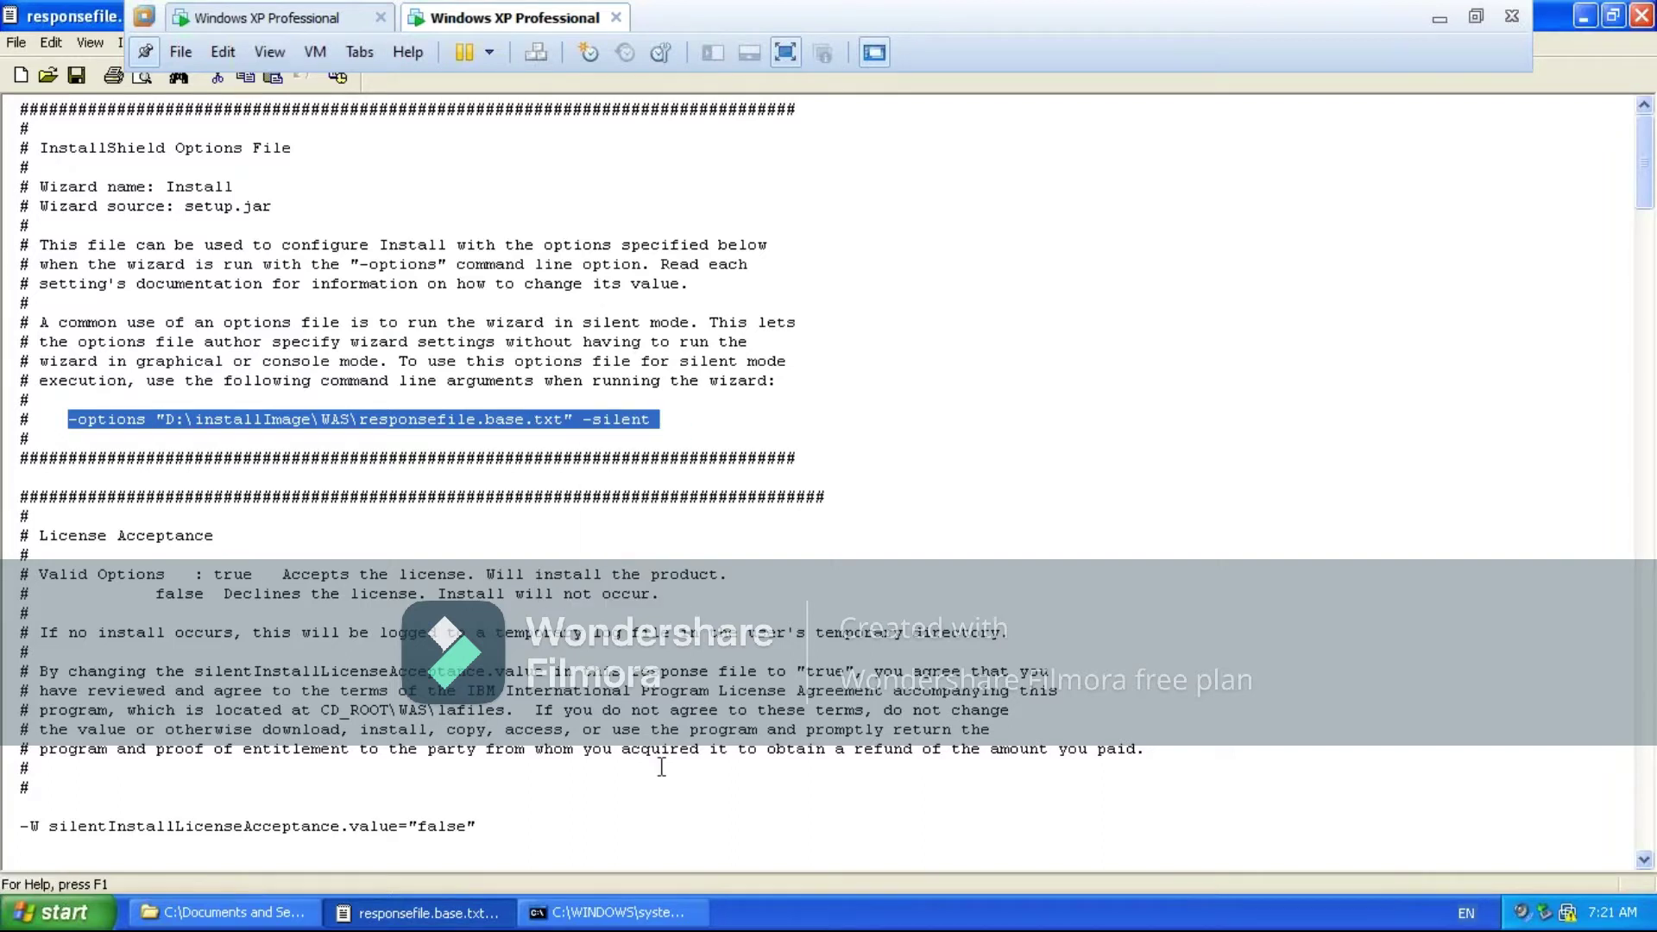
click(618, 912)
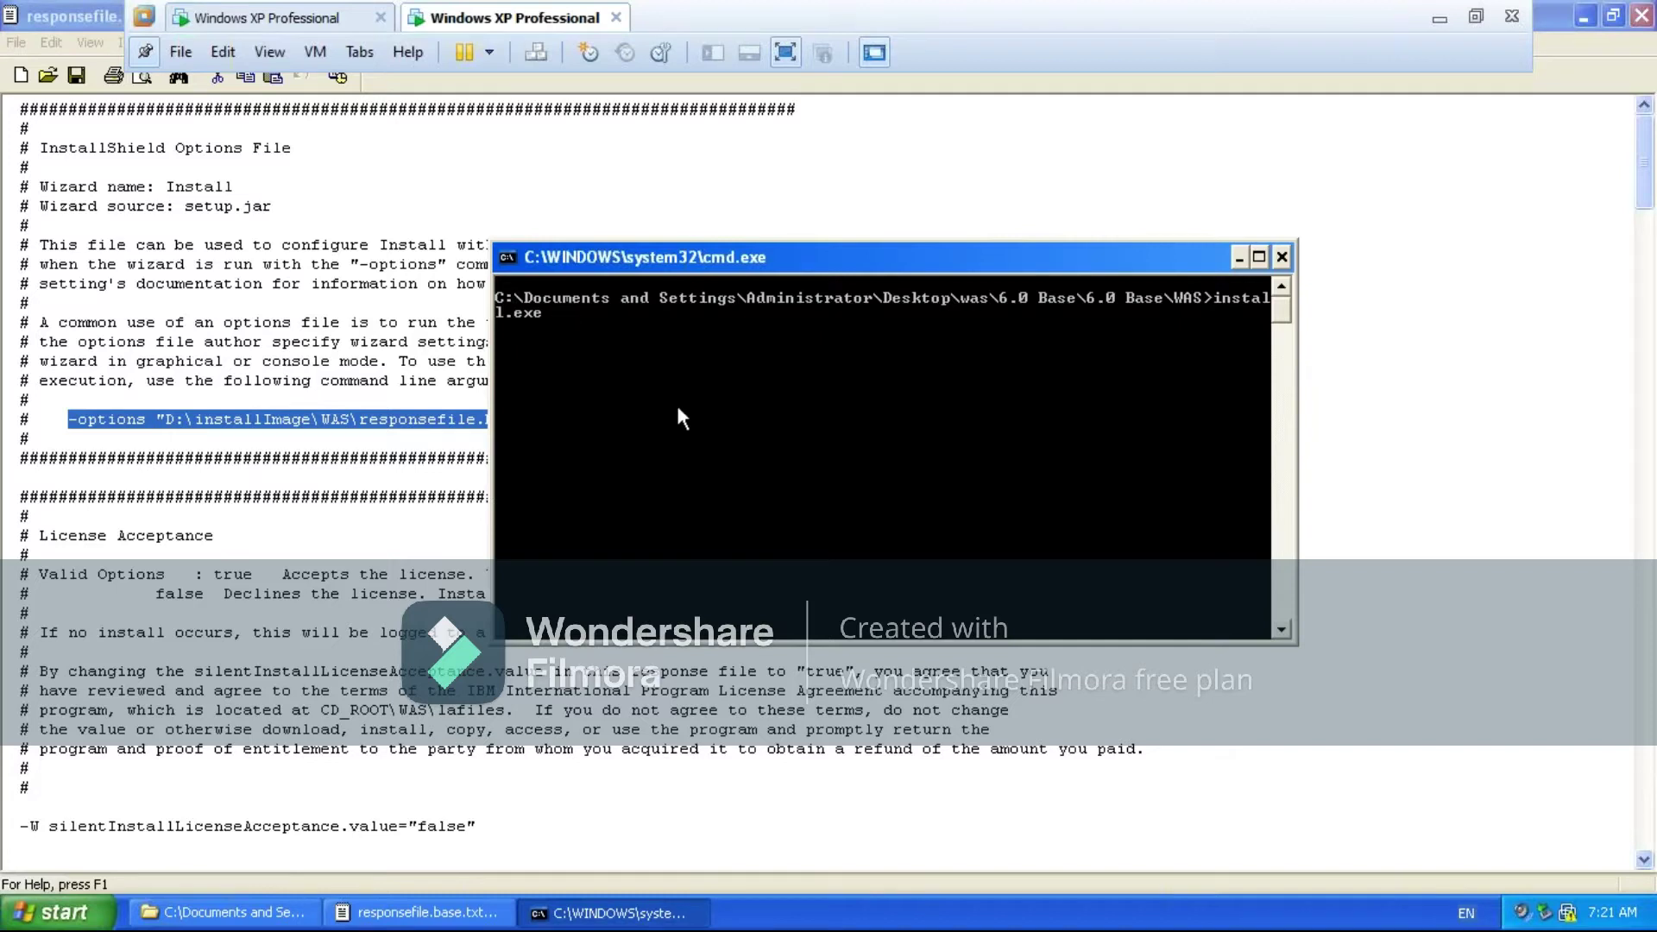
right_click(601, 333)
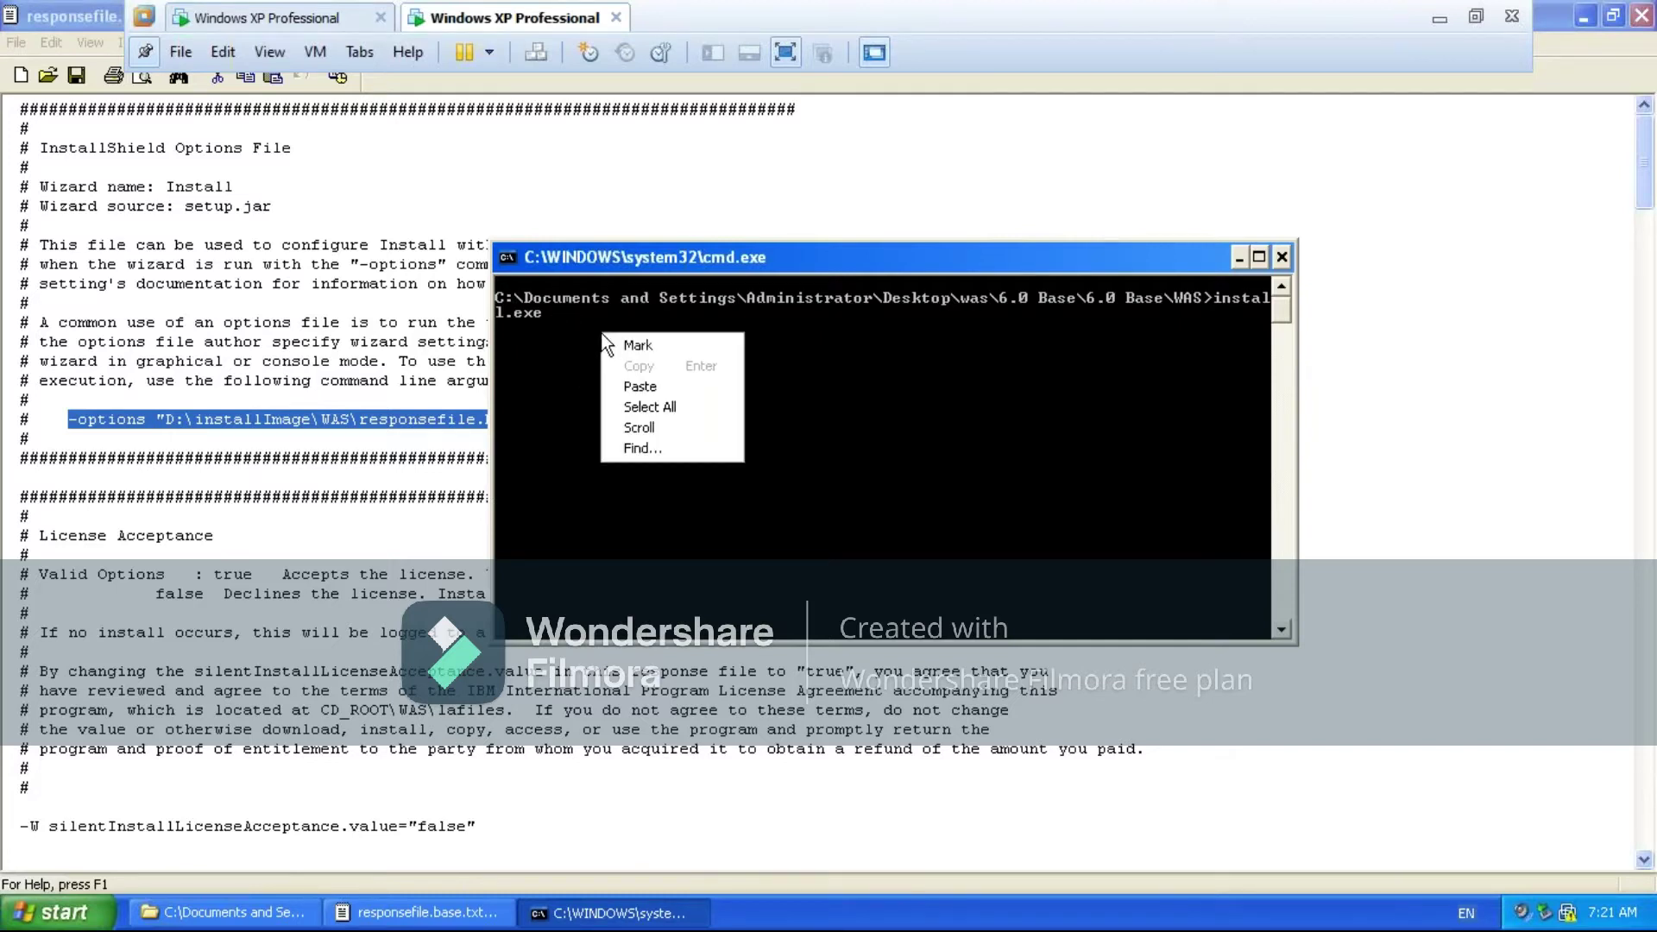
click(628, 385)
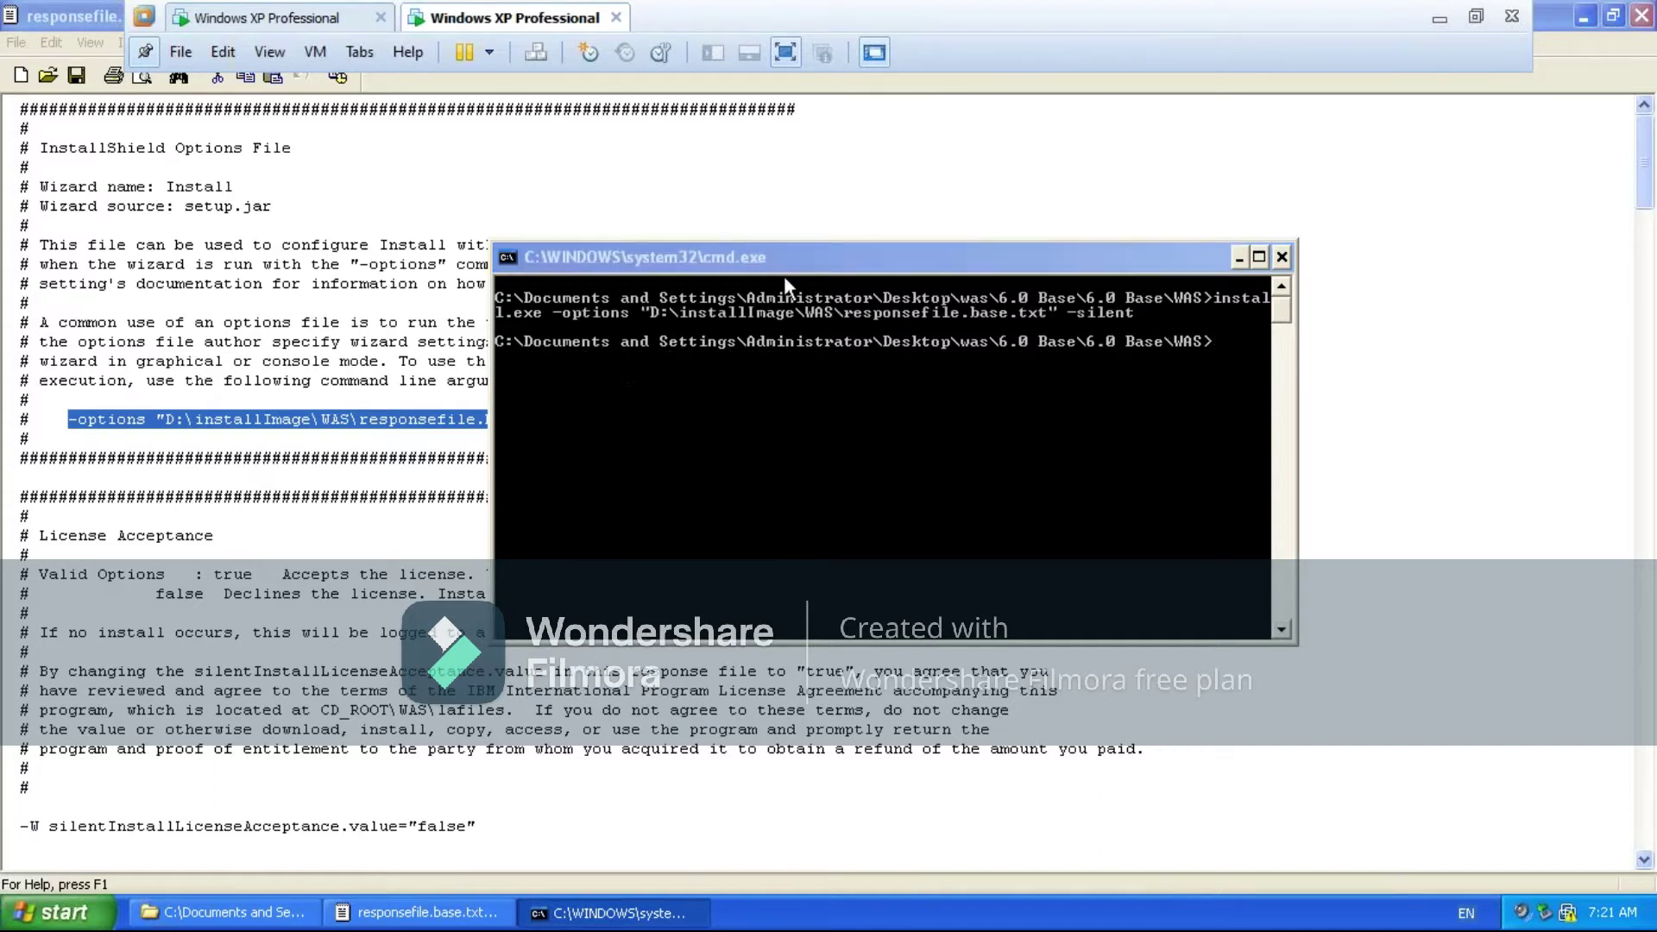
click(773, 339)
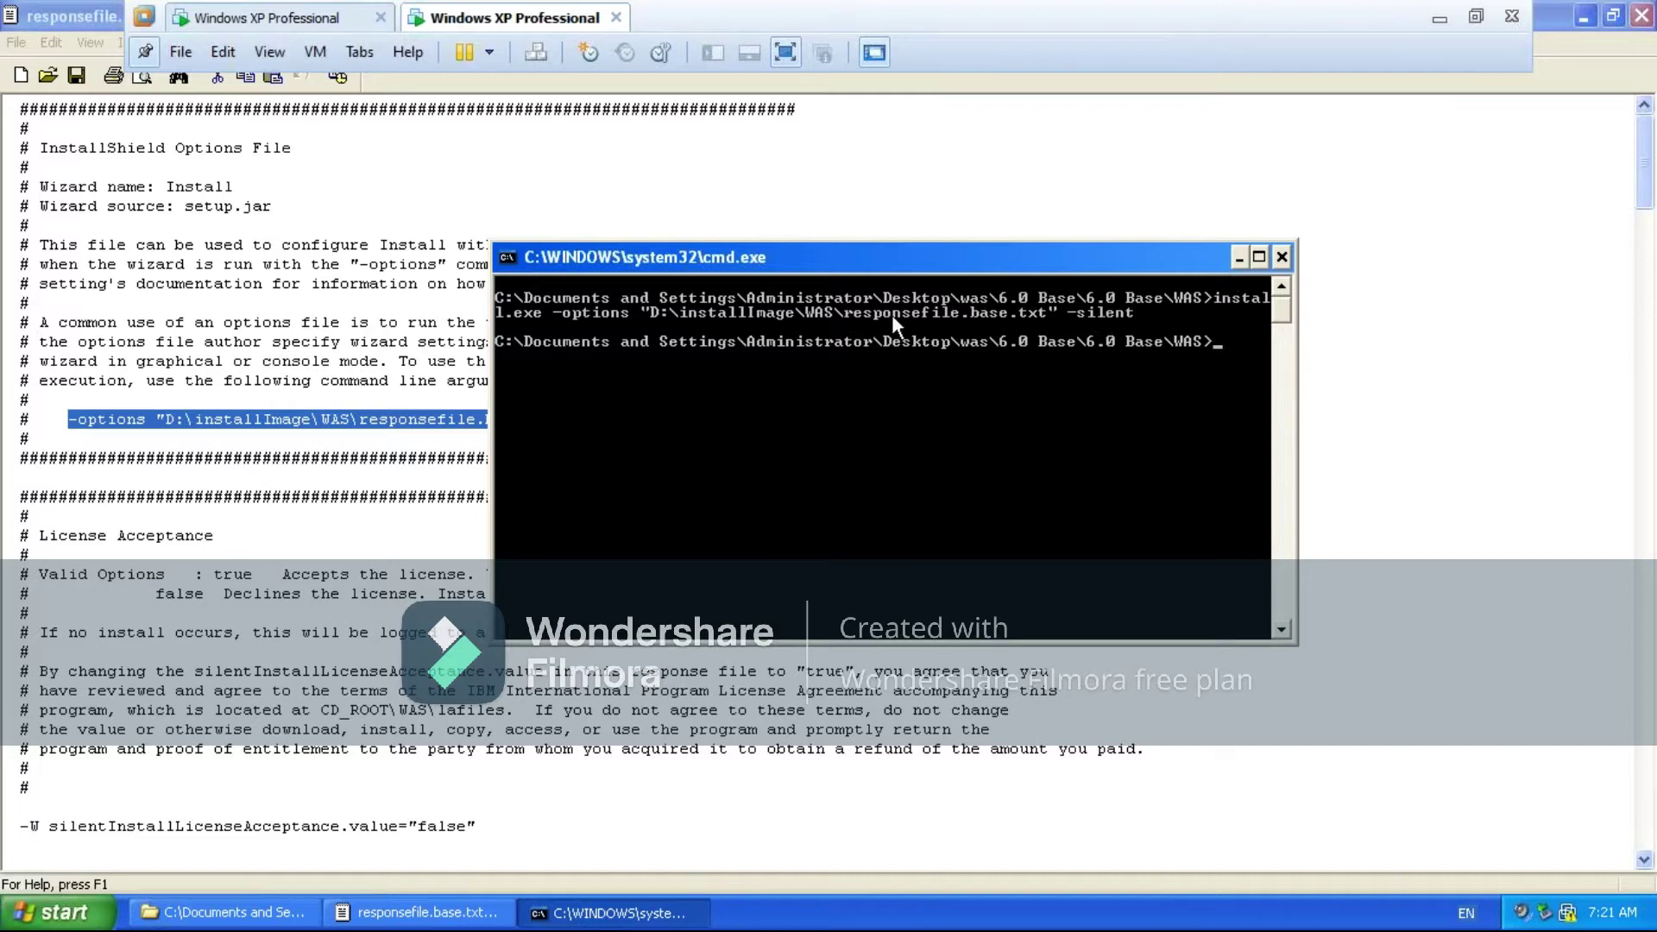
Minimize the Command Prompt and set silentInstallLicenseAcceptance.value to "true" in the response file's License Acceptance section
click(1239, 258)
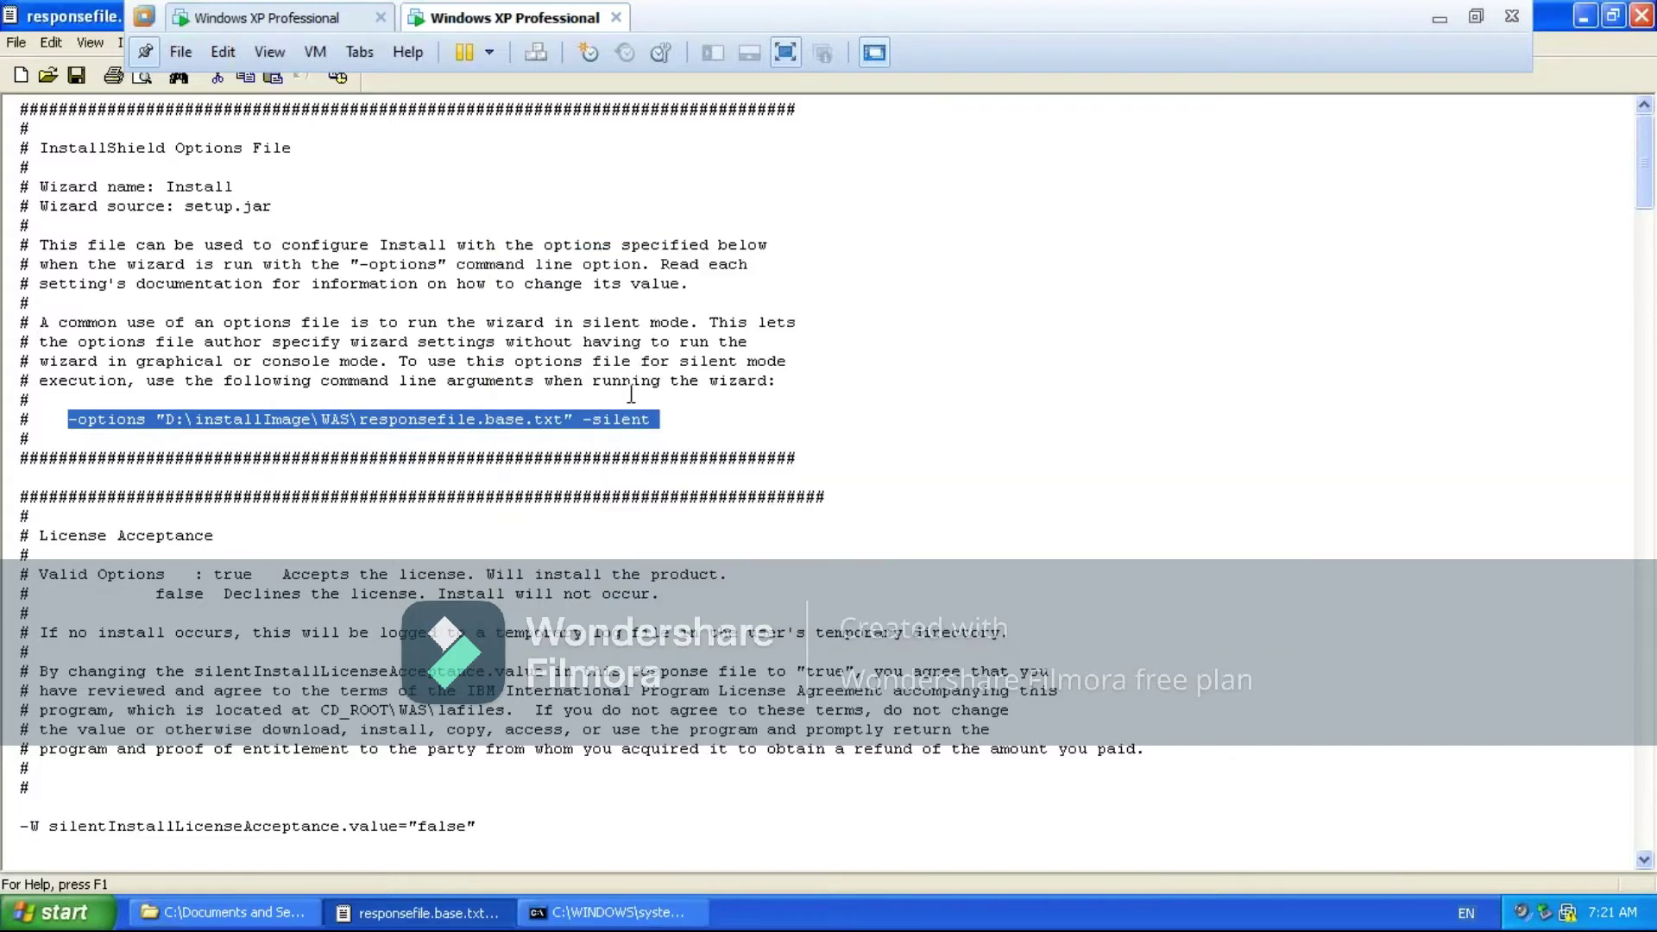
click(746, 402)
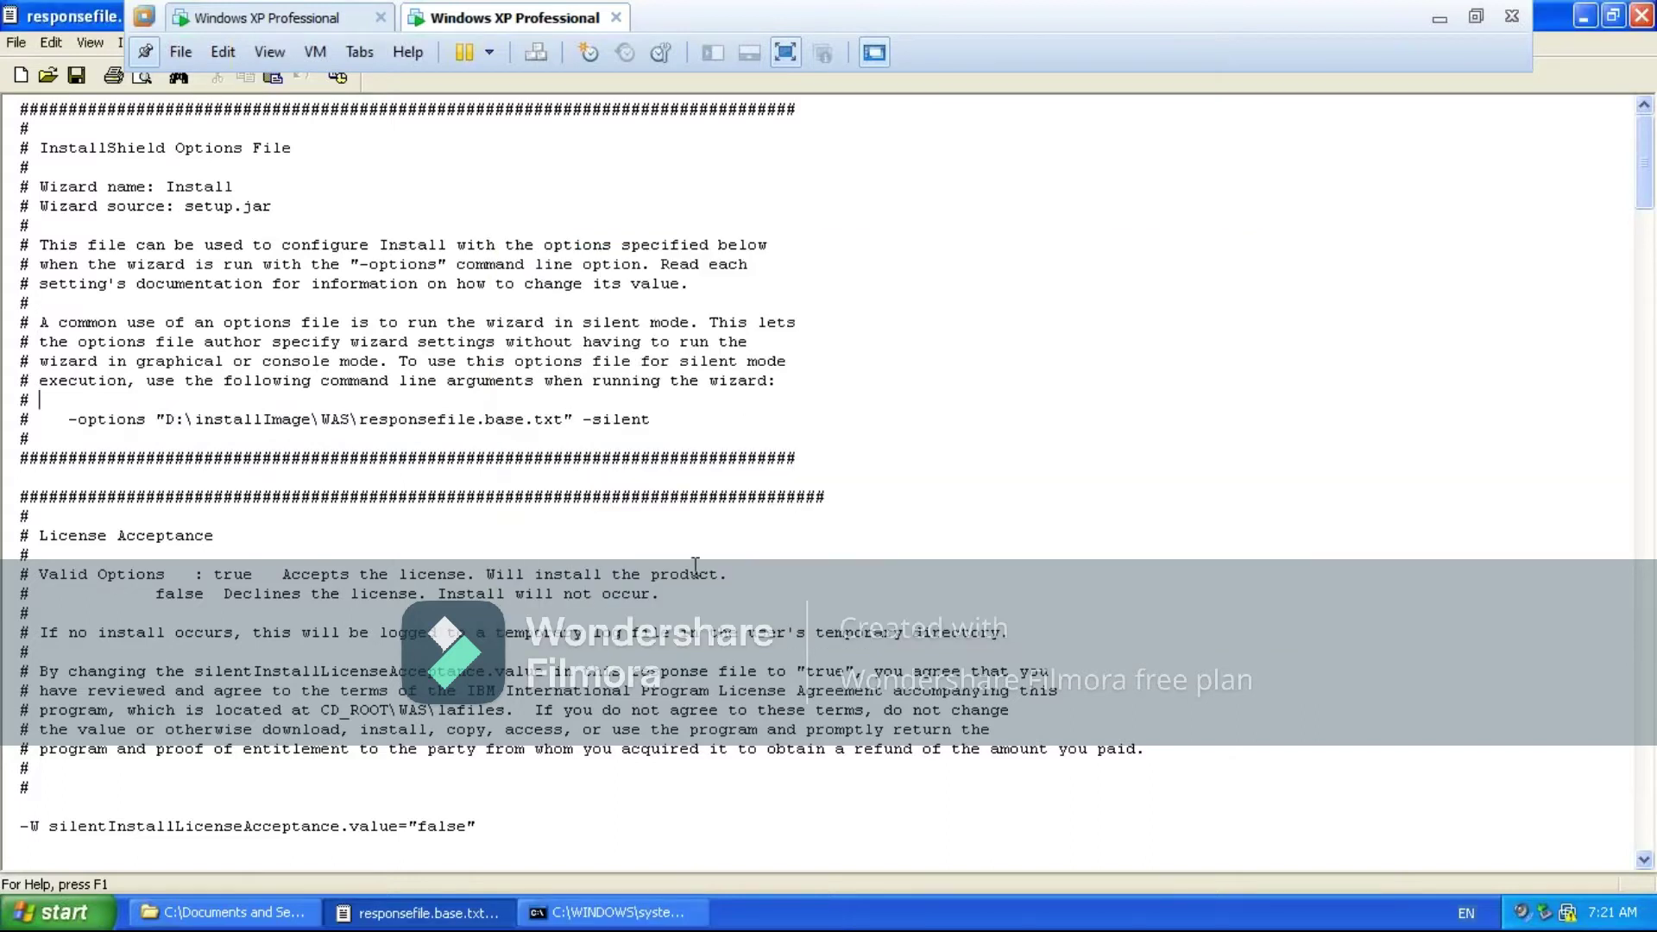
drag(1648, 153, 1648, 194)
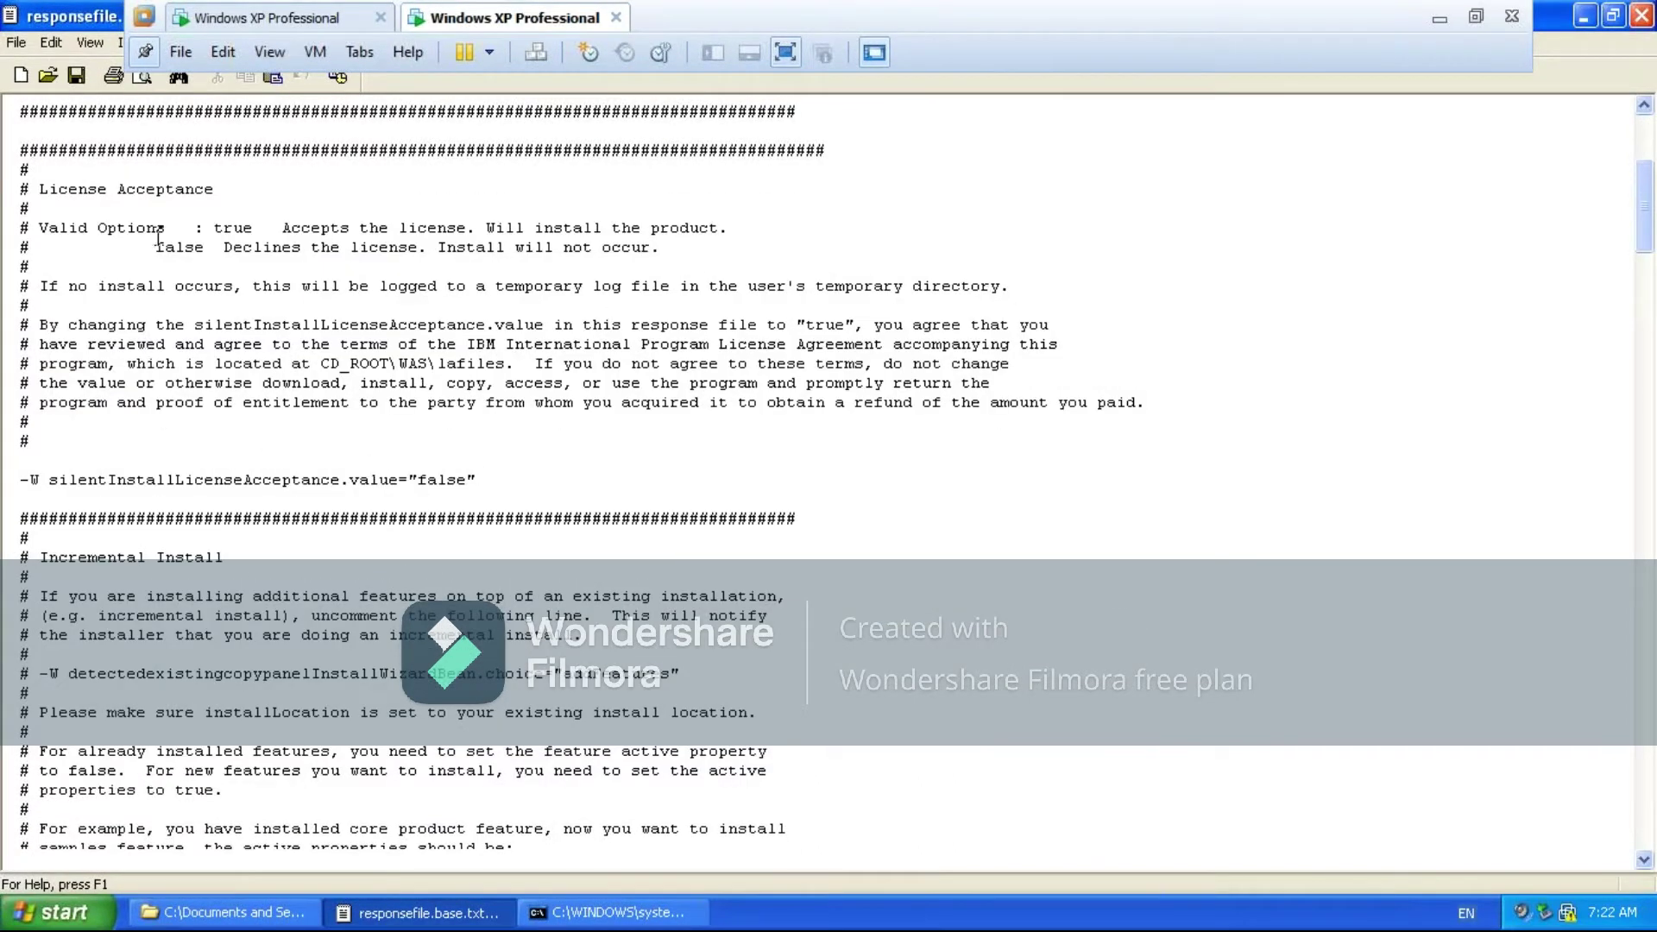
click(467, 480)
key(BackSpace)
key(BackSpace)
key(BackSpace)
key(BackSpace)
key(BackSpace)
text(true)
Uncomment the samplesProductFeatureBean.active="true" entry in the Incremental Install section and remove the empty comment line above it
click(1644, 859)
click(1644, 859)
drag(1644, 859, 1644, 860)
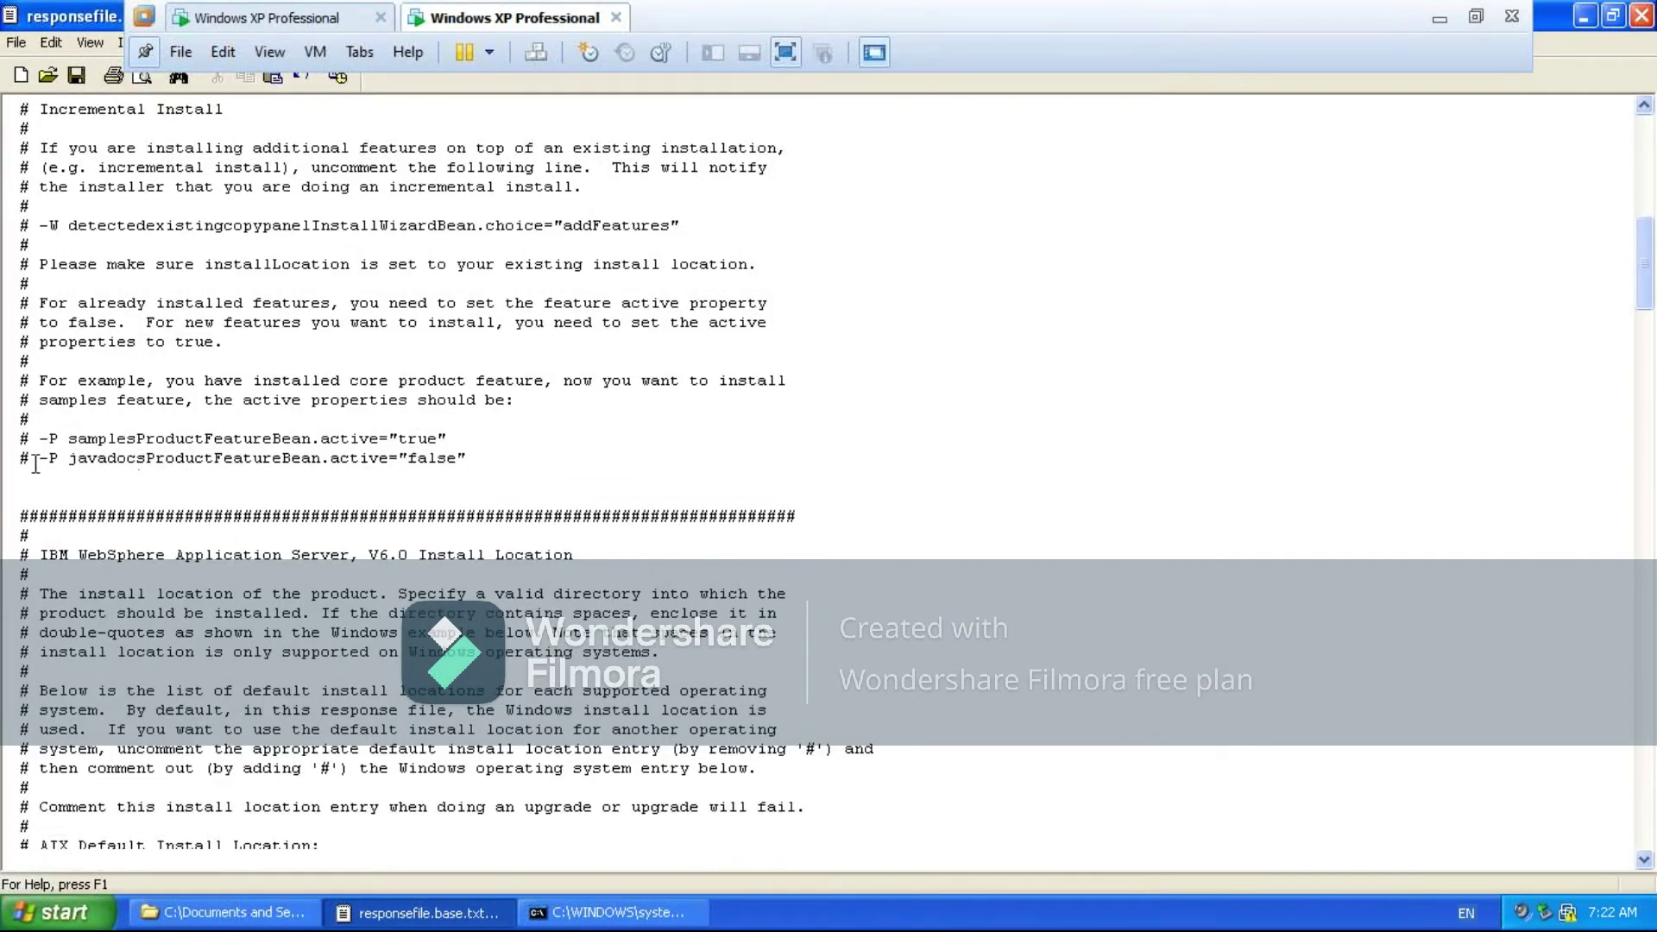
key(Delete)
key(BackSpace)
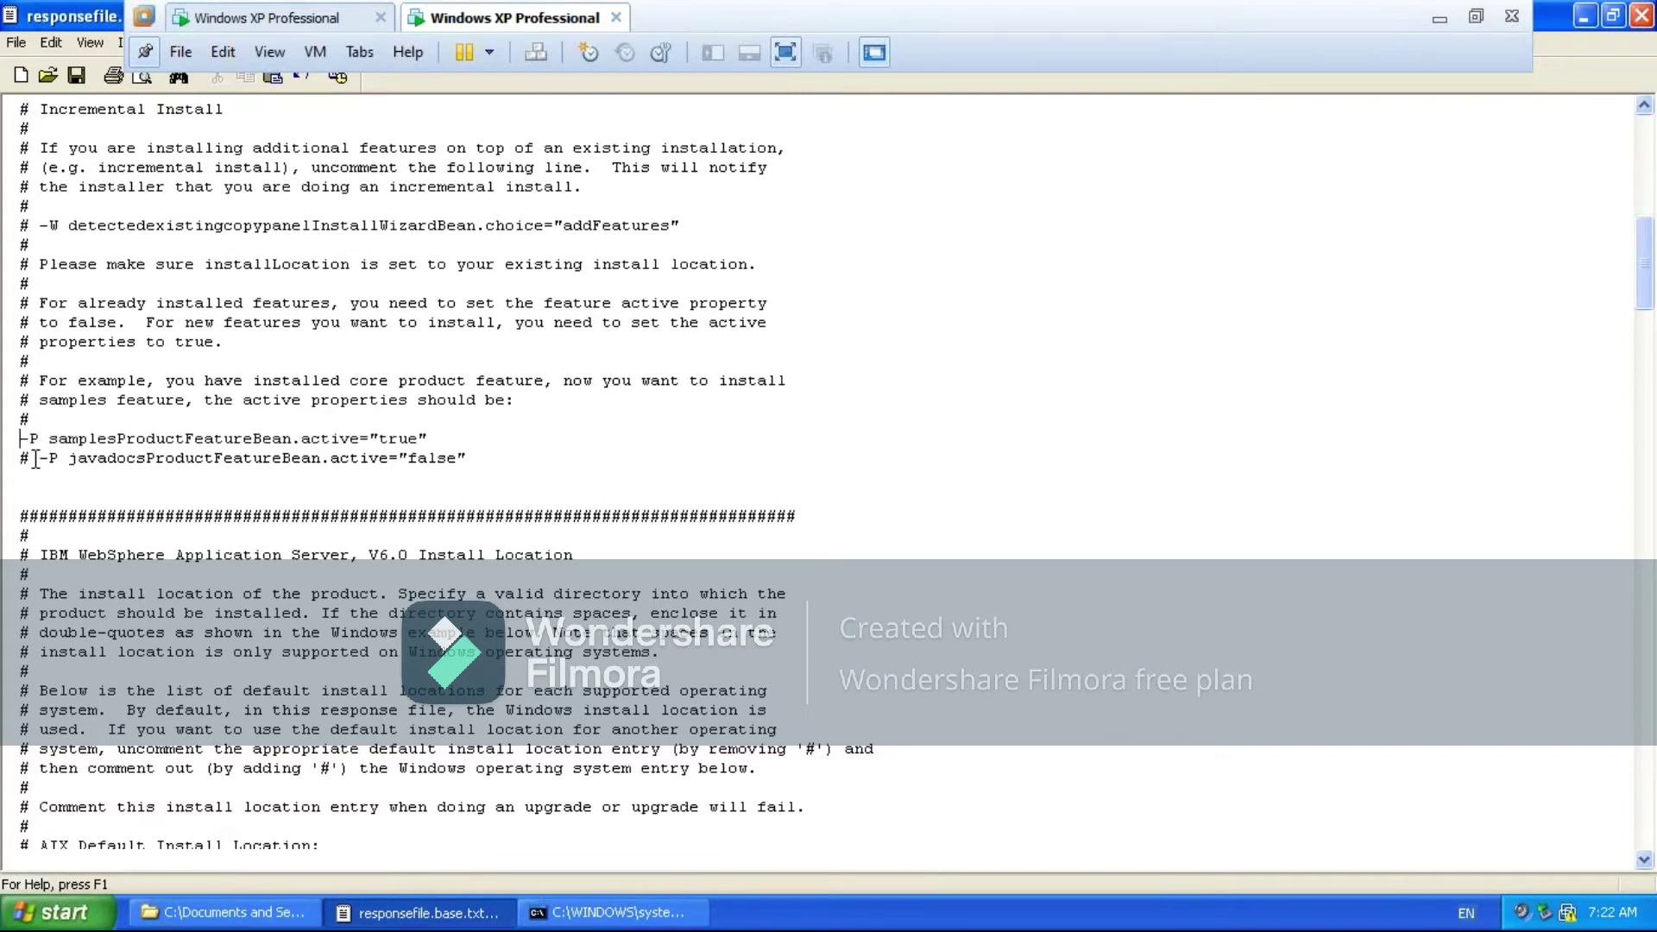
key(BackSpace)
key(BackSpace)
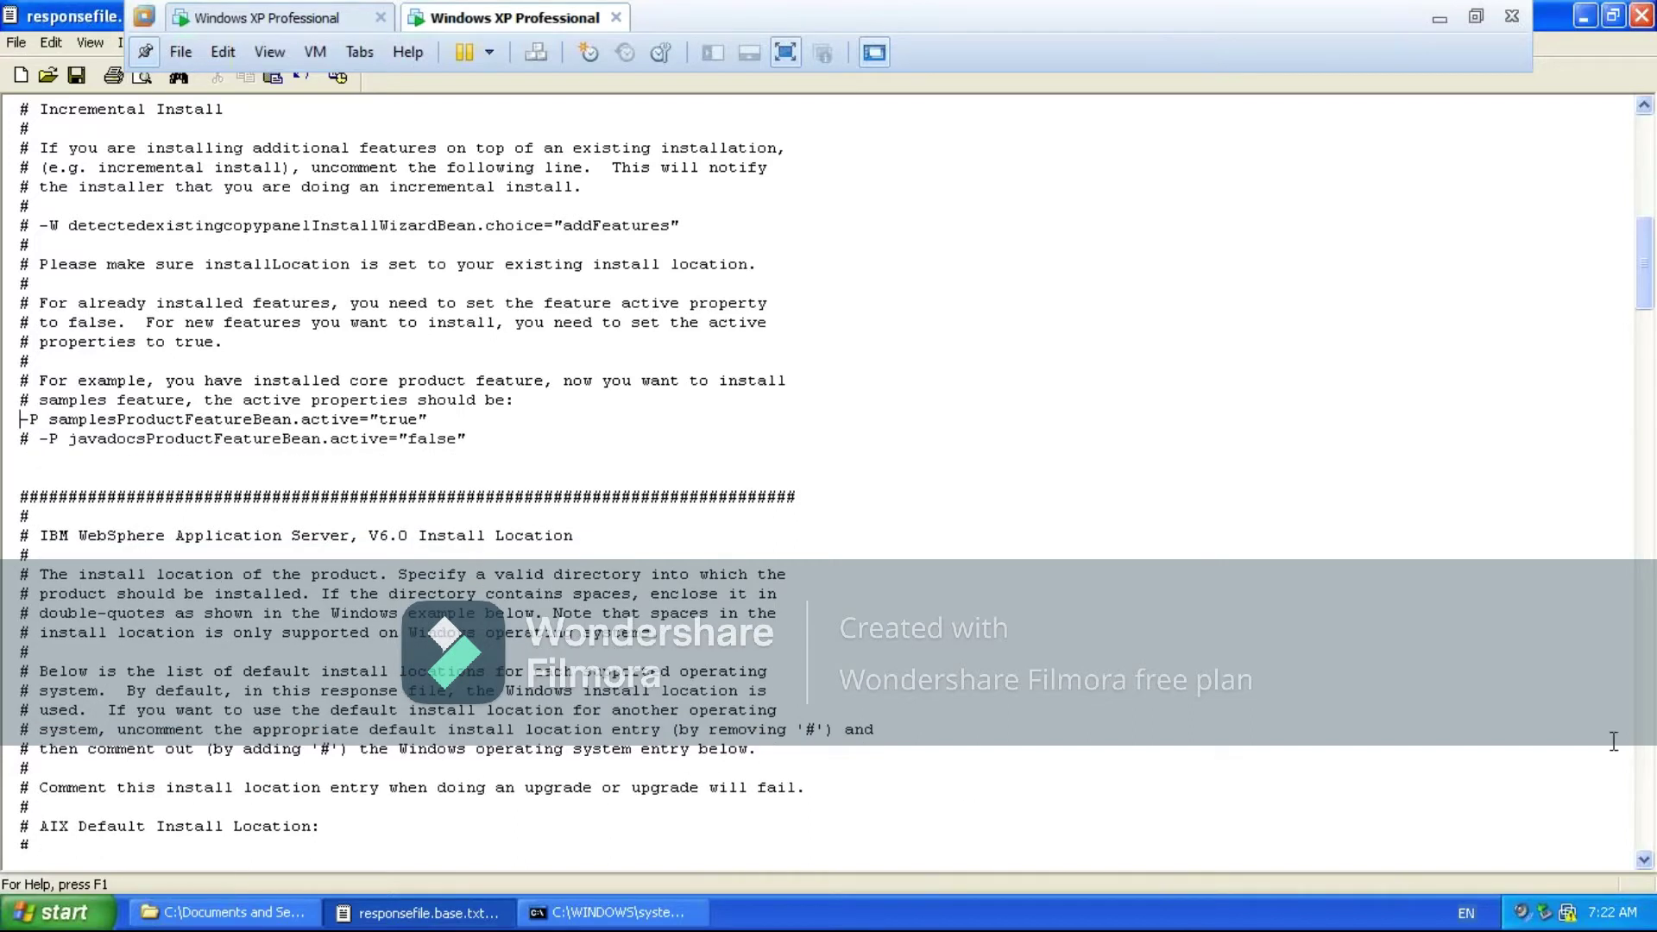
Examine the default install location entries in the response file, focusing on the Windows wasProductBean.installLocation path
click(1644, 859)
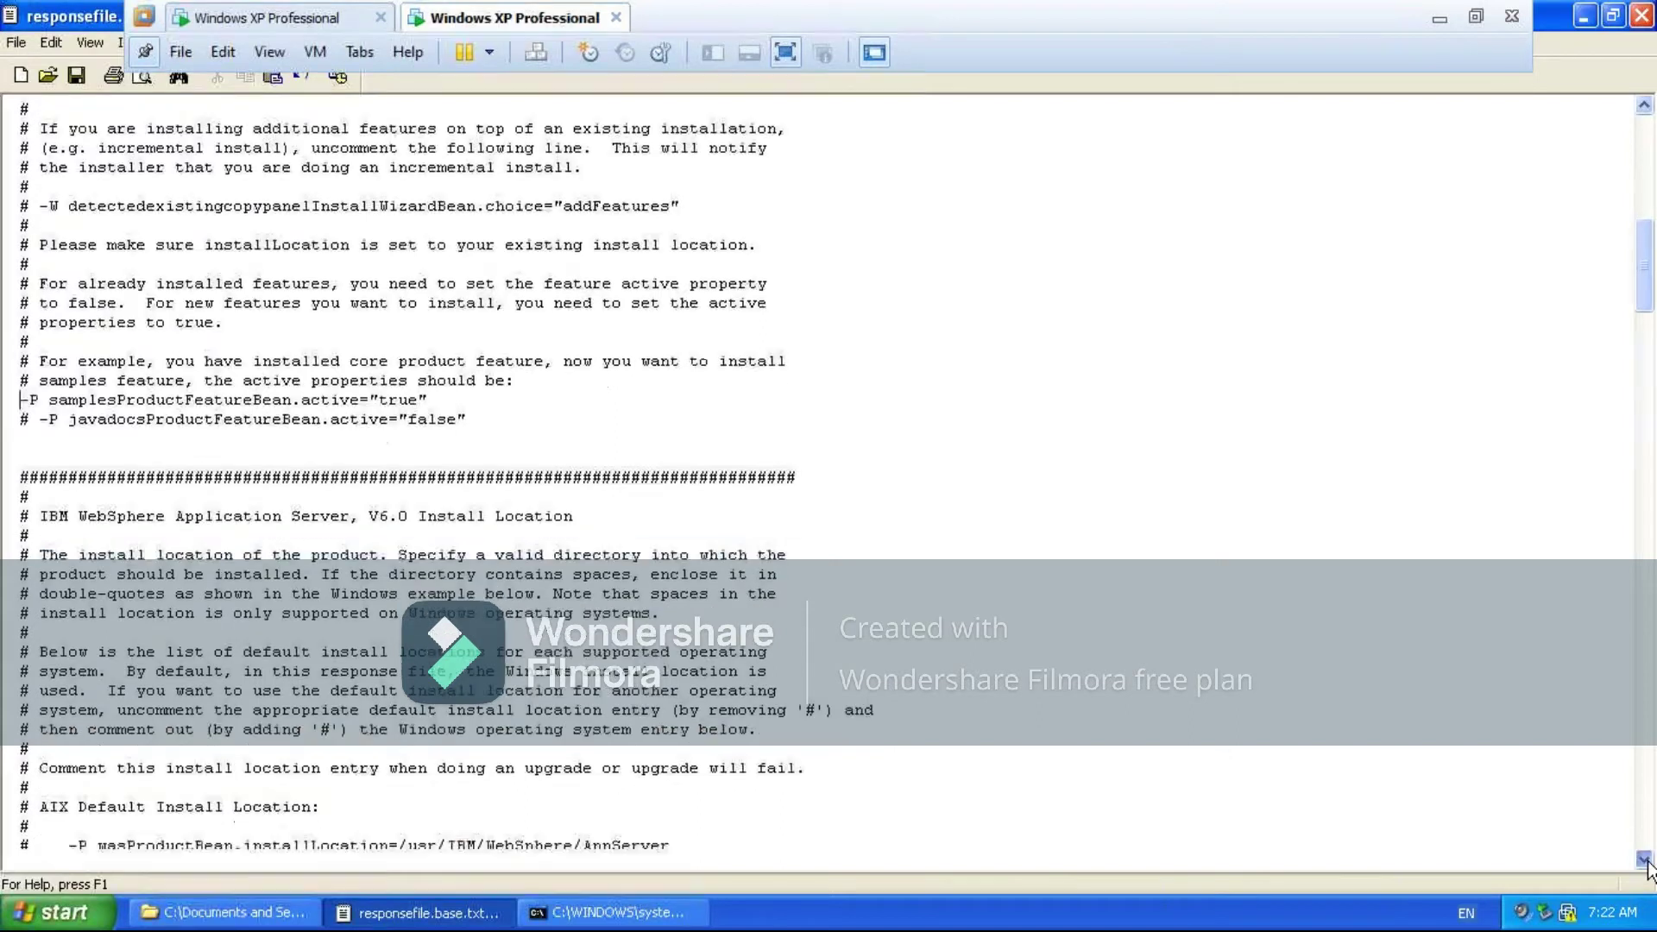
click(1644, 860)
click(1644, 859)
click(1643, 860)
click(1644, 859)
click(1644, 860)
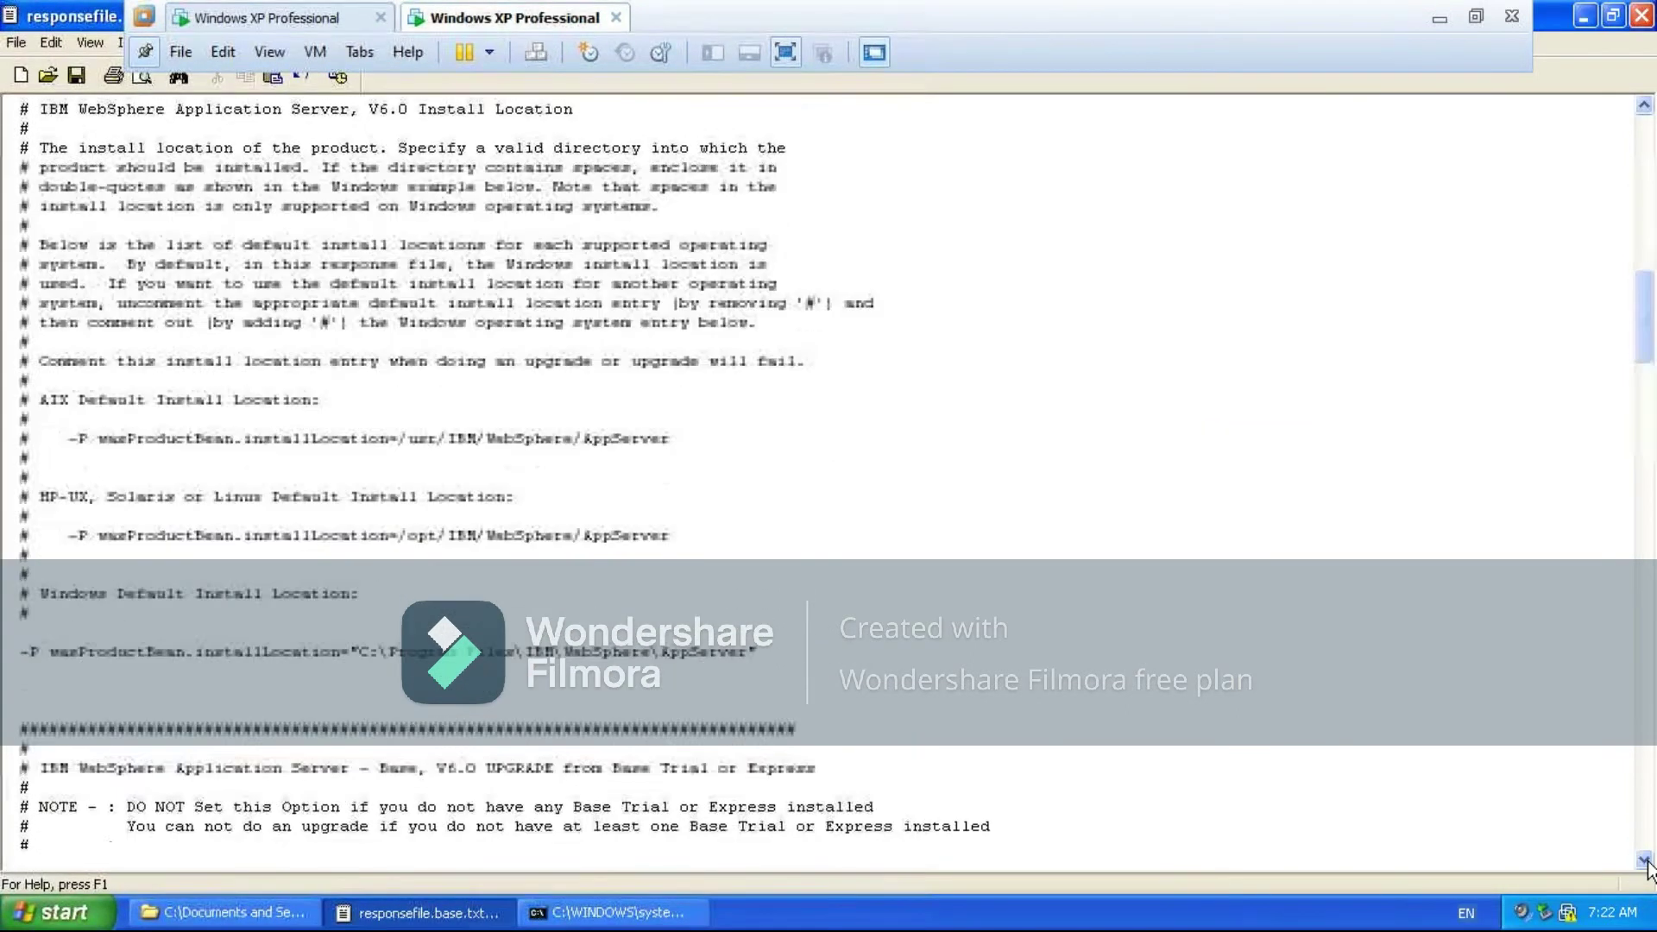
click(1644, 859)
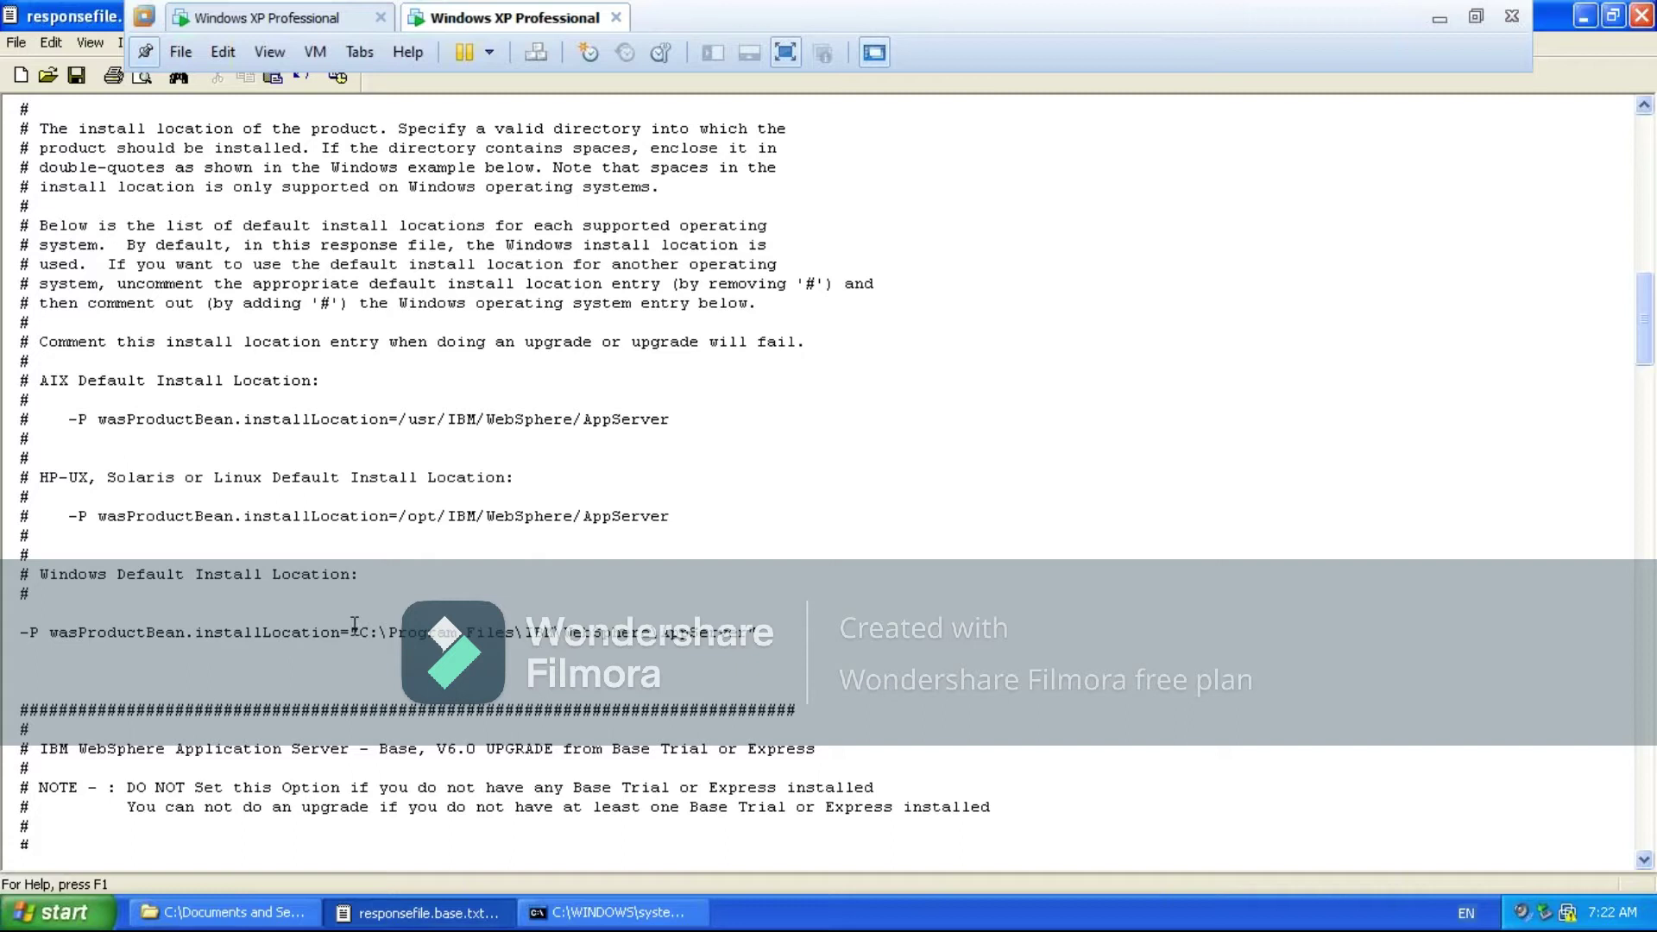
drag(342, 630, 755, 630)
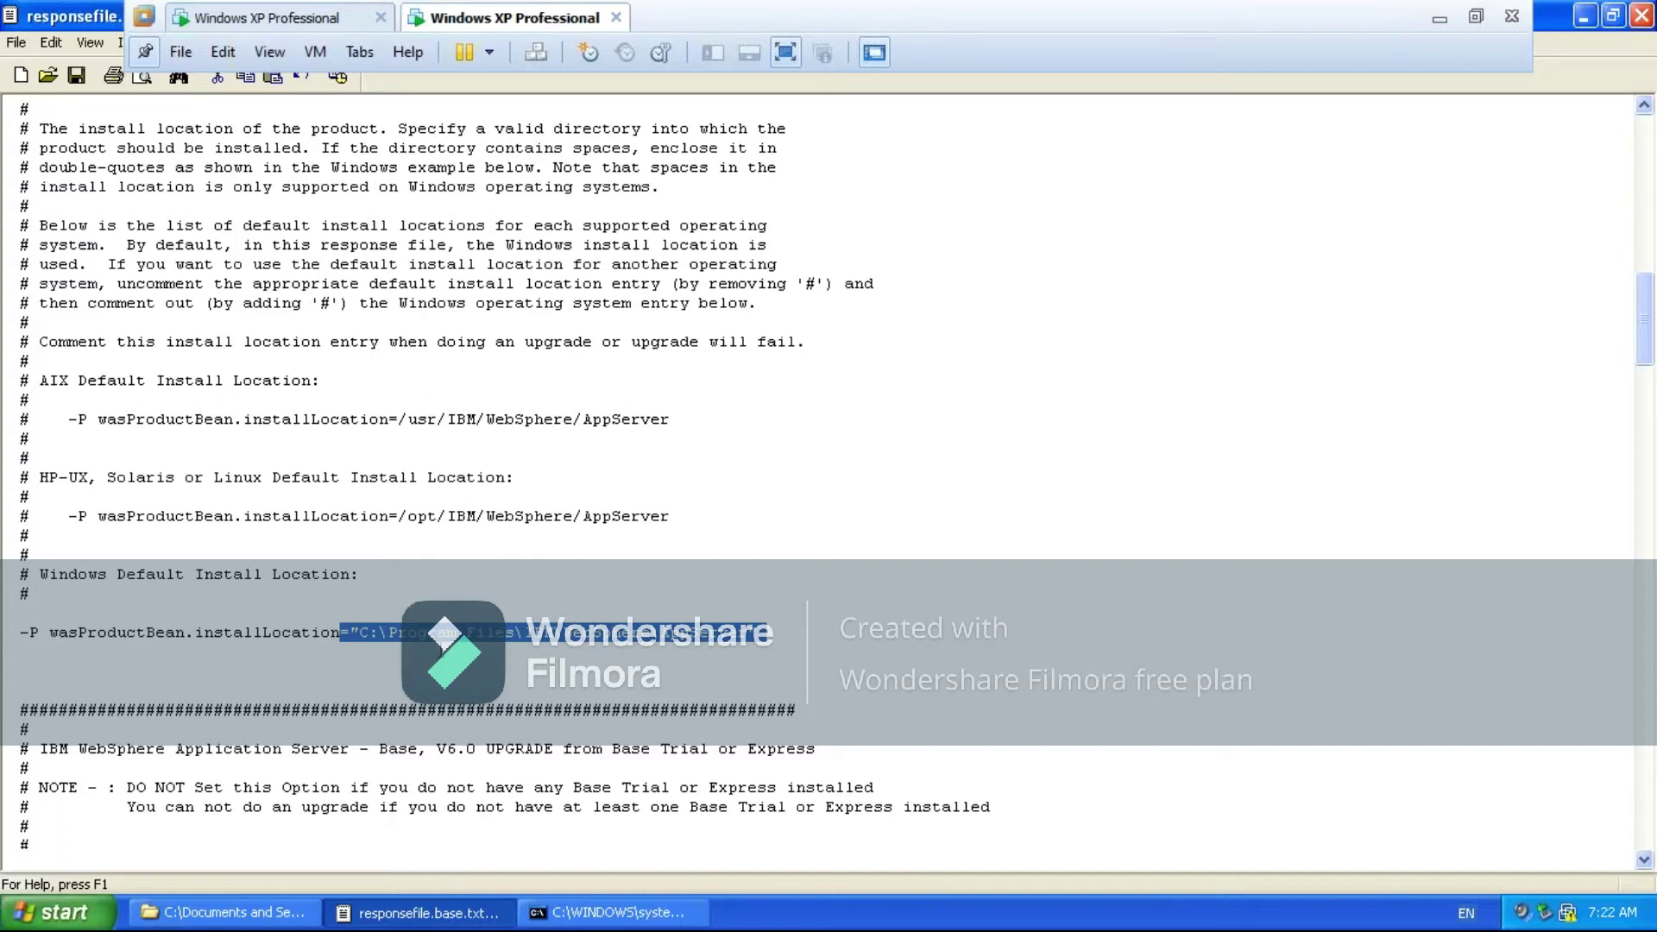
click(441, 652)
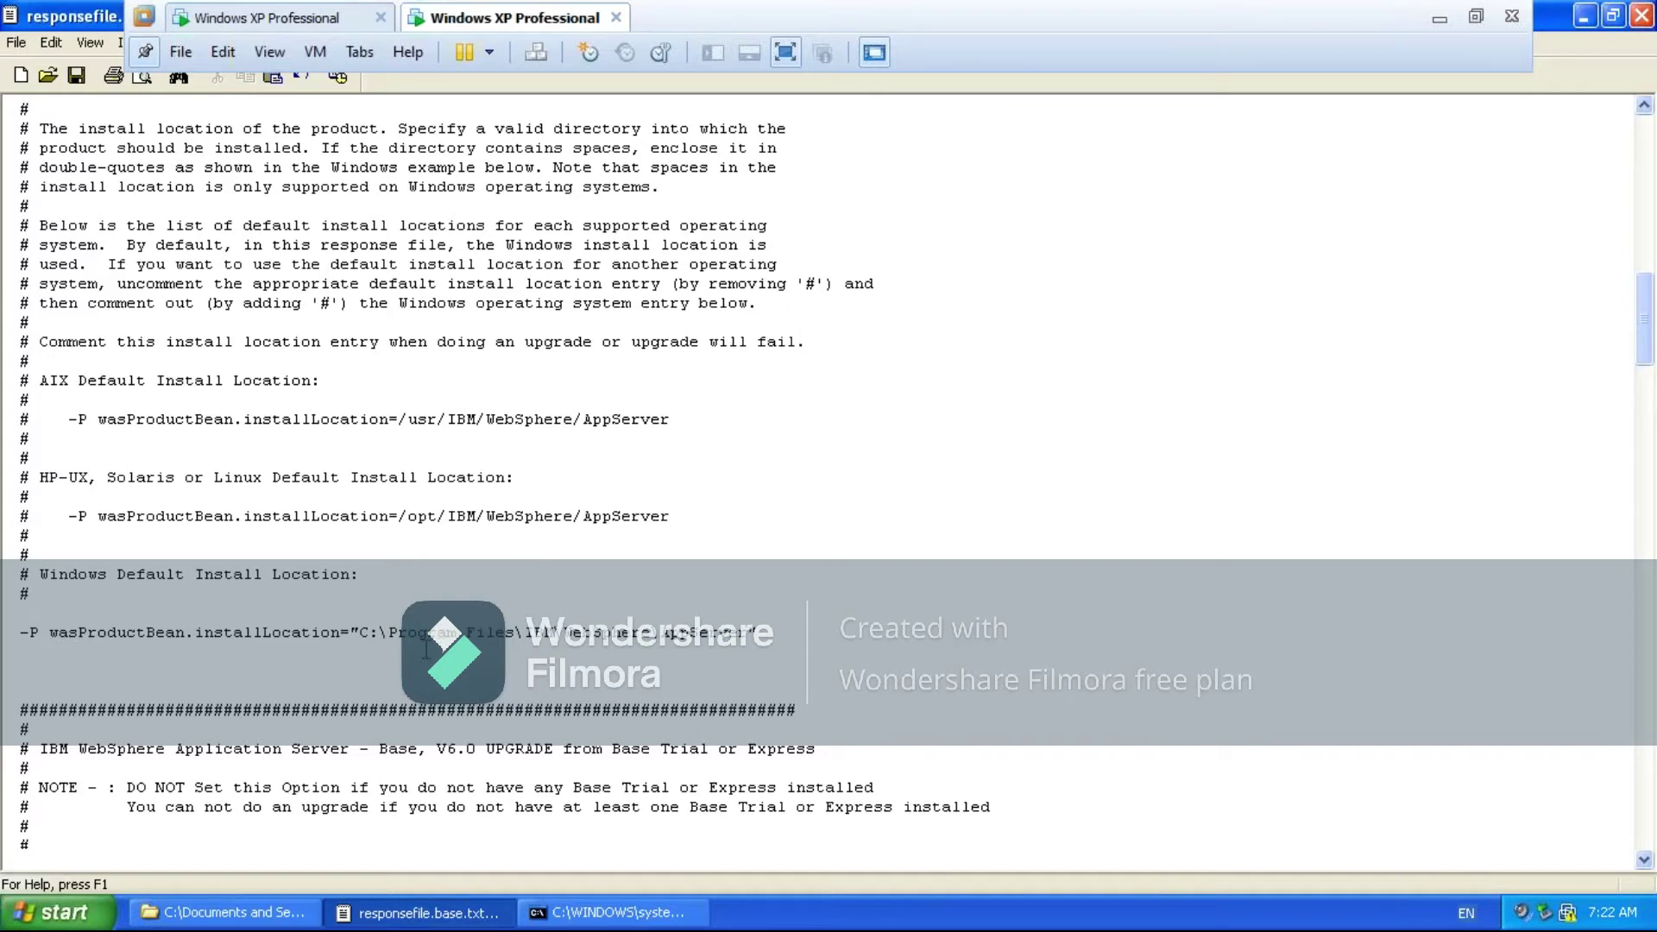
drag(343, 632, 787, 636)
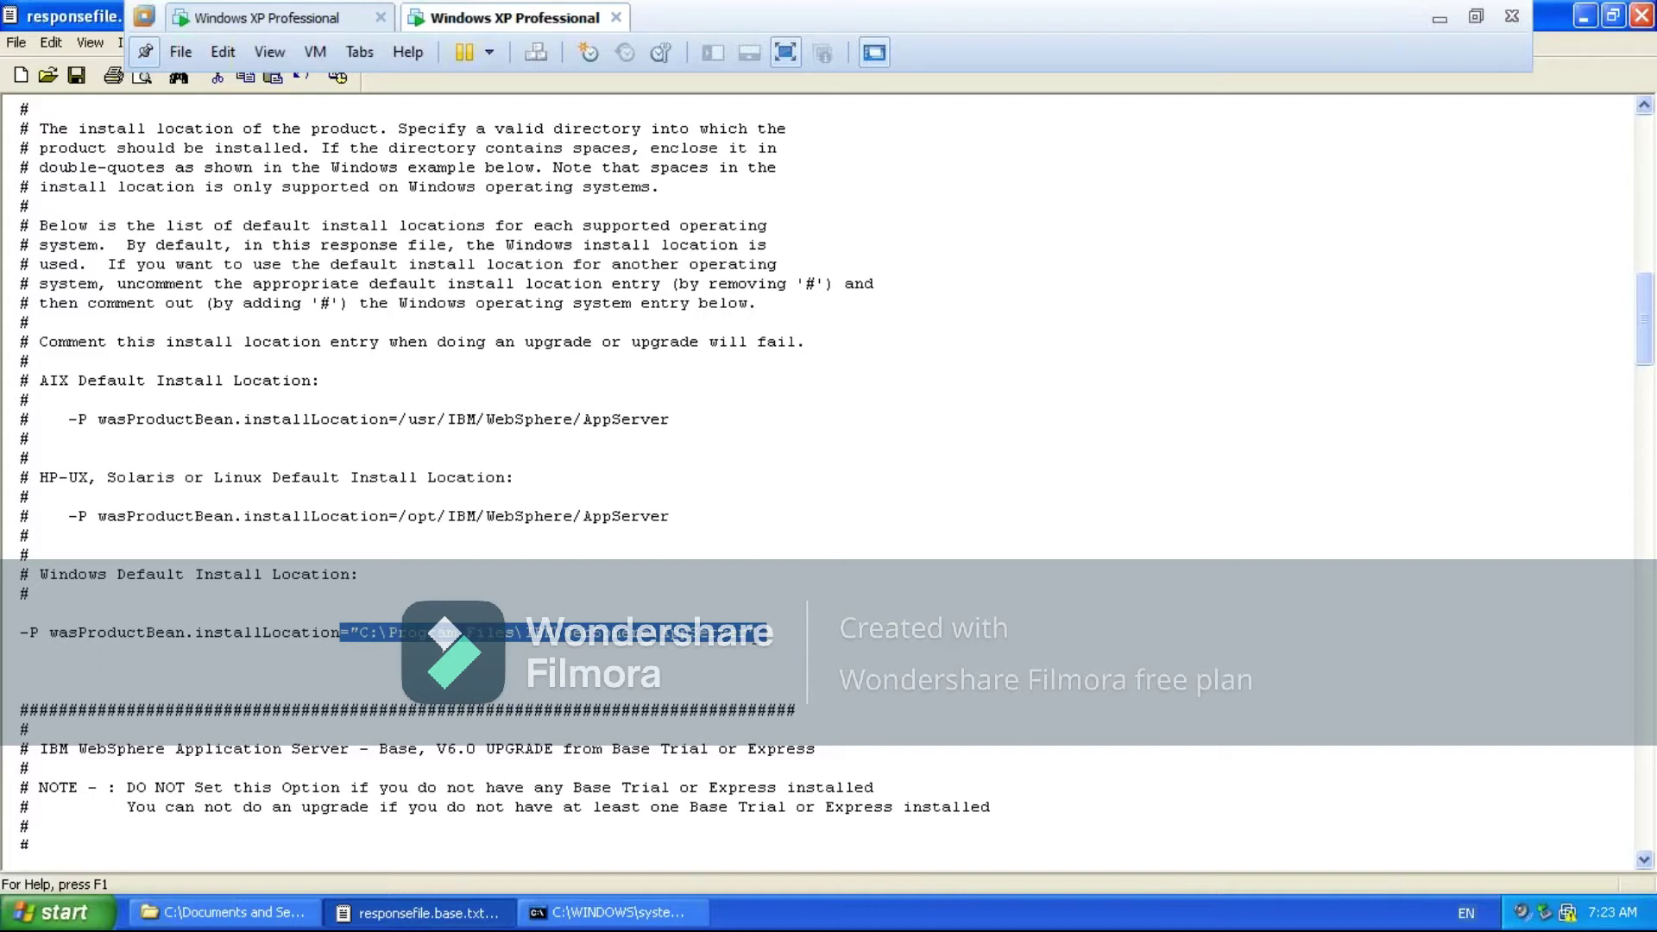
click(652, 639)
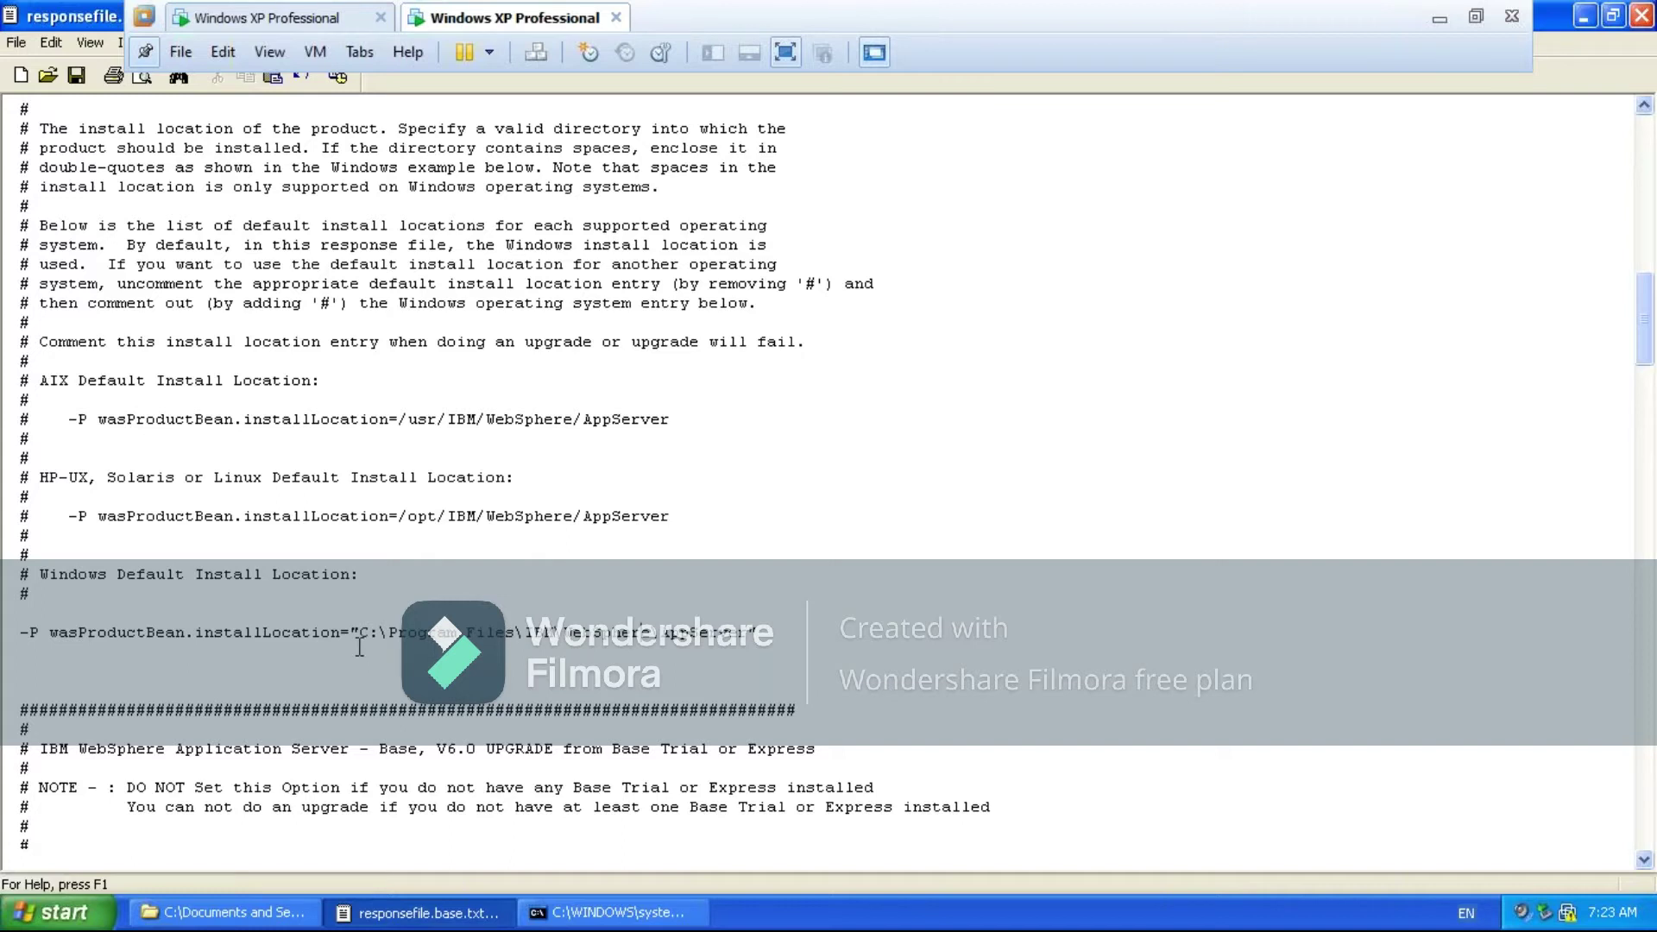
drag(343, 633, 762, 641)
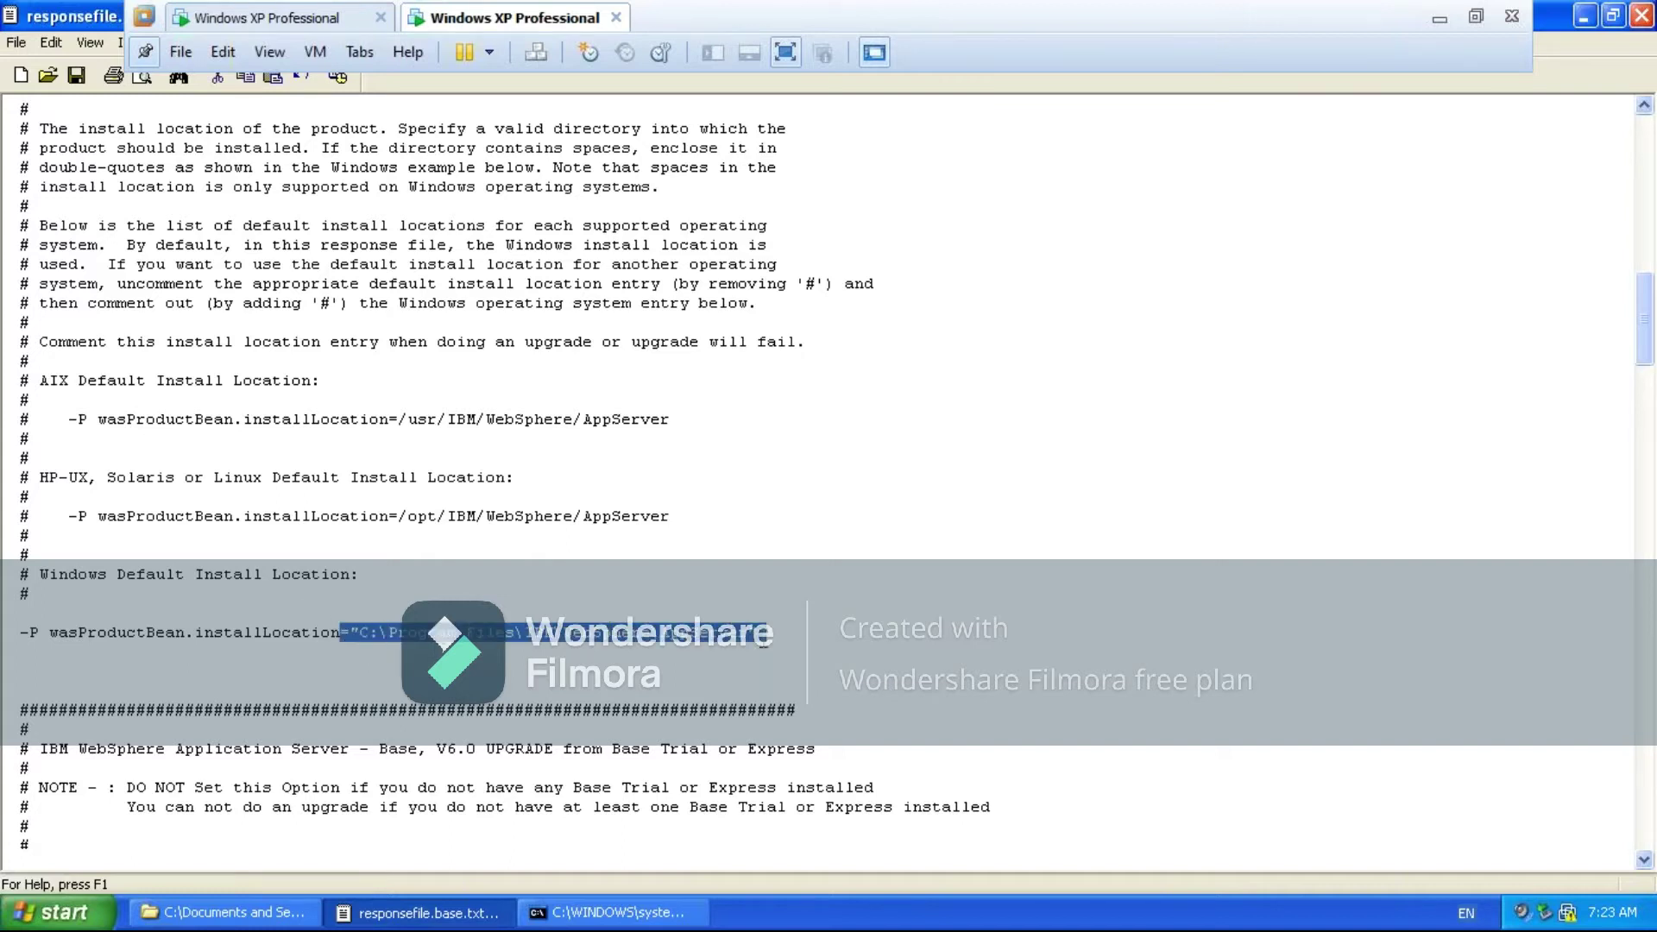
click(763, 640)
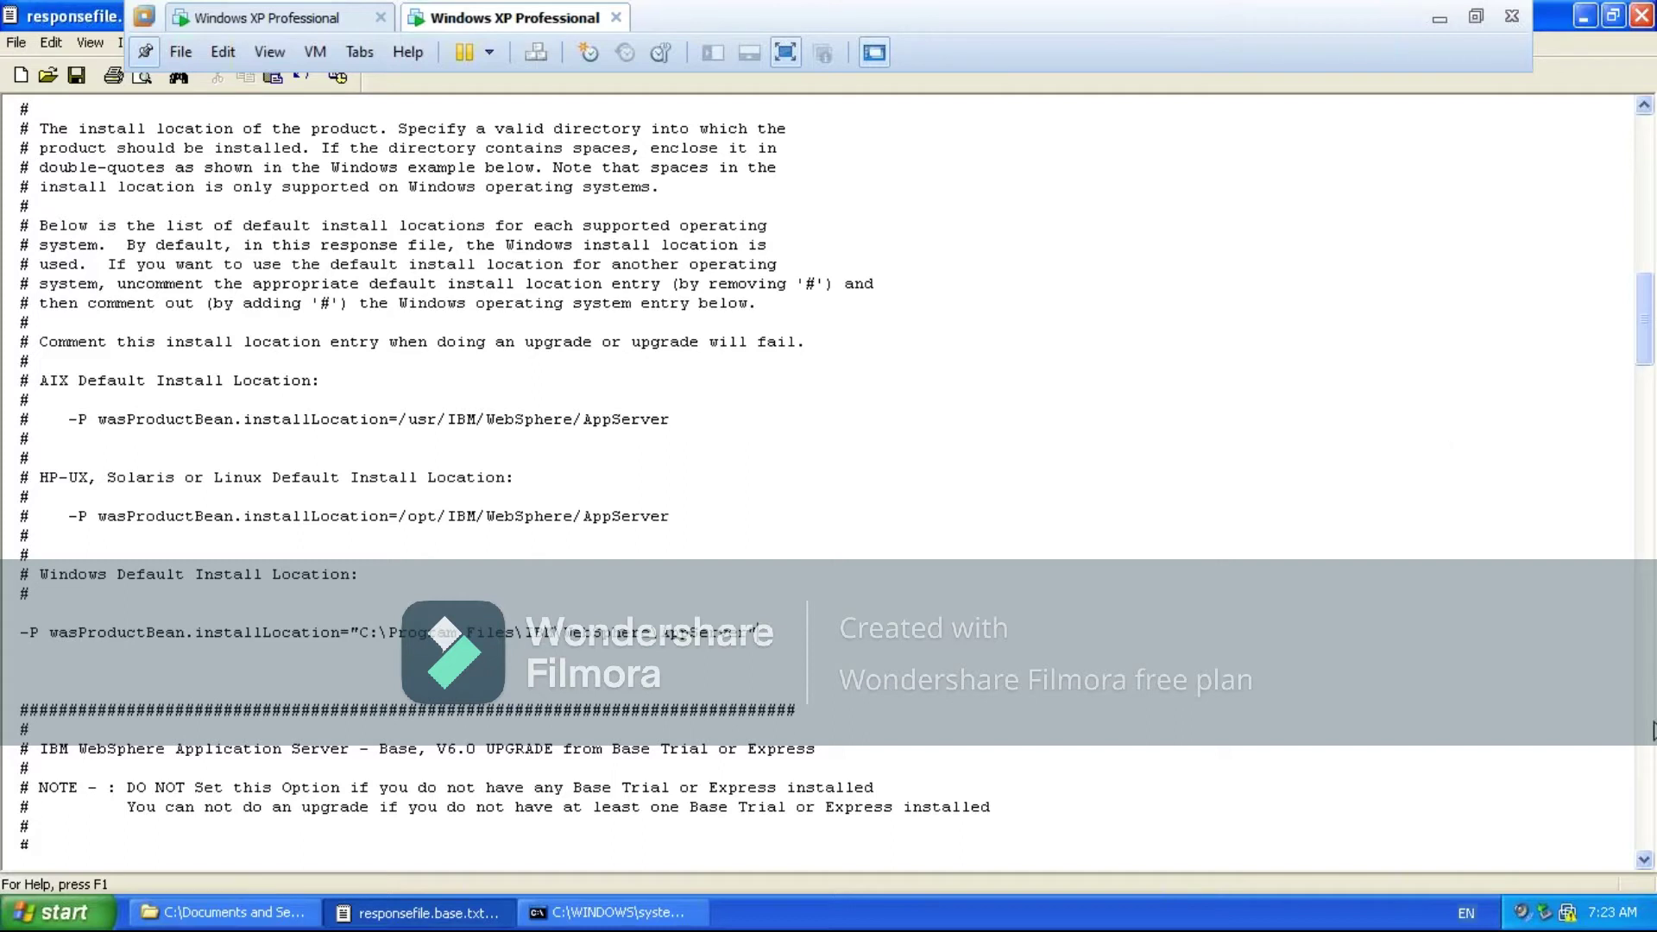
Look through the port, cell name and Windows service sections of responsefile.base.txt and close the file without saving the changes
click(1644, 859)
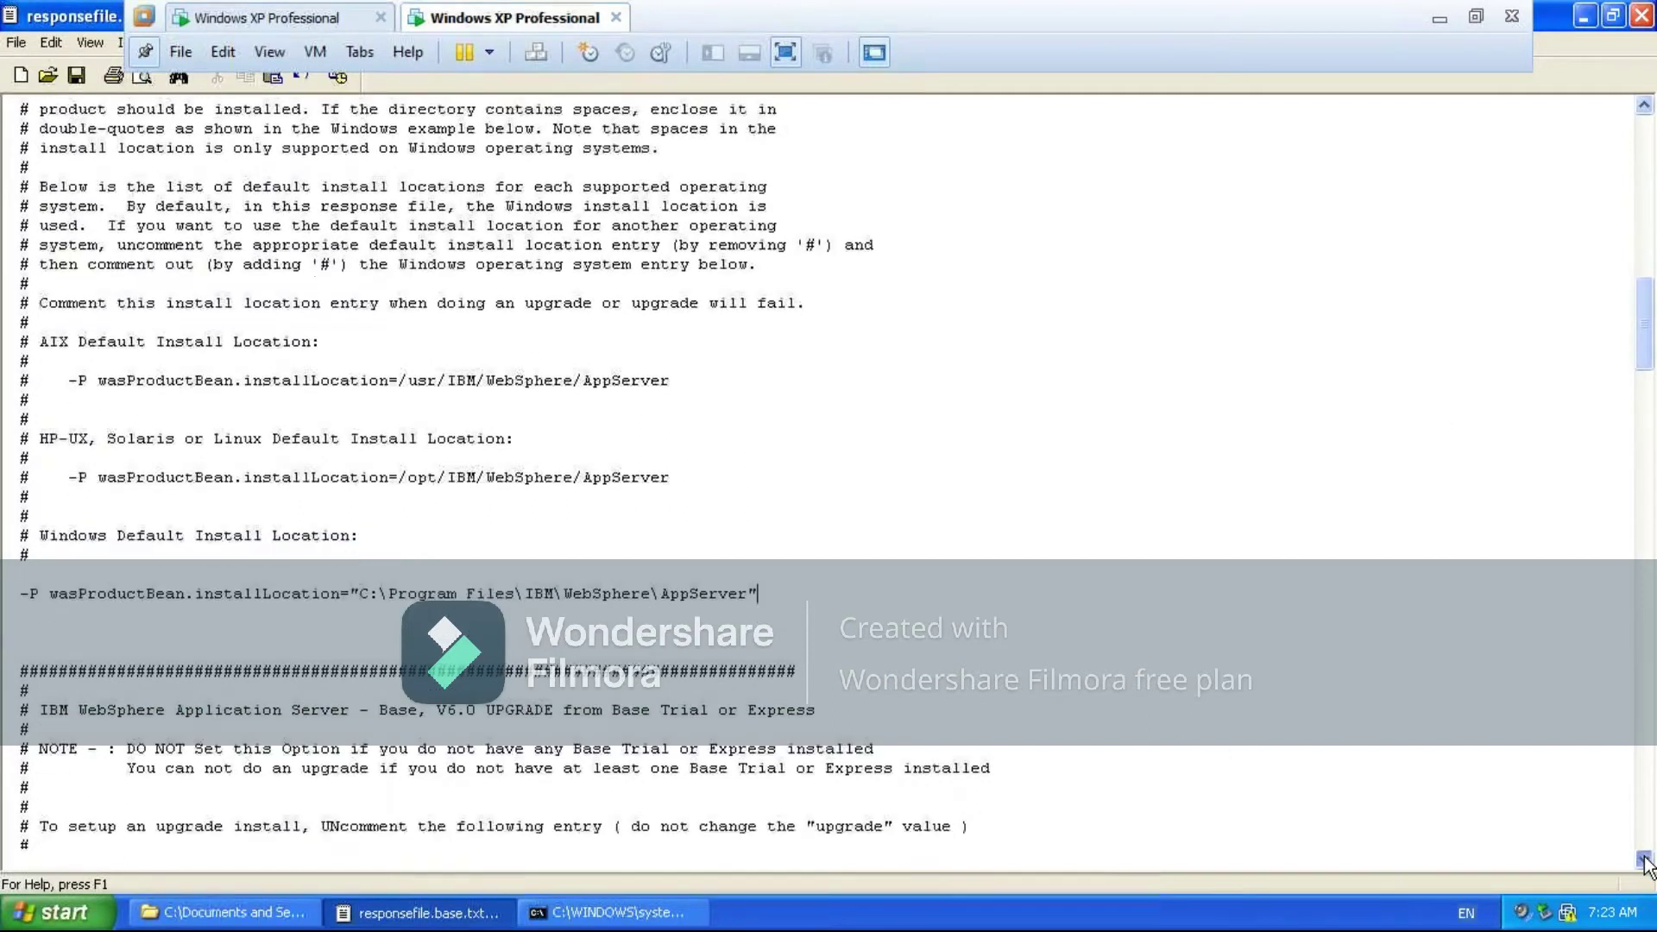
drag(1644, 859, 1644, 860)
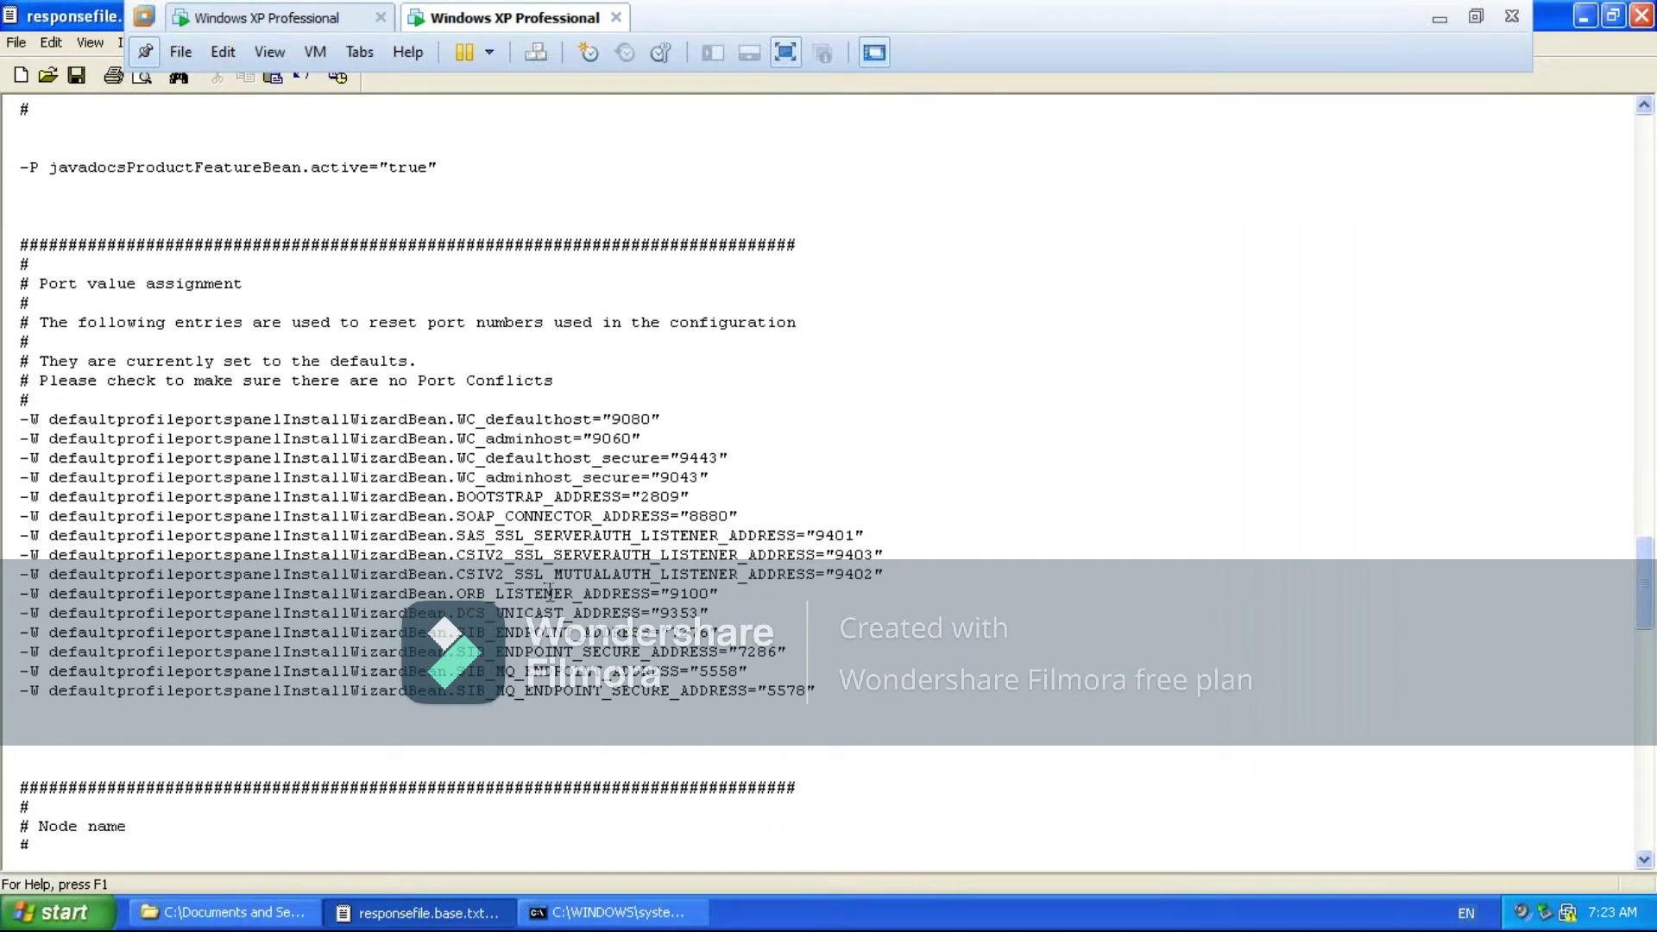
drag(1644, 859, 1644, 859)
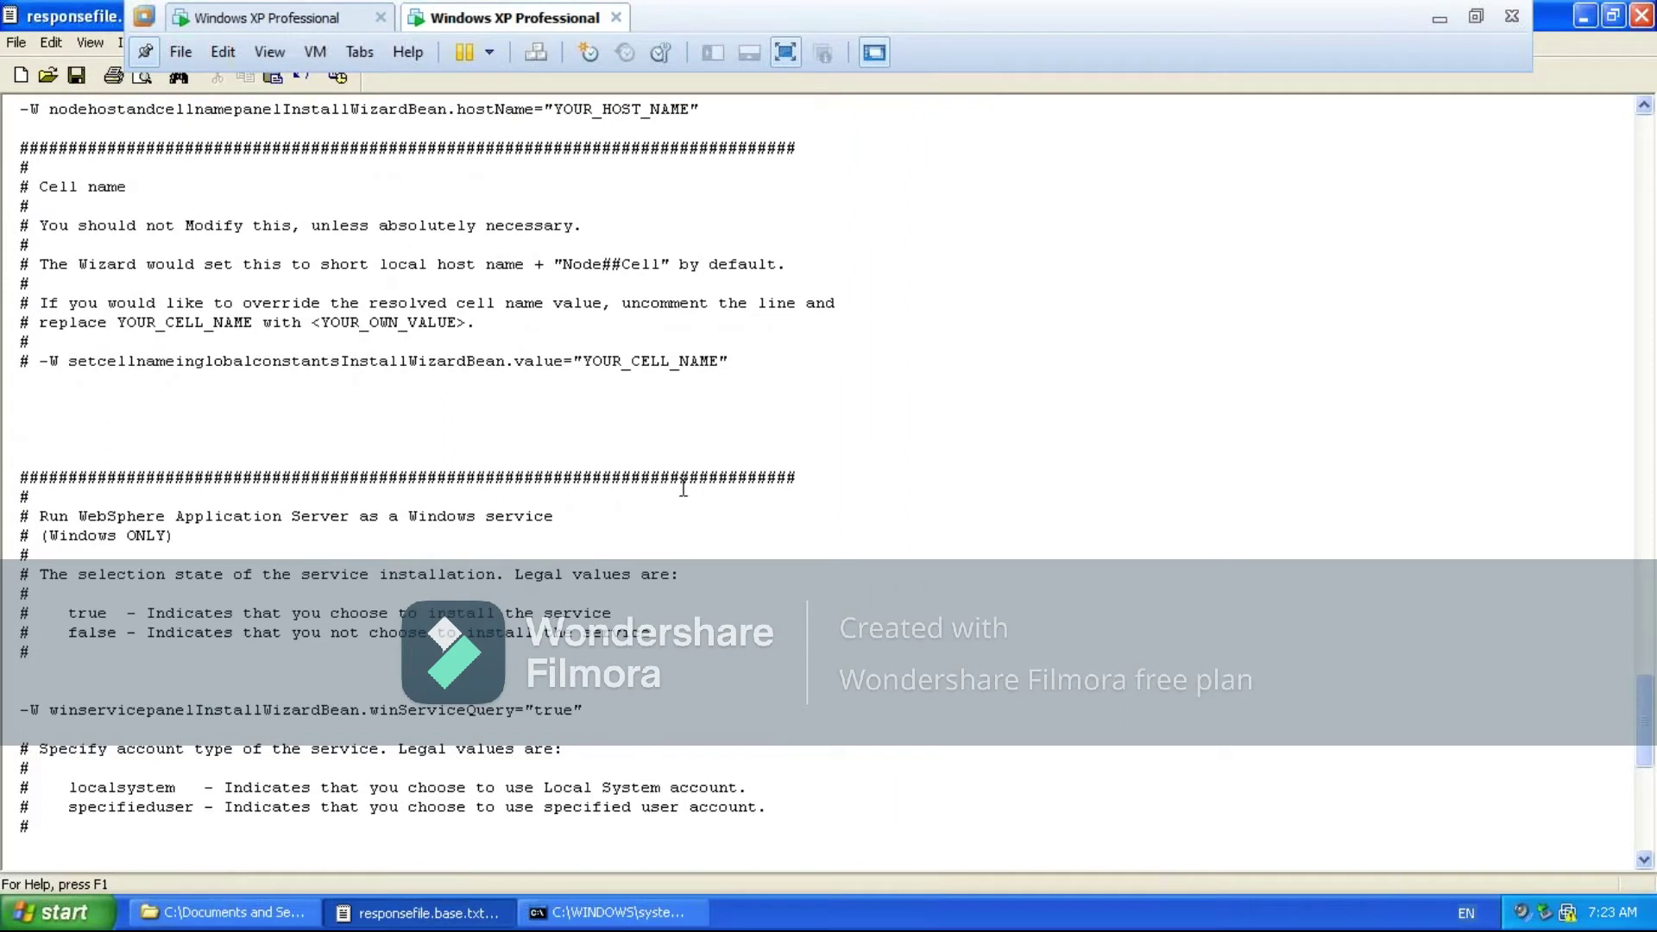
click(1612, 16)
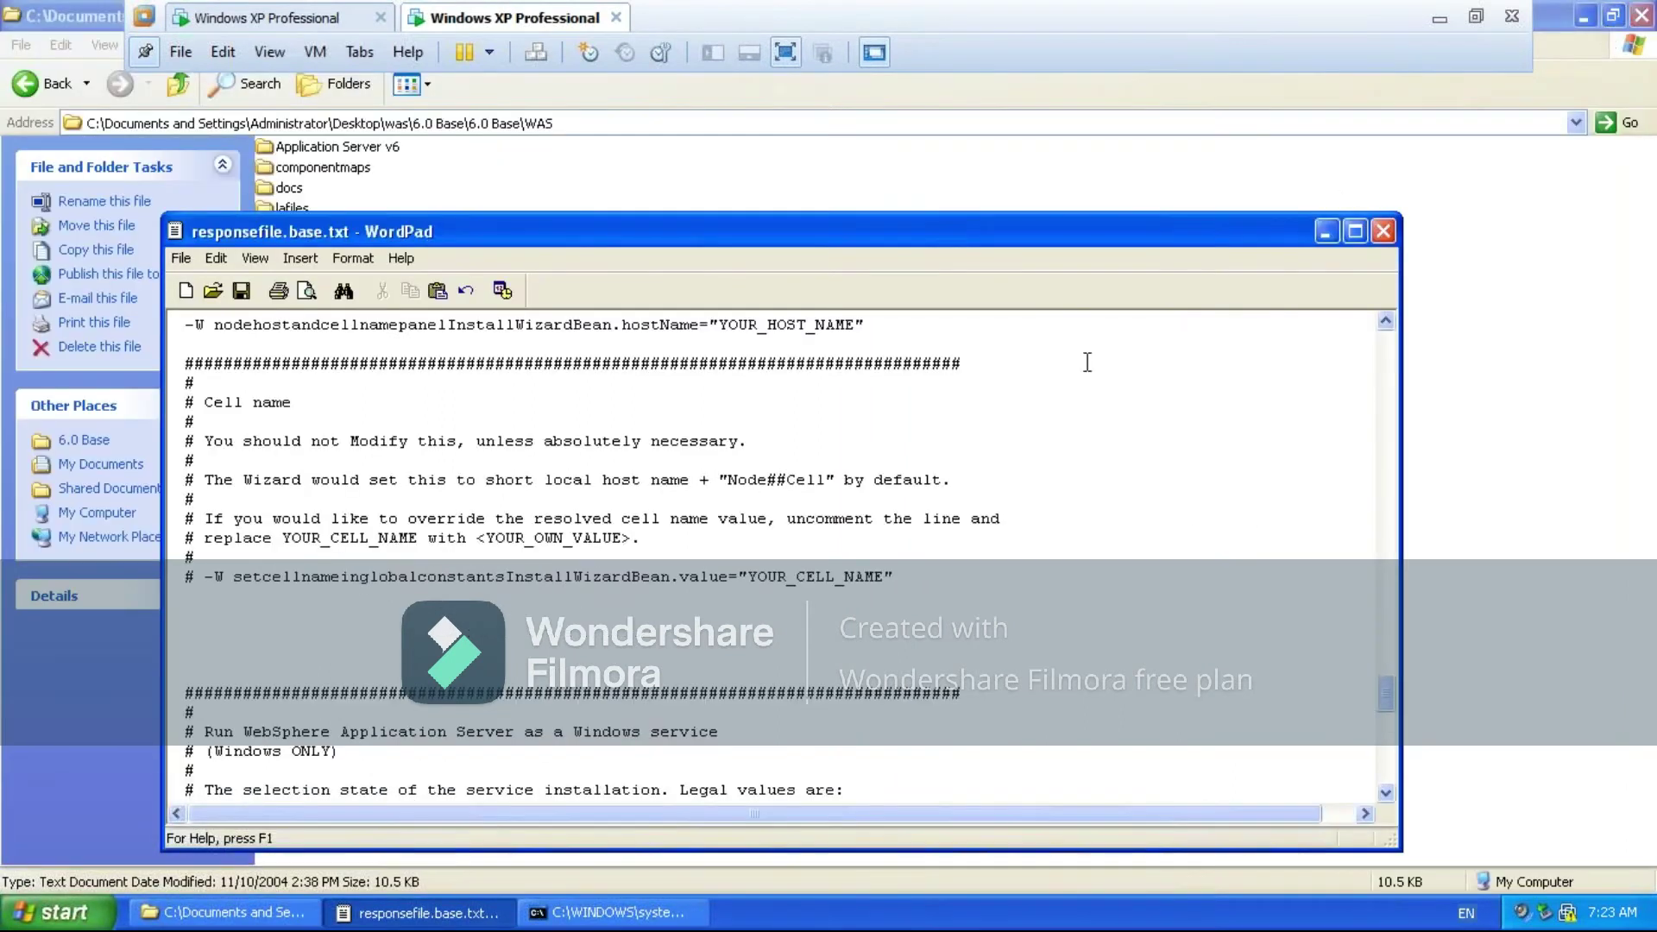
click(1388, 237)
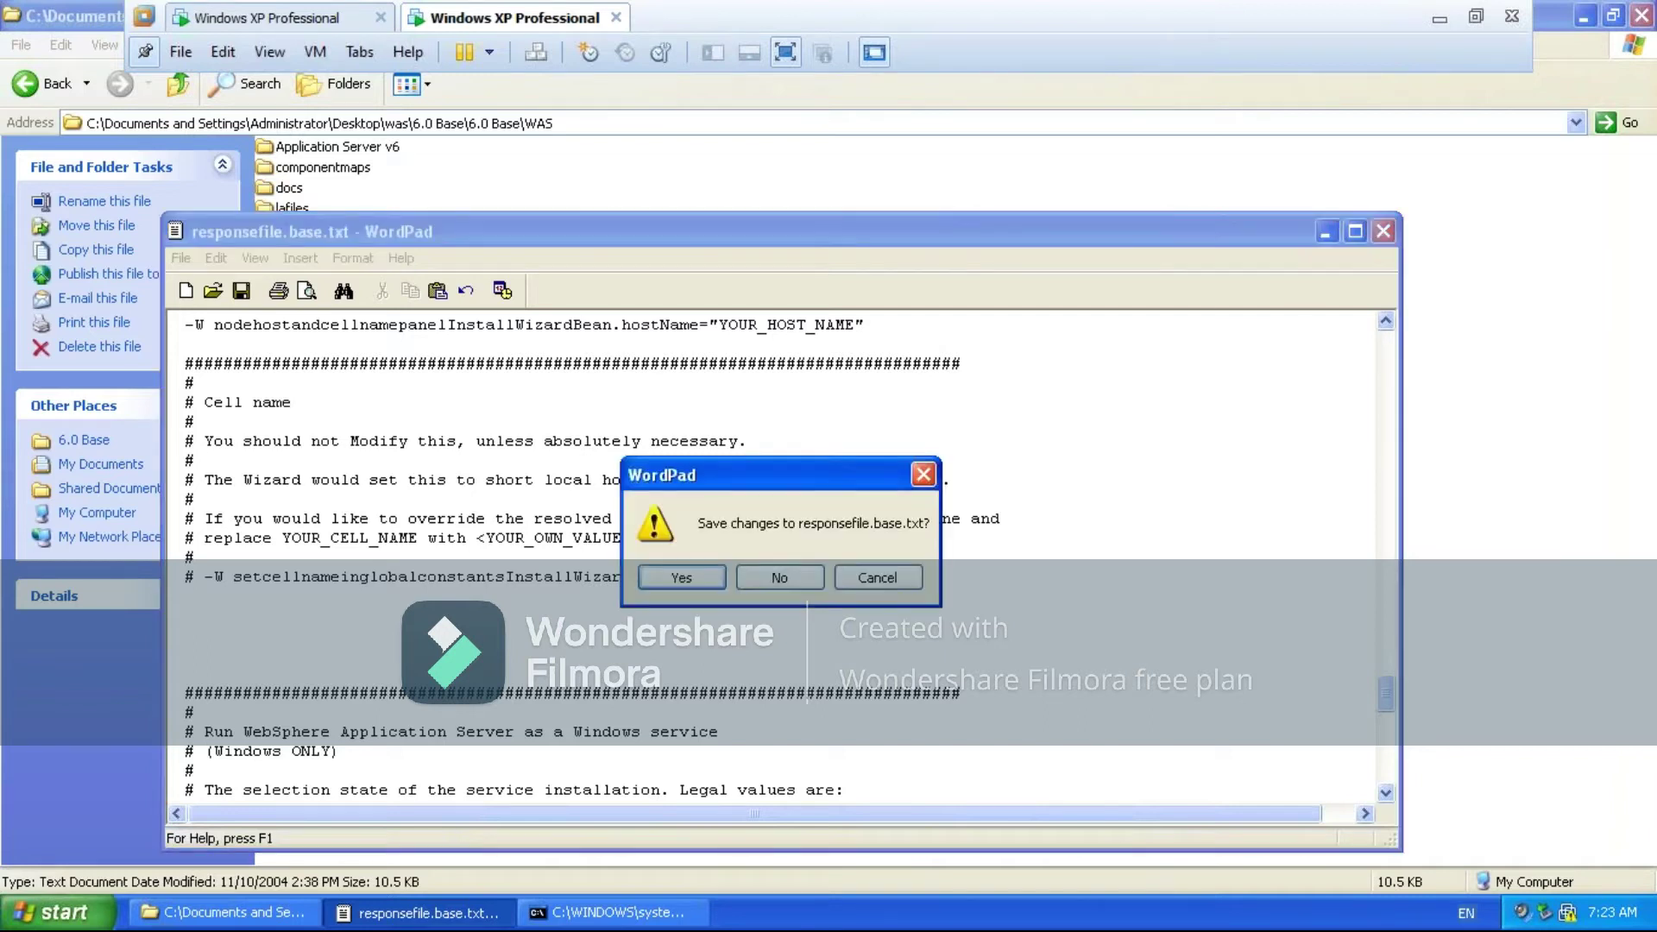
click(781, 578)
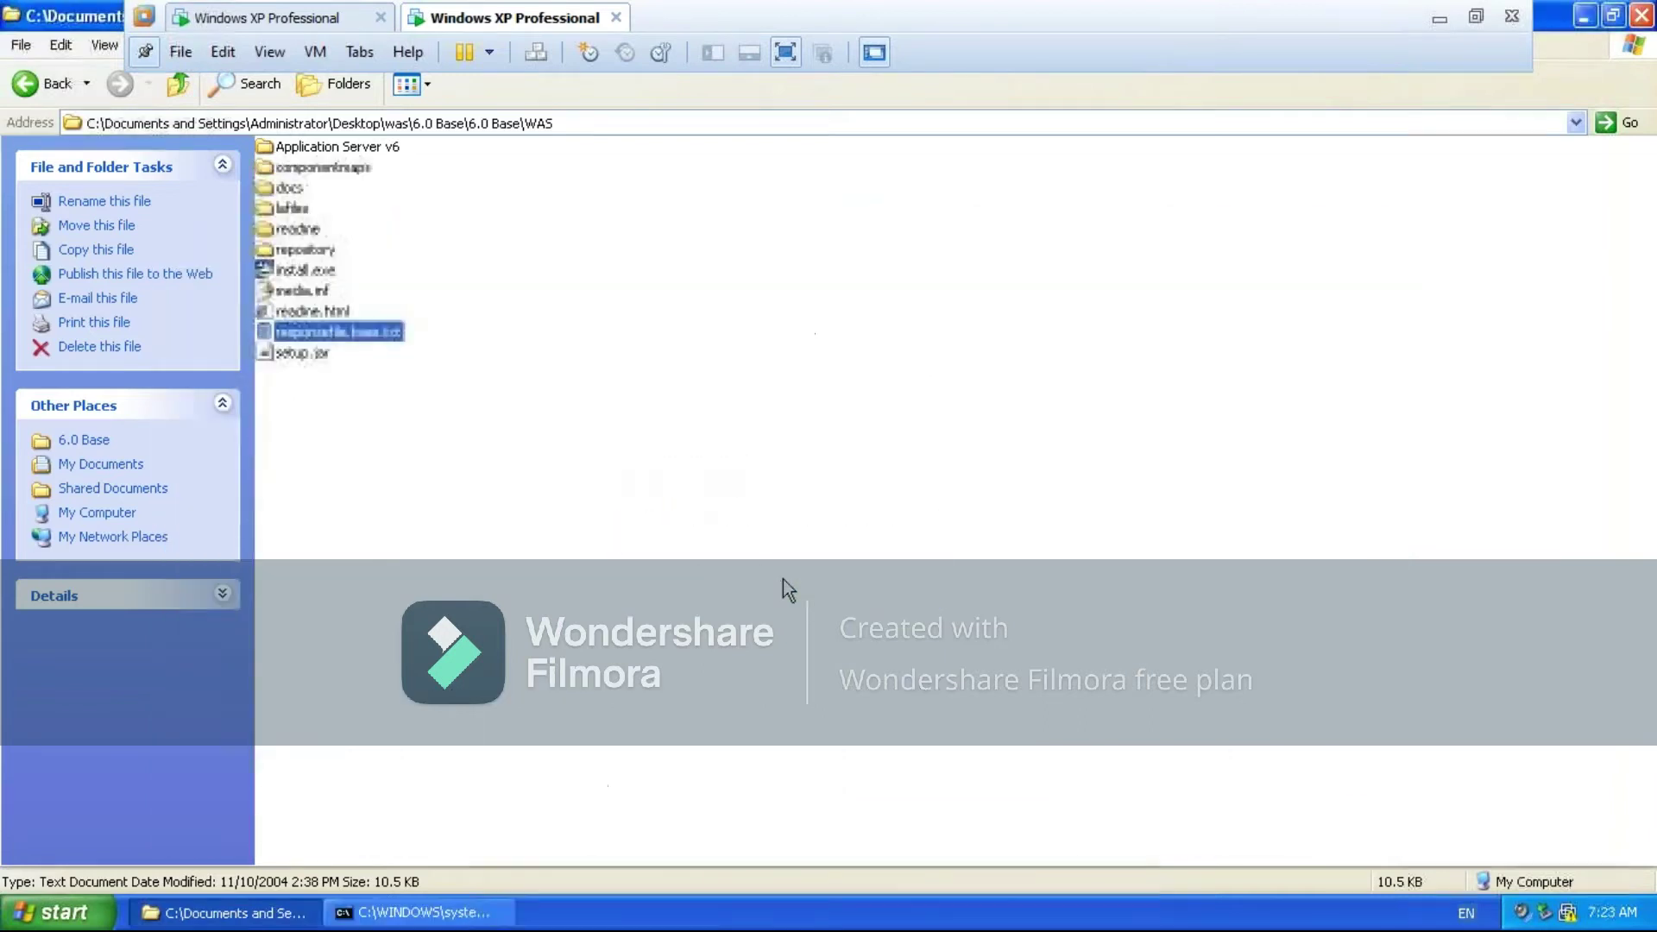
Copy responsefile.base.txt from the WAS folder to the desktop
right_click(363, 339)
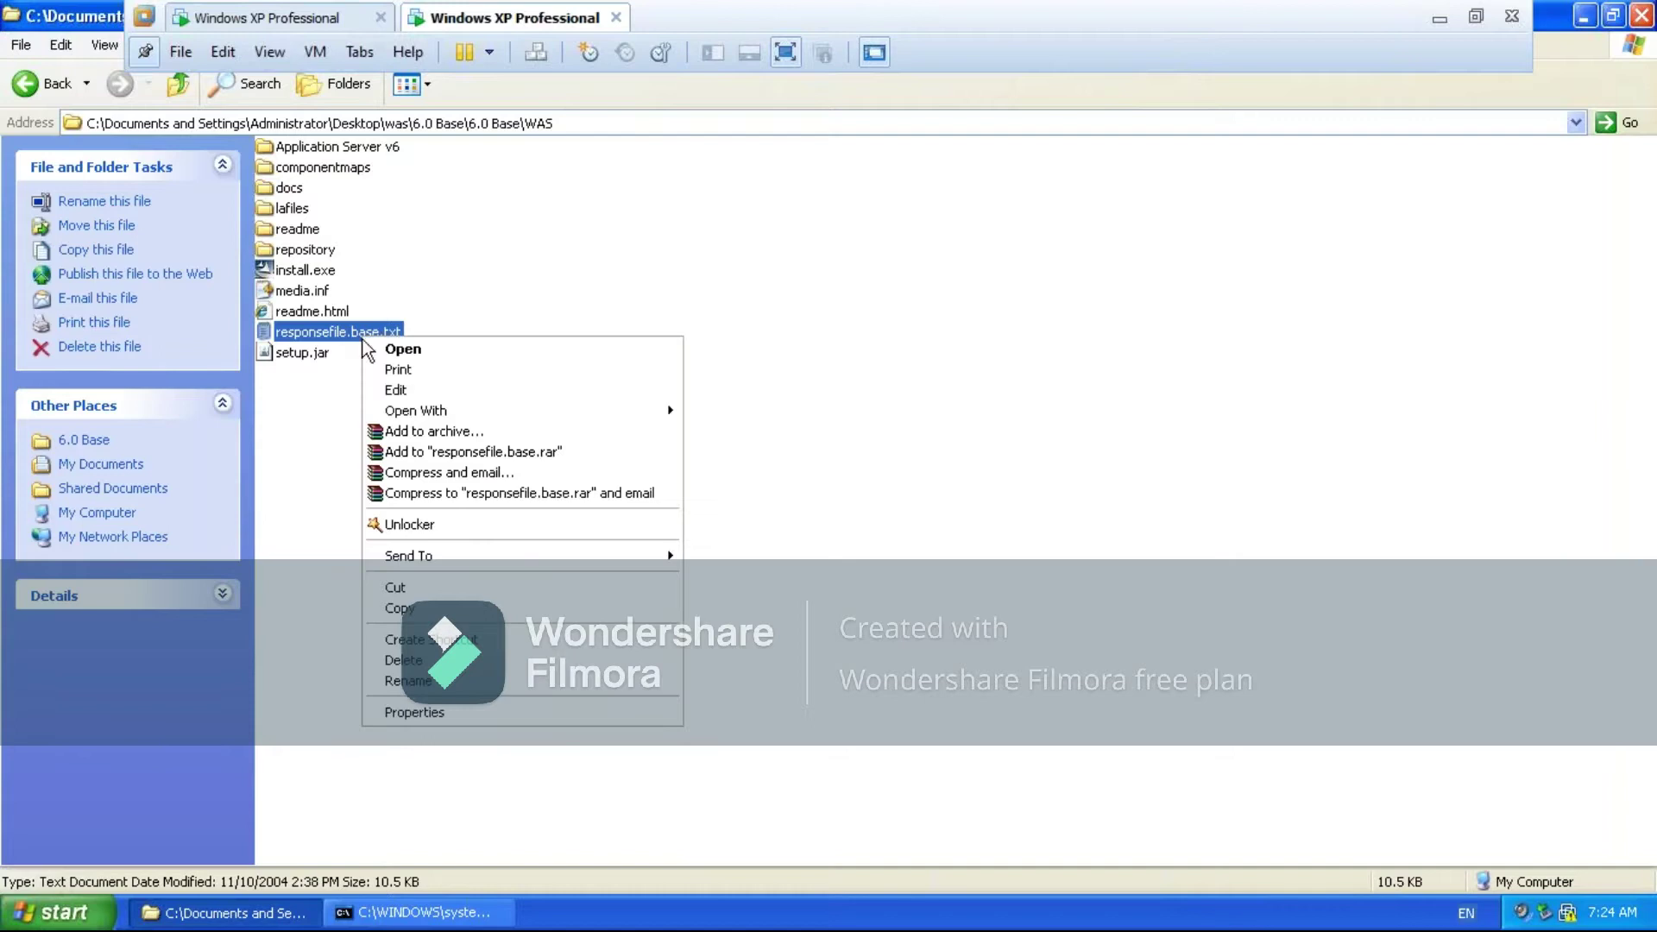
click(392, 608)
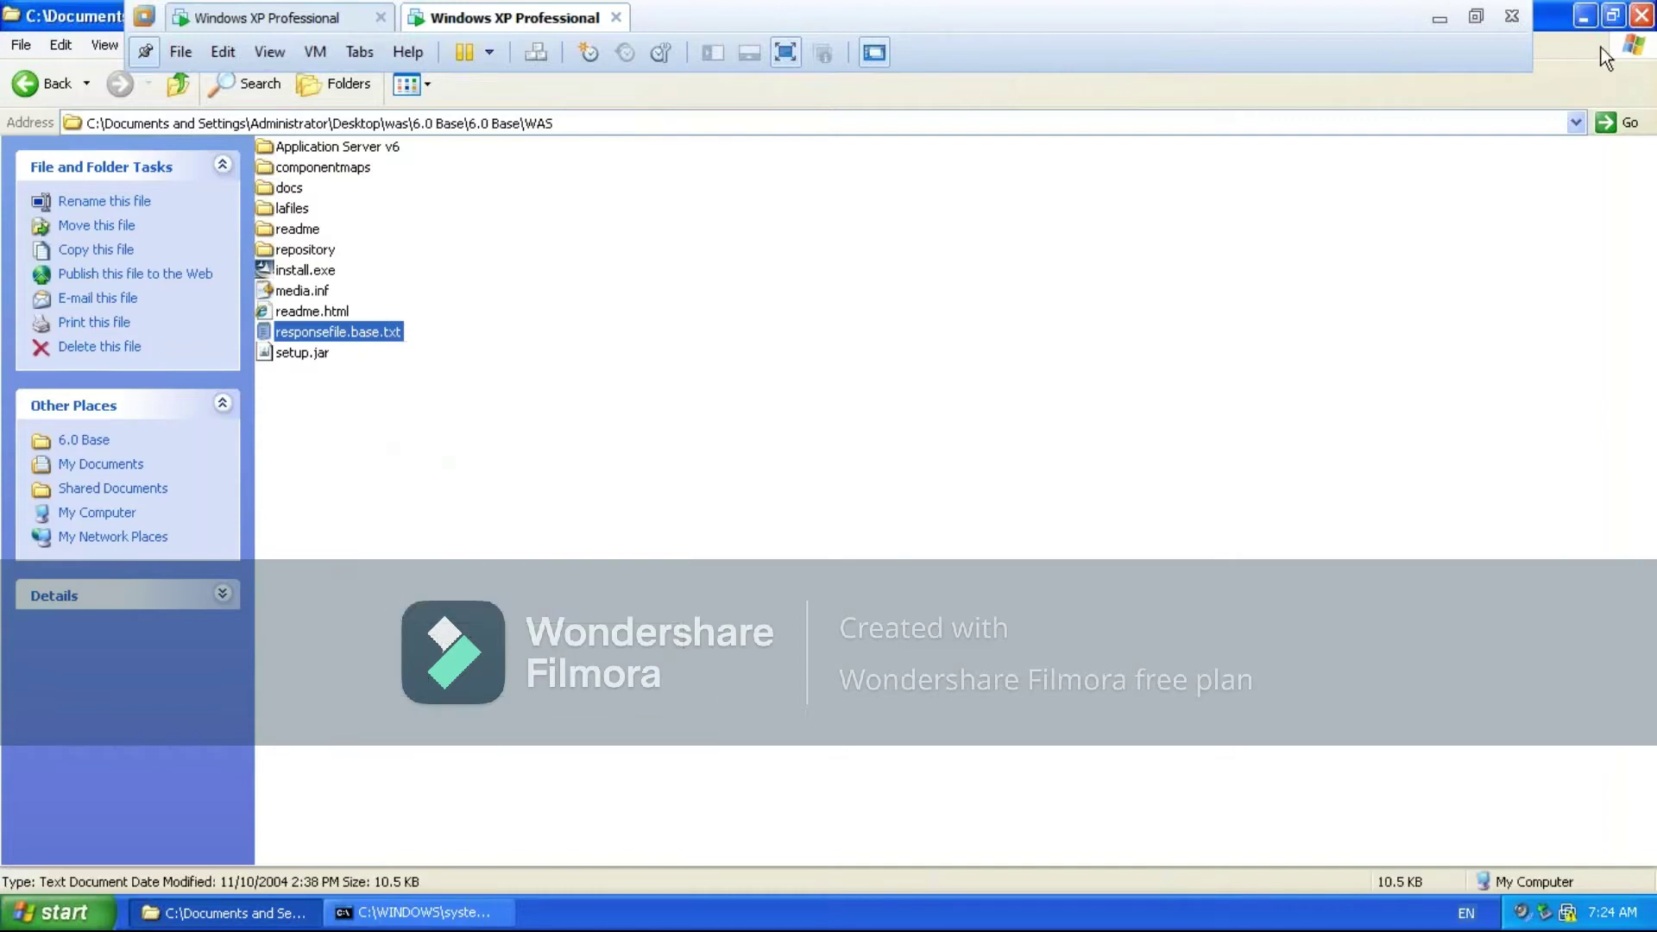
click(1586, 18)
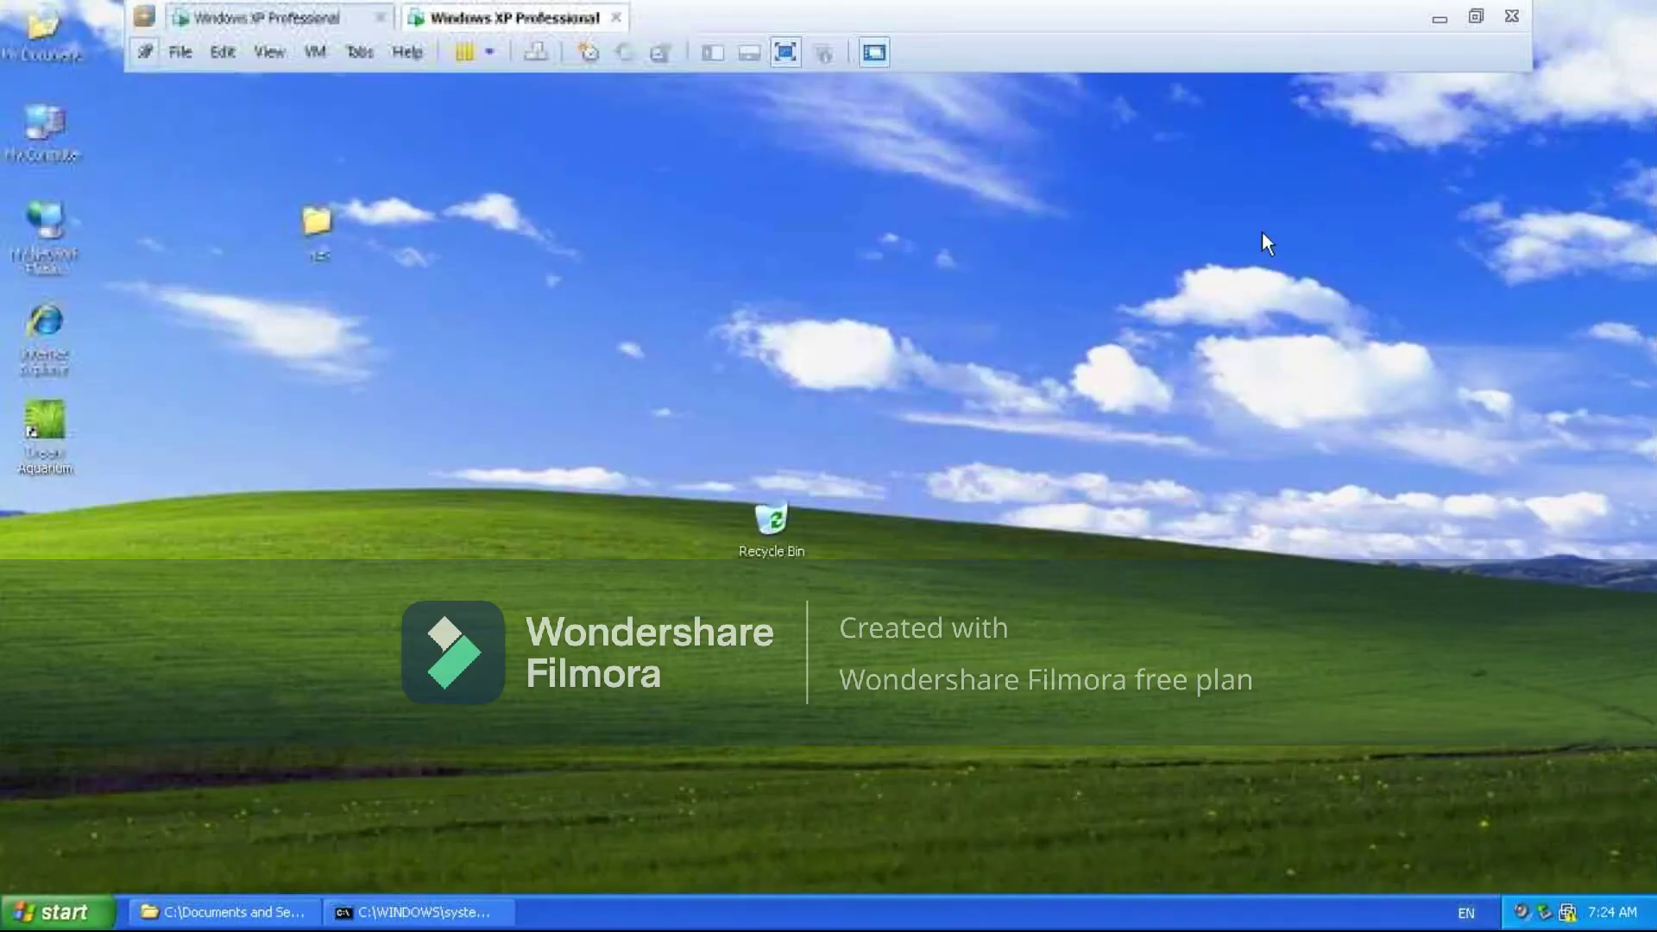
right_click(552, 315)
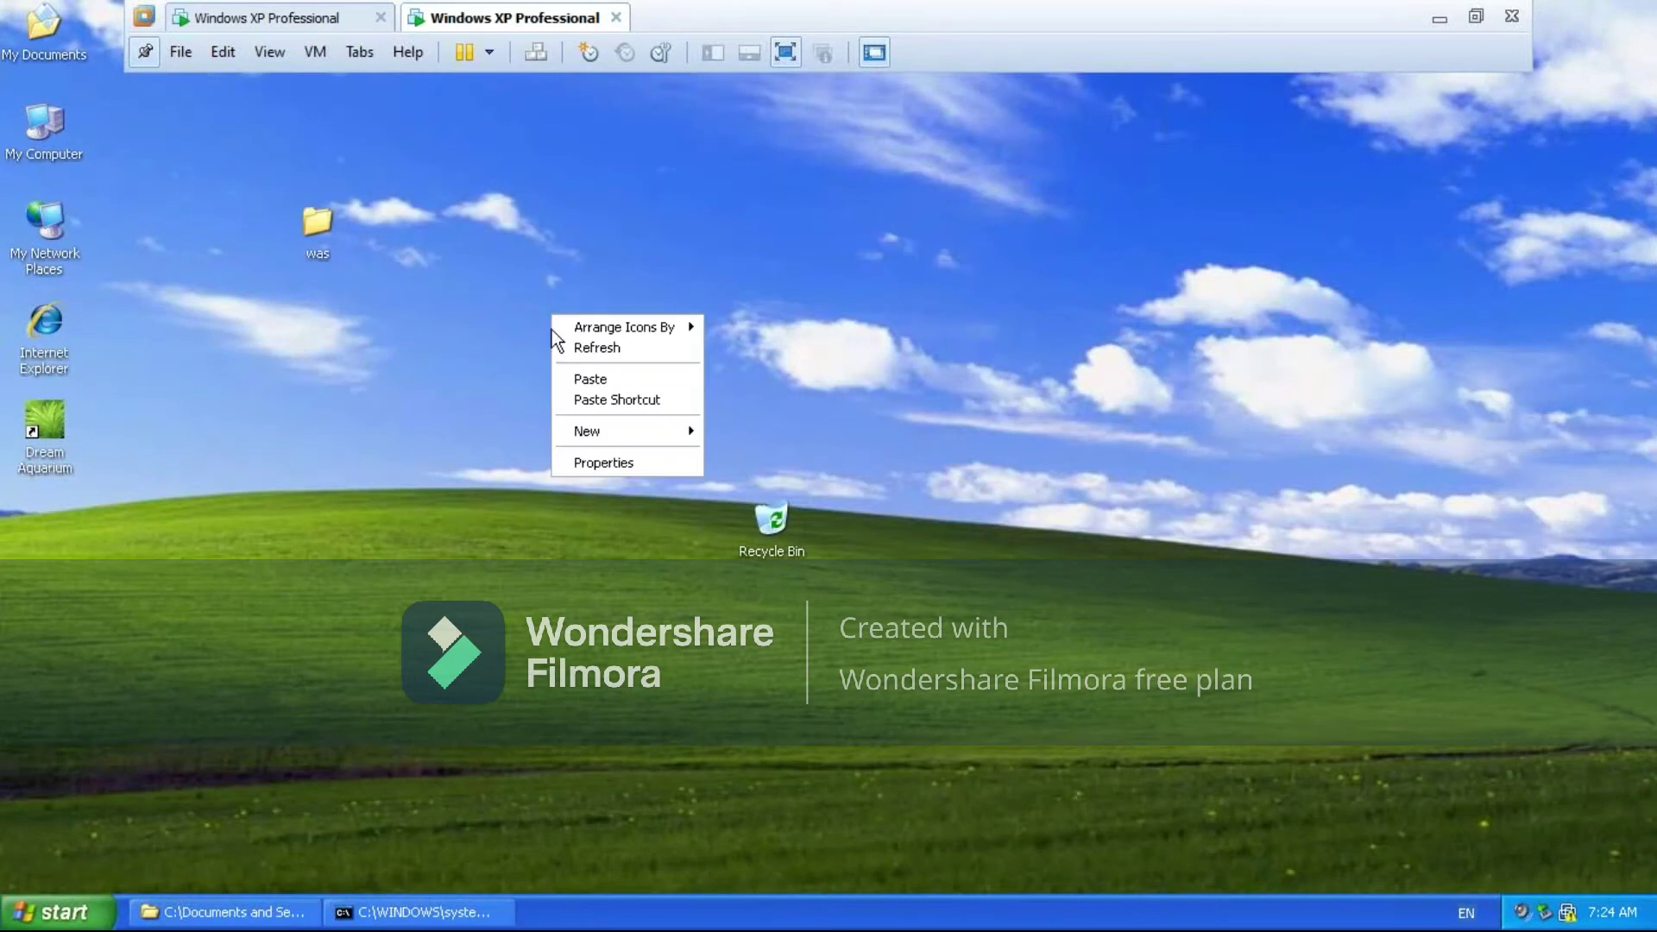
click(573, 378)
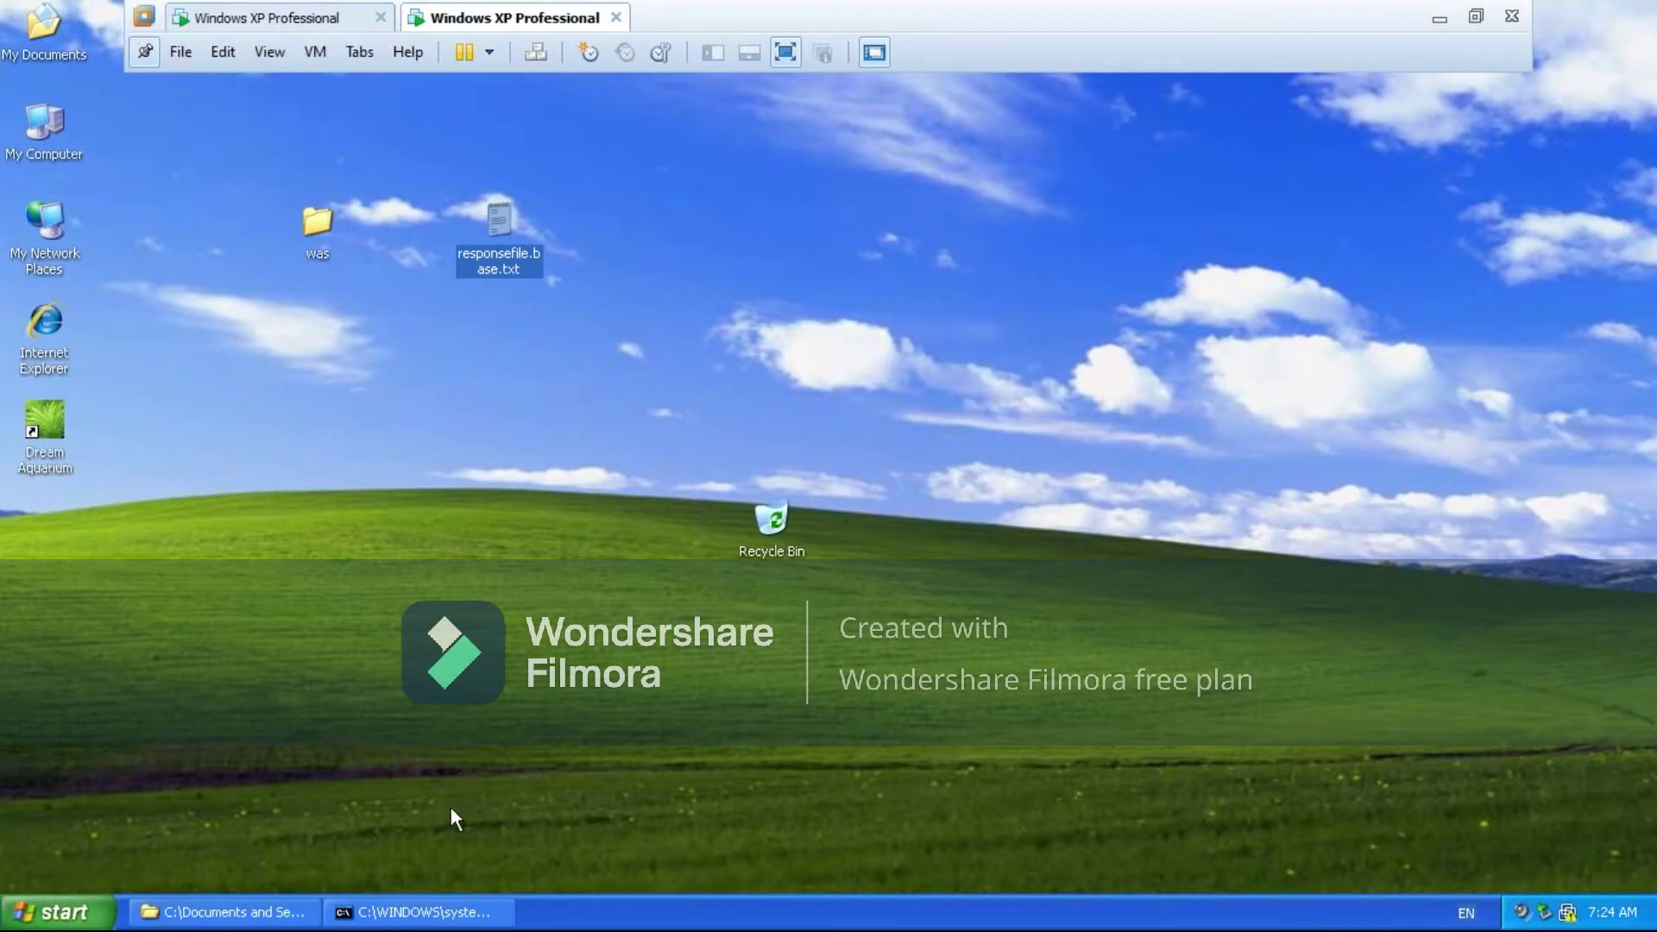
Enter install.exe -options "path of desktop where ur modified rp" - silent at the Command Prompt without running it, and minimize the window
click(431, 899)
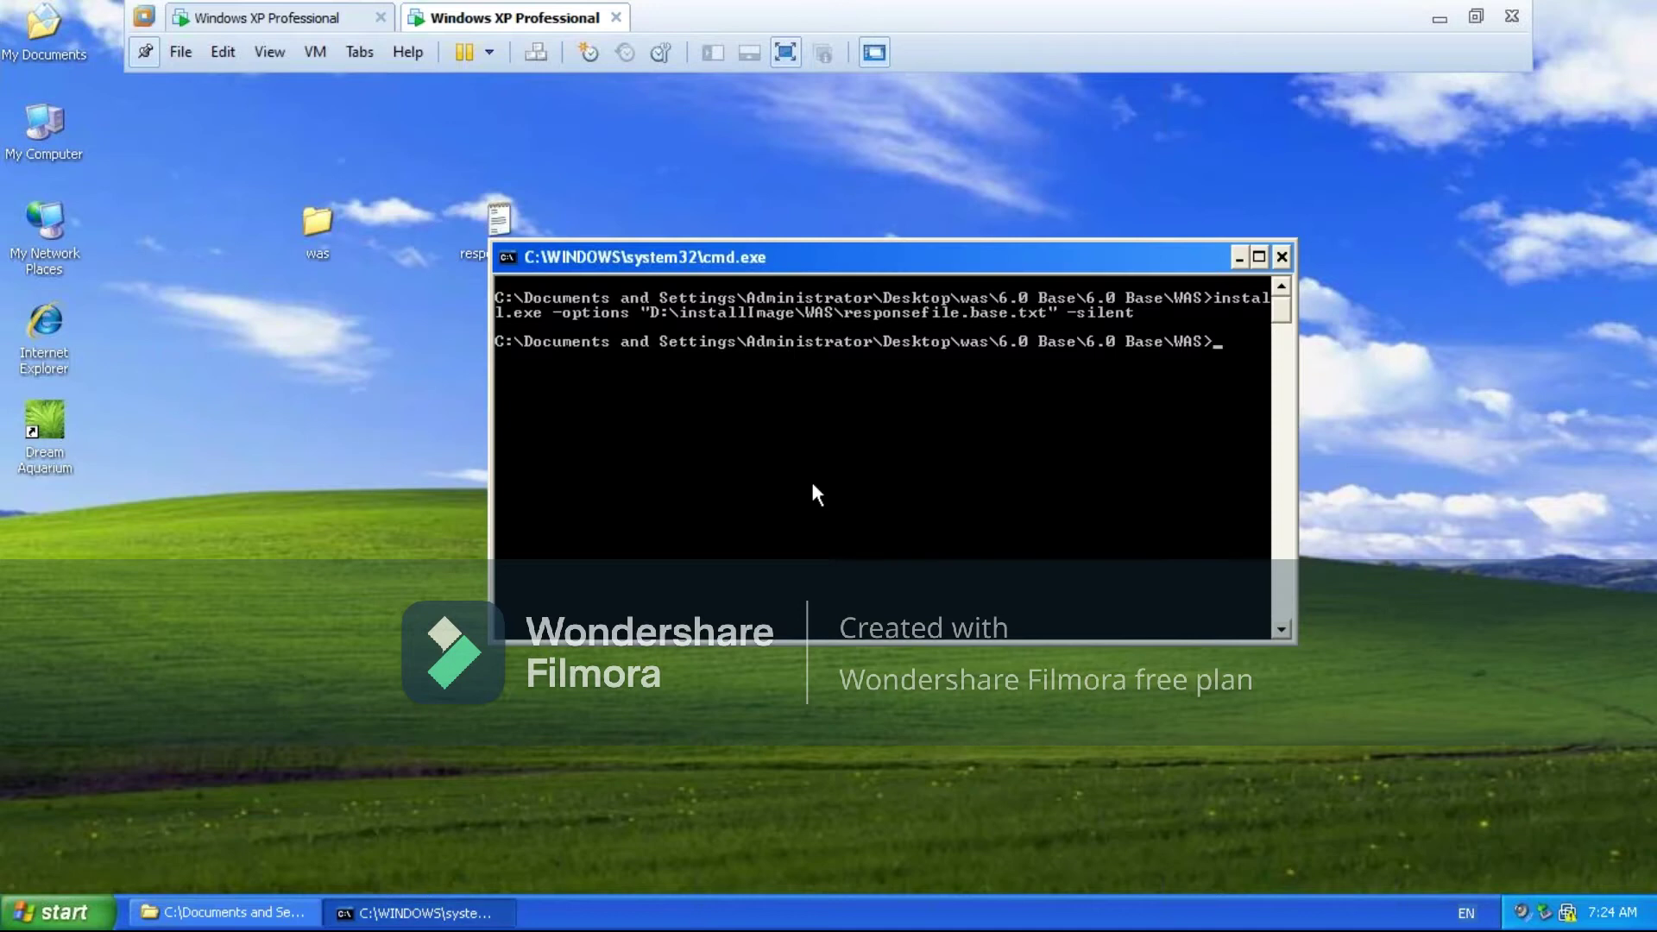
click(1258, 257)
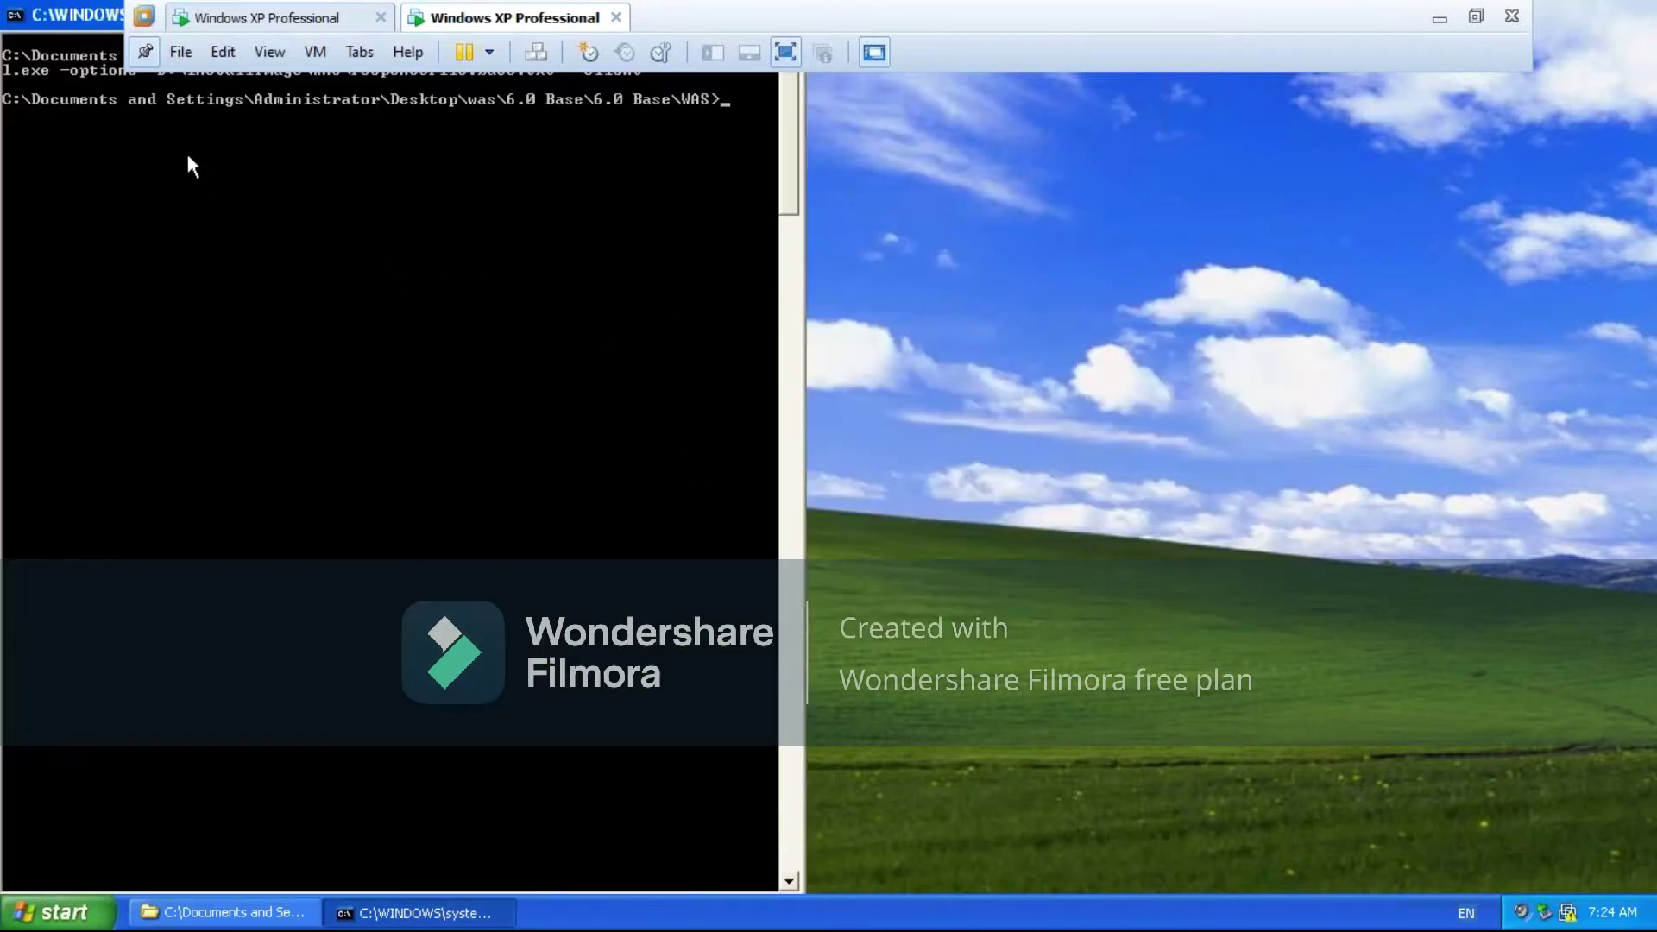
double_click(76, 16)
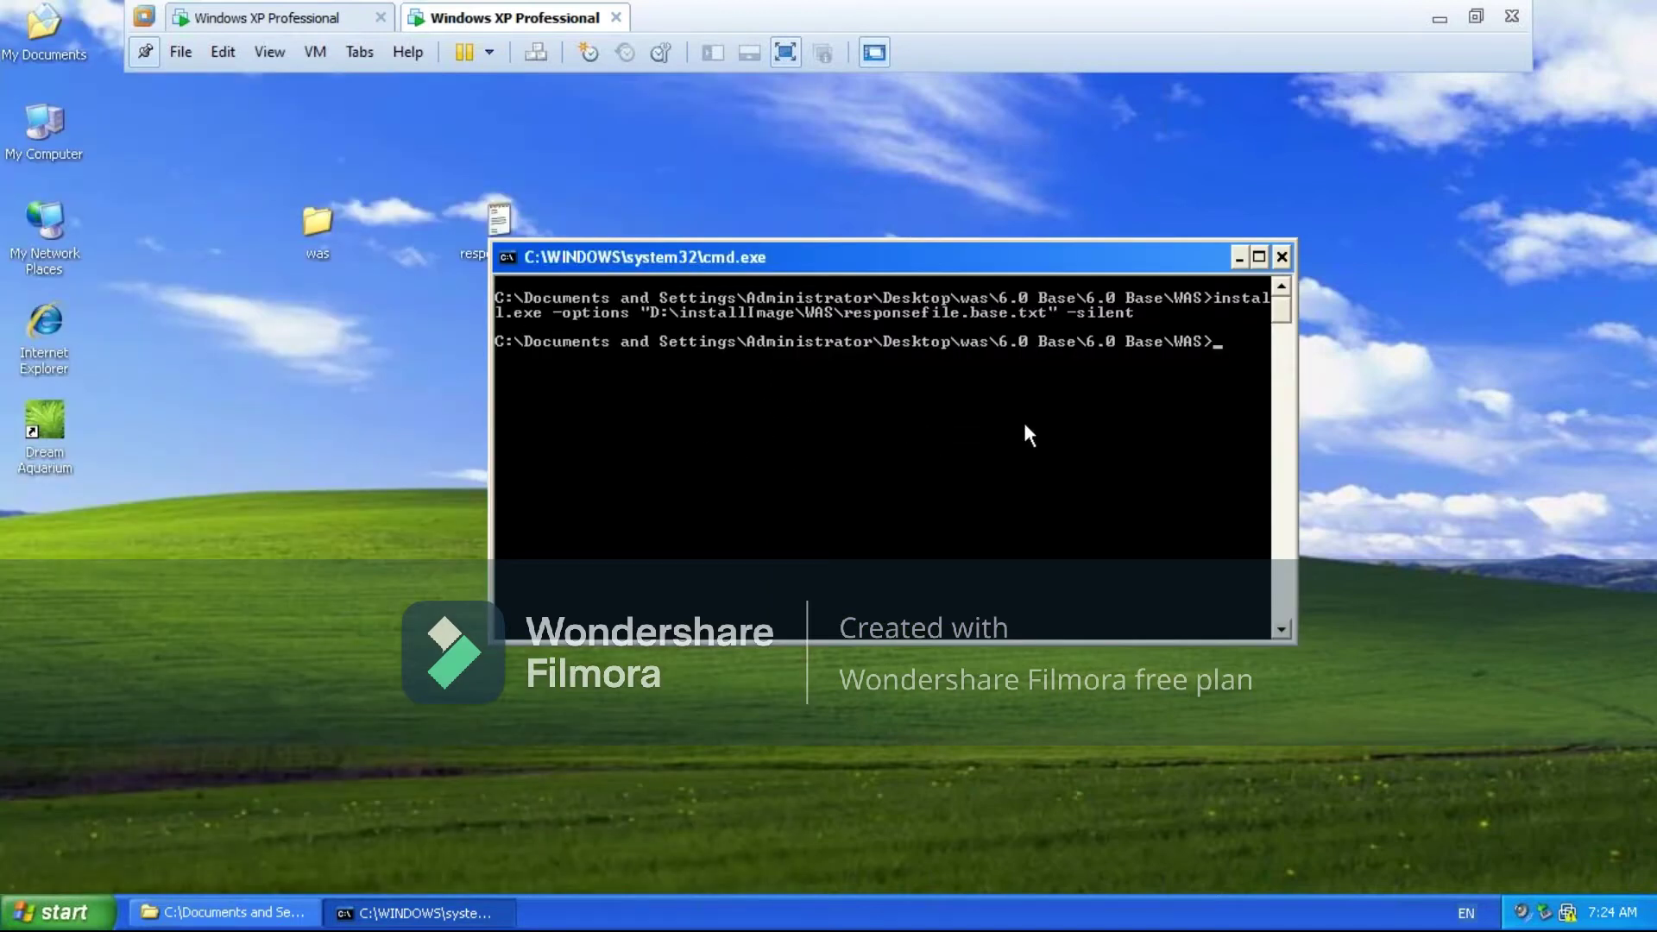
text(insta)
key(Tab)
text(-)
text(ot)
text(ptio)
text(ns)
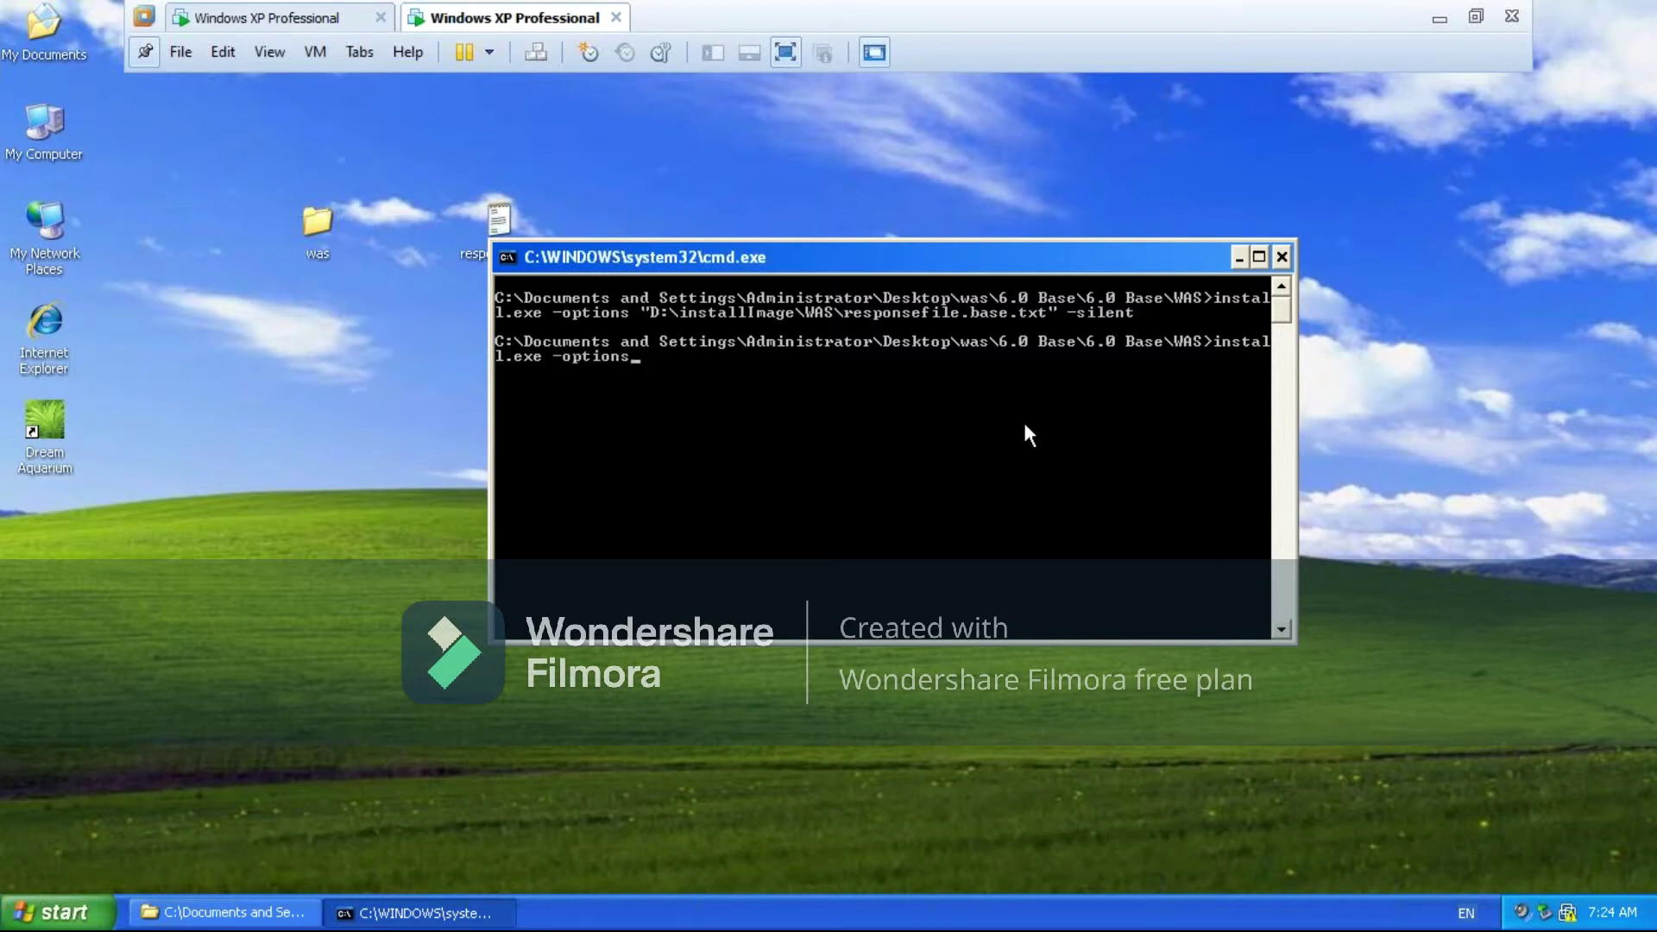
text( "path od)
key(BackSpace)
text(f desktop wh)
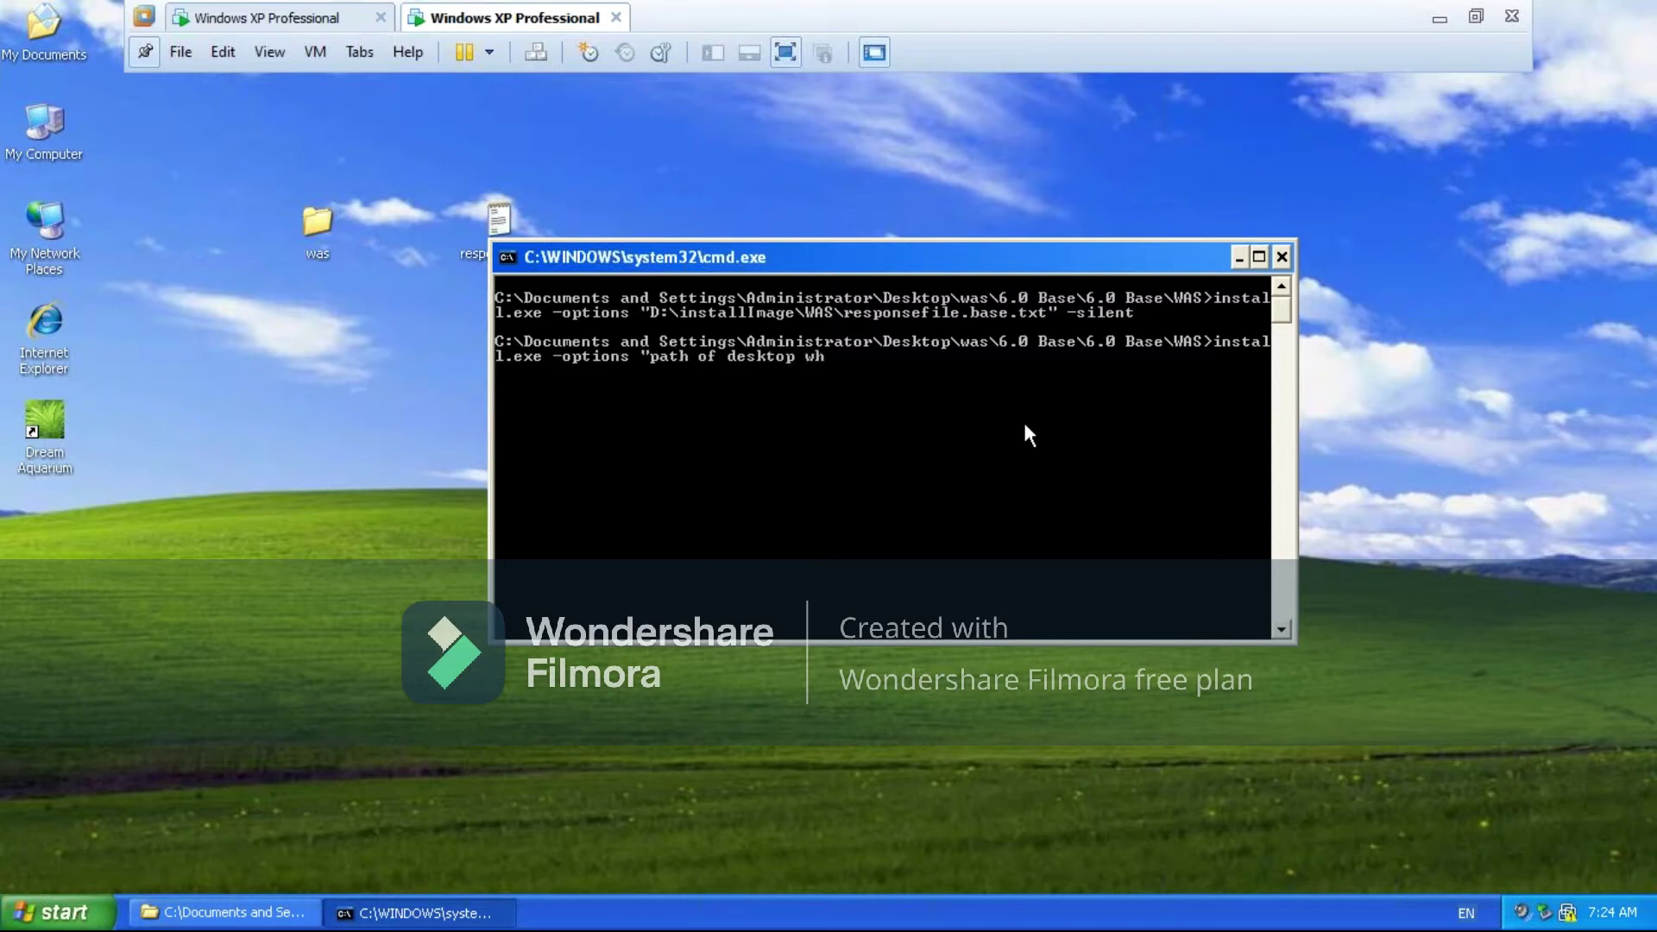
text(ere ur modified rp)
key(BackSpace)
text(p" - silent)
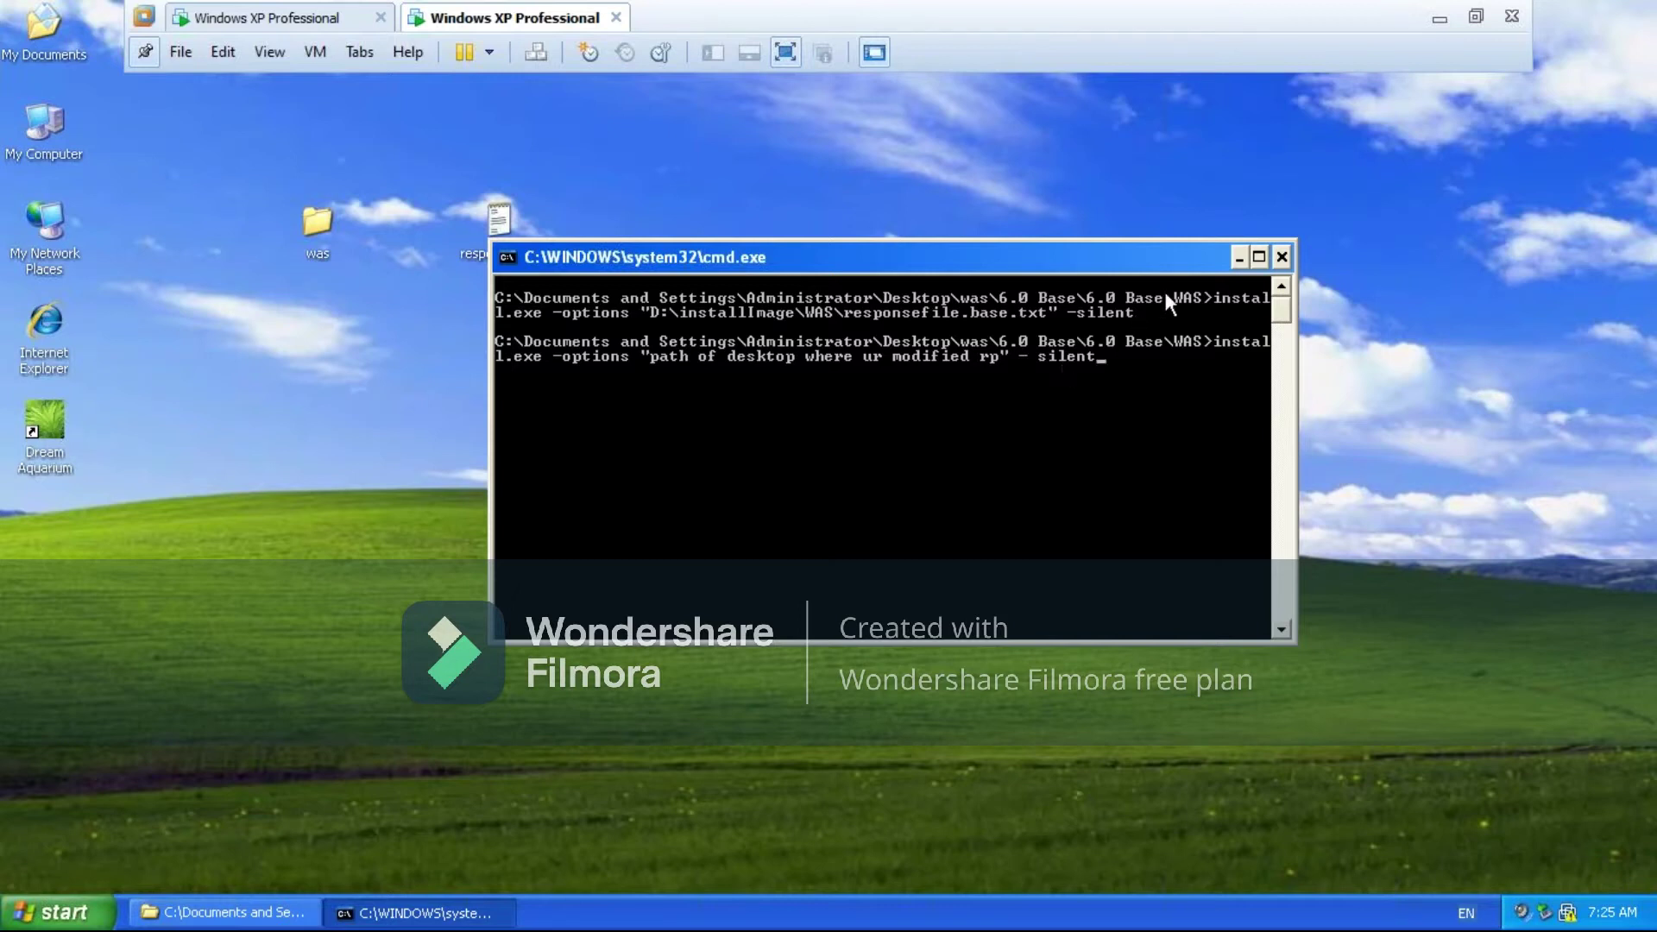
click(1239, 258)
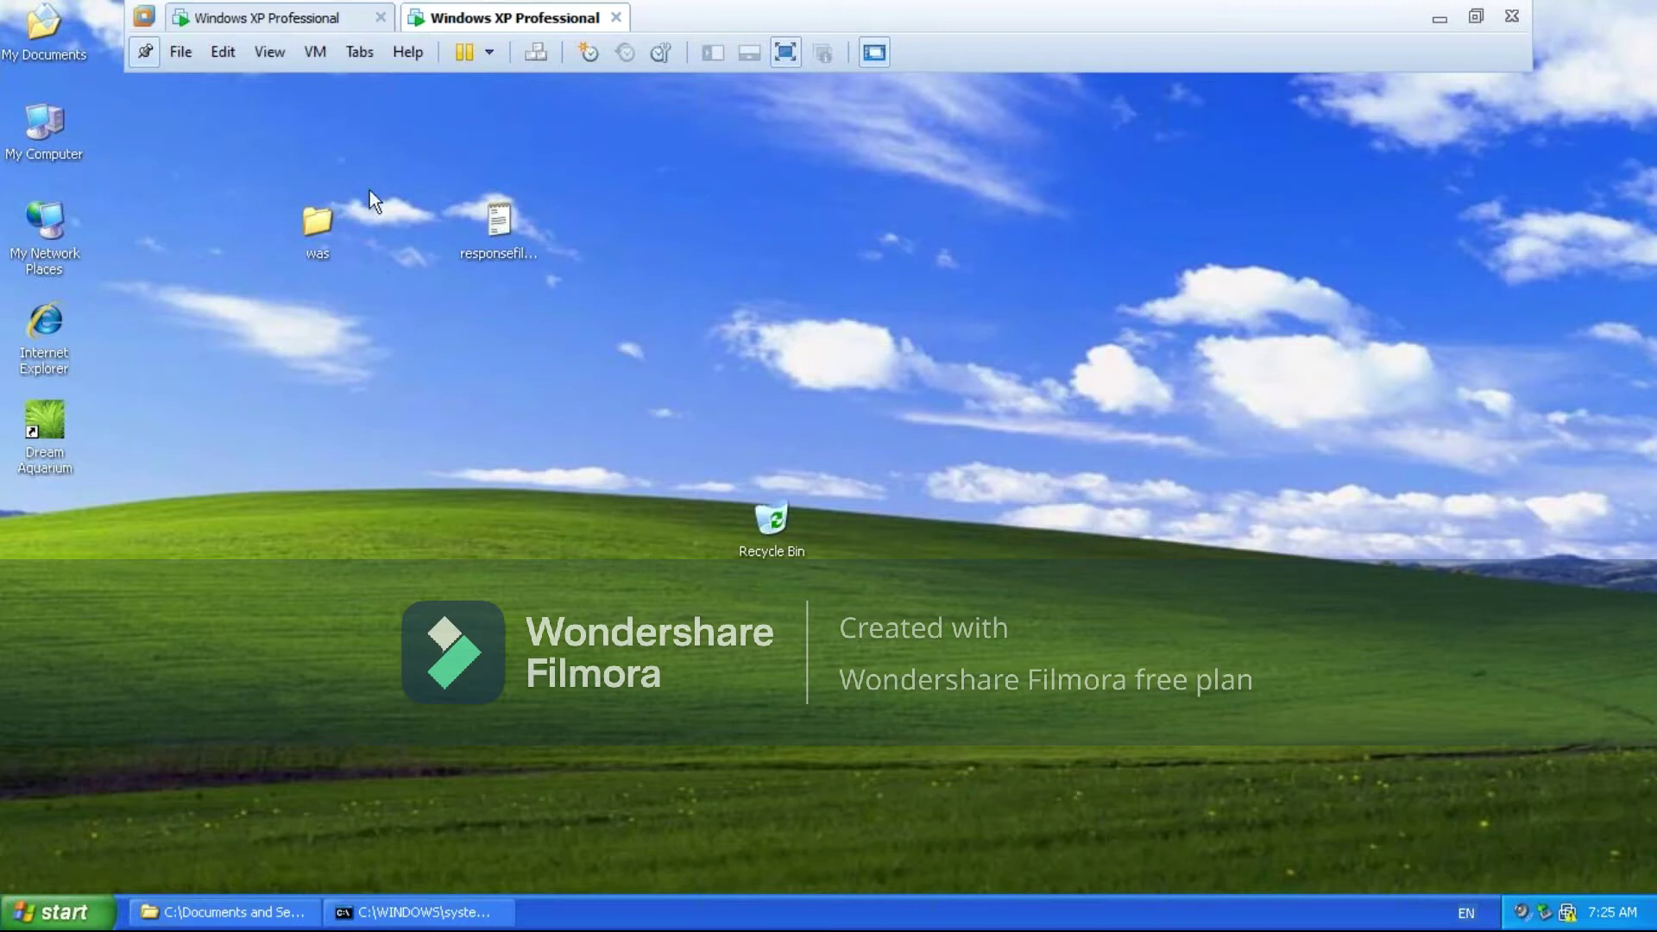
Open the WAS folder under was\6.0 Base\6.0 Base and launch install.exe
double_click(314, 226)
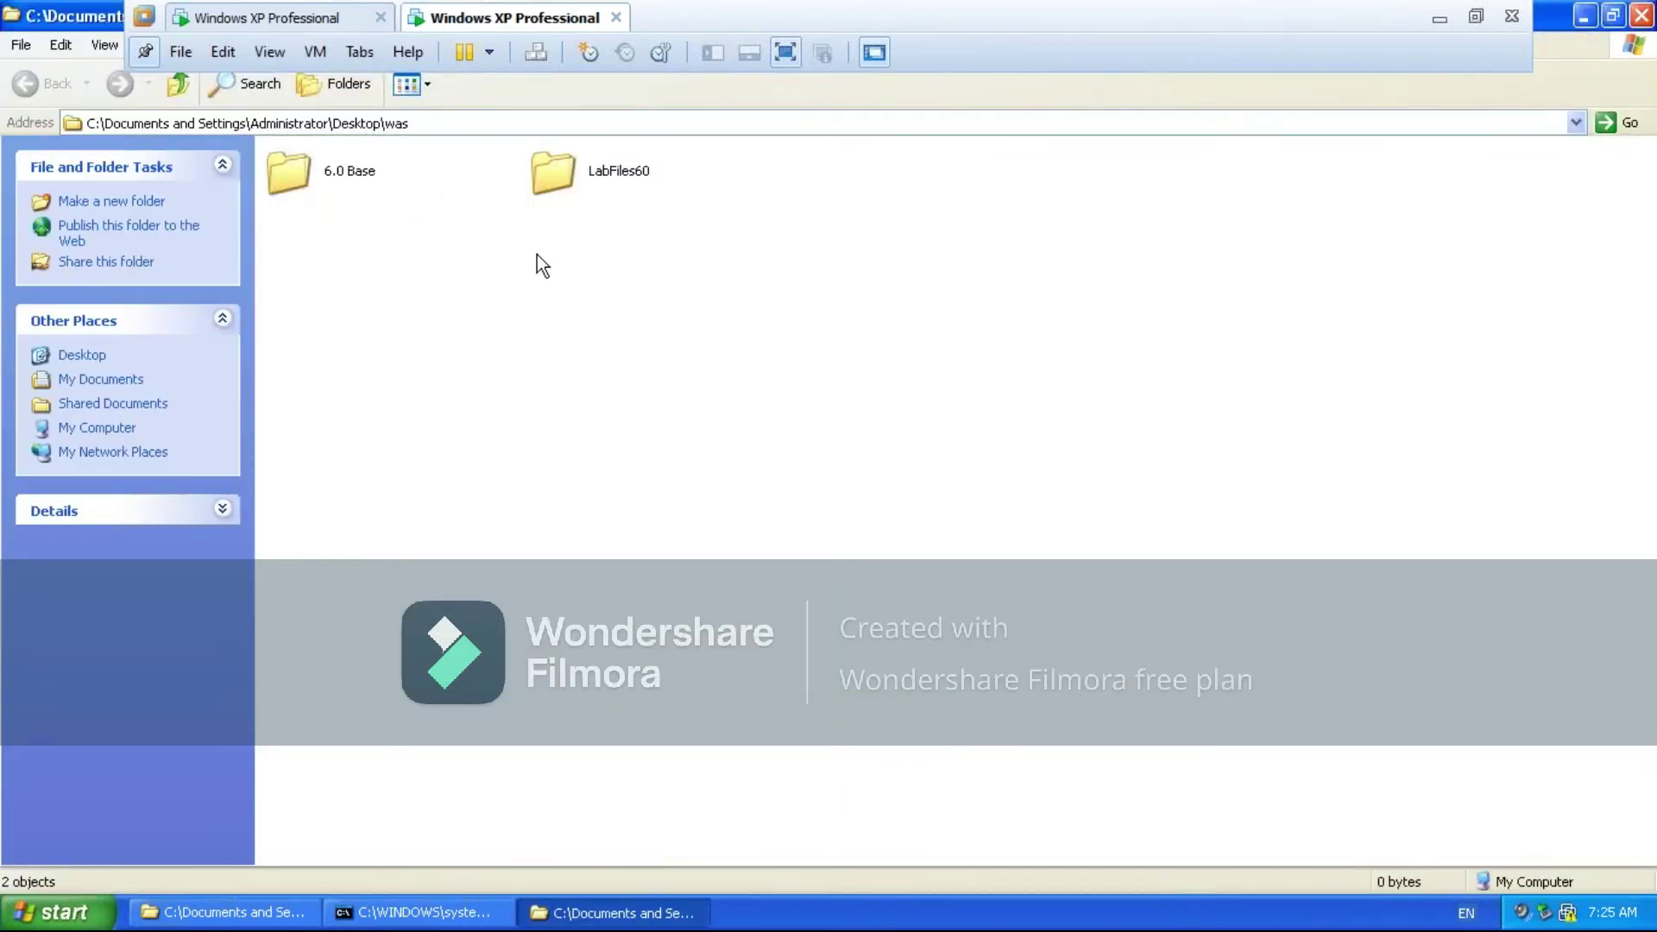
double_click(294, 174)
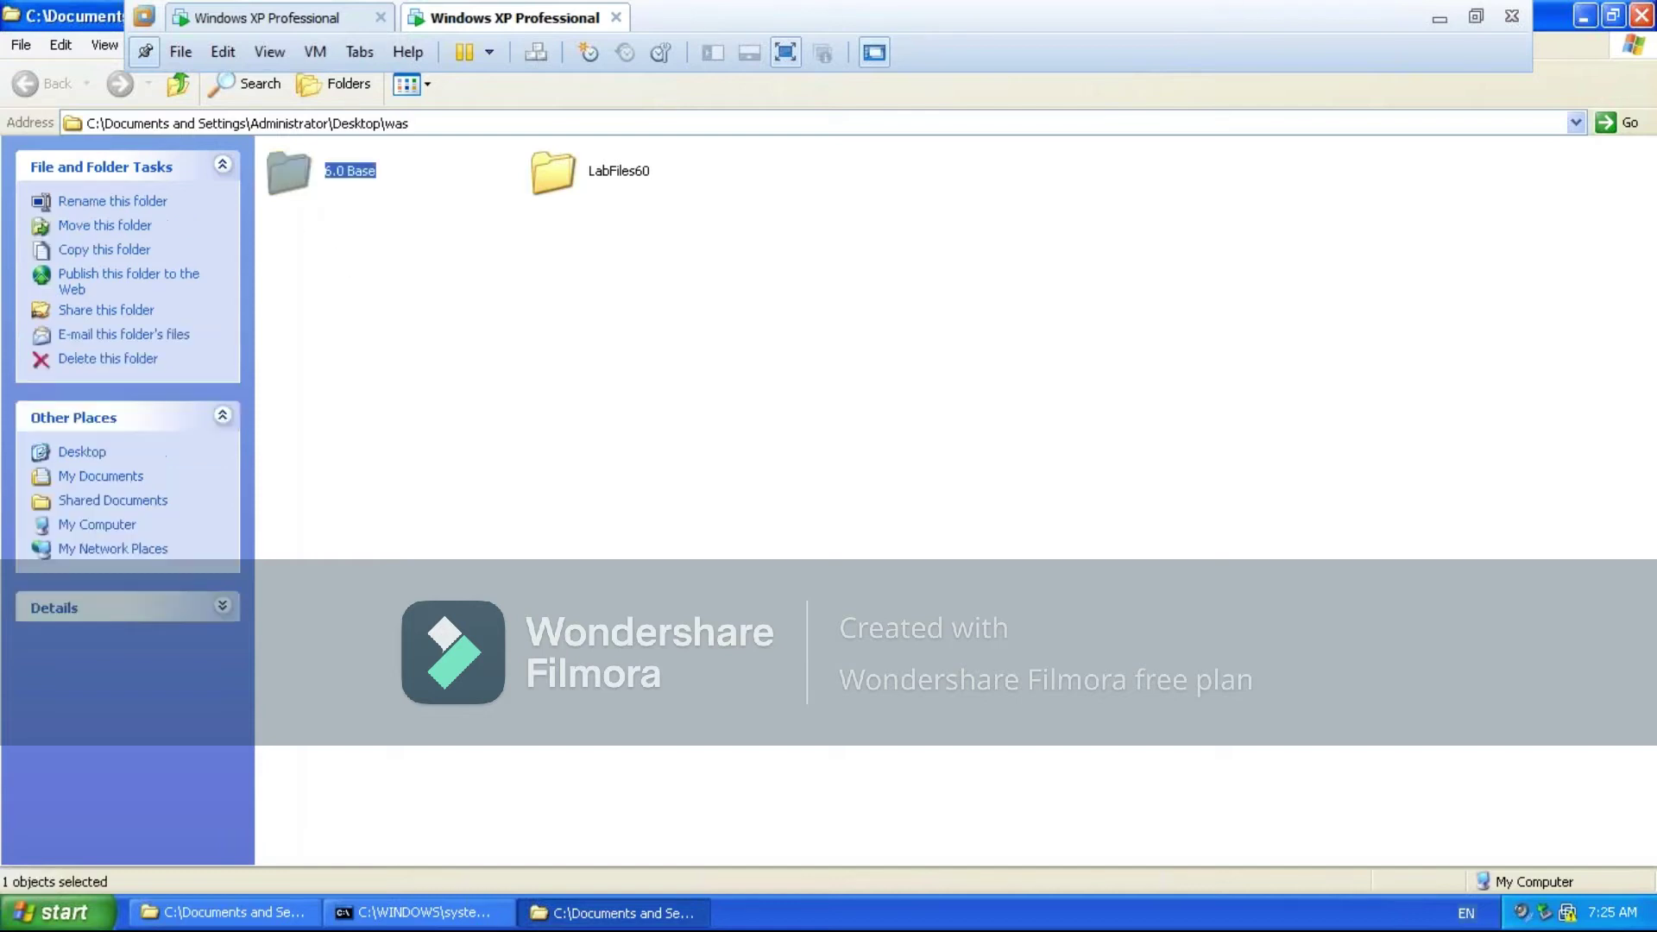
double_click(285, 171)
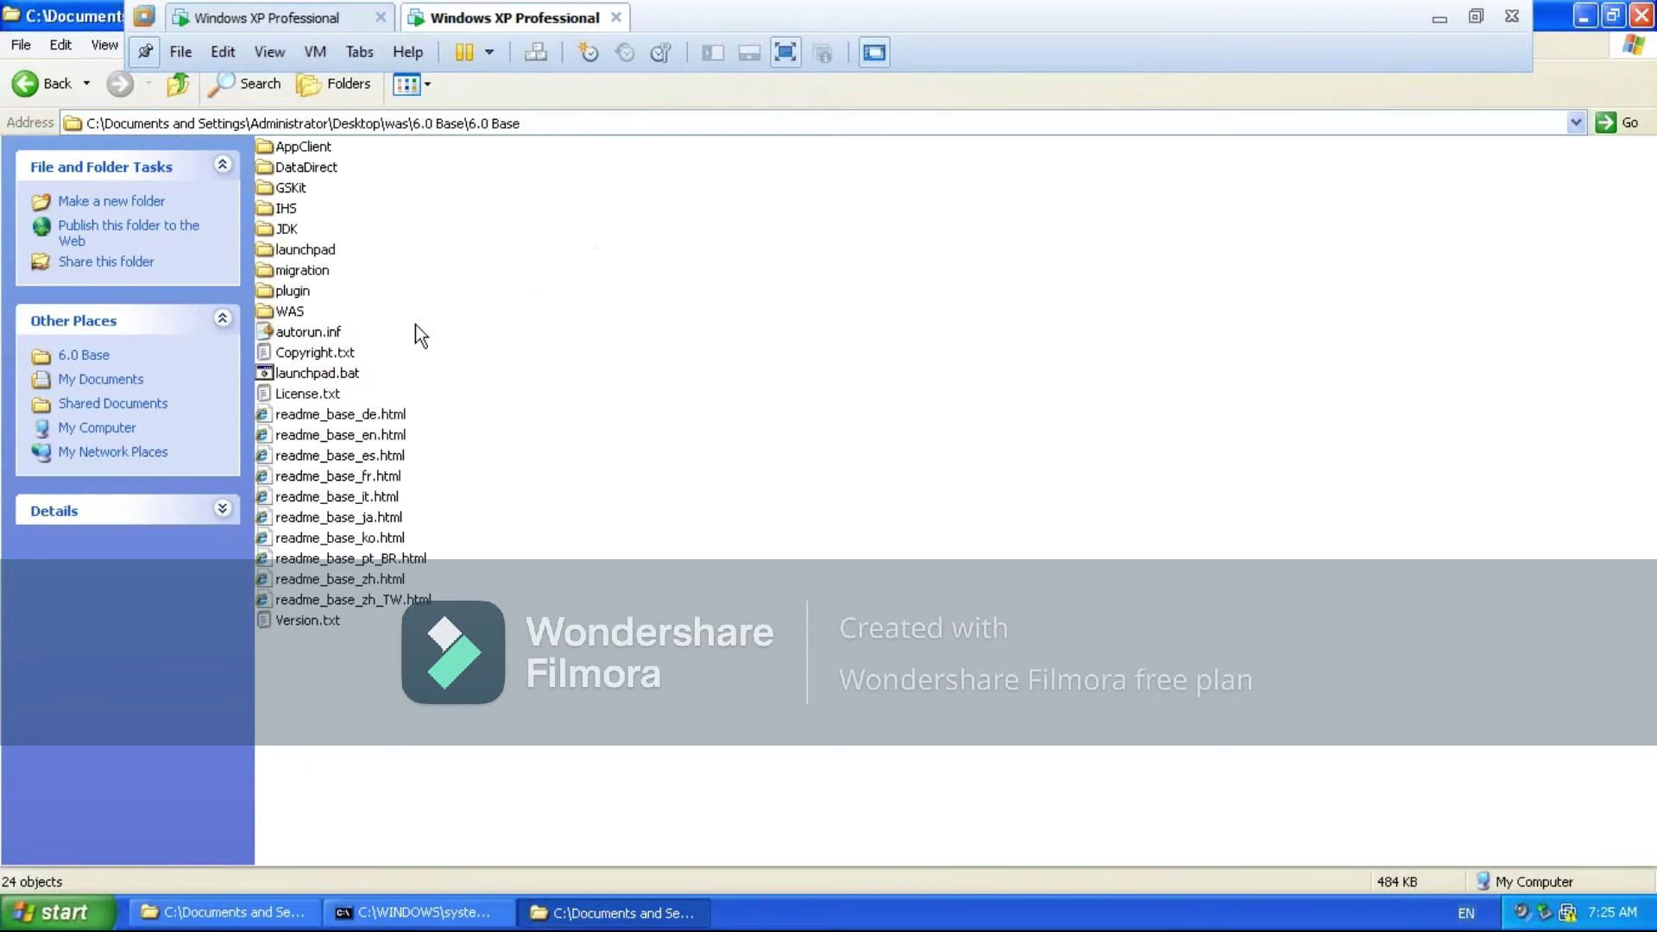
double_click(279, 316)
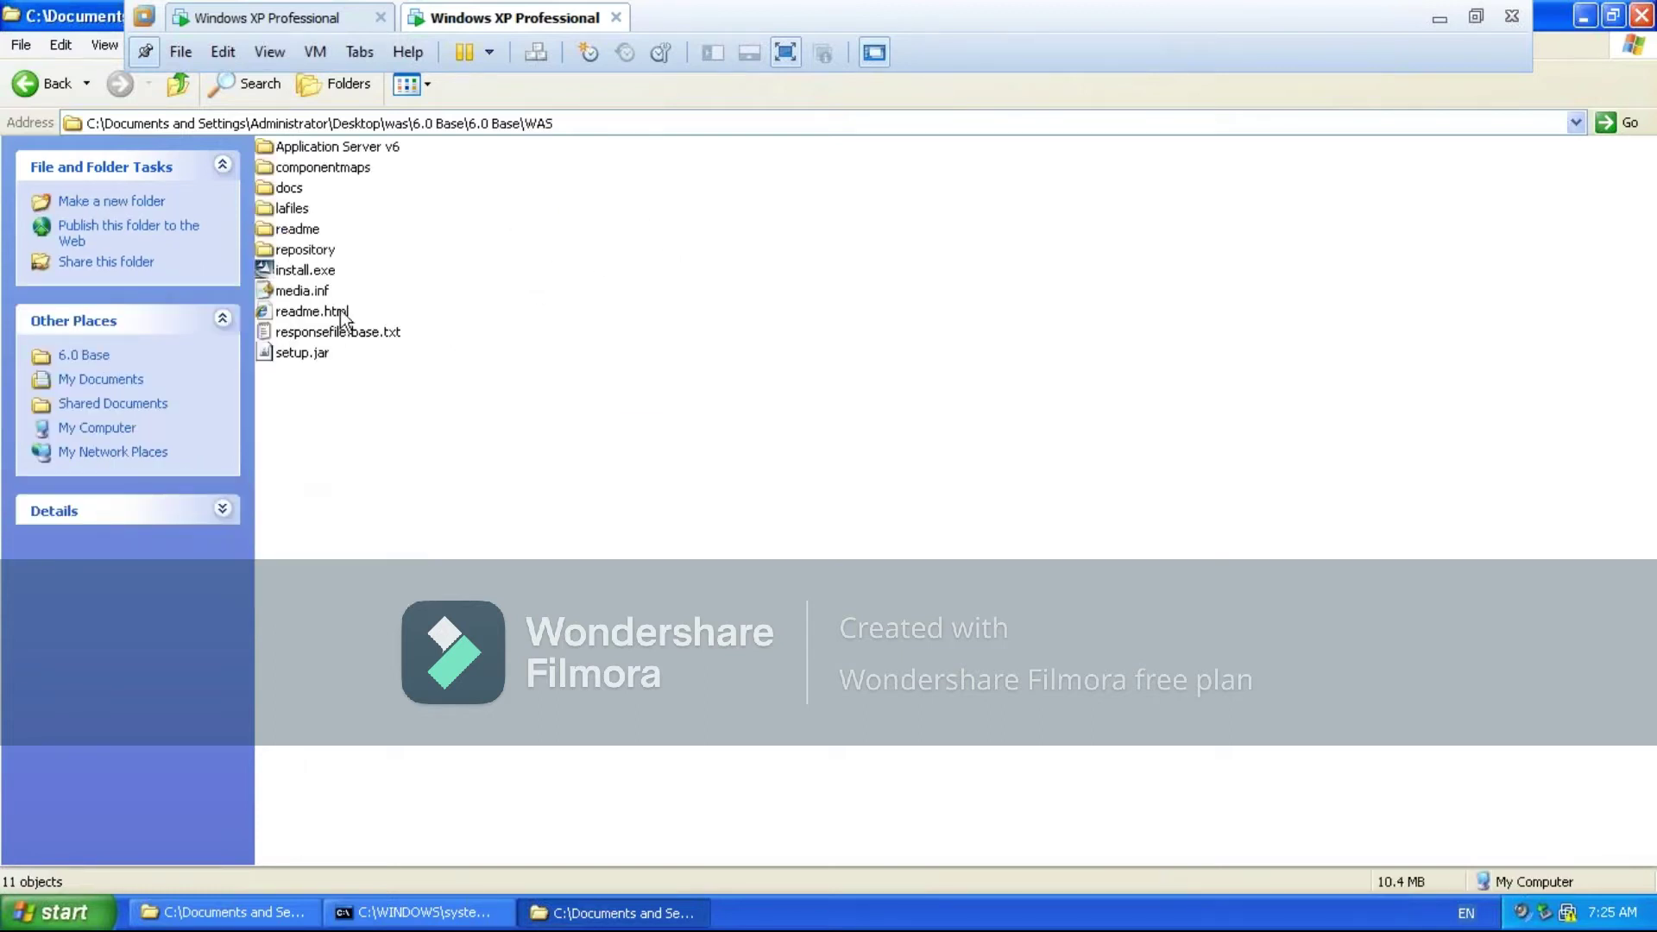
click(297, 337)
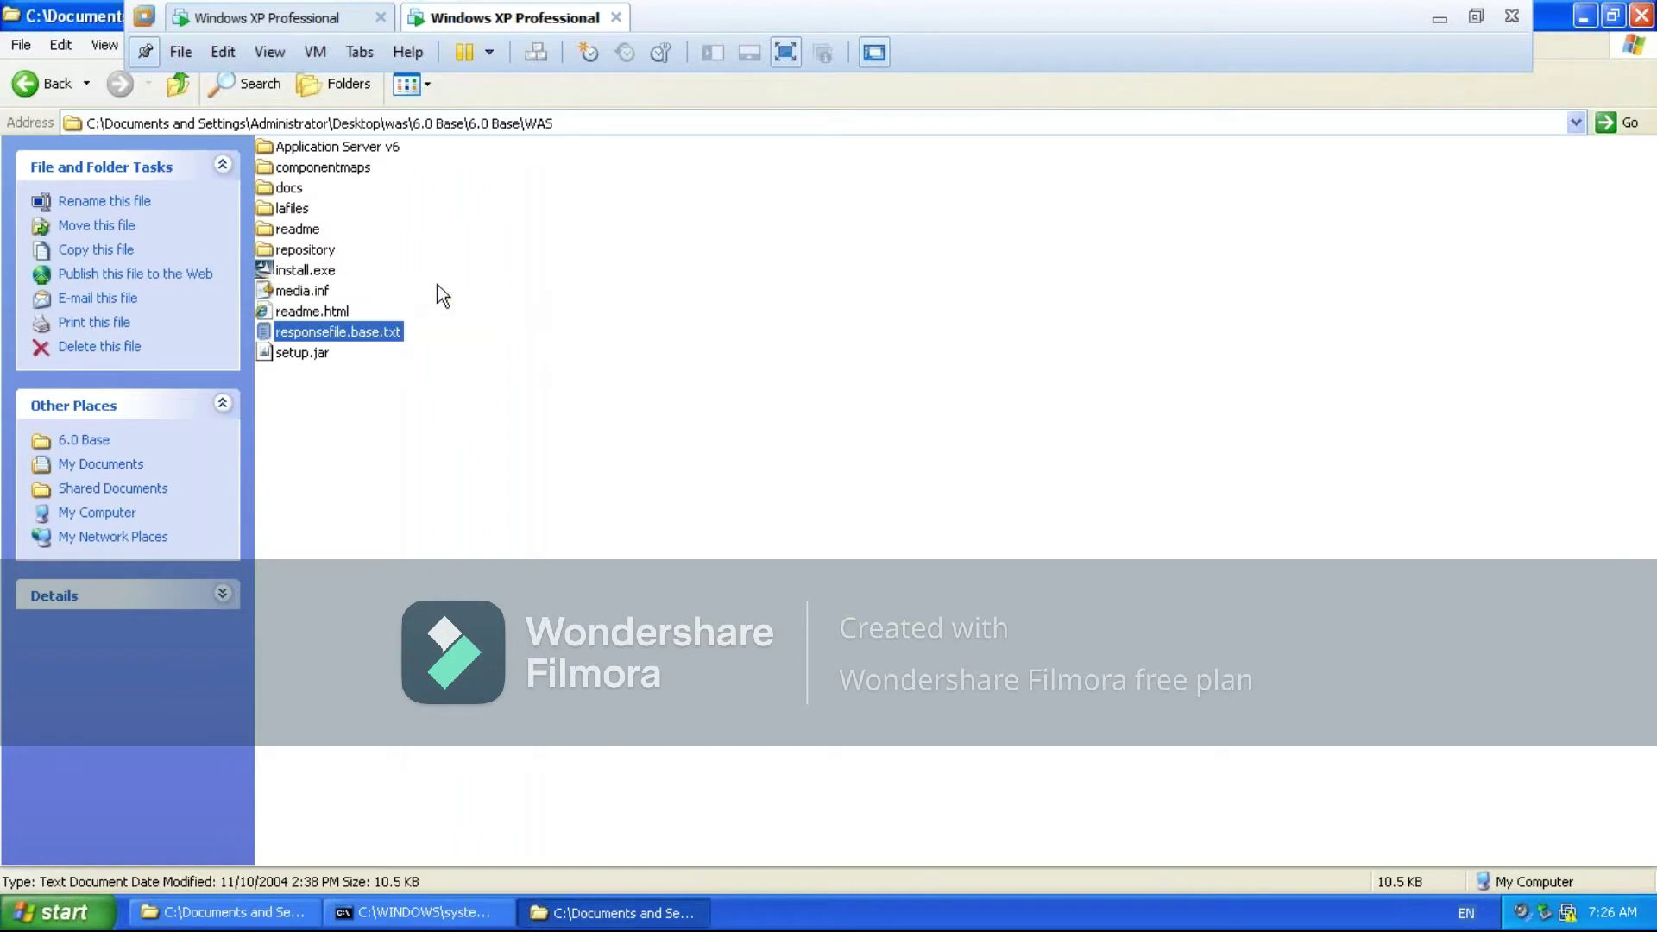
double_click(287, 272)
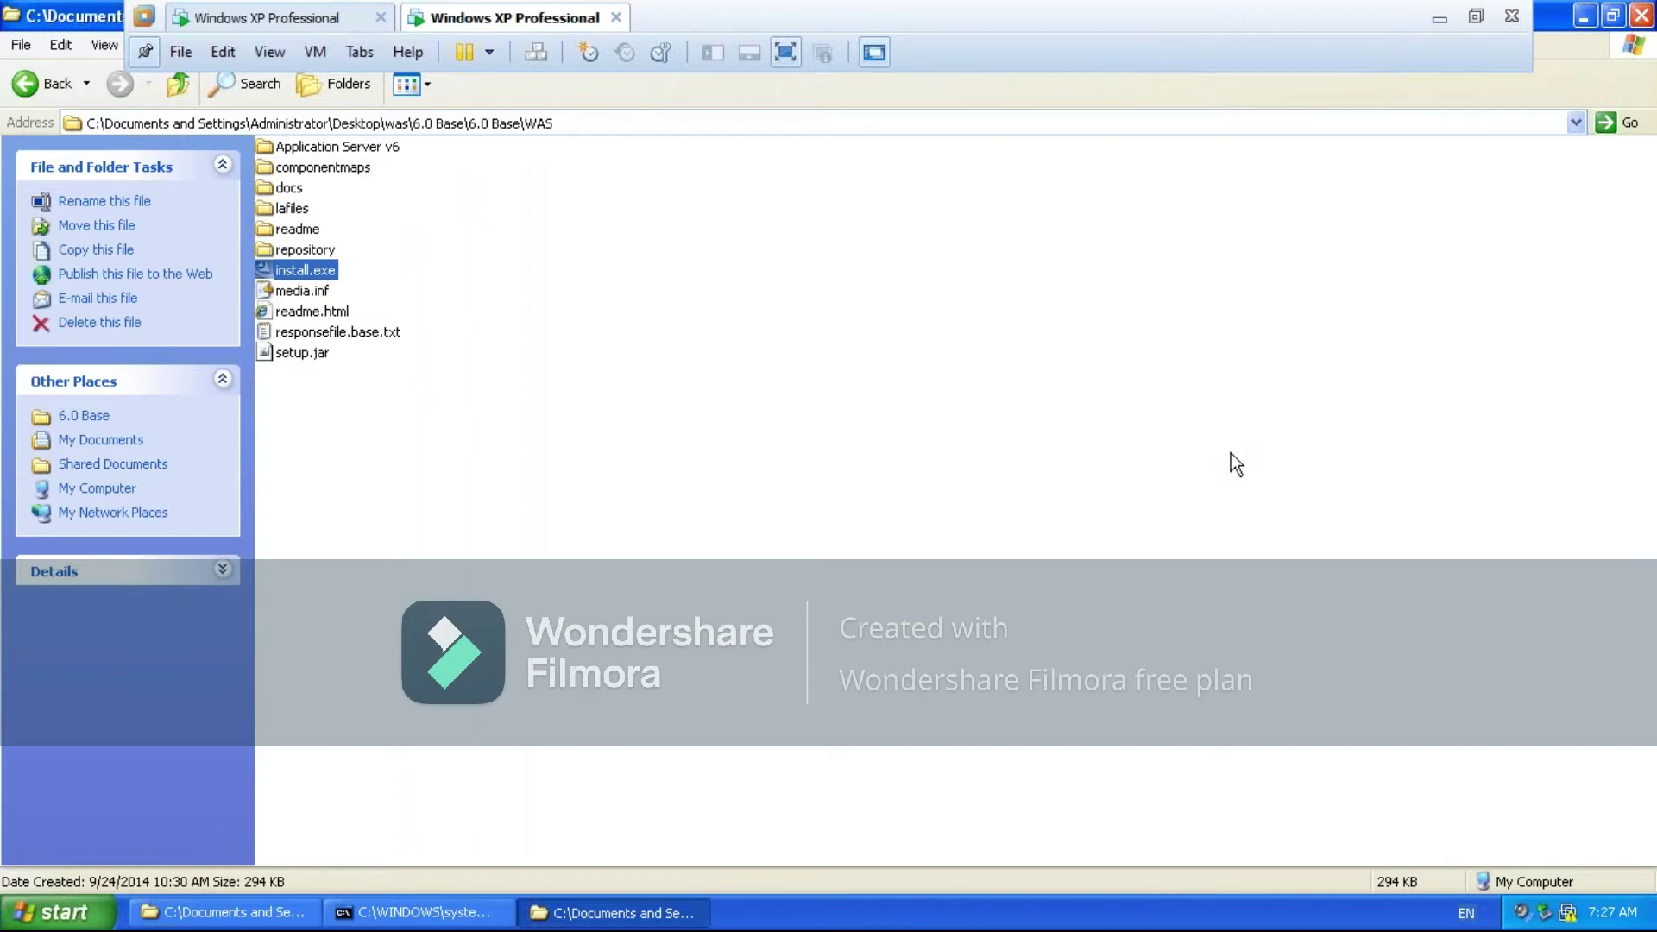
Minimize the WAS folder window and close the Command Prompt, discarding the pending install command
click(1583, 19)
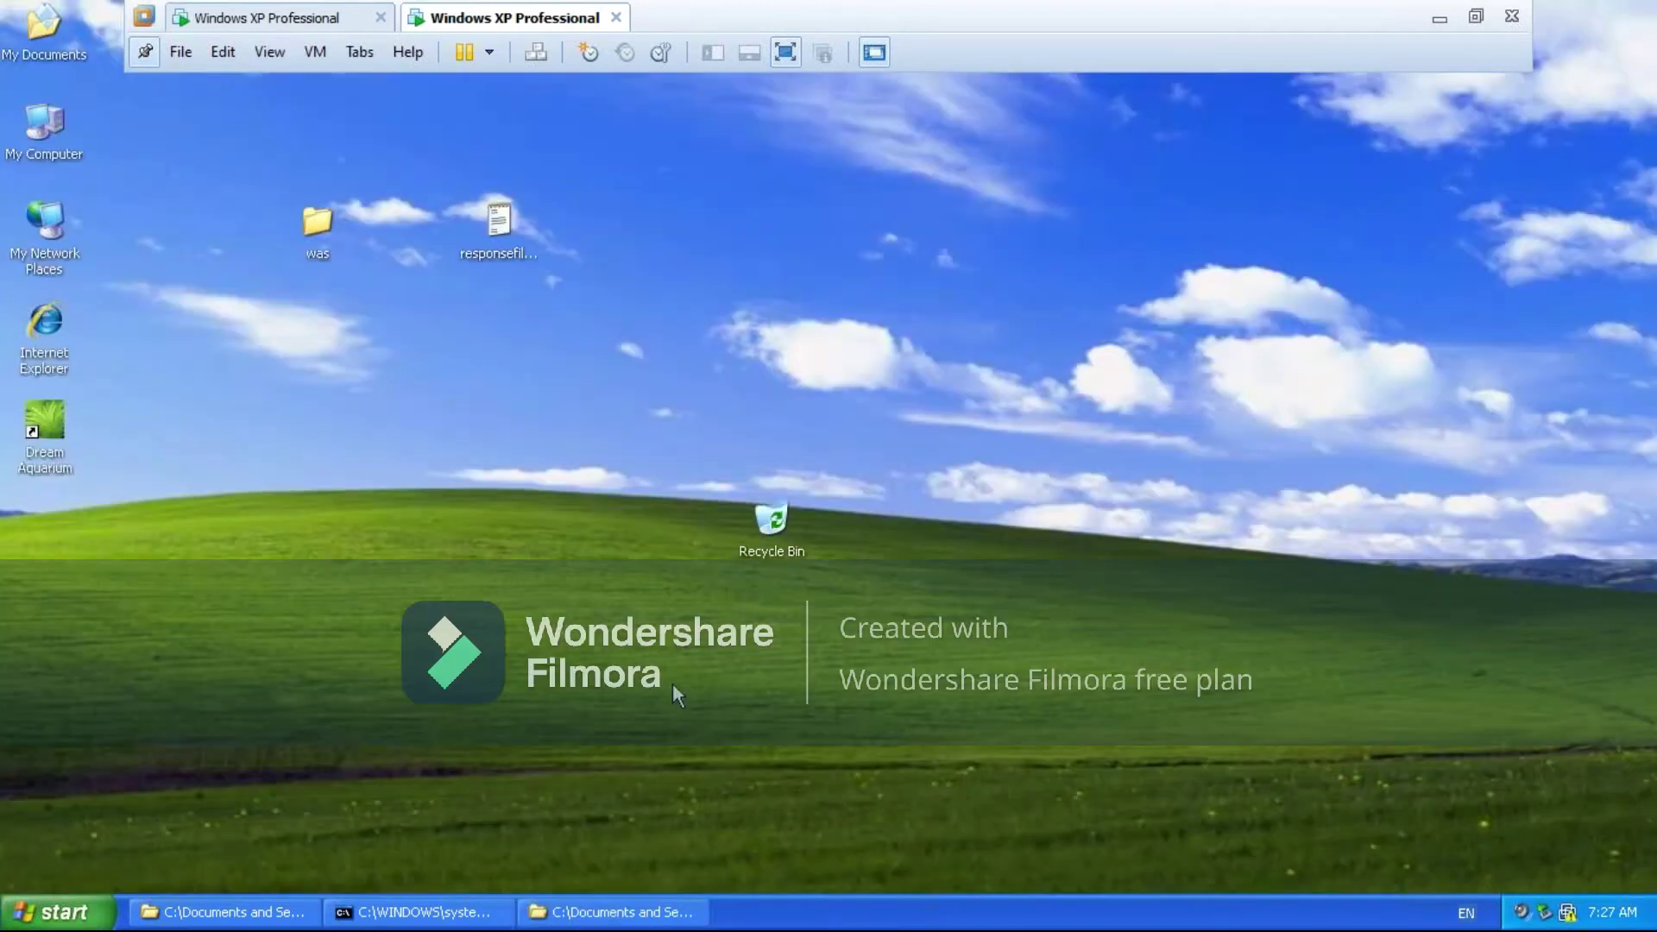
click(420, 913)
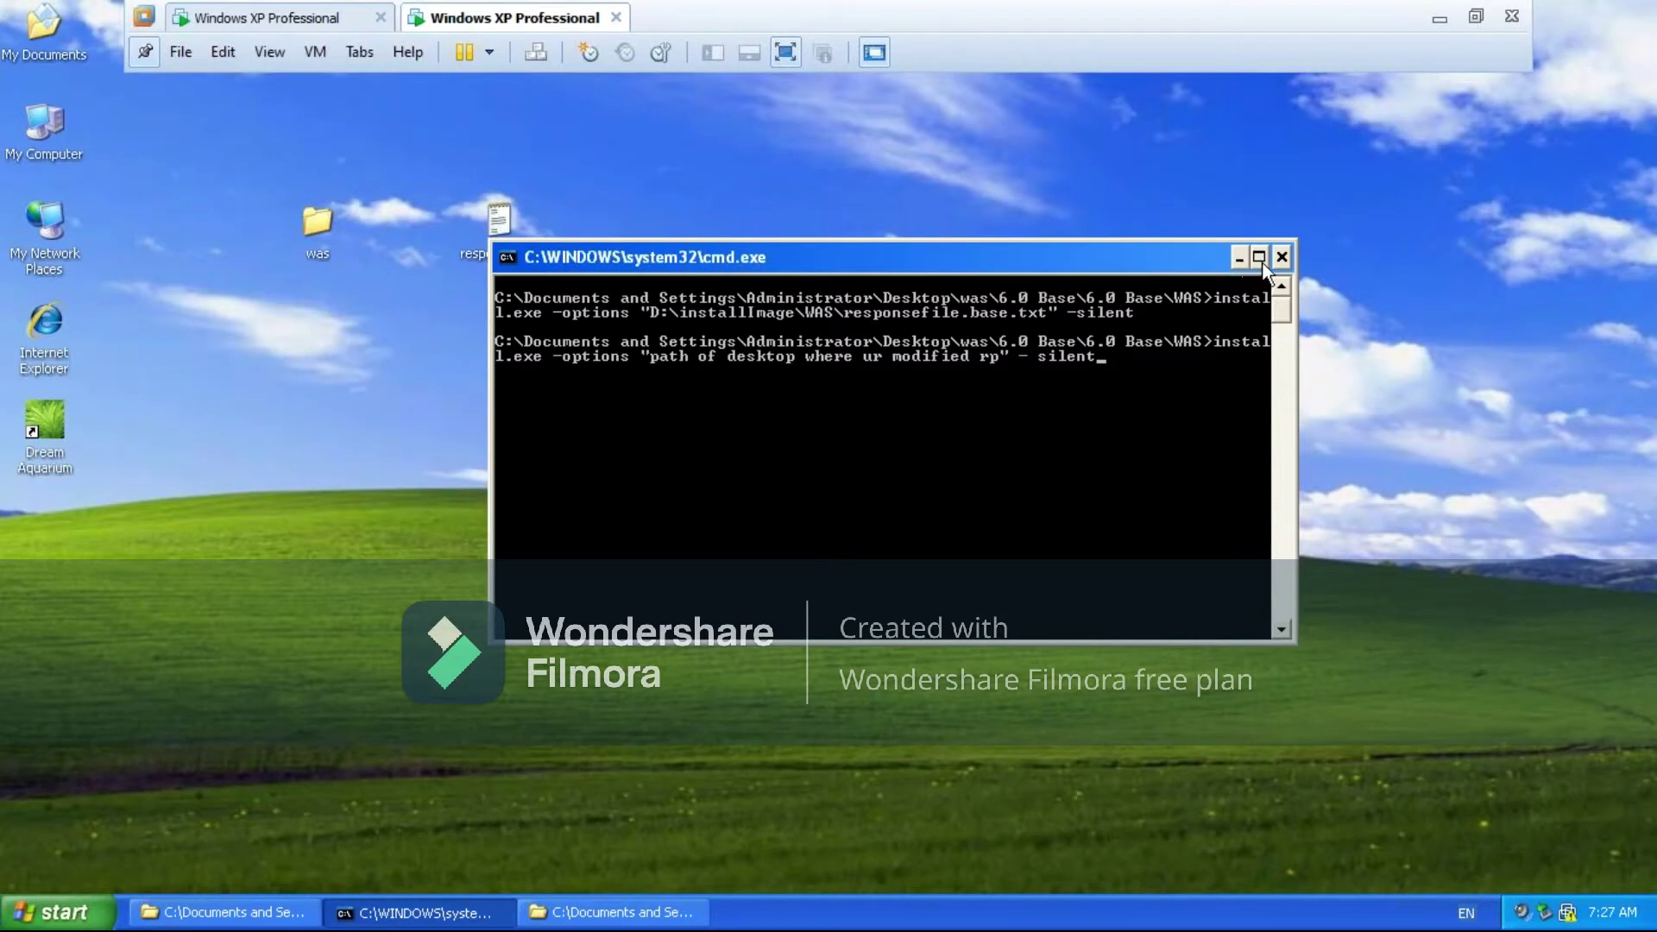
click(1282, 258)
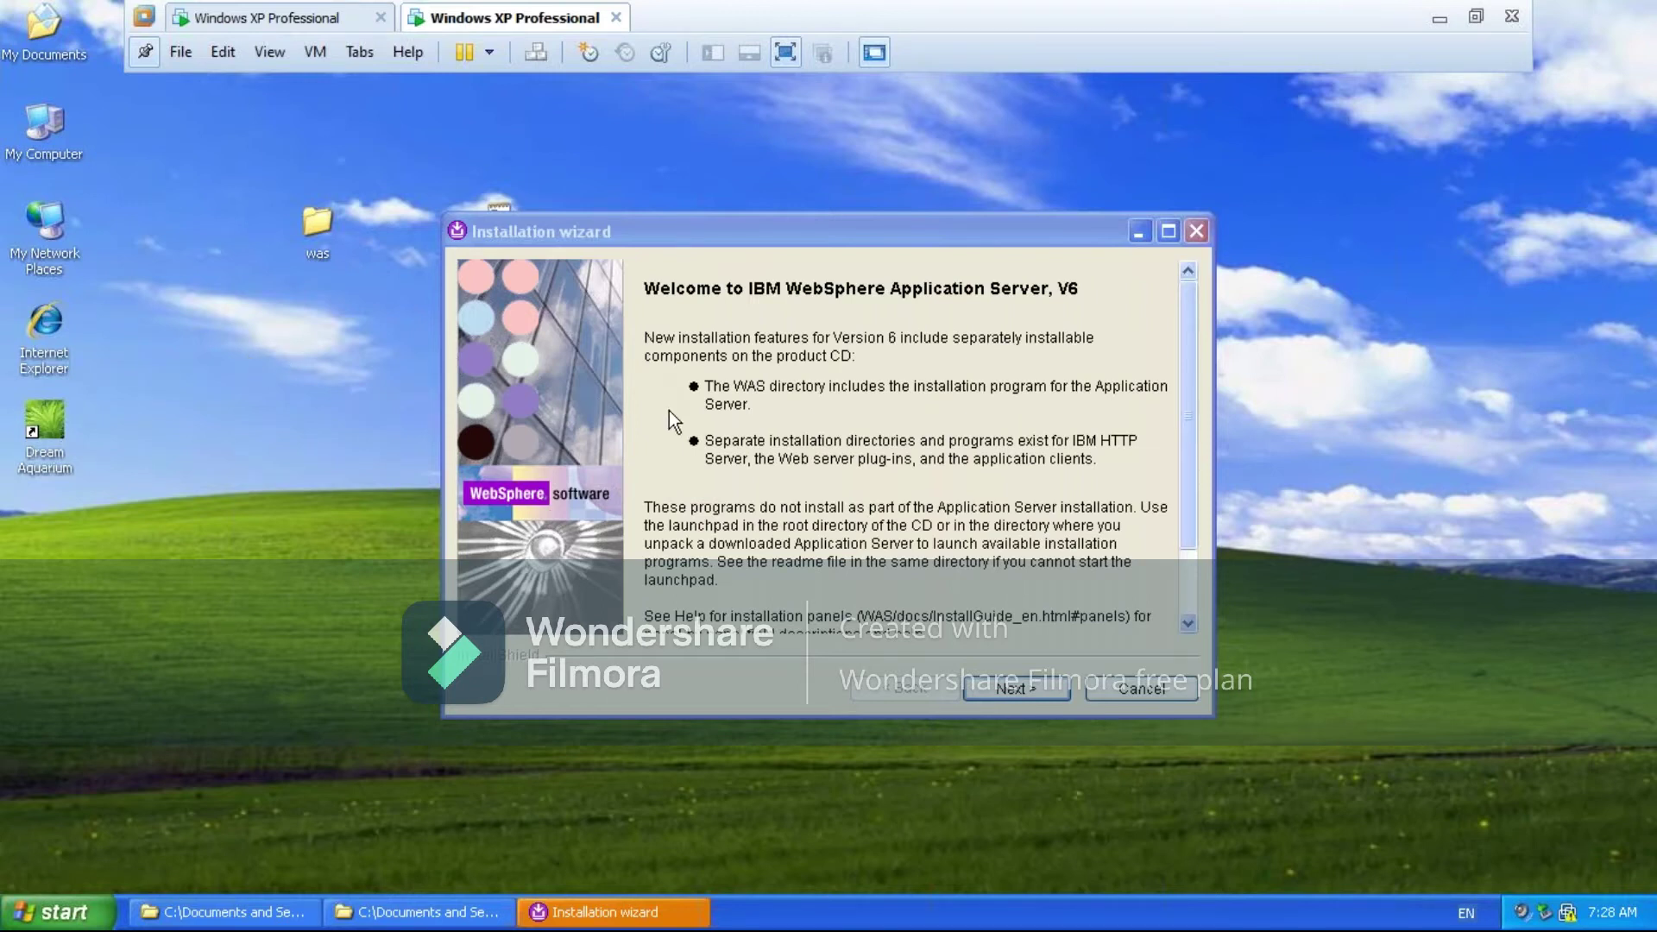
Proceed past the Installation wizard's welcome page, accept the license agreement terms and continue to the system prerequisites check
click(1012, 693)
click(1013, 693)
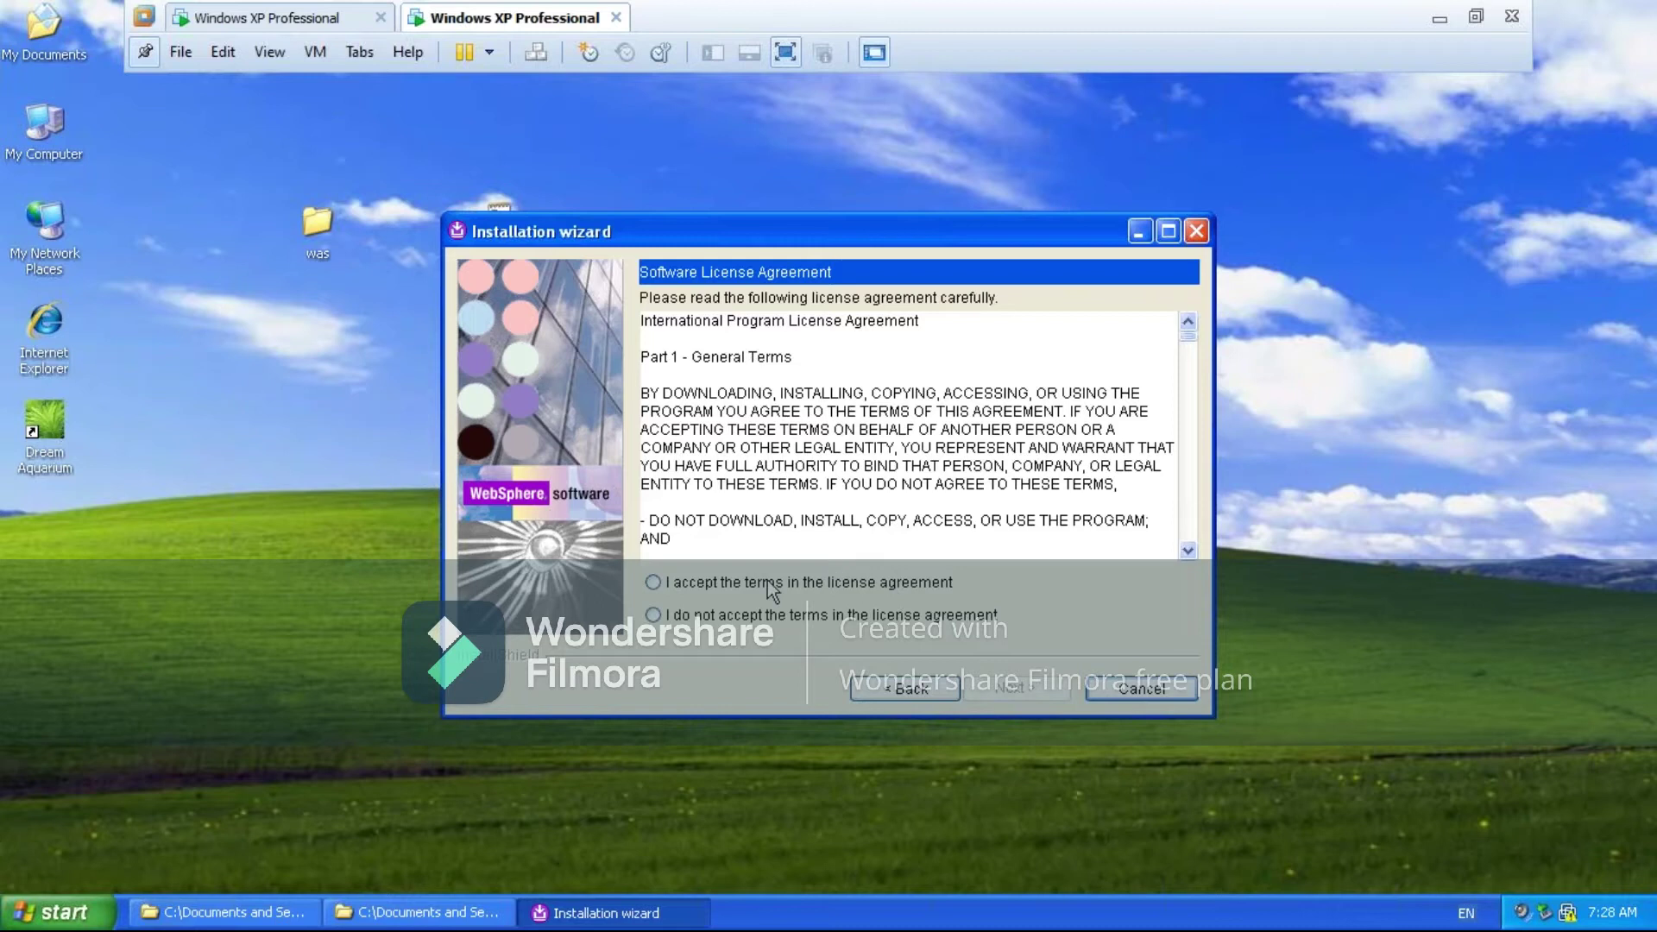
click(740, 588)
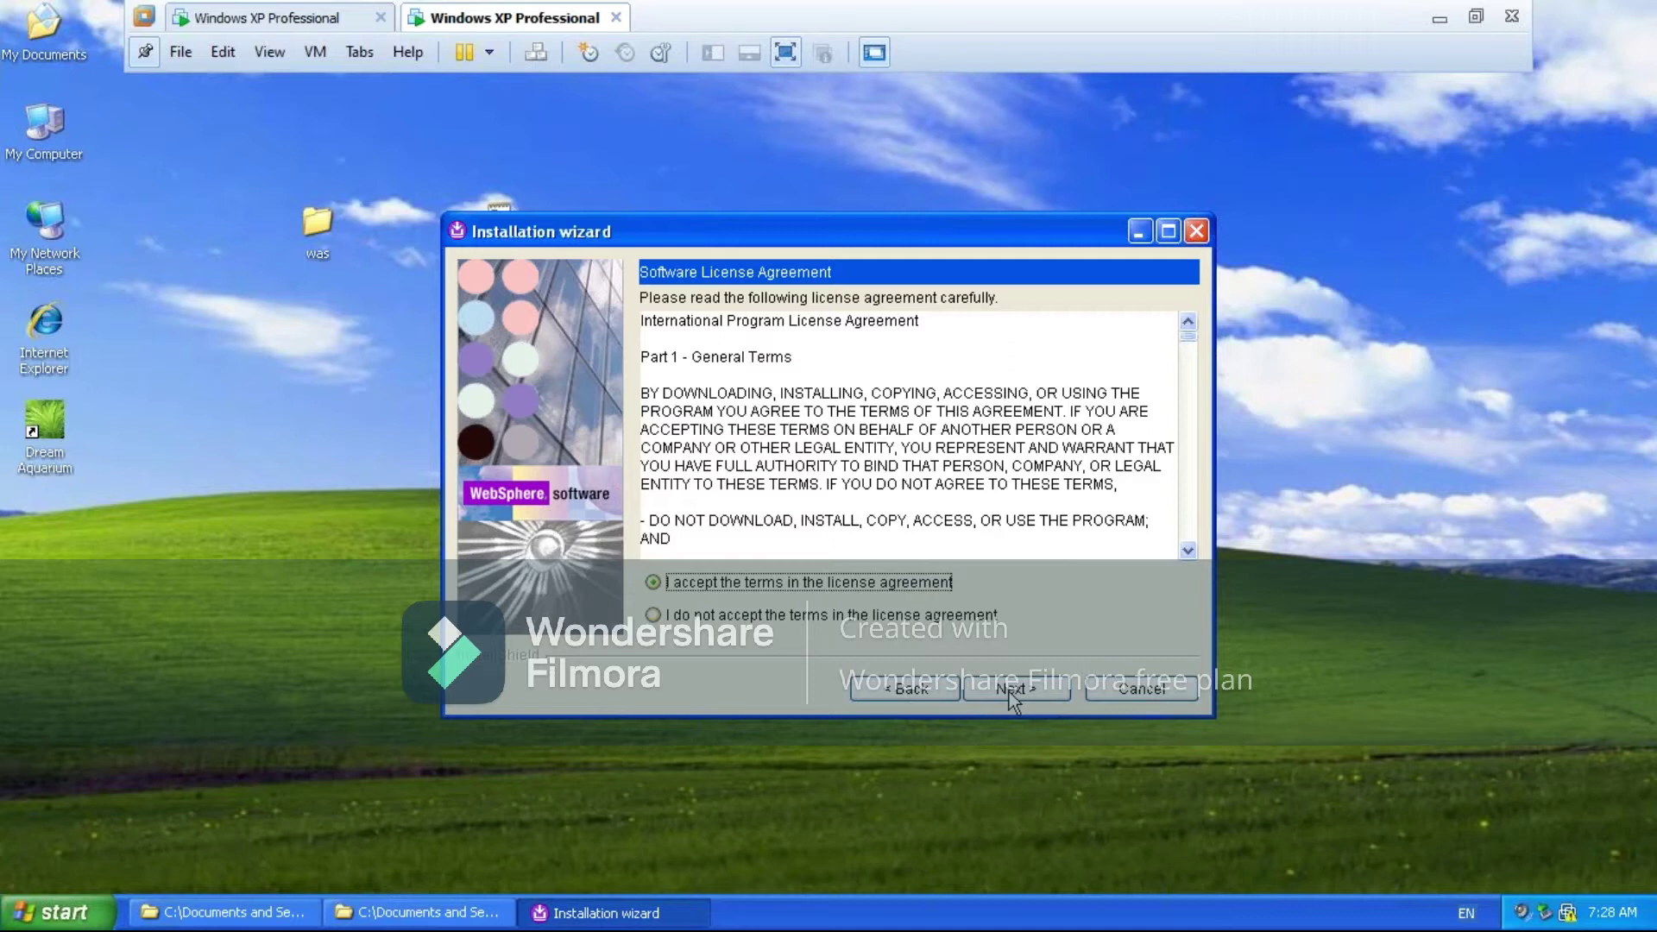
click(1017, 688)
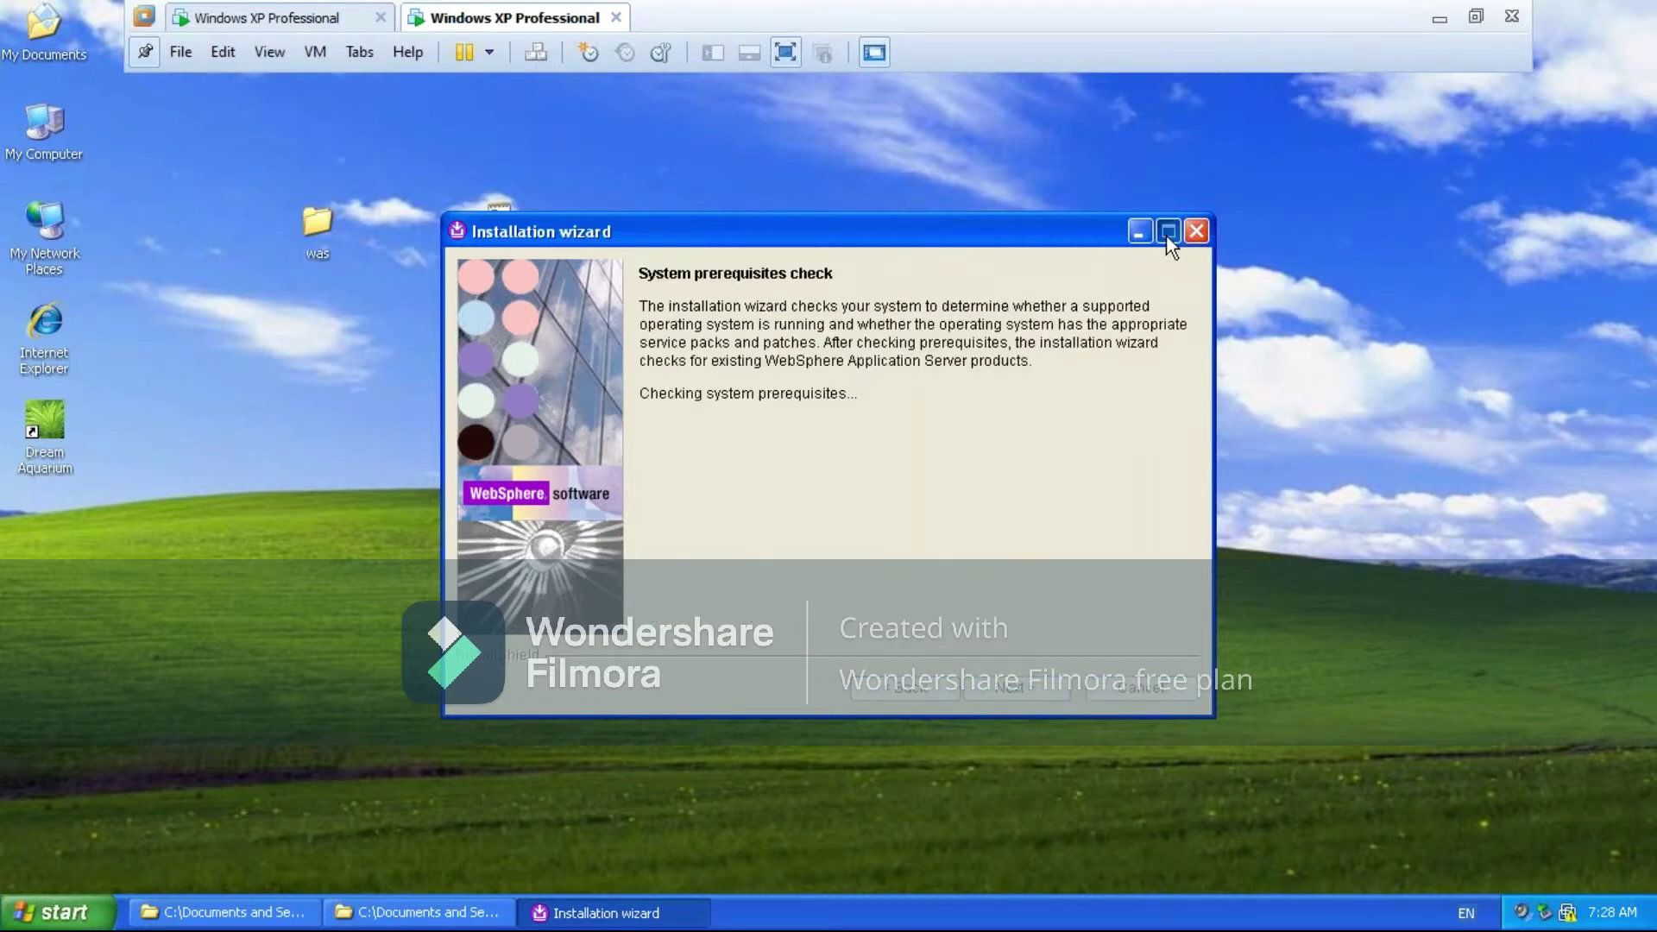
Let the system prerequisites check finish, continue to the installation directory page and inspect the default directory name
click(1167, 231)
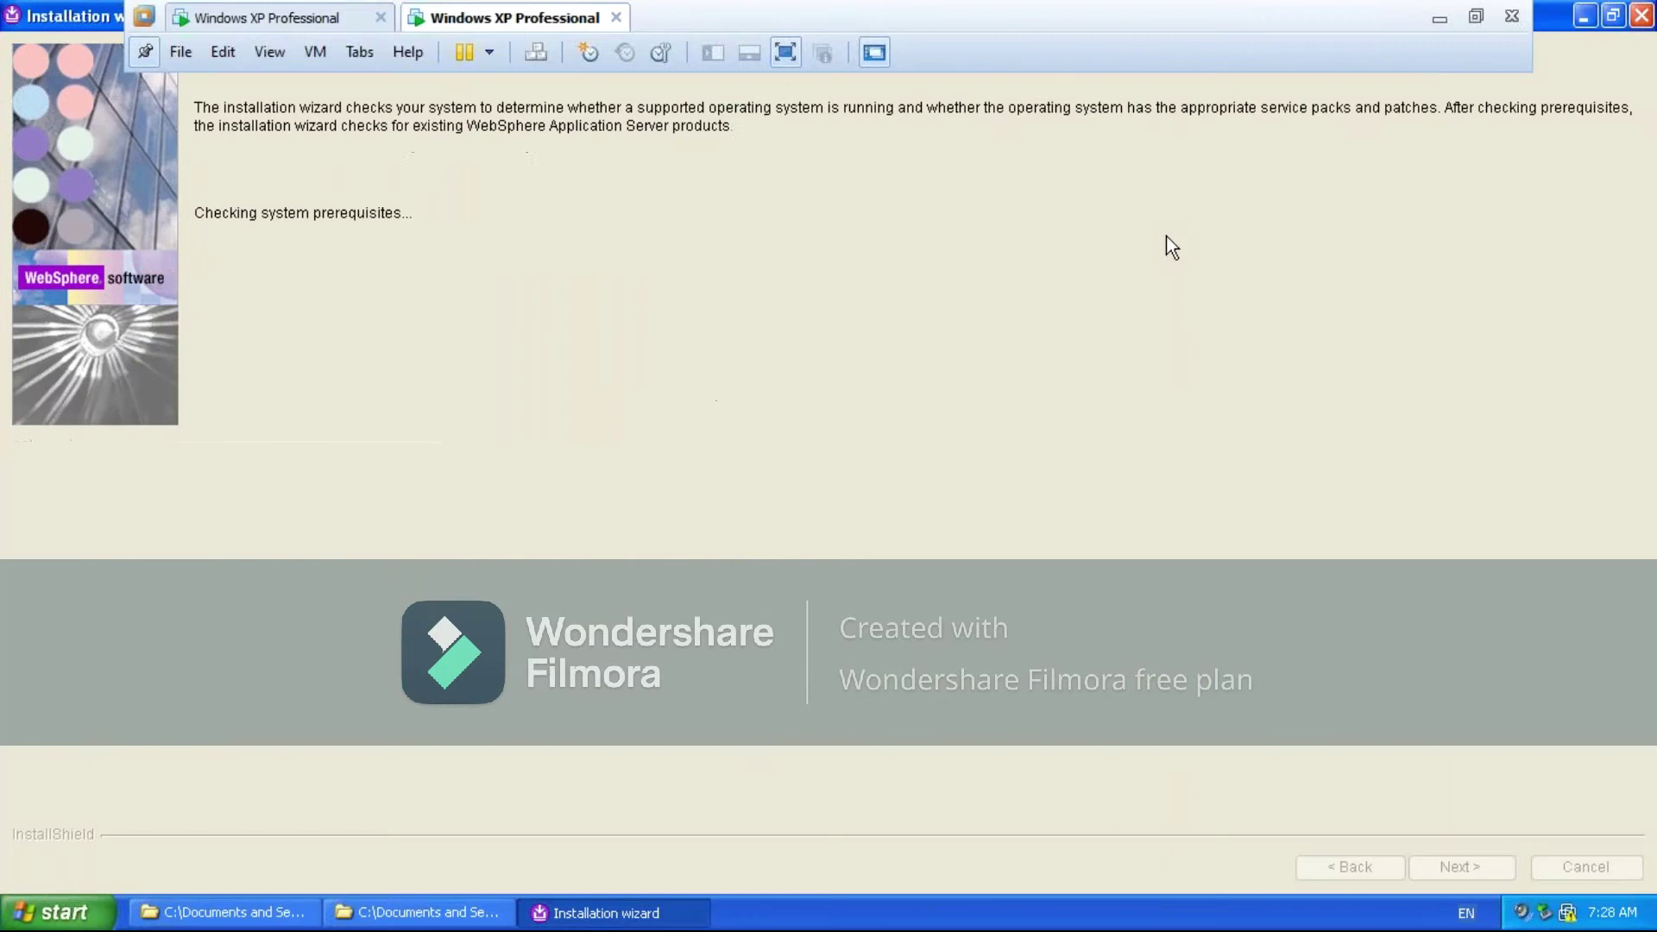
click(1612, 17)
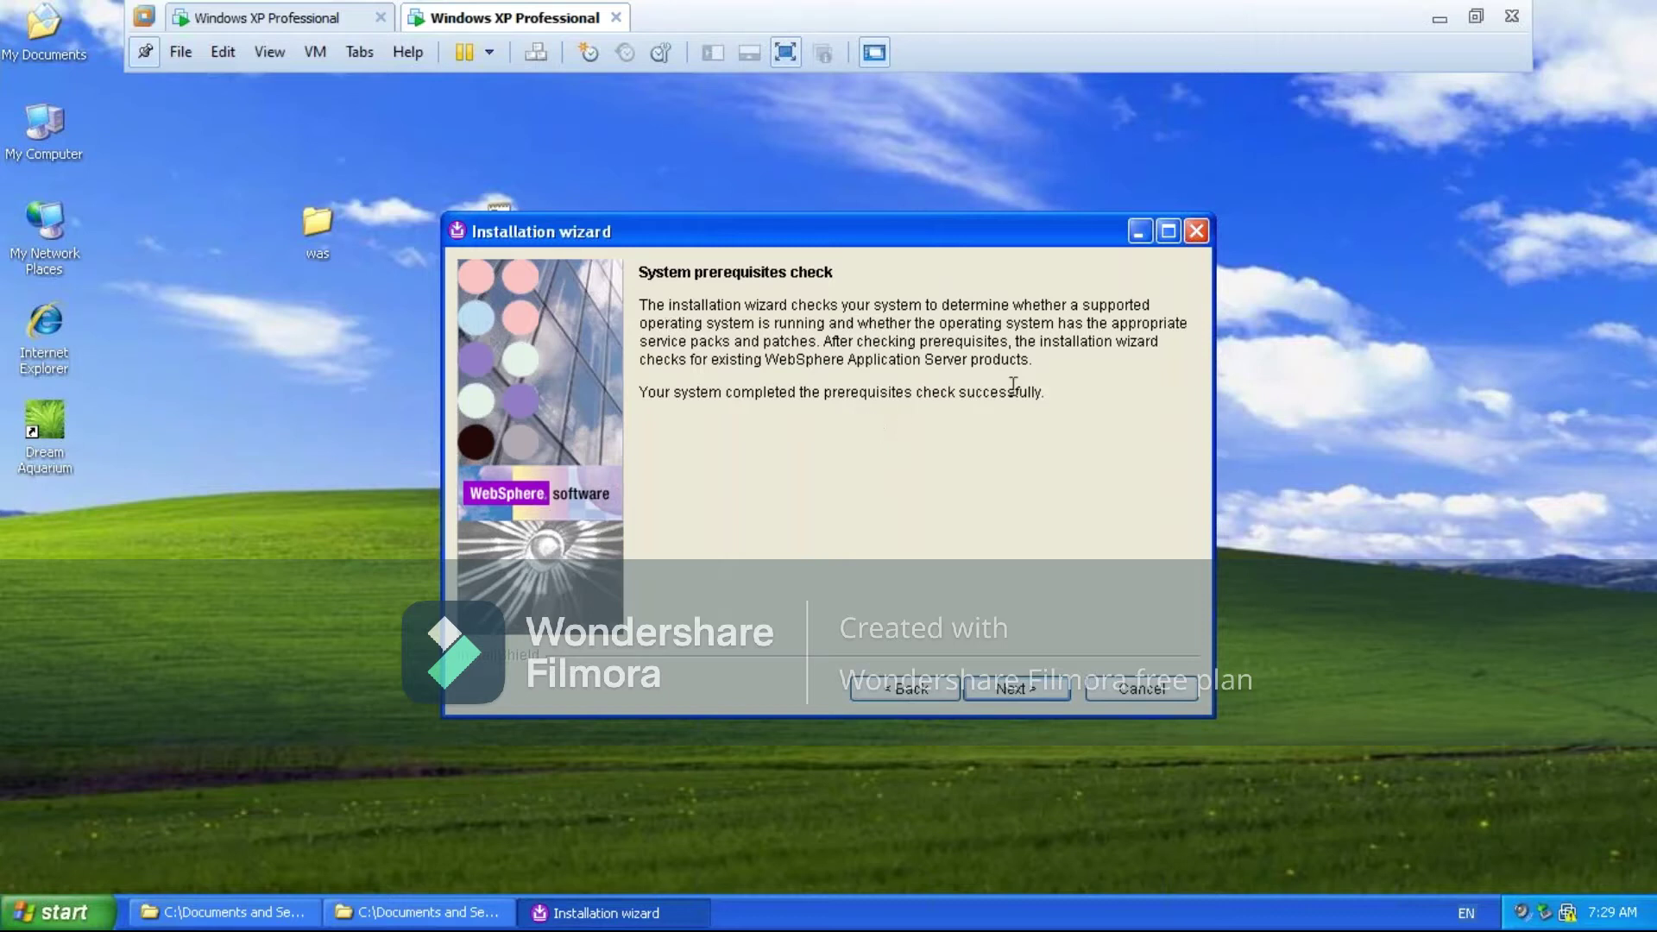
click(1019, 687)
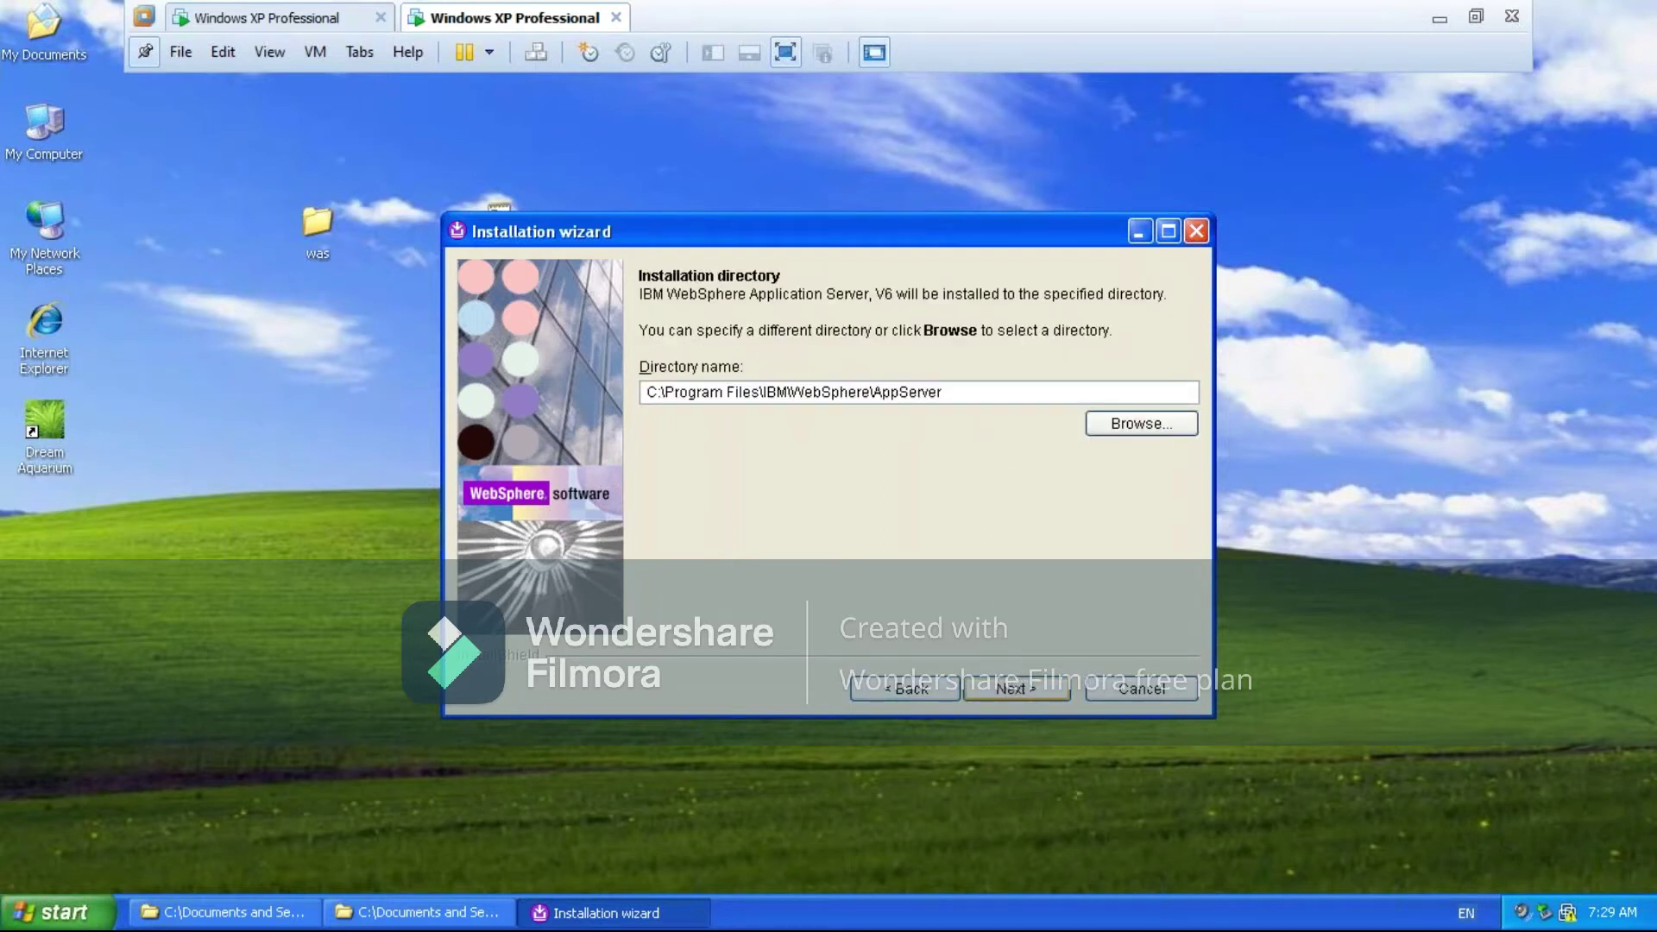
click(983, 395)
drag(647, 392, 979, 406)
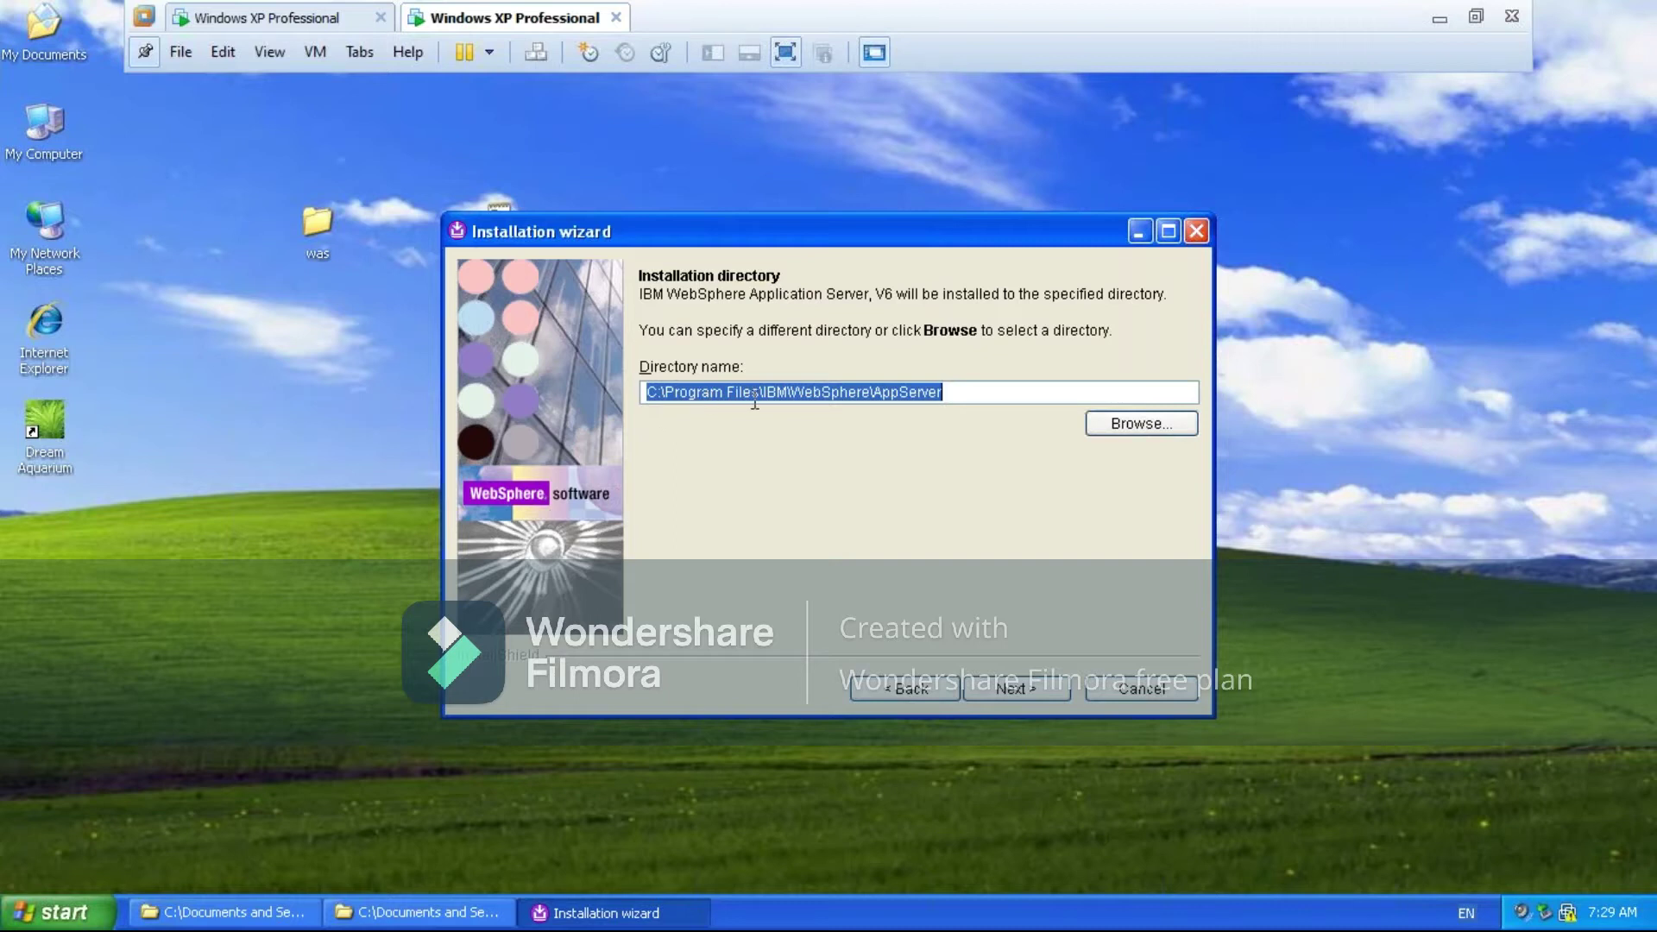
click(974, 397)
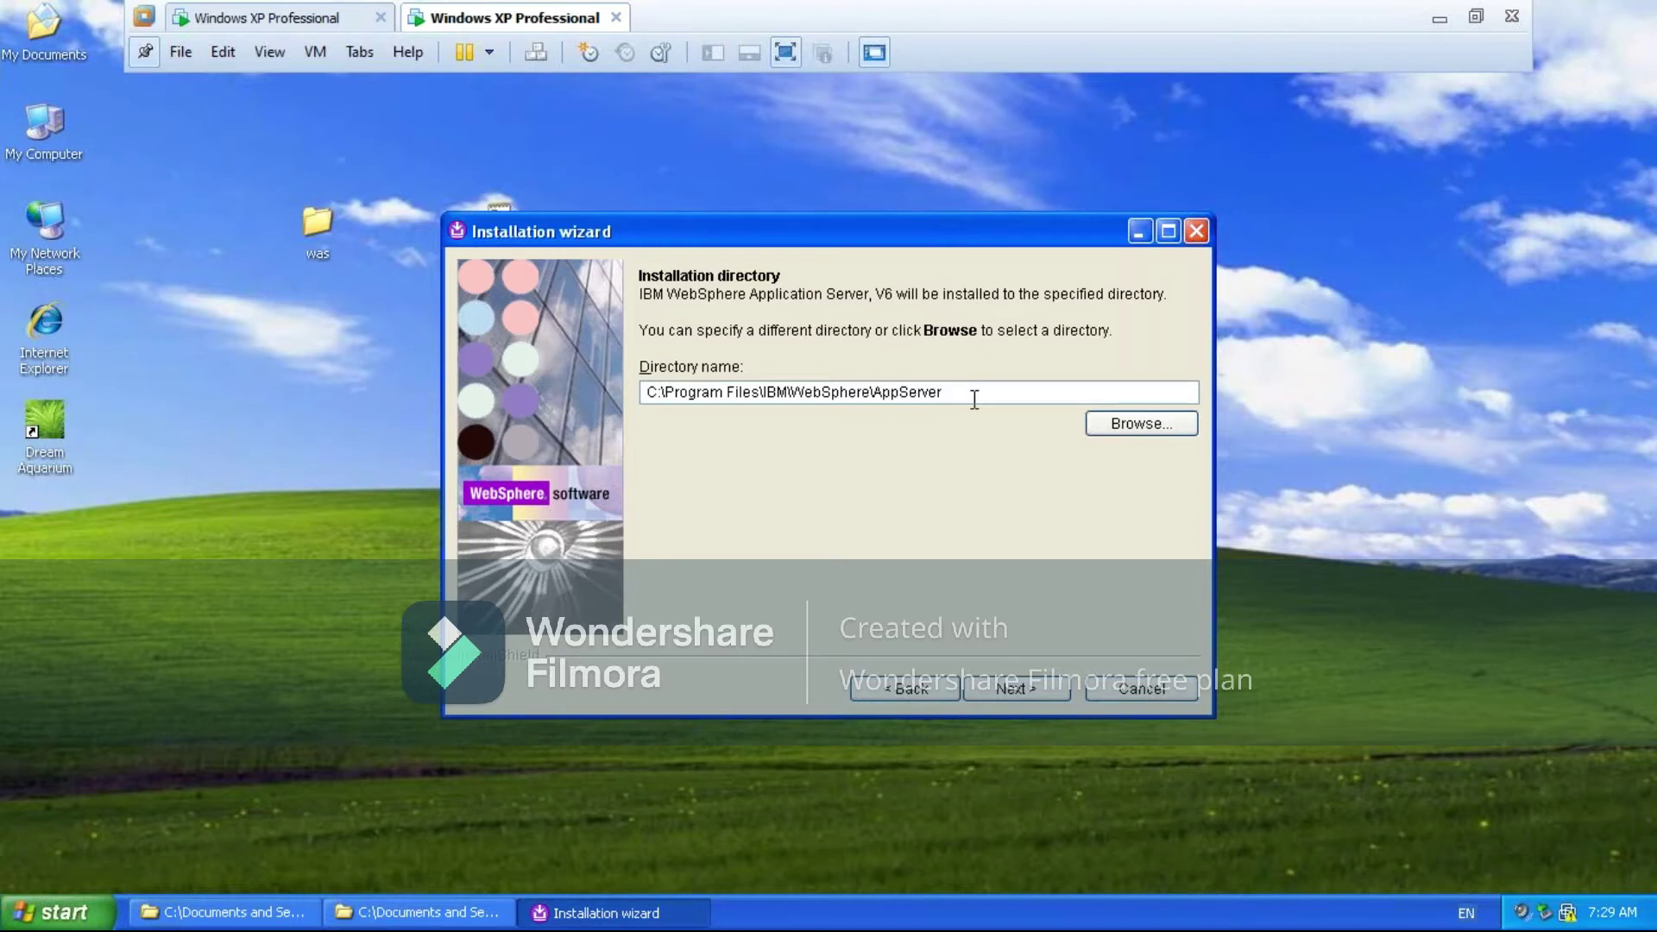
Change the installation directory to C:\Program Files\IBM\Was\appsr and continue to the setup type page
key(shift+Left)
key(shift+Left)
key(shift+Left)
key(End)
key(BackSpace)
key(BackSpace)
key(BackSpace)
key(BackSpace)
key(BackSpace)
key(BackSpace)
key(BackSpace)
key(BackSpace)
key(BackSpace)
key(BackSpace)
key(BackSpace)
key(BackSpace)
key(BackSpace)
key(BackSpace)
key(BackSpace)
key(BackSpace)
key(BackSpace)
key(BackSpace)
text(as\appsr)
drag(646, 392, 873, 397)
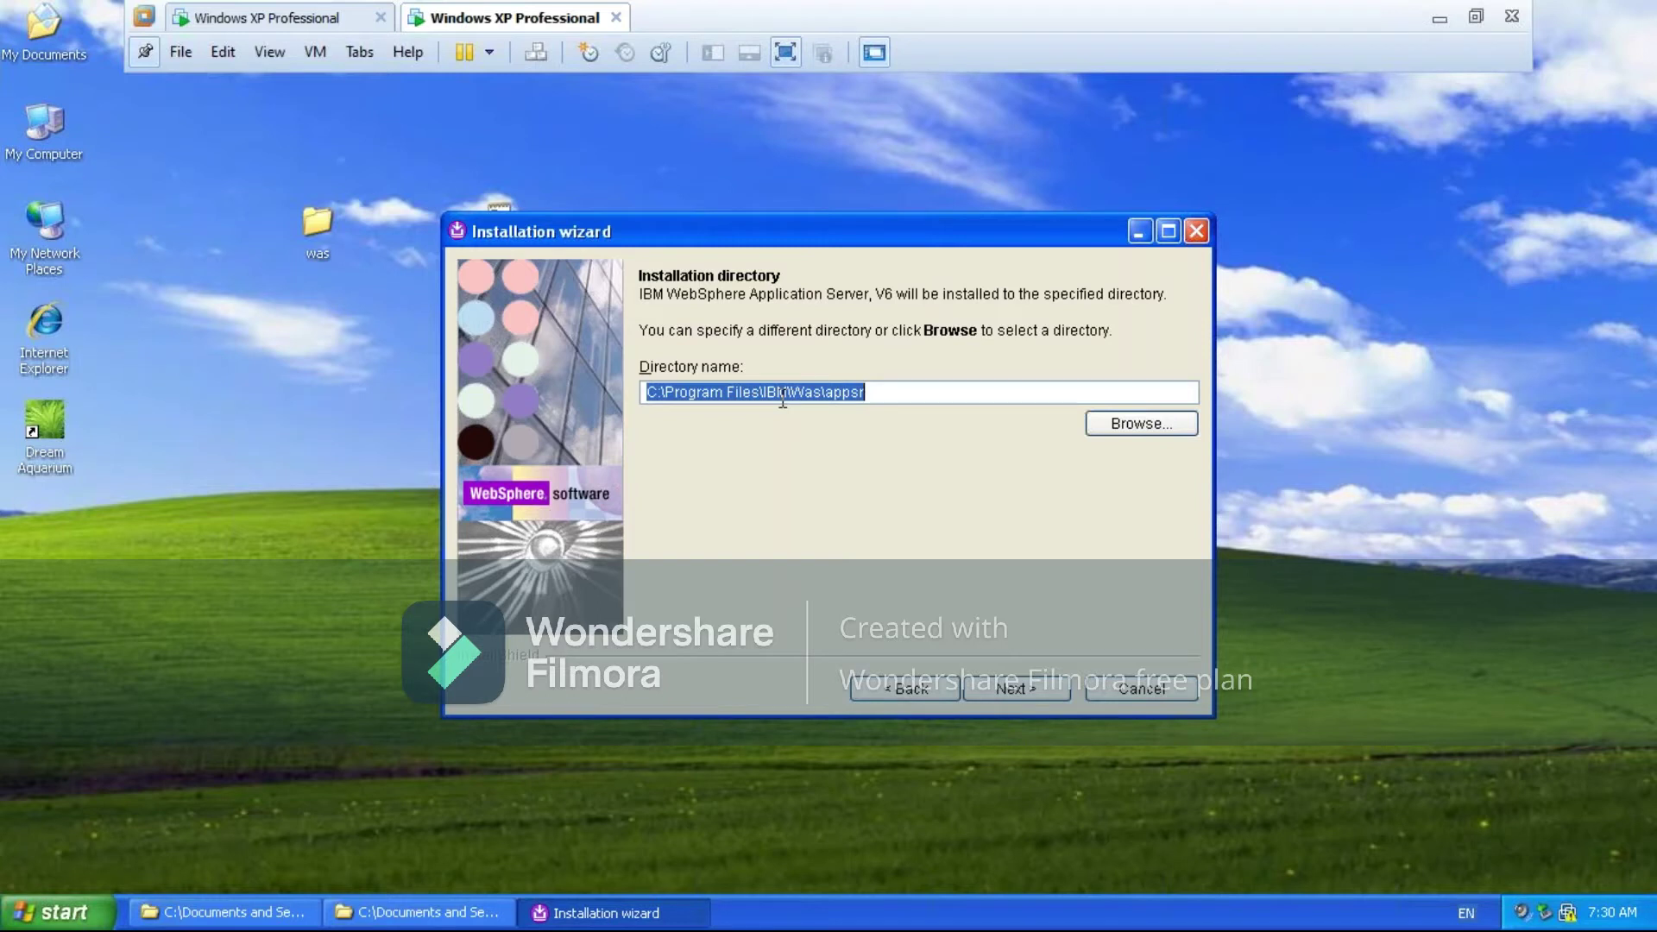
click(888, 402)
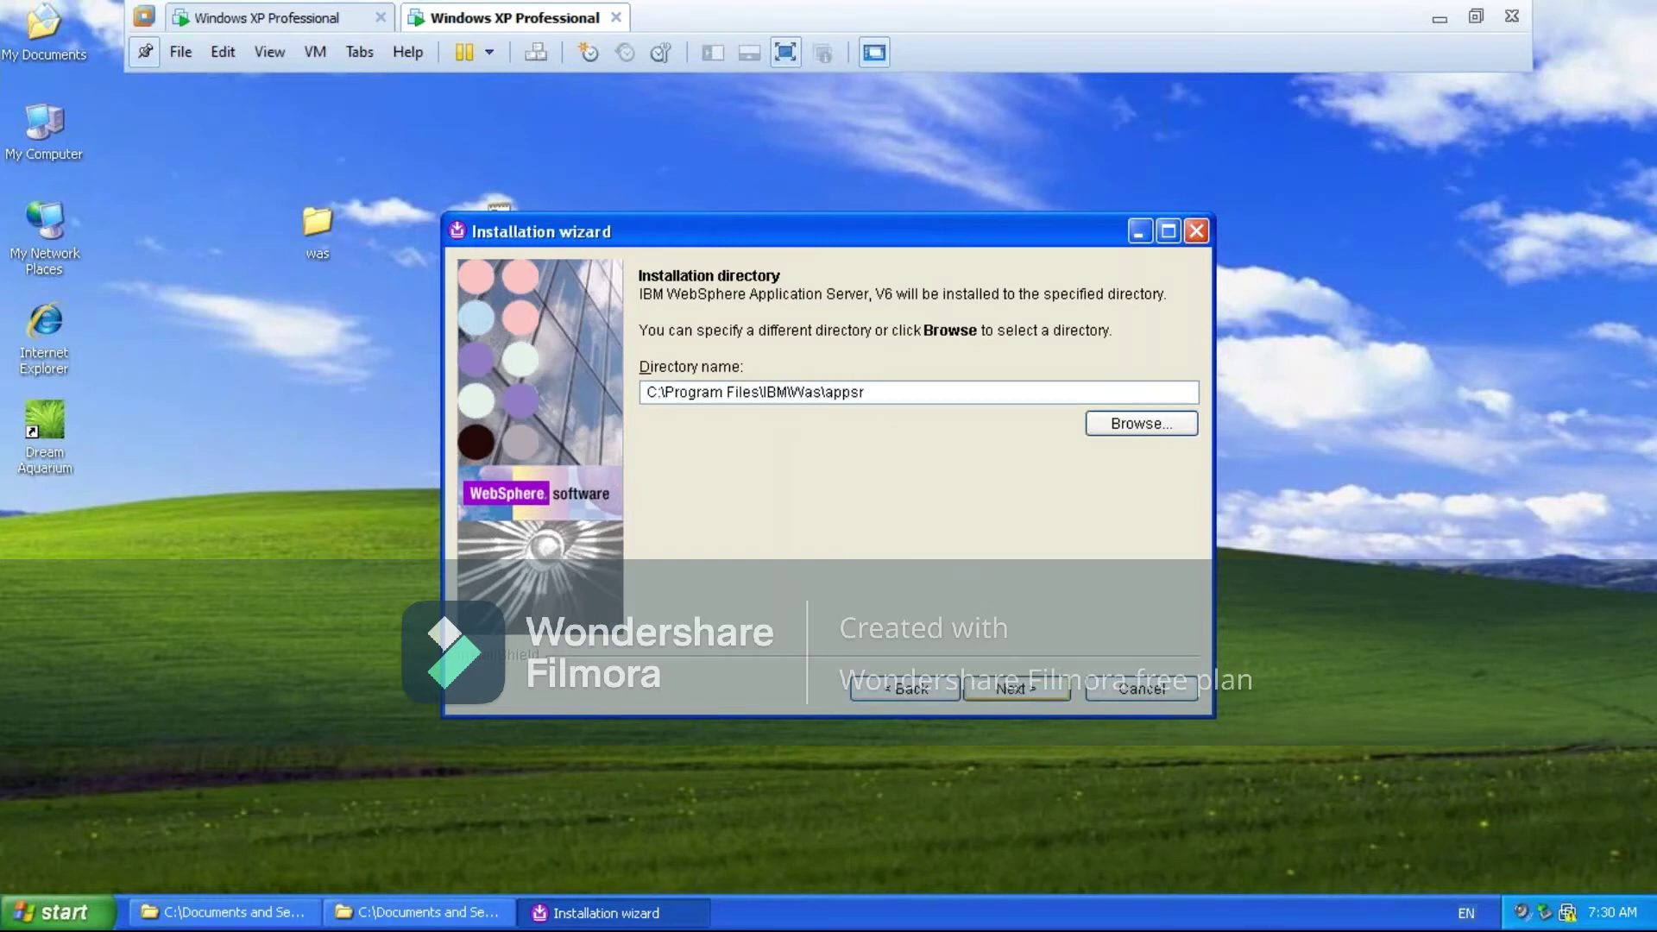
click(1017, 688)
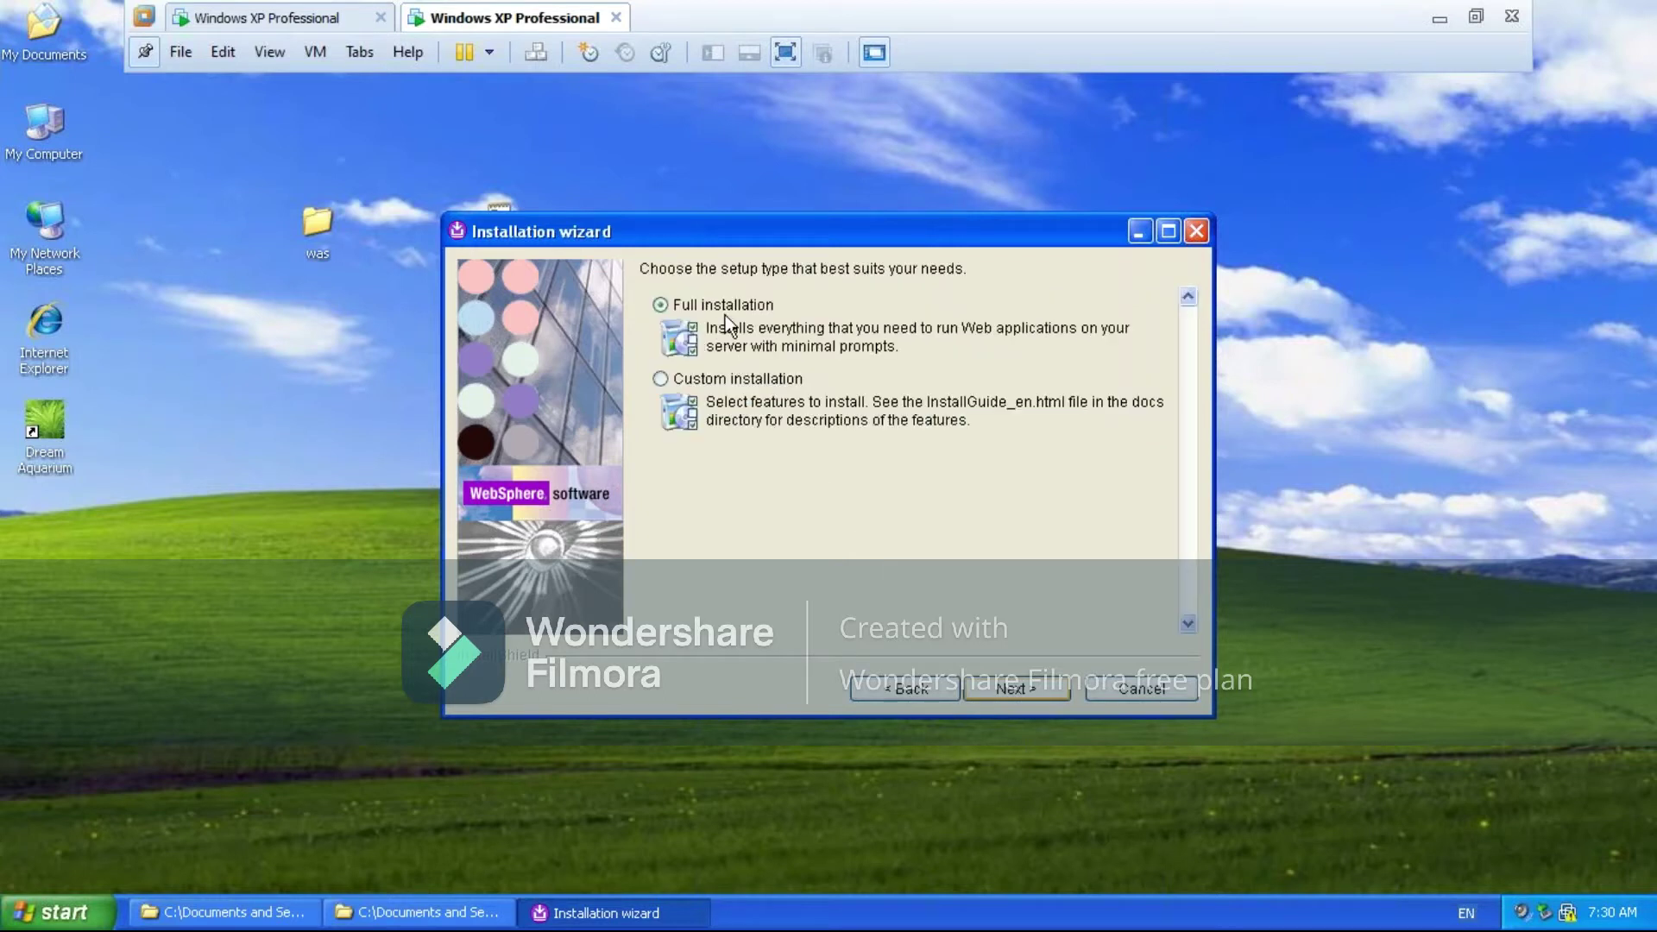
Choose Custom installation, keep the Application Server Samples and Javadocs features selected, and continue to the port values page
click(661, 380)
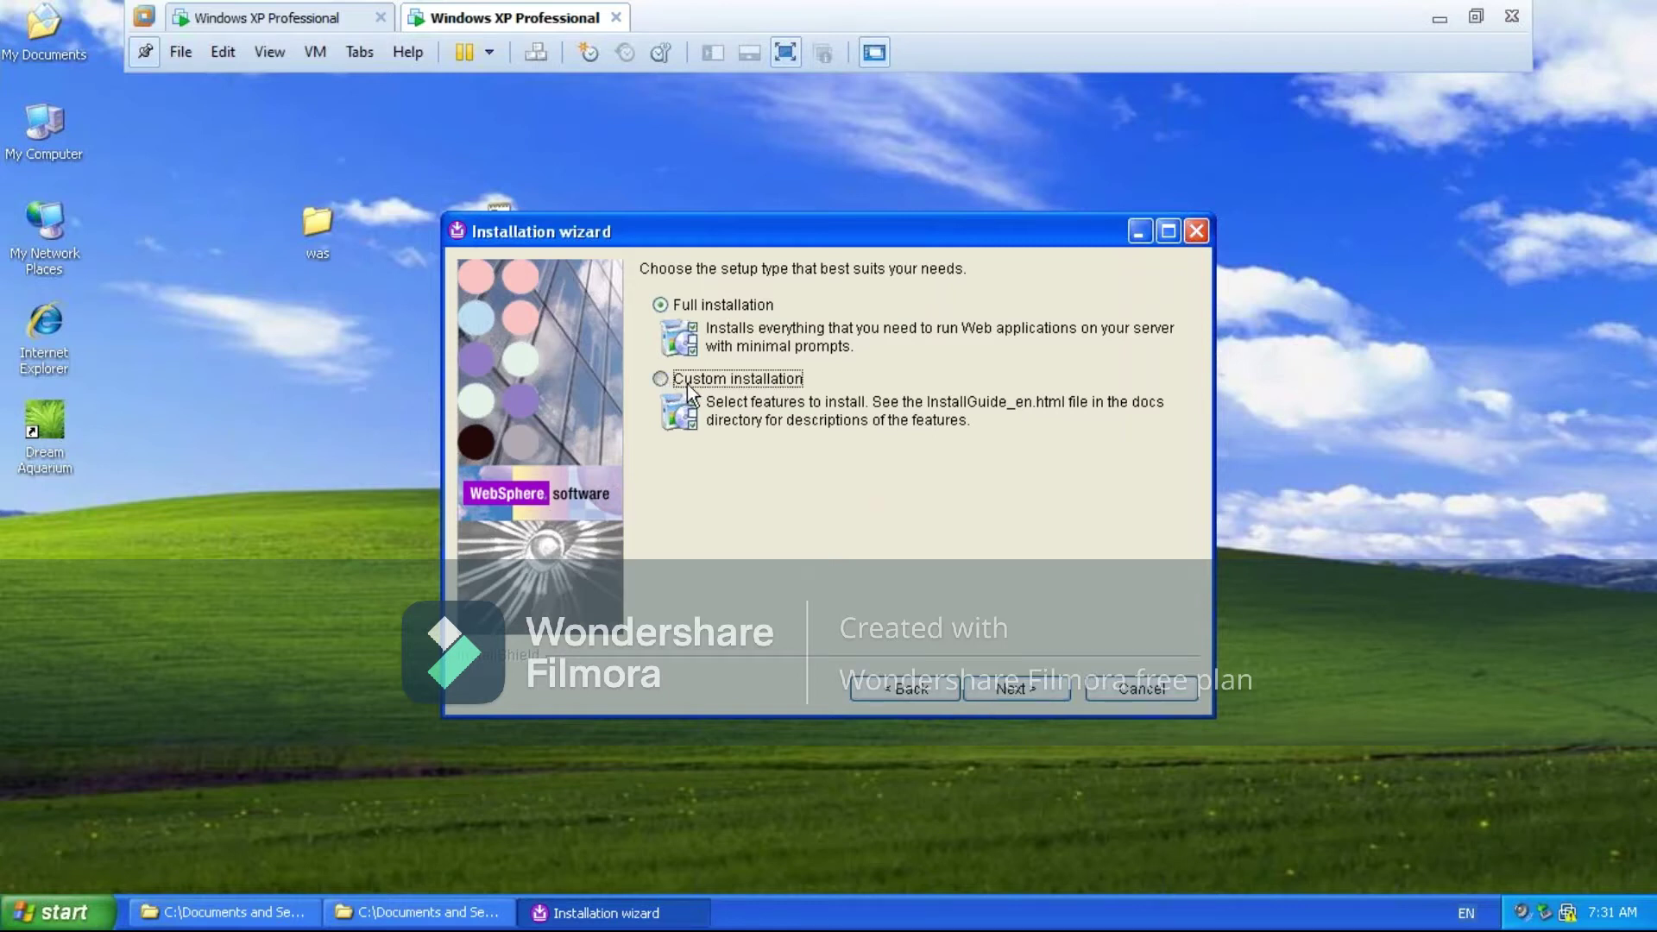
click(1001, 685)
click(723, 305)
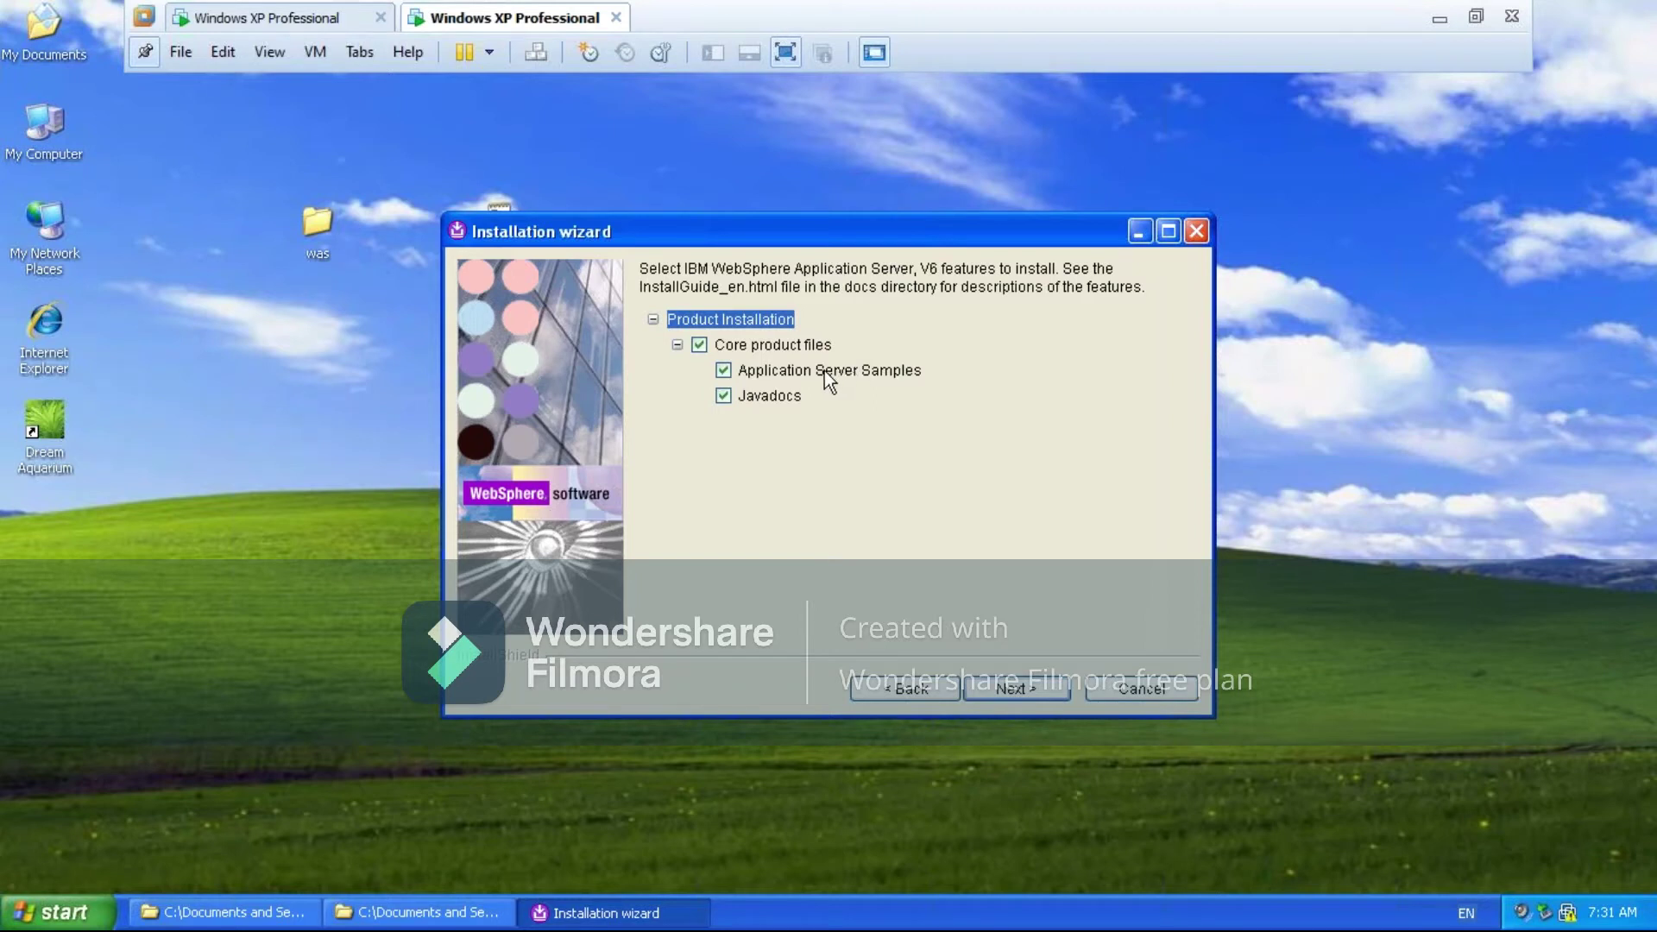
click(723, 375)
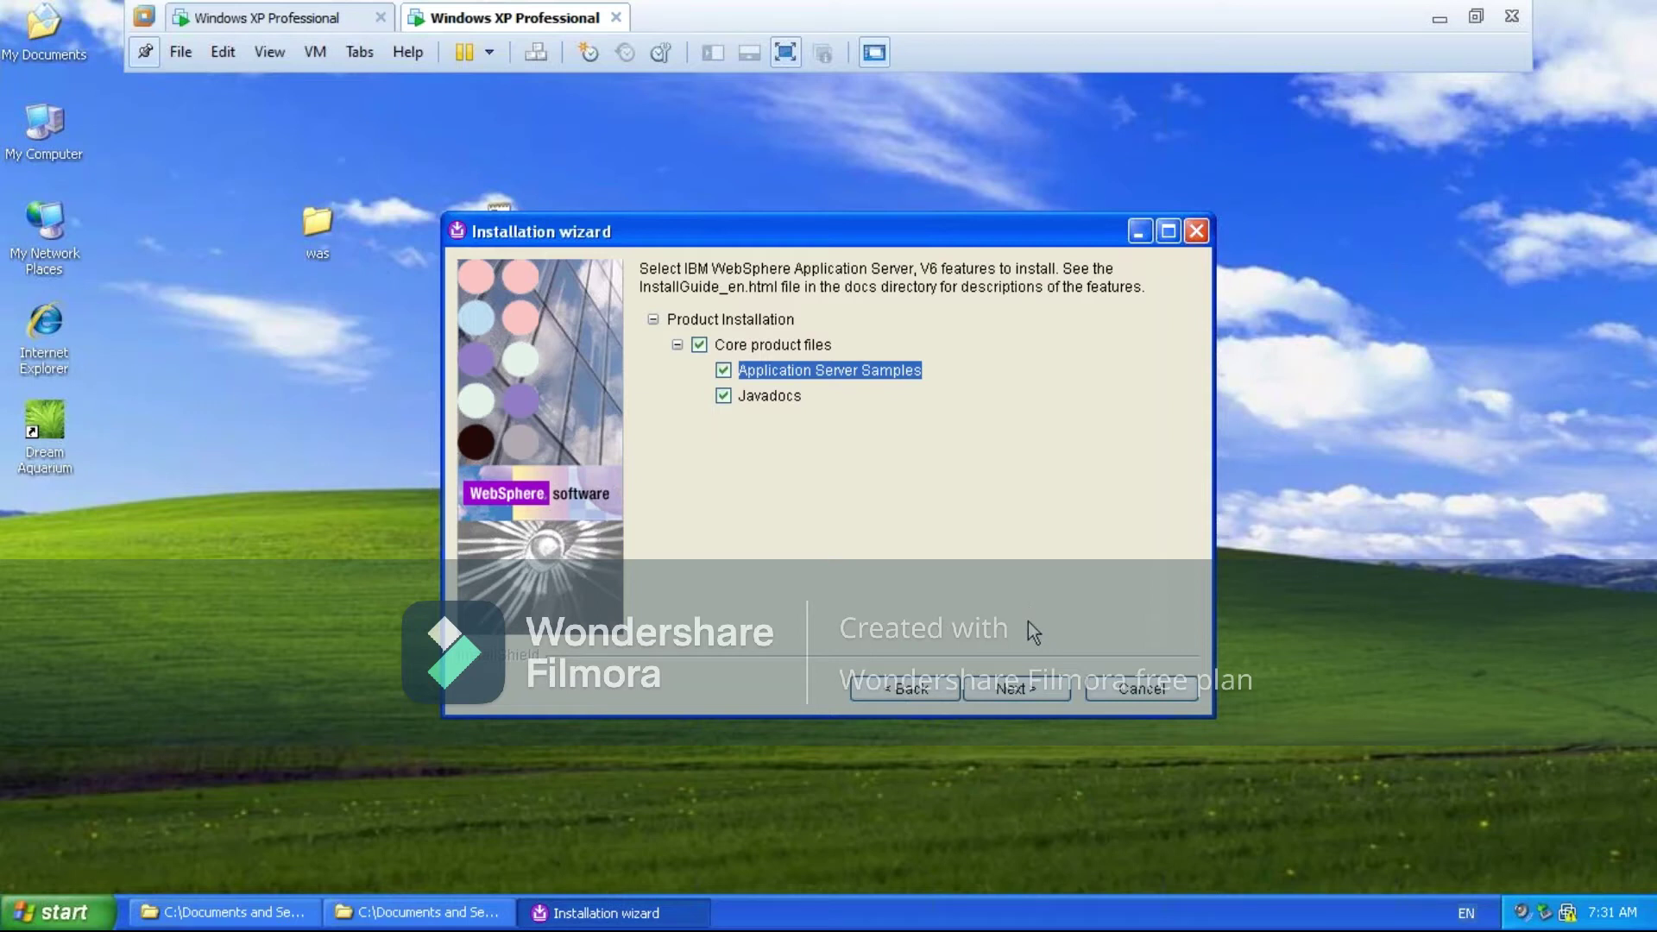
click(1016, 689)
Examine the full list of default port values for the Application Server in the enlarged wizard window
scroll(924, 488, down, 1)
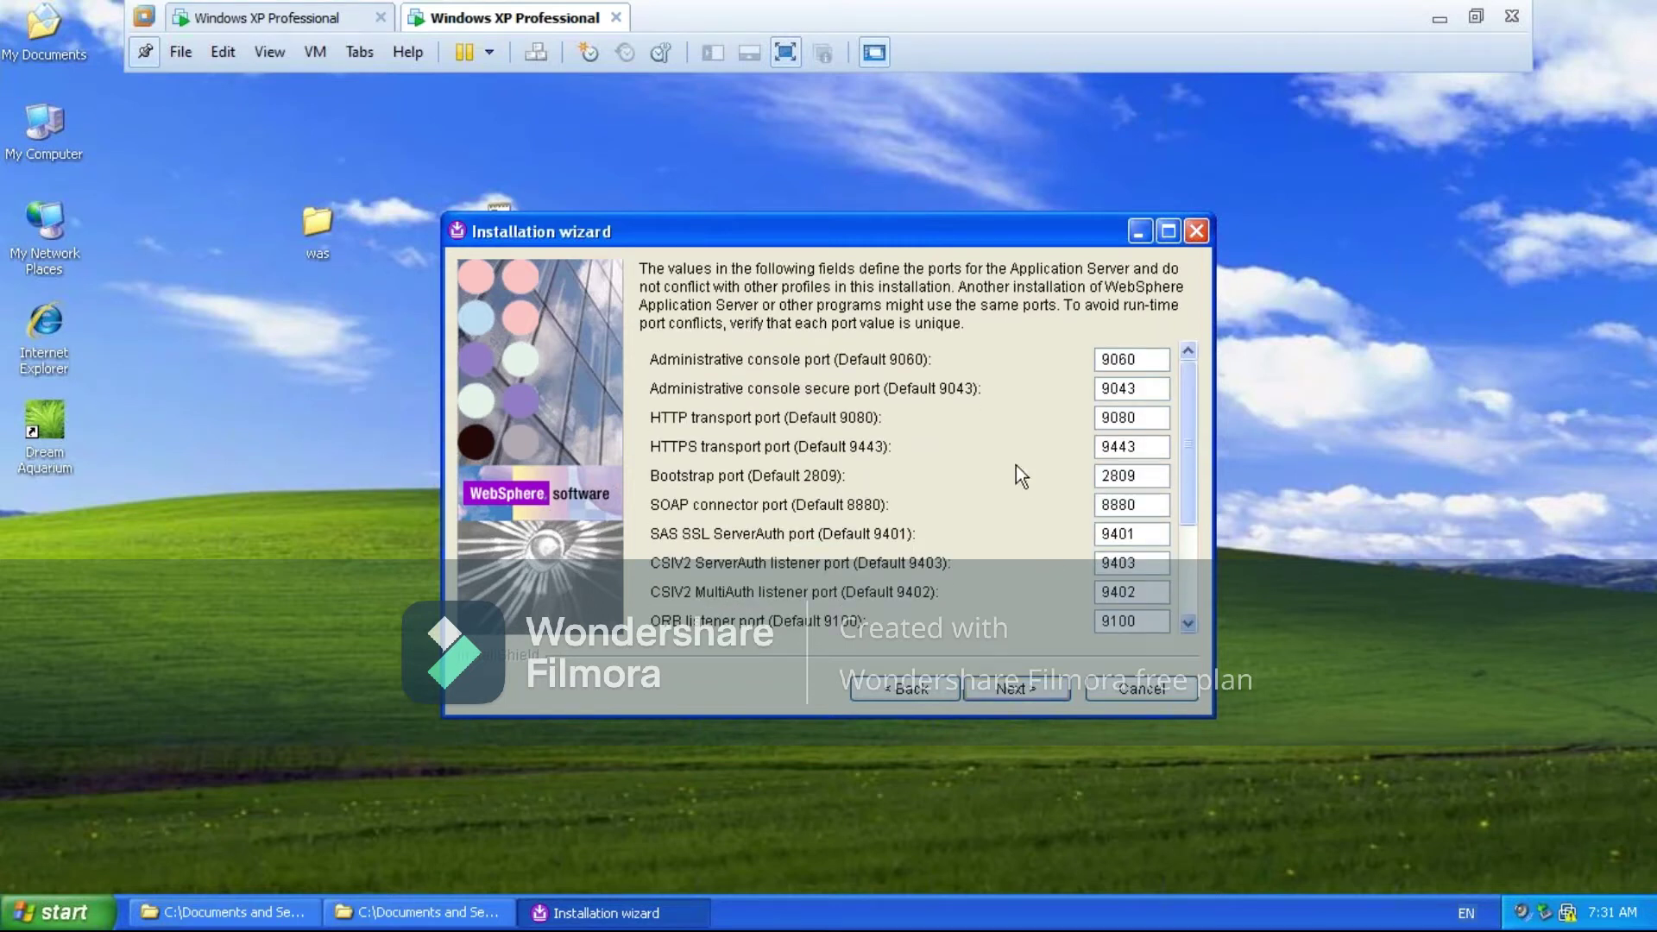
click(1168, 231)
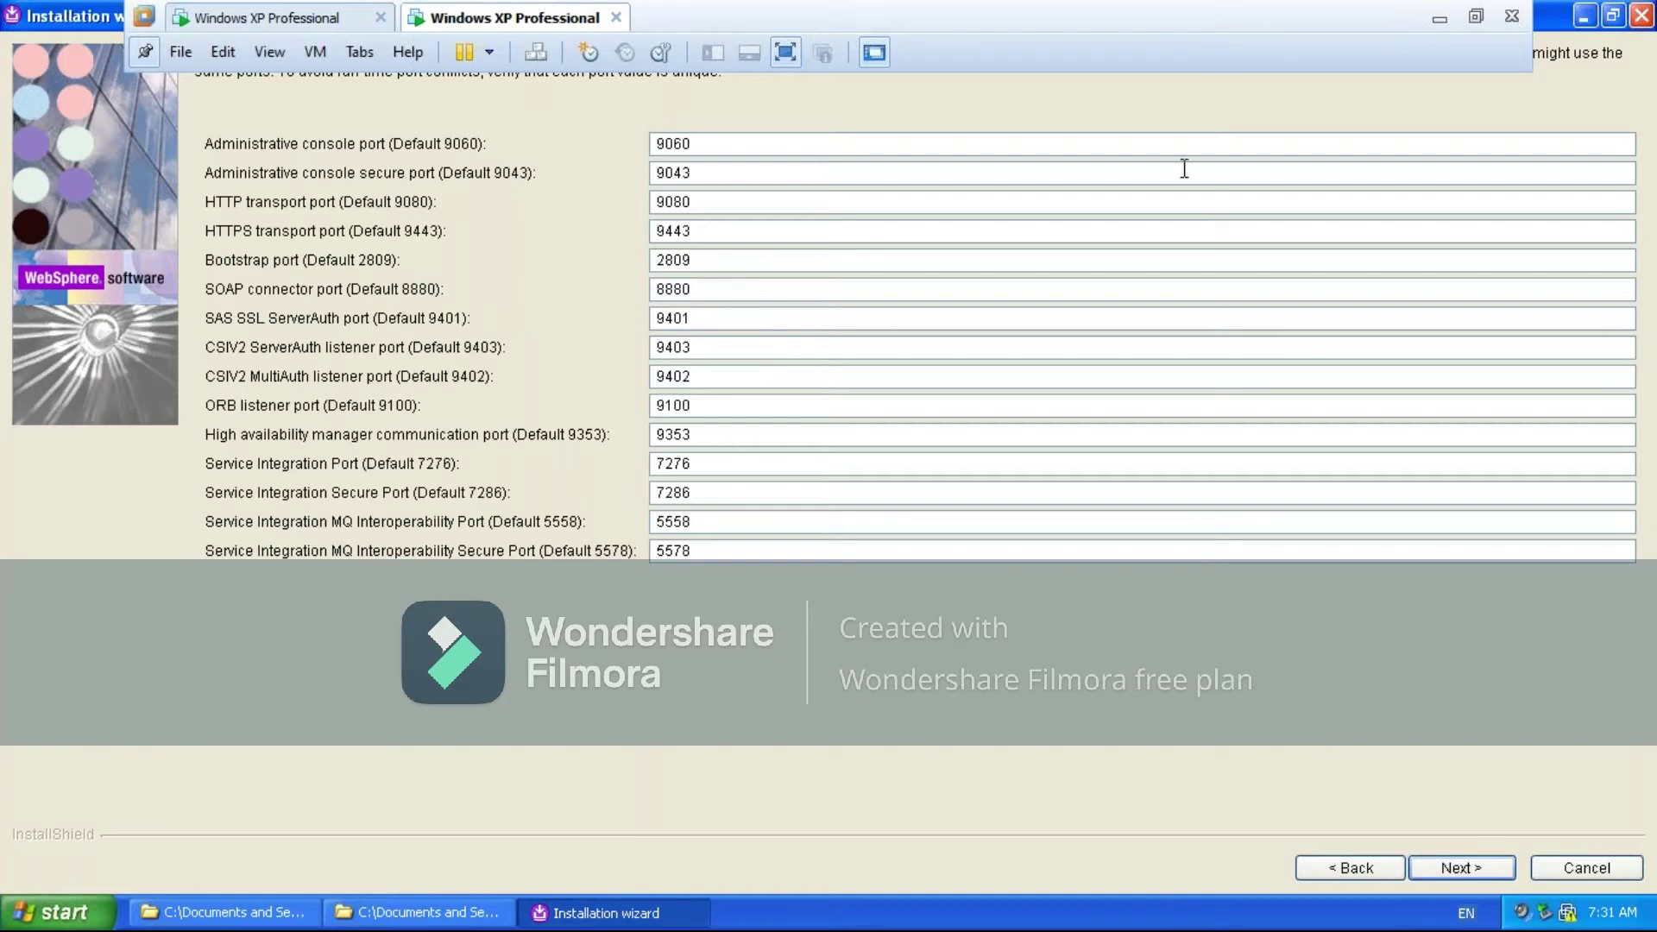
click(1610, 18)
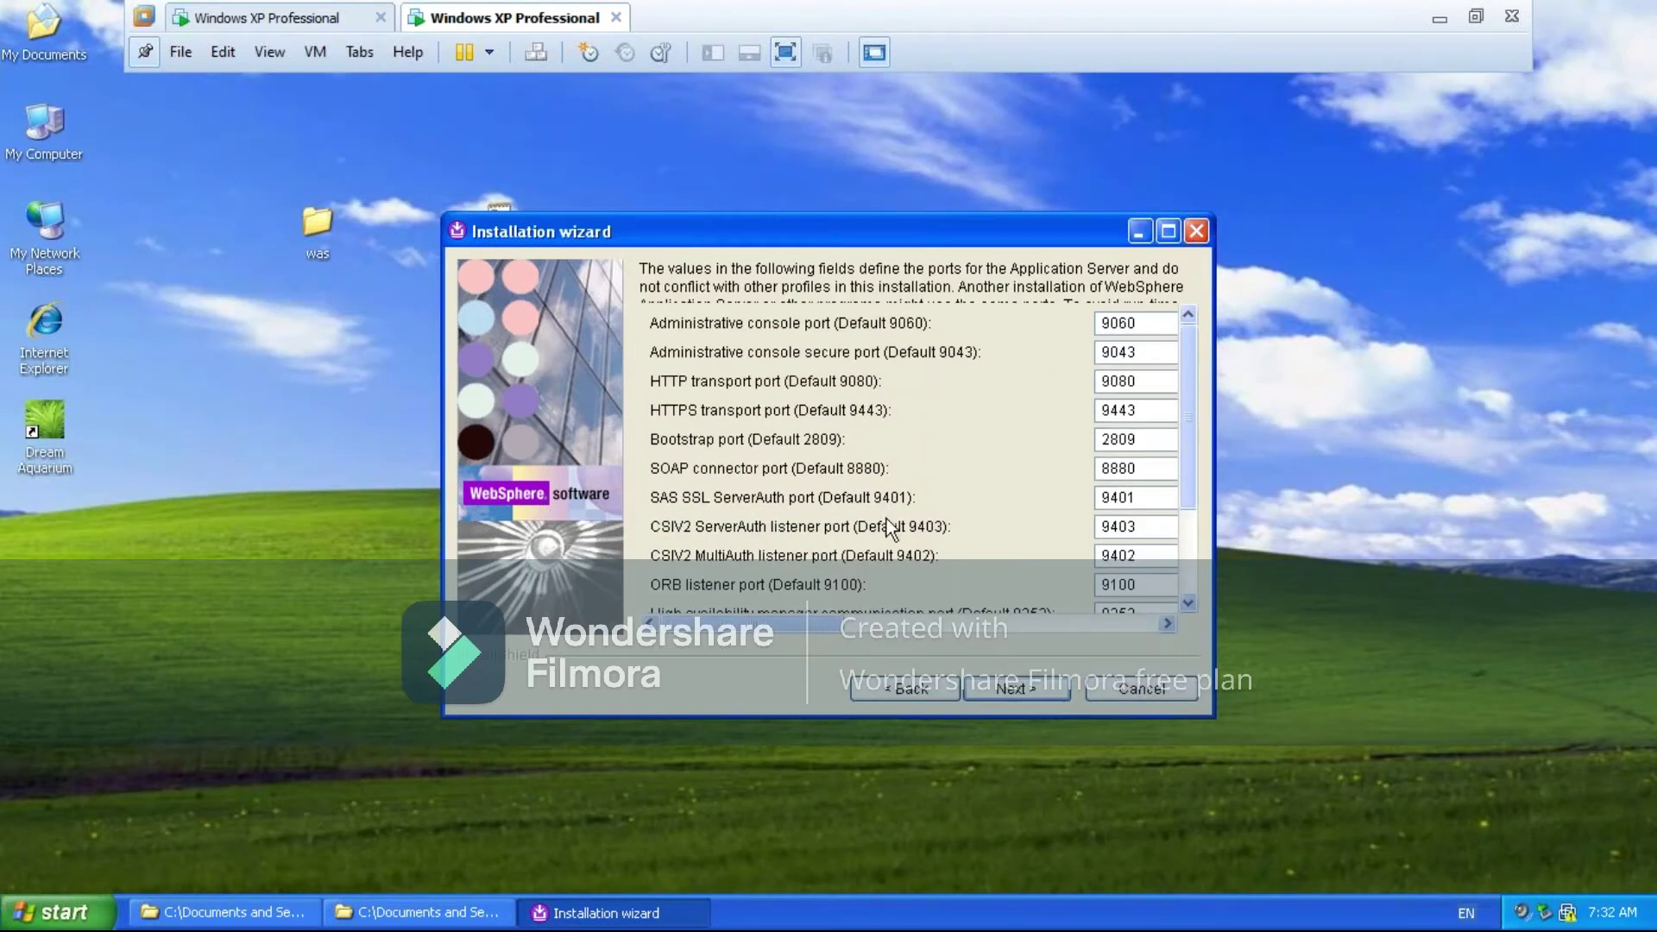
click(1169, 232)
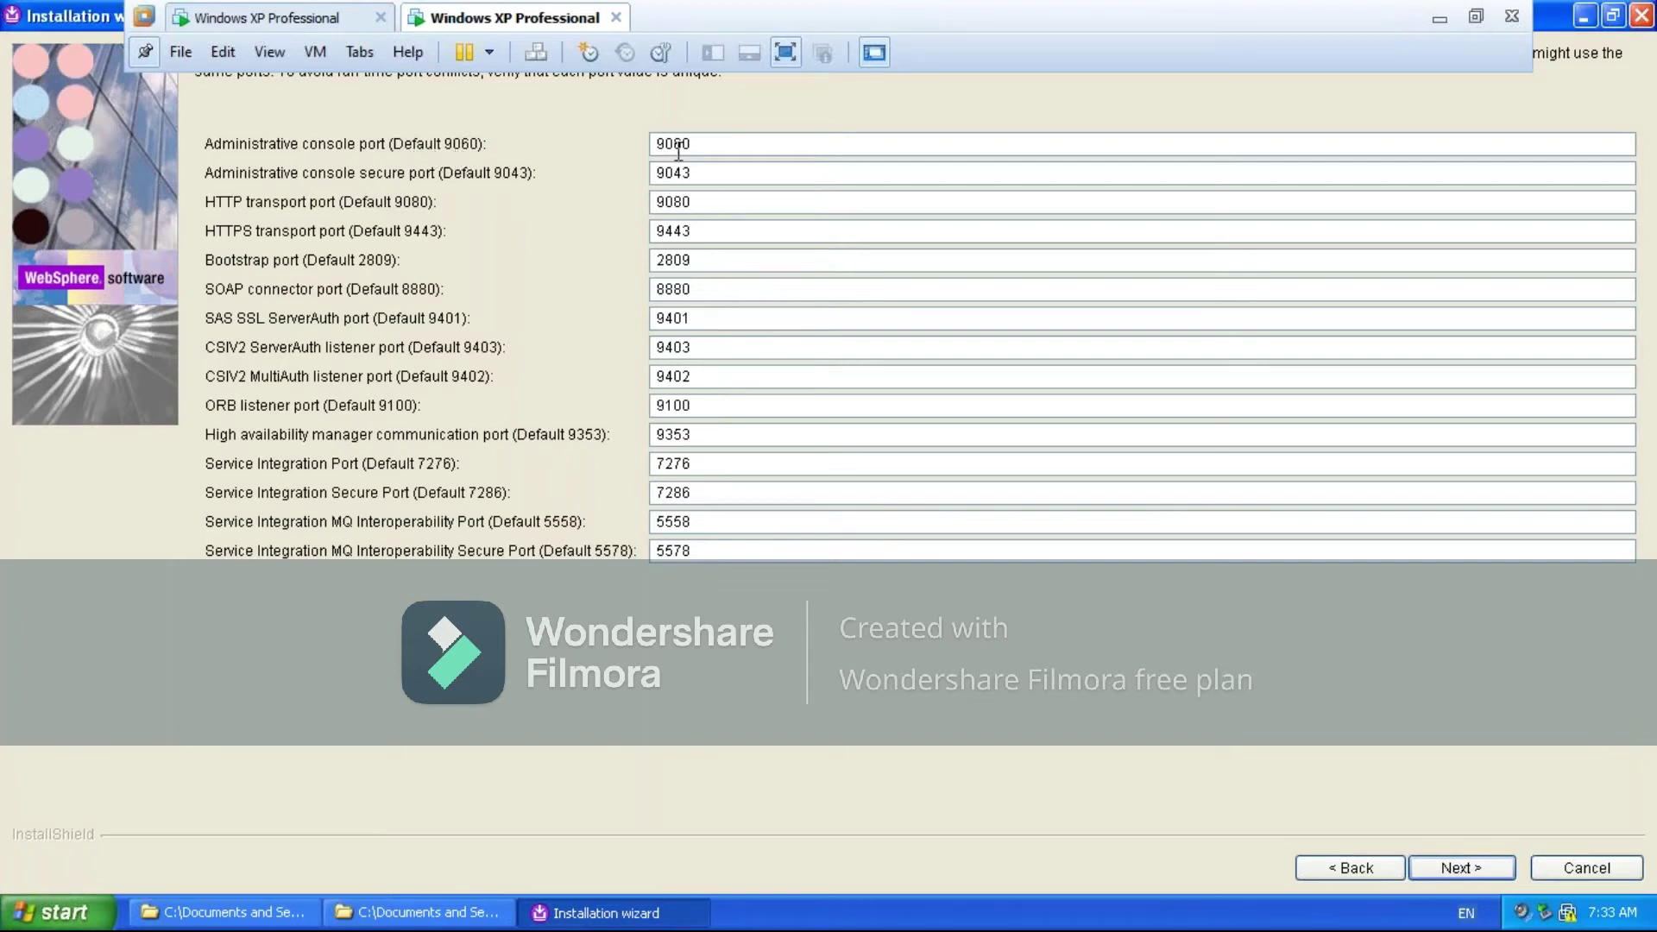
click(706, 148)
click(699, 171)
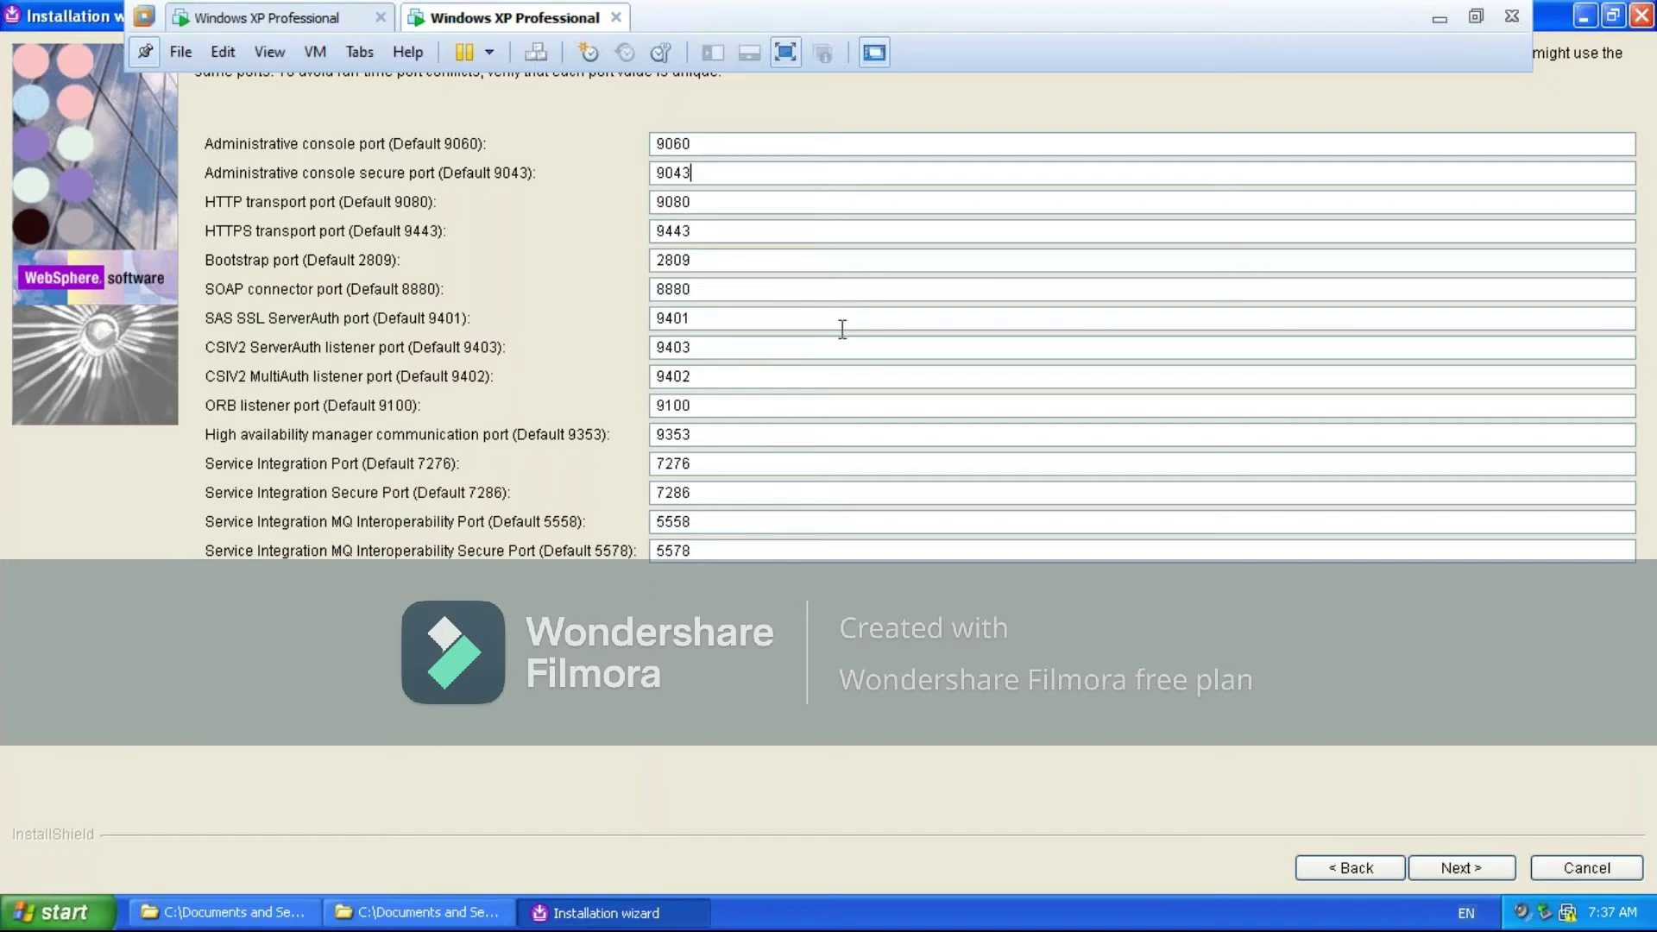
click(1612, 17)
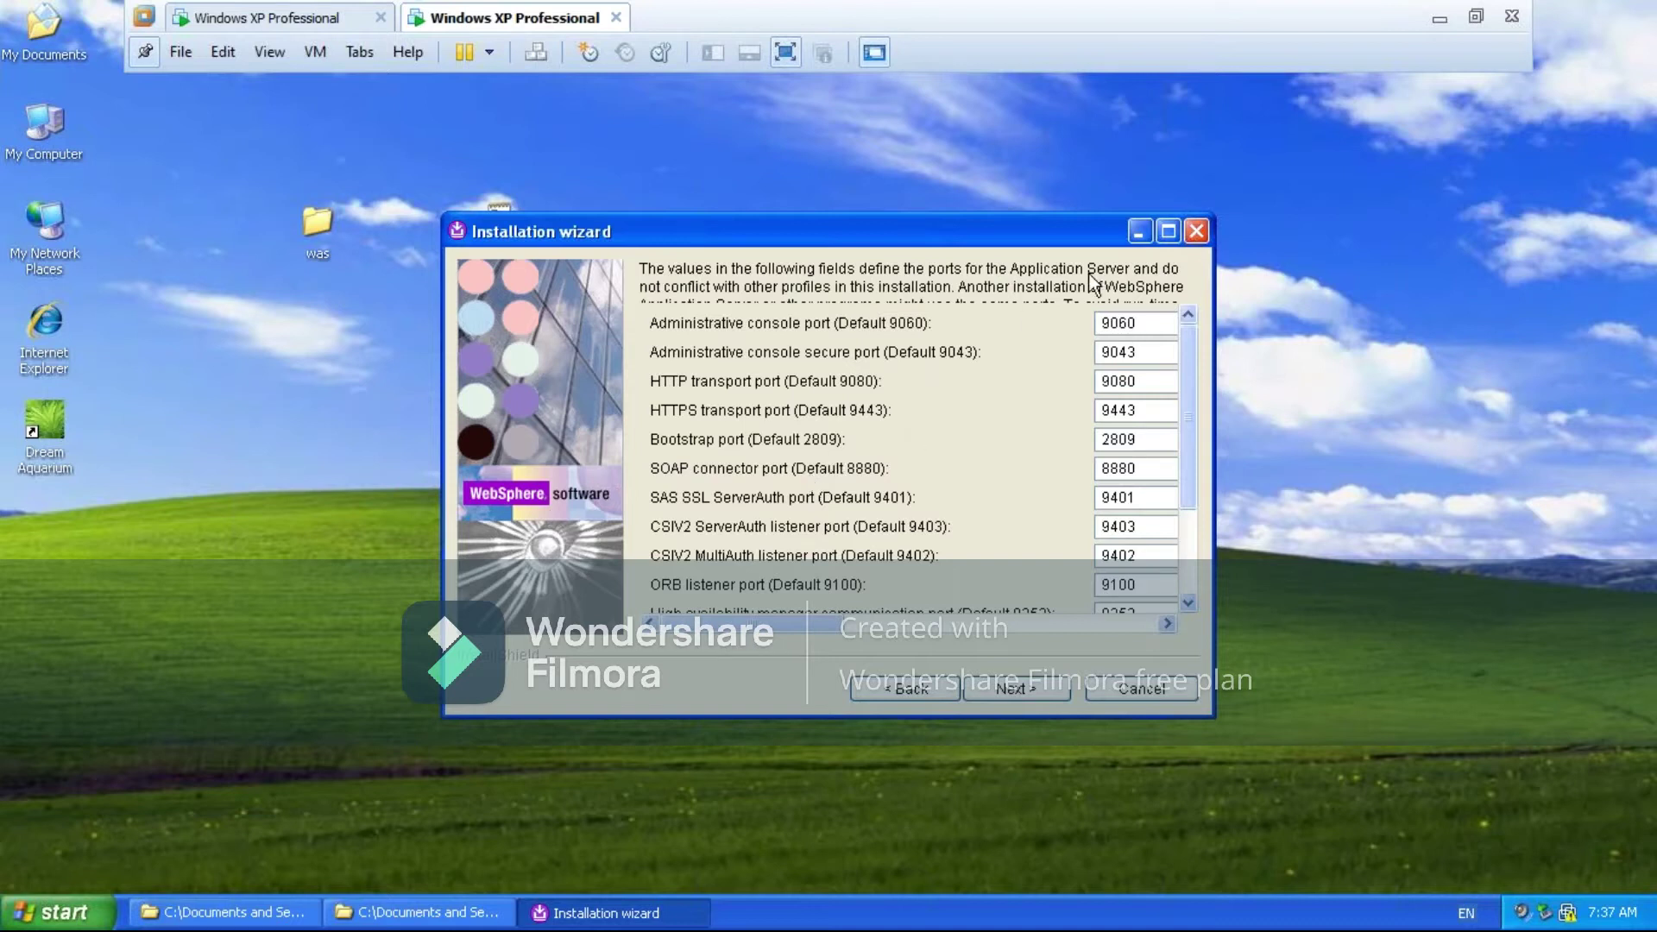
click(1167, 232)
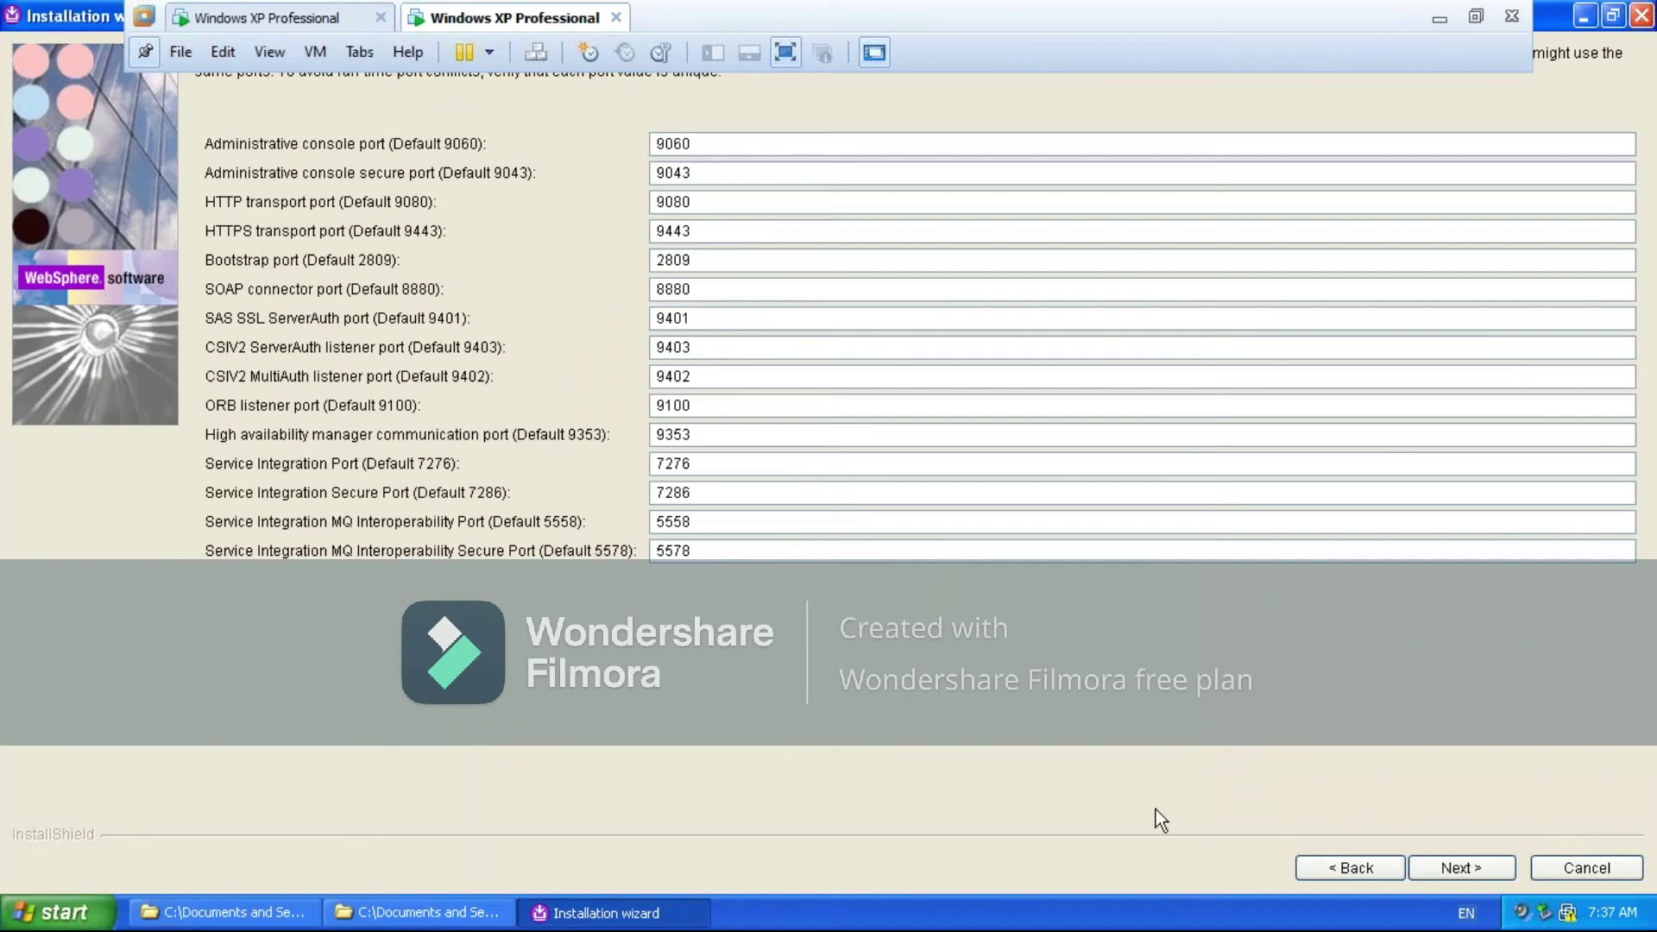
Accept the default ports, continue to the node and host names page and set the node name to GMnode
click(1452, 868)
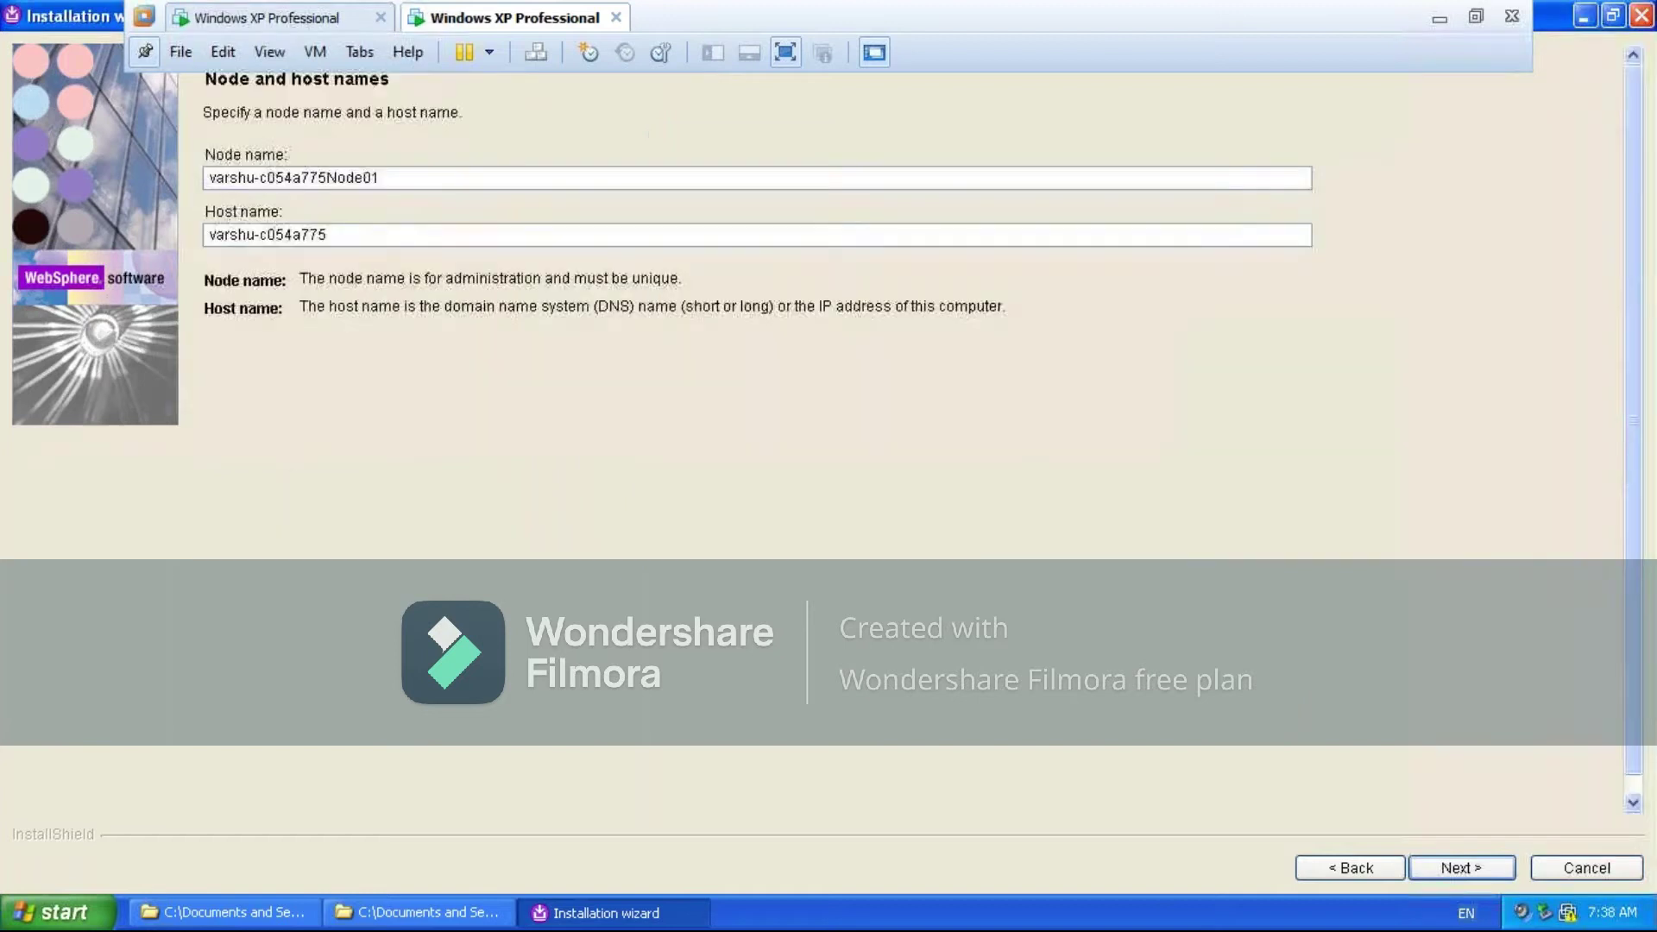
click(400, 179)
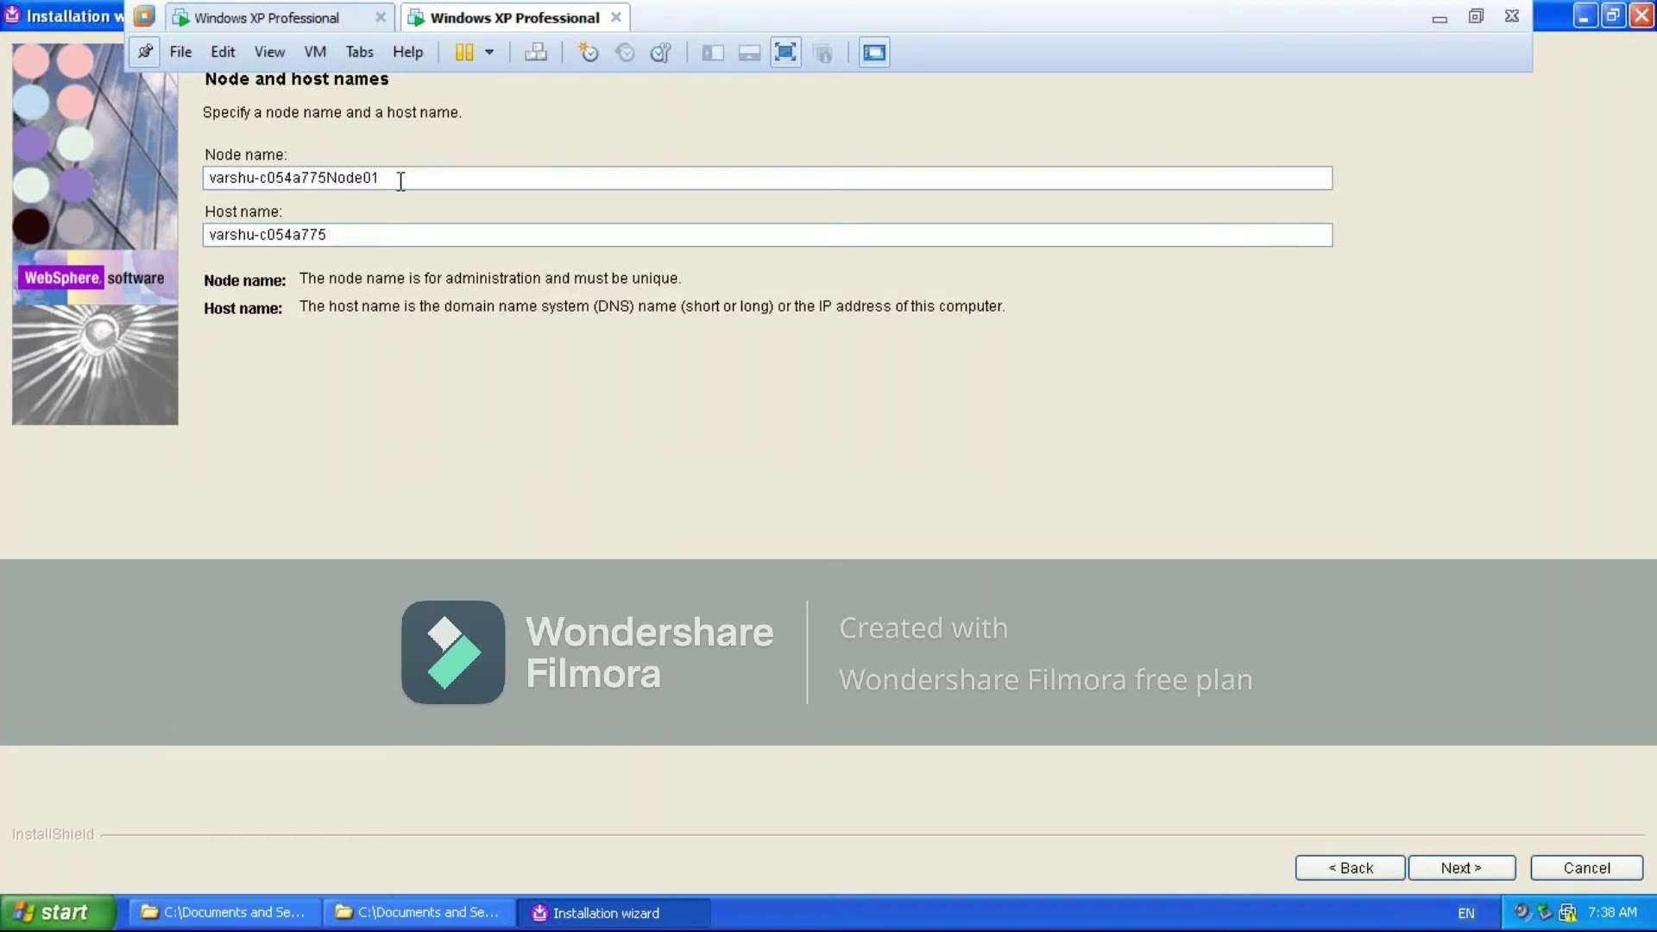
key(BackSpace)
key(BackSpace)
key(BackSpace)
key(BackSpace)
key(BackSpace)
key(BackSpace)
key(BackSpace)
key(BackSpace)
key(BackSpace)
key(BackSpace)
key(BackSpace)
key(BackSpace)
key(BackSpace)
key(BackSpace)
key(BackSpace)
key(BackSpace)
key(BackSpace)
key(BackSpace)
key(BackSpace)
key(BackSpace)
key(BackSpace)
text(Gm)
key(BackSpace)
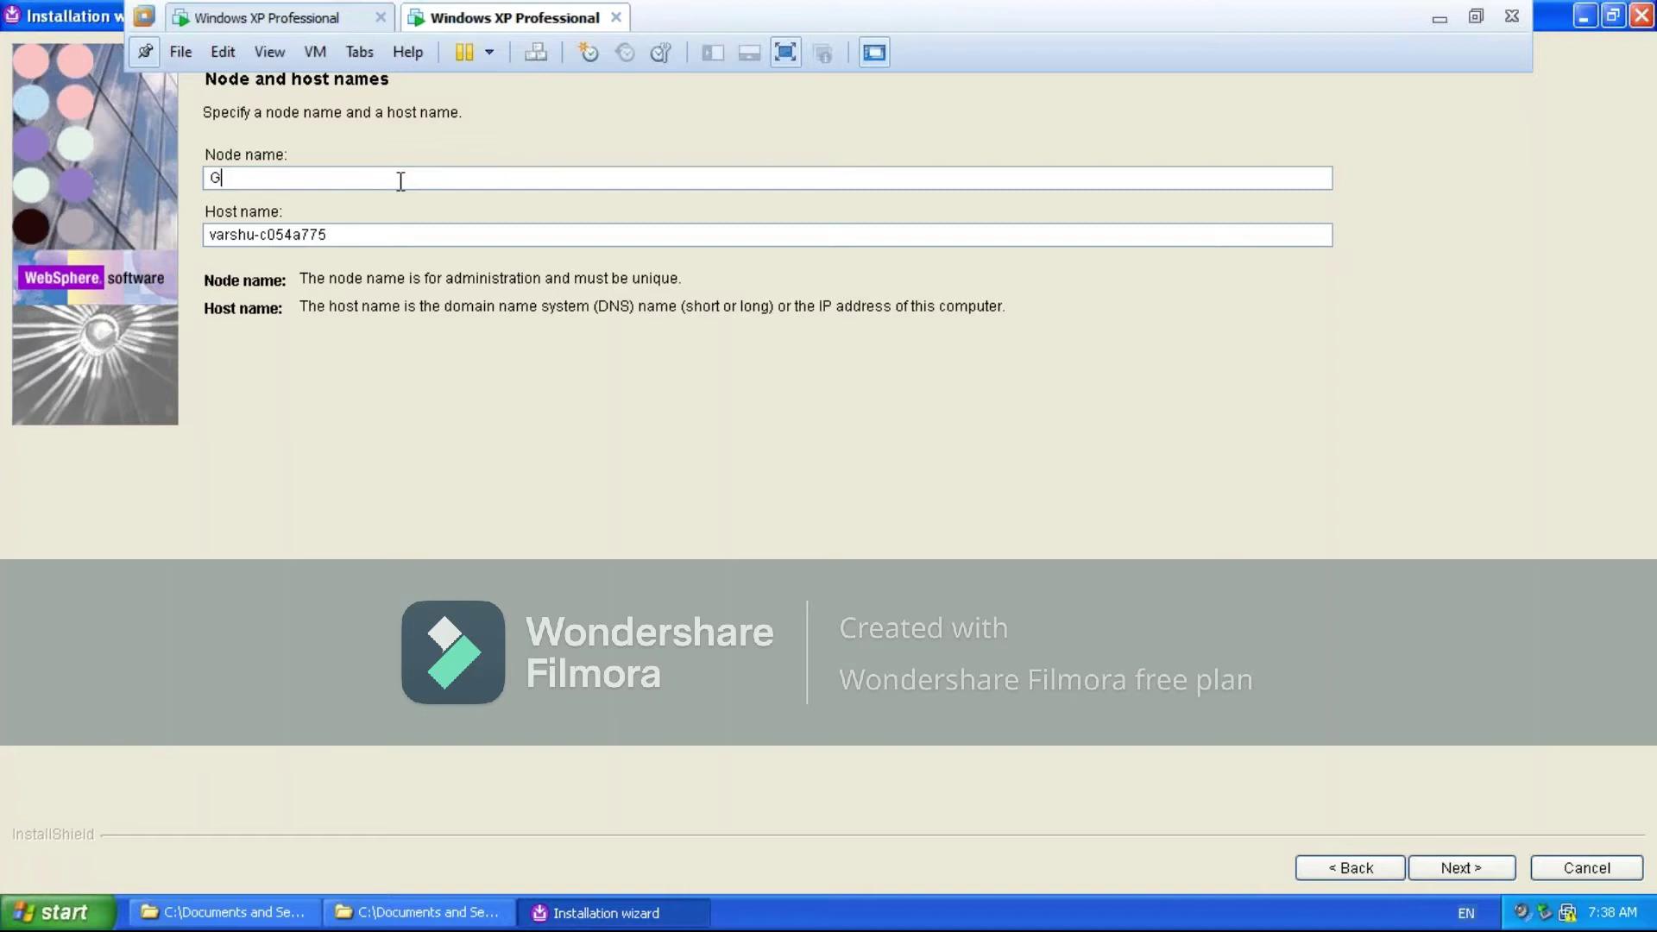
text(Mnode)
Replace the host name with localhost
click(352, 236)
key(BackSpace)
key(BackSpace)
key(BackSpace)
key(BackSpace)
key(BackSpace)
key(BackSpace)
key(BackSpace)
key(BackSpace)
key(BackSpace)
key(BackSpace)
key(BackSpace)
key(BackSpace)
key(BackSpace)
key(BackSpace)
key(BackSpace)
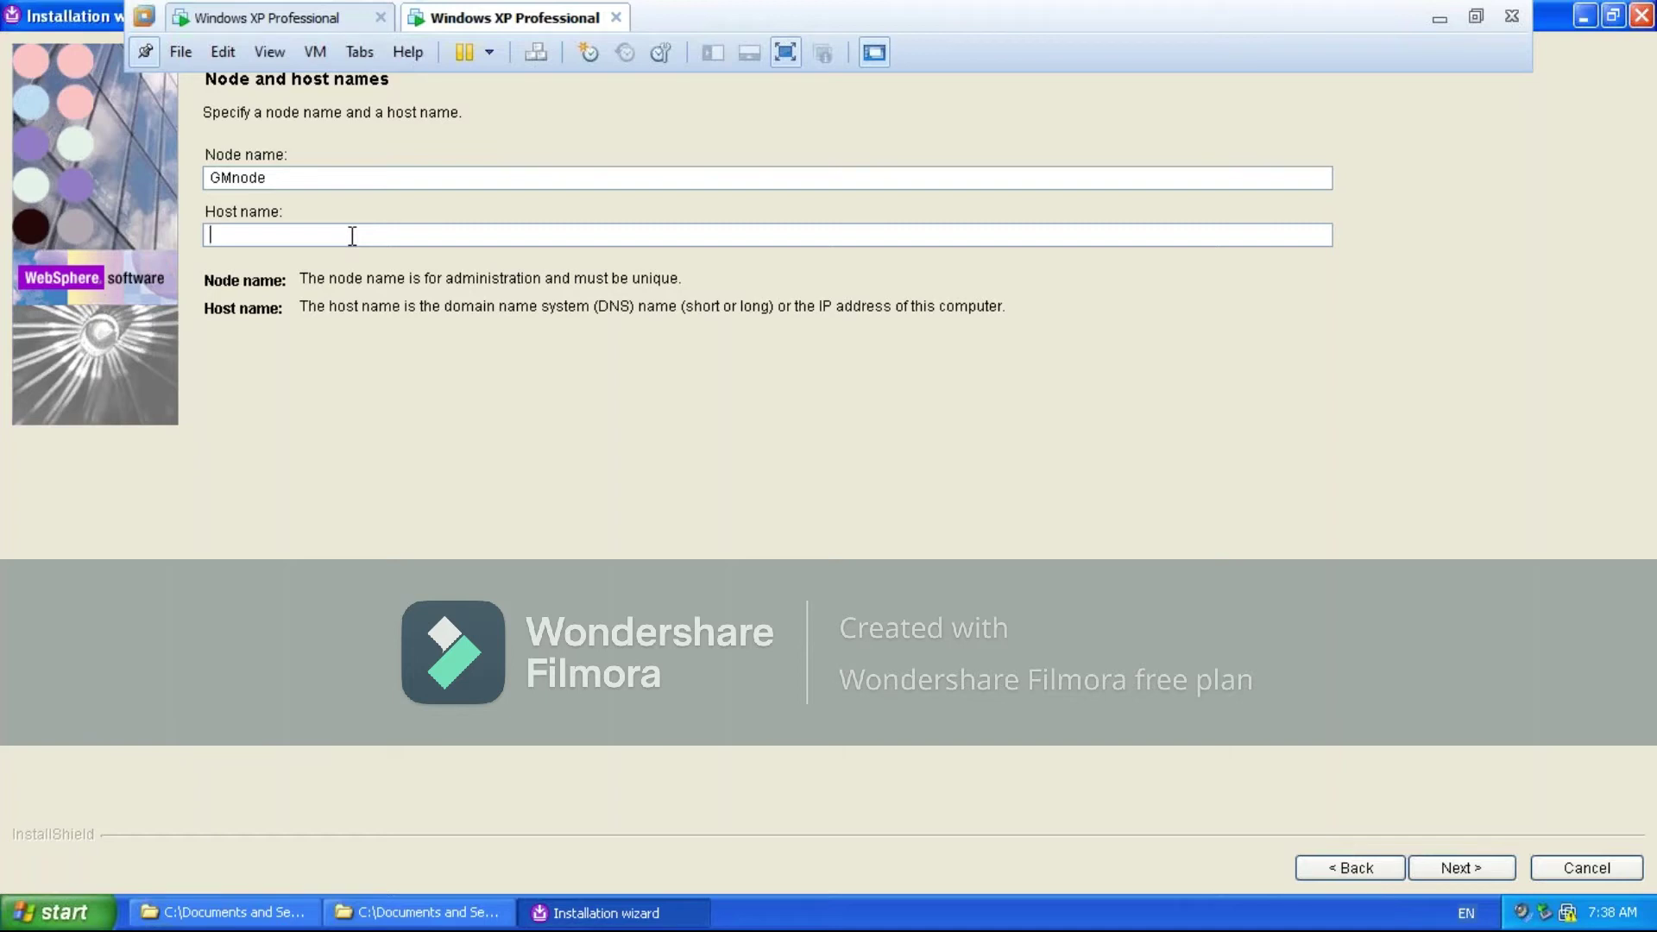
text(localhost)
Append the explanatory text "AS create ..... virtuvalhost" after GMnode in the node name
click(270, 178)
text(....... AS crweATE)
key(BackSpace)
key(BackSpace)
key(BackSpace)
key(BackSpace)
key(BackSpace)
text(eate r)
click(281, 233)
drag(209, 238, 289, 234)
click(308, 235)
drag(299, 178, 322, 178)
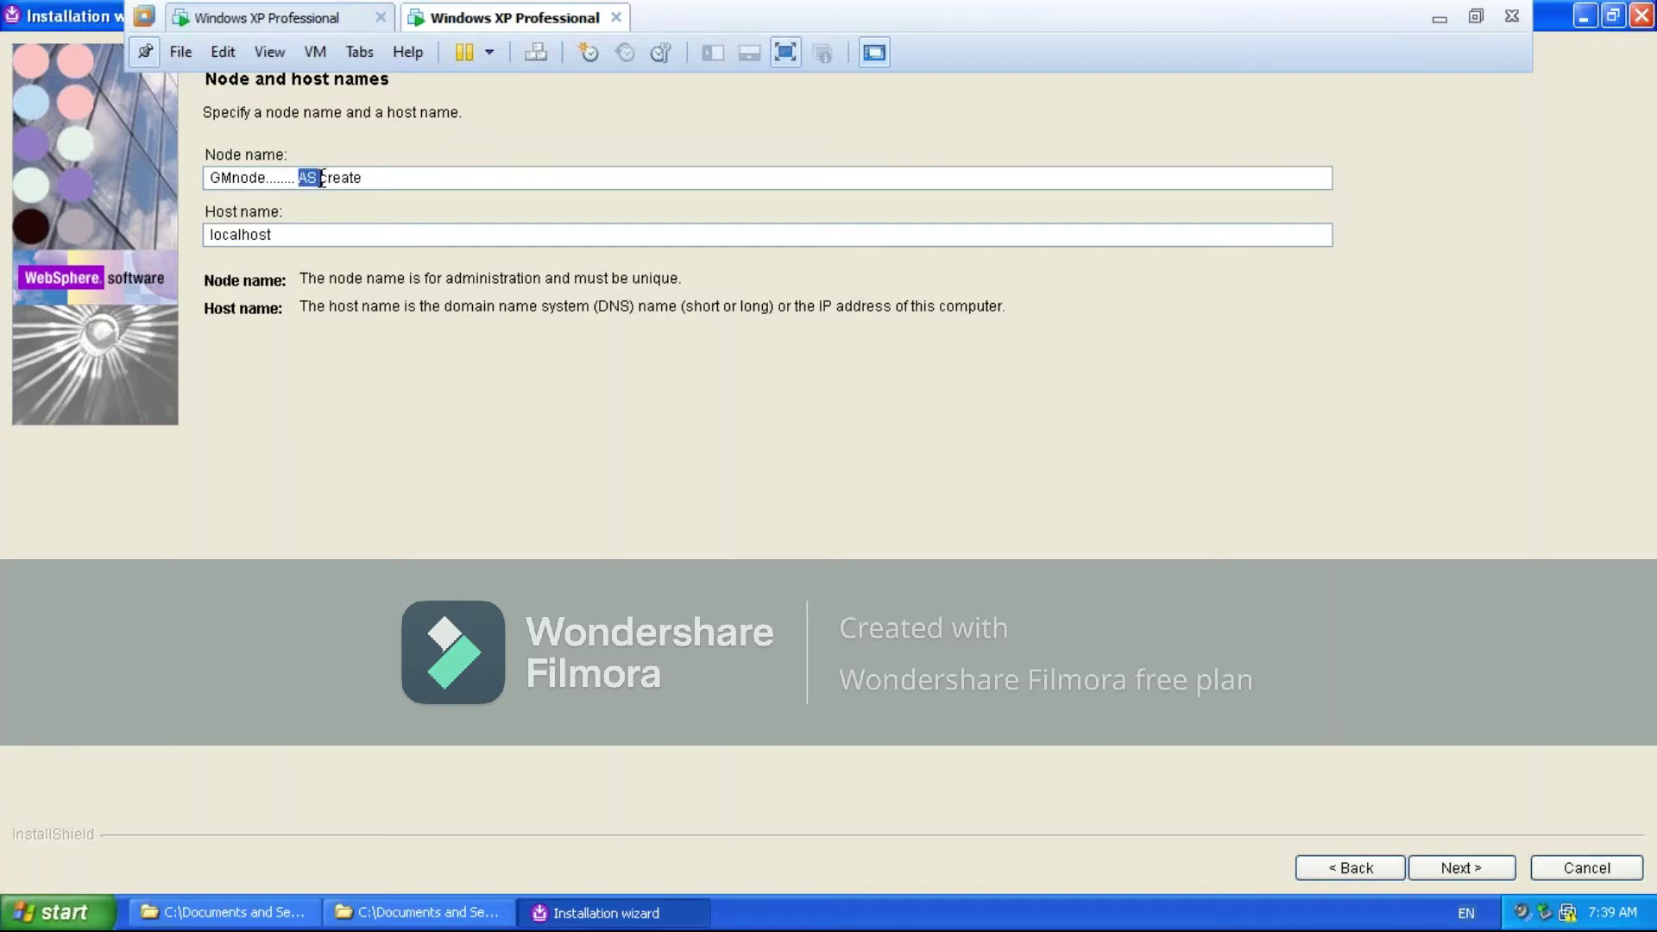
click(367, 178)
text(..... virtuvalhost)
Remove the explanatory text after GMnode from the node name
click(316, 177)
drag(299, 179, 341, 179)
click(240, 179)
drag(299, 177, 334, 179)
click(333, 179)
click(361, 178)
key(BackSpace)
key(BackSpace)
key(BackSpace)
key(BackSpace)
key(BackSpace)
key(BackSpace)
key(BackSpace)
key(BackSpace)
key(BackSpace)
key(BackSpace)
click(407, 178)
key(BackSpace)
key(BackSpace)
key(BackSpace)
key(BackSpace)
key(BackSpace)
key(BackSpace)
key(BackSpace)
key(BackSpace)
key(BackSpace)
key(BackSpace)
key(BackSpace)
key(BackSpace)
key(BackSpace)
key(BackSpace)
key(BackSpace)
key(BackSpace)
key(BackSpace)
key(BackSpace)
key(BackSpace)
key(BackSpace)
key(BackSpace)
key(BackSpace)
key(BackSpace)
key(BackSpace)
key(BackSpace)
Continue to the Windows service definition page, try the Automatic startup type and set it back to Manual
click(295, 239)
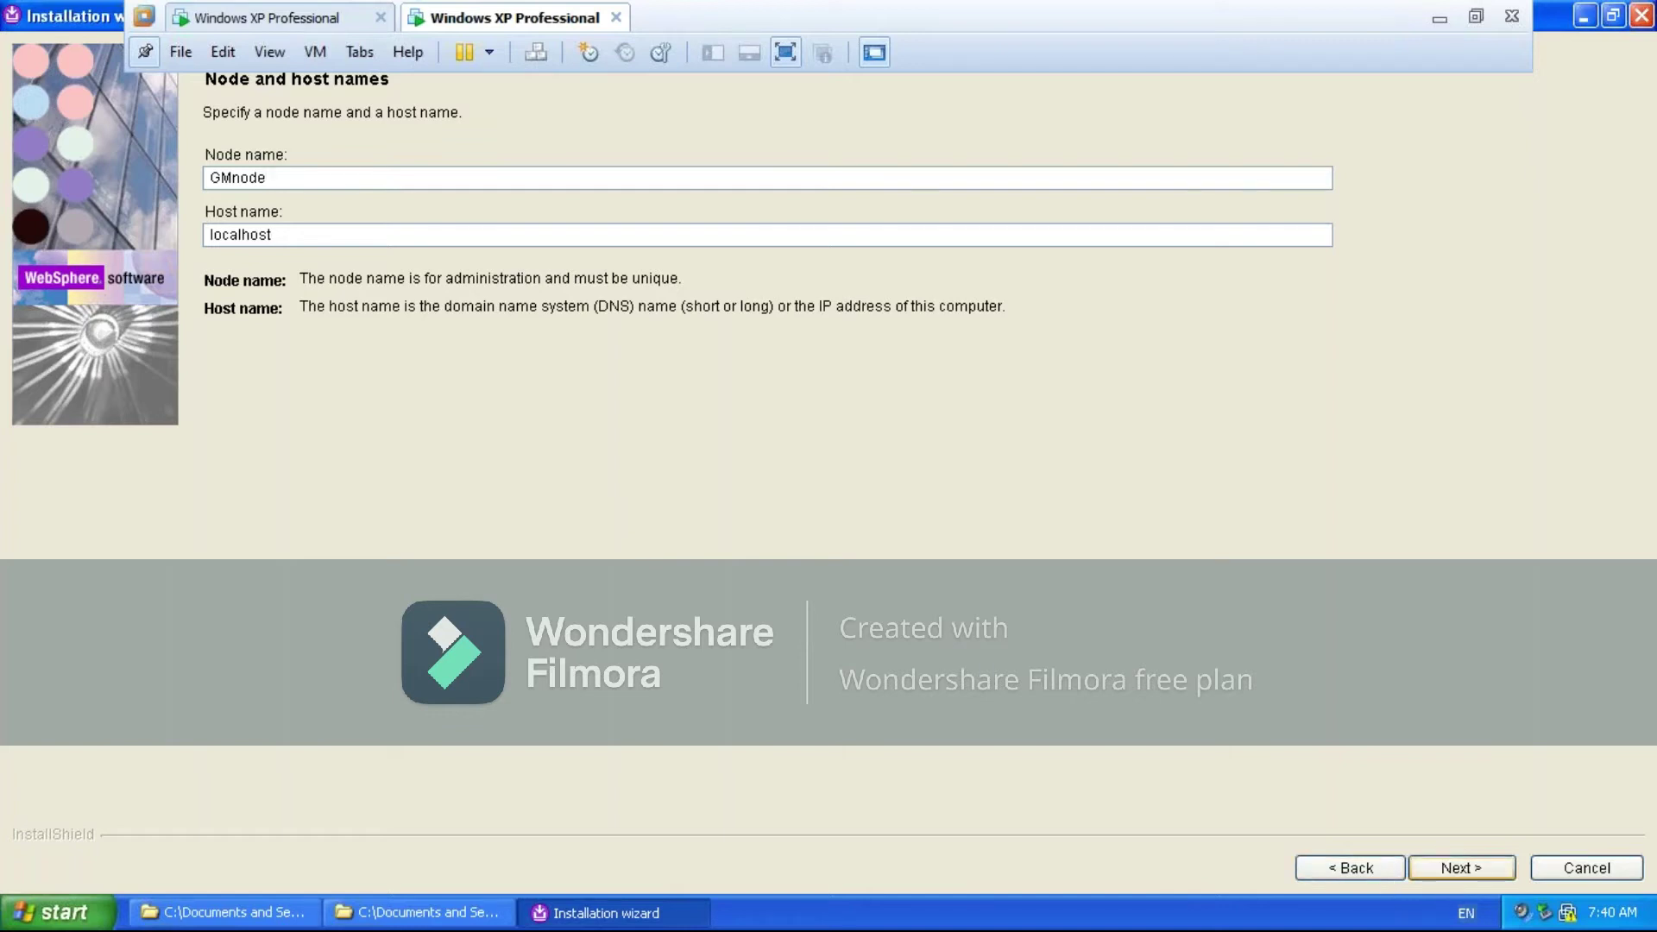
key(Return)
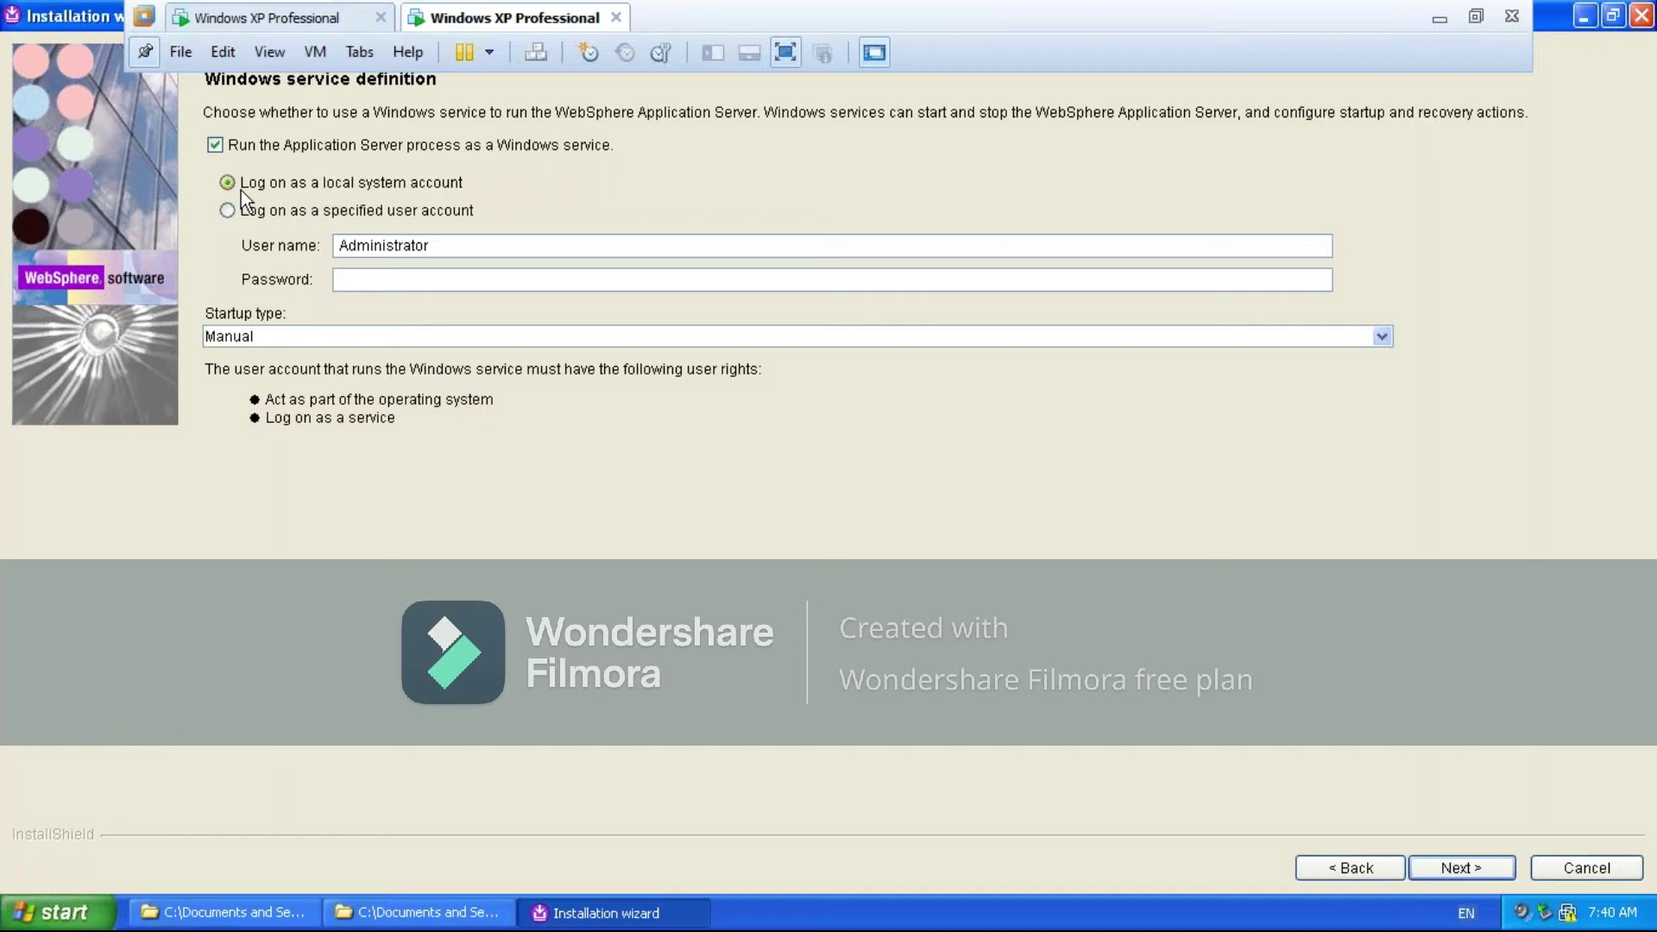
click(272, 334)
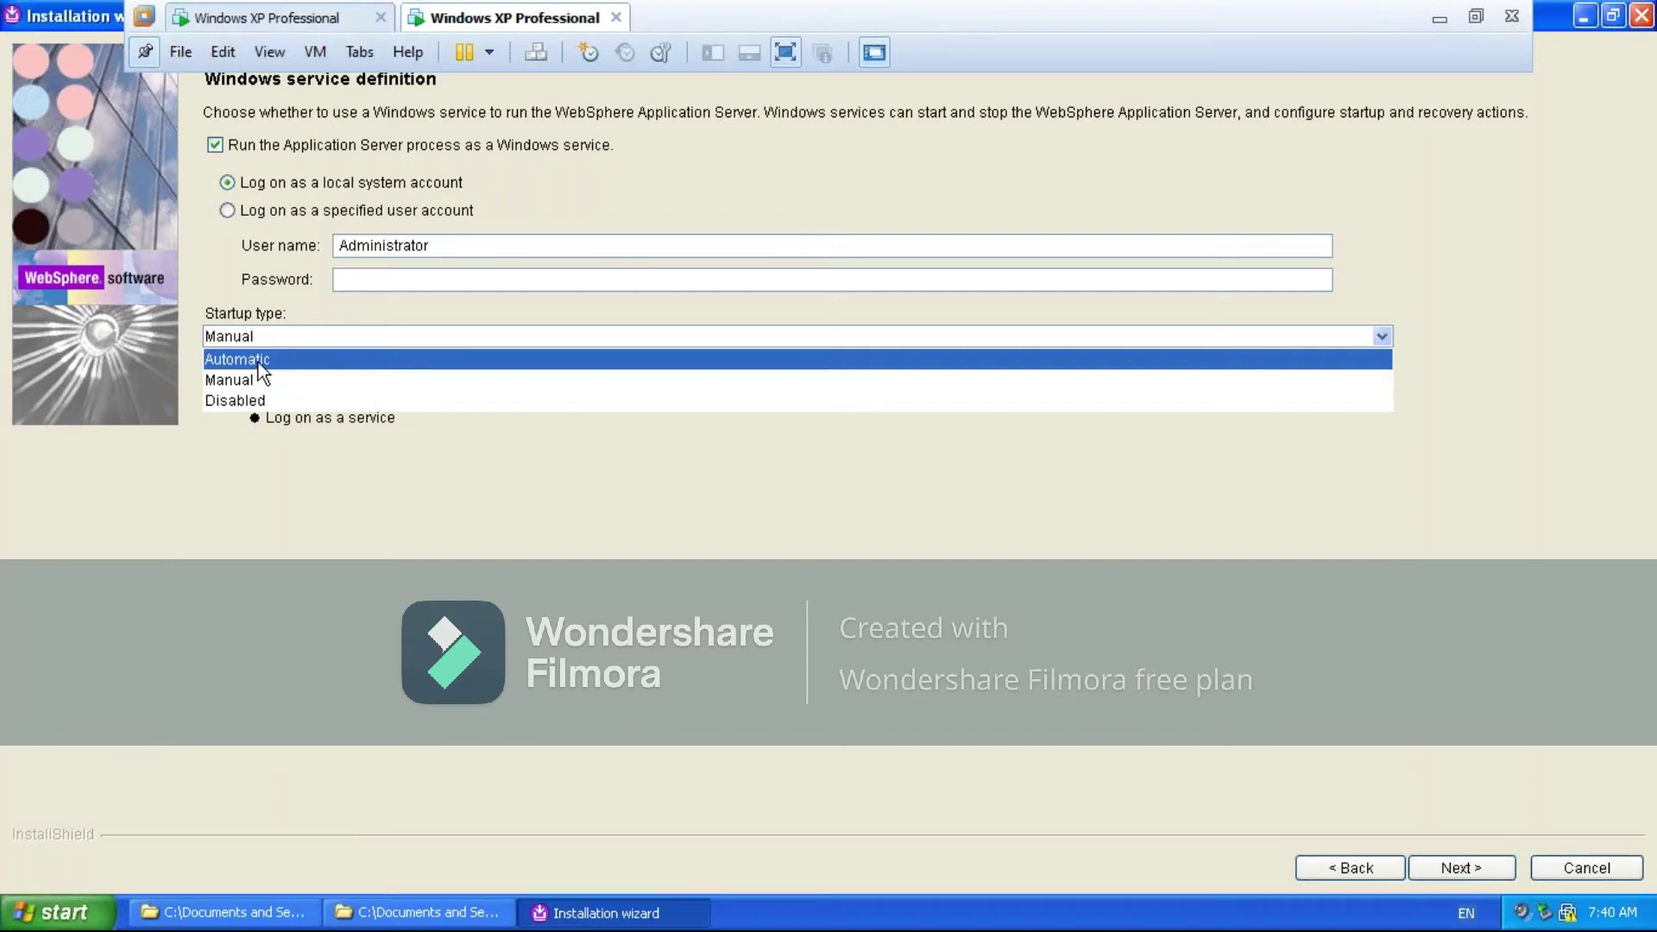
click(257, 360)
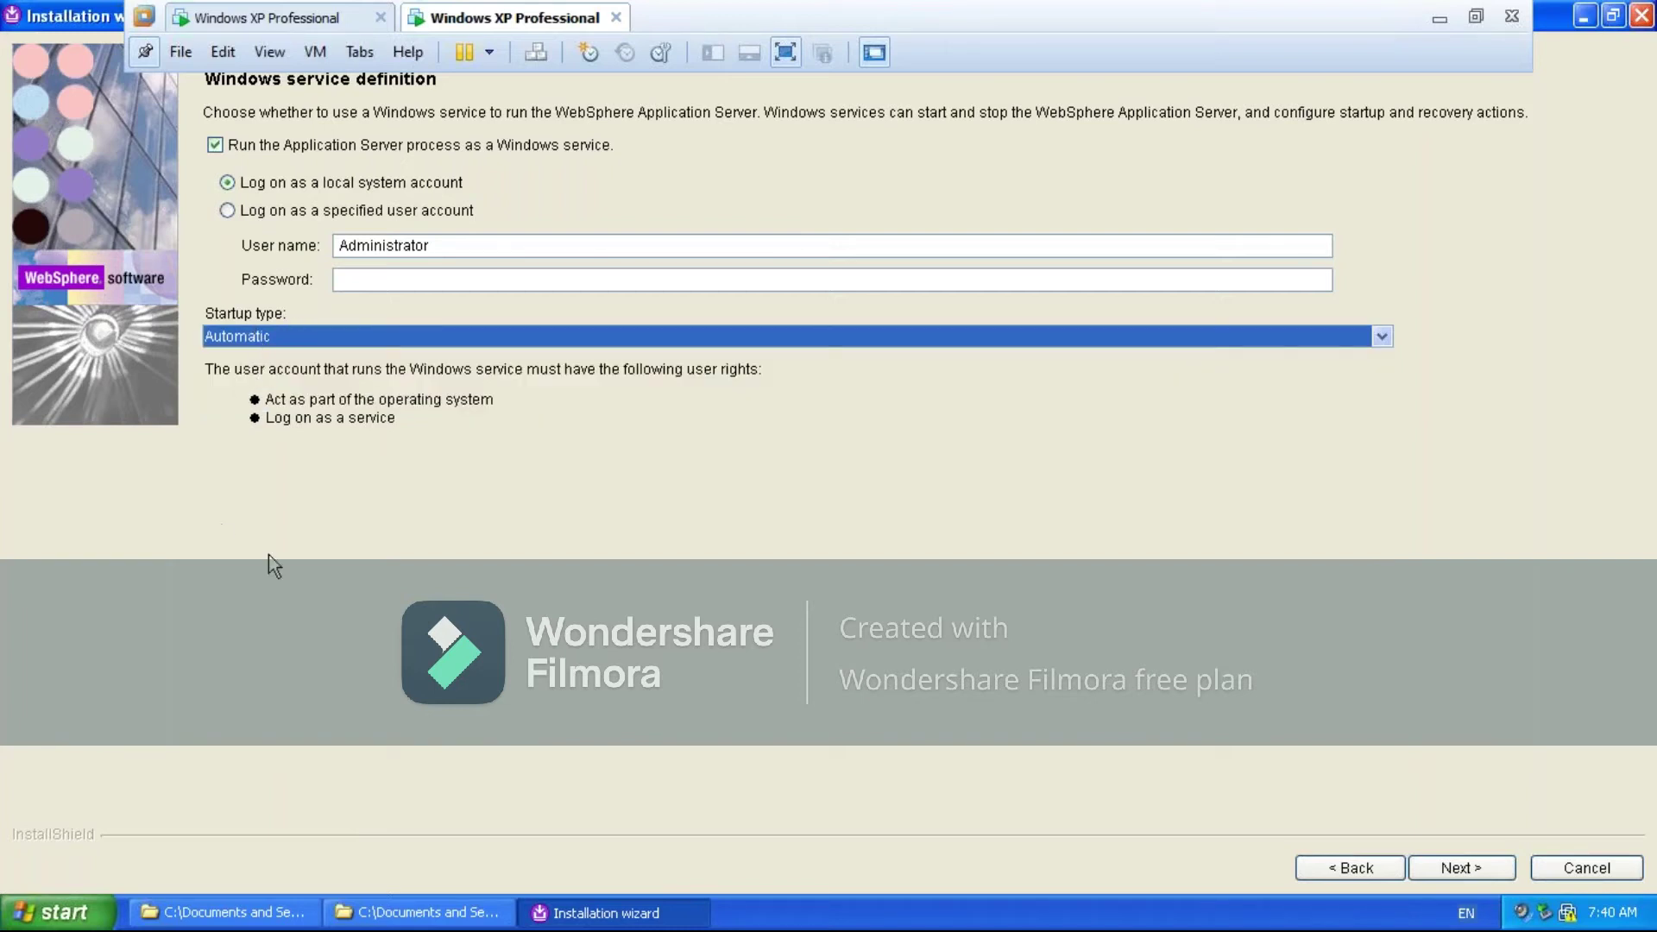
click(271, 339)
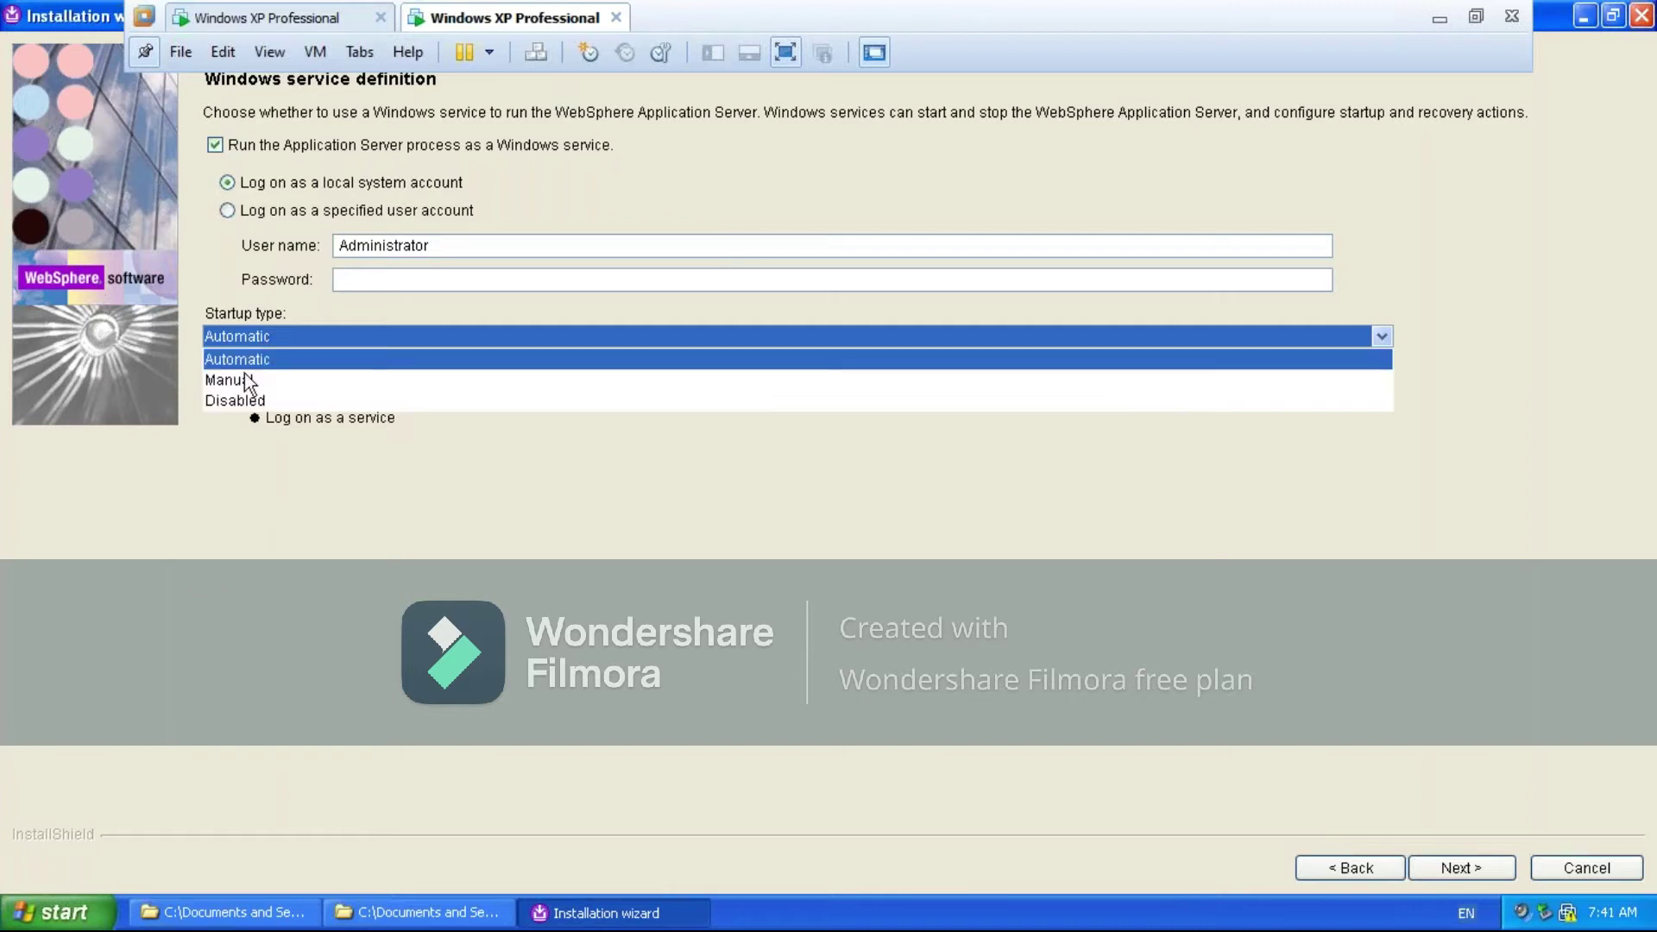
click(247, 380)
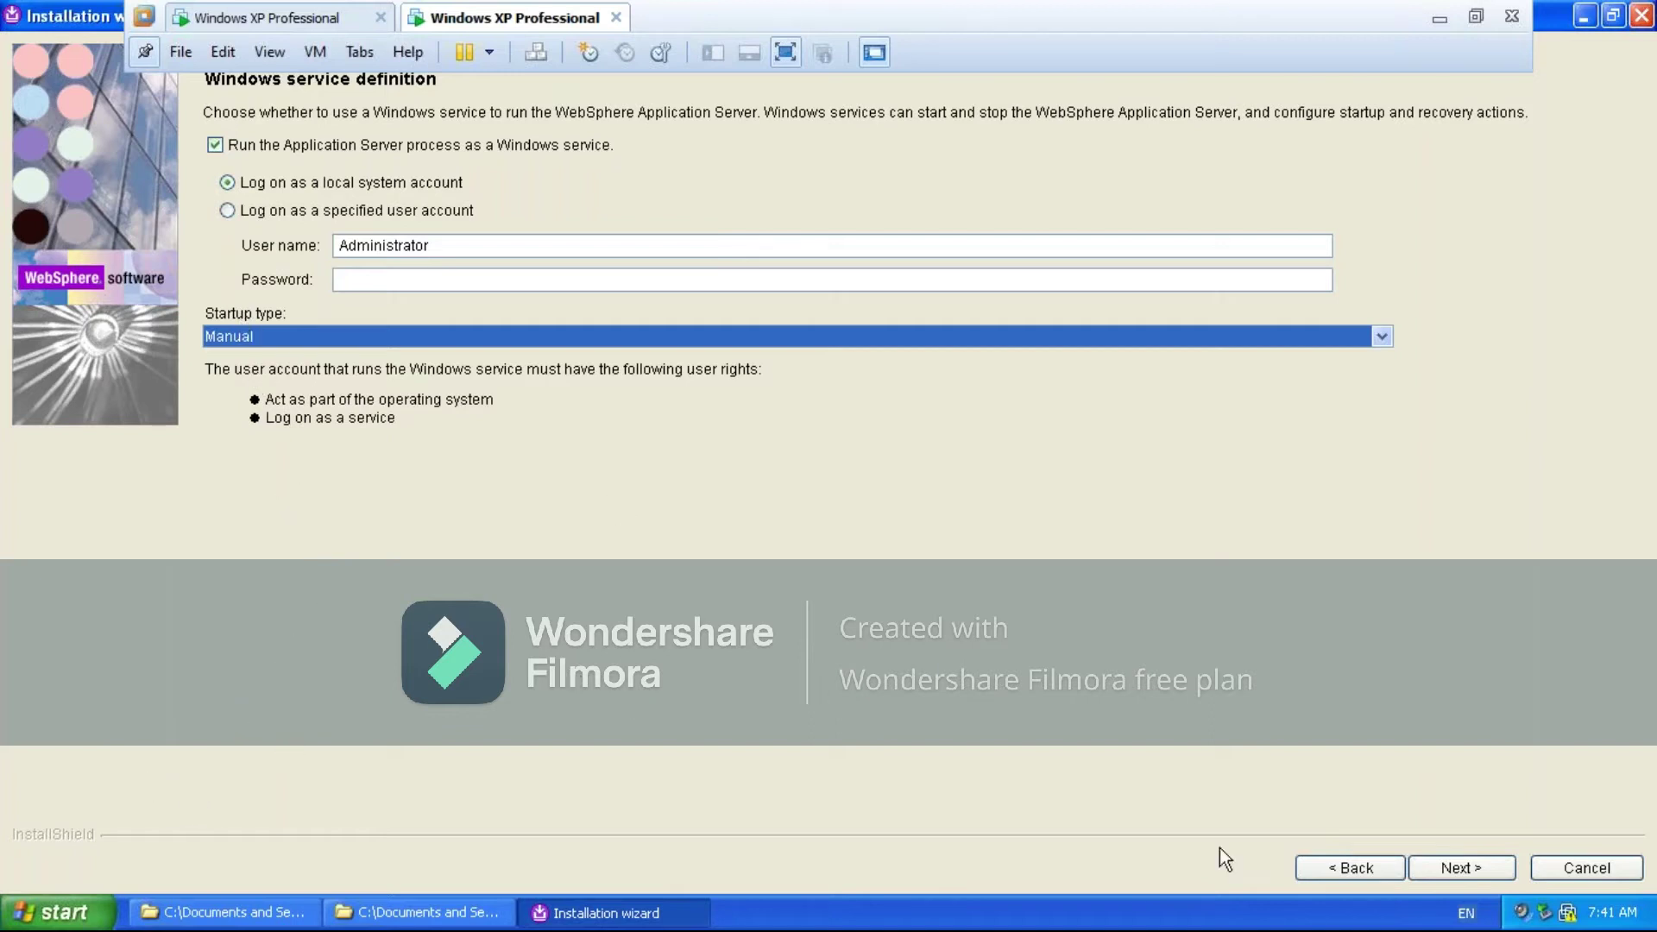
Accept the Windows service definition, review the installation summary and start installing IBM WebSphere Application Server, V6
click(1449, 869)
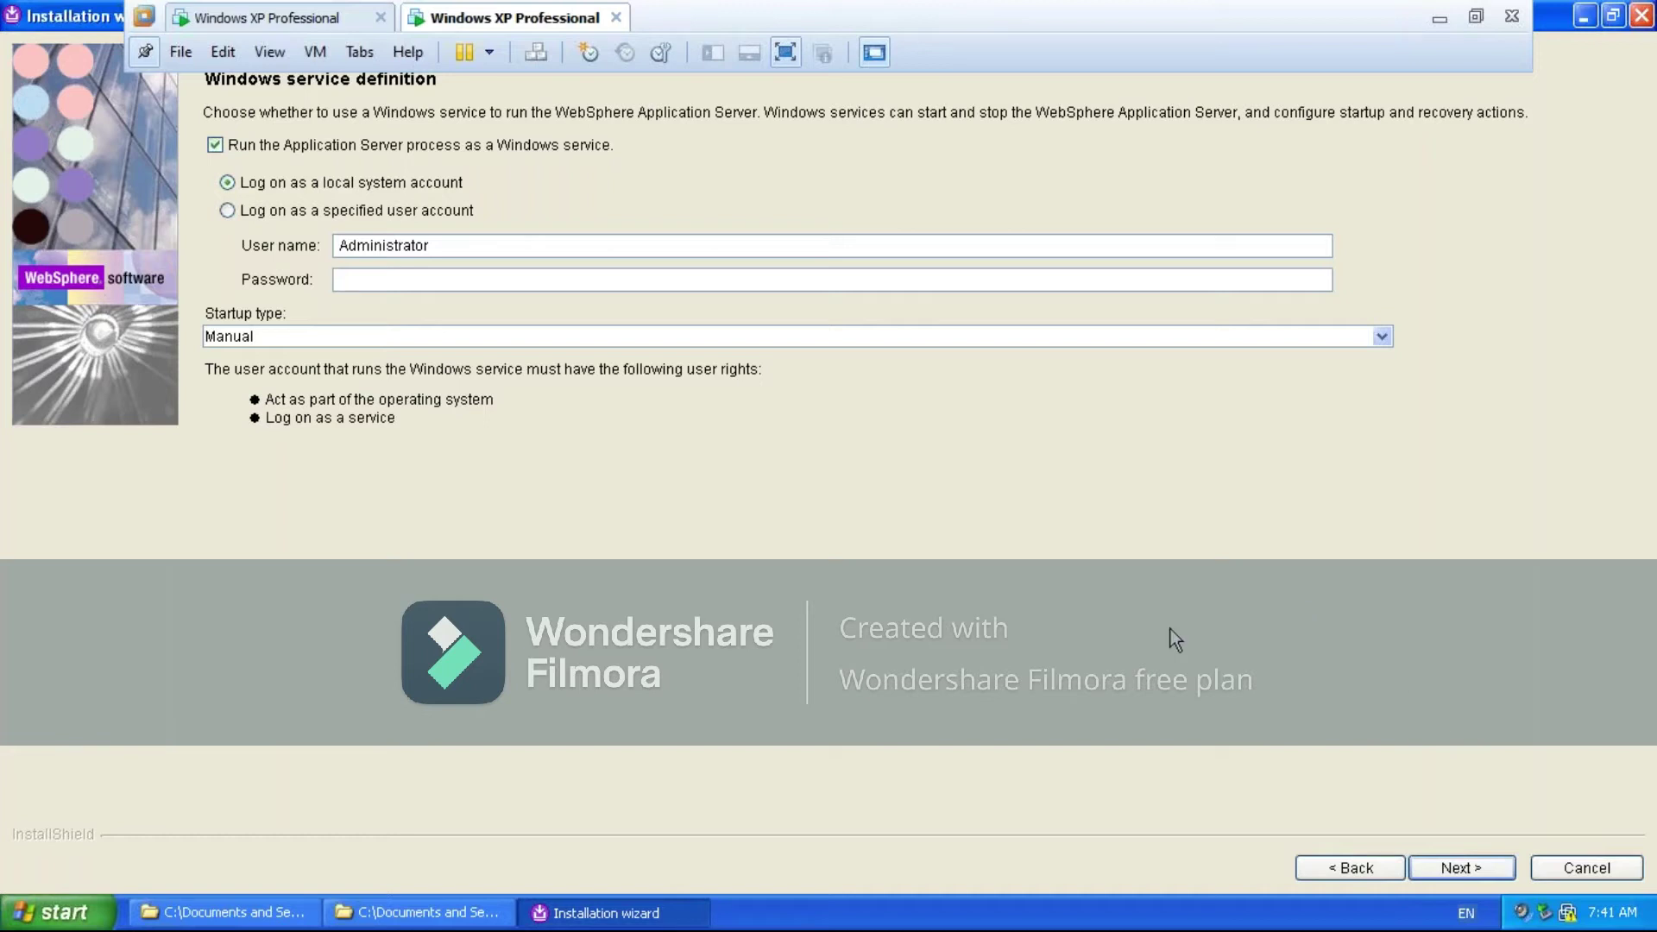
click(1454, 865)
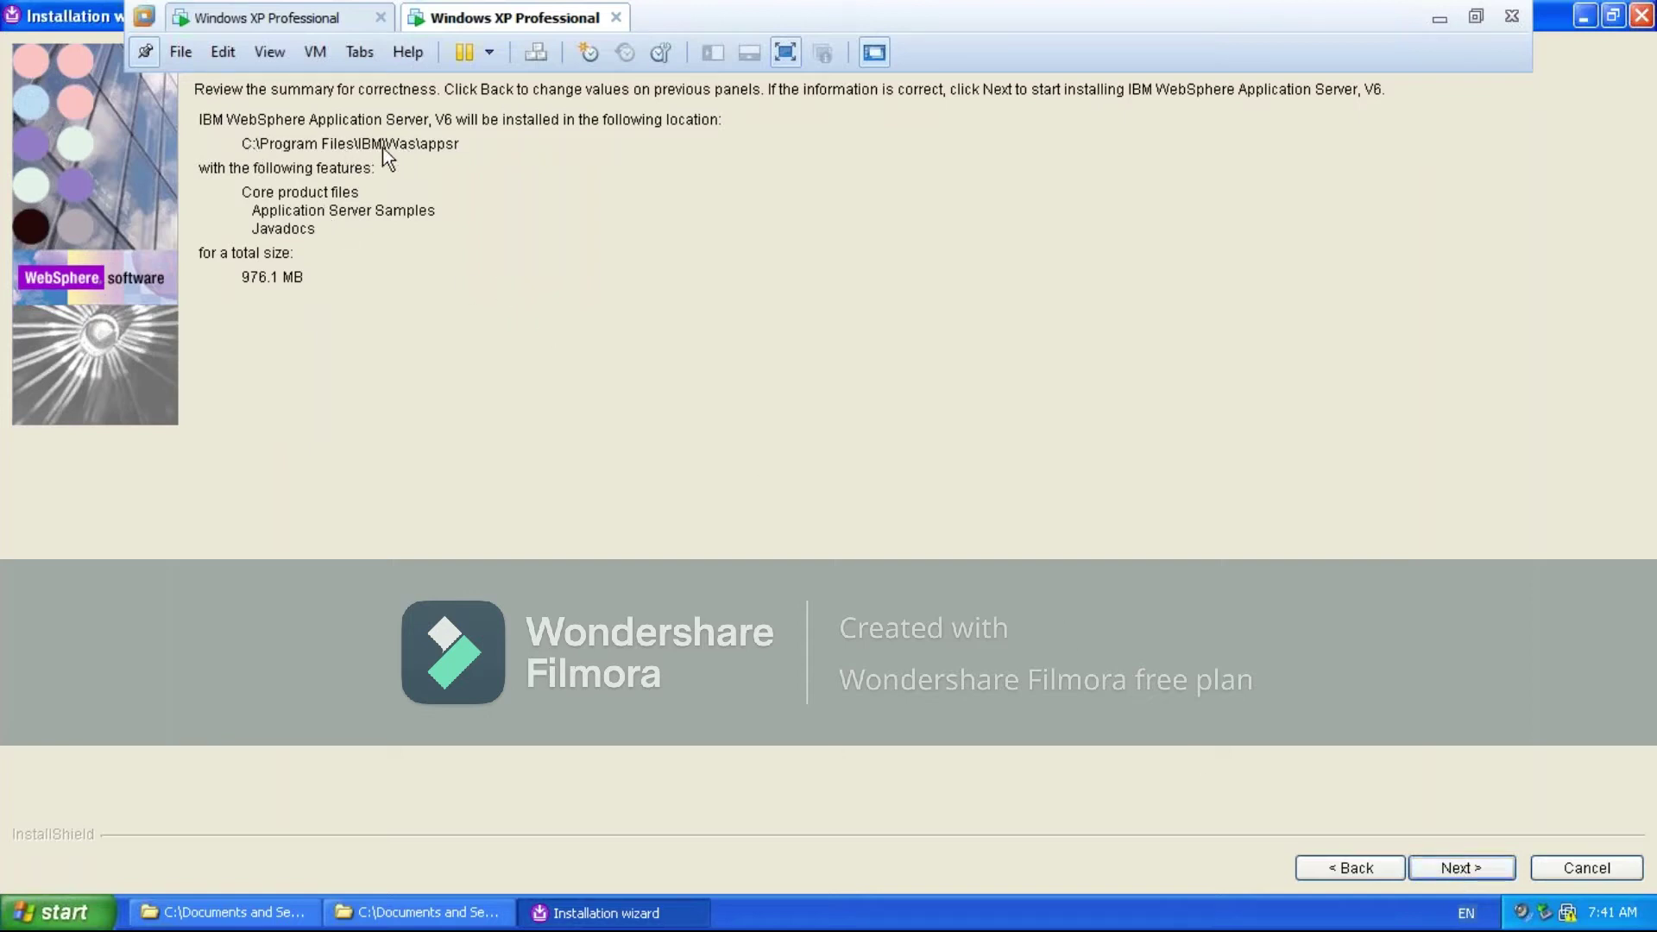
click(1455, 864)
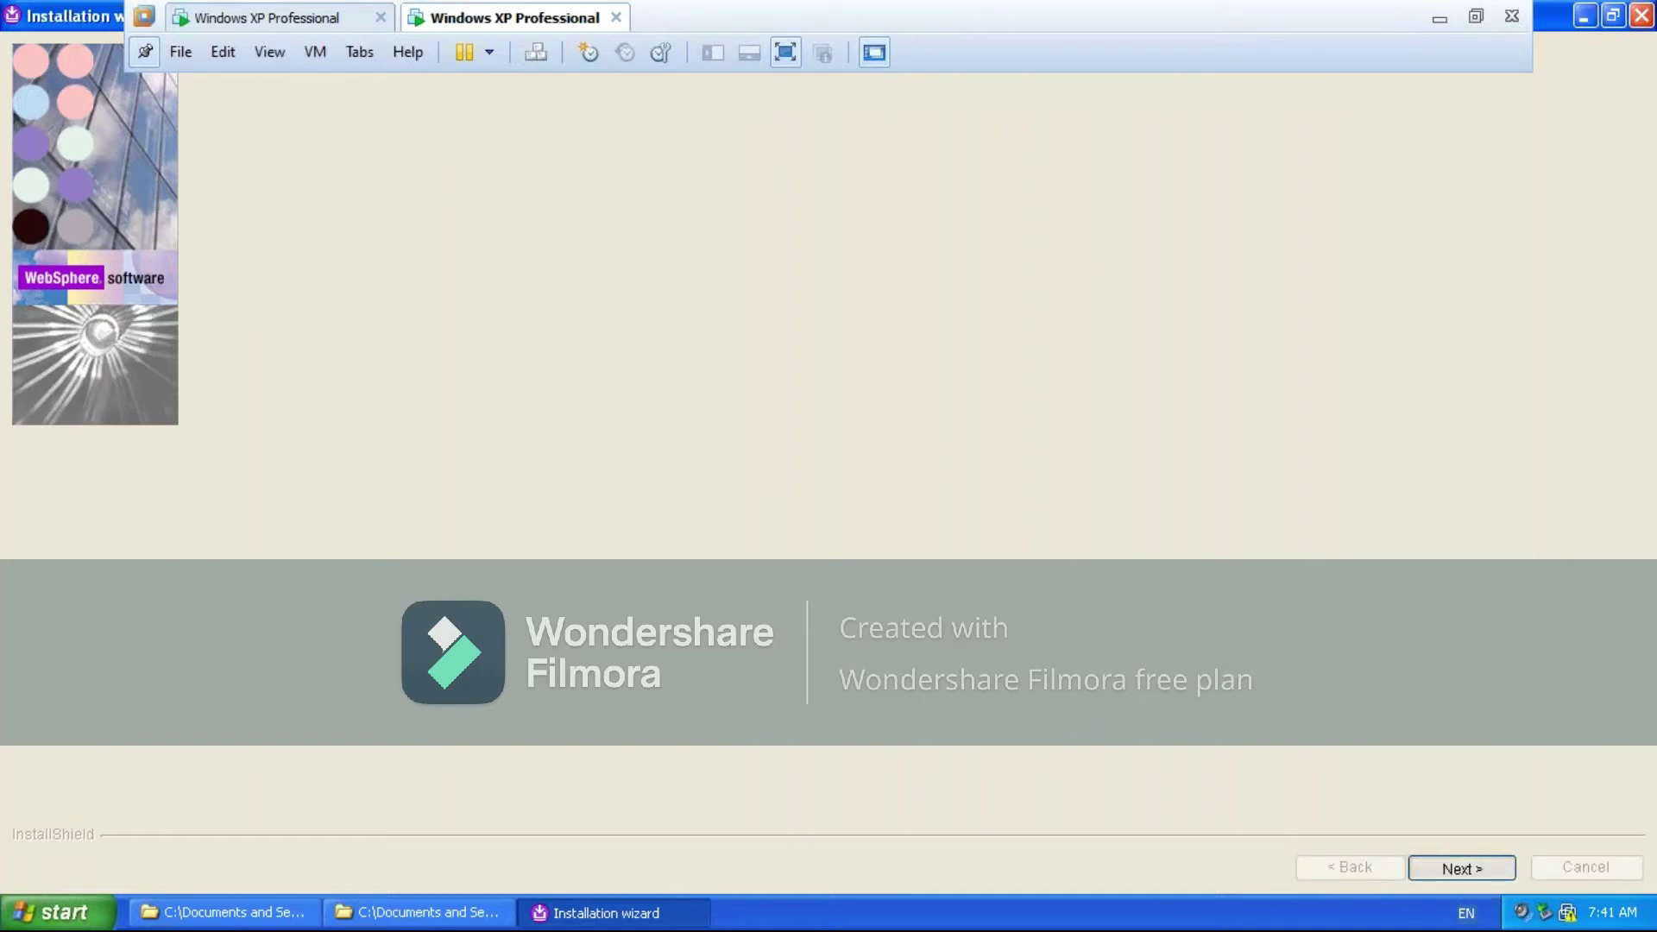
Restore the wizard to its smaller window and open the C:\Program Files\IBM folder from My Computer
click(1612, 14)
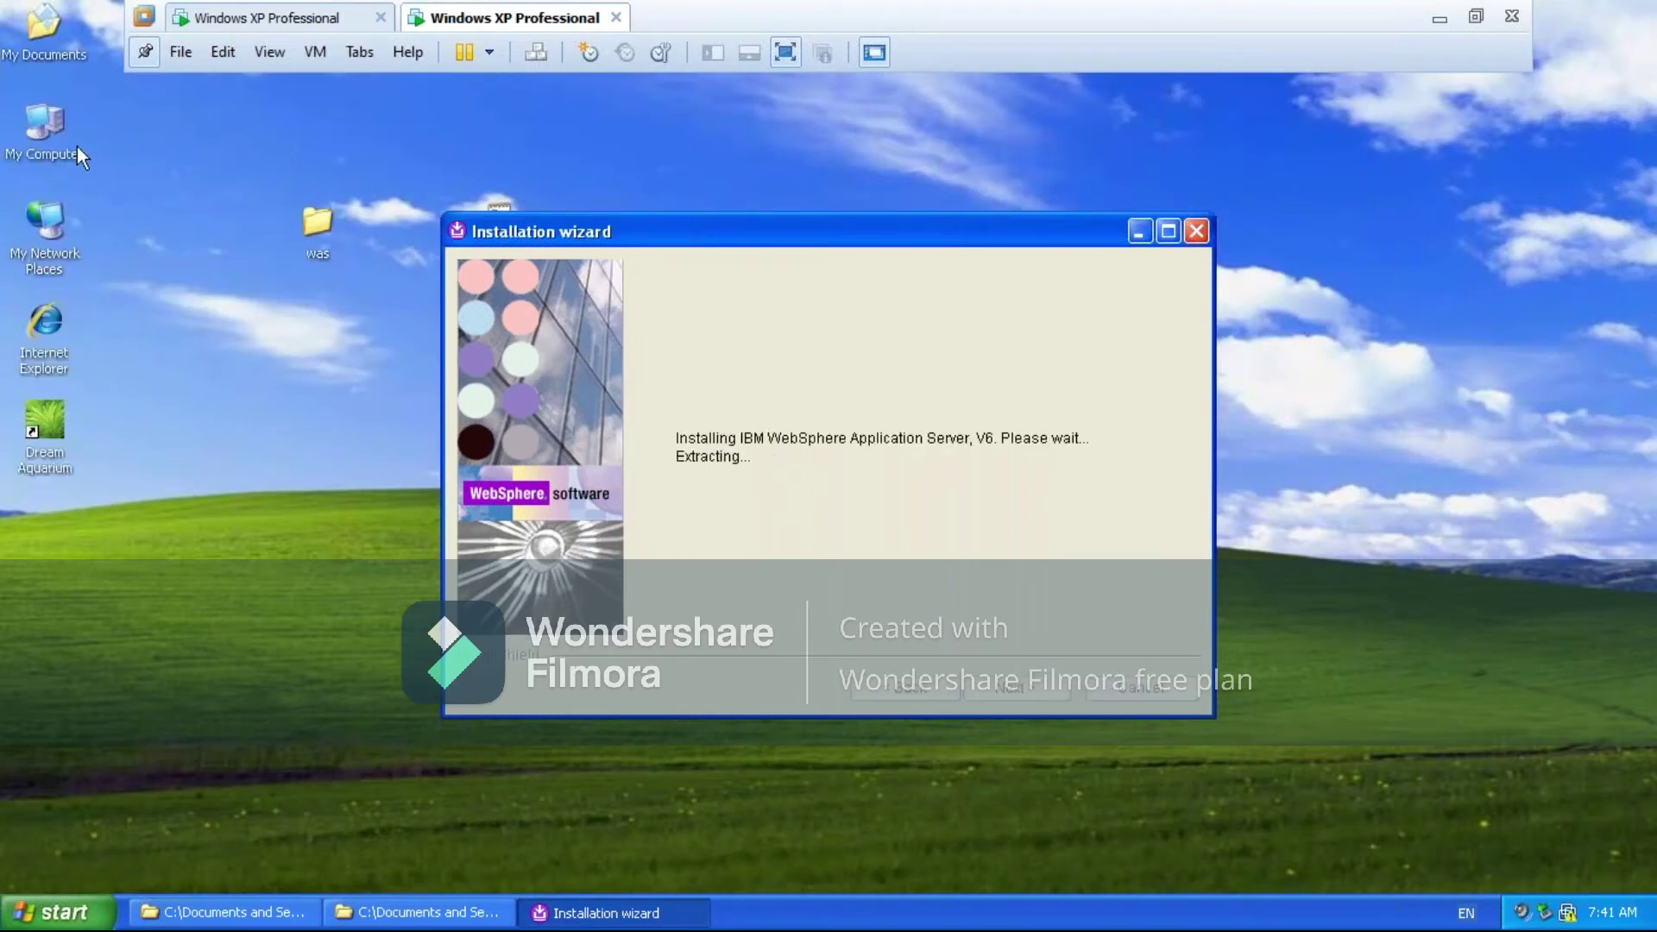
double_click(48, 136)
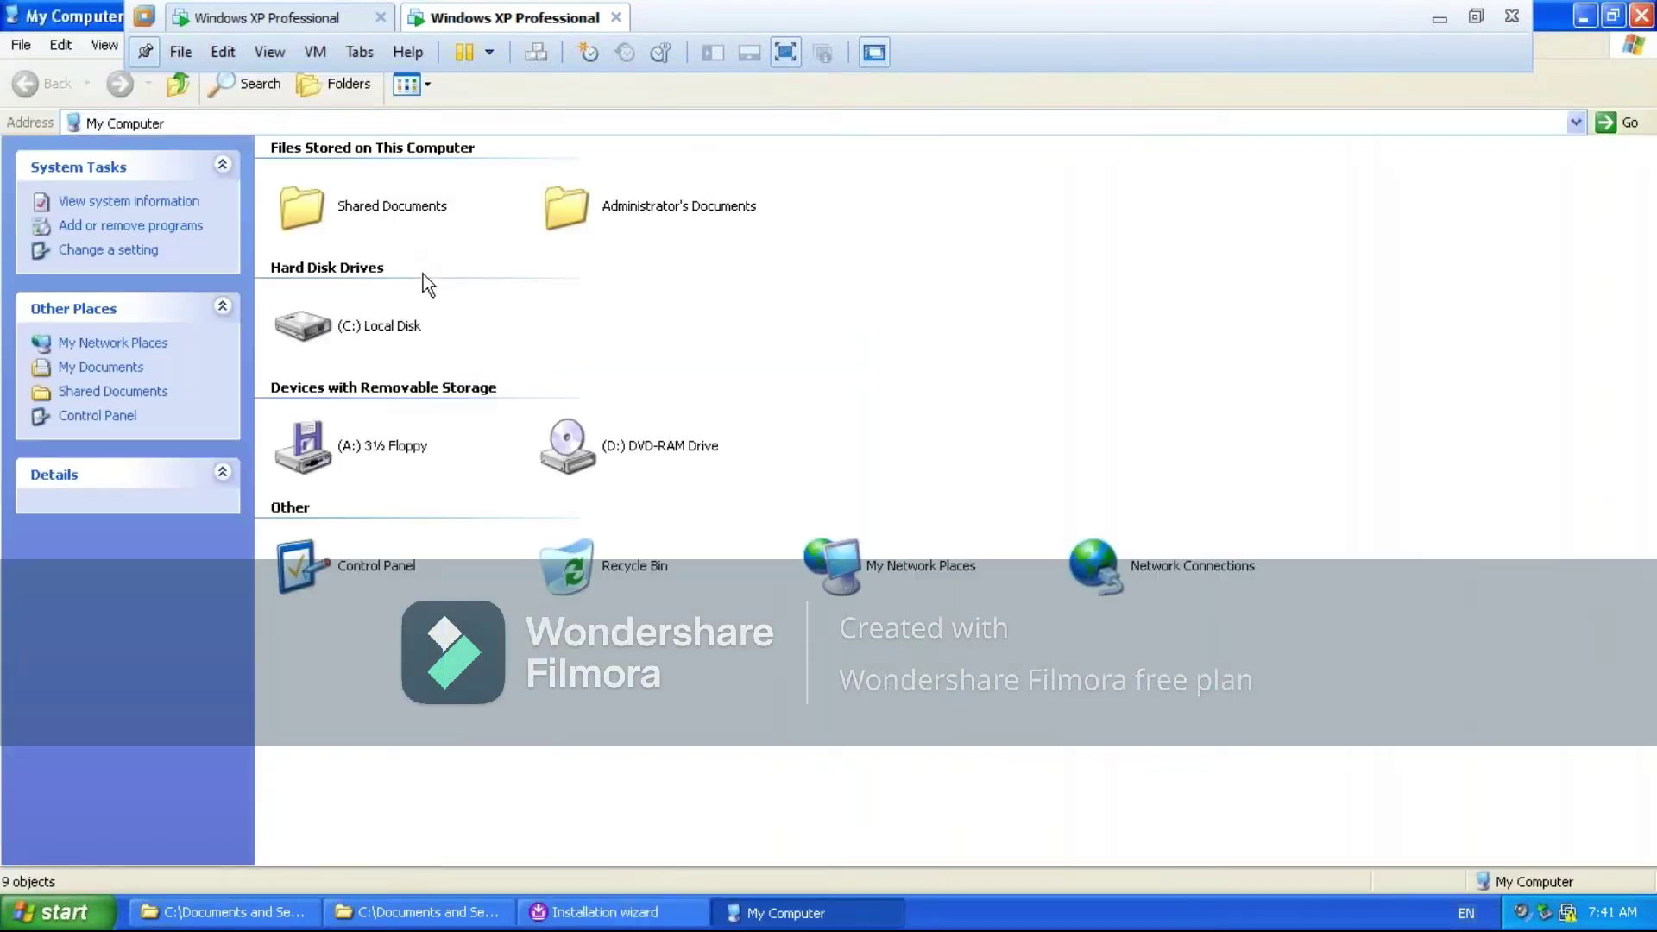
double_click(364, 326)
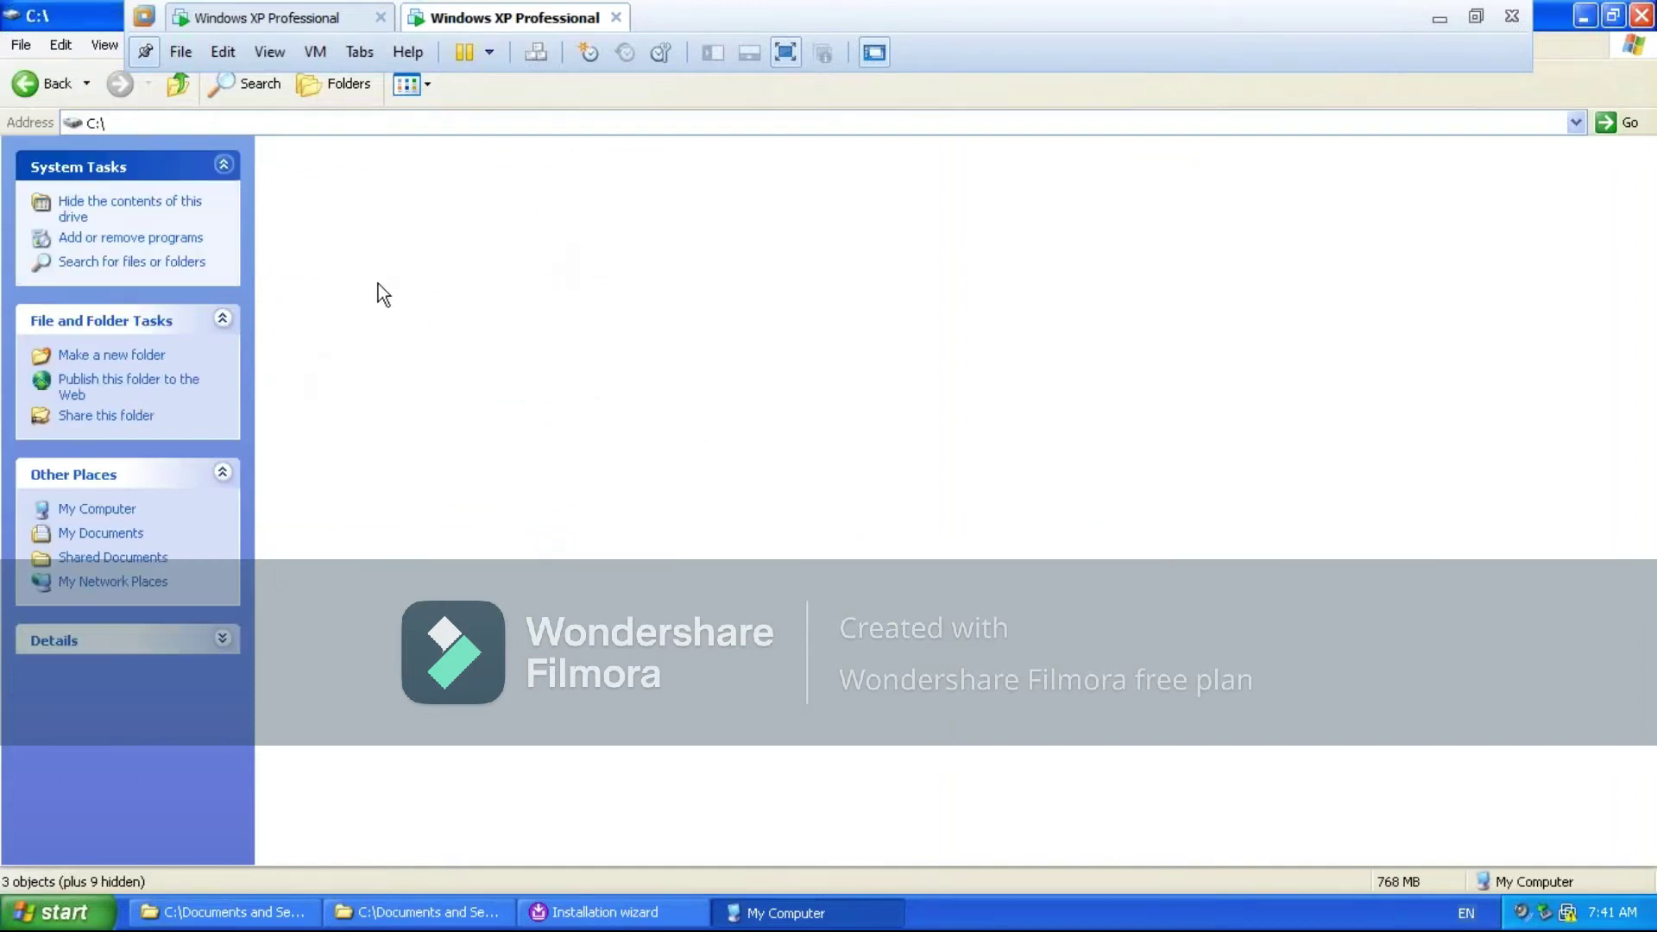
click(552, 174)
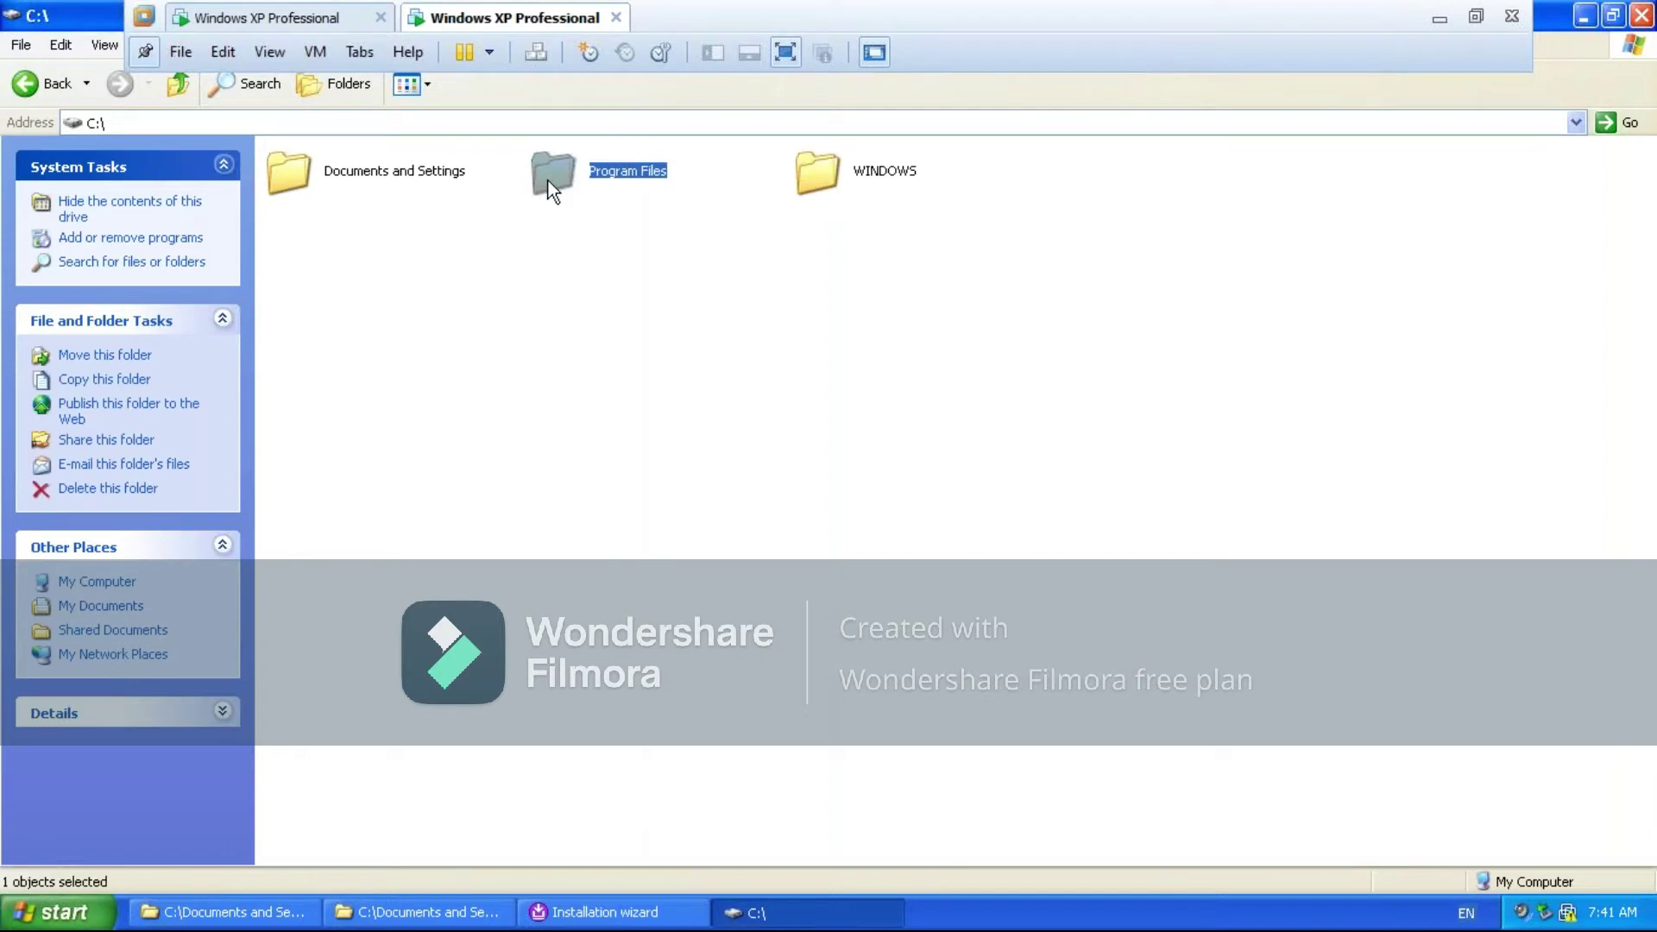
key(Return)
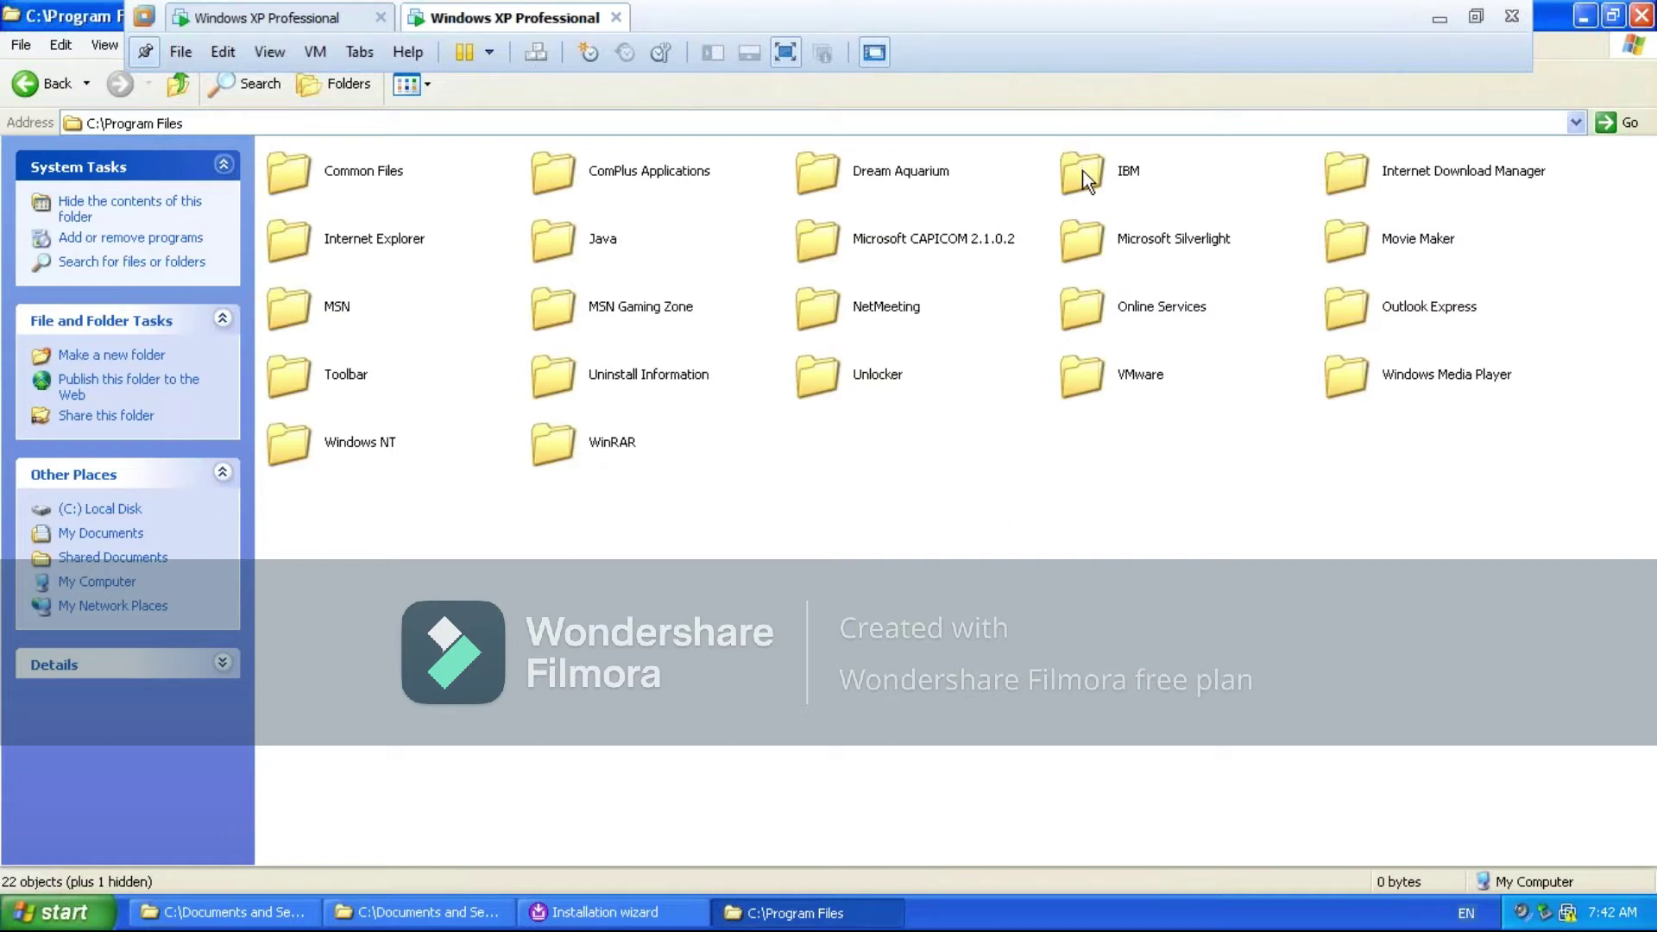
key(alt+d)
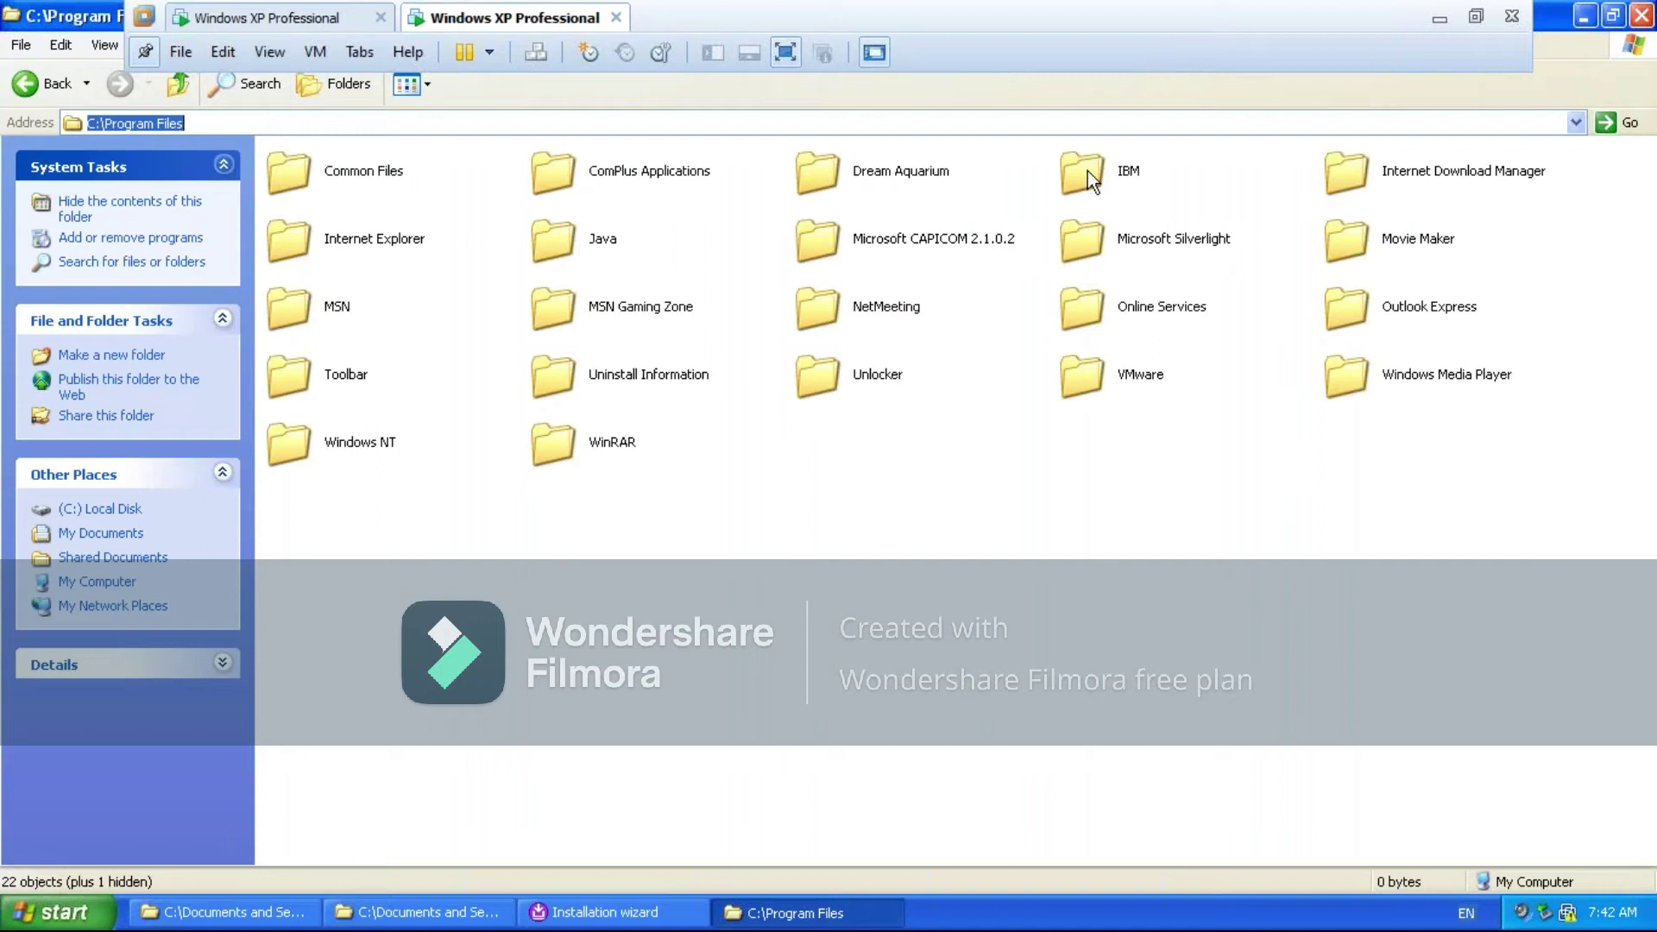
click(1087, 170)
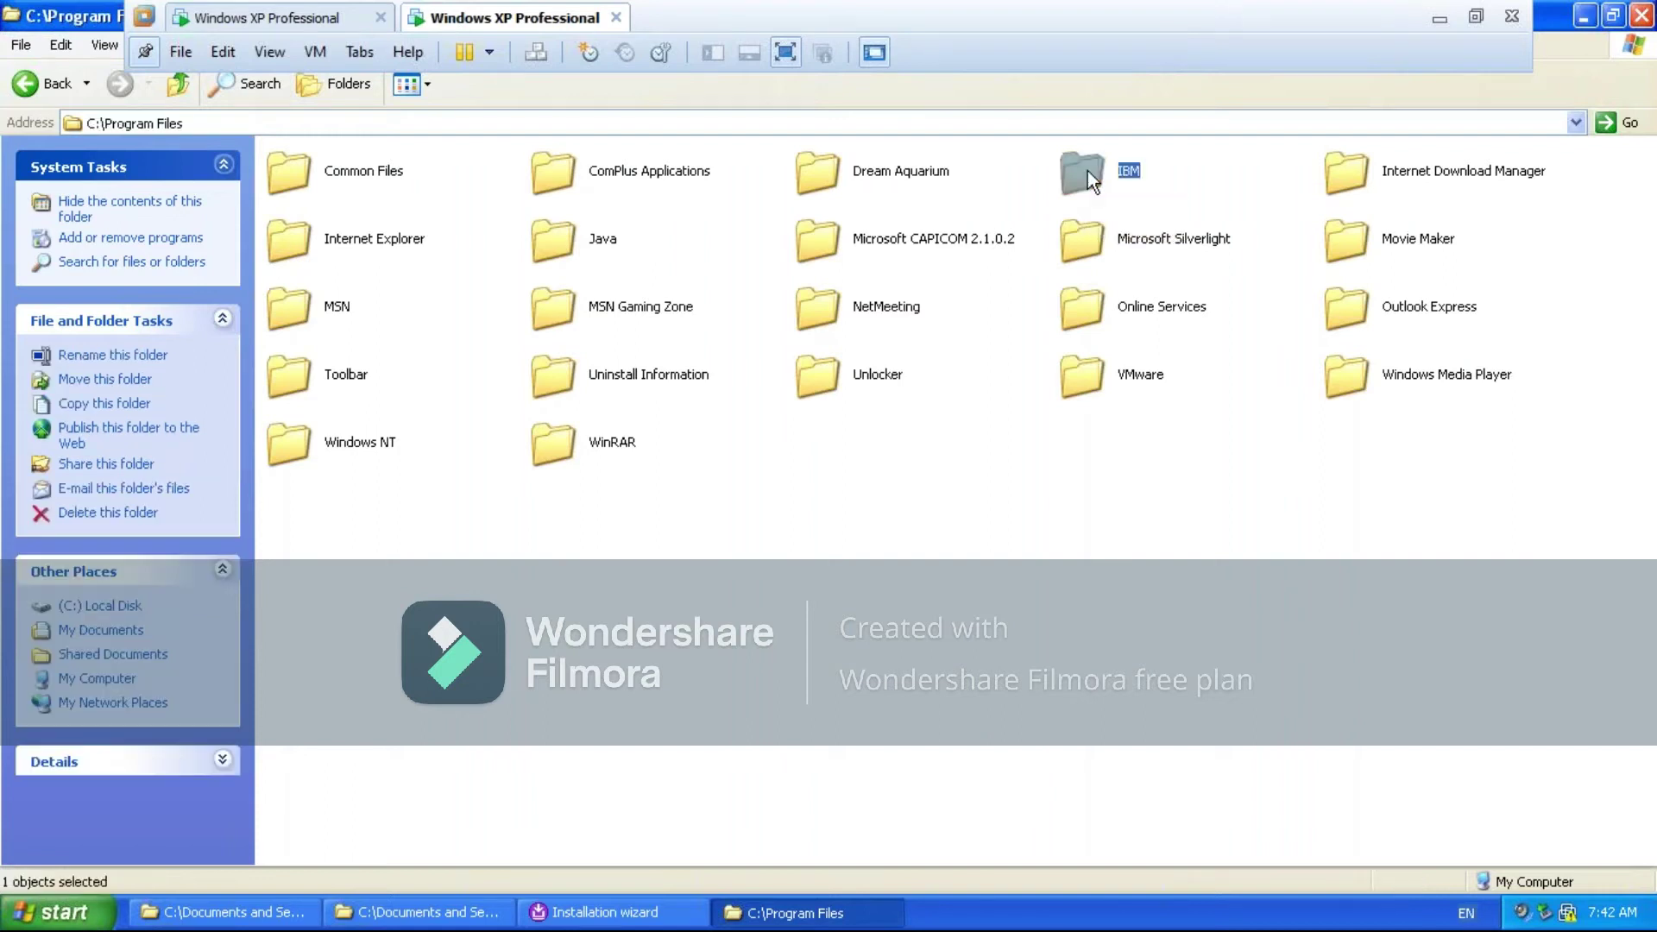
double_click(1087, 171)
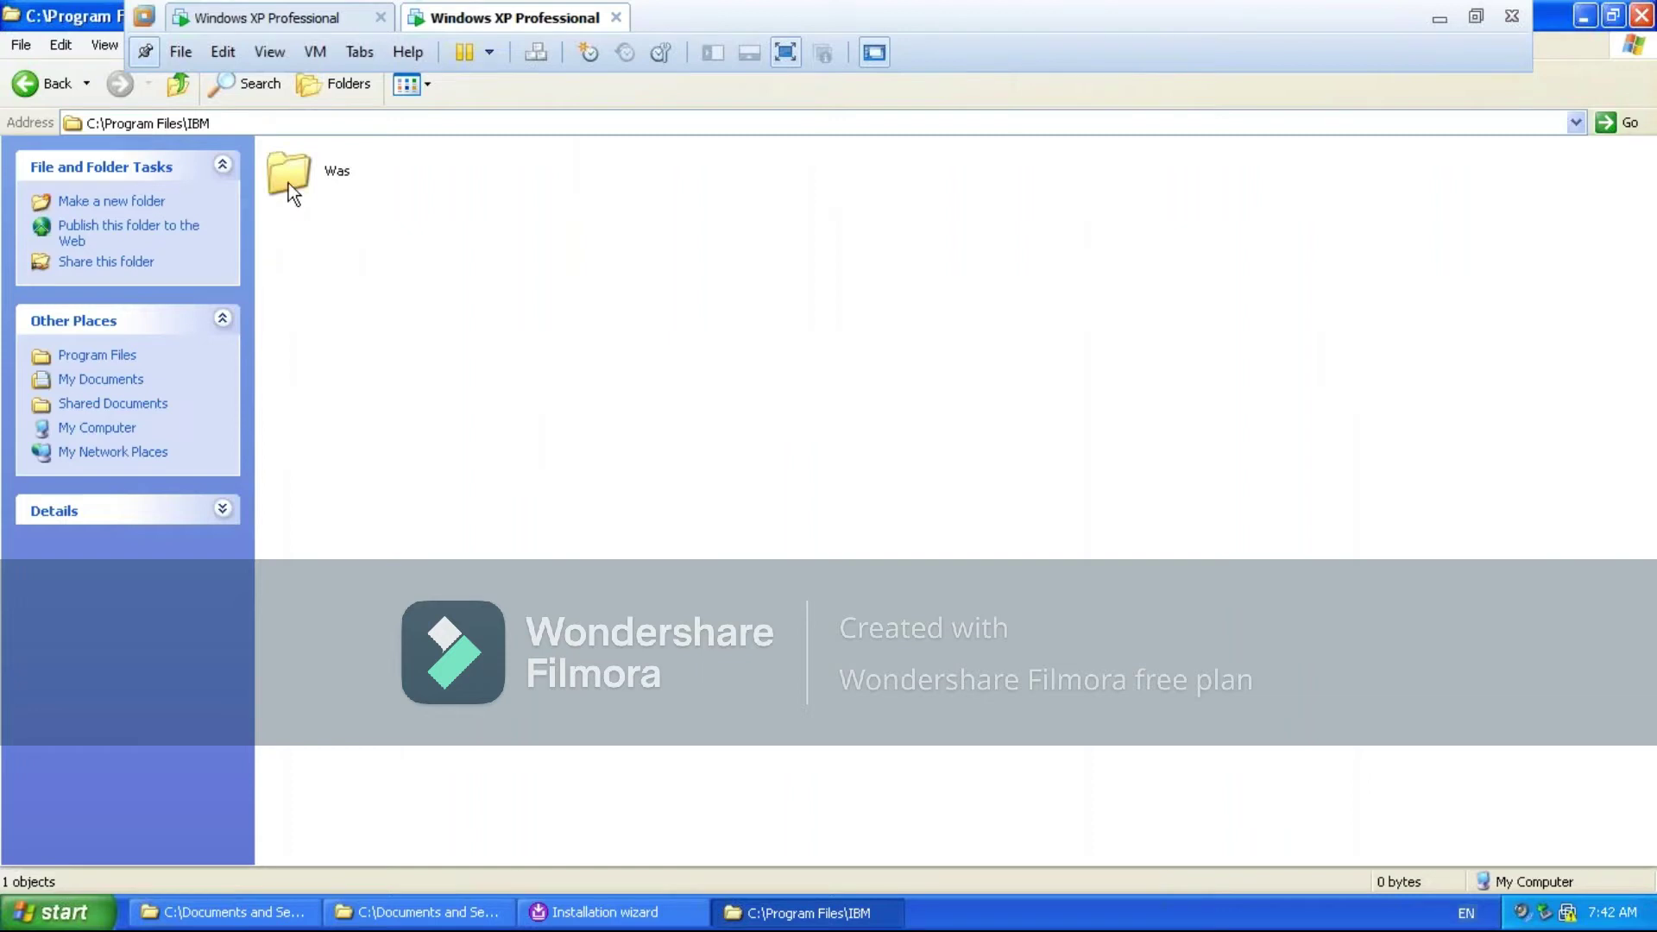
Open the Was folder and its appsr subfolder, and display the contents as a list
click(286, 175)
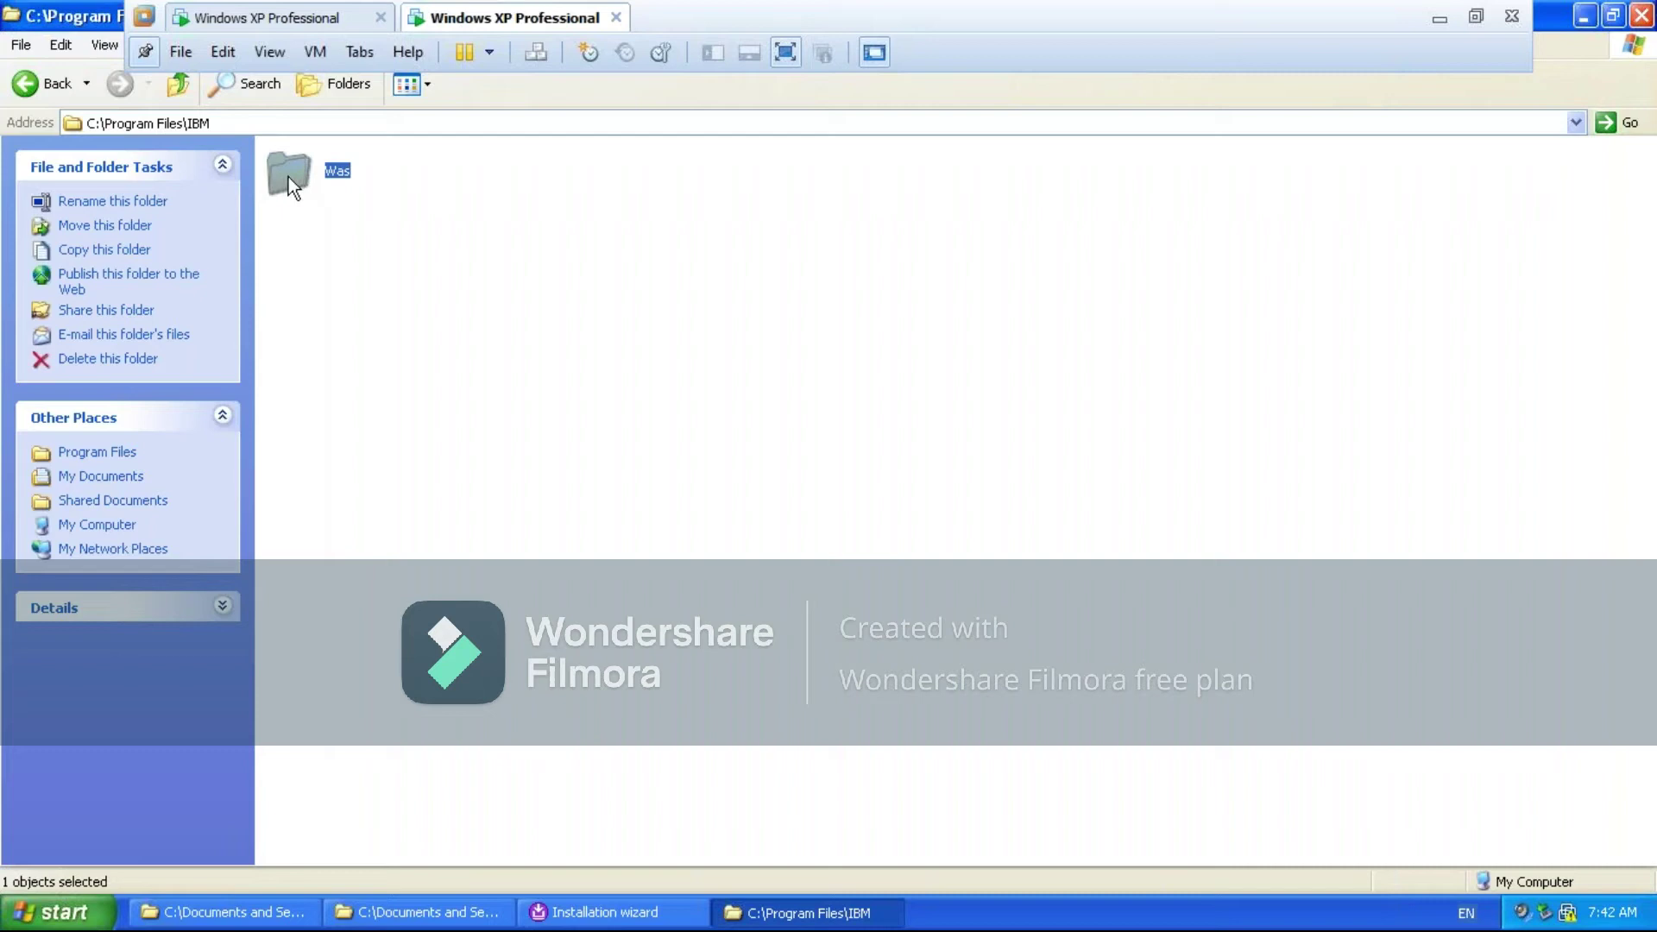
mouse_move(288, 178)
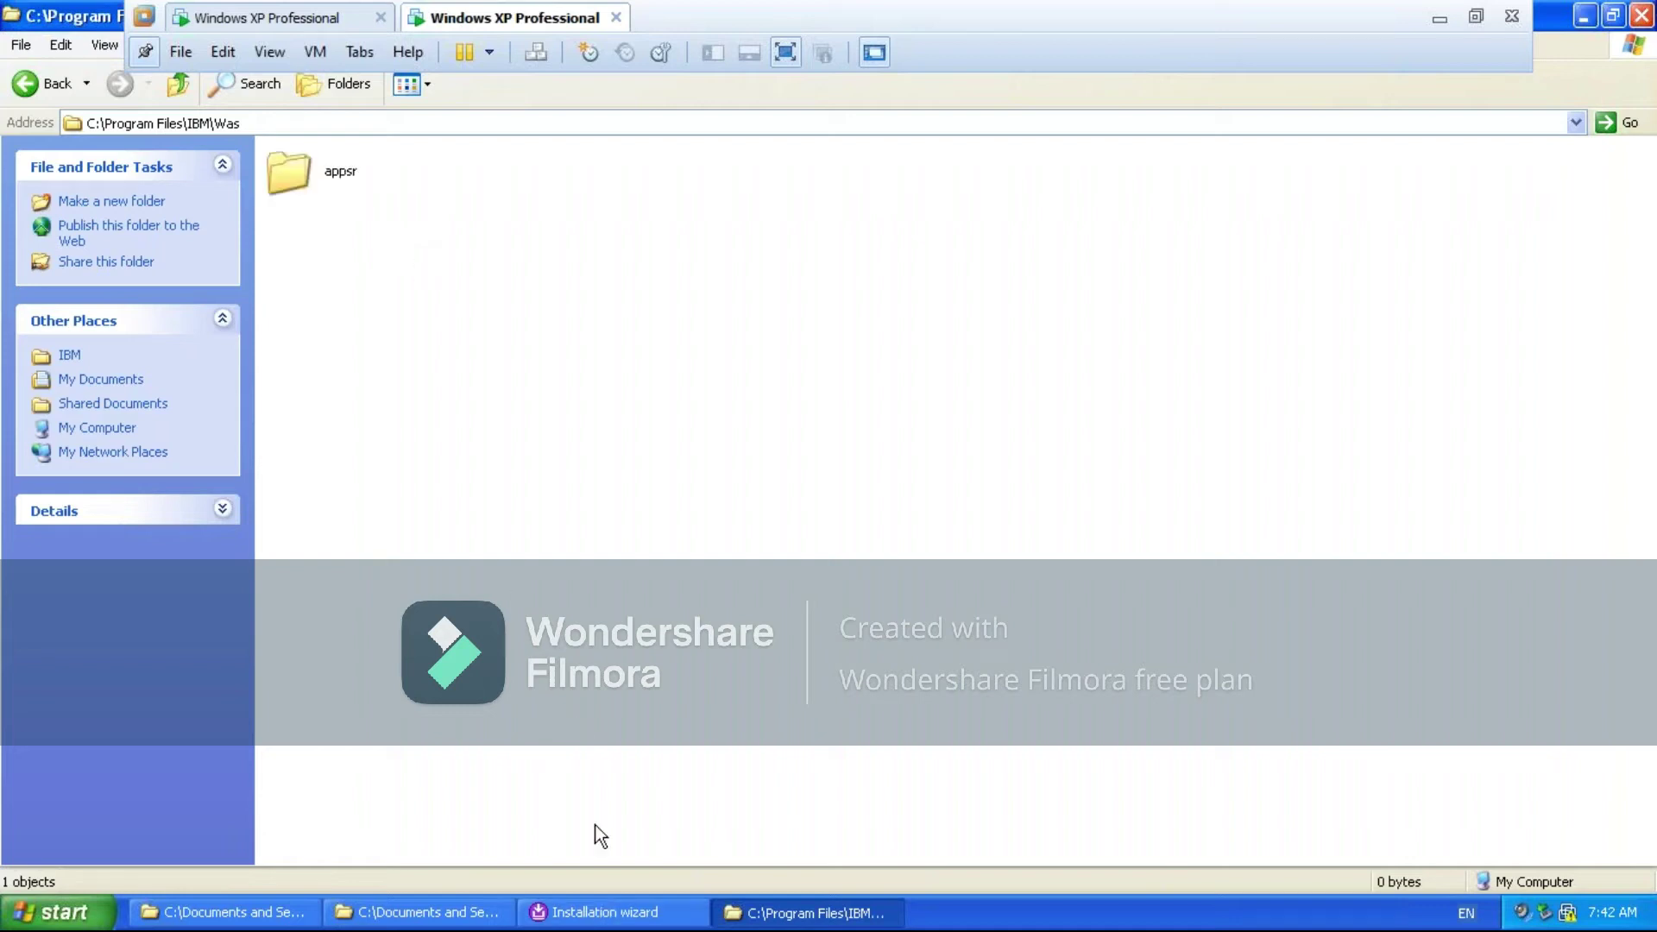
click(288, 173)
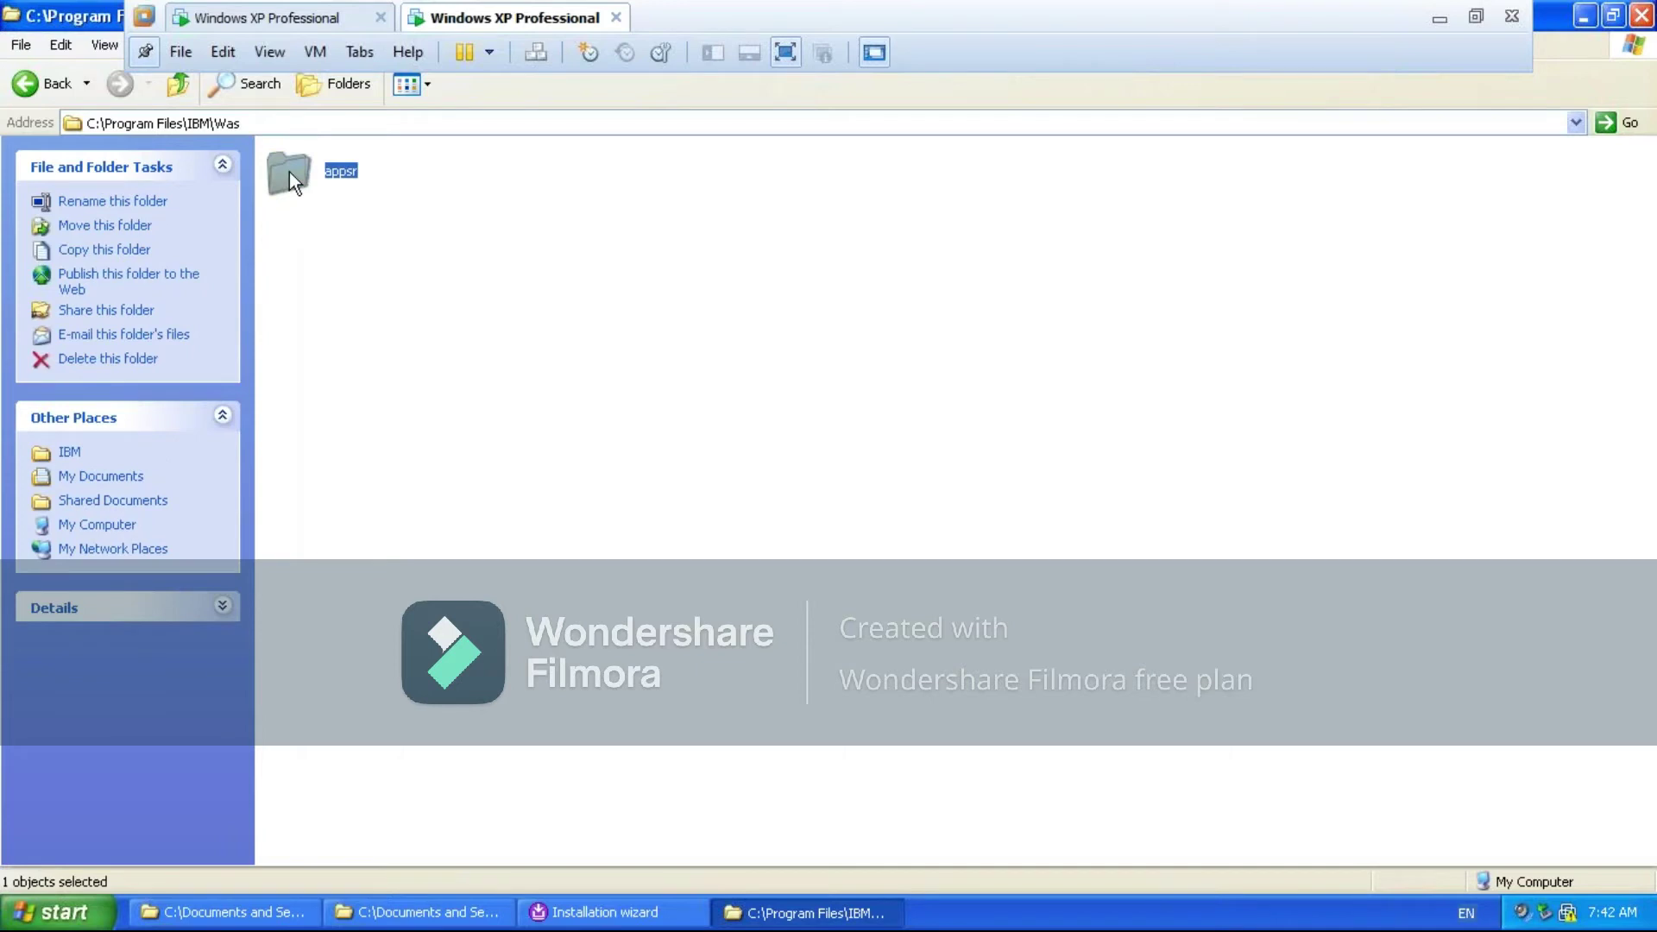
double_click(288, 172)
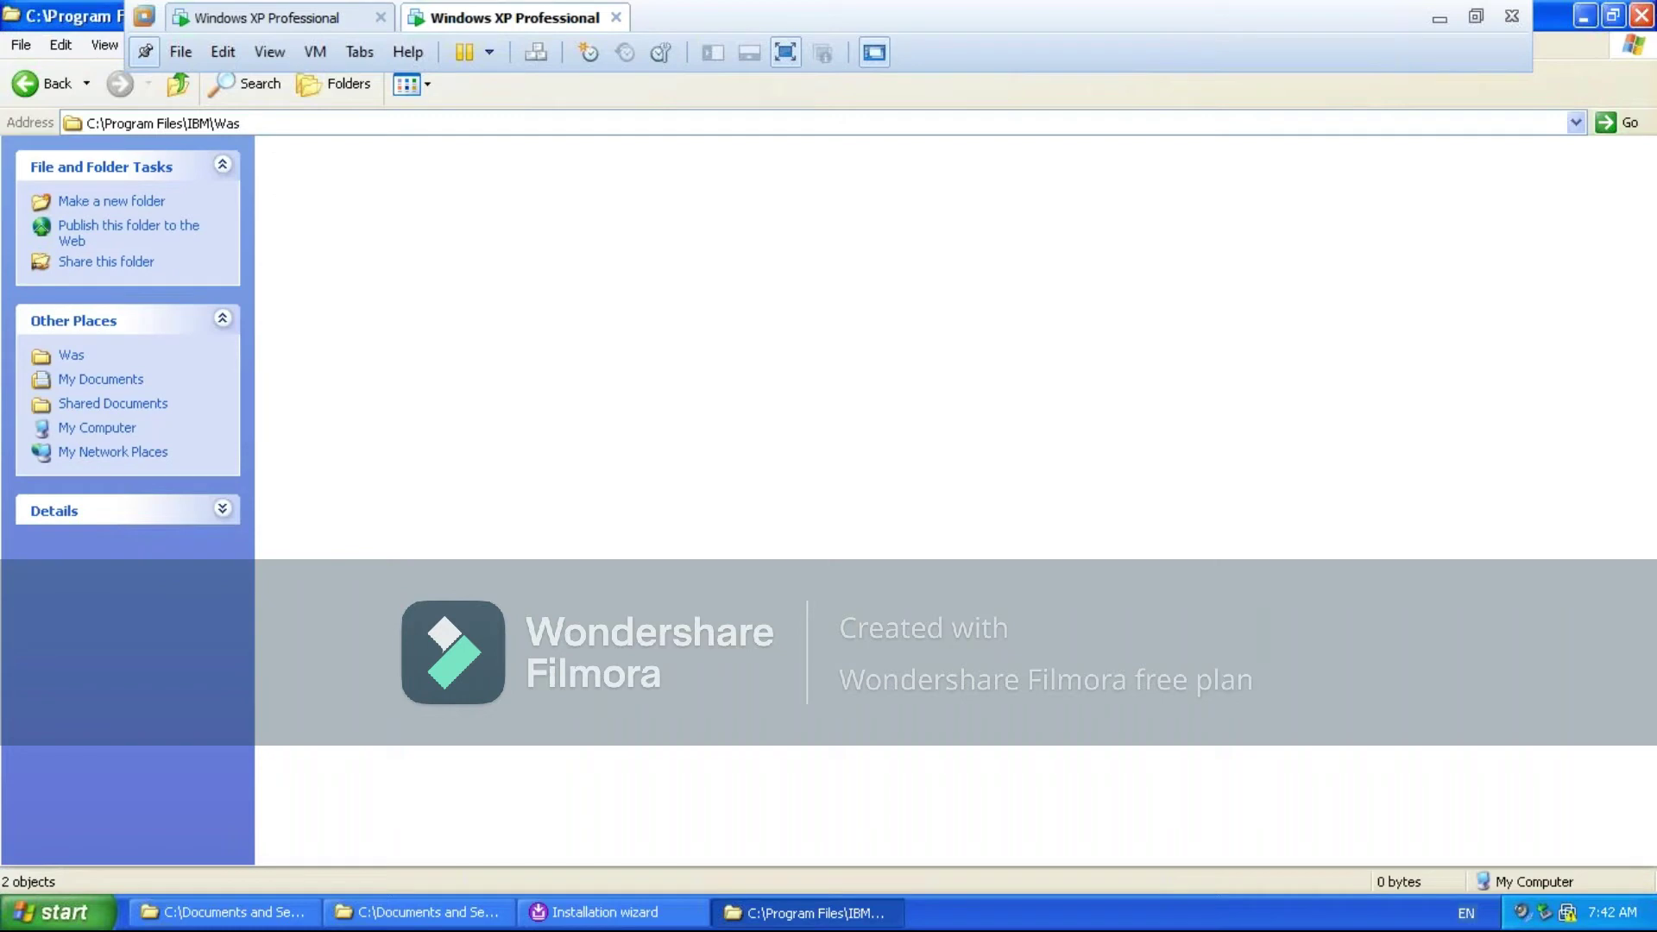
click(286, 122)
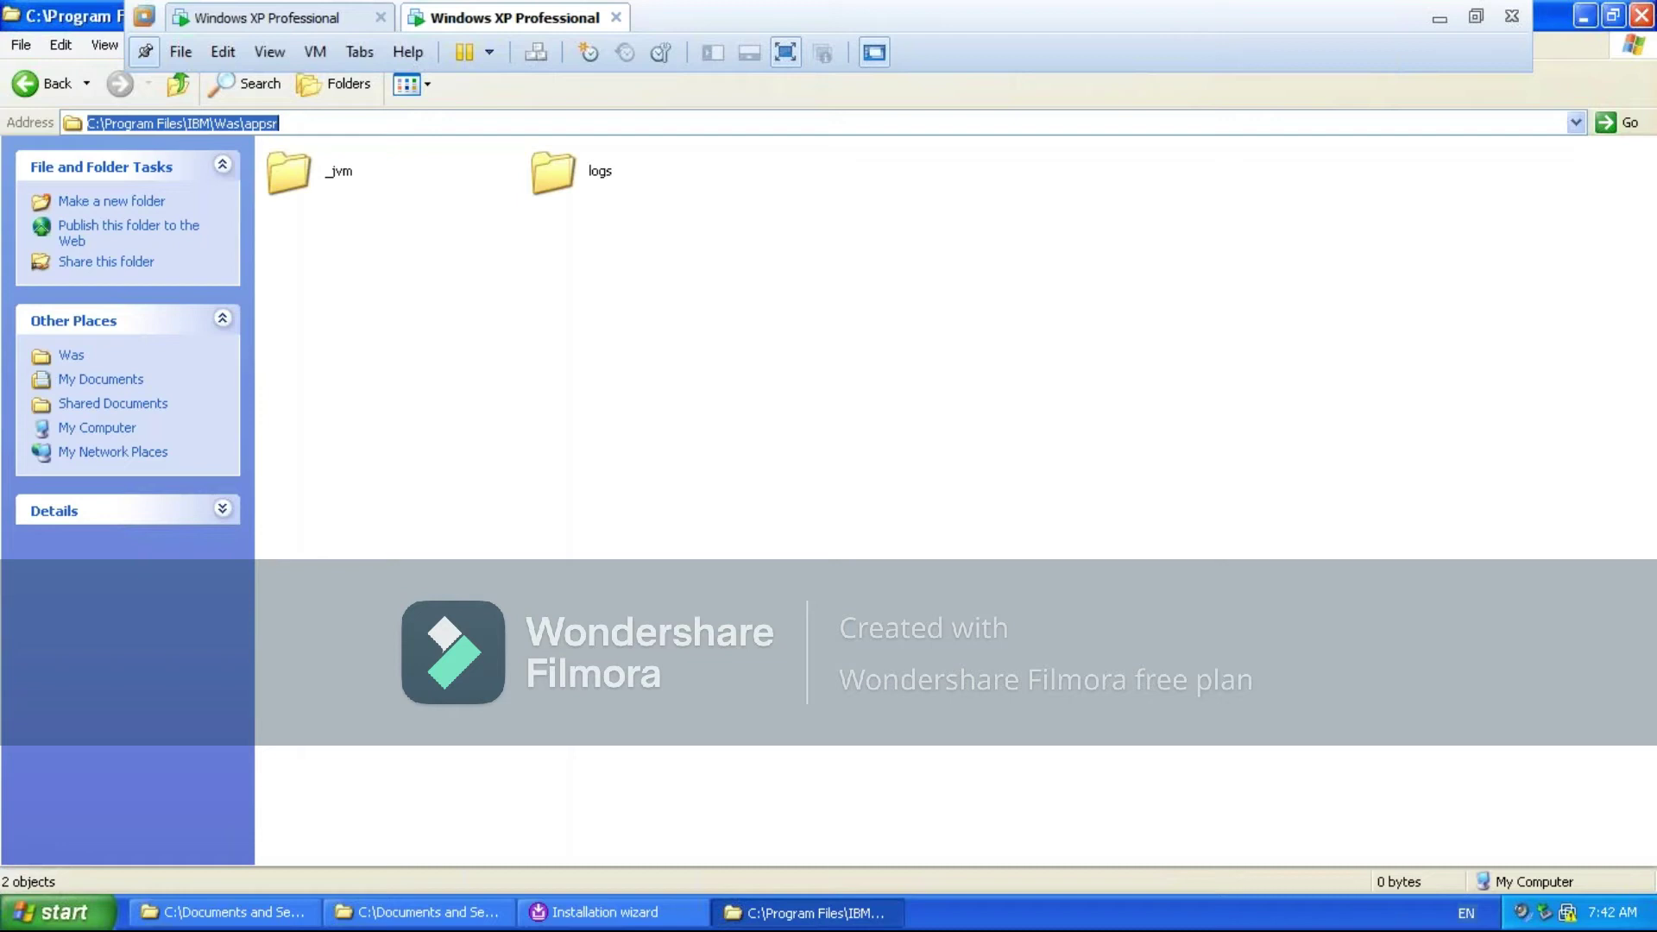
click(426, 88)
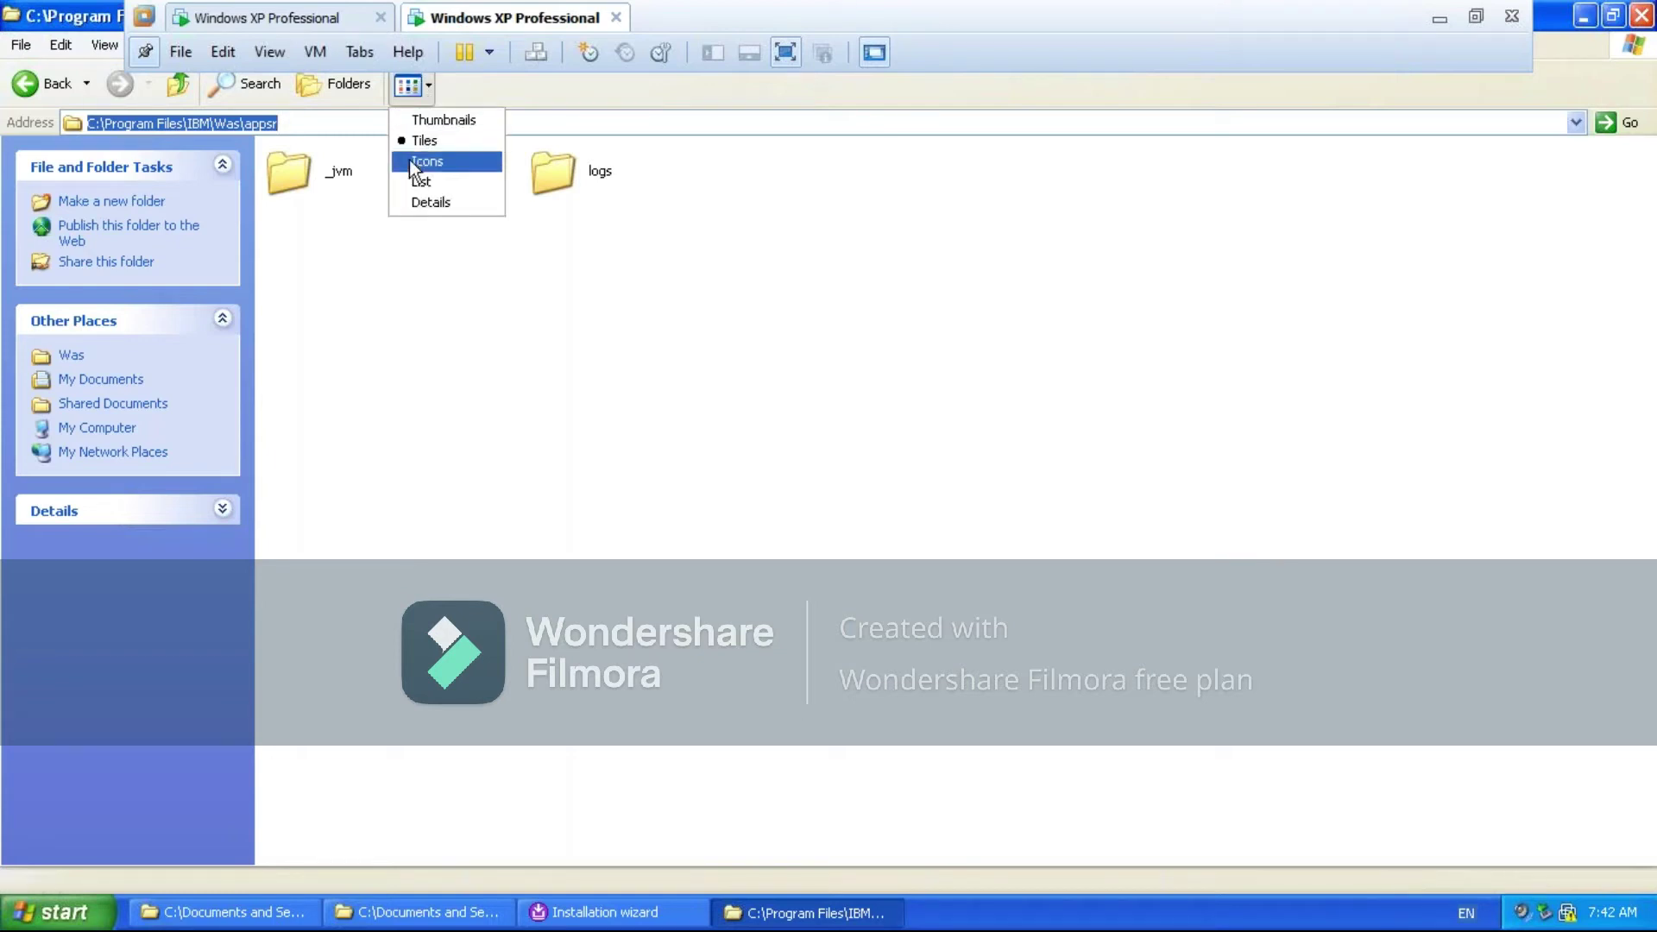
click(414, 183)
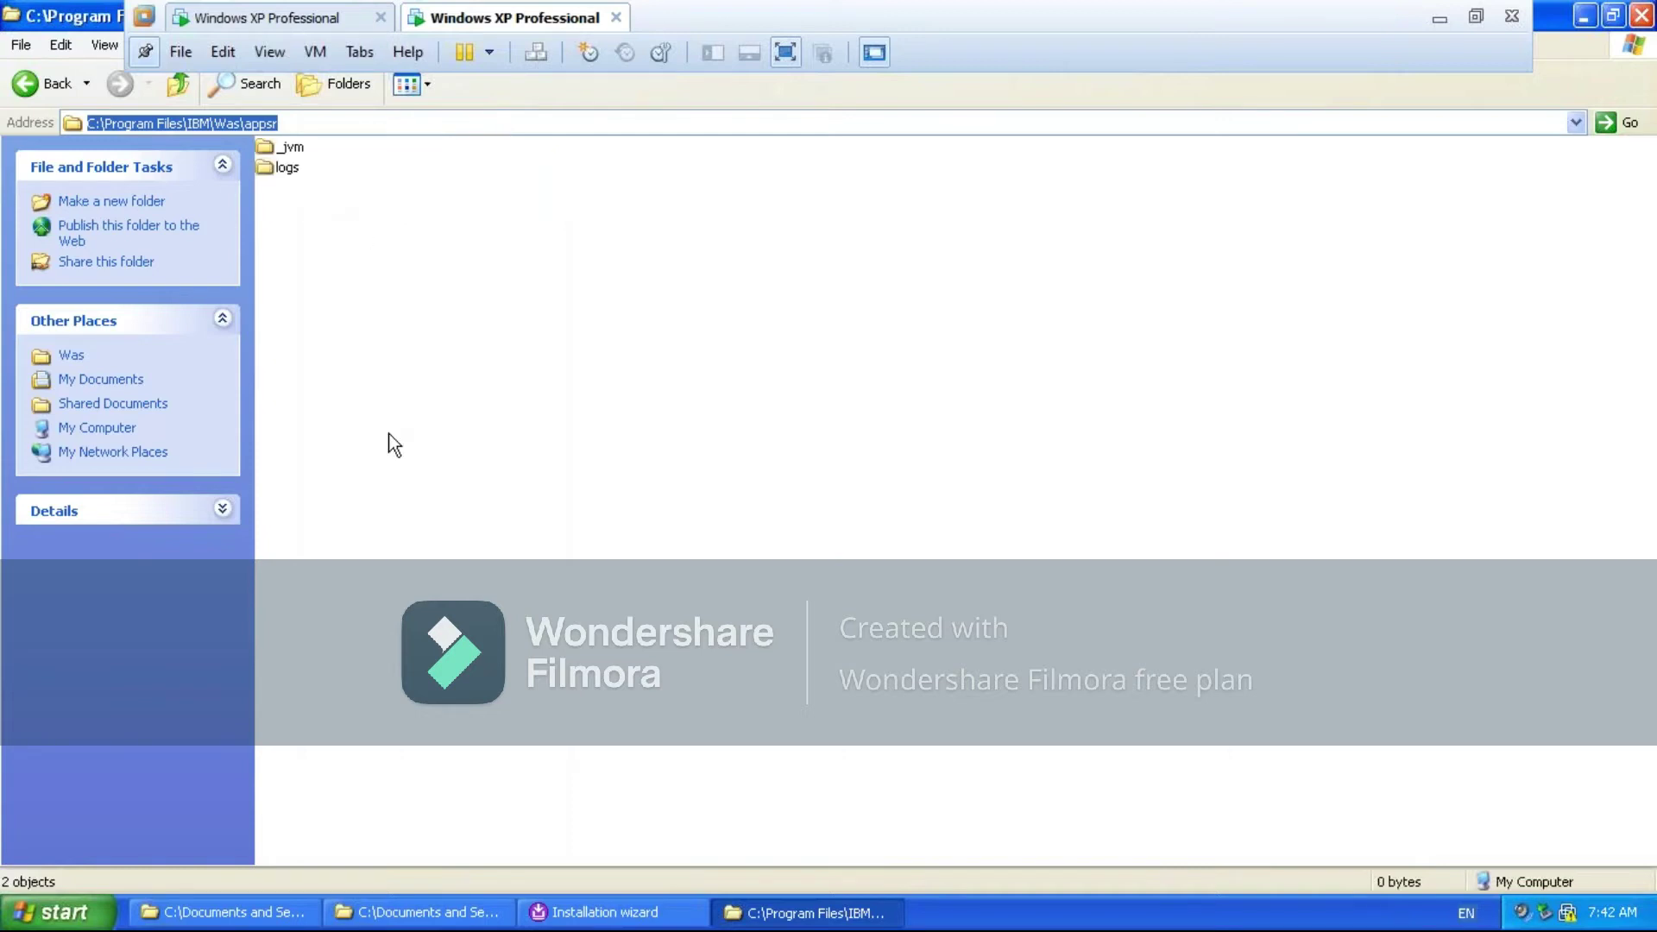
Examine the path and folders in C:\Program Files\IBM\Was\appsr during installation, and place the Installation wizard beside the folder list
click(621, 912)
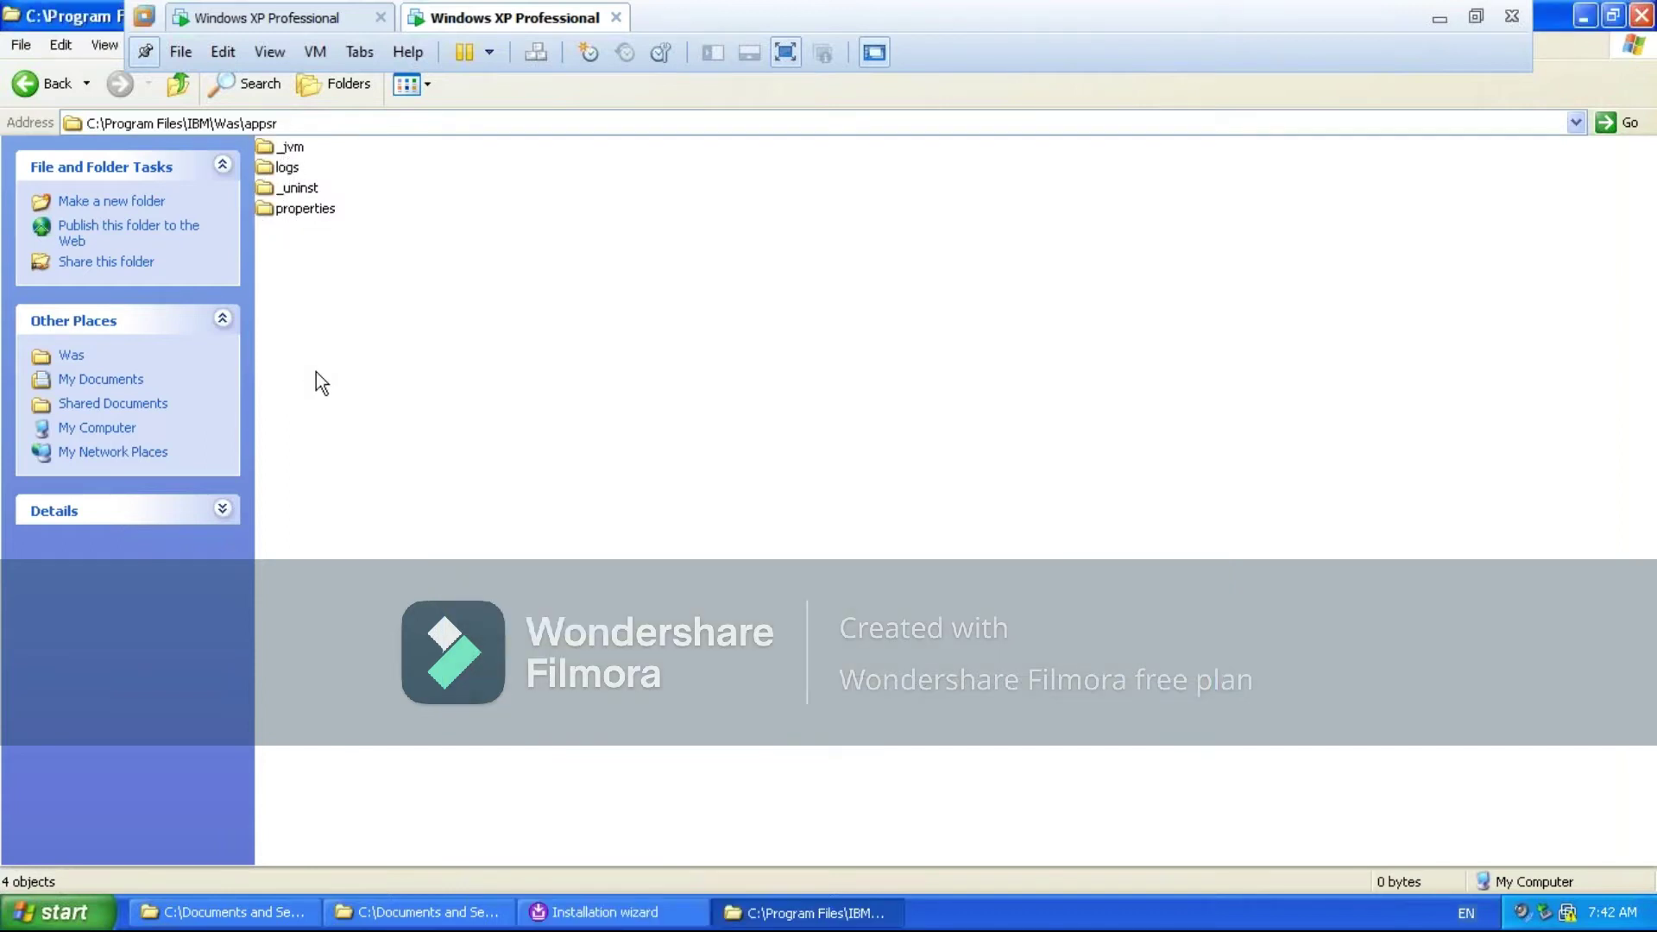
click(281, 118)
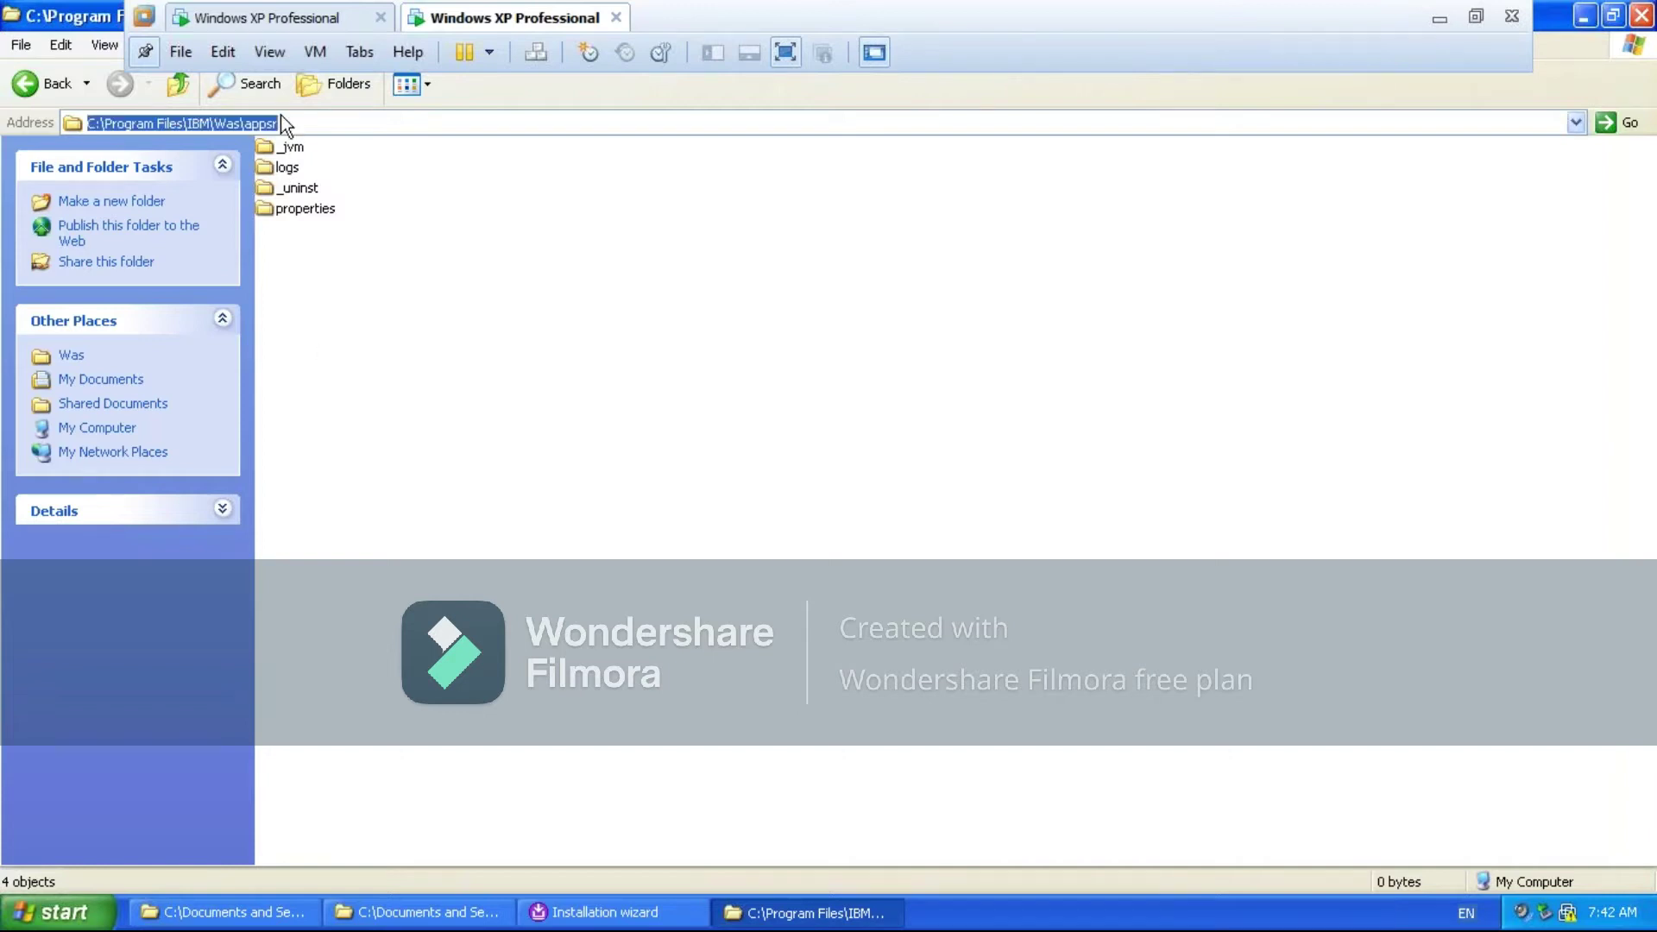
click(305, 208)
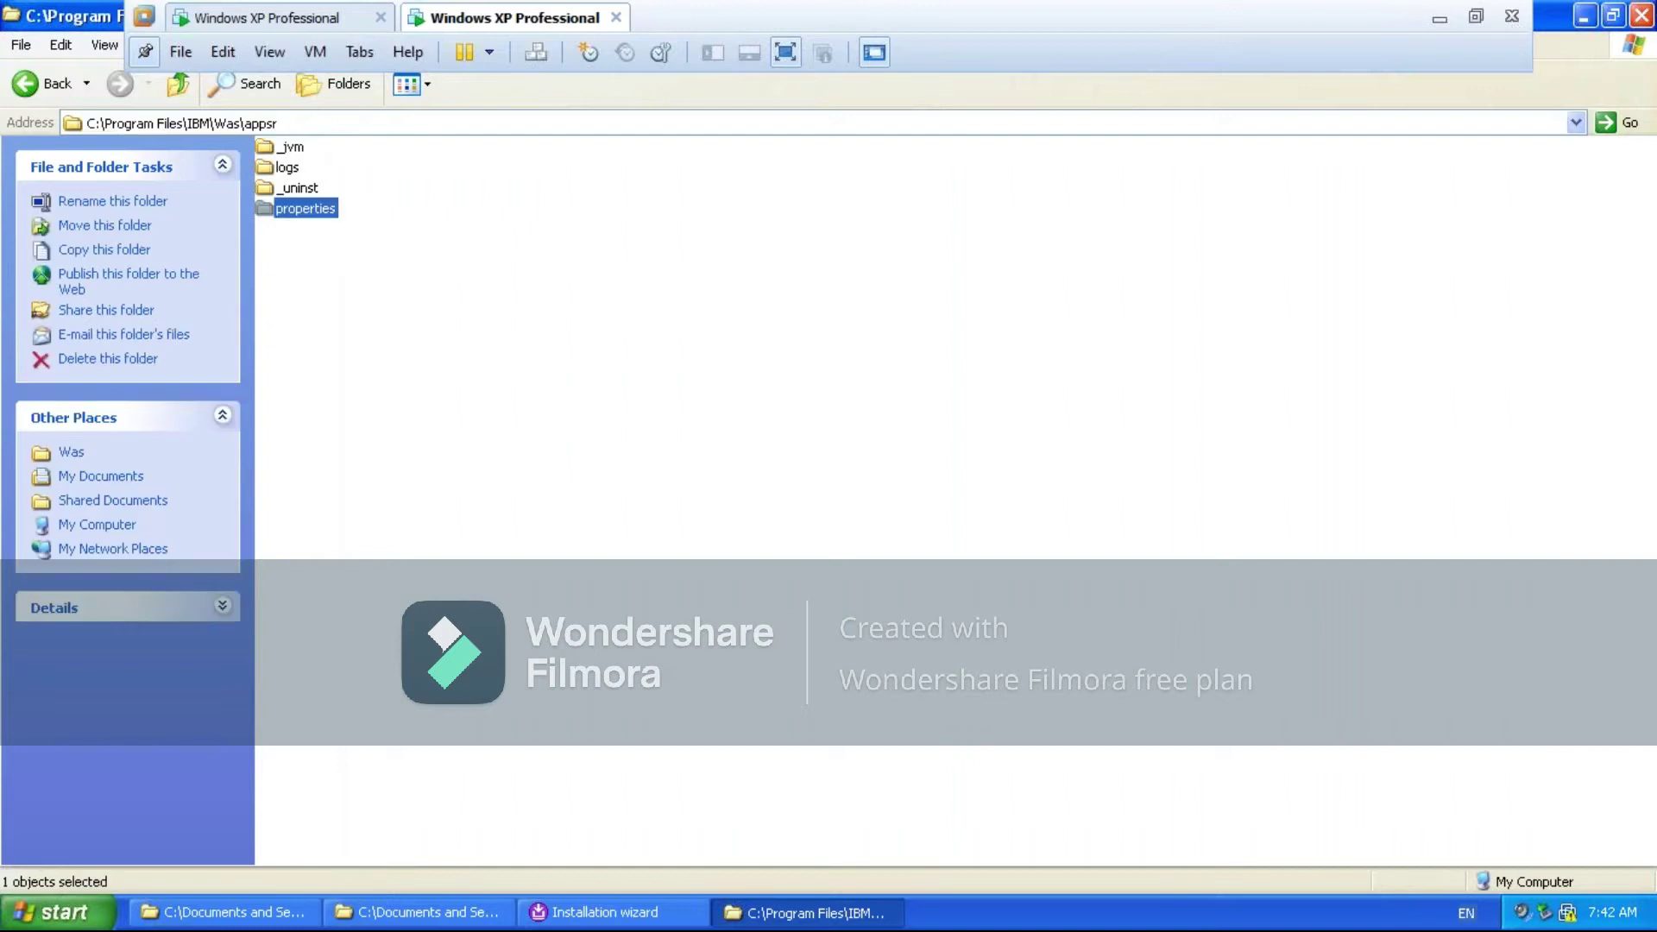
click(583, 913)
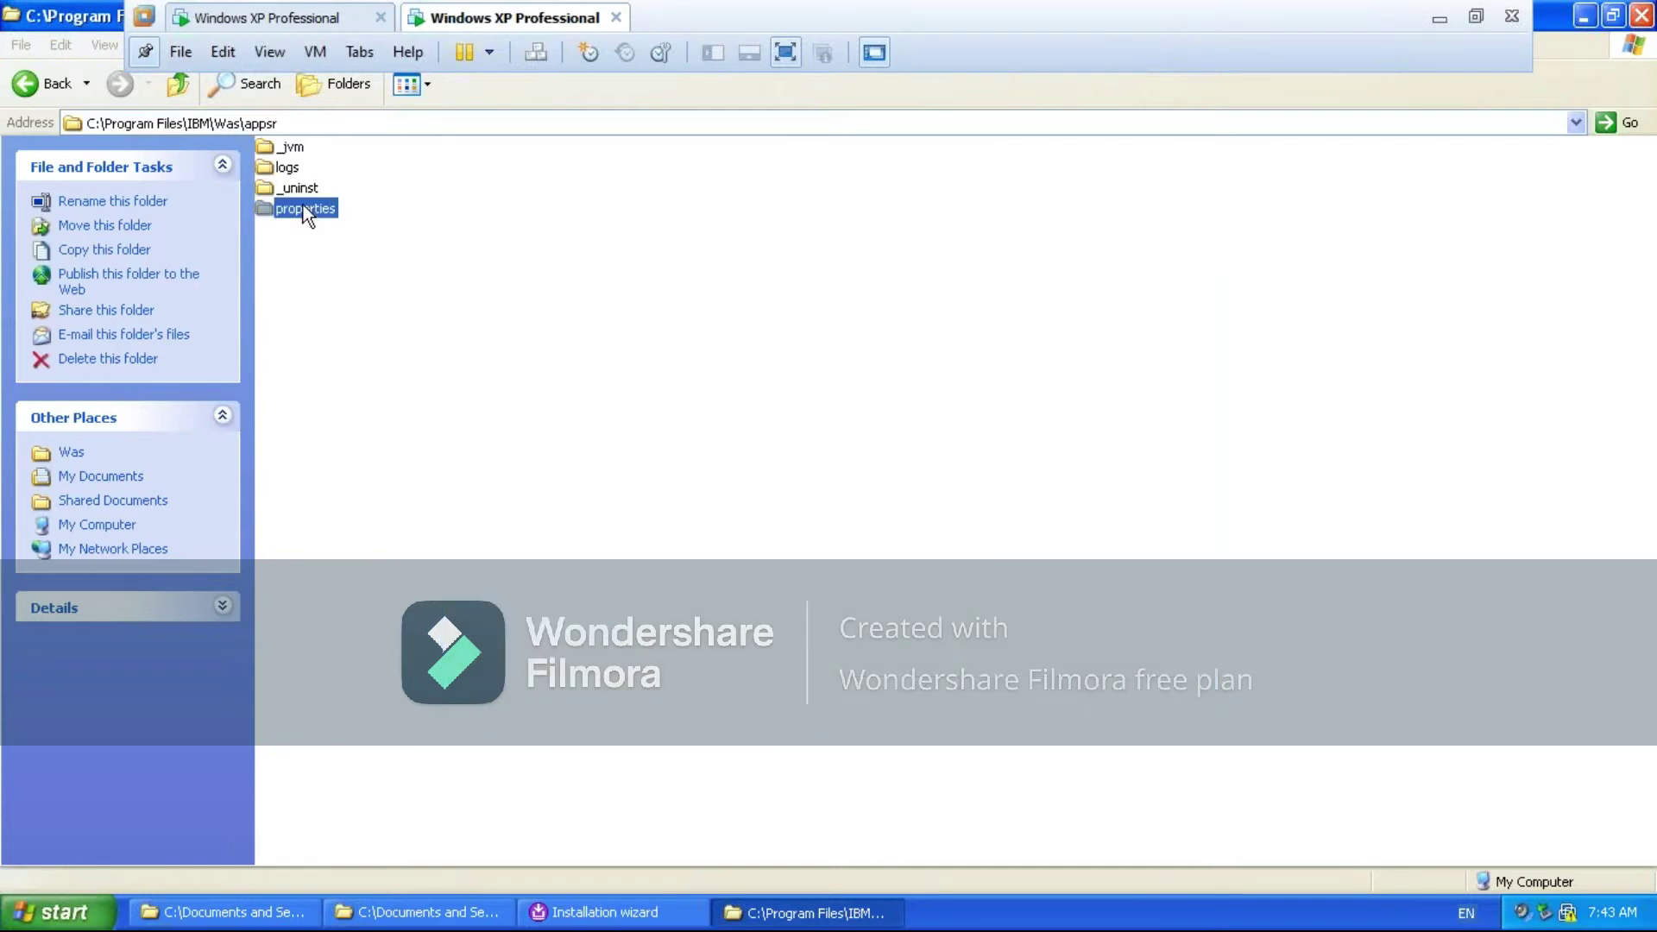
click(242, 123)
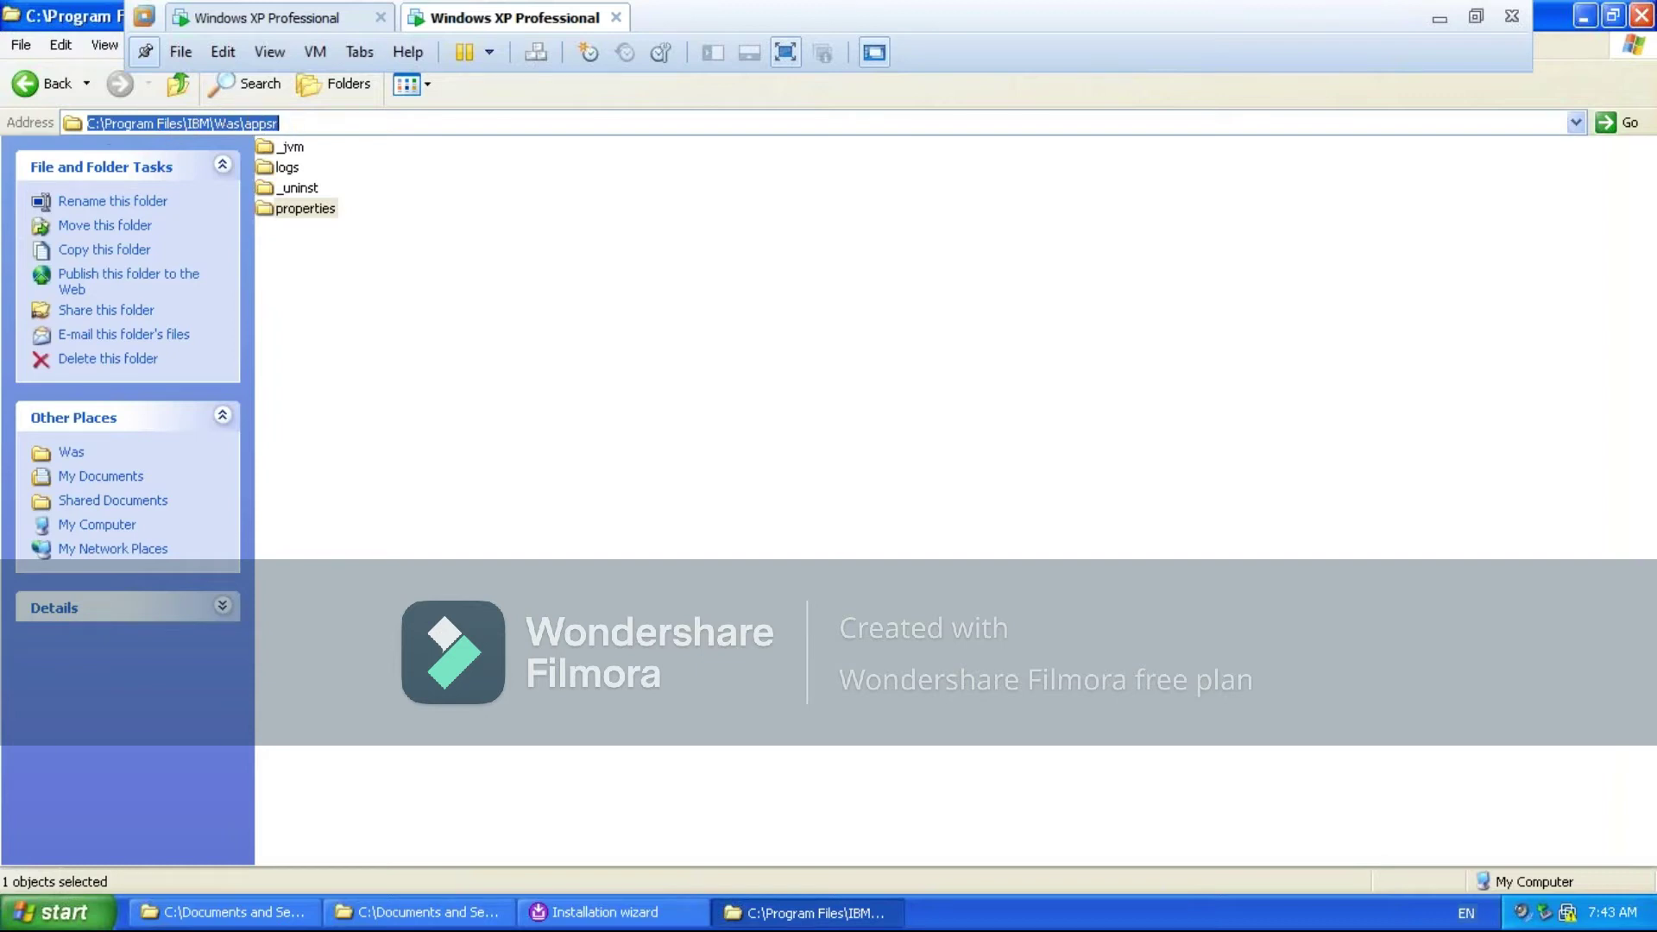
click(136, 125)
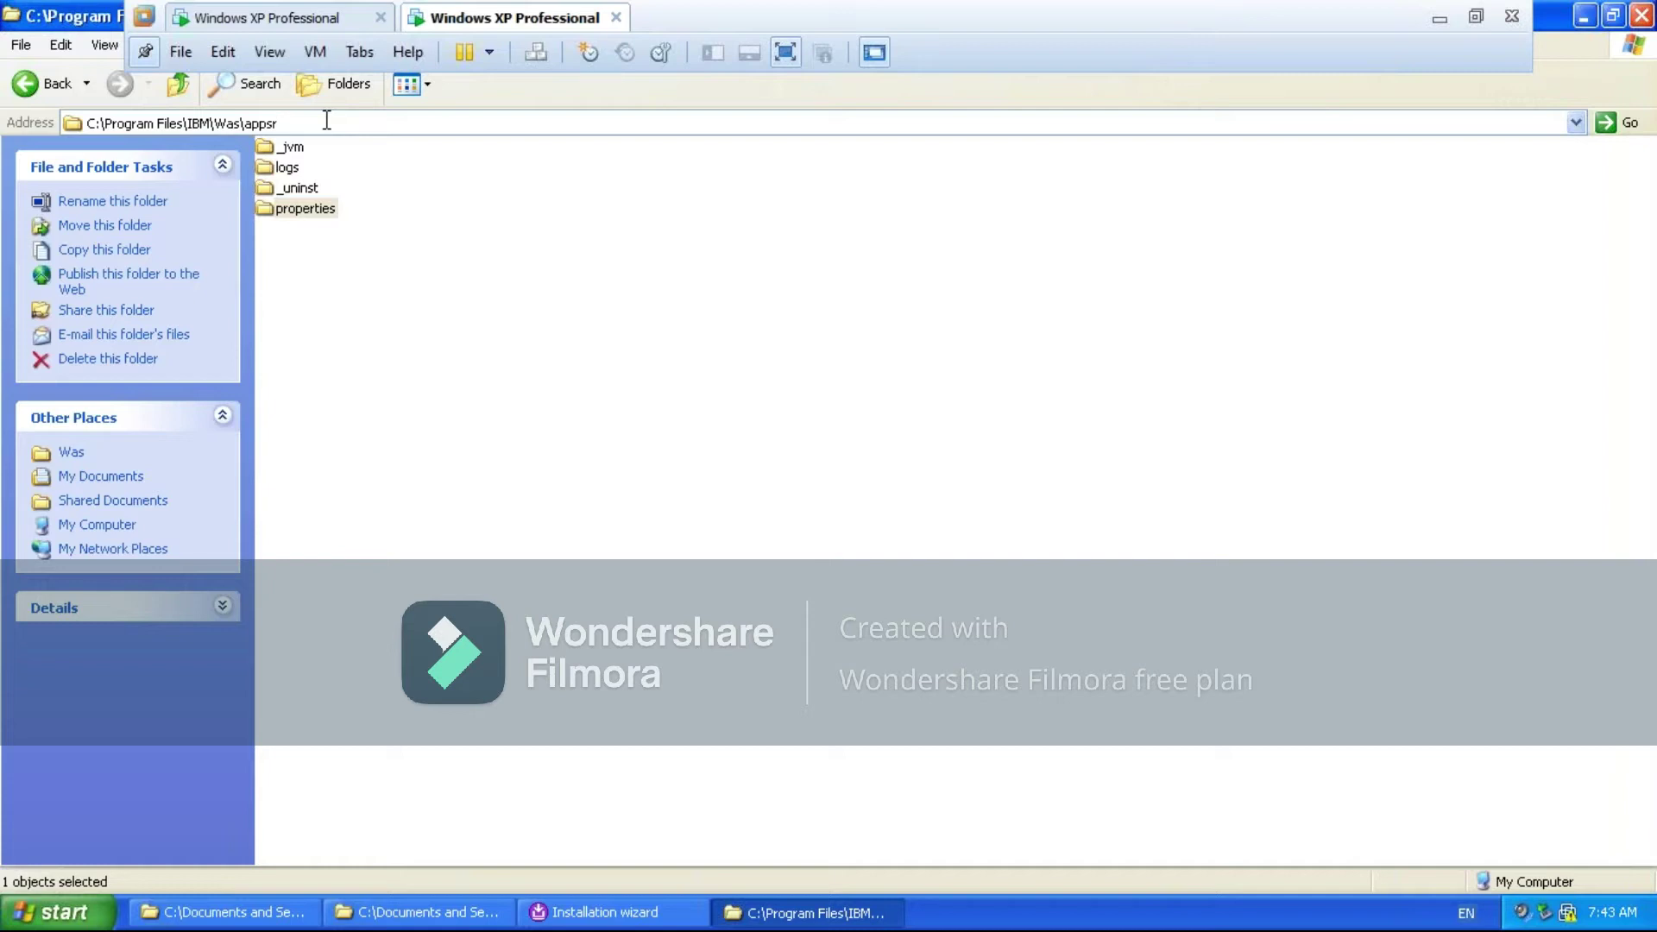
click(593, 908)
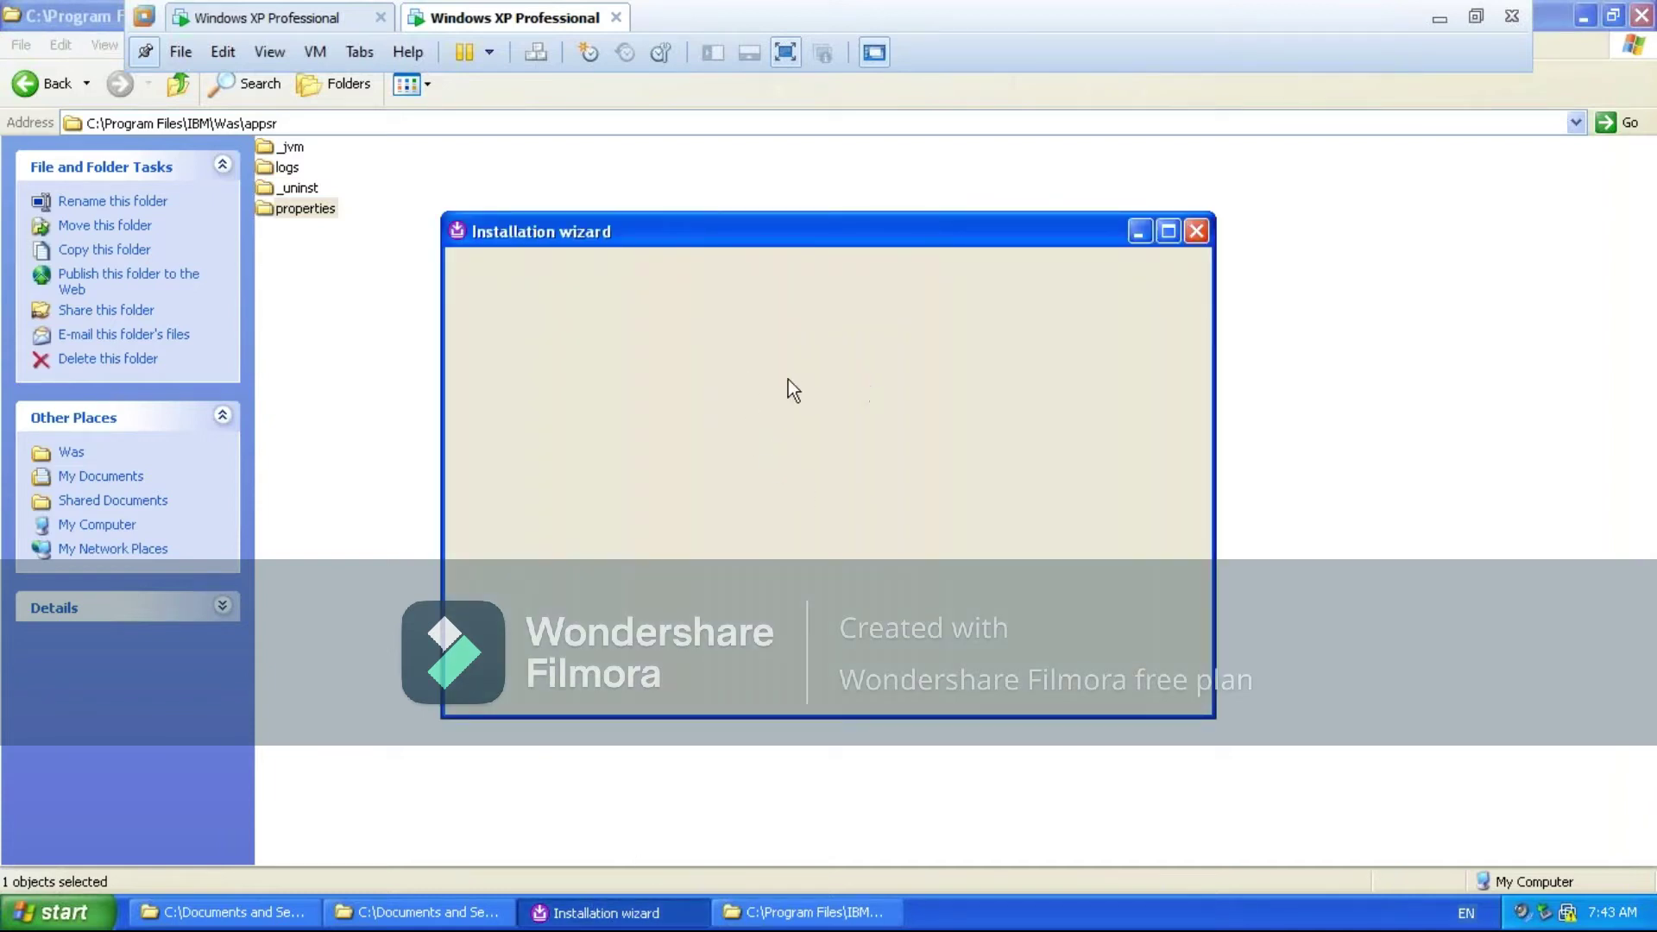
drag(779, 230, 877, 223)
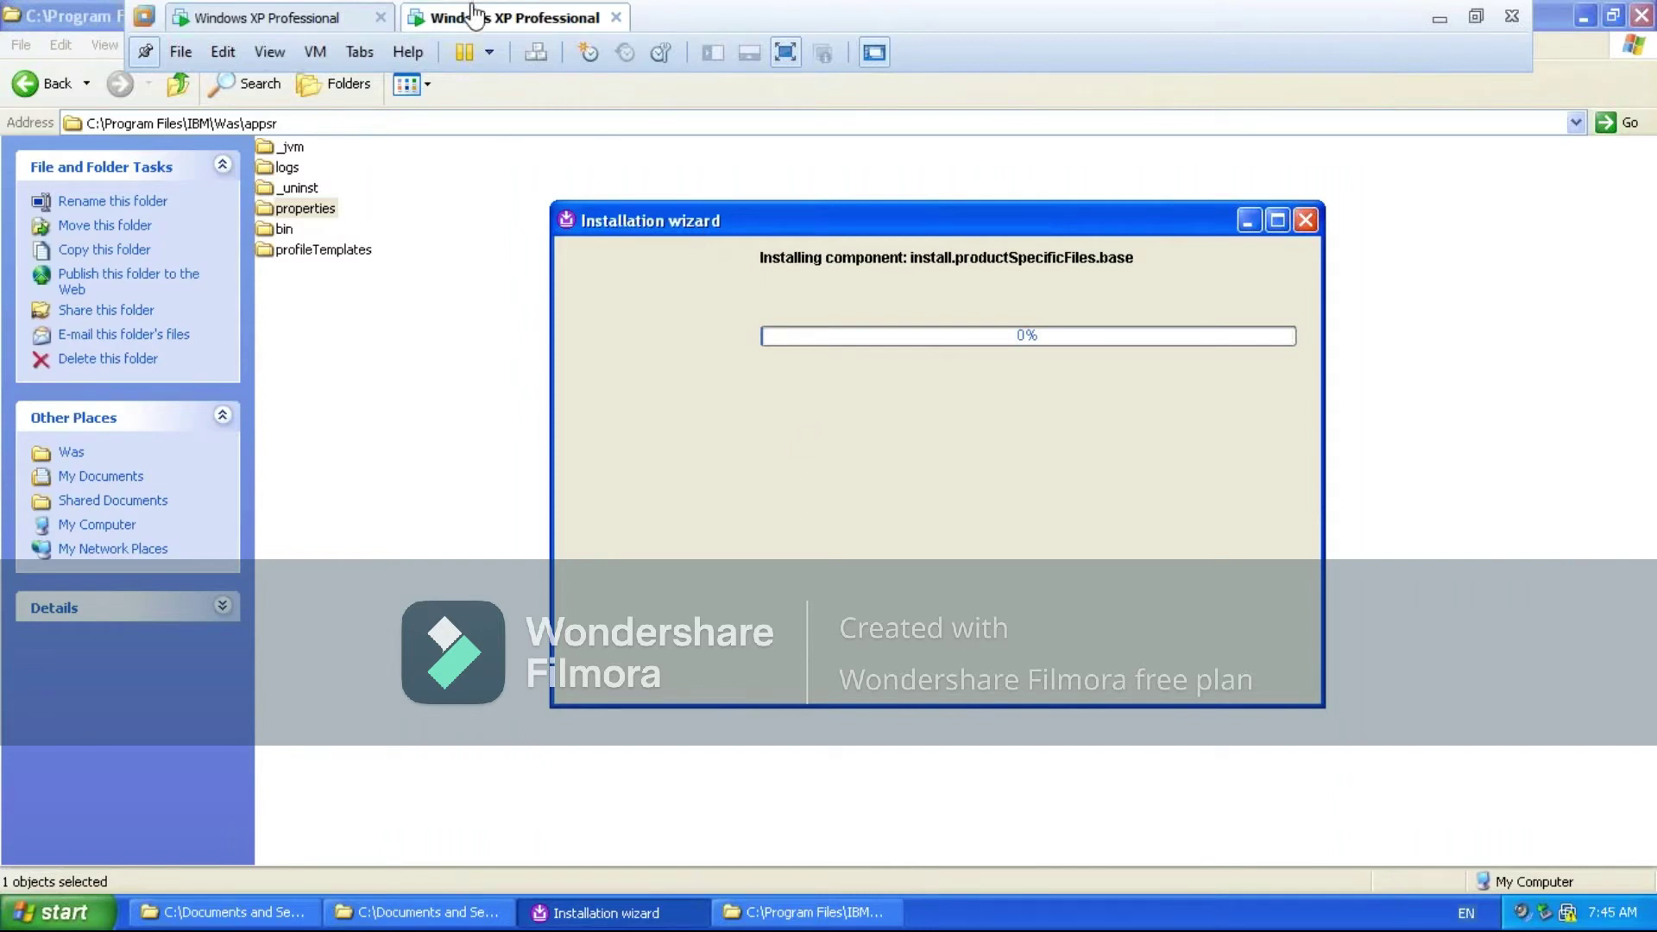
Compare the installation progress in both virtual machines, and close the Installation wizard in the second one
click(298, 21)
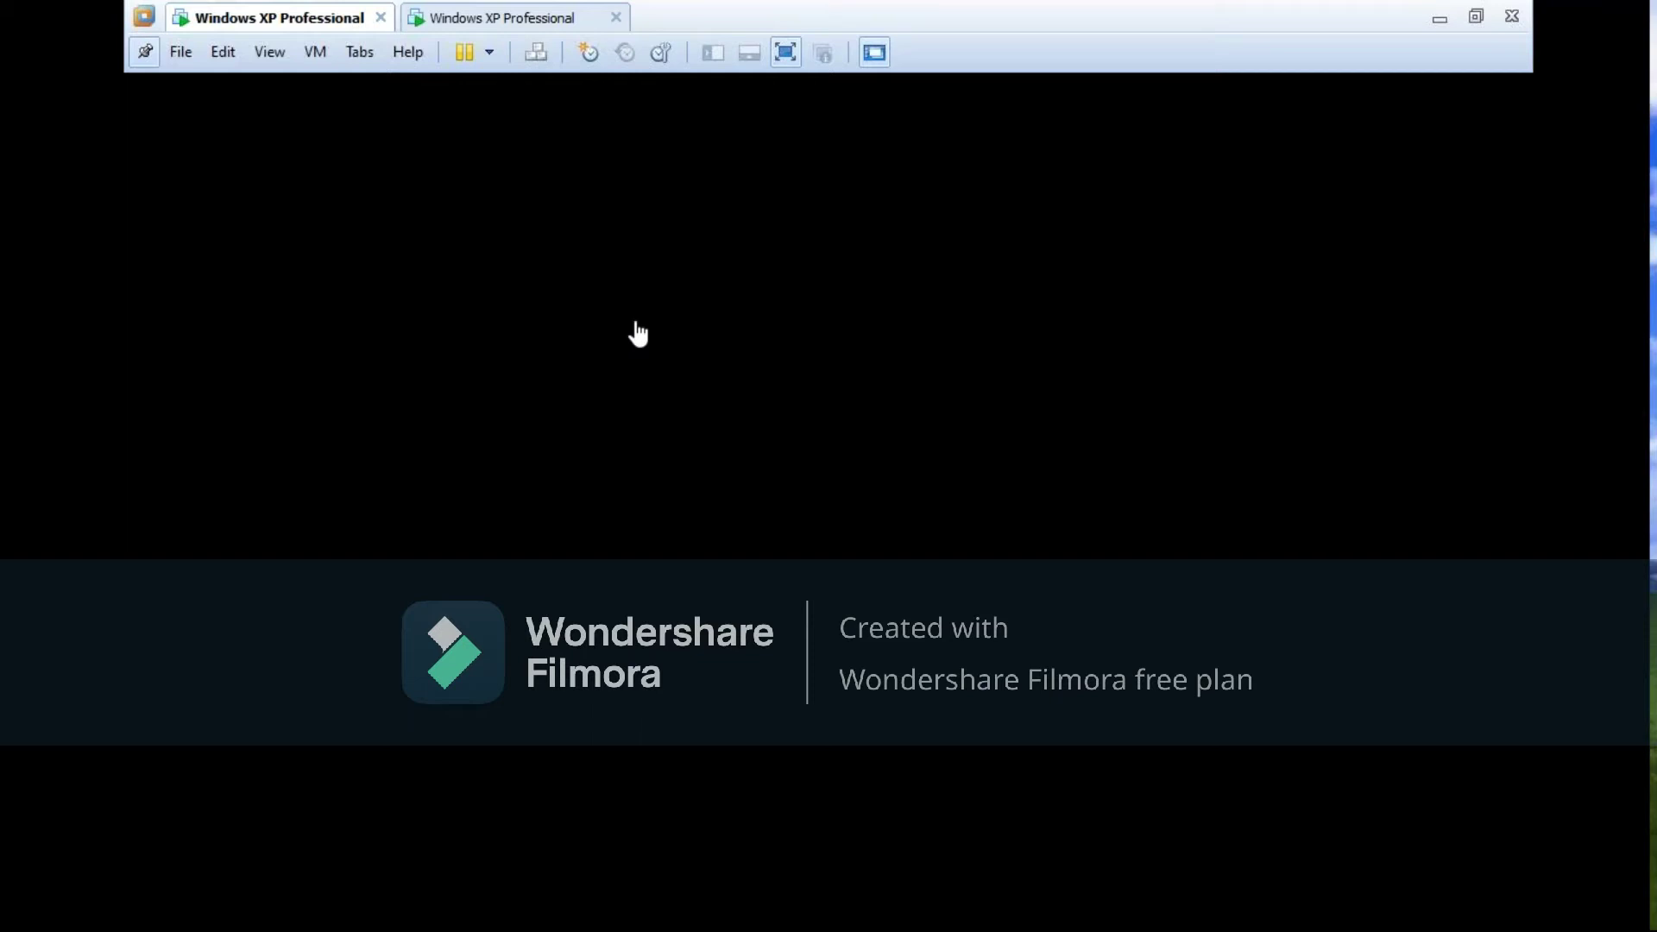
click(498, 31)
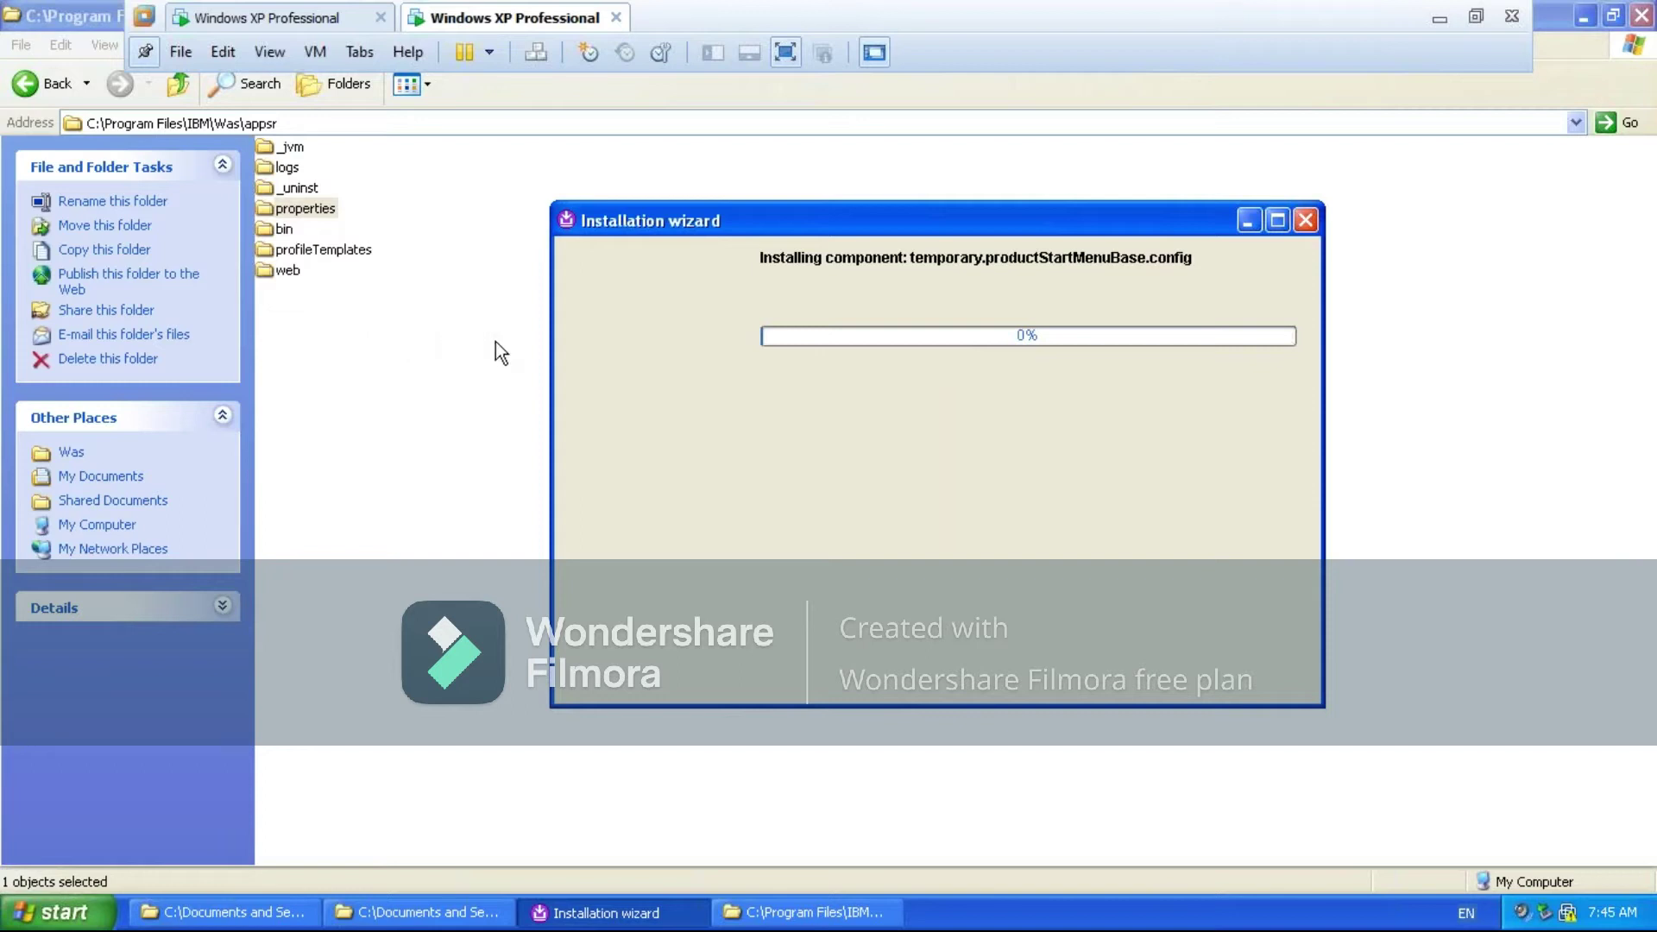
click(276, 29)
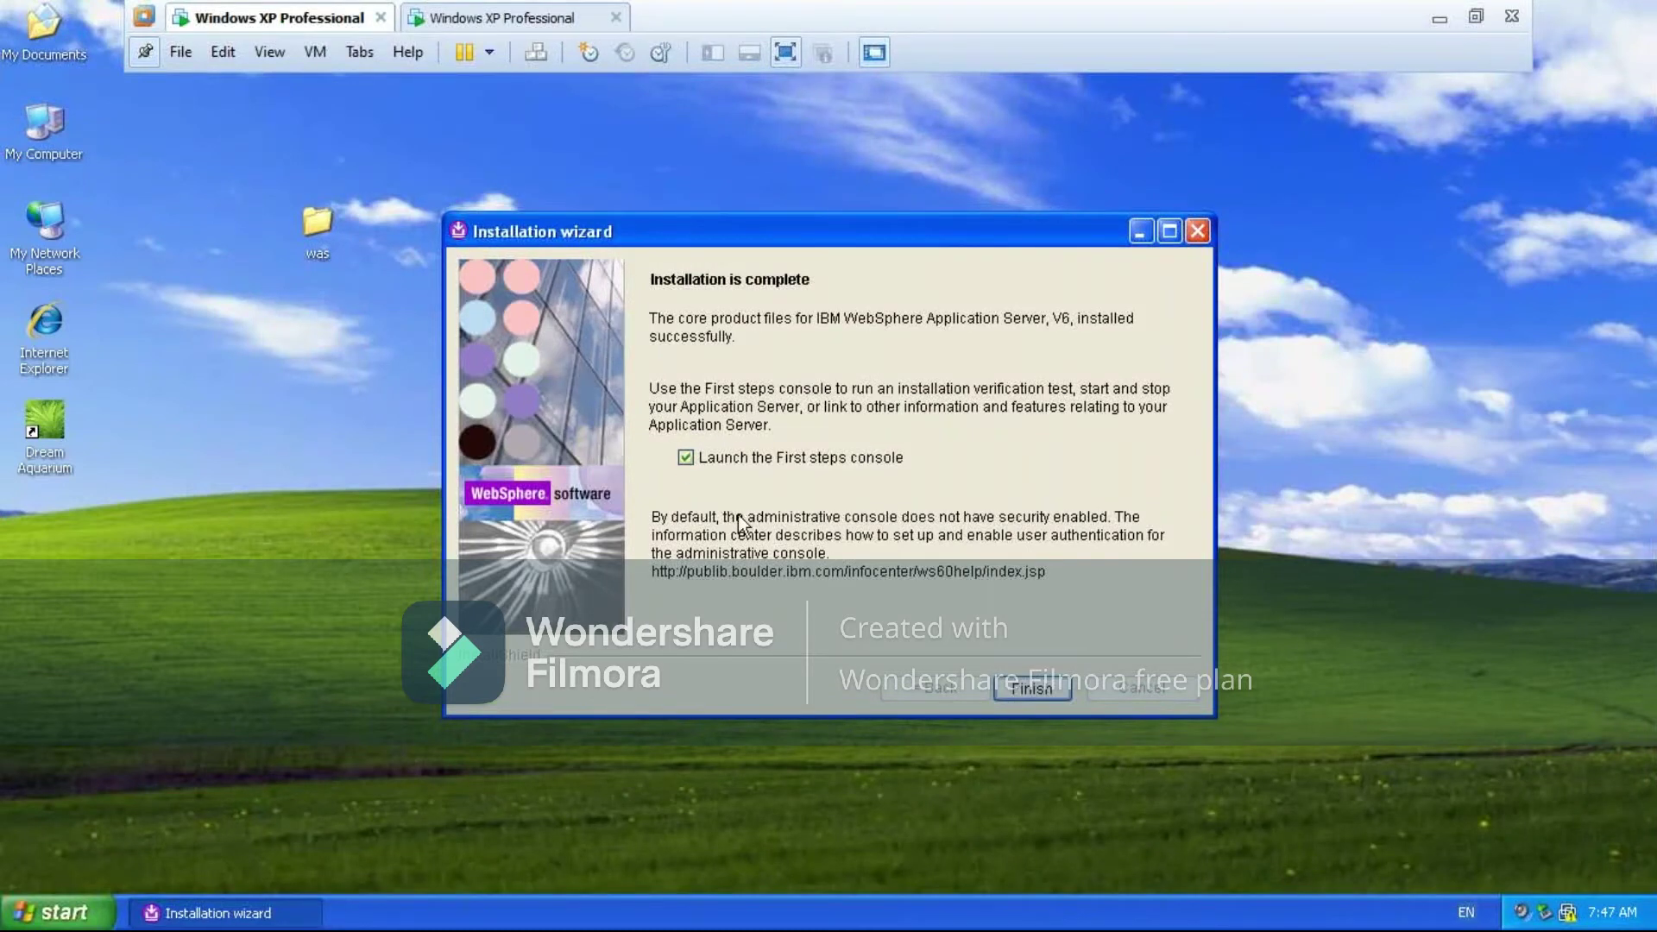
click(498, 19)
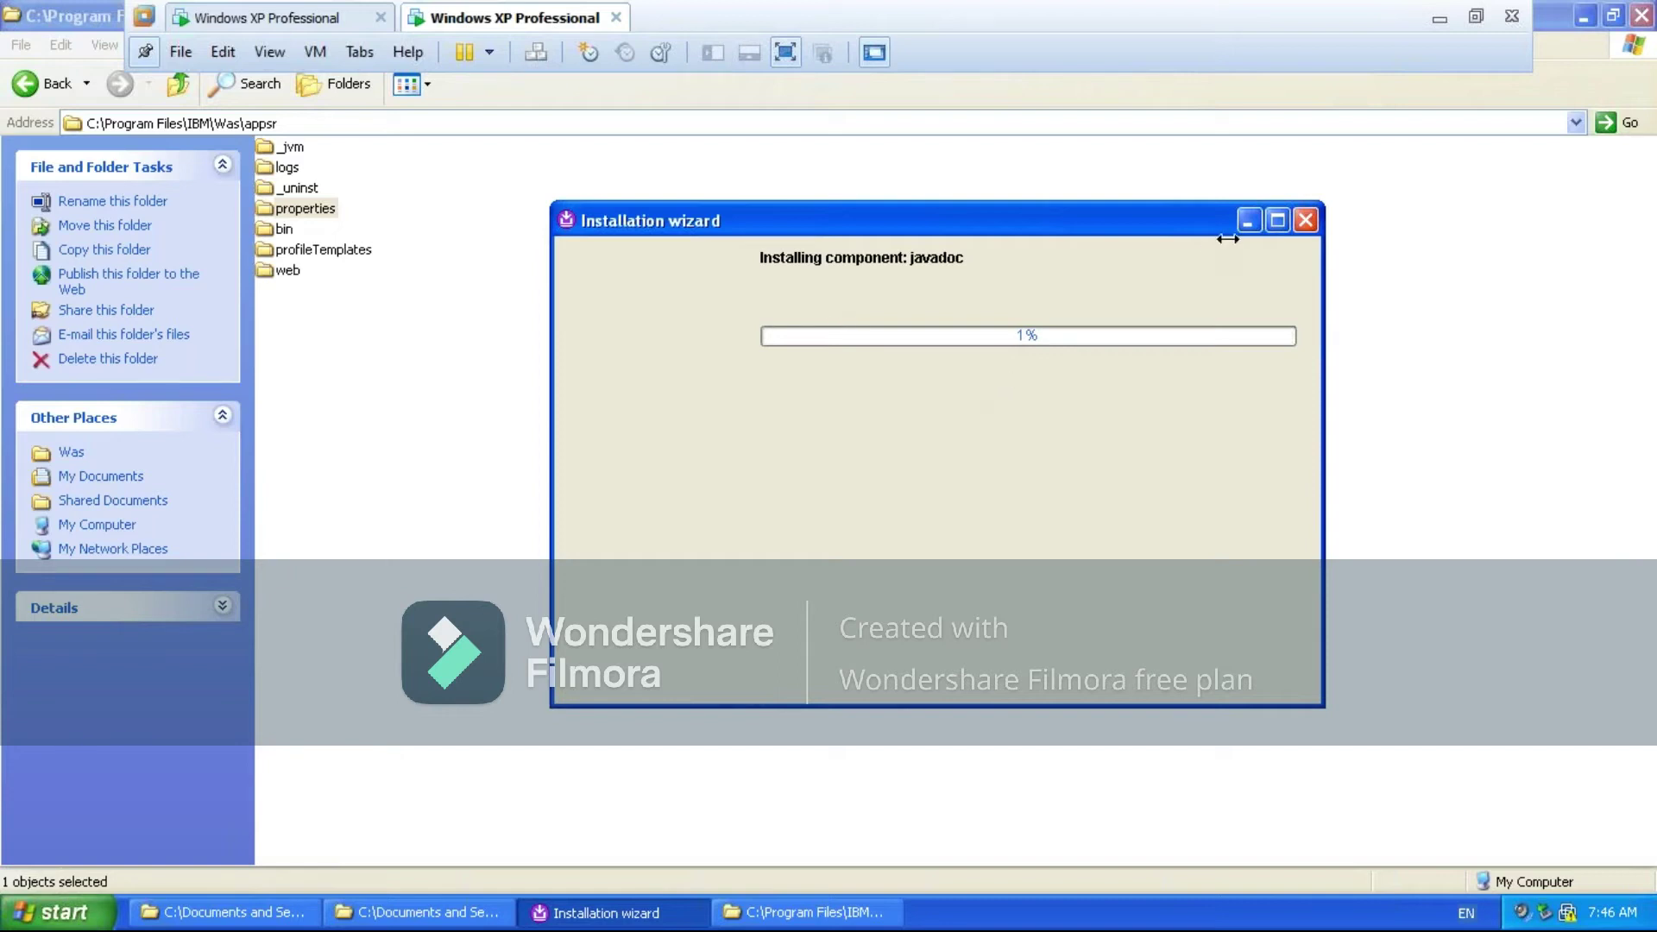
click(1305, 223)
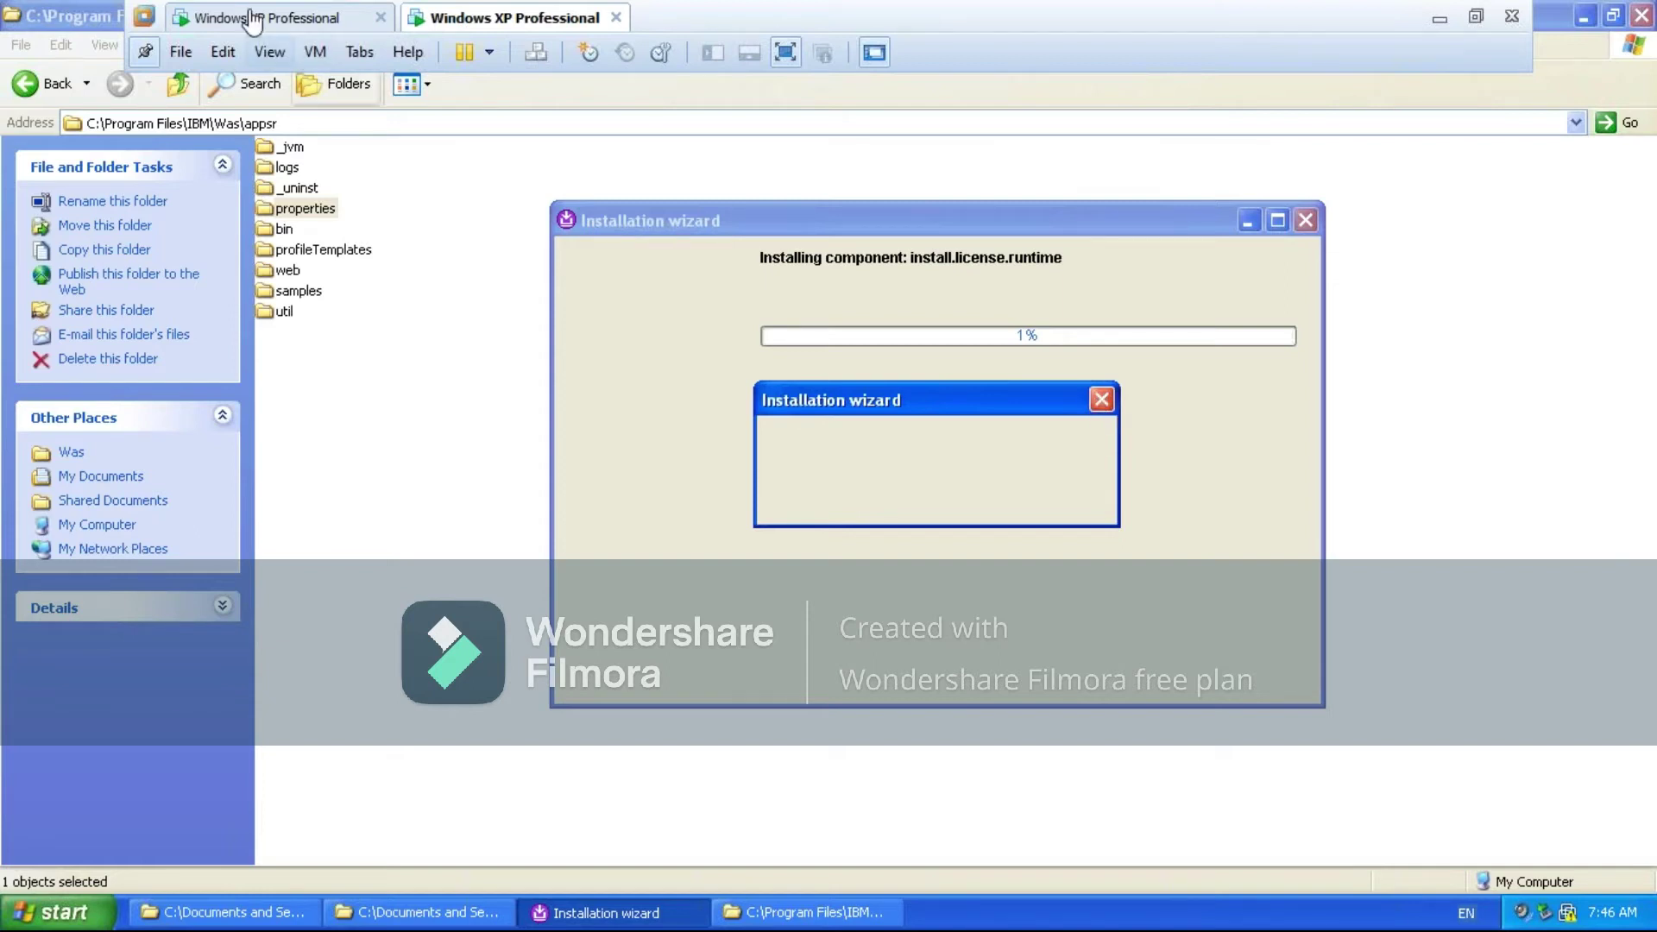
In the first virtual machine, disable launching the First steps console and finish the installation wizard
click(278, 19)
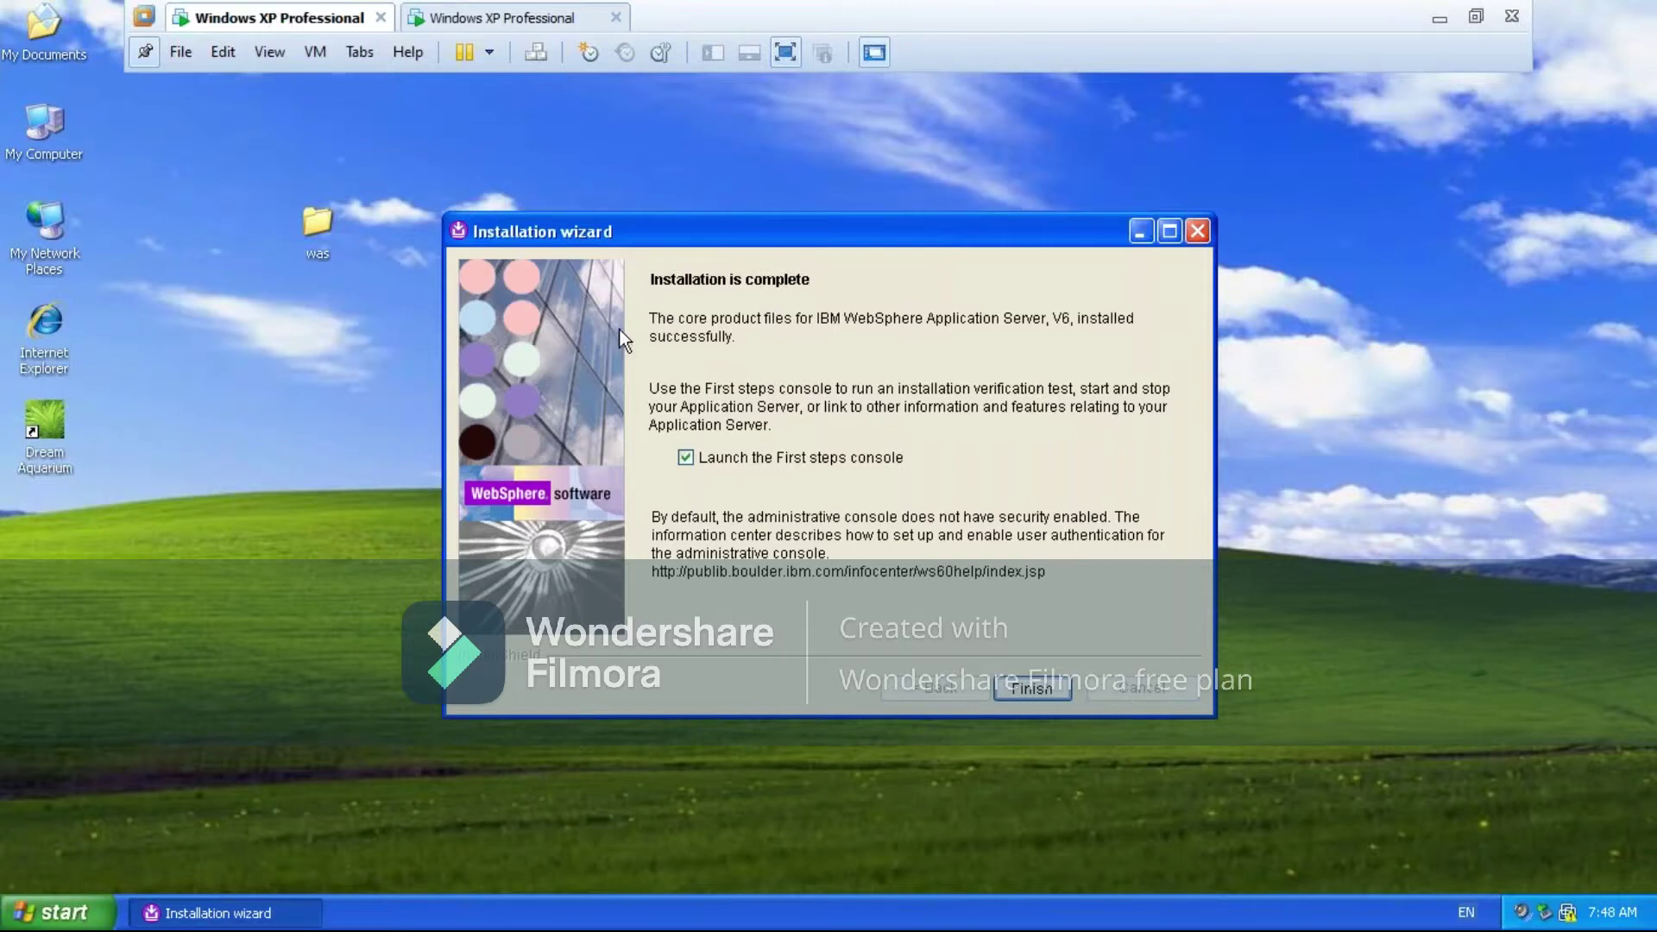
click(689, 462)
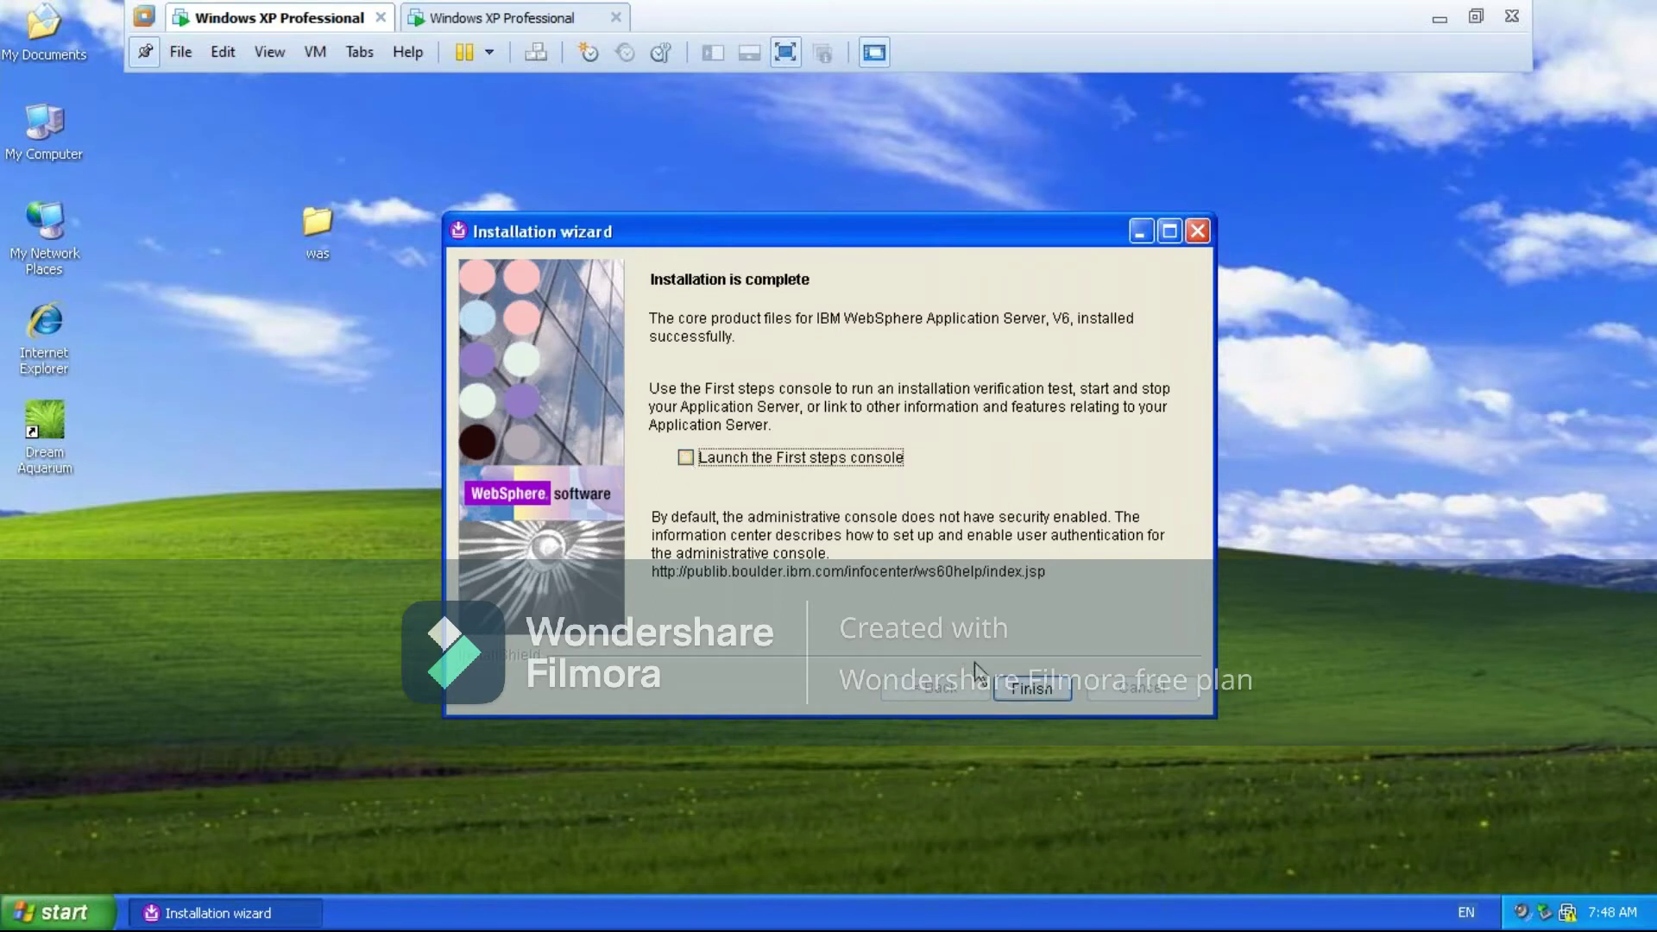
click(1033, 690)
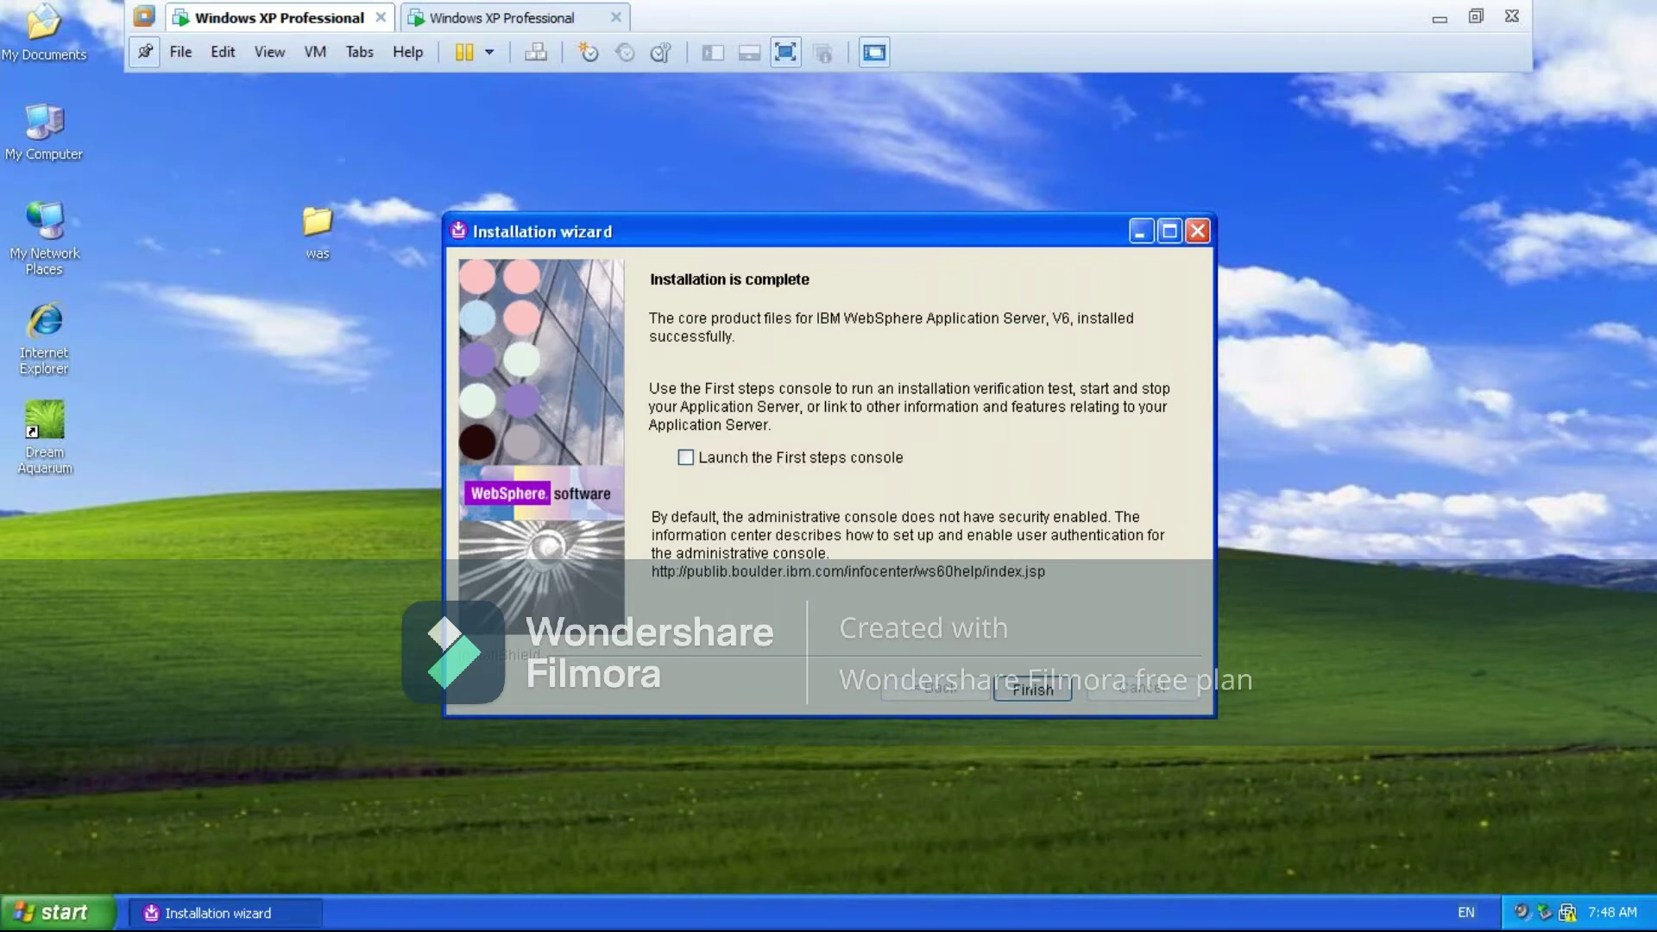
click(1033, 690)
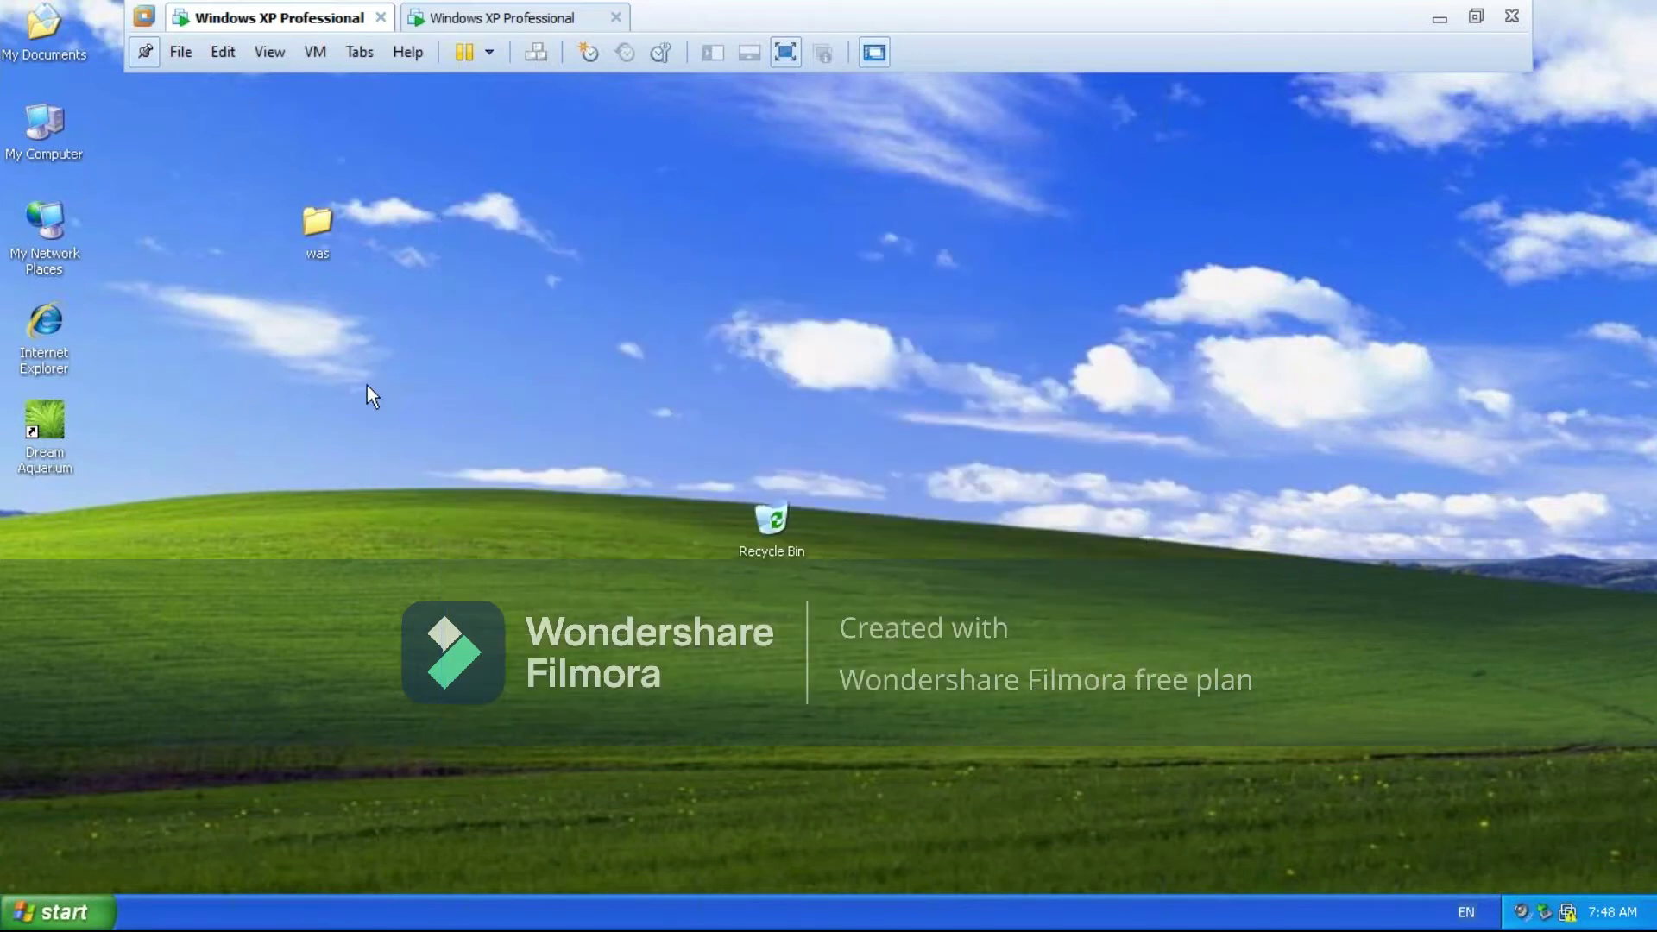
Power off the second Windows XP Professional virtual machine and close it, keeping the first one open
click(615, 17)
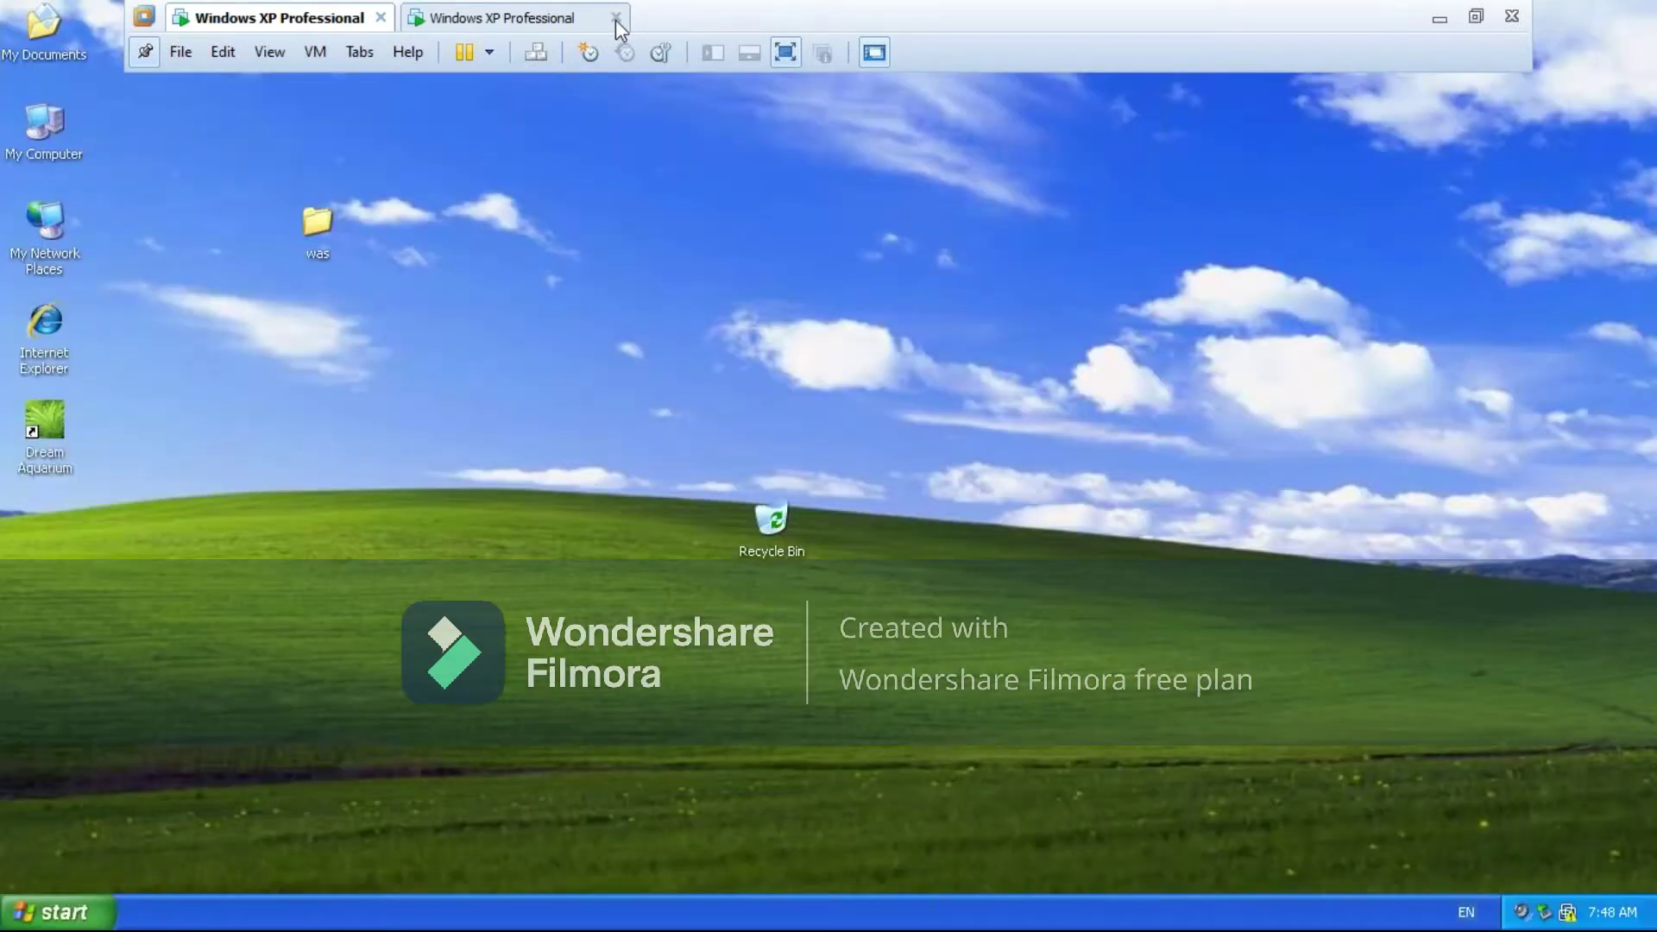
click(616, 19)
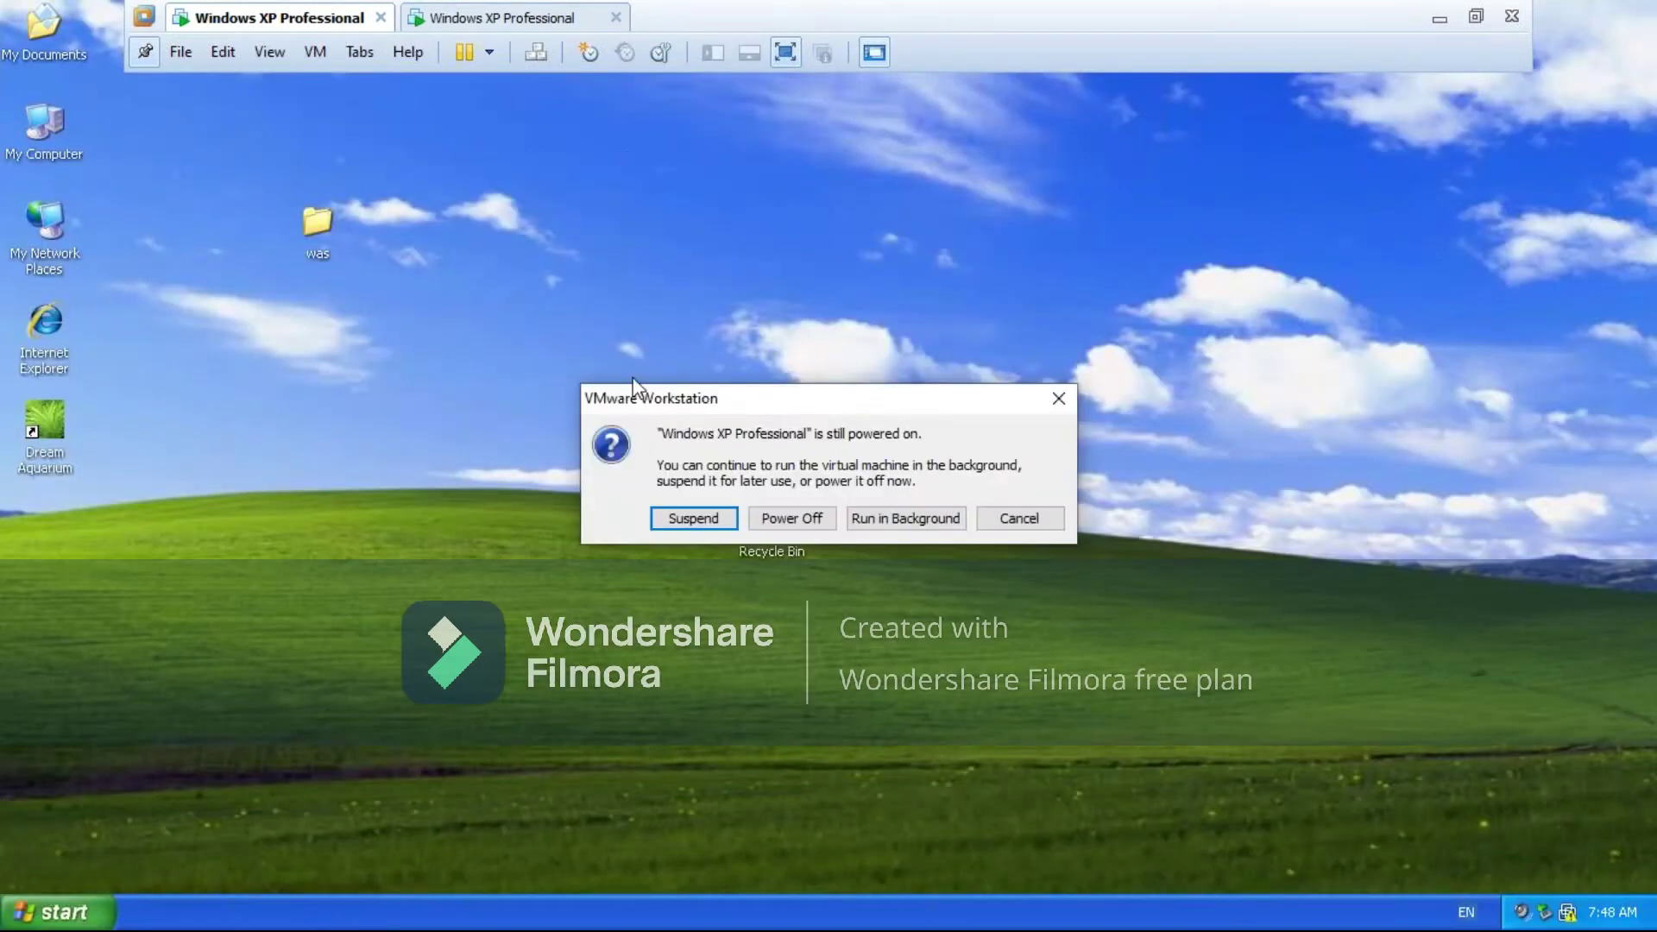
click(786, 520)
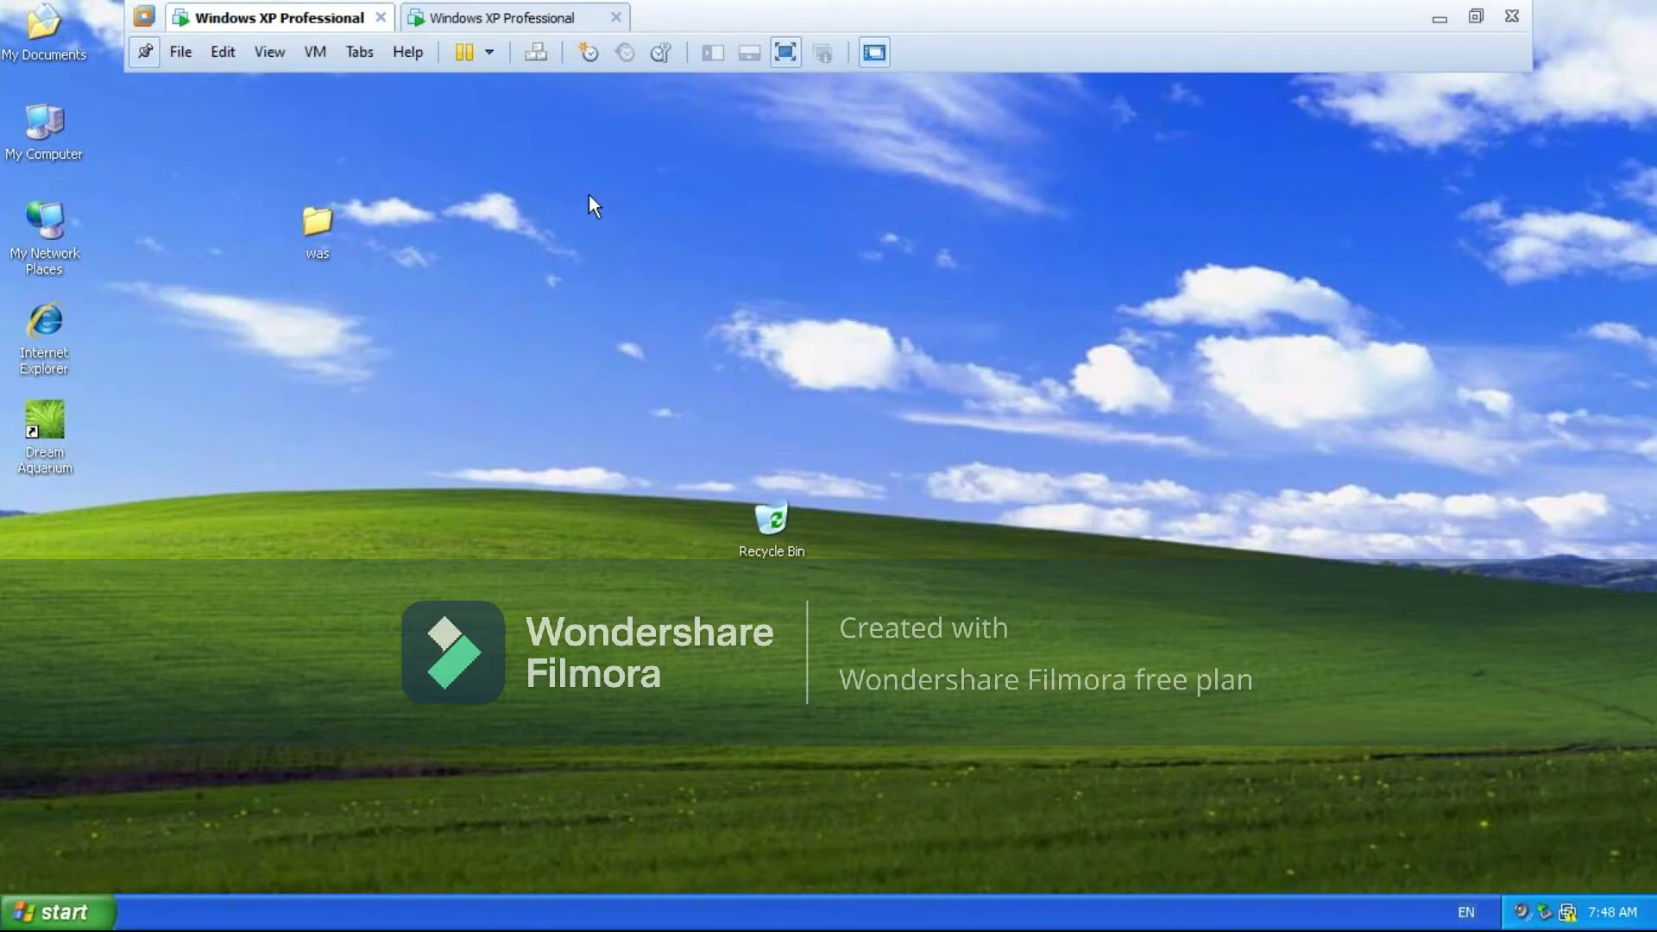
click(514, 25)
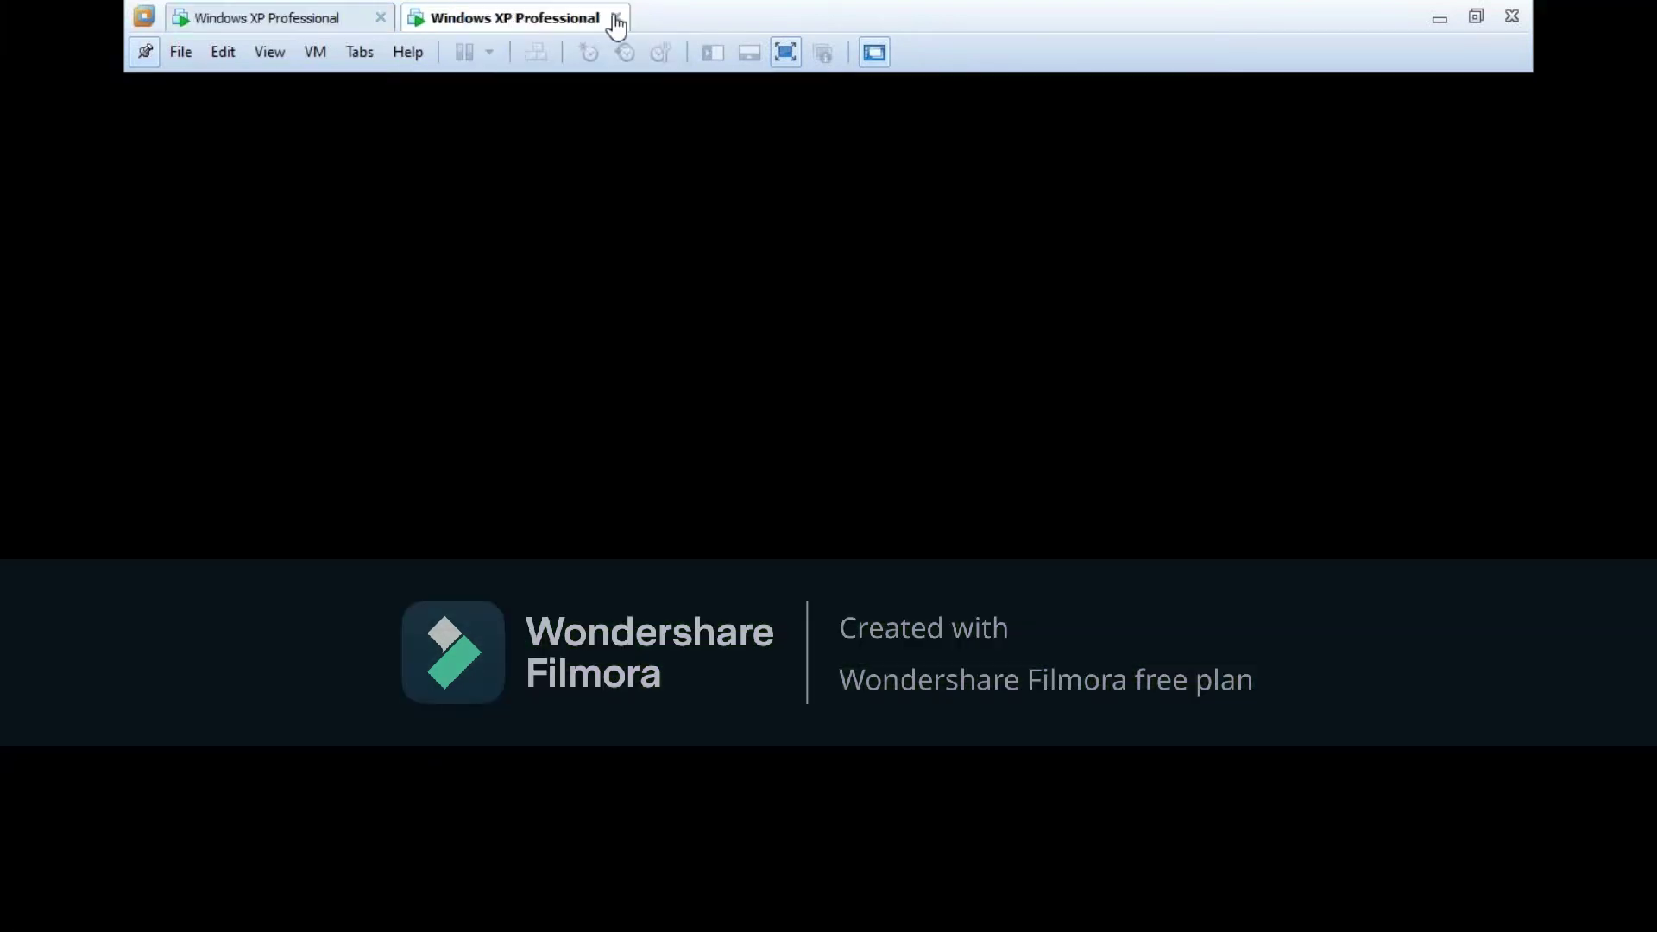
click(274, 26)
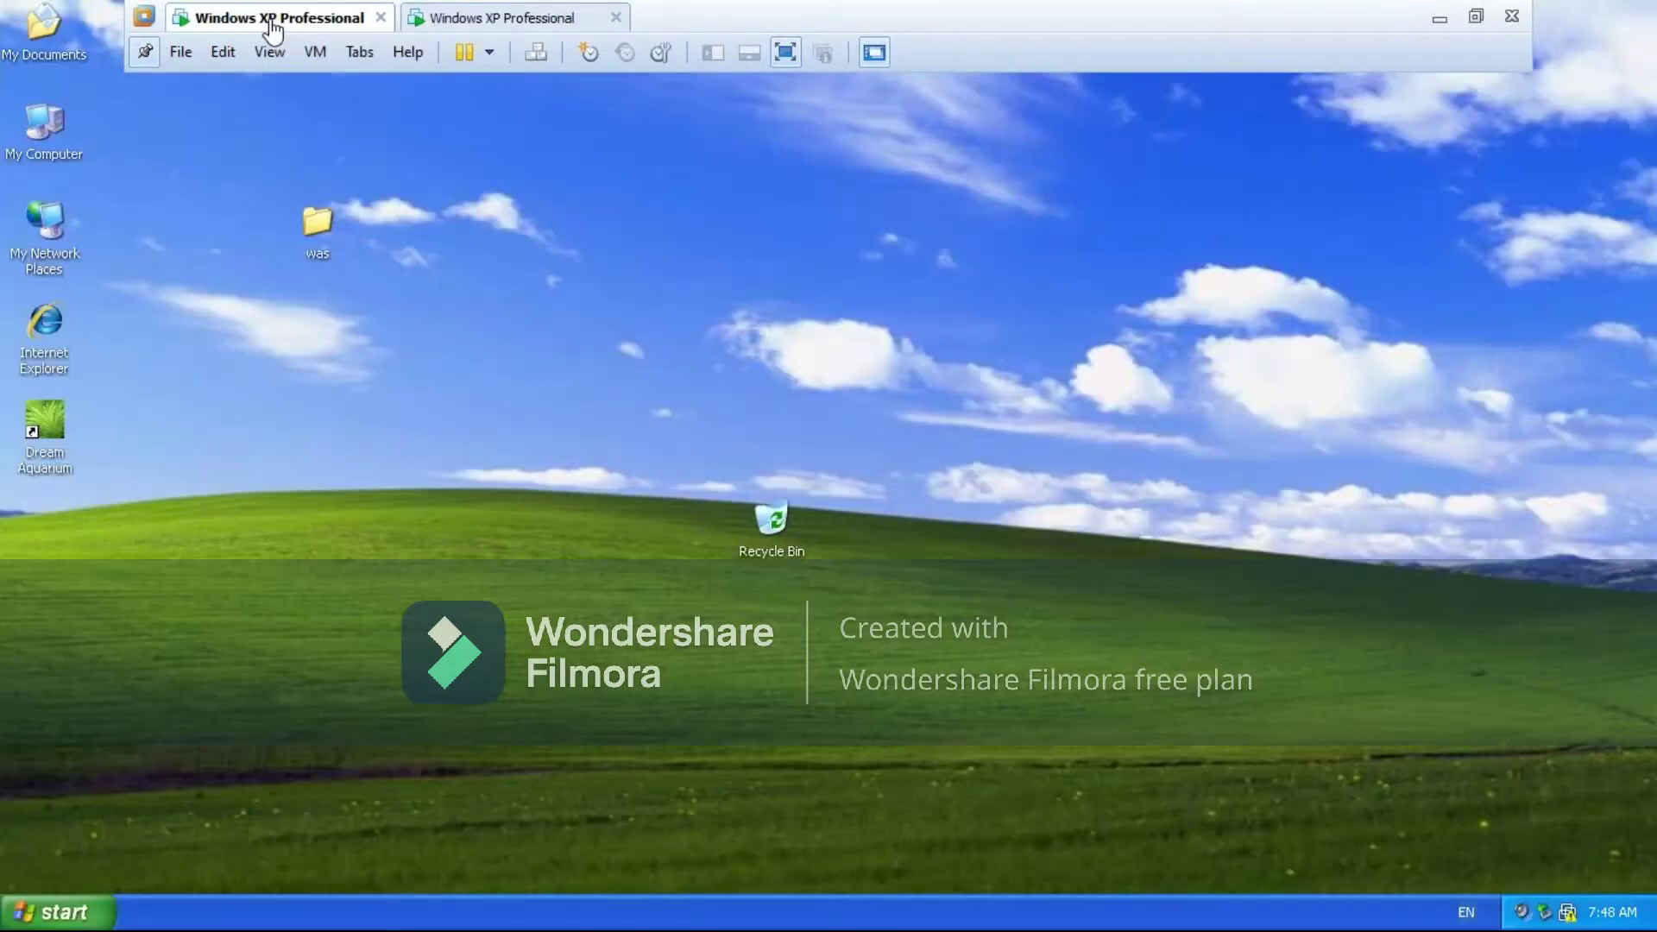
click(529, 26)
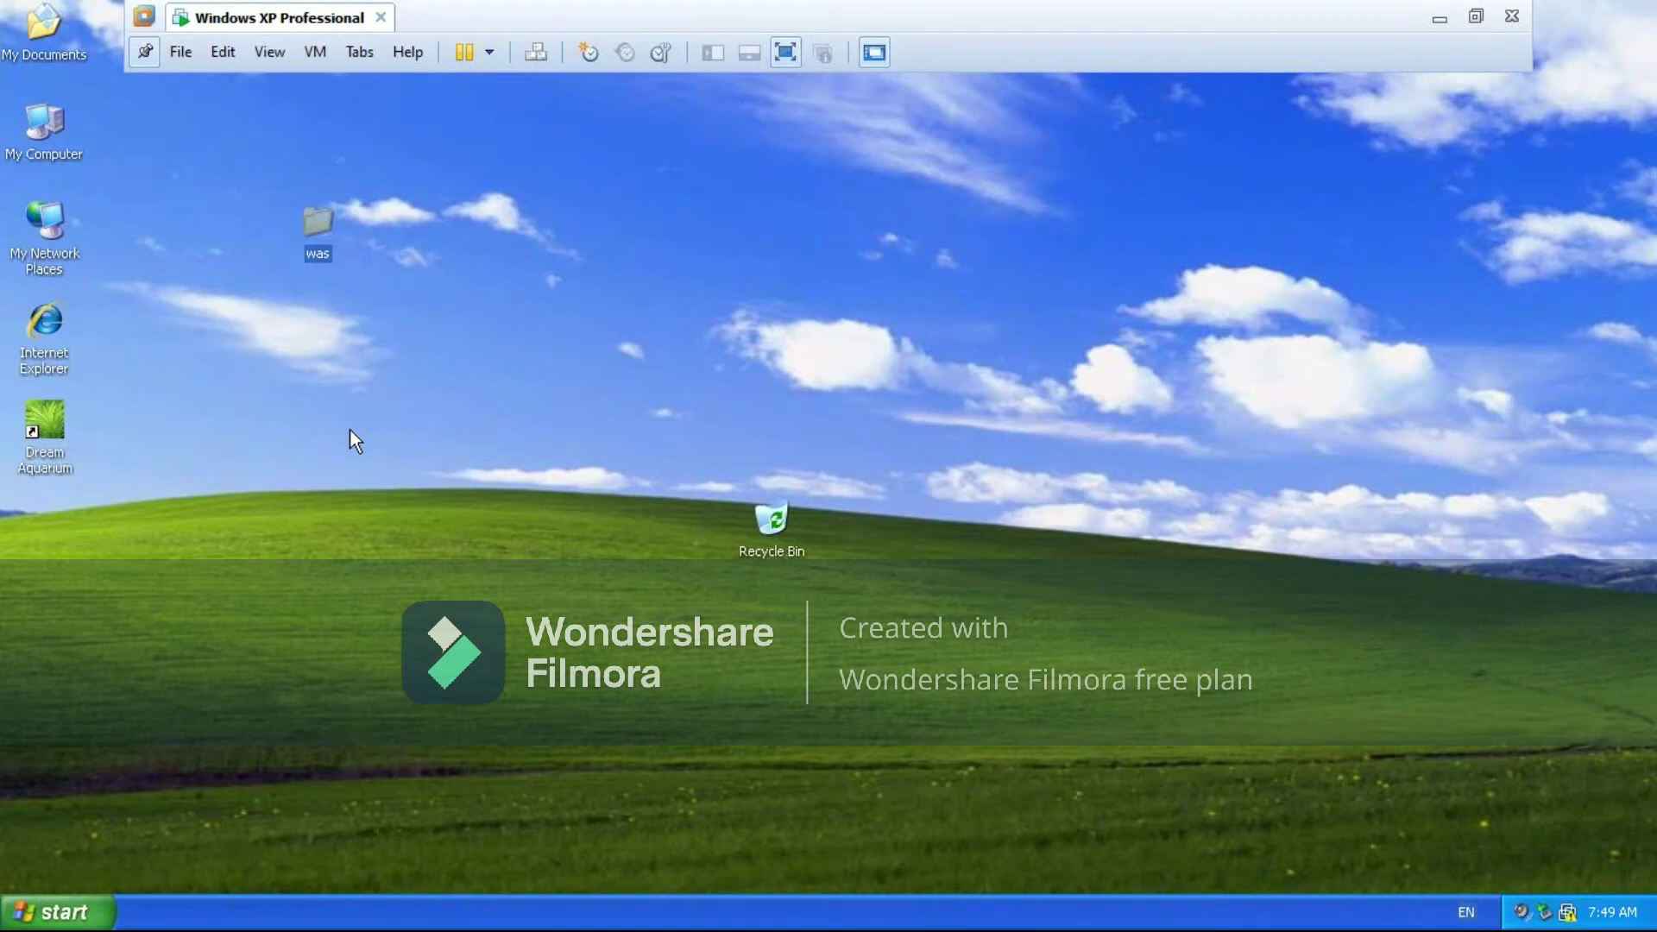
Open the C:\Program Files folder from My Computer in the remaining virtual machine
click(69, 917)
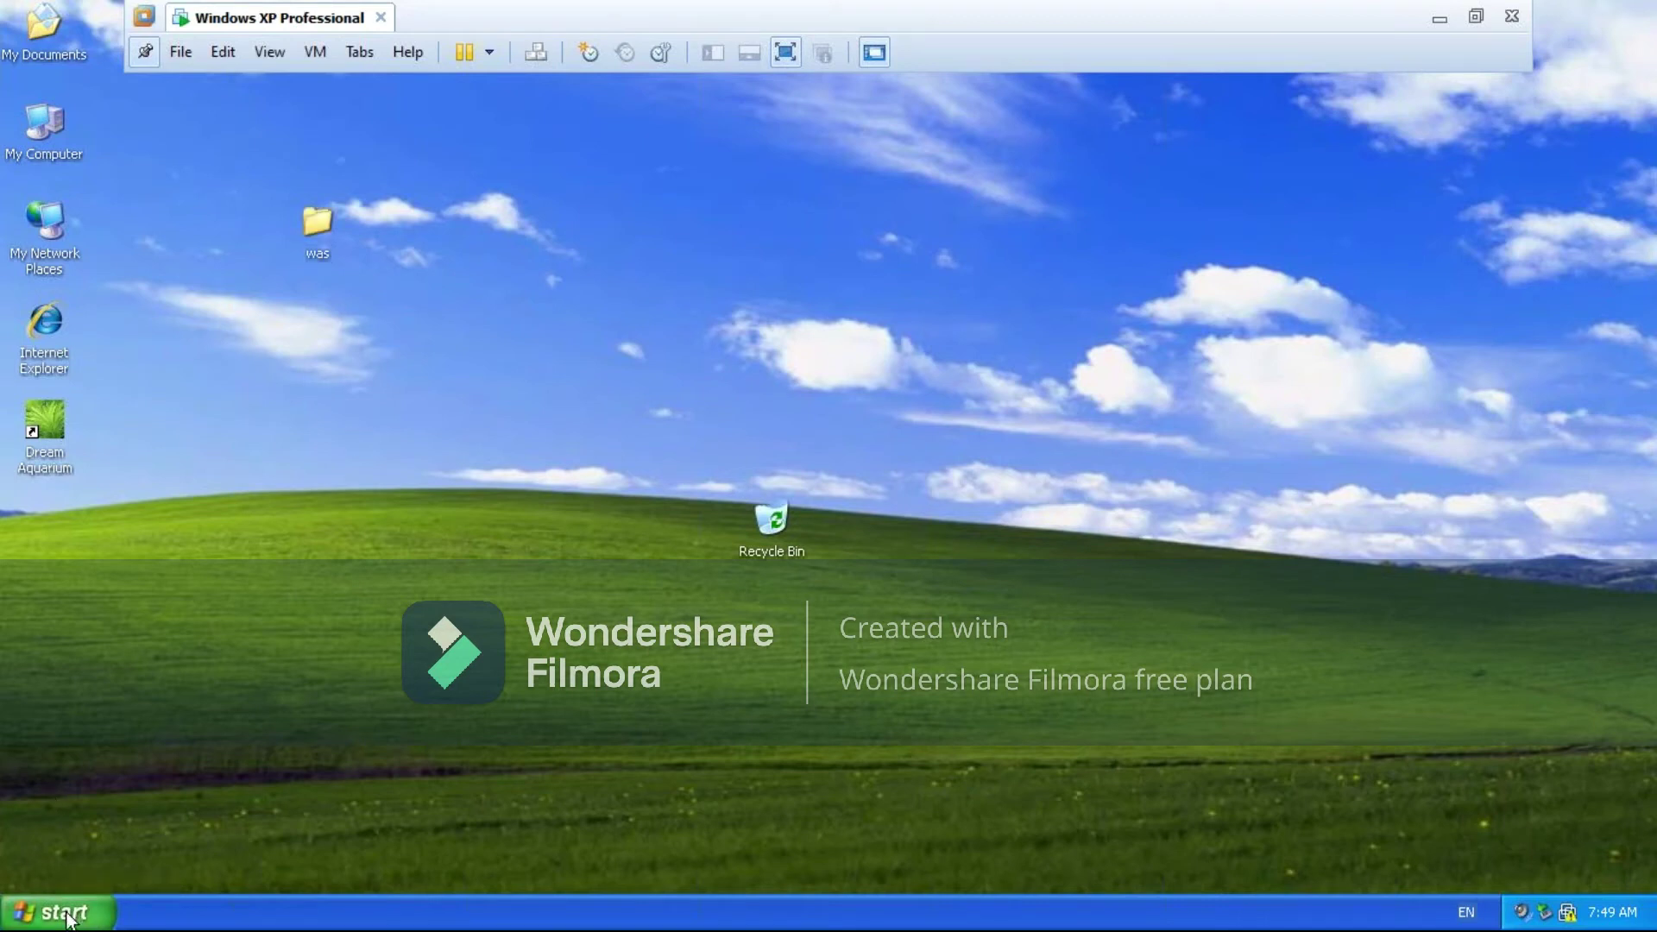
click(663, 739)
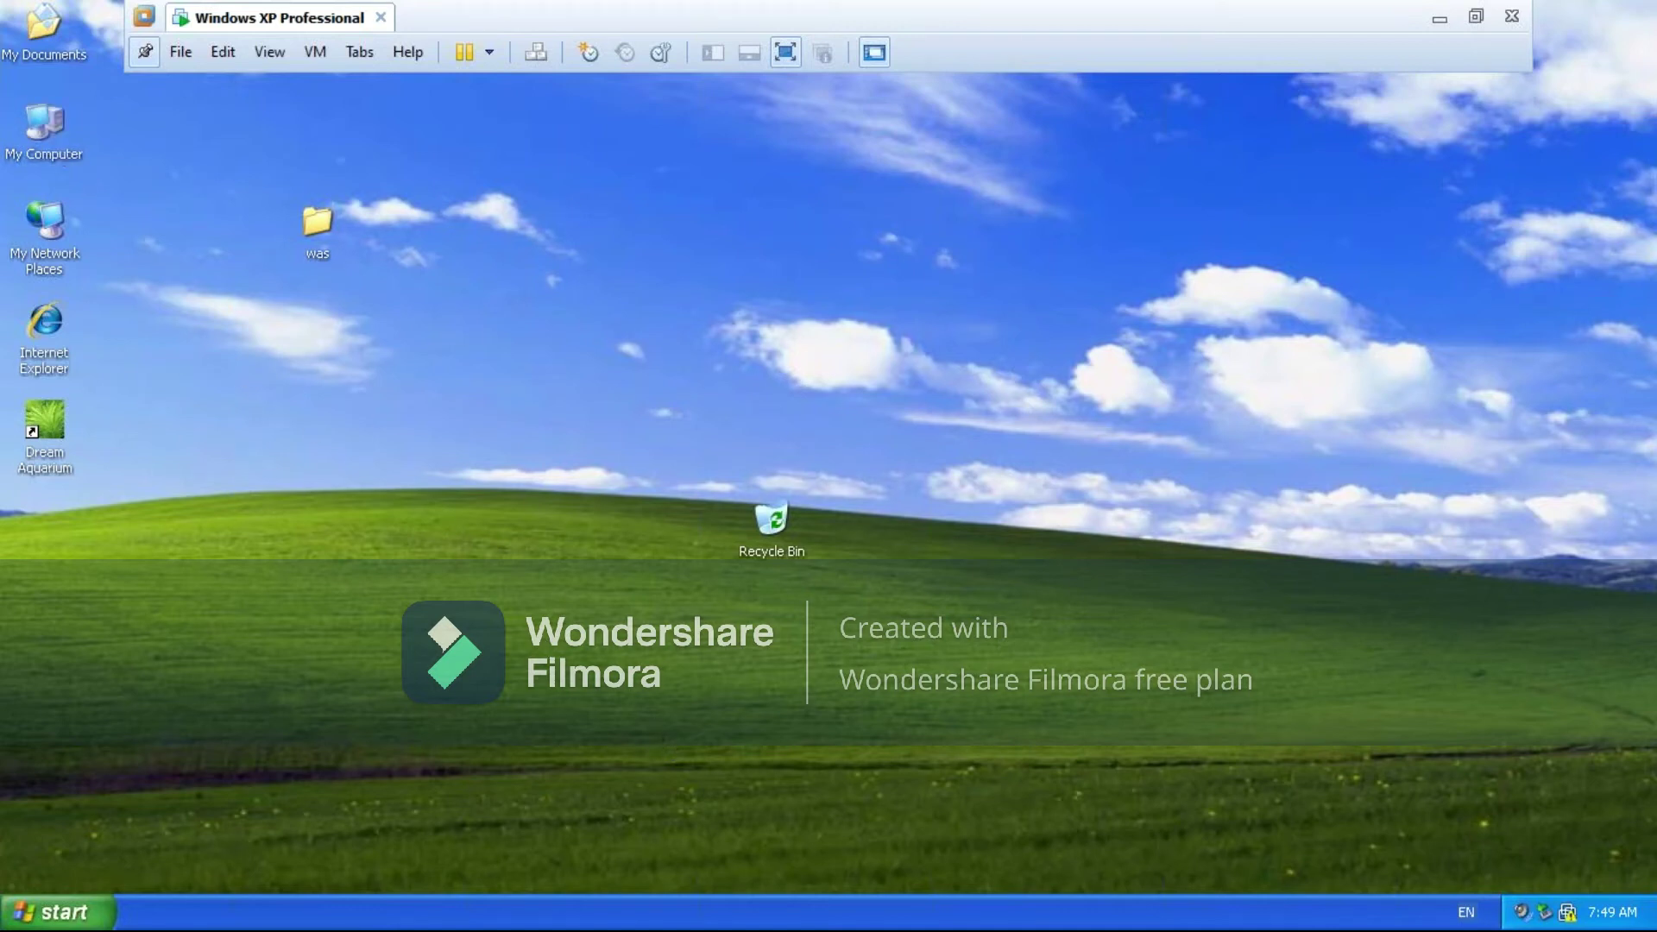
key(super+e)
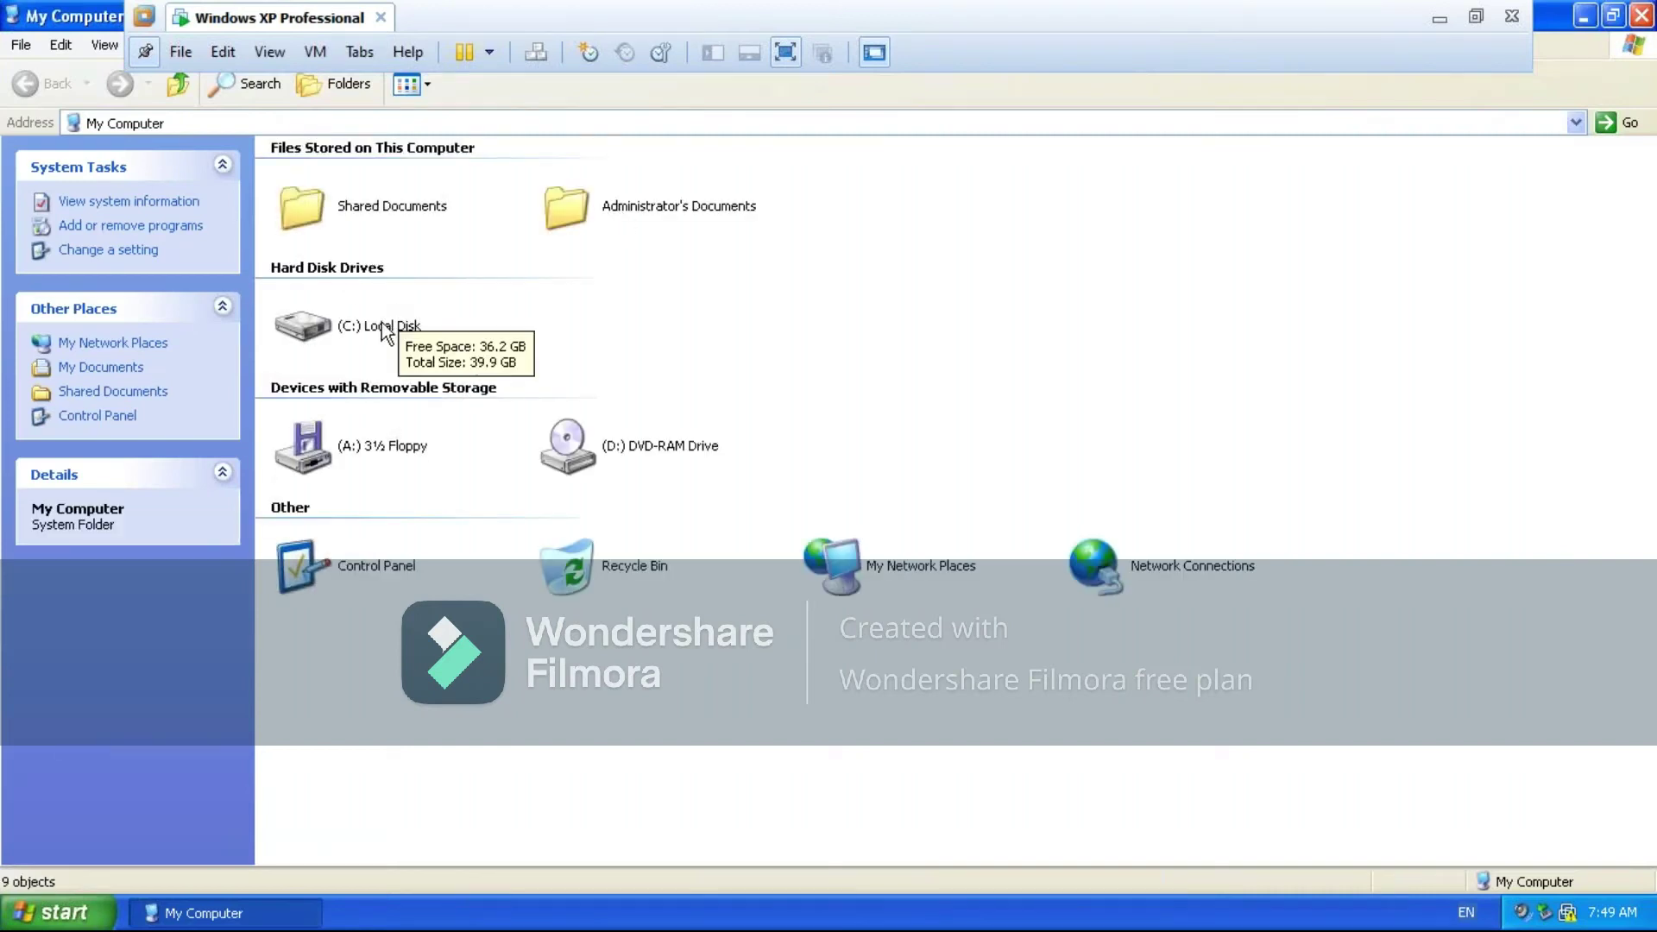
key(Return)
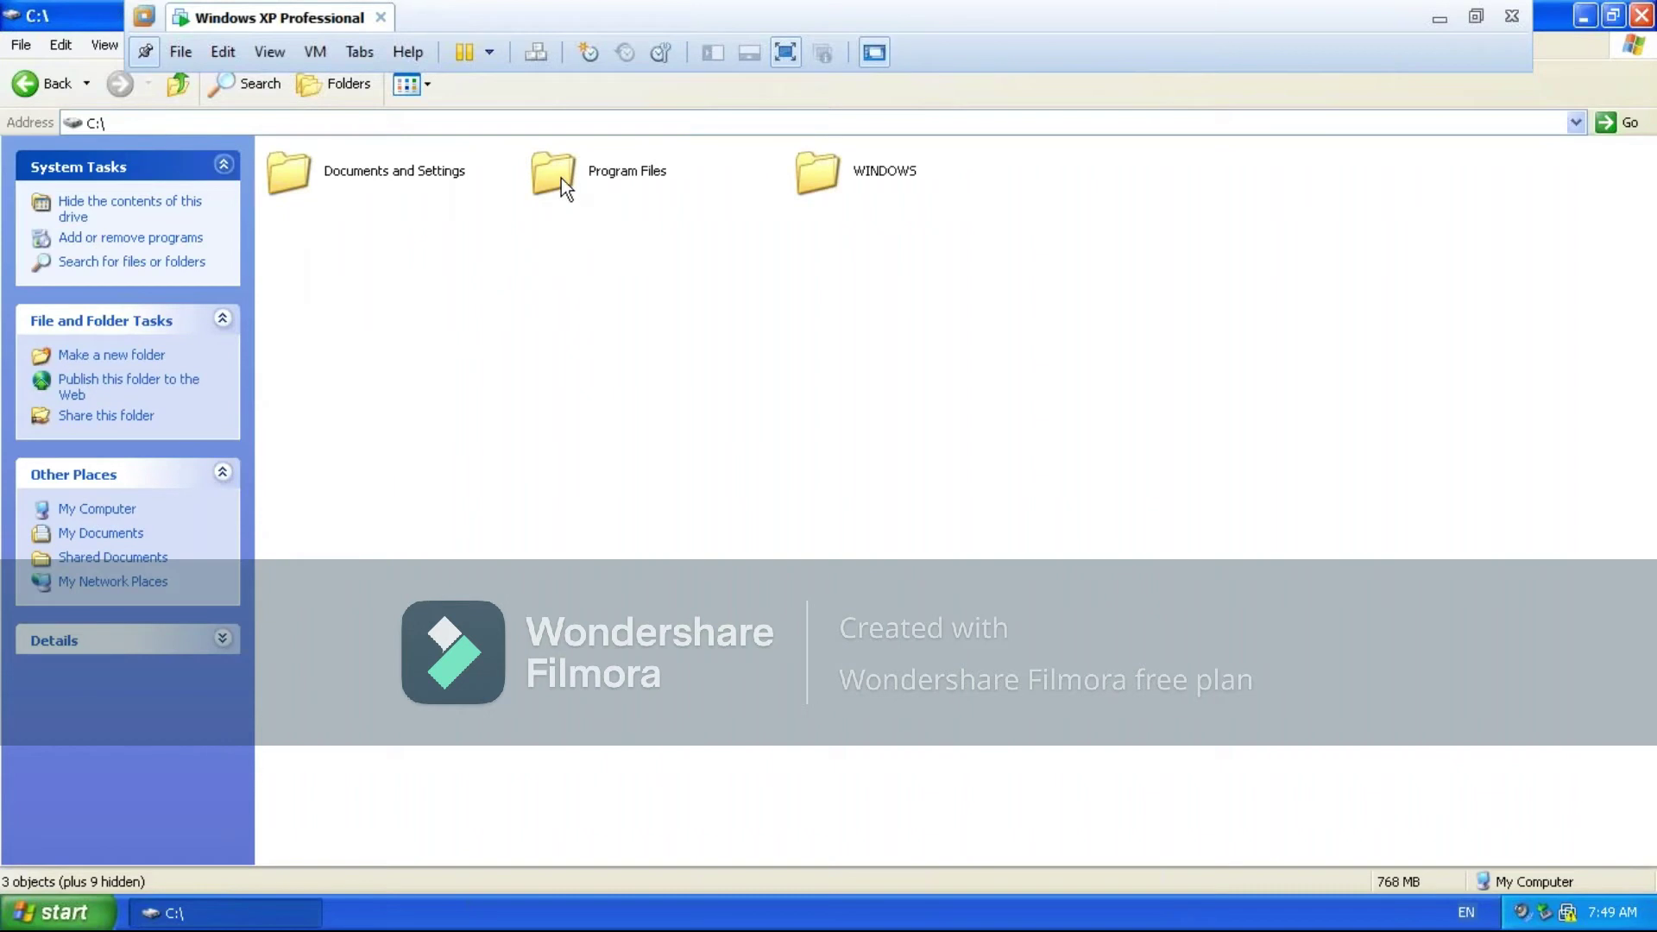
double_click(561, 178)
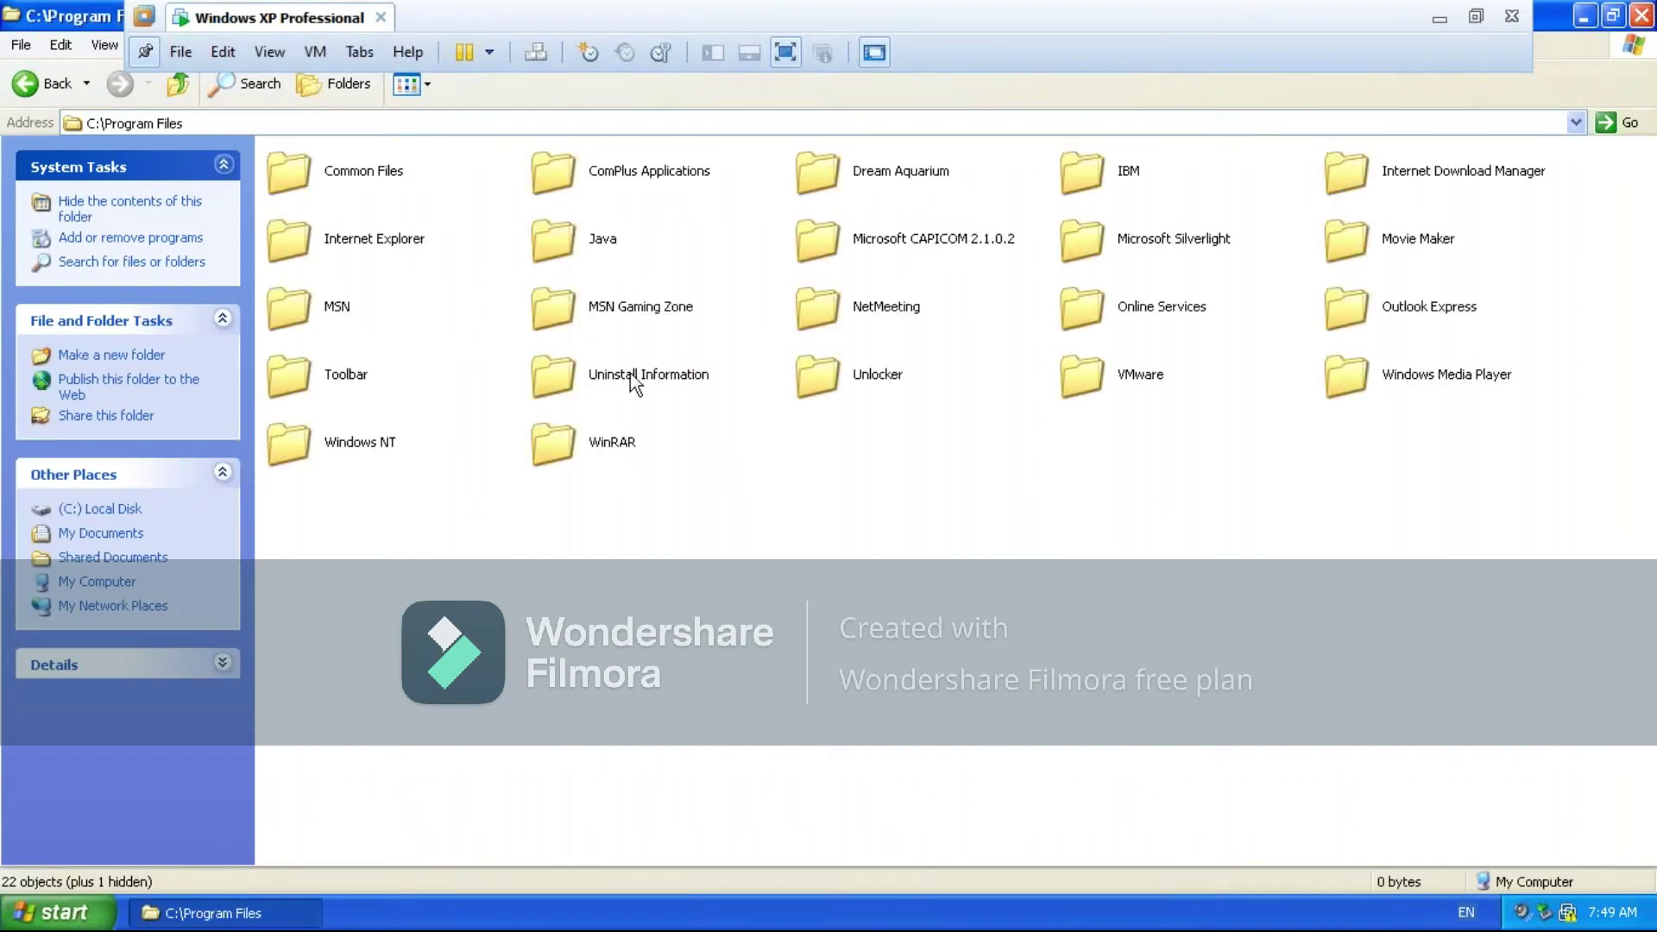
Open the IBM\WebSphere\AppServer folder inside Program Files
double_click(1084, 172)
double_click(360, 173)
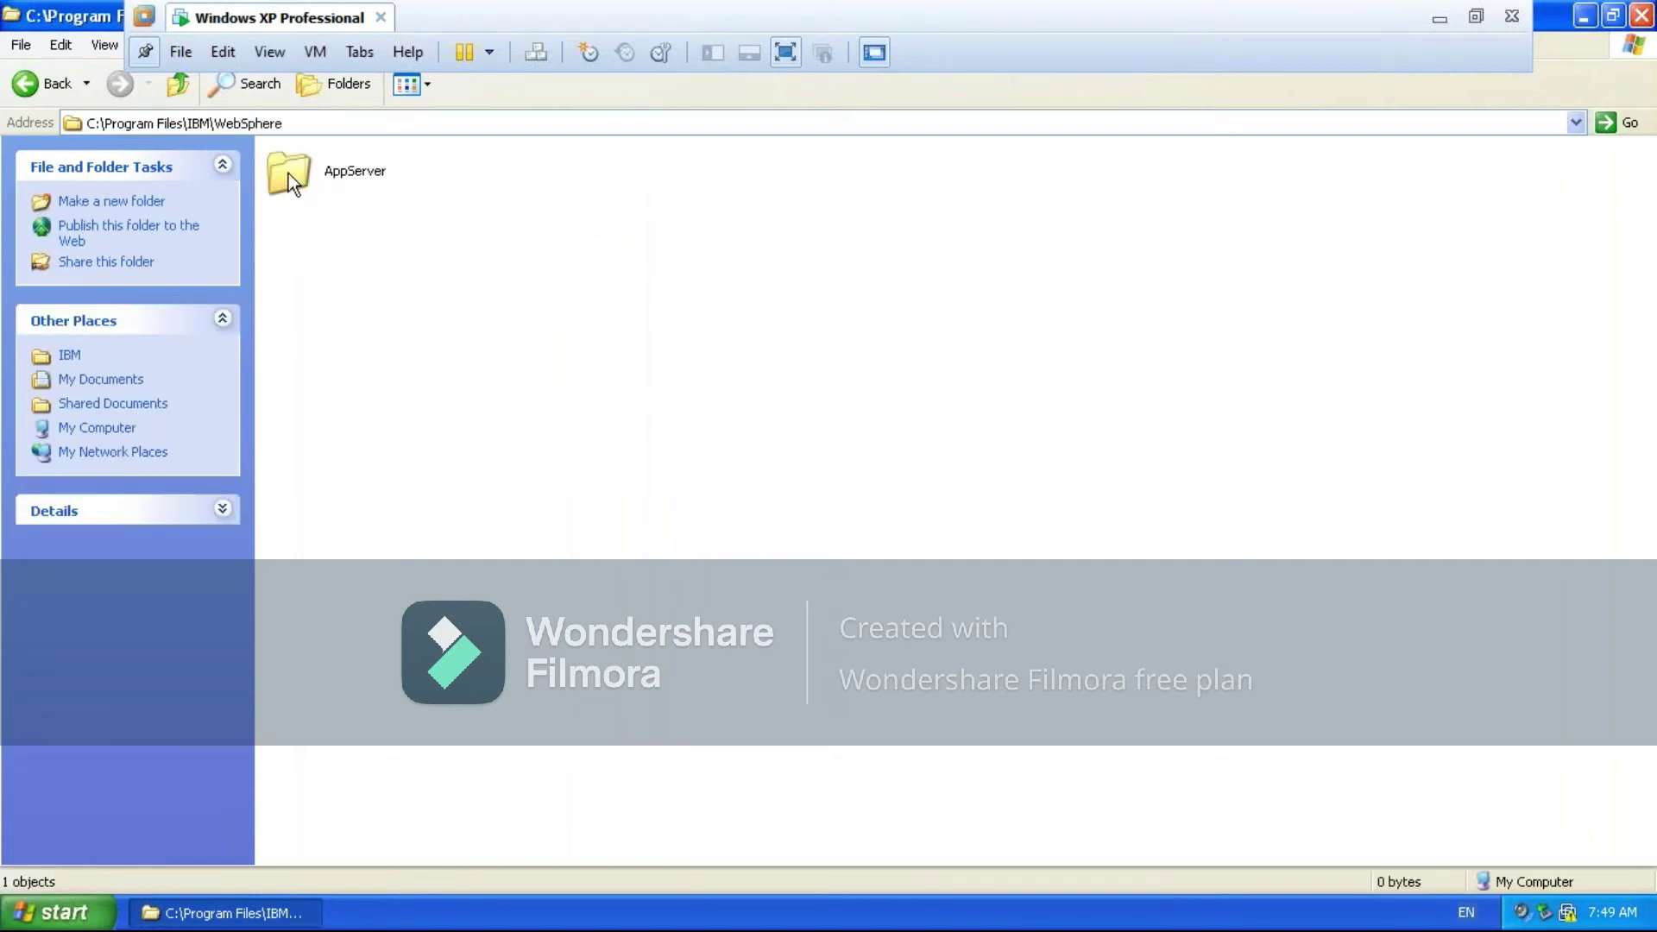
double_click(288, 173)
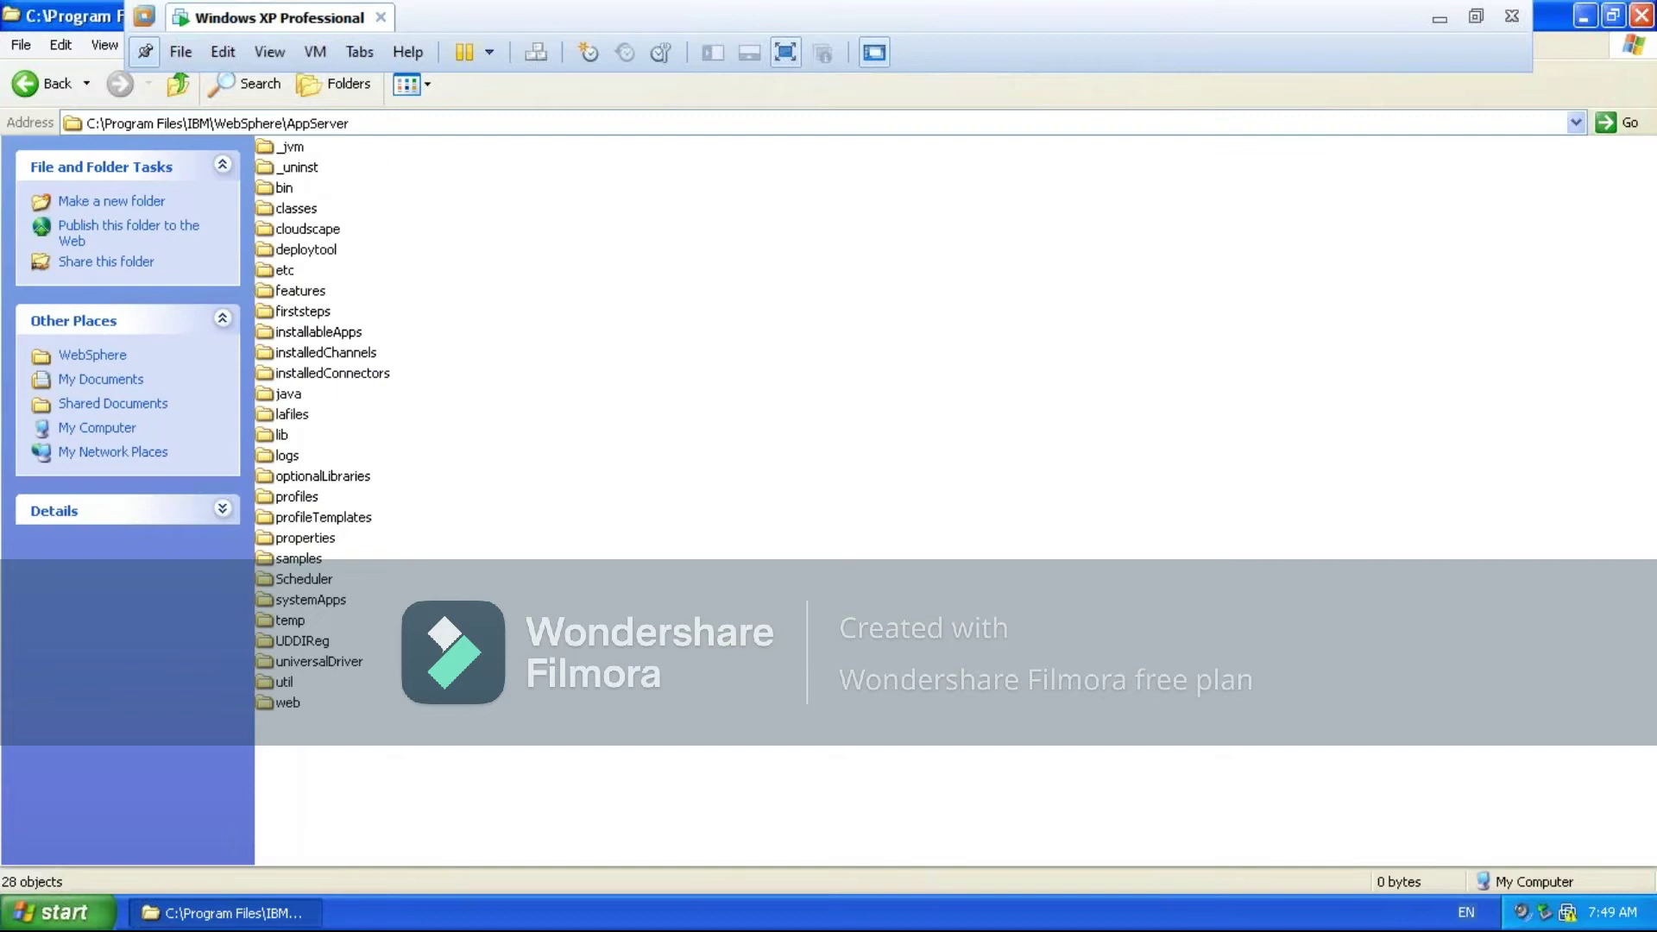
Examine the AppServer installation path in the address field and the complete set of subfolders it contains
click(370, 126)
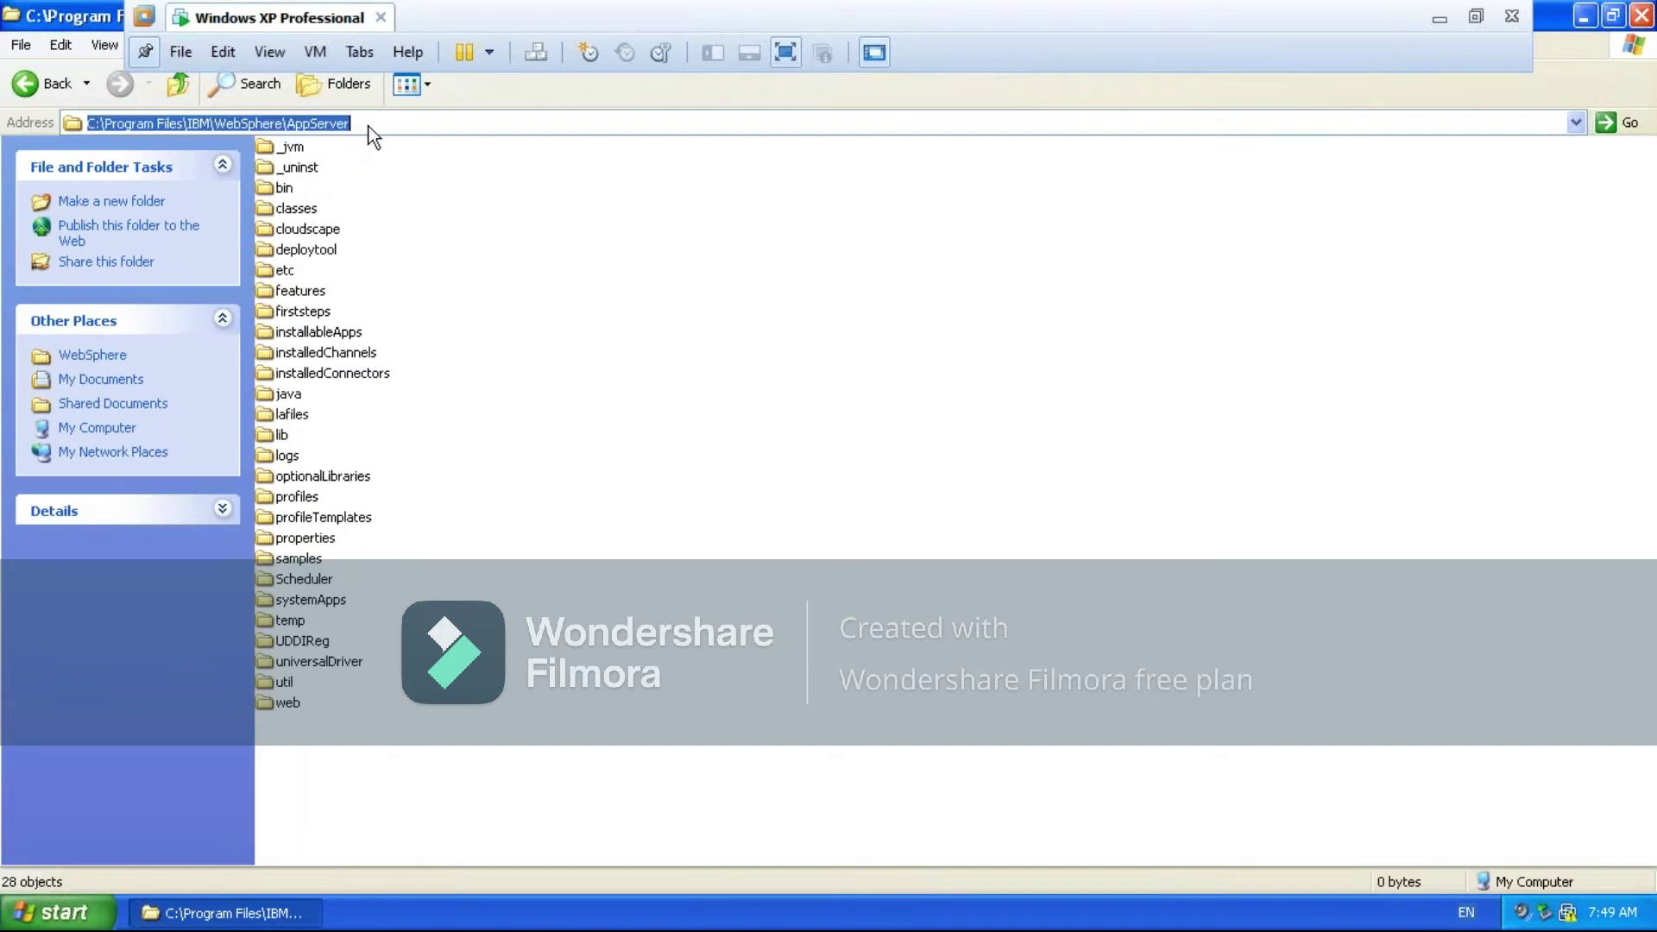
click(298, 168)
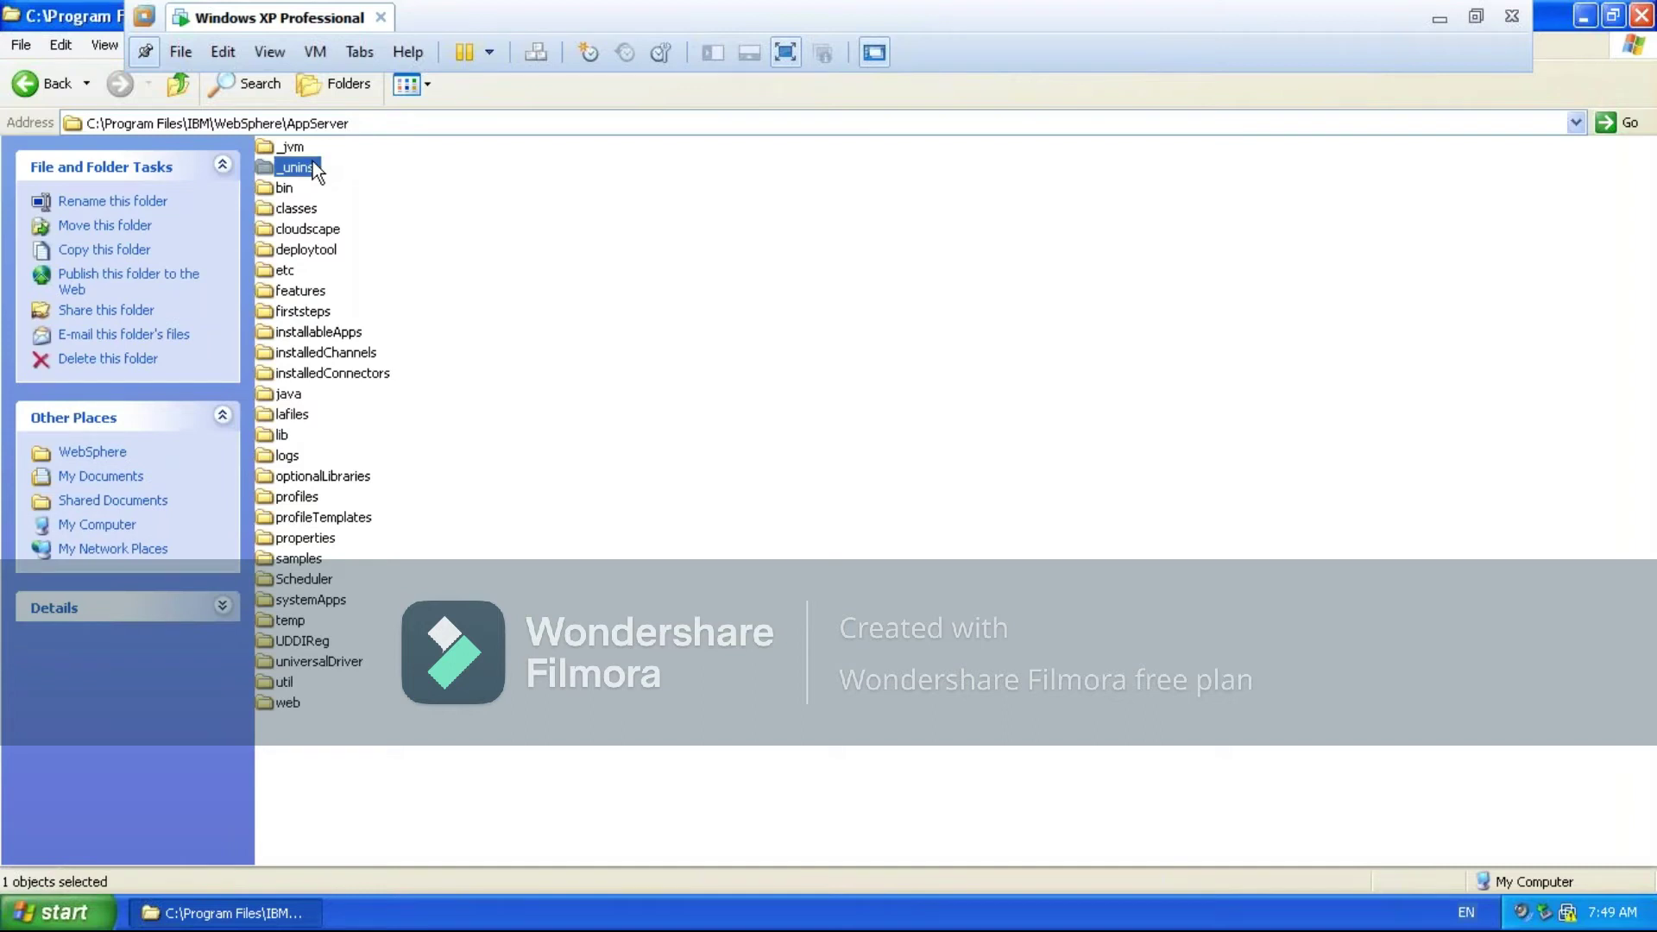
key(ctrl+a)
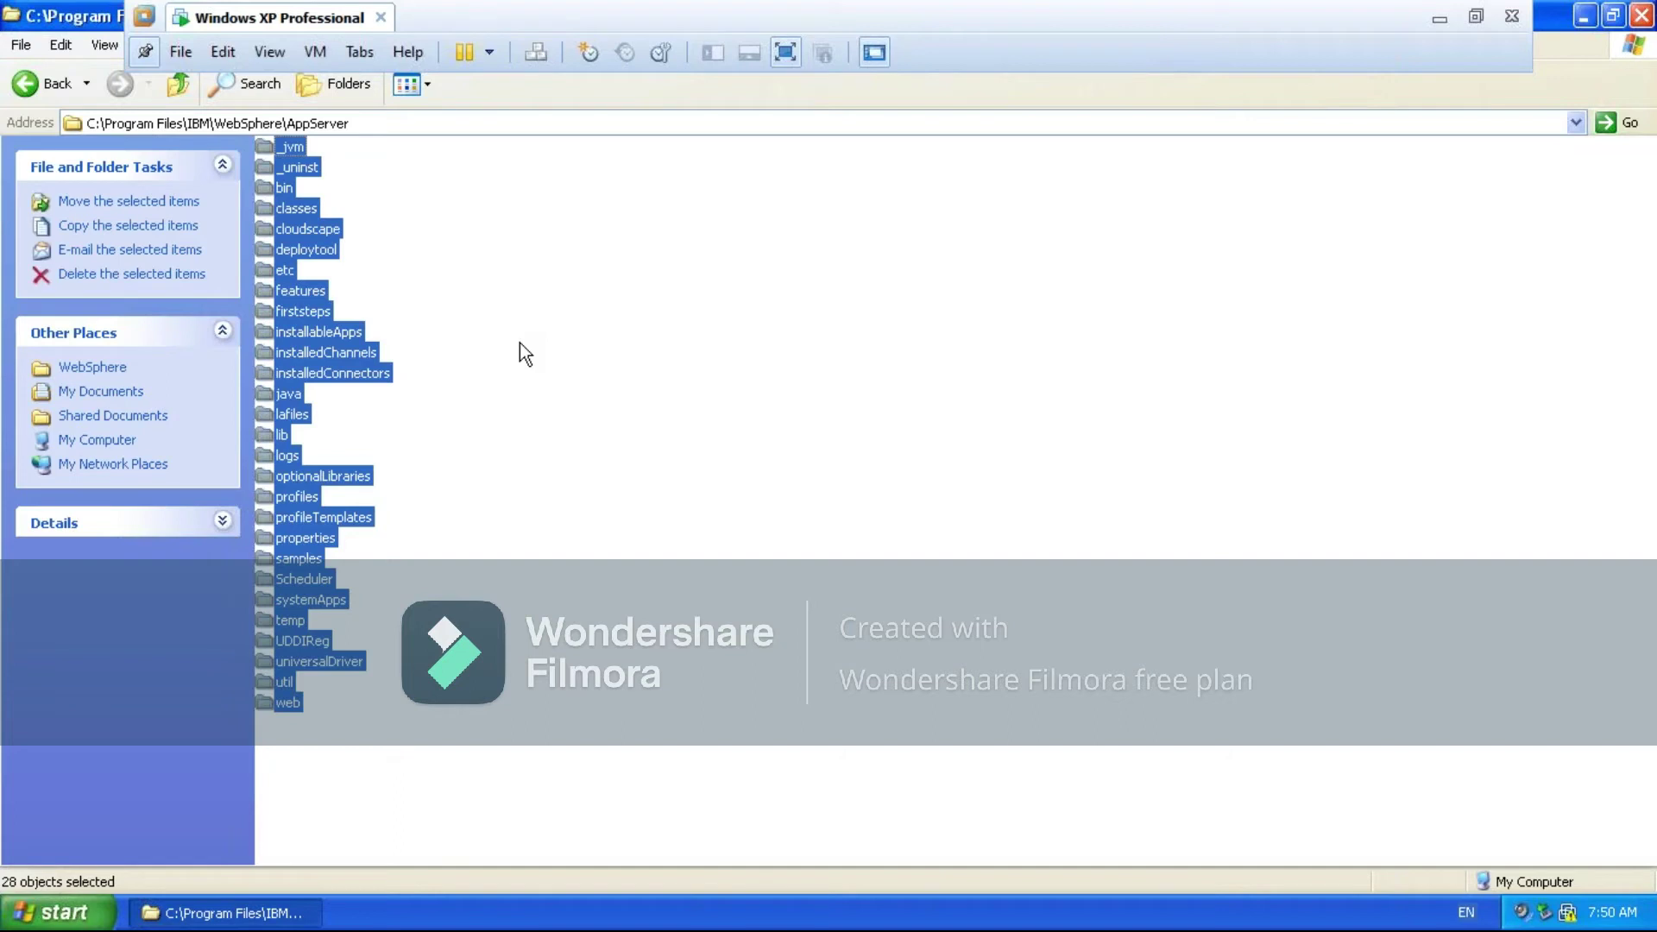
click(490, 435)
click(328, 121)
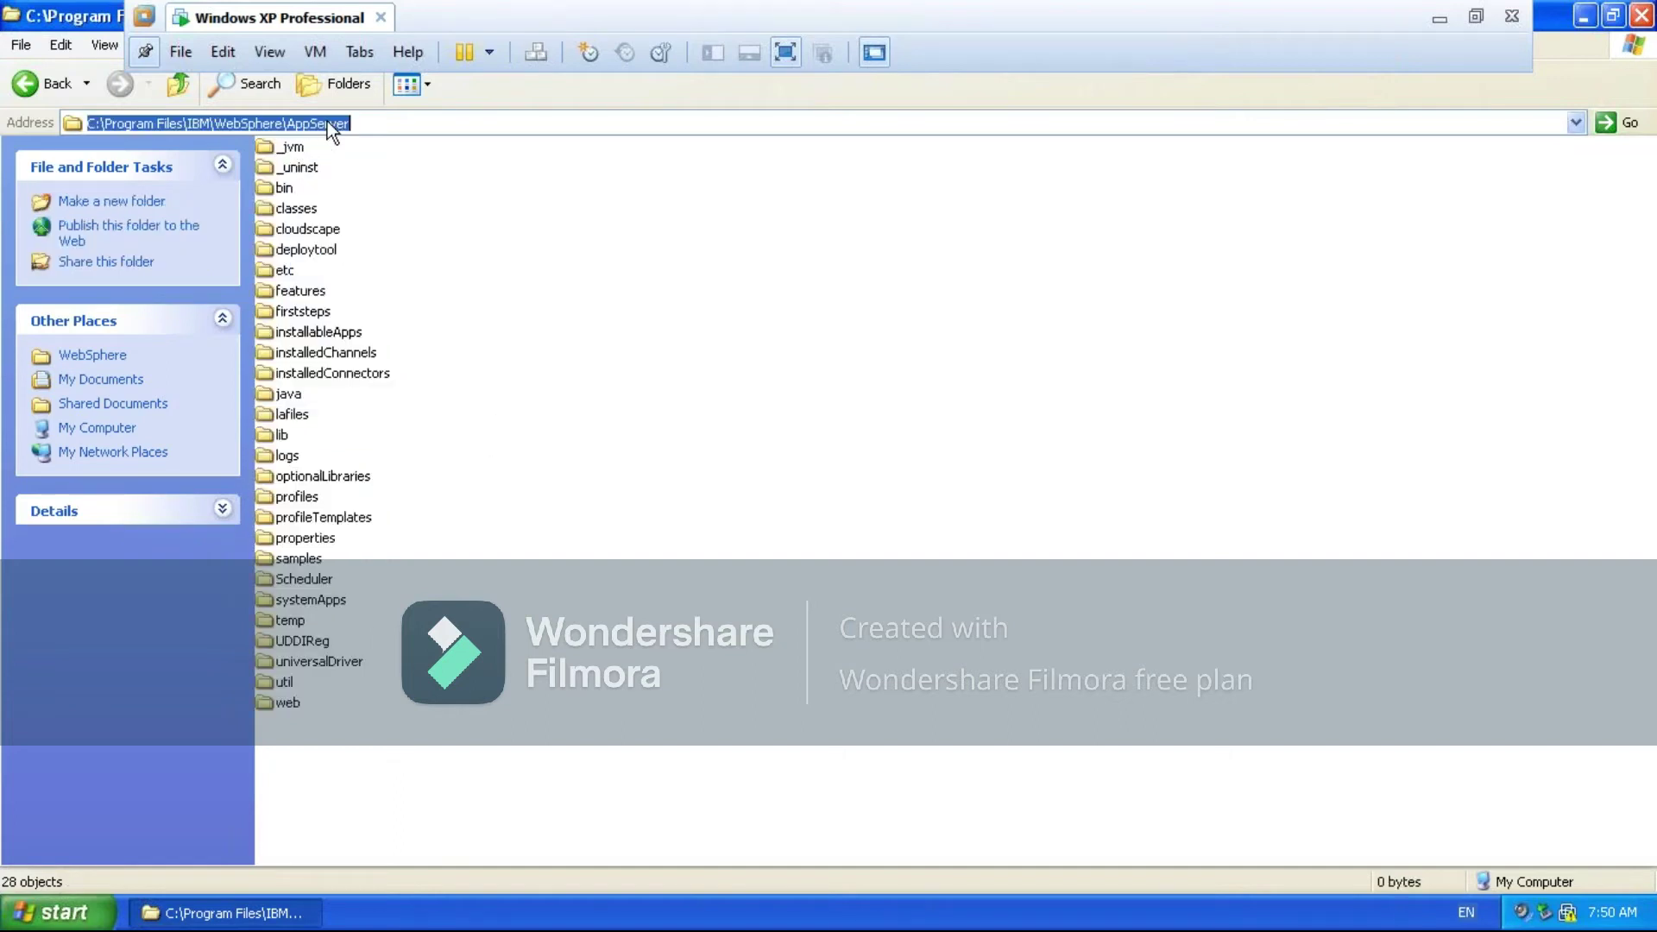
click(515, 285)
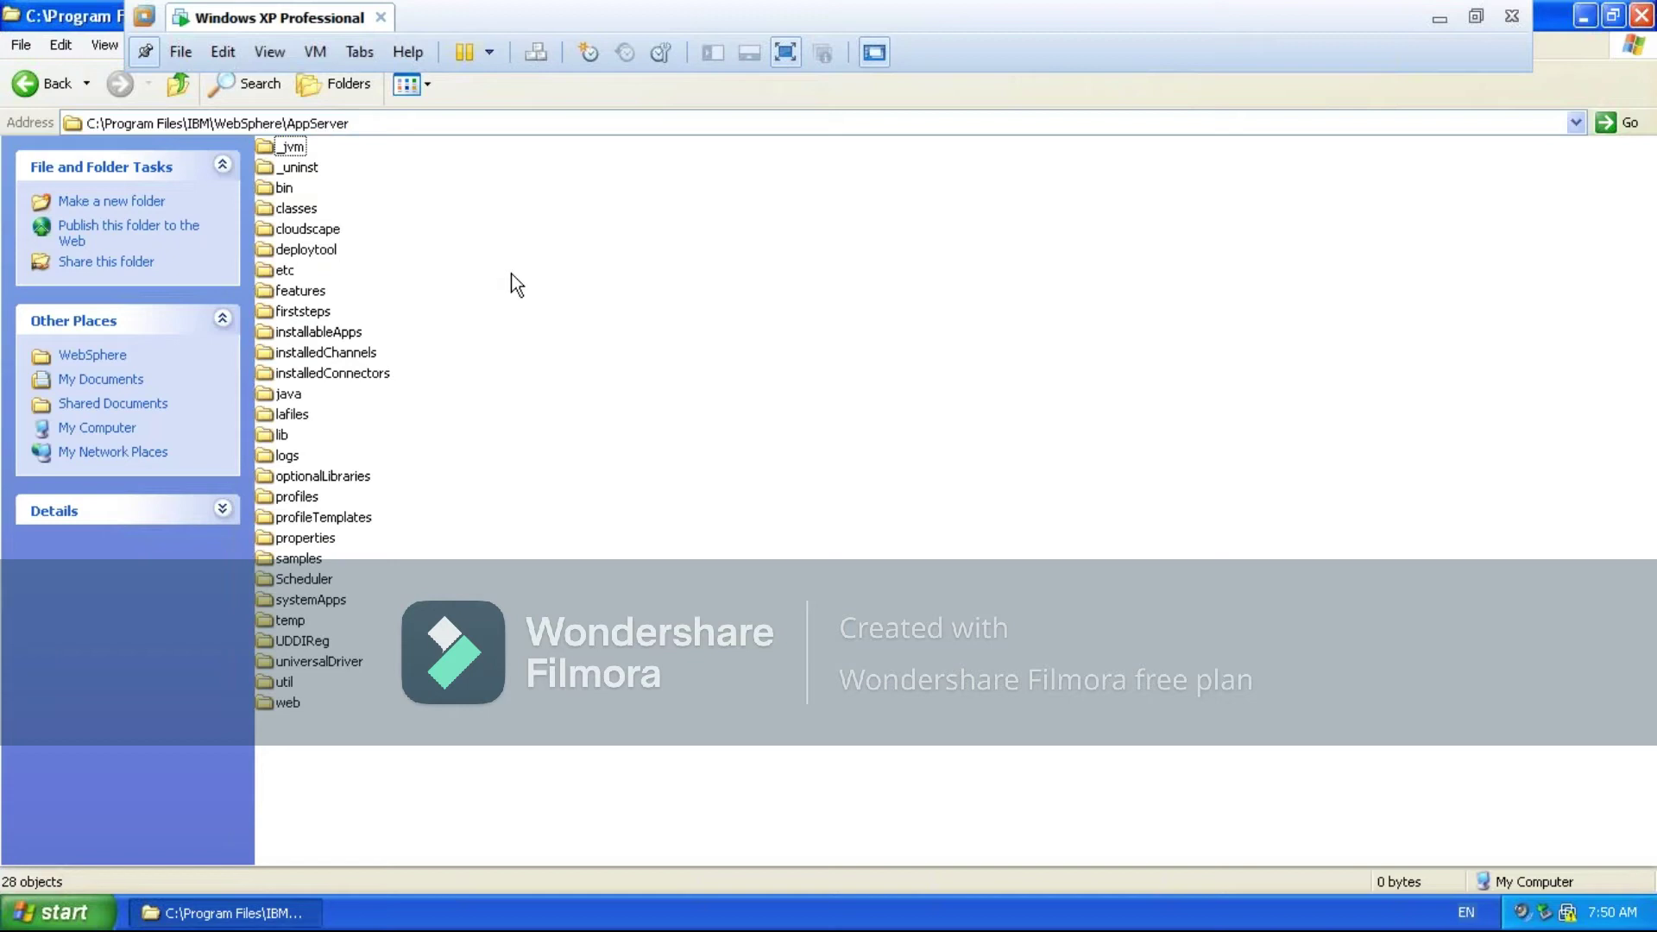
click(327, 320)
key(ctrl+a)
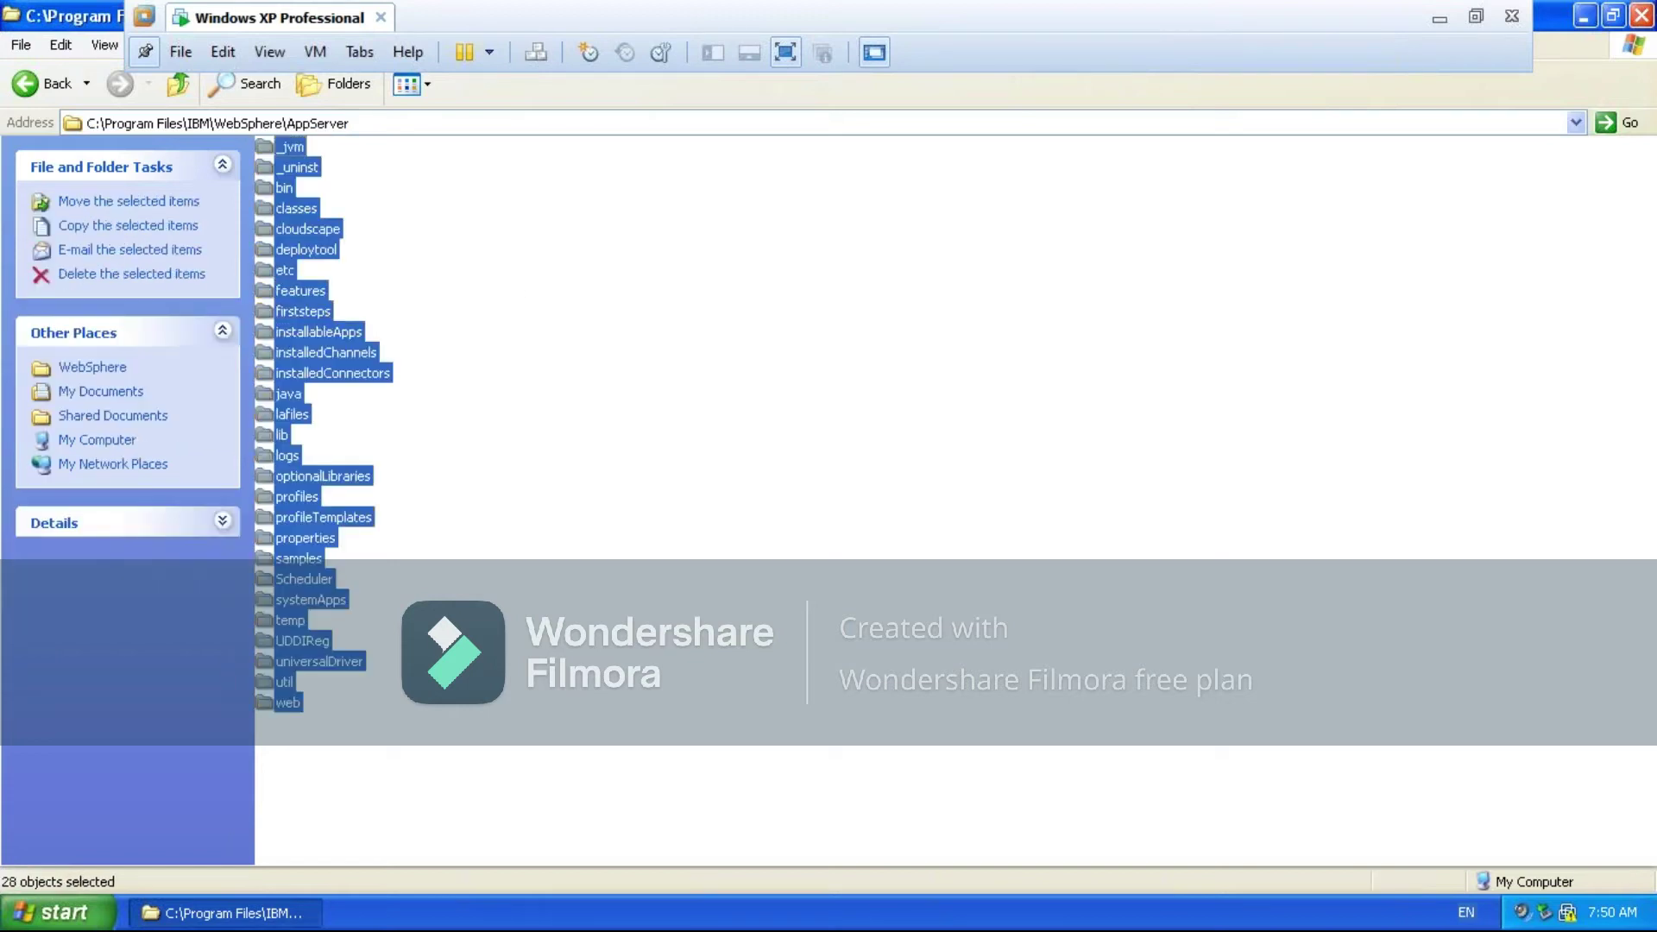
click(611, 387)
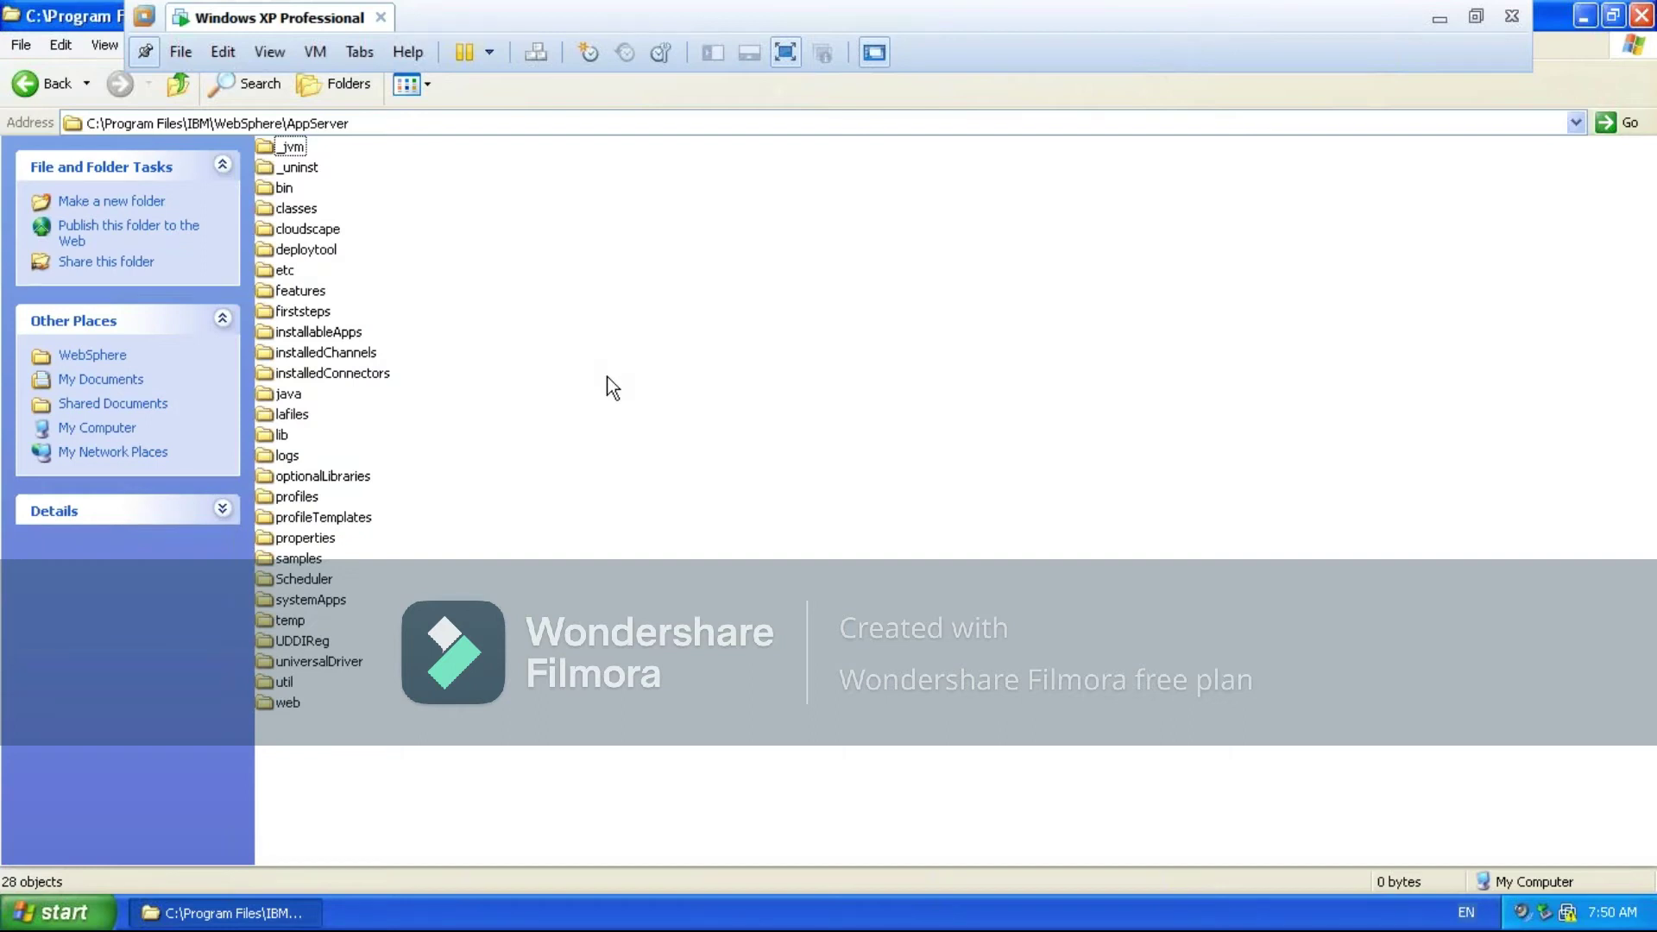
click(385, 117)
click(520, 331)
Look through the command files in AppServer's bin folder, and return to the AppServer folder
click(303, 171)
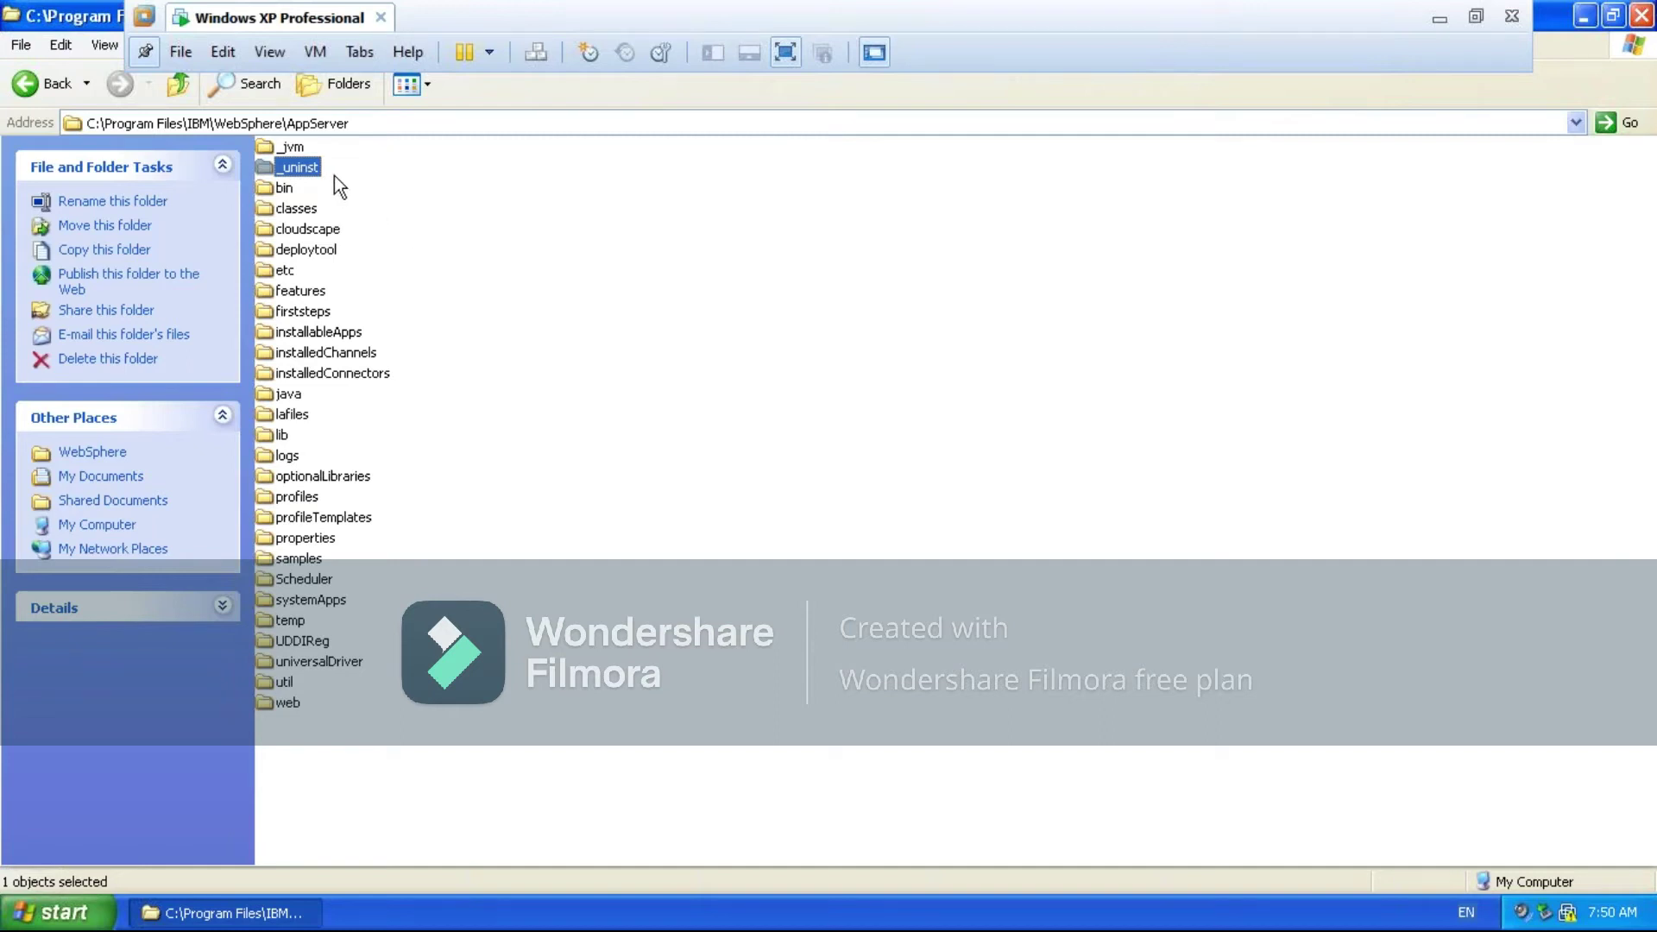
click(278, 190)
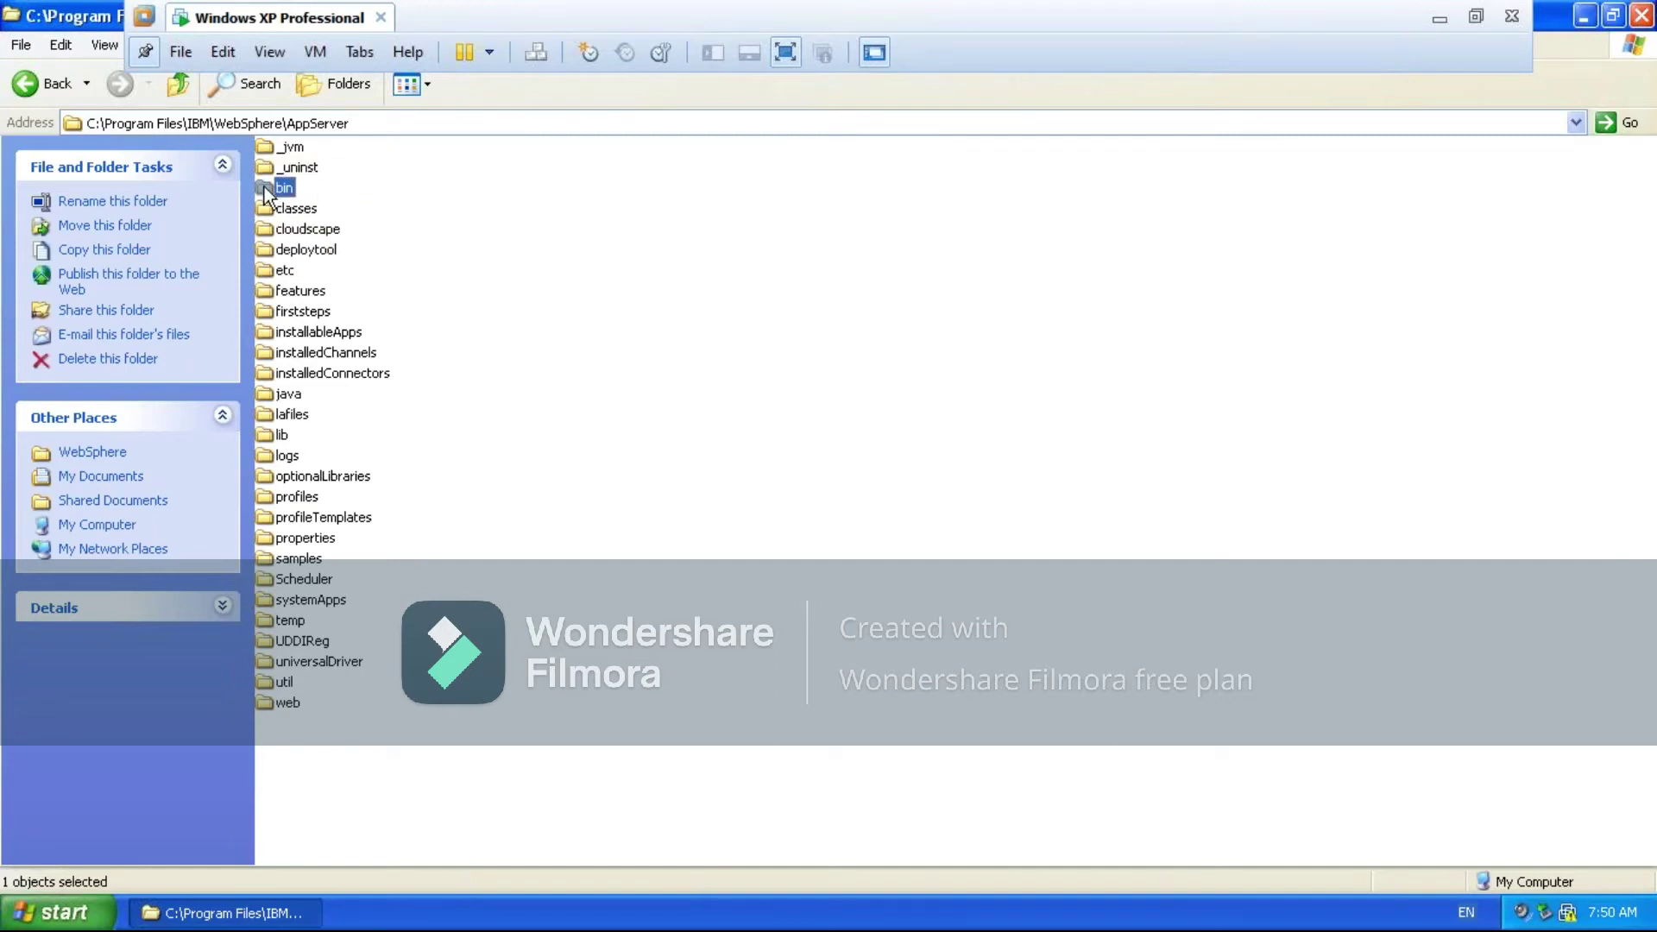
double_click(278, 188)
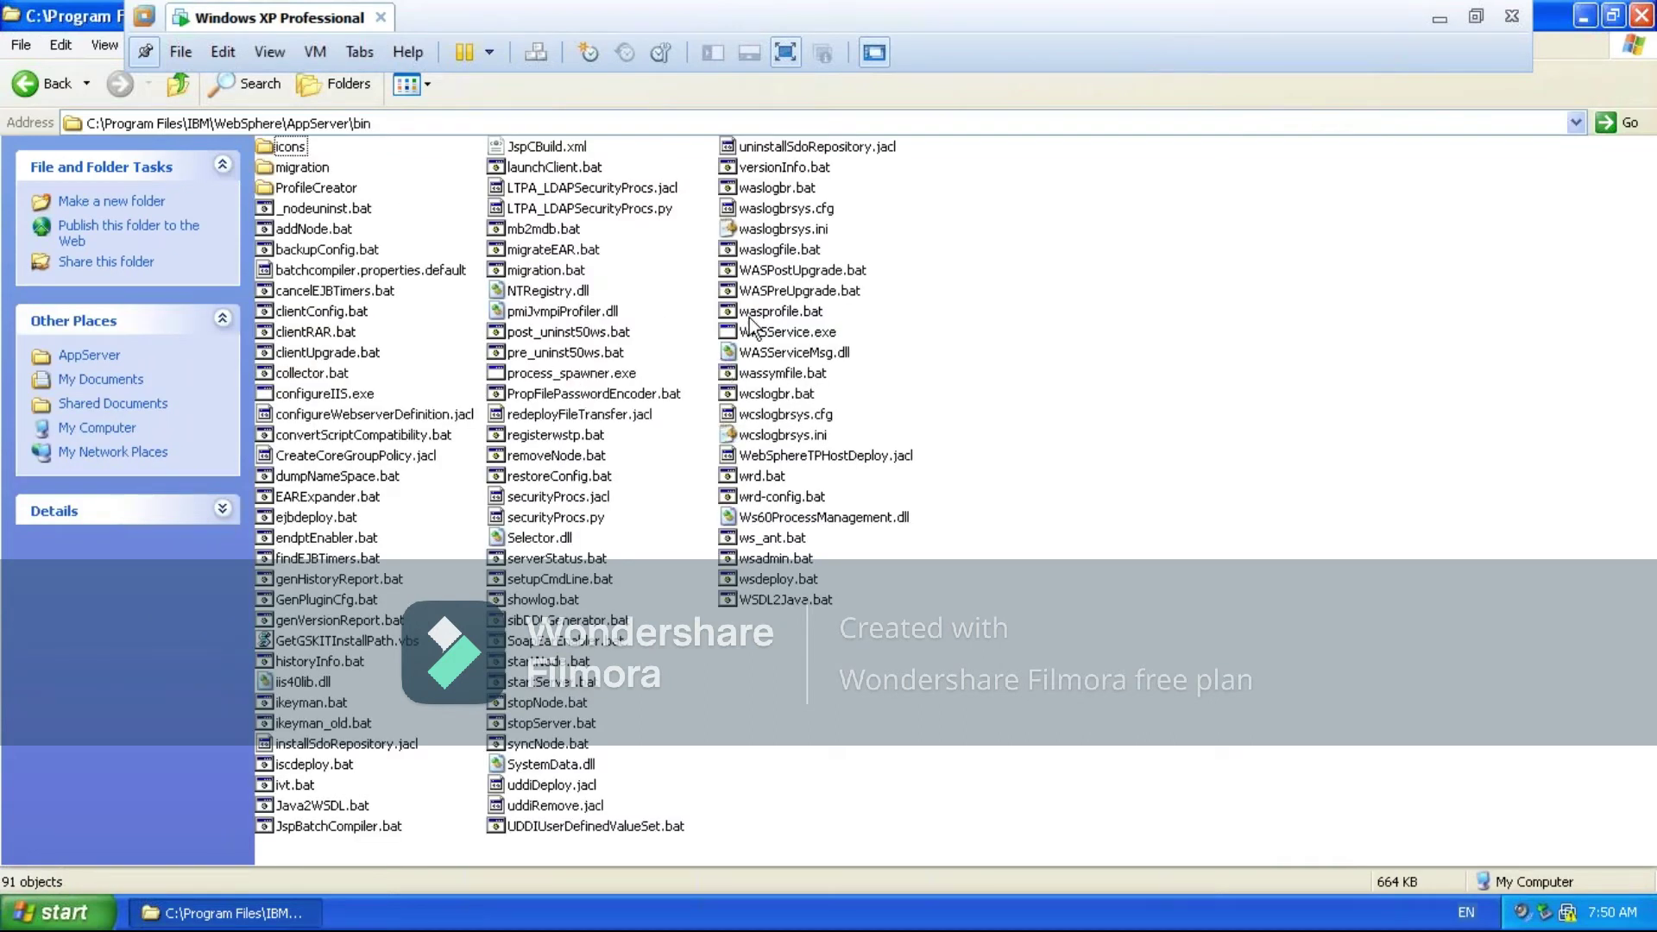
click(20, 88)
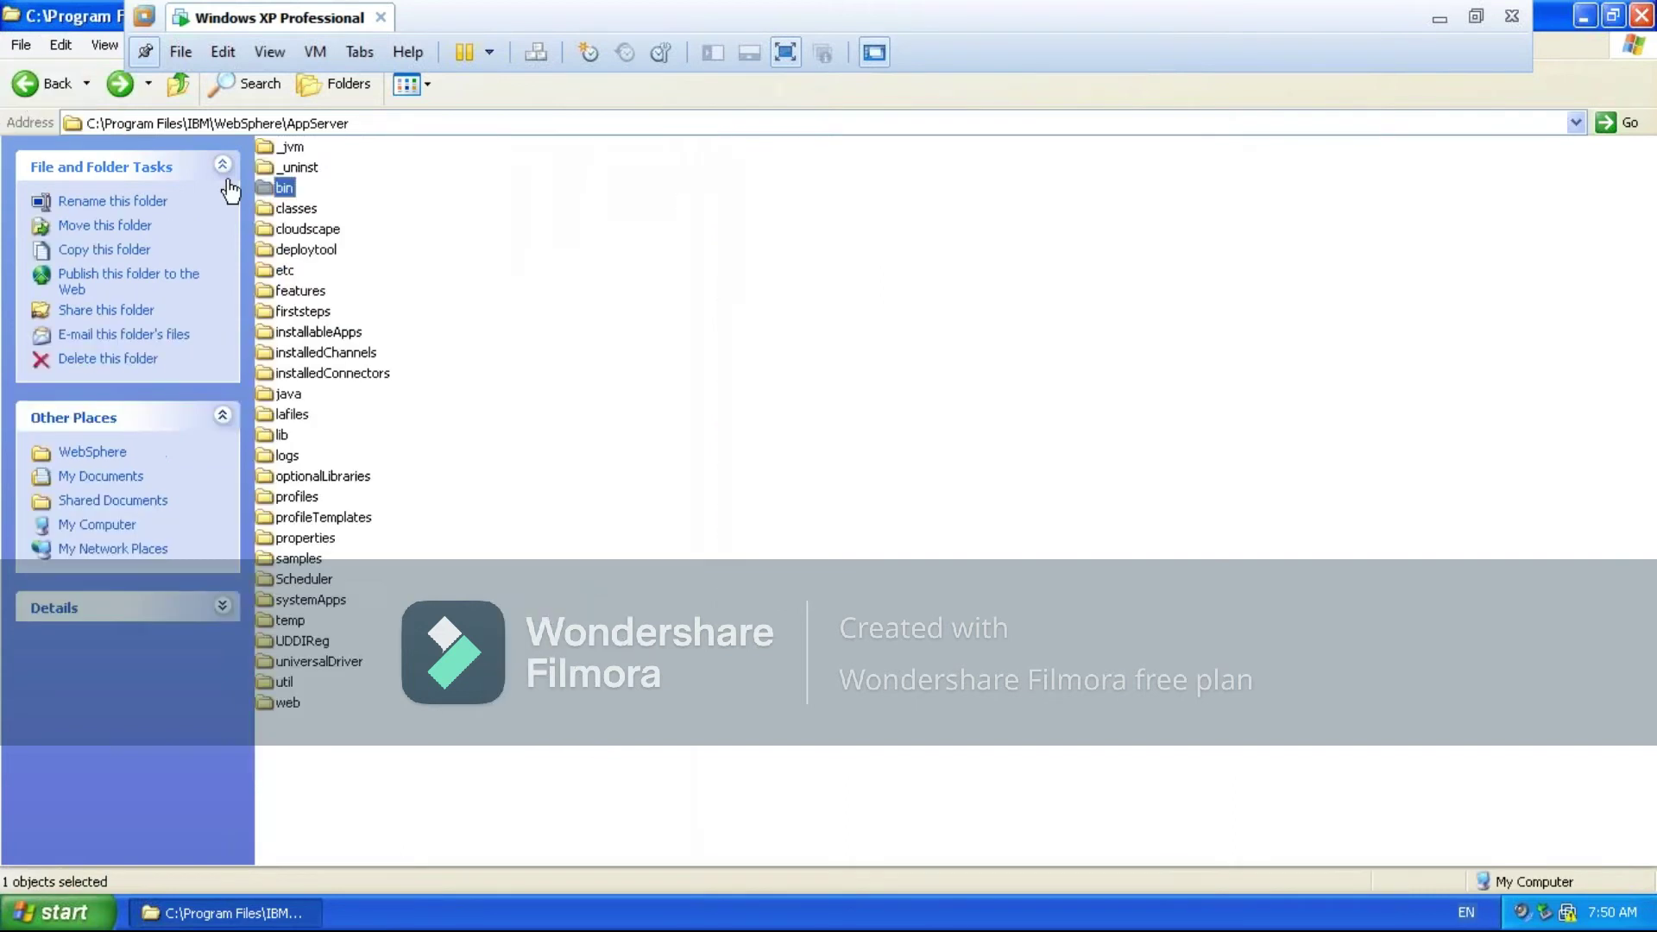
Review the AppServer path together with its bin subfolder, view bin's contents again, and go back up one level
click(315, 125)
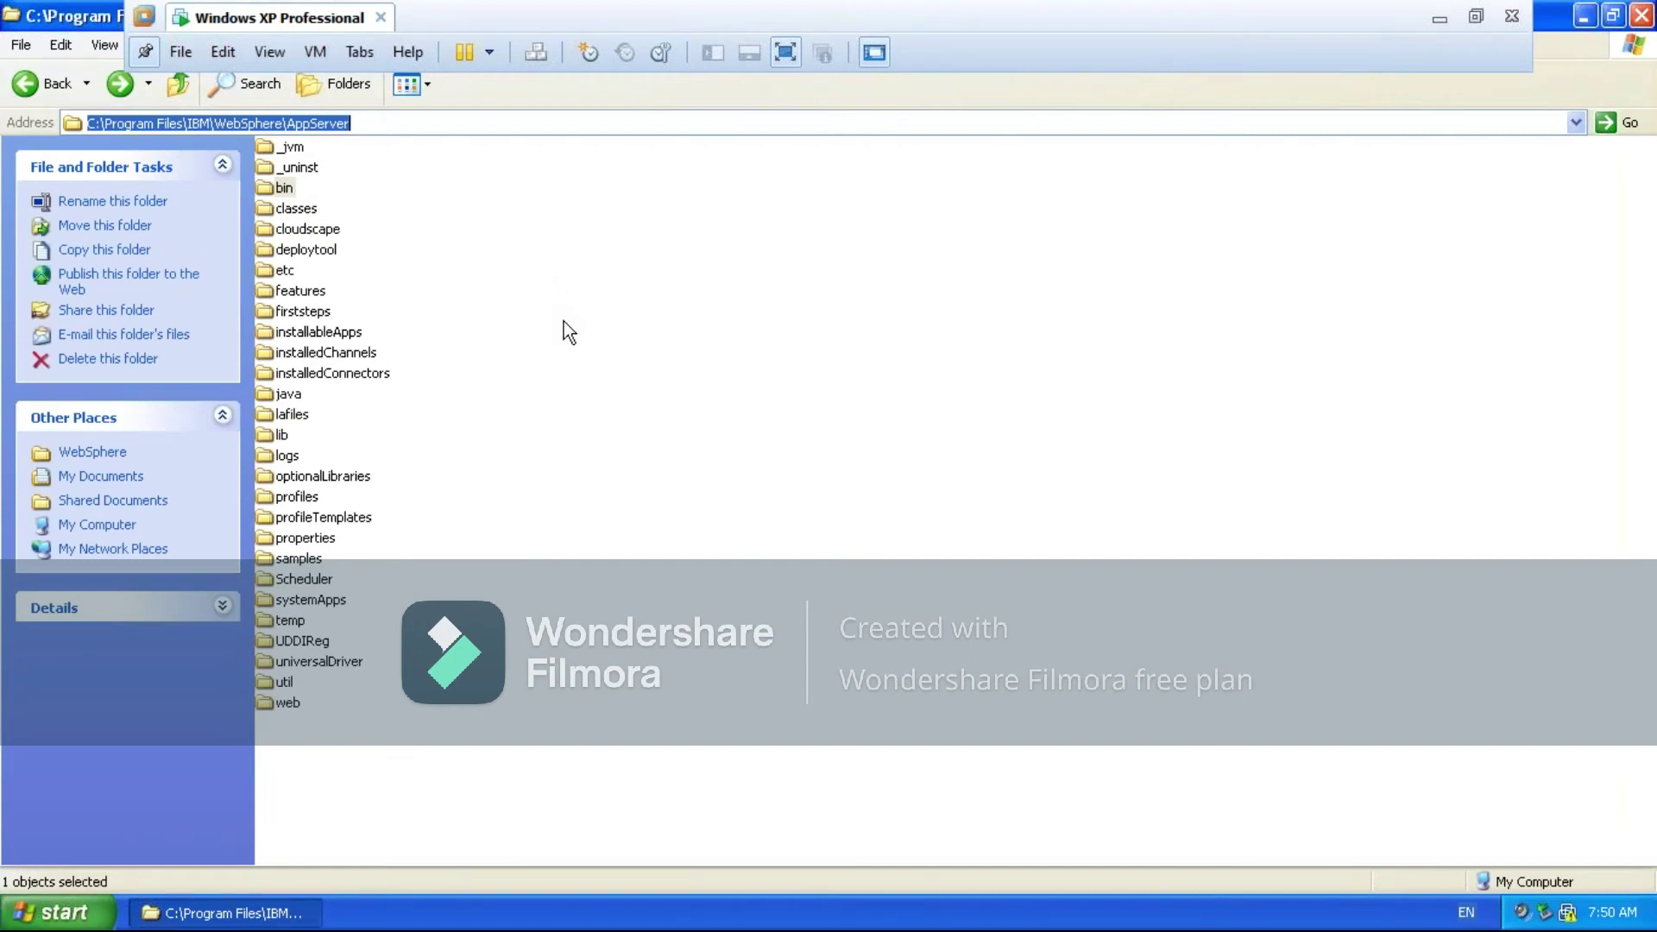
click(288, 189)
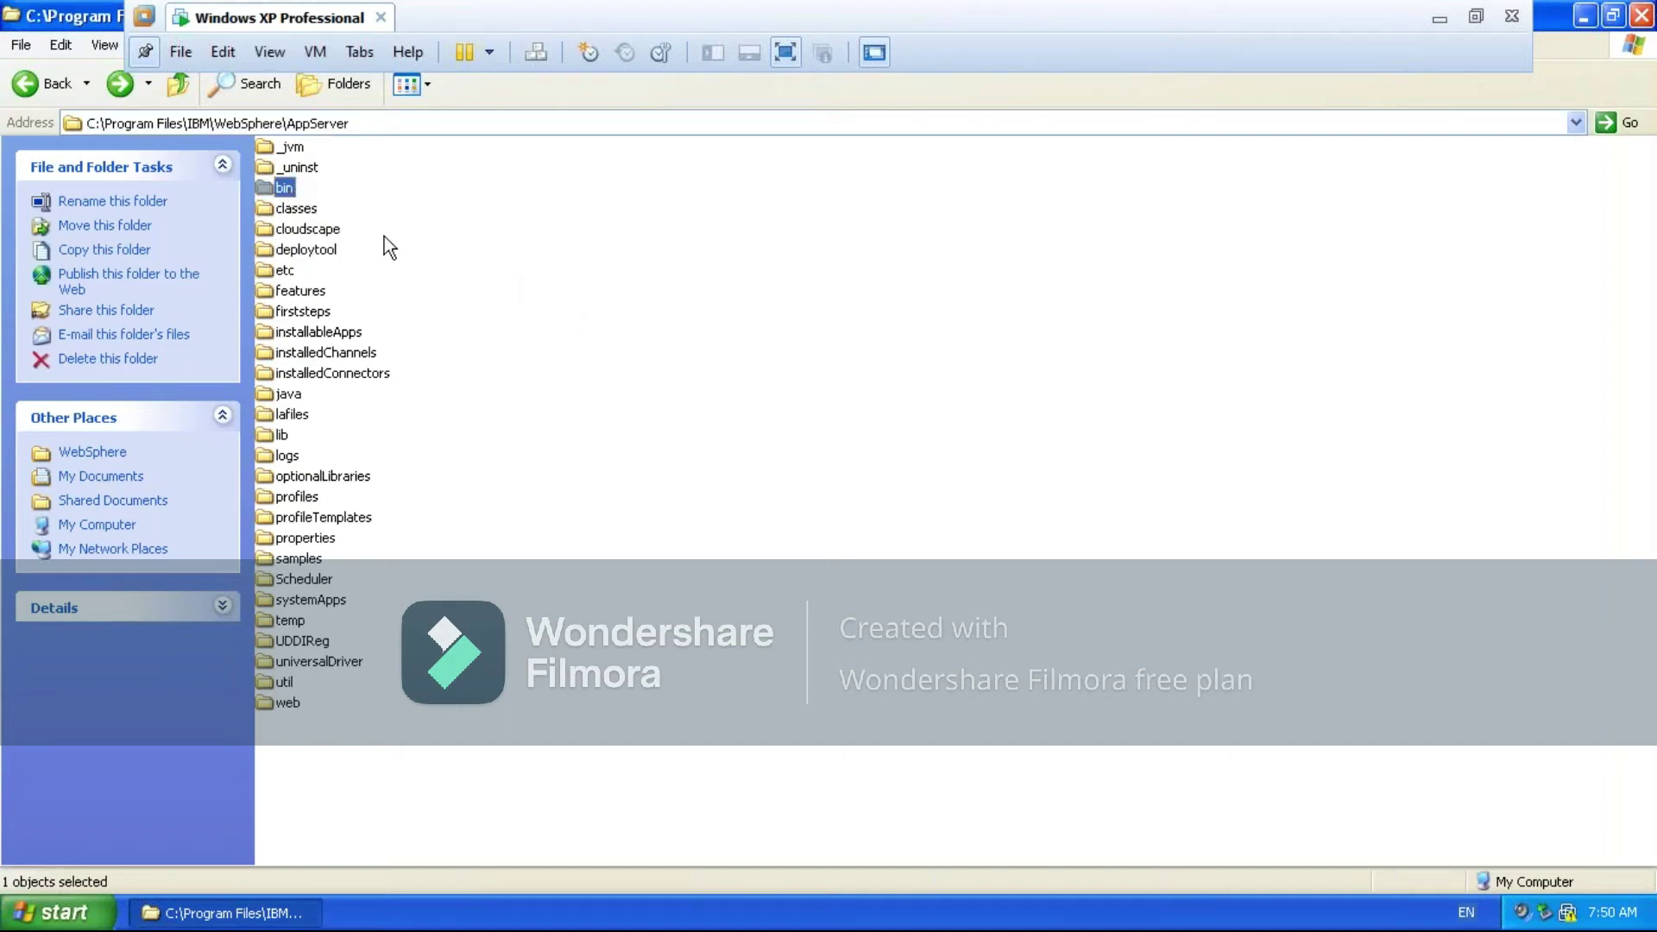
click(303, 127)
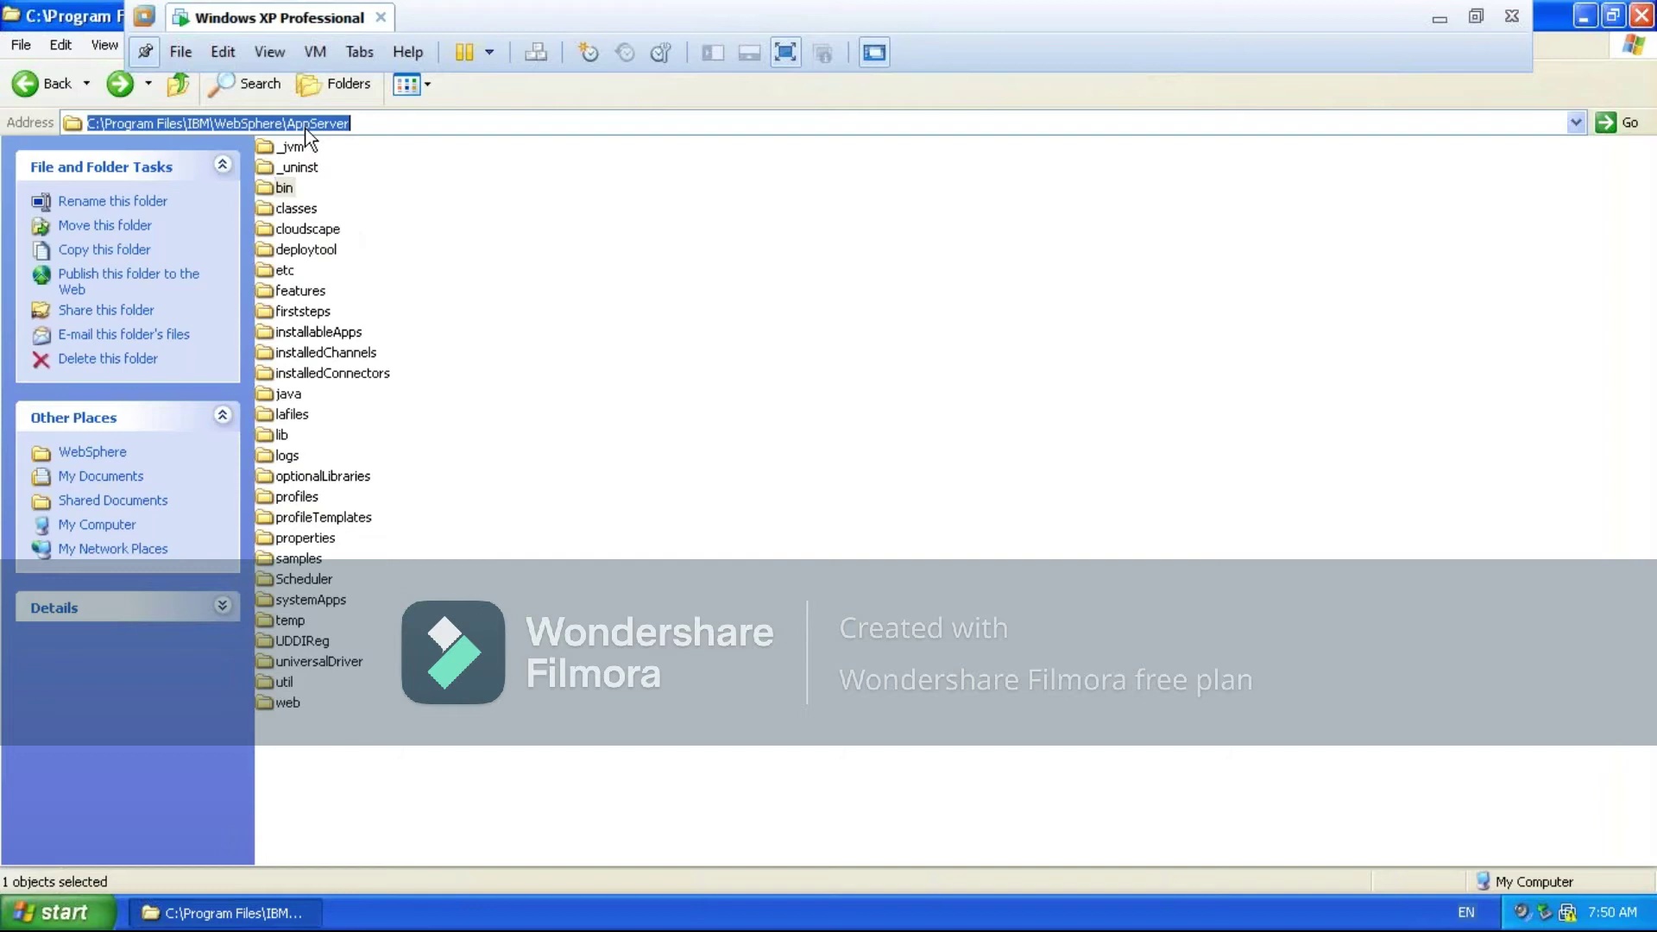
click(282, 186)
click(647, 226)
double_click(268, 193)
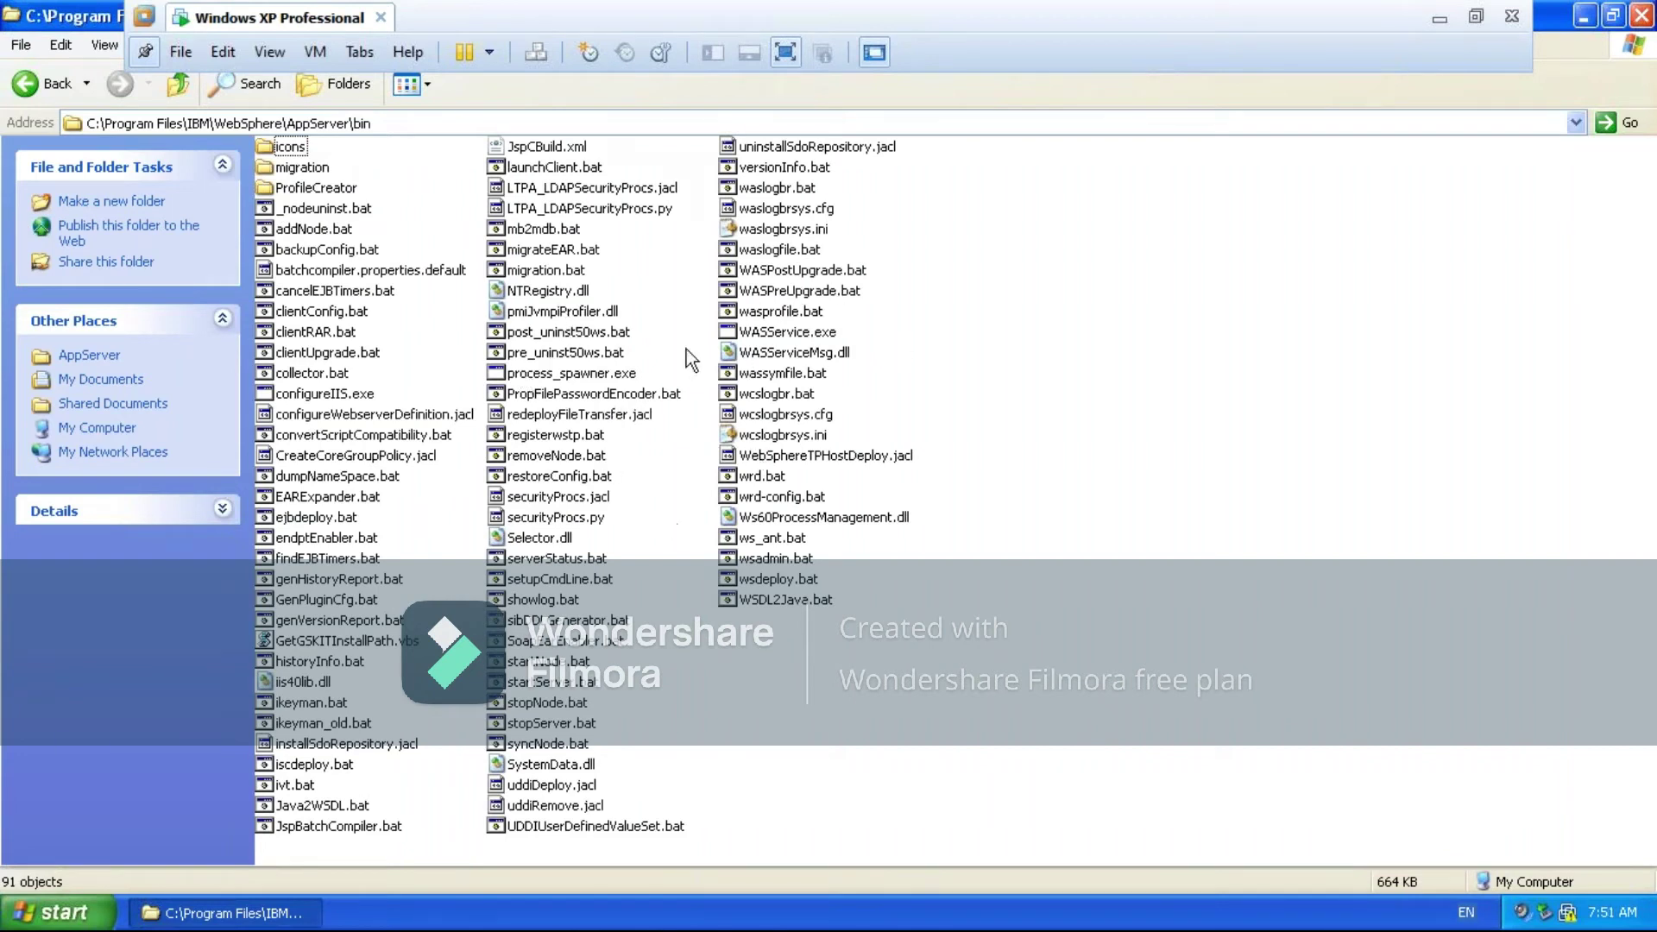
click(178, 81)
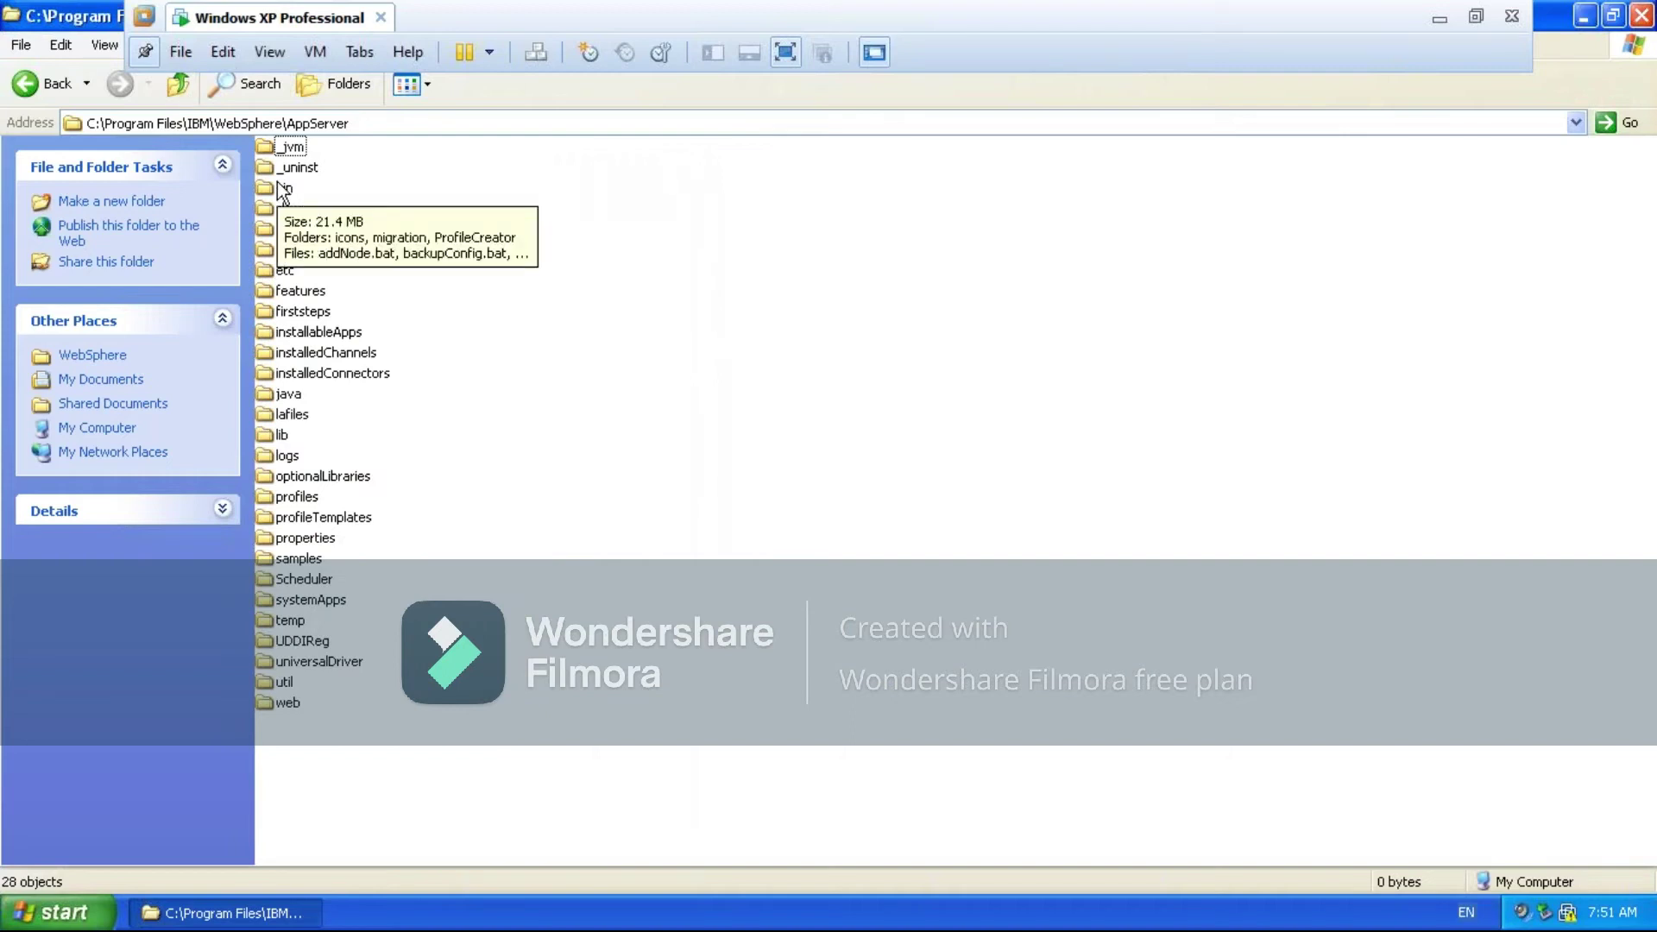
Highlight the bin folder and the AppServer installation root path that leads to it
click(281, 189)
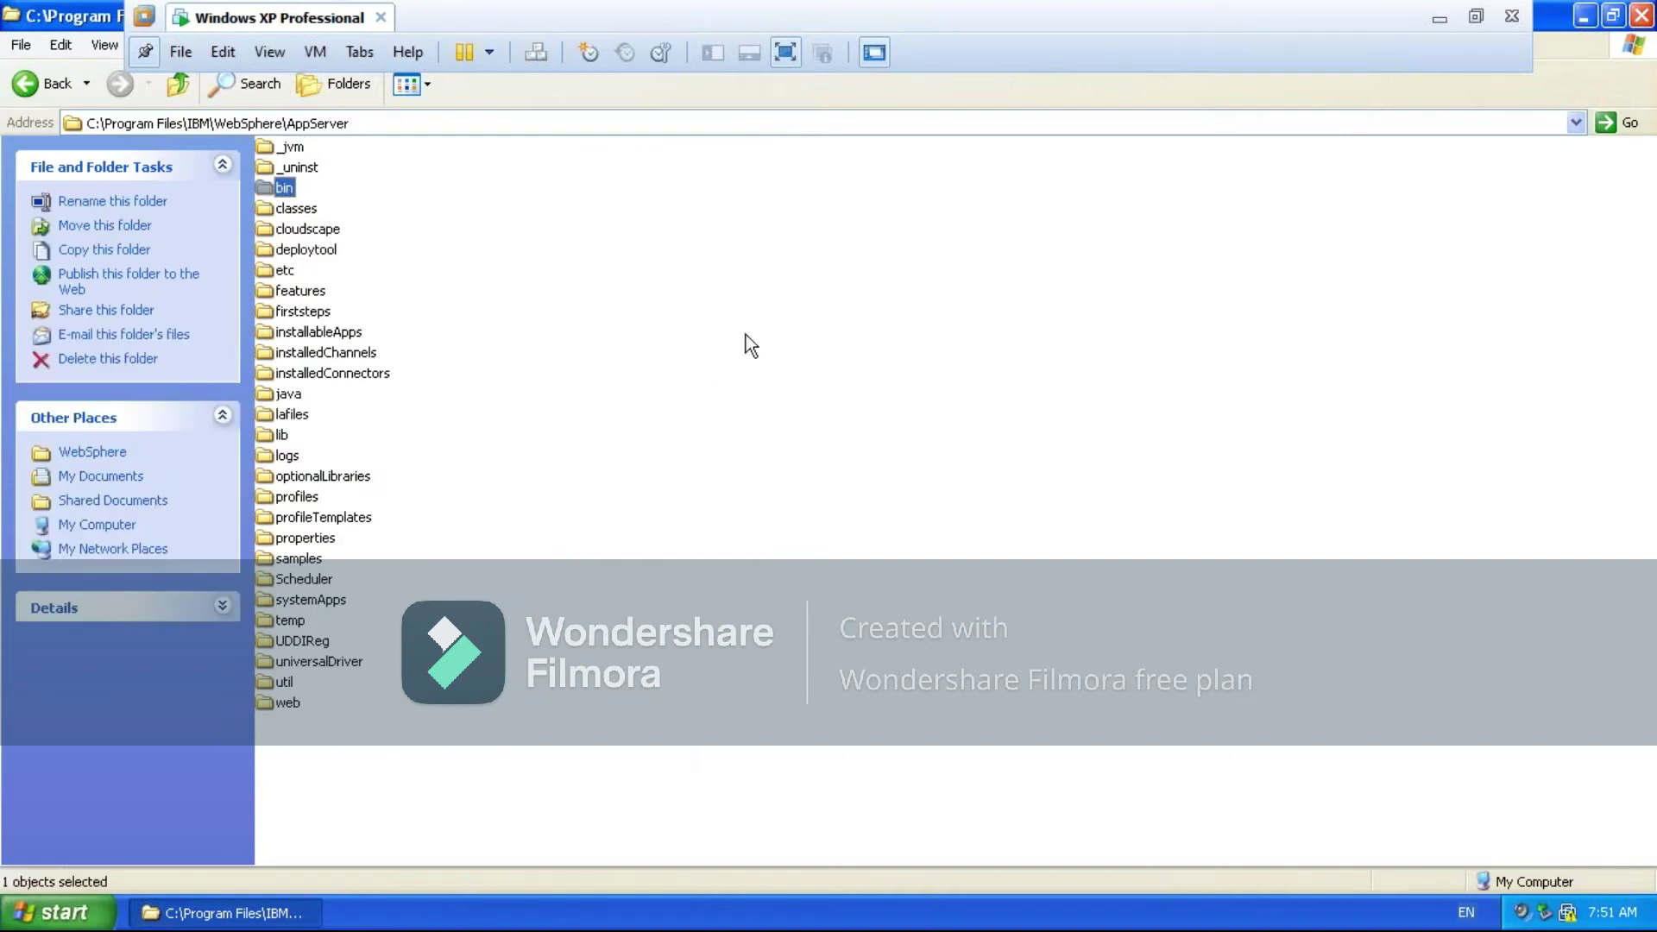
click(1115, 370)
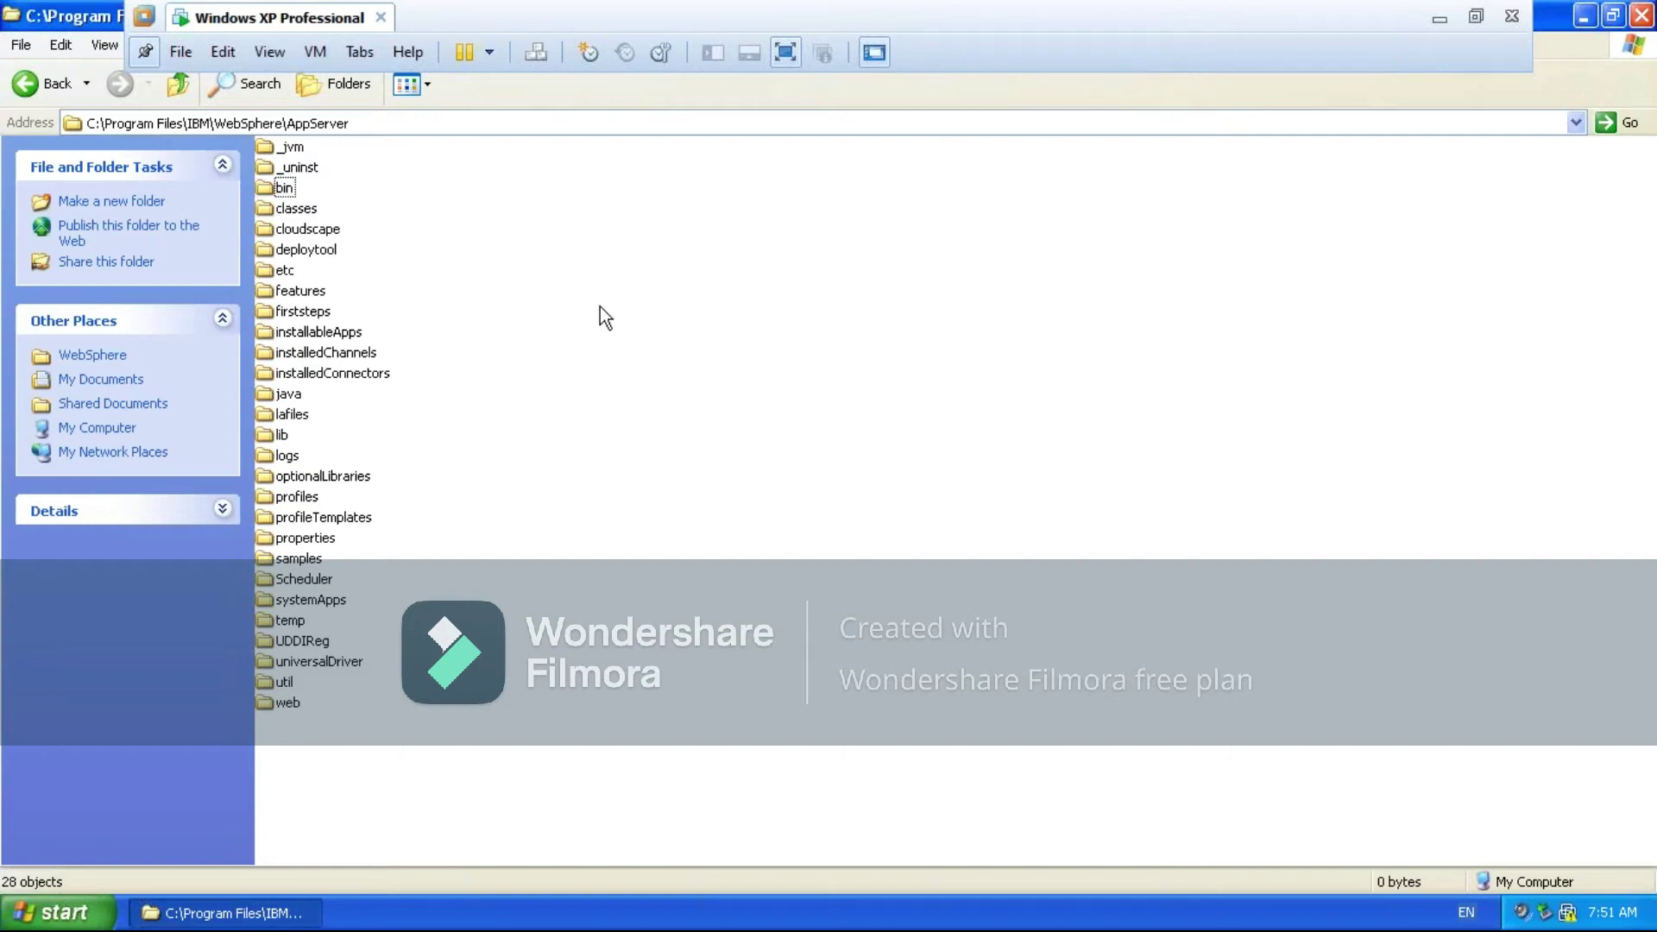
click(288, 190)
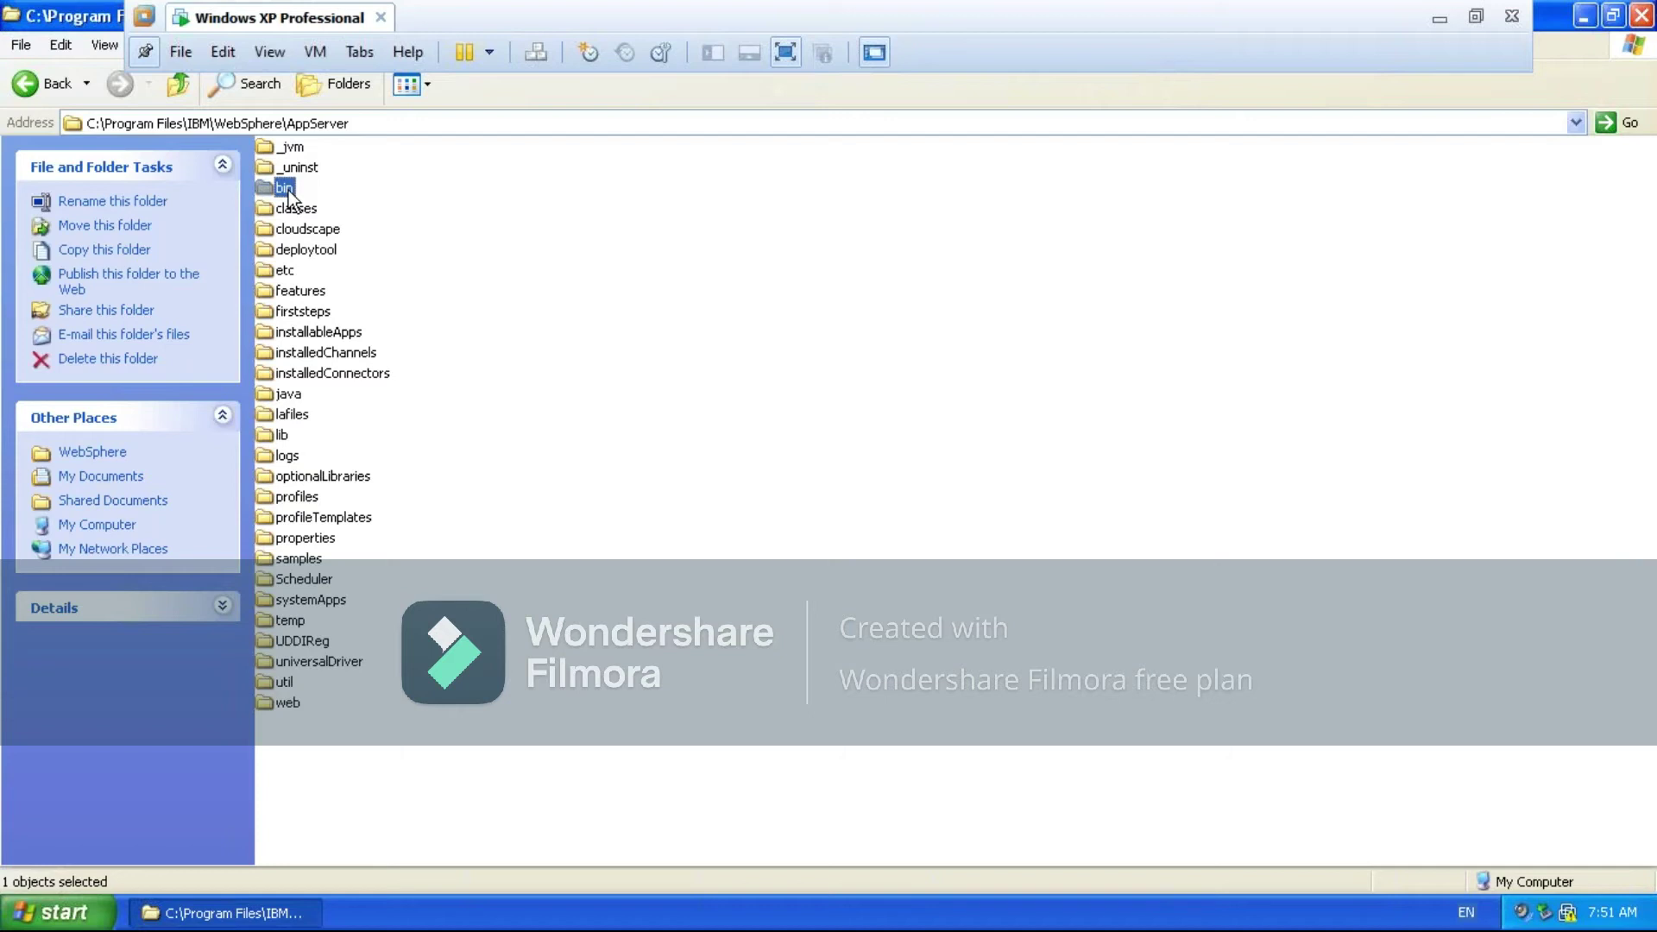
click(335, 123)
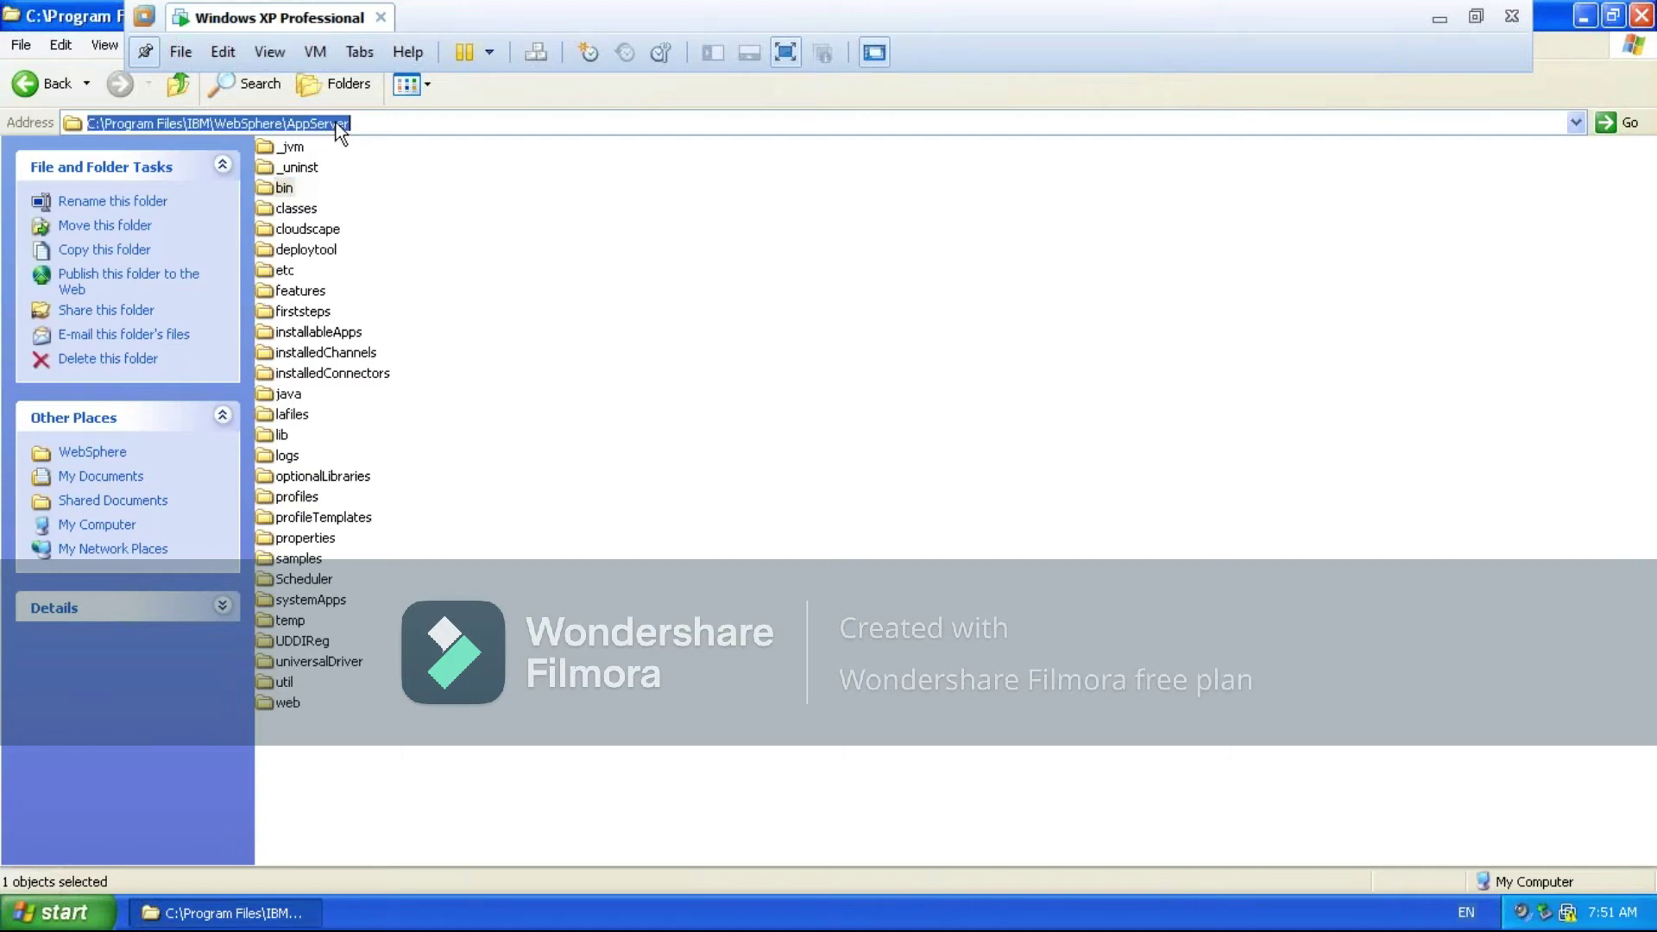
click(288, 187)
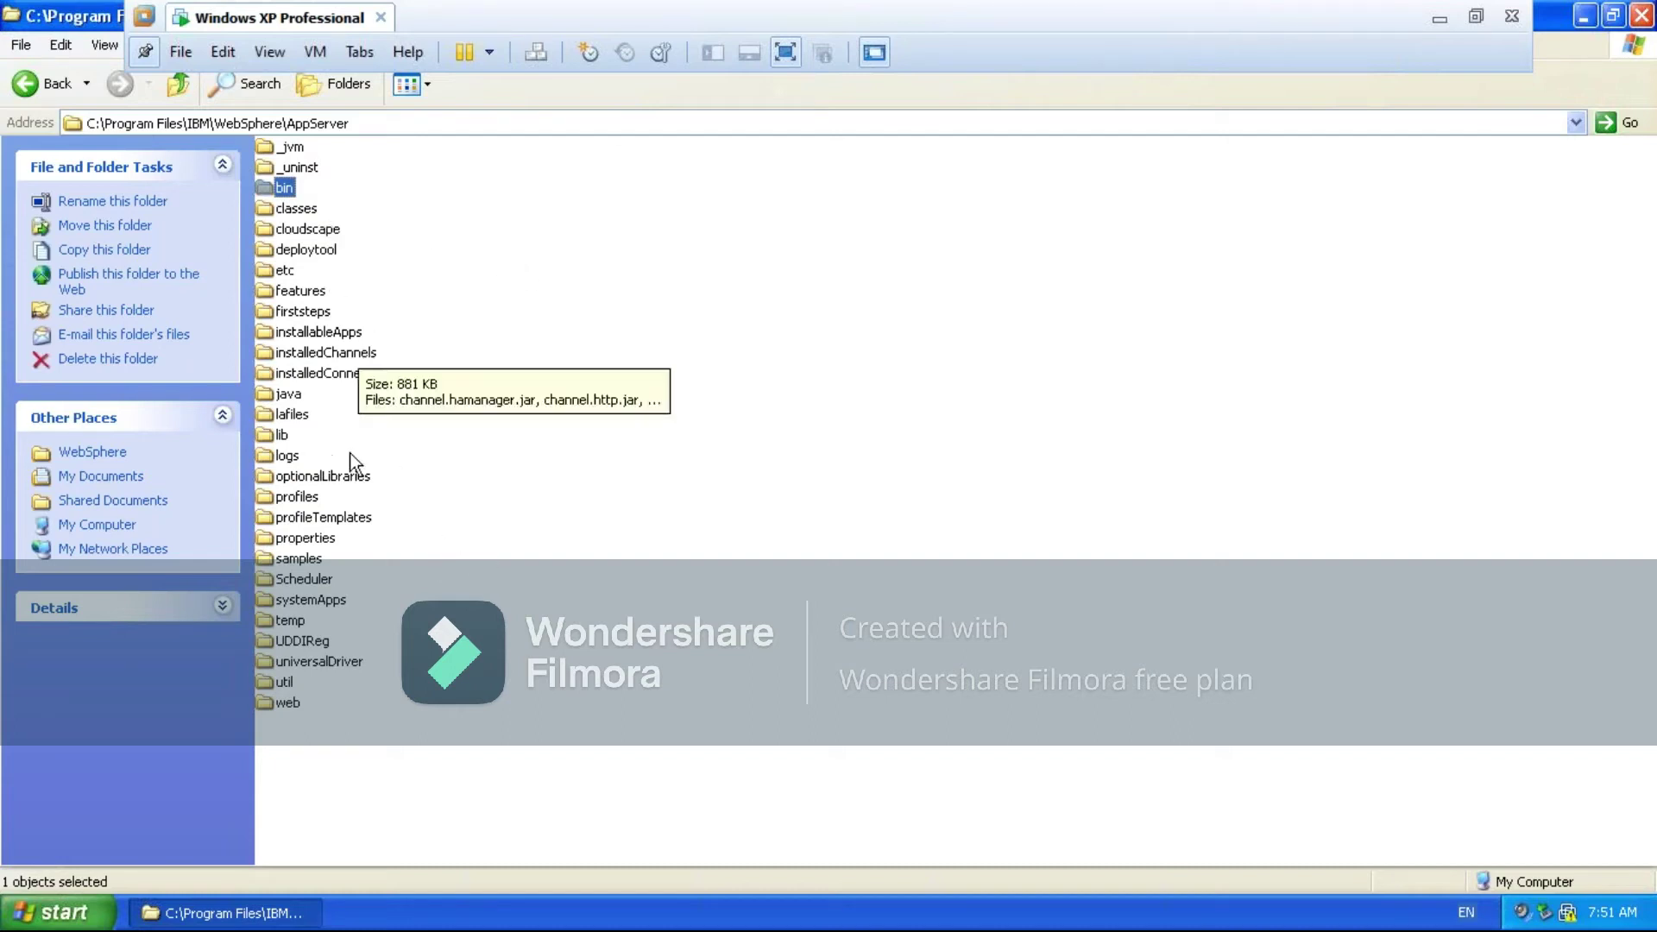
Open the installableApps folder and display its EAR files in List view
click(316, 335)
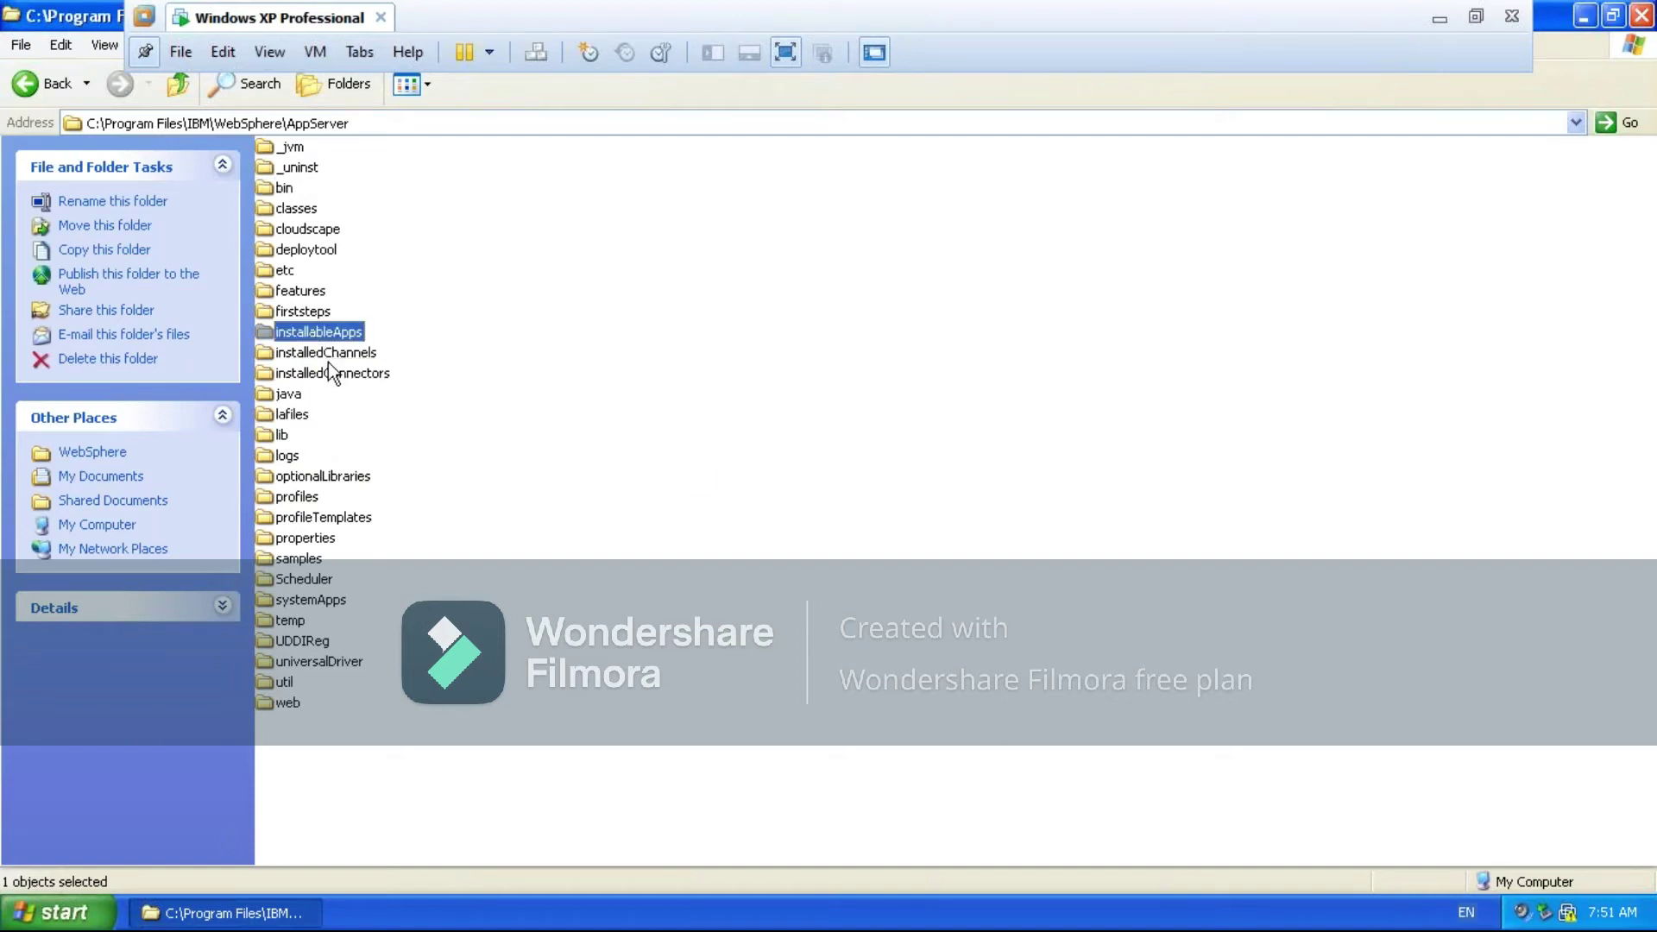
click(316, 353)
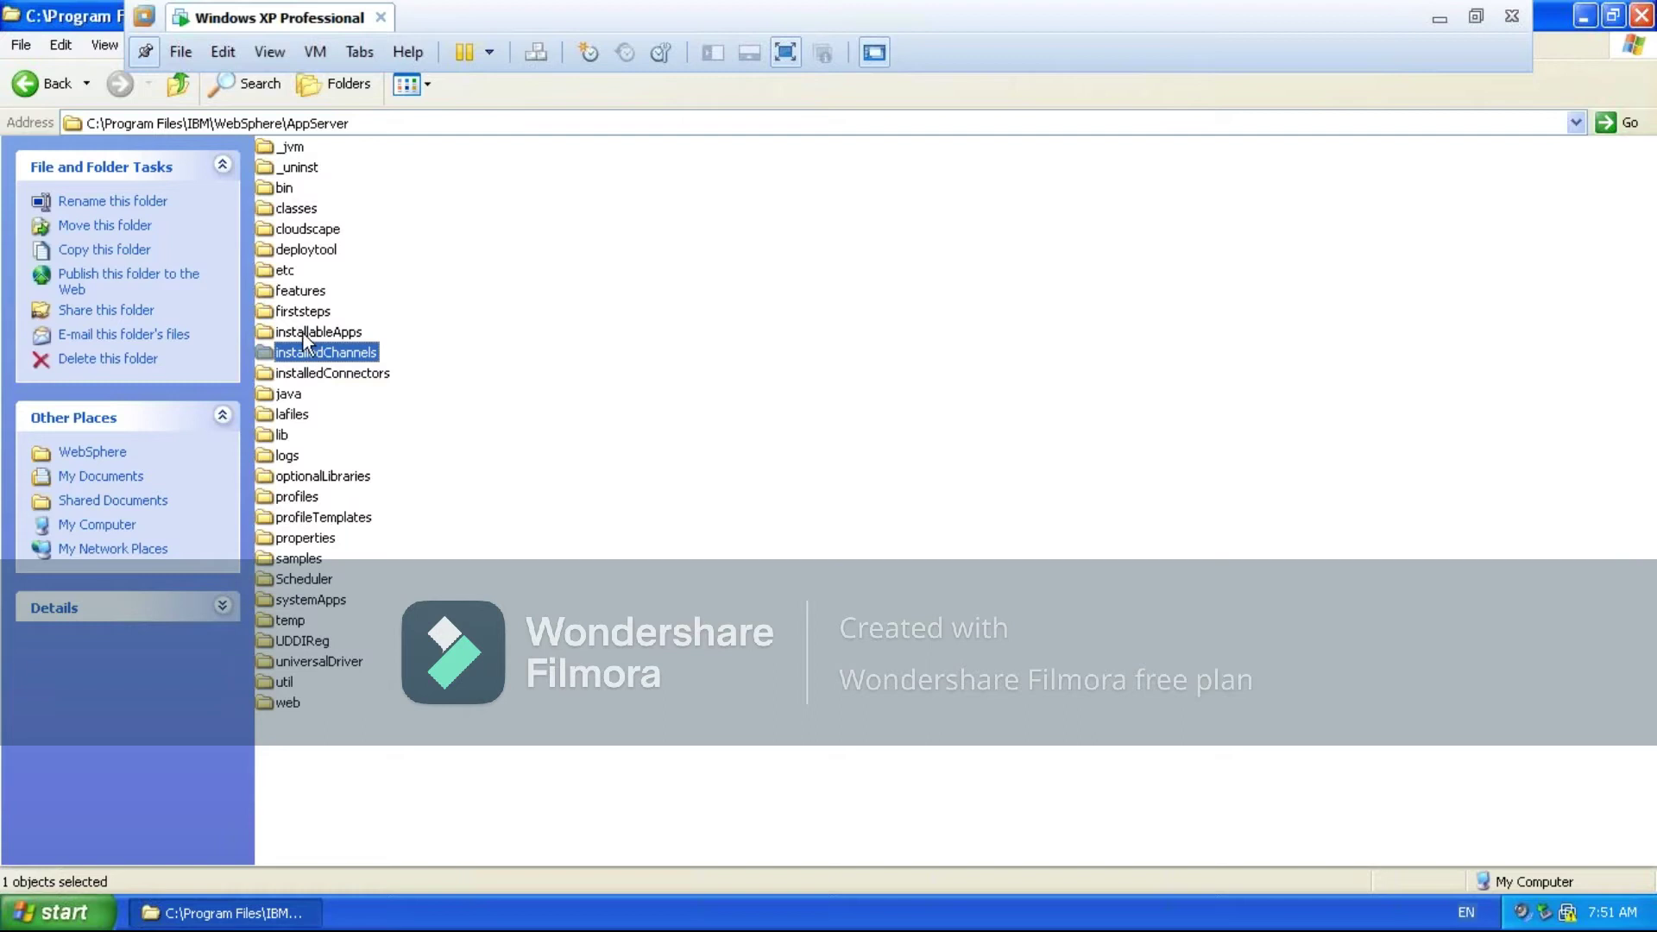
click(300, 332)
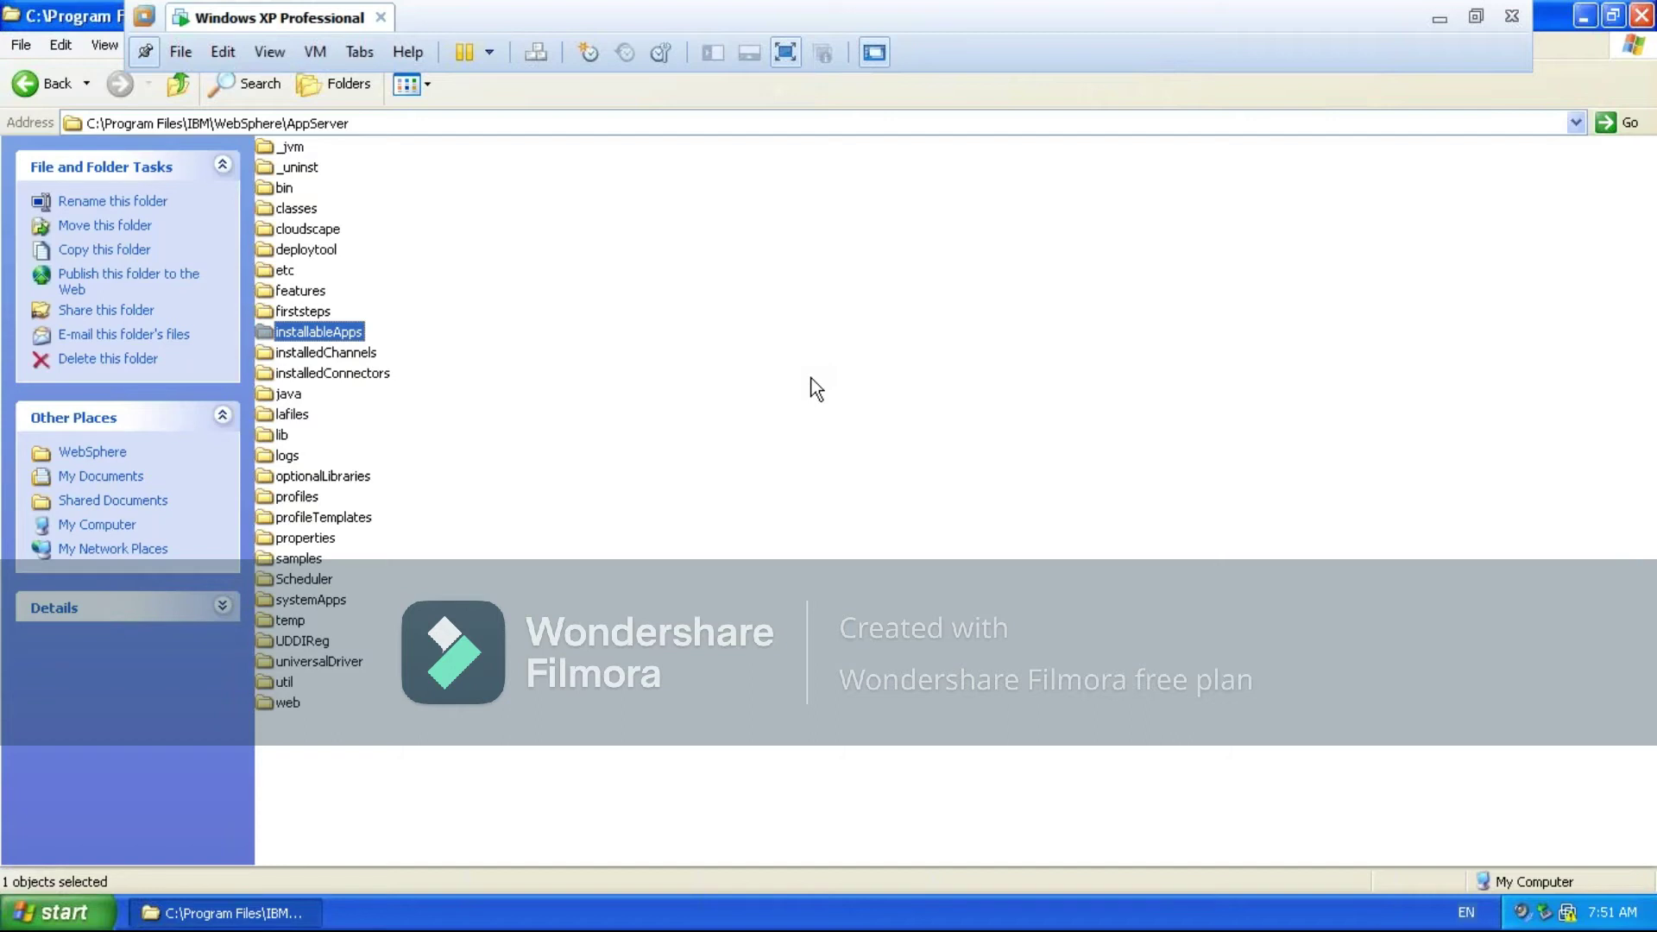
double_click(344, 334)
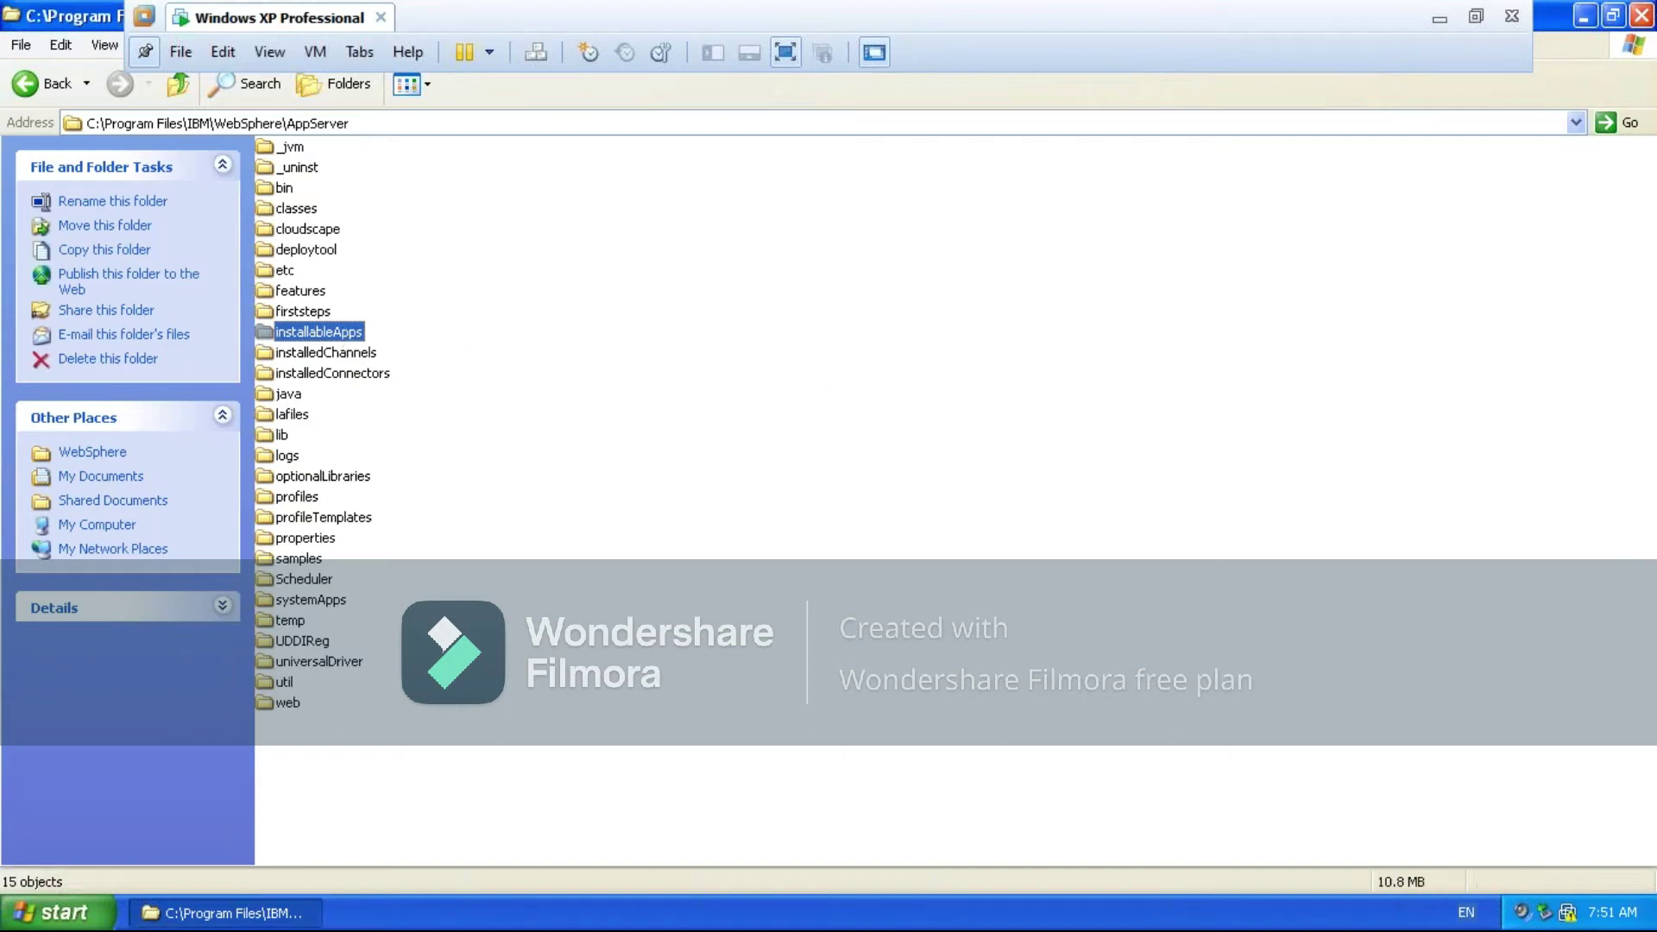
click(427, 85)
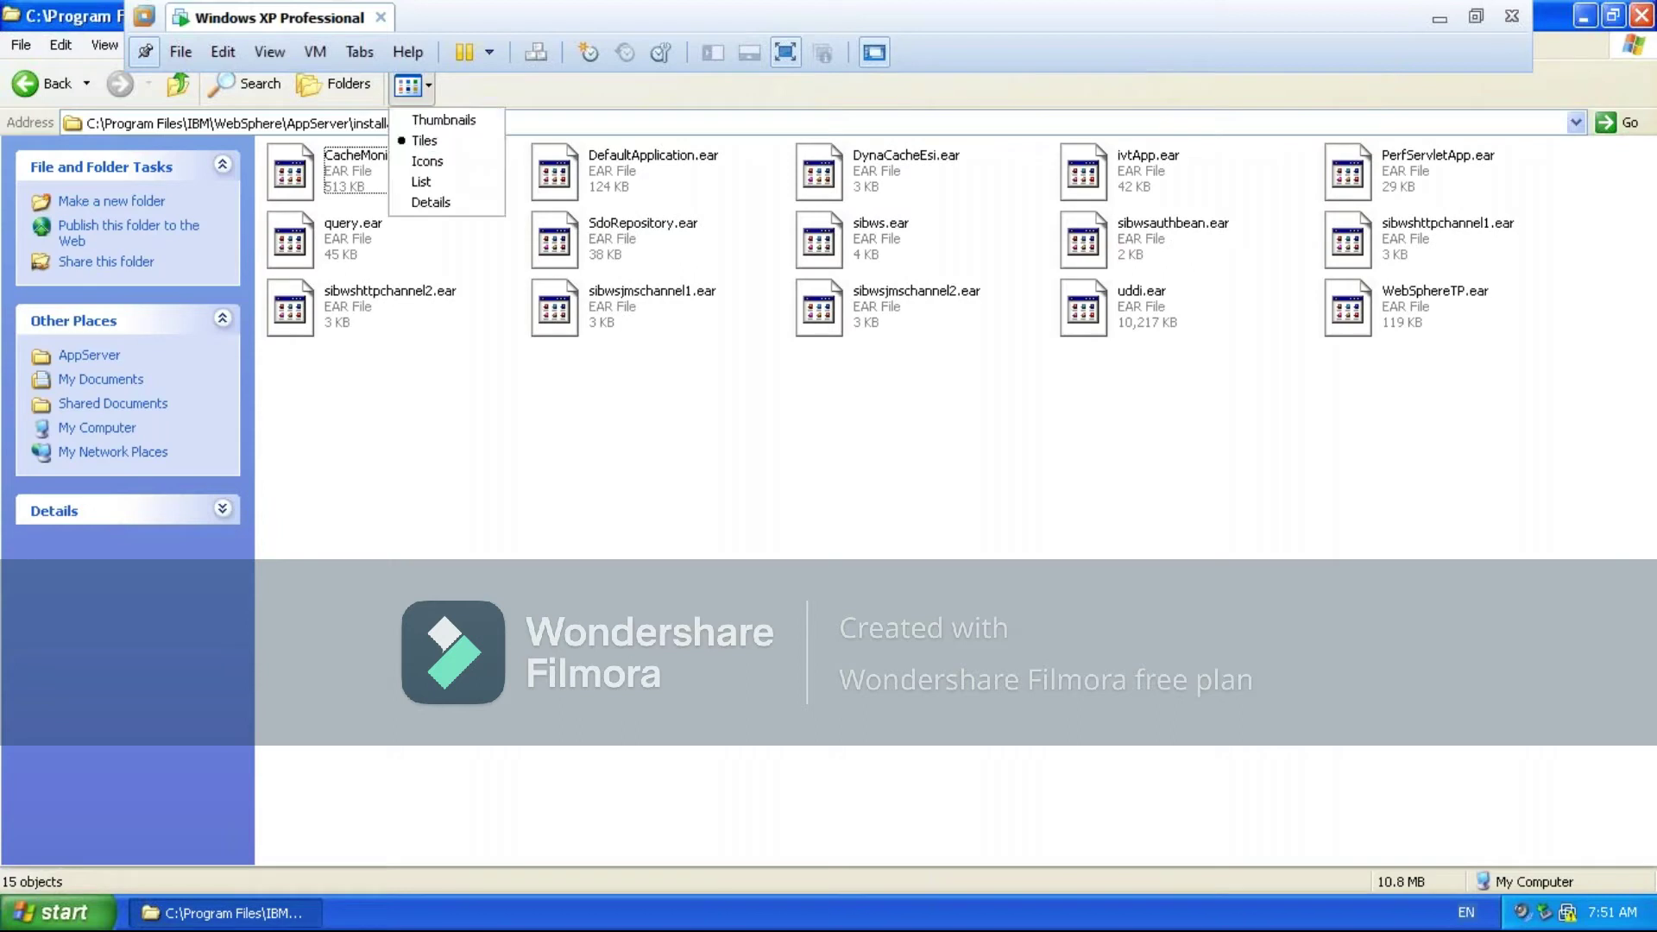
click(411, 183)
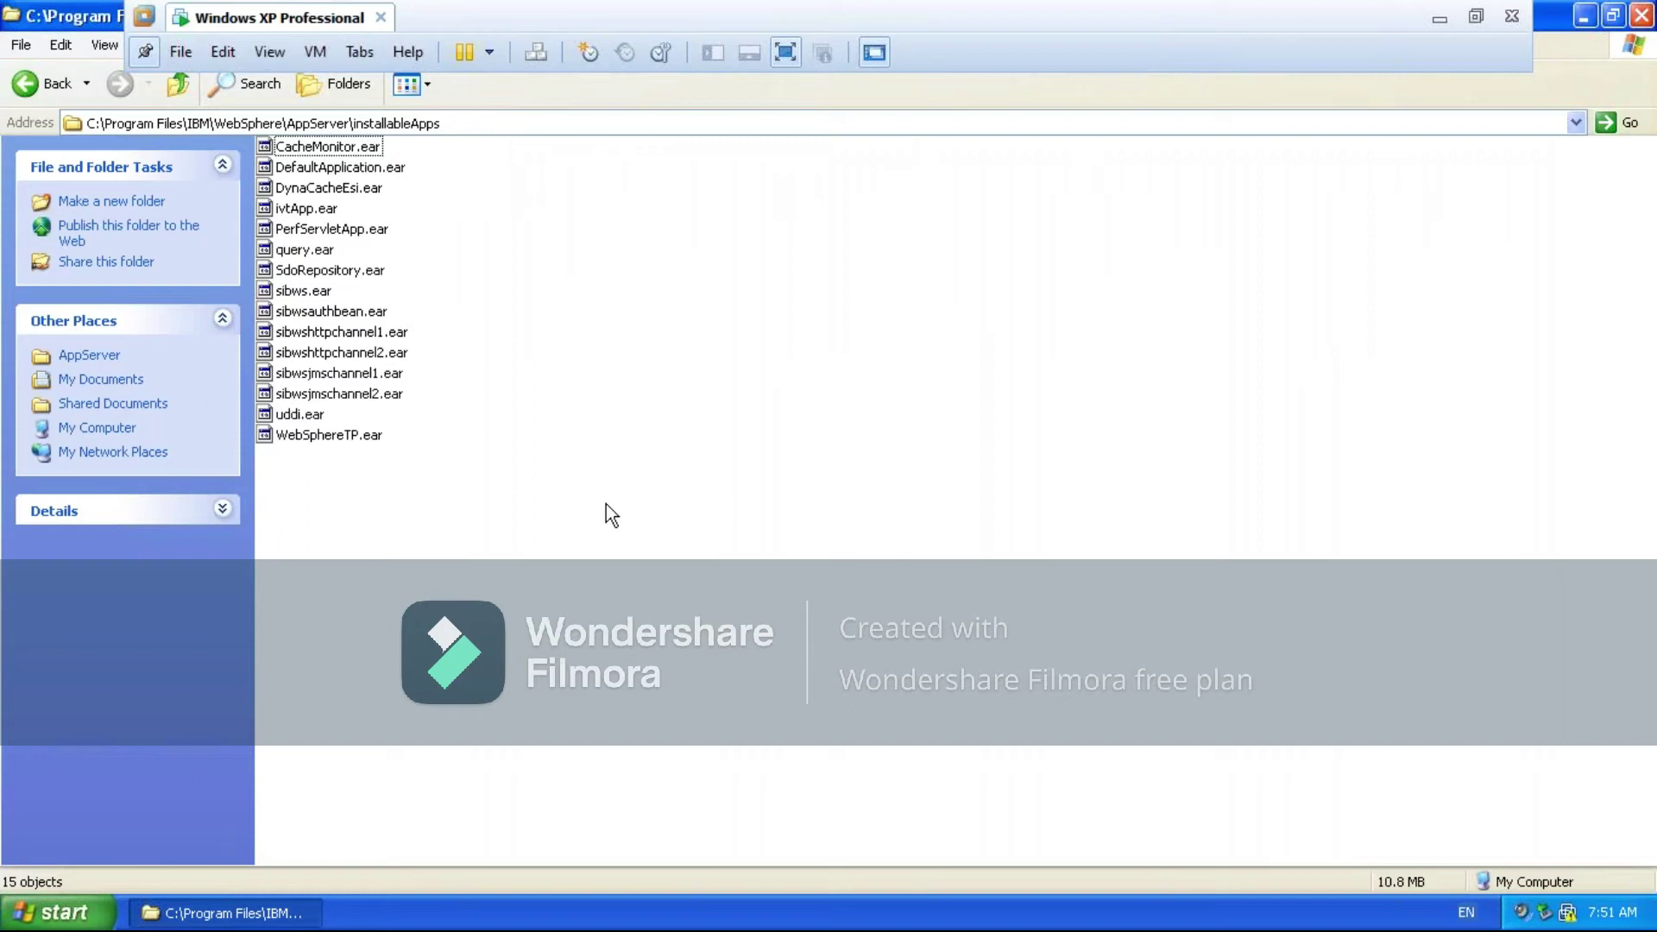
Return to the AppServer folder and open its logs subfolder to view the installation log files
click(179, 87)
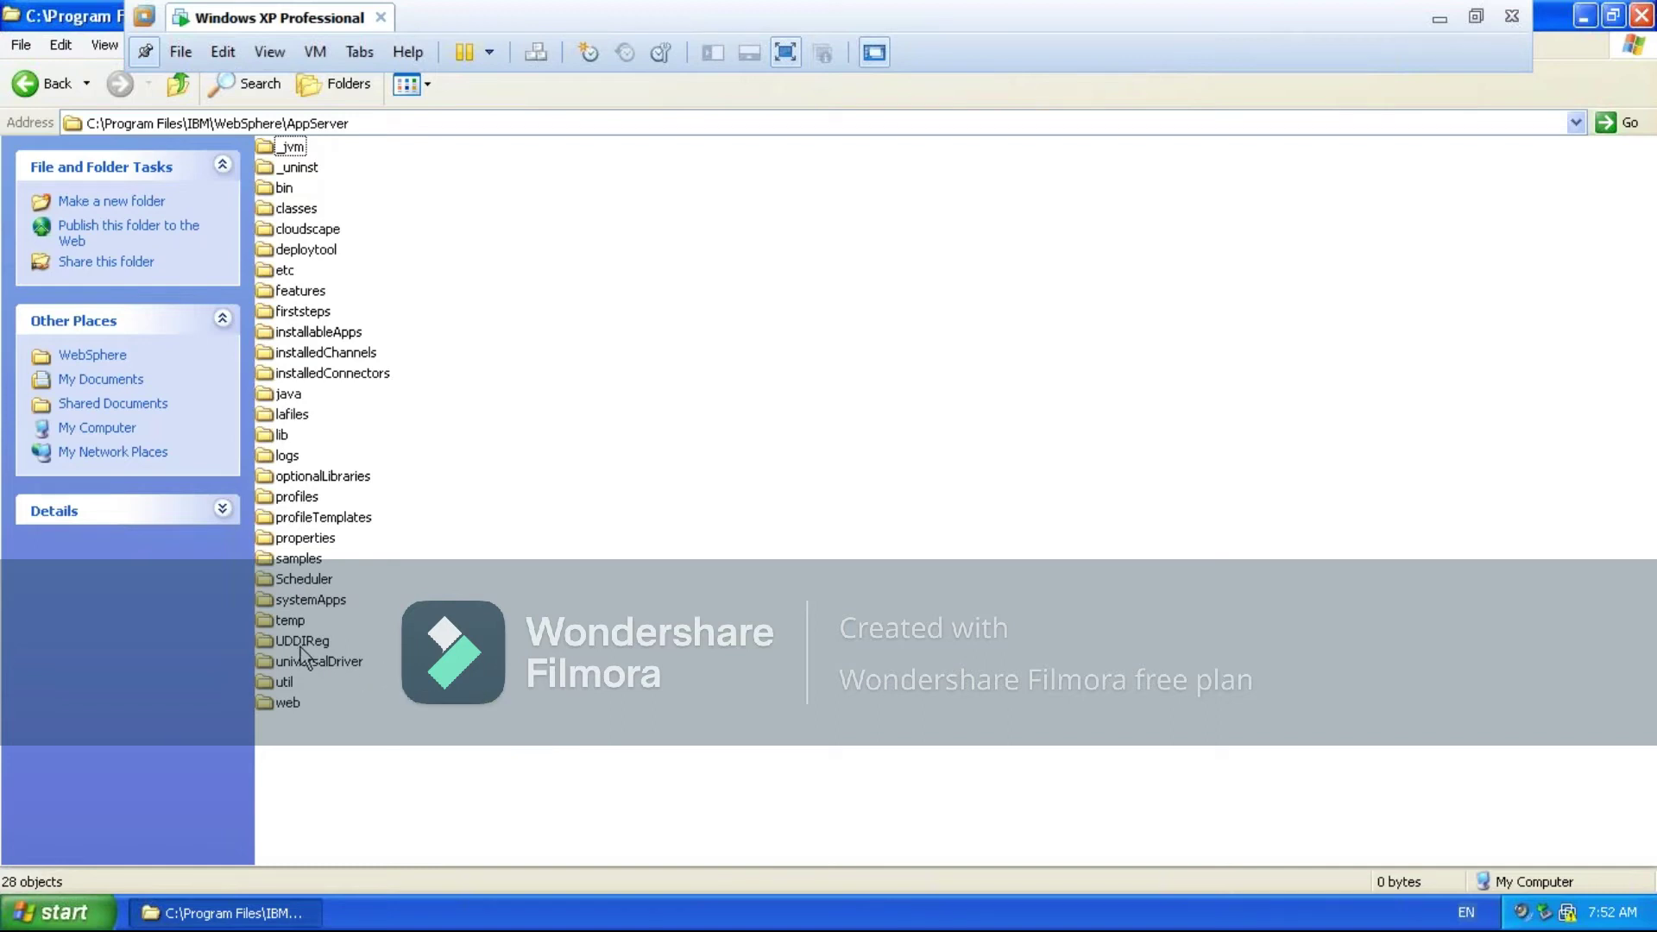
click(273, 465)
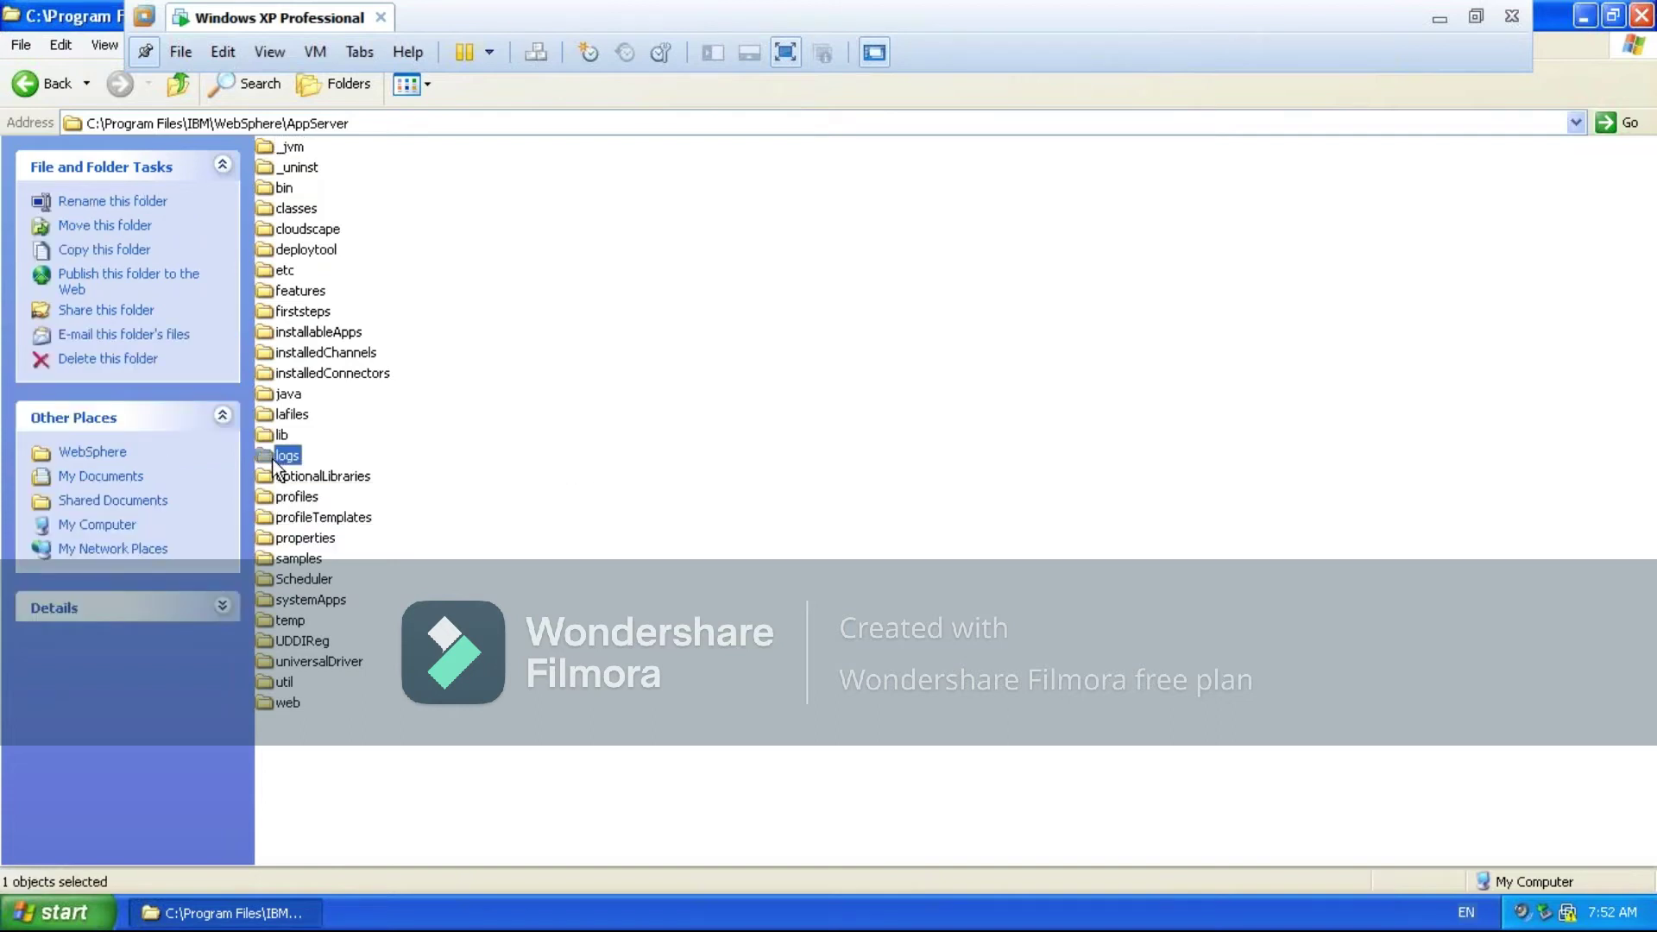
click(269, 199)
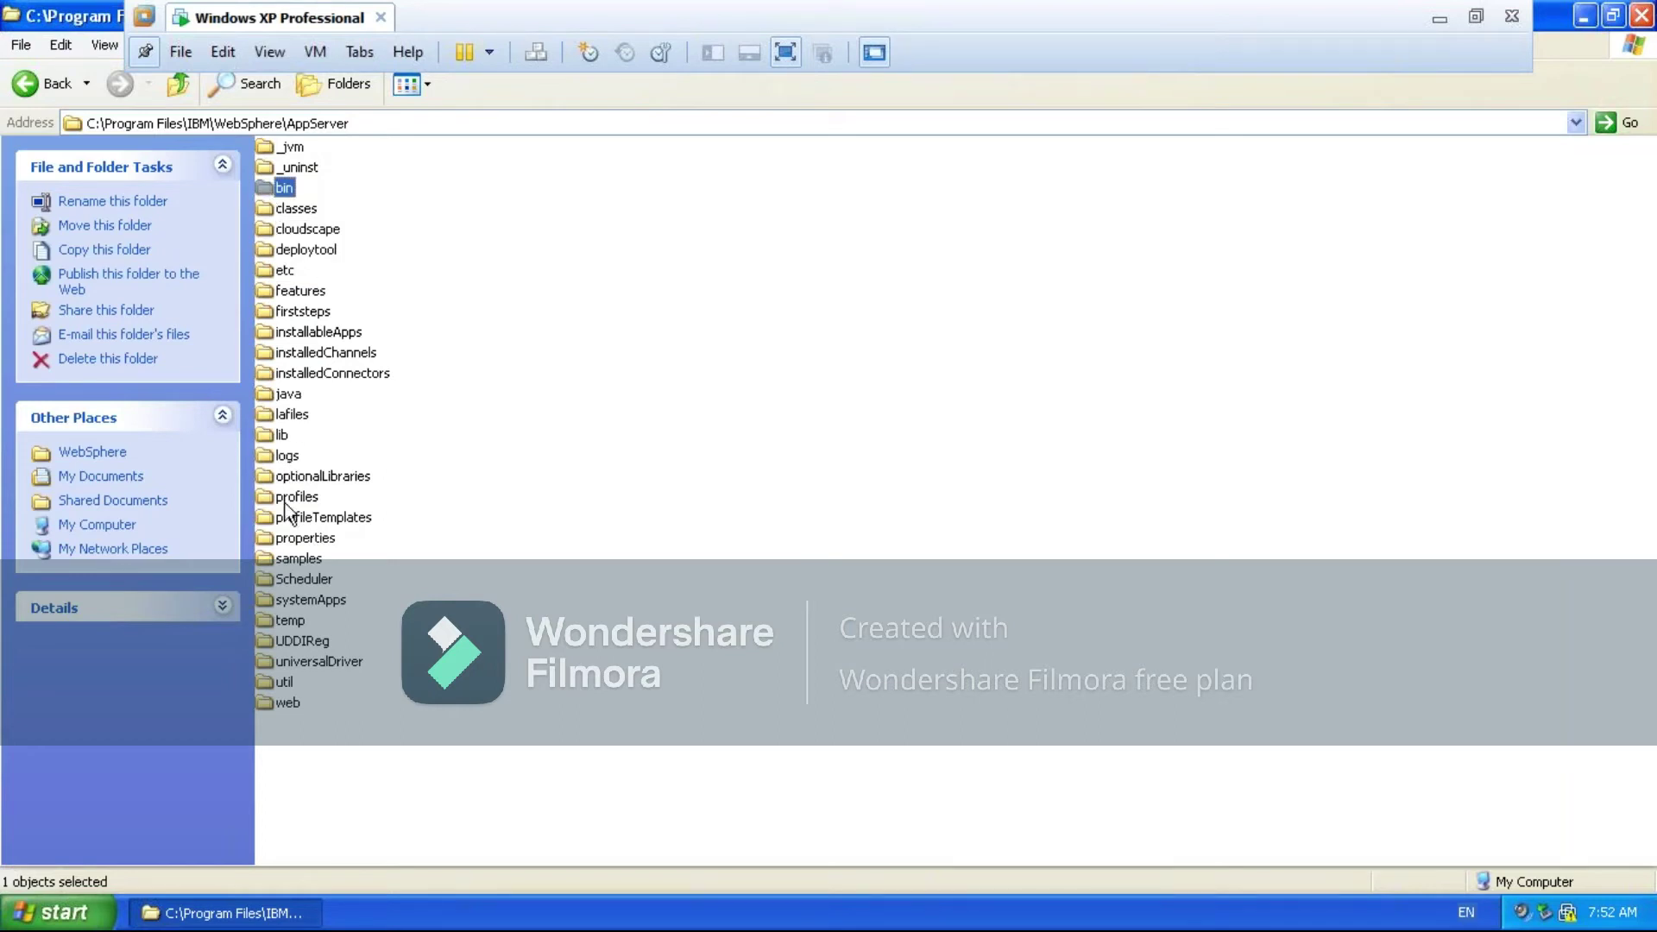
click(268, 460)
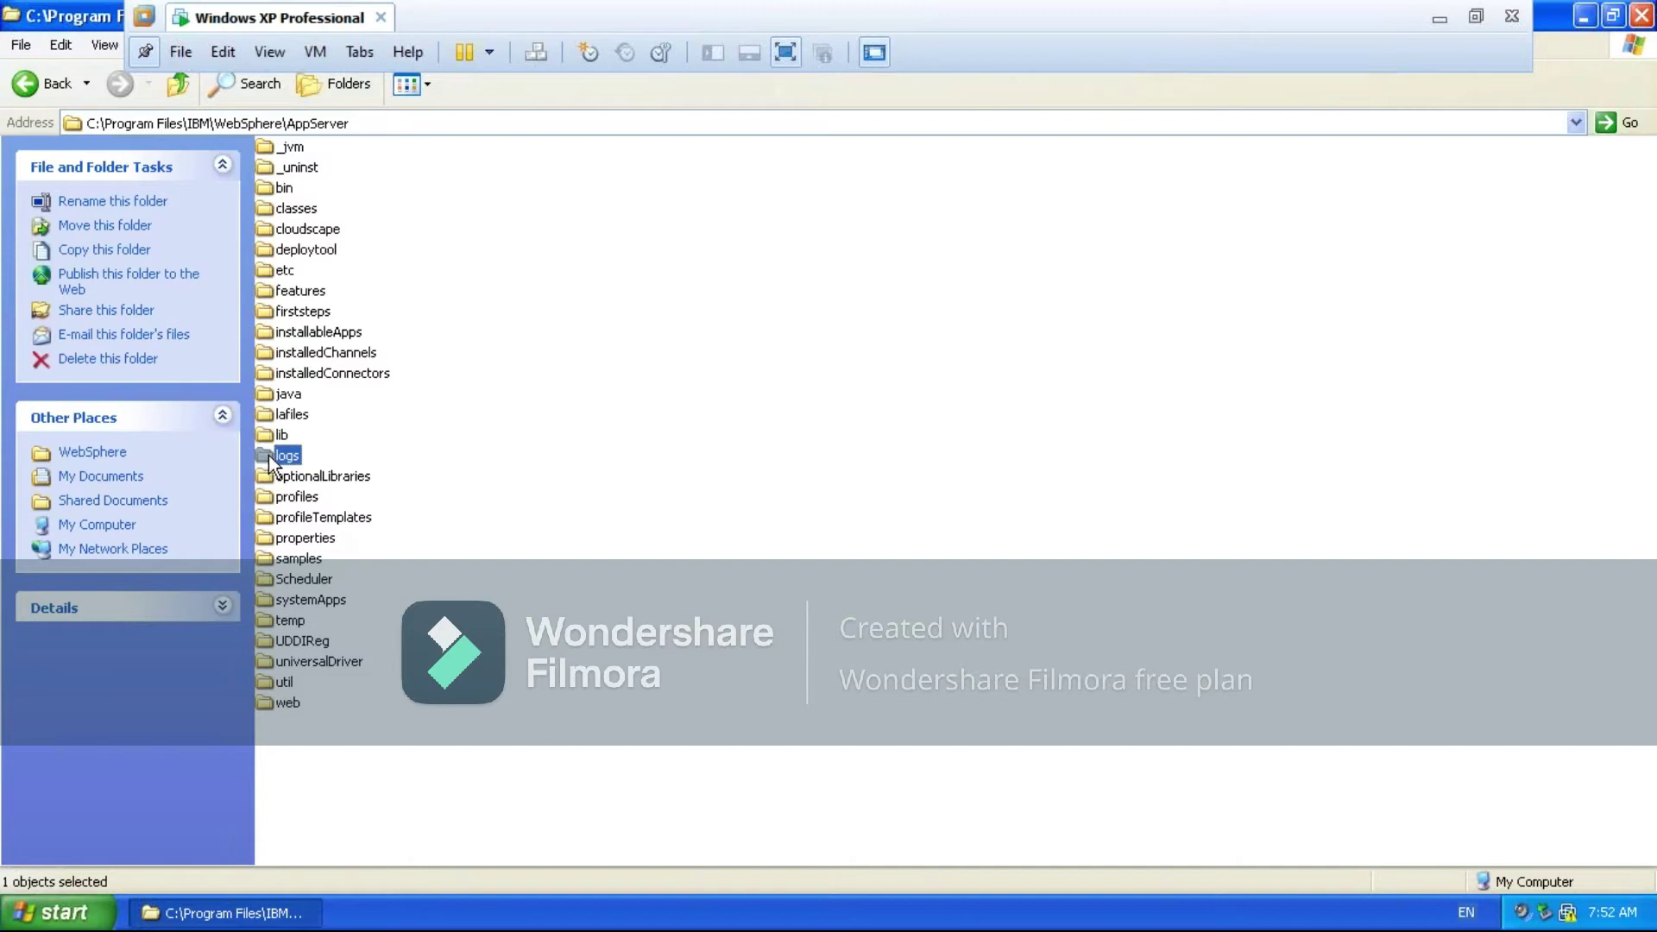
mouse_move(268, 461)
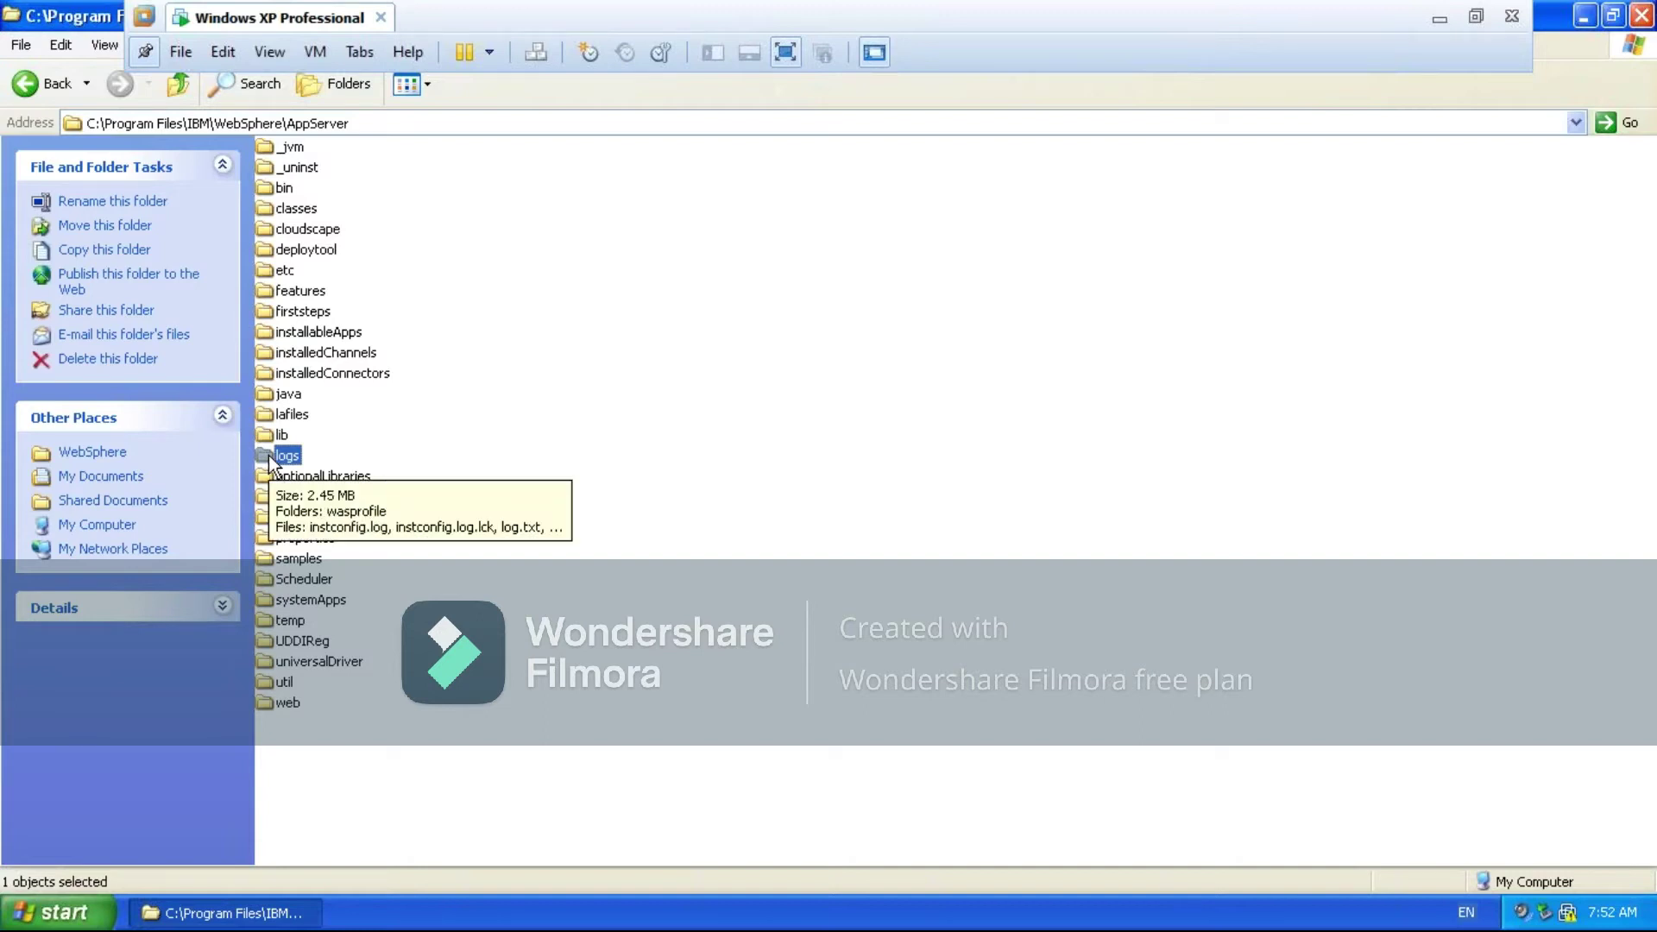
double_click(268, 454)
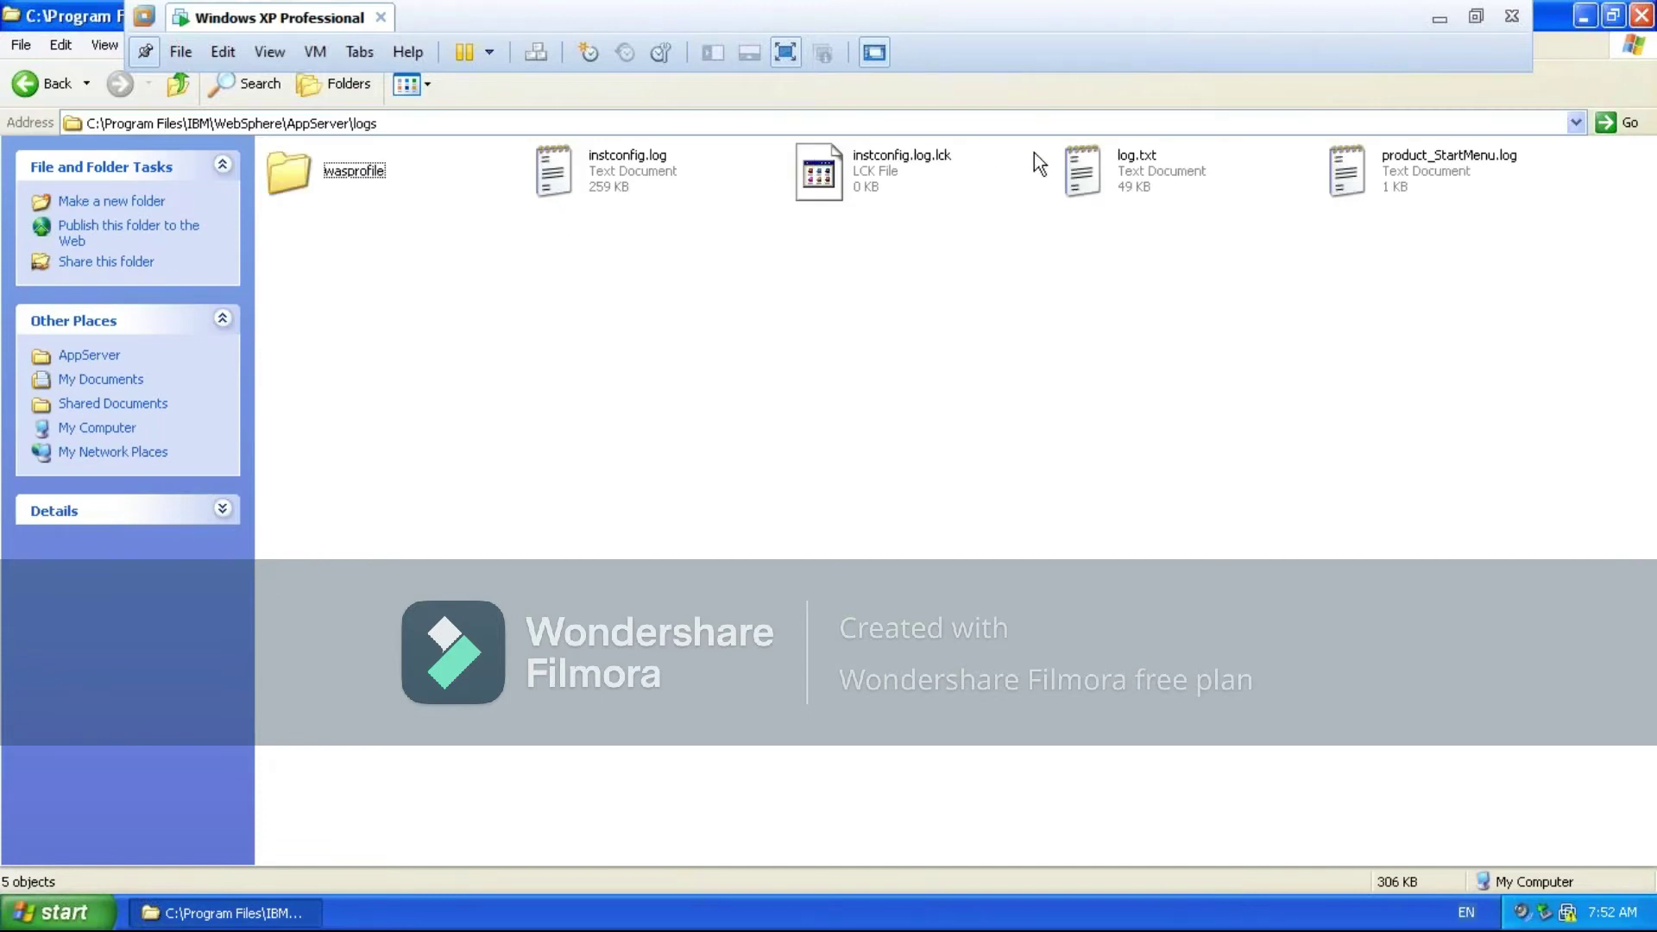
Open log.txt, examine the final entries and highlight the INSTCONFSUCCESS message on the last line, and close the file
click(1095, 168)
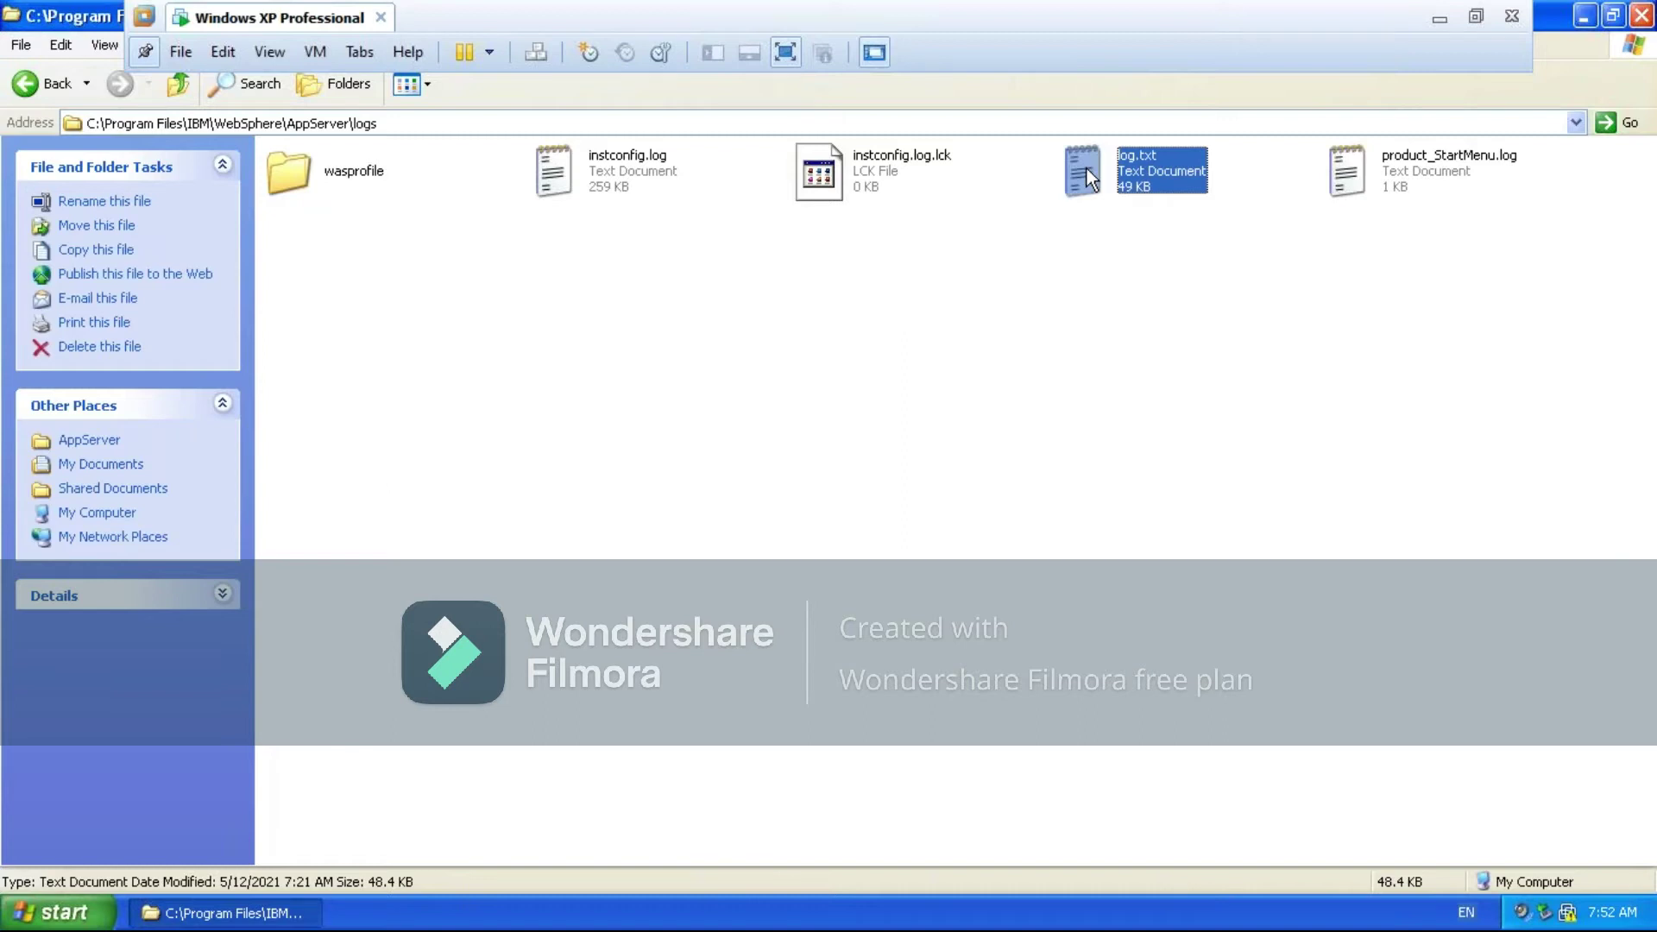
double_click(1086, 168)
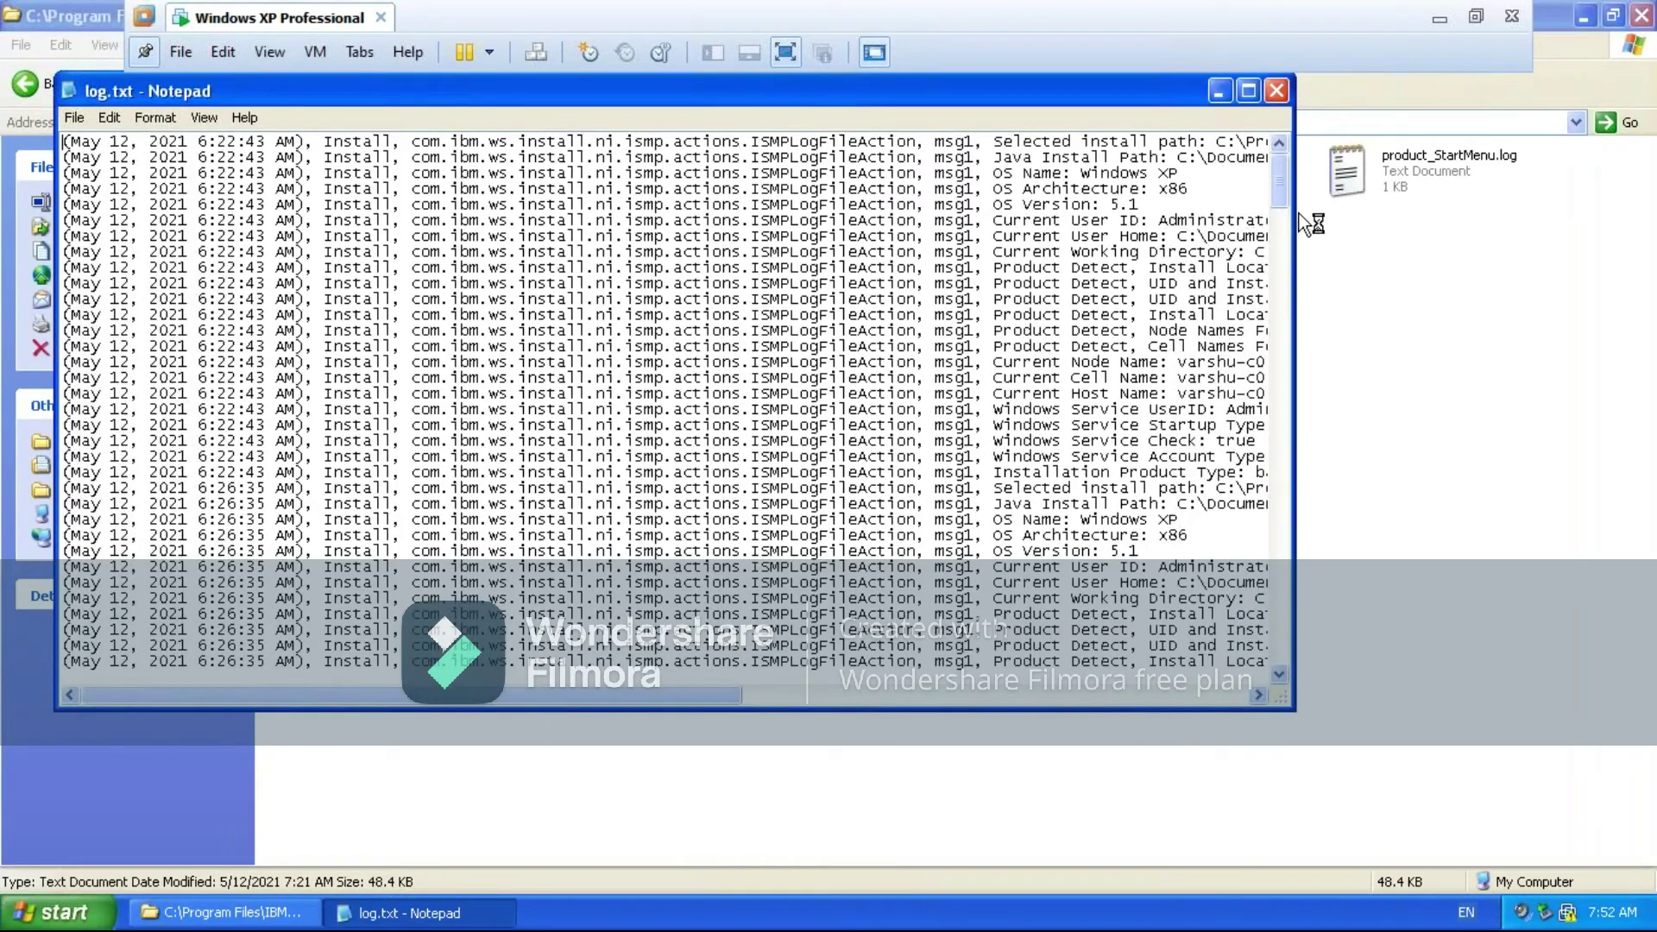
drag(1280, 181, 1281, 643)
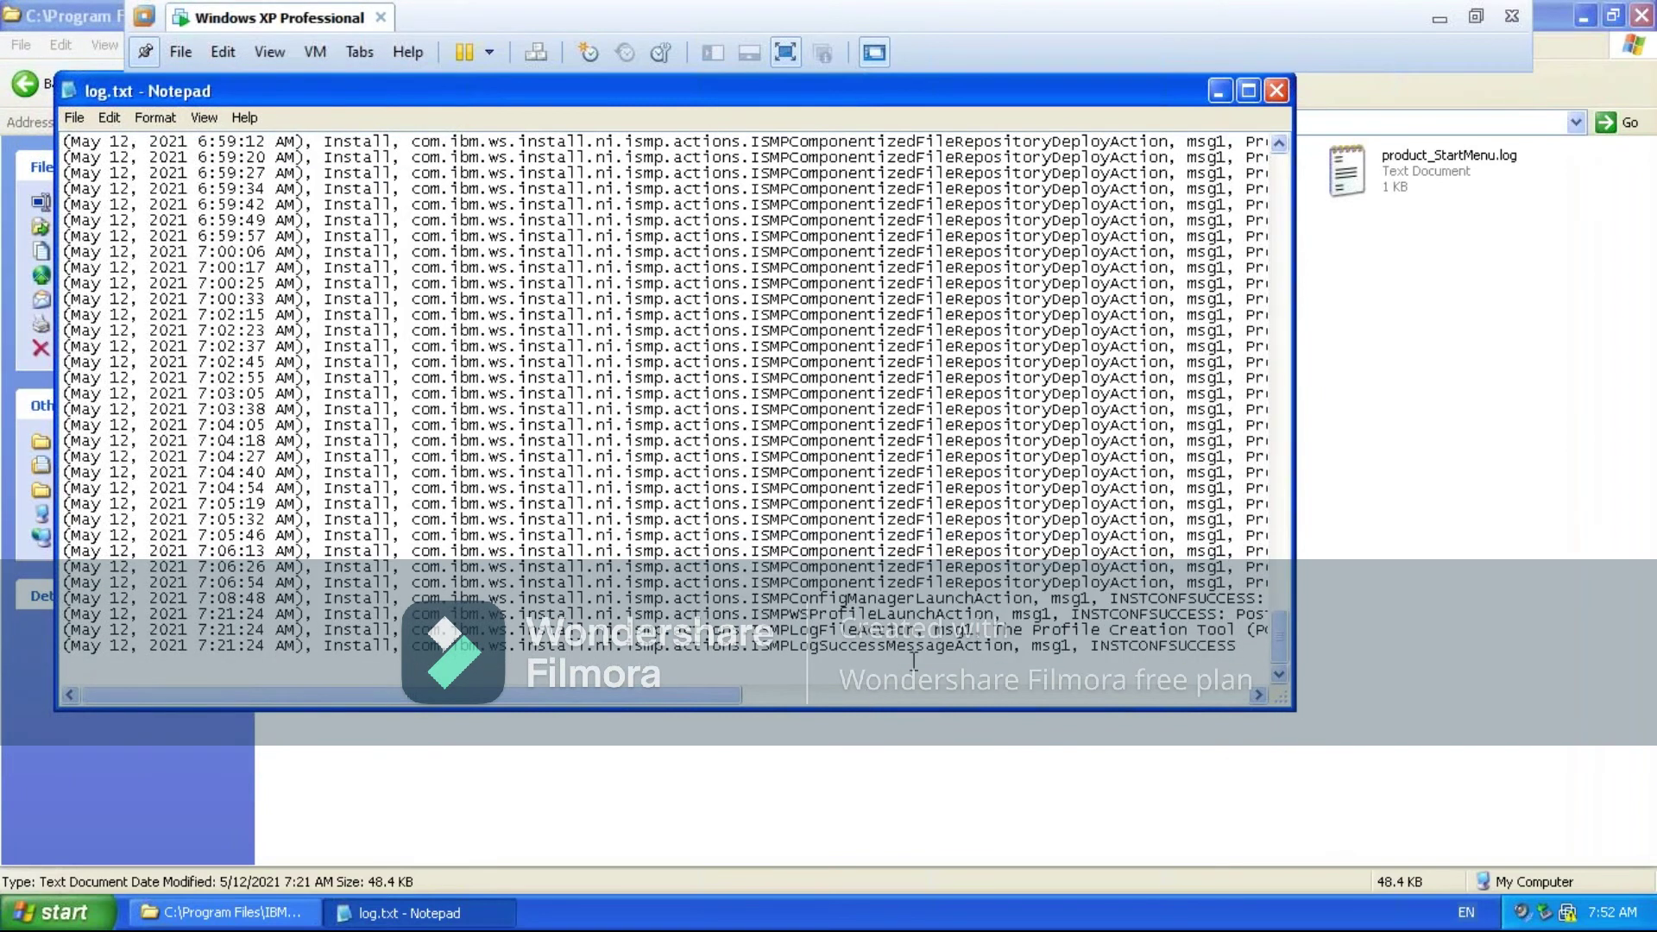
drag(1099, 645, 1243, 649)
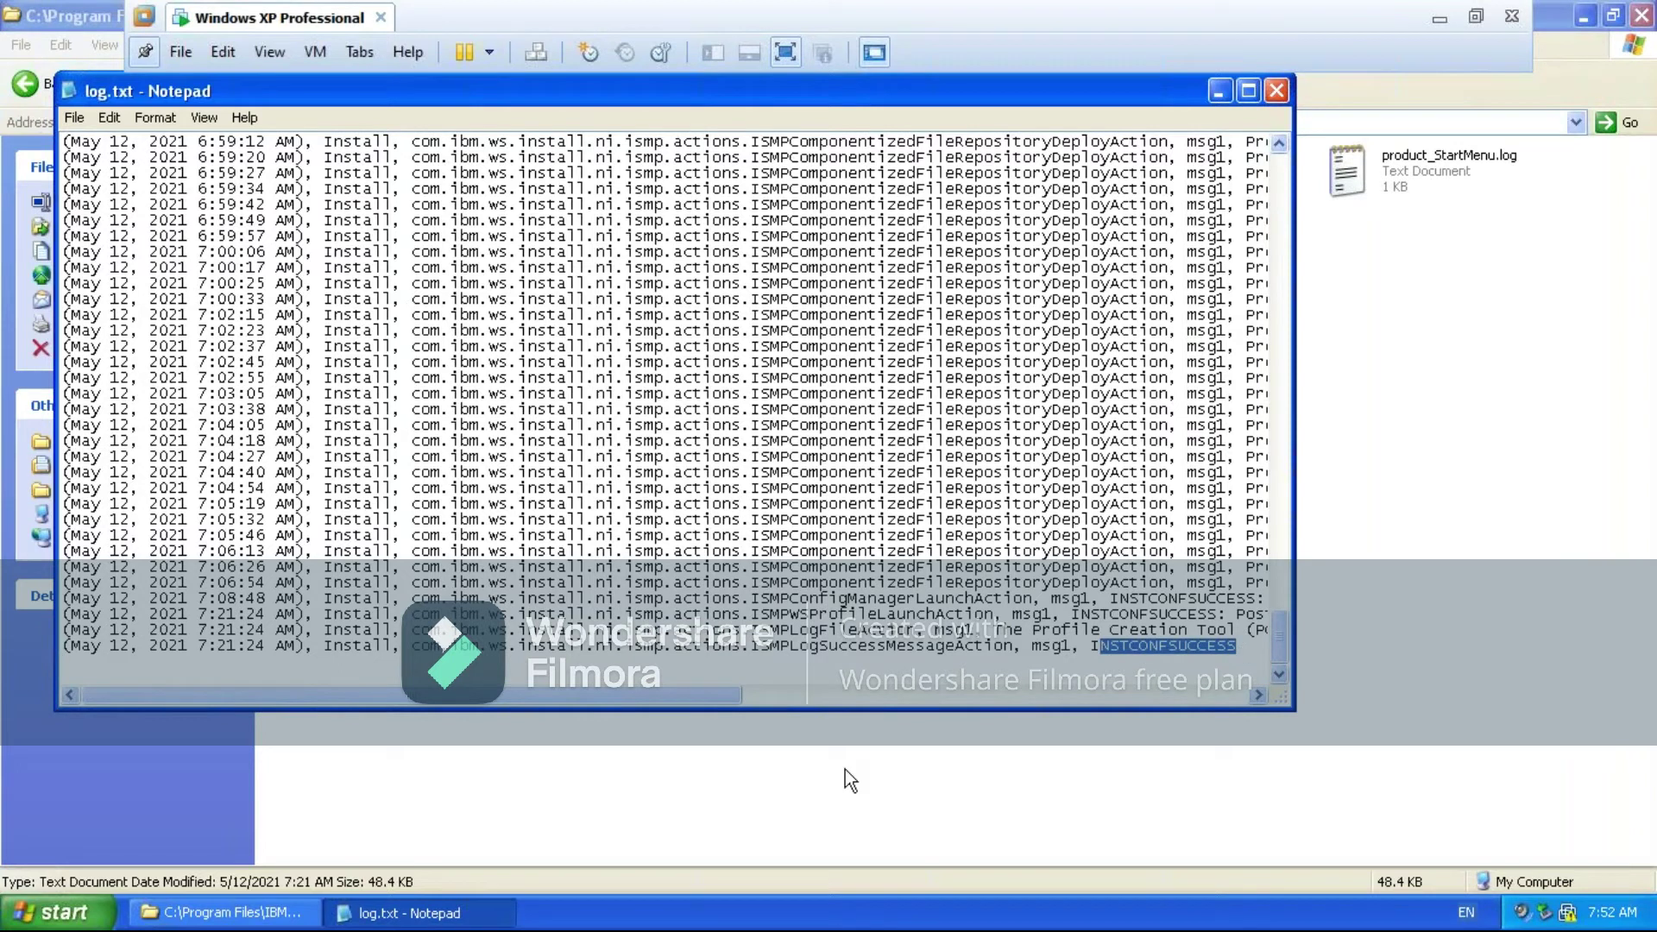
drag(731, 697, 880, 698)
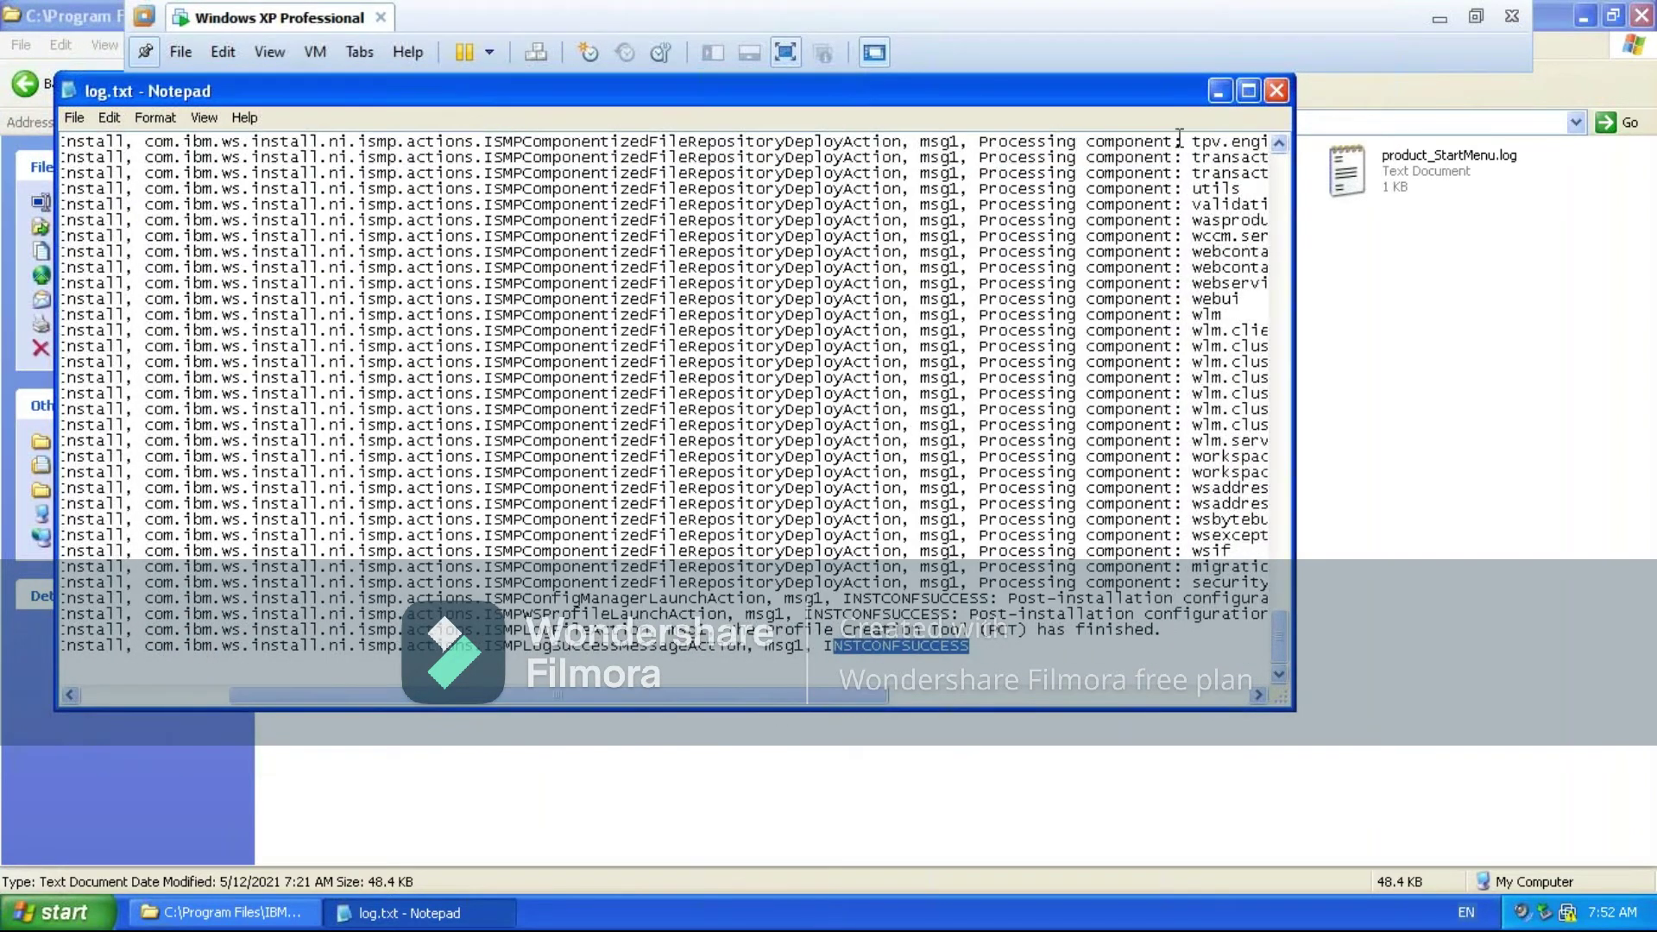
click(1276, 91)
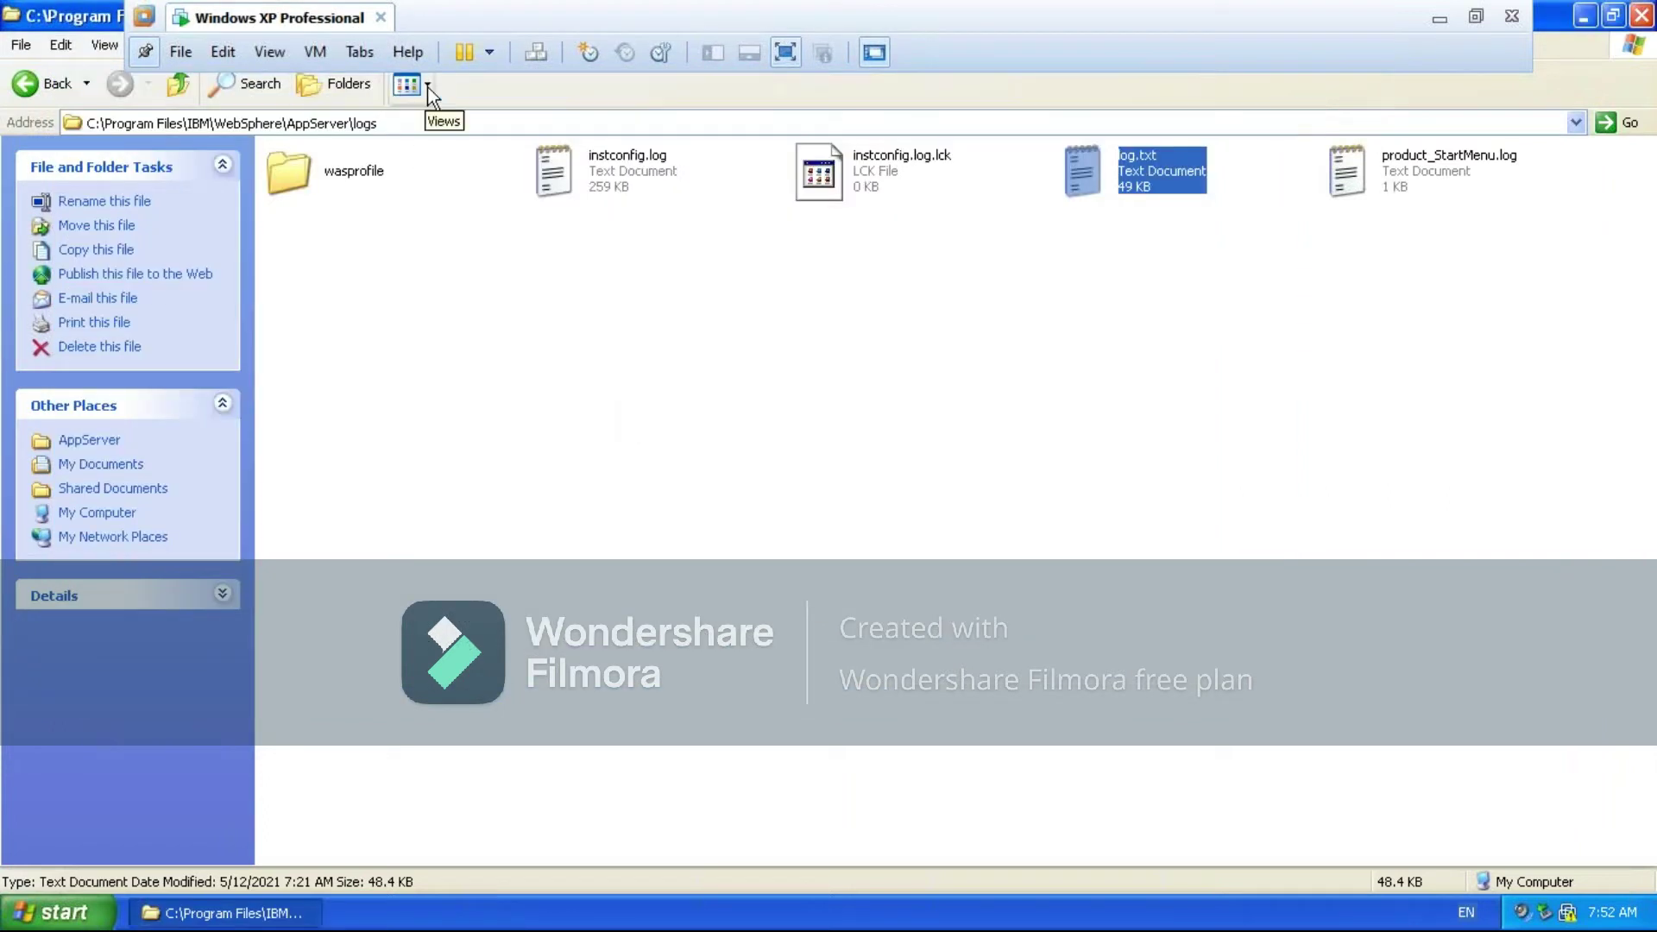
Display the logs folder's files in List view and go back up to the AppServer folder
click(427, 86)
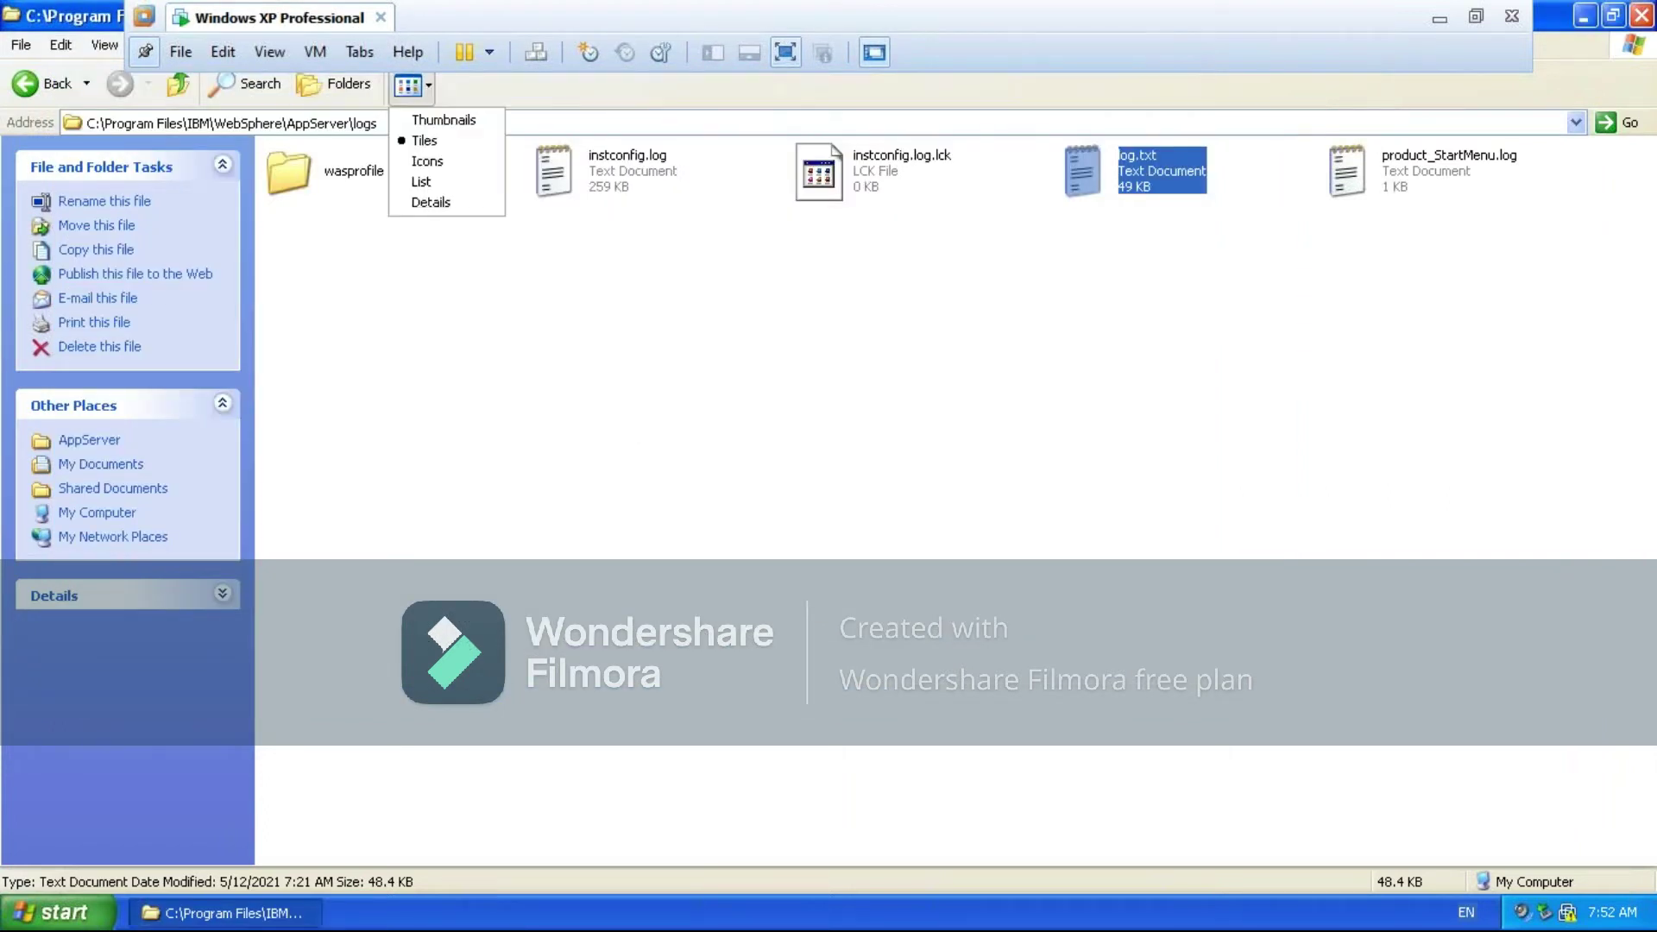
click(415, 181)
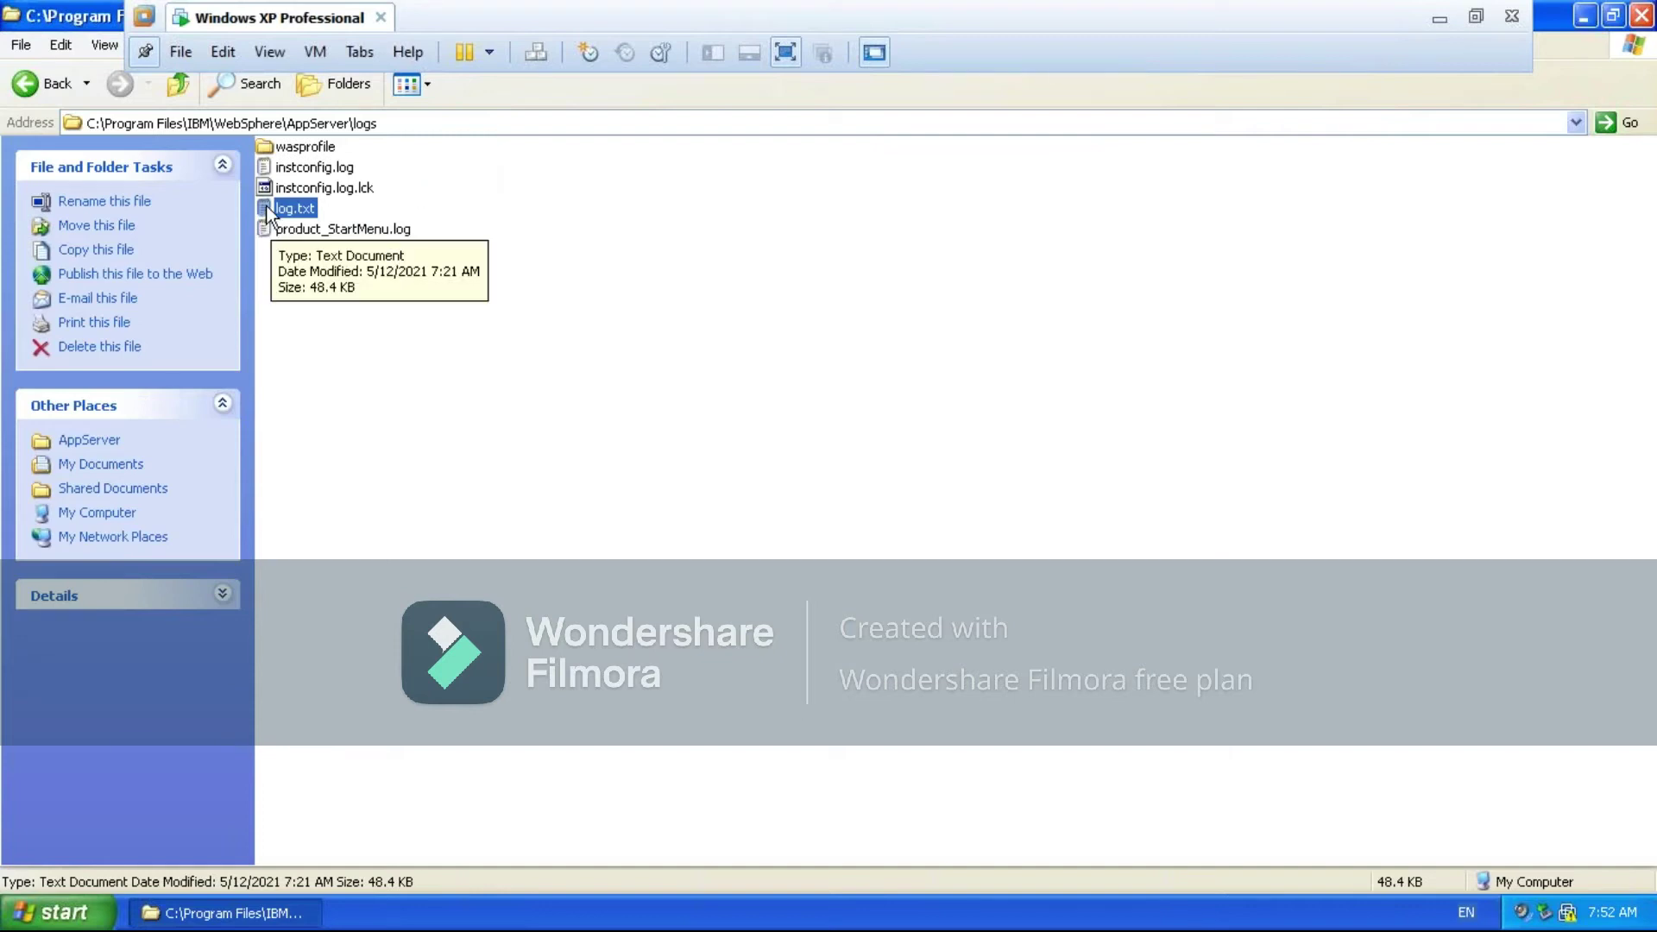
click(177, 84)
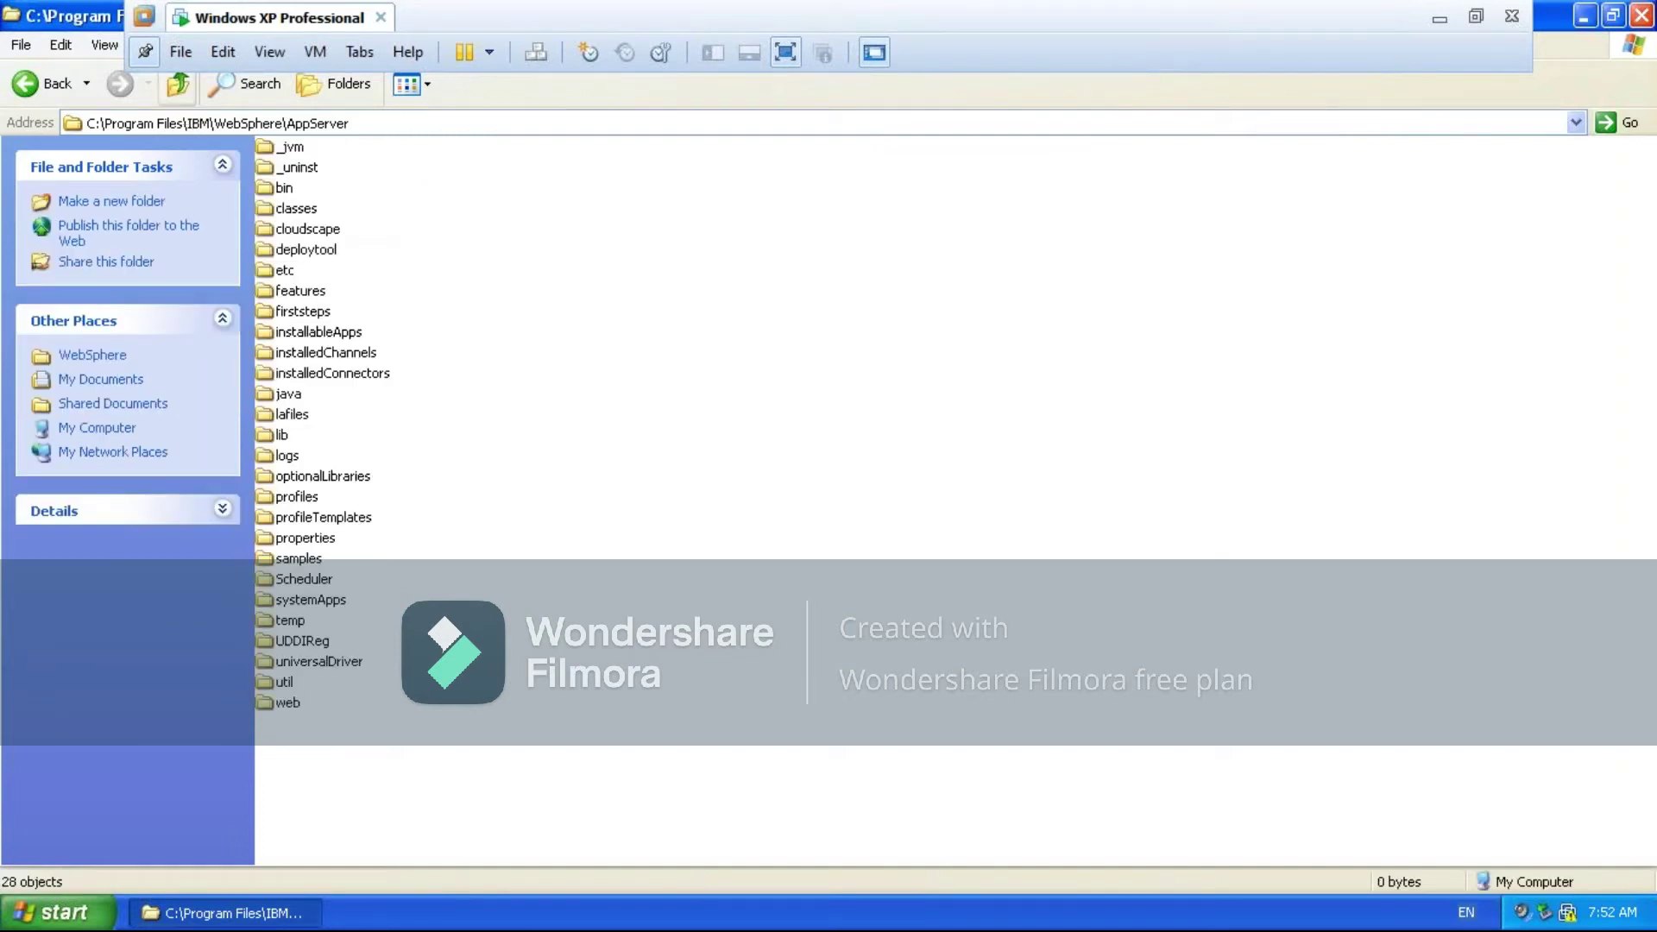
Highlight the AppServer installation path and all of its subfolders, and clear the selection
click(240, 122)
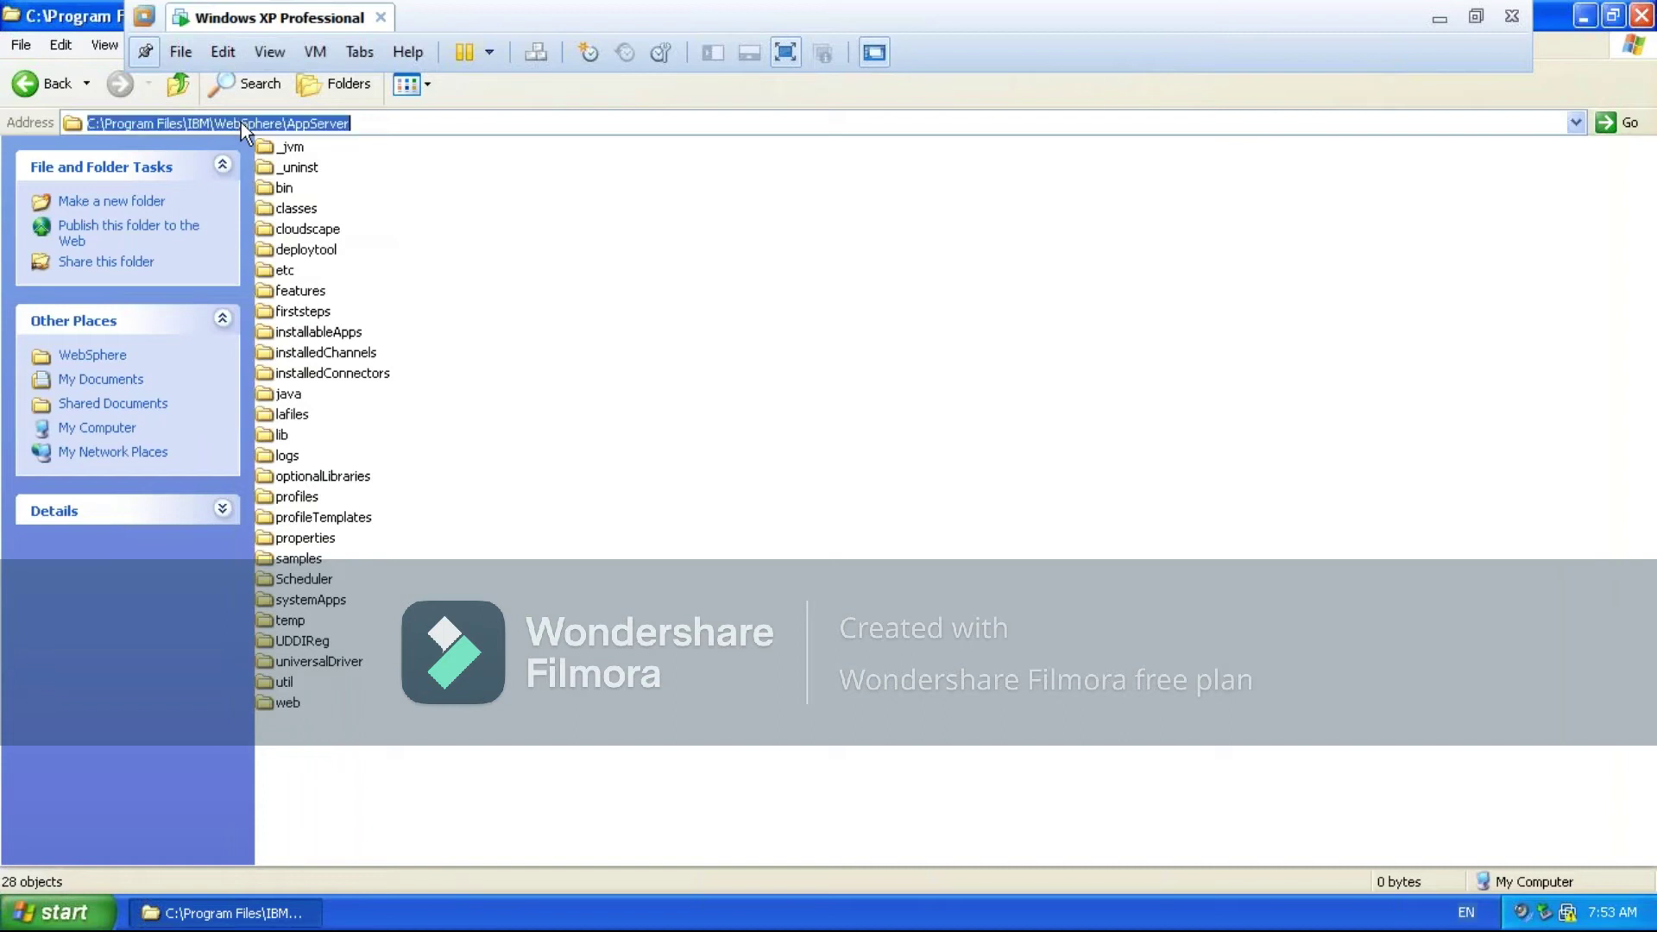
click(316, 250)
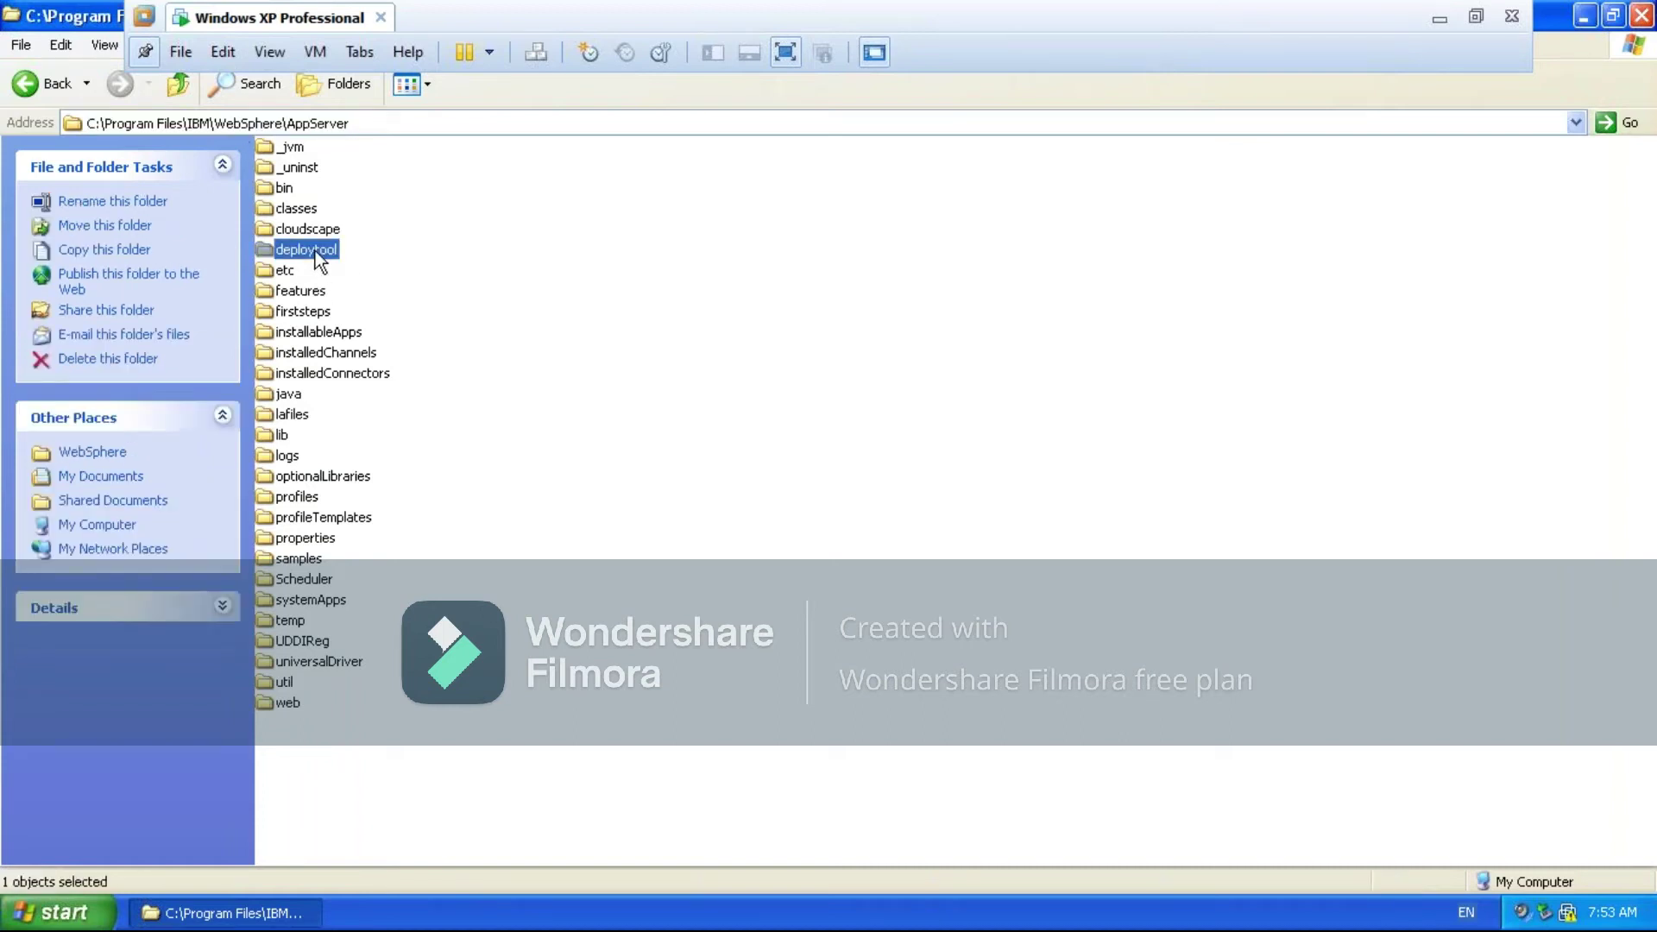
key(ctrl+a)
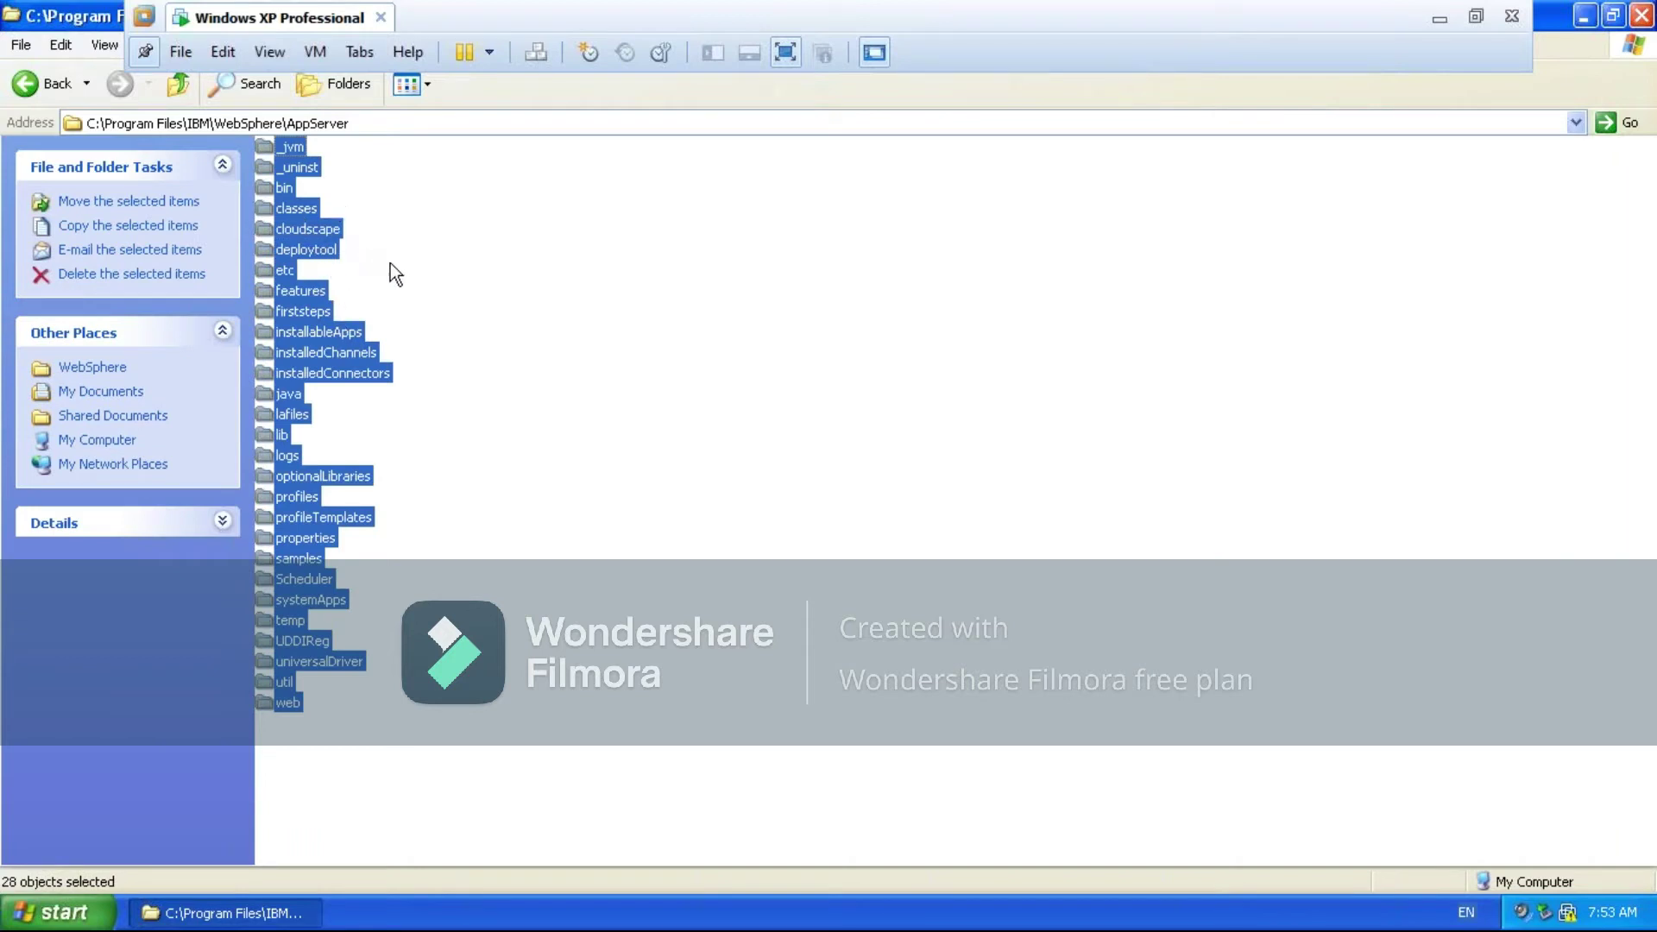
click(489, 268)
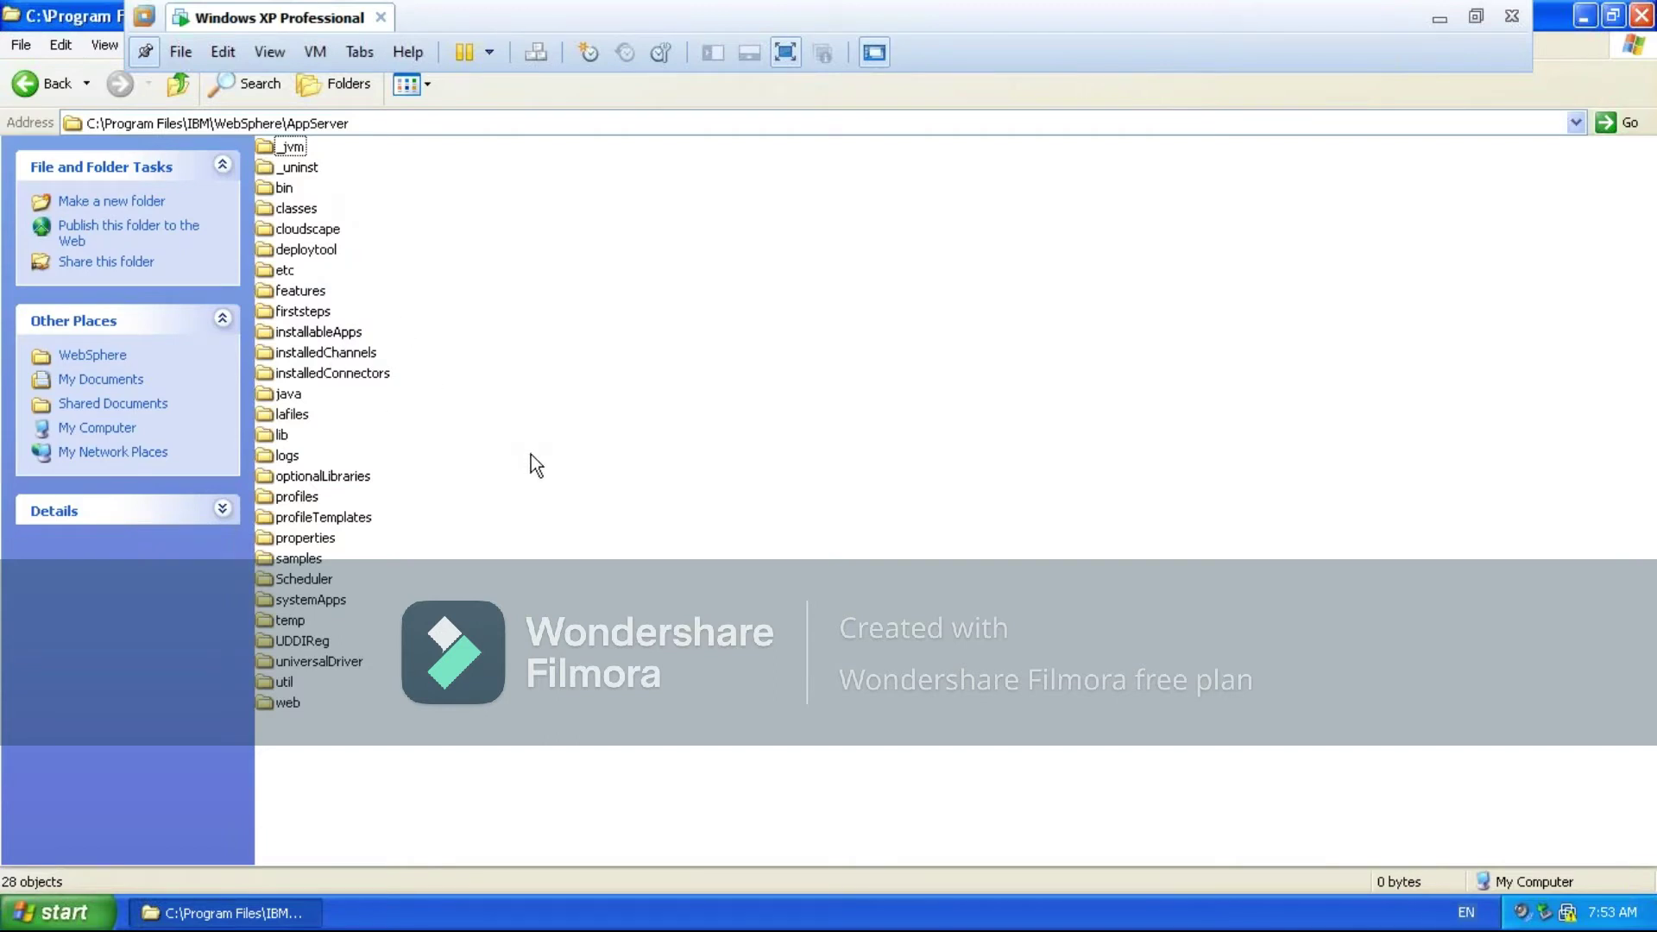
Point out the bin, logs, installableApps and profiles folders inside AppServer one after another, going over them twice
click(280, 188)
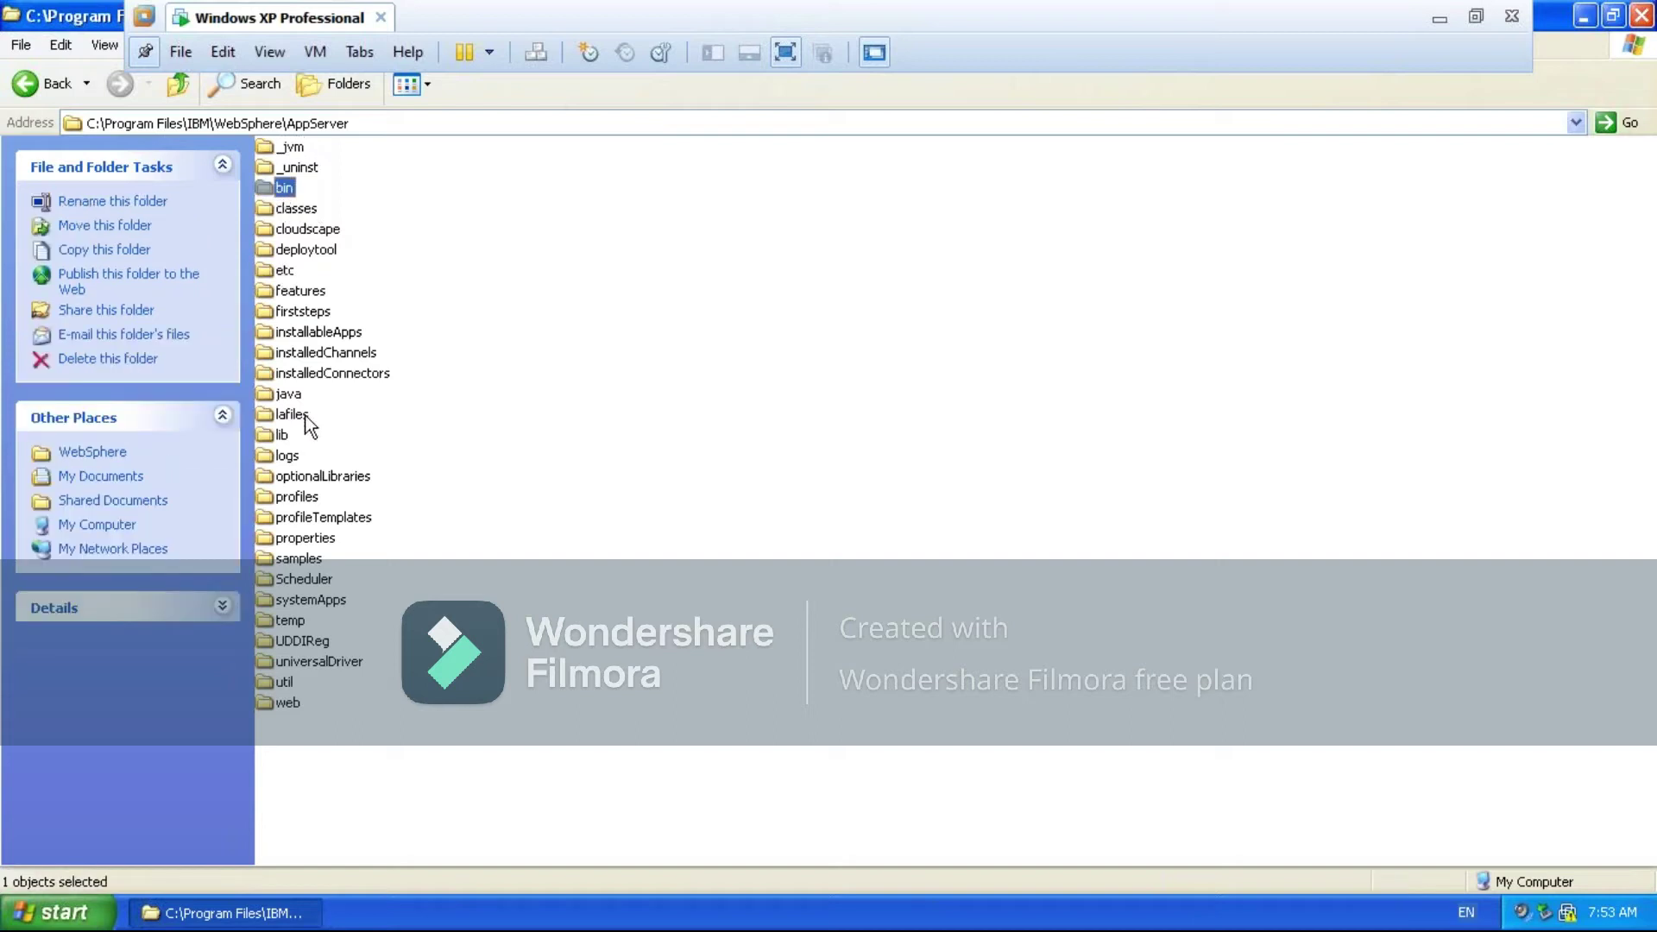
click(286, 457)
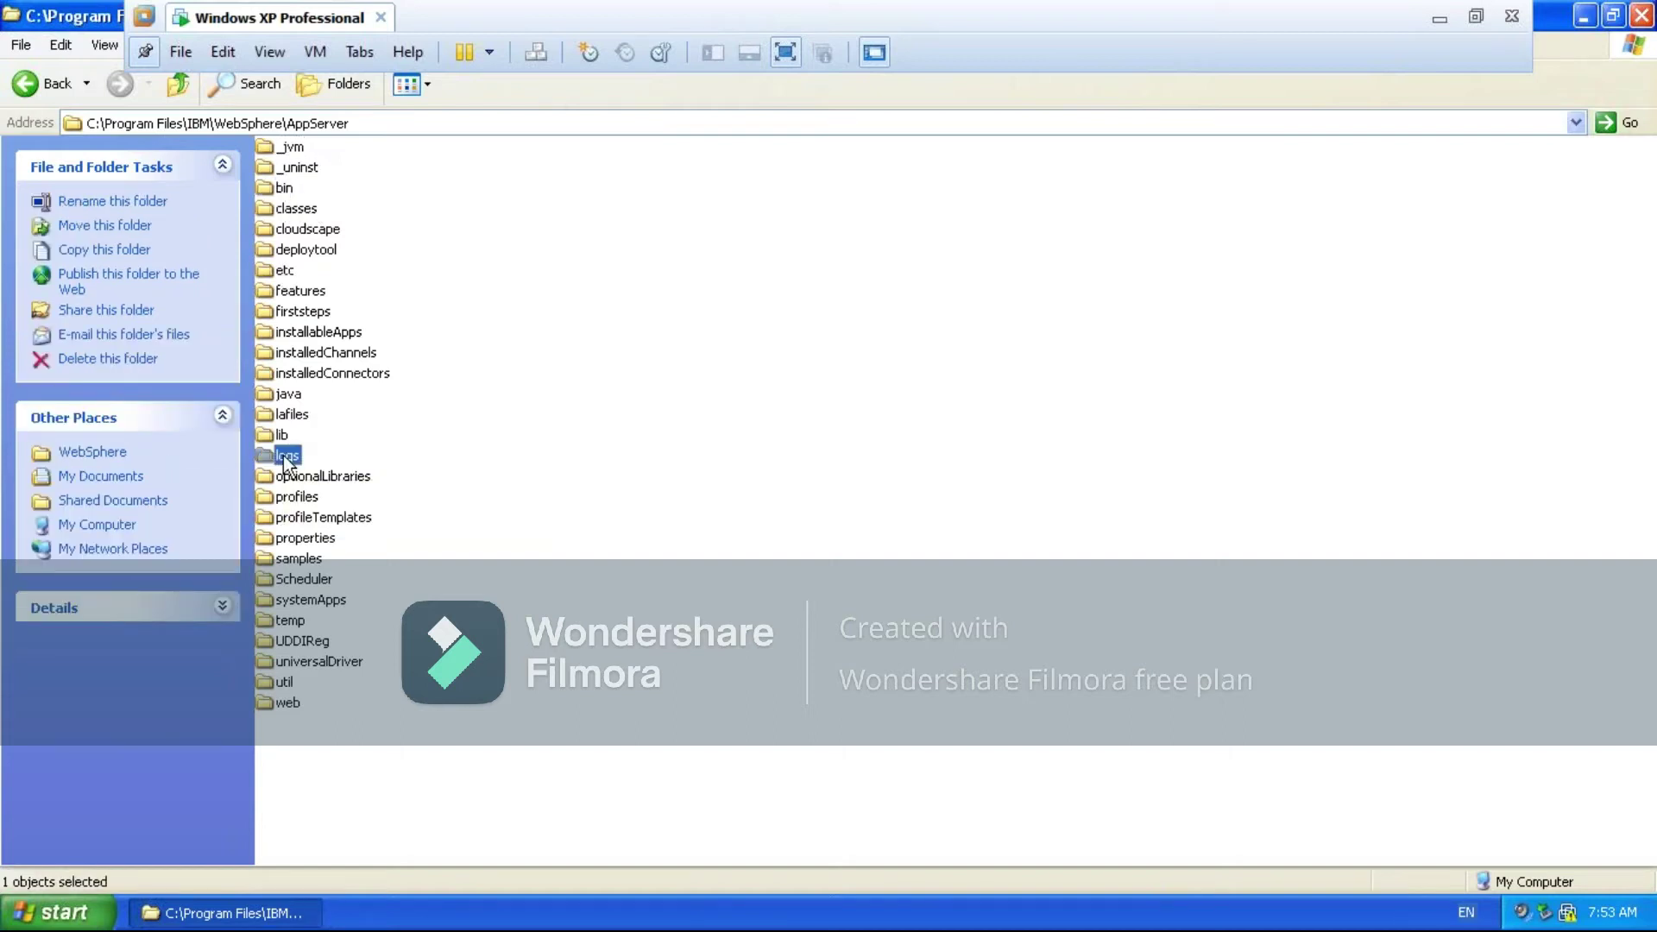
click(303, 332)
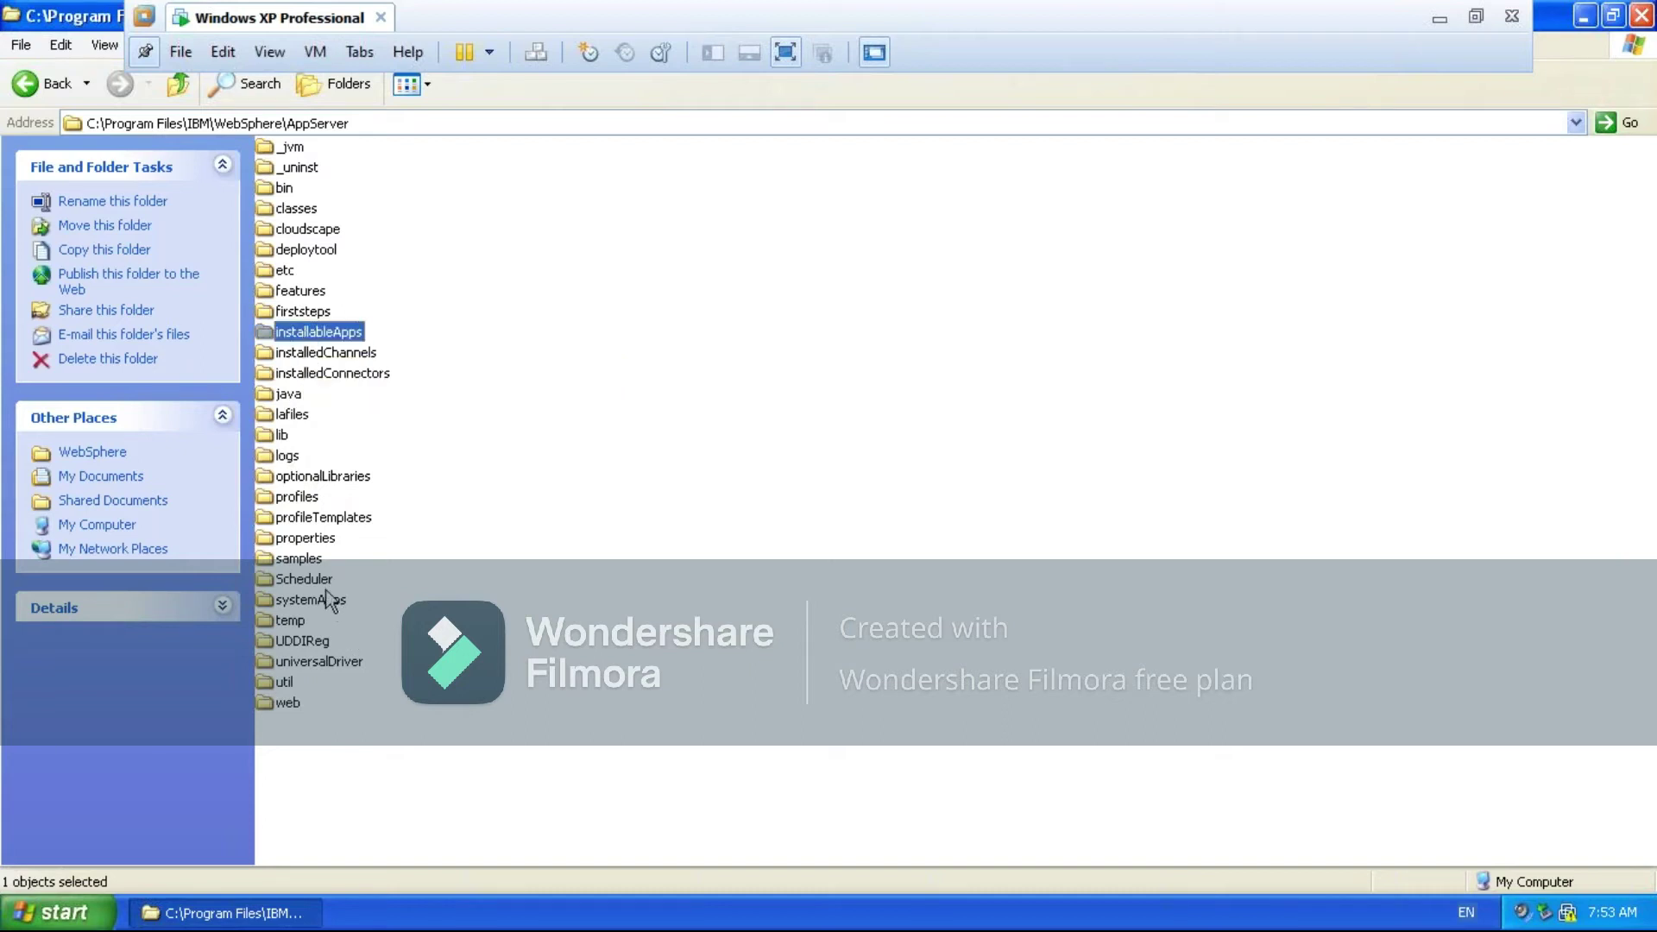
click(293, 497)
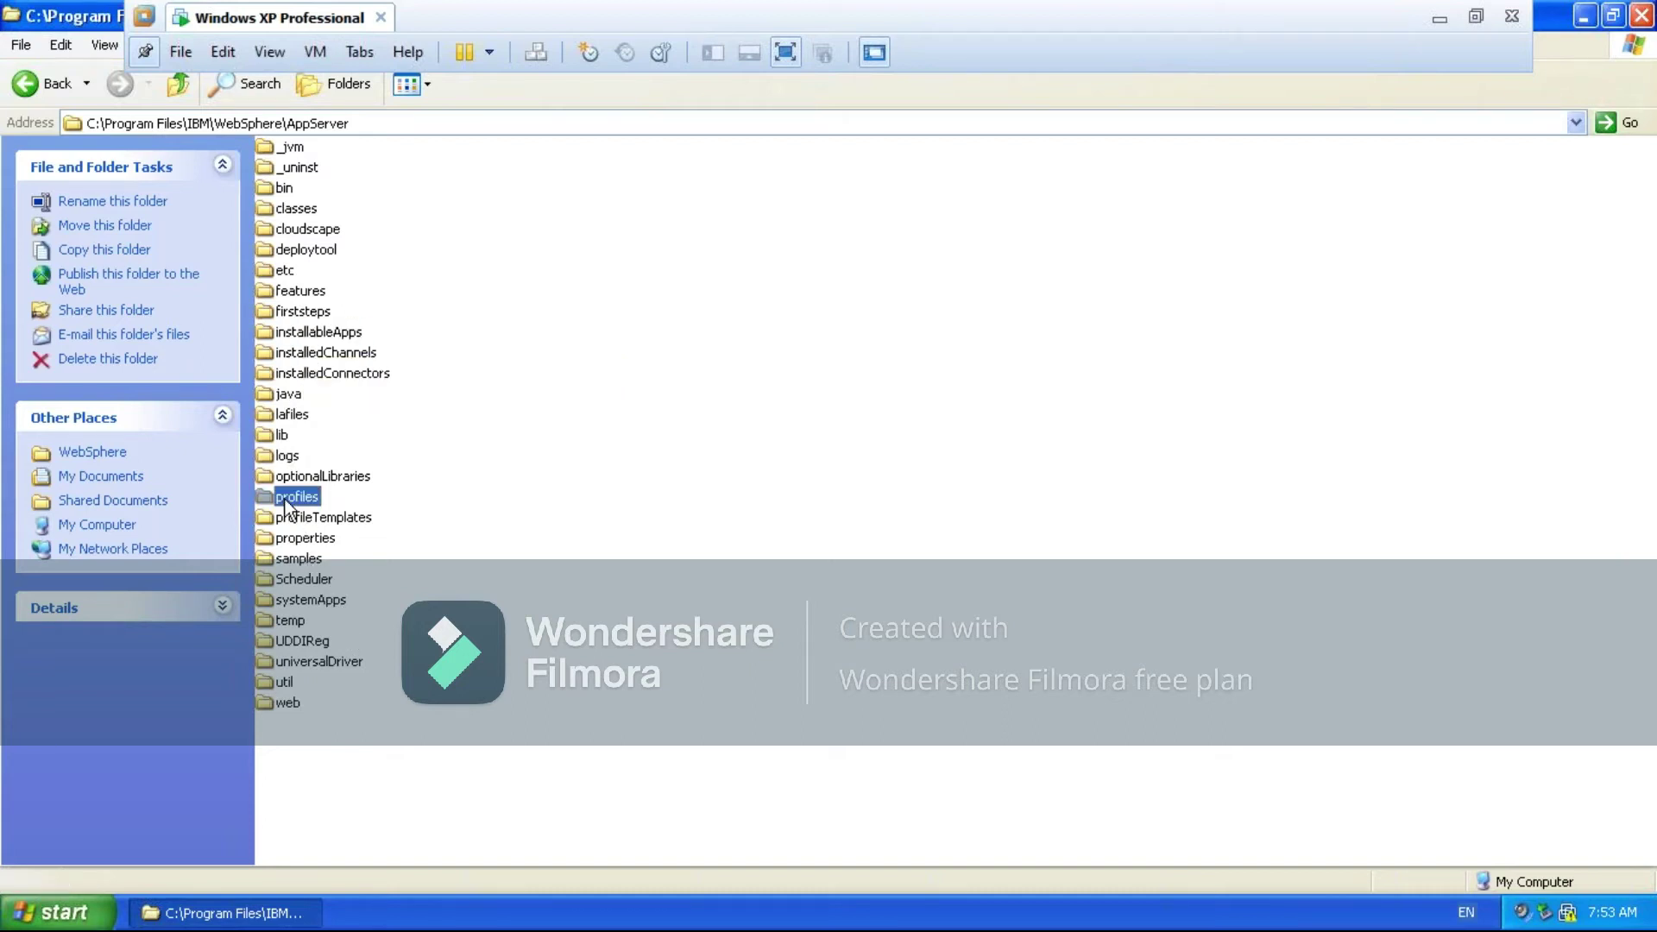
click(281, 188)
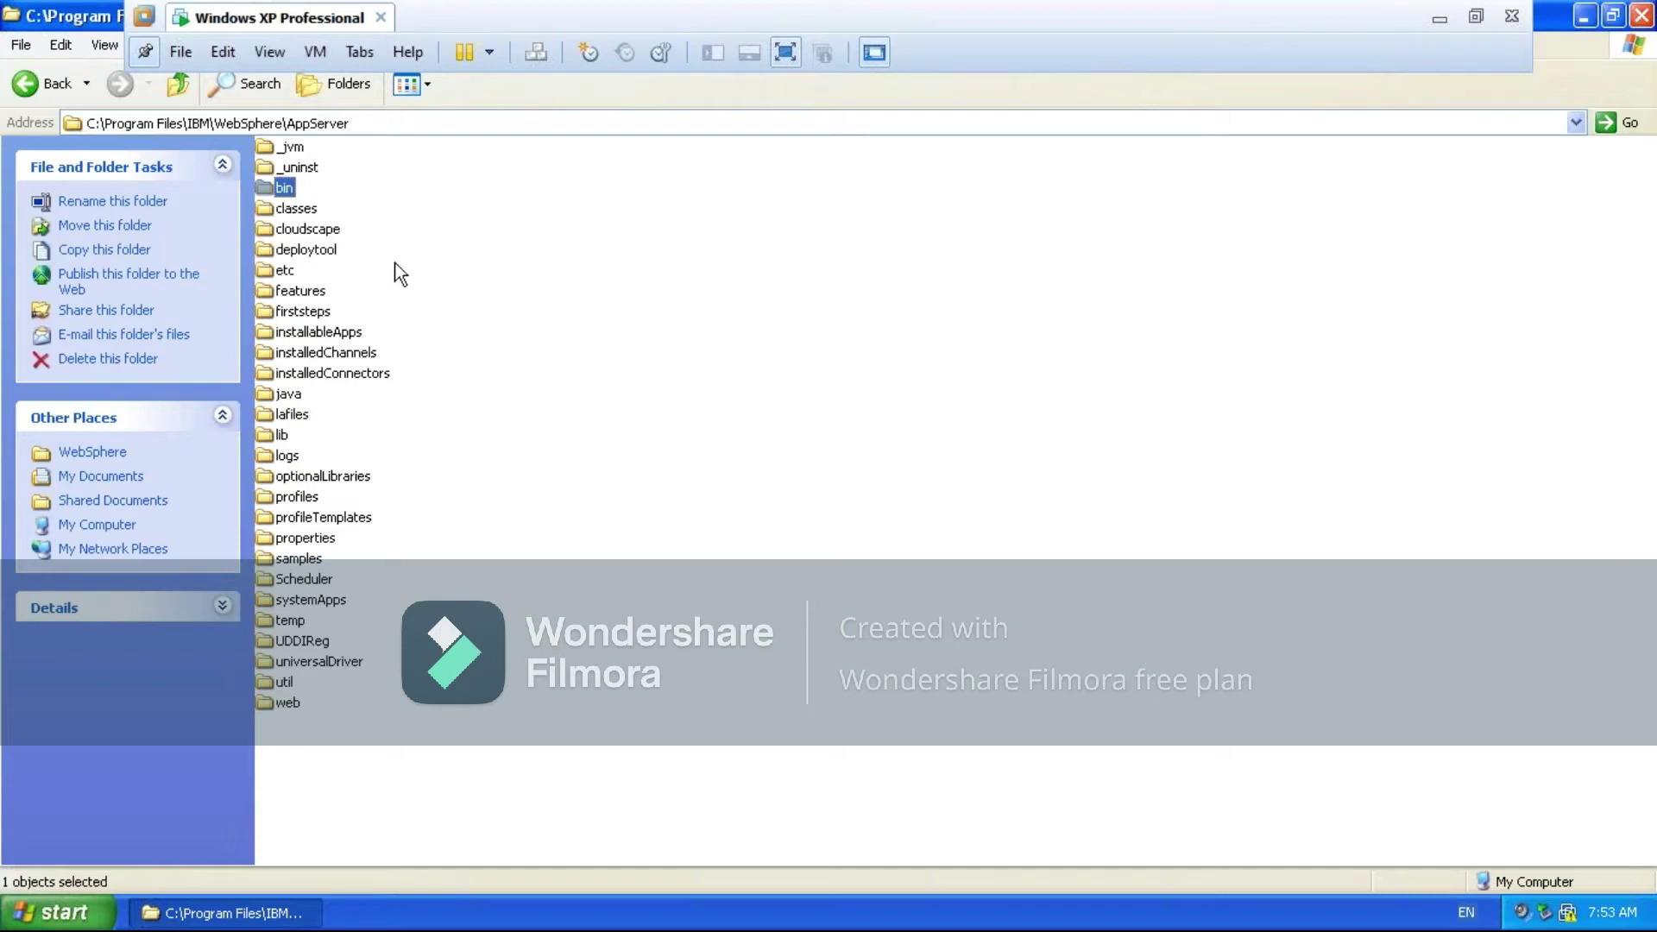
click(281, 458)
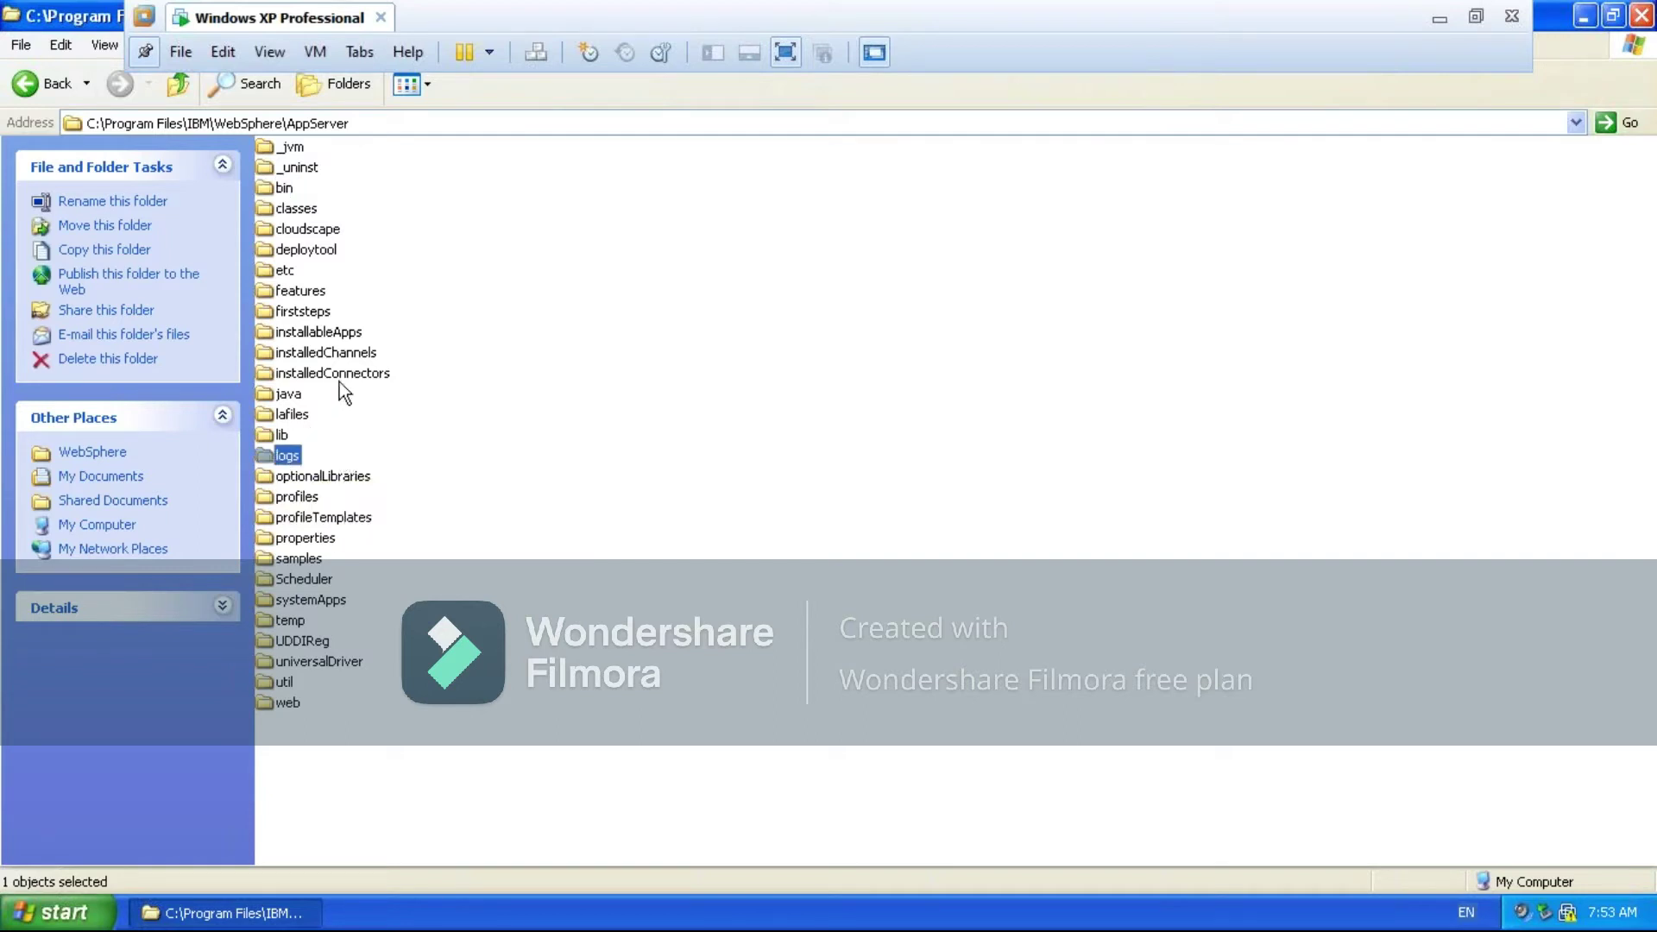
click(310, 337)
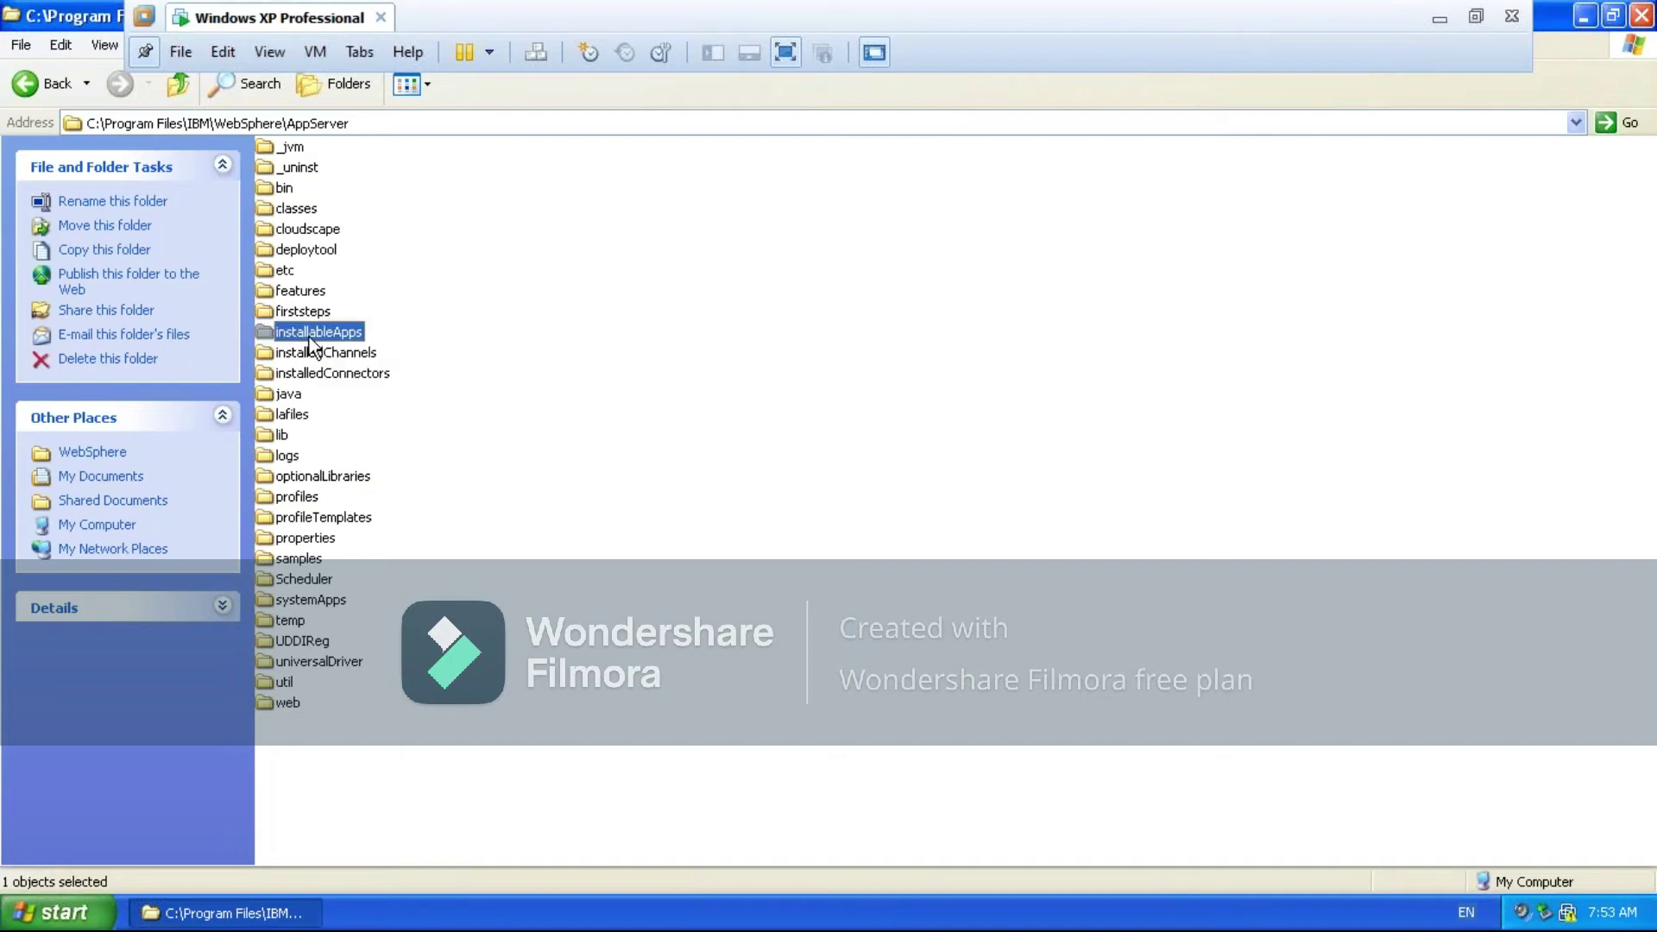
click(598, 333)
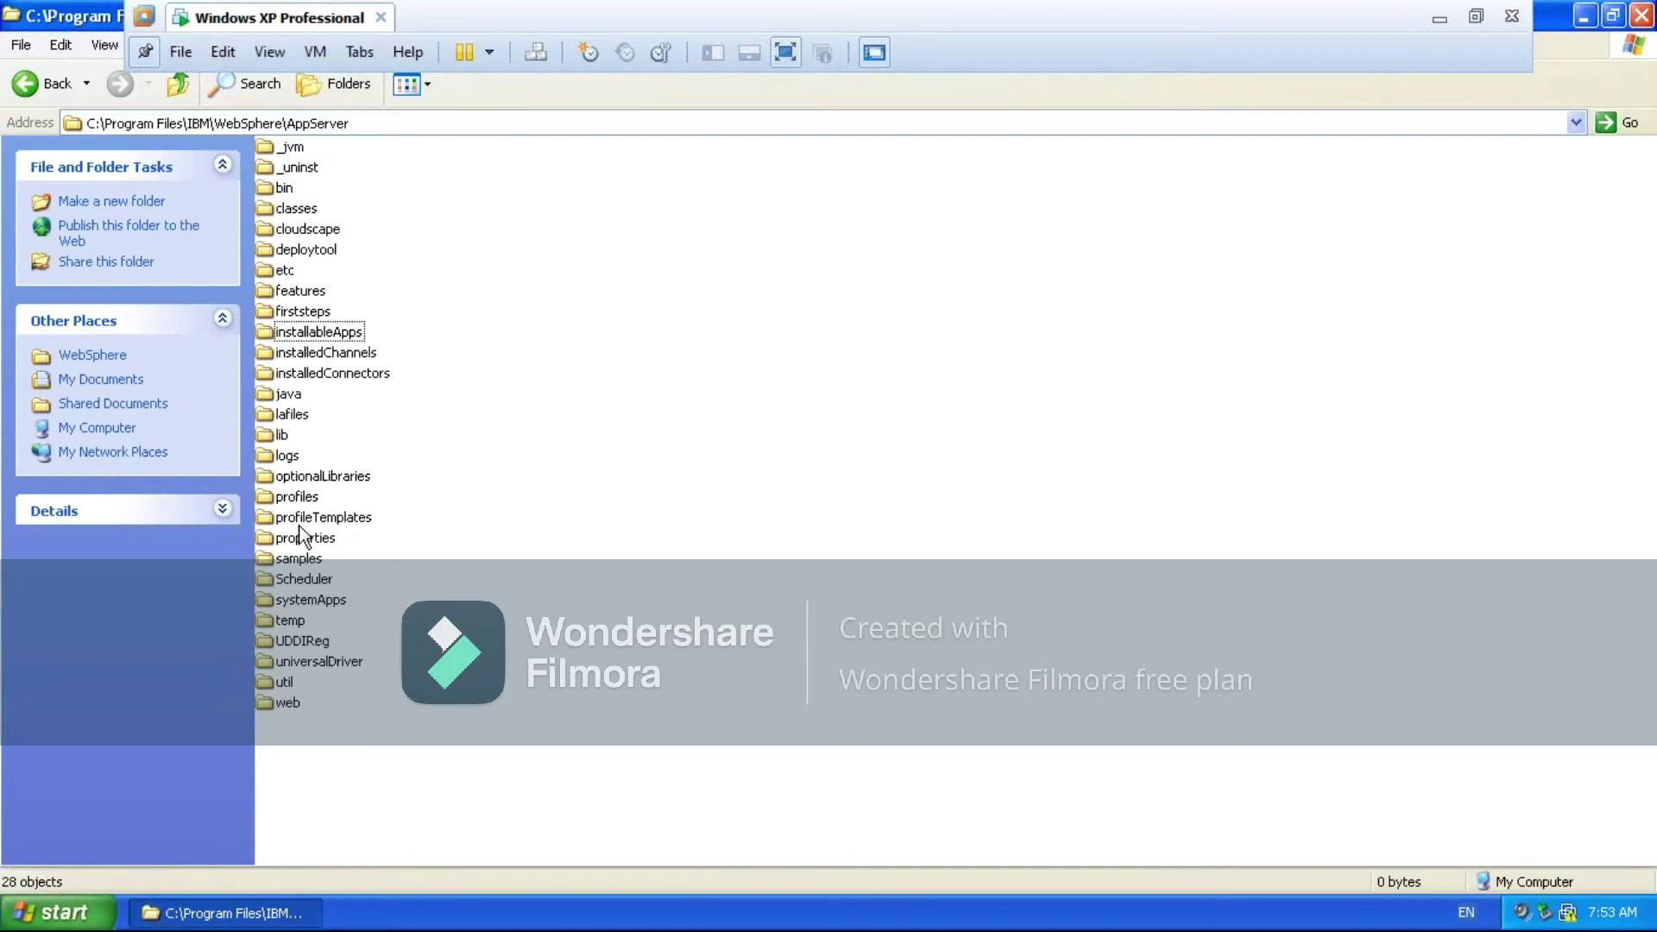
click(278, 500)
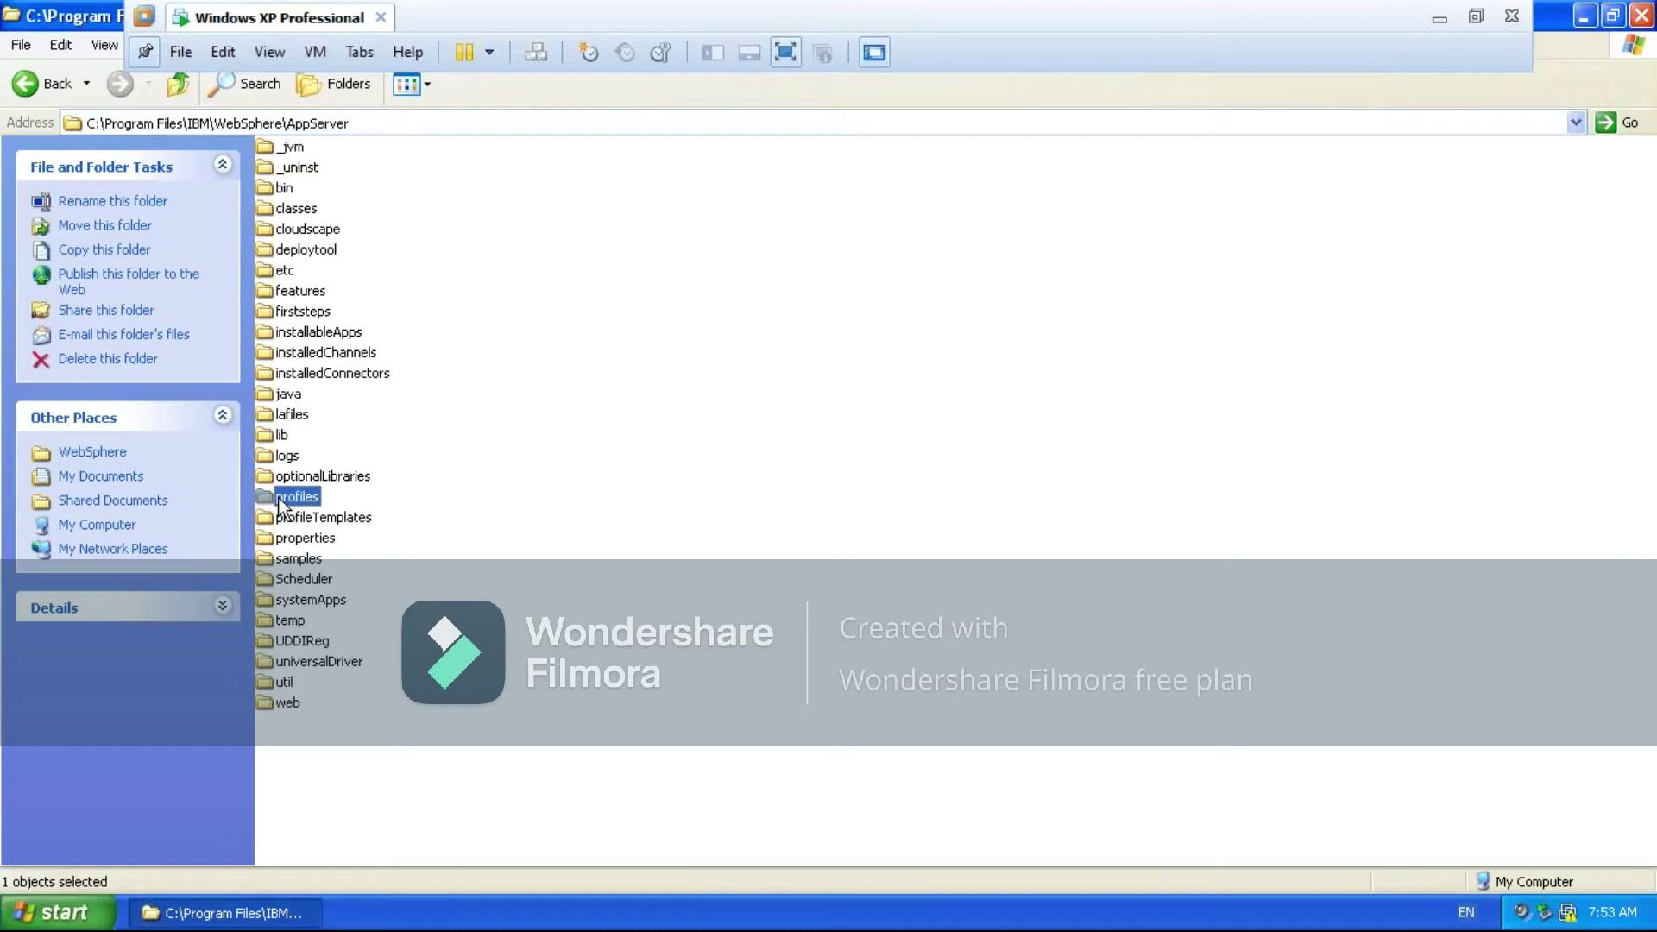
Highlight the complete set of AppServer subfolders once more and deselect them
click(303, 371)
key(ctrl+a)
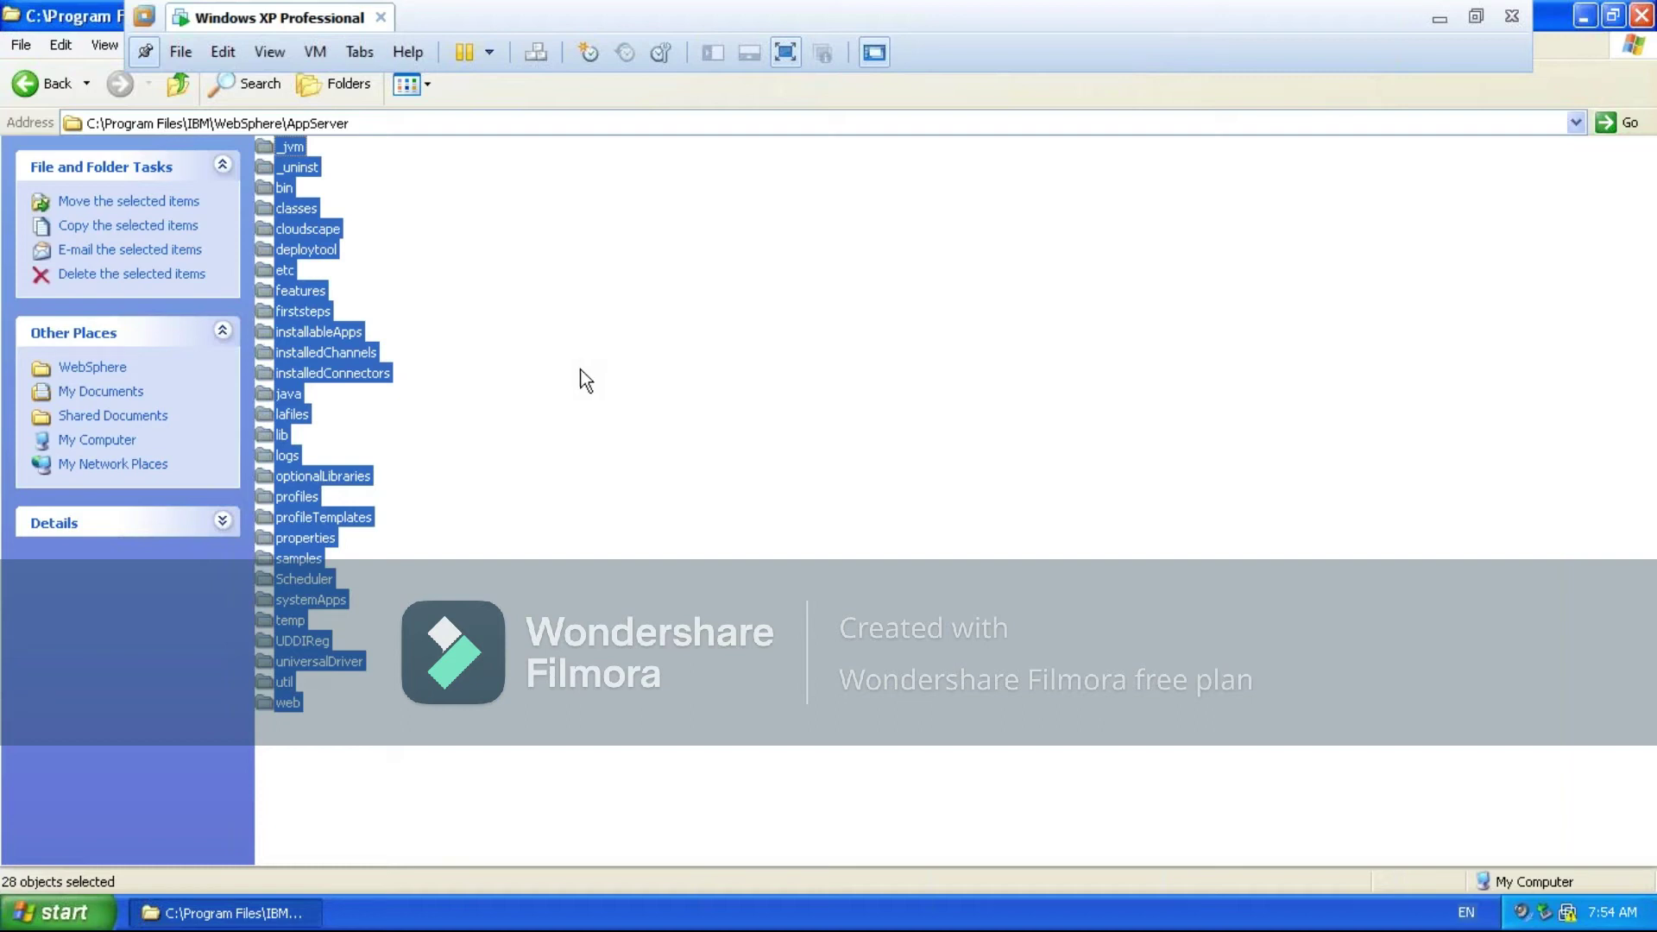
click(530, 397)
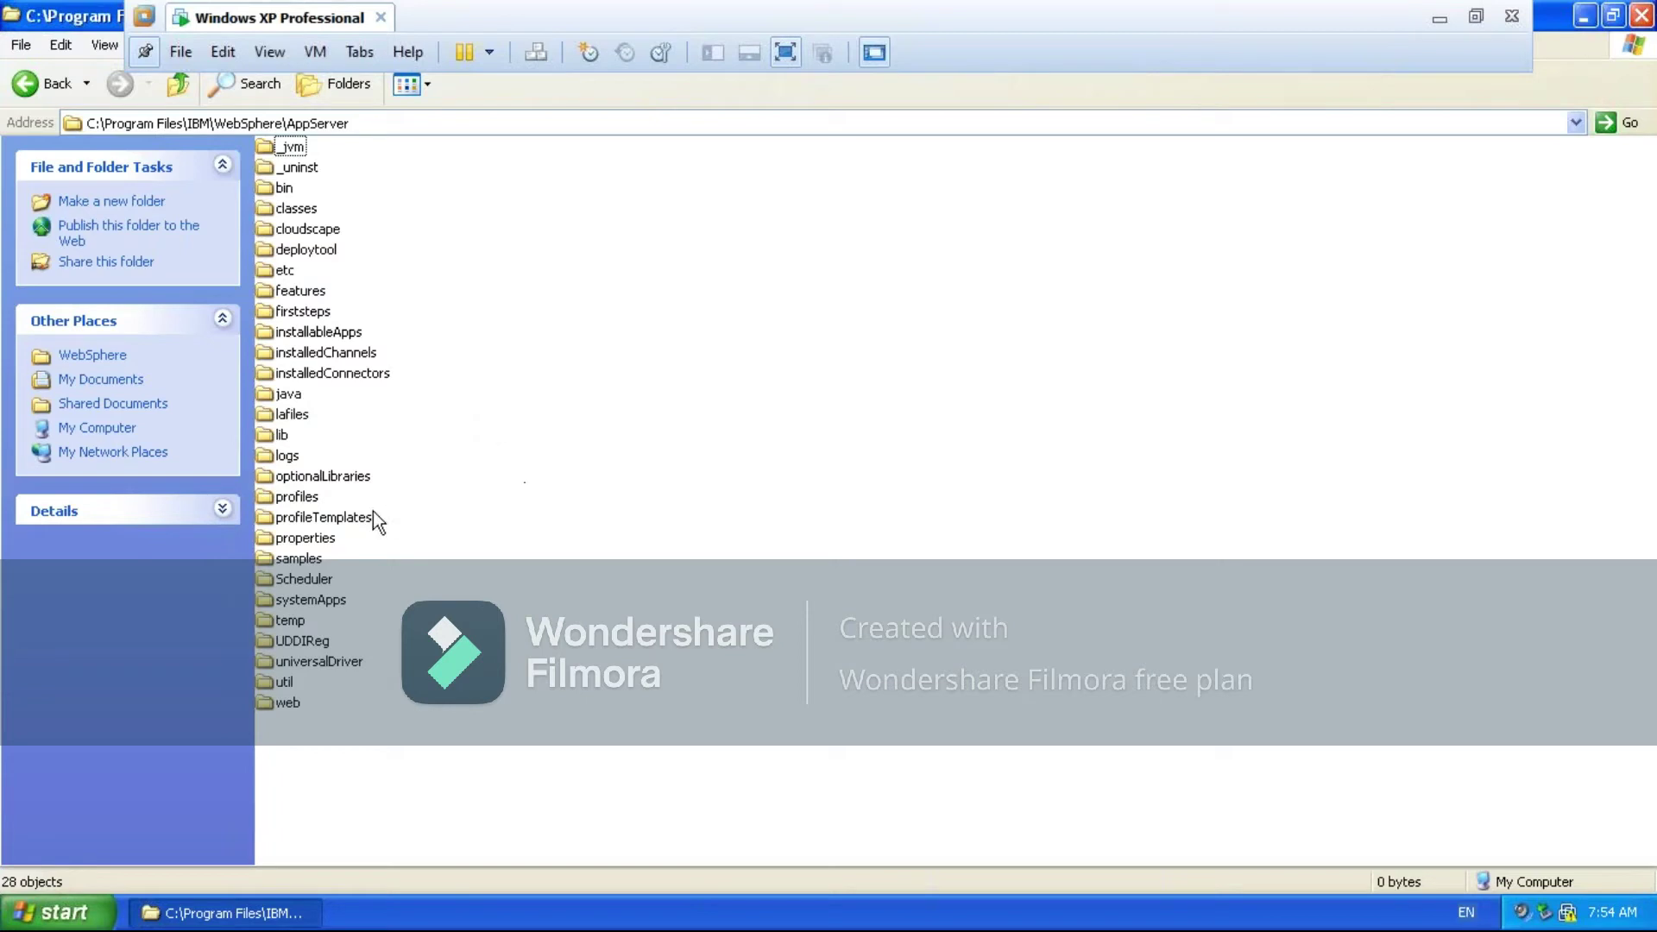
Open the profiles folder inside AppServer and go into its default profile folder
double_click(283, 501)
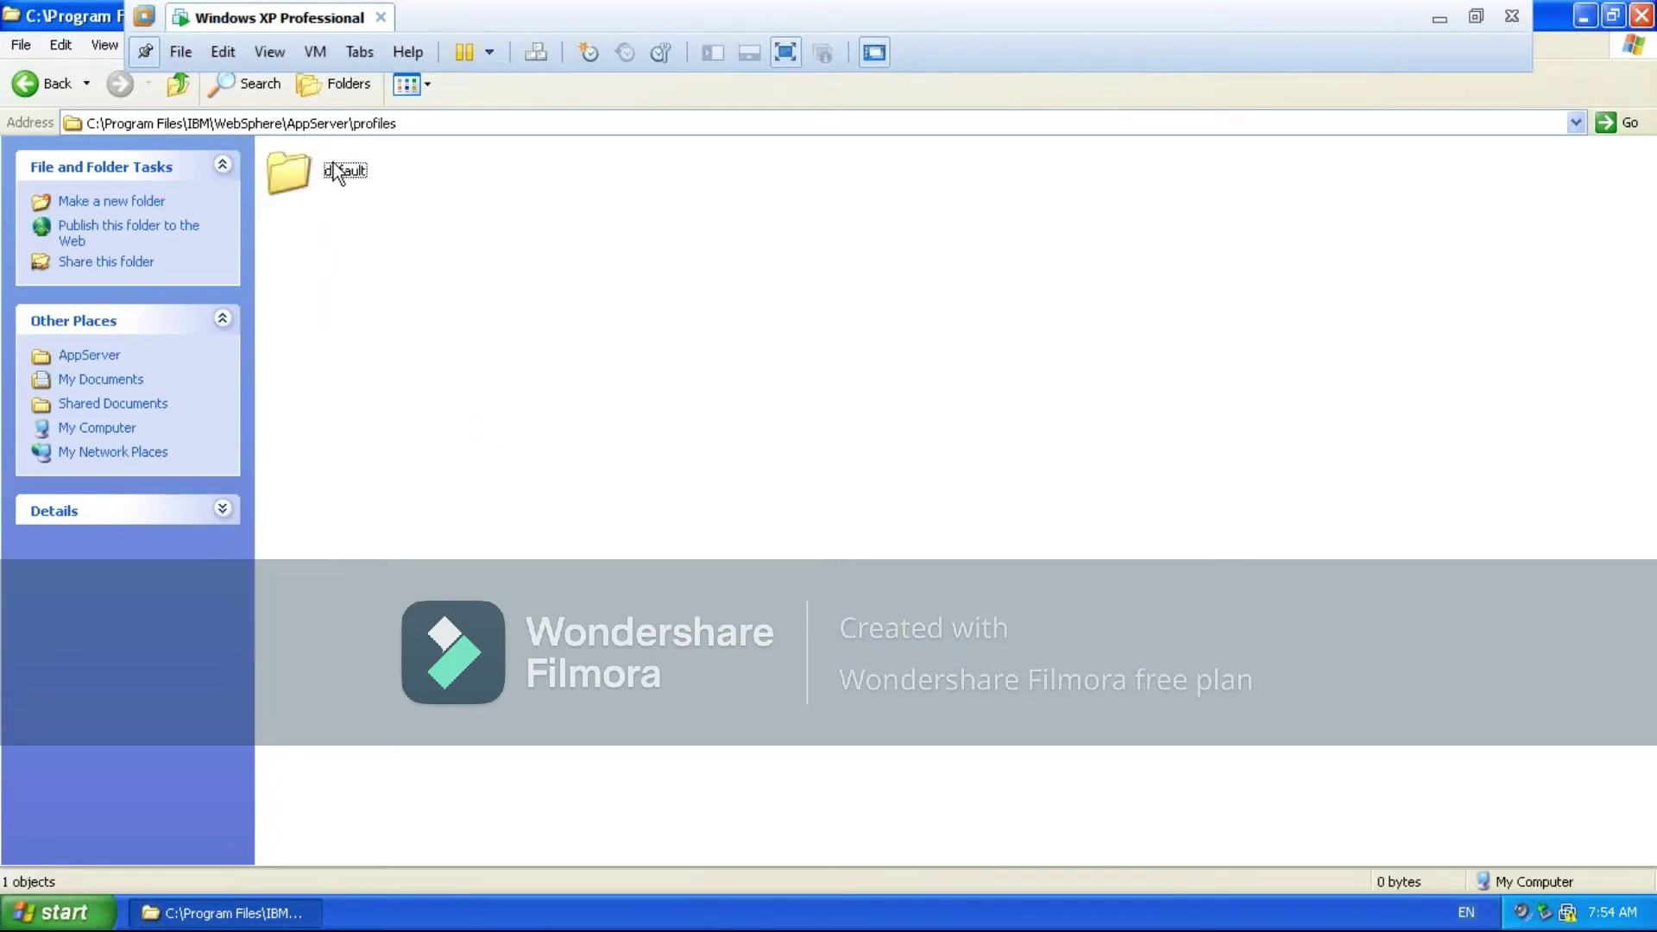
click(333, 171)
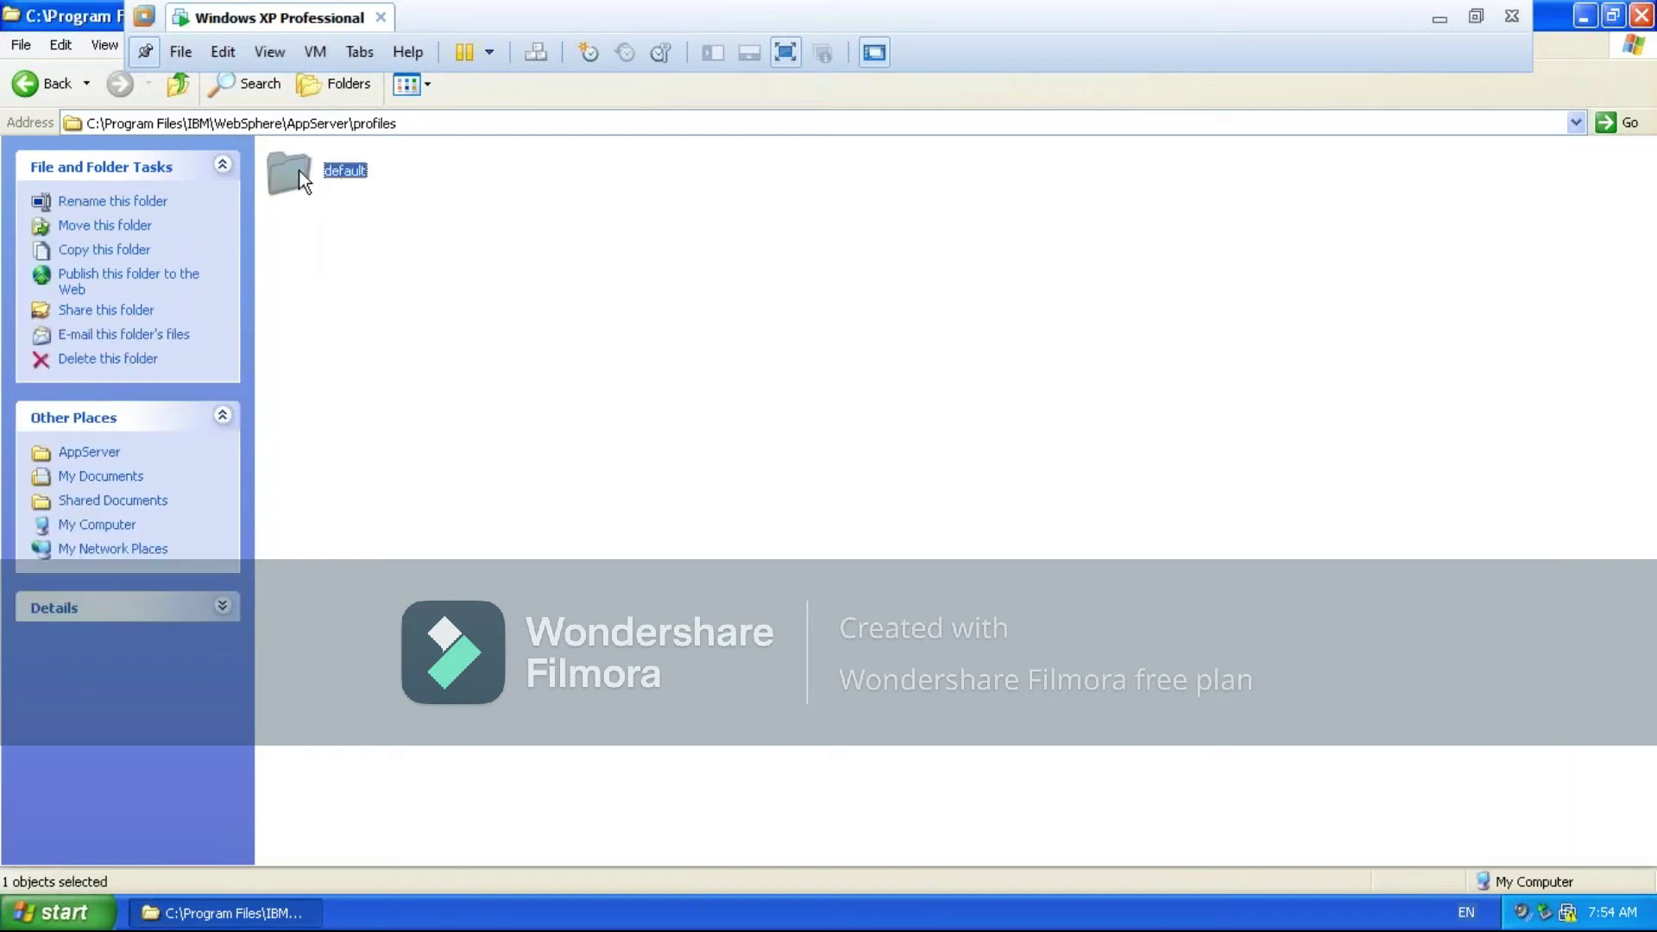
mouse_move(335, 180)
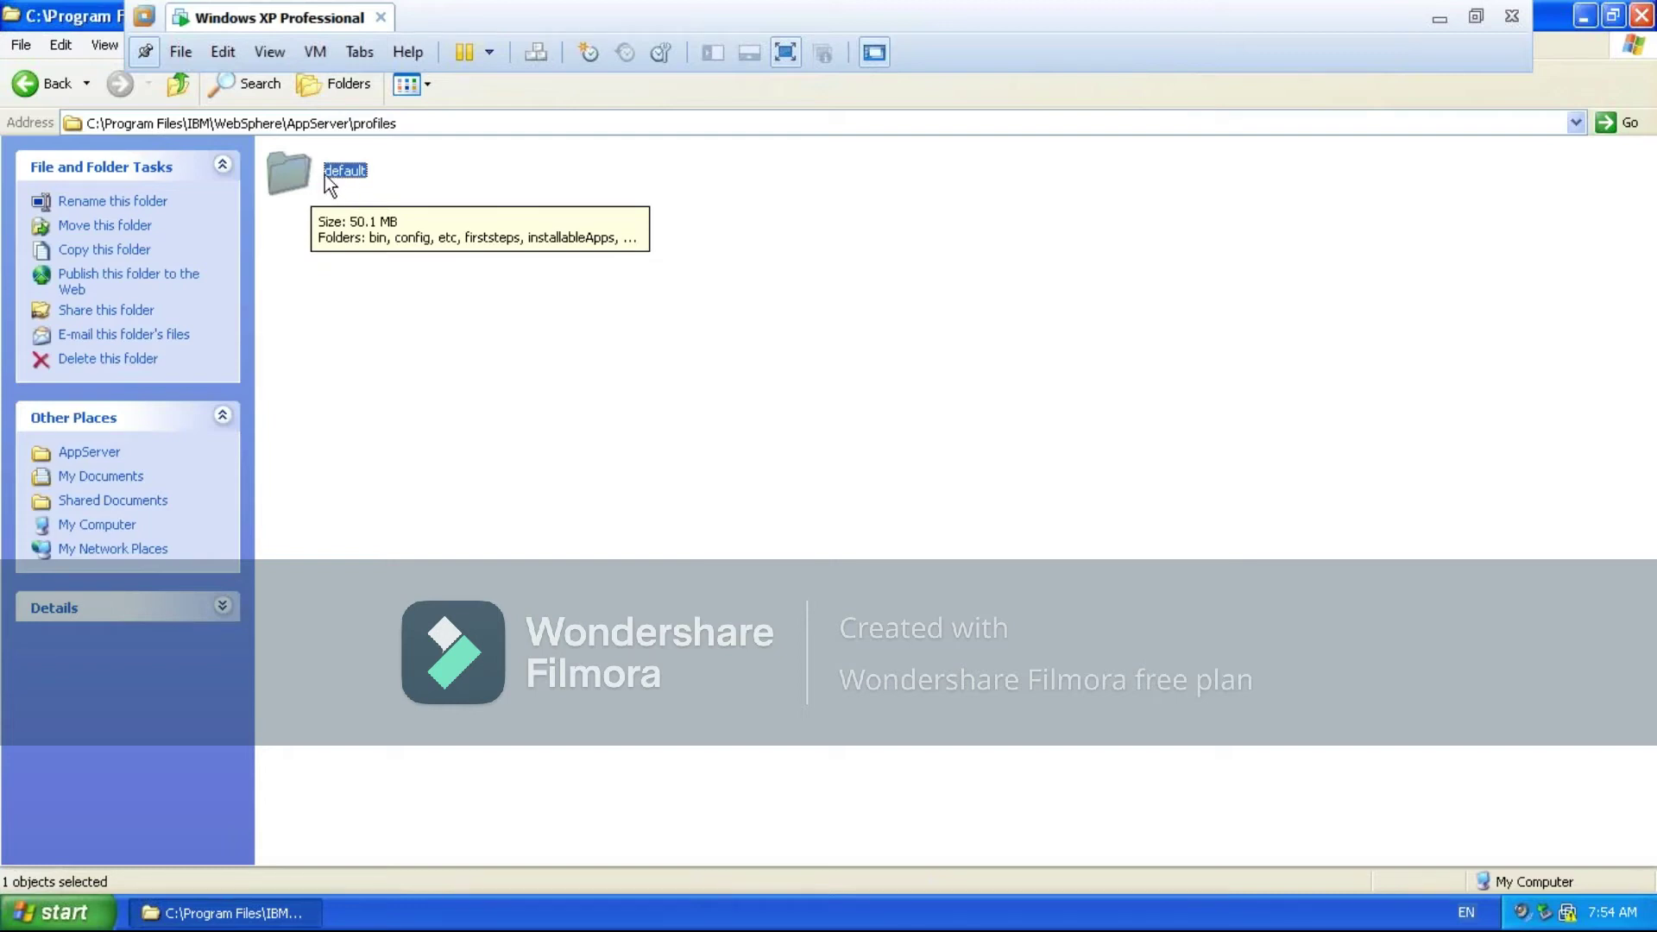
double_click(296, 174)
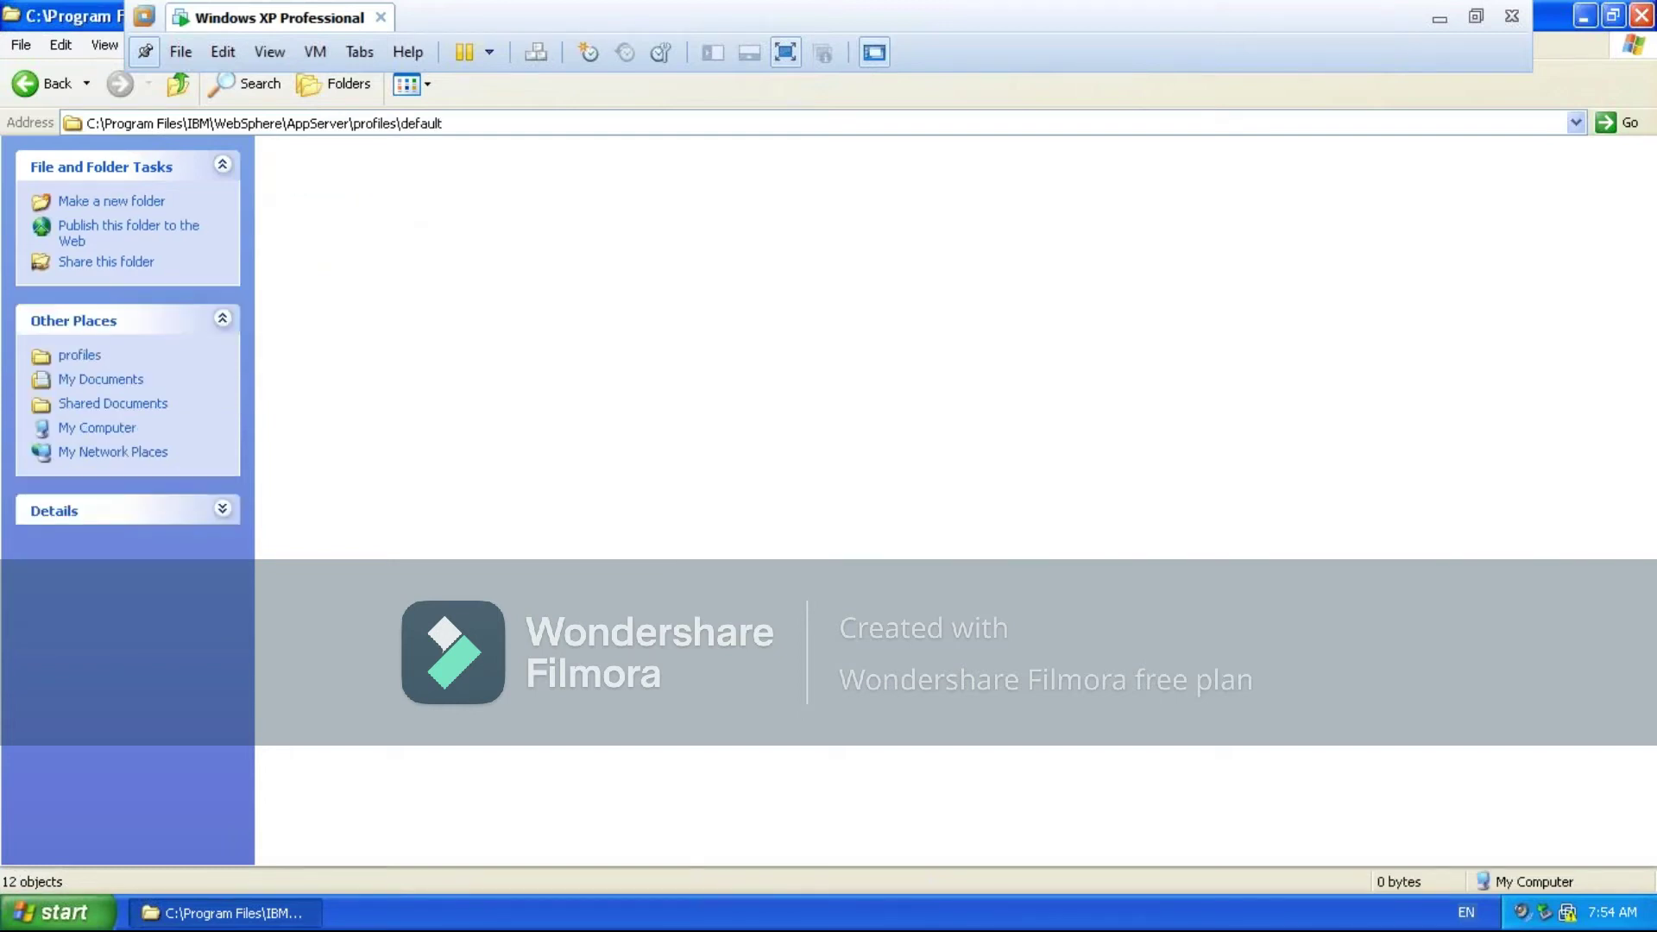
Display the default profile's subfolders in List view and highlight the profile's full path
click(431, 85)
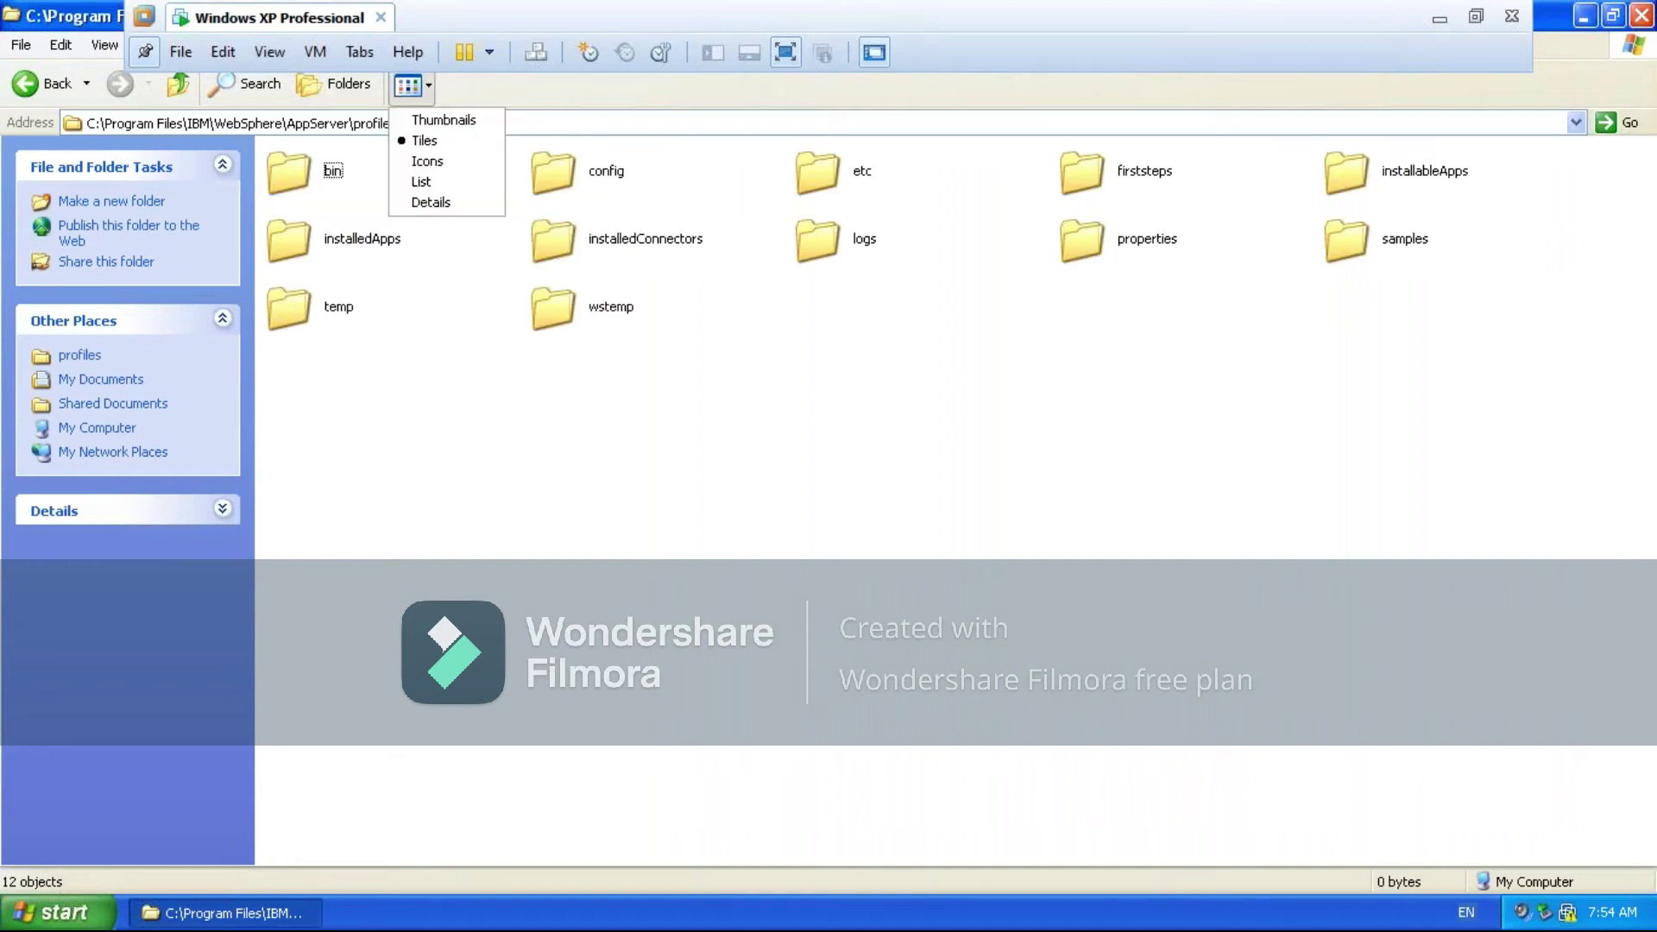
click(414, 183)
click(382, 123)
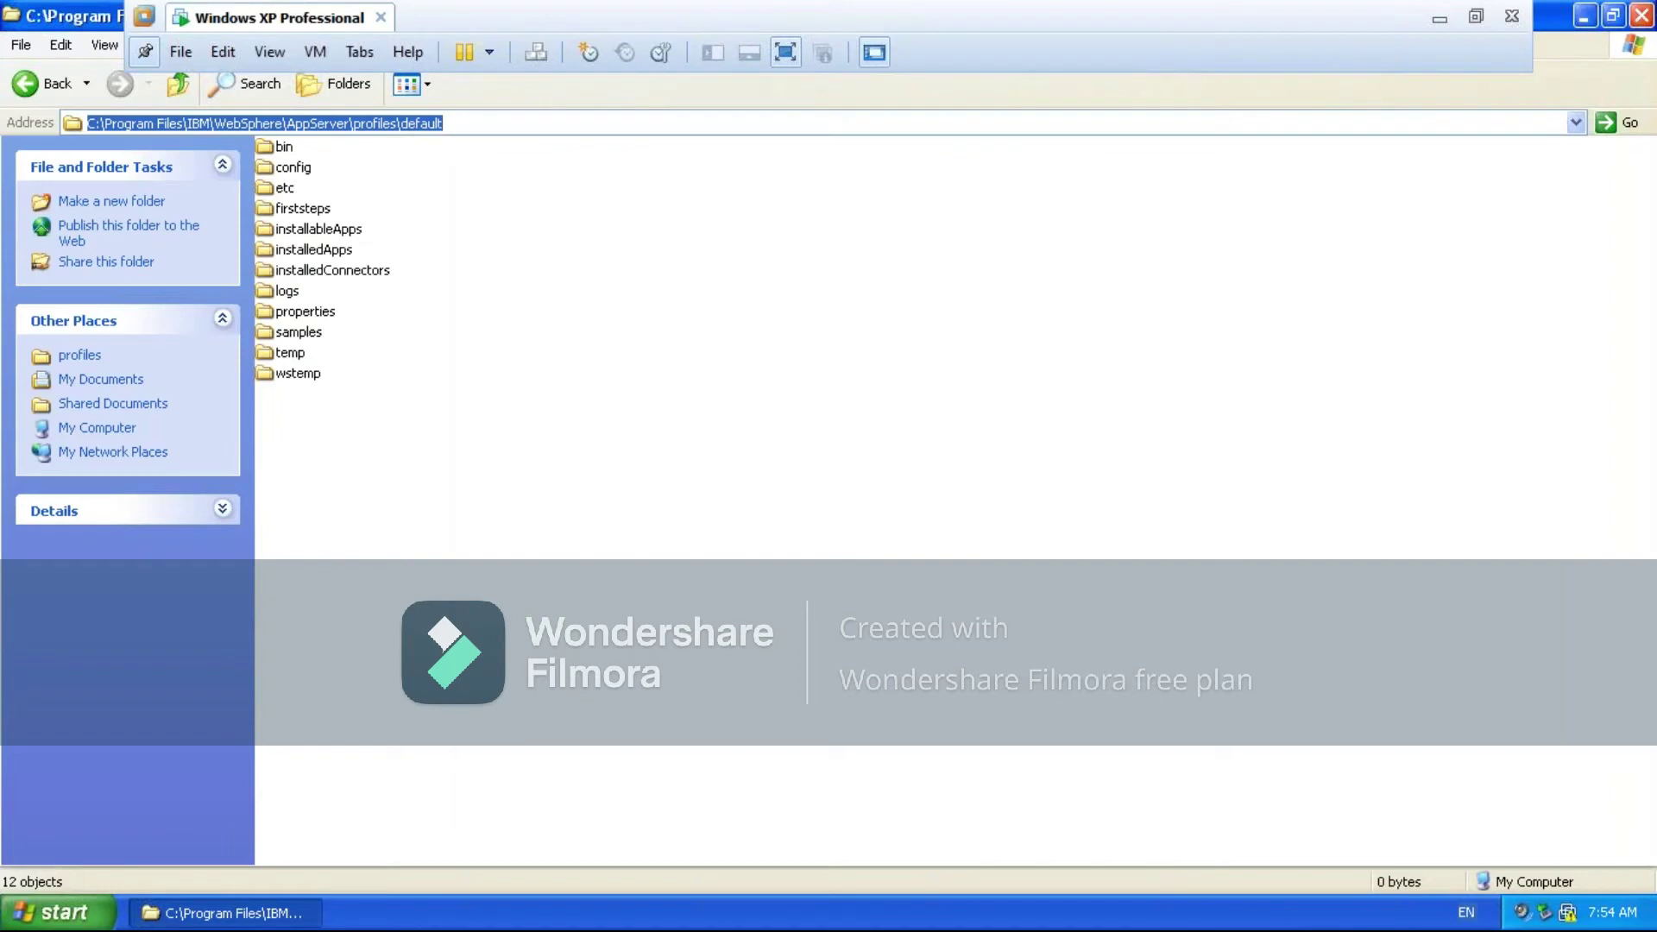
Examine the default profile's folders and highlight the AppServer portion and full length of its path
click(314, 228)
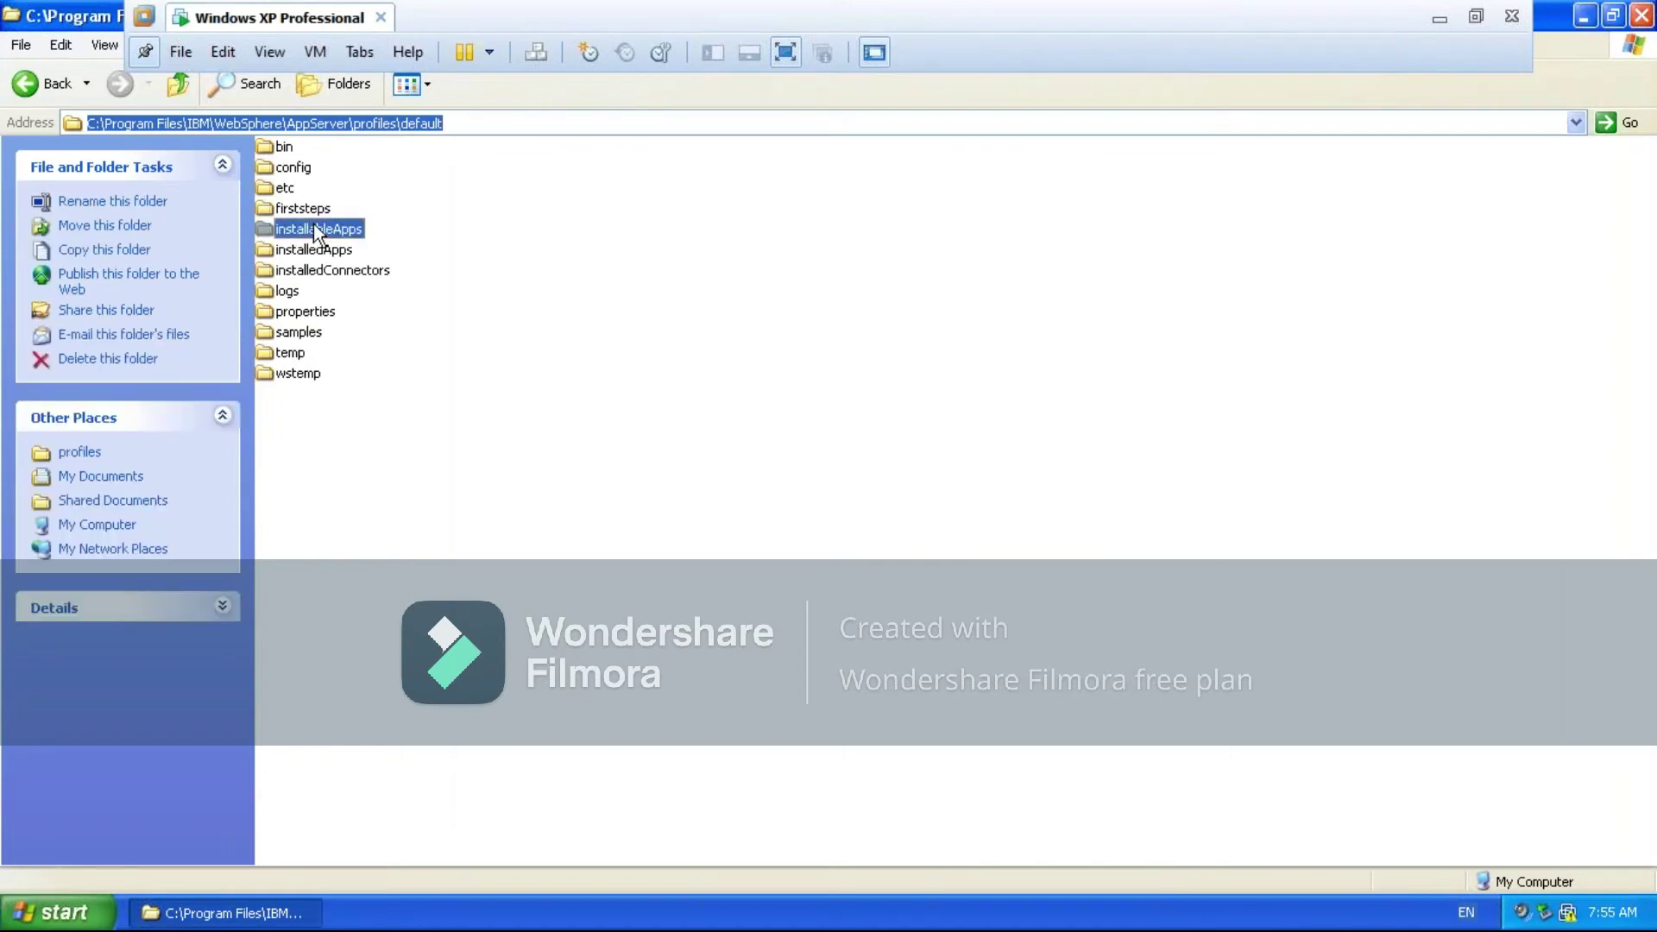
key(ctrl+a)
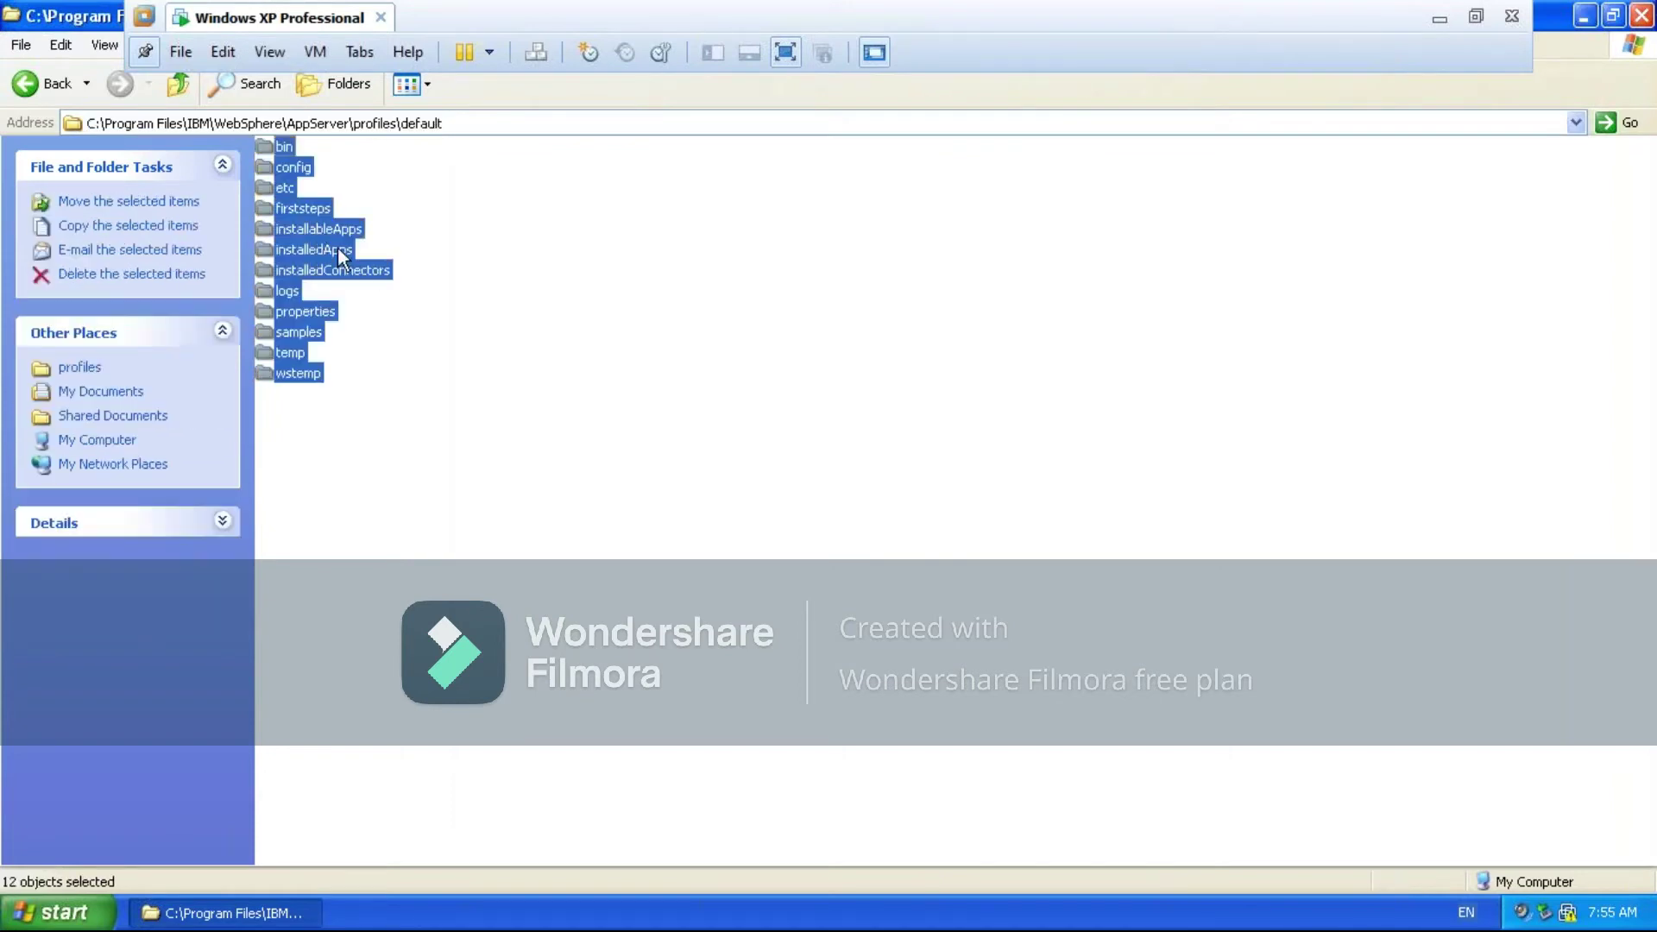
click(429, 126)
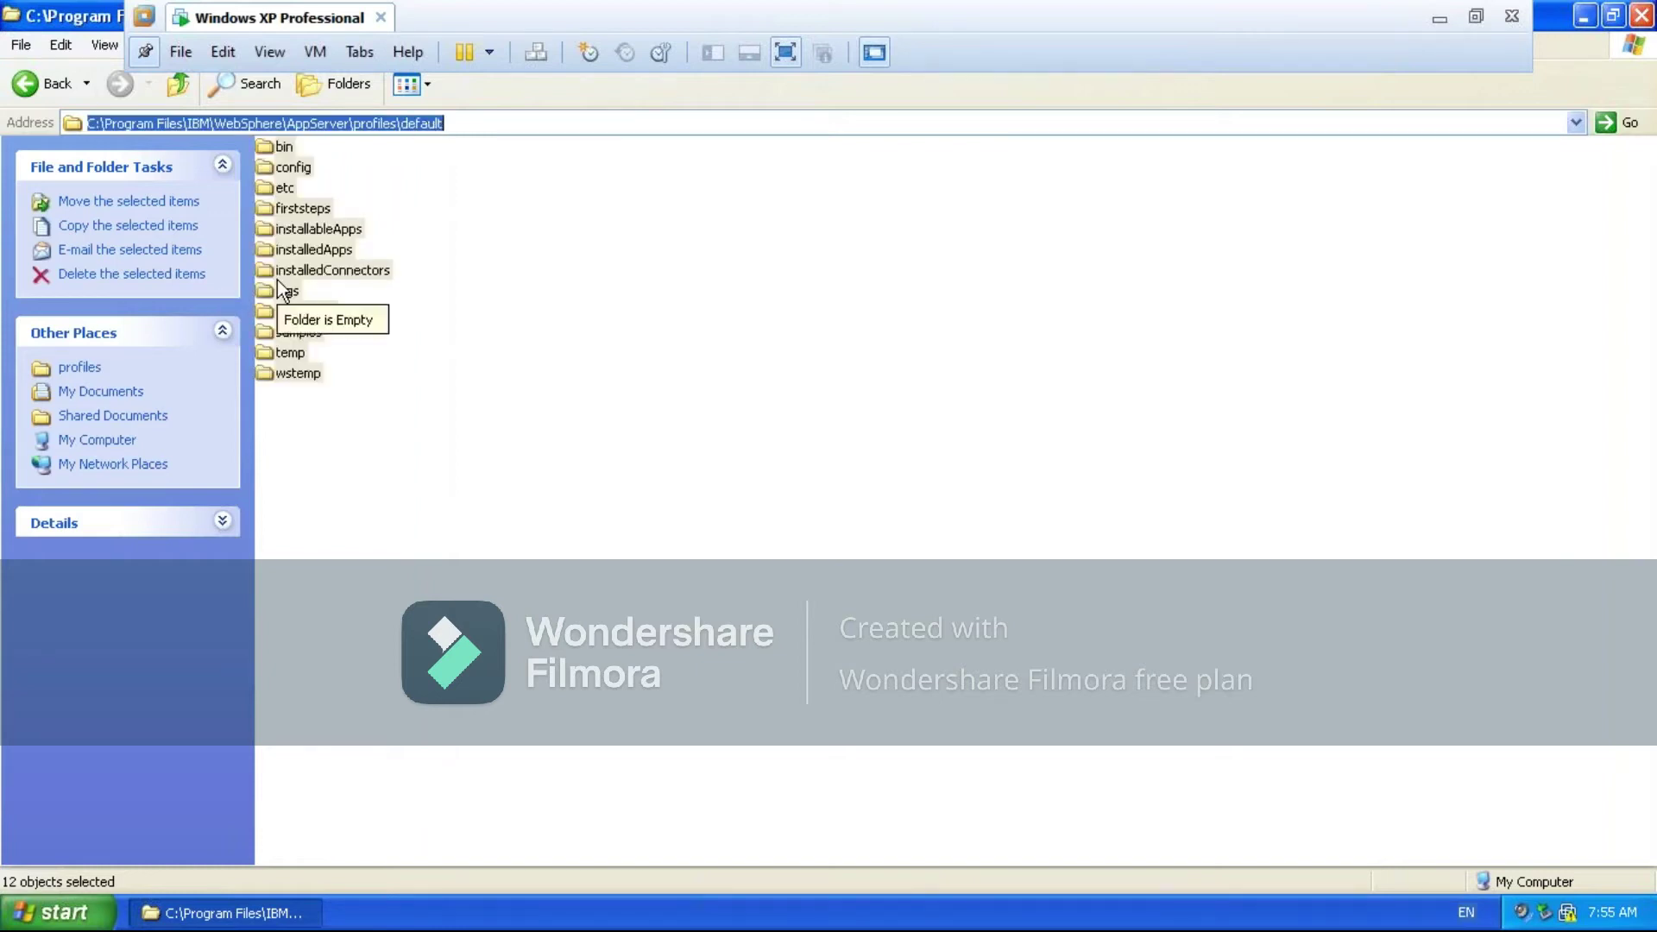
click(373, 122)
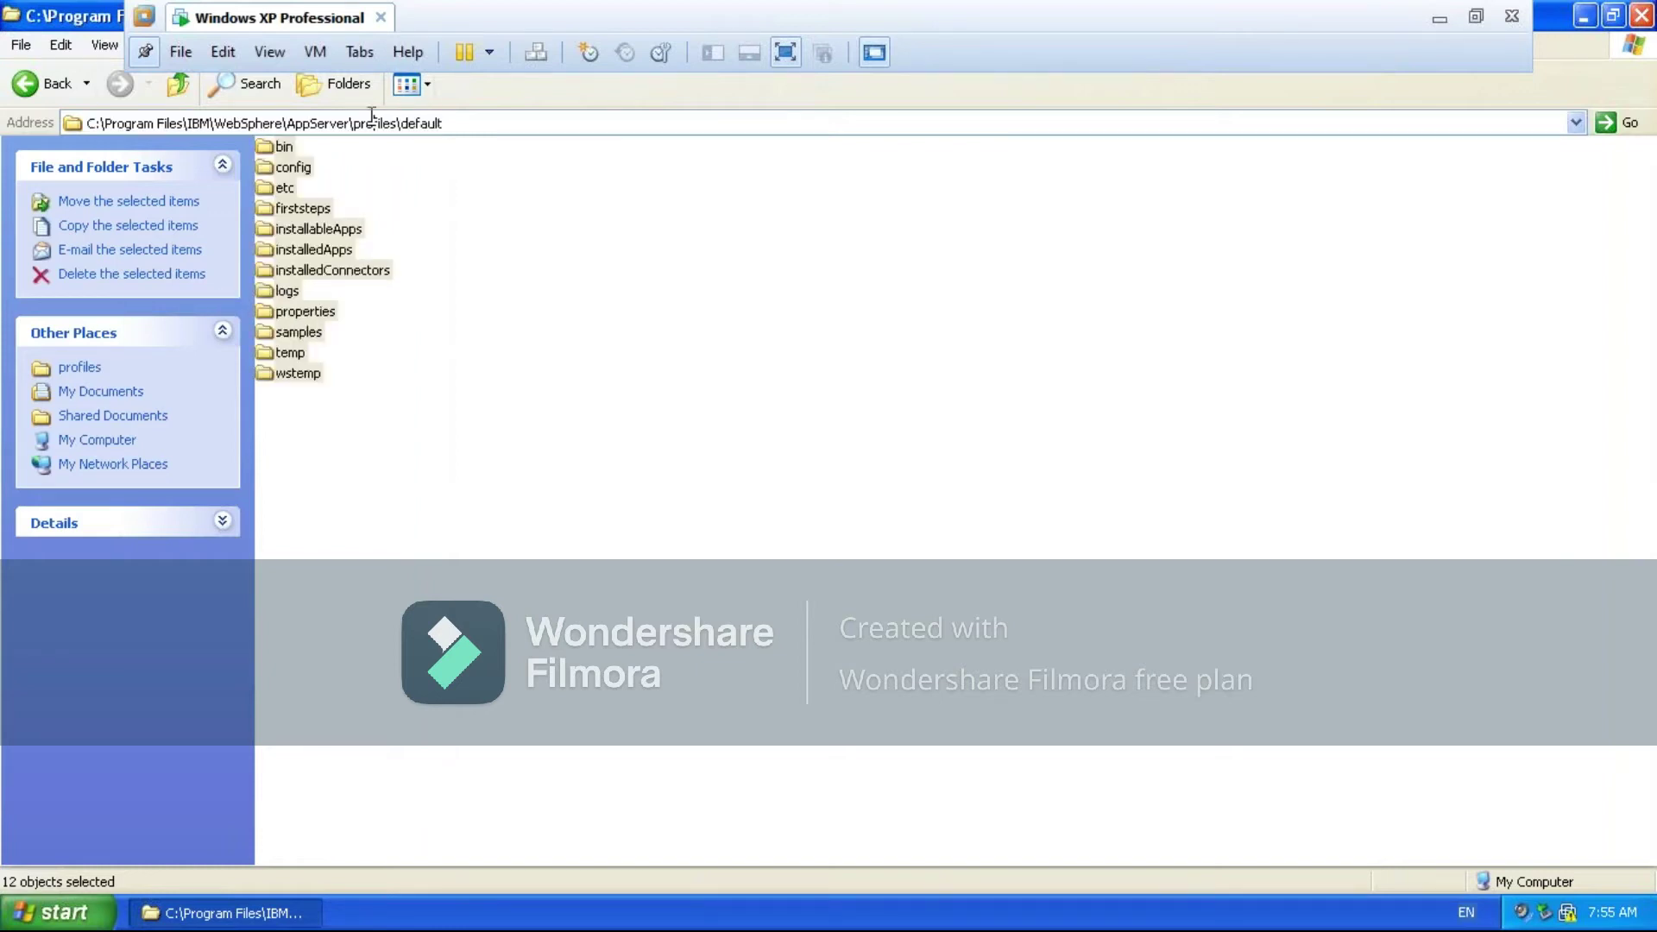
drag(455, 125, 38, 118)
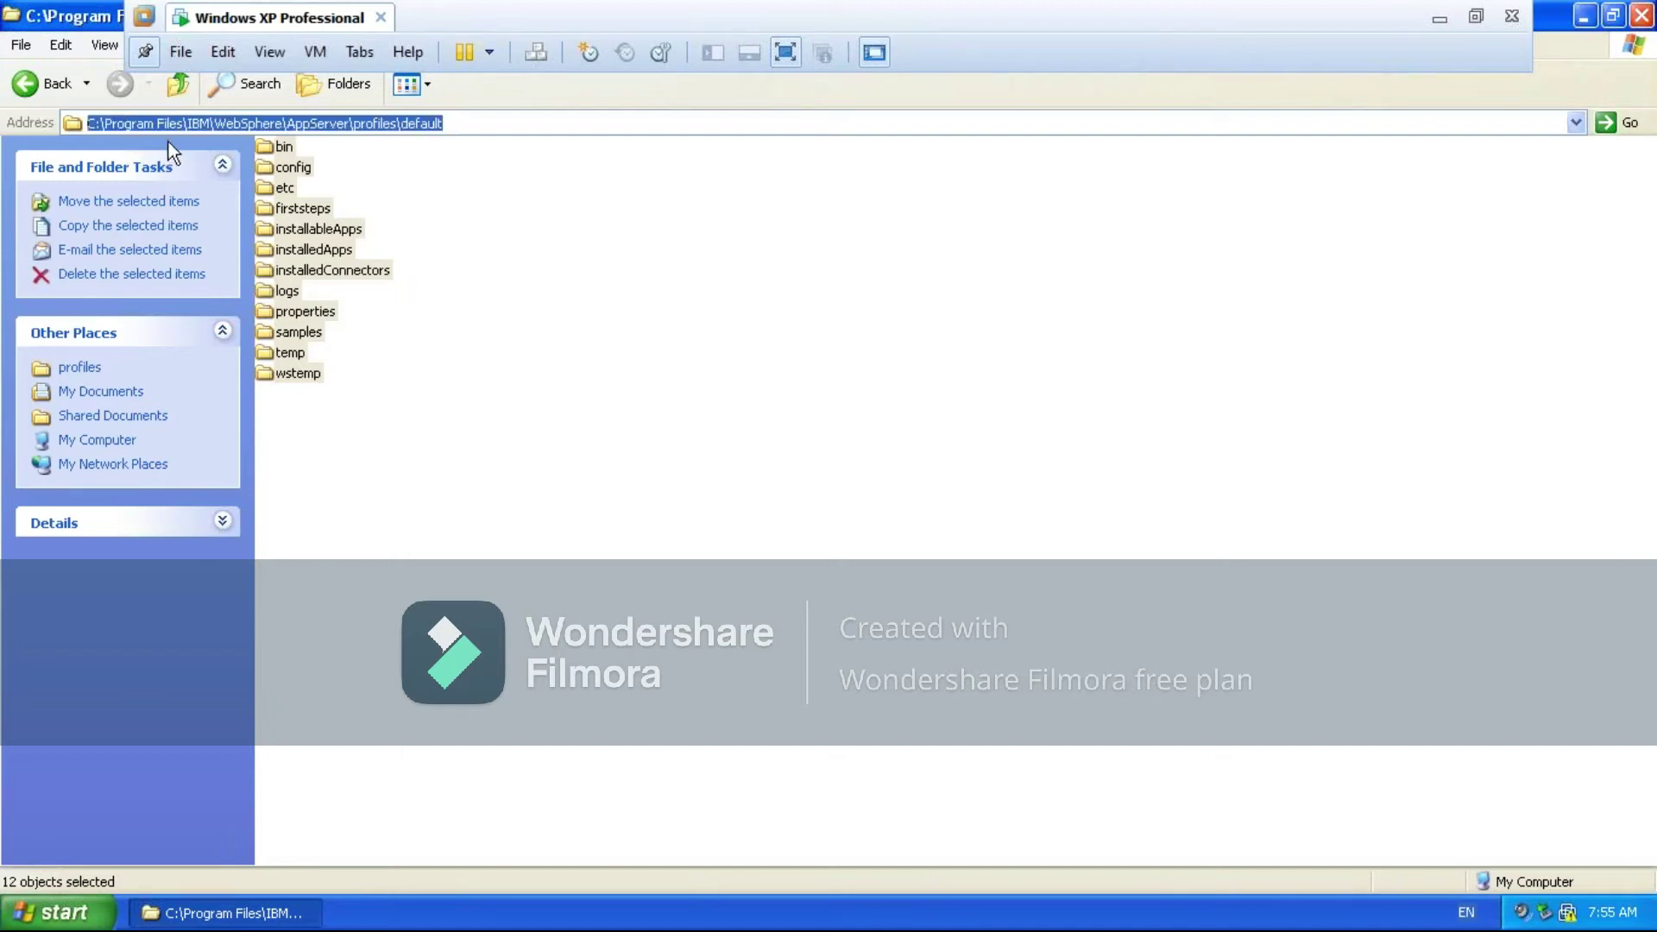
click(352, 123)
drag(353, 123, 83, 122)
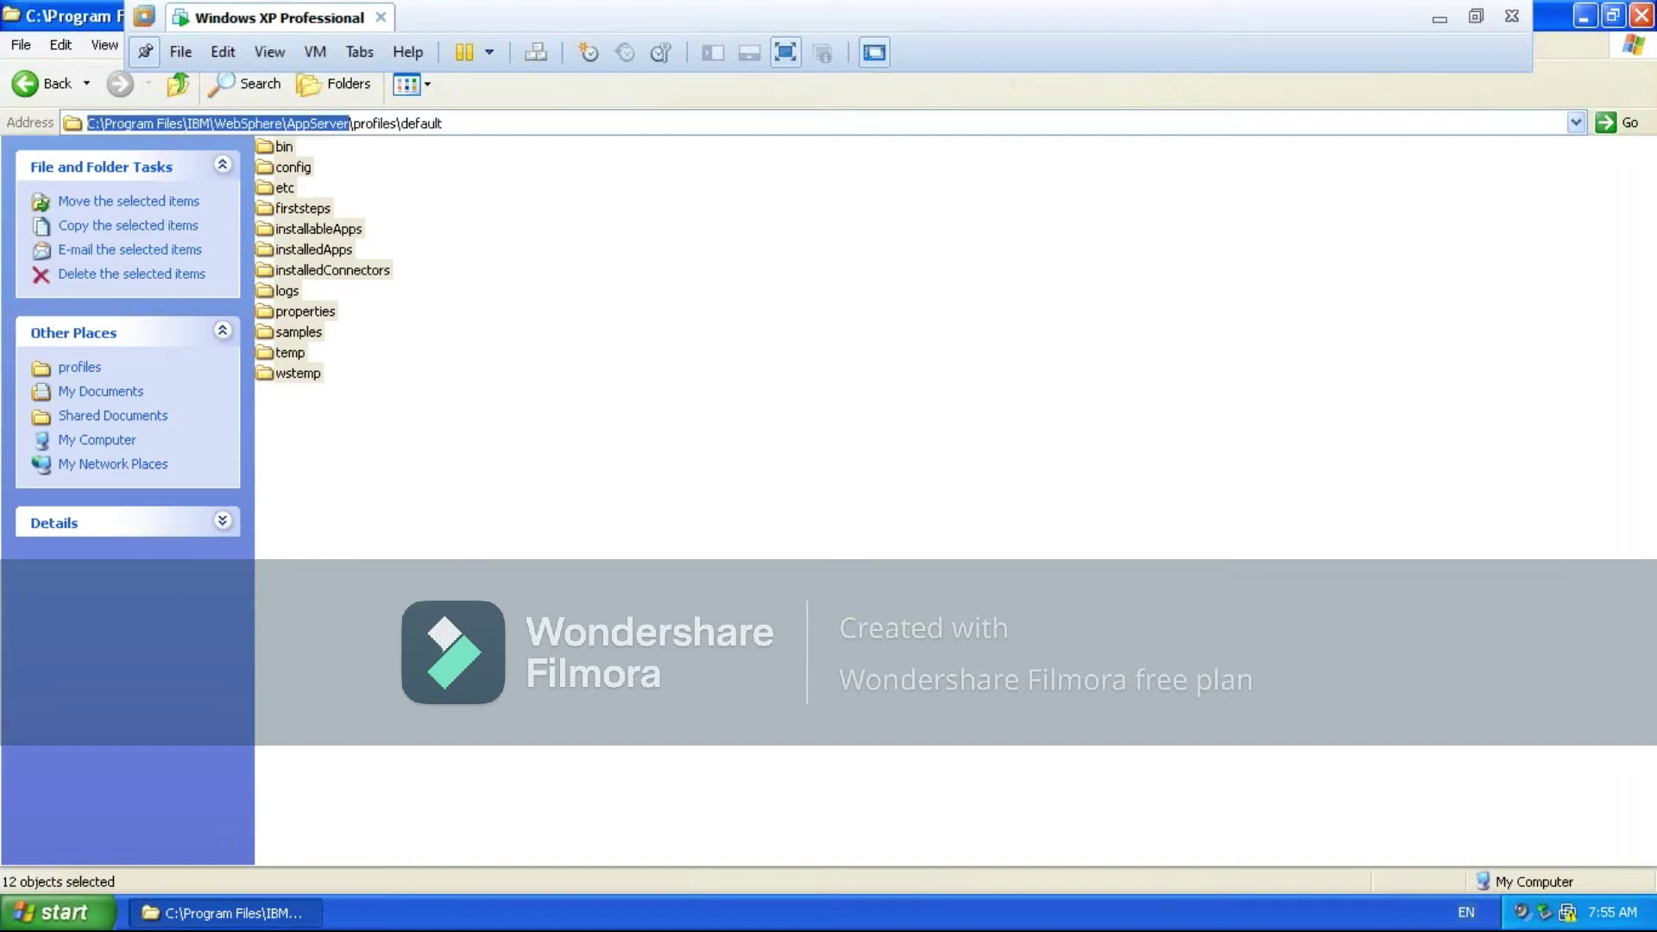
click(182, 126)
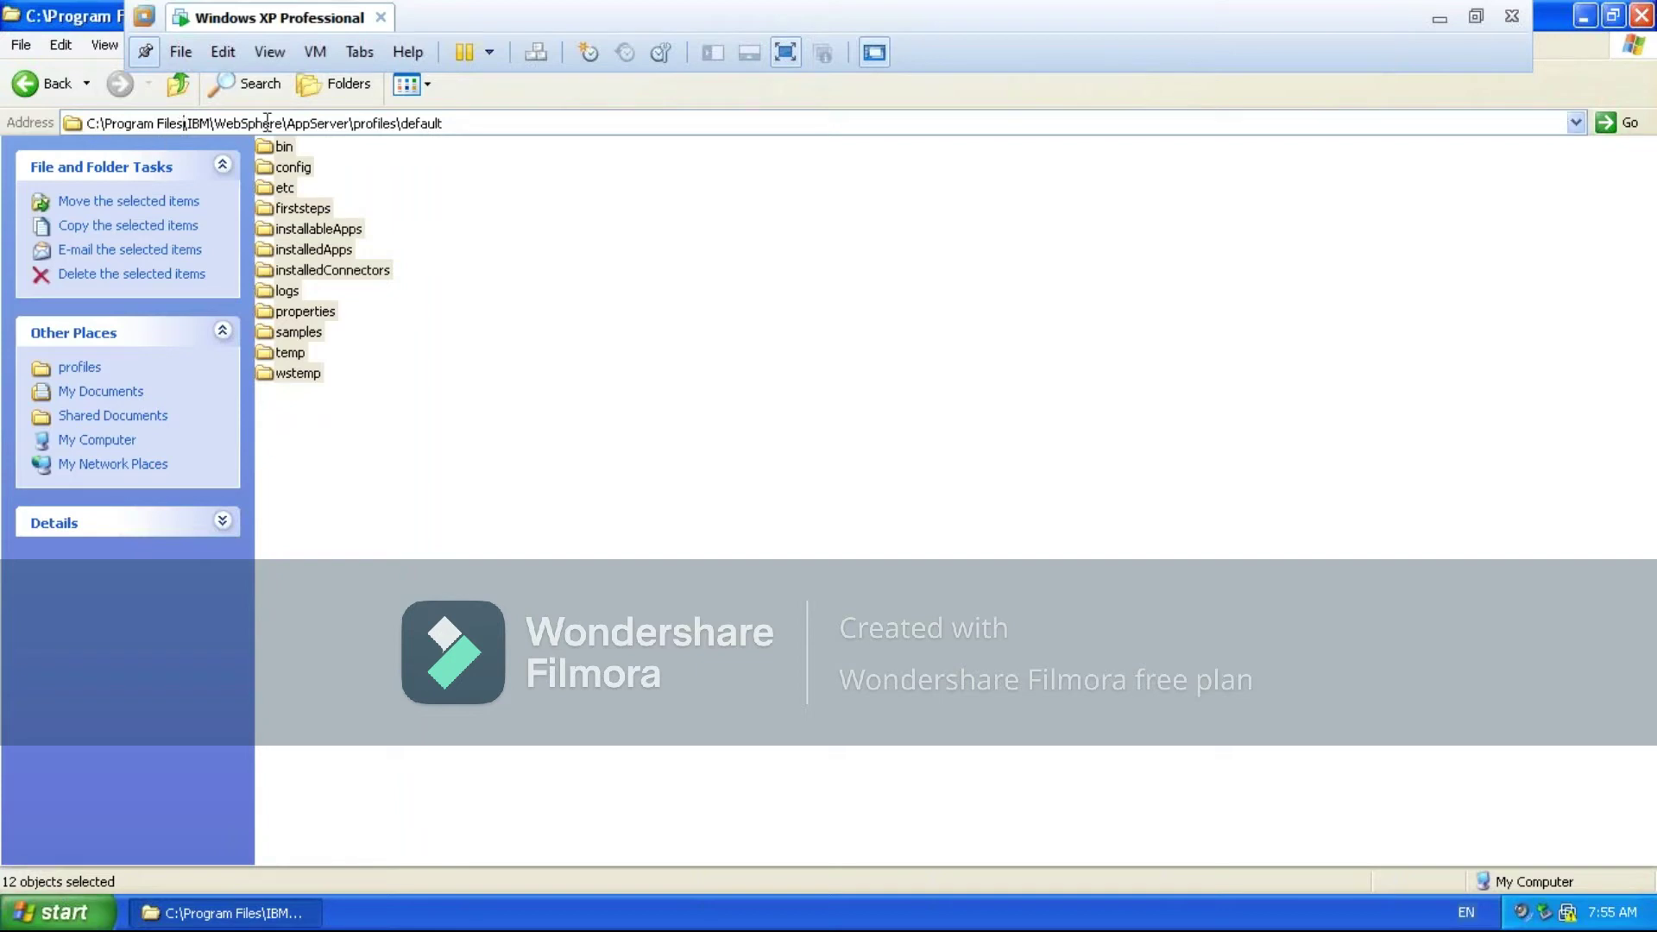
click(444, 126)
drag(444, 123, 74, 124)
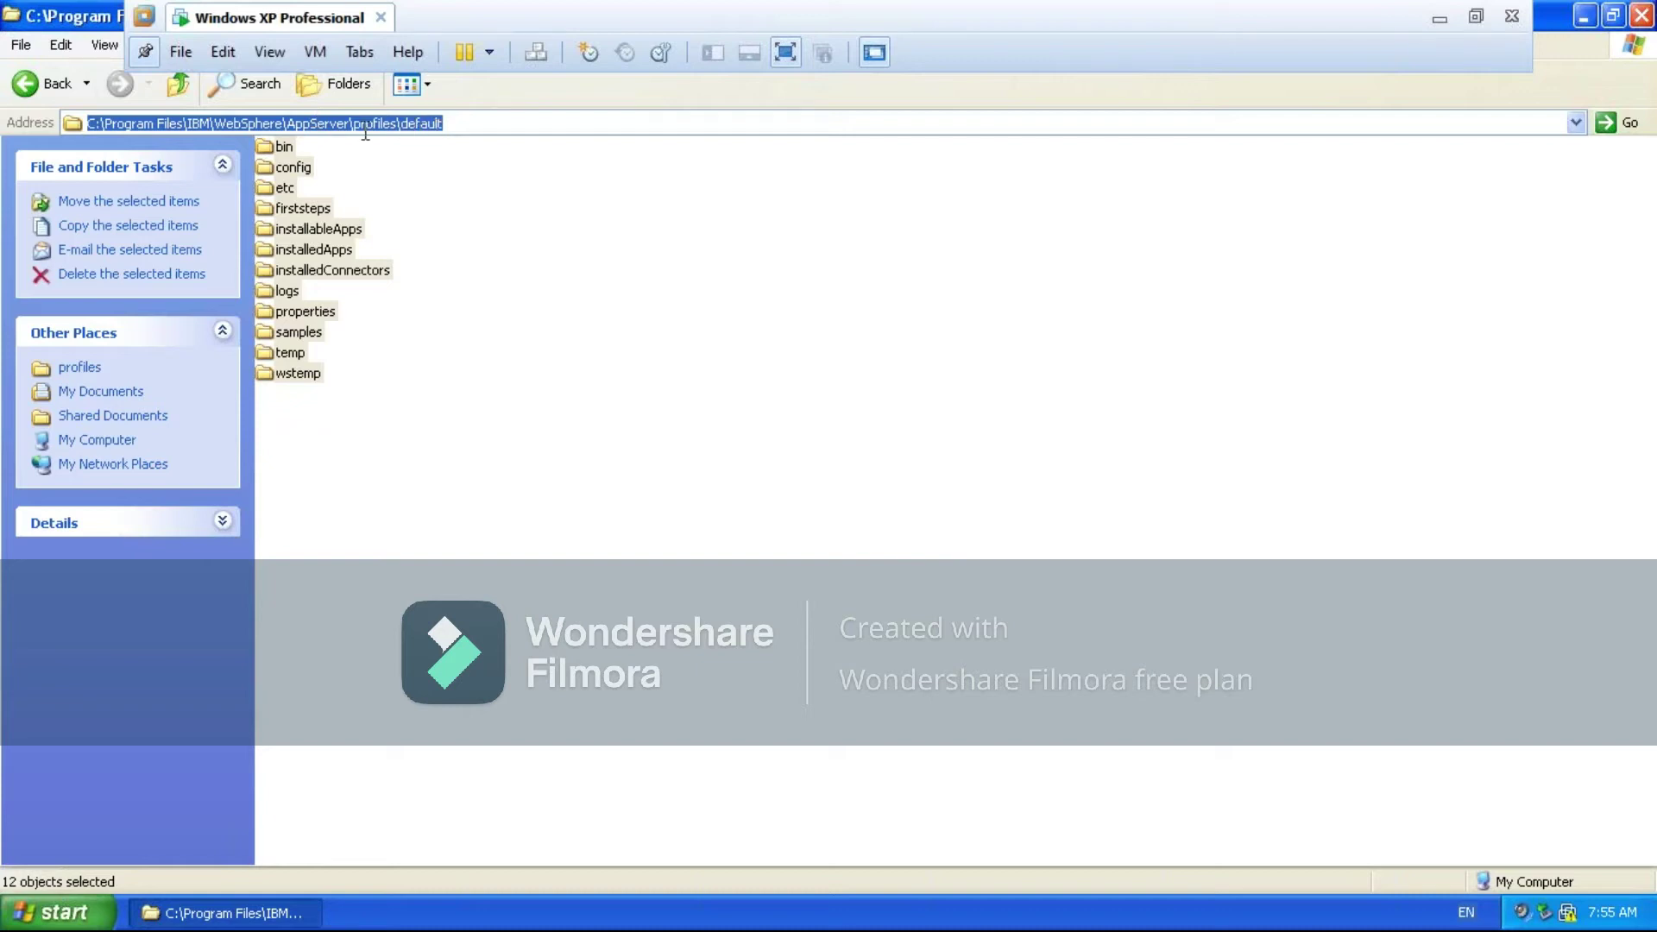
Select all folders of the default profile to point out its contents, highlight the profile path, and clear the selection
click(564, 209)
click(308, 228)
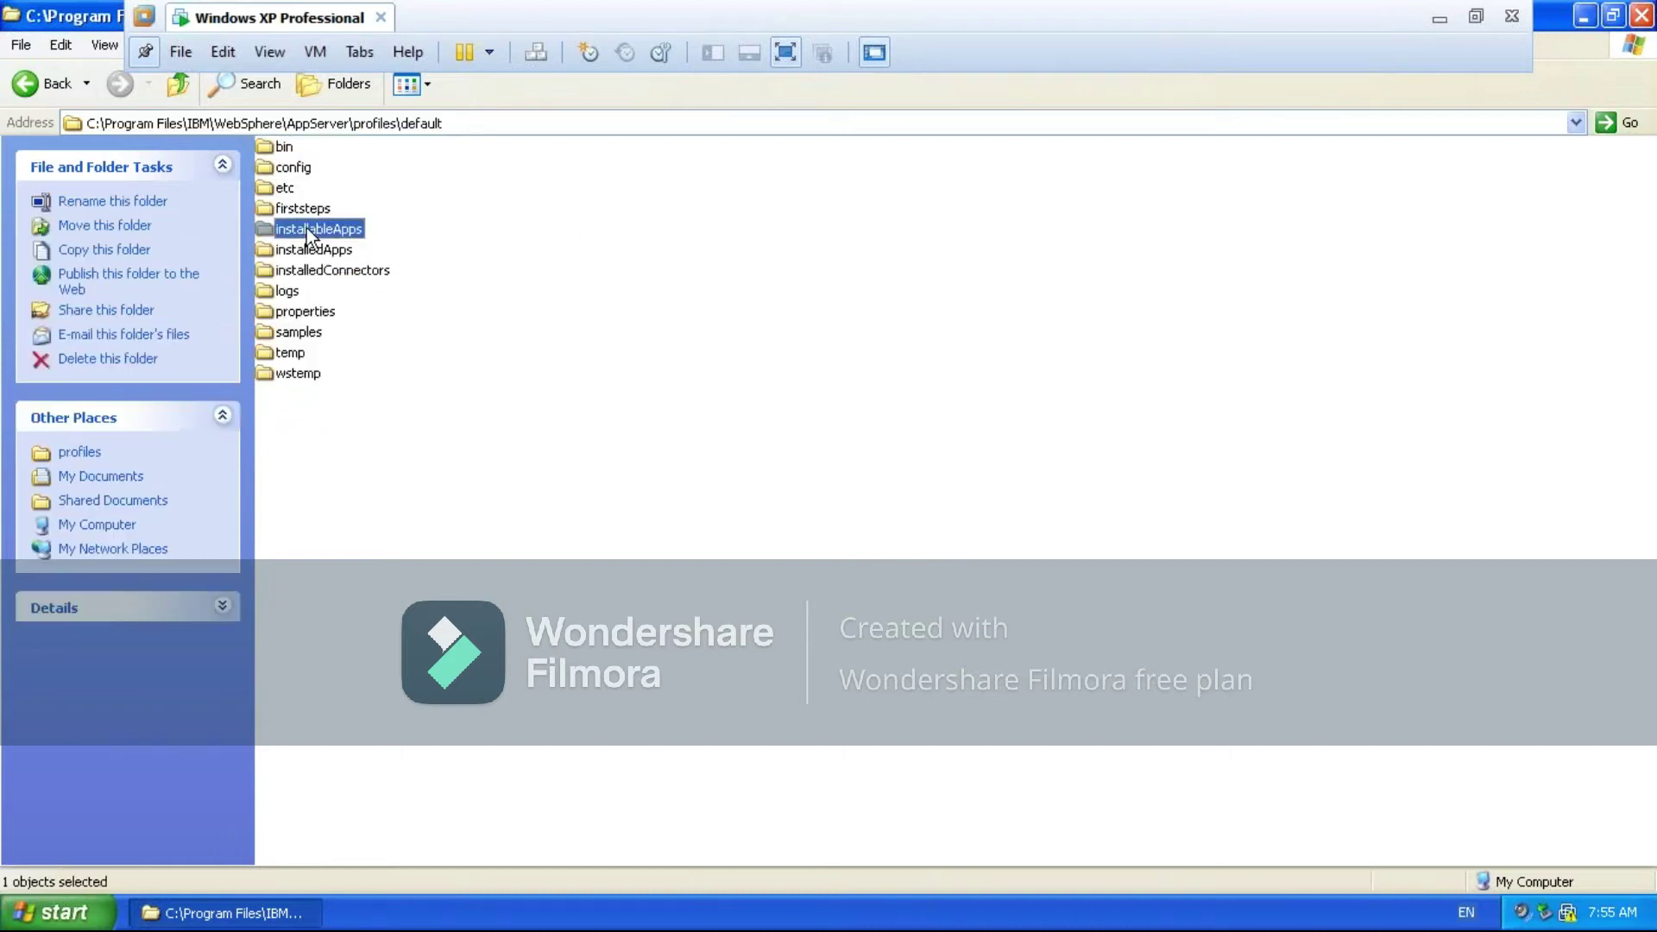
key(ctrl+a)
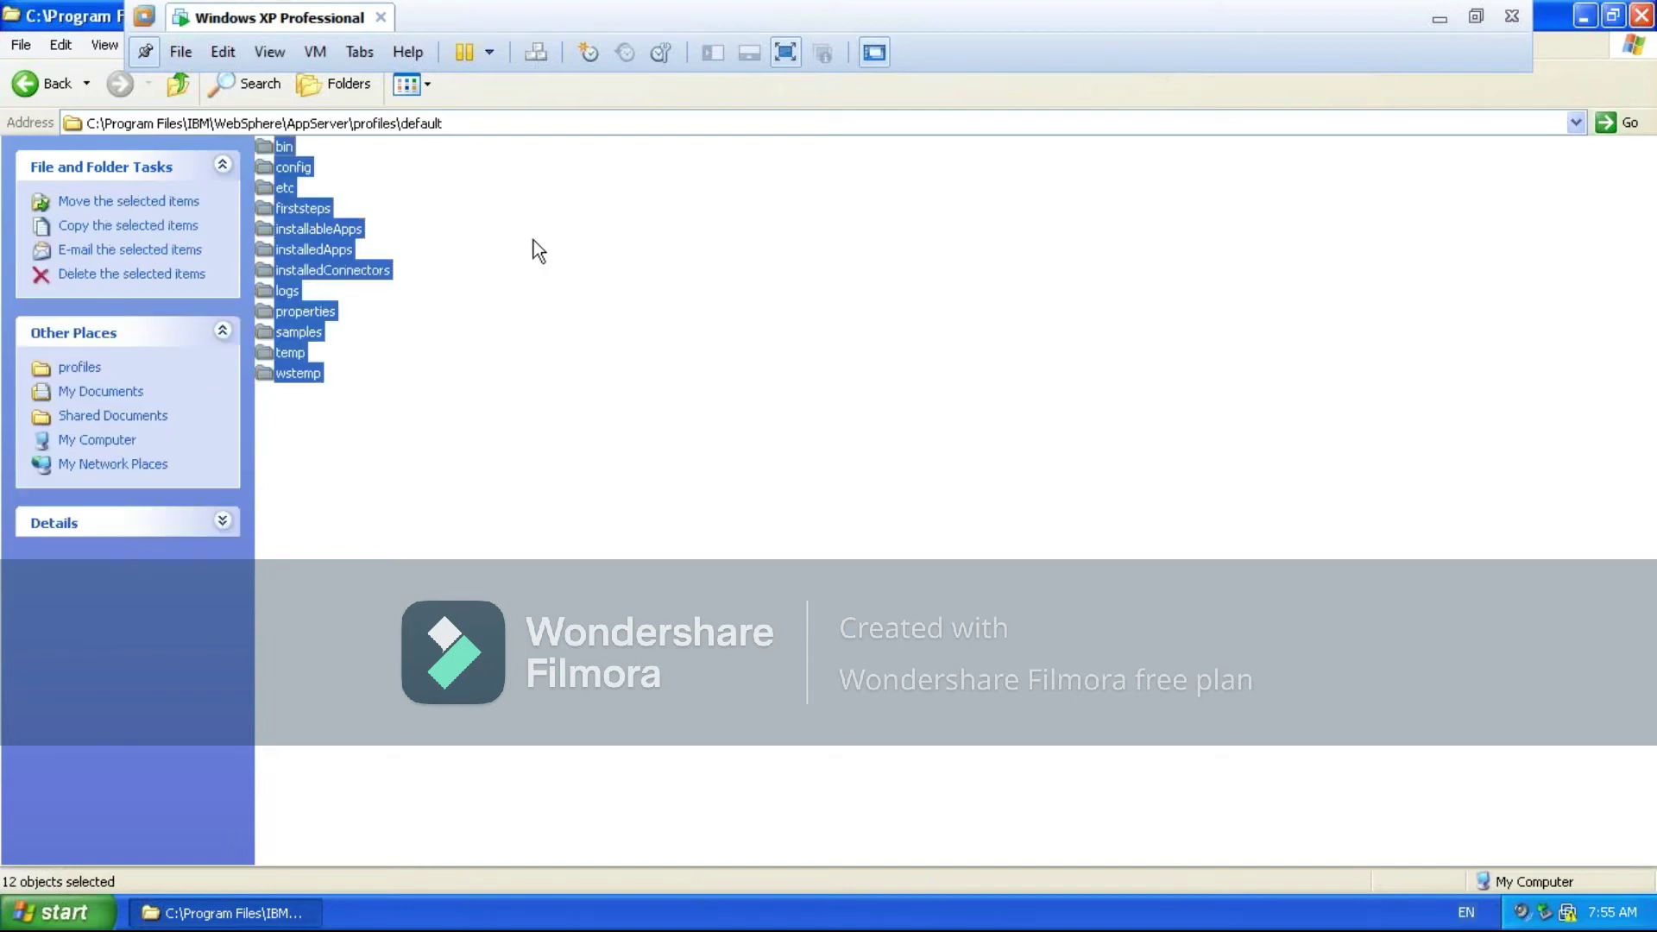
click(533, 241)
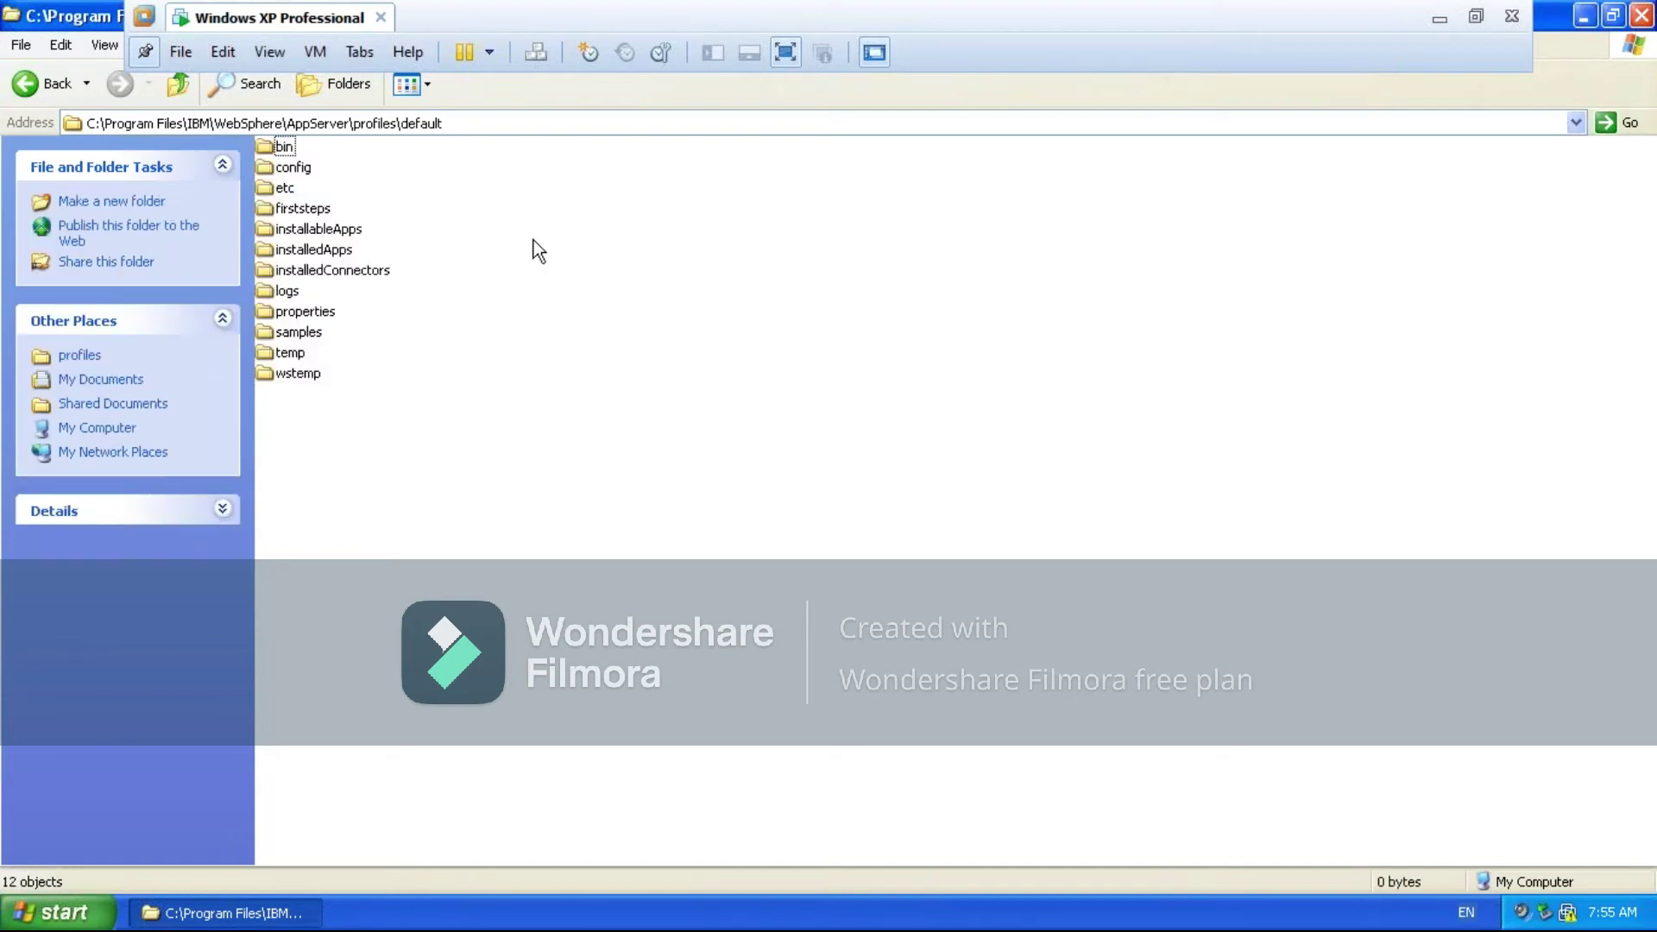
click(286, 232)
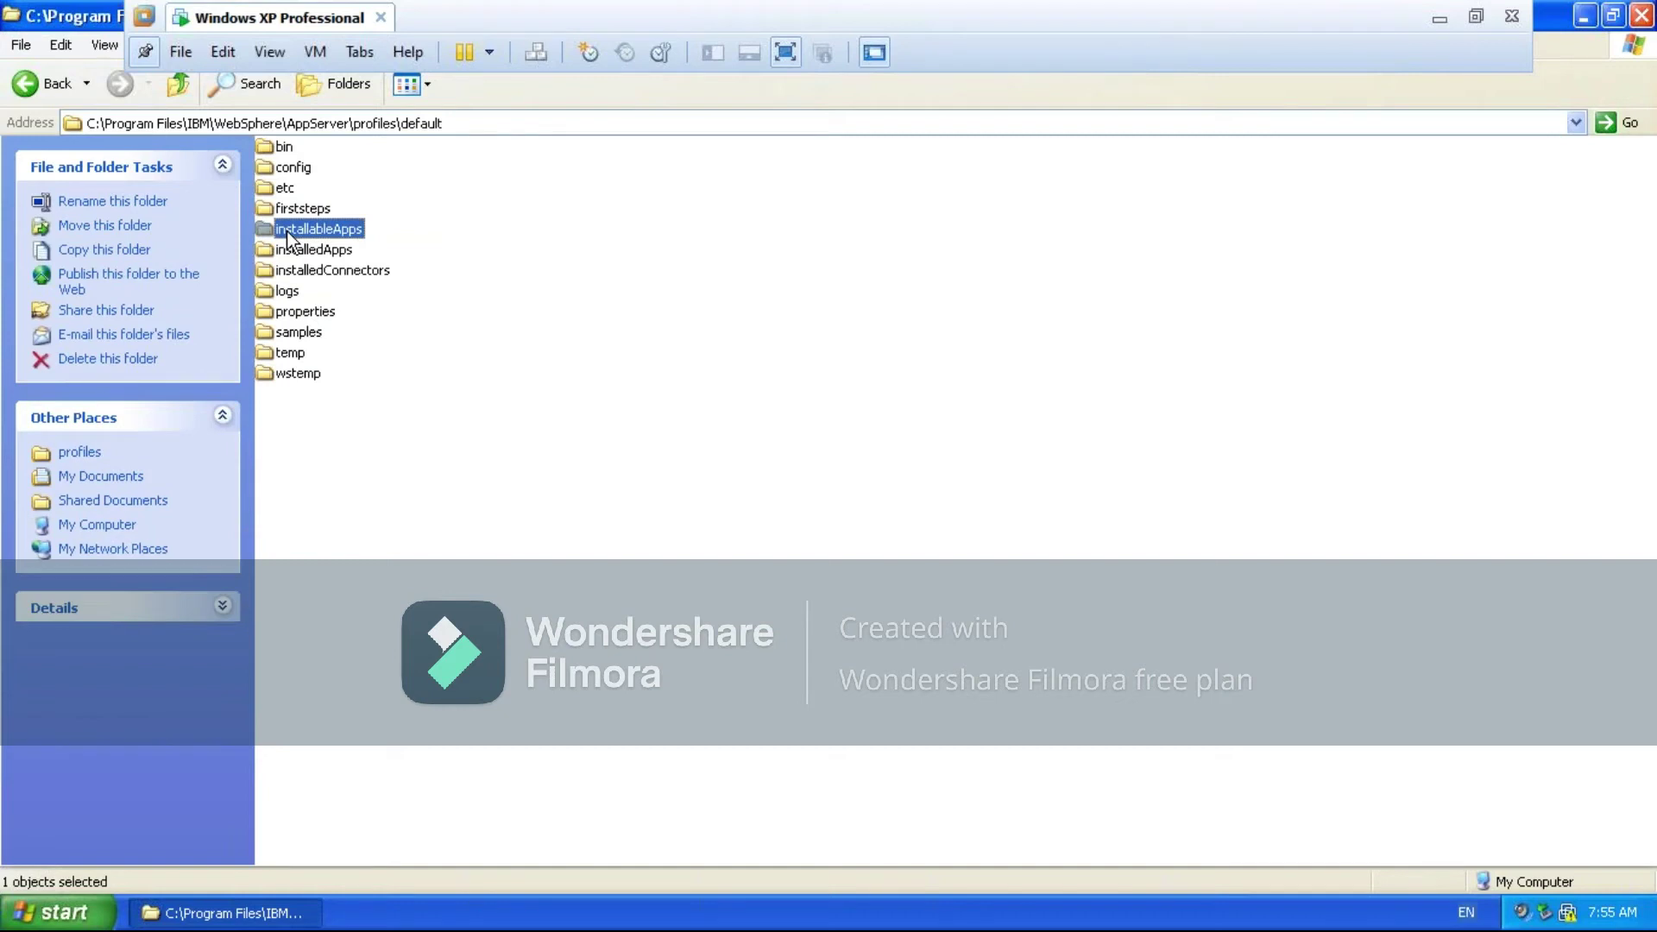
key(ctrl+a)
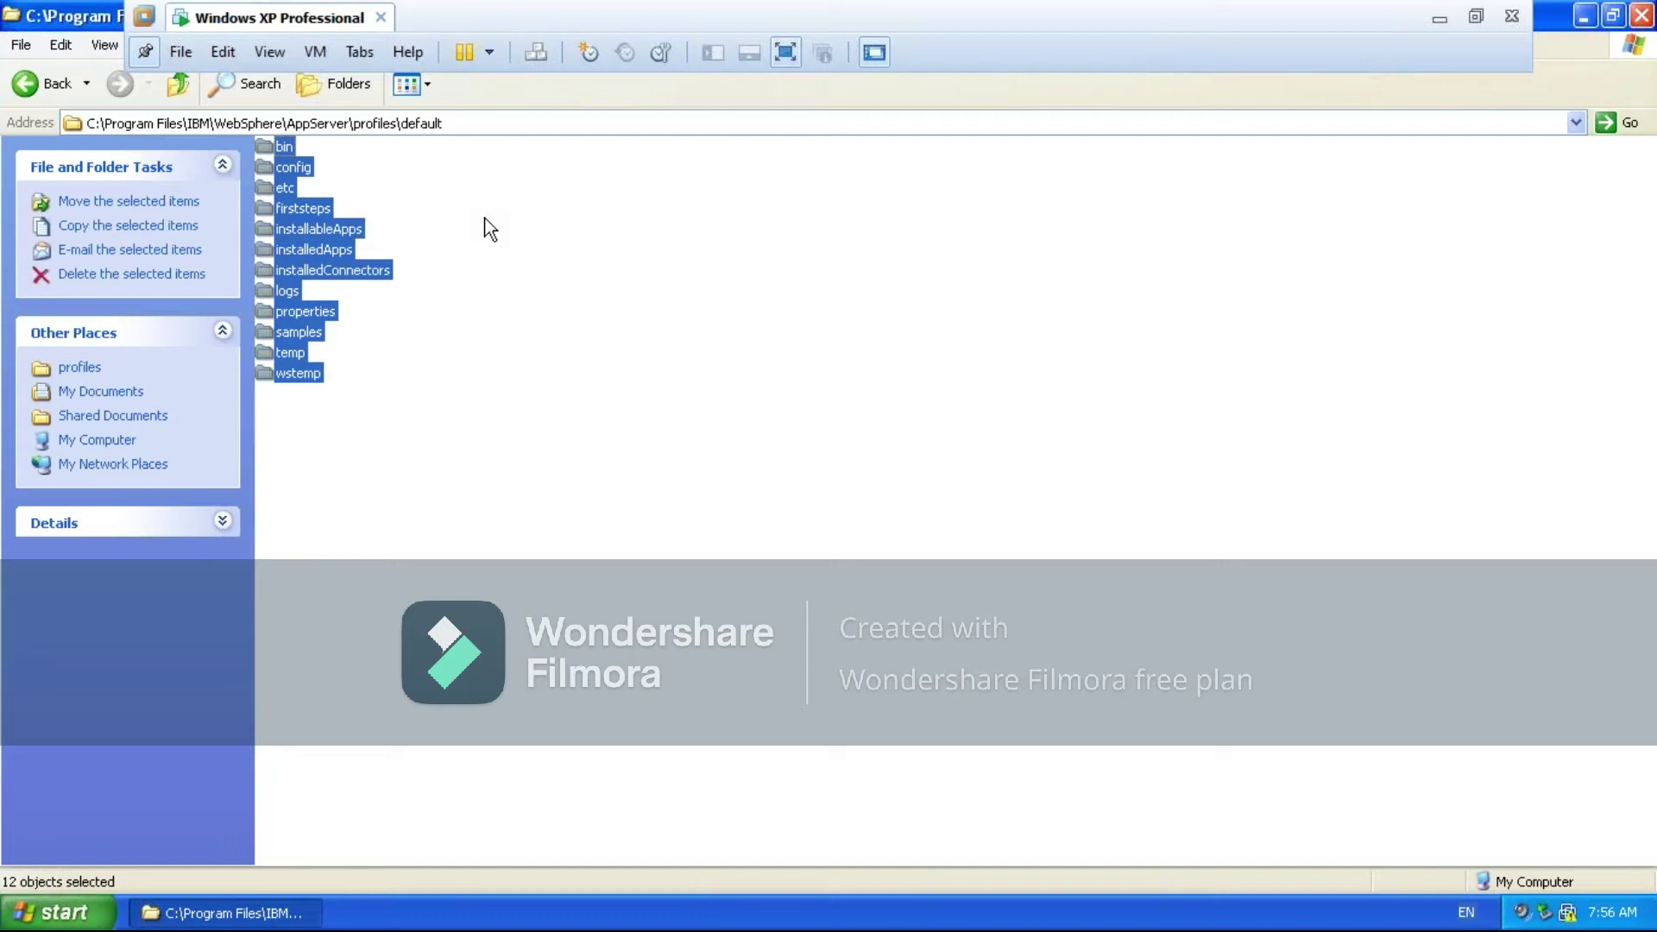
click(376, 122)
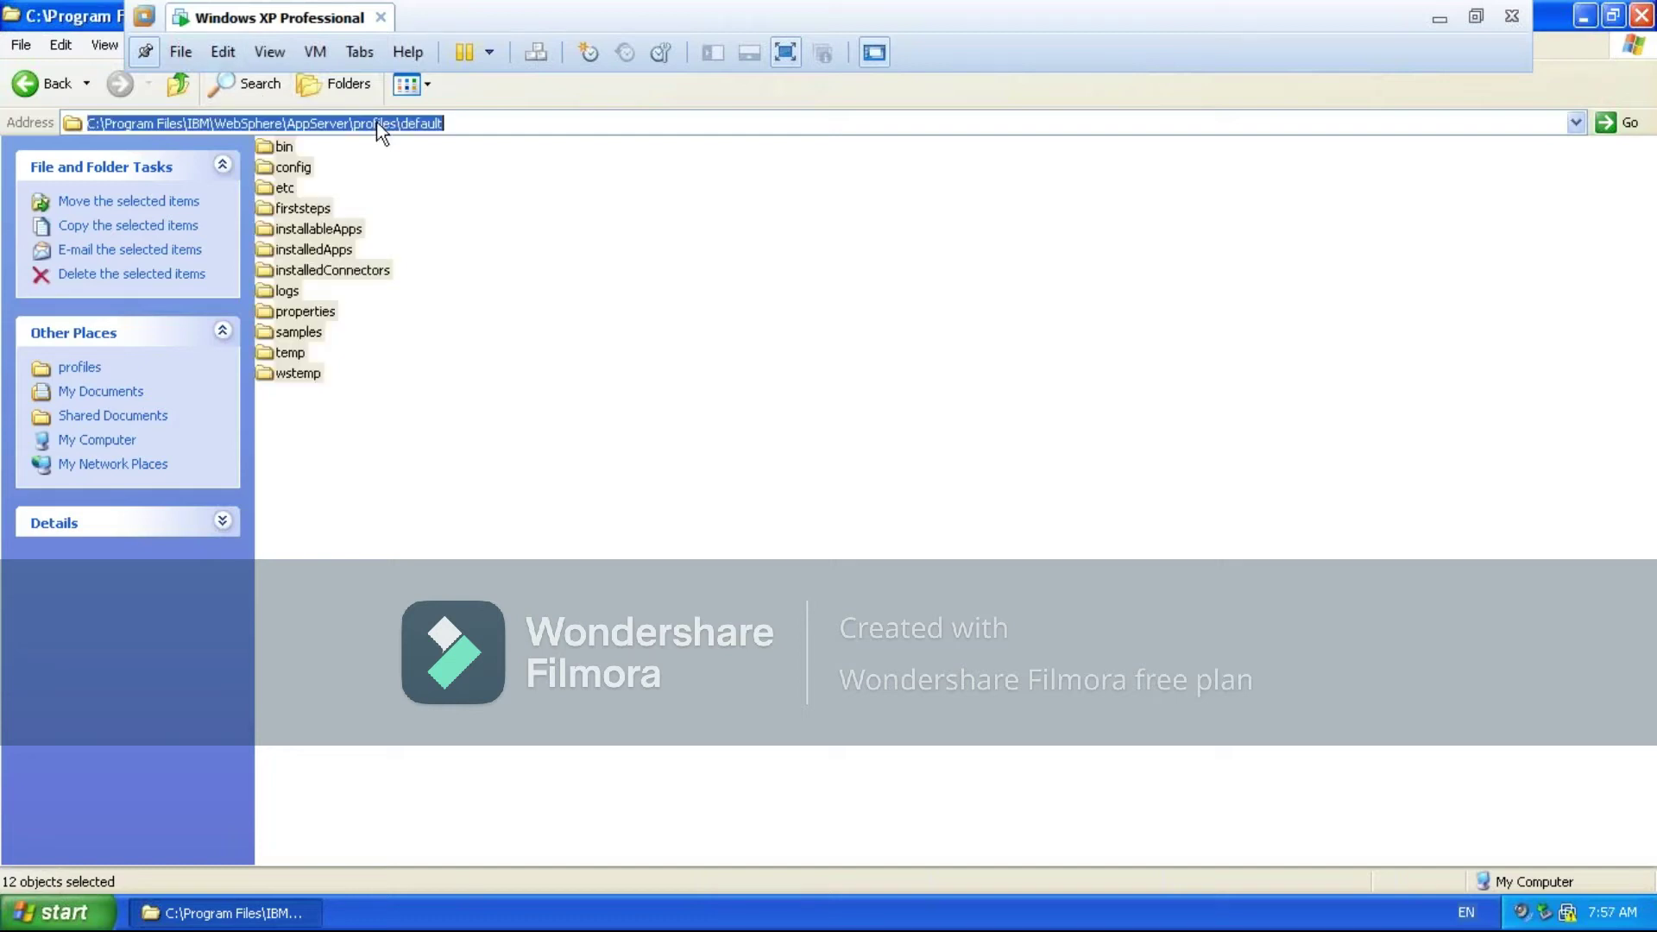
click(510, 304)
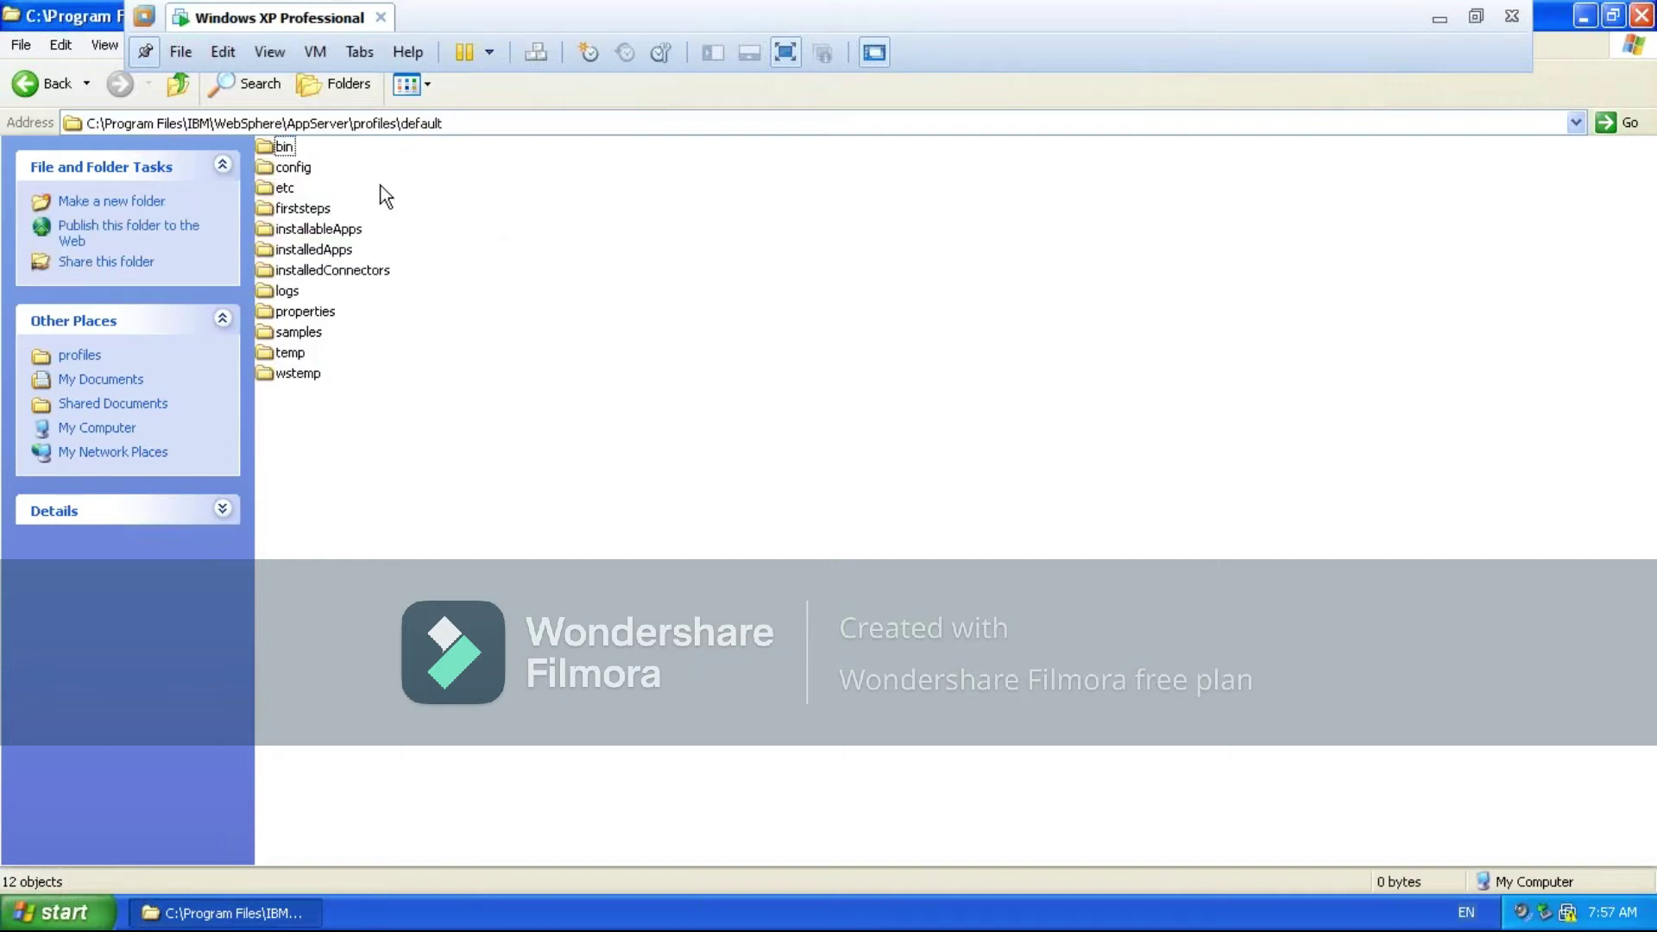
Open the Node01Cell folder inside config\cells of the default profile and show its contents as a list
double_click(286, 172)
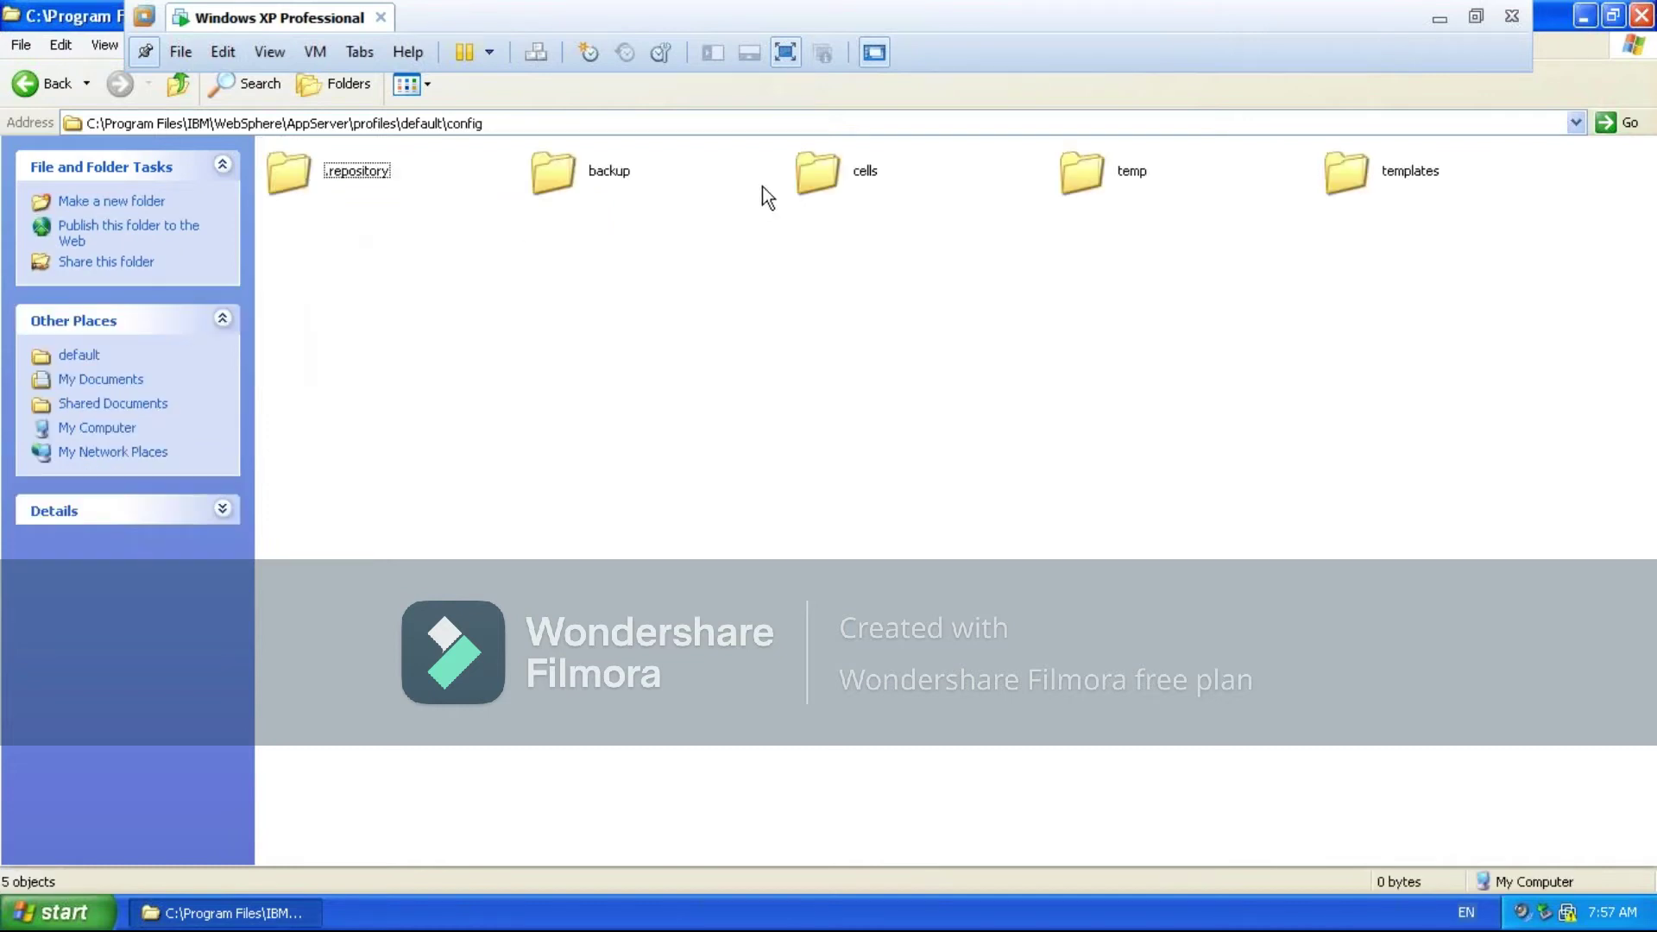
click(813, 175)
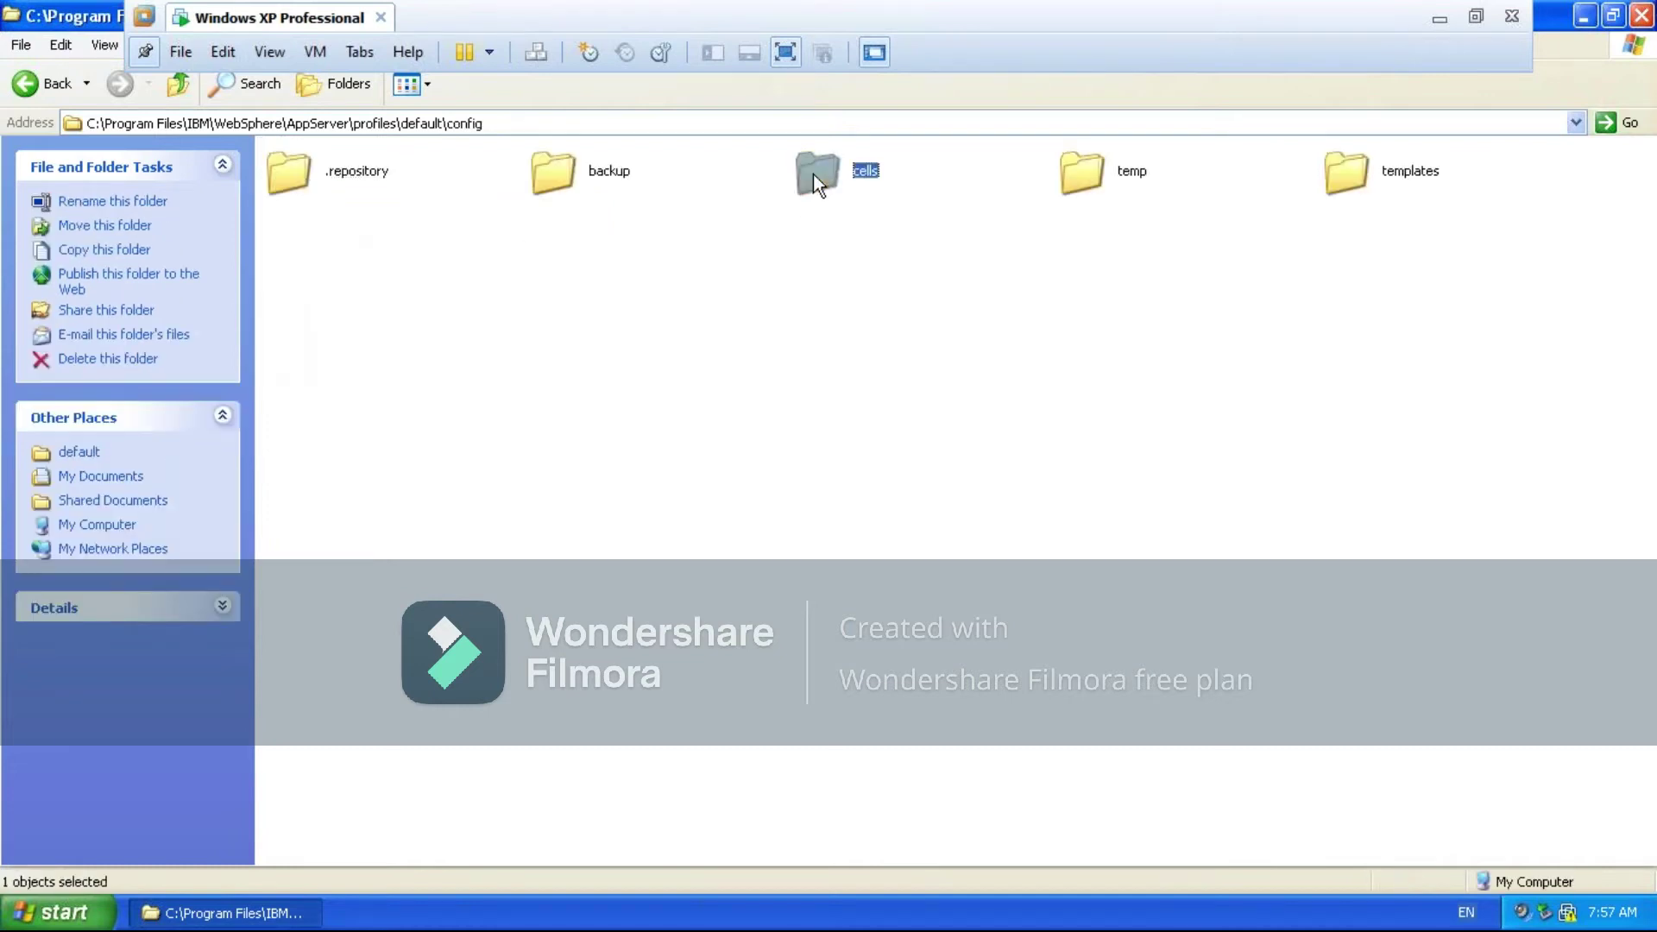
double_click(812, 173)
click(365, 177)
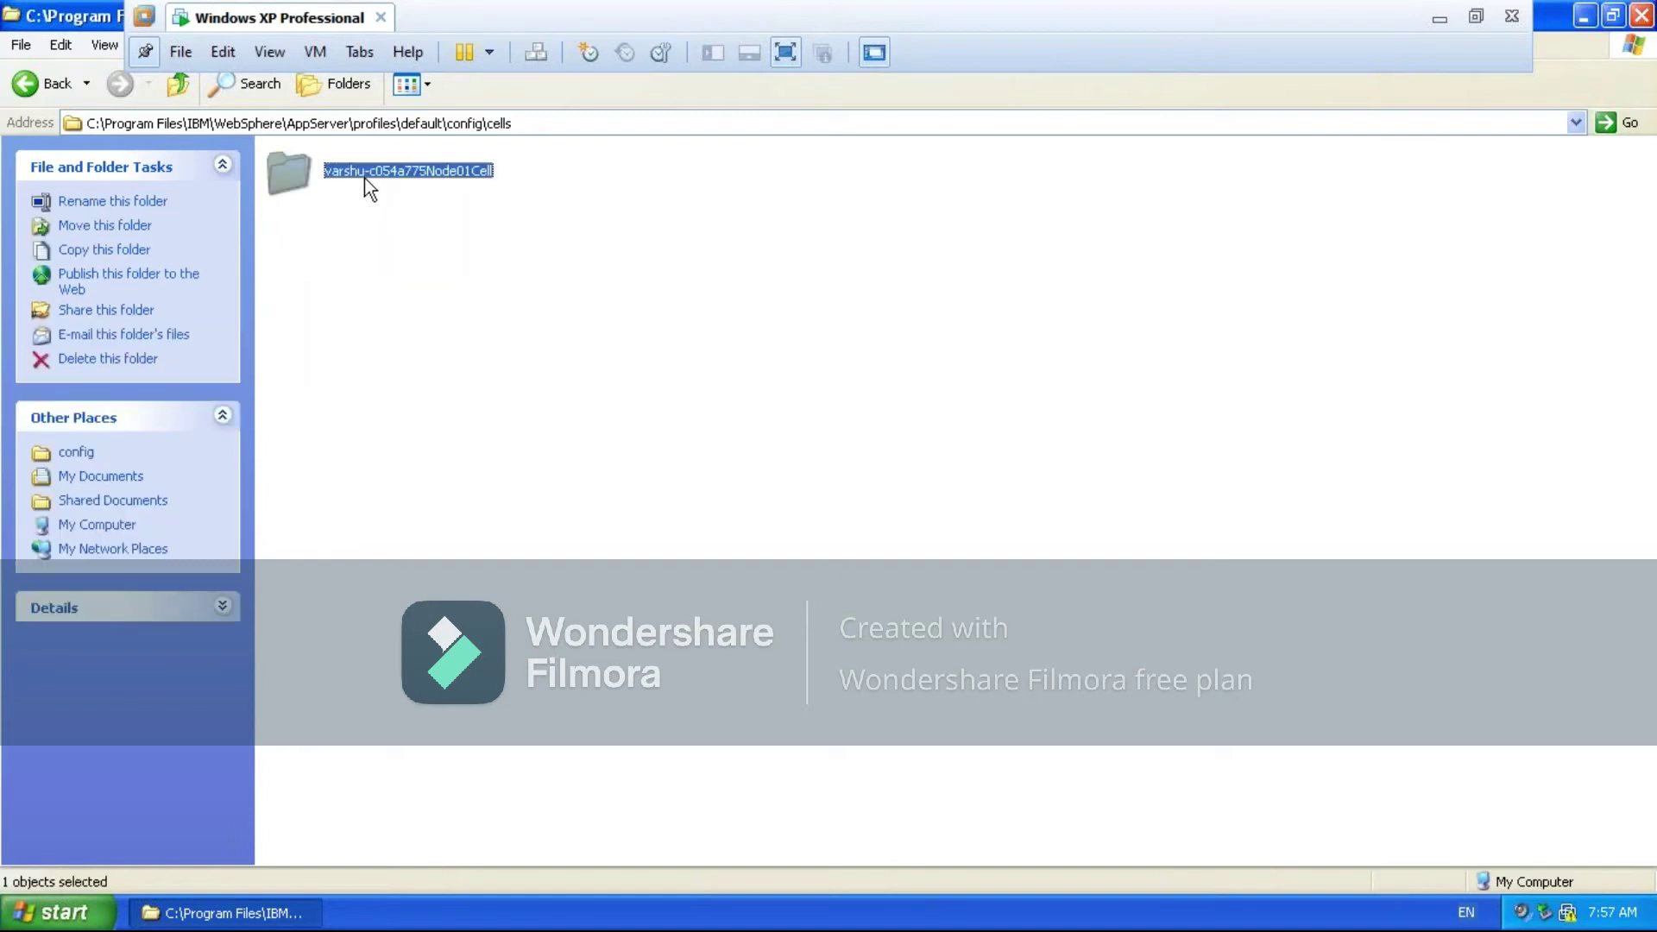
double_click(350, 173)
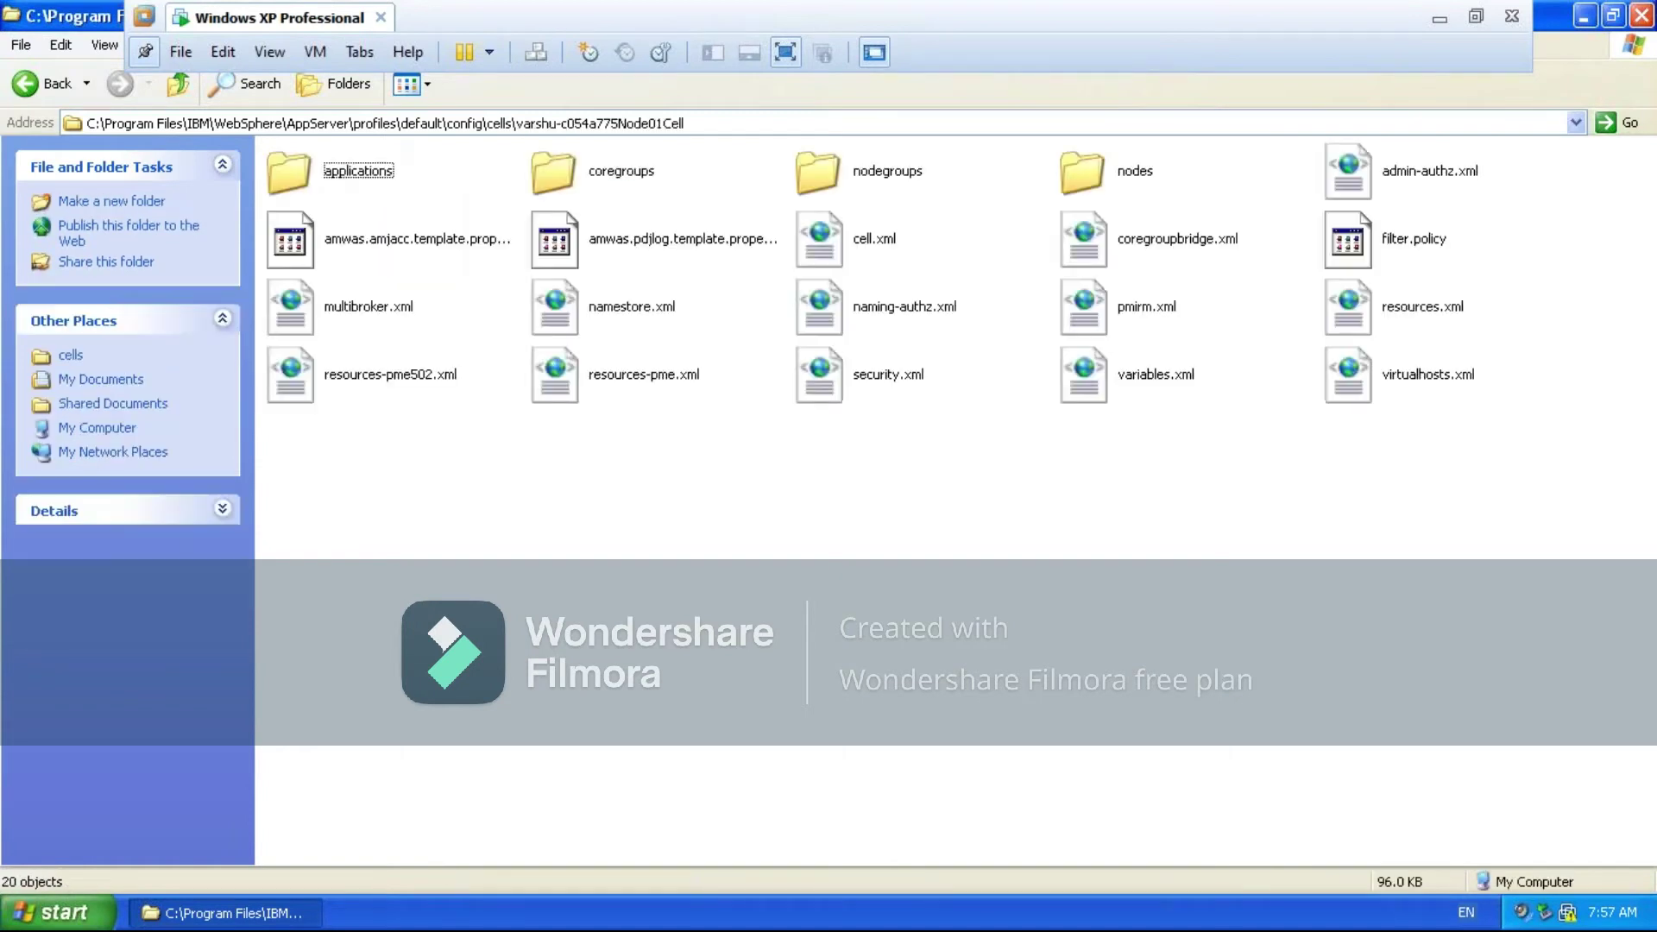
click(429, 85)
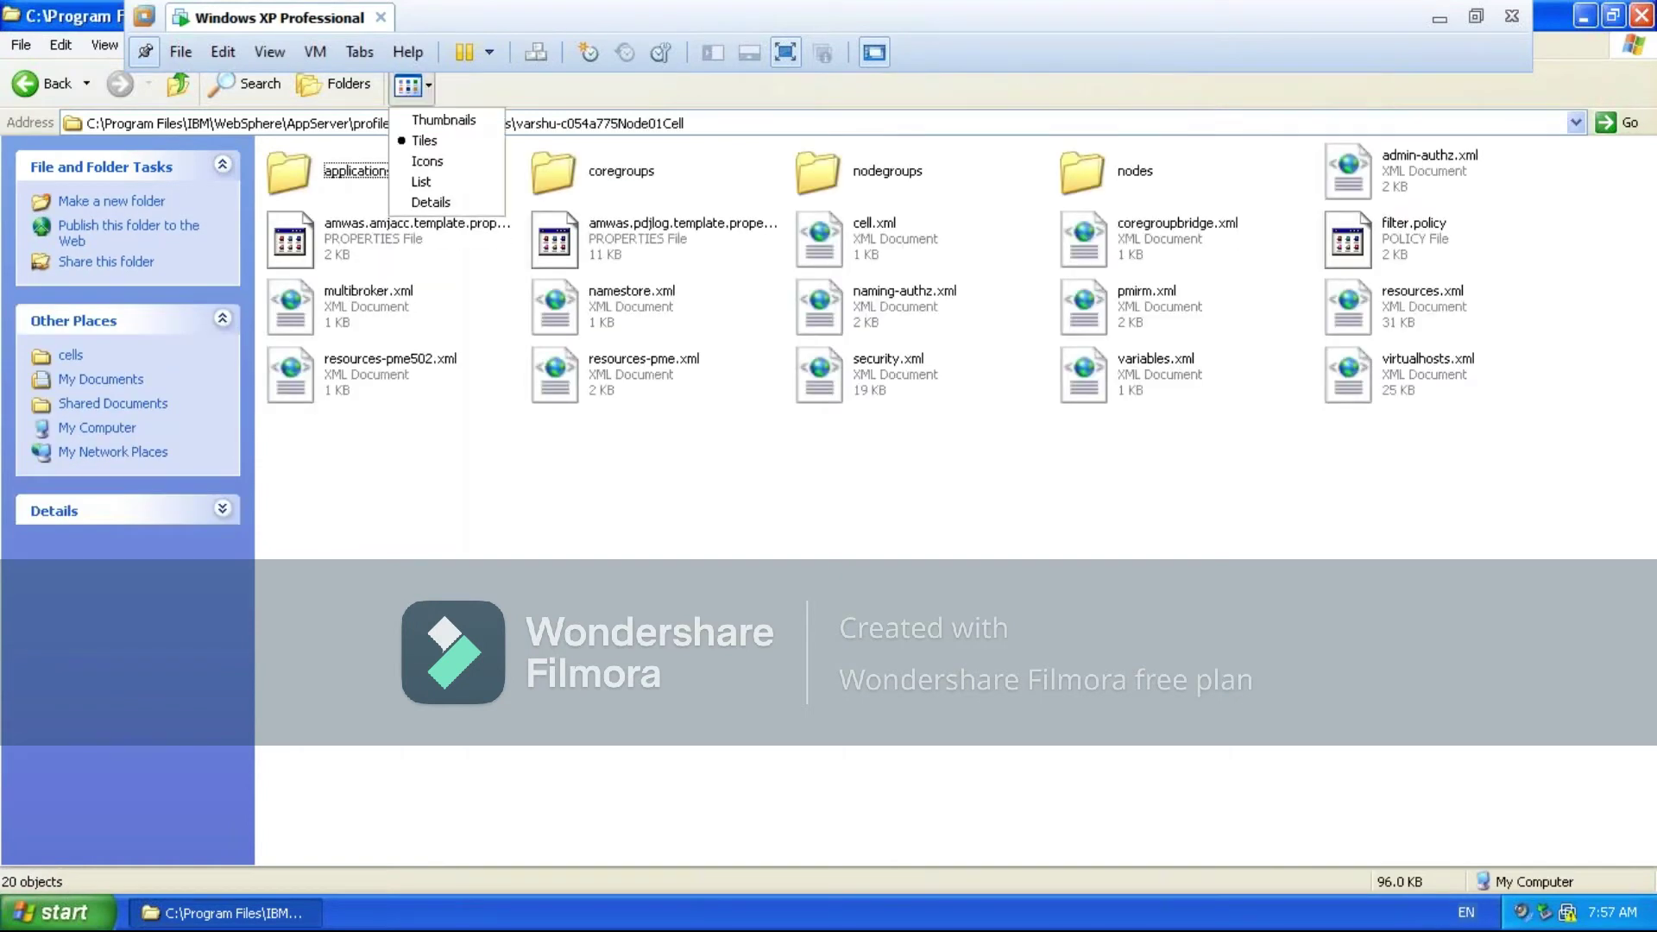
click(410, 176)
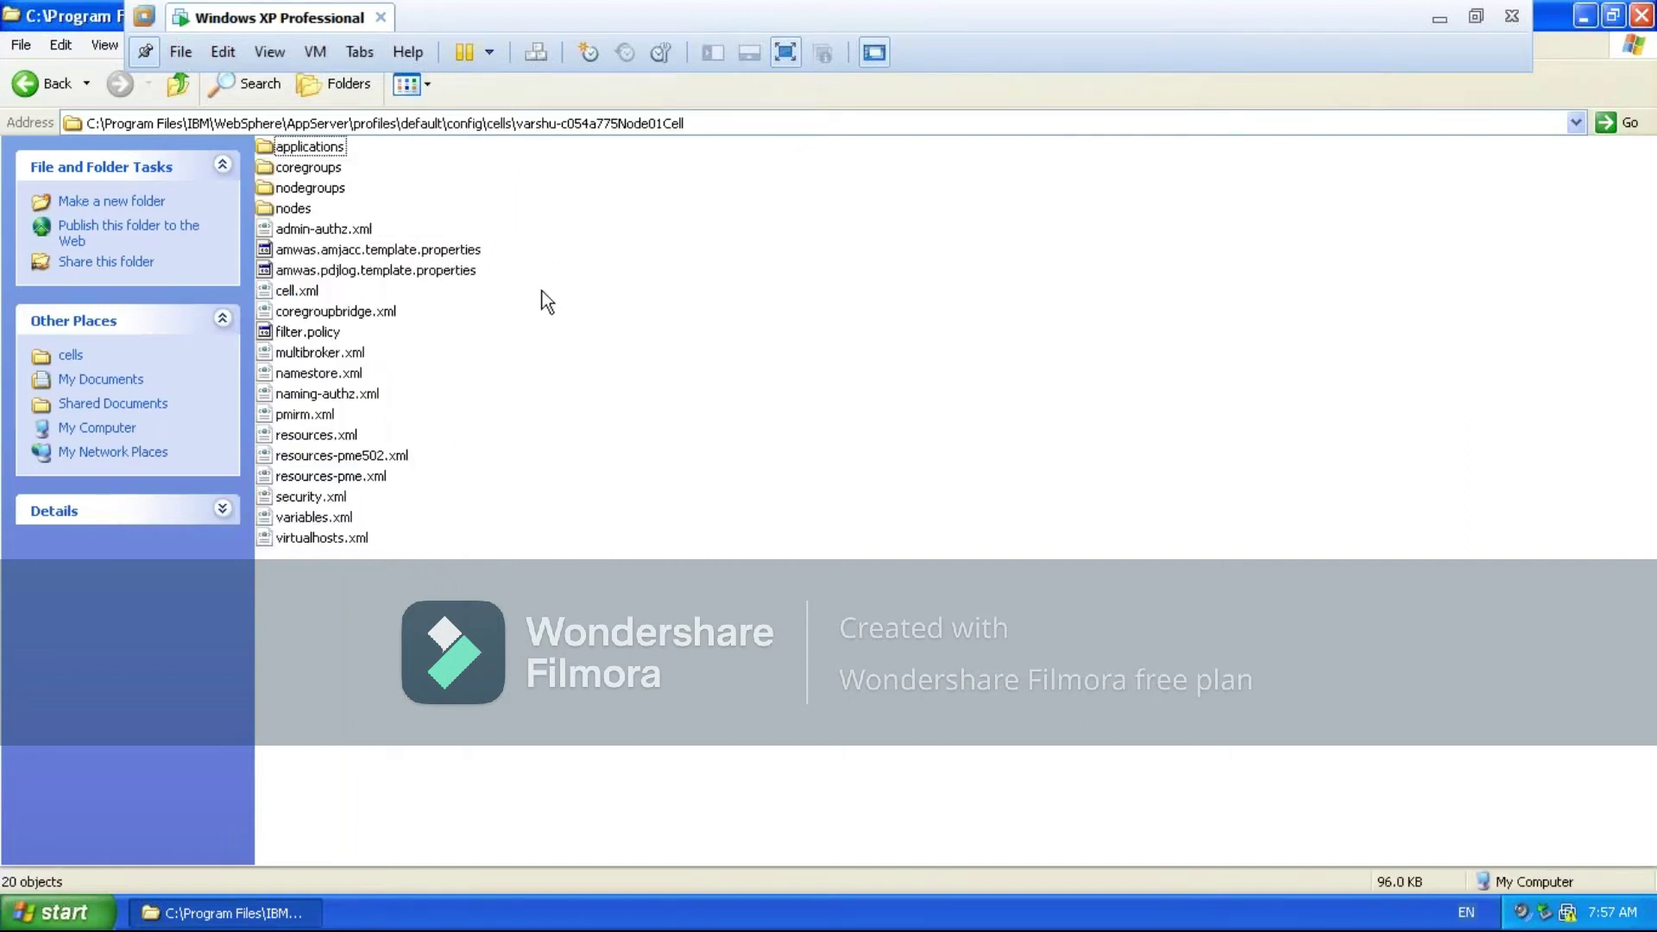
Open the GMNode folder inside the cell's nodes folder and show its contents as a list
double_click(281, 208)
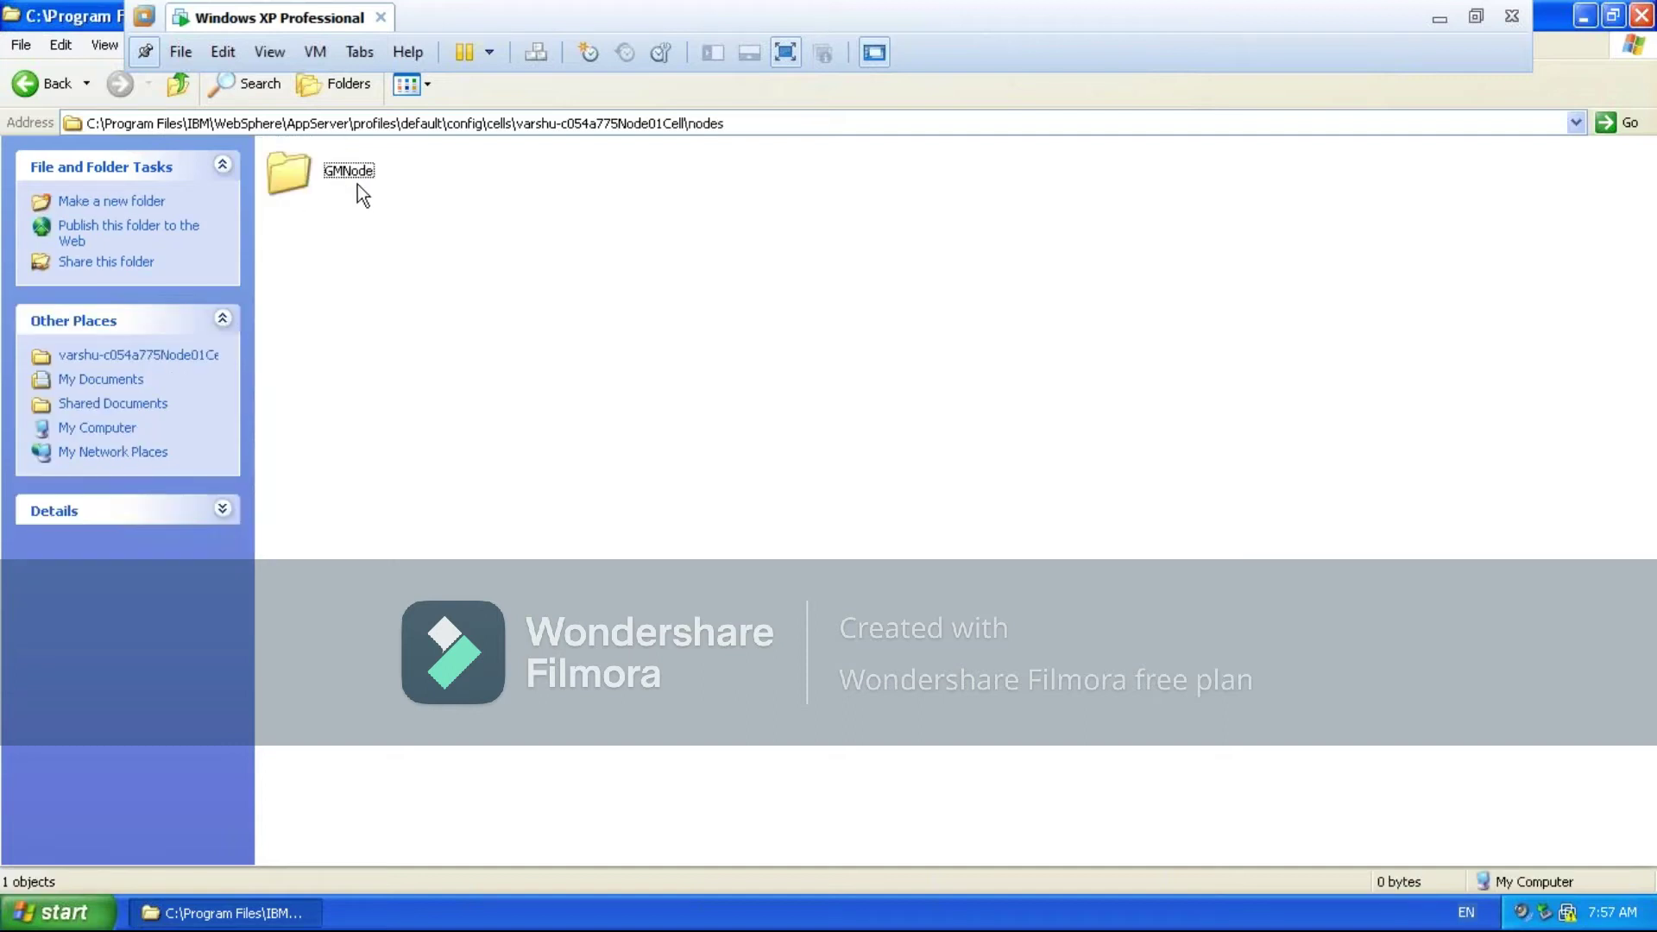
mouse_move(360, 187)
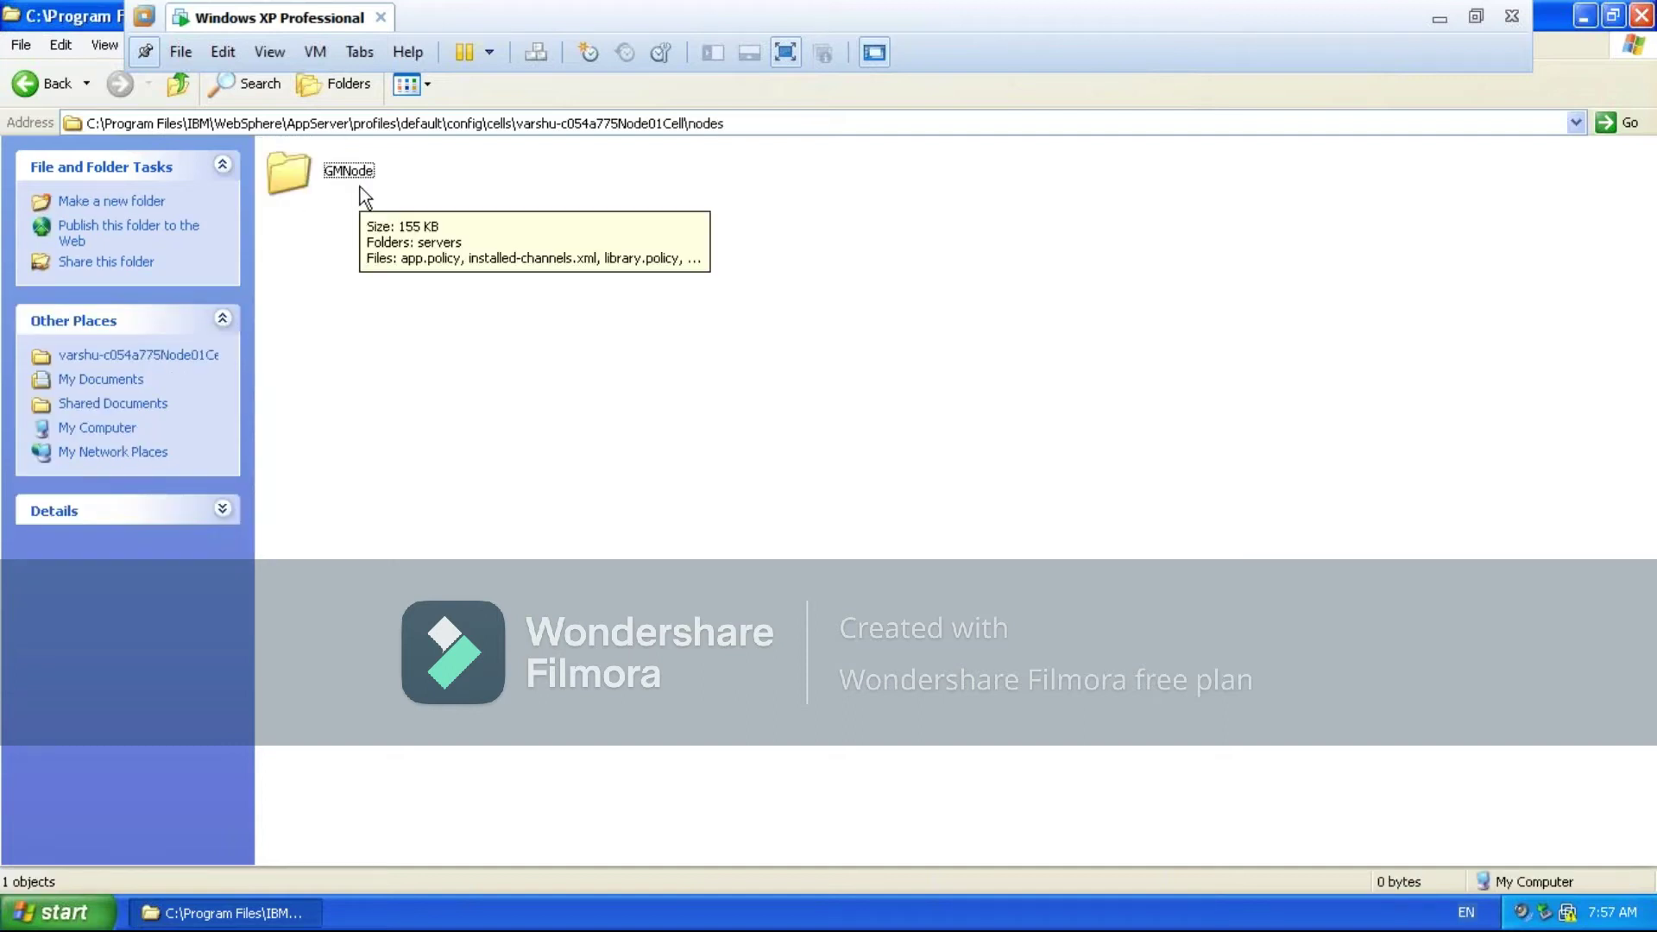
double_click(292, 170)
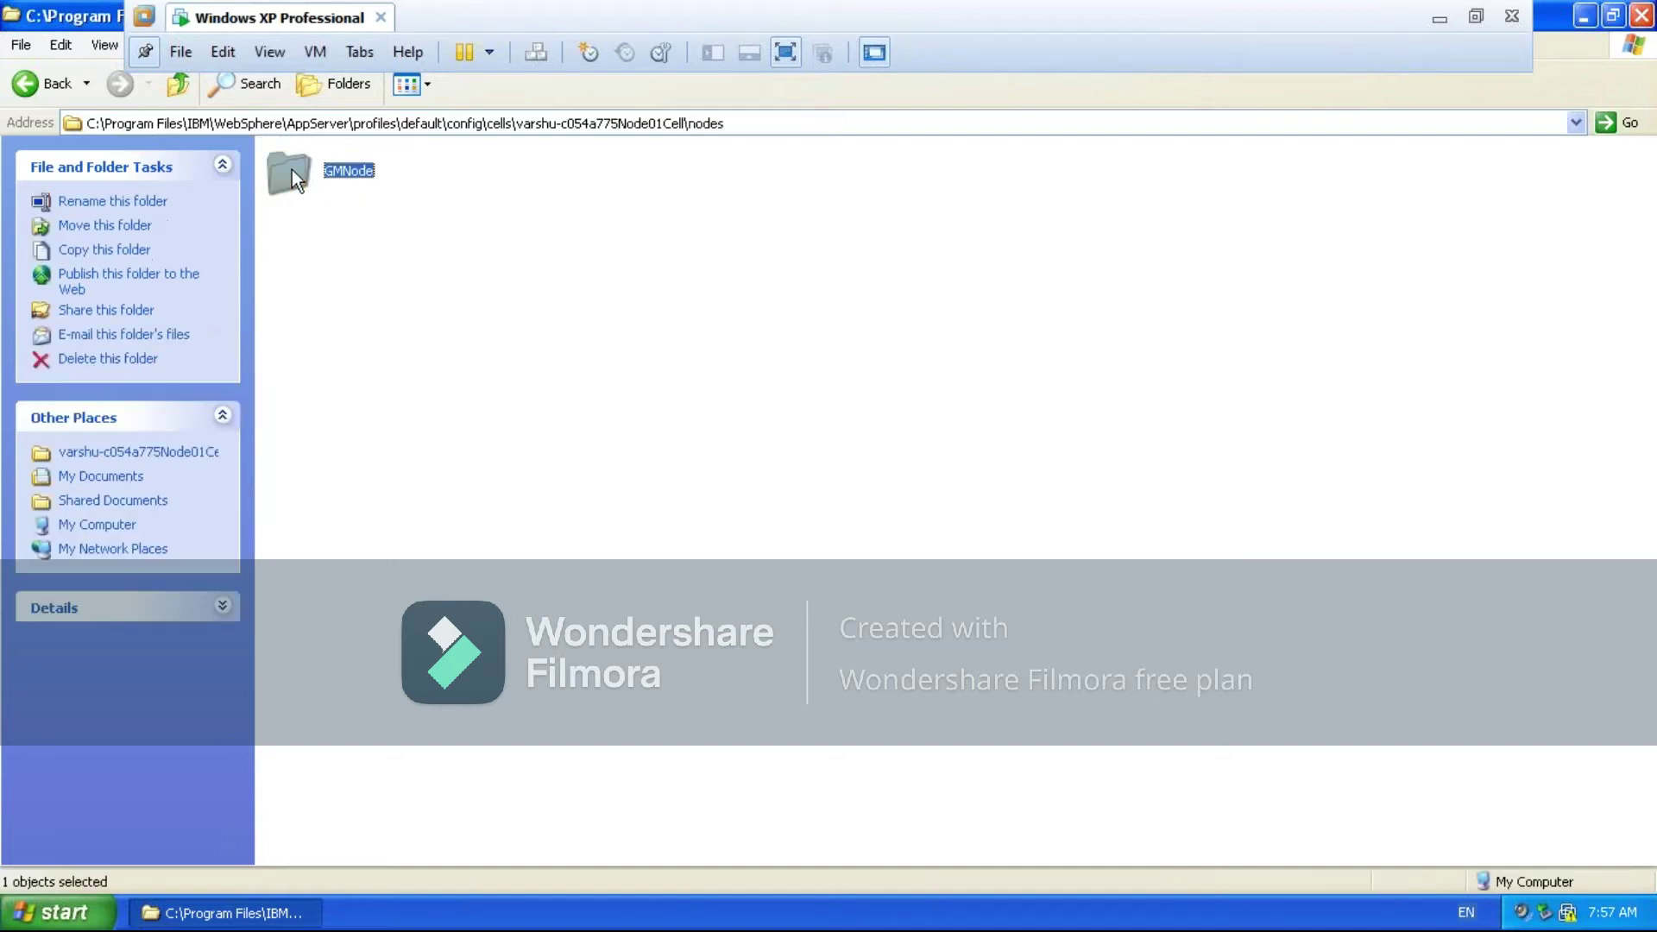
click(429, 85)
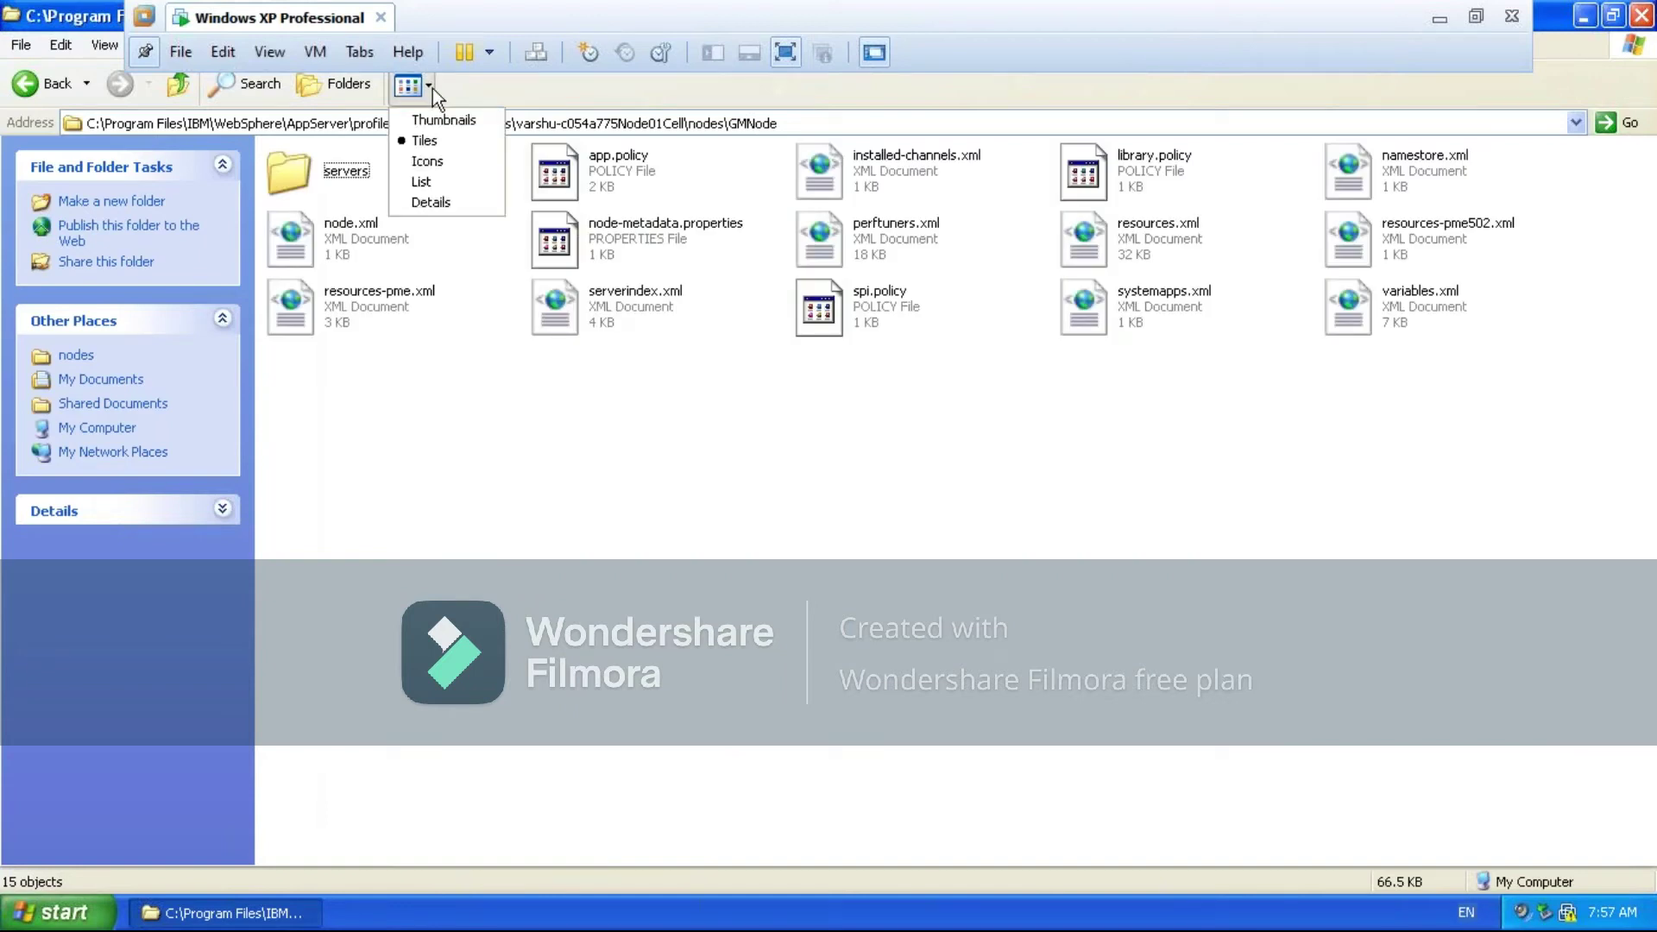
click(422, 181)
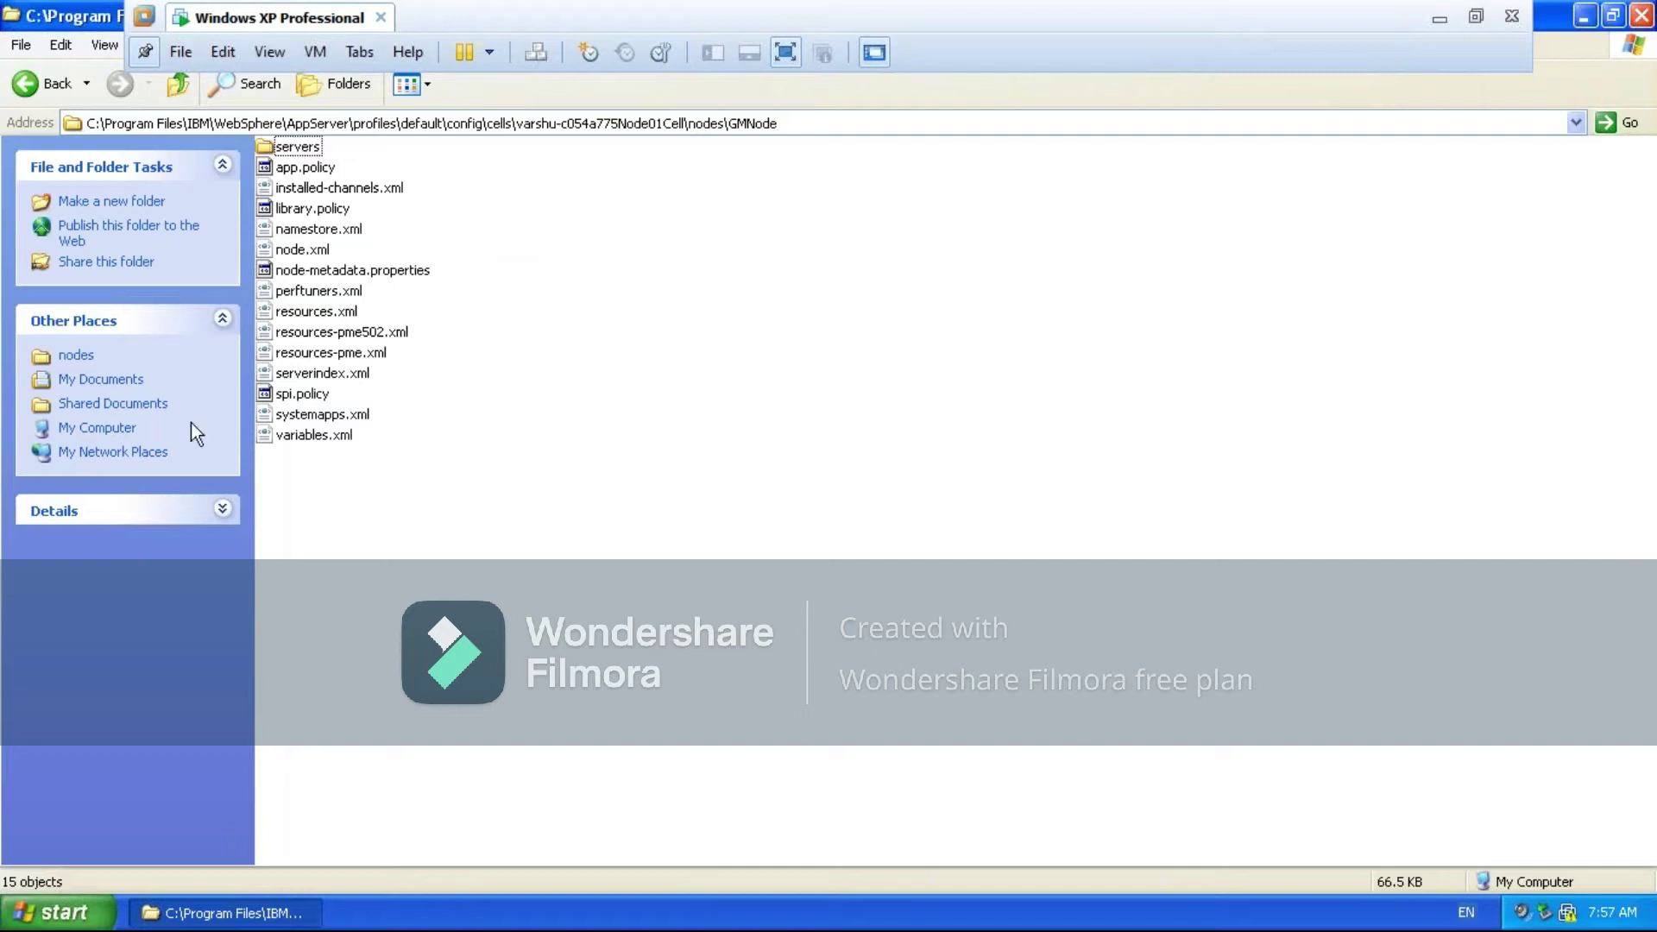
Point out serverindex.xml in GMNode and open the server1 folder inside servers to view its configuration files
click(334, 378)
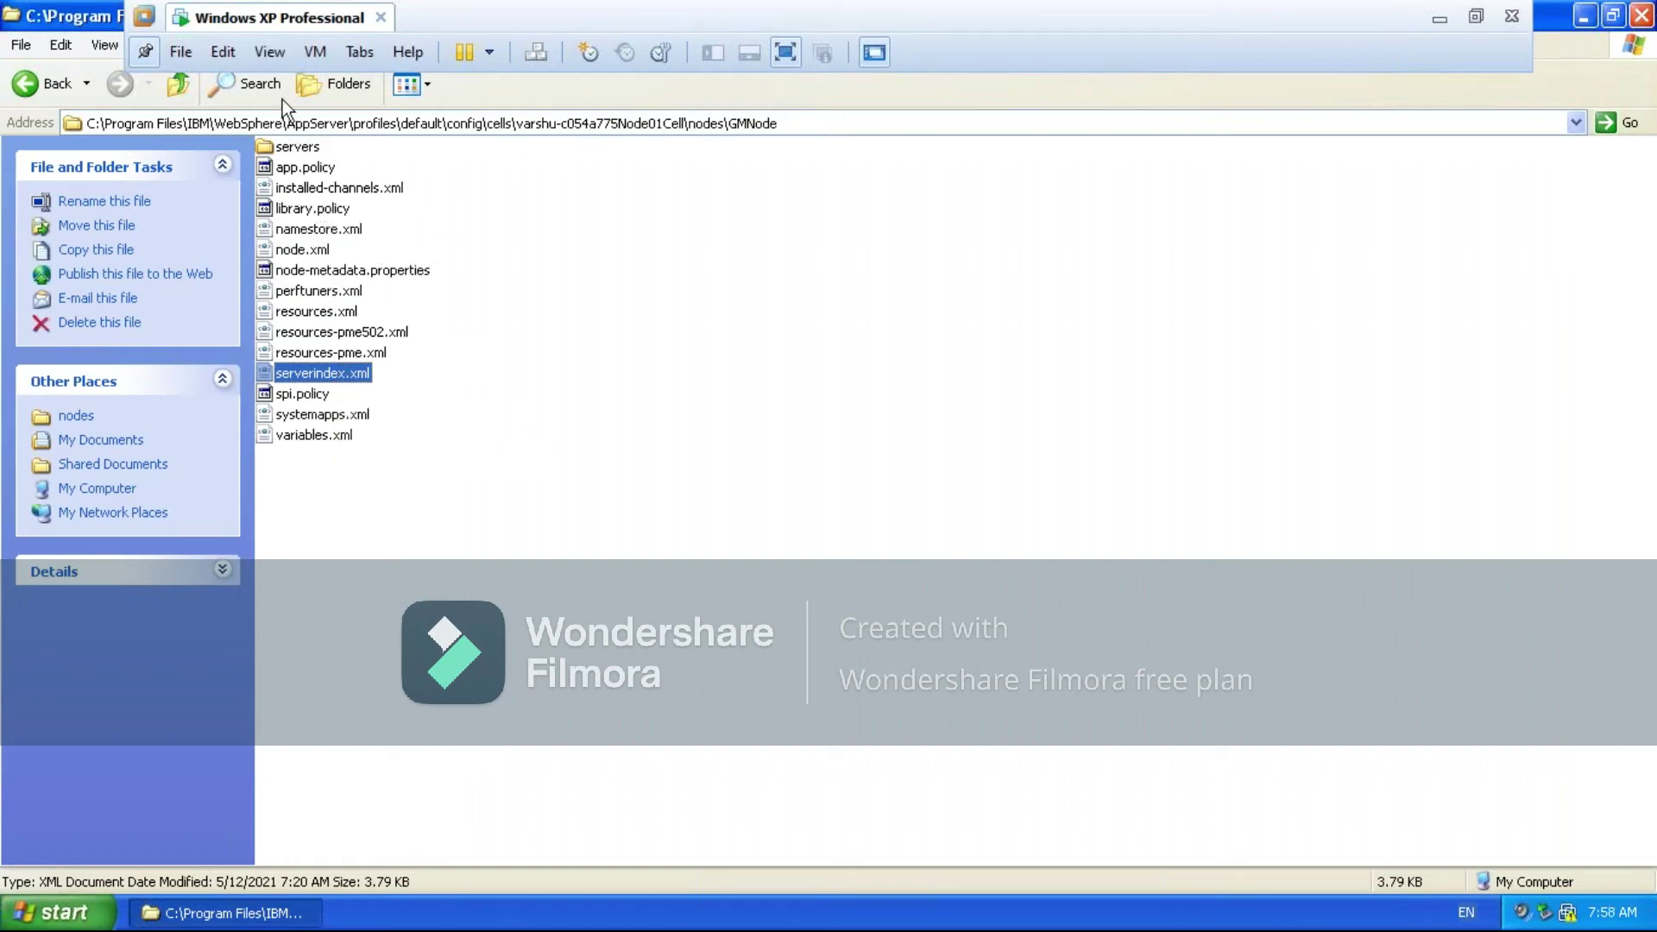
double_click(297, 147)
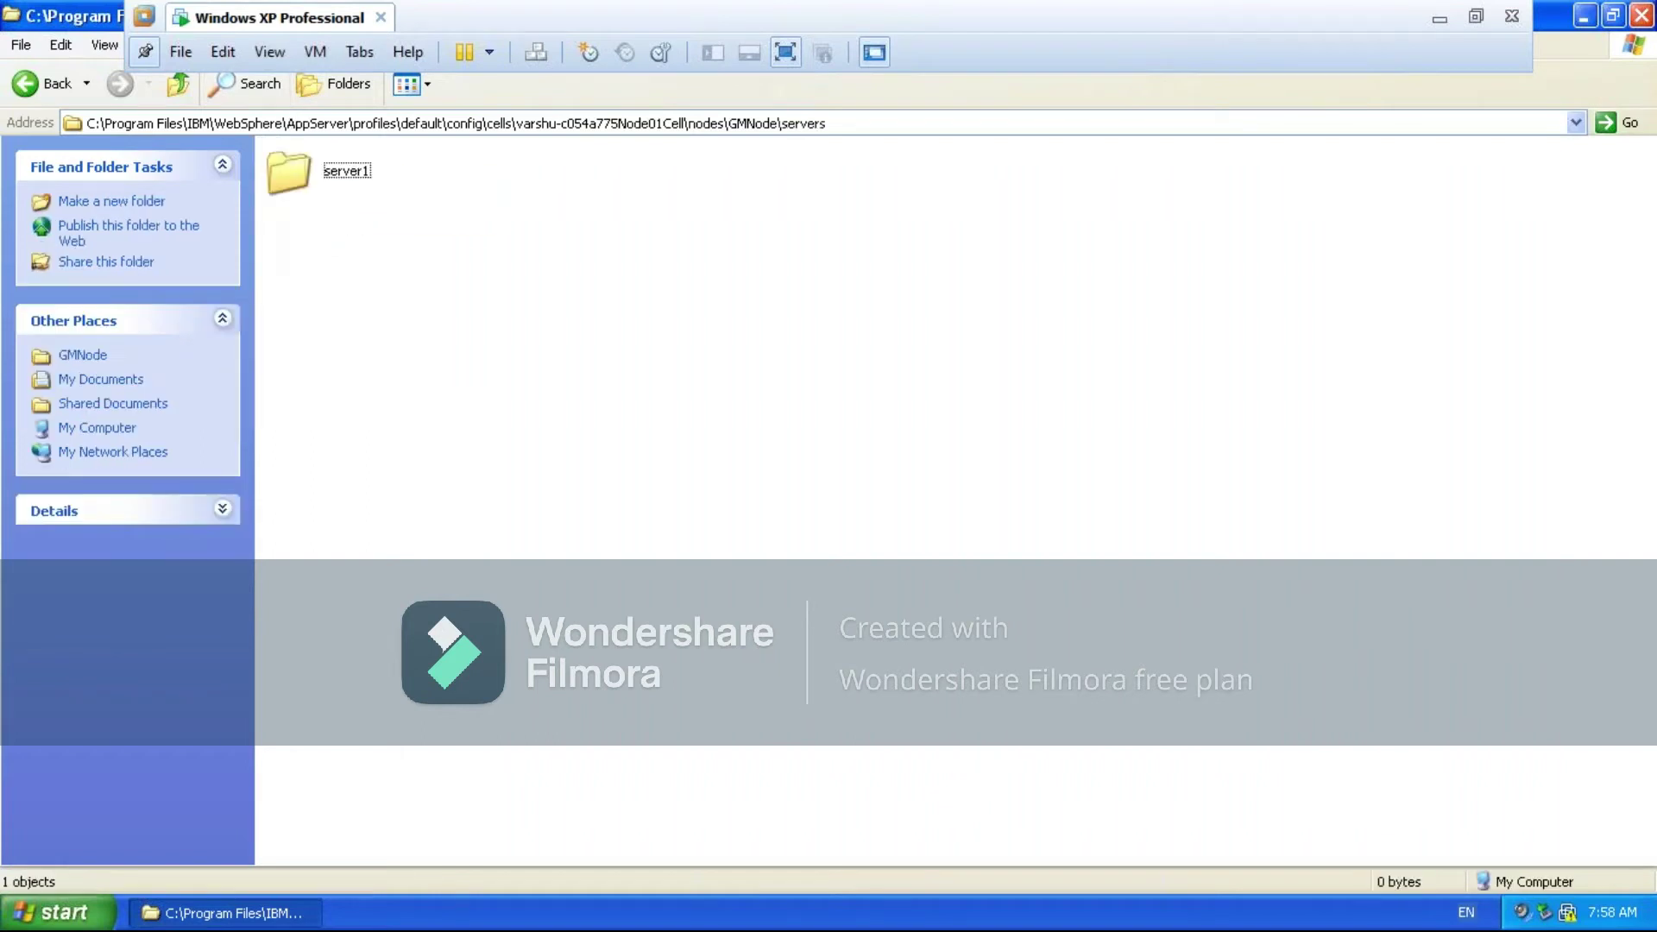
click(345, 174)
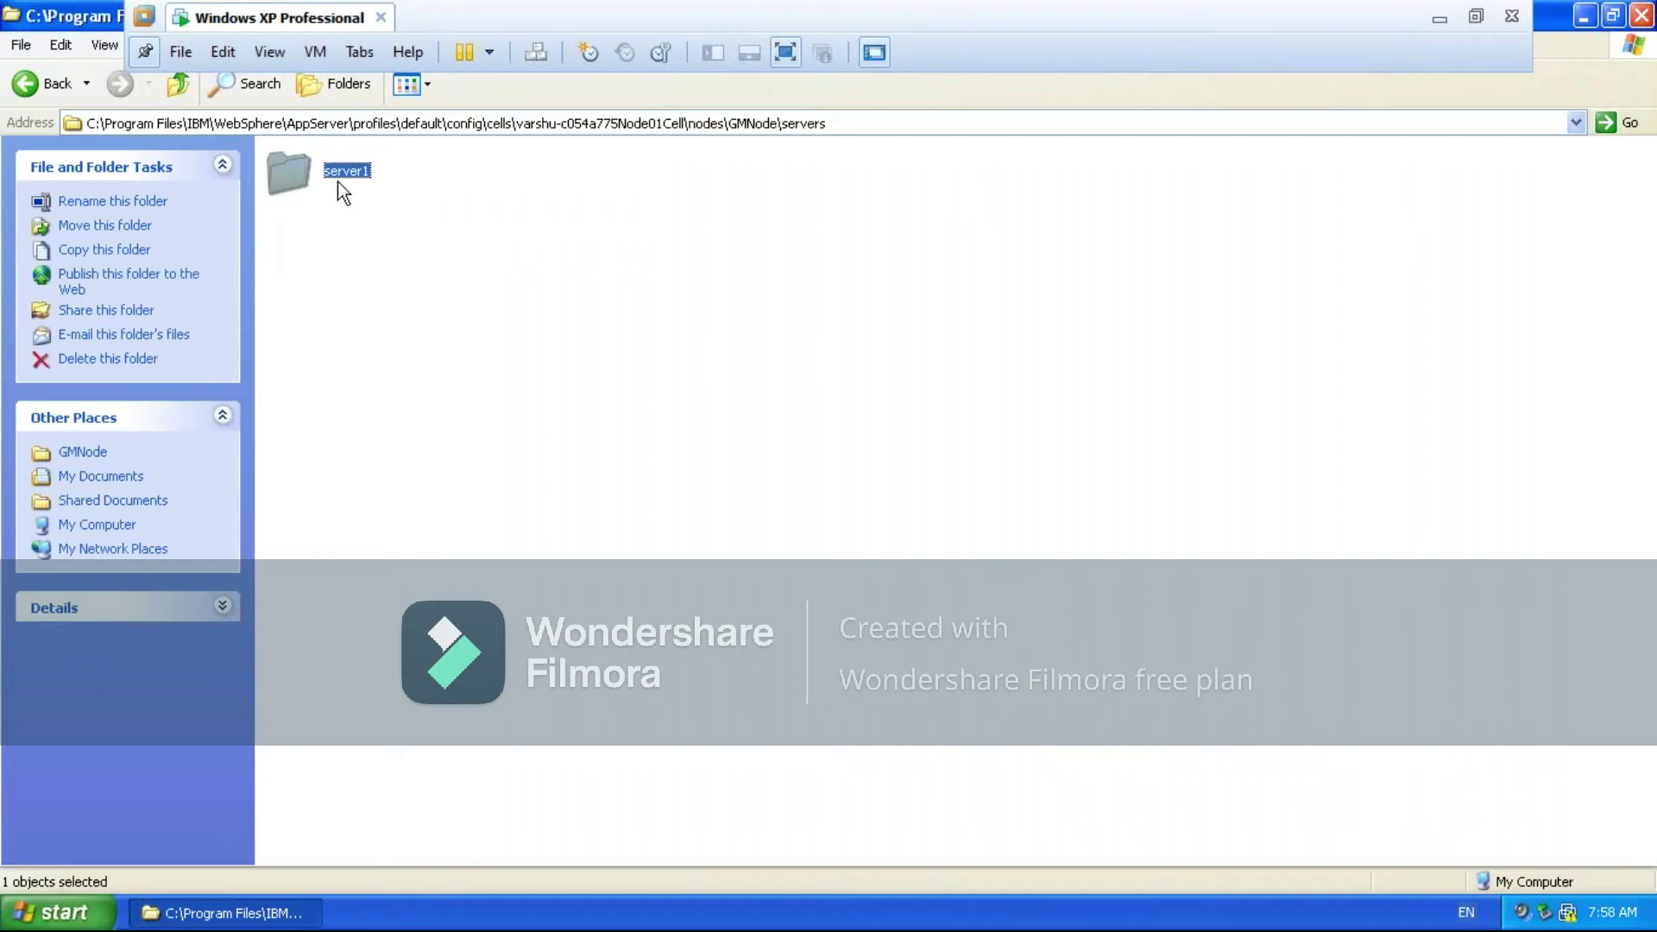
double_click(297, 170)
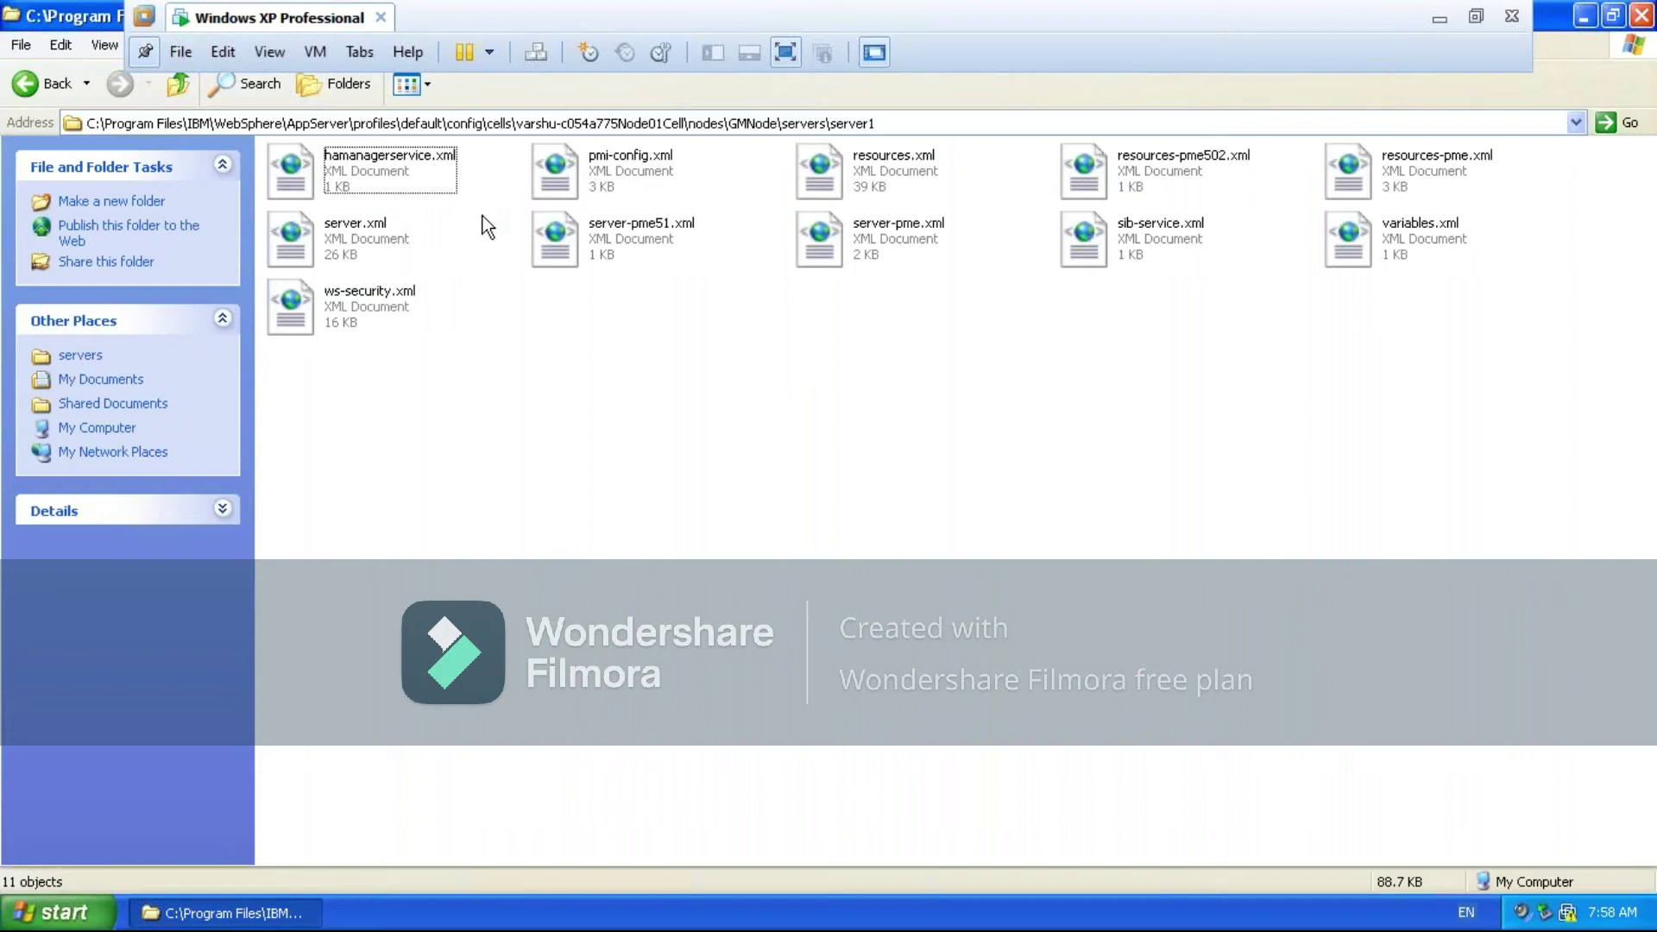
Go back up through the parent folders from server1 to the WebSphere AppServer folder
click(177, 83)
click(178, 84)
click(177, 83)
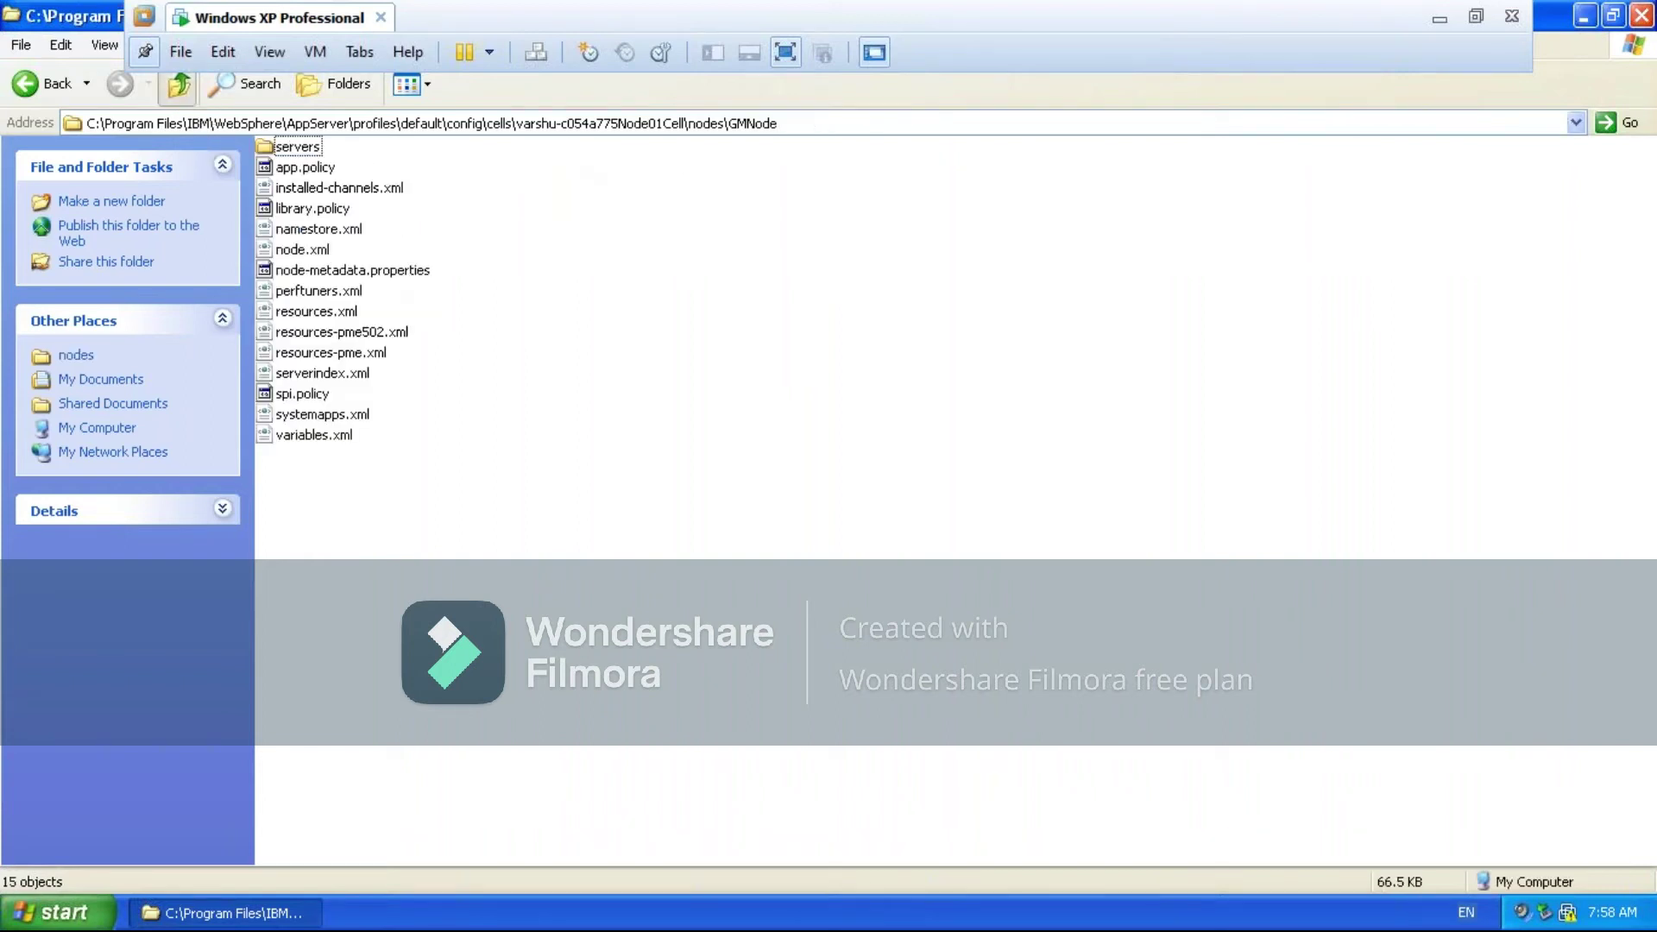
click(178, 84)
click(178, 83)
click(177, 84)
click(178, 84)
click(177, 83)
click(178, 84)
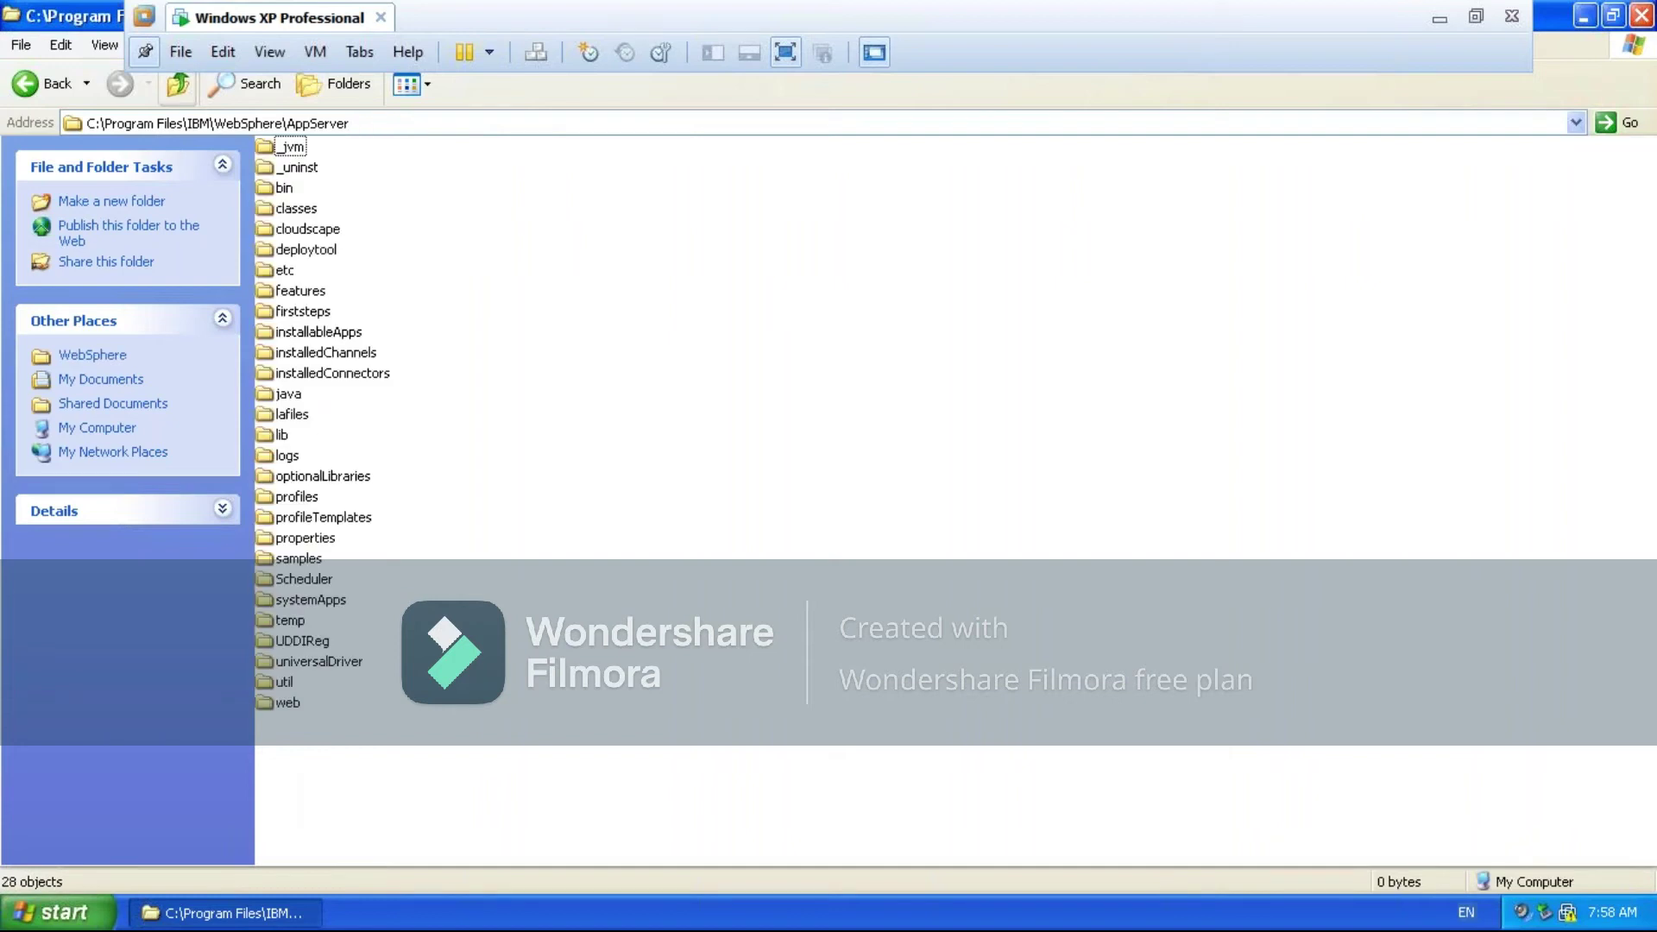
Highlight the AppServer installation path and select all folders inside it
click(217, 122)
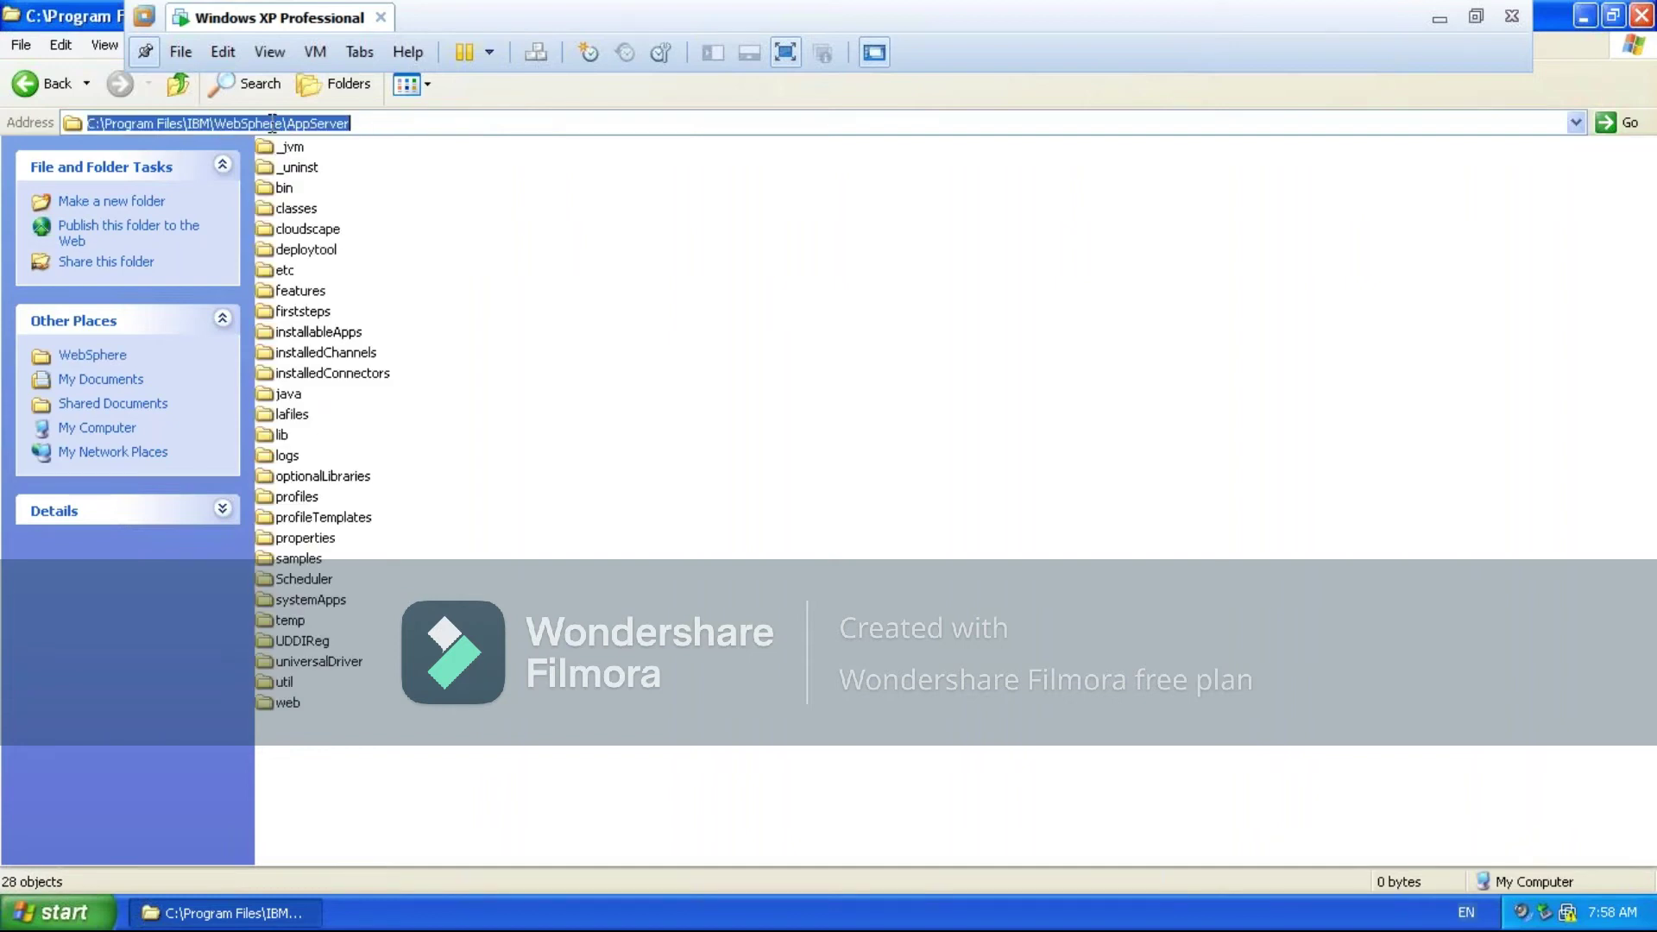
click(305, 211)
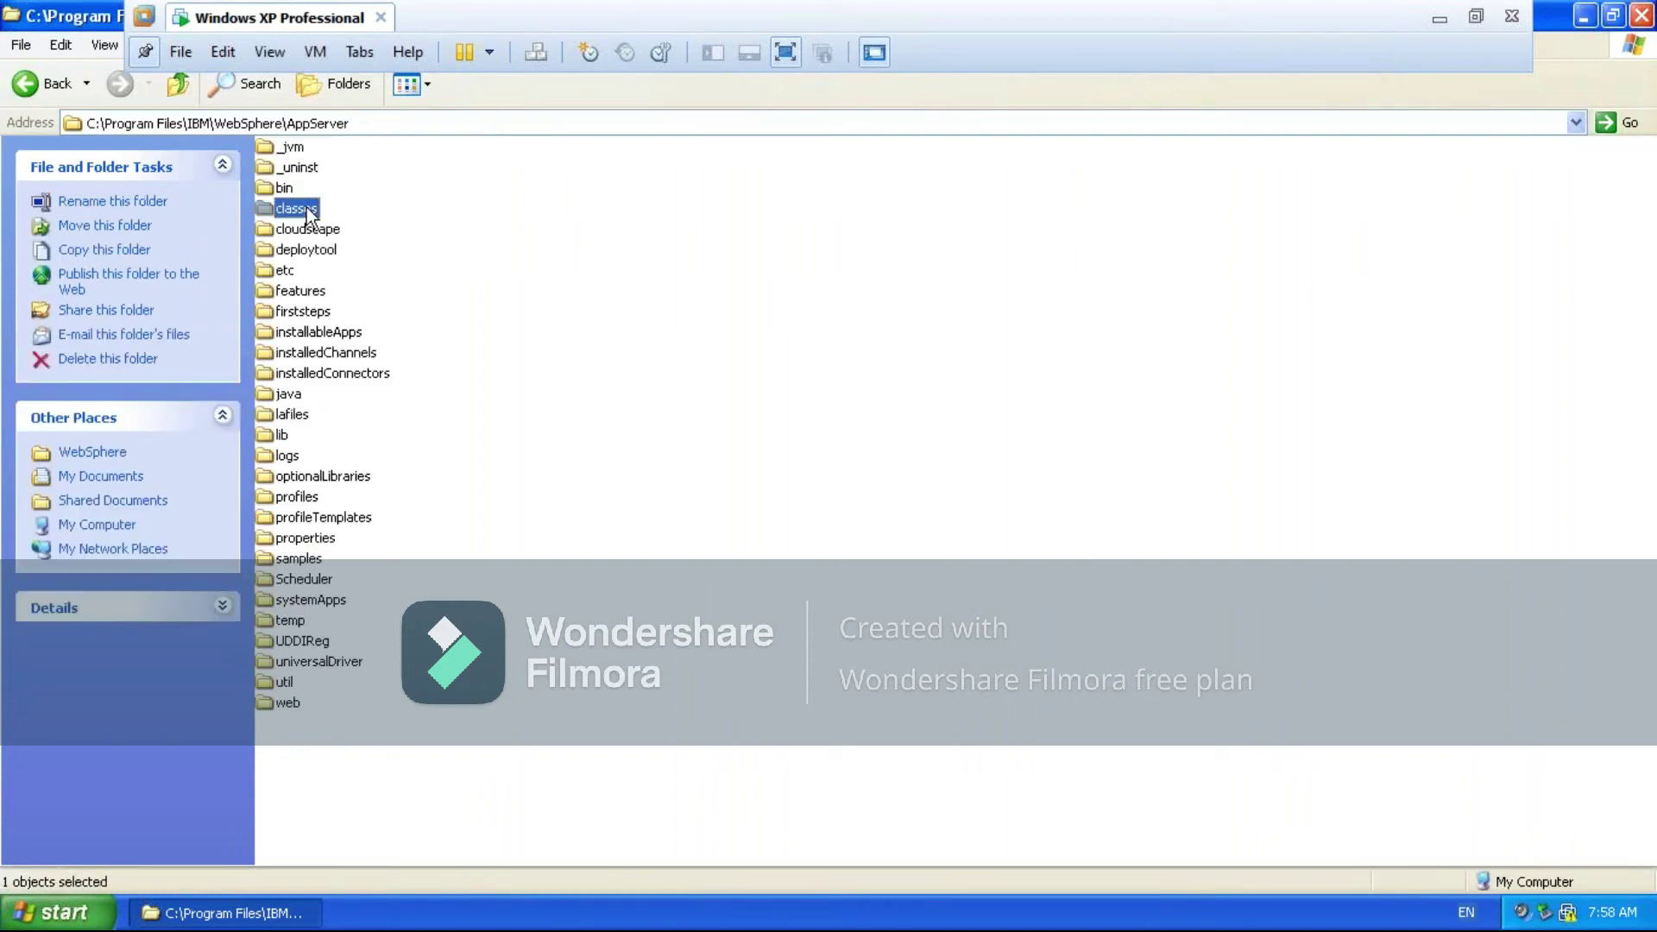
key(ctrl+a)
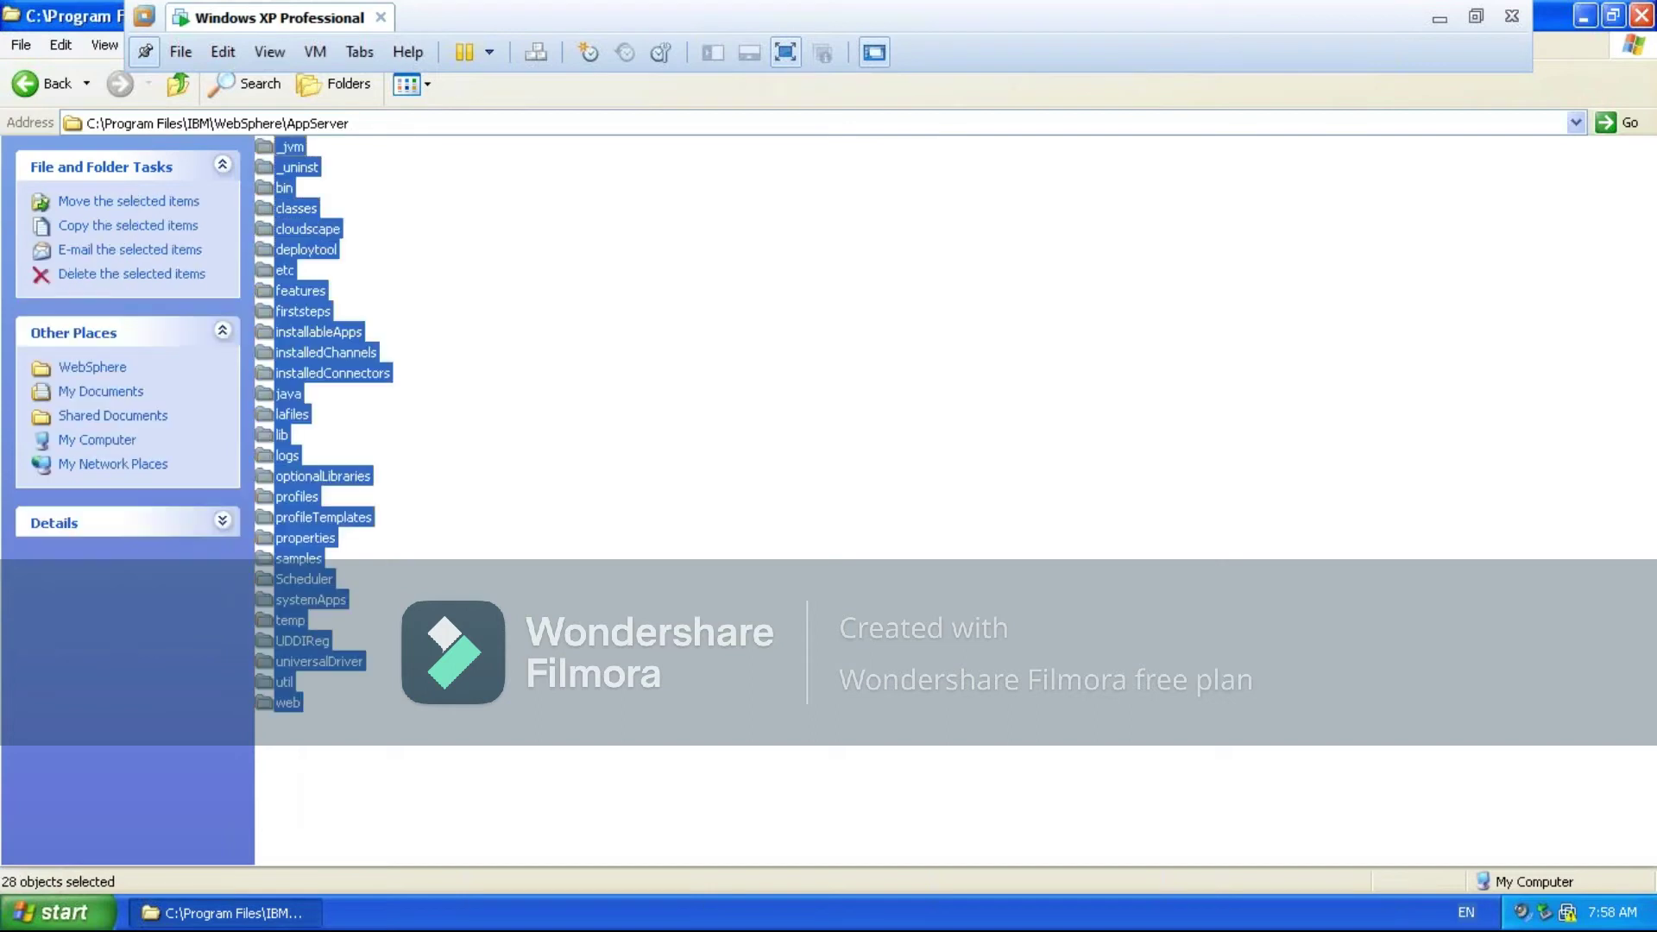
Clear the selection, open the default folder inside profiles, and highlight the default profile's path
click(508, 286)
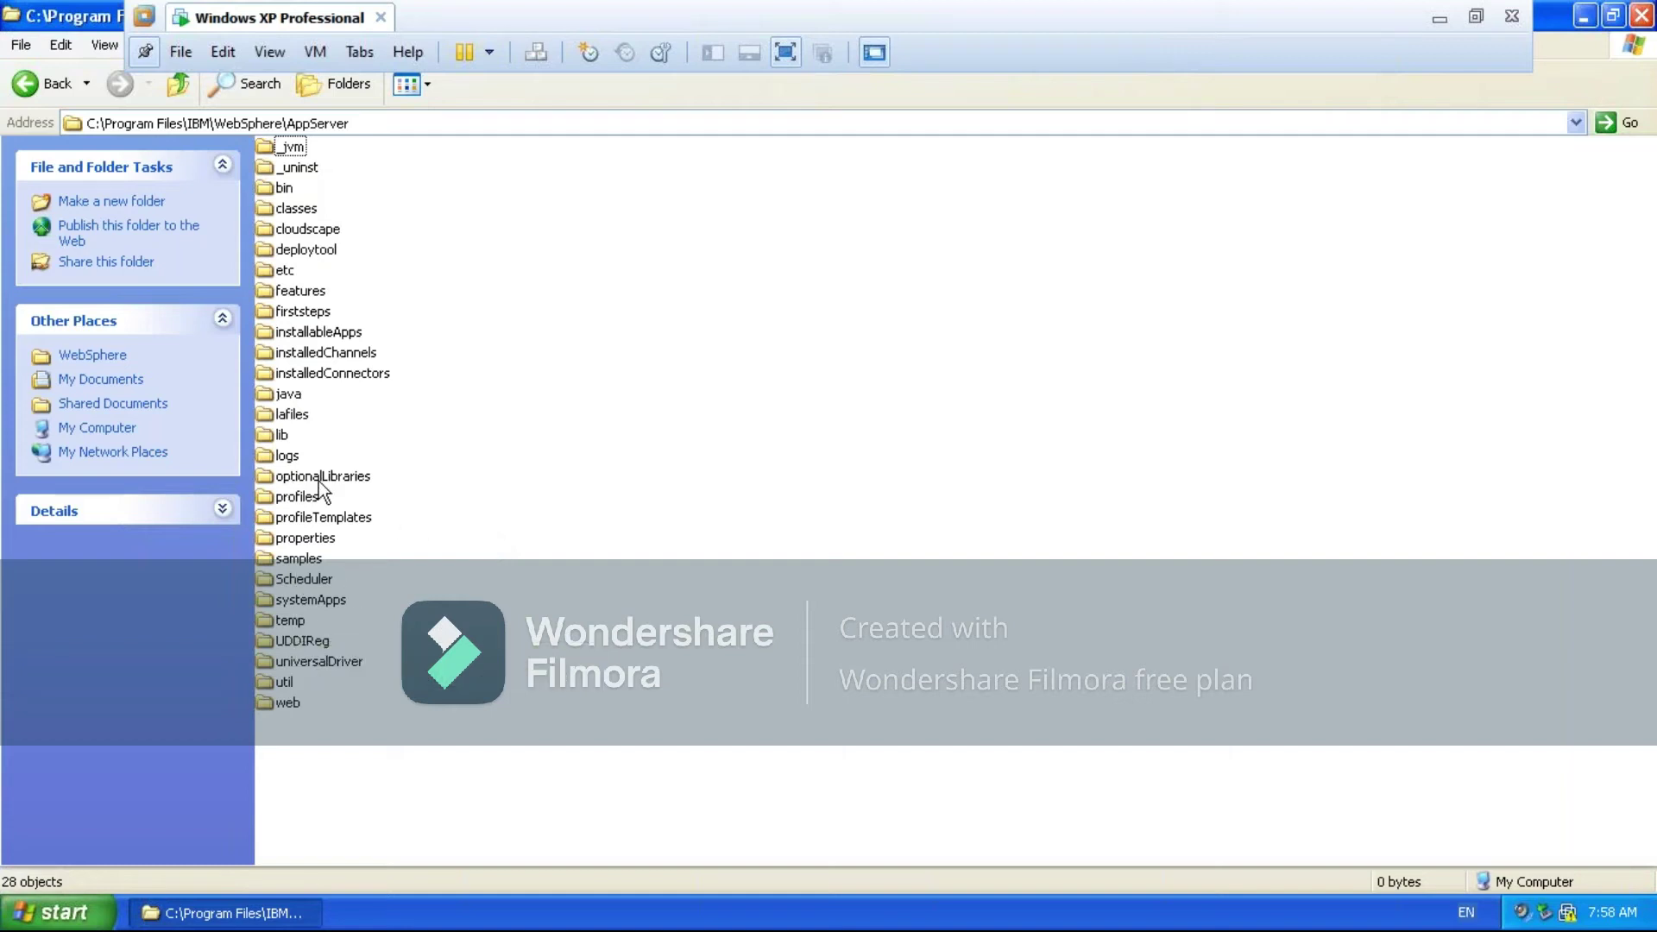
click(286, 506)
double_click(286, 506)
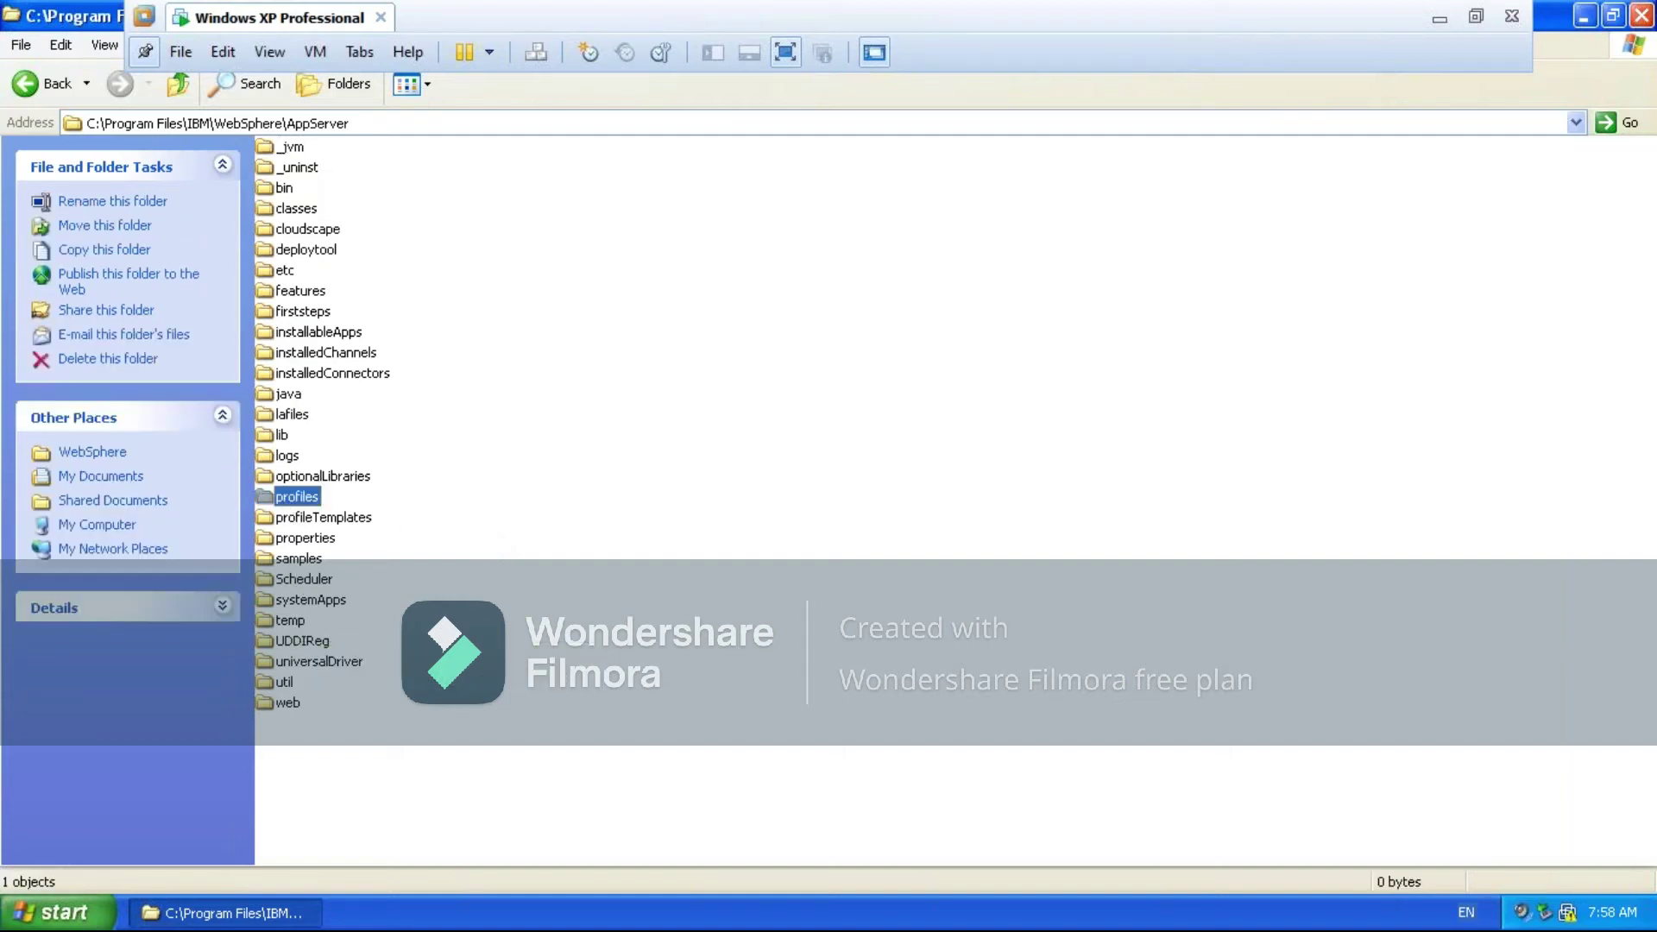
click(309, 176)
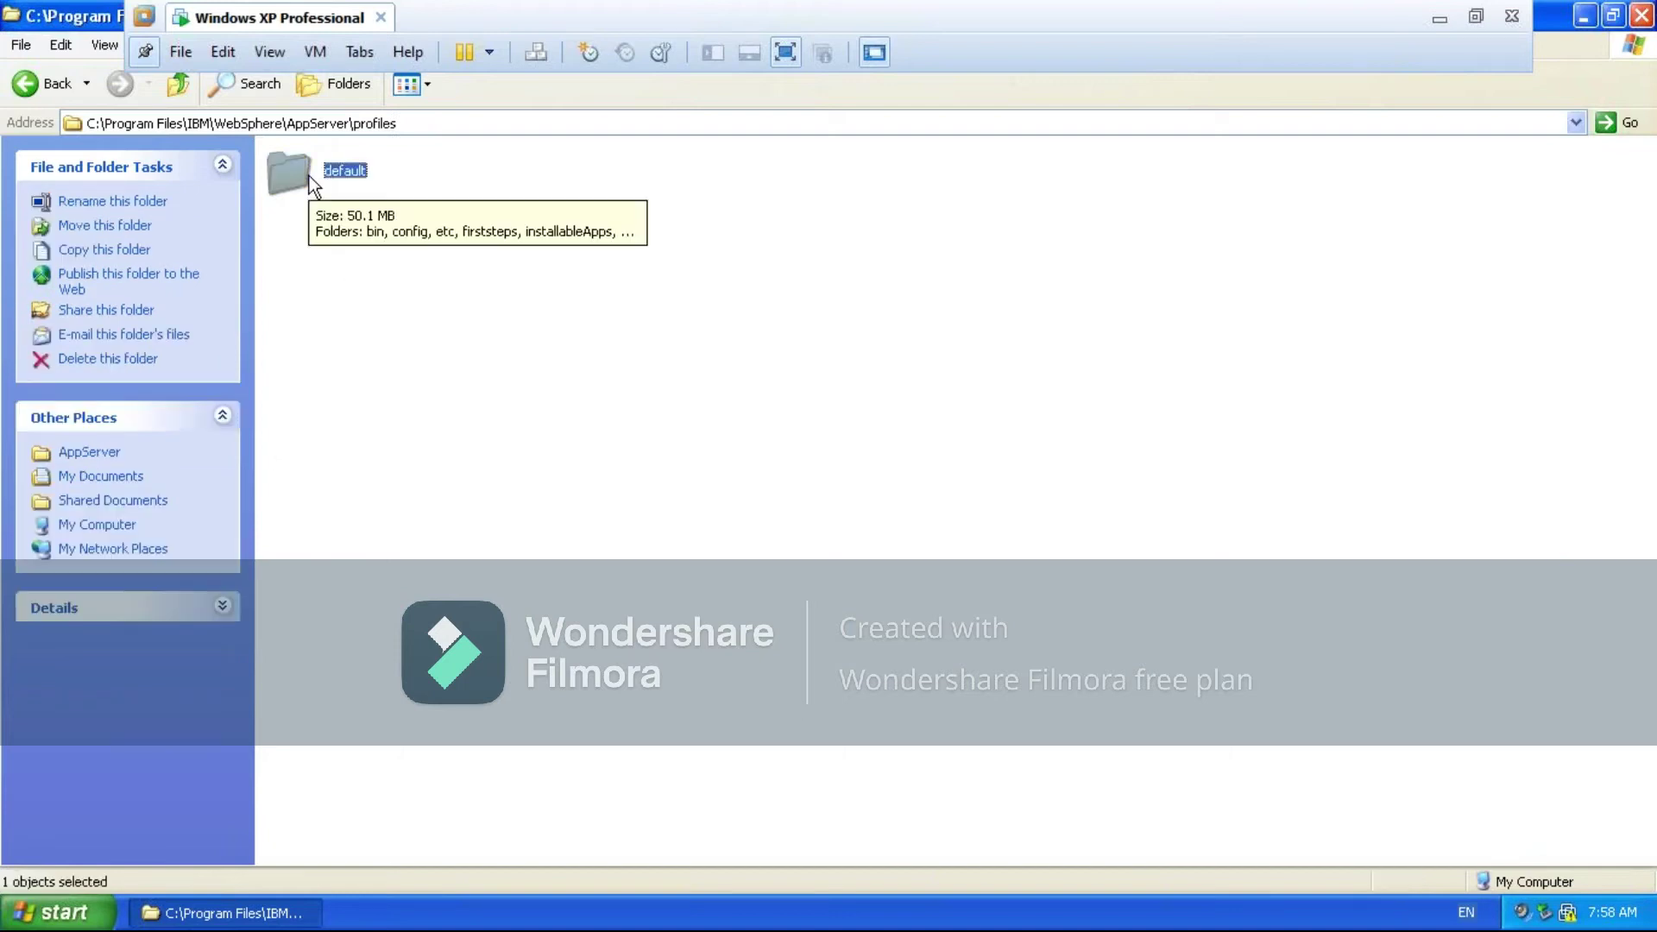
double_click(309, 176)
click(366, 122)
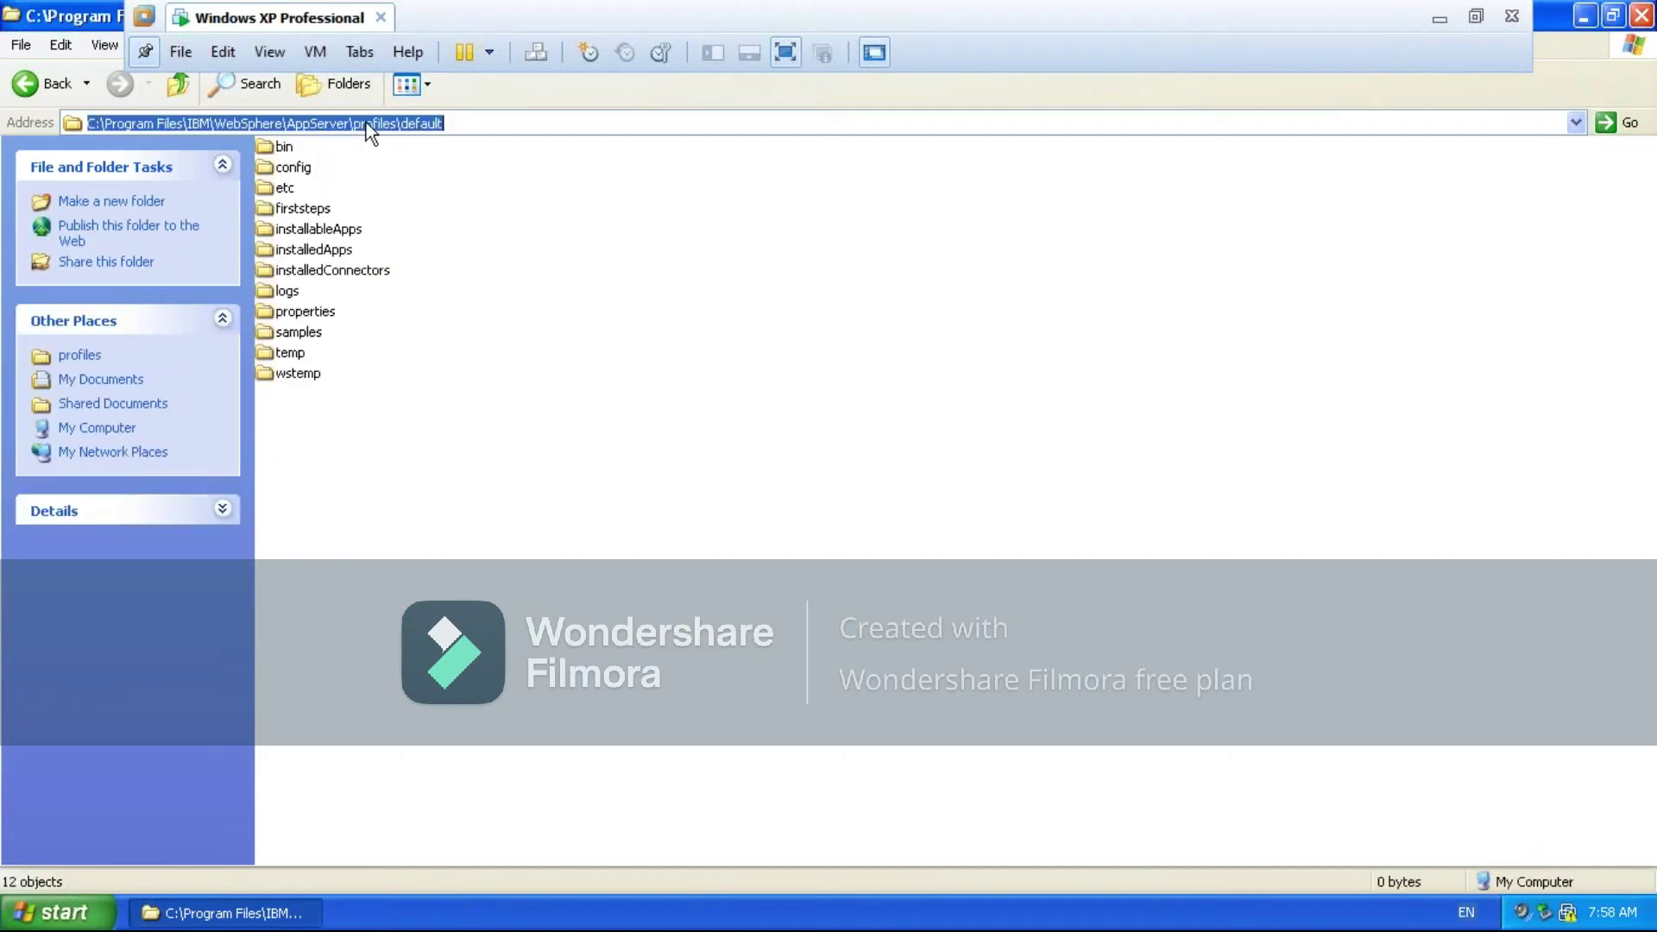
click(492, 226)
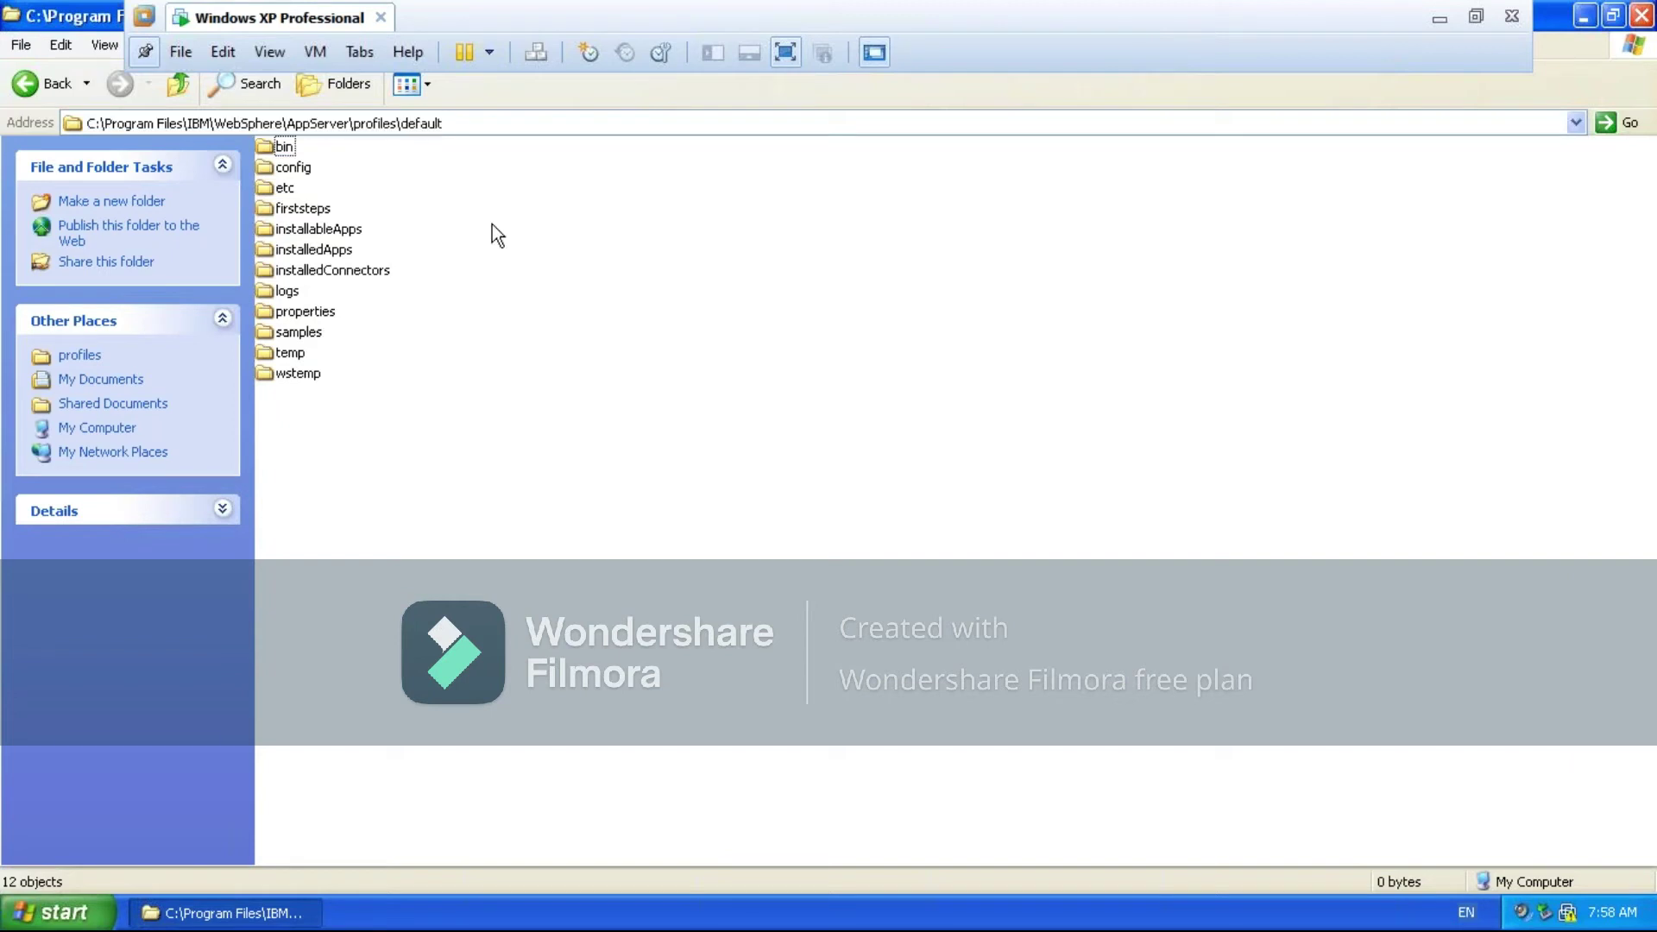
Open the server1 folder under the default profile's config, cells, cell, nodes, GMNode and servers folders
double_click(281, 170)
double_click(815, 172)
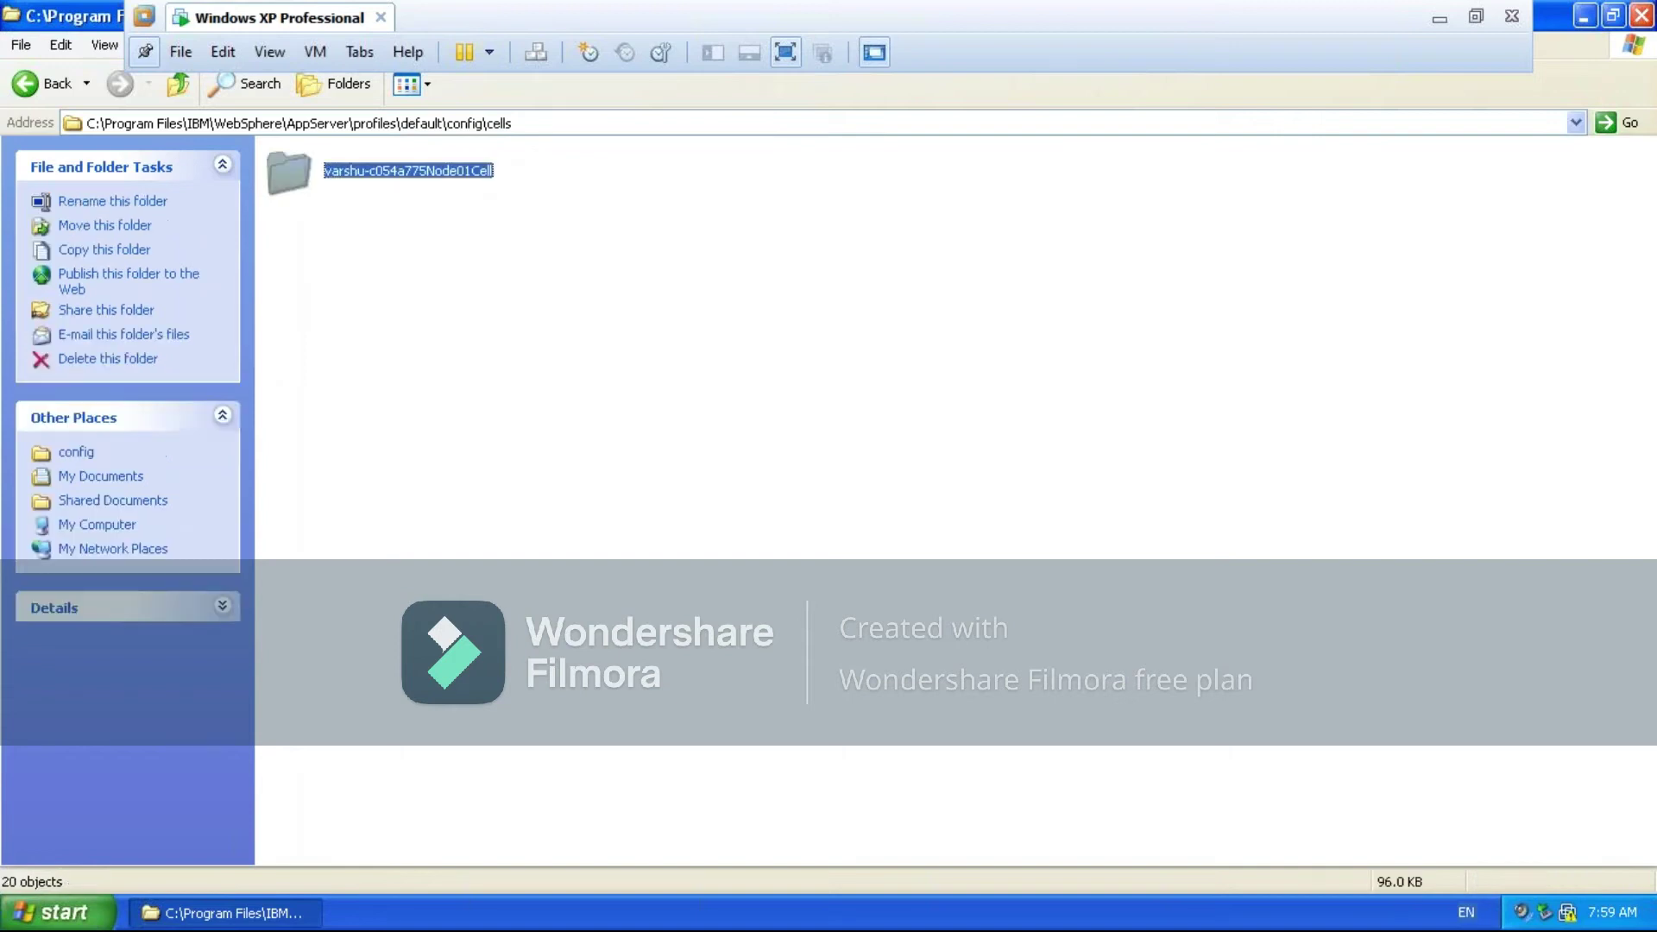
double_click(451, 175)
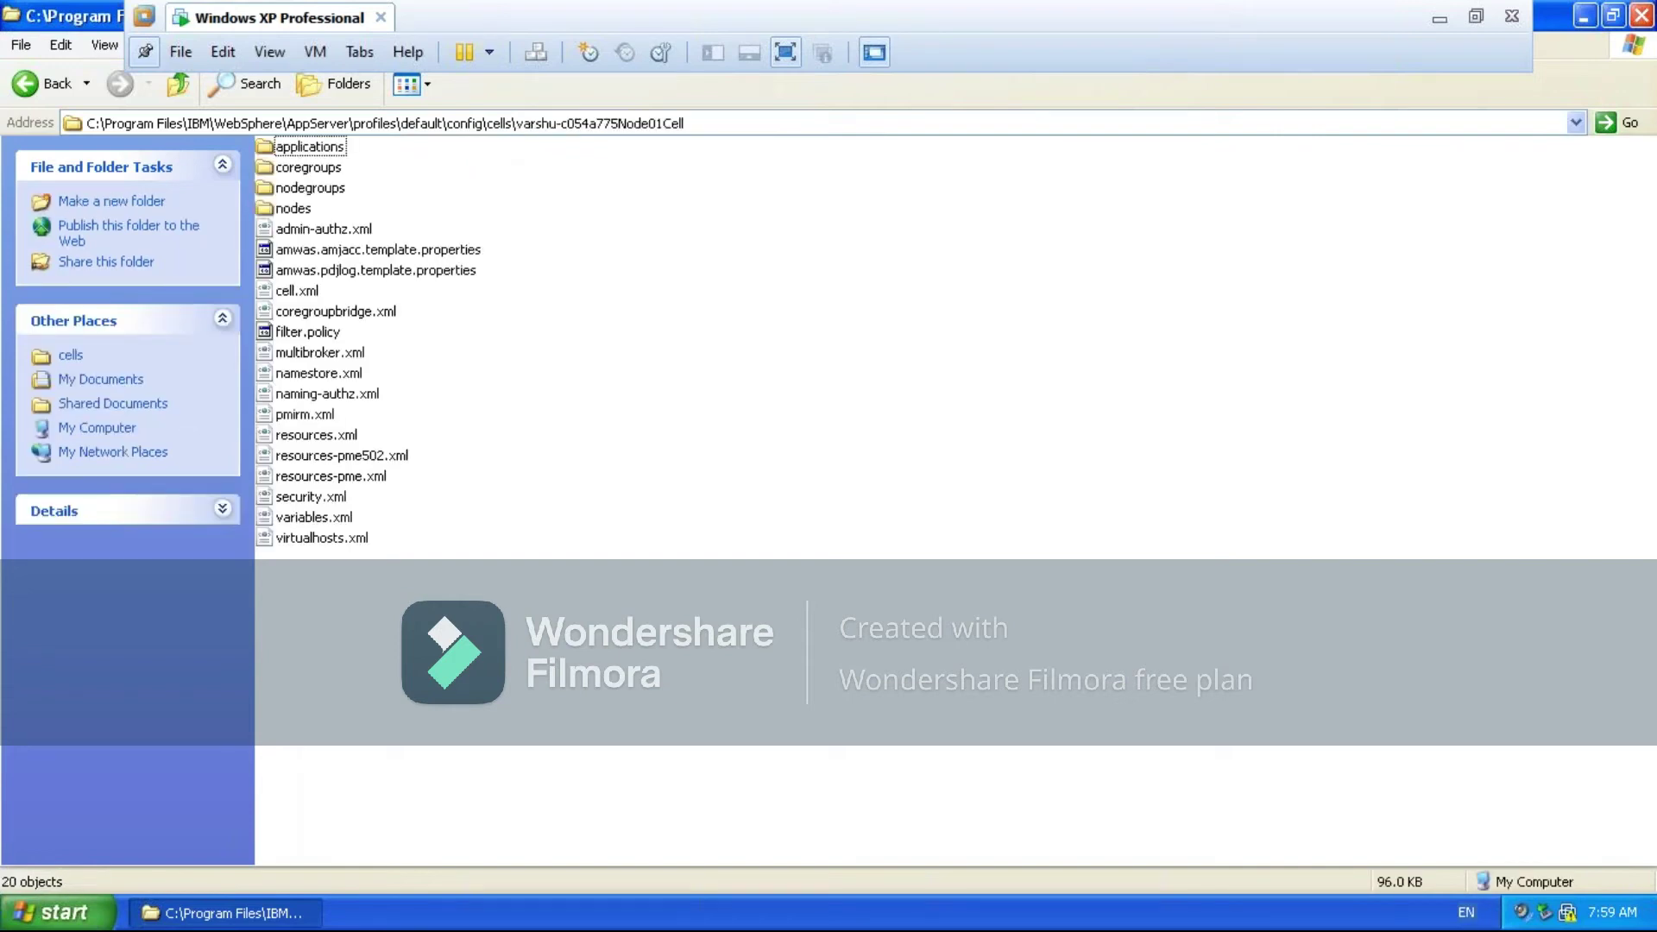
double_click(289, 210)
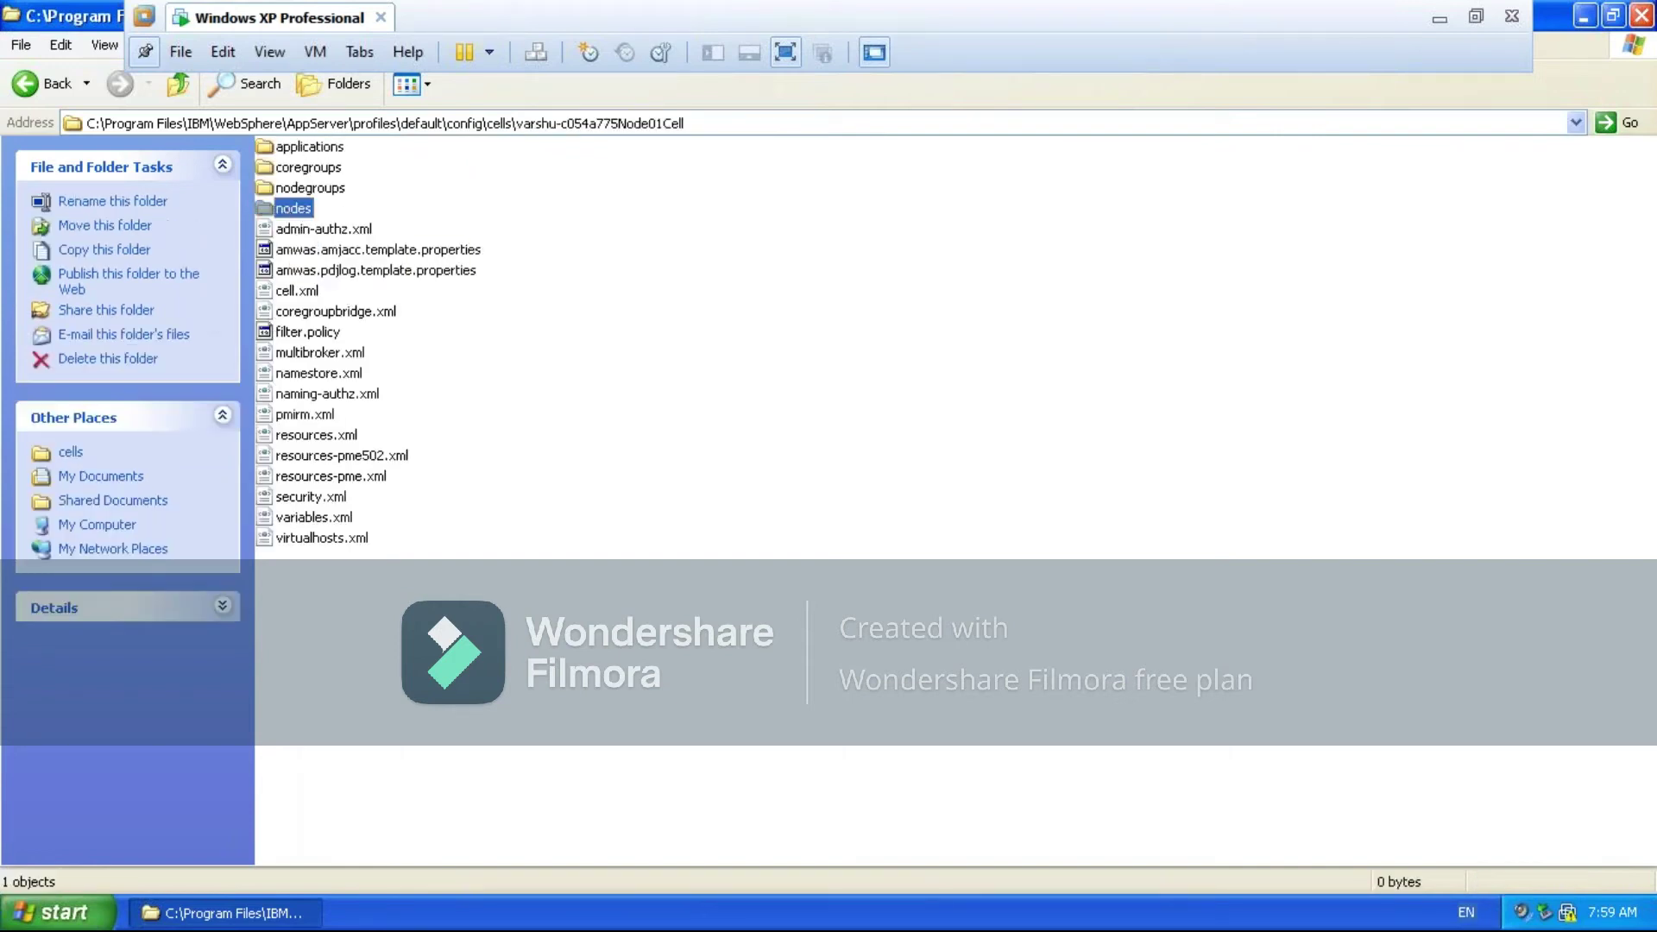
double_click(299, 169)
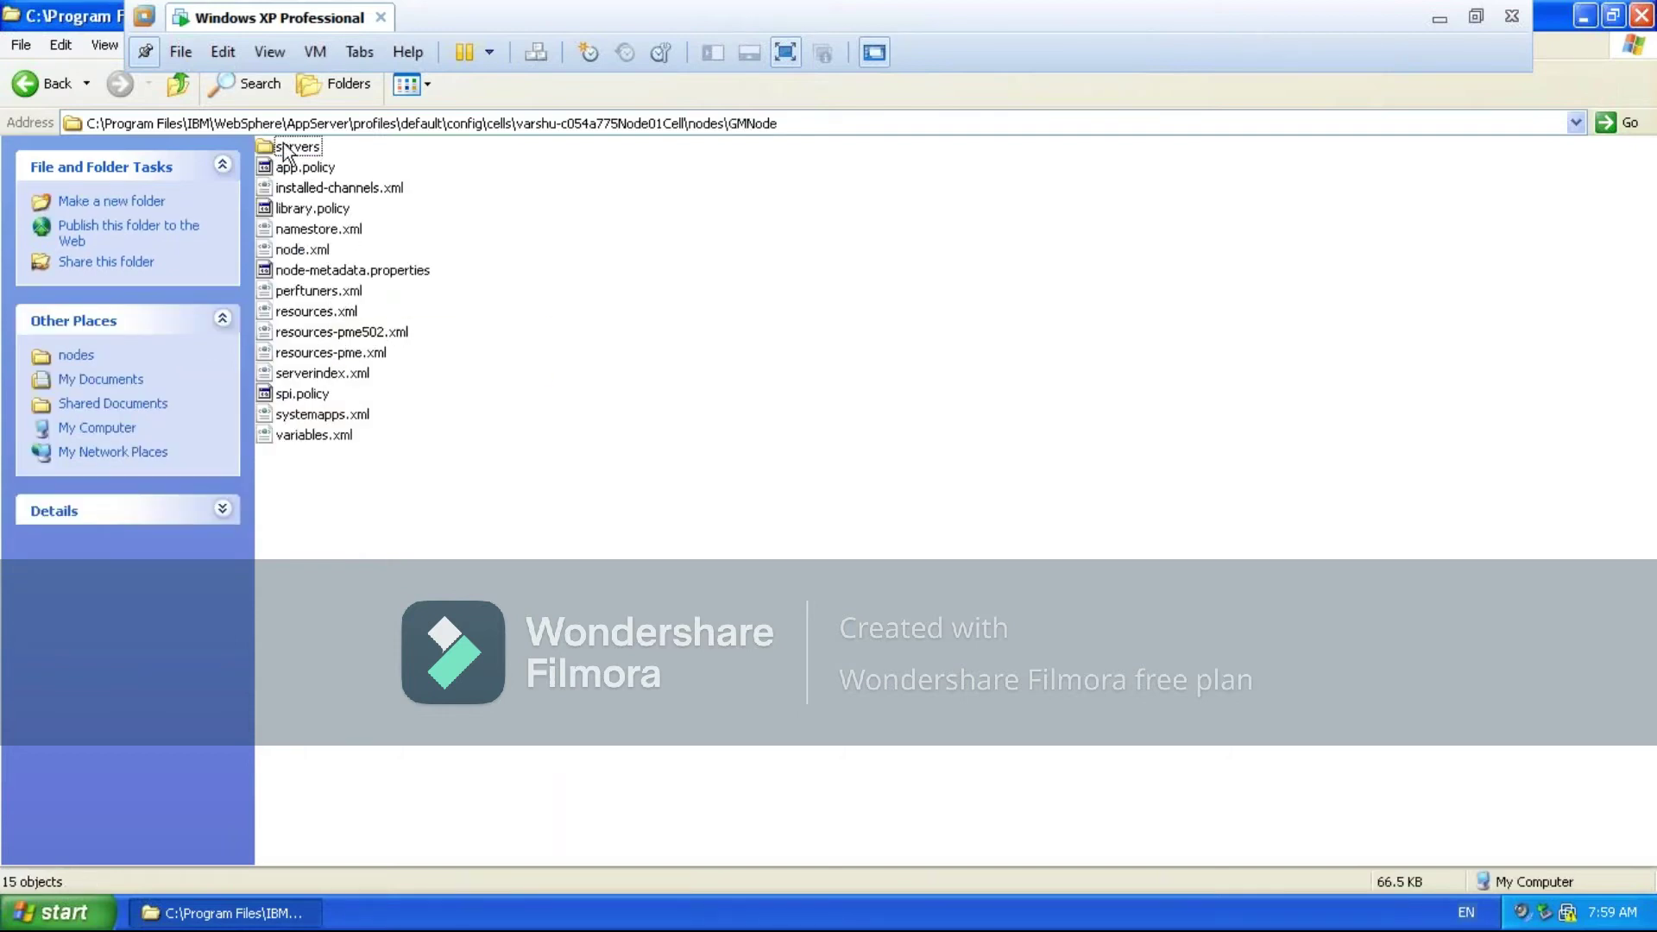
double_click(283, 142)
double_click(299, 169)
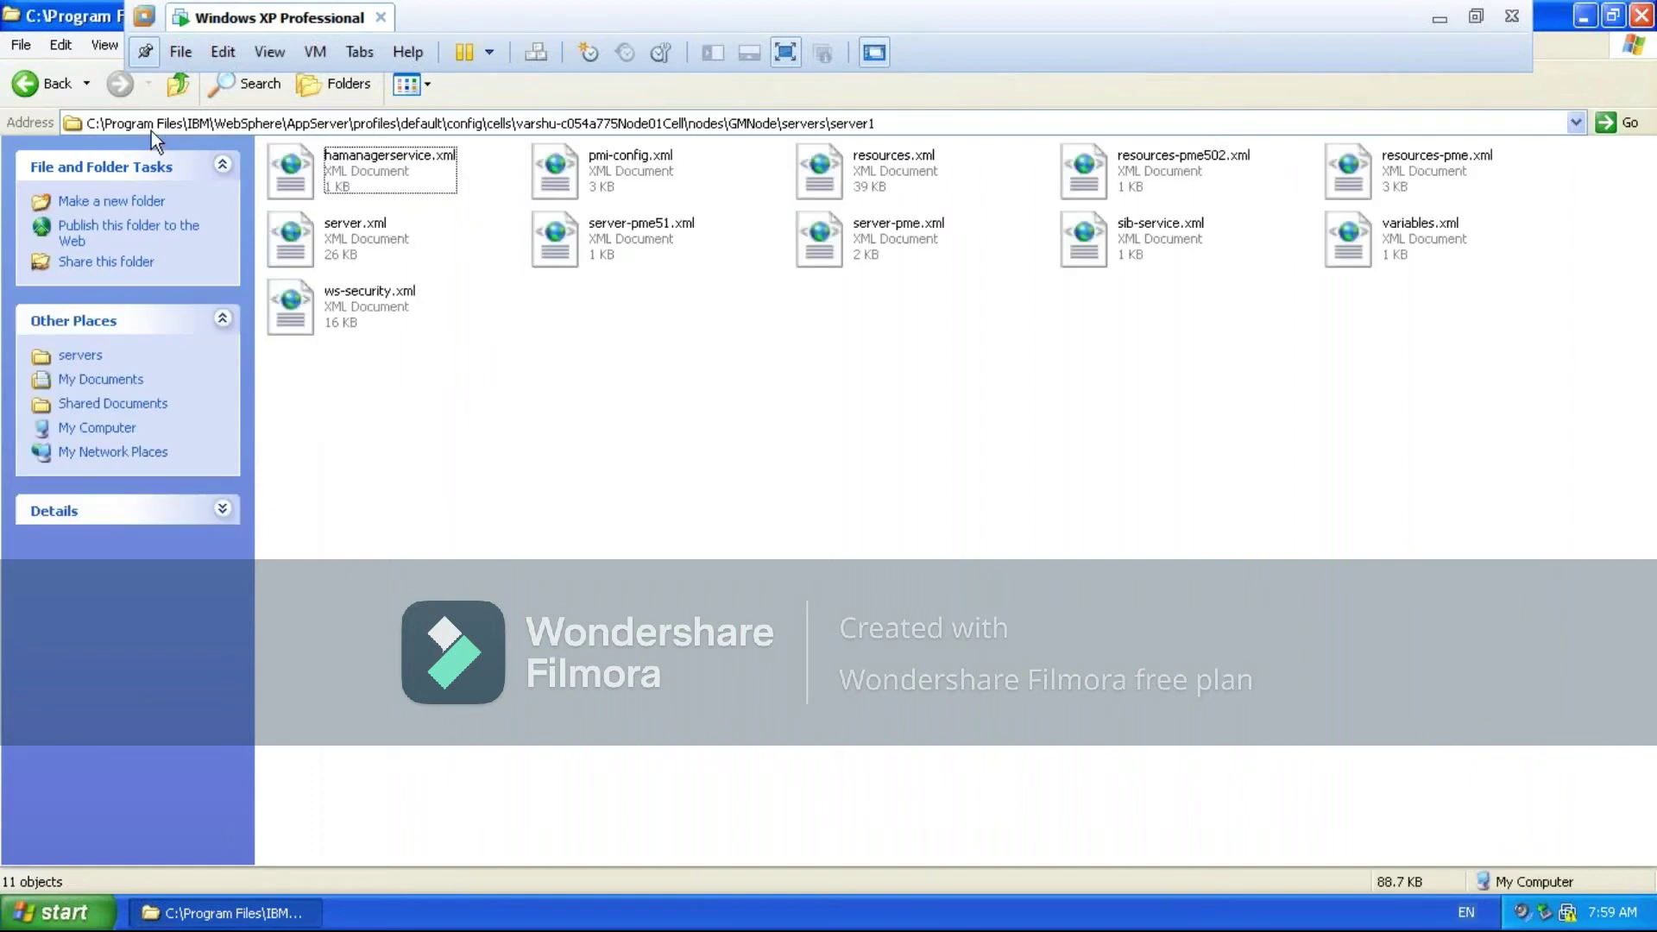
Go back up from server1 to the AppServer folder and highlight its installation path
click(178, 83)
click(178, 83)
click(178, 84)
click(178, 84)
click(179, 84)
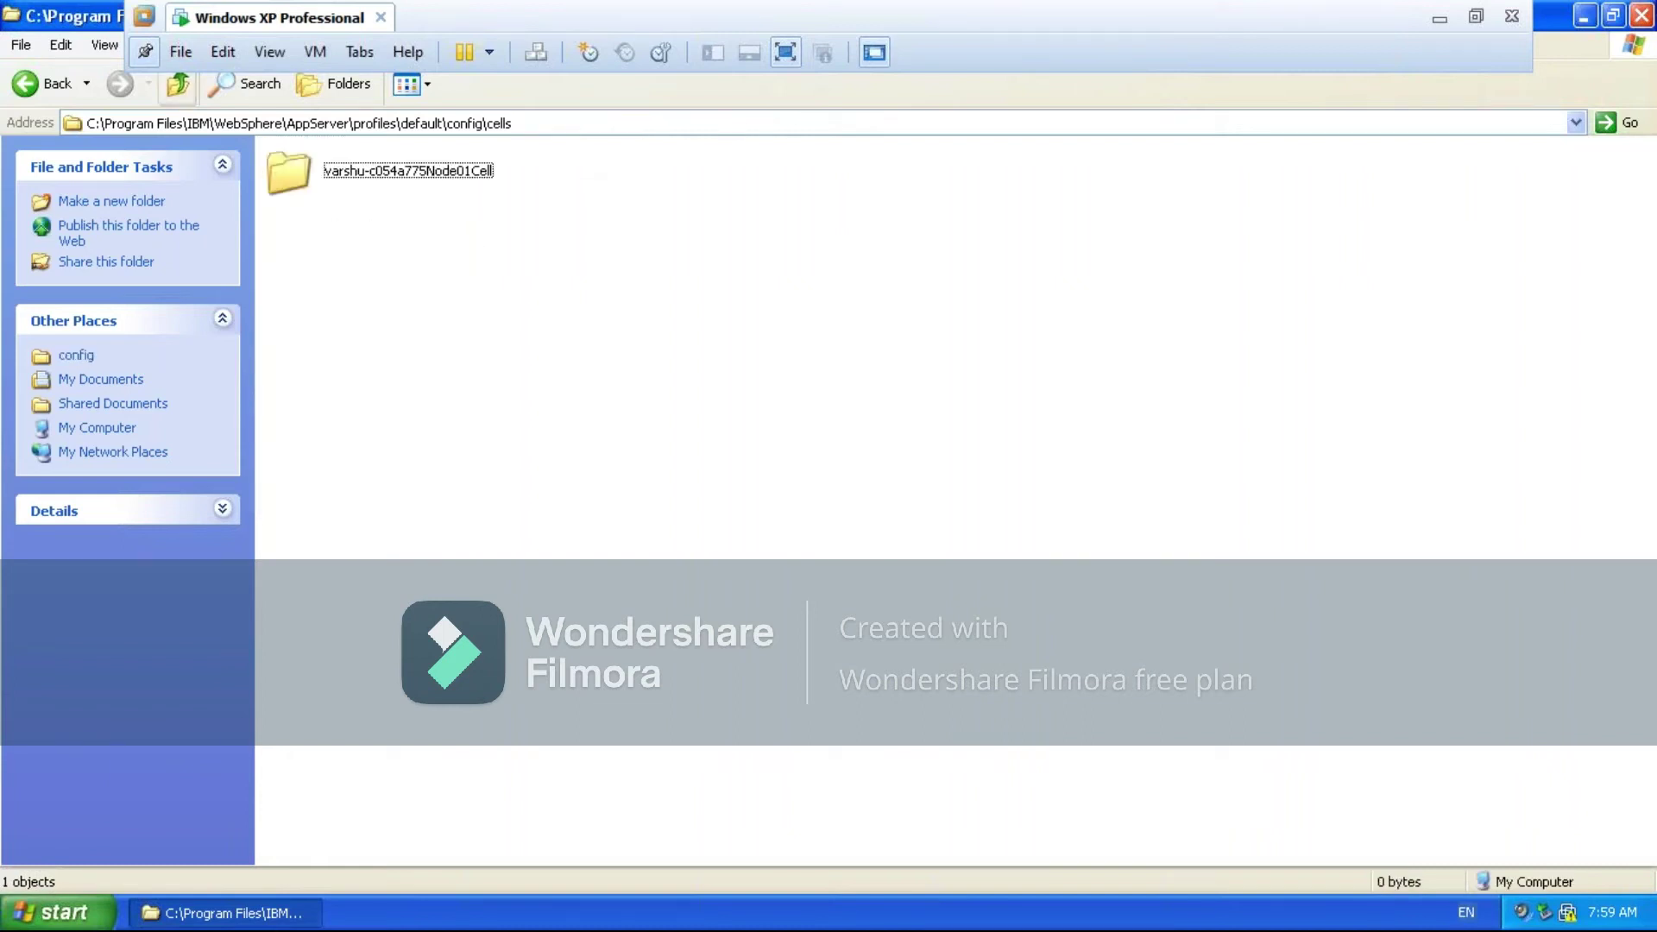
click(179, 83)
click(179, 84)
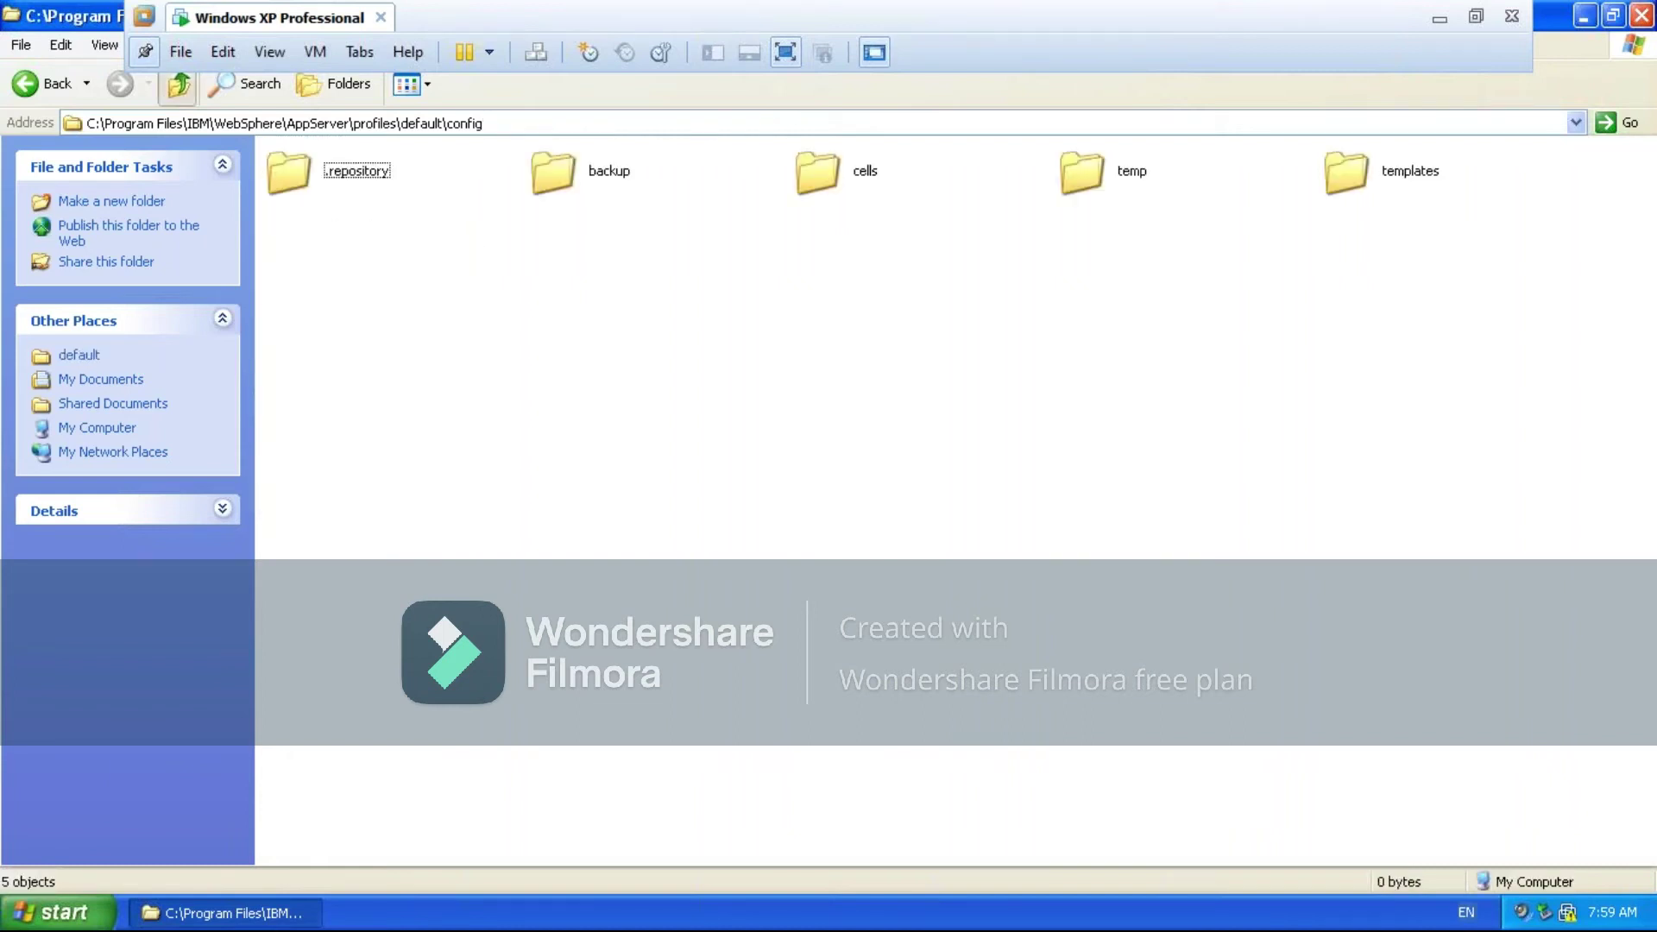
click(178, 83)
click(178, 83)
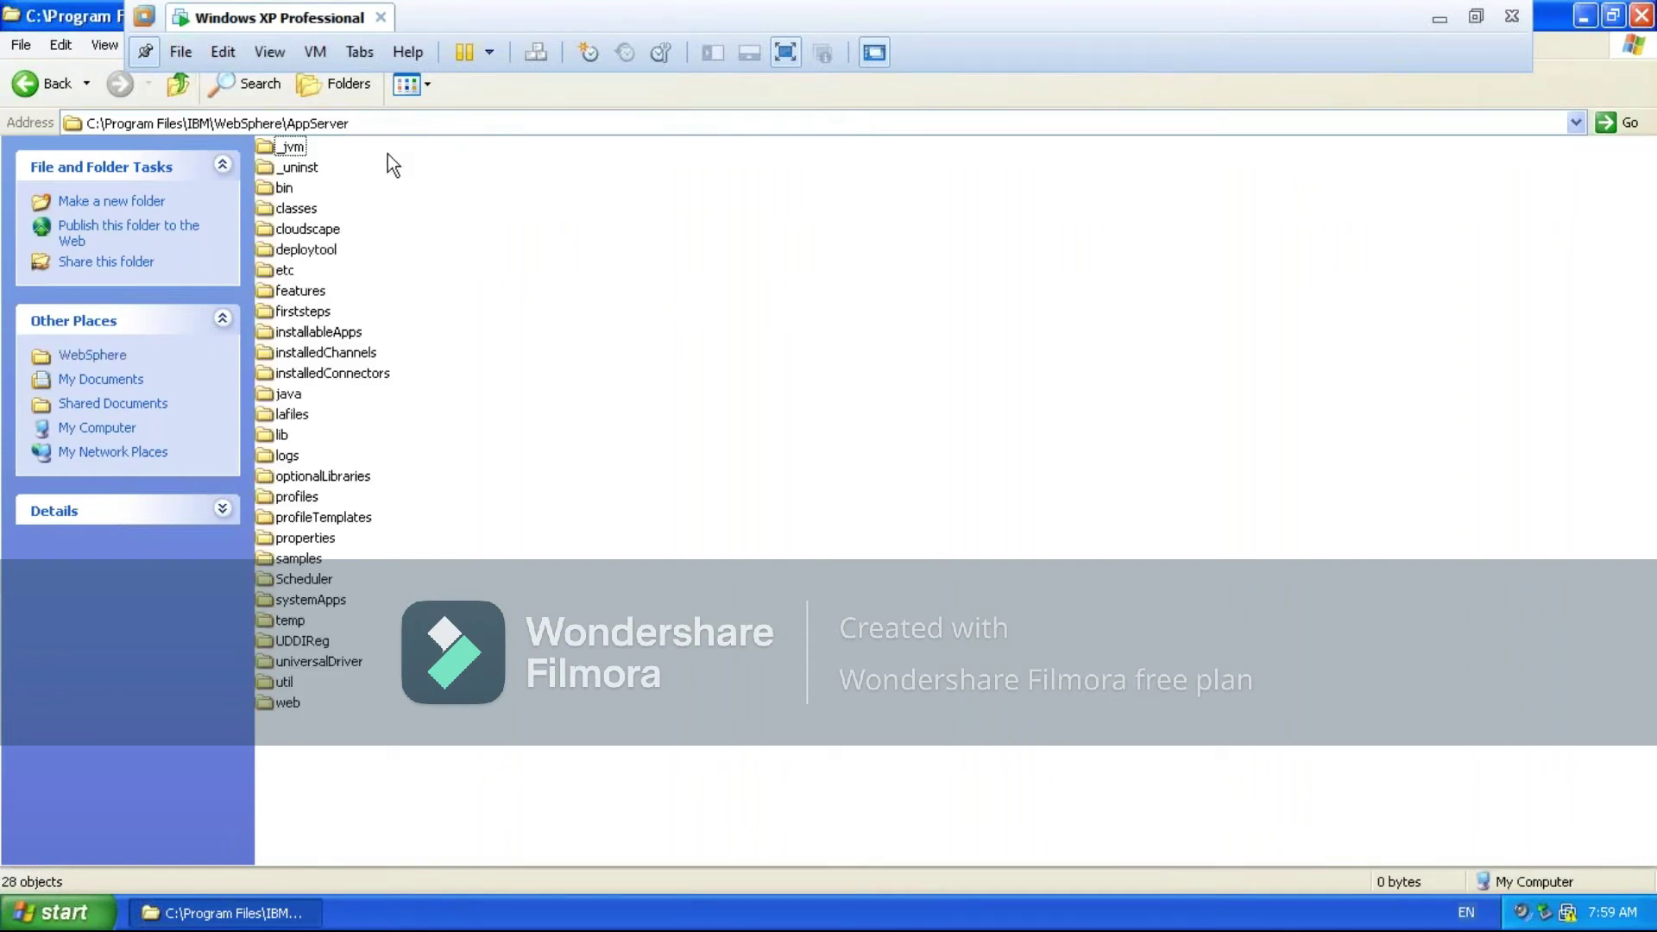
click(404, 125)
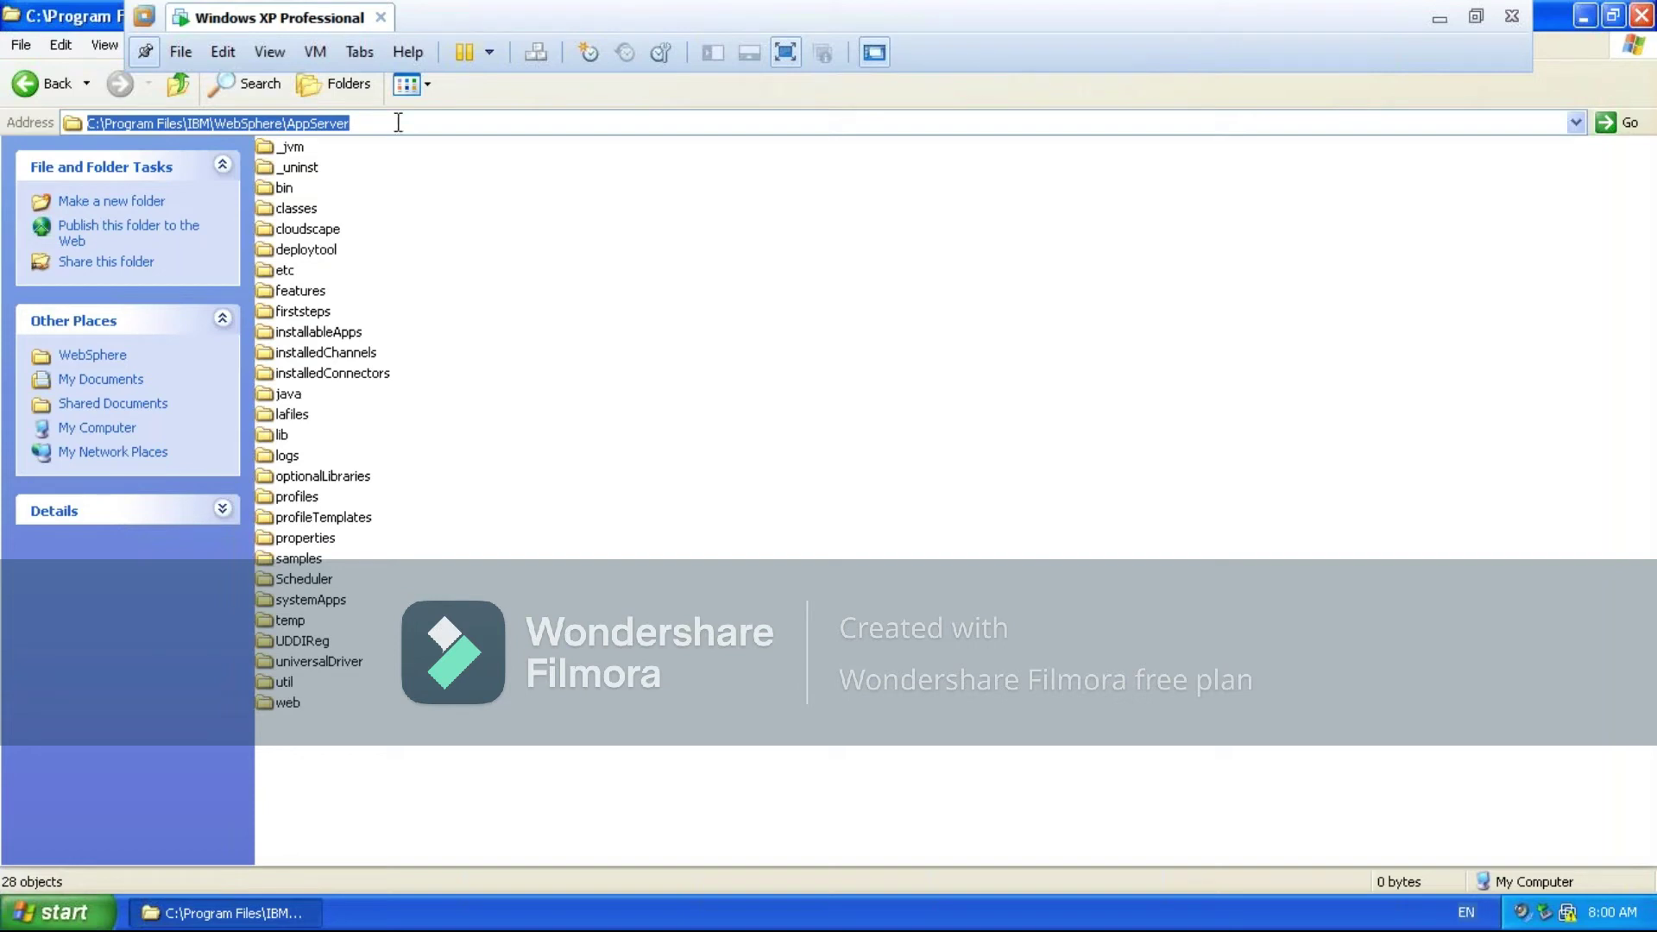
click(407, 274)
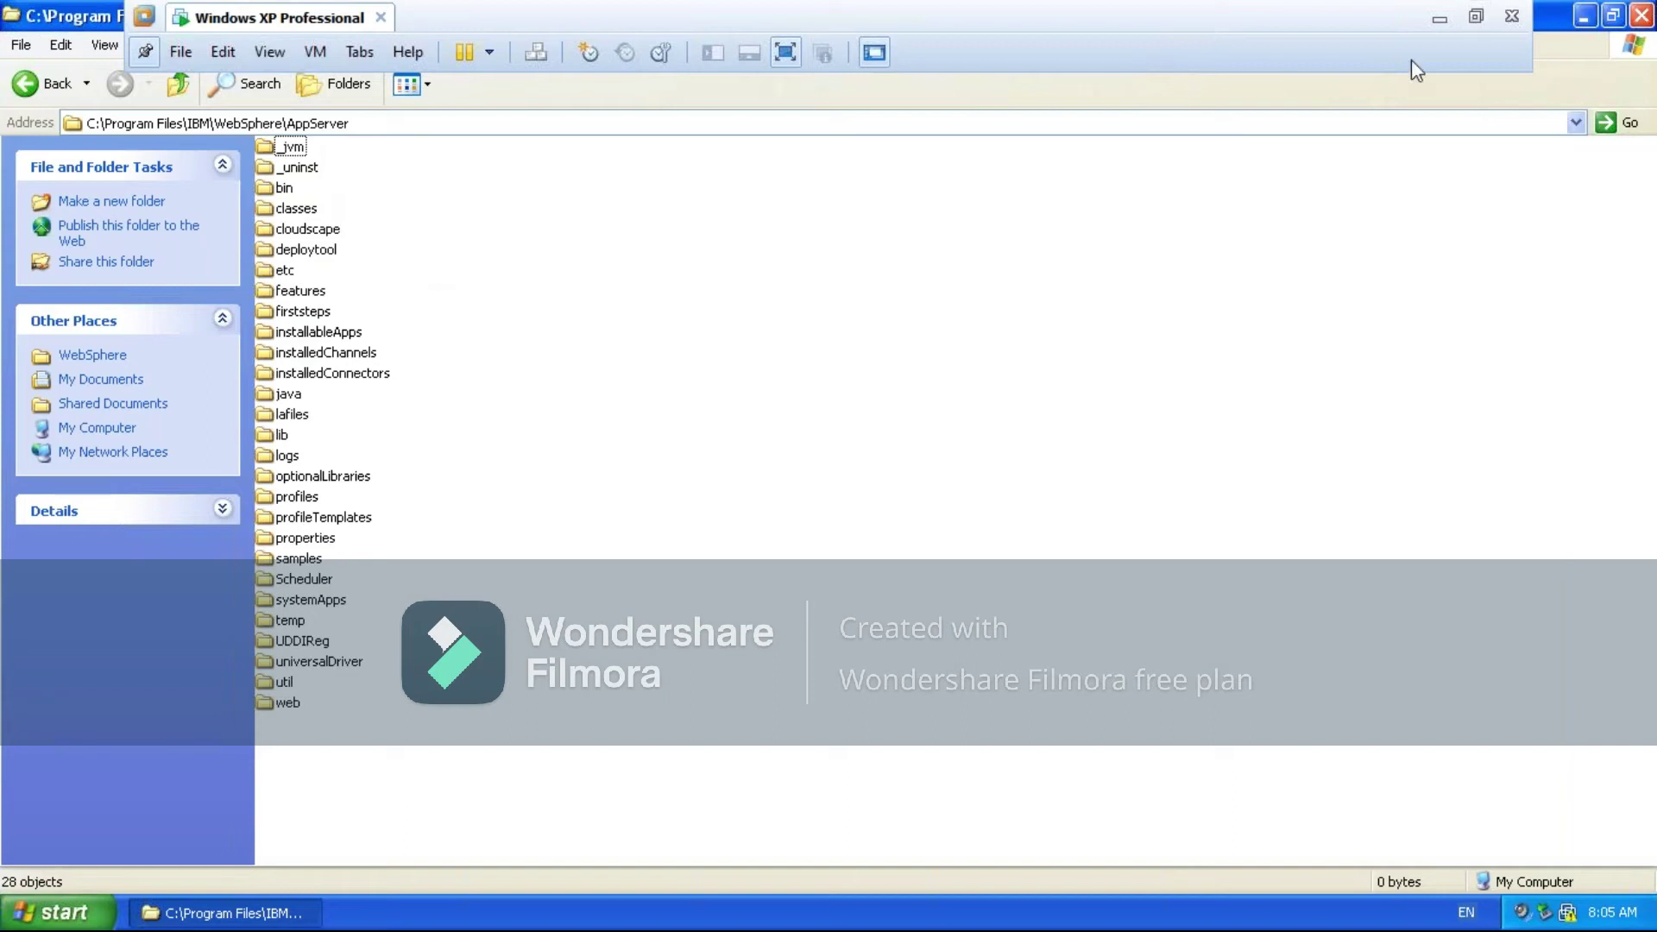
Take the virtual machine out of full screen and back in, and highlight the AppServer path again
click(1476, 19)
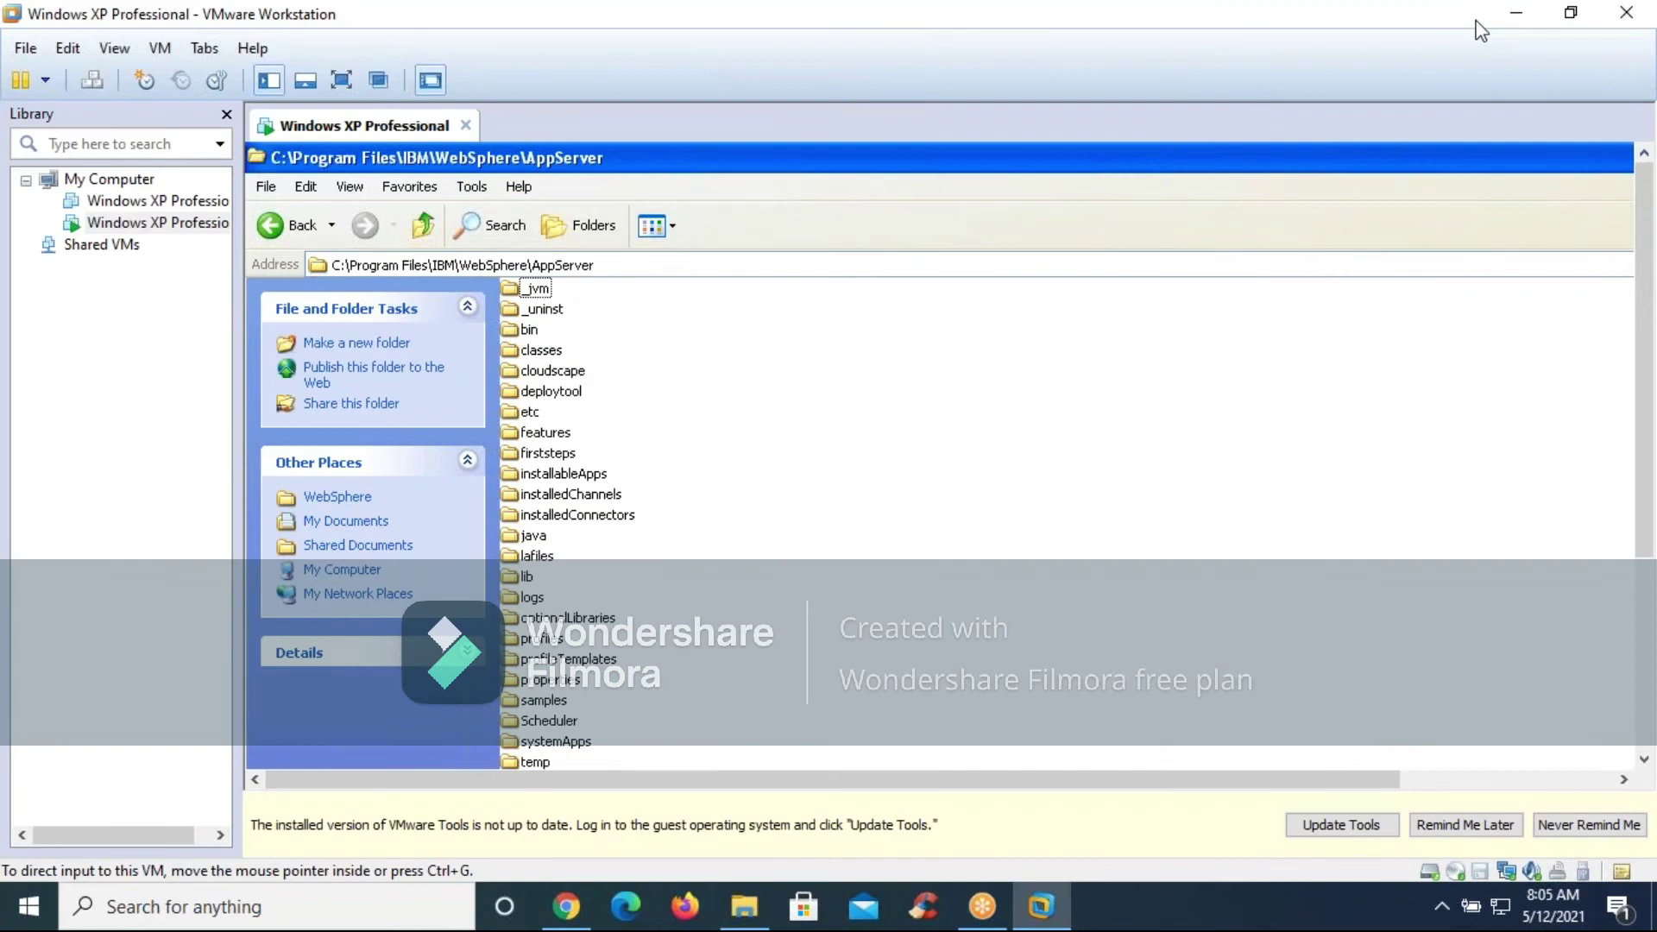
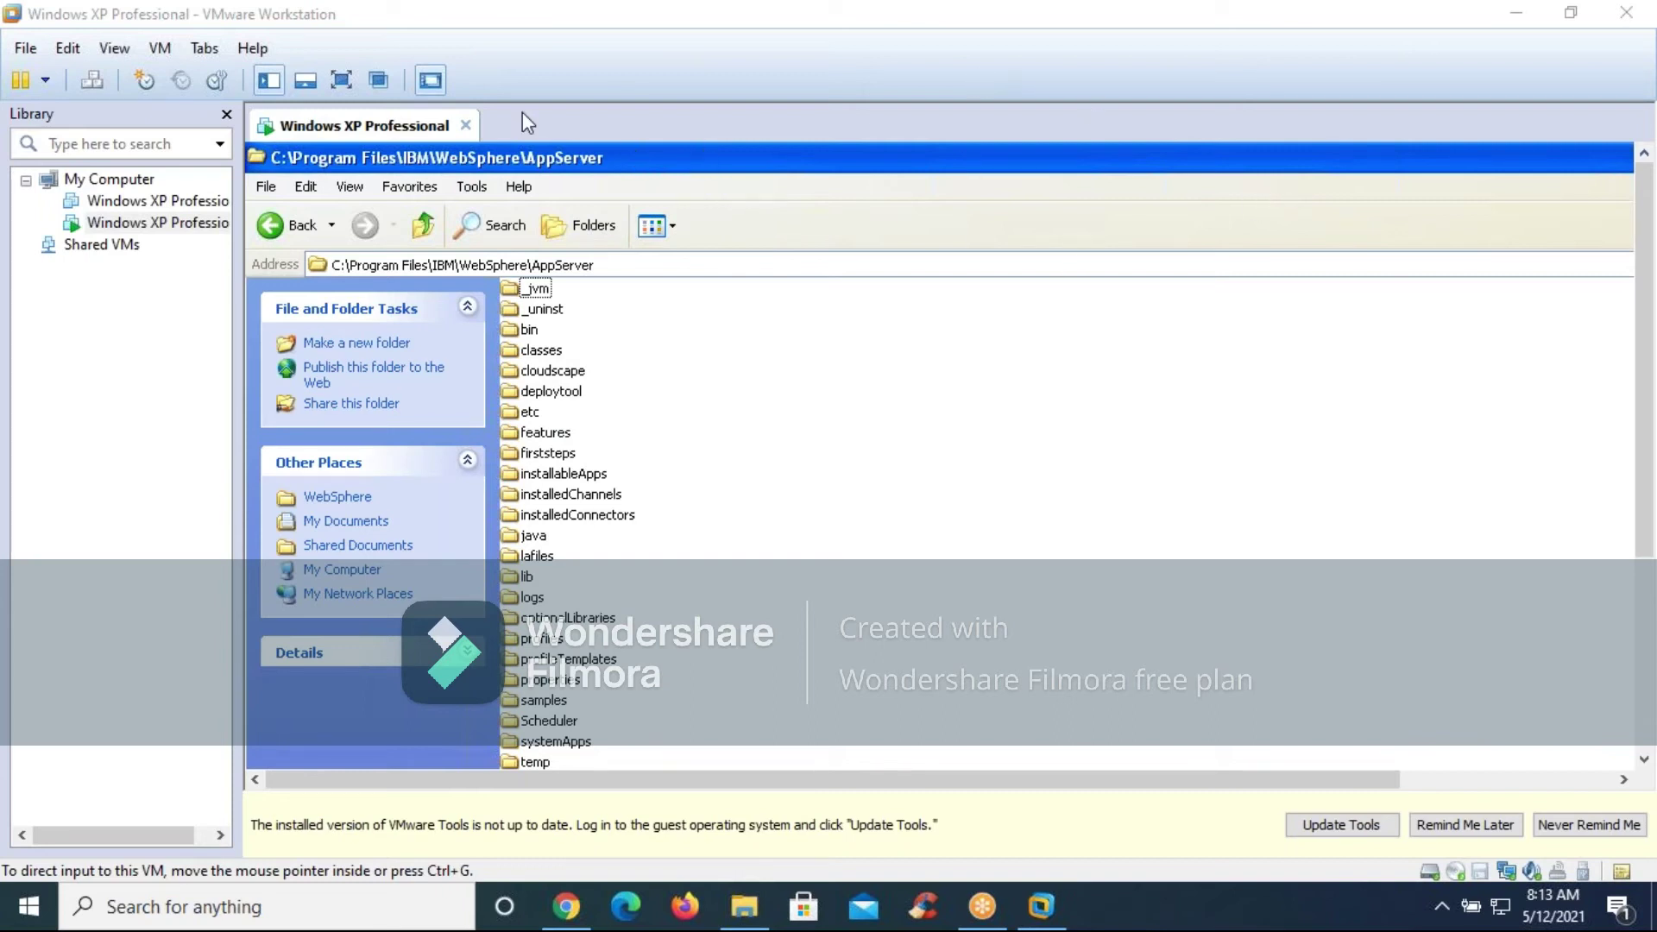
click(341, 80)
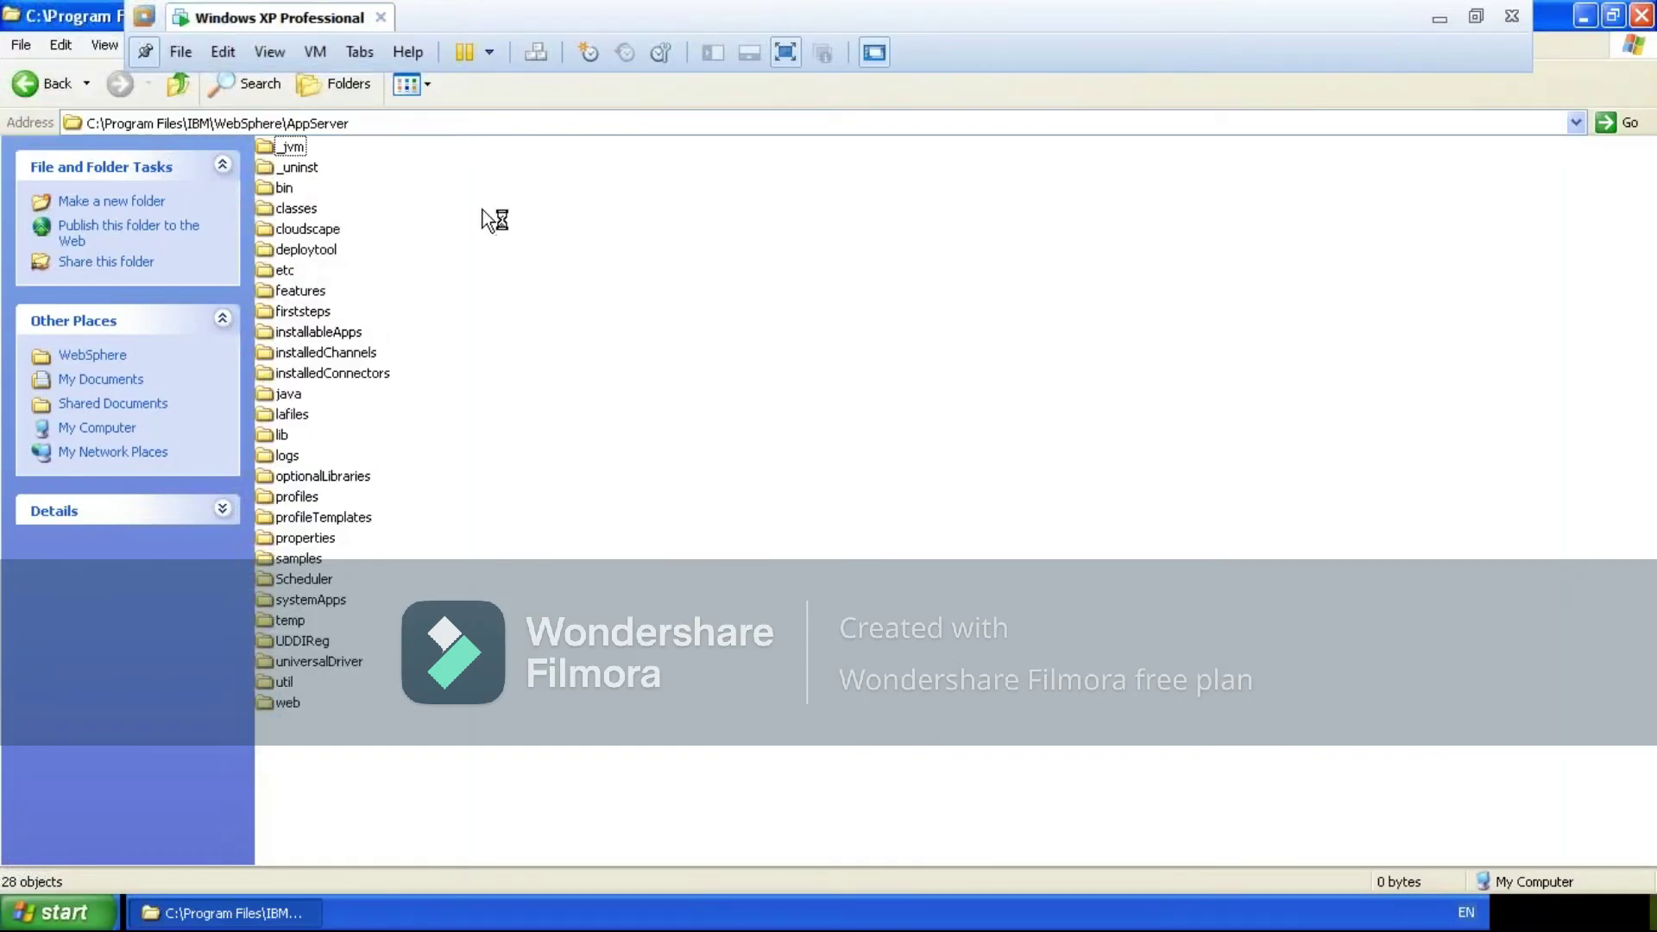
click(370, 123)
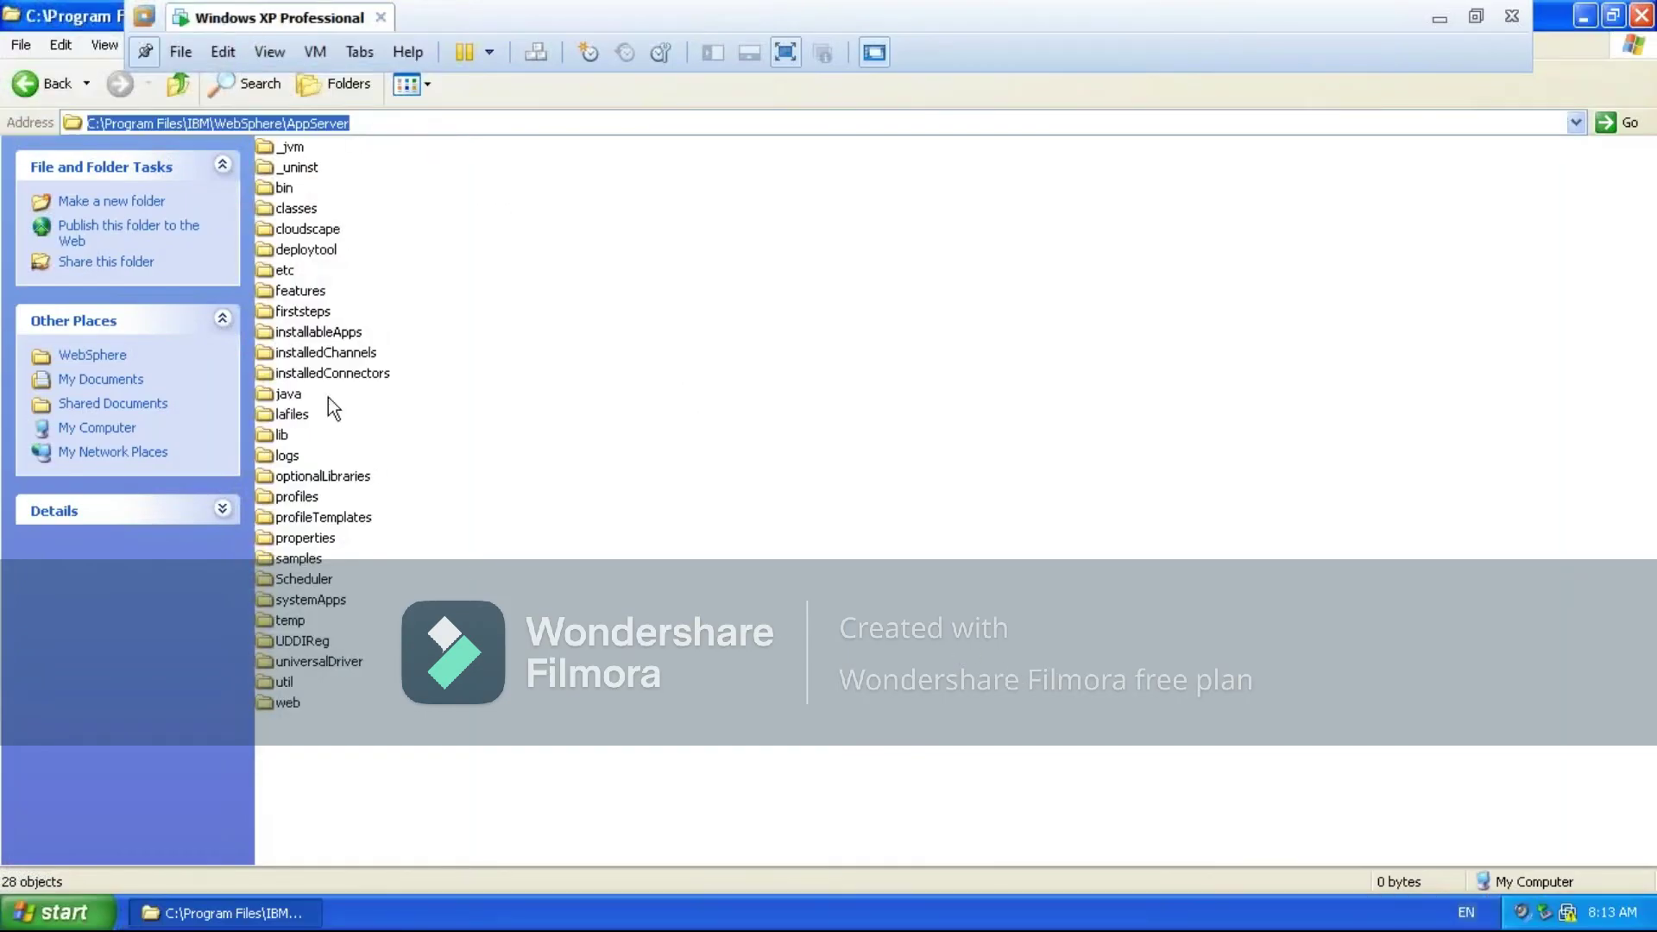
click(515, 604)
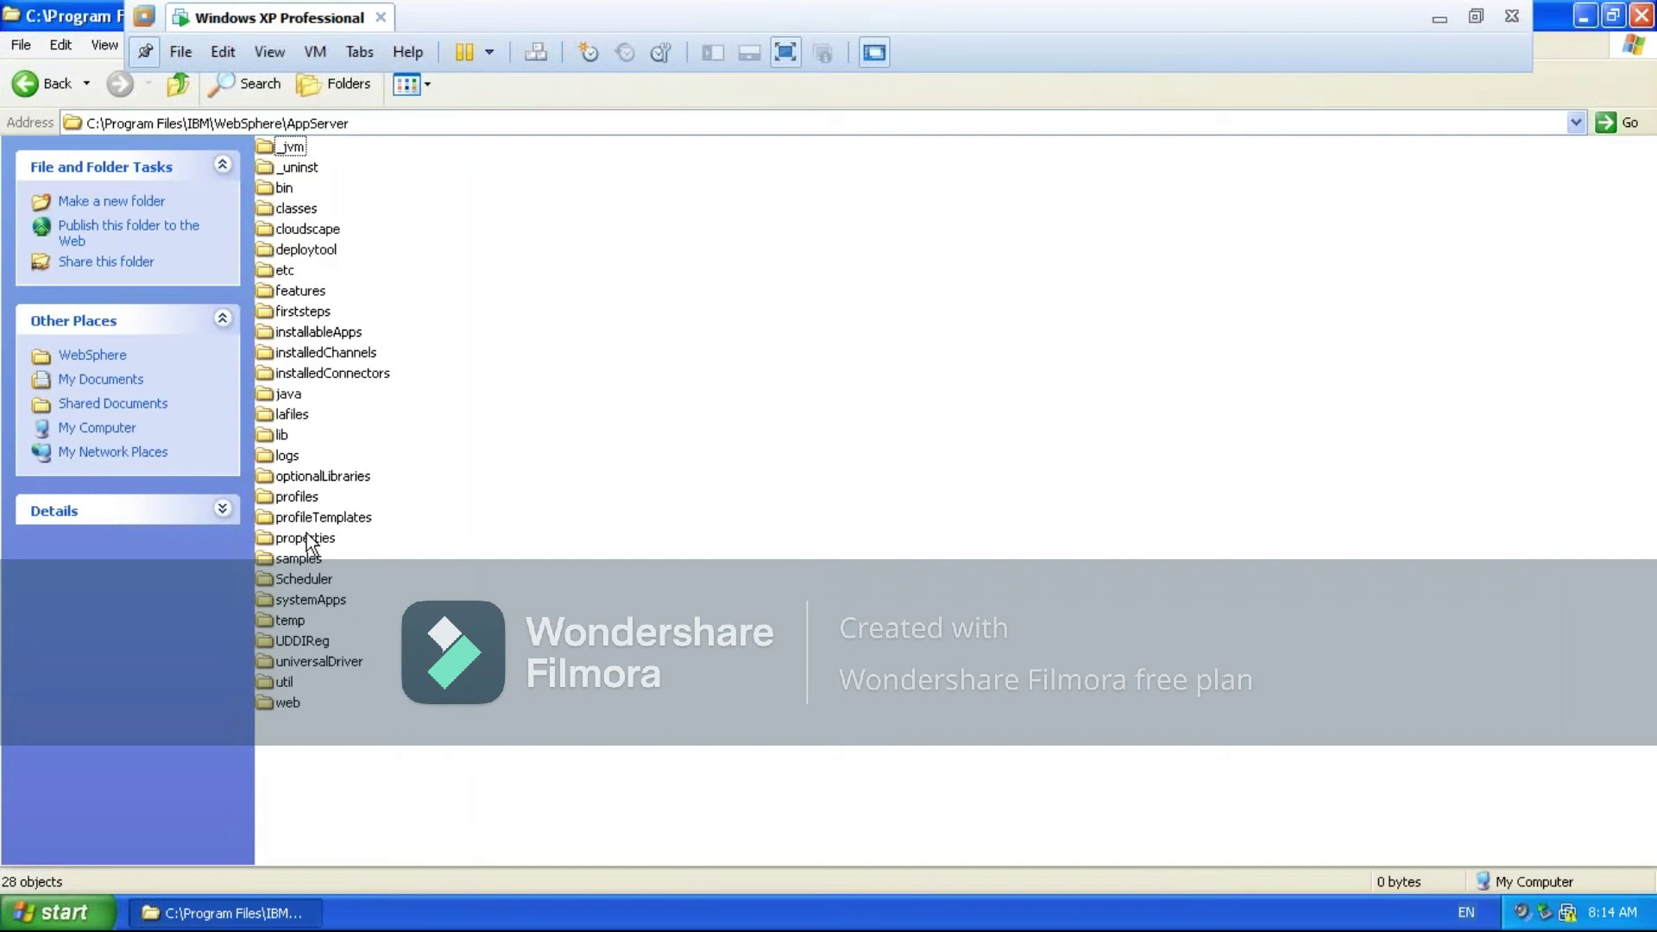
Open the profiles folder and the default profile inside it, and highlight the profile's path
click(292, 500)
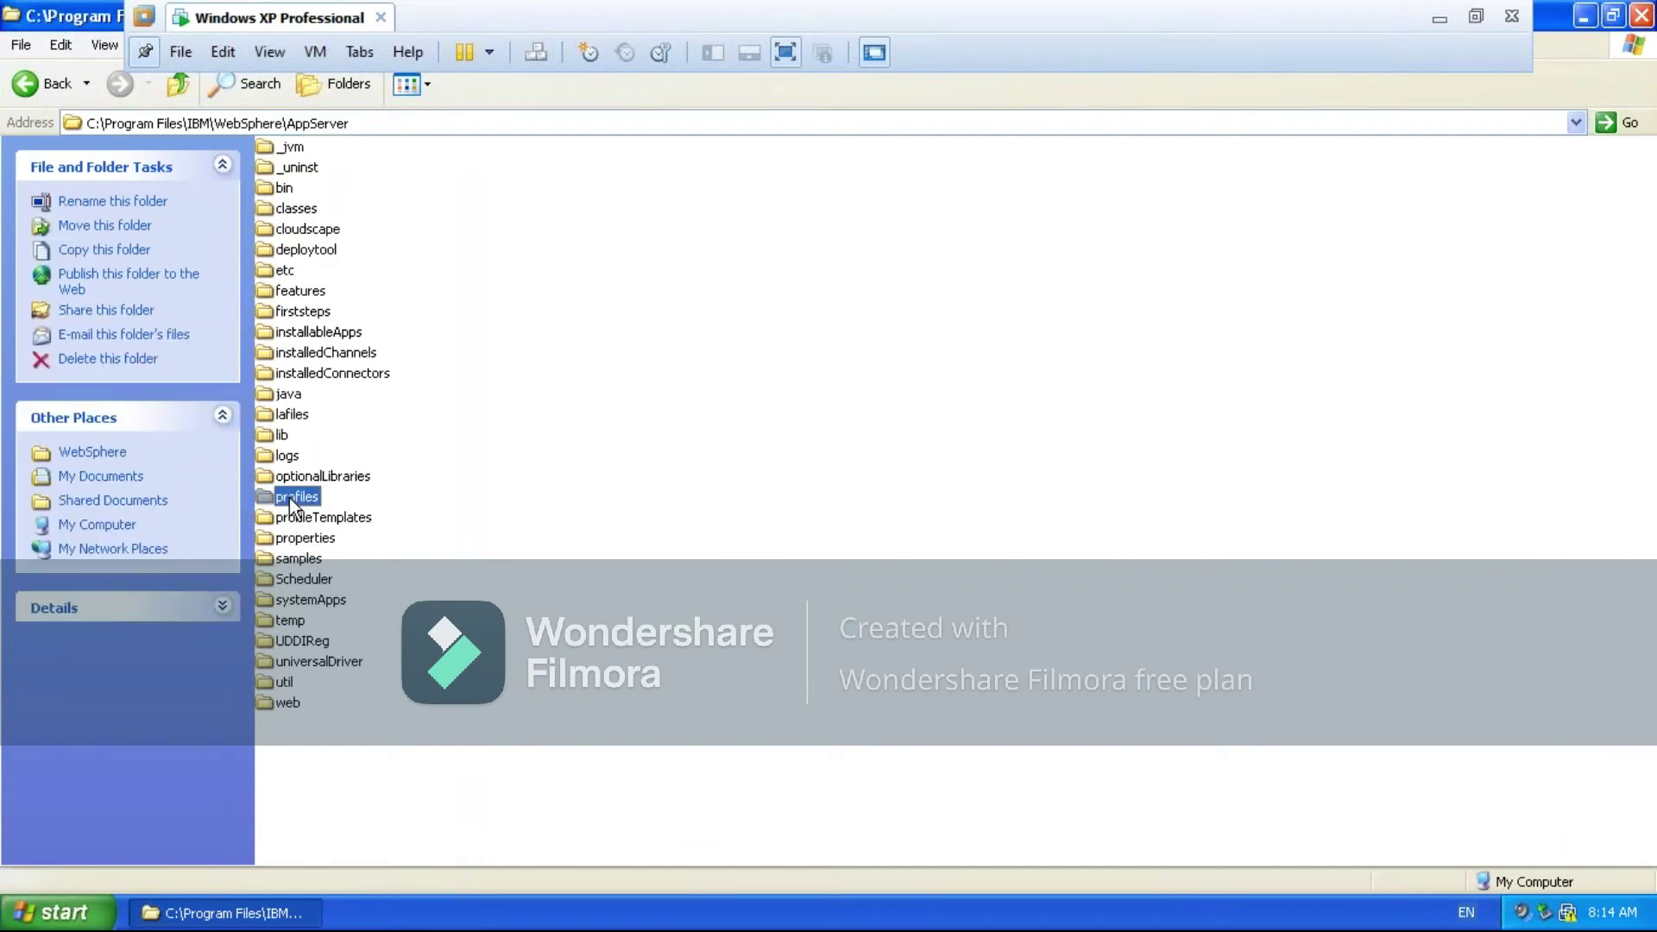
double_click(291, 499)
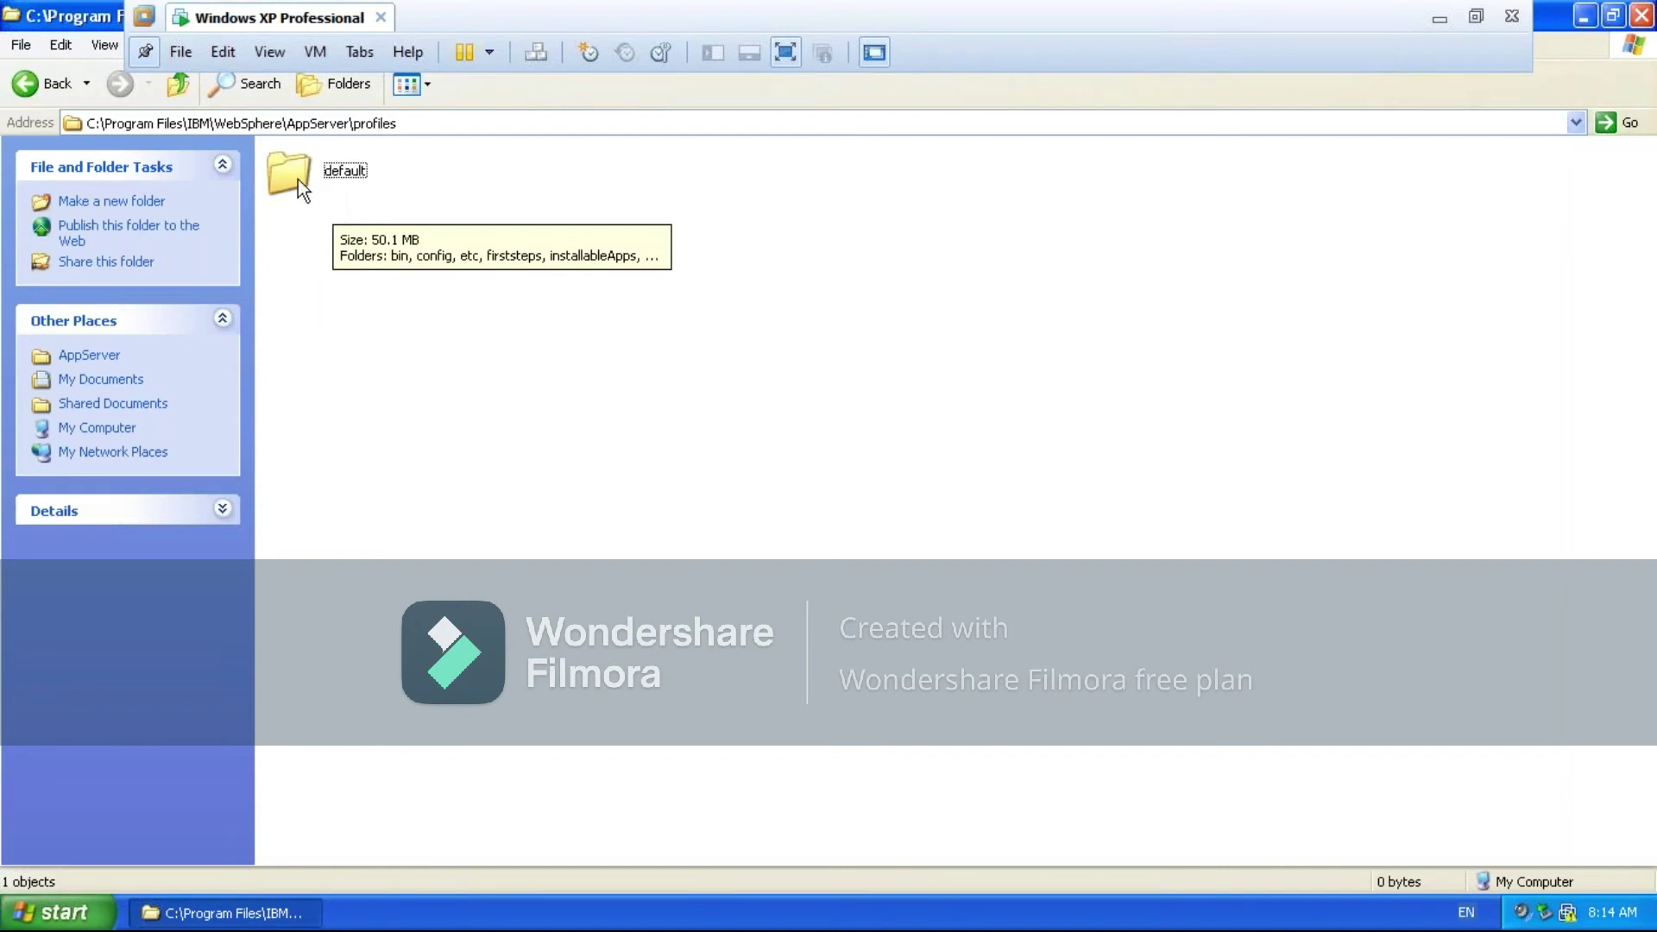
double_click(298, 177)
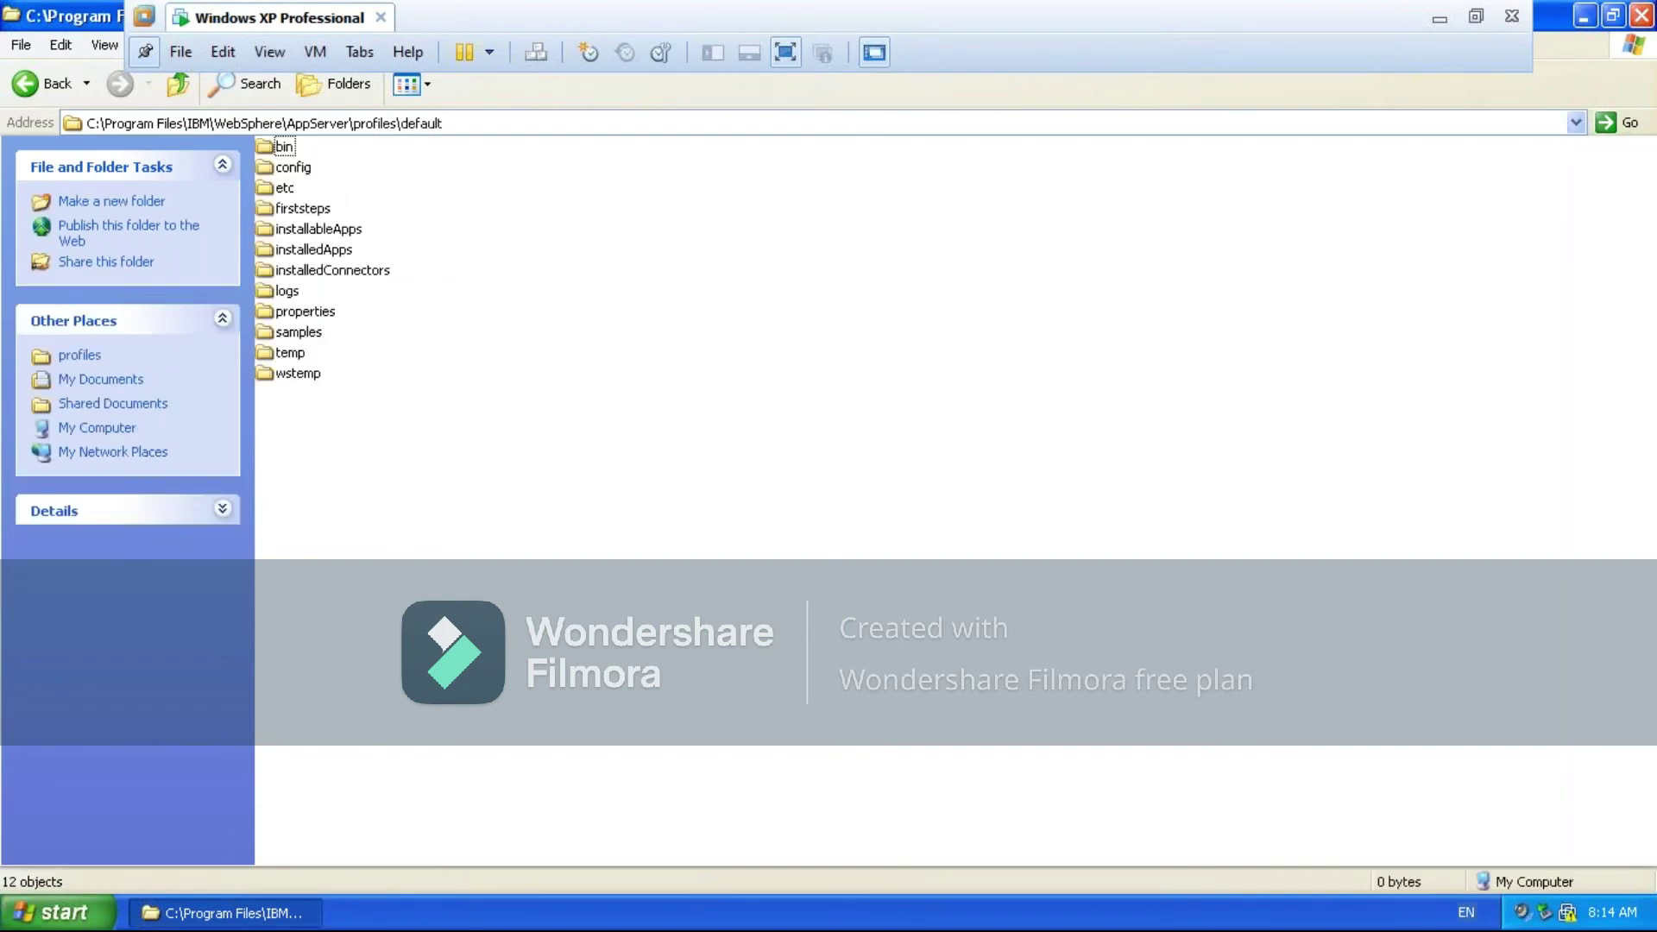
click(396, 127)
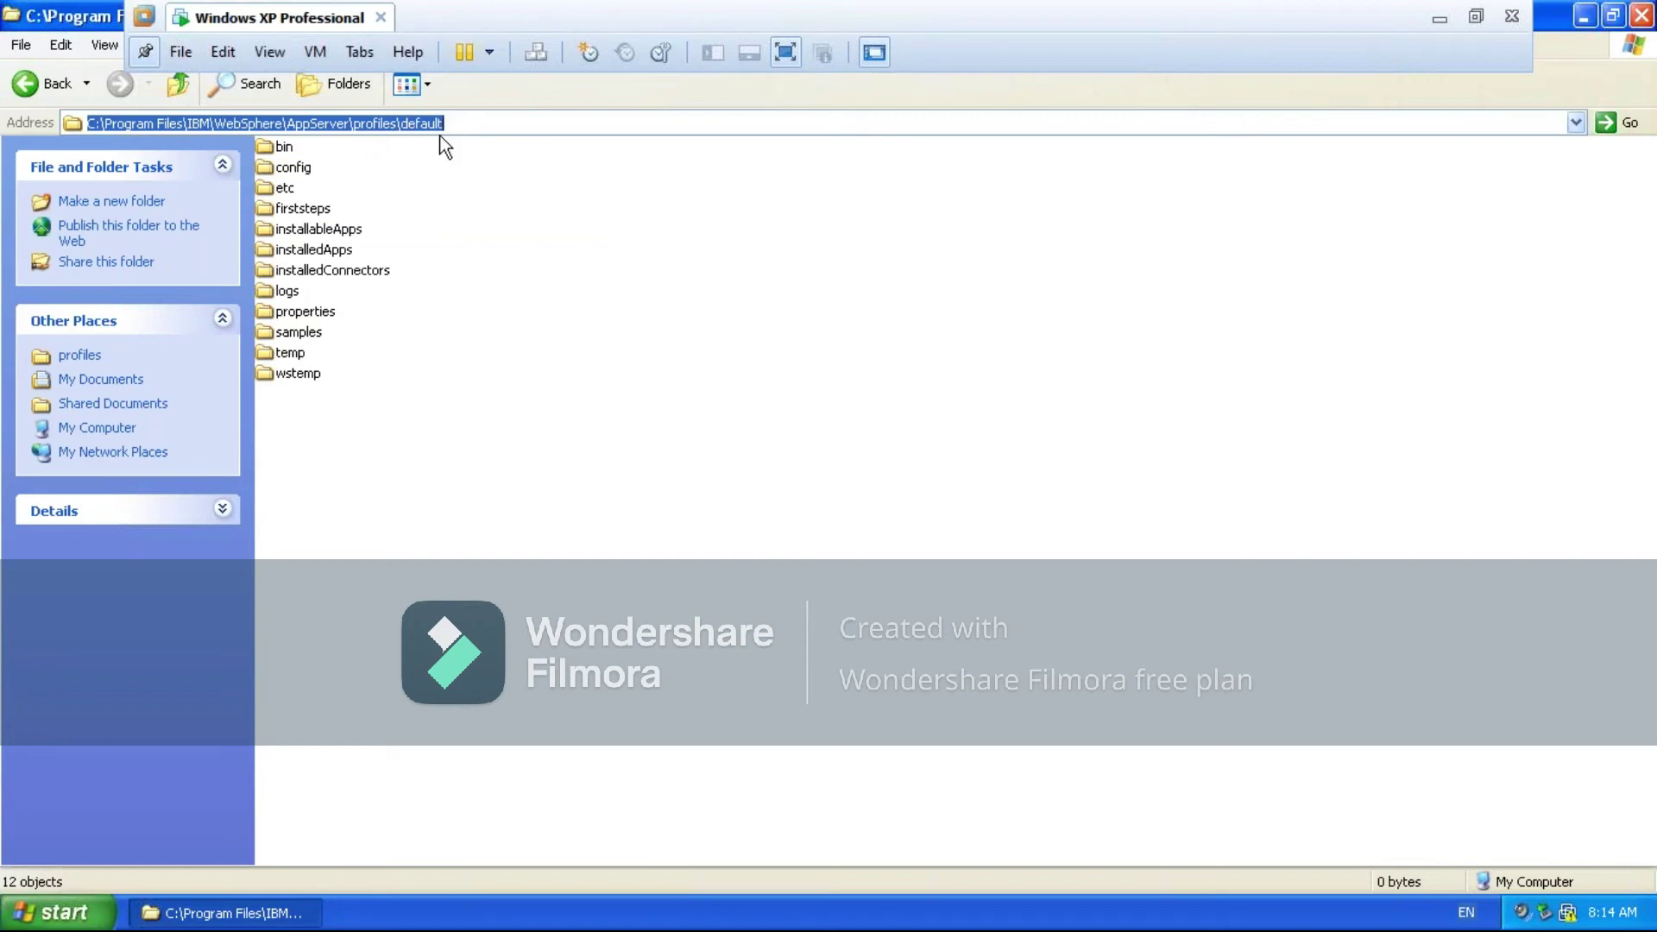
Select all folders inside the default profile to point them out, and clear the selection
click(303, 211)
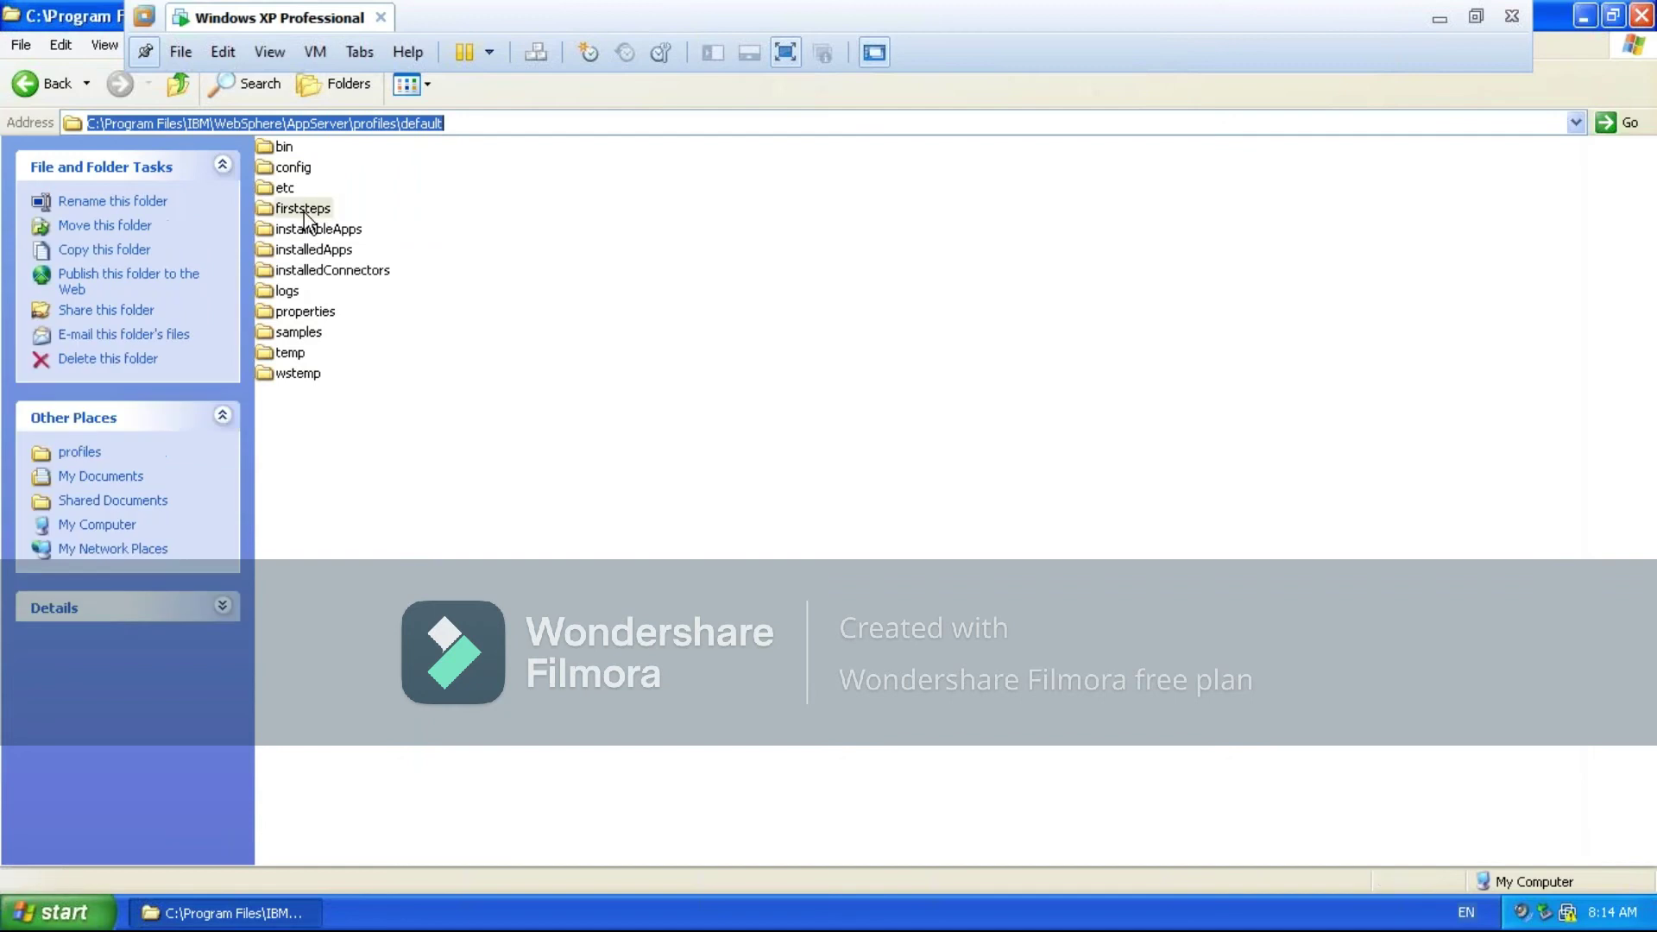
key(ctrl+a)
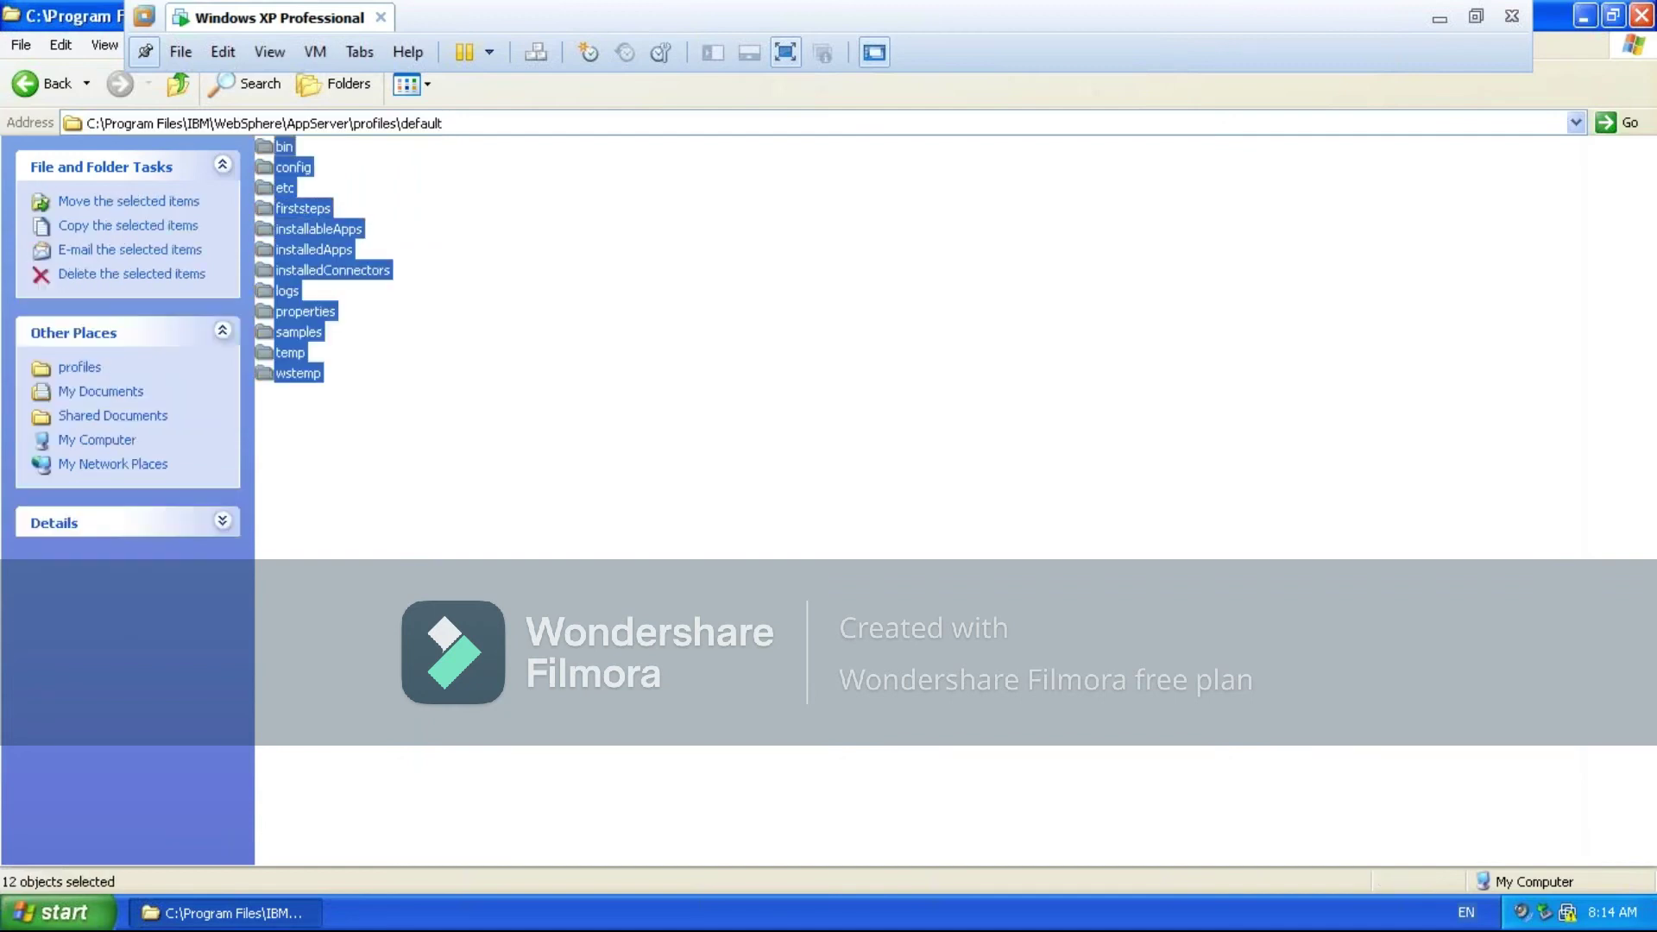
click(514, 207)
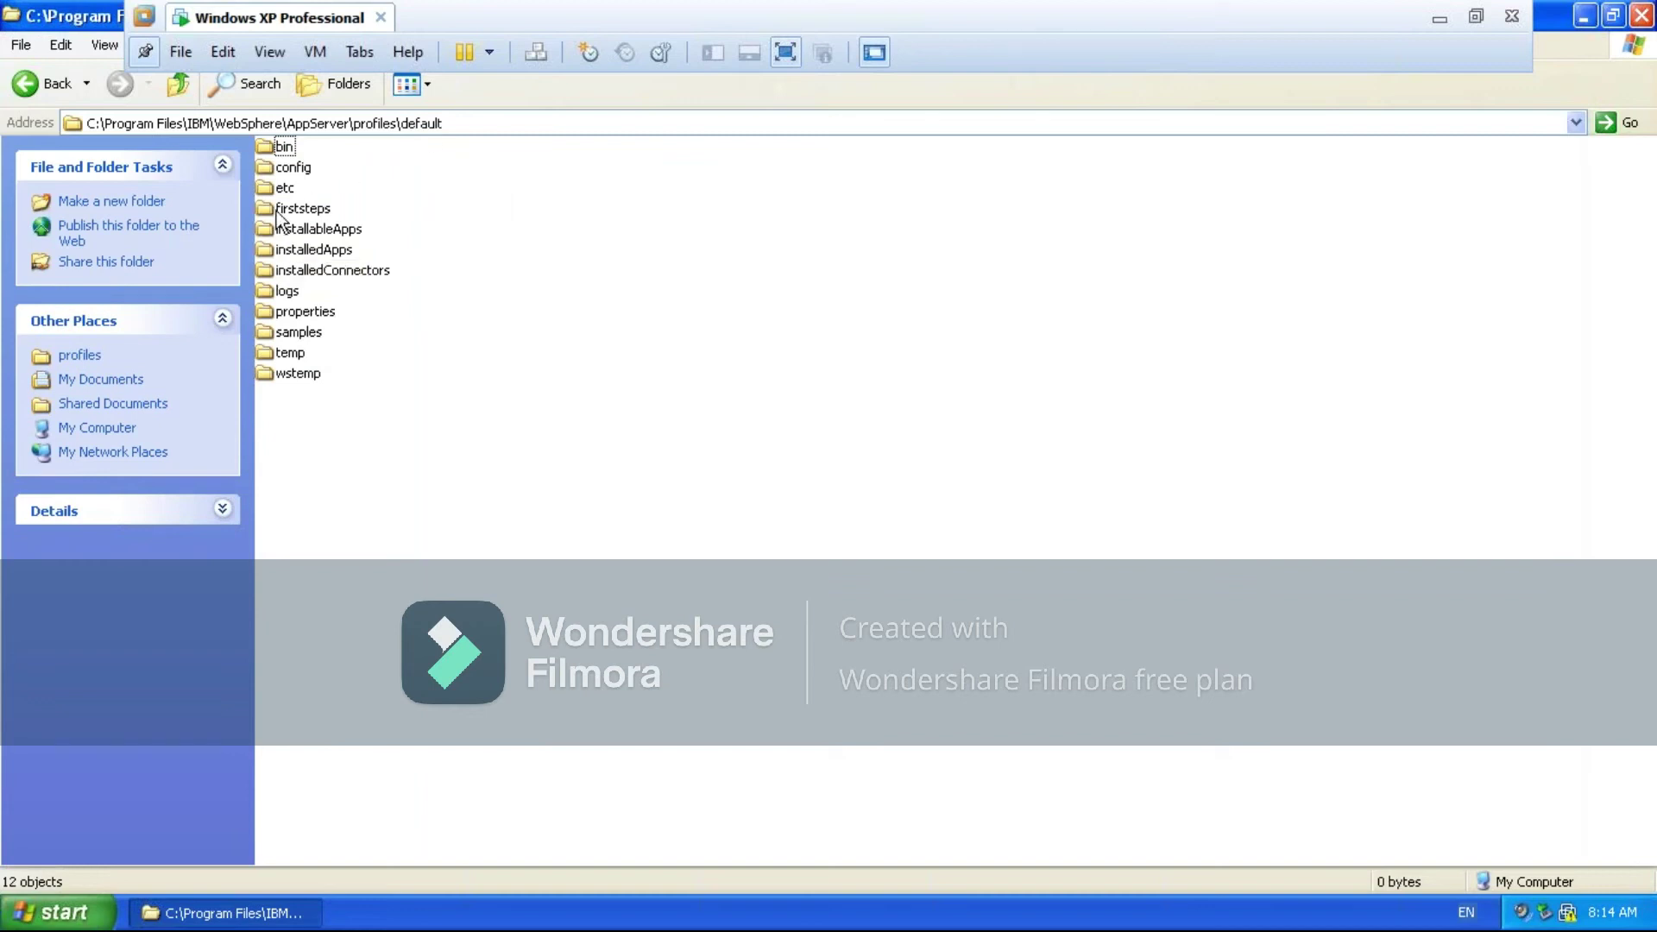
mouse_move(270, 176)
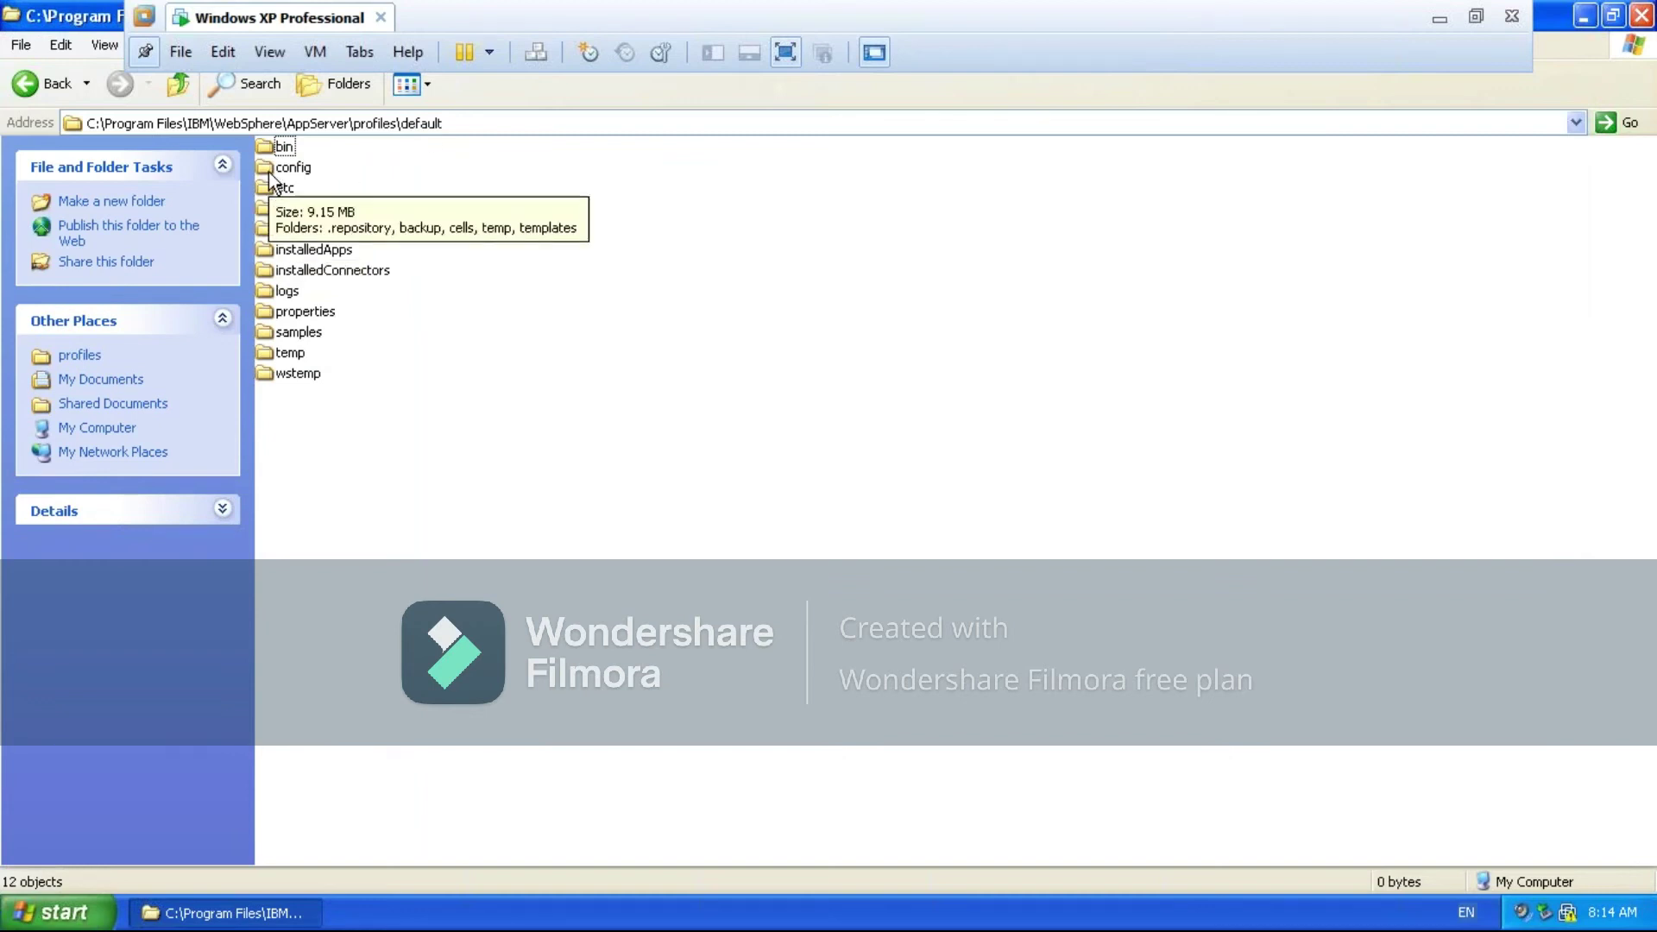
key(ctrl+a)
click(463, 204)
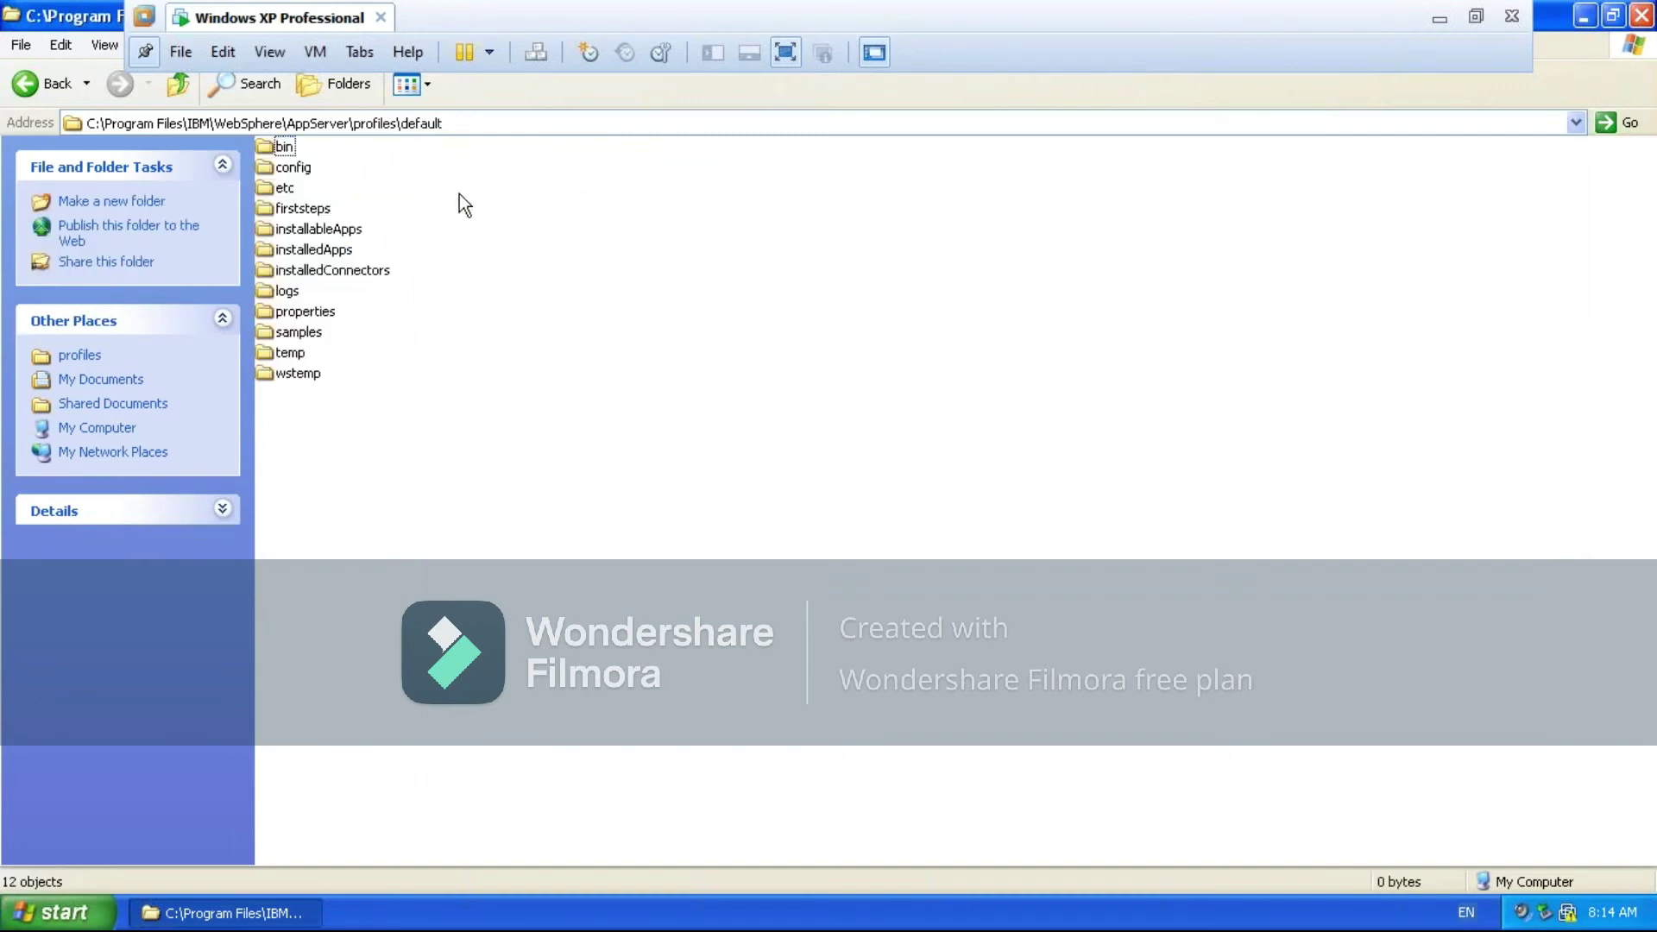
Point out the config and bin folders in the default profile and highlight the profile path
click(294, 167)
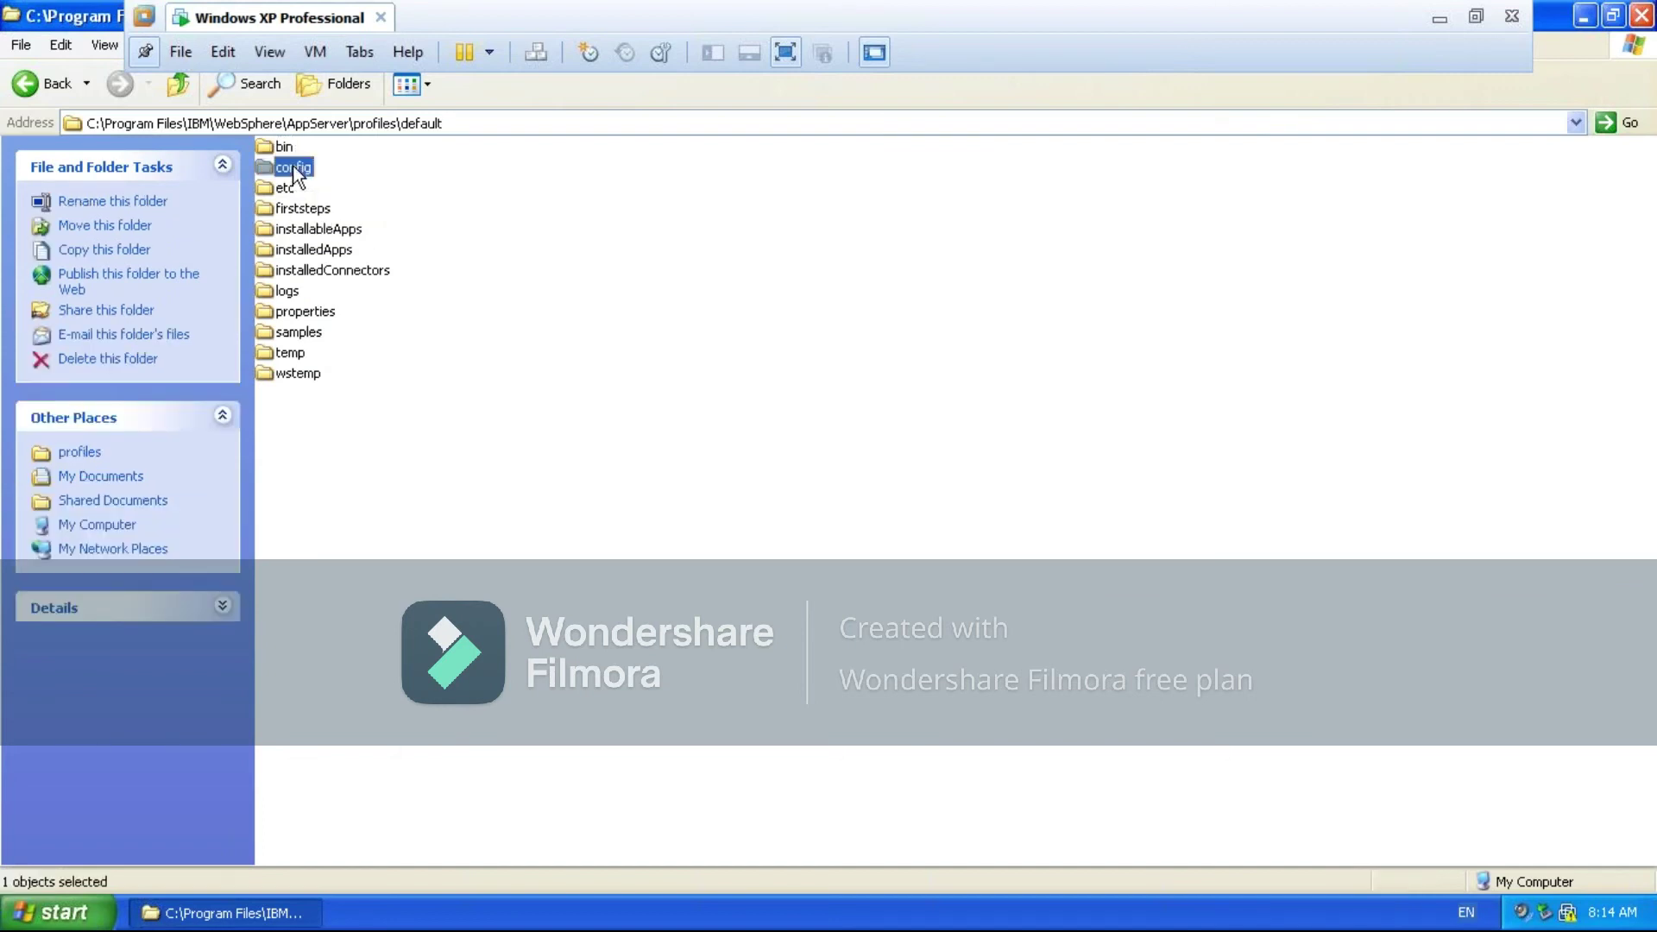
mouse_move(297, 168)
click(270, 153)
click(421, 124)
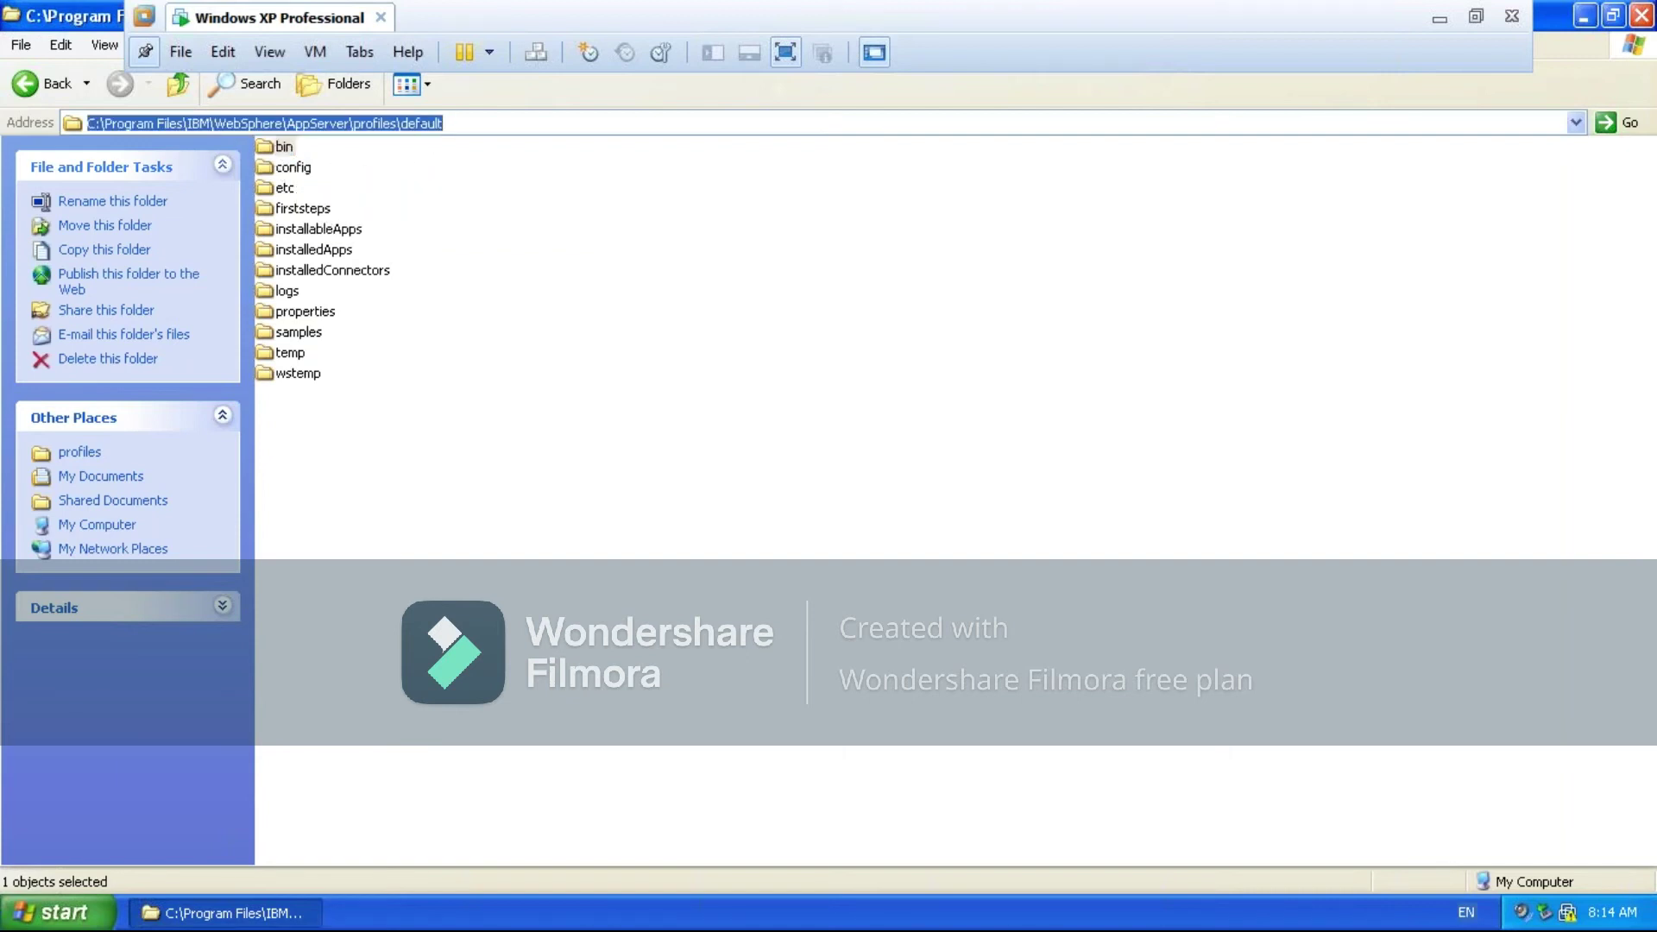
Open the default profile's bin folder and show its batch files as a list
click(273, 153)
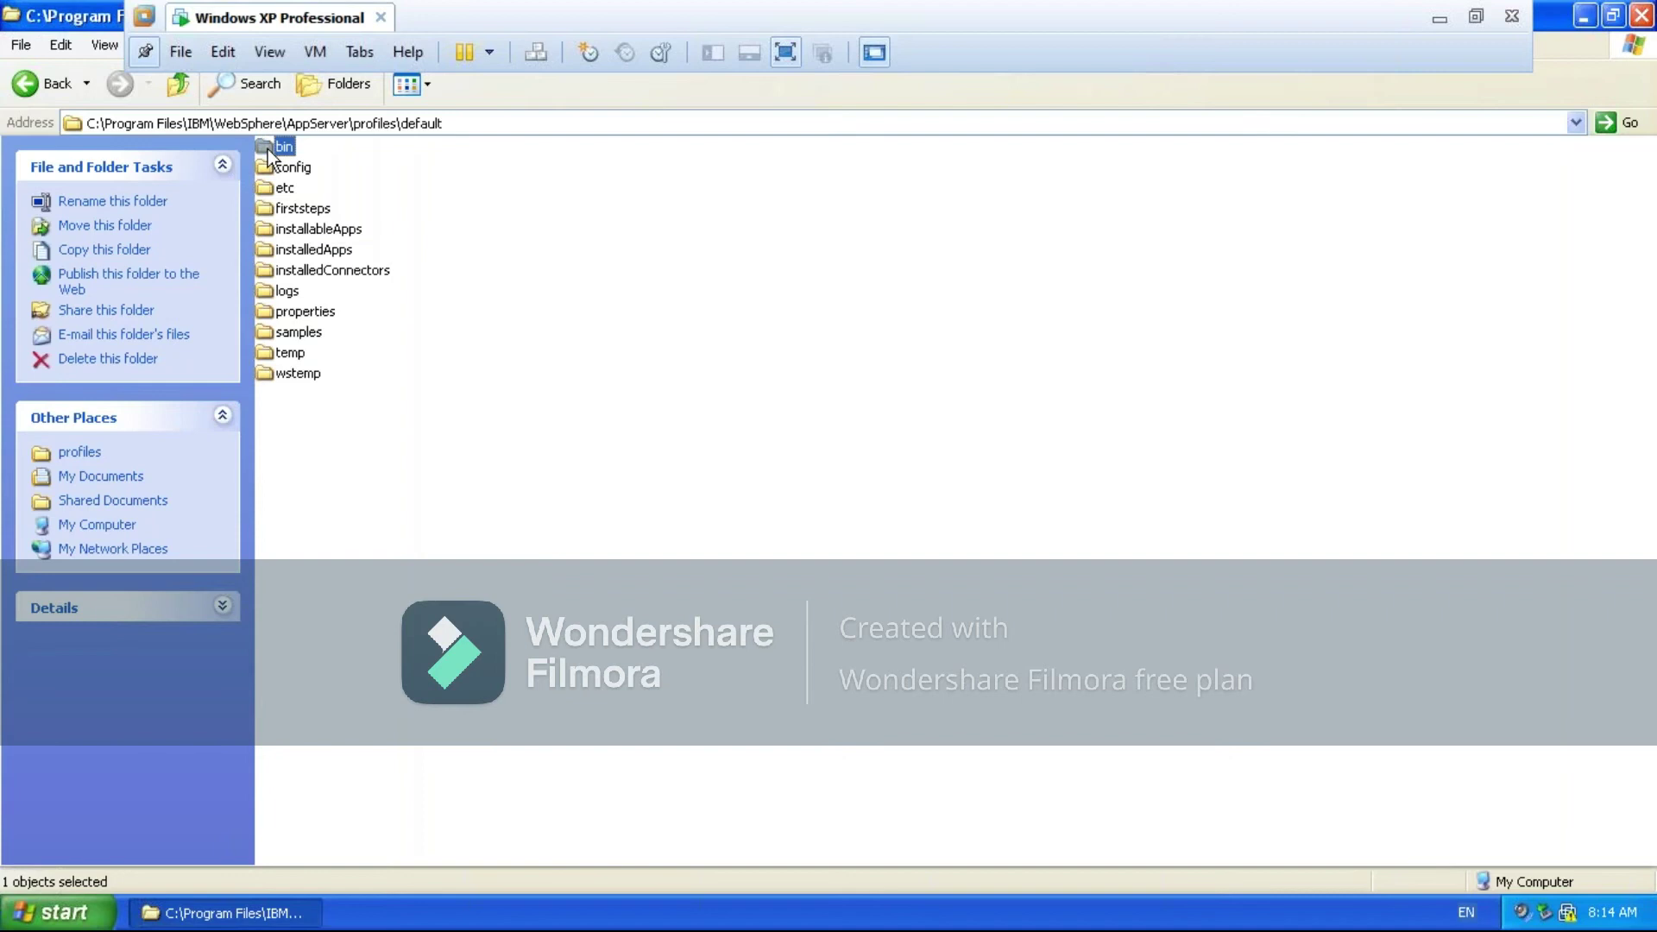
double_click(274, 148)
click(428, 86)
click(426, 178)
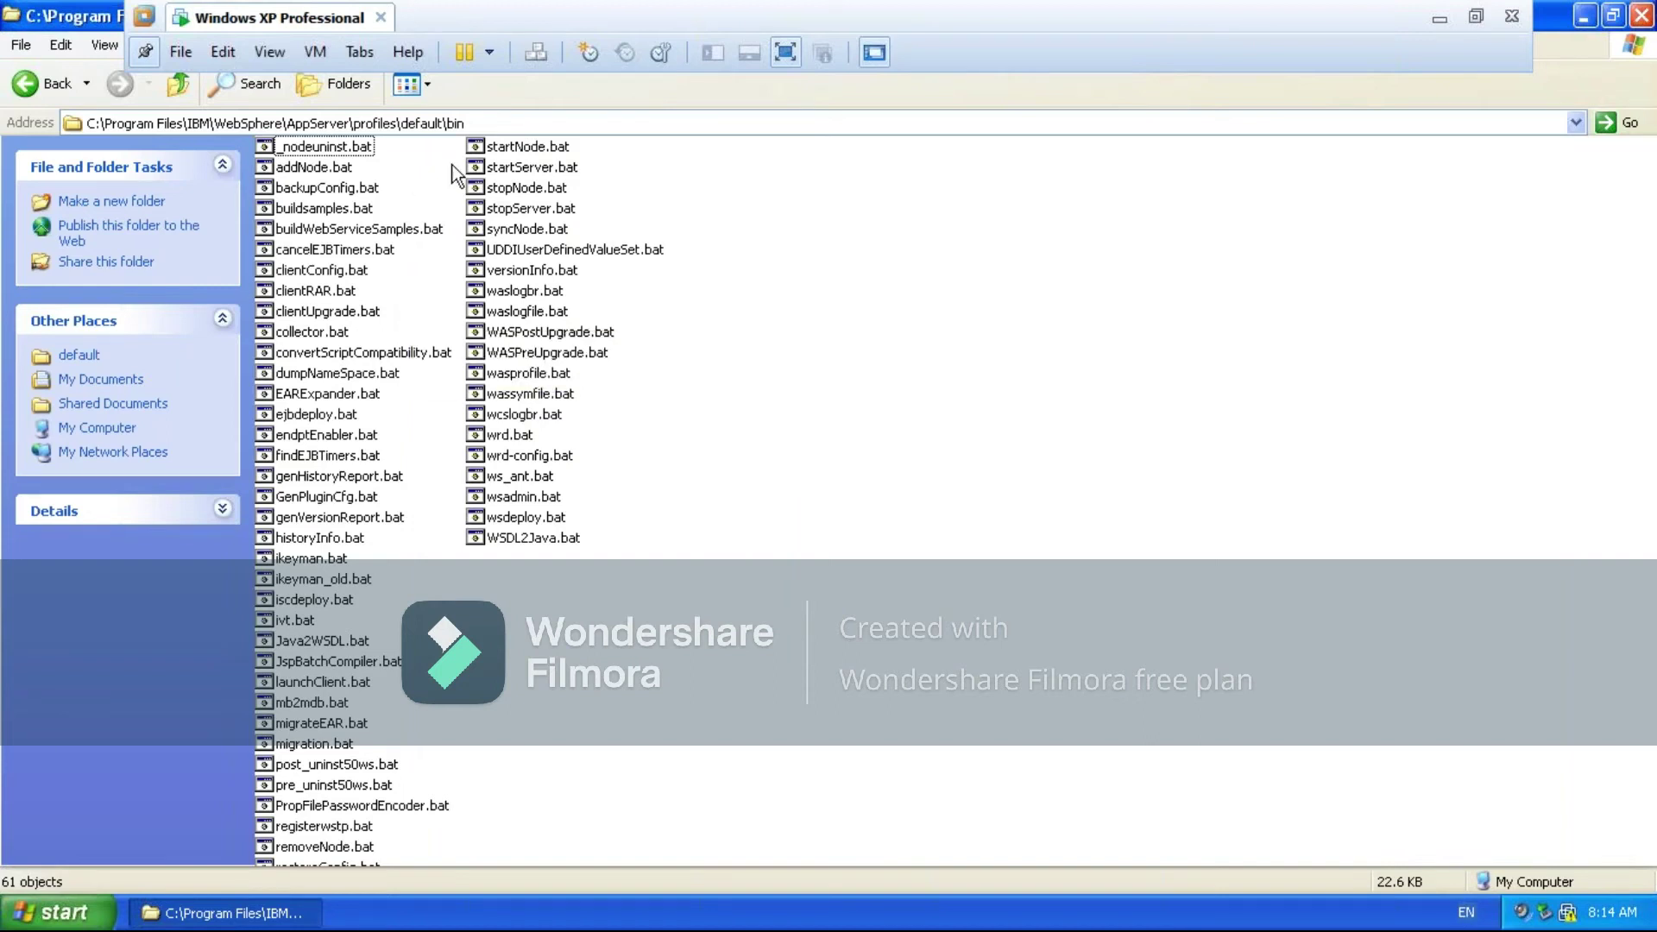
Return from bin to the default profile folder and highlight its path
click(177, 83)
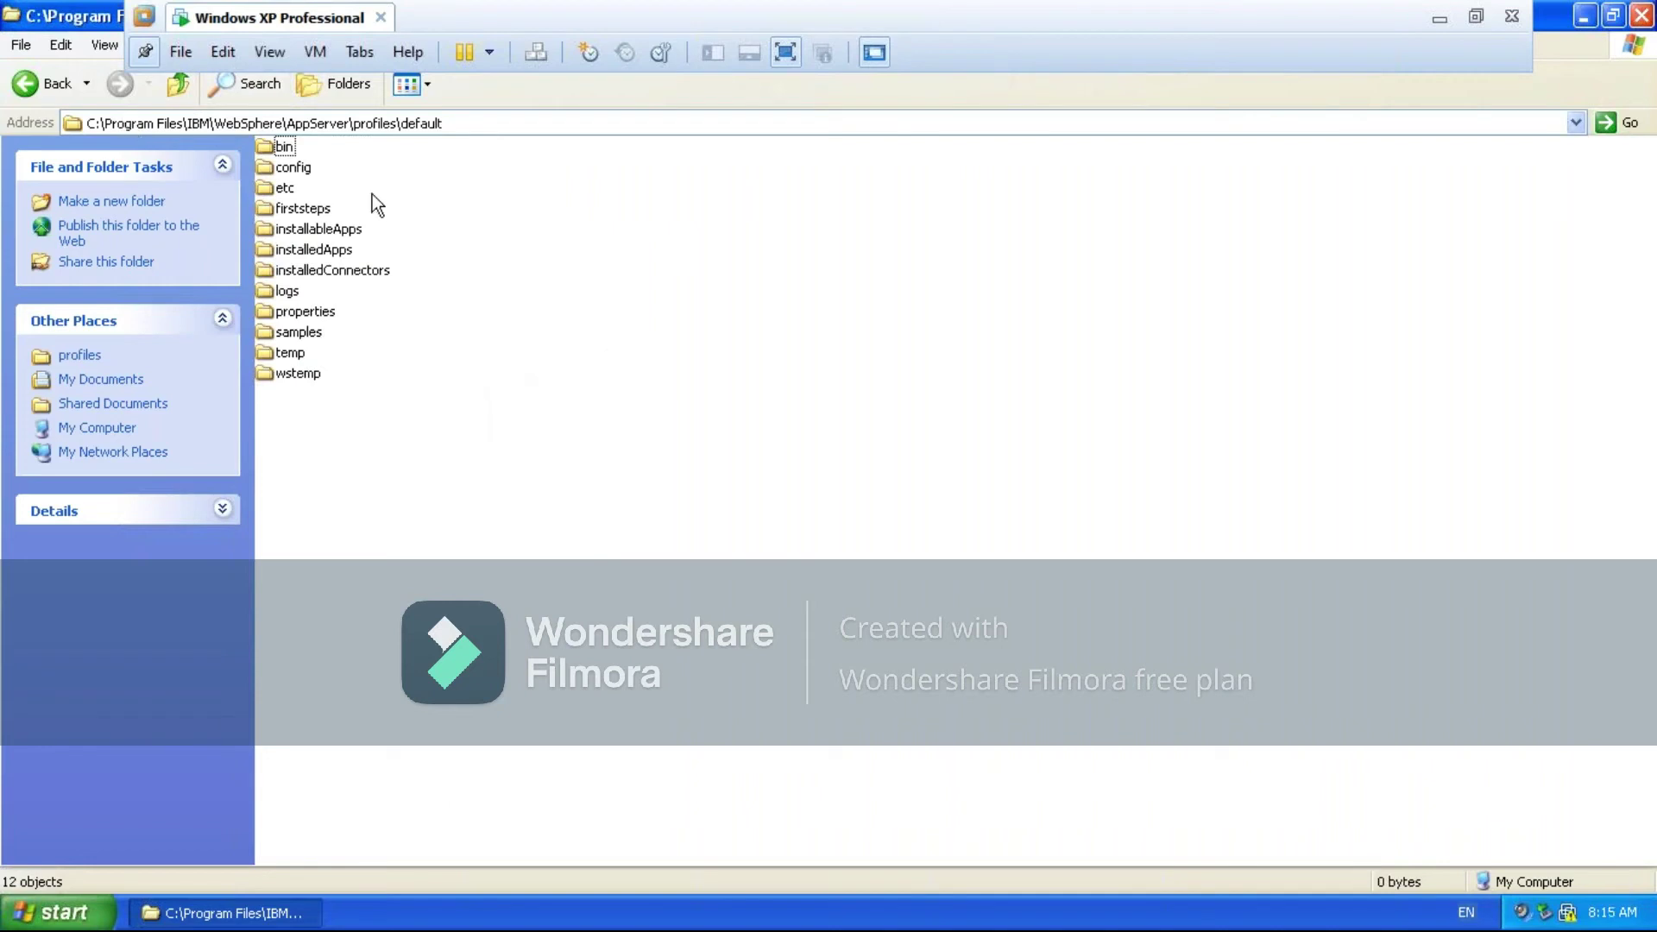
click(422, 129)
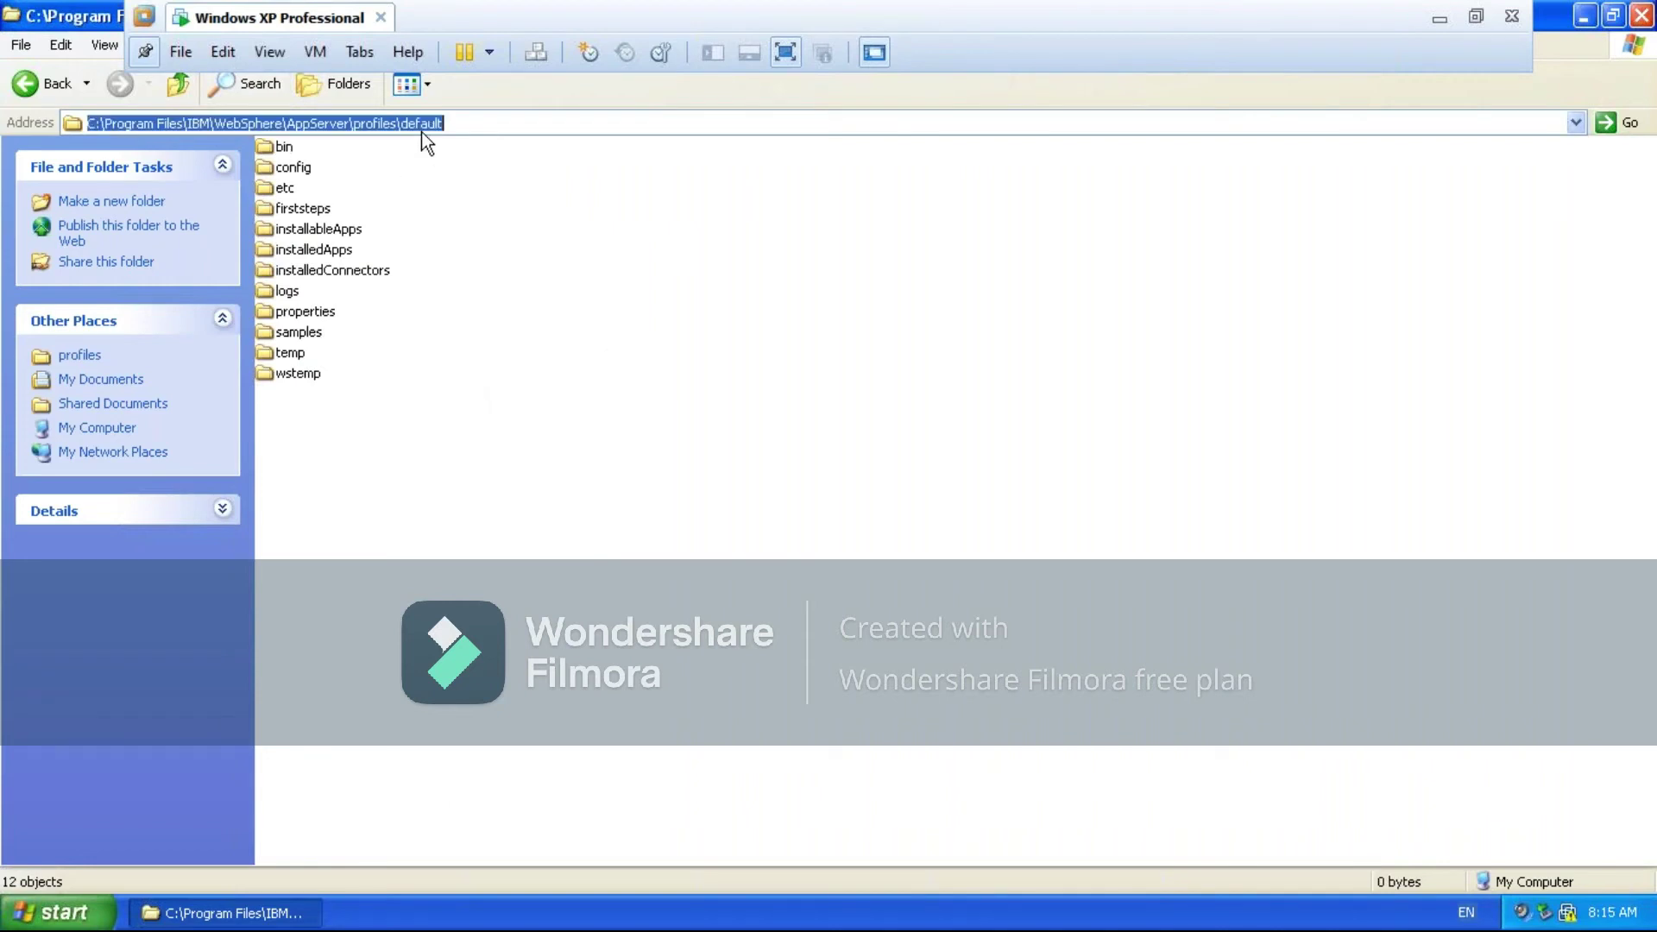
Point out the bin and config folders in the default profile by selecting each in turn
click(281, 149)
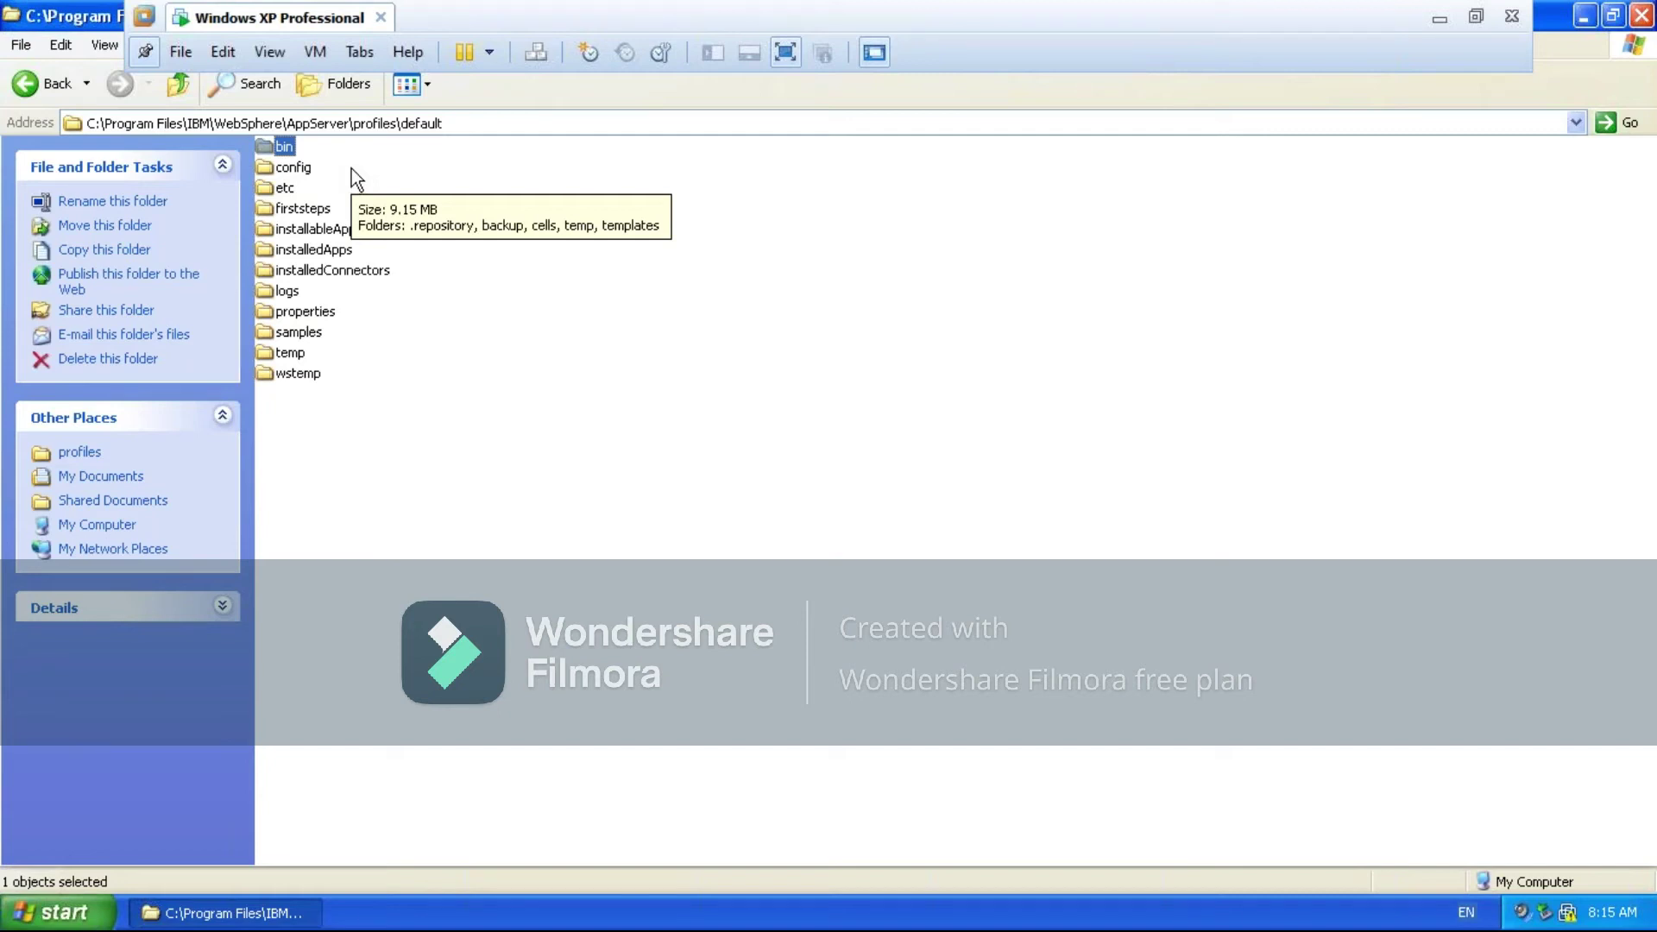
click(414, 180)
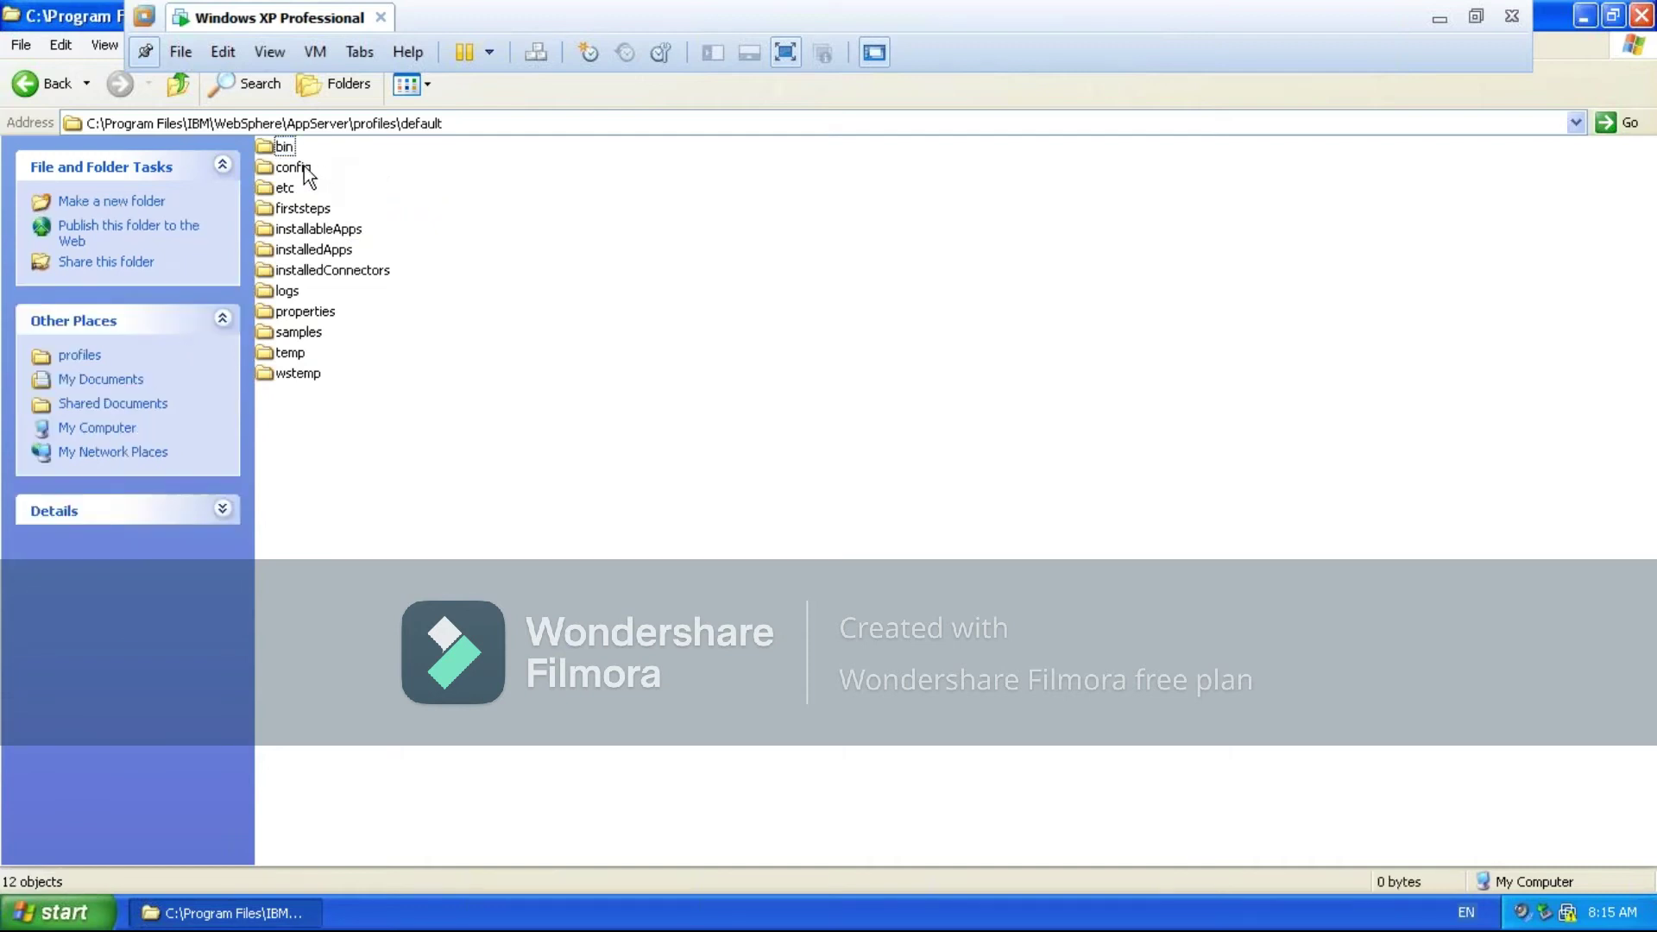
click(303, 168)
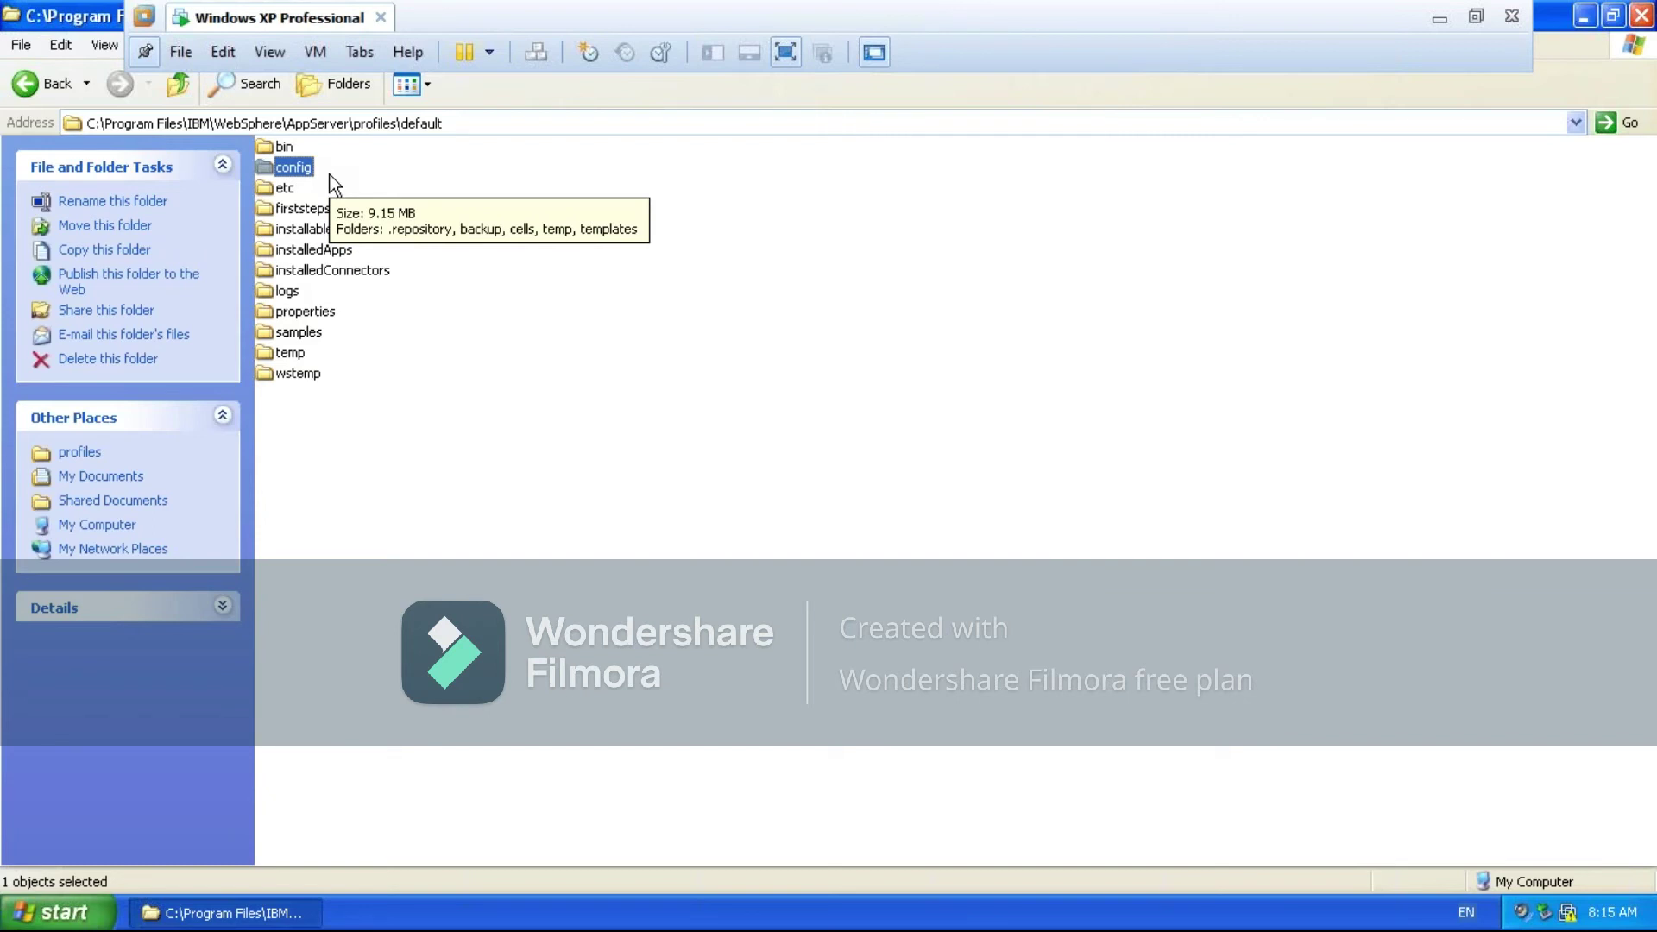
Open the default profile's logs folder and show its files as a list
double_click(285, 292)
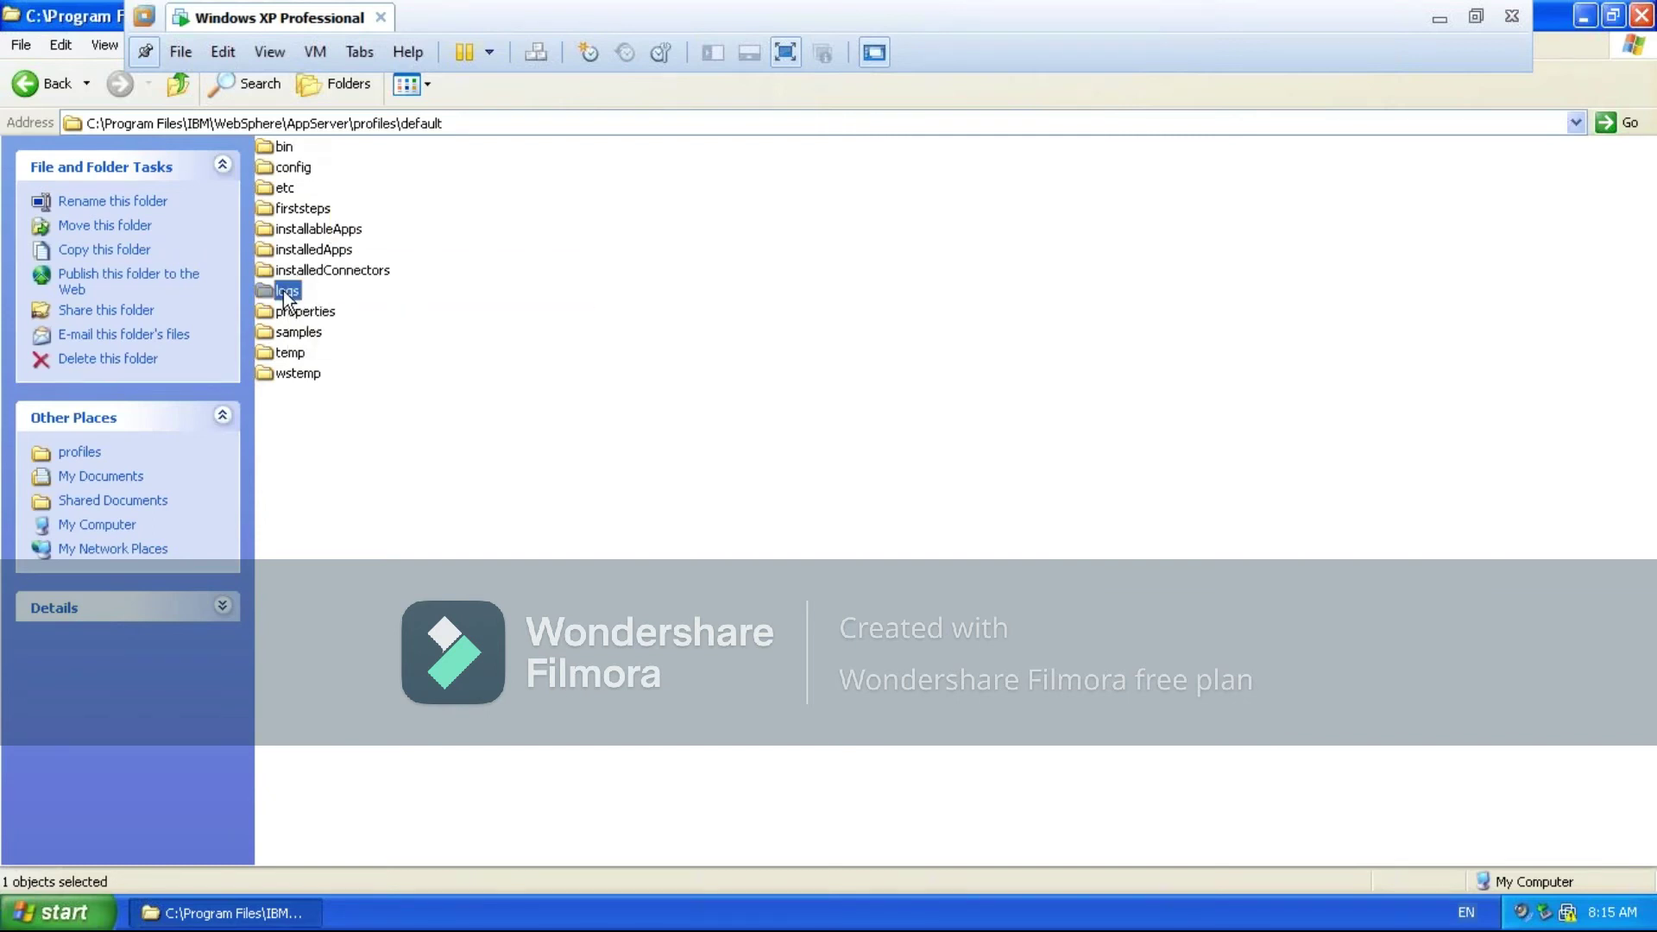
click(428, 86)
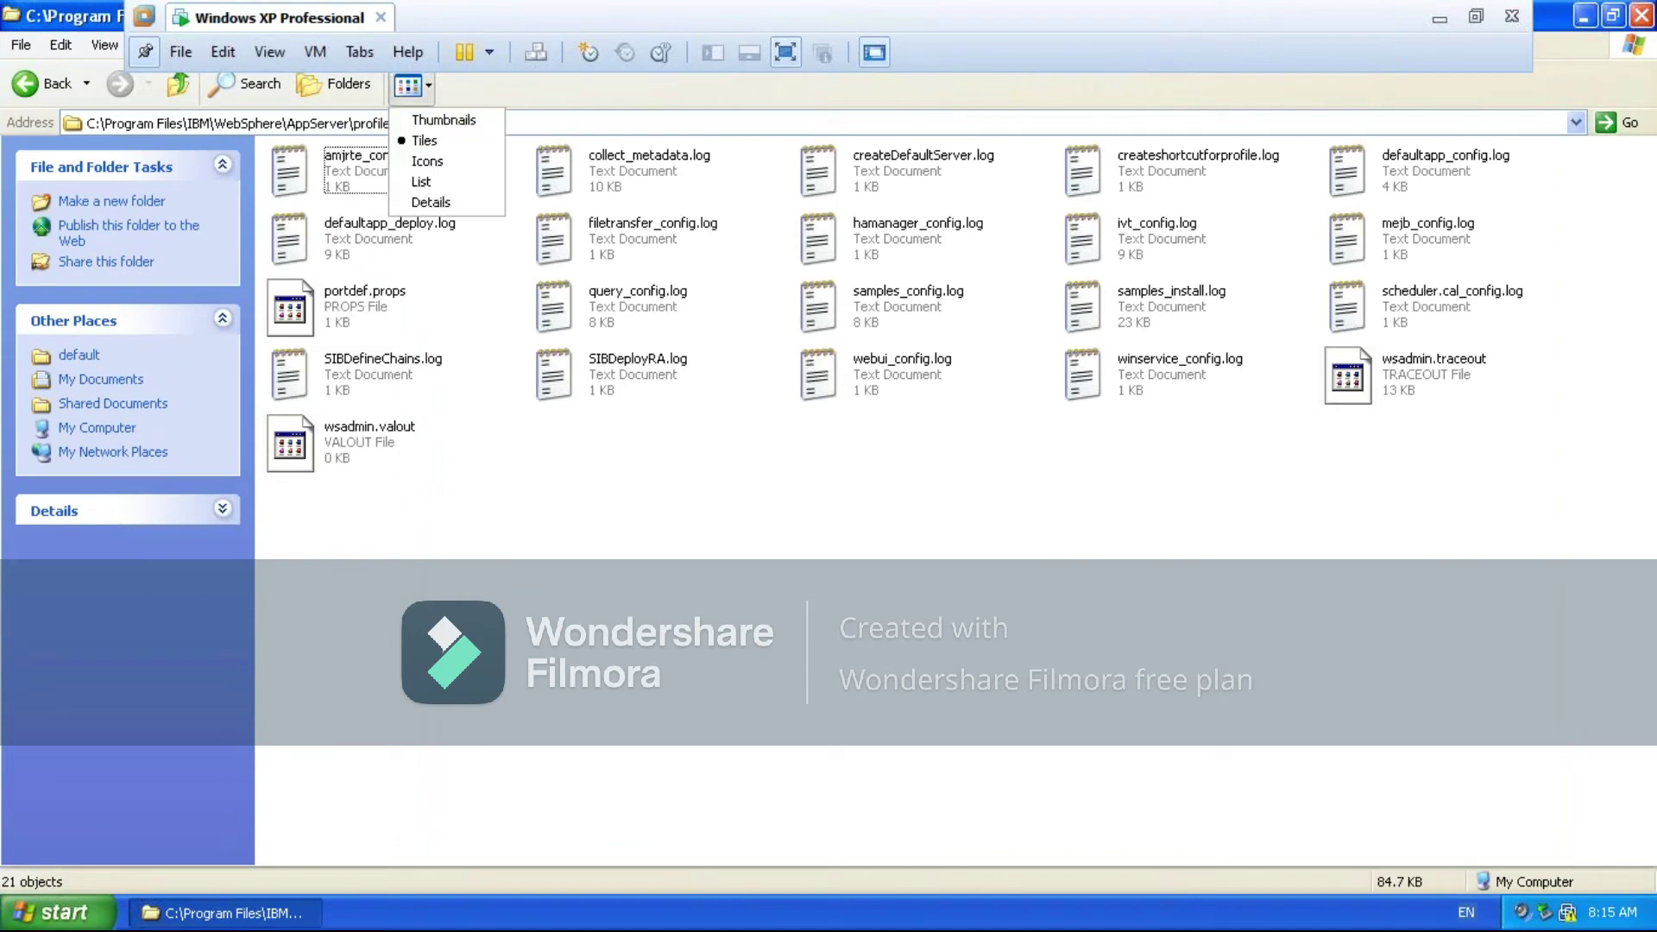
click(416, 183)
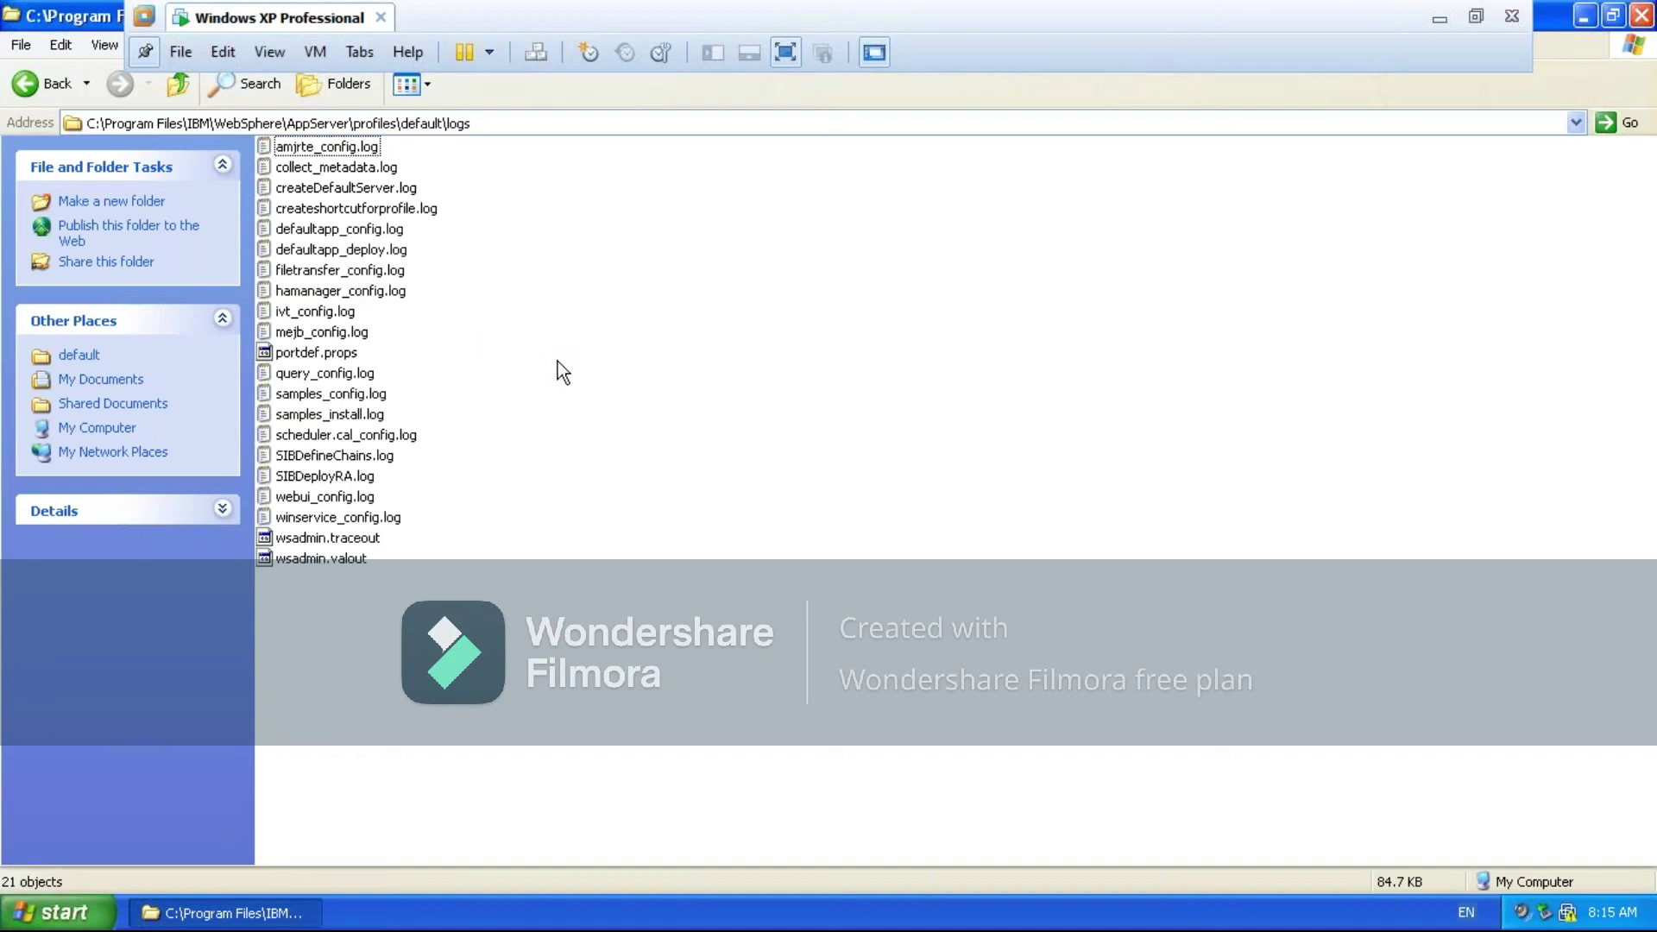
Highlight the logs folder's path, and return to the default profile folder and highlight its path
click(426, 123)
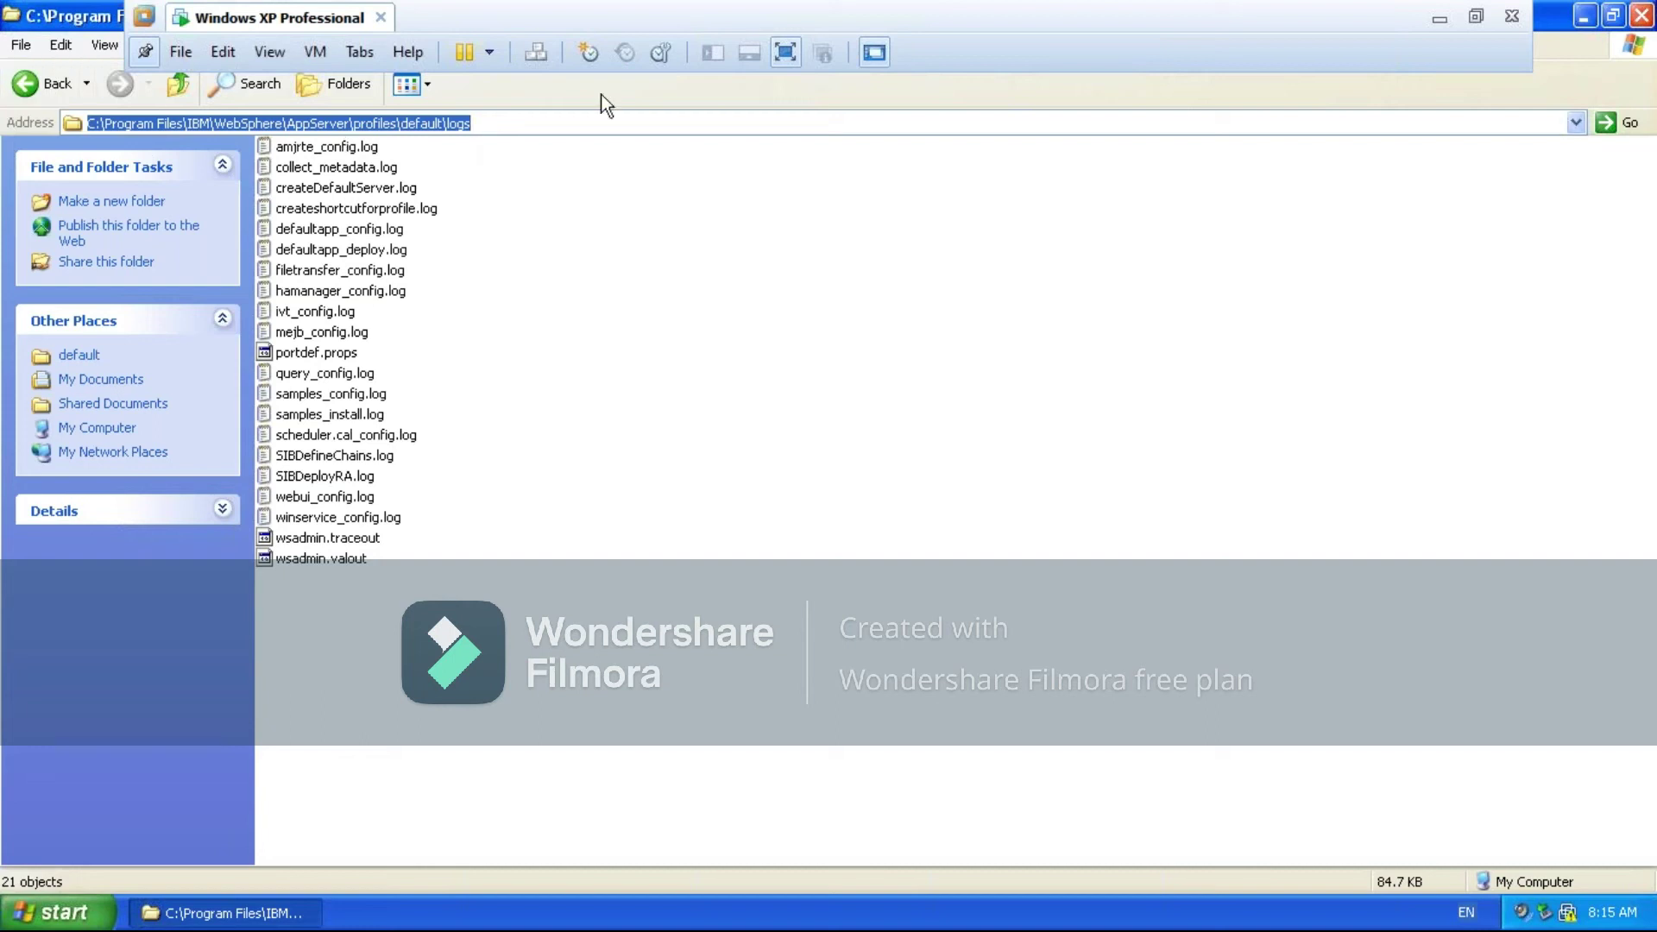
click(547, 121)
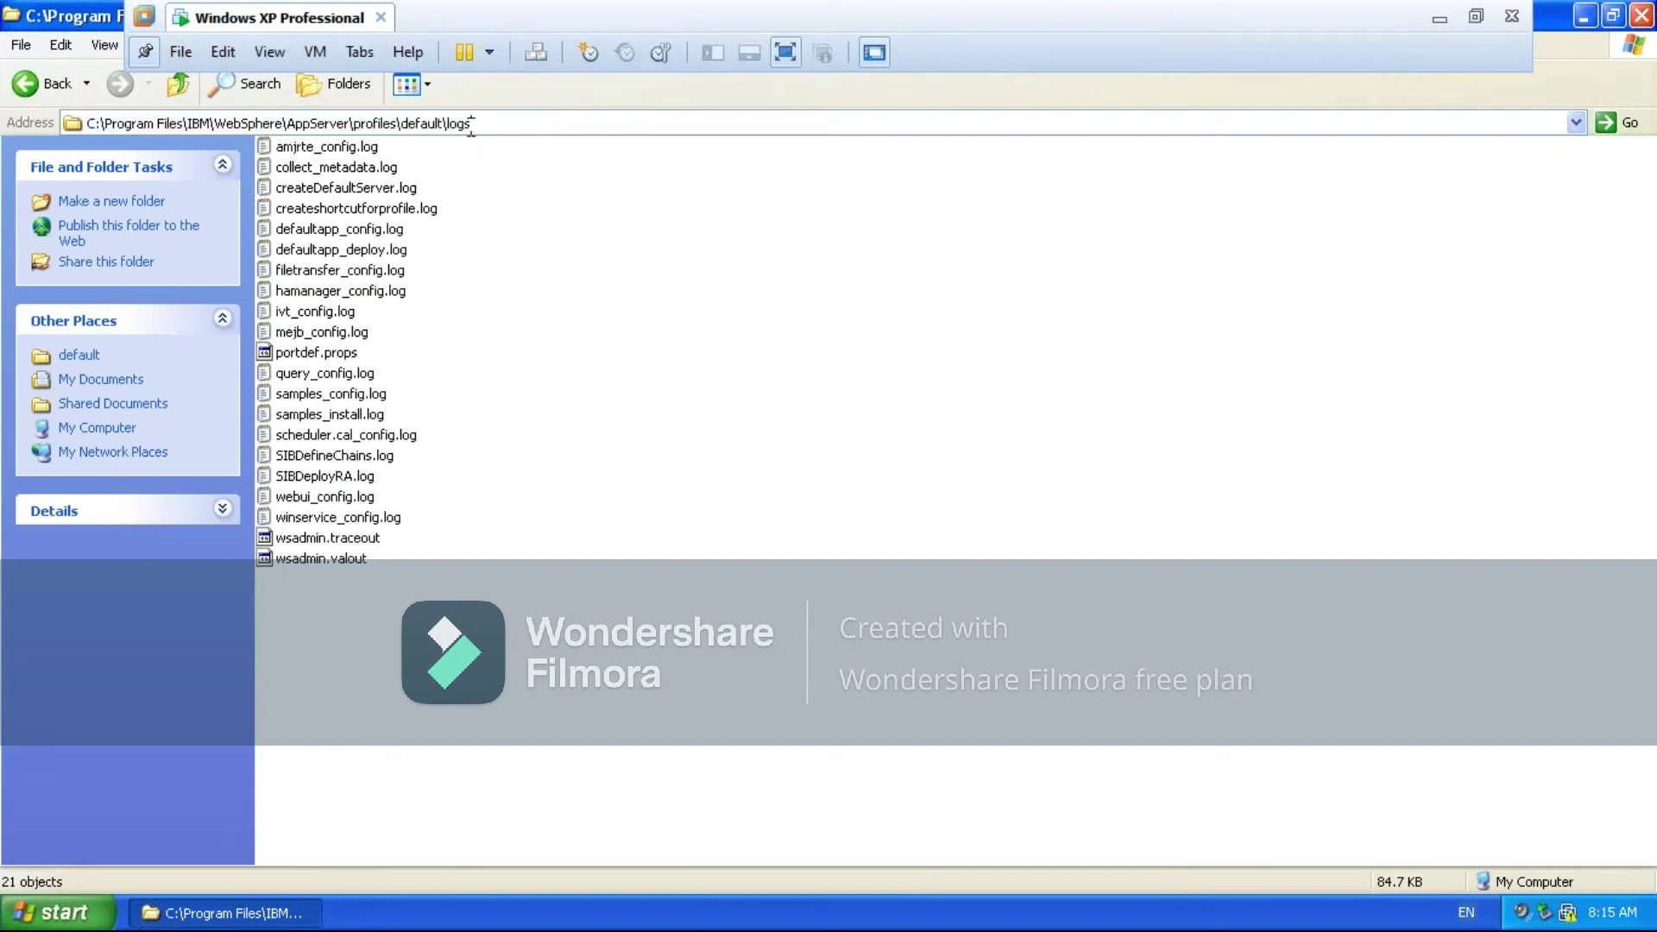
click(47, 97)
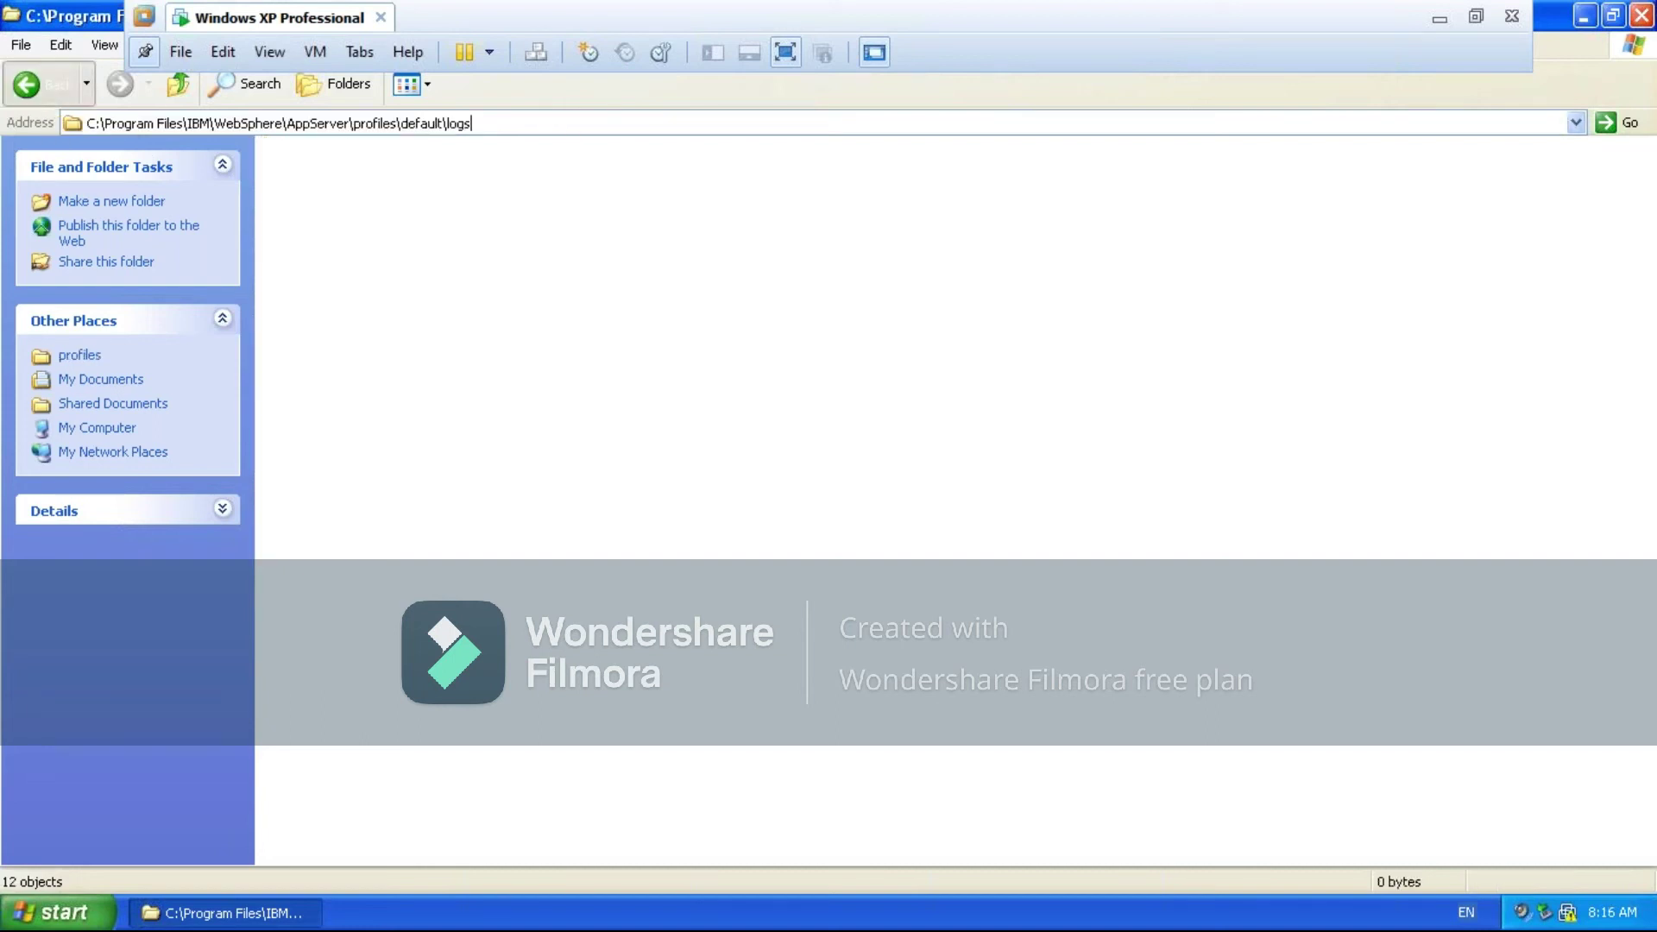
click(402, 132)
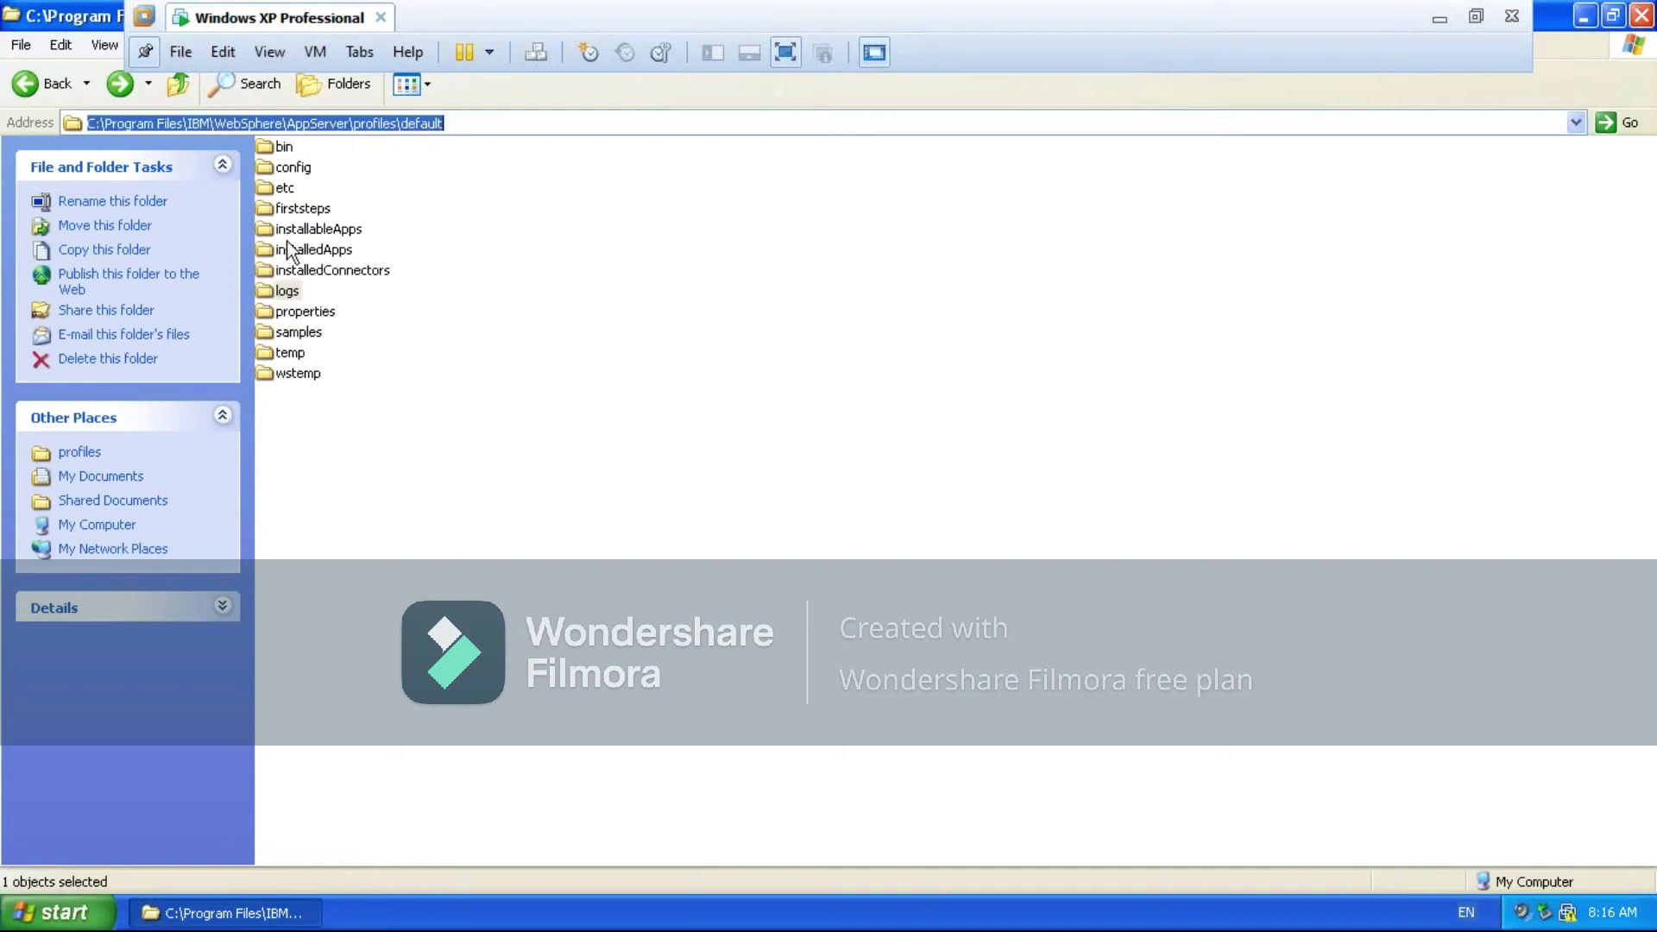
Browse from config through cells, the cell folder, nodes and GMNode into servers, and select the server1 folder
double_click(295, 169)
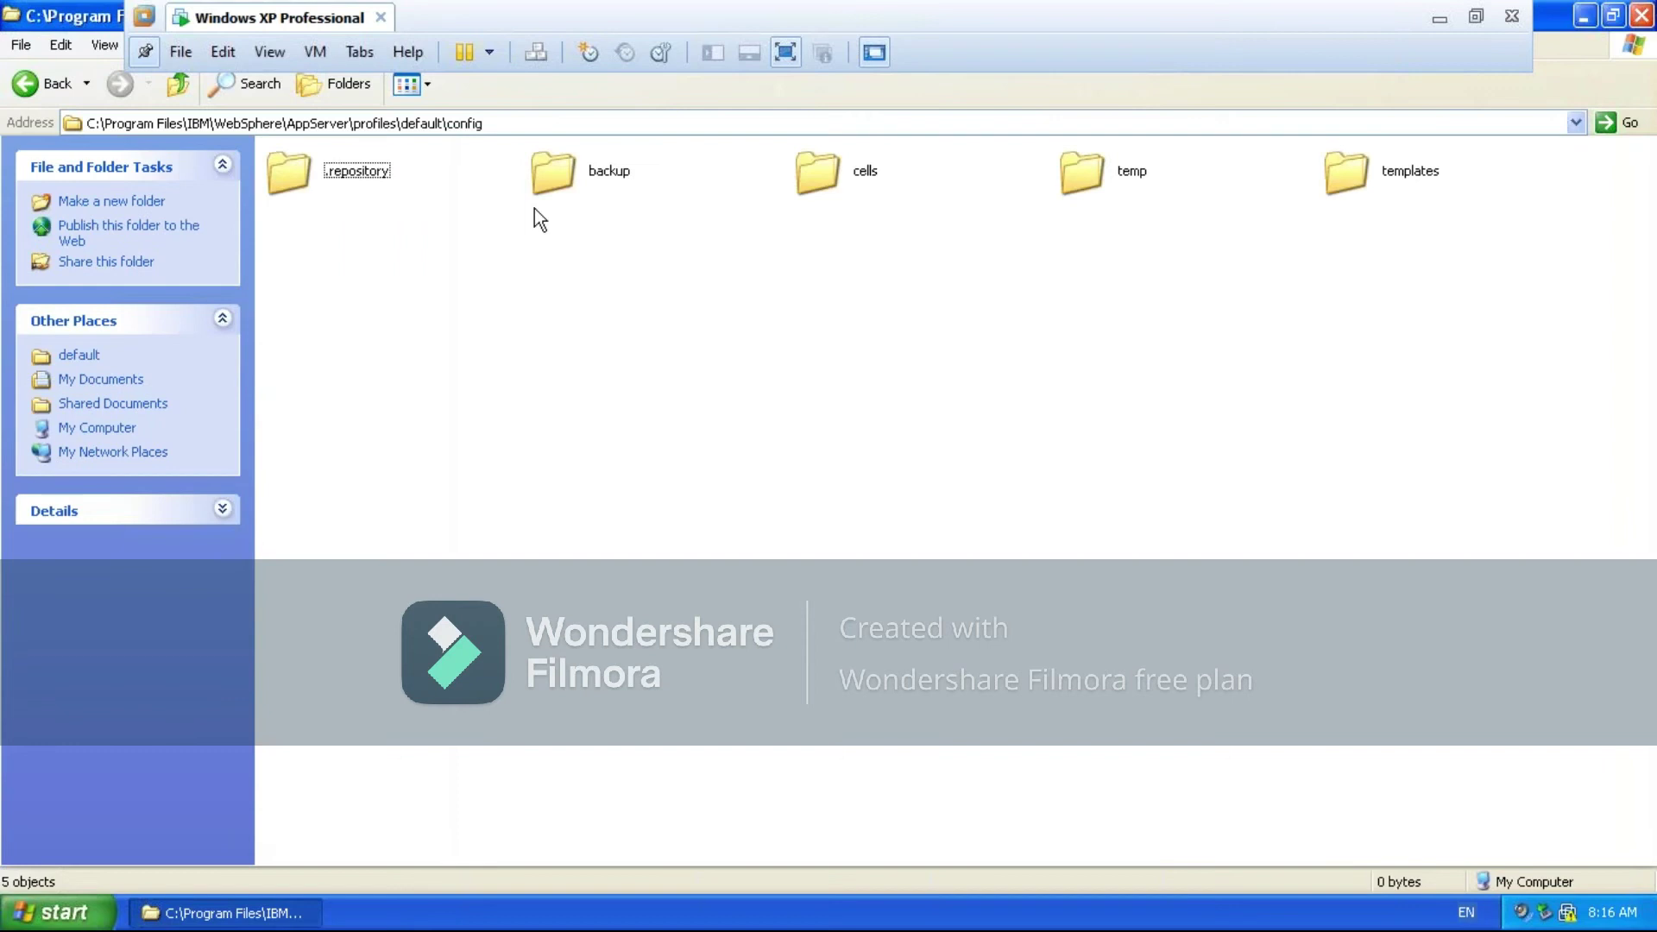
double_click(815, 178)
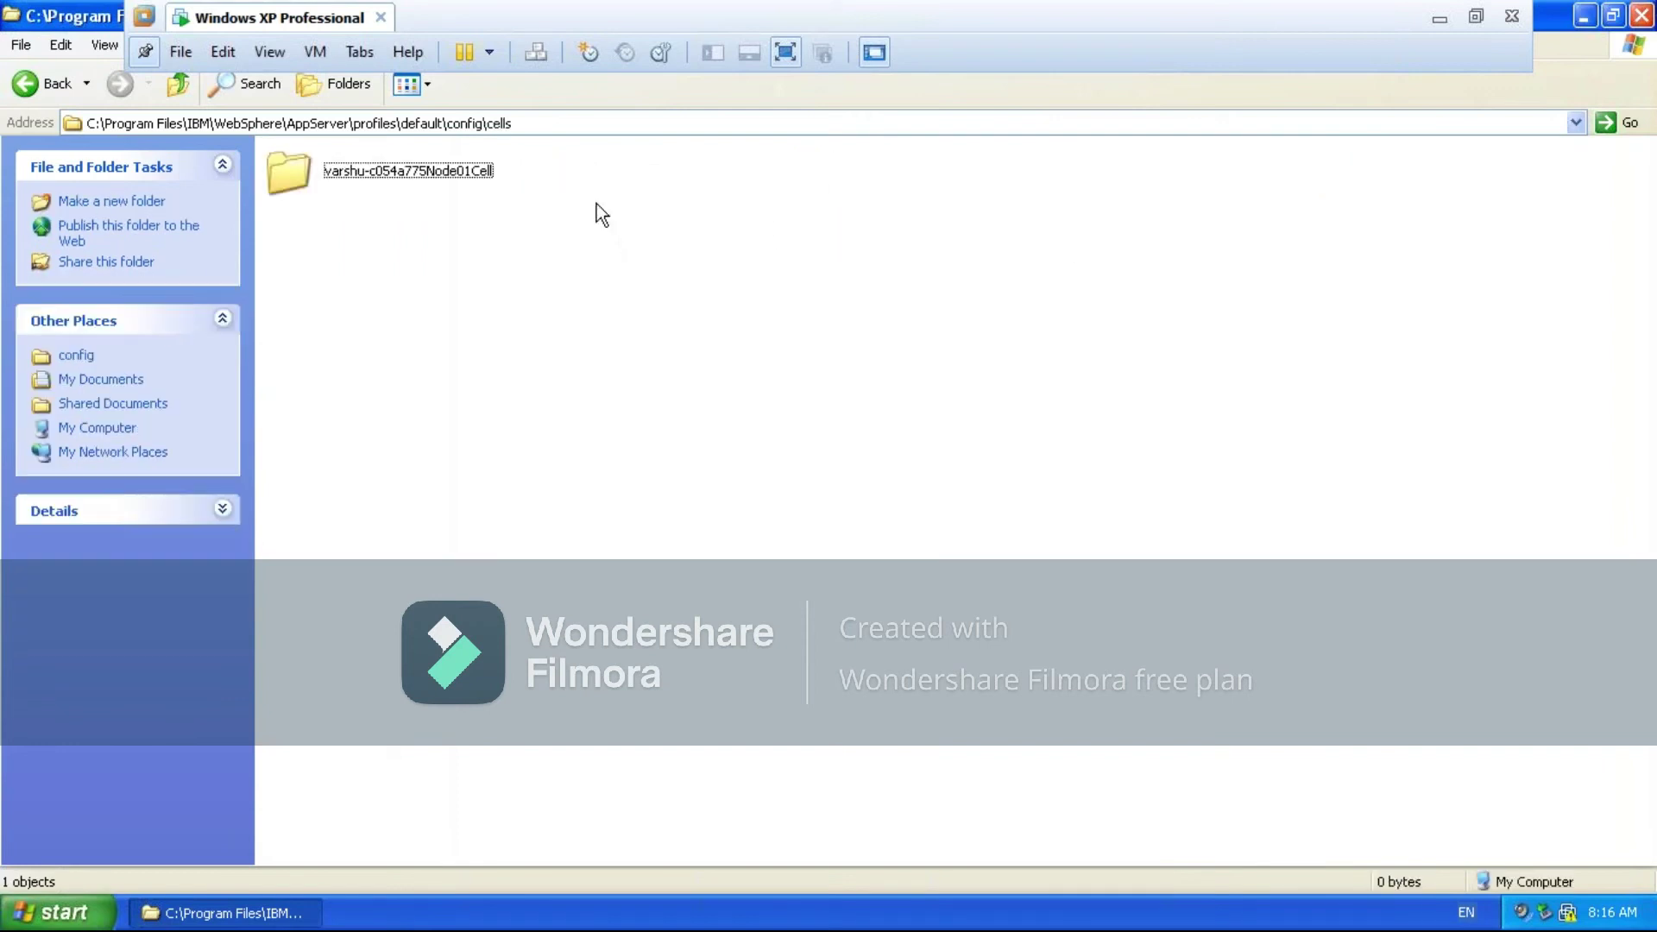
double_click(434, 174)
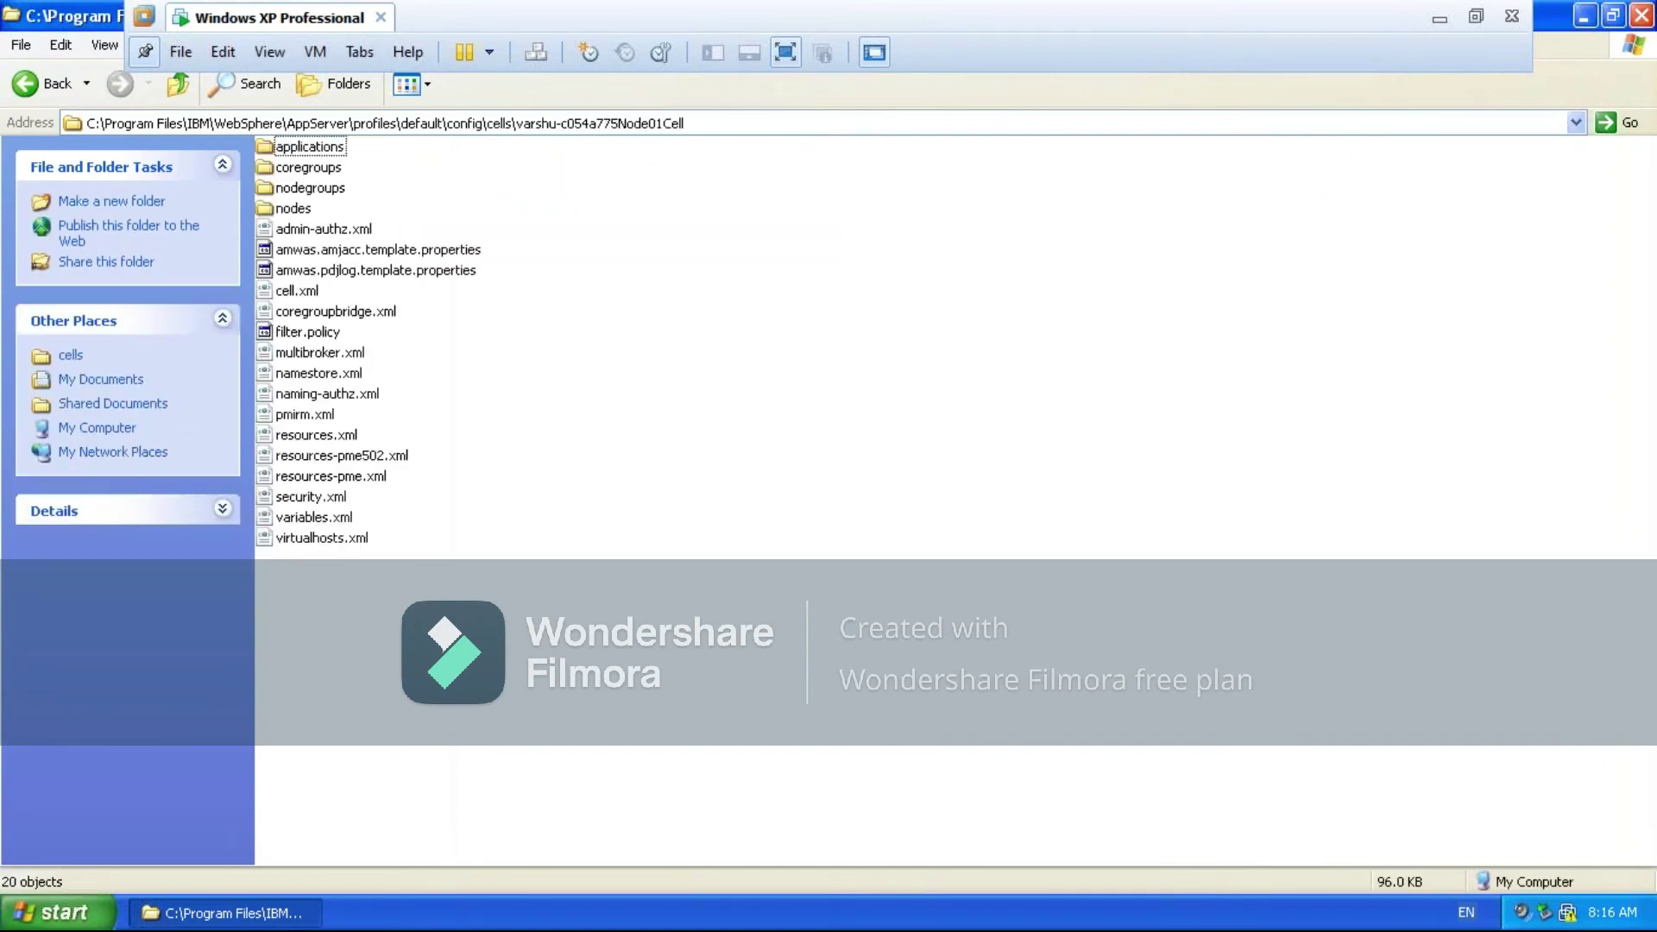
double_click(296, 208)
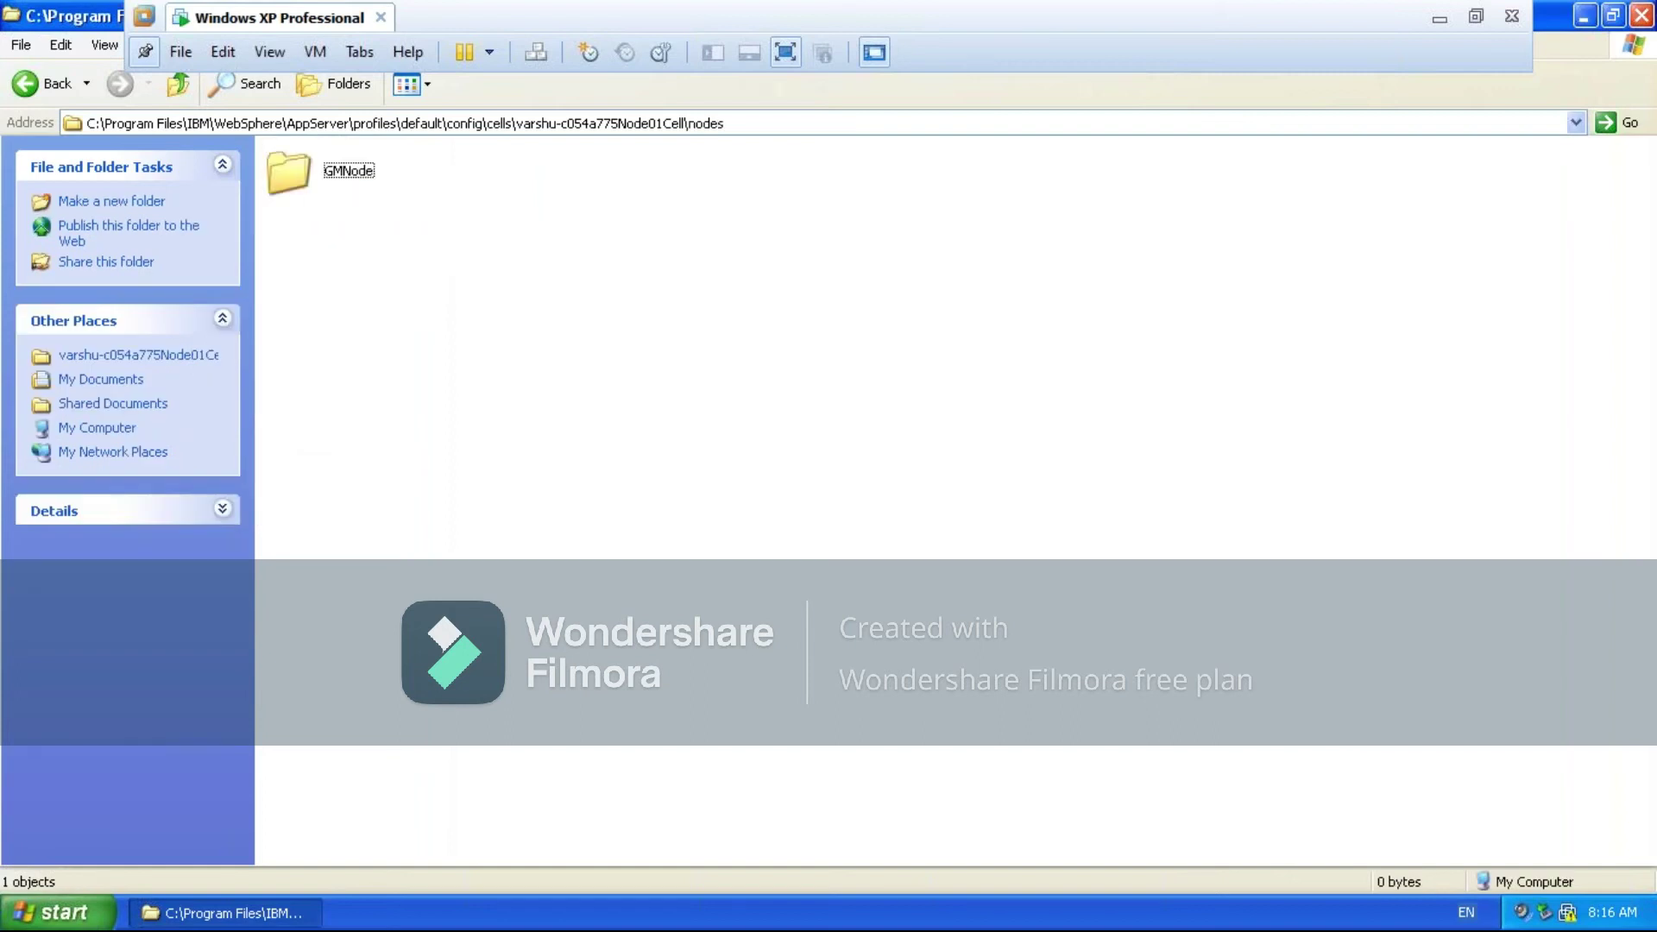
double_click(288, 178)
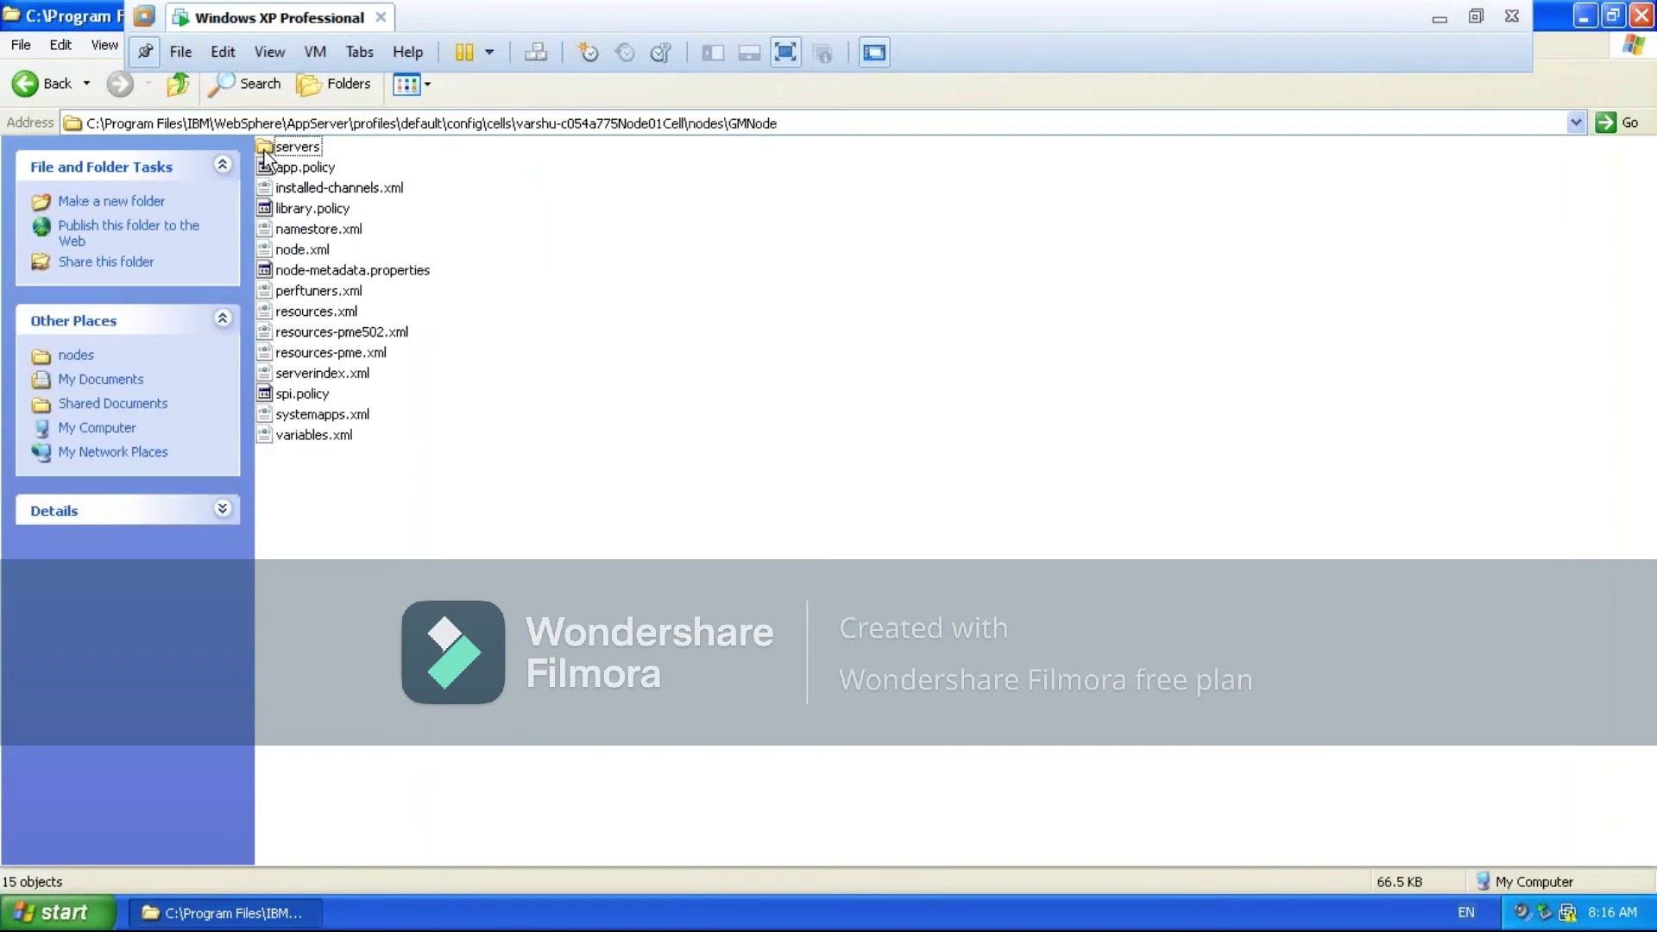
double_click(275, 150)
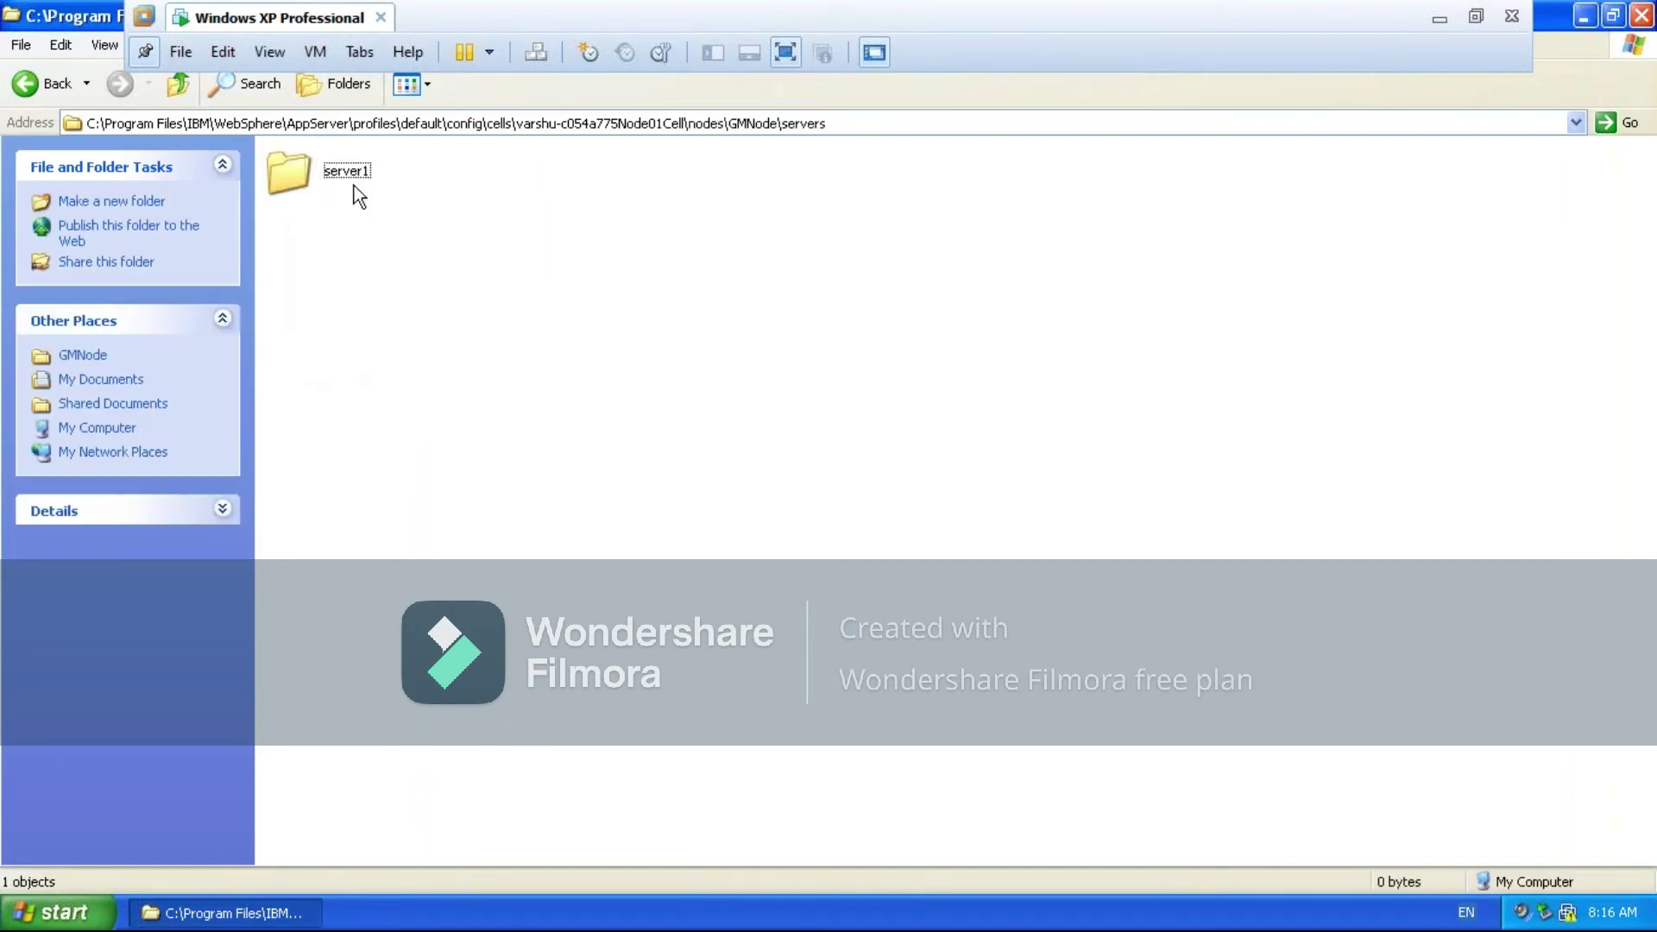
click(352, 179)
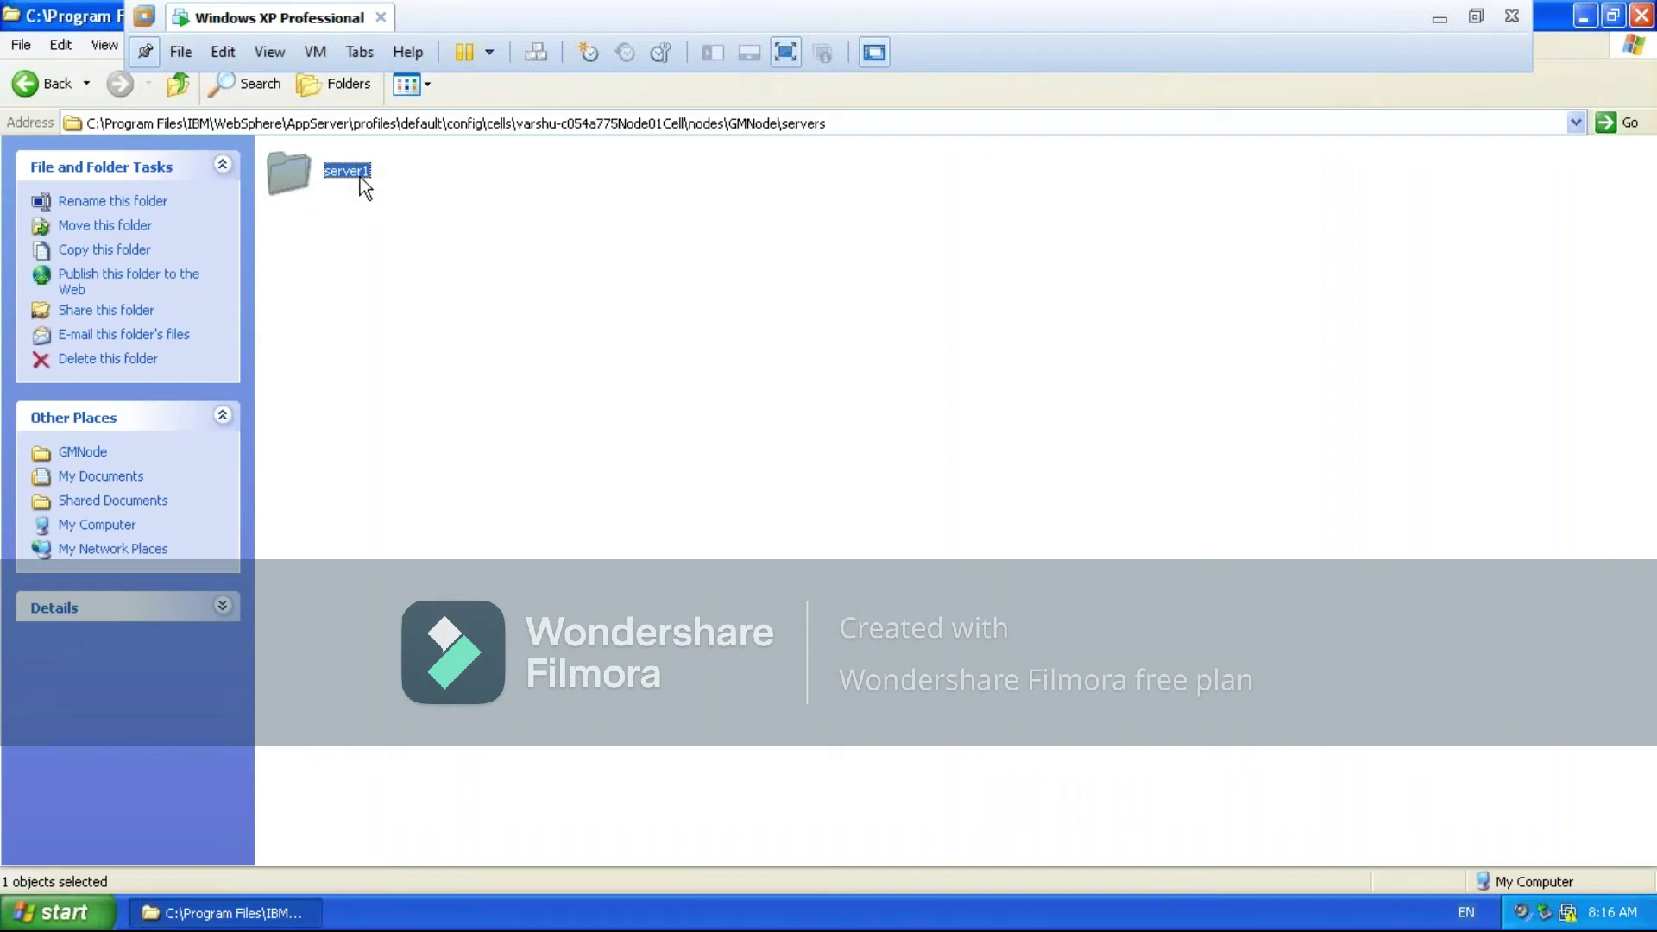
Go back up from the servers folder, level by level, to the default profile folder
click(176, 83)
click(176, 83)
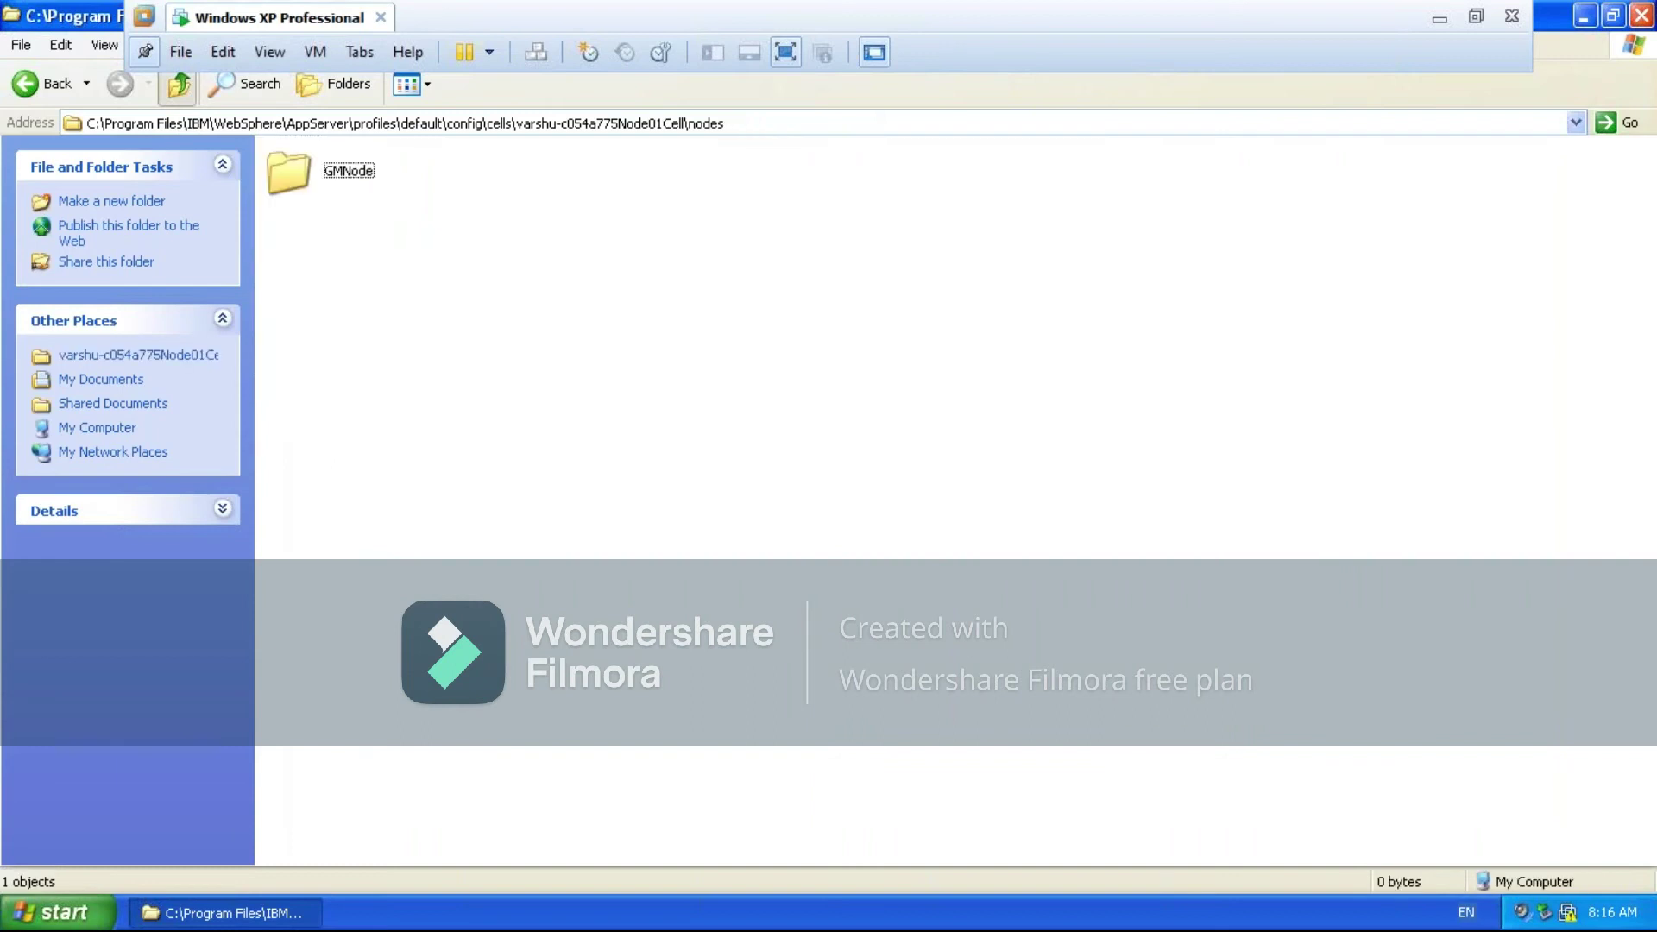
click(178, 83)
click(178, 84)
click(178, 83)
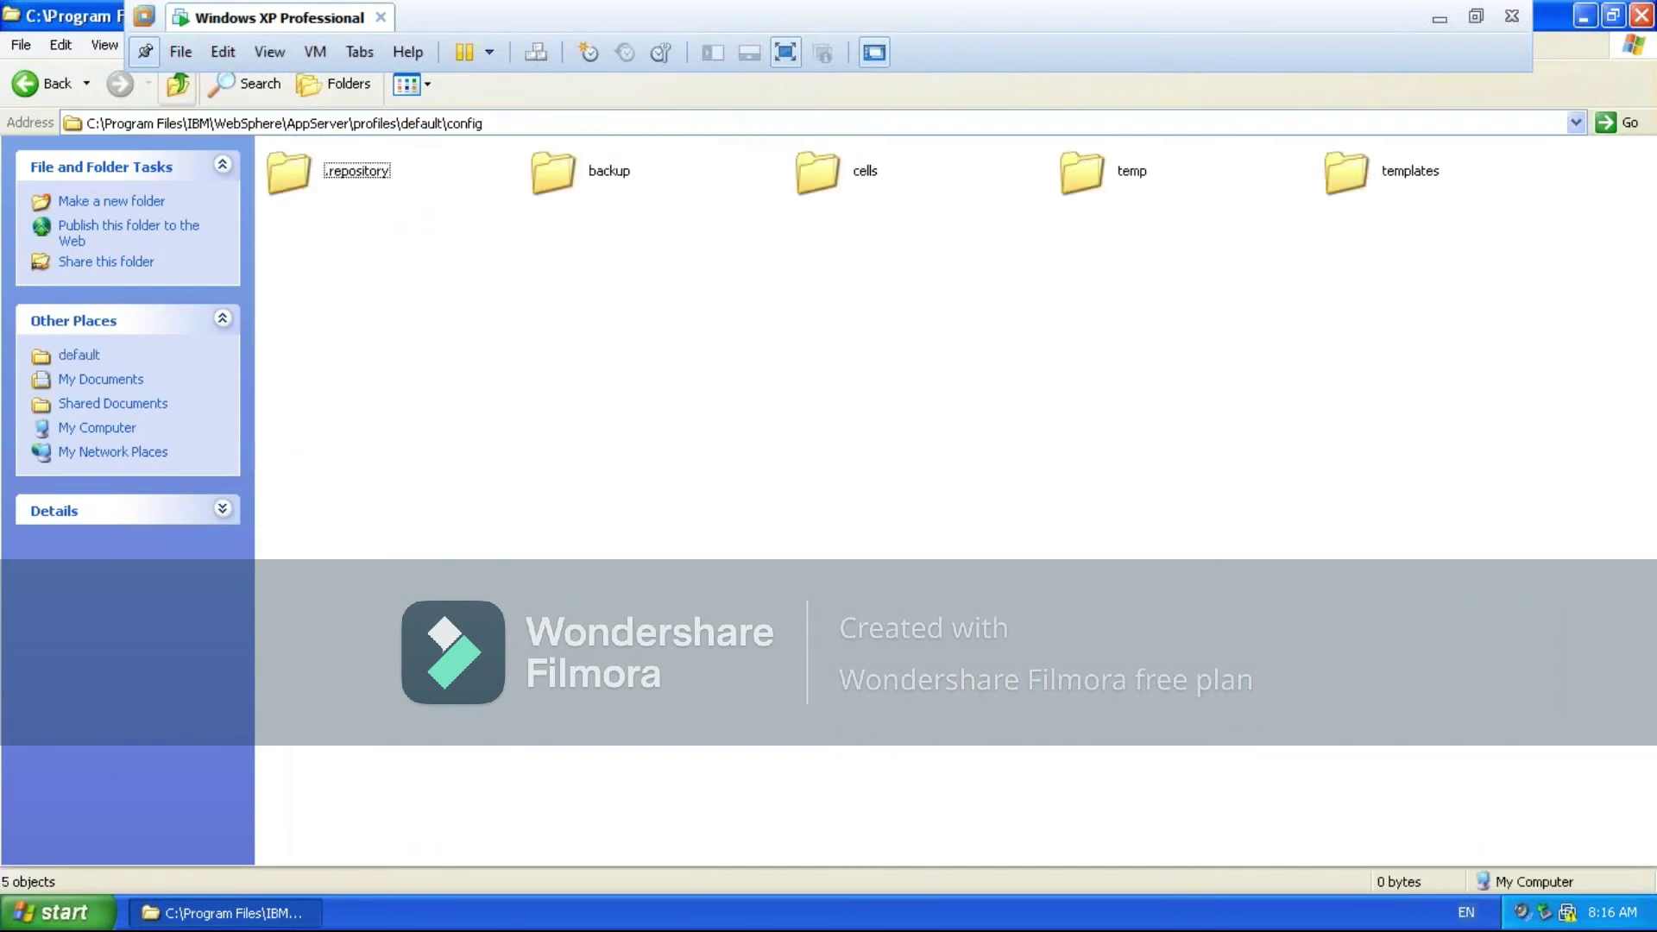
click(178, 83)
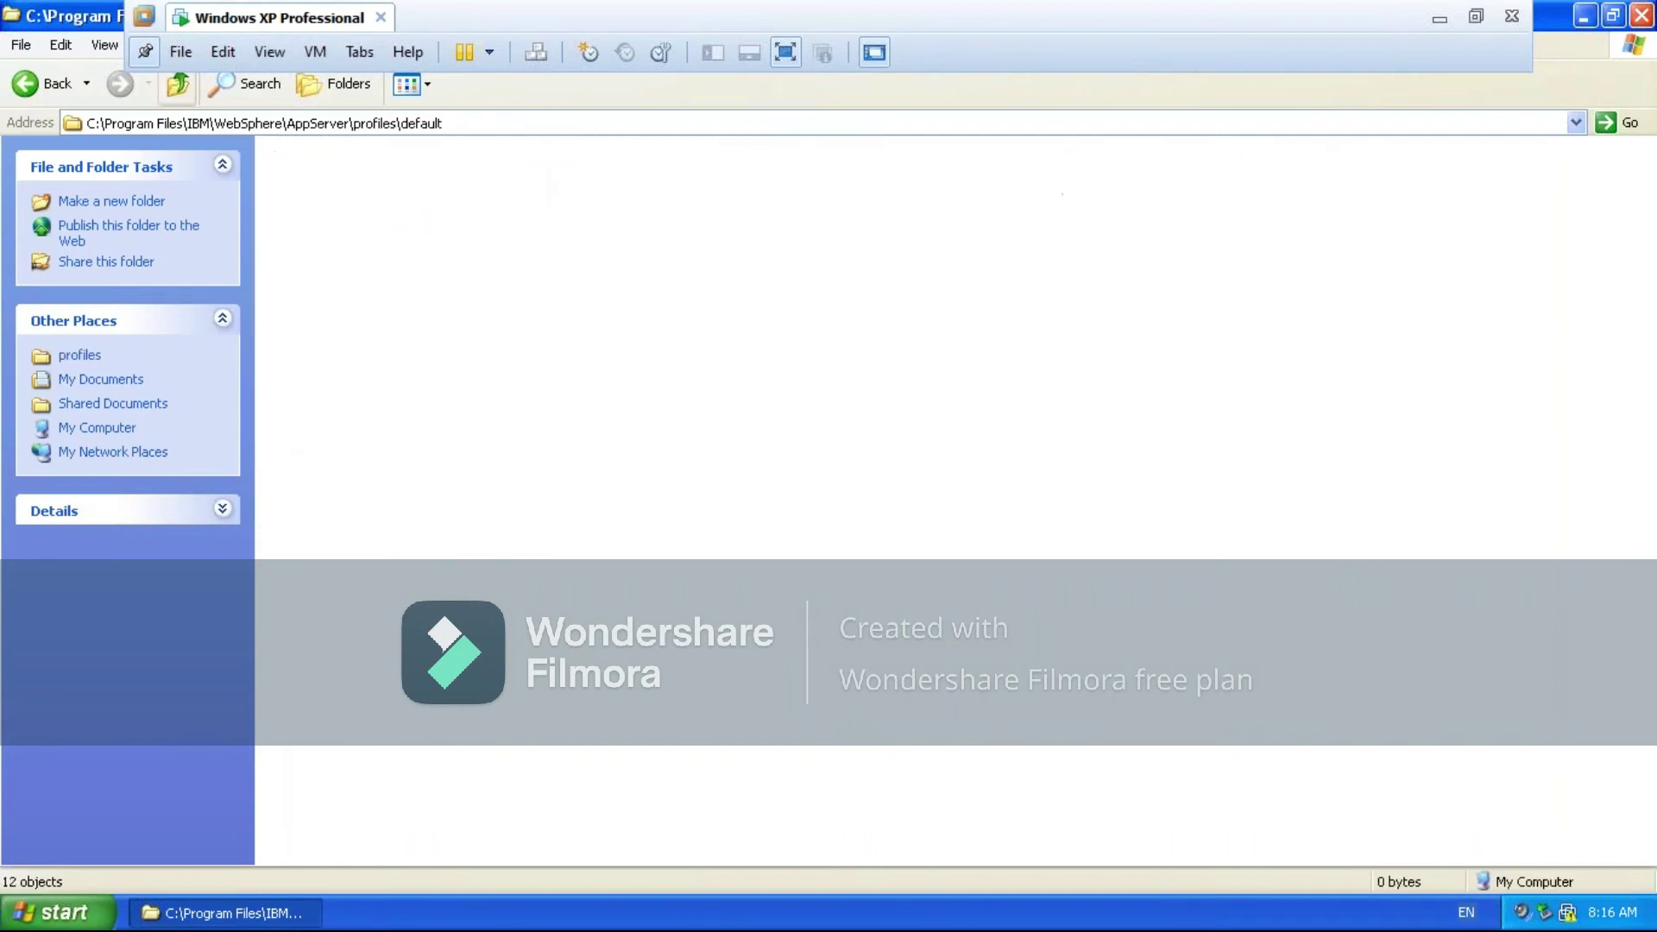
Look through the default profile's logs folder twice, returning to the profile folder each time
double_click(287, 290)
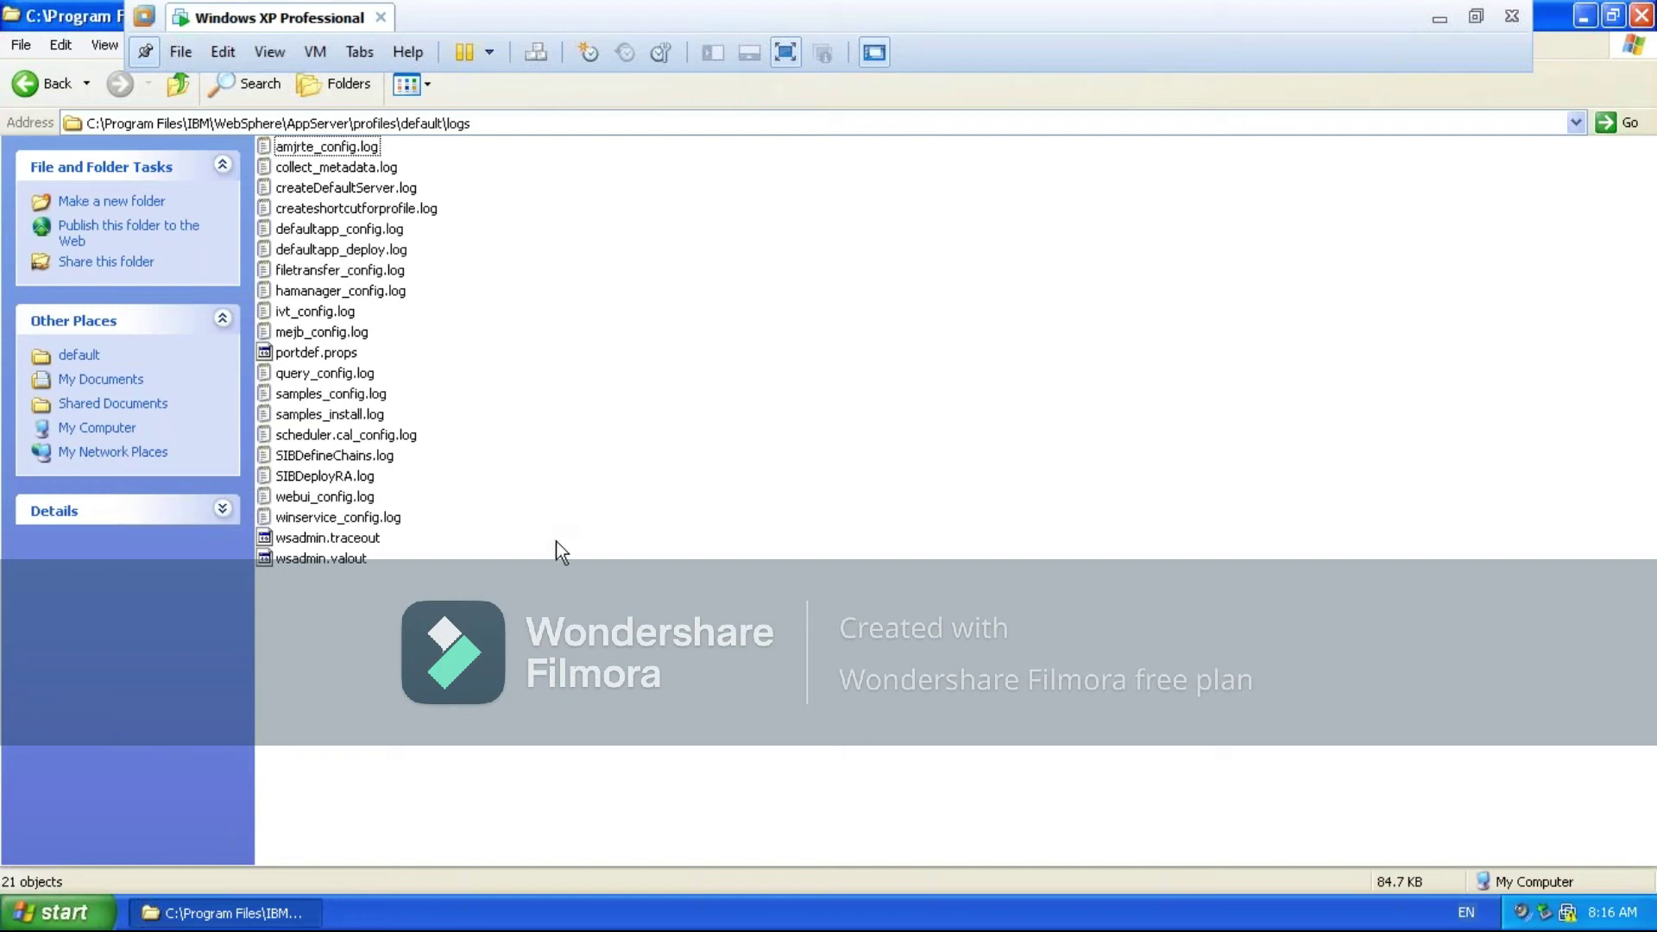
click(178, 88)
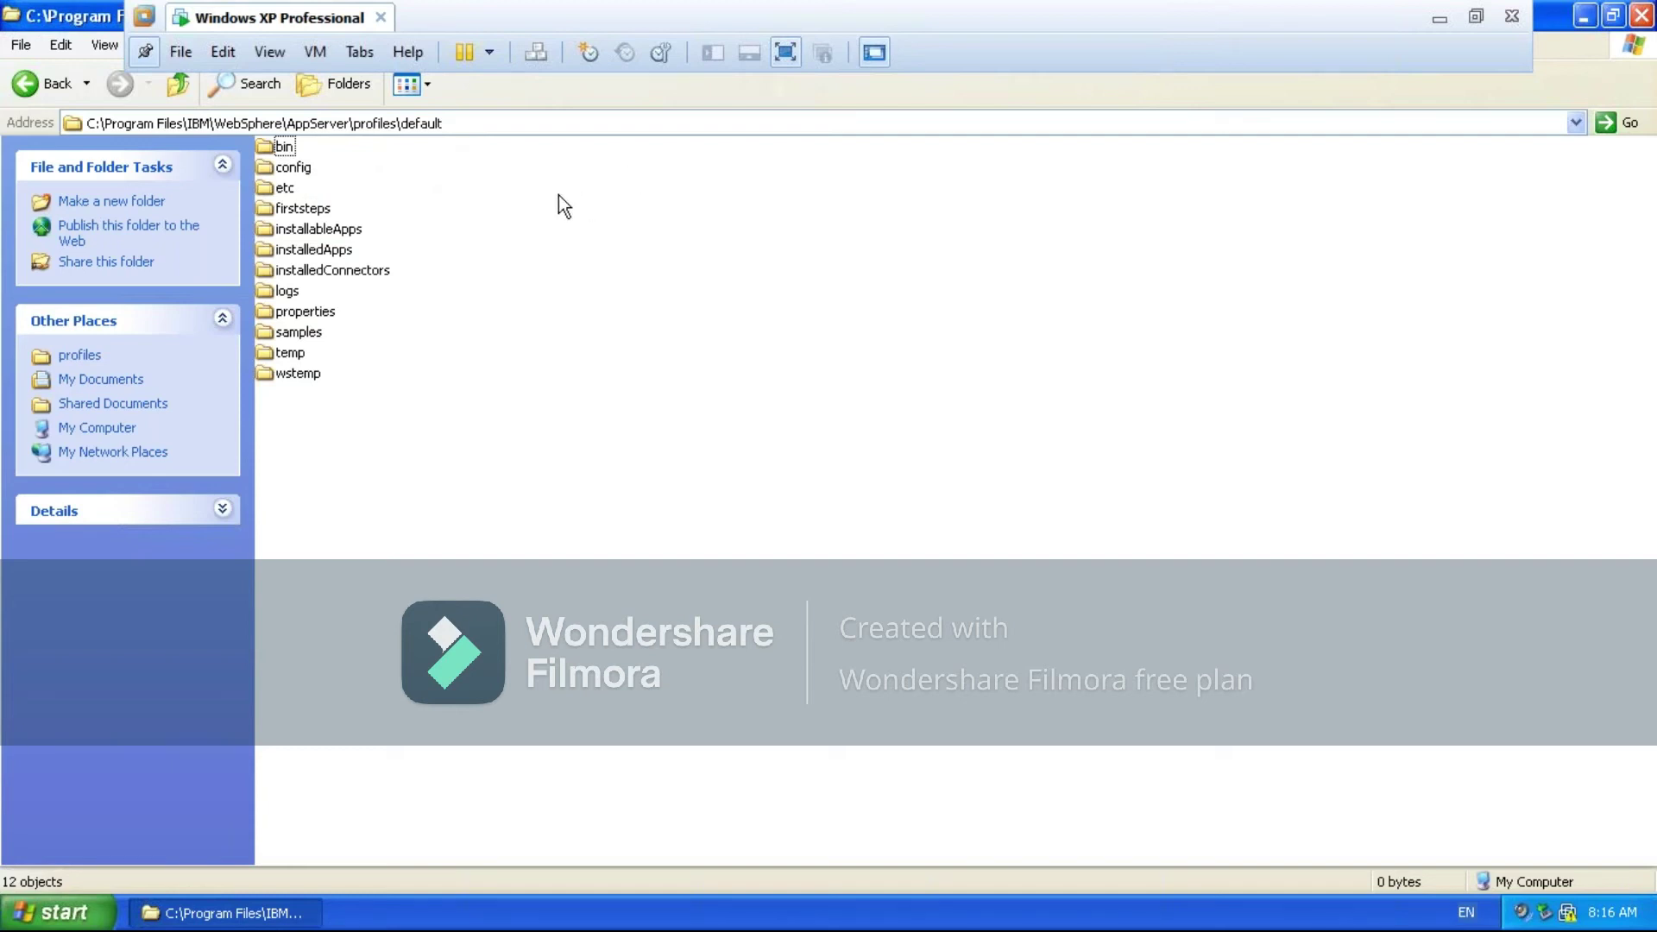
double_click(293, 291)
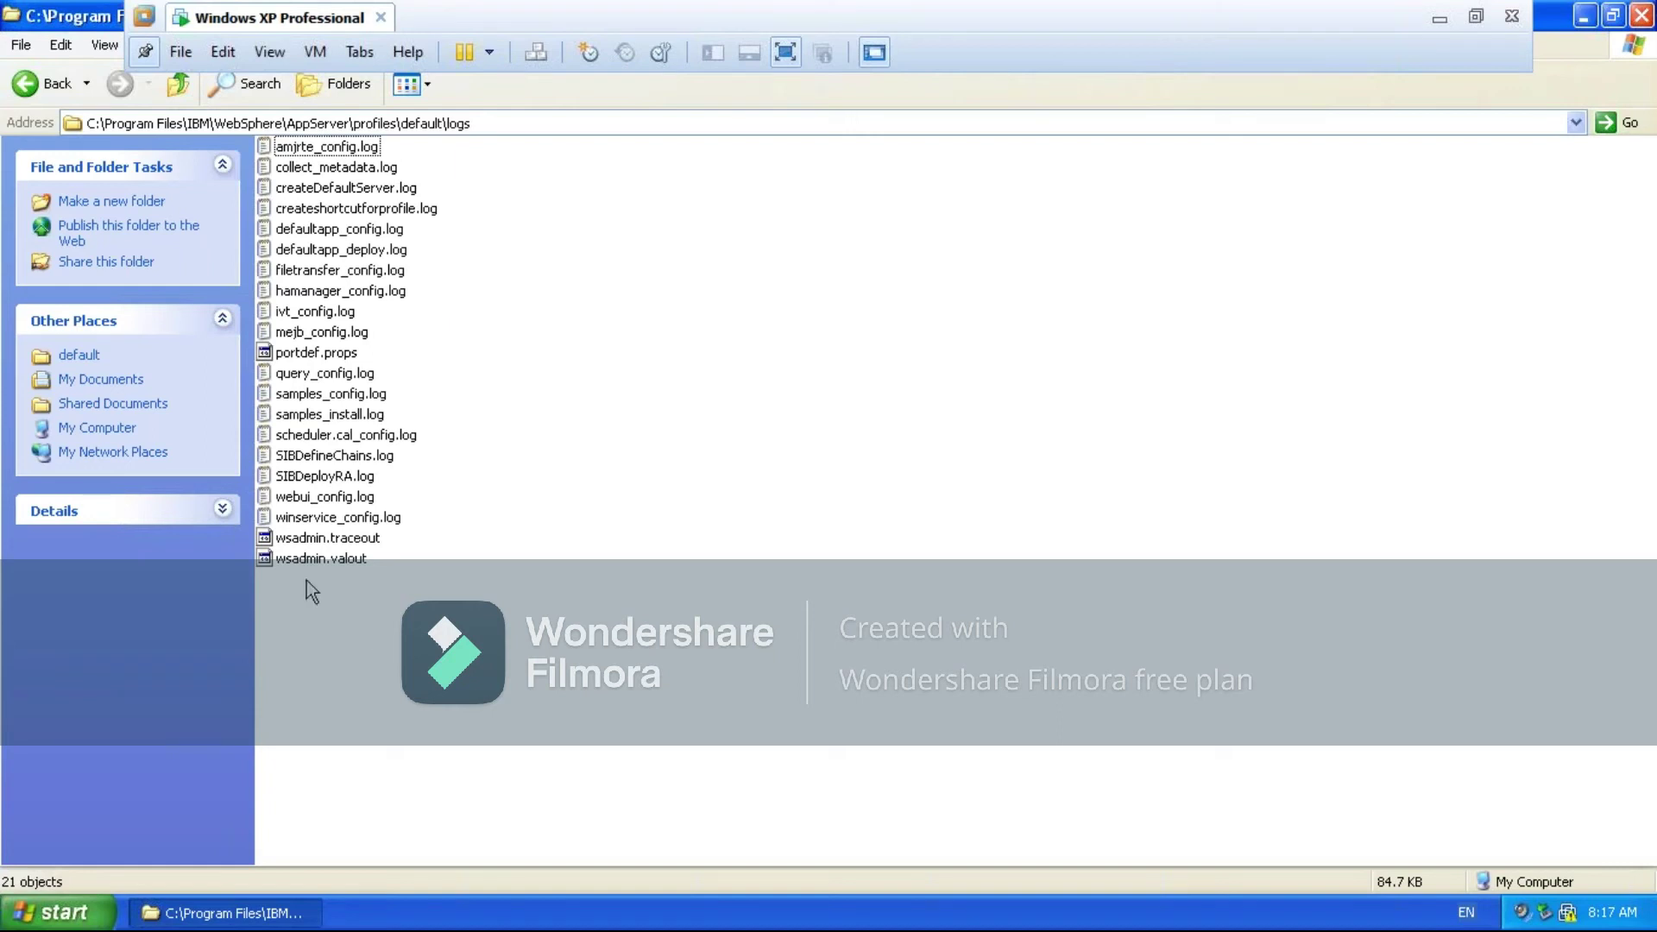
click(178, 87)
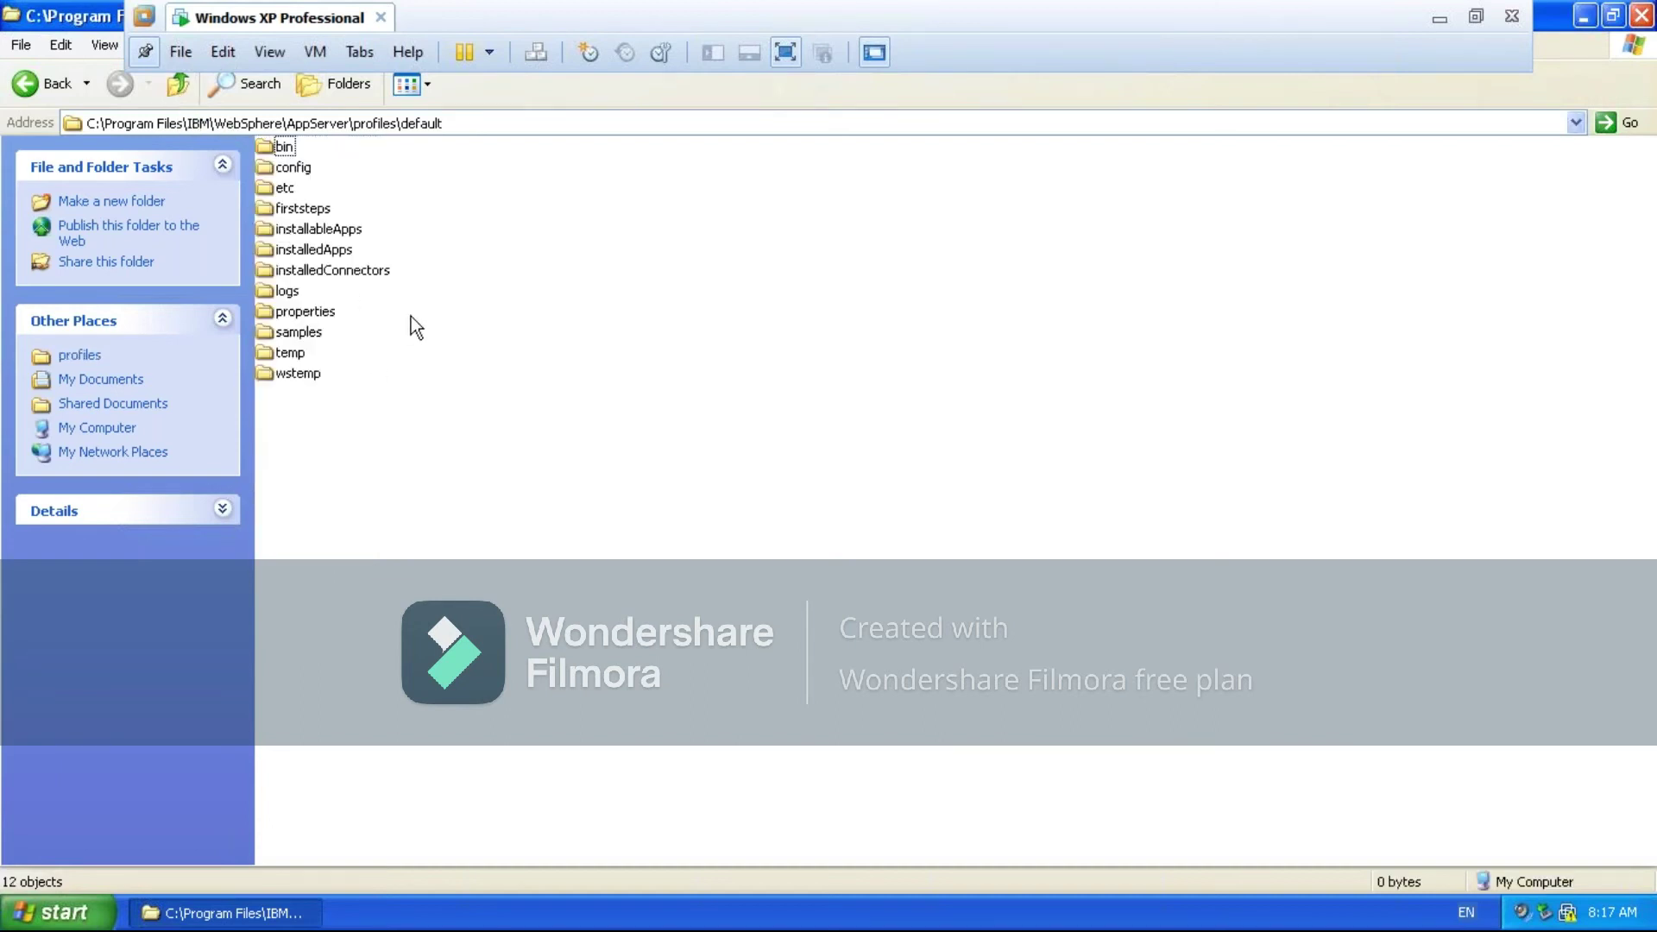
Open the default profile's installableApps folder to check its contents, and return to the profile folder
click(318, 228)
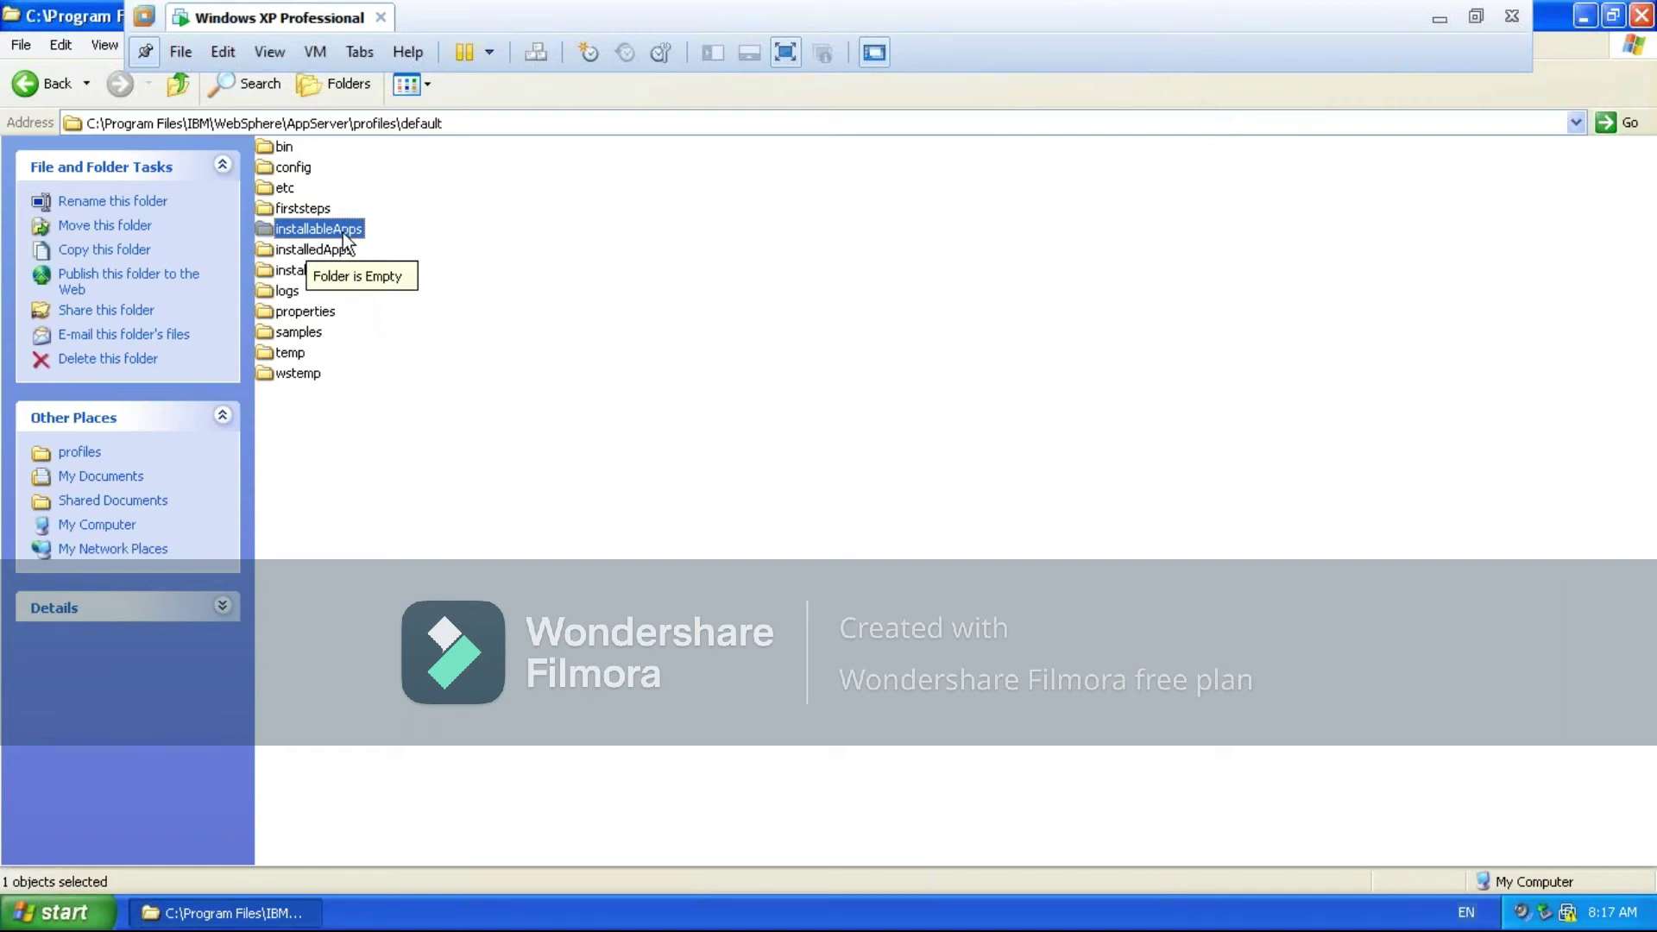
double_click(321, 227)
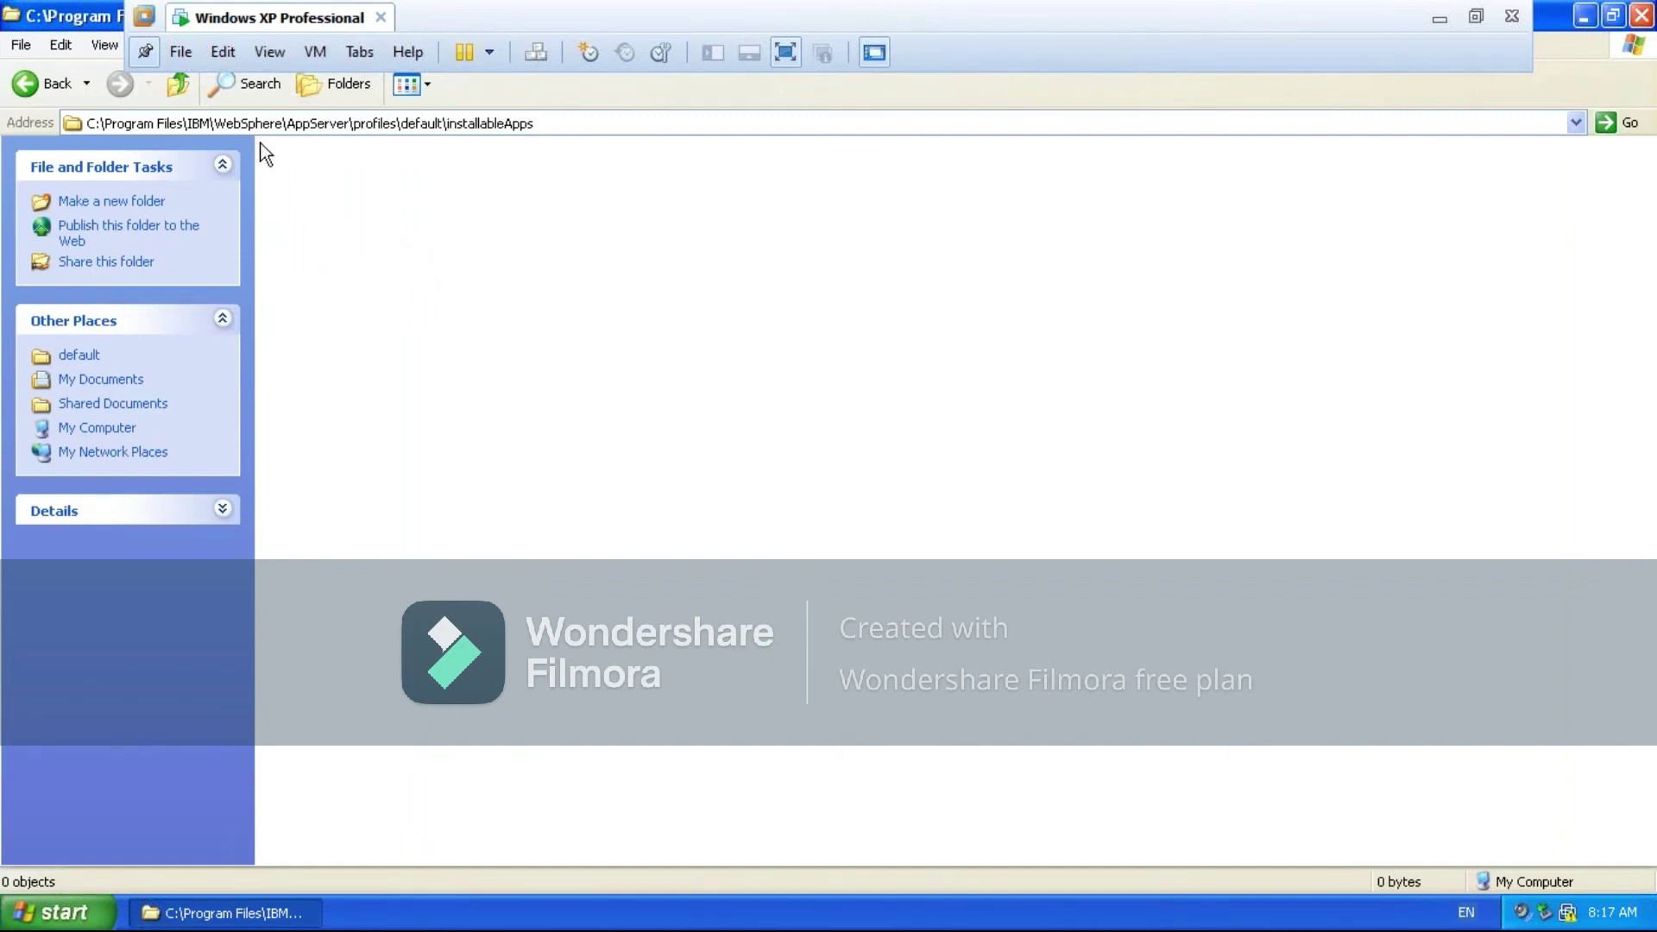
click(181, 96)
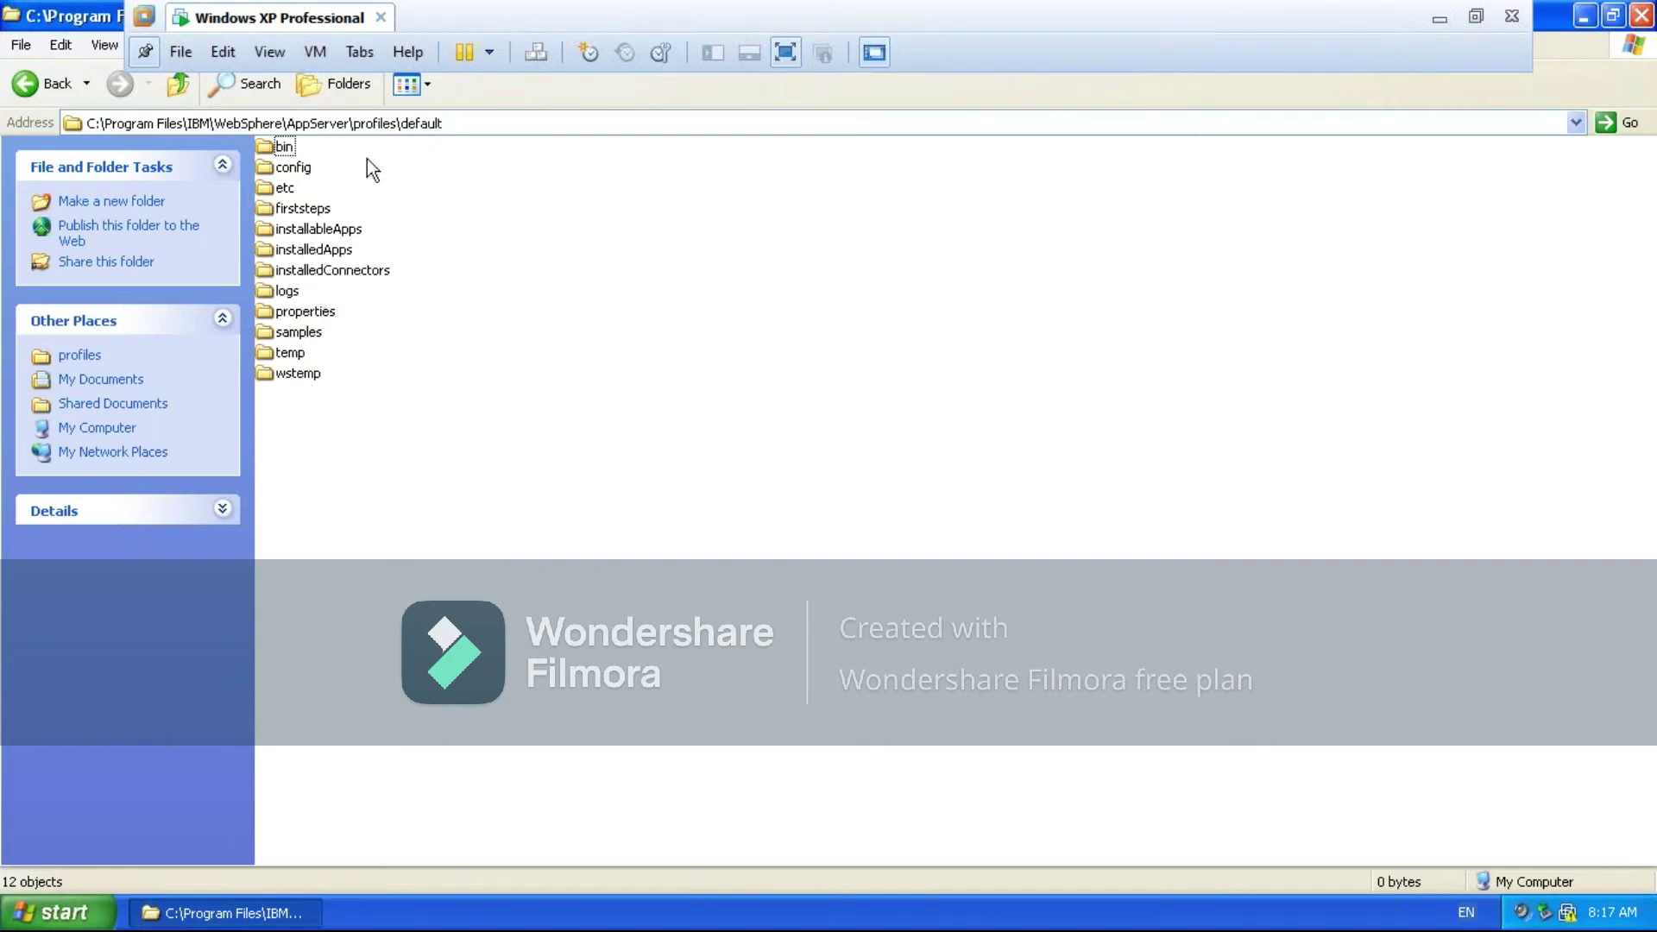
Highlight the default profile's path, and open its config folder with the contents shown as a list
click(411, 123)
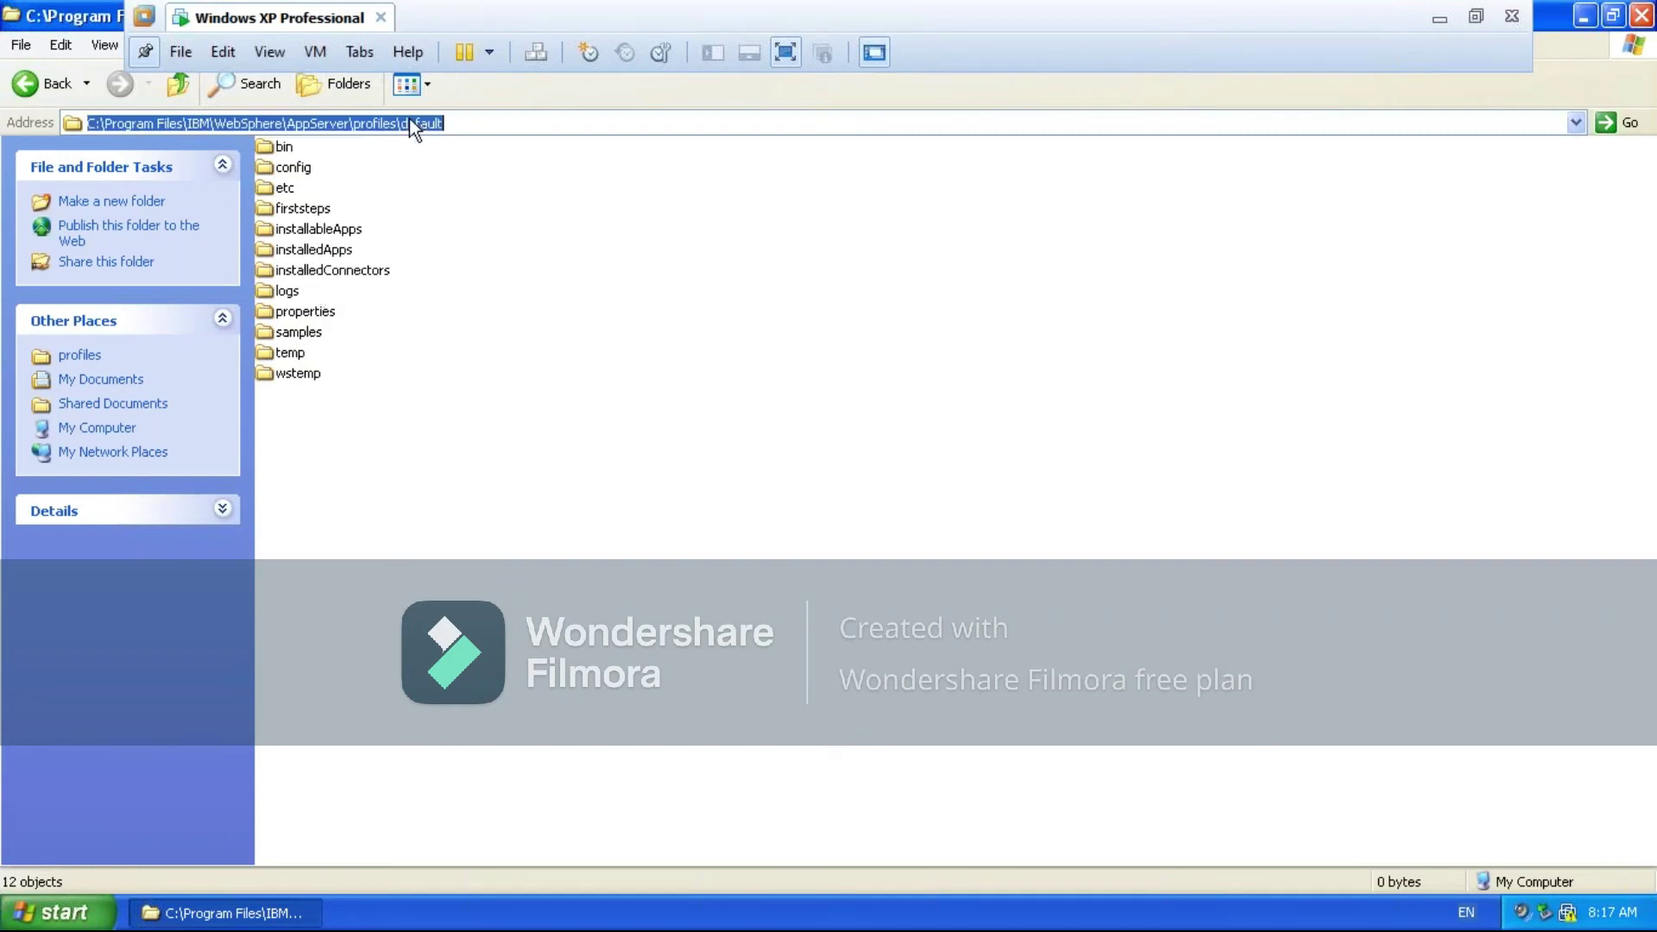
click(288, 169)
double_click(288, 169)
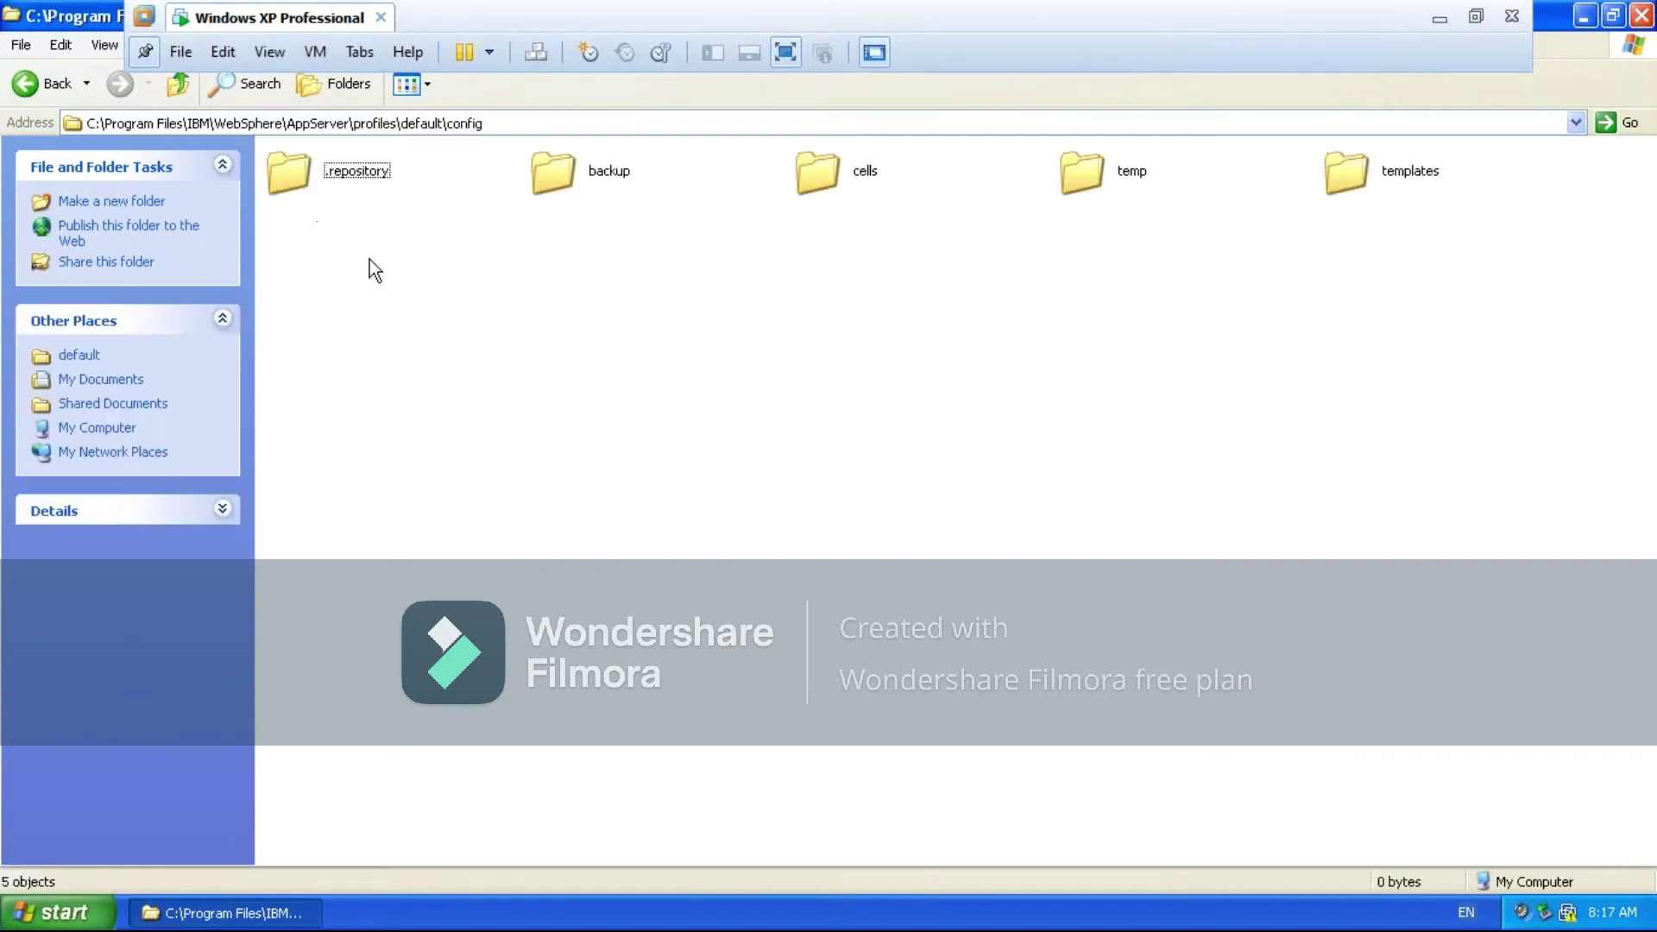
click(426, 86)
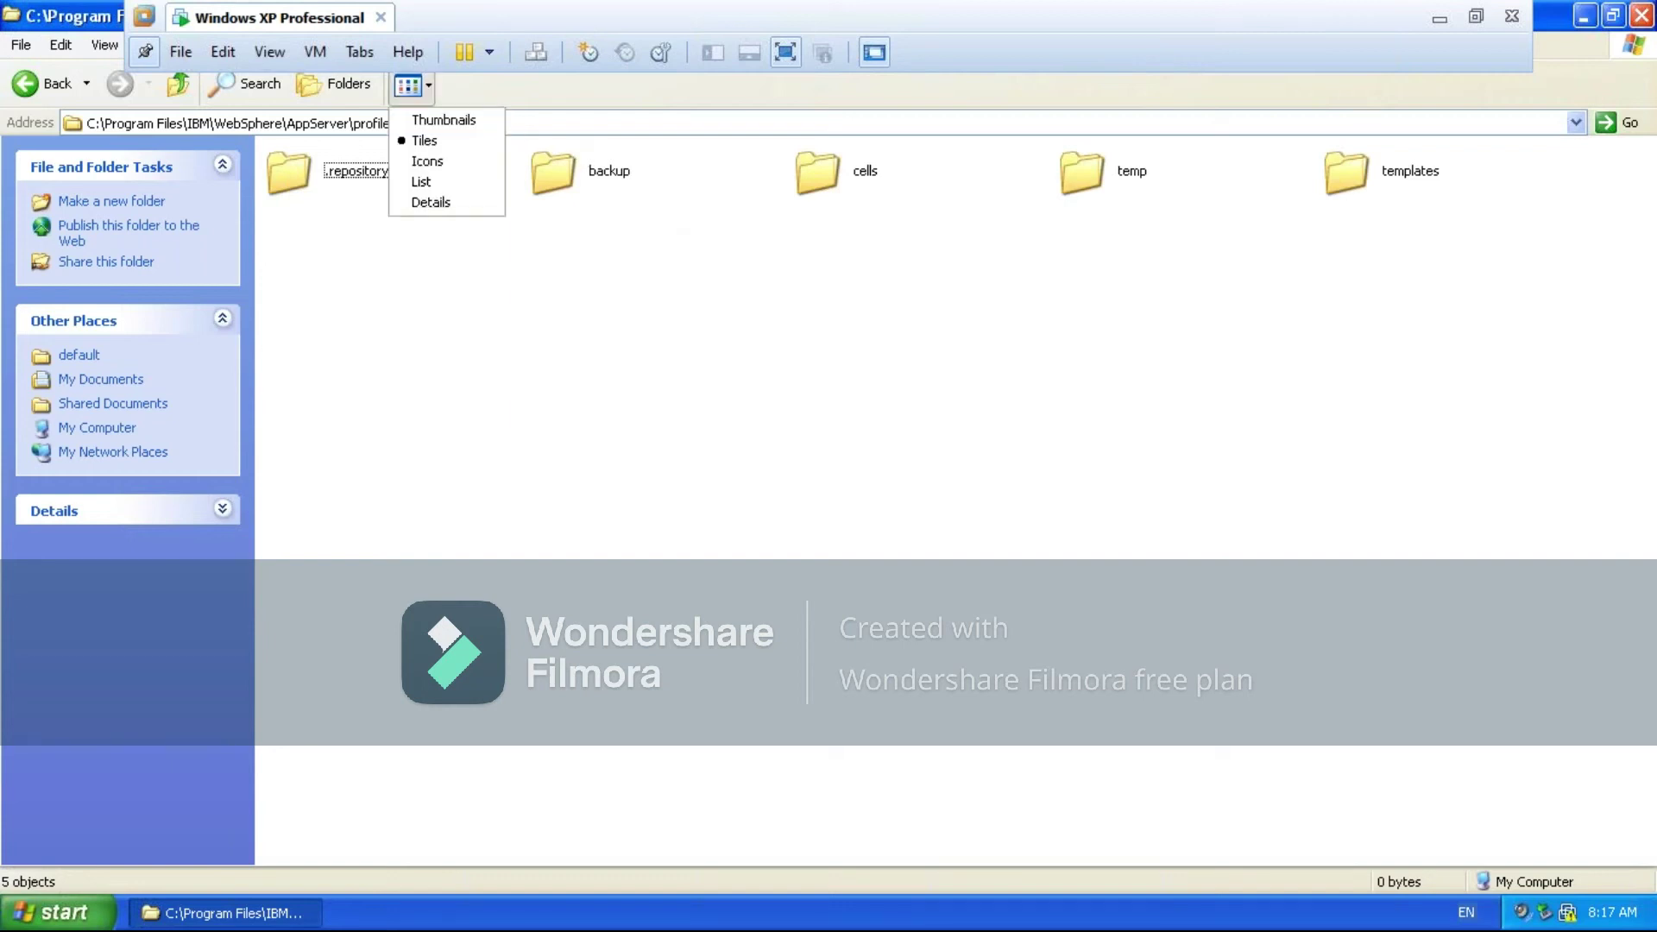
click(423, 179)
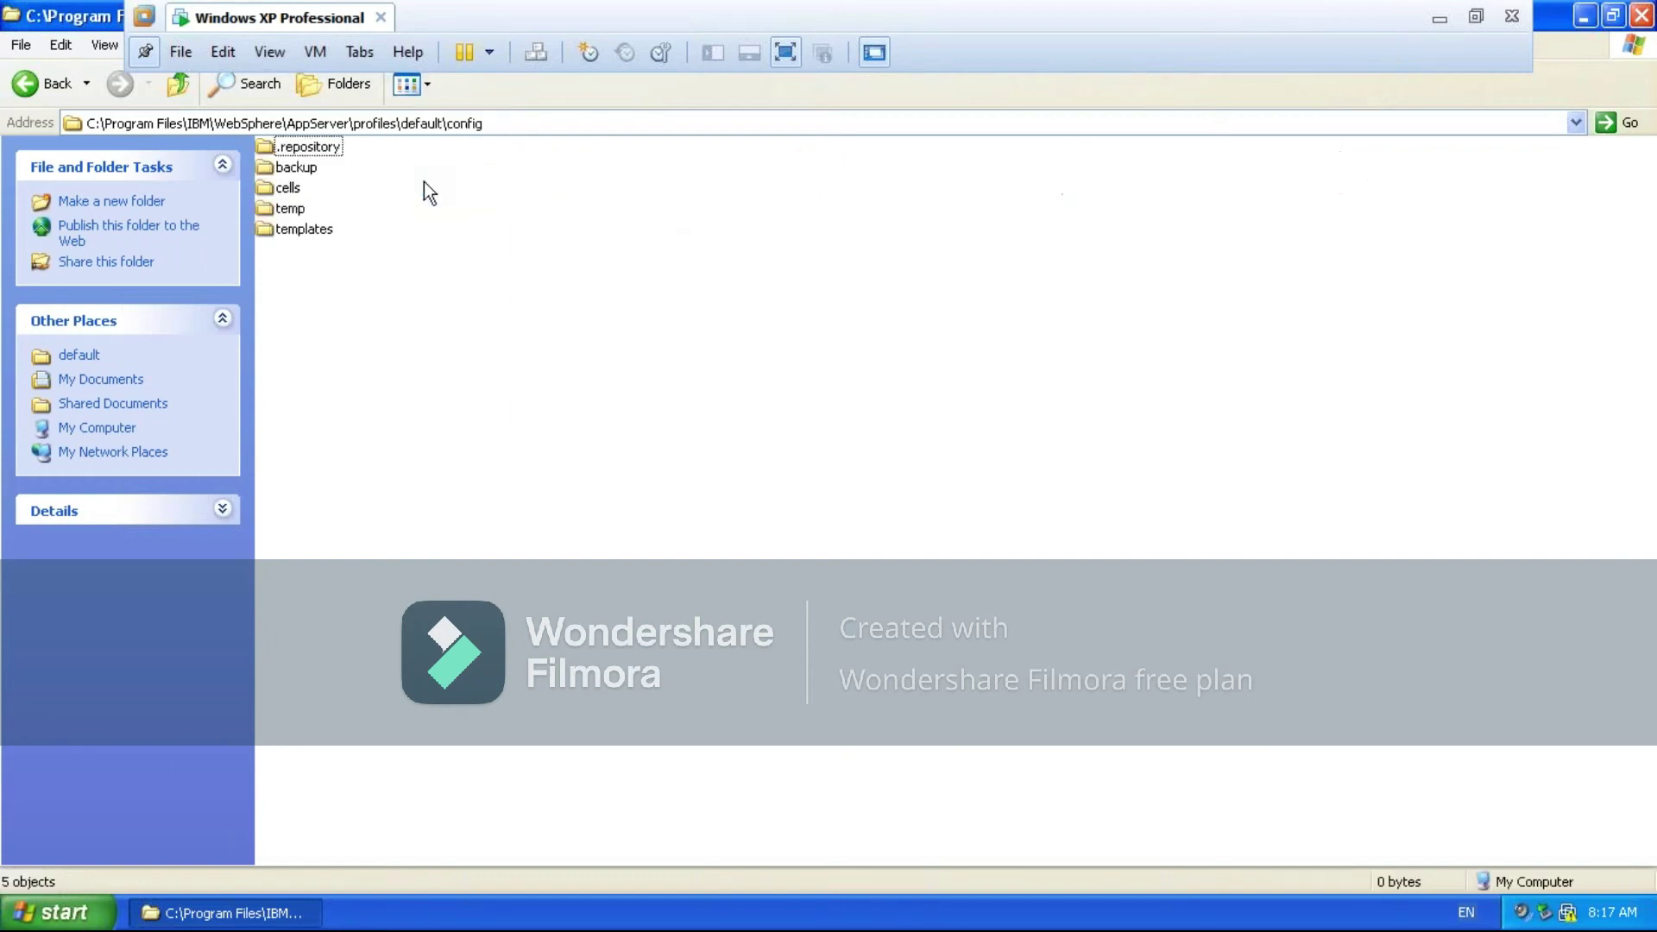
Open the cell folder inside config\cells to examine its folders and XML files, and highlight its path
double_click(288, 189)
double_click(287, 169)
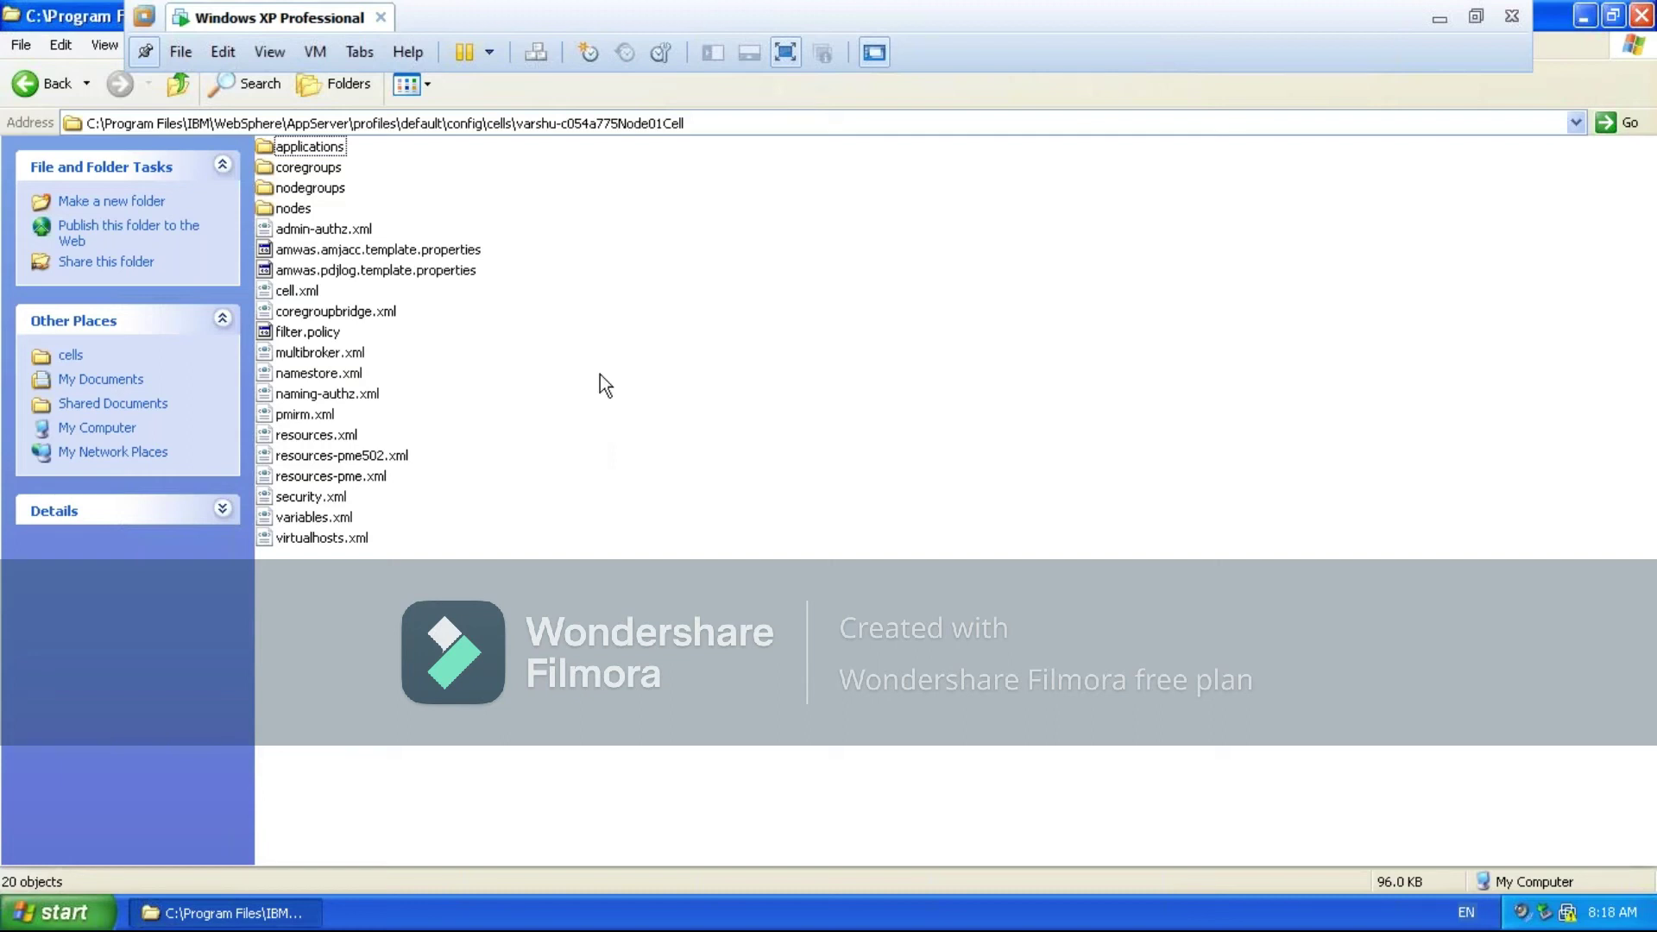
click(678, 127)
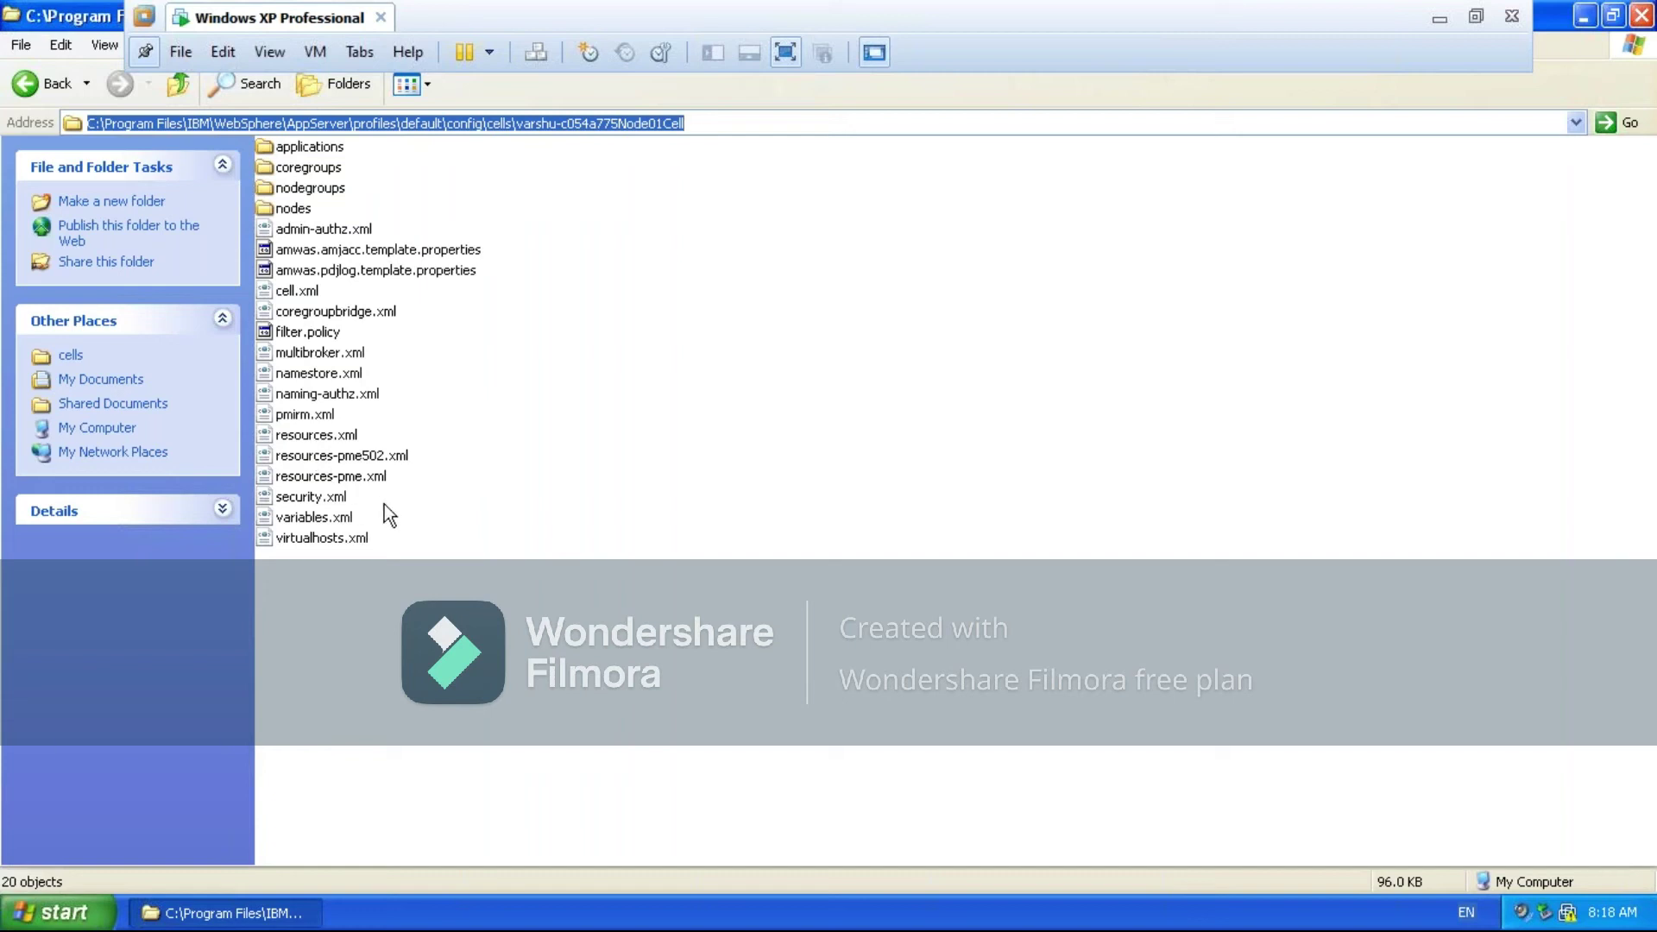
click(578, 514)
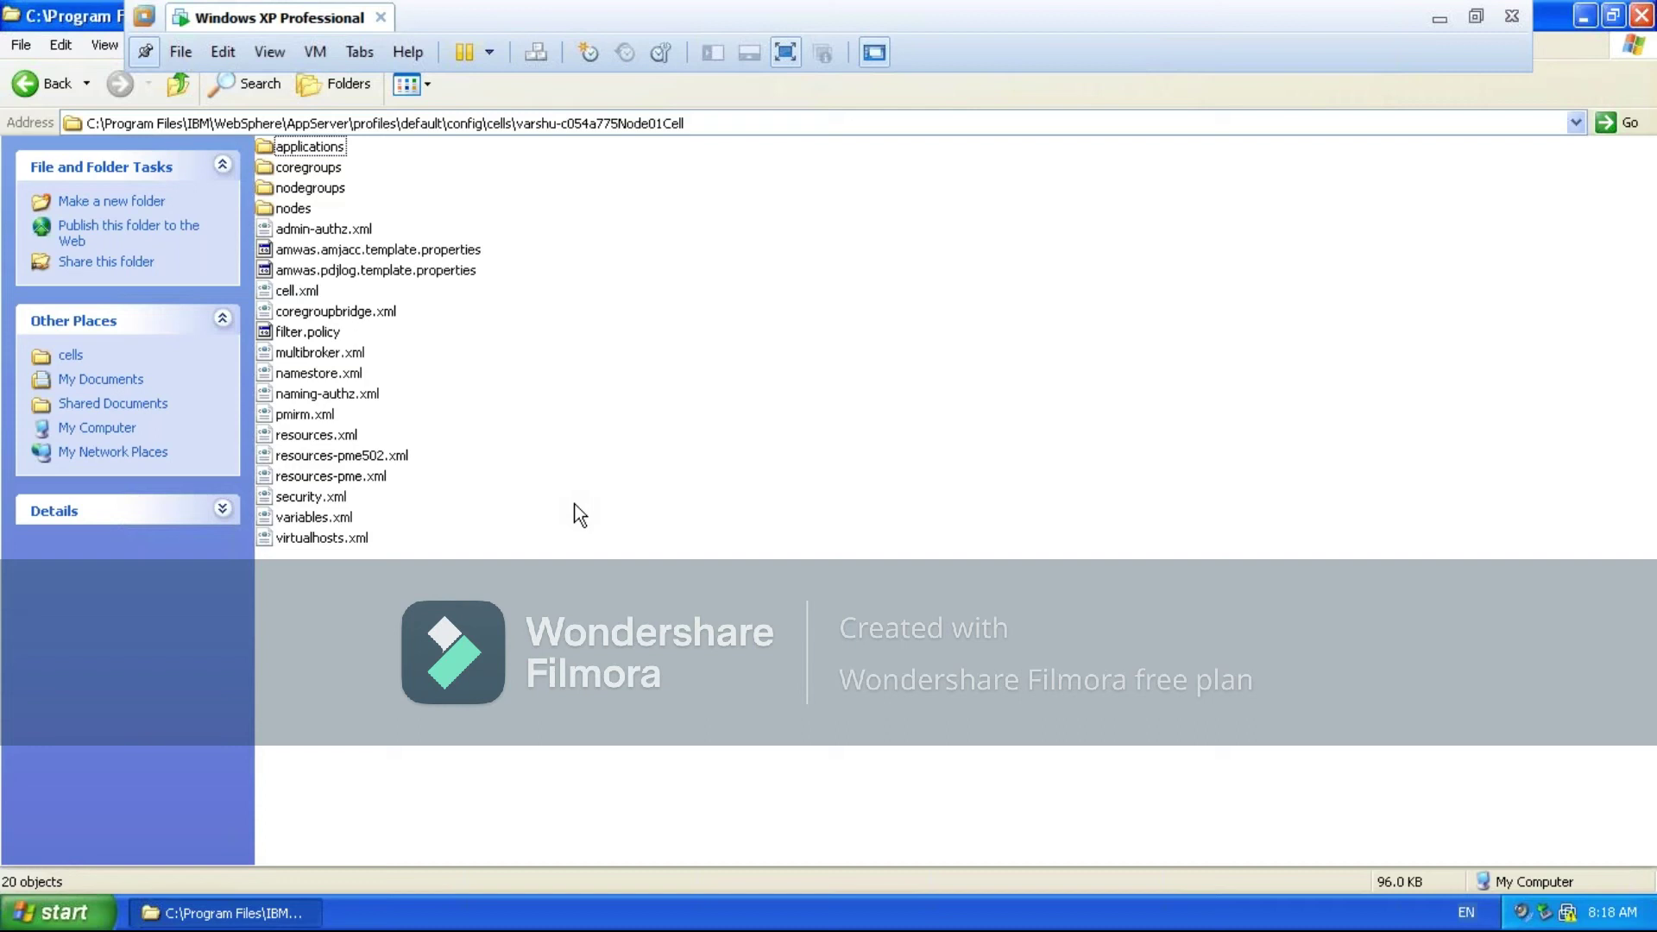
mouse_move(328, 155)
click(459, 125)
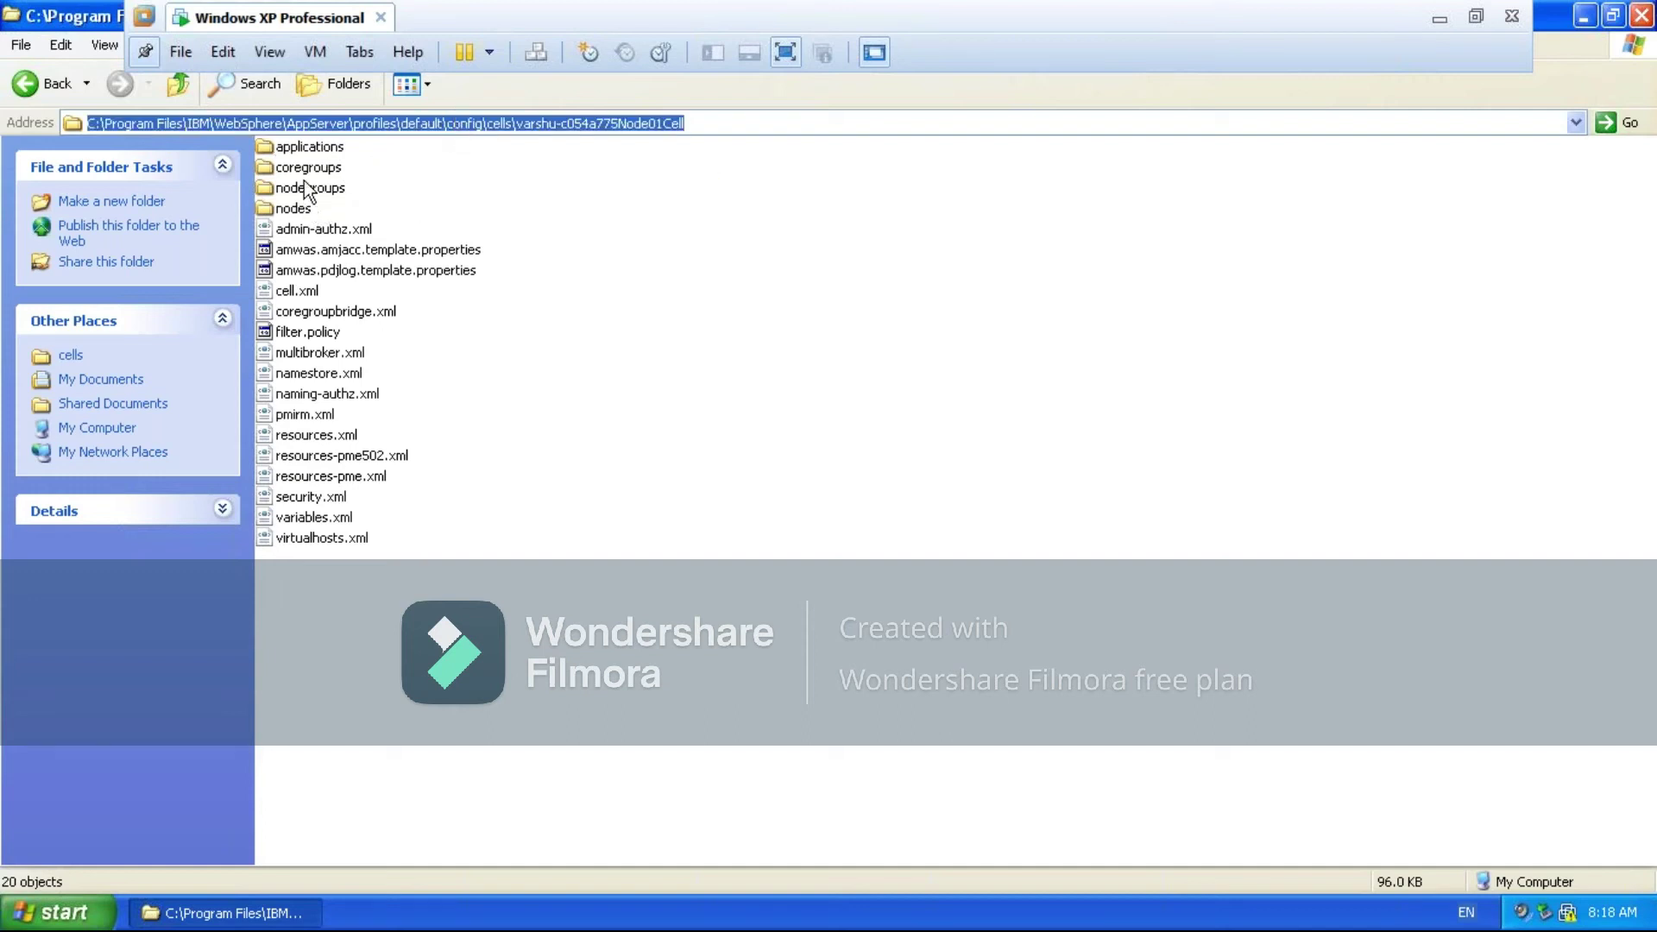
Point out the nodes and nodegroups folders, and open the applications folder to check its EAR folders before returning to the cell folder
click(283, 214)
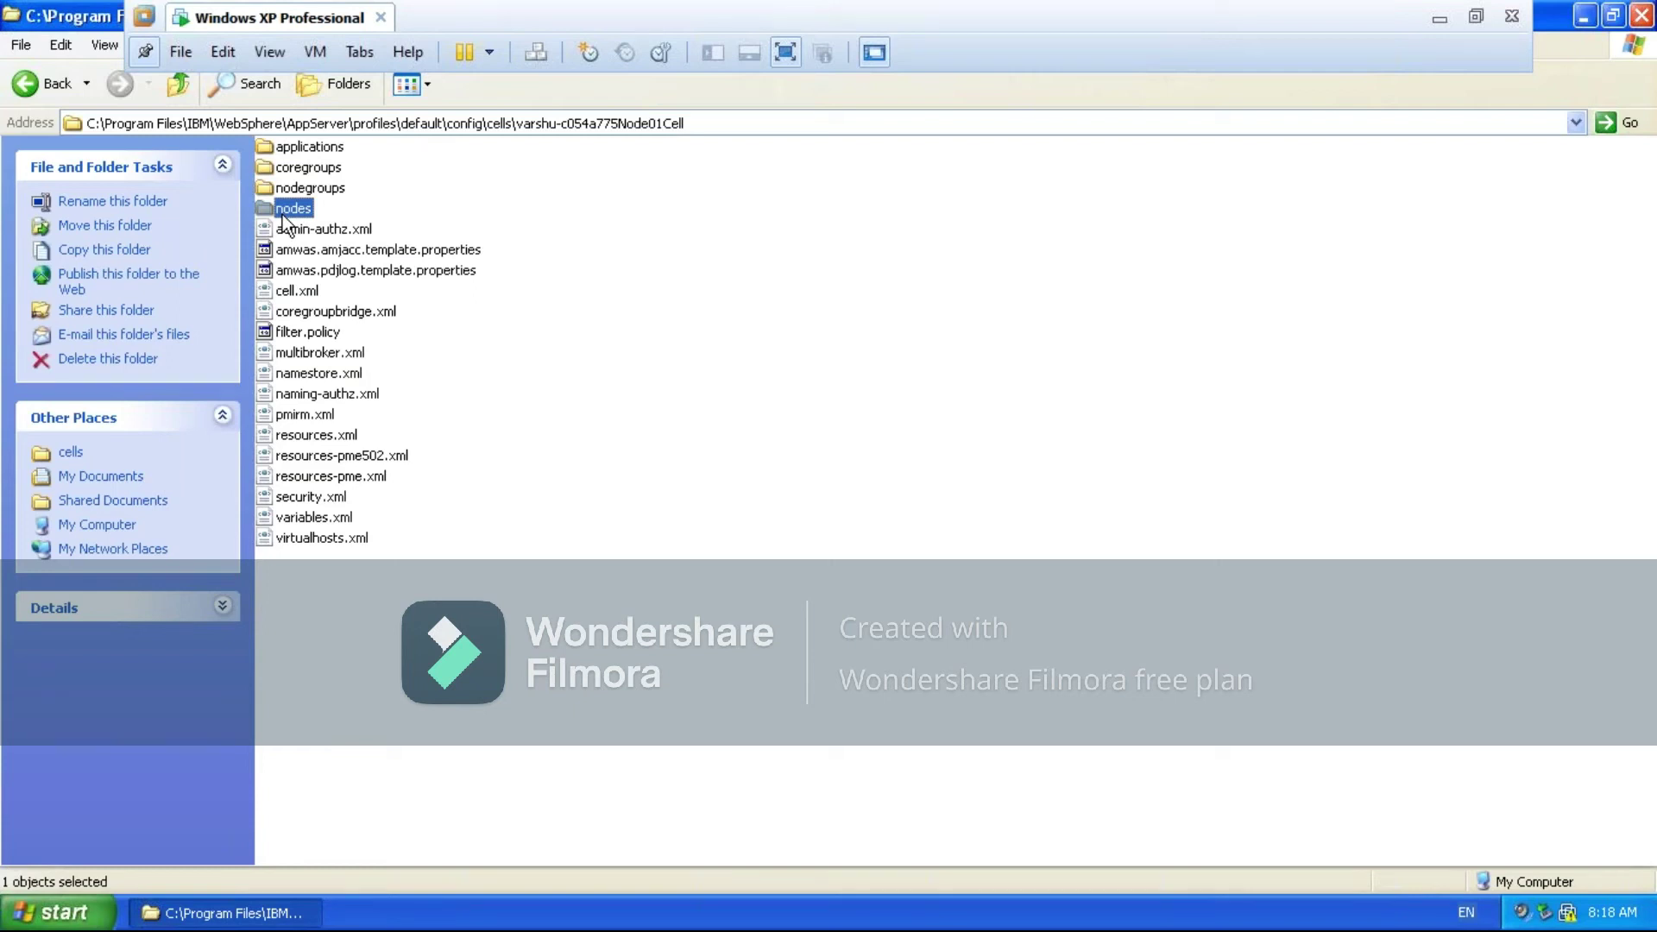
click(325, 189)
double_click(304, 145)
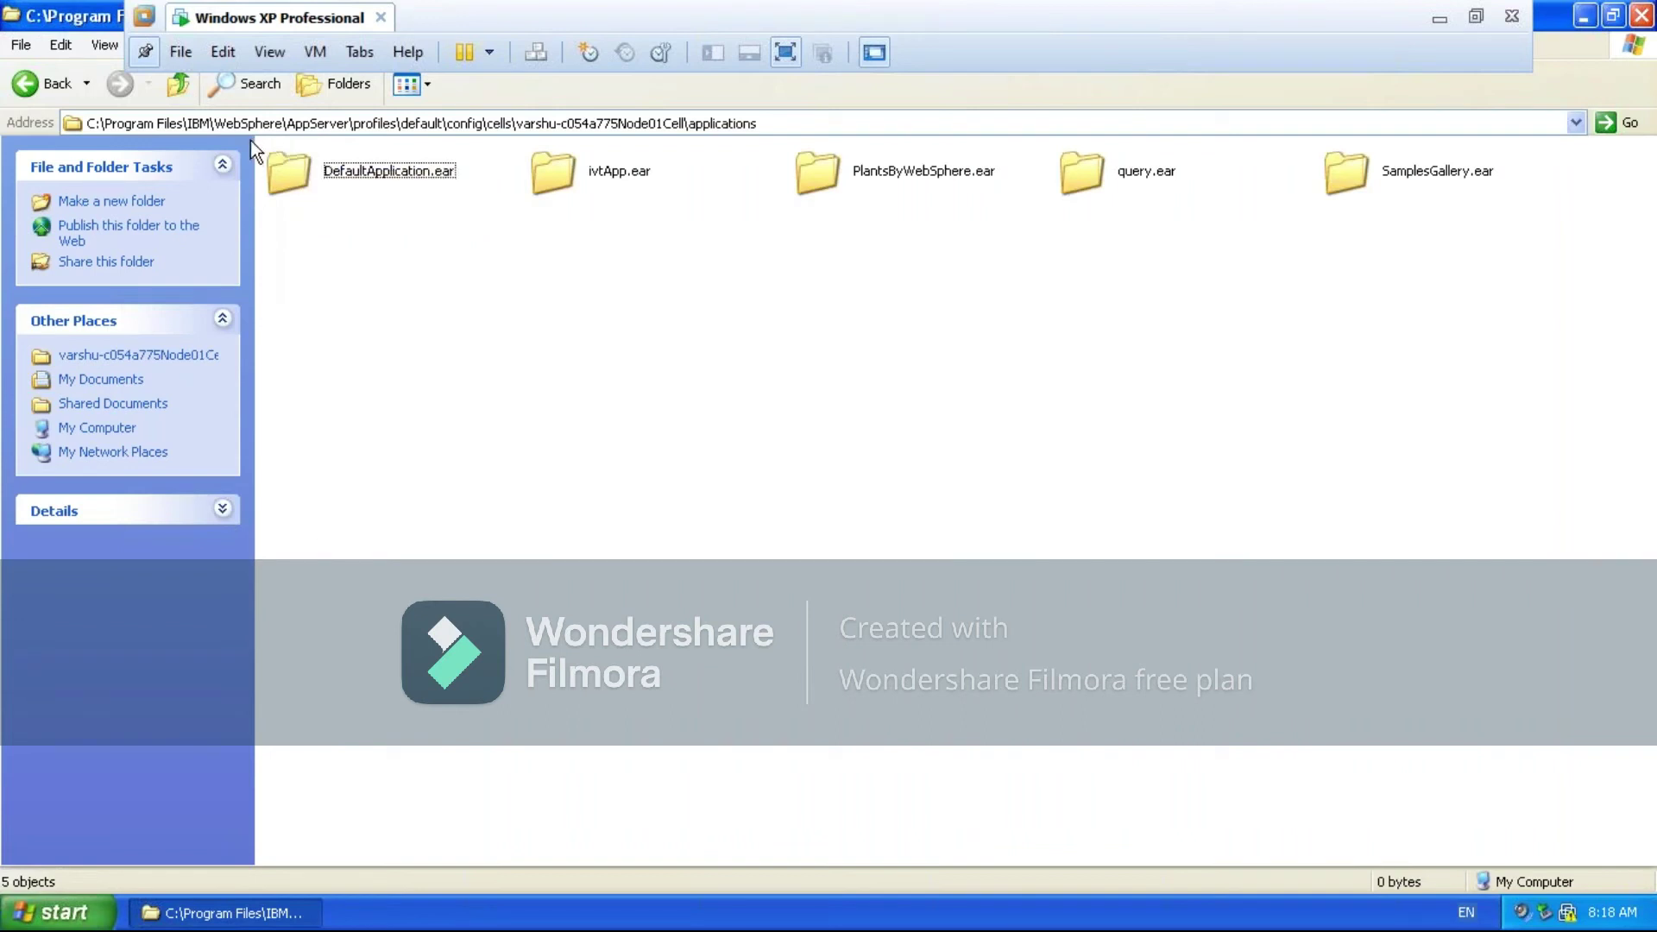
click(181, 85)
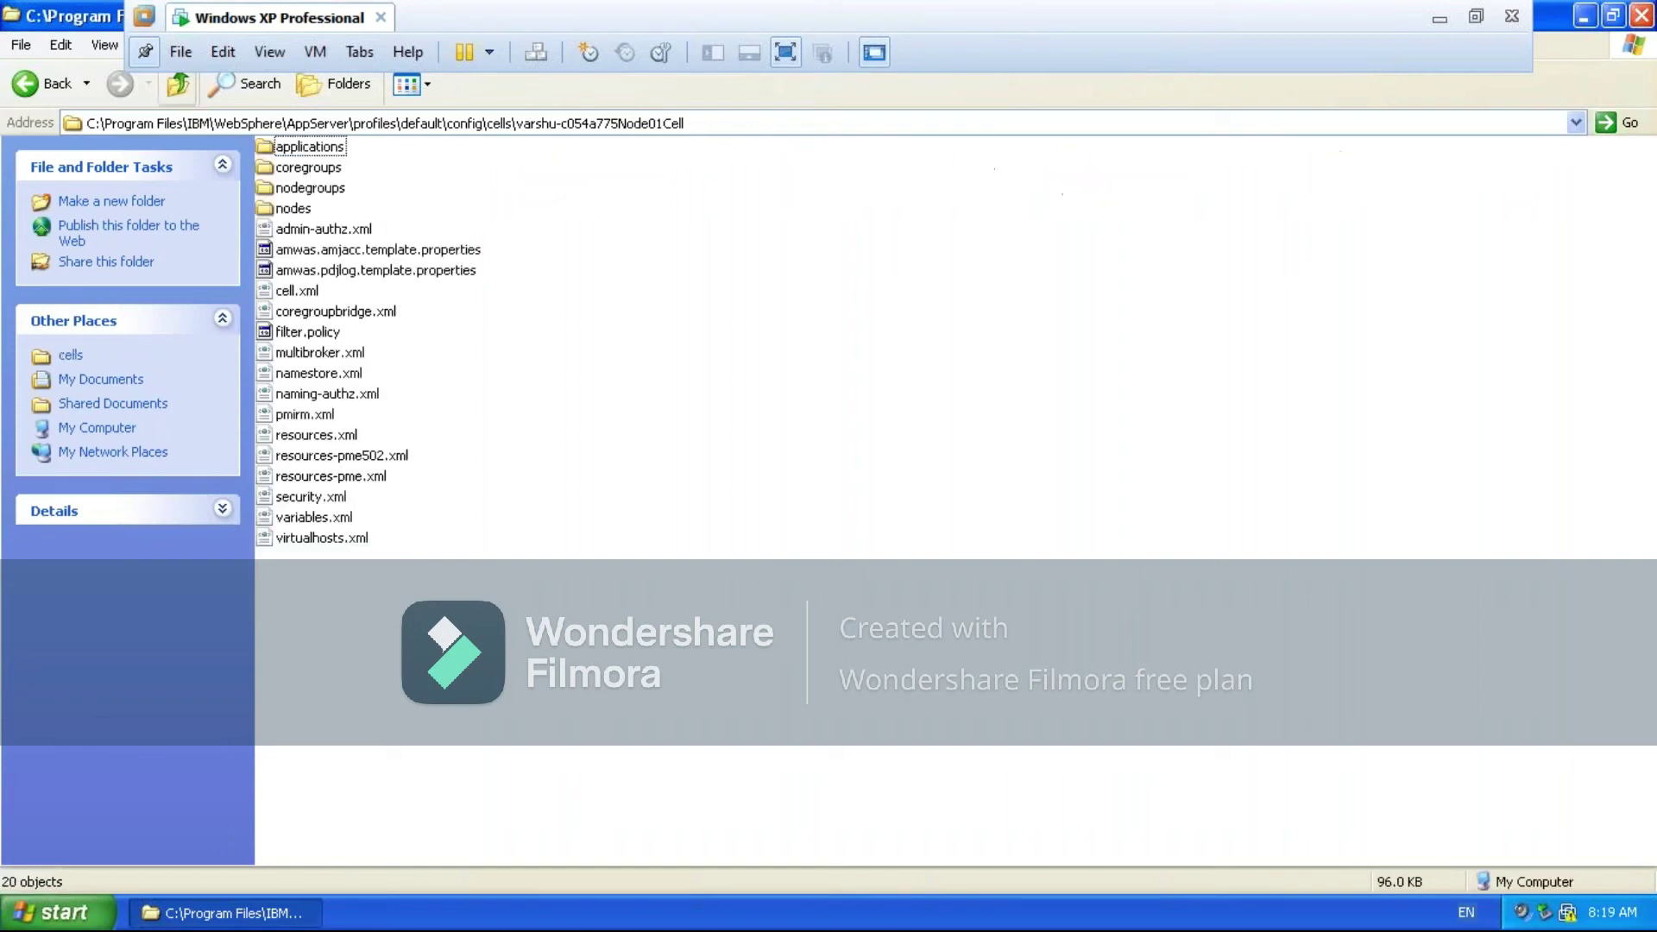
Select the coregroups and nodegroups folders in turn, and look into nodes\GMNode before returning to the cell folder and selecting nodes
click(319, 173)
click(314, 191)
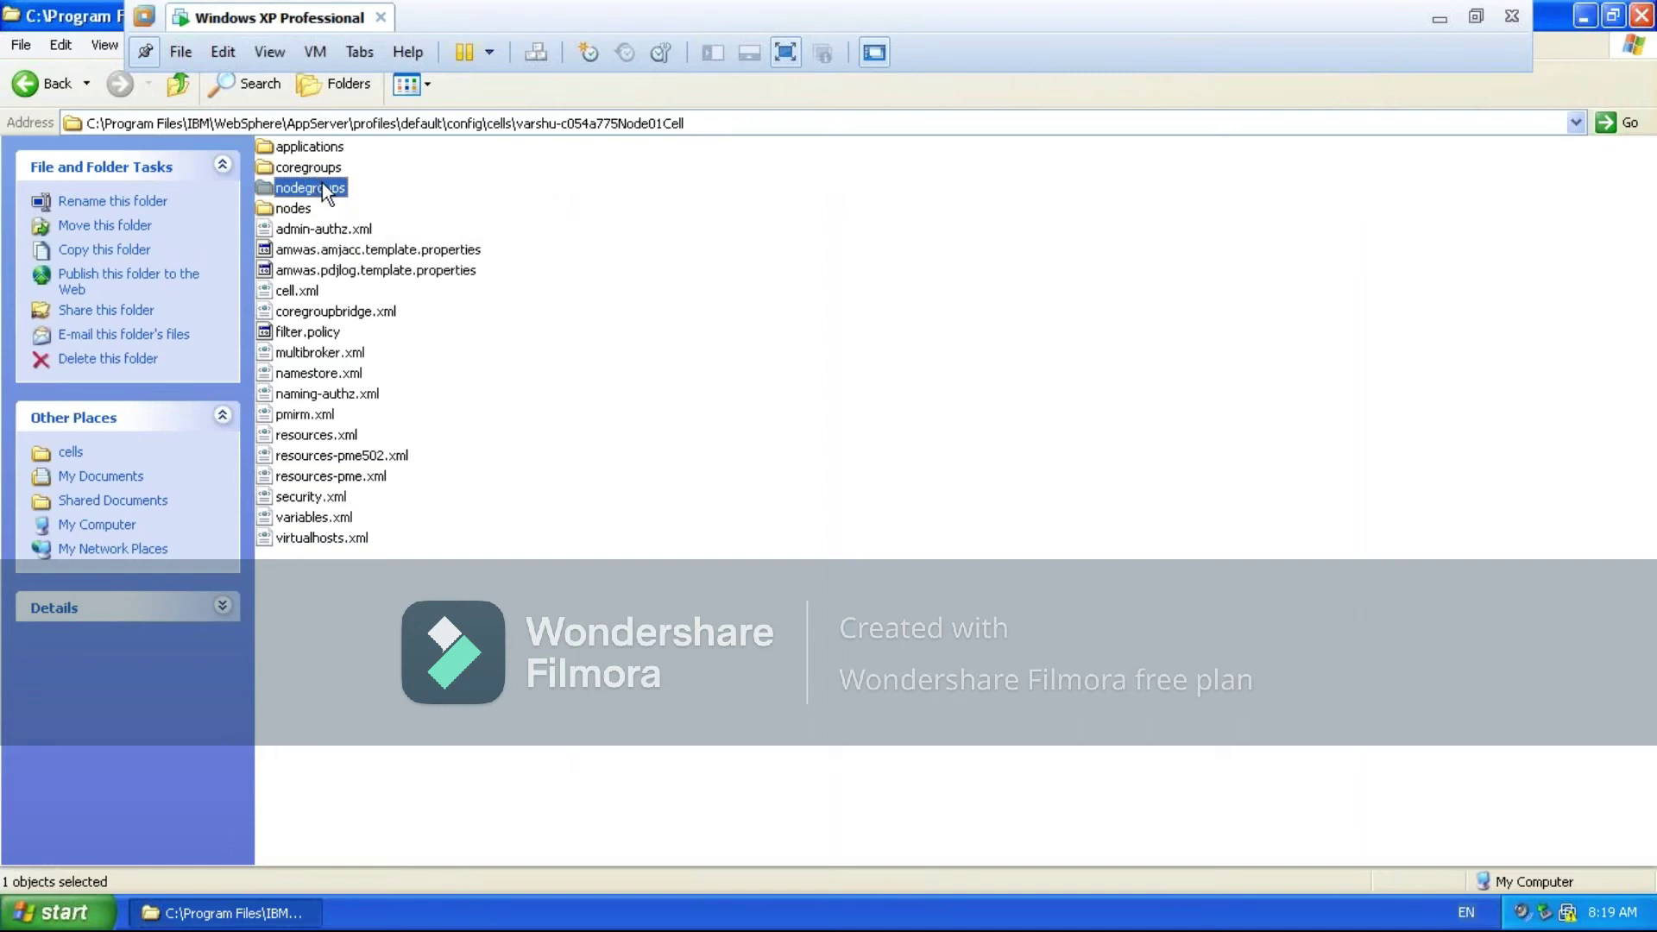
mouse_move(324, 185)
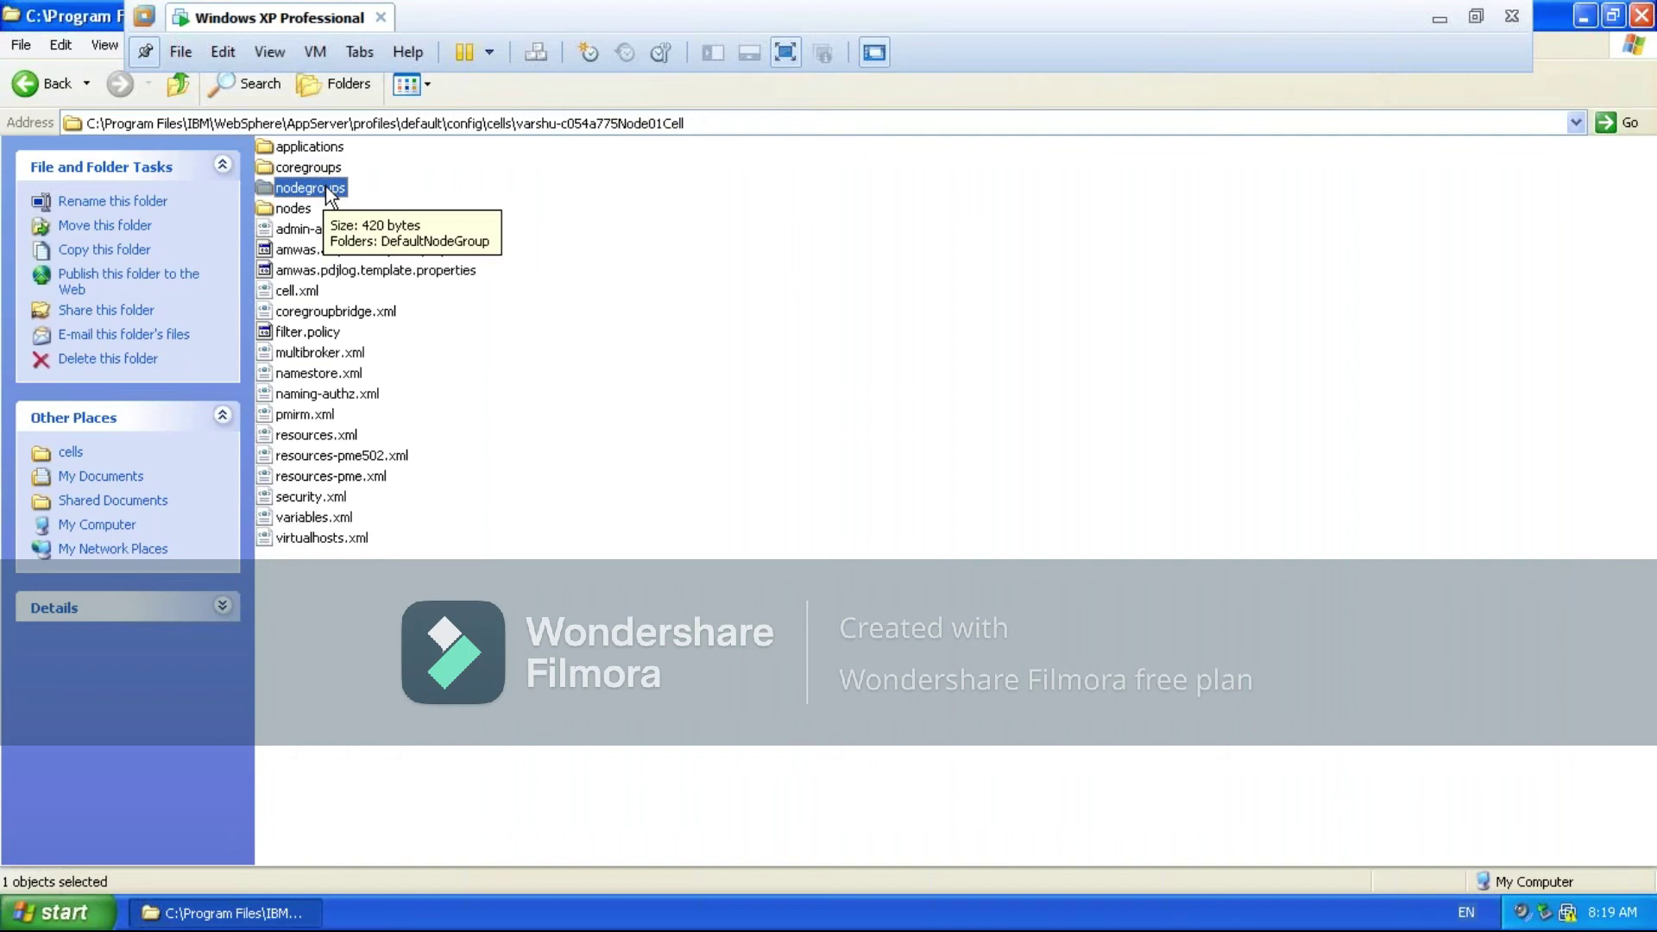
click(292, 210)
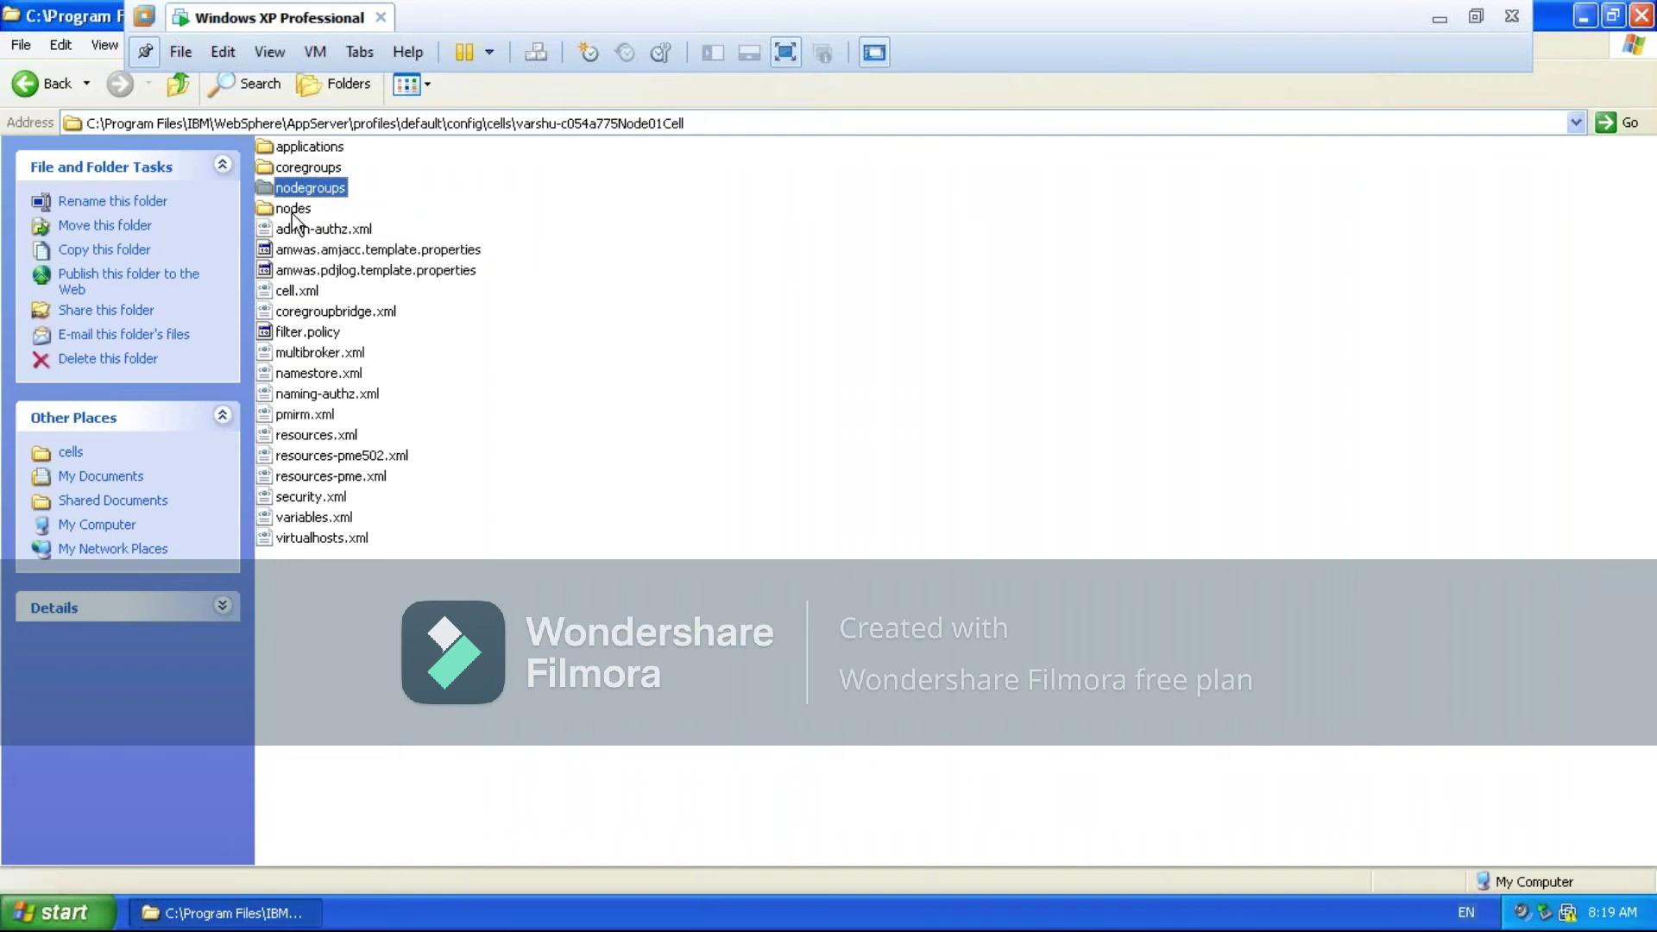
double_click(291, 210)
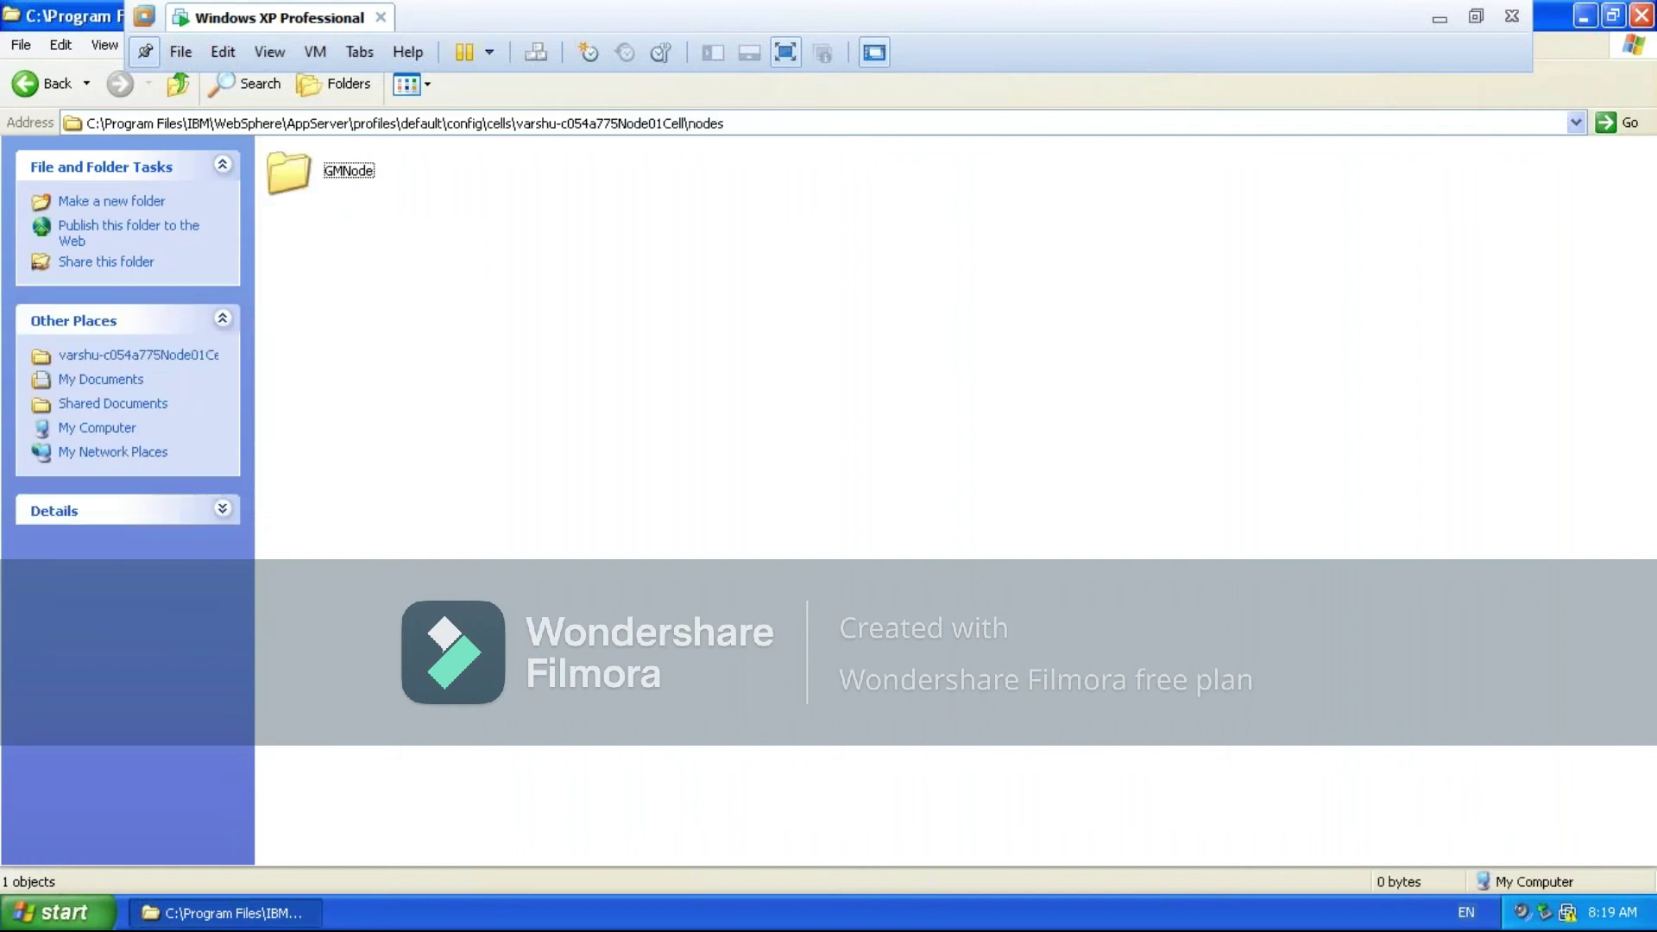
double_click(293, 184)
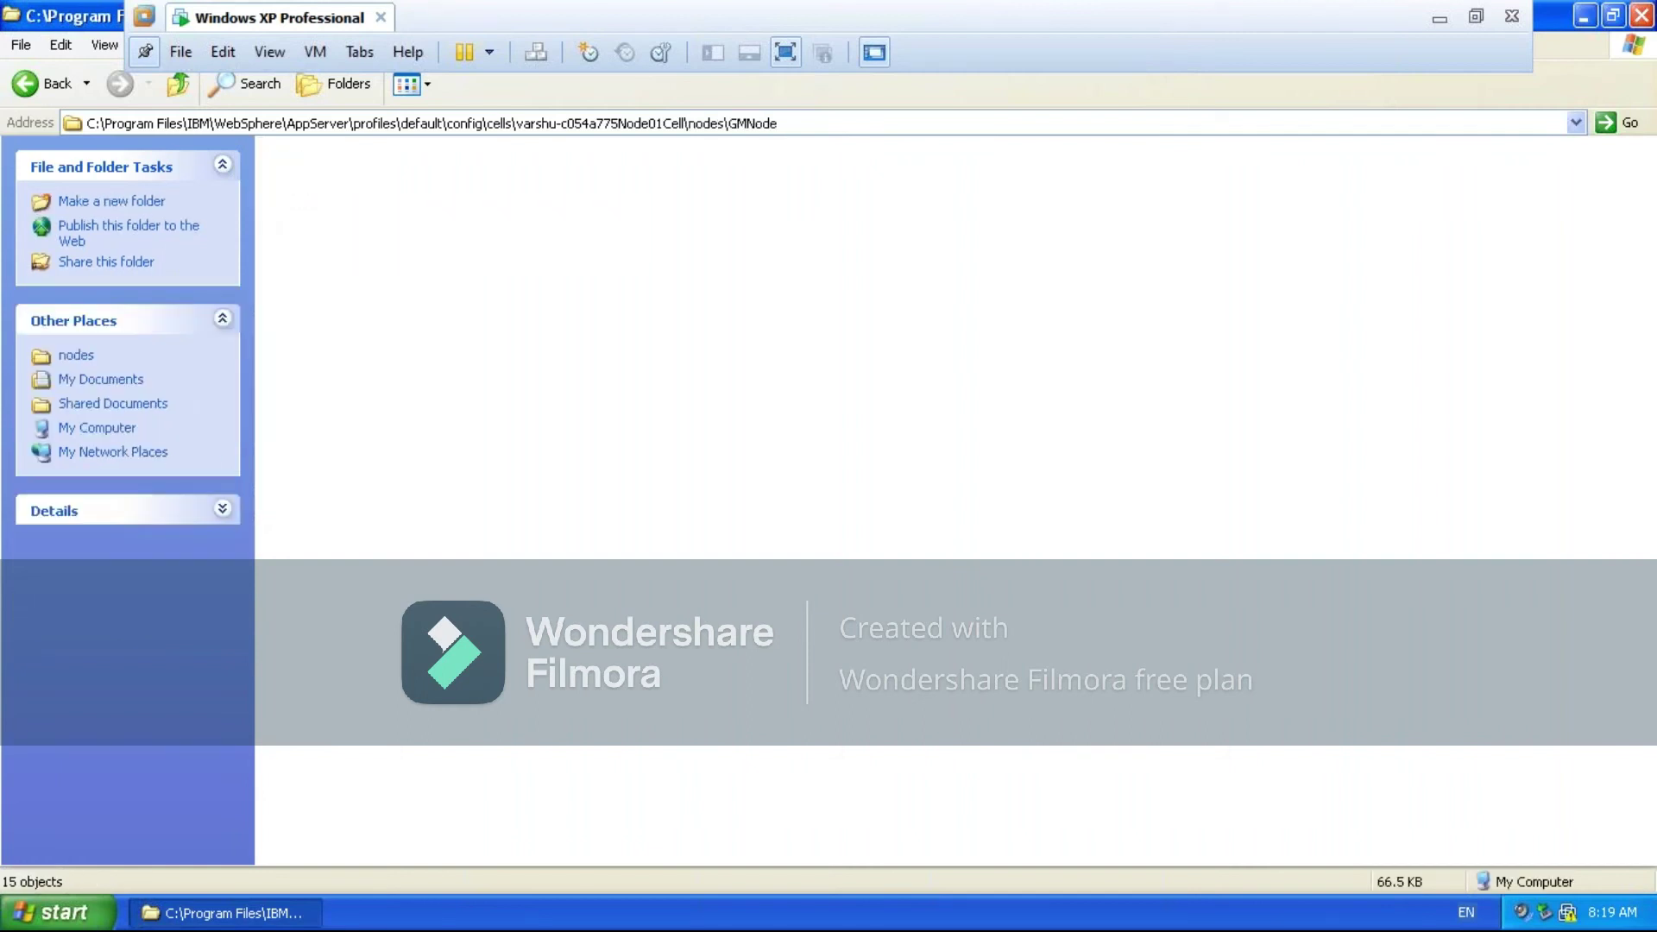
click(180, 86)
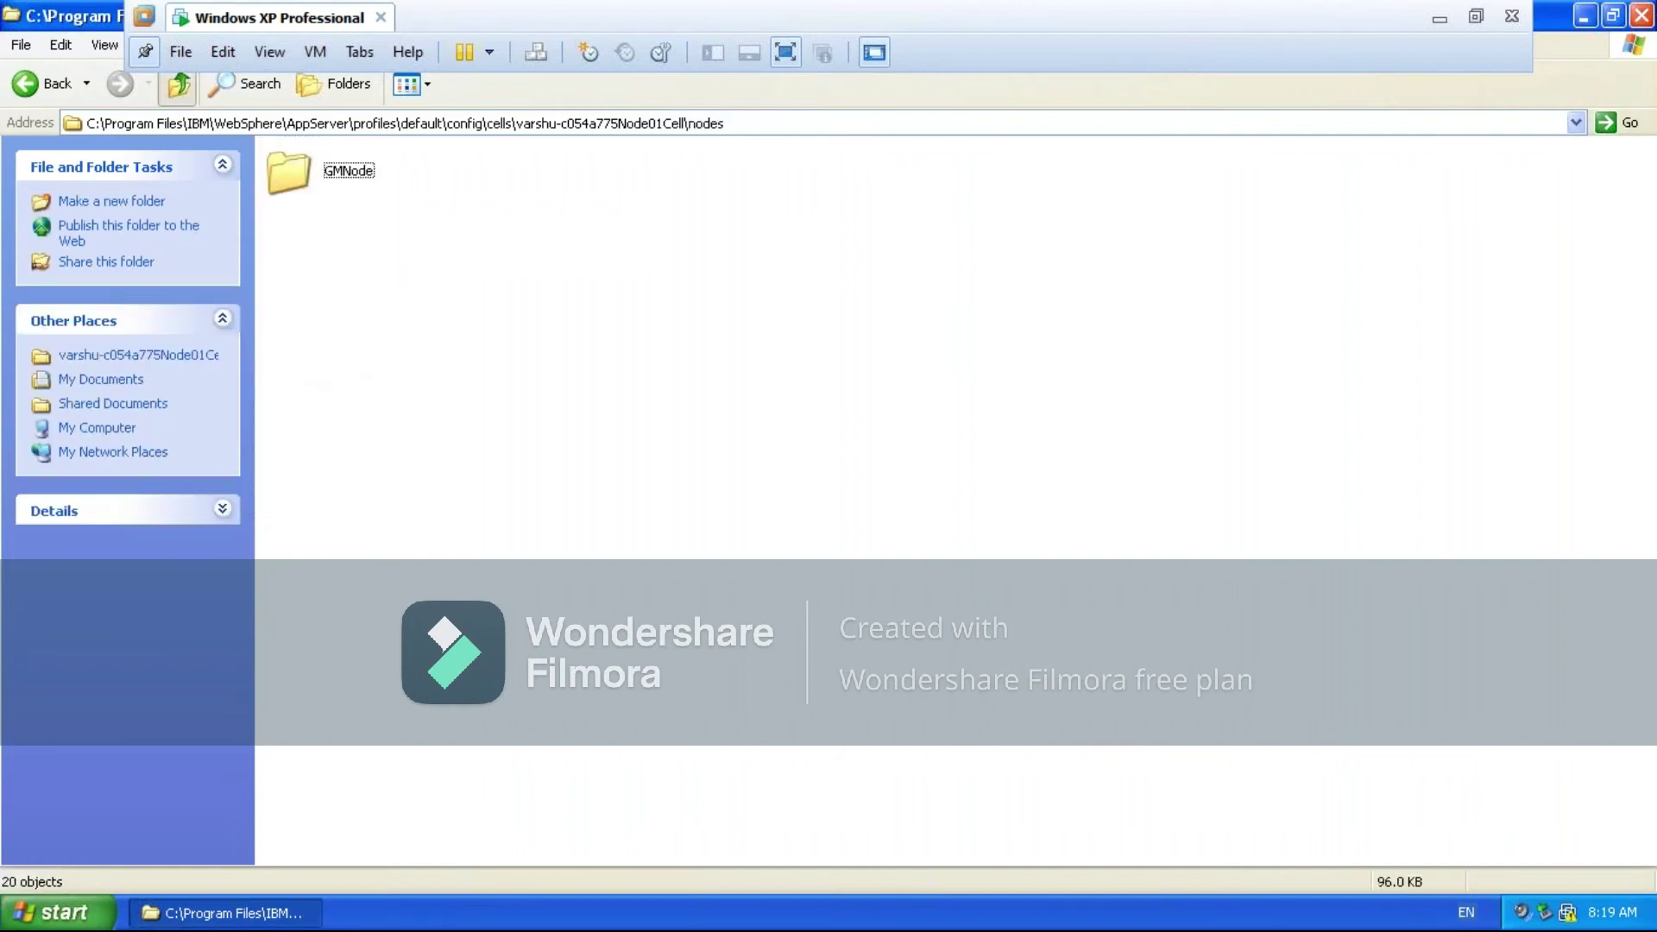
click(180, 86)
click(292, 208)
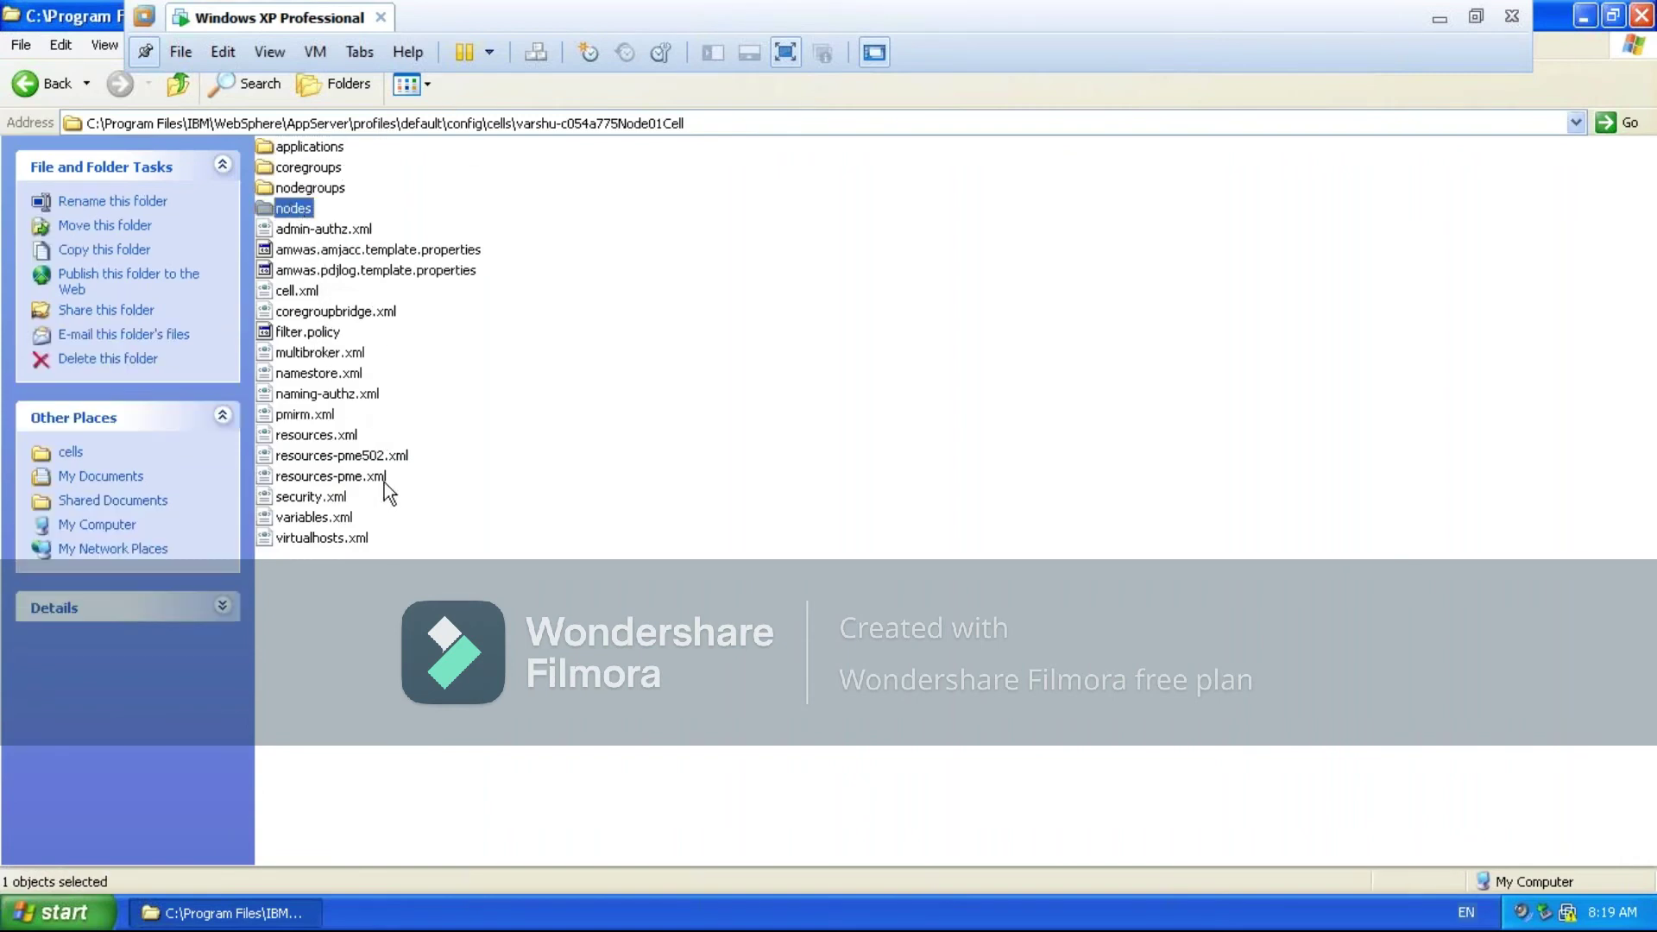
Highlight admin-authz.xml, cell.xml, security.xml, virtualhosts.xml and variables.xml in turn in the cell folder, and select admin-authz.xml and security.xml together
click(329, 231)
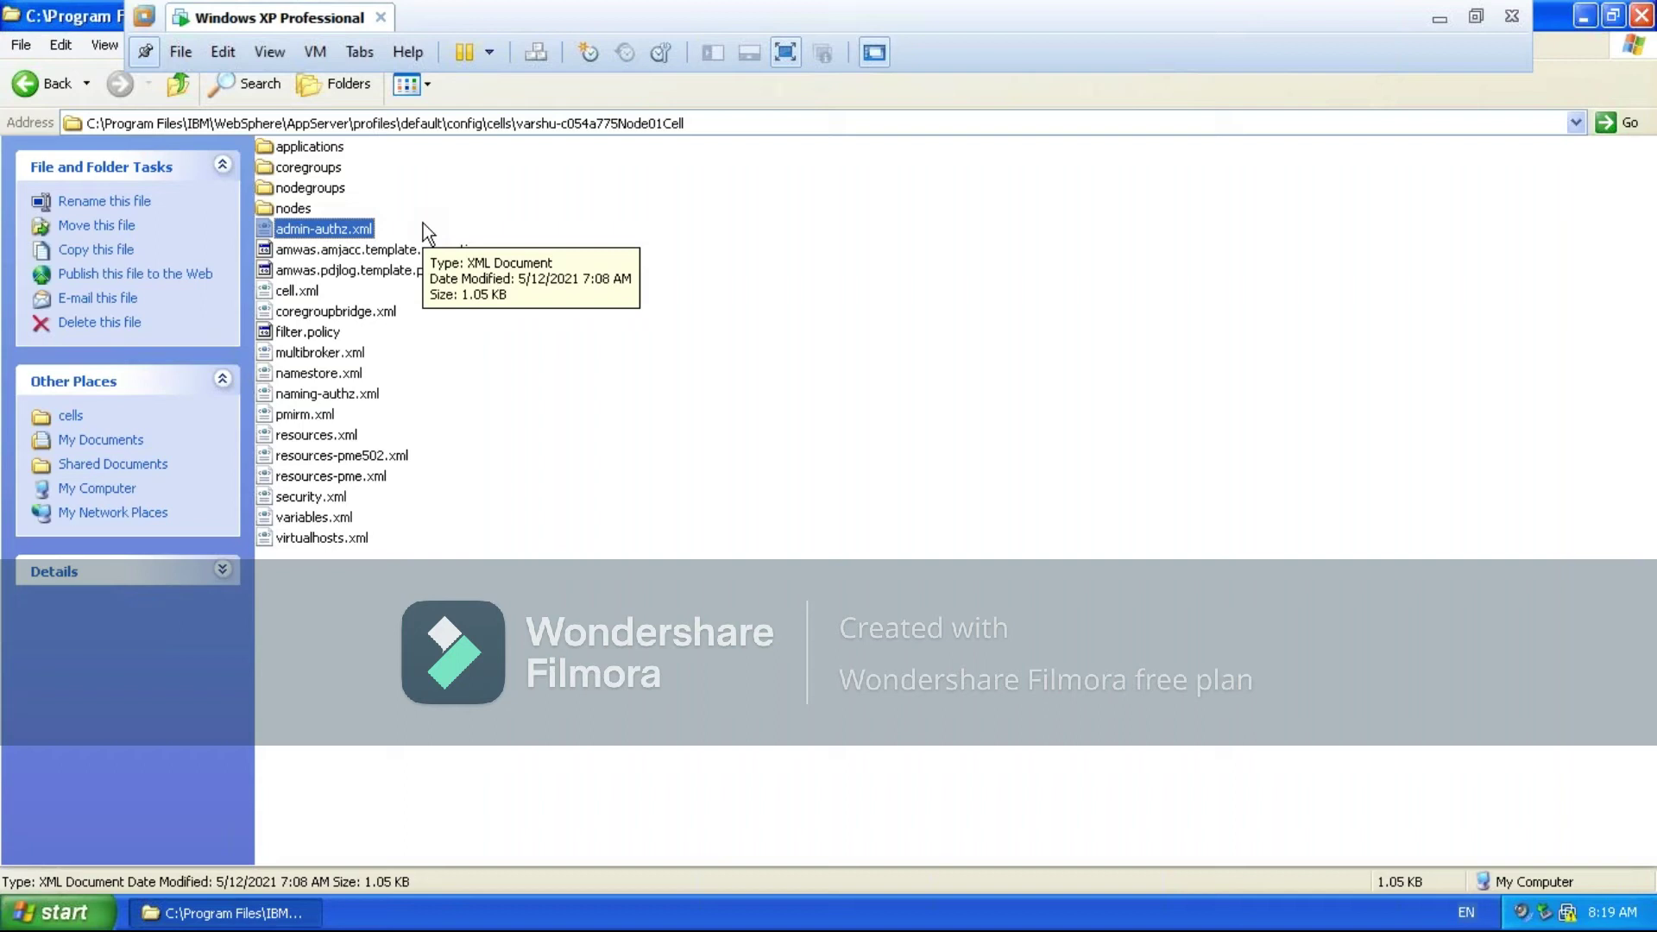
click(306, 292)
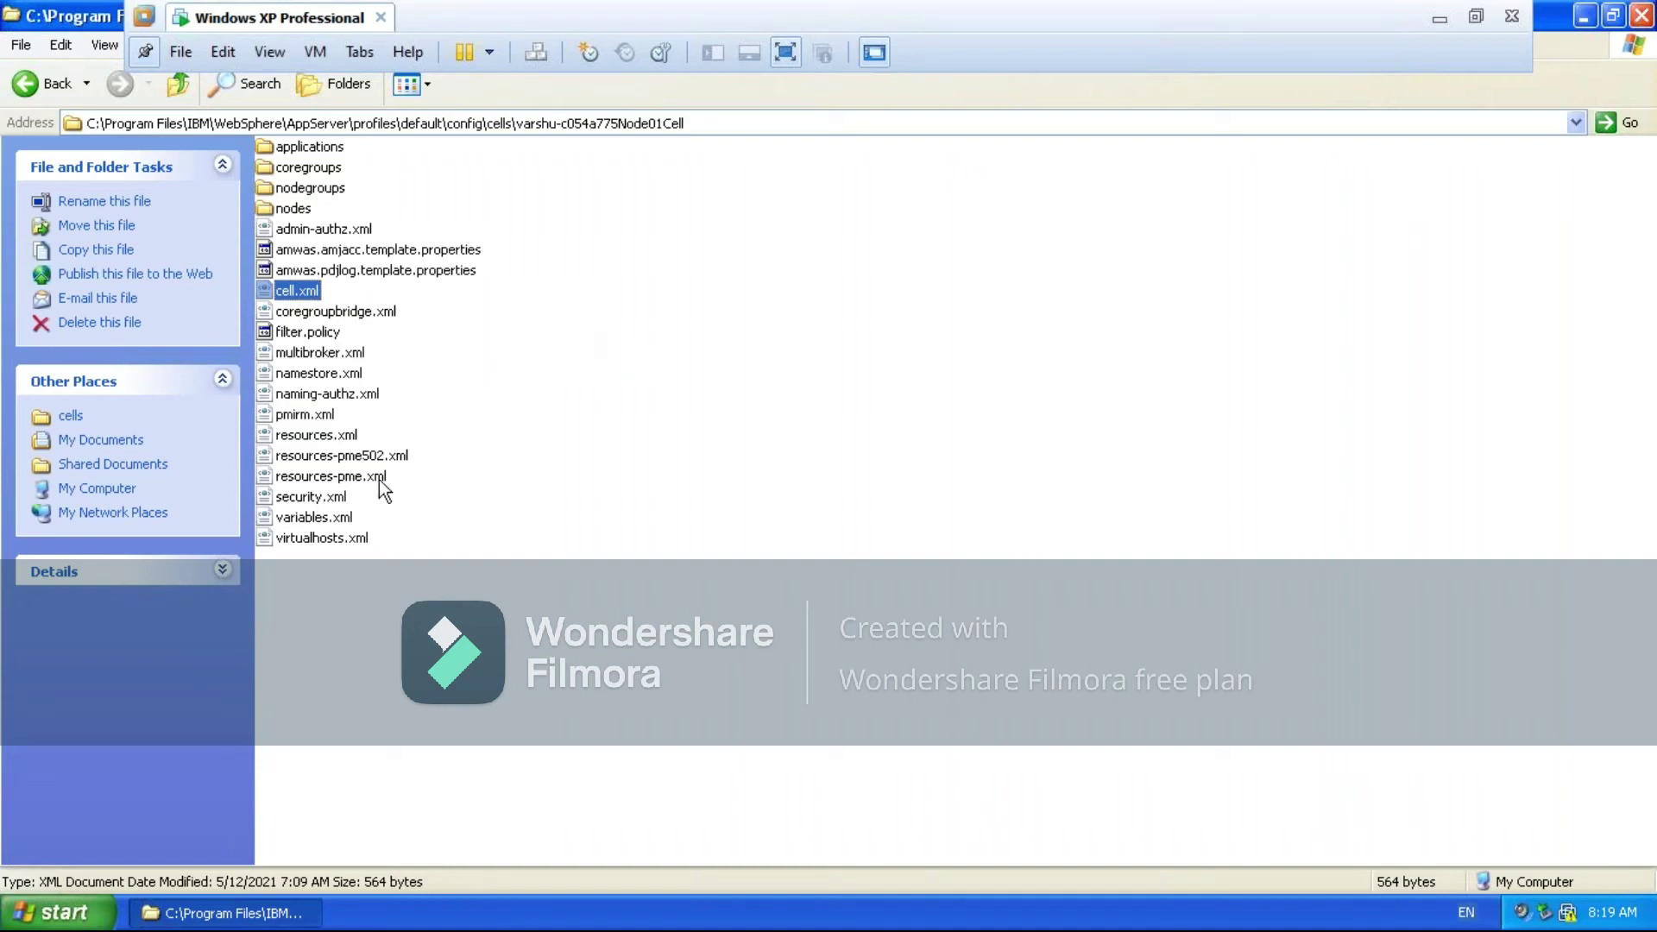
click(316, 497)
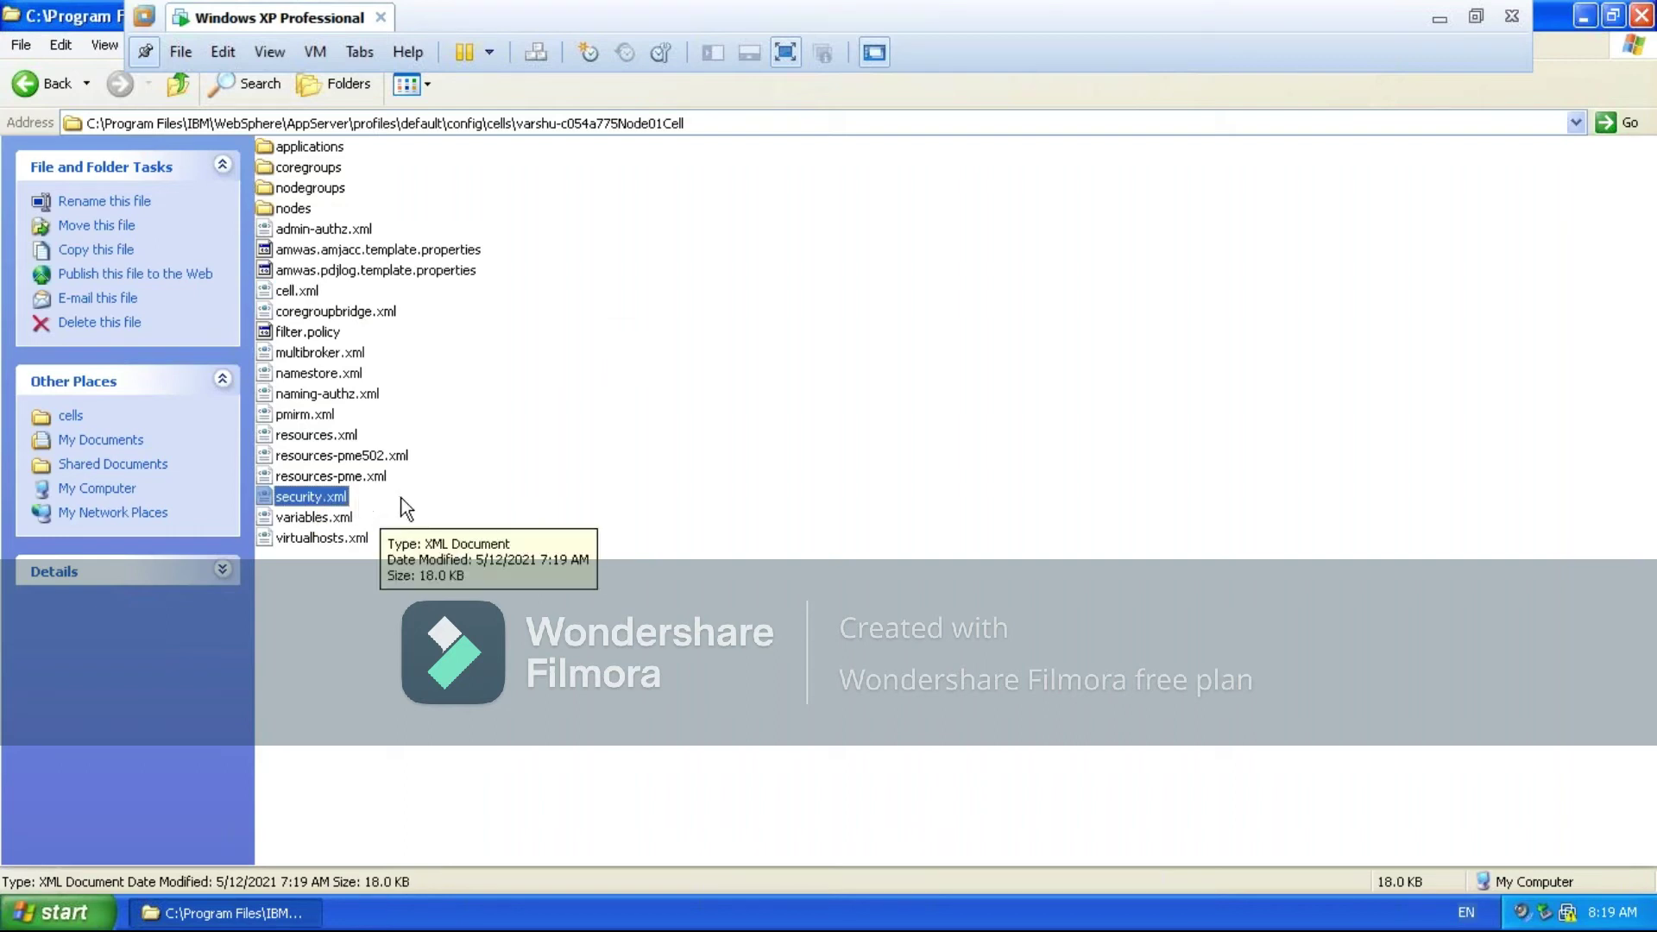
click(311, 542)
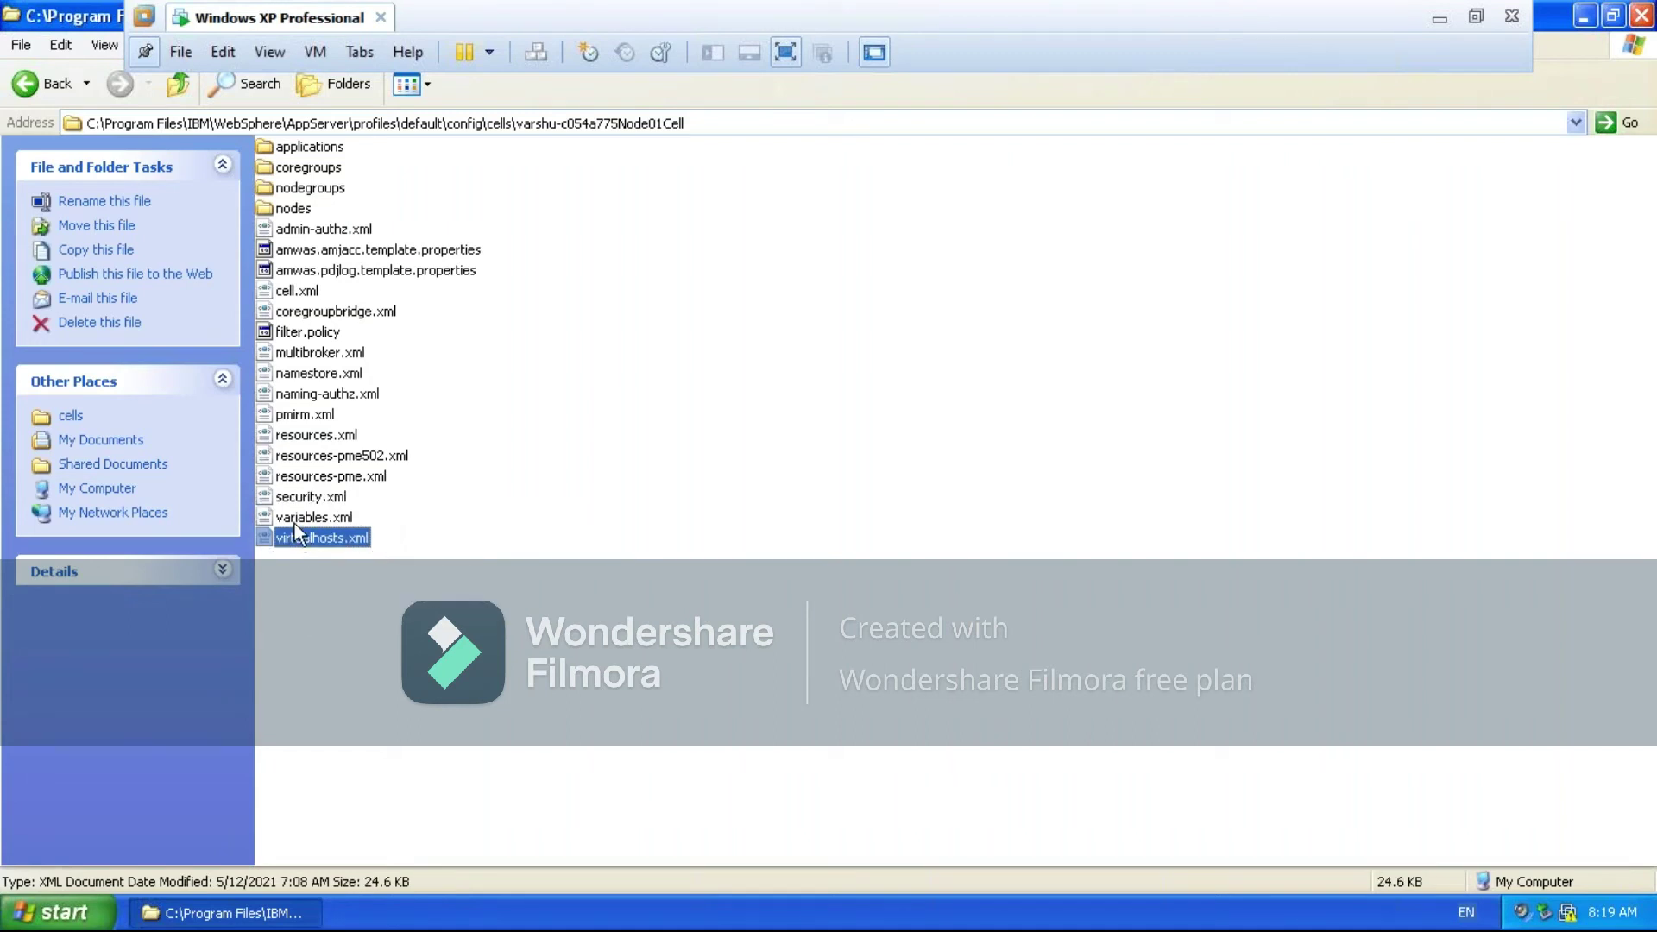
click(294, 524)
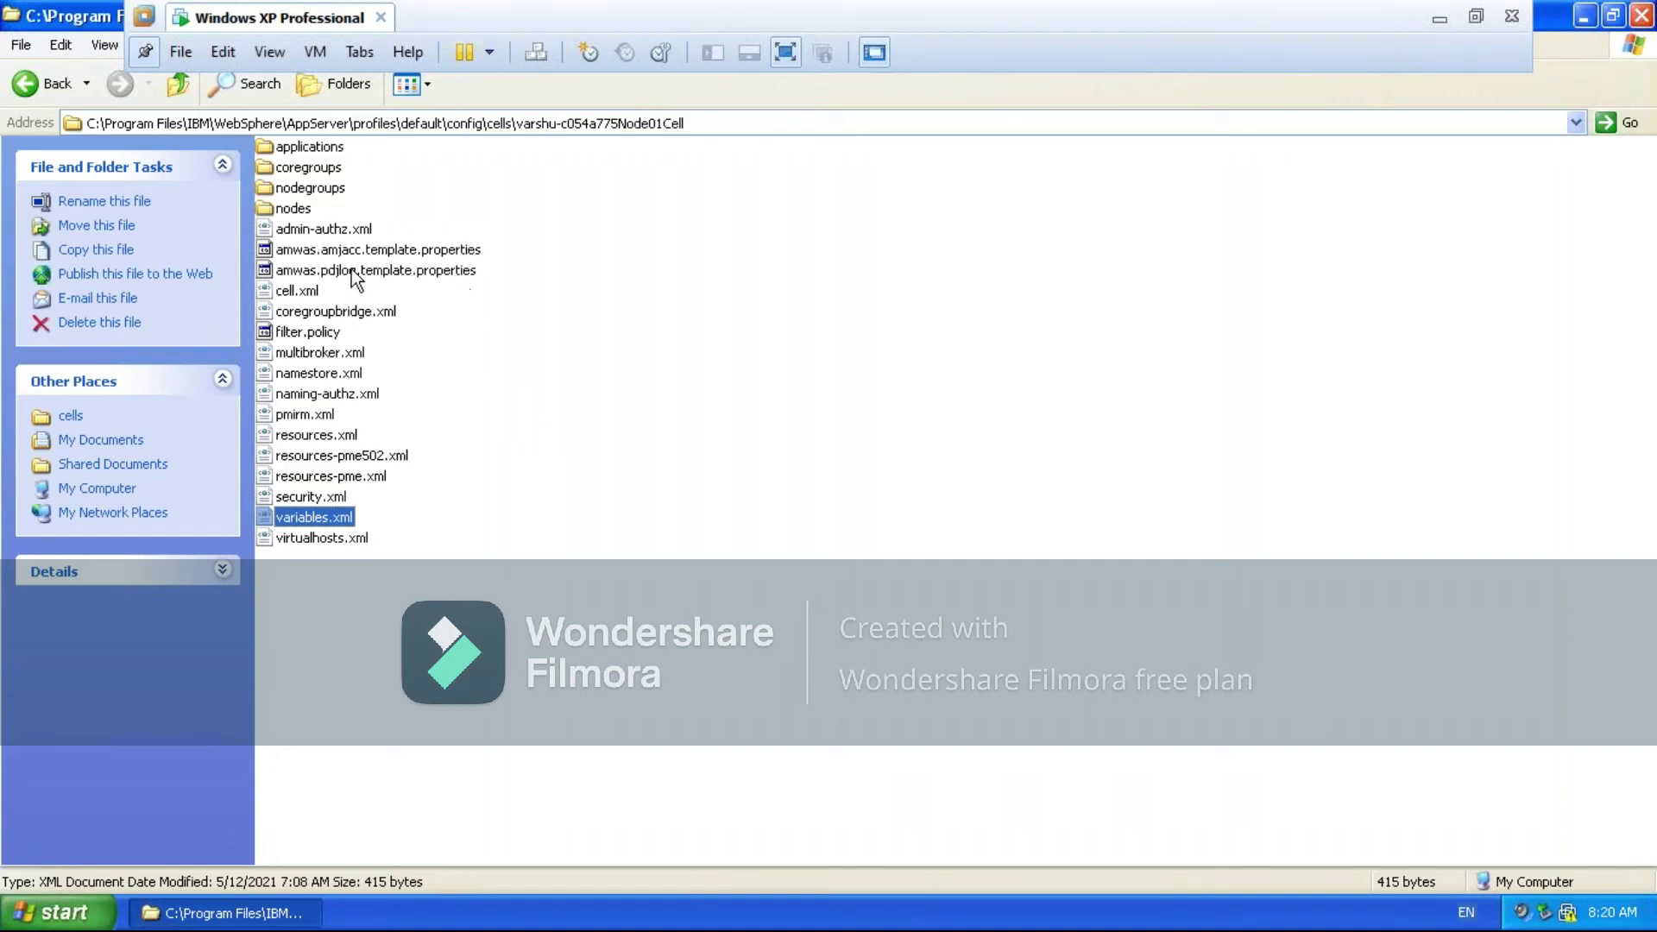
click(333, 230)
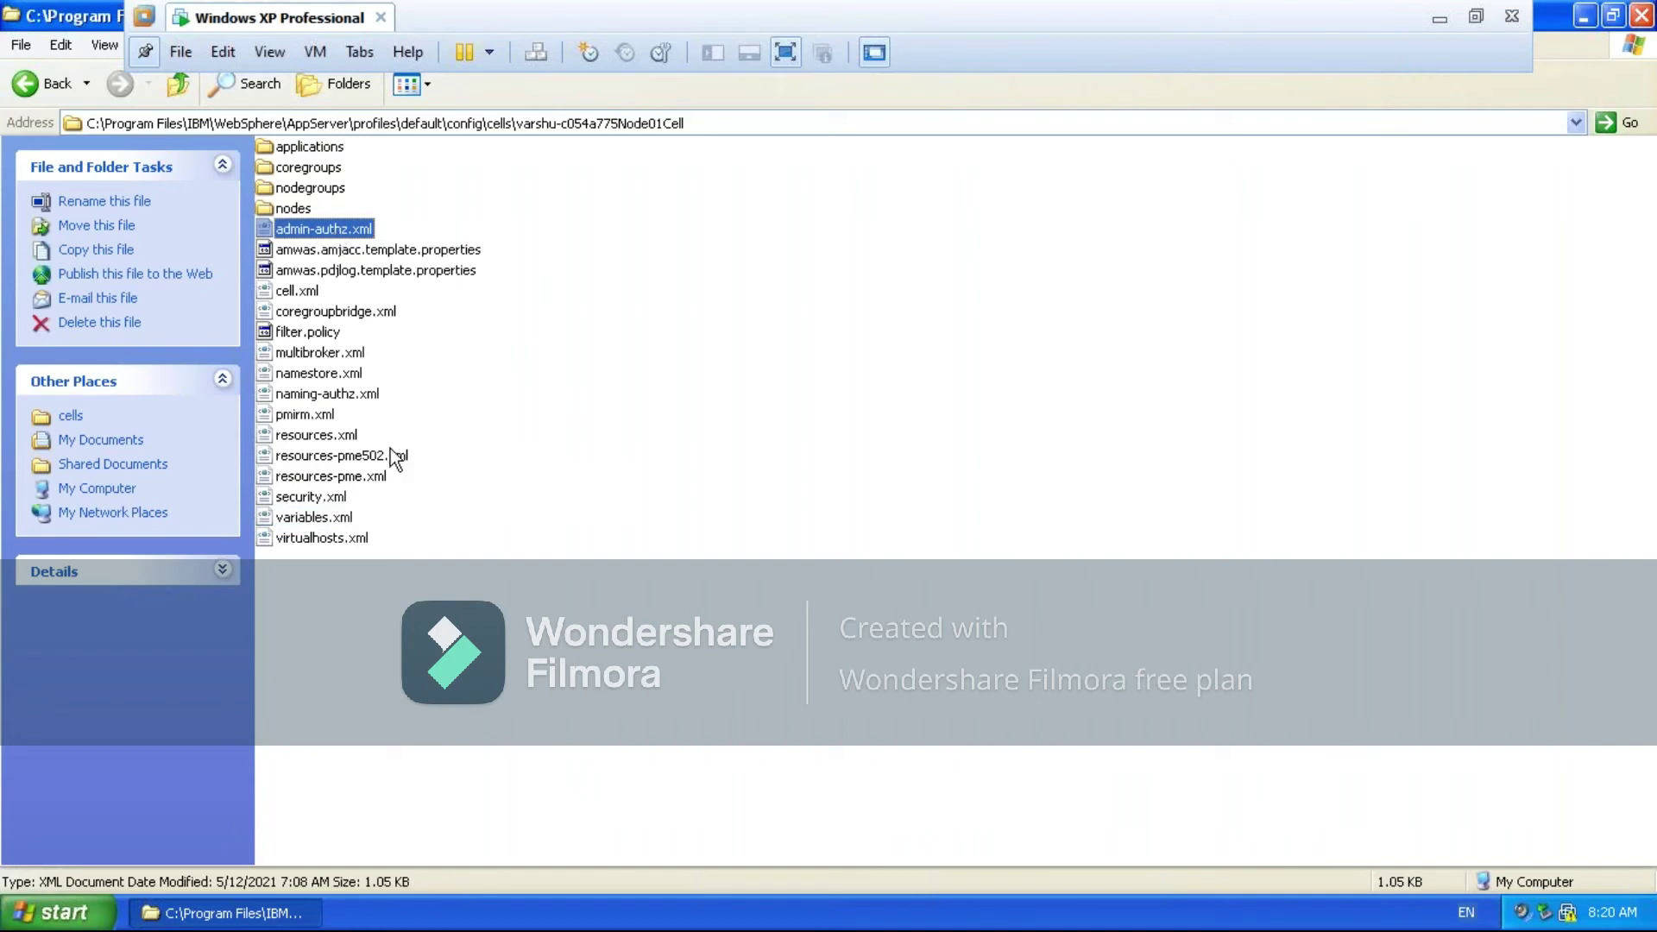
ctrl+click(330, 502)
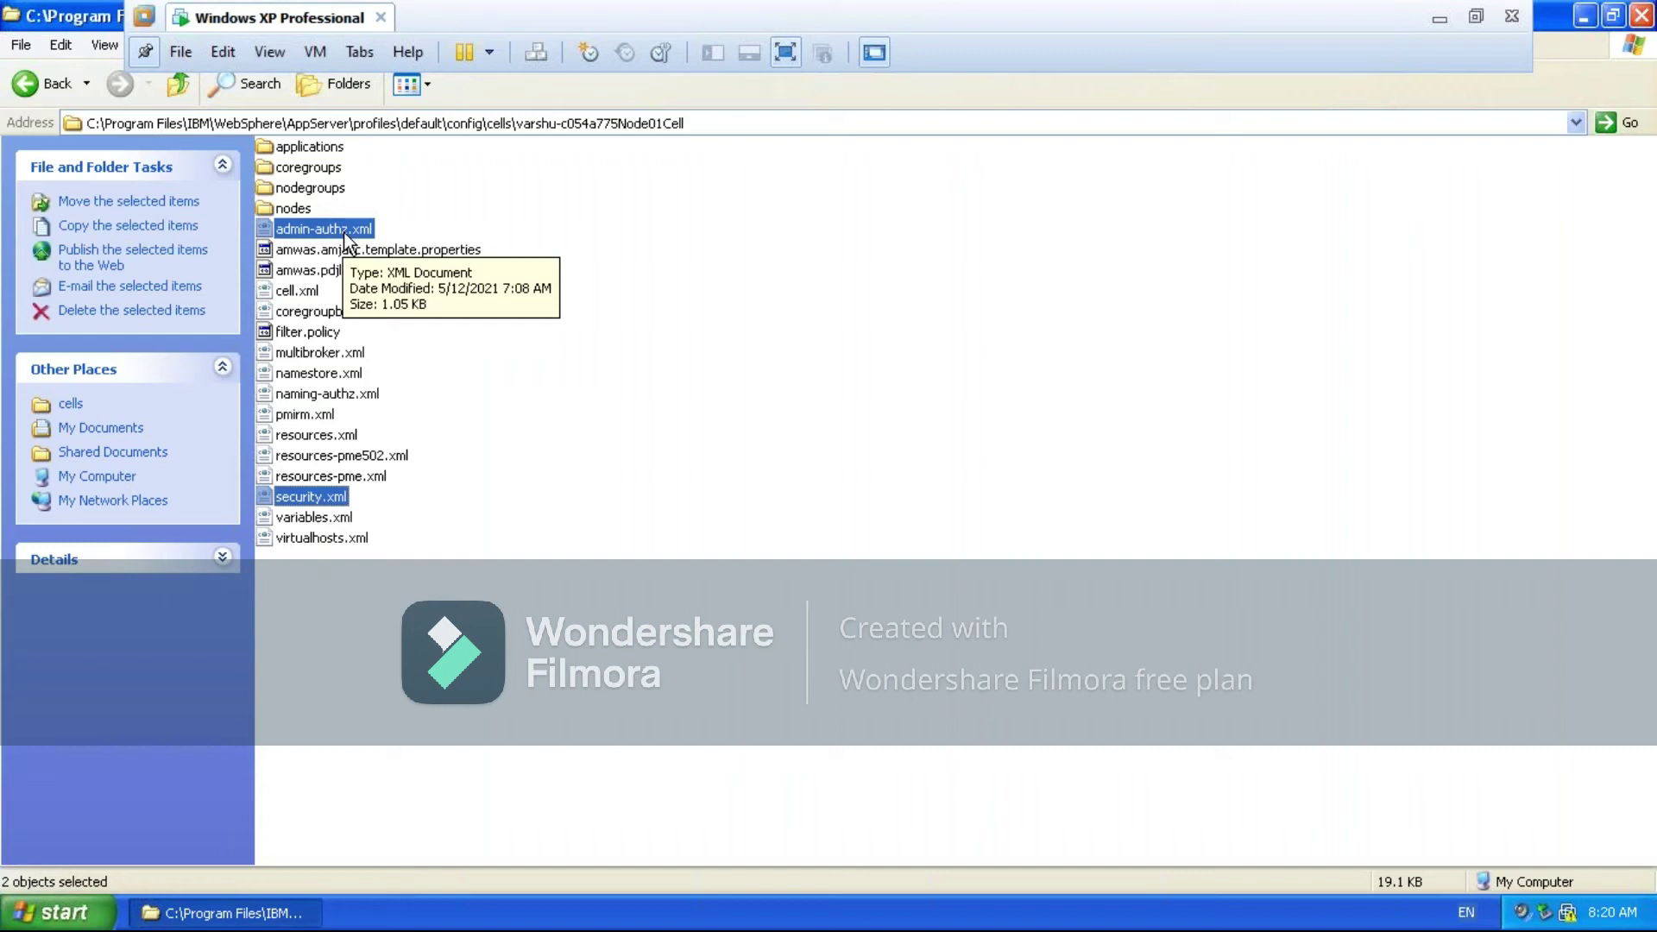
Browse down from the nodes folder through GMNode and servers to server1, and return to the cell folder
double_click(293, 208)
double_click(297, 178)
double_click(288, 147)
double_click(300, 167)
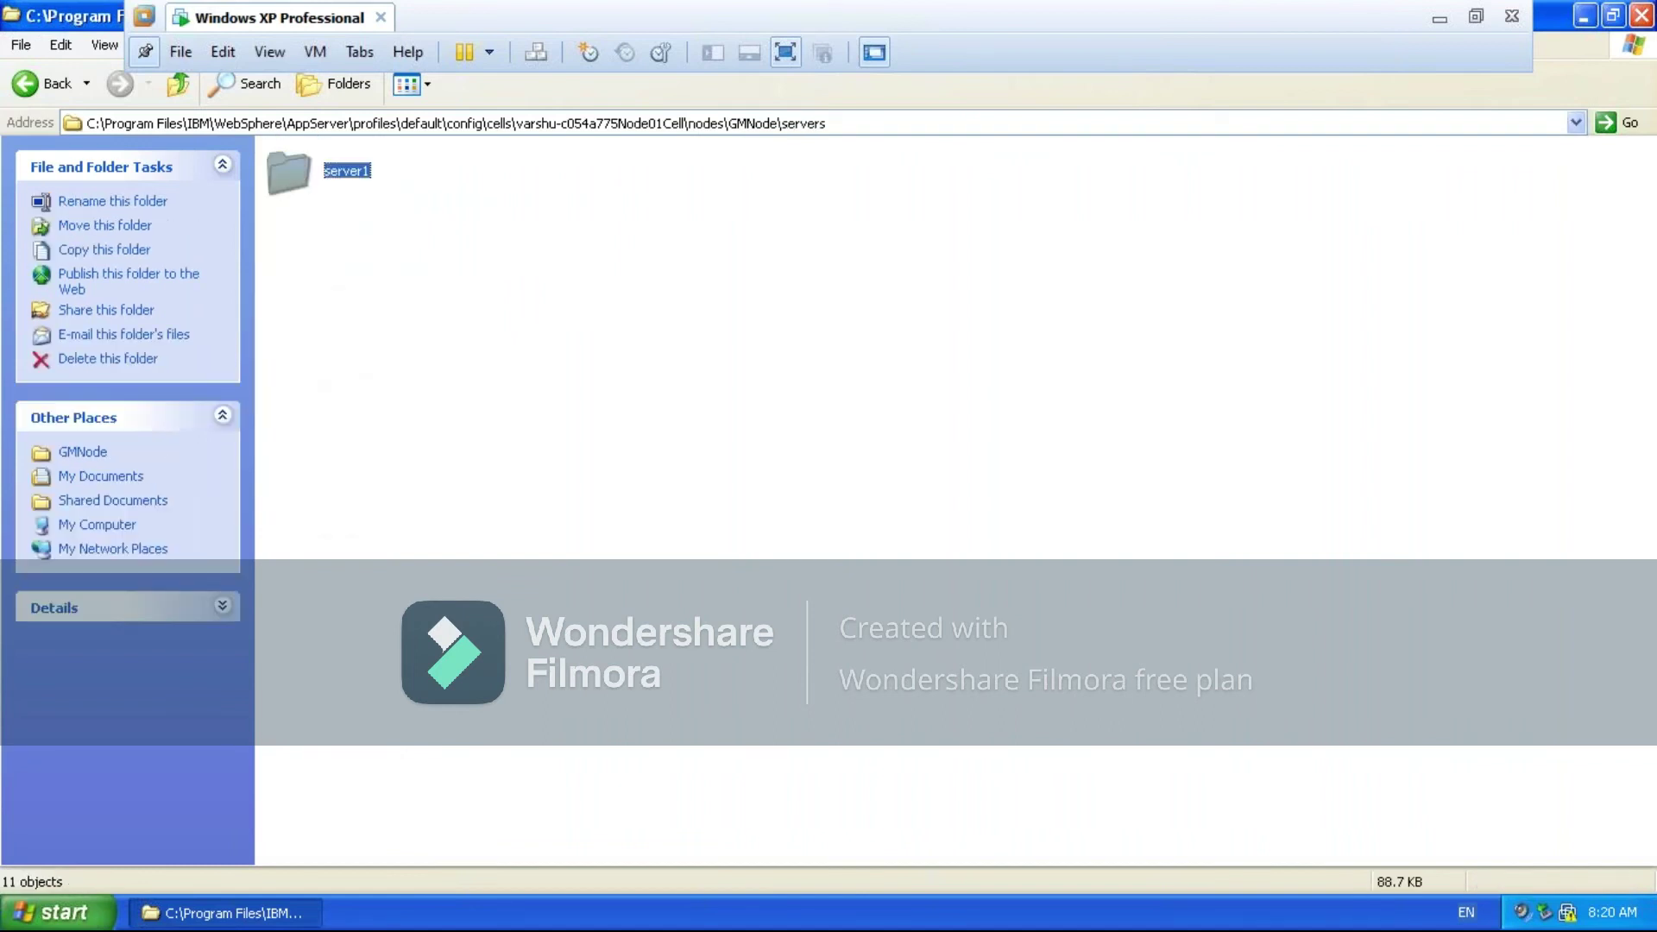
click(176, 84)
click(177, 85)
click(177, 84)
click(177, 85)
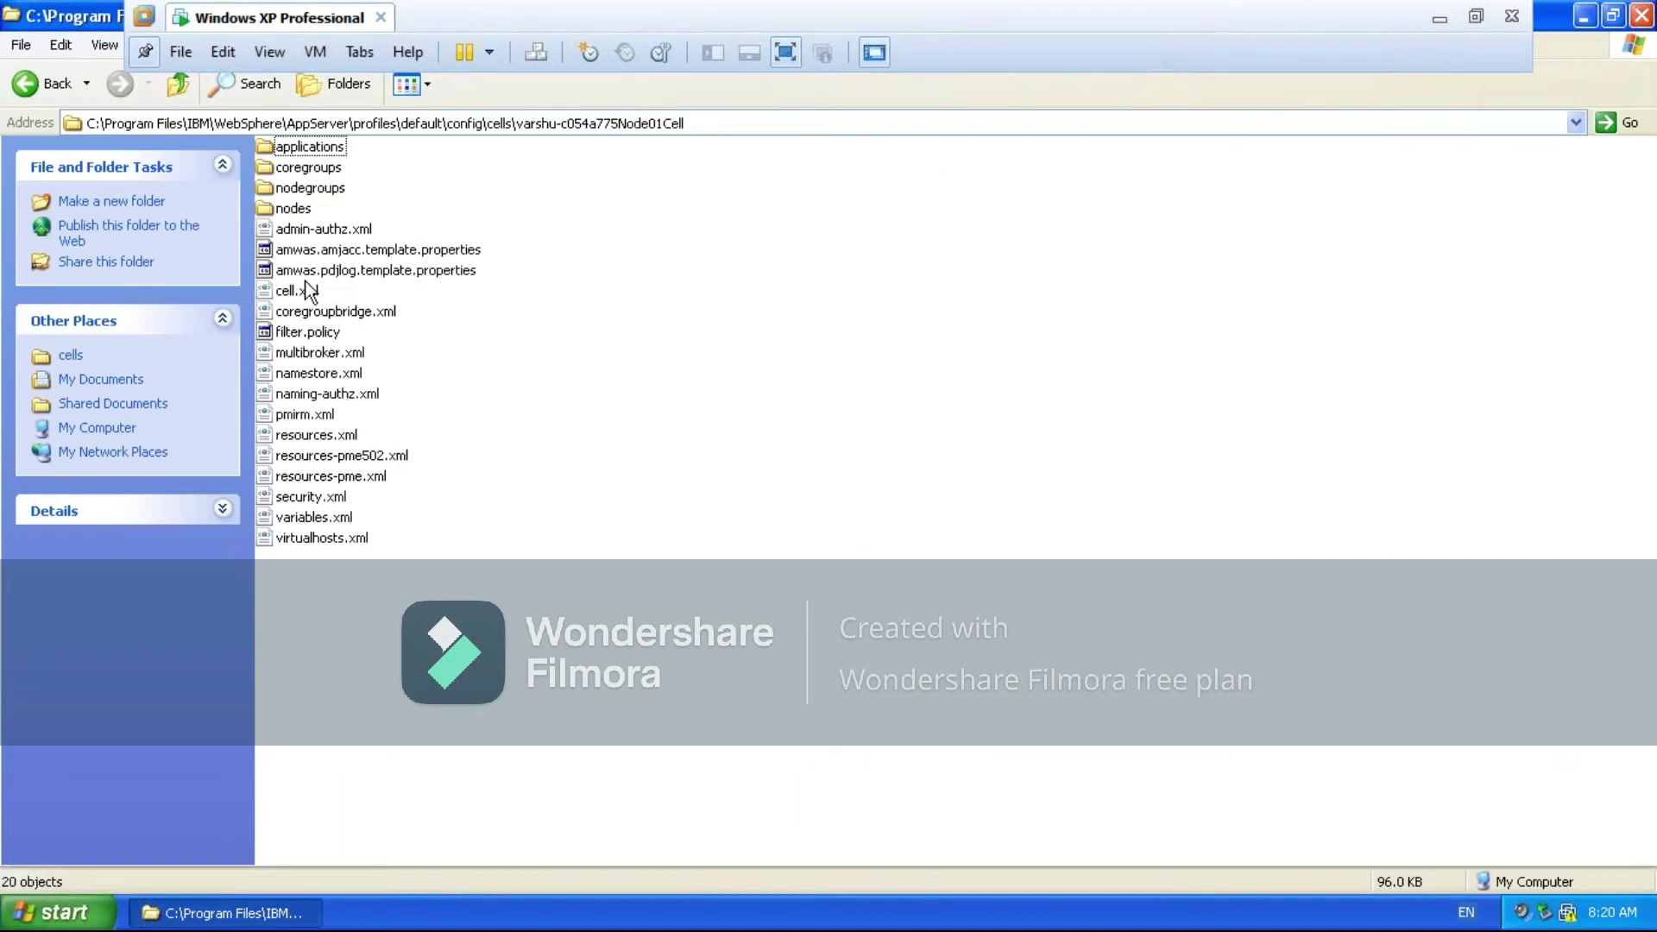
Select admin-authz.xml and security.xml together in the cell folder, highlight the folder's path, and clear the selection
click(318, 233)
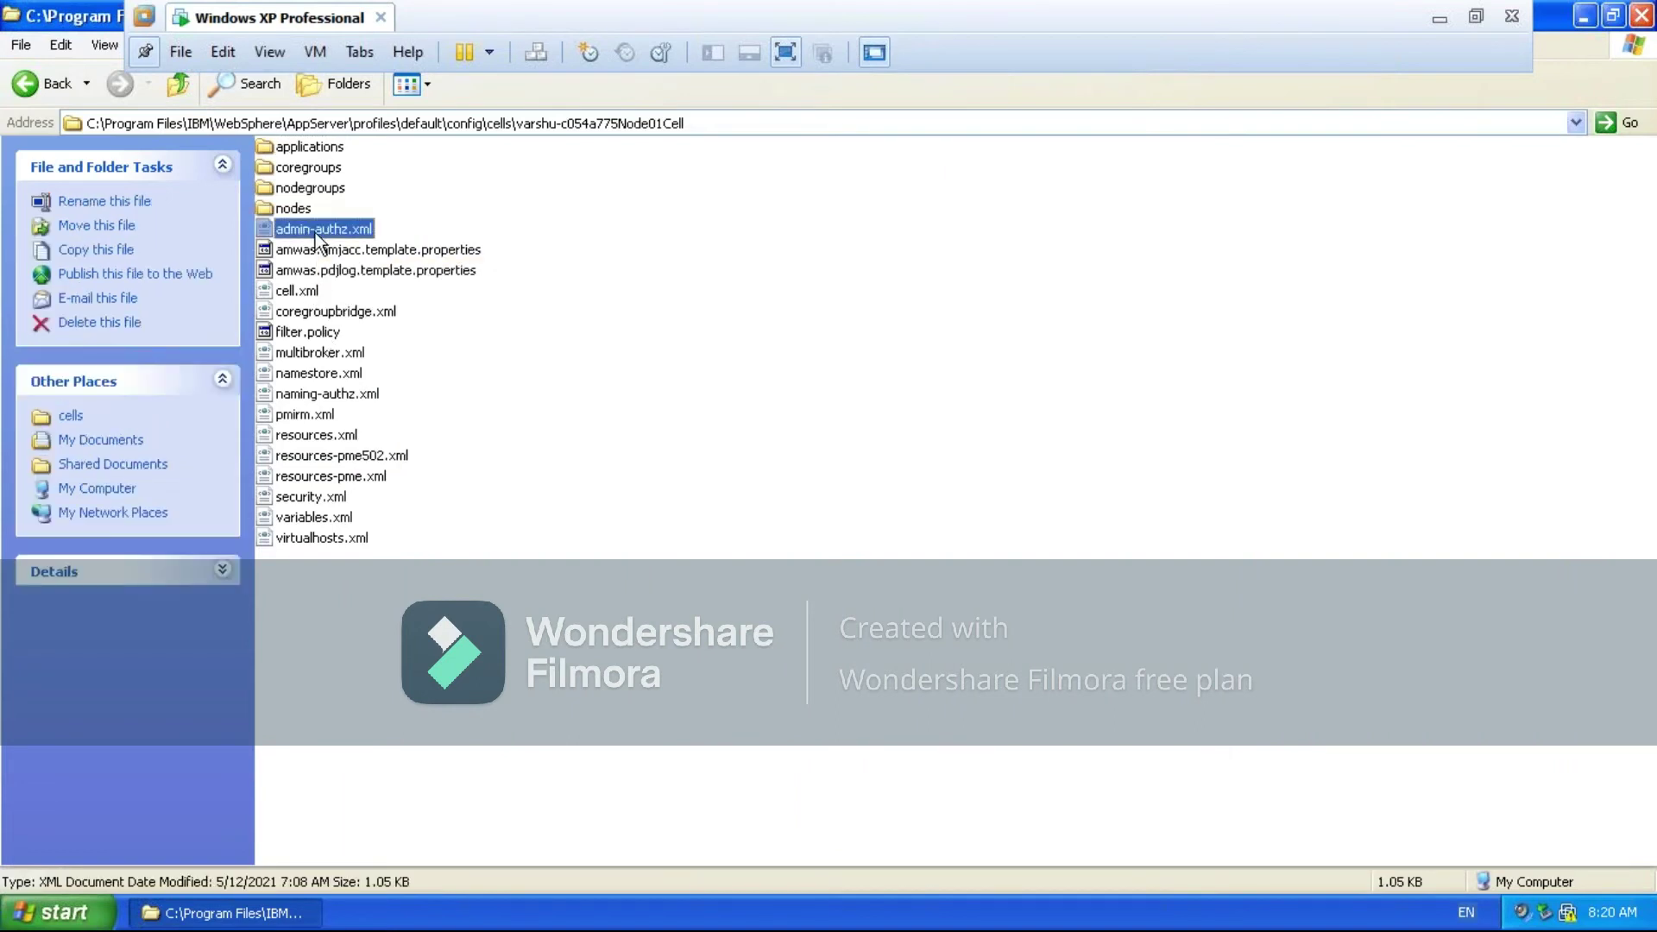
ctrl+click(312, 495)
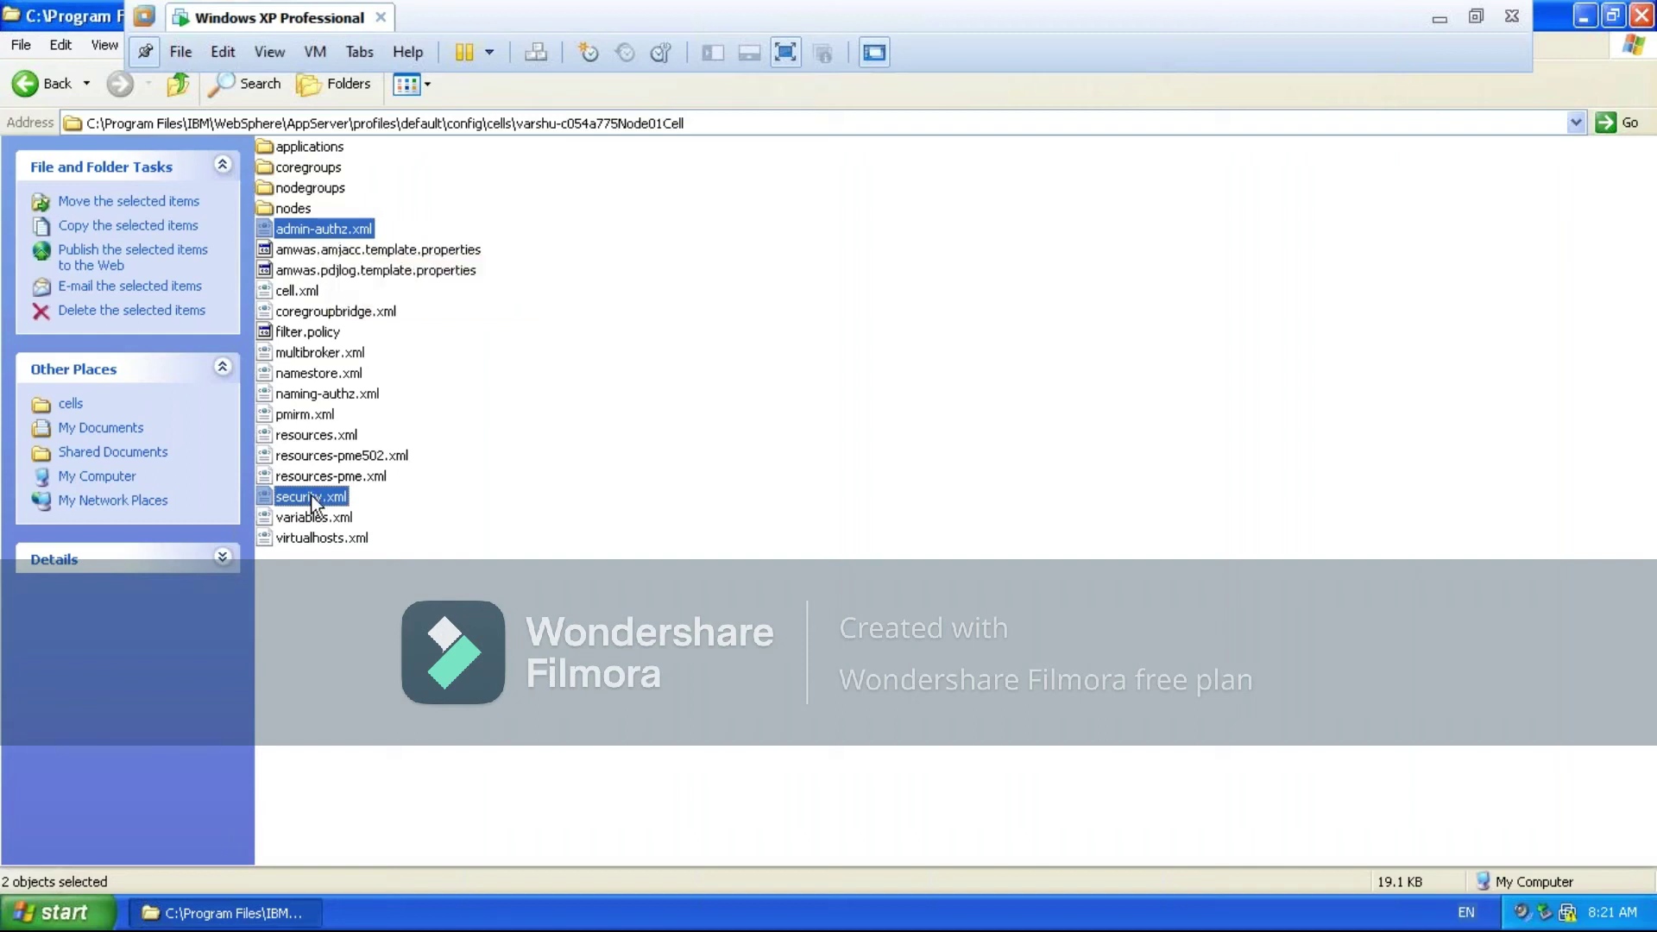
ctrl+click(326, 230)
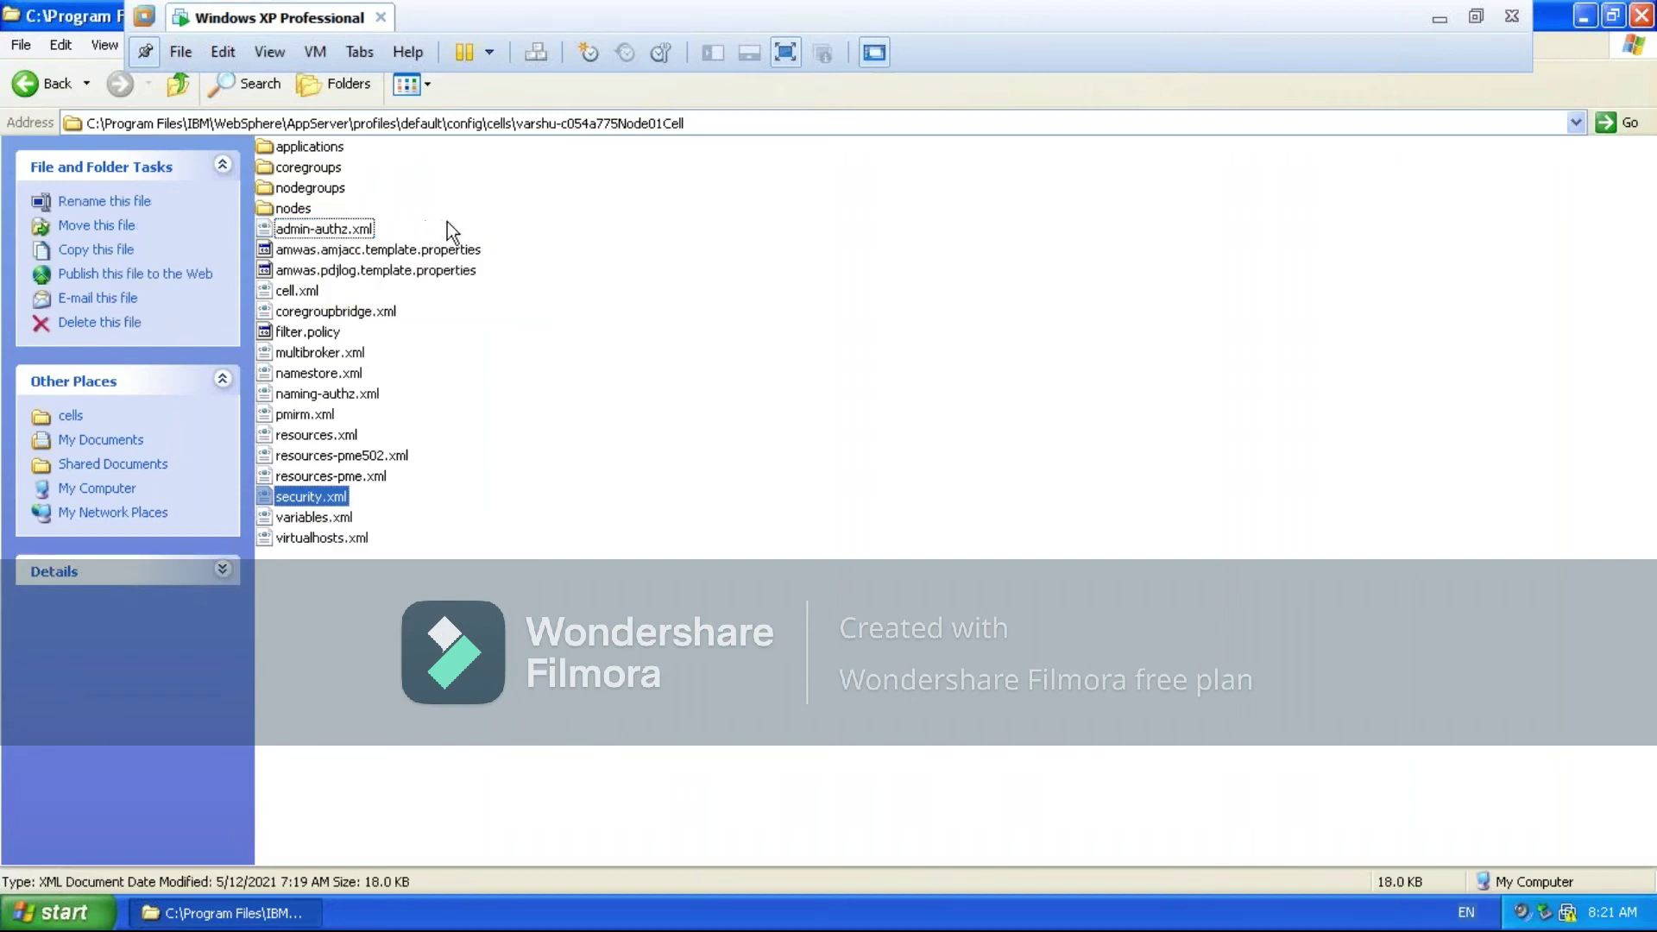
ctrl+click(344, 229)
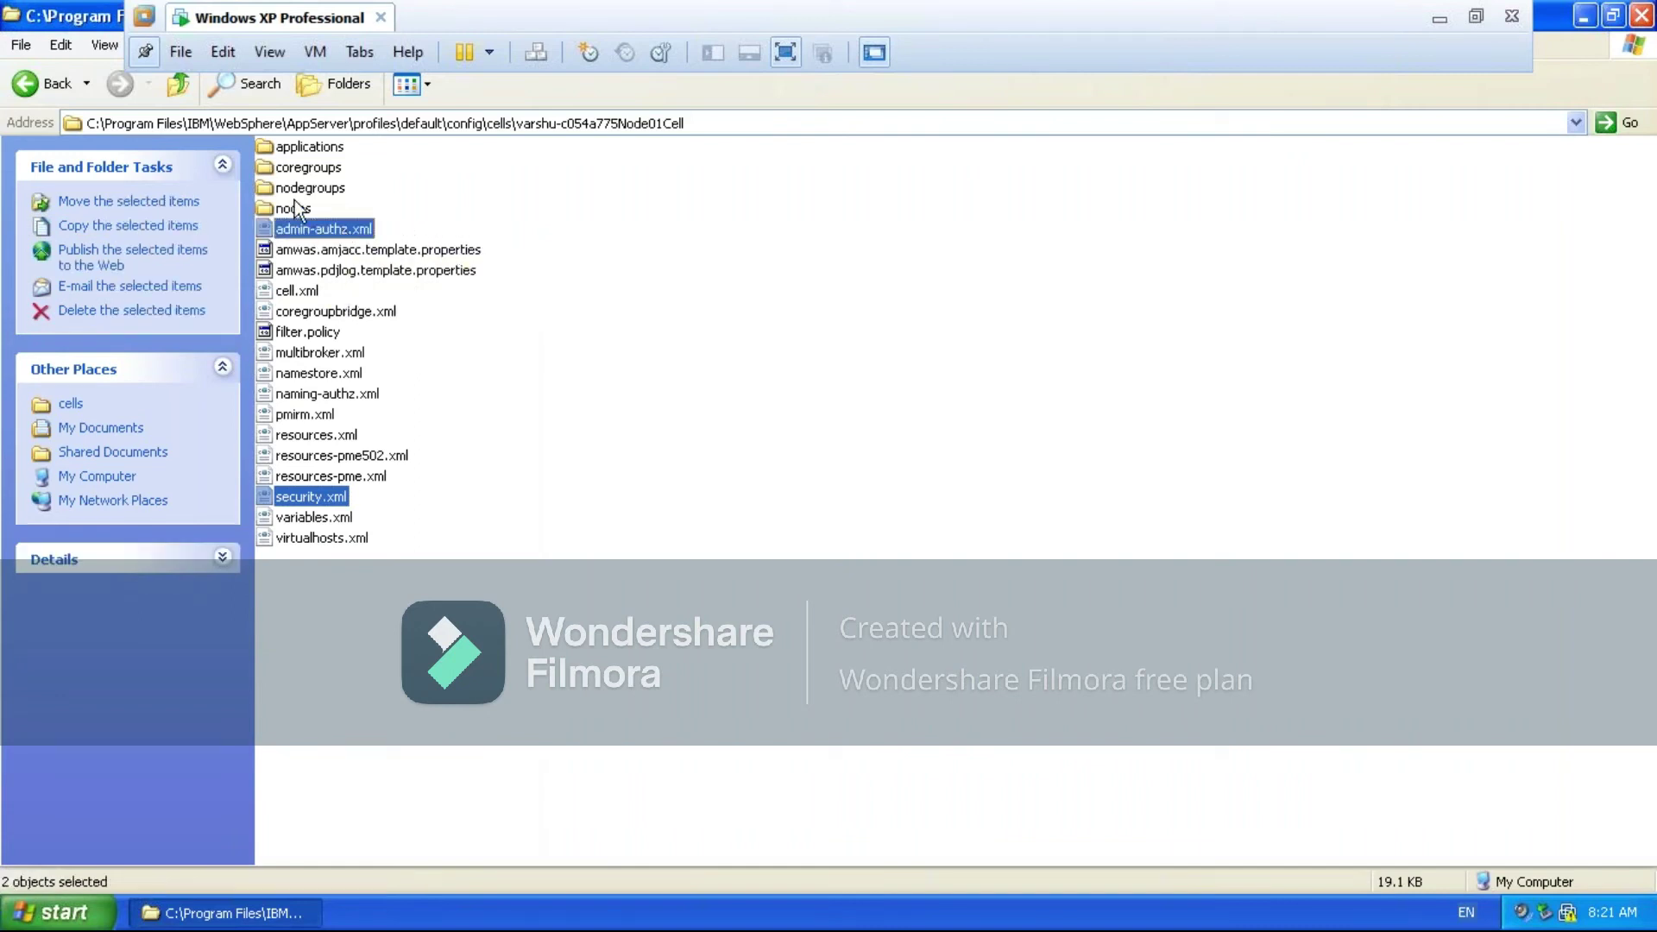
click(449, 130)
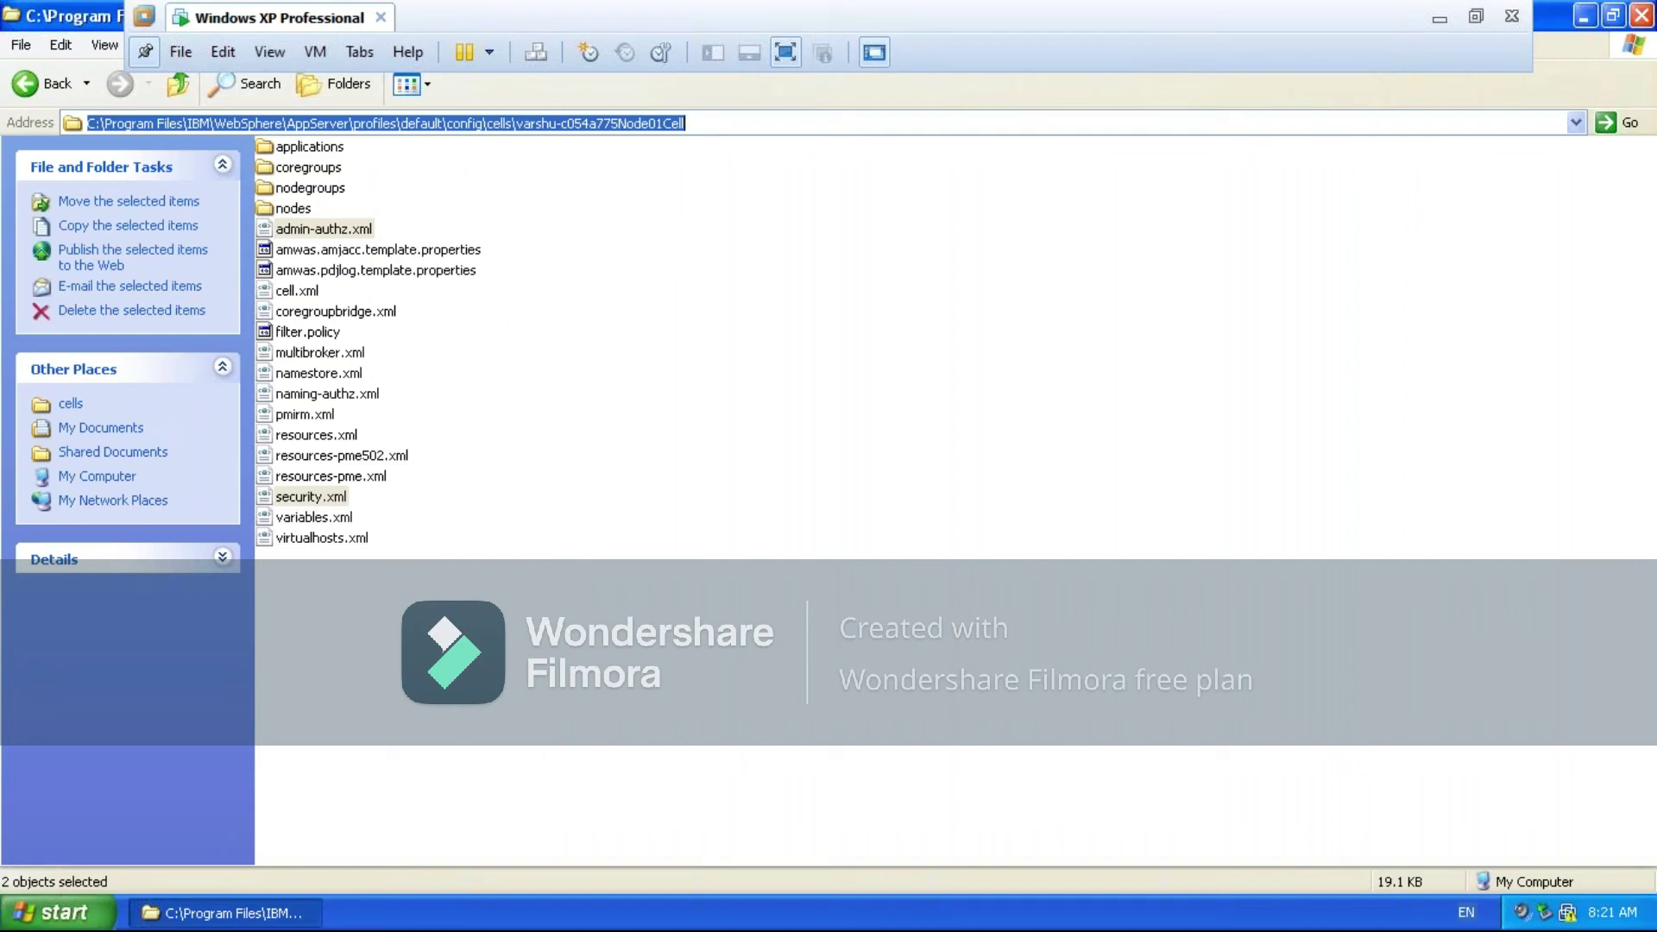
click(659, 321)
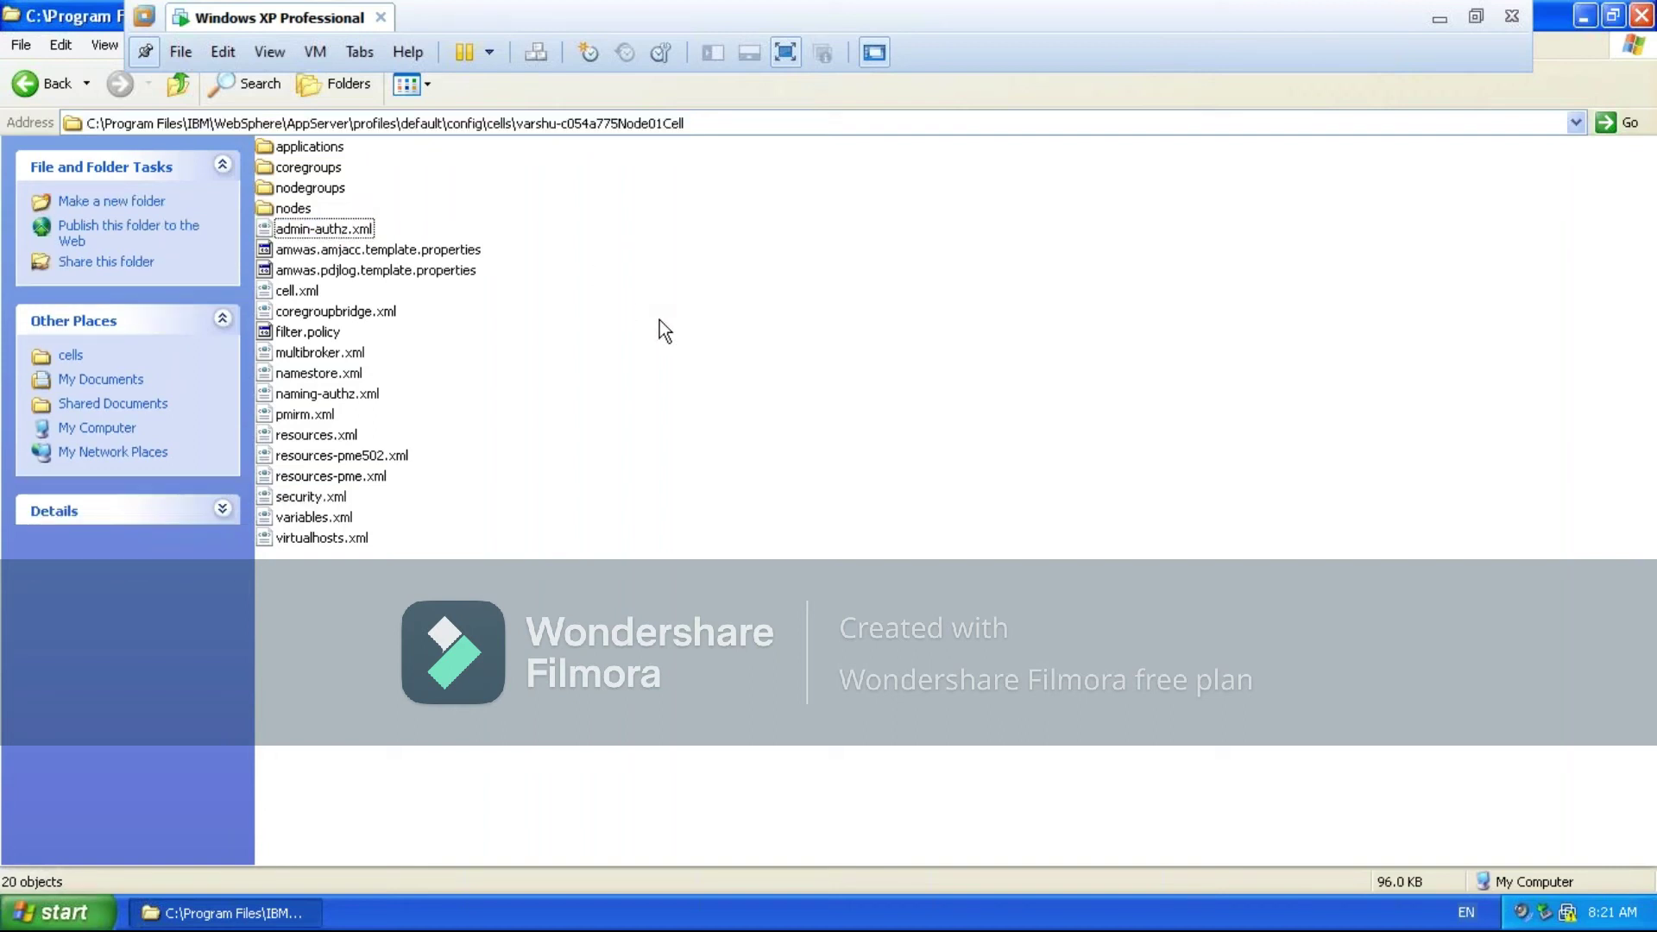
Highlight the cell-level resources.xml and the cell folder's path, and open nodes\GMNode to highlight the node-level resources.xml
click(333, 438)
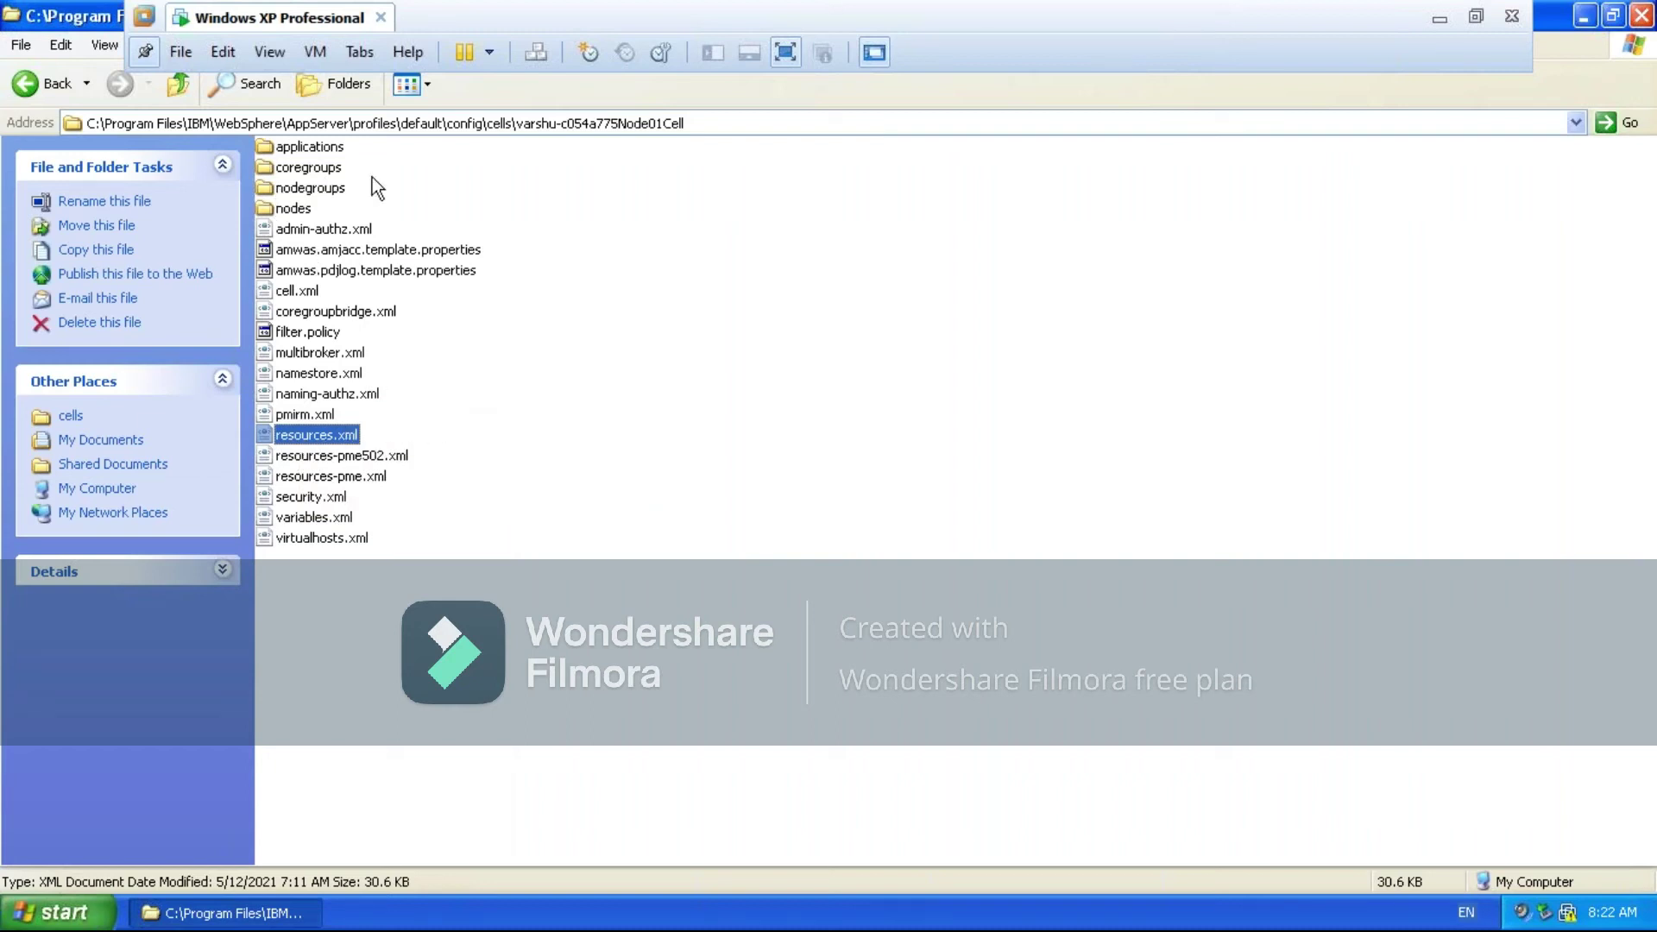
click(366, 127)
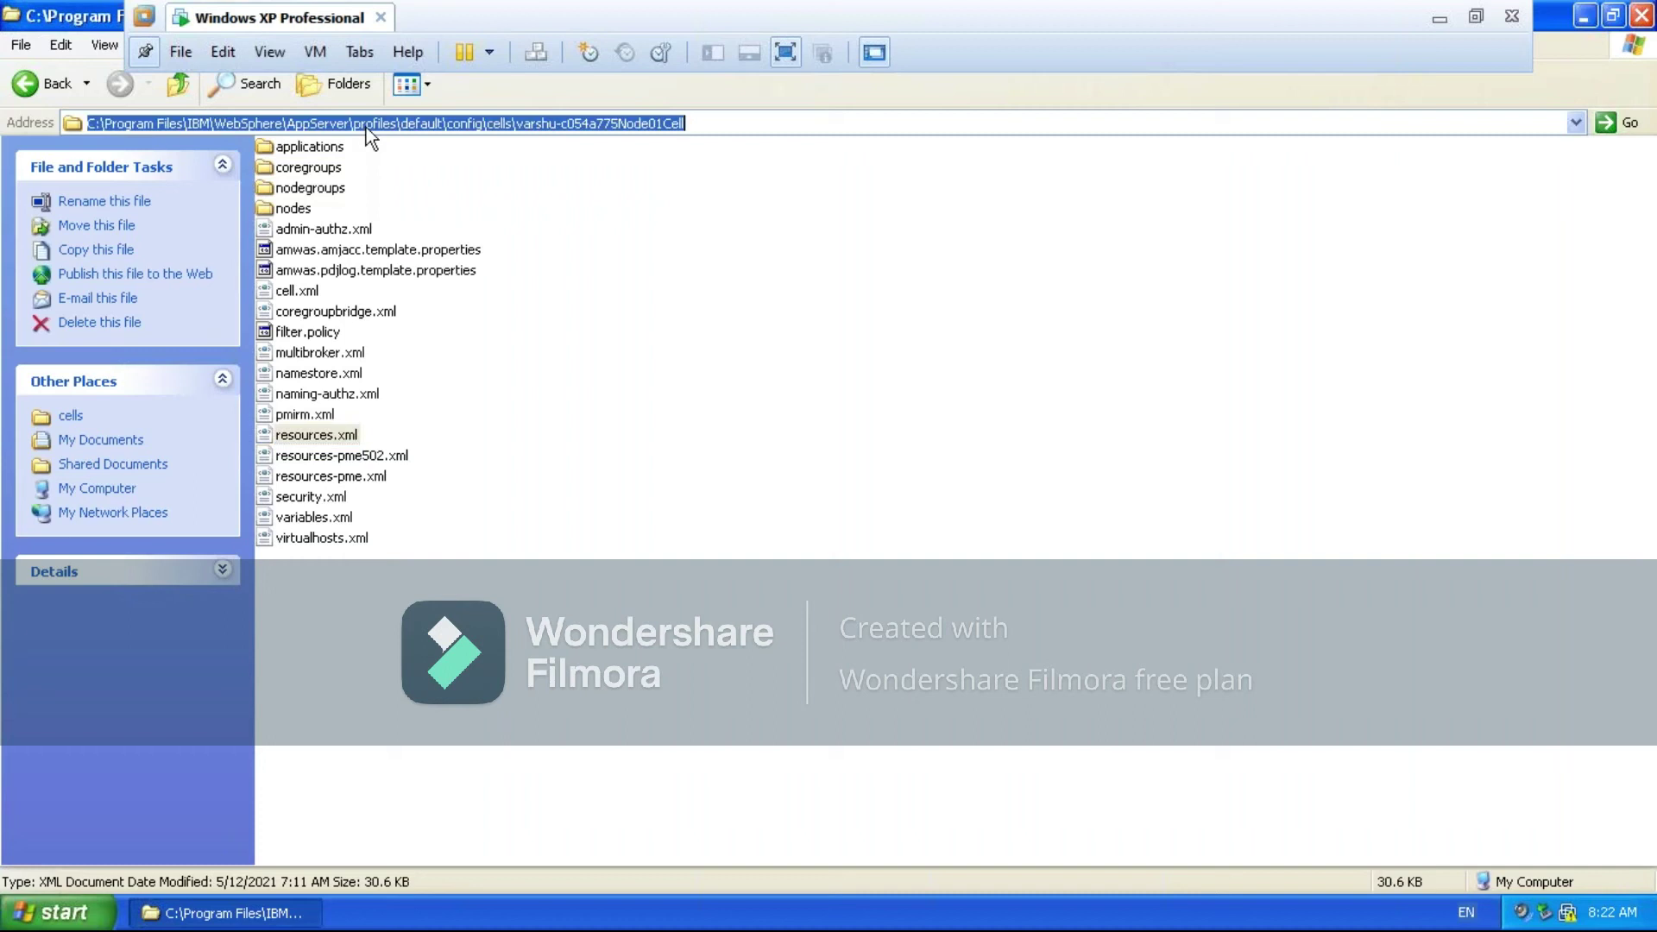
double_click(292, 209)
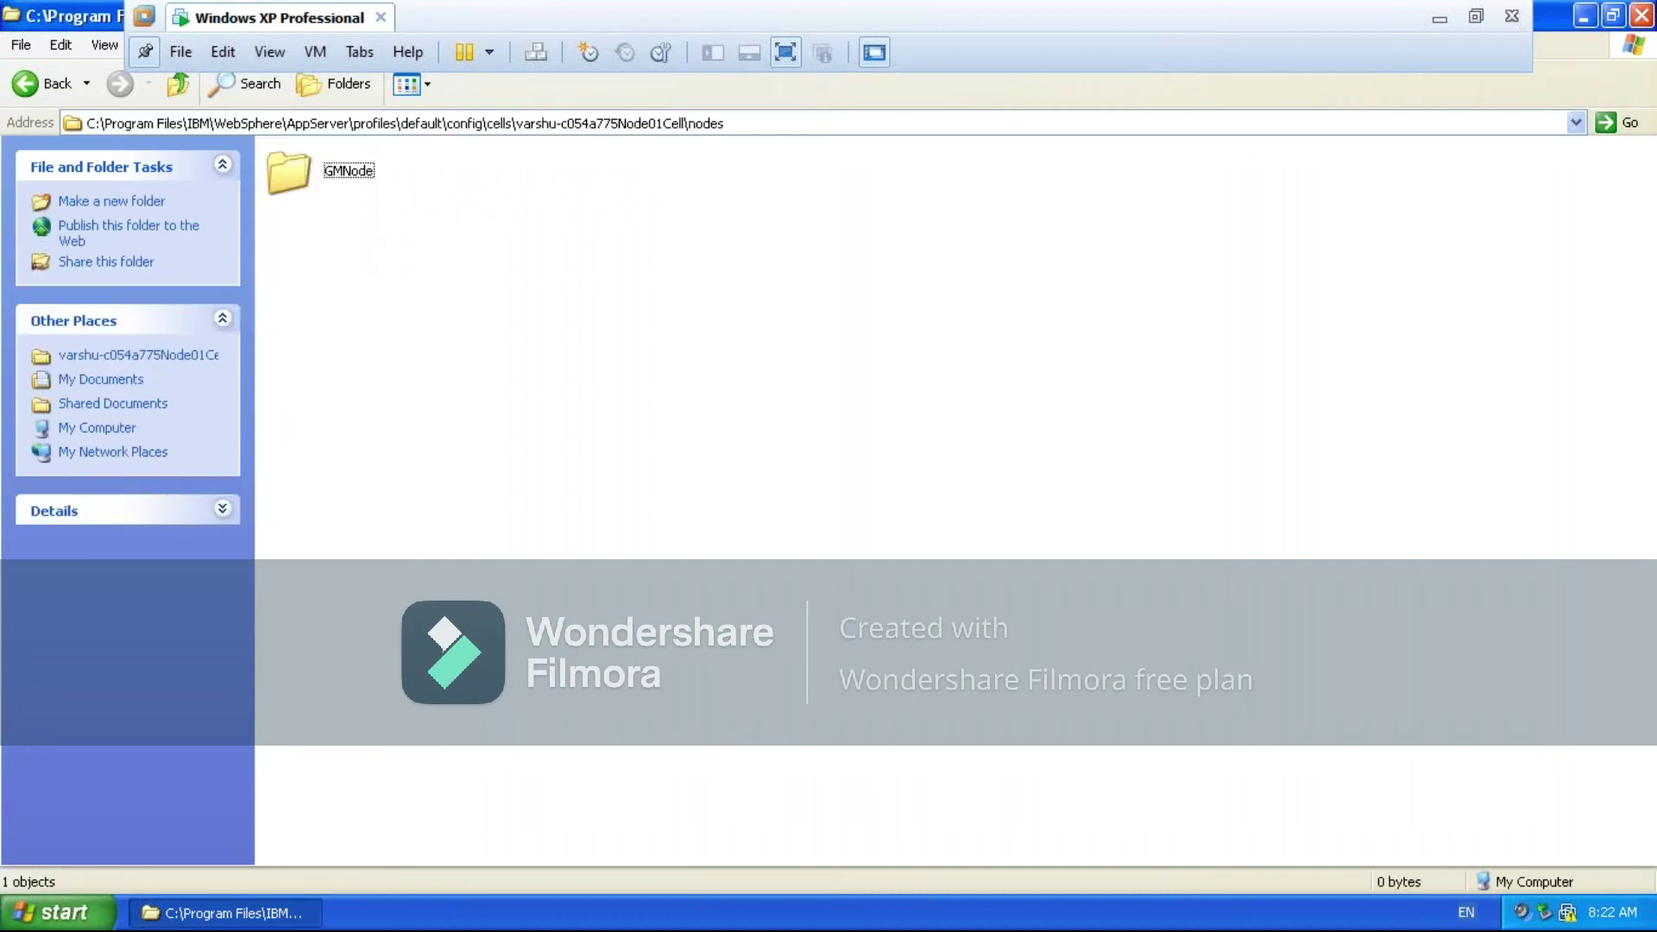
double_click(288, 173)
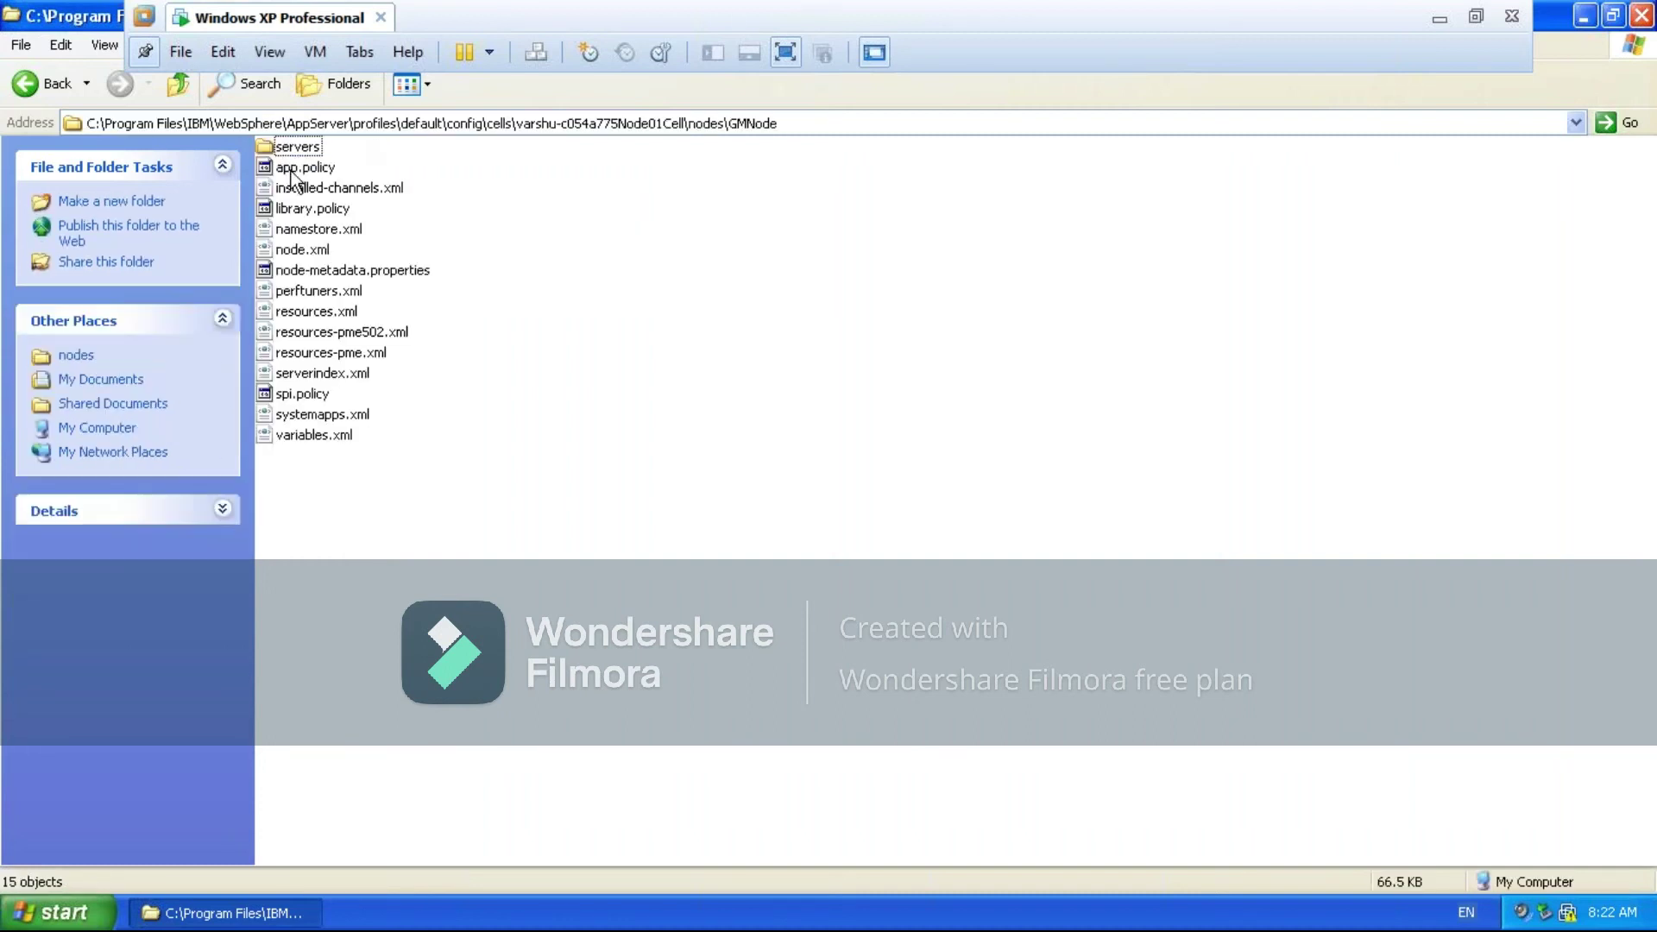
click(317, 312)
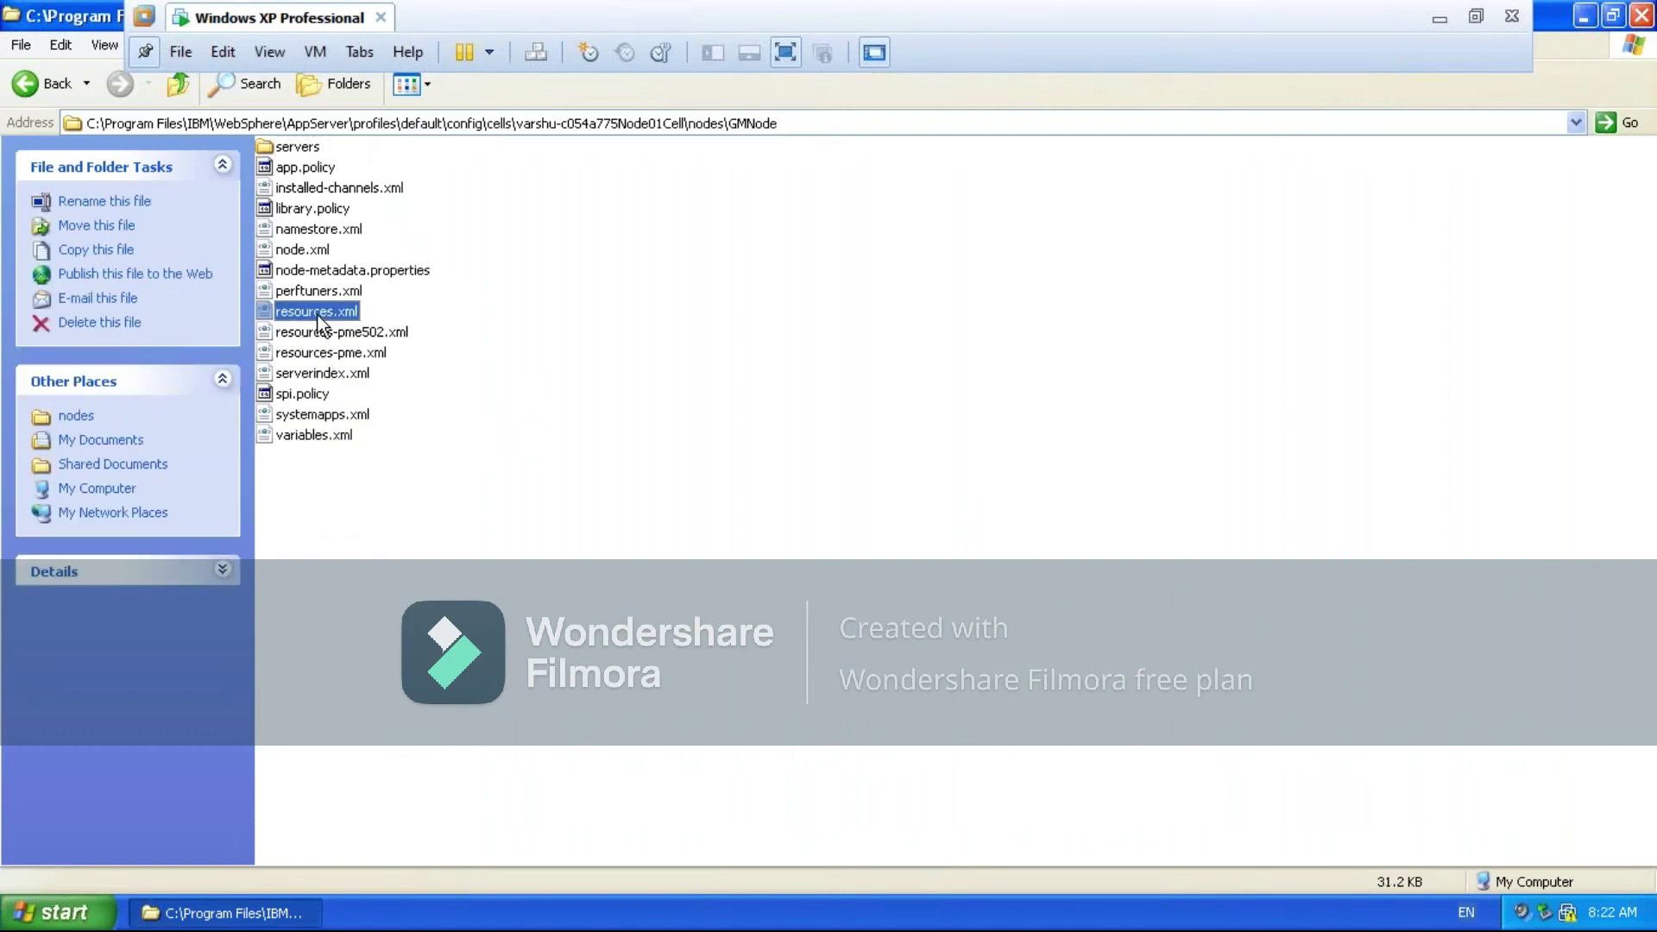
Open the servers\server1 folder inside GMNode and show its contents as a list
double_click(287, 150)
double_click(291, 171)
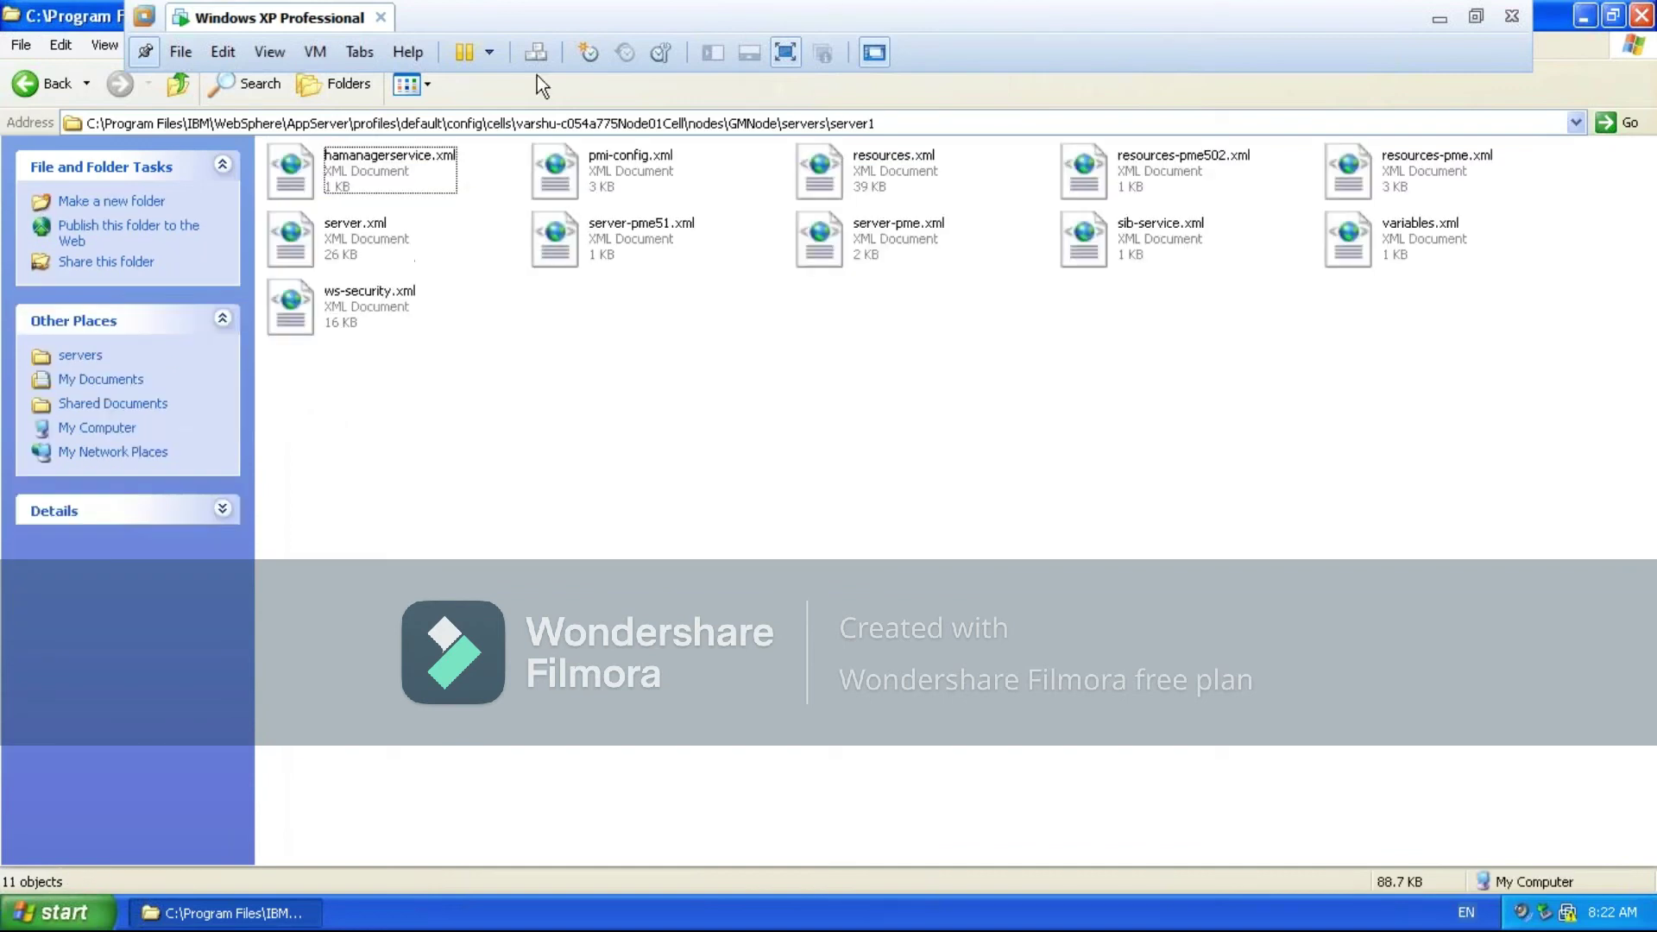
click(429, 83)
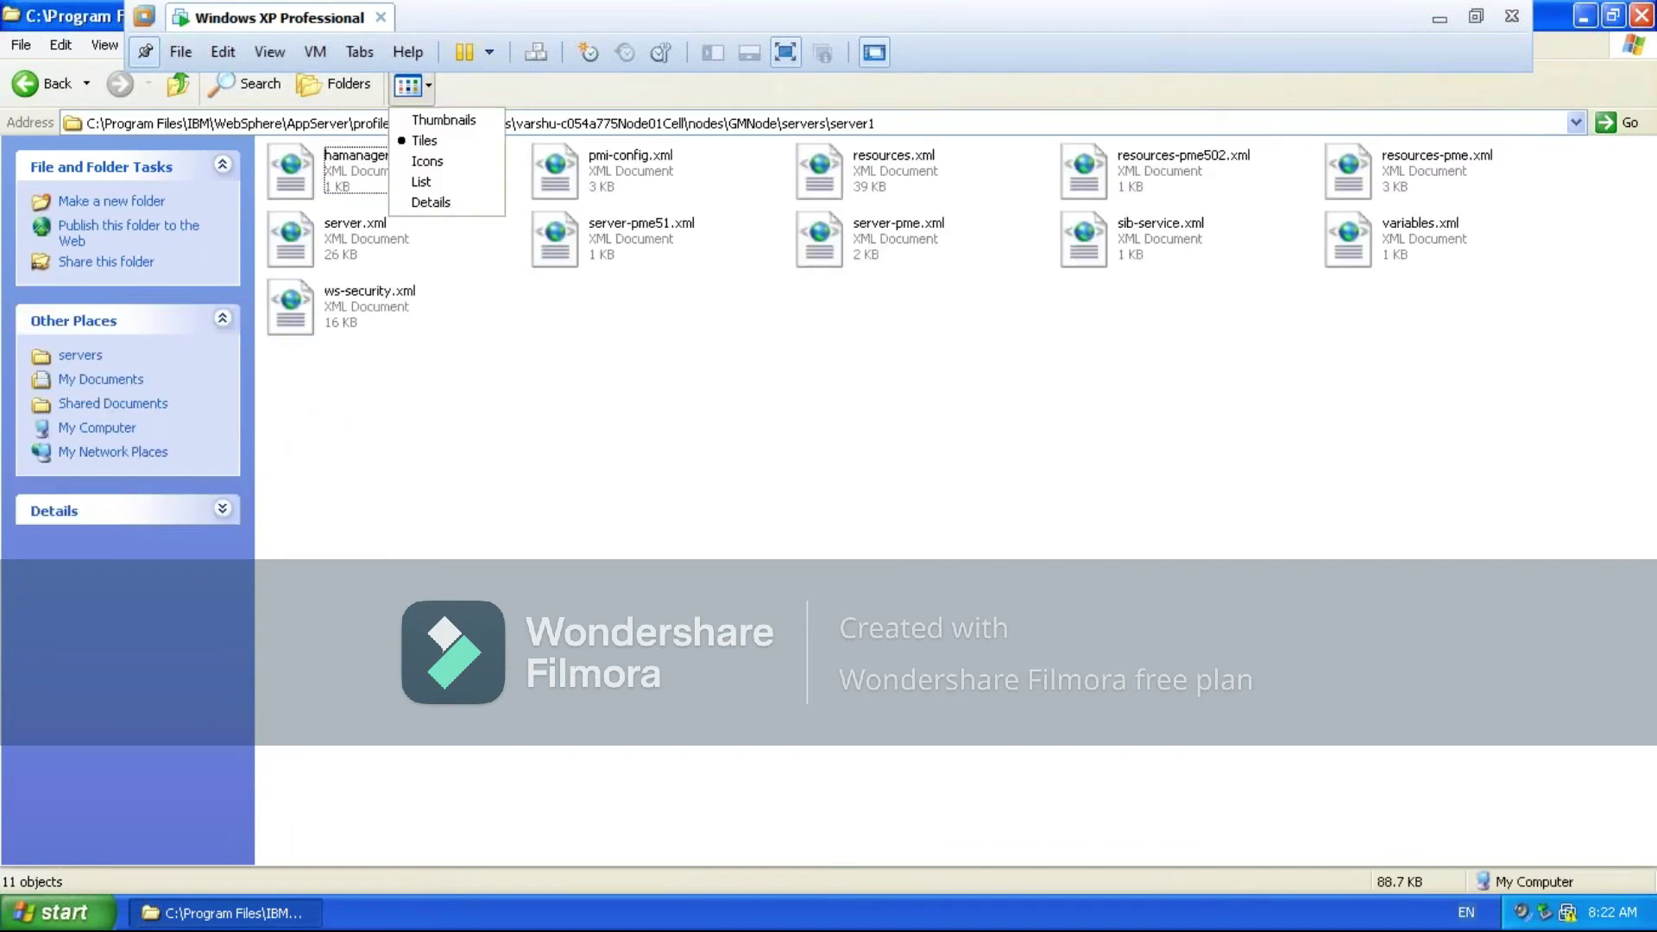
click(414, 183)
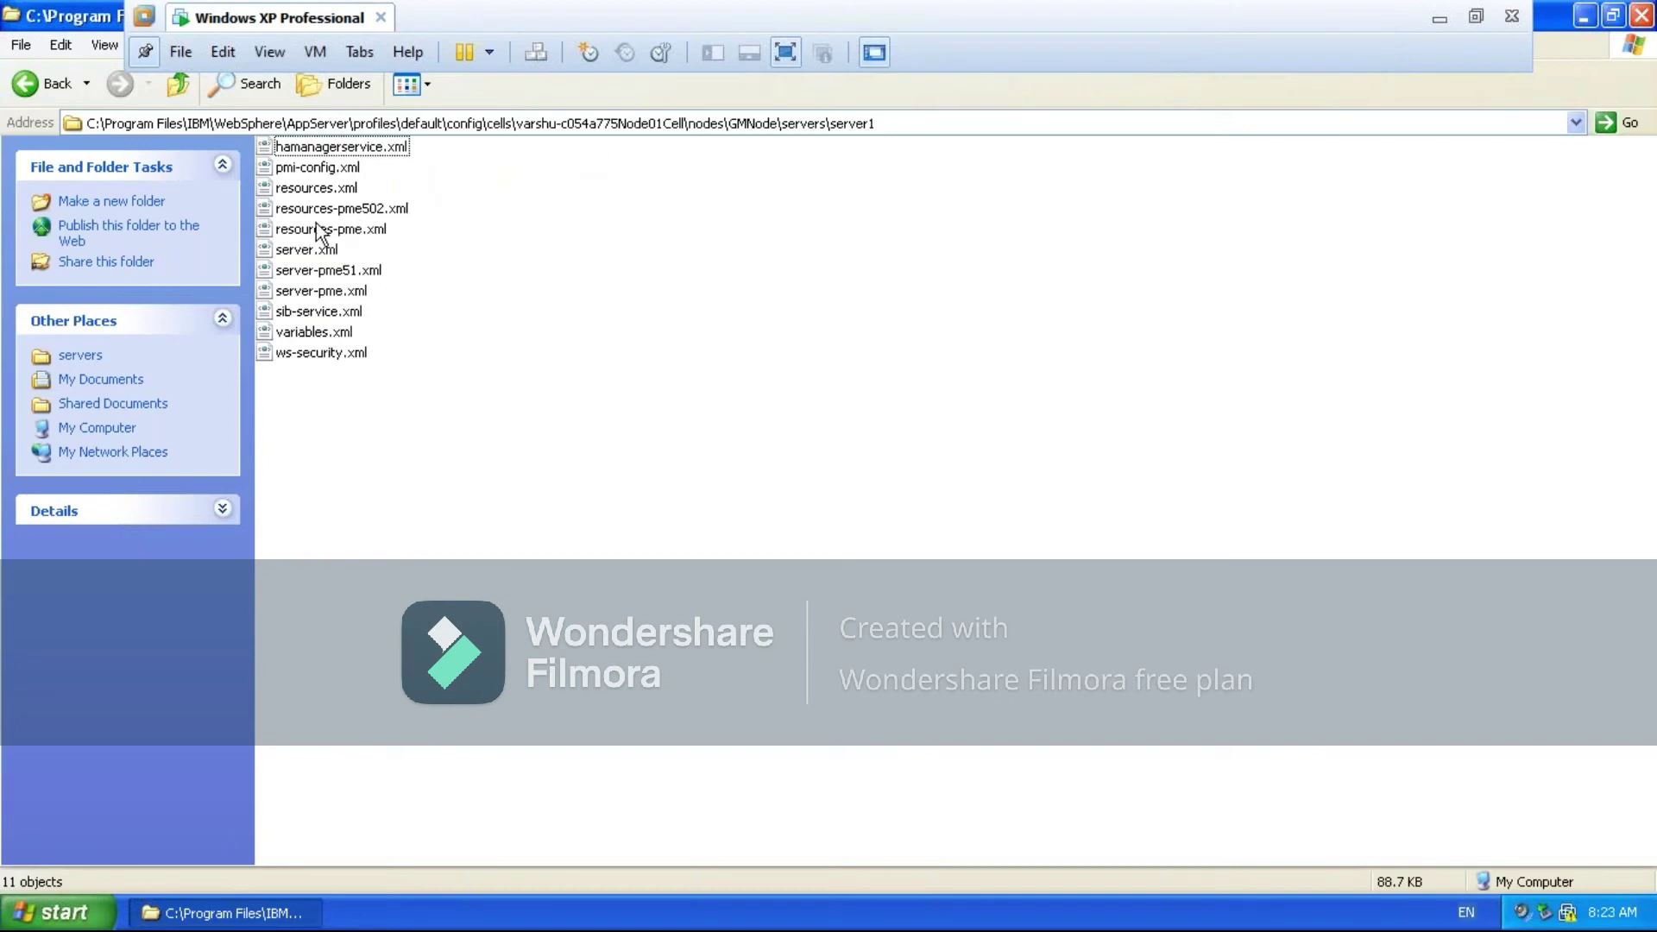
Highlight the server-level resources.xml in server1, and go back up to the GMNode folder
click(306, 190)
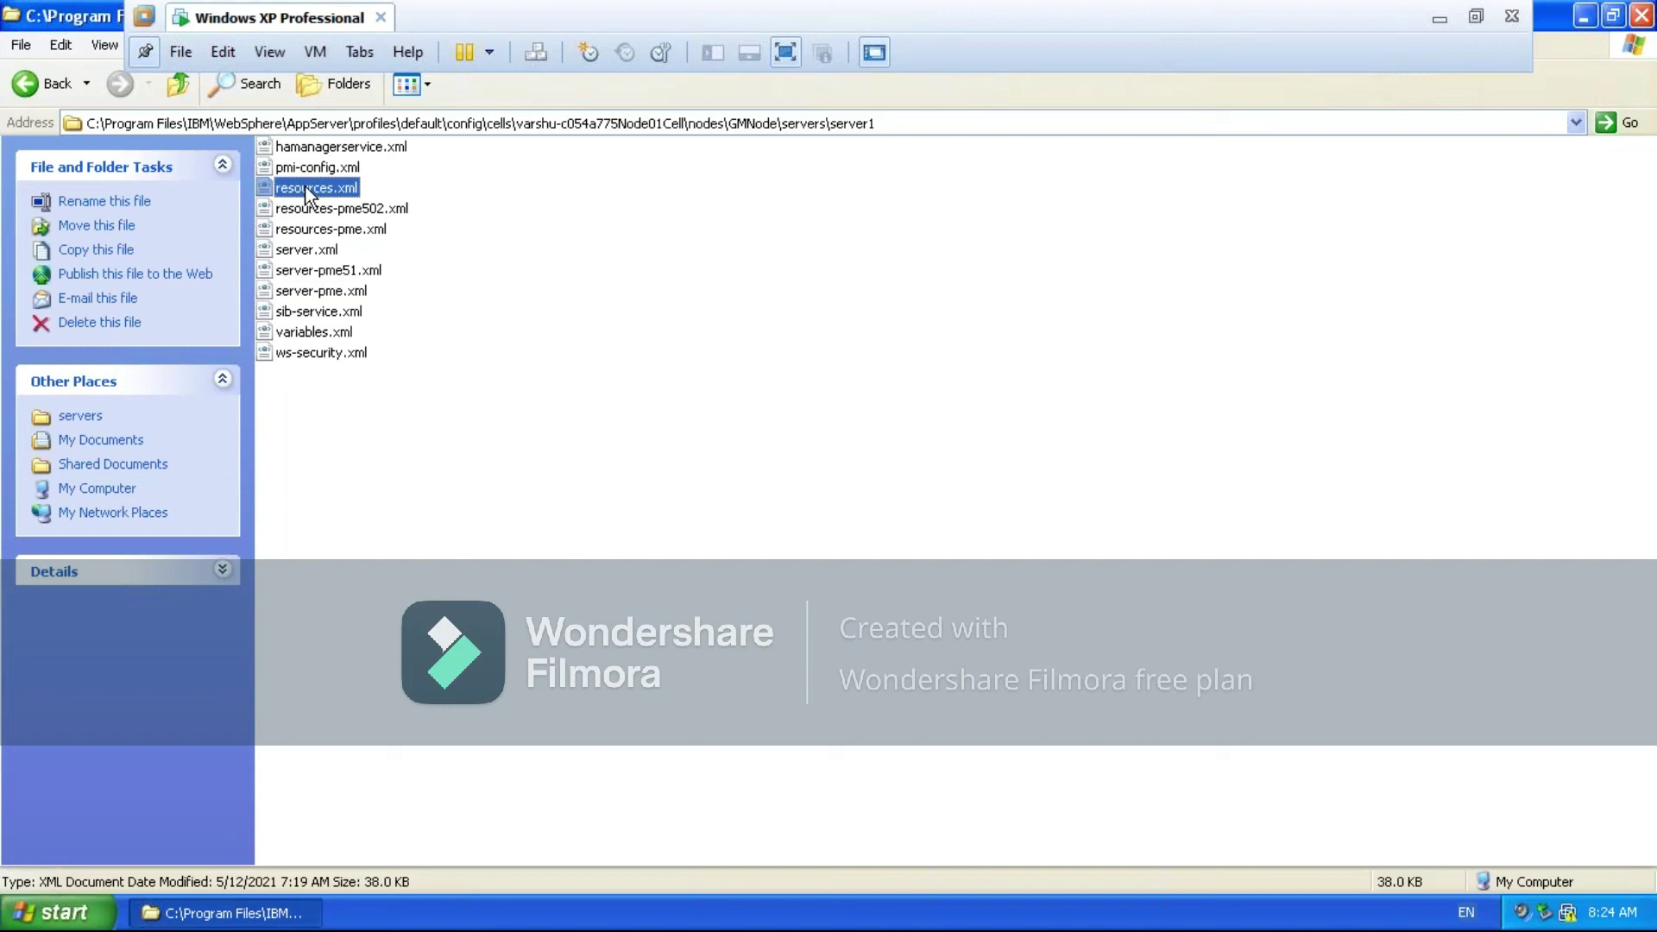
click(181, 85)
click(179, 84)
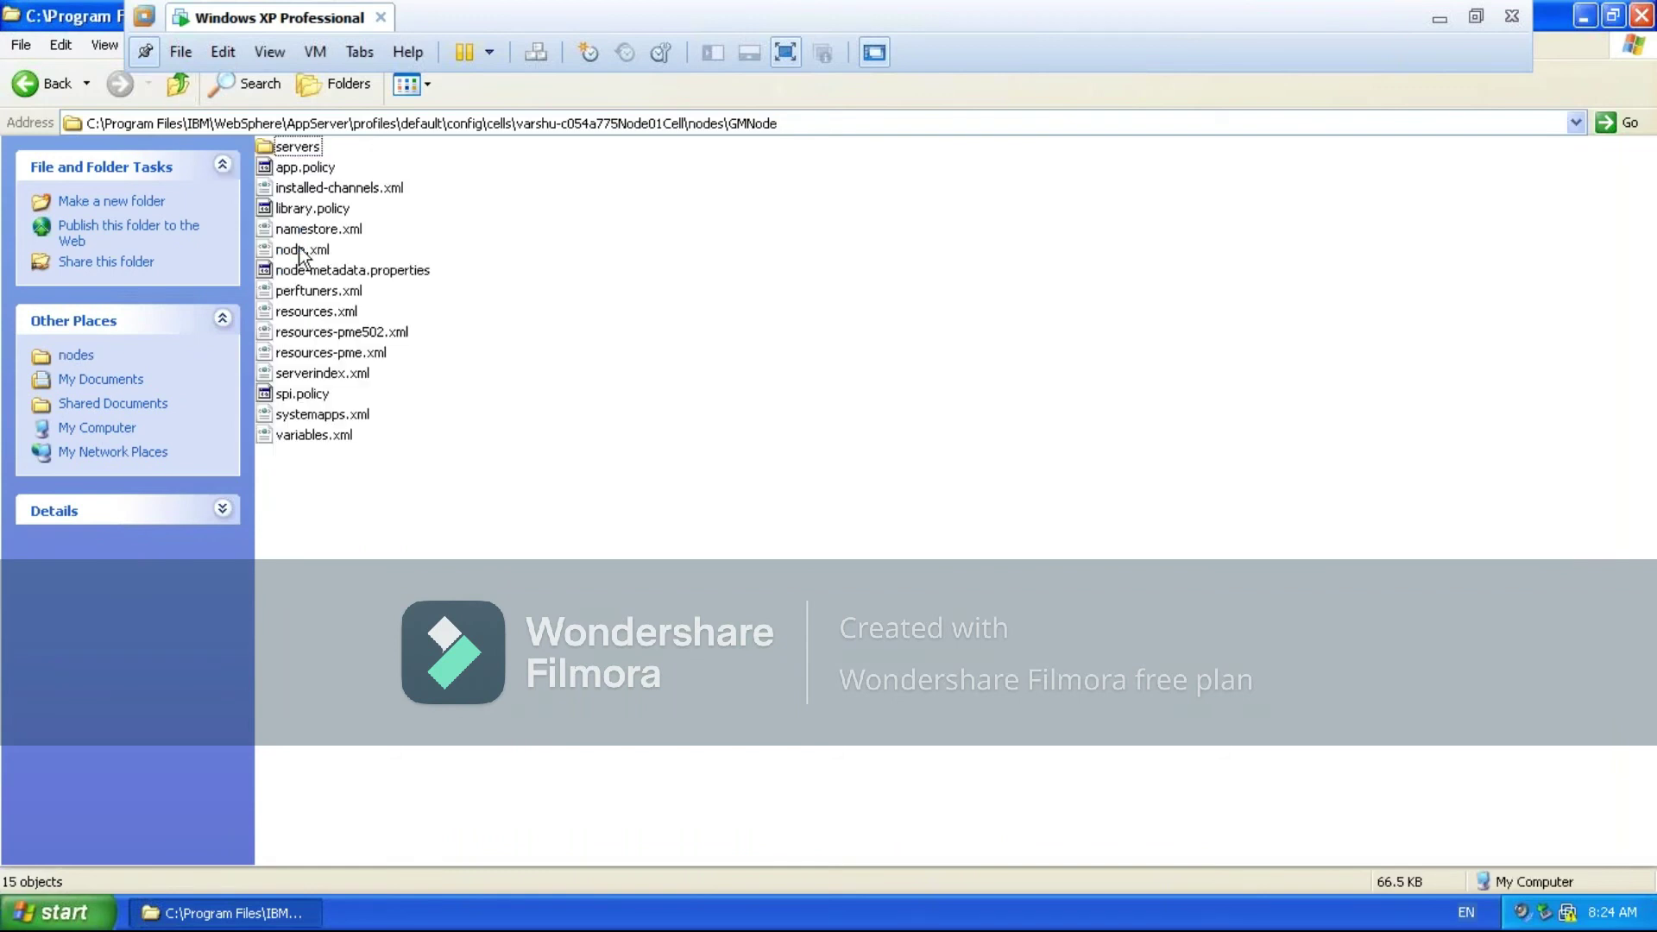
Go up to the nodes folder, reopen GMNode to highlight the node-level resources.xml, and select its servers folder
click(179, 95)
double_click(293, 179)
click(298, 311)
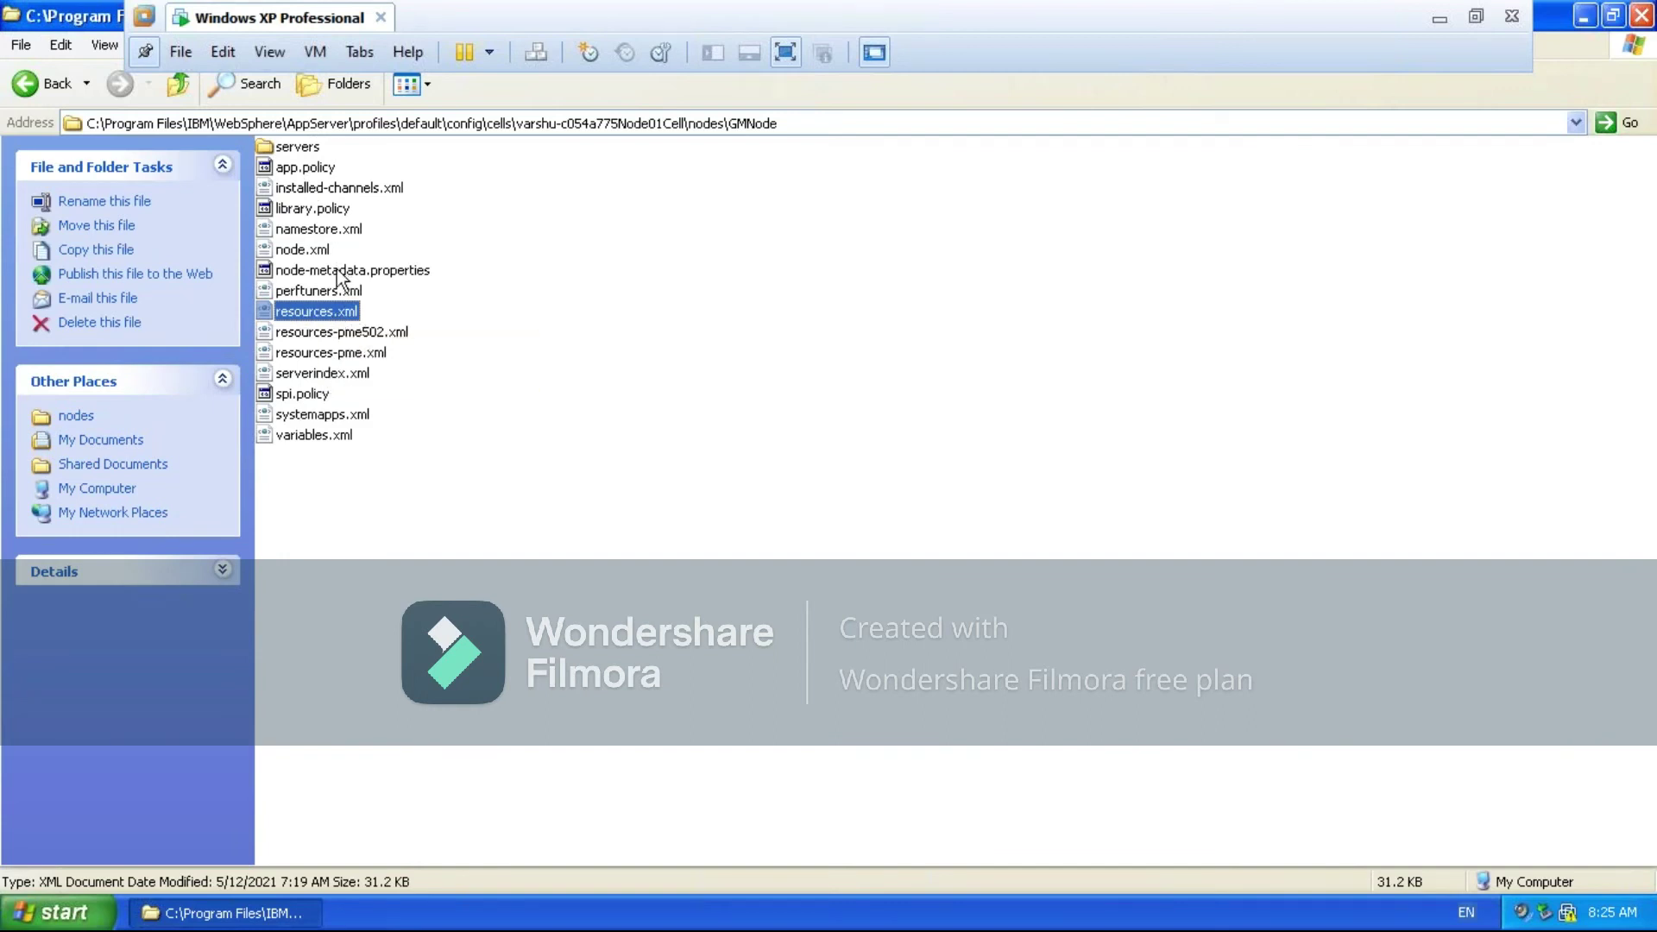
click(734, 128)
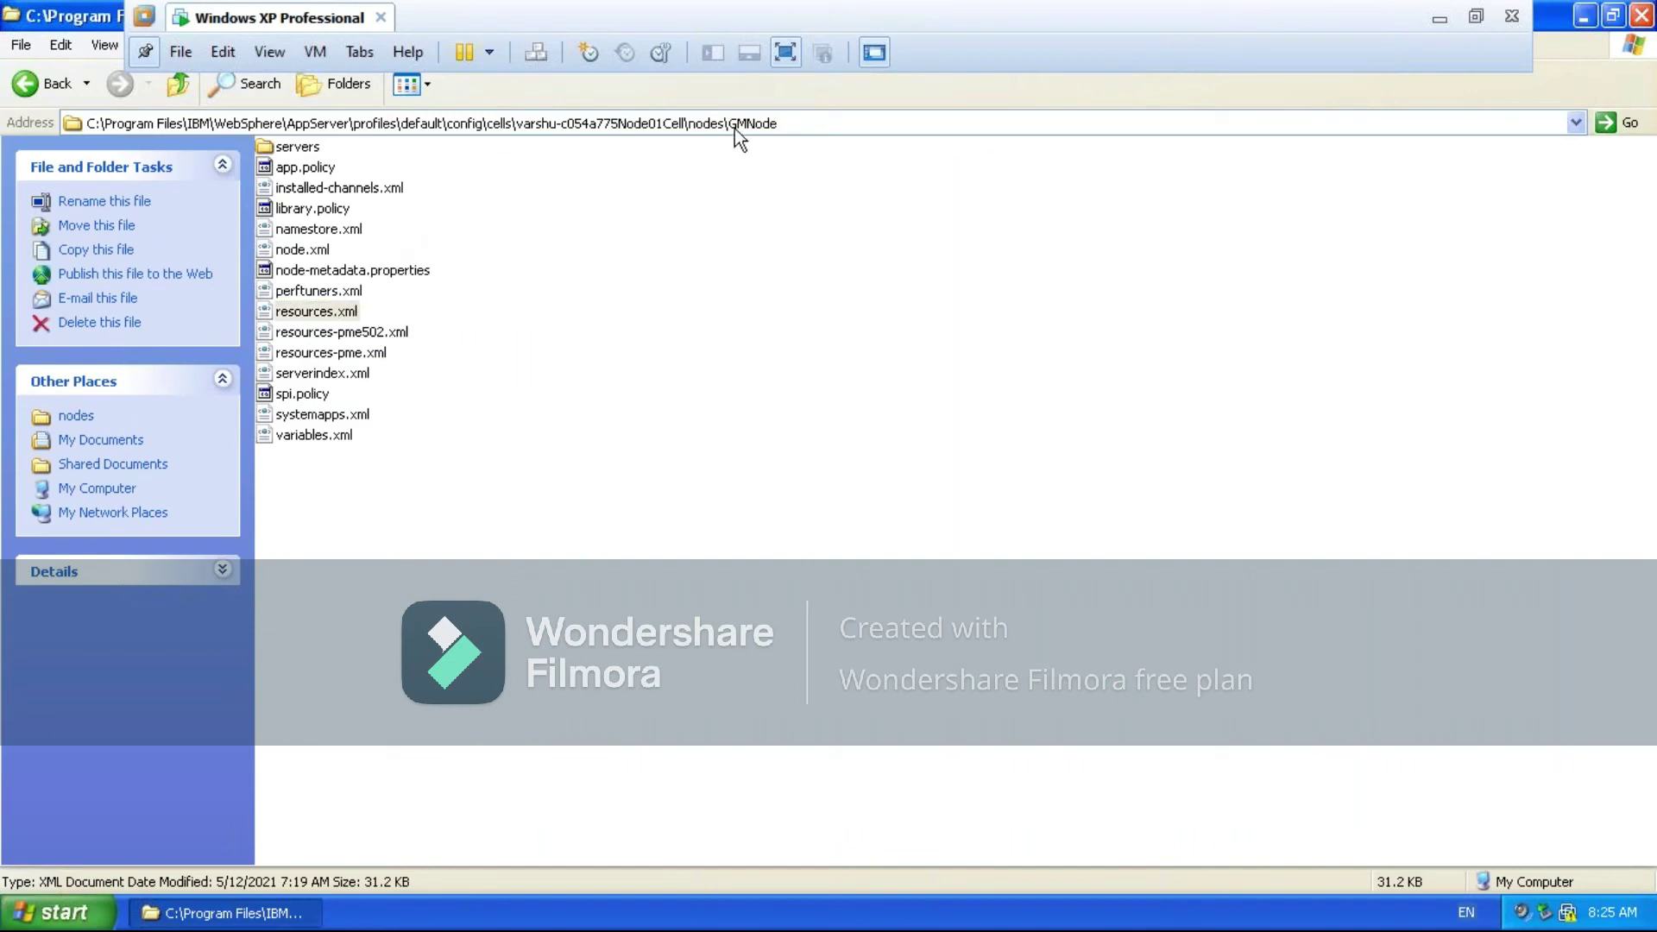
click(300, 150)
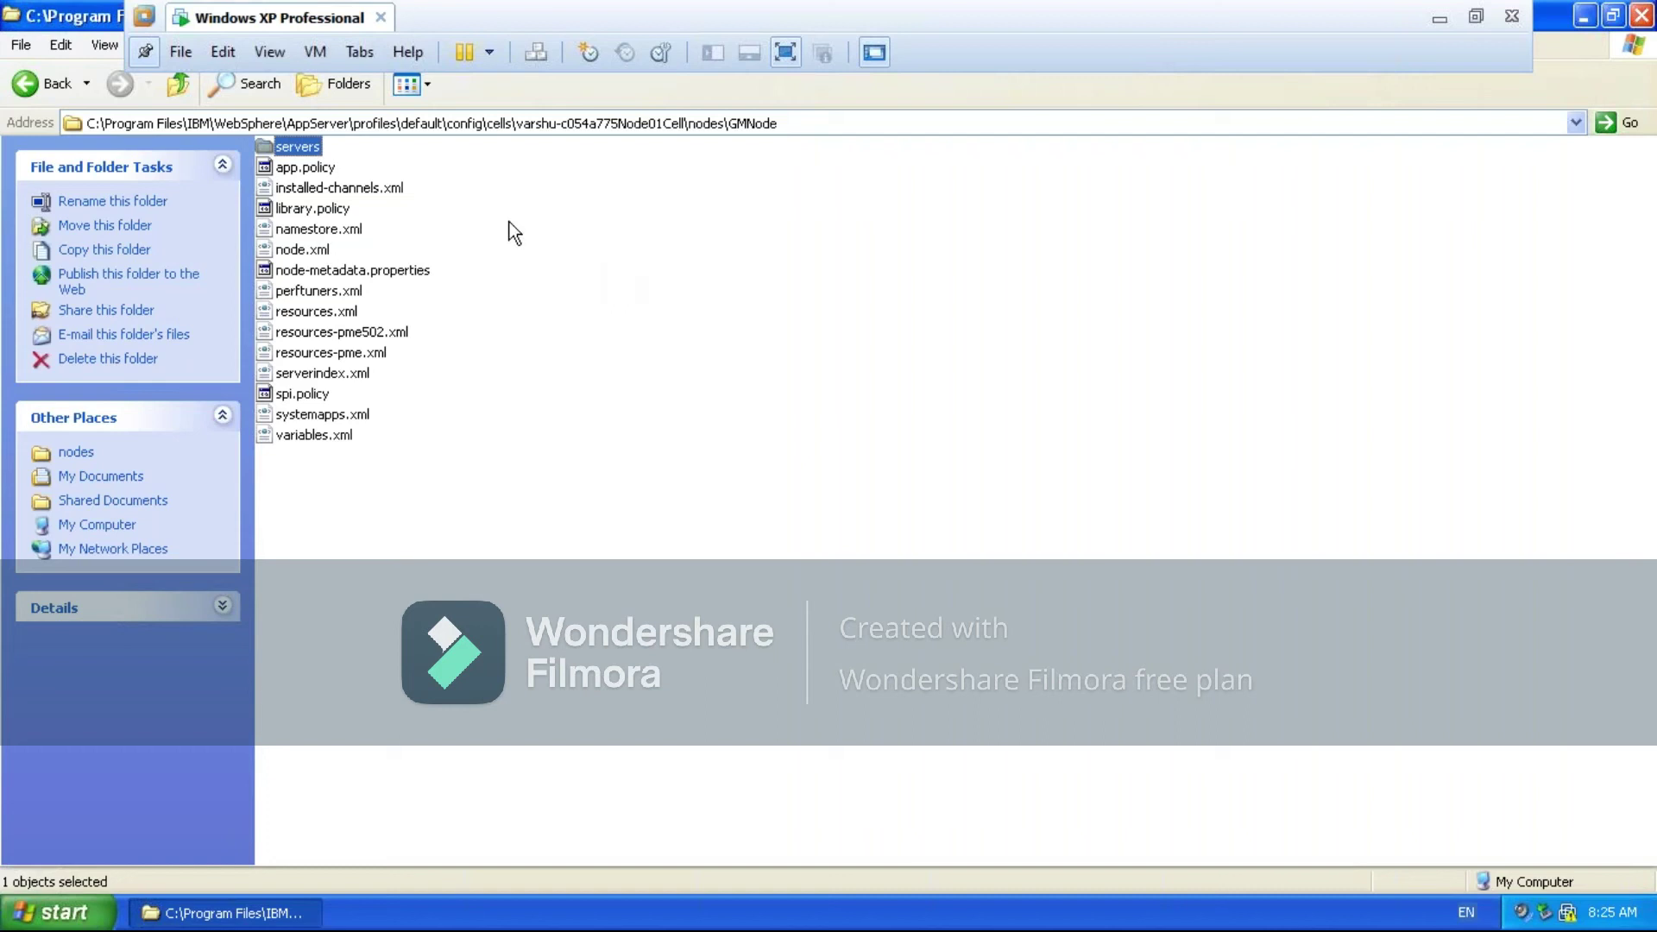
Go up to the cells folder, reopen the cell folder, and highlight the cell-level resources.xml and the folder's path
click(174, 97)
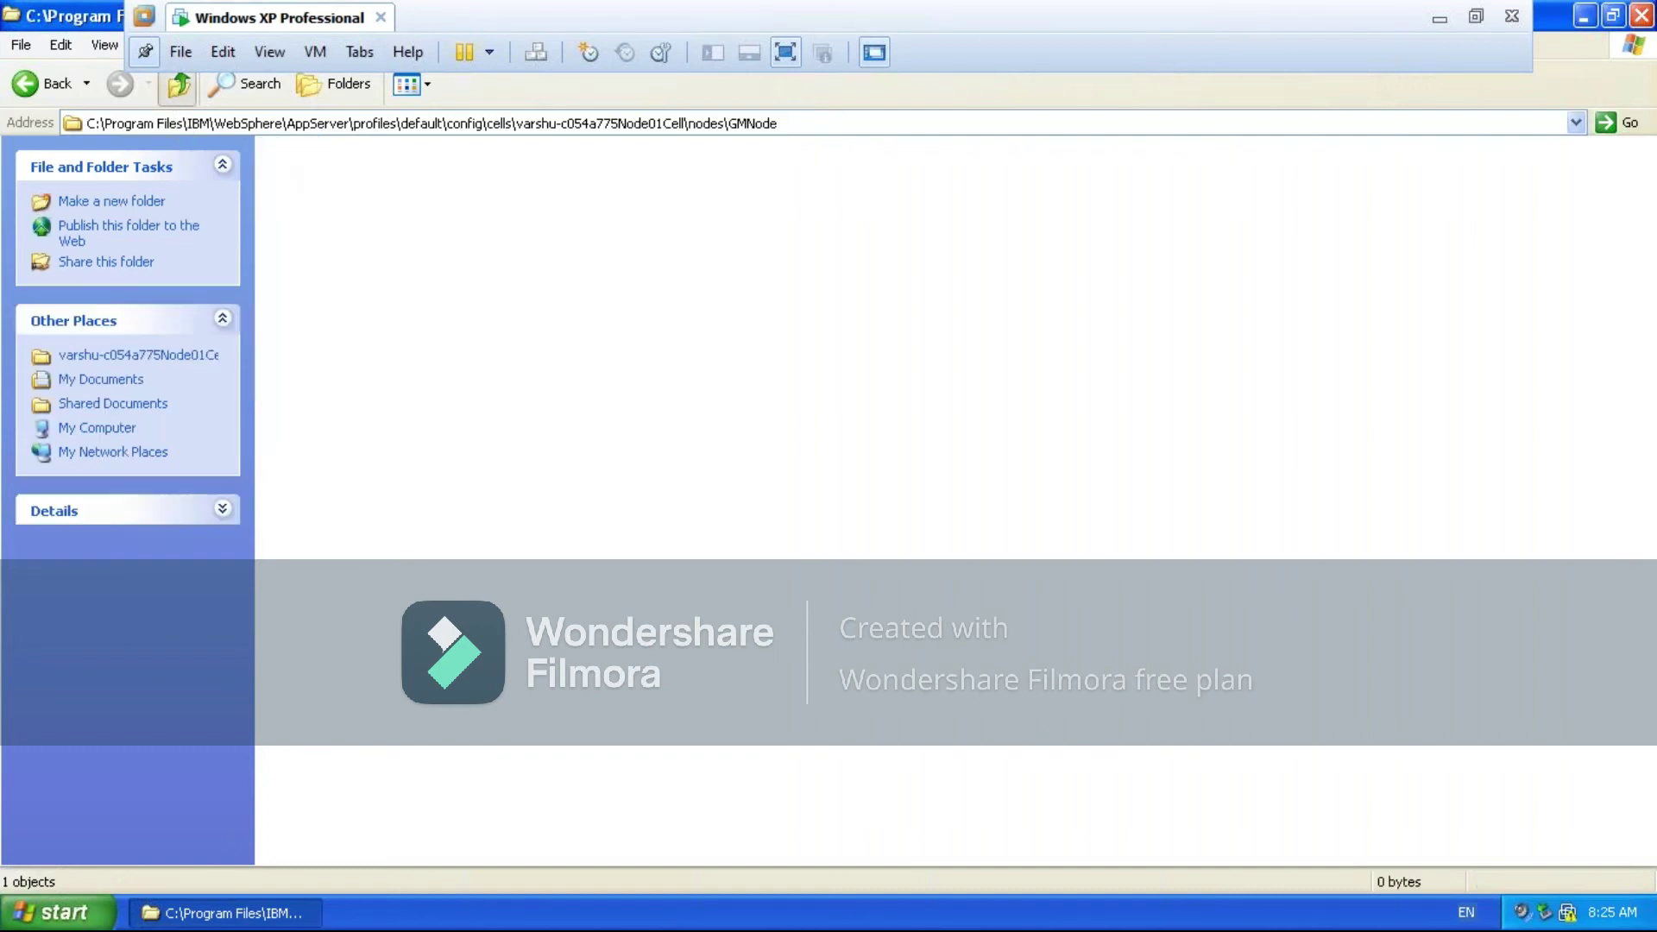
click(178, 84)
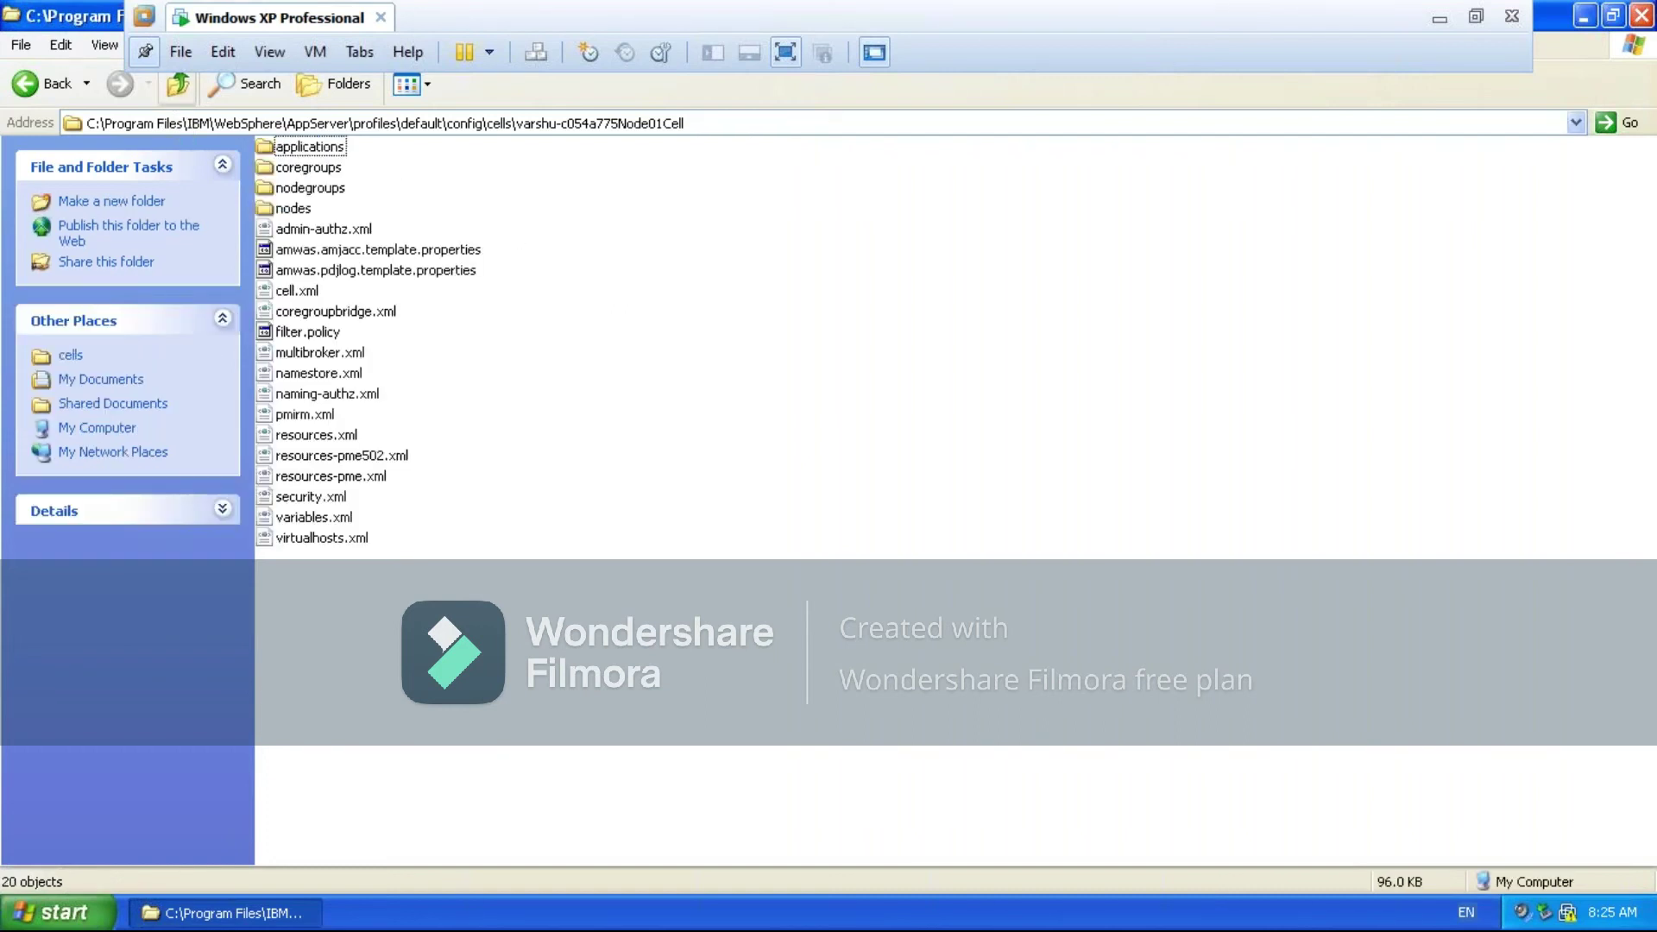
click(176, 86)
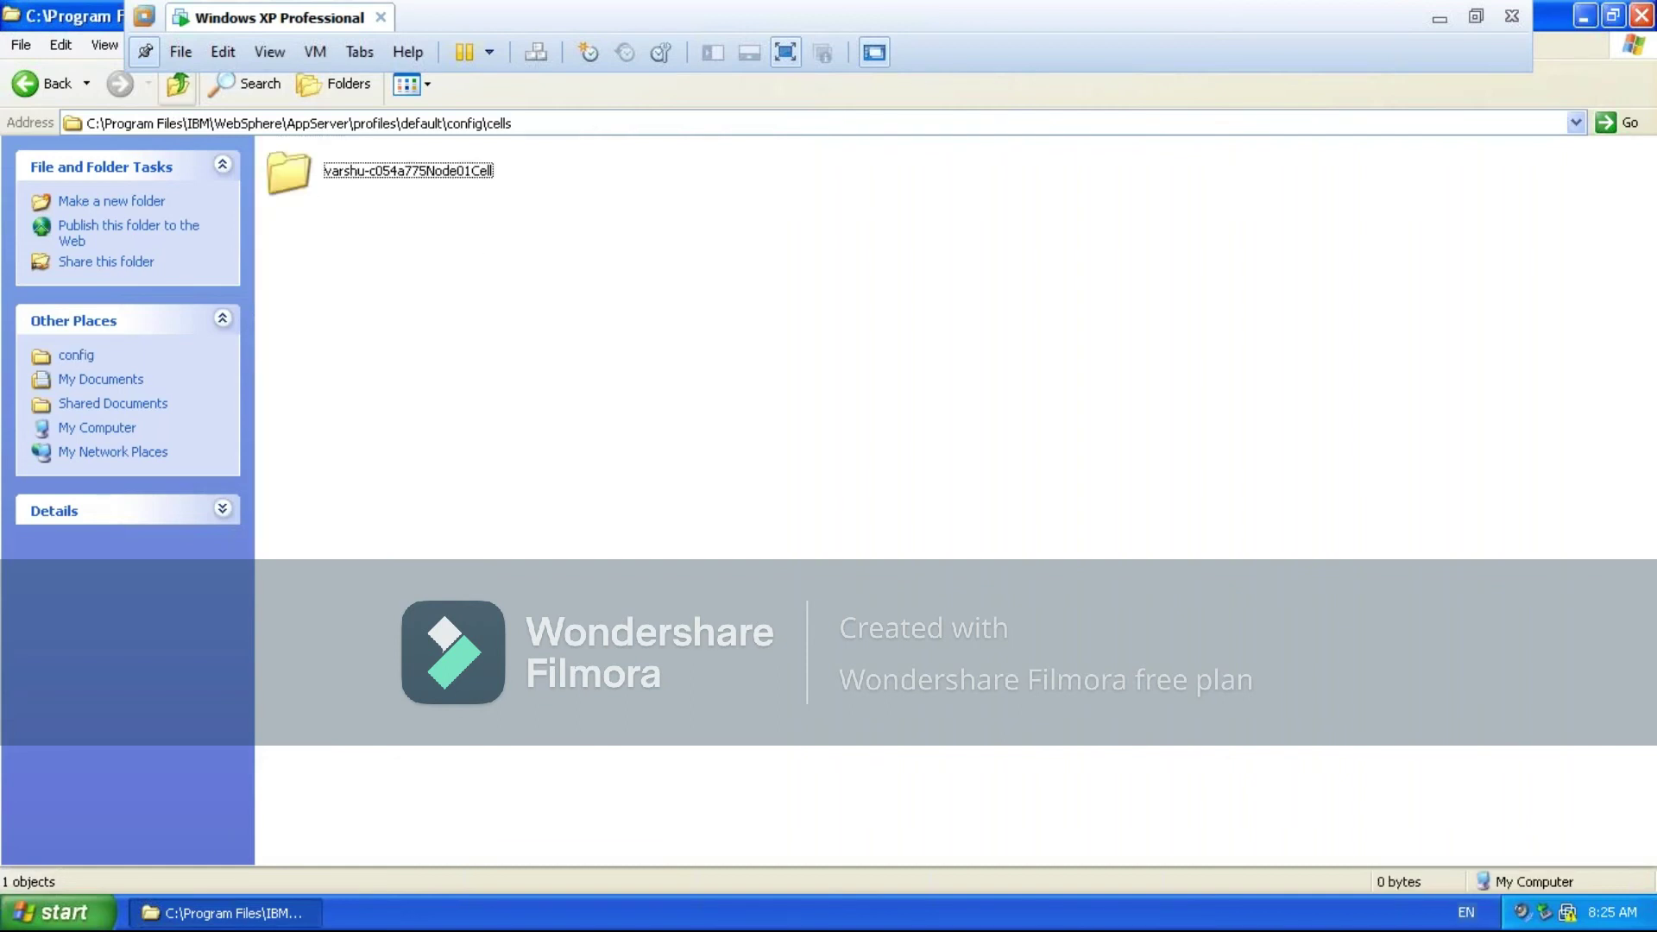
double_click(314, 165)
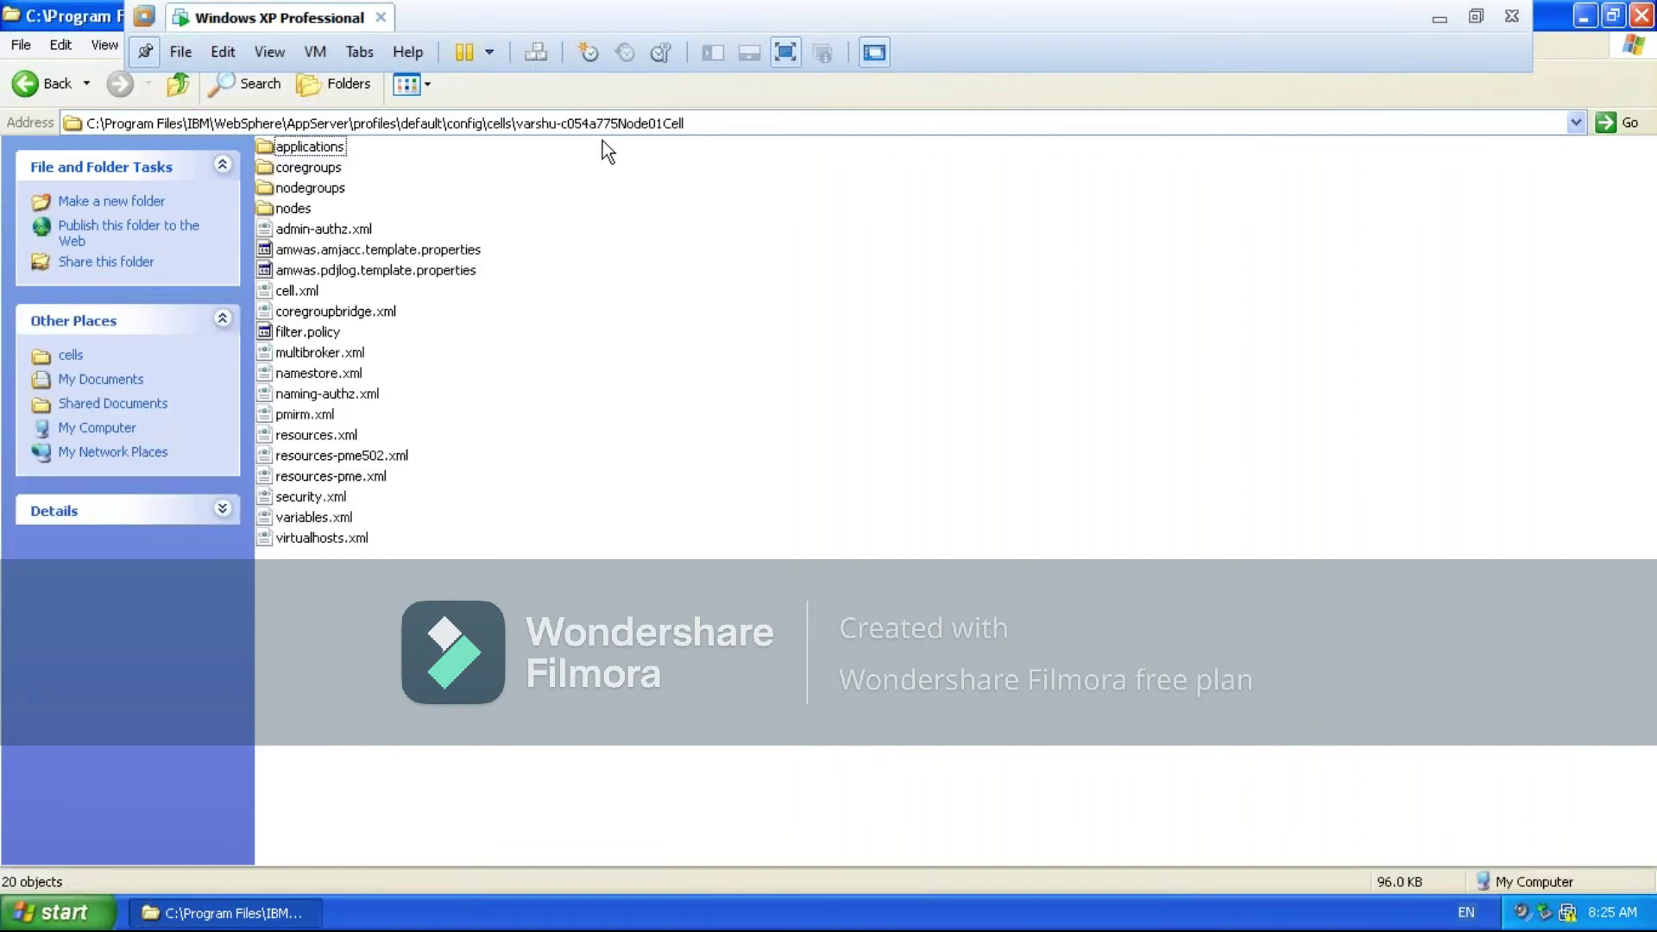
click(313, 438)
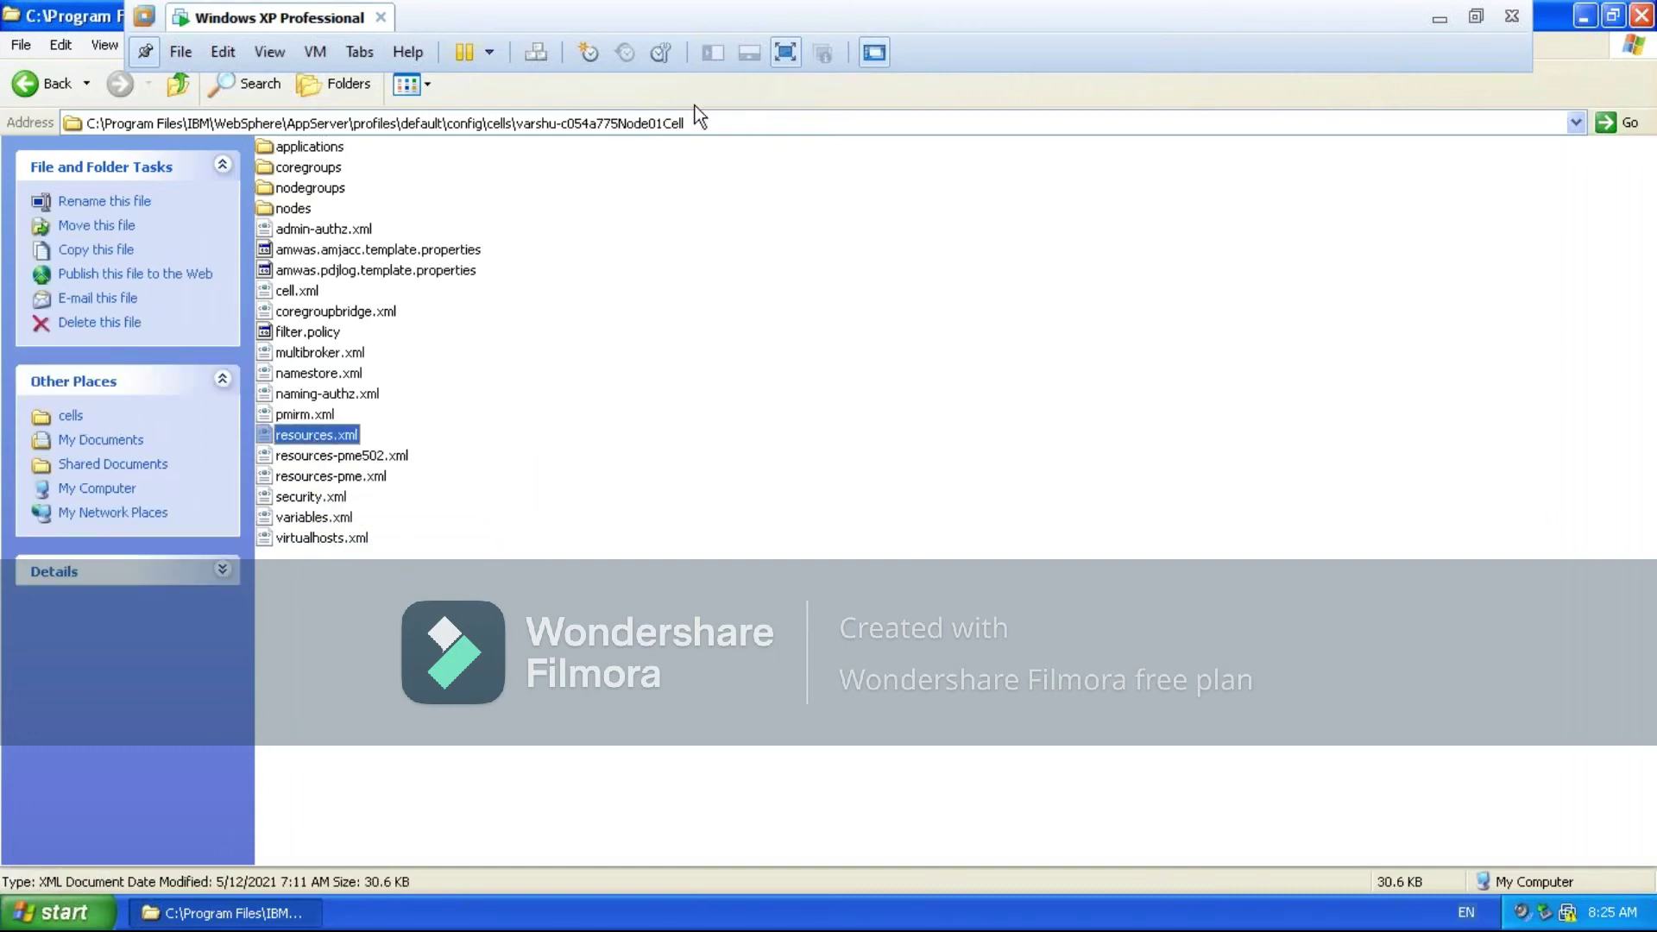
click(663, 126)
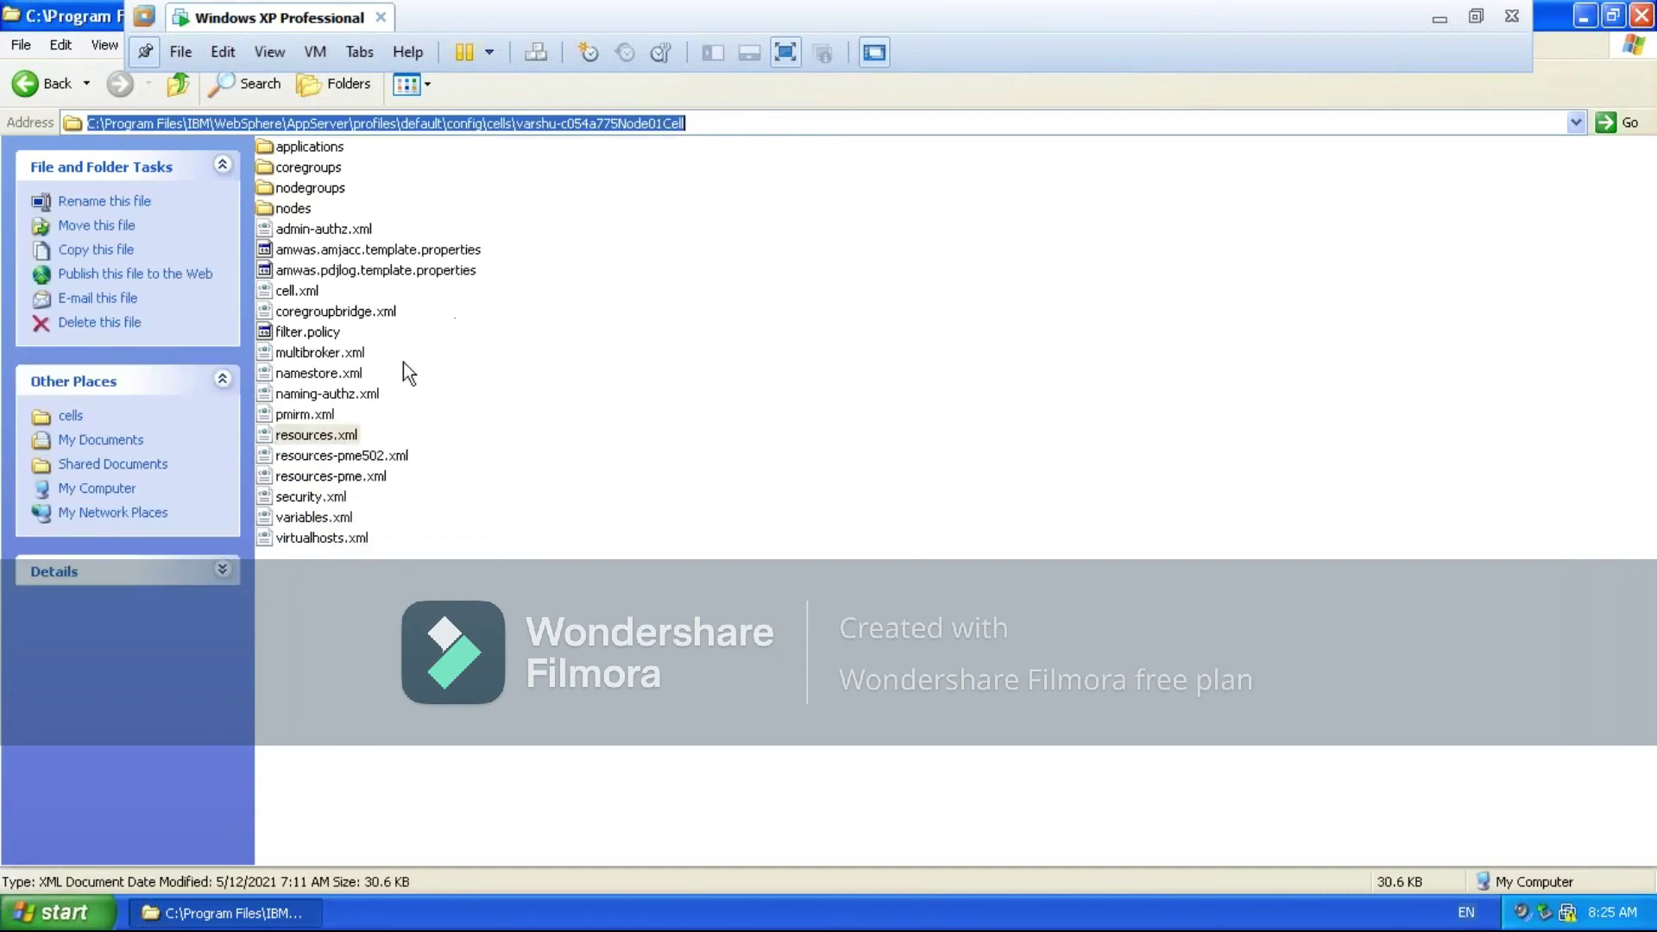
Highlight resources.xml and the path again in the cell folder, followed by virtualhosts.xml and variables.xml
click(321, 431)
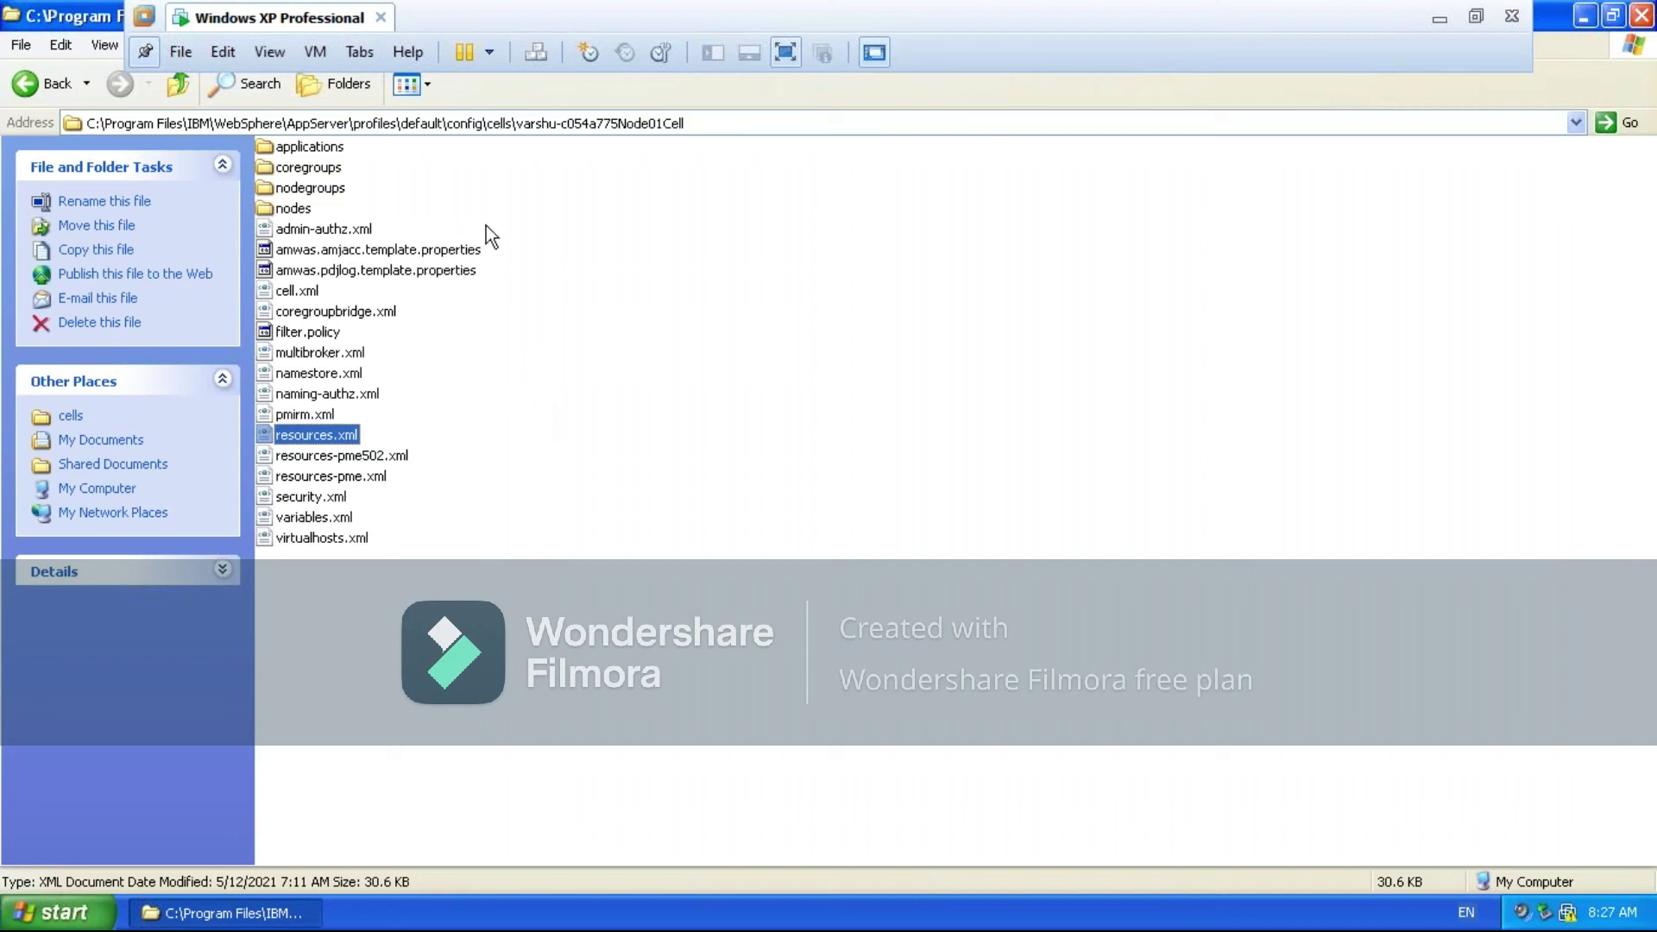
click(516, 125)
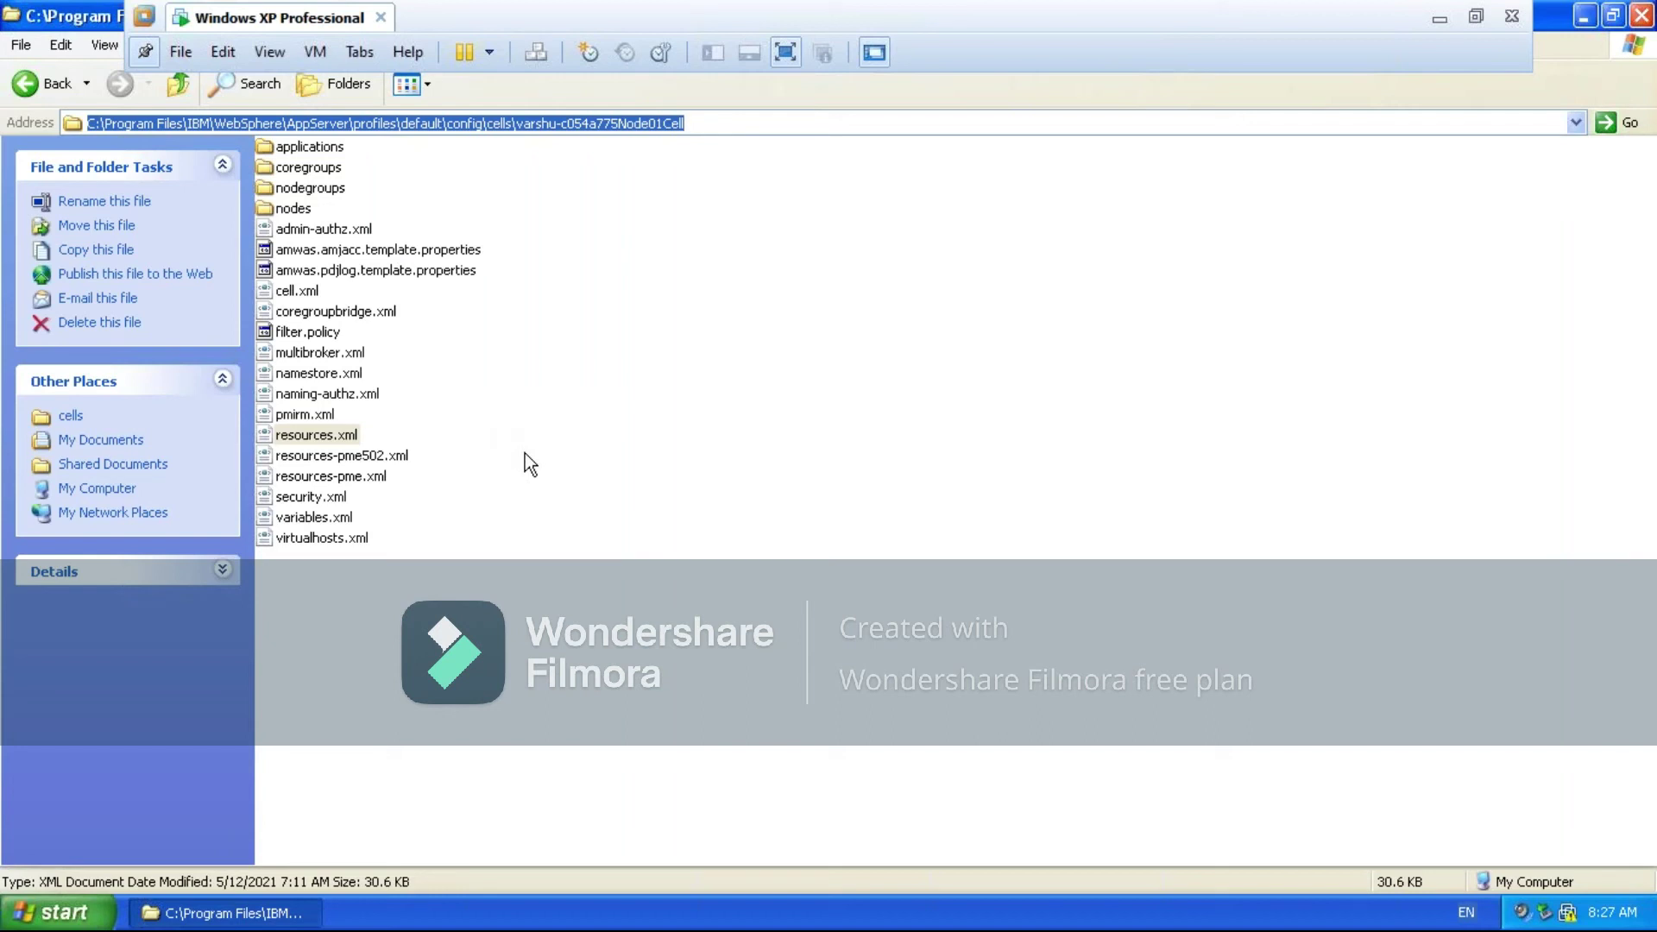
click(337, 539)
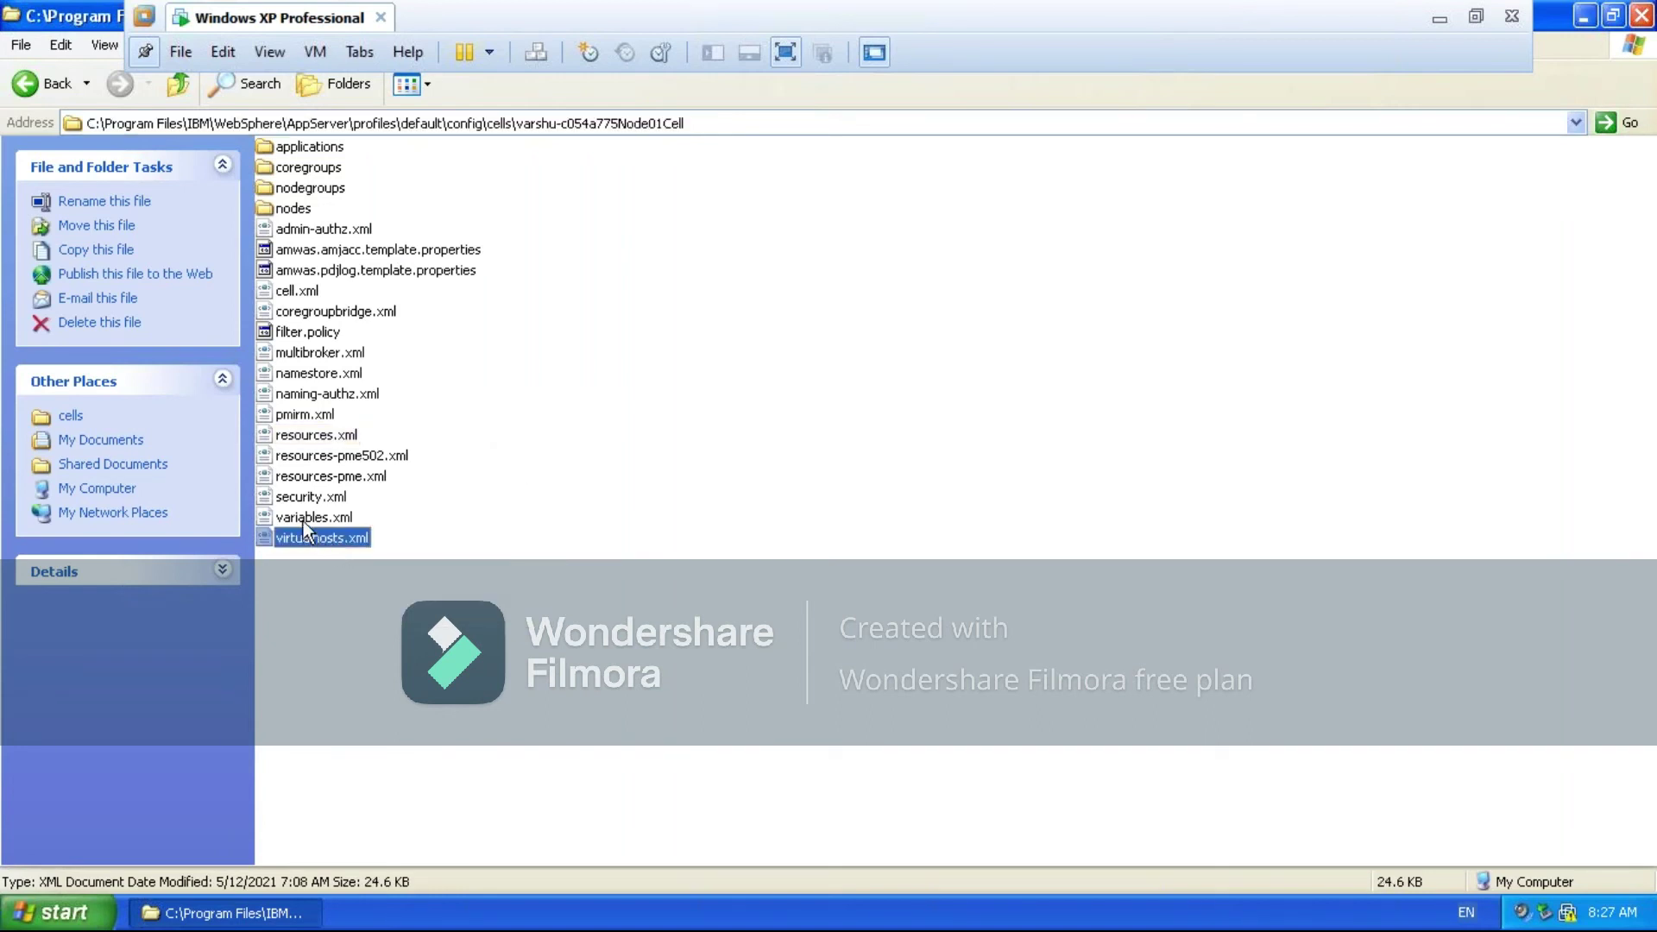
click(303, 517)
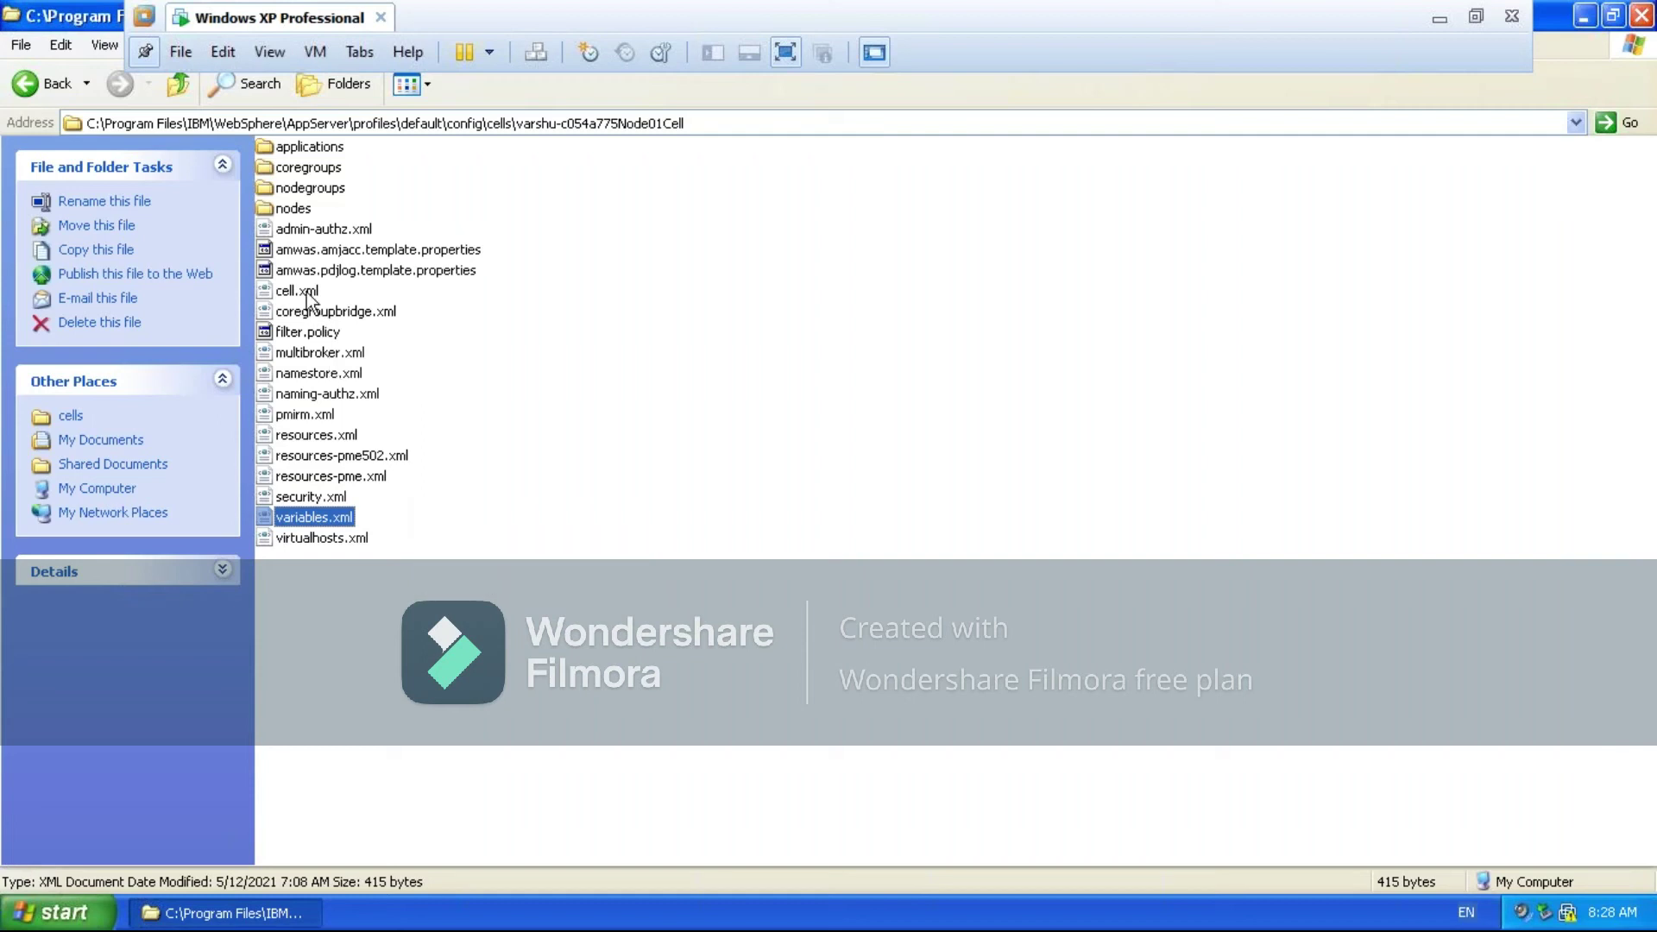
Open nodes\GMNode from the cell folder and highlight node.xml and serverindex.xml
double_click(290, 210)
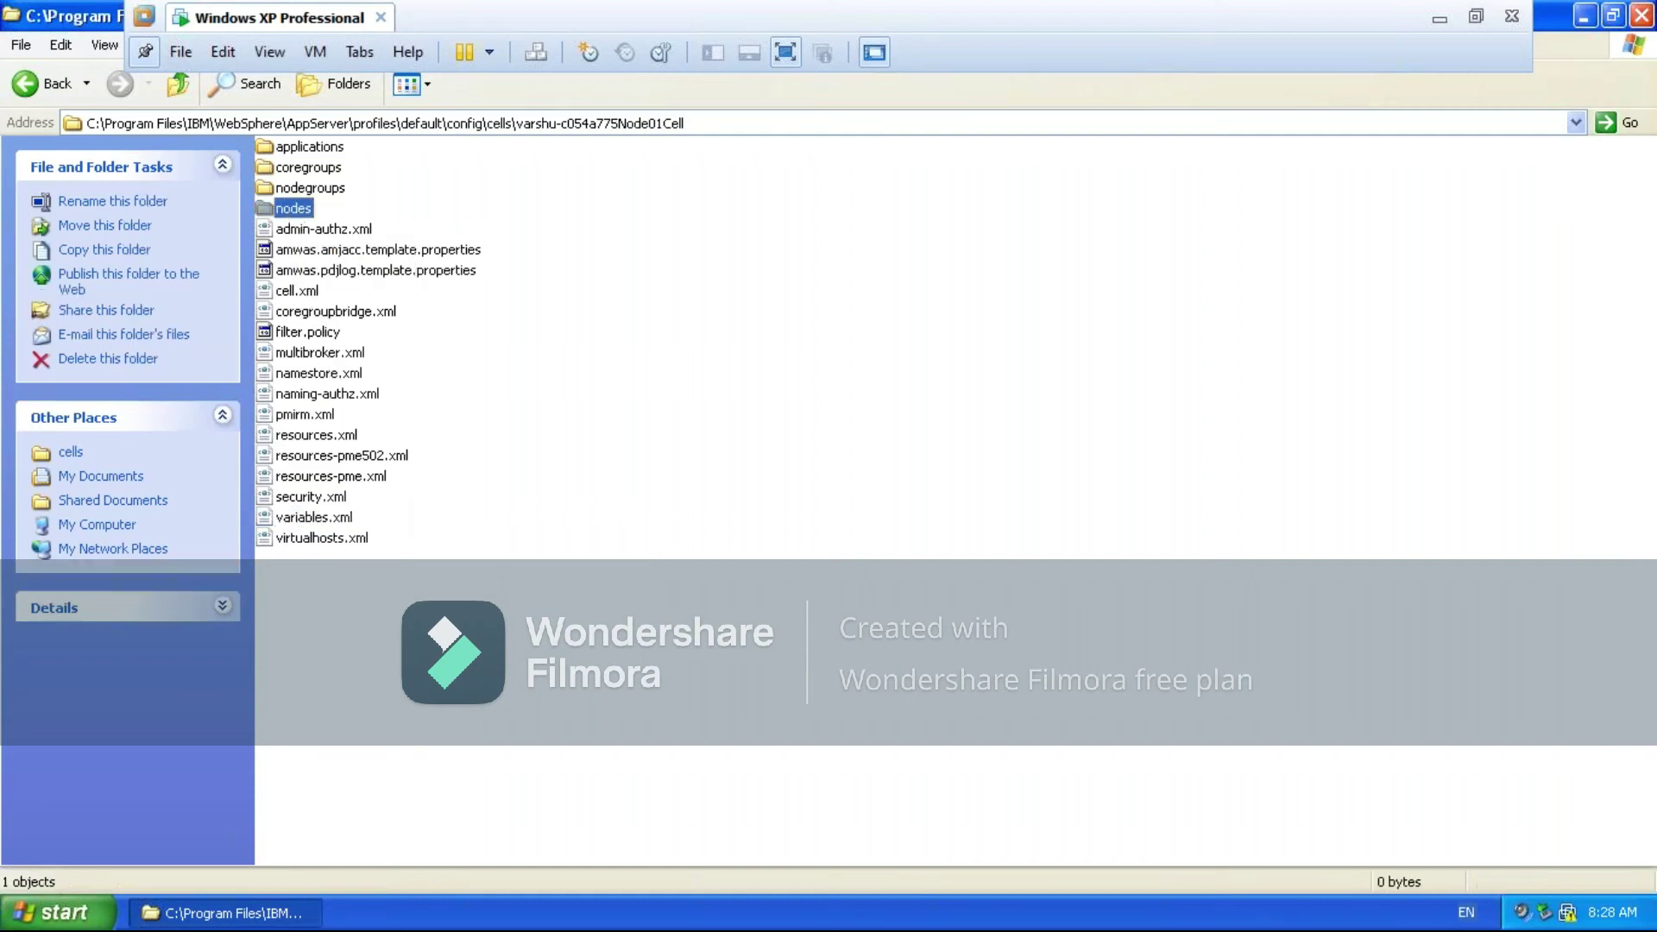
double_click(289, 182)
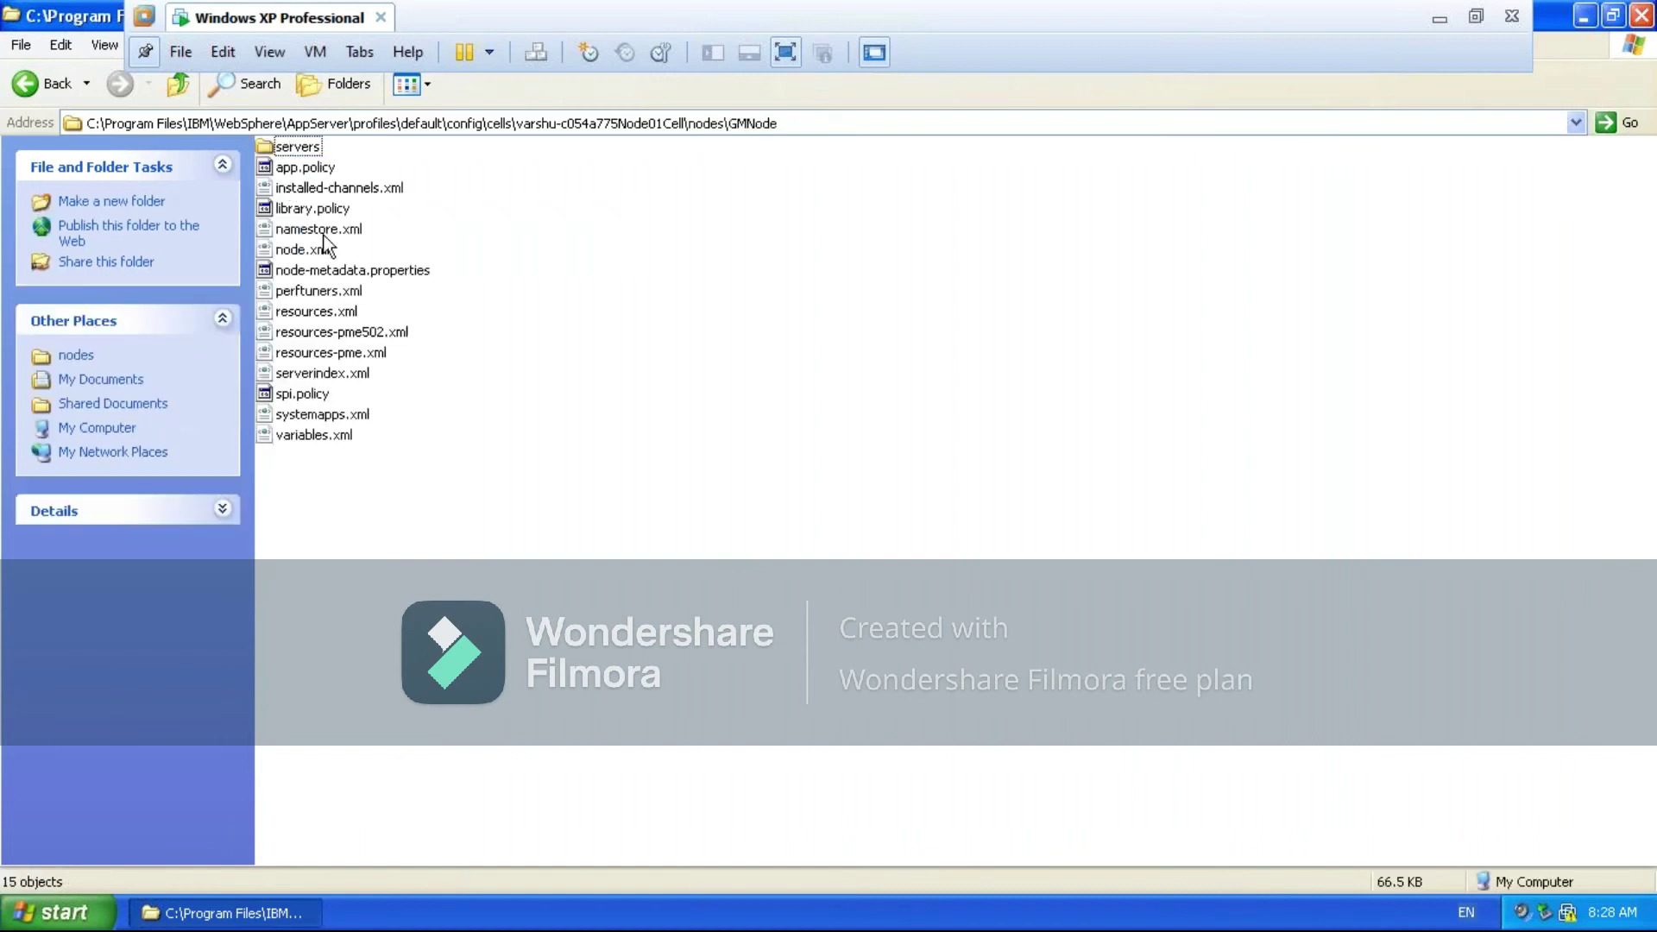
click(307, 250)
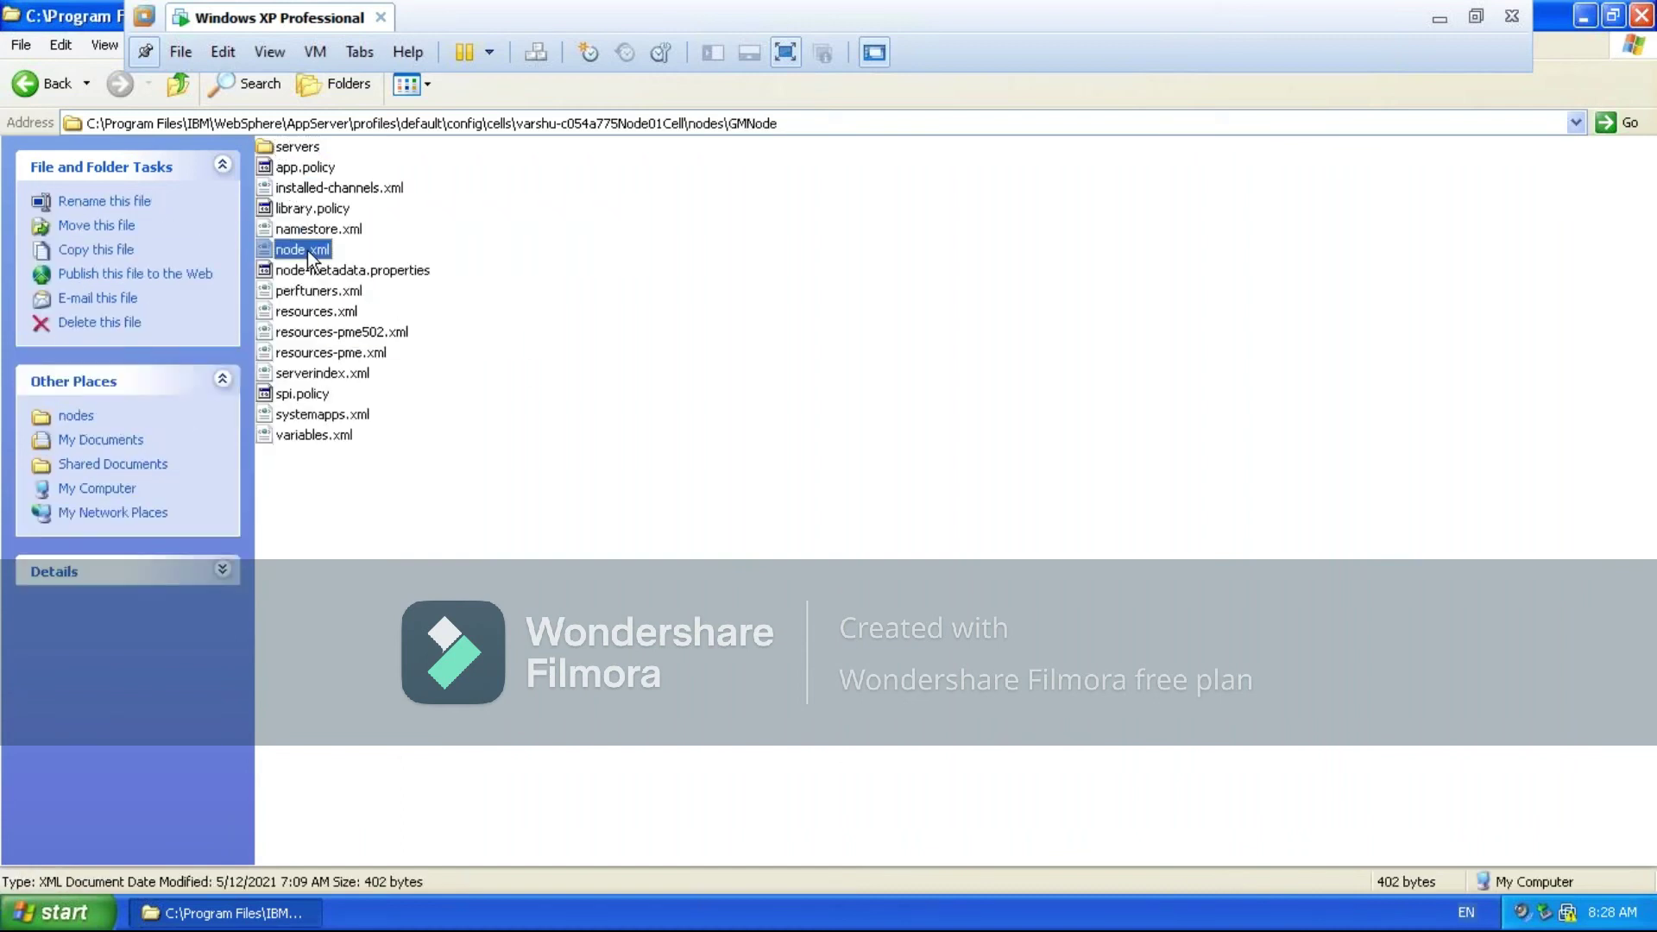
click(323, 375)
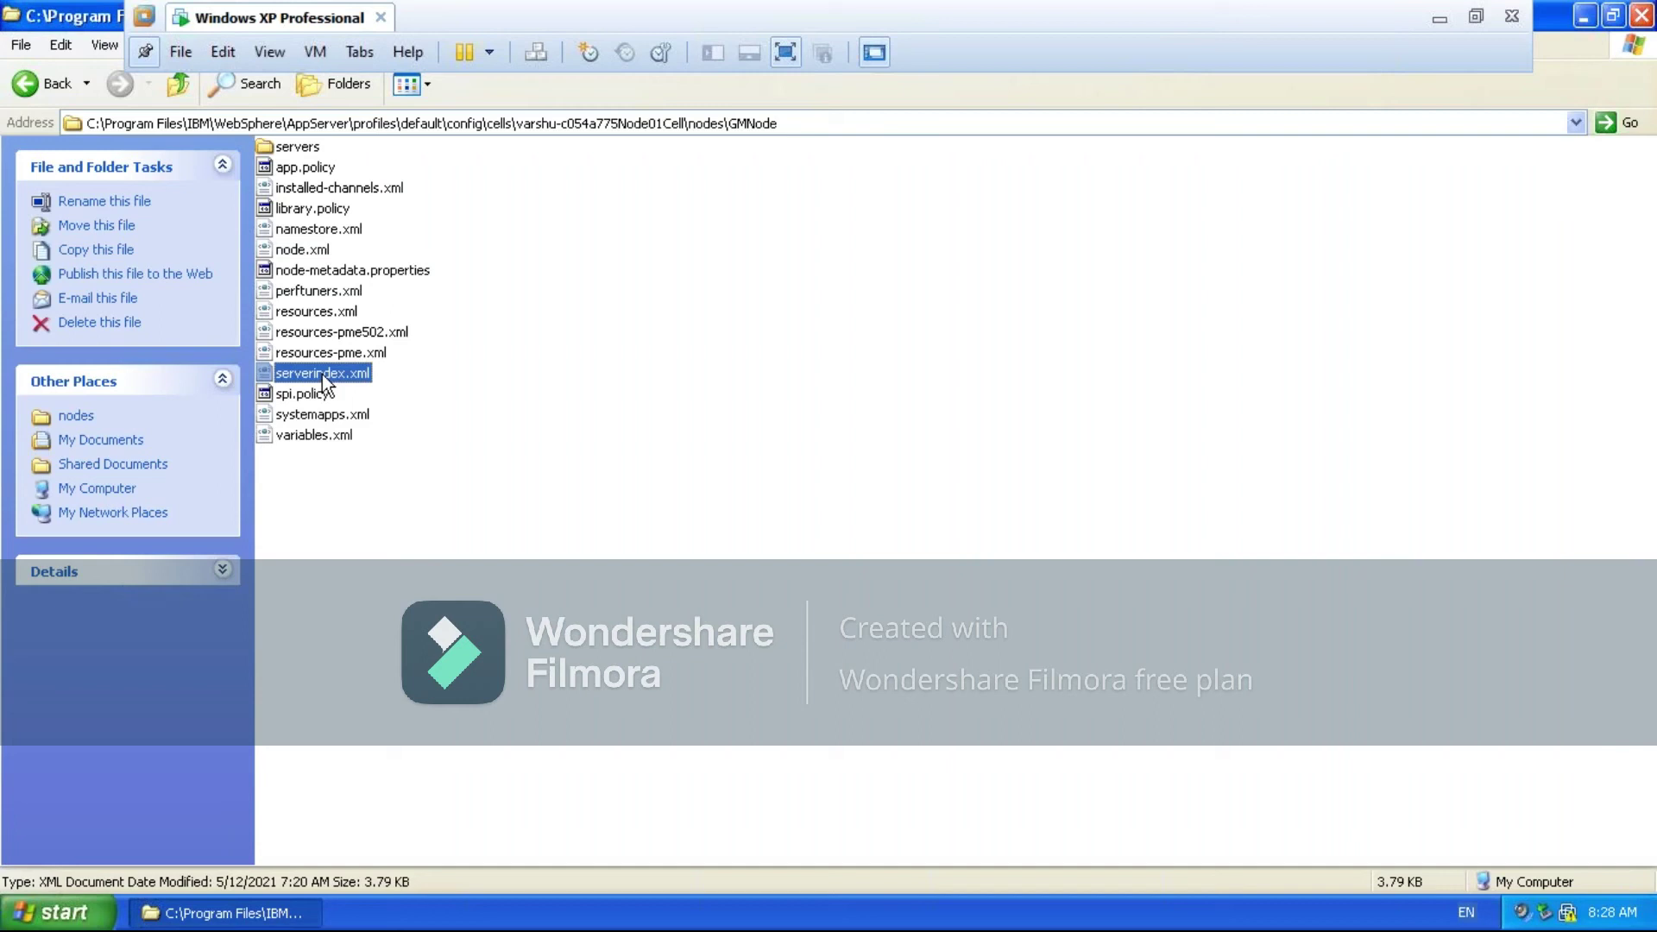
Open the servers\server1 folder inside GMNode to show the server-level XML files
click(293, 146)
double_click(294, 147)
double_click(297, 164)
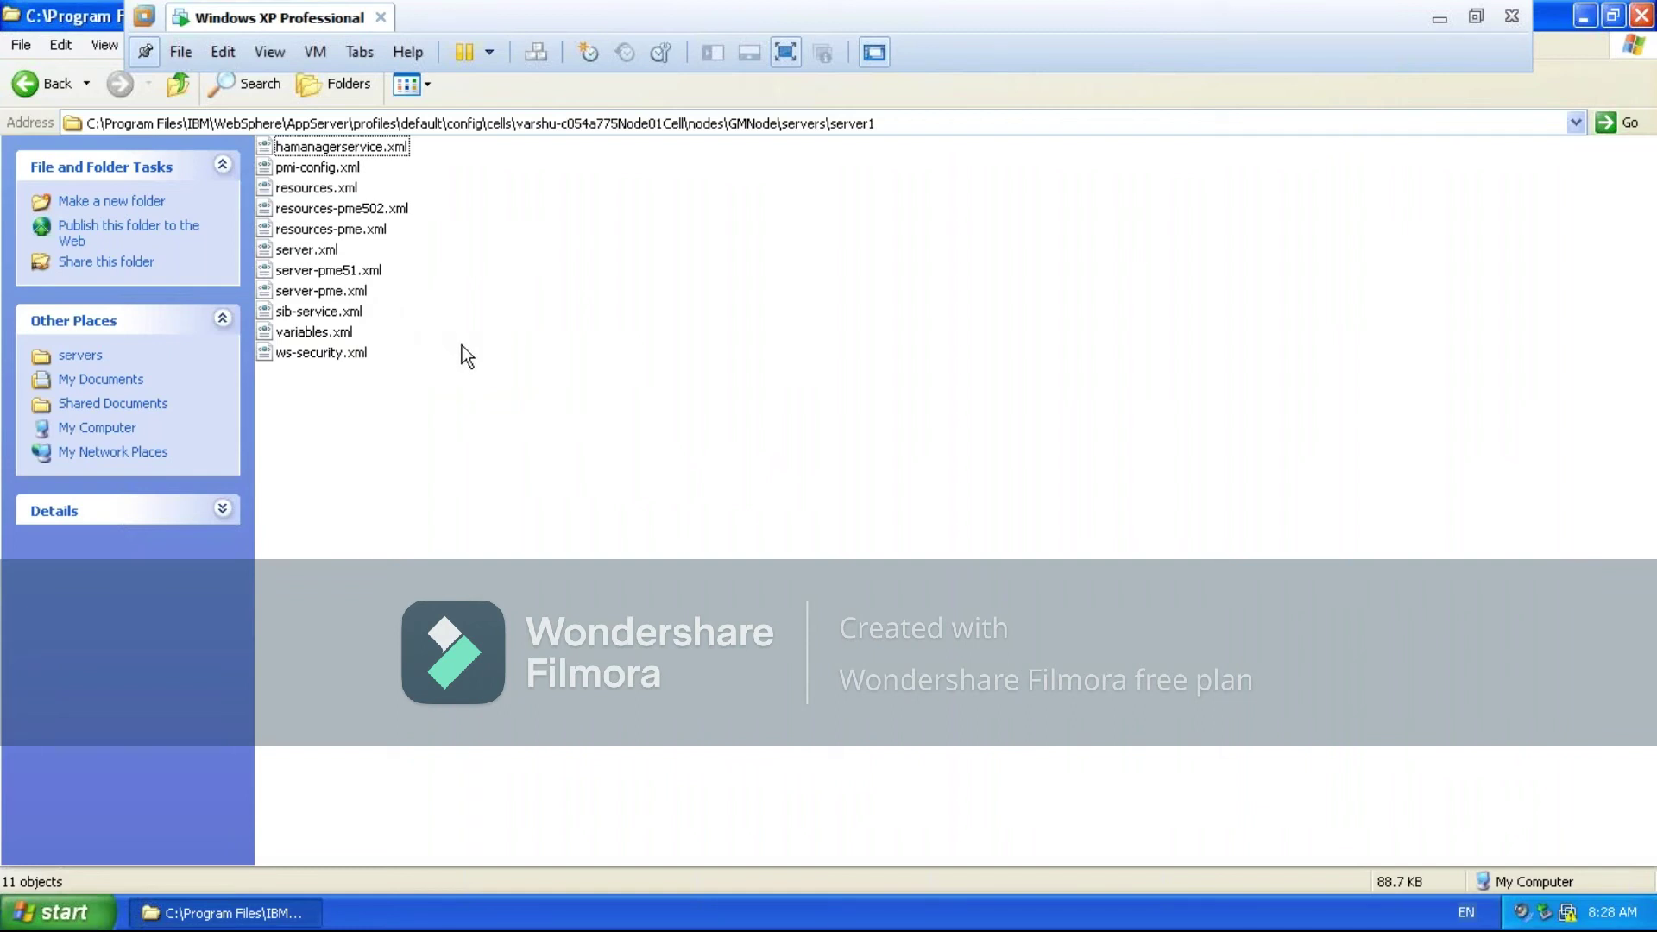
Go back up from server1 through the node, cell and config folders to the default profile folder
click(180, 89)
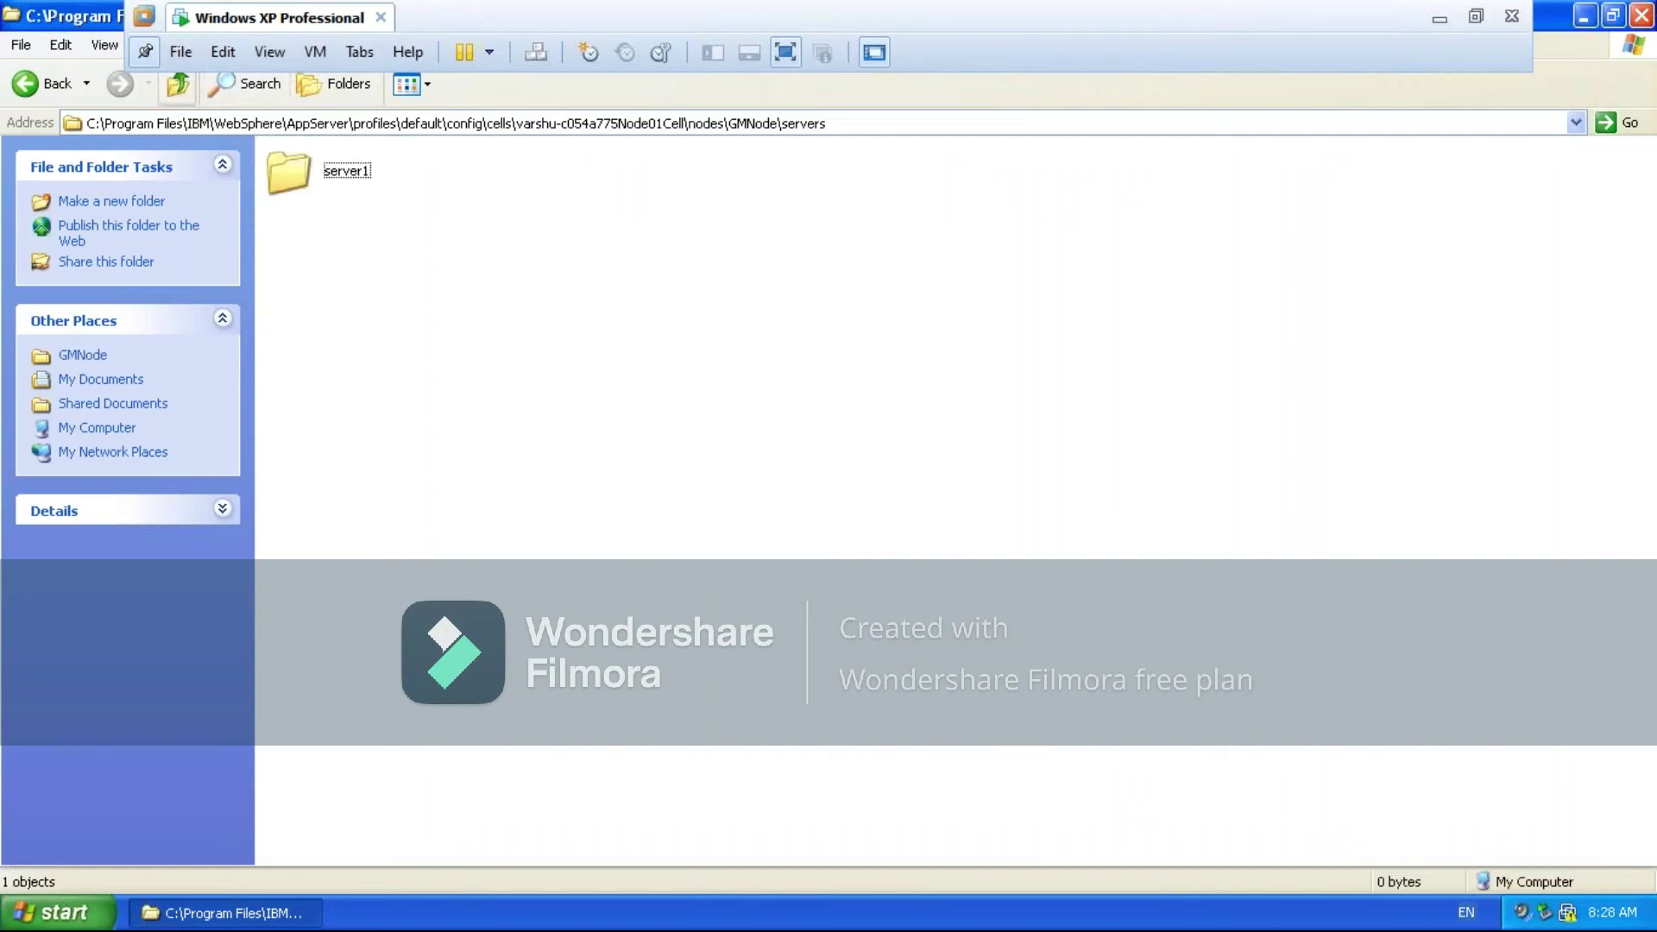
click(179, 86)
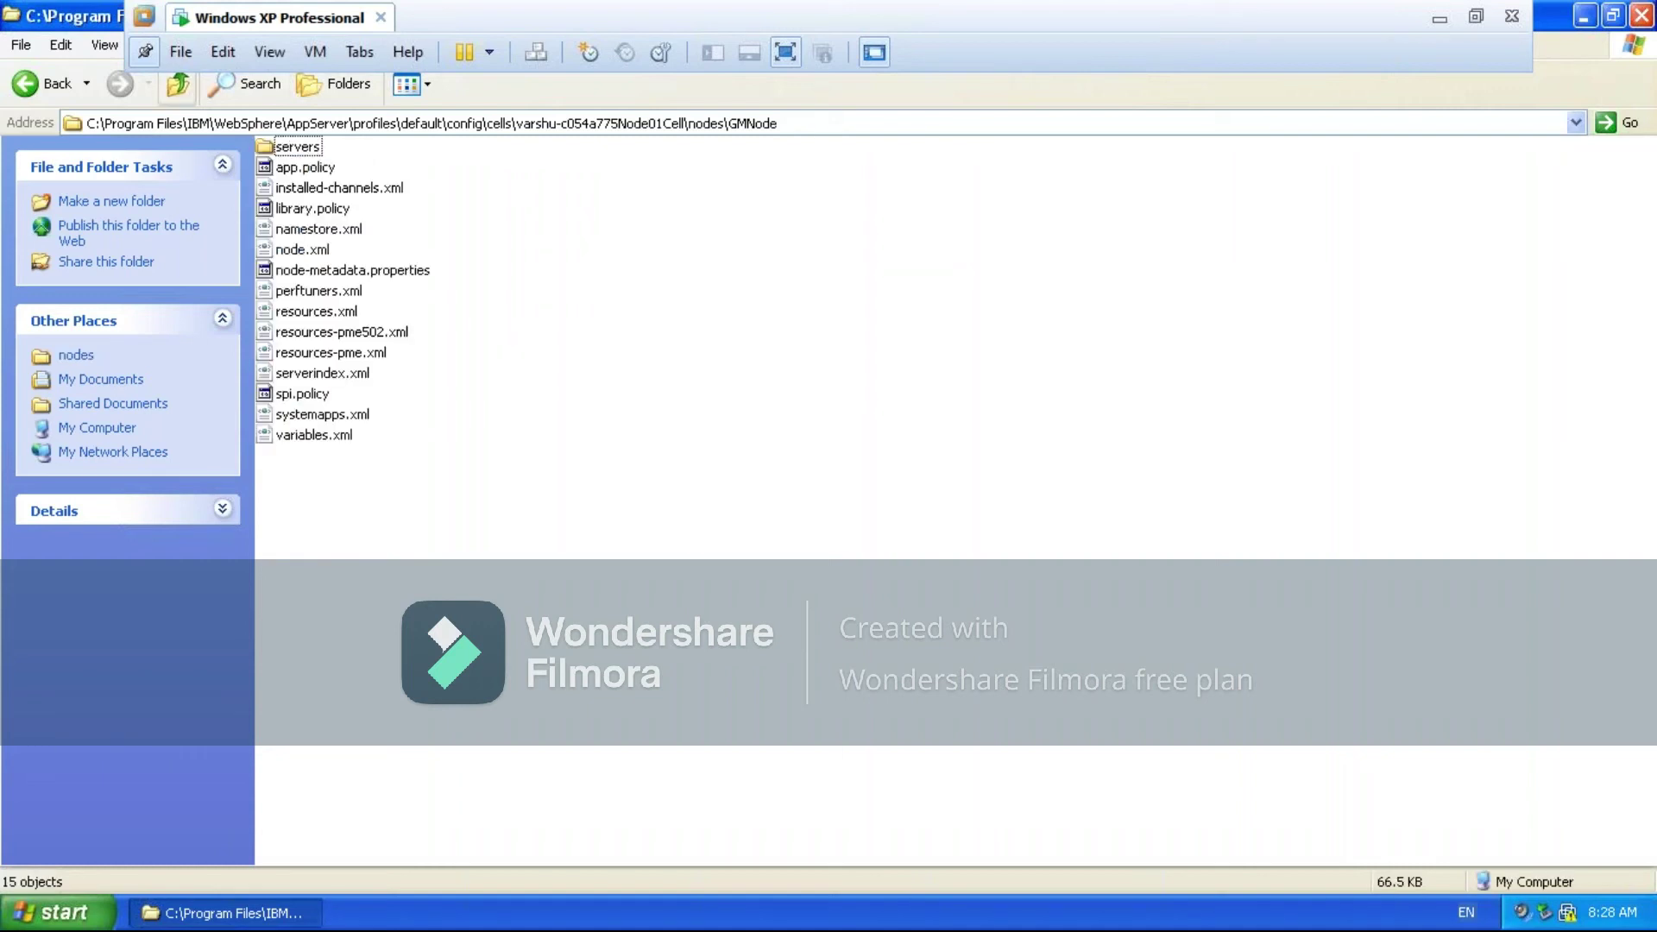
click(179, 86)
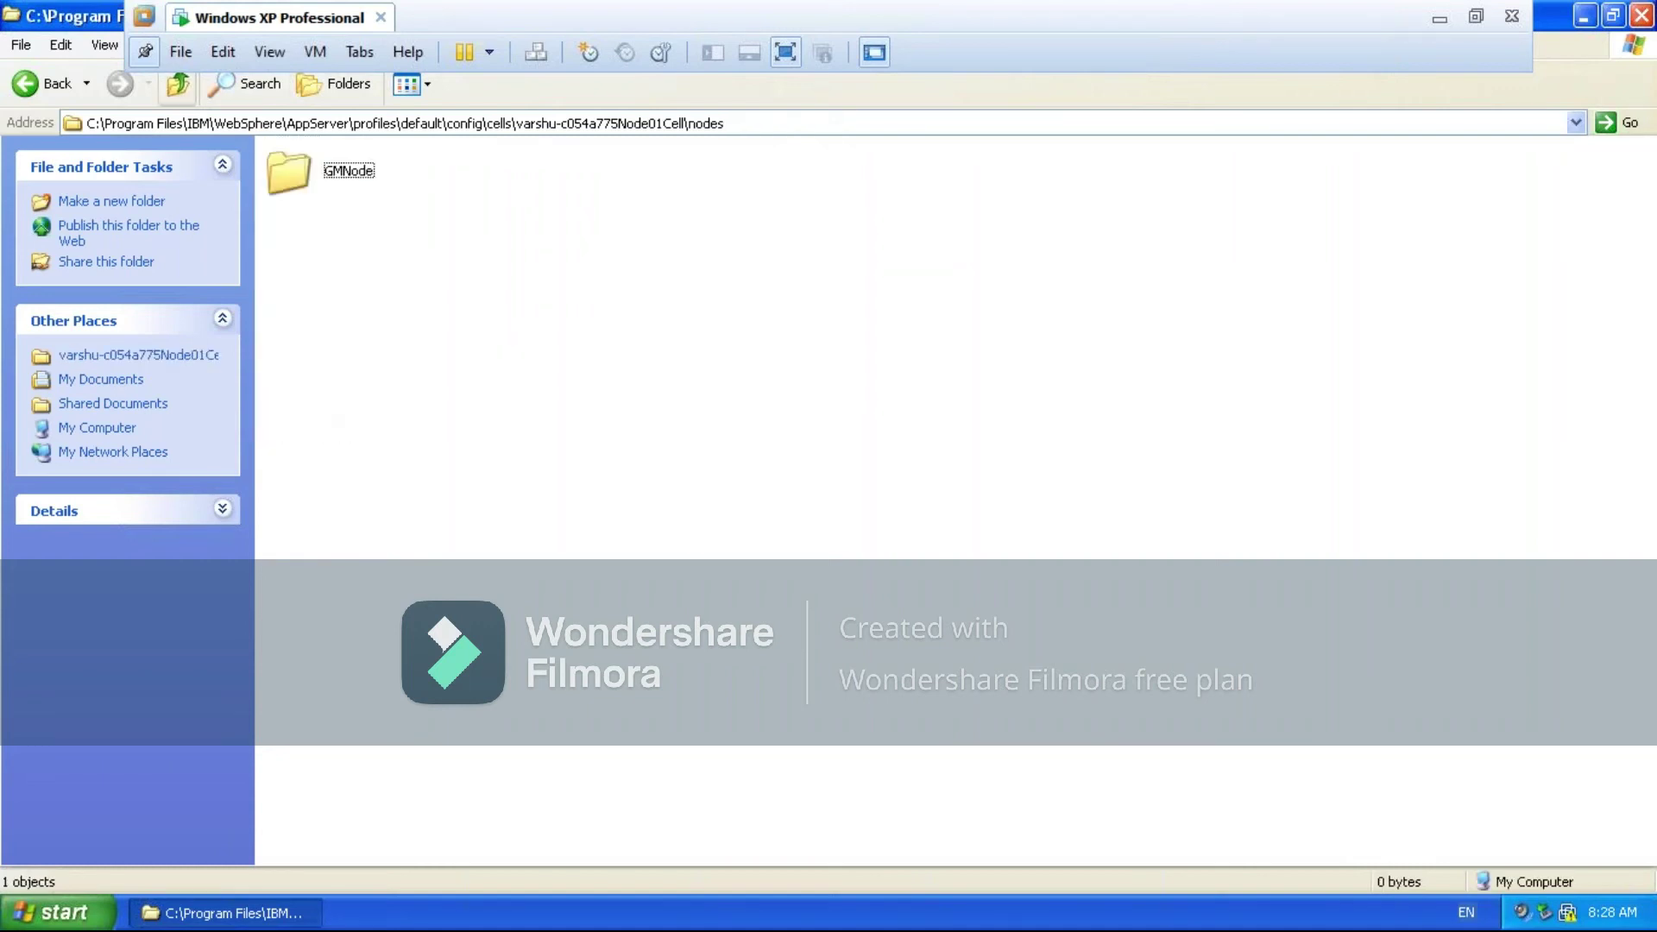
click(179, 86)
click(178, 86)
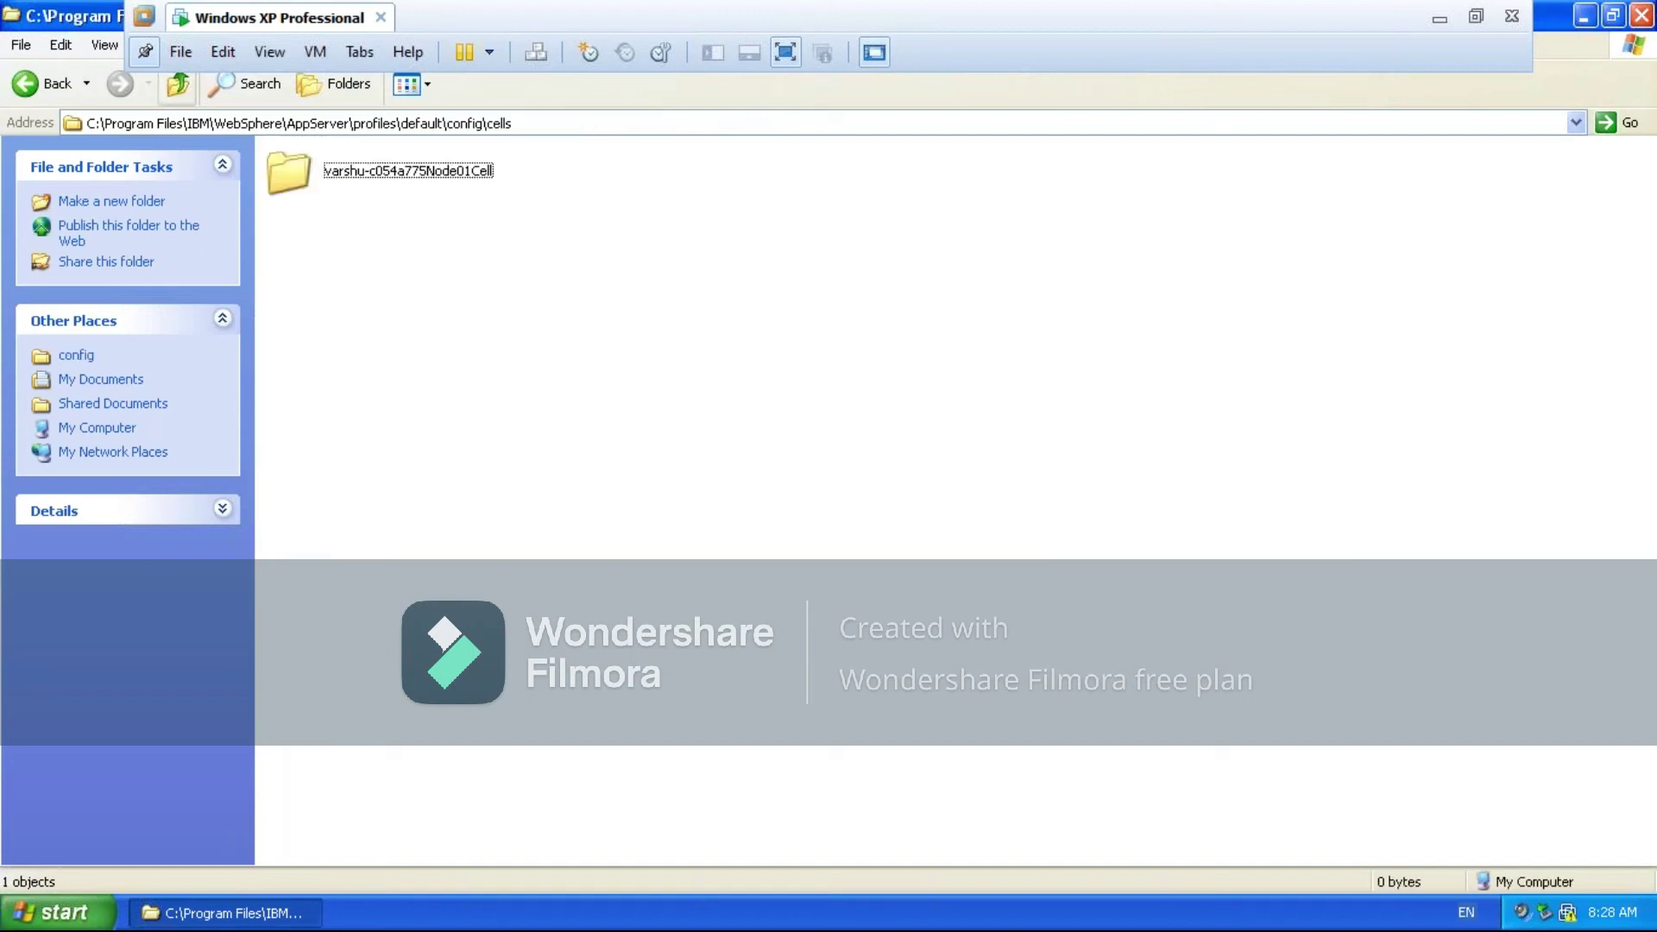
click(179, 87)
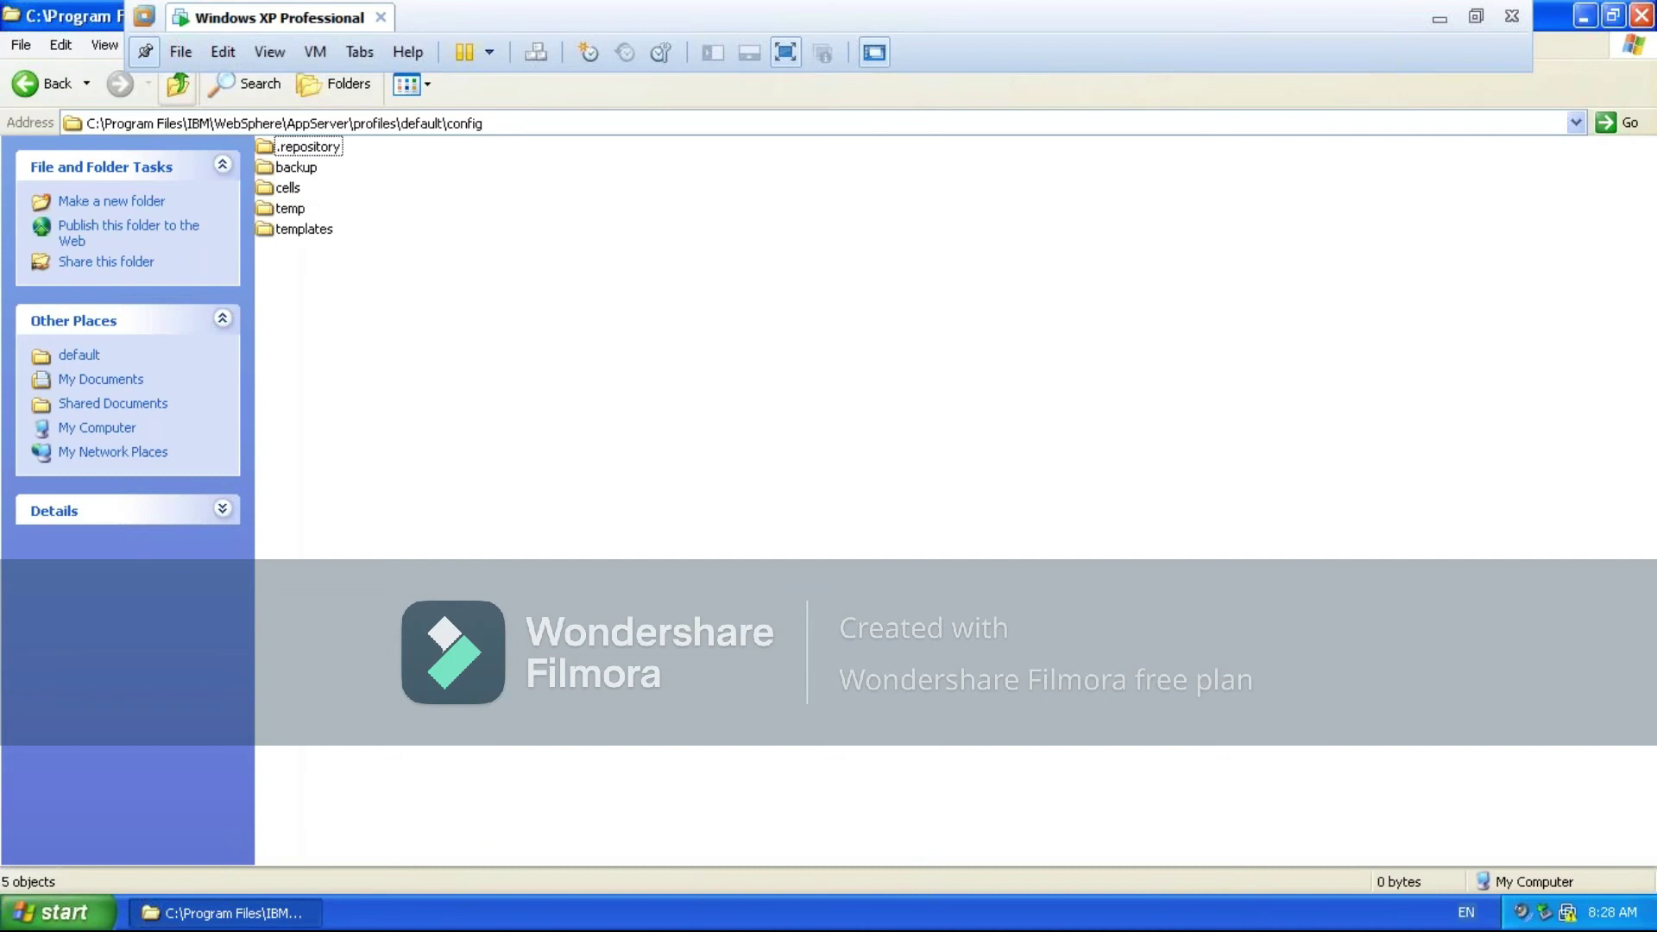
click(178, 86)
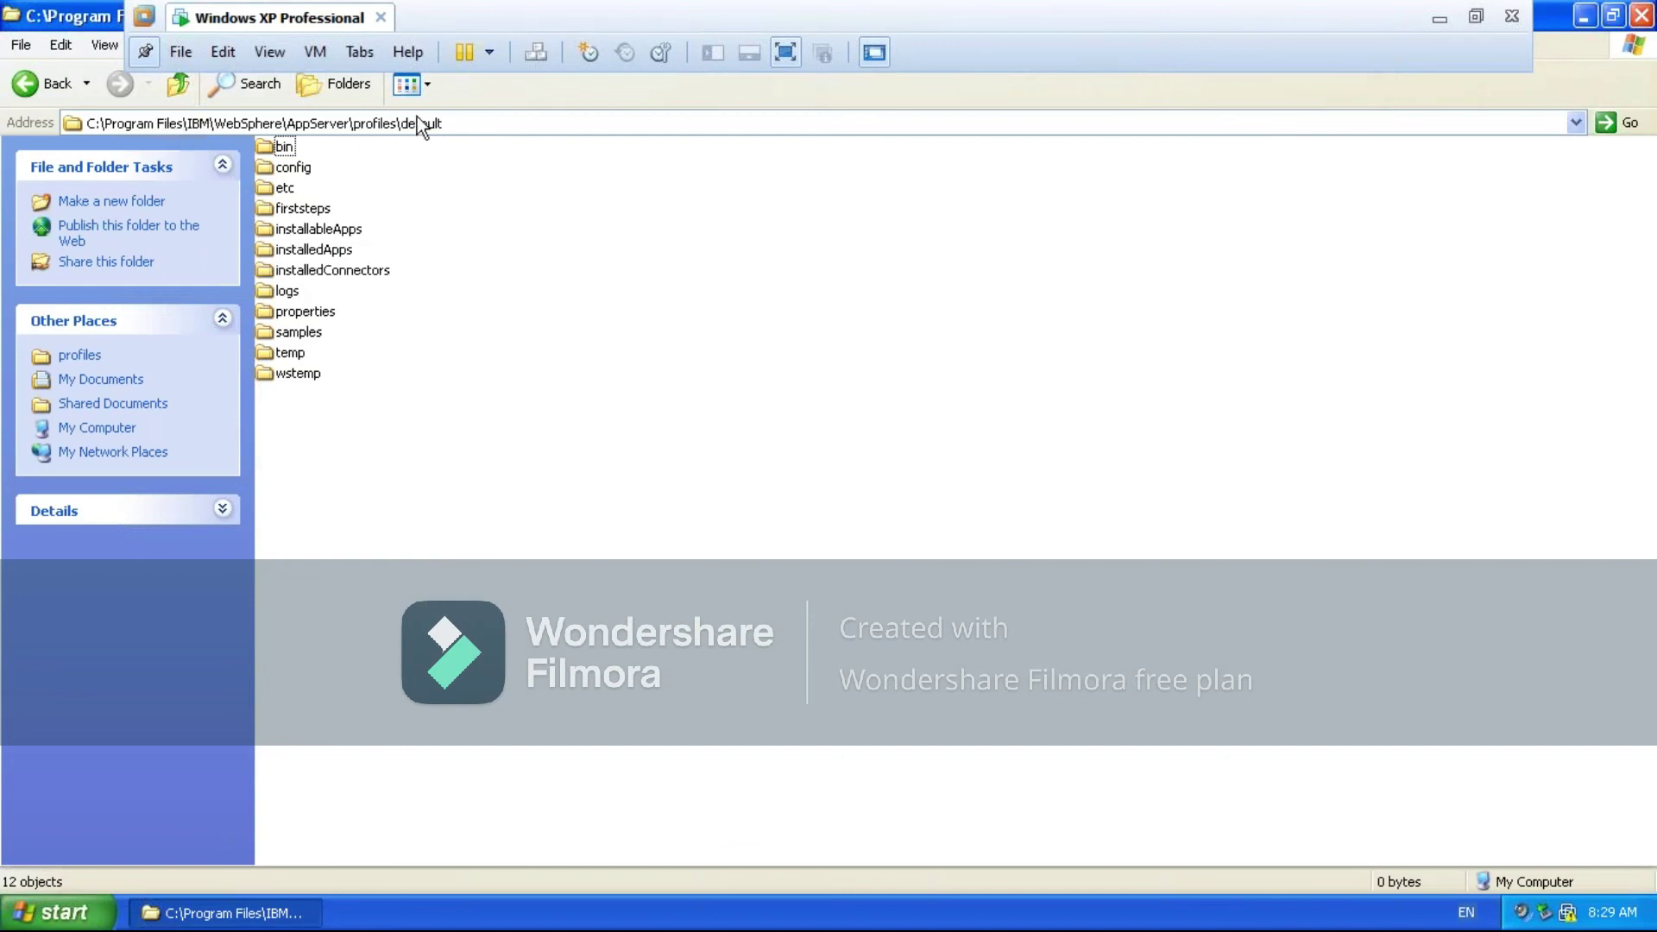
Highlight the default profile folder's path, and open its bin folder
click(466, 123)
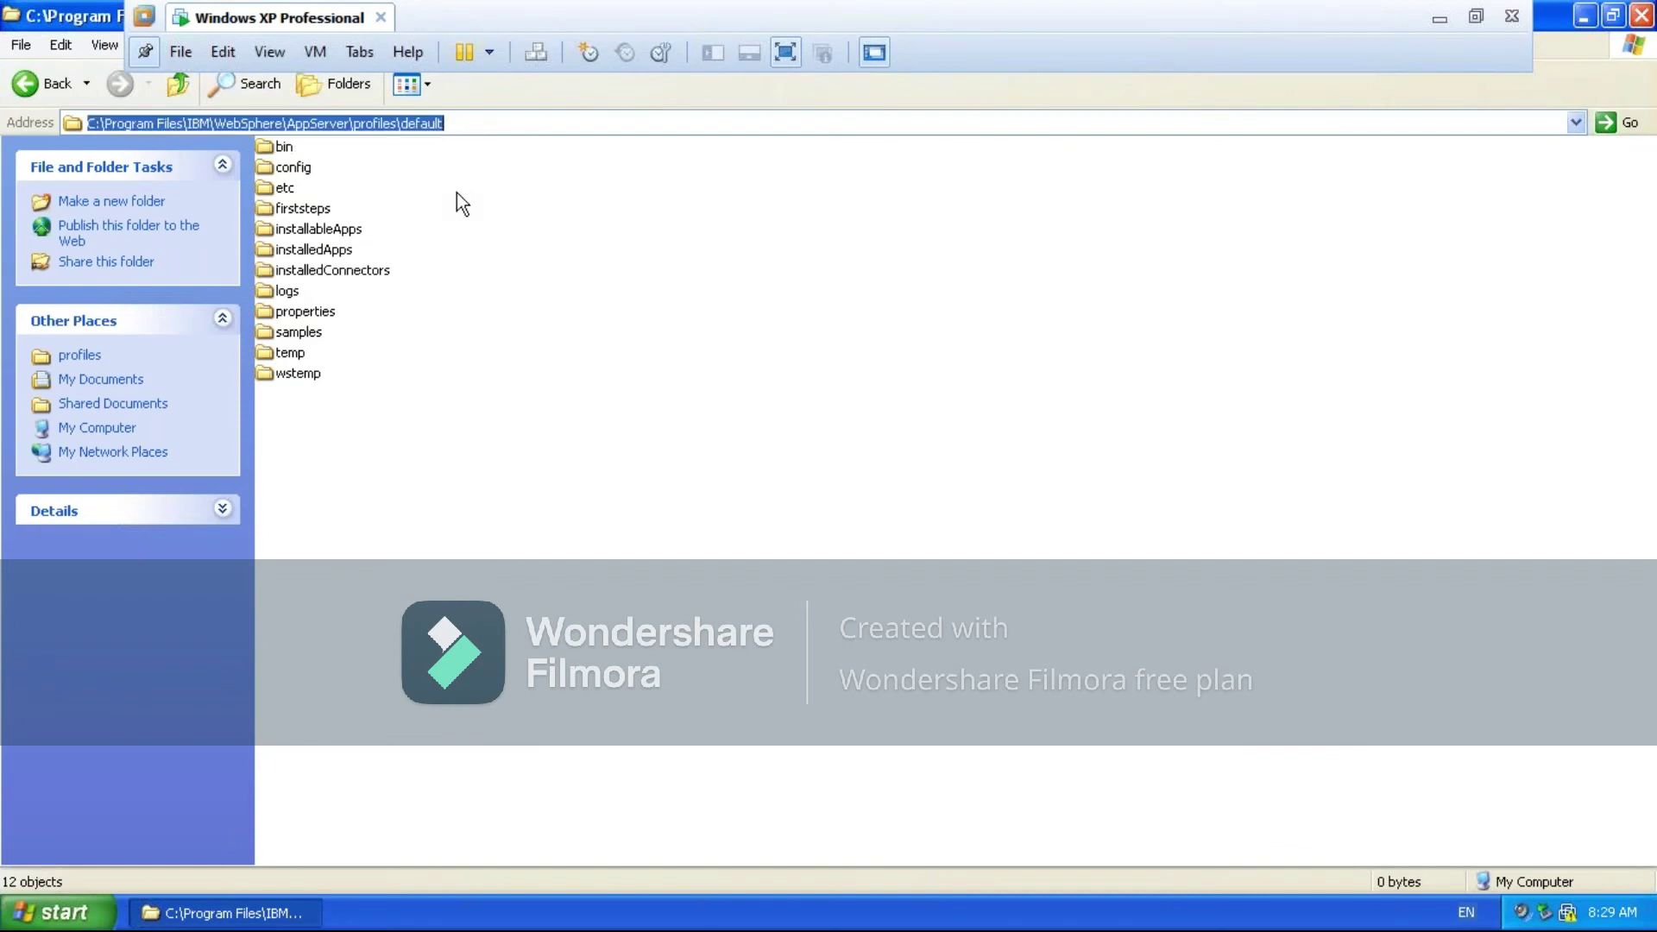
click(480, 210)
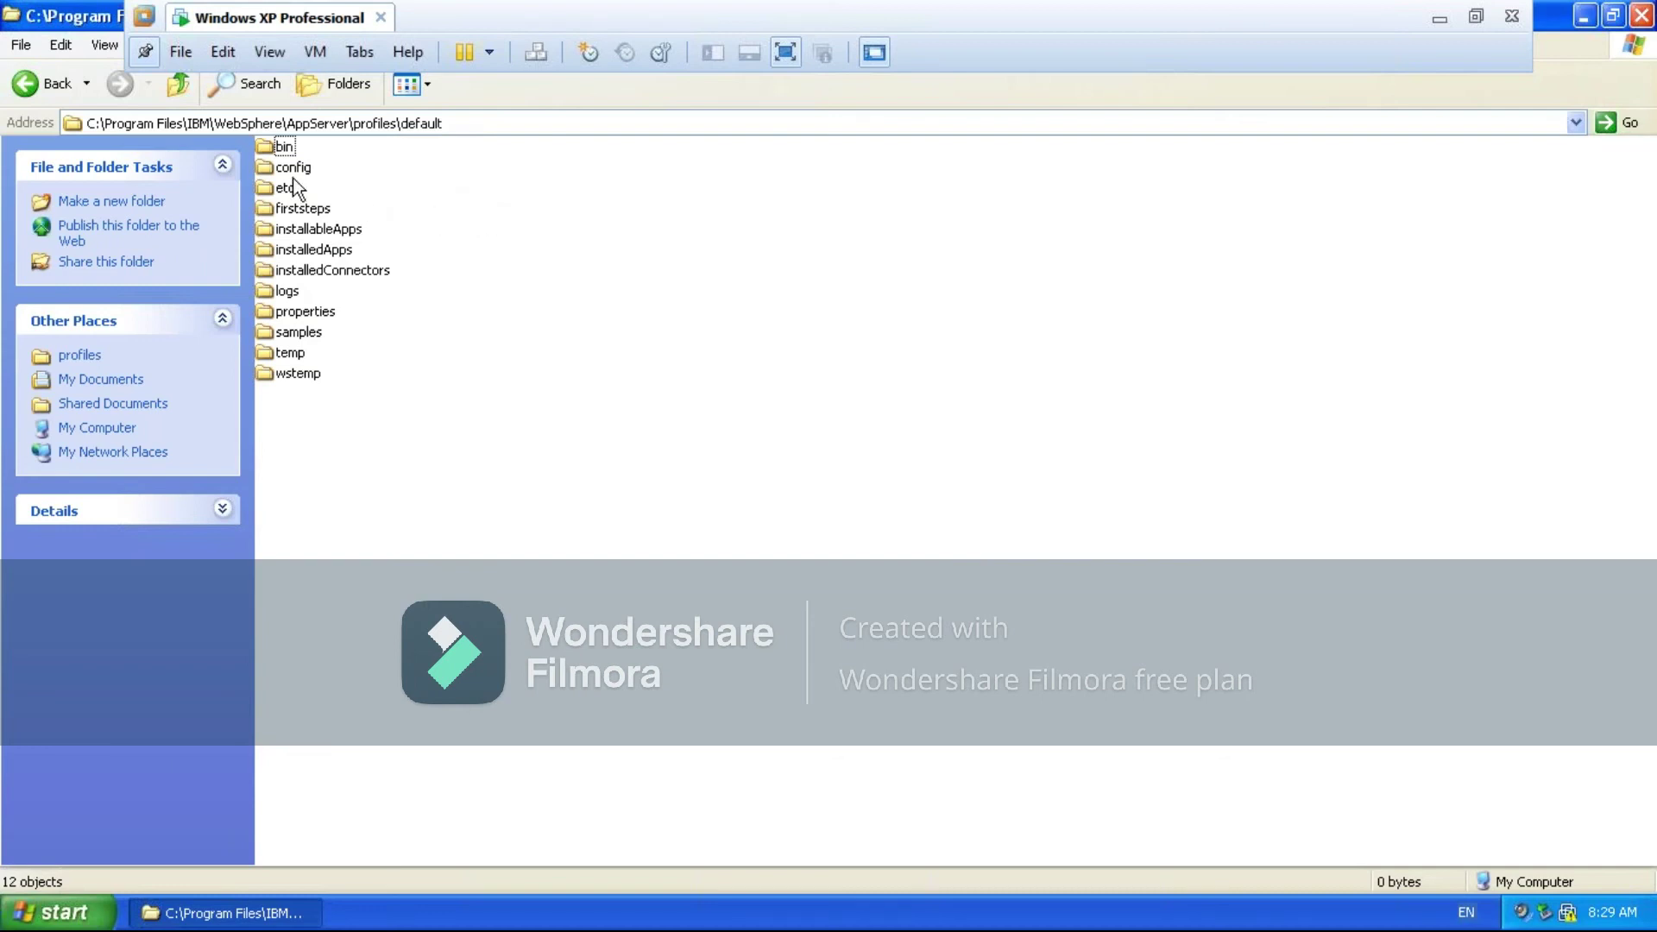
double_click(280, 153)
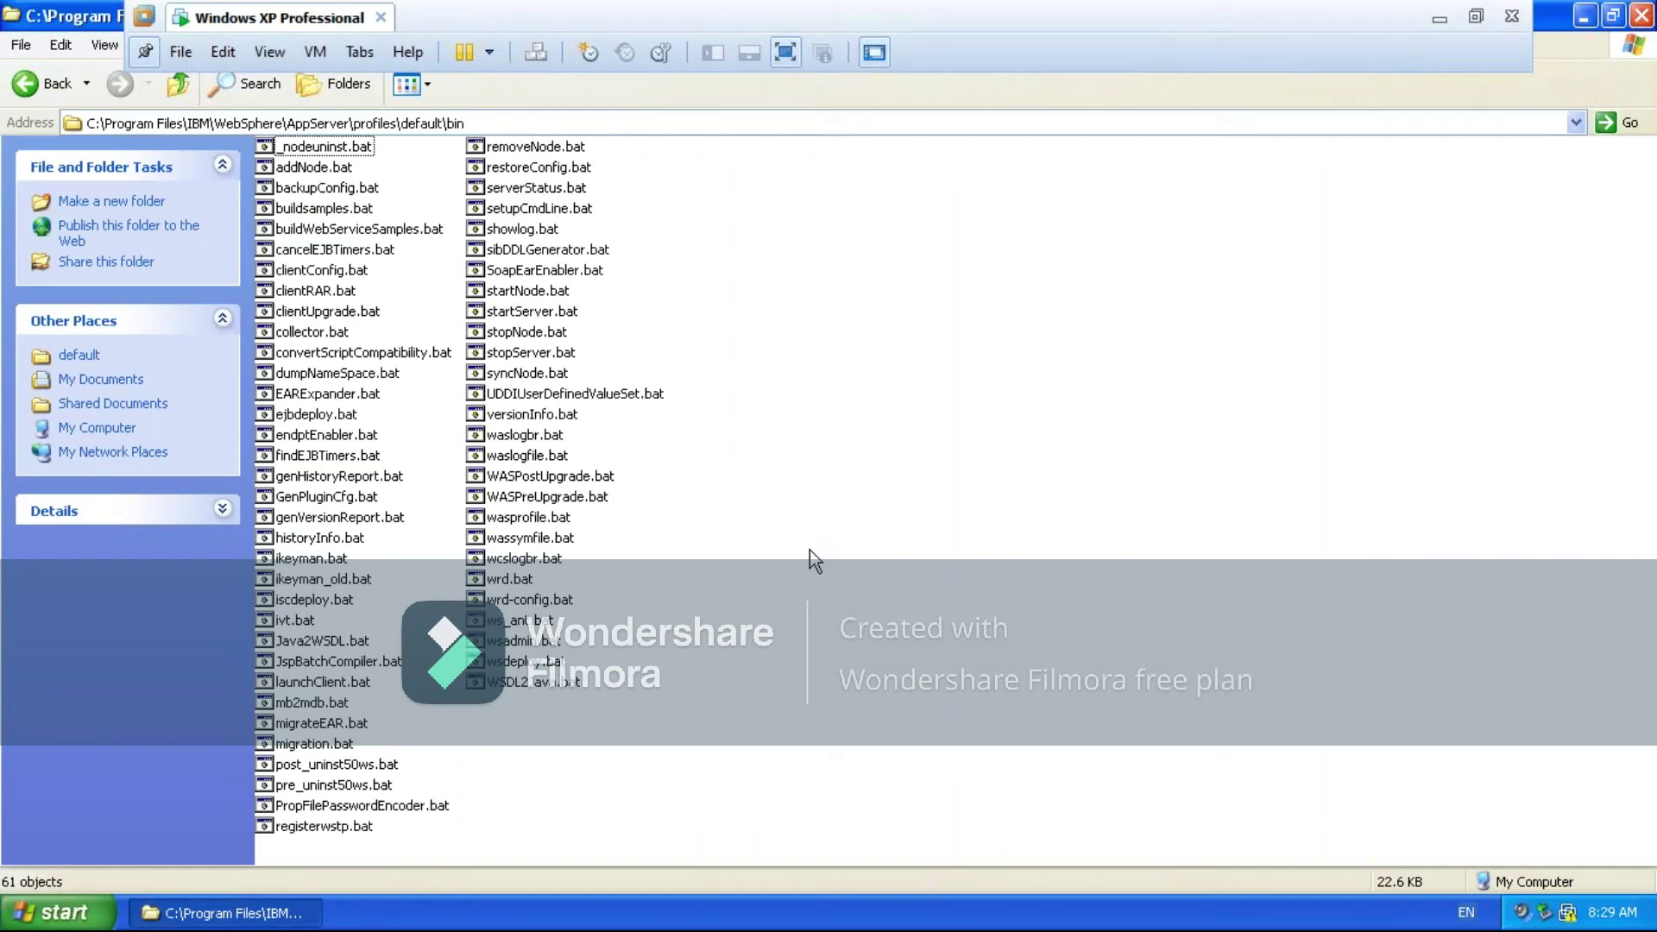
Open a Command Prompt with cmd and change to the root of drive C with "cd \"
key(super+r)
text(cmd)
key(Return)
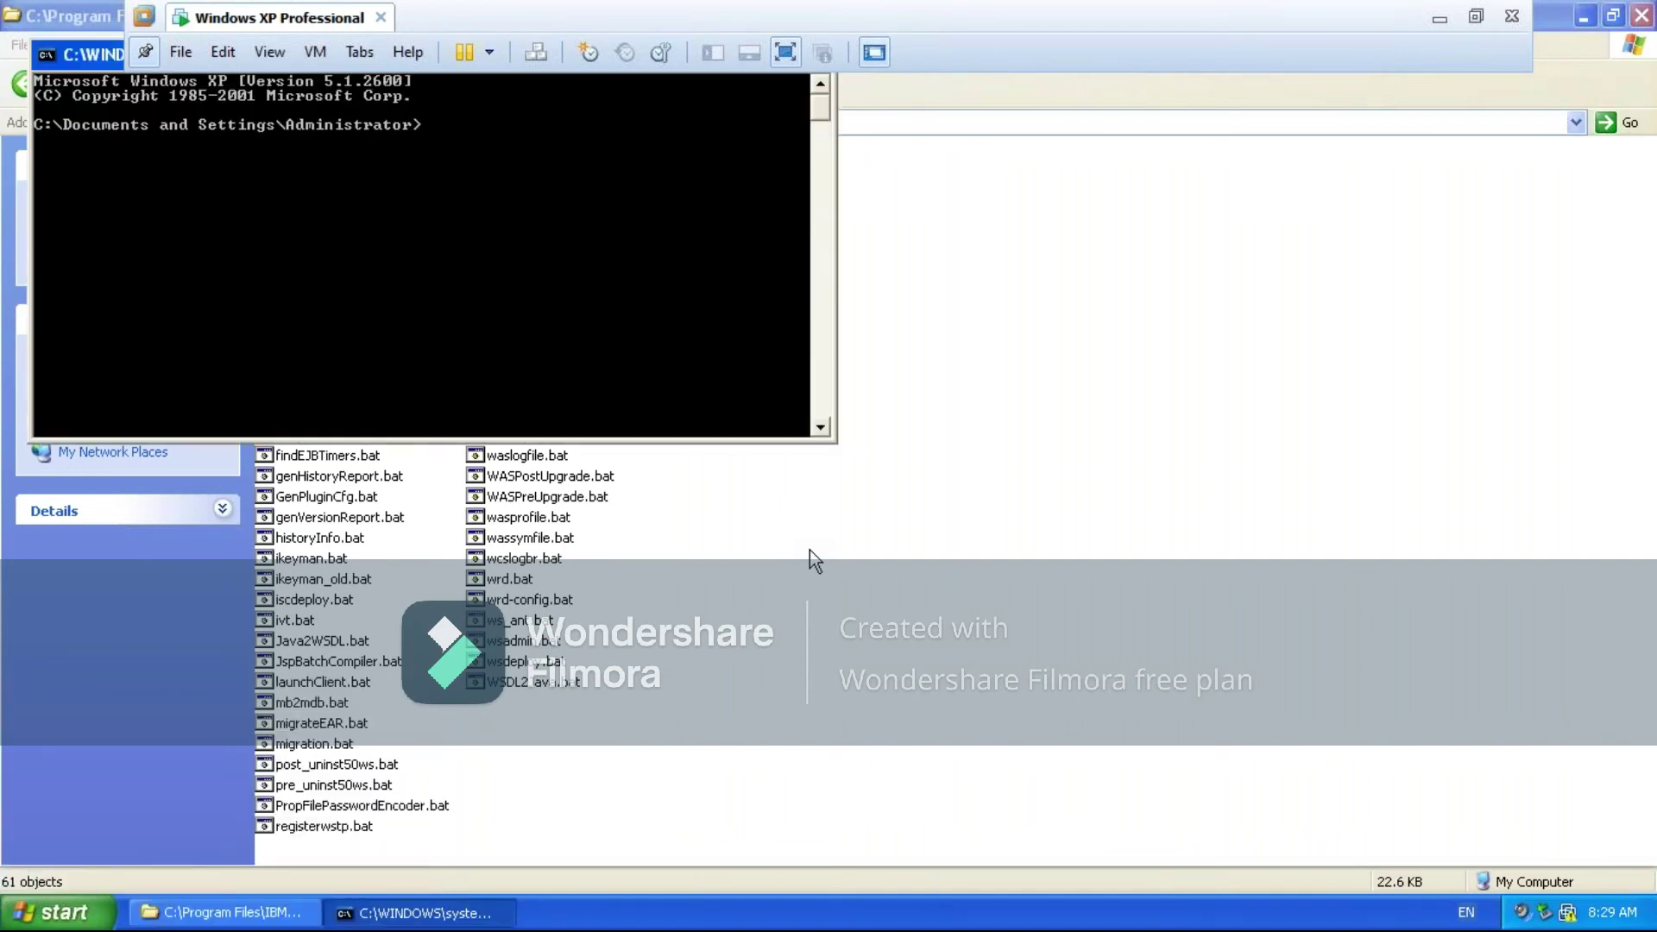
text(cd \)
key(Return)
Enter cd "Program Files\IBM" without running it, and move the Command Prompt window away from the screen's corner
text(cd pro)
key(Tab)
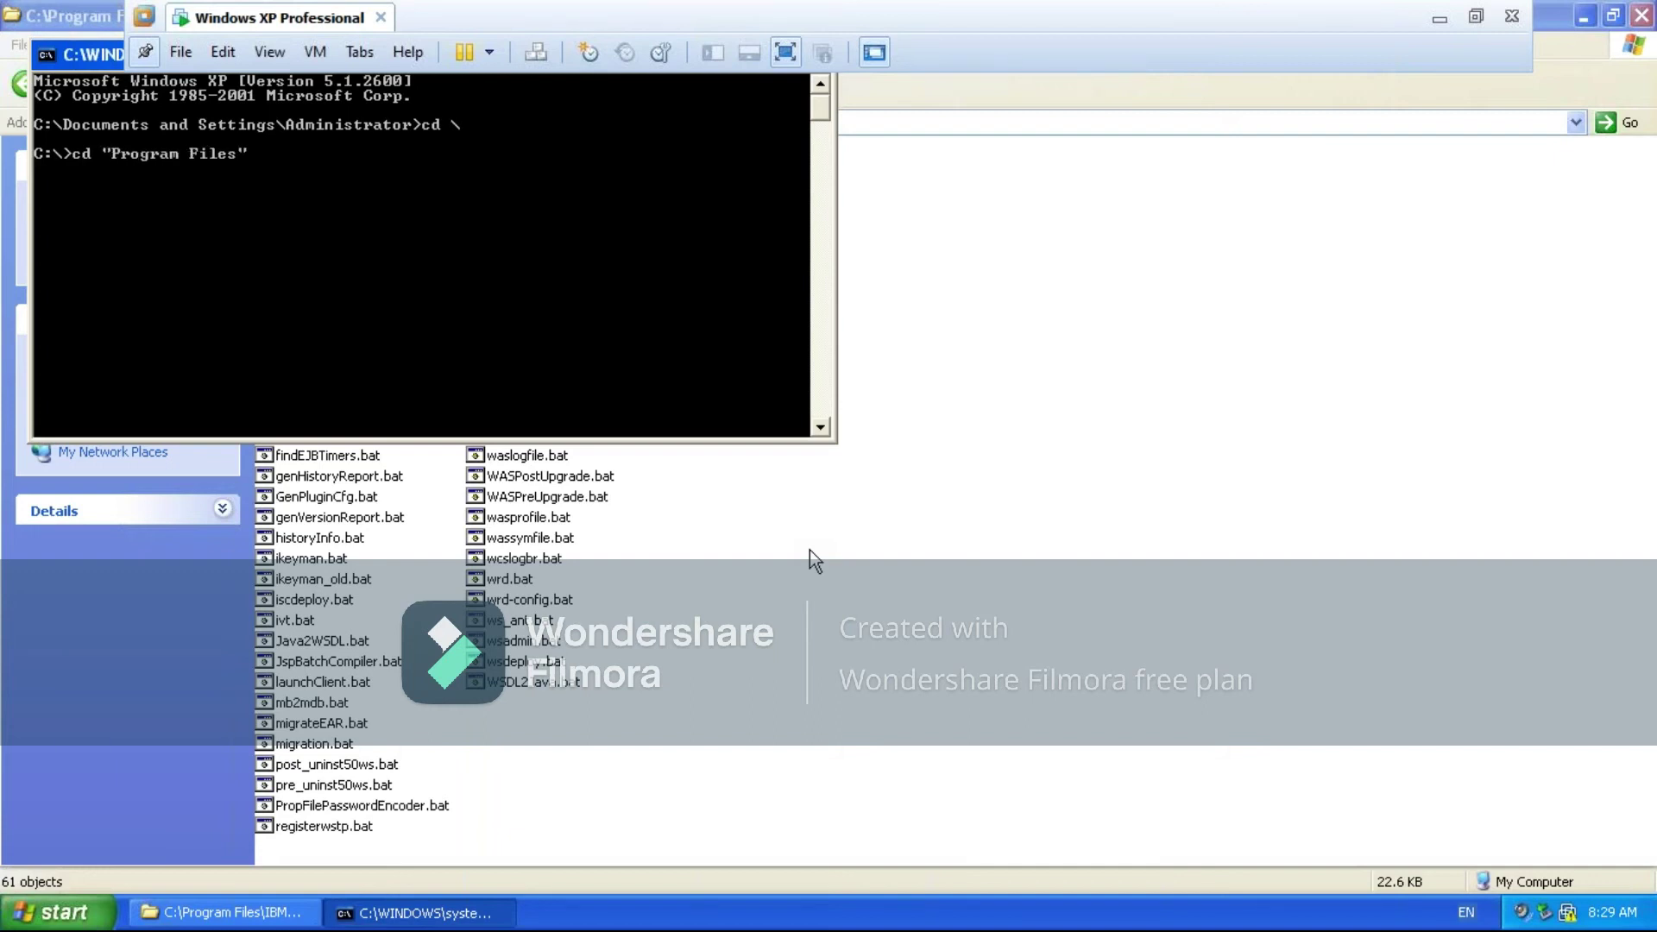
text(\i)
key(Tab)
drag(95, 52, 188, 177)
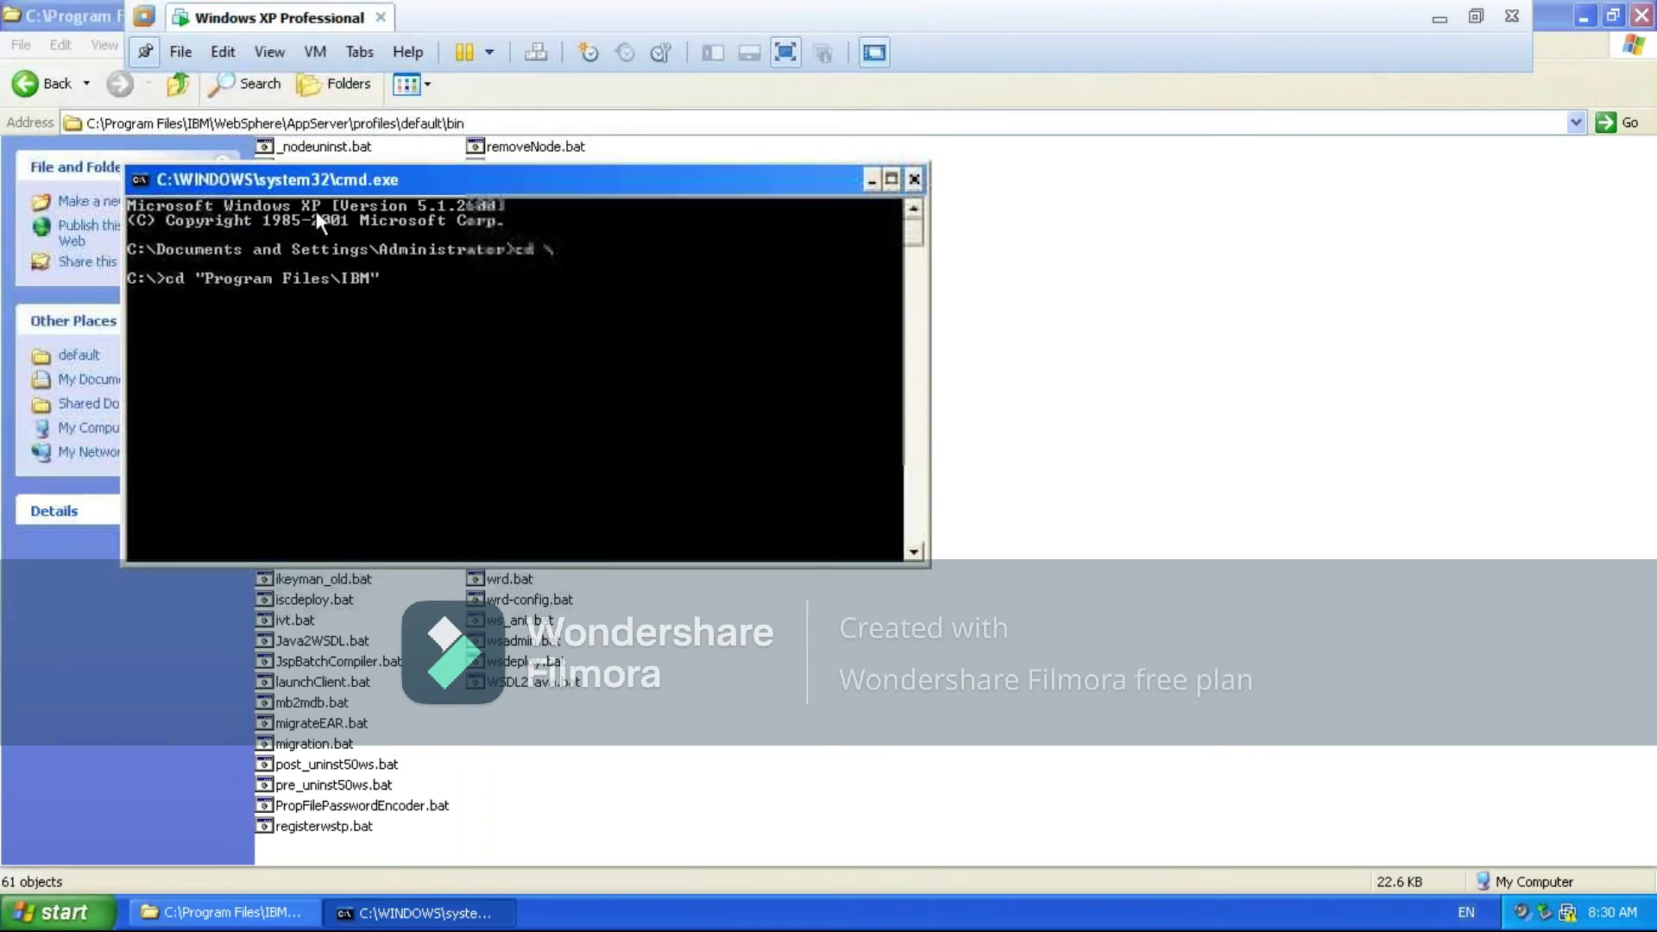
Minimize the Command Prompt, and highlight startServer.bat and the path of the profile's bin folder
click(868, 183)
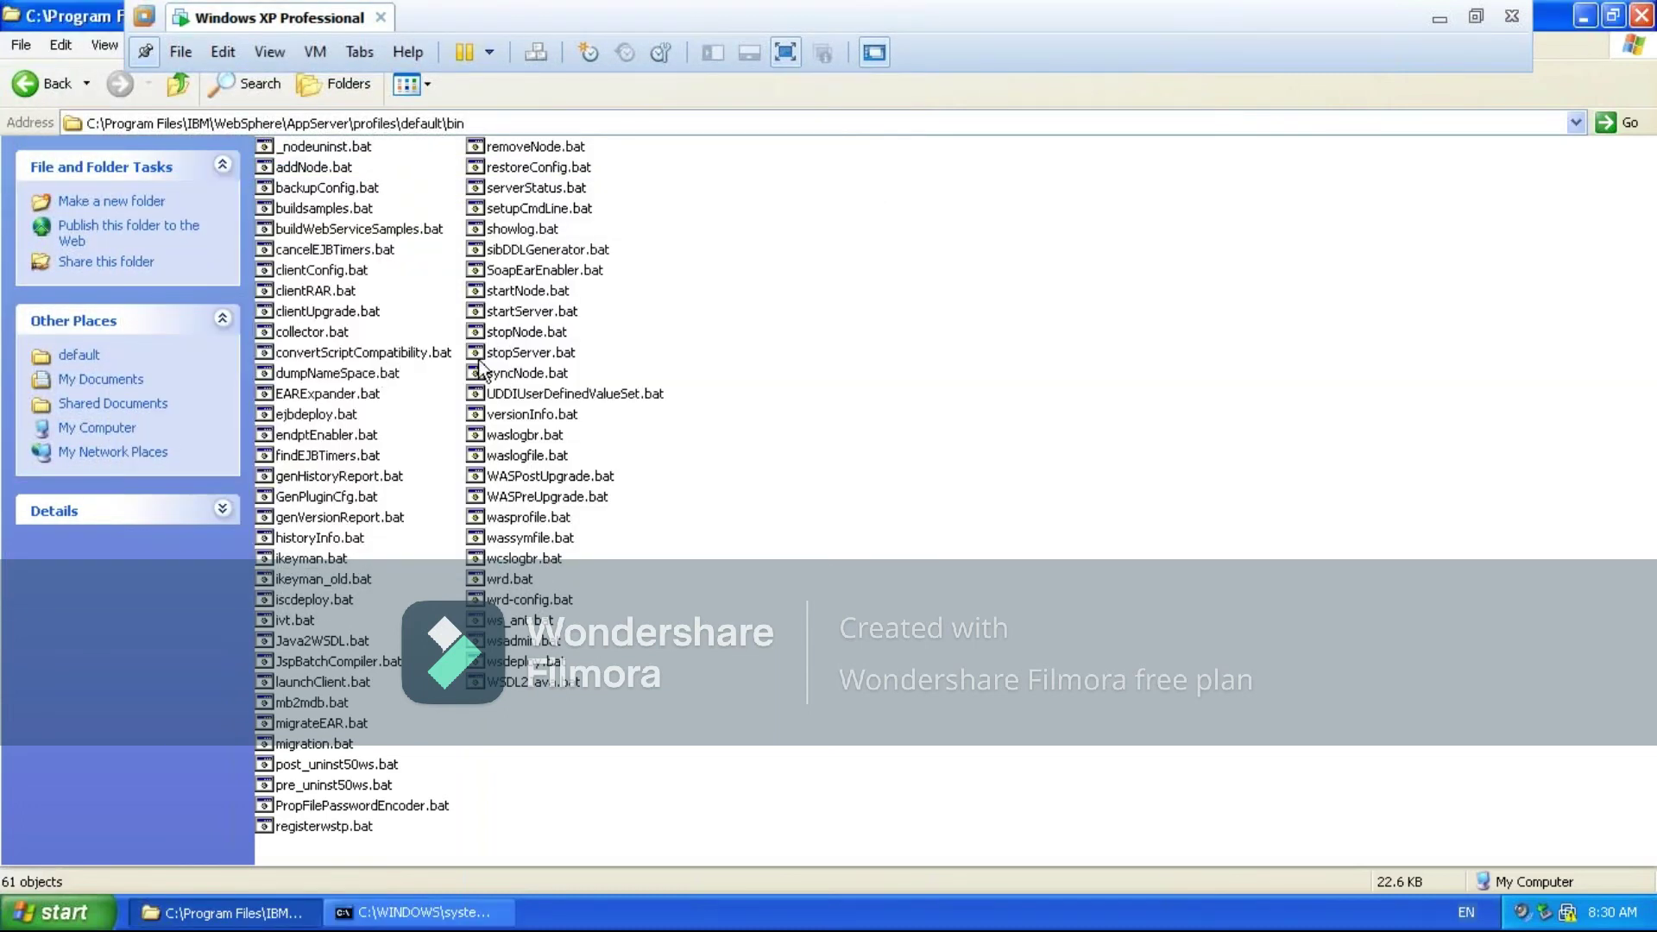
click(516, 319)
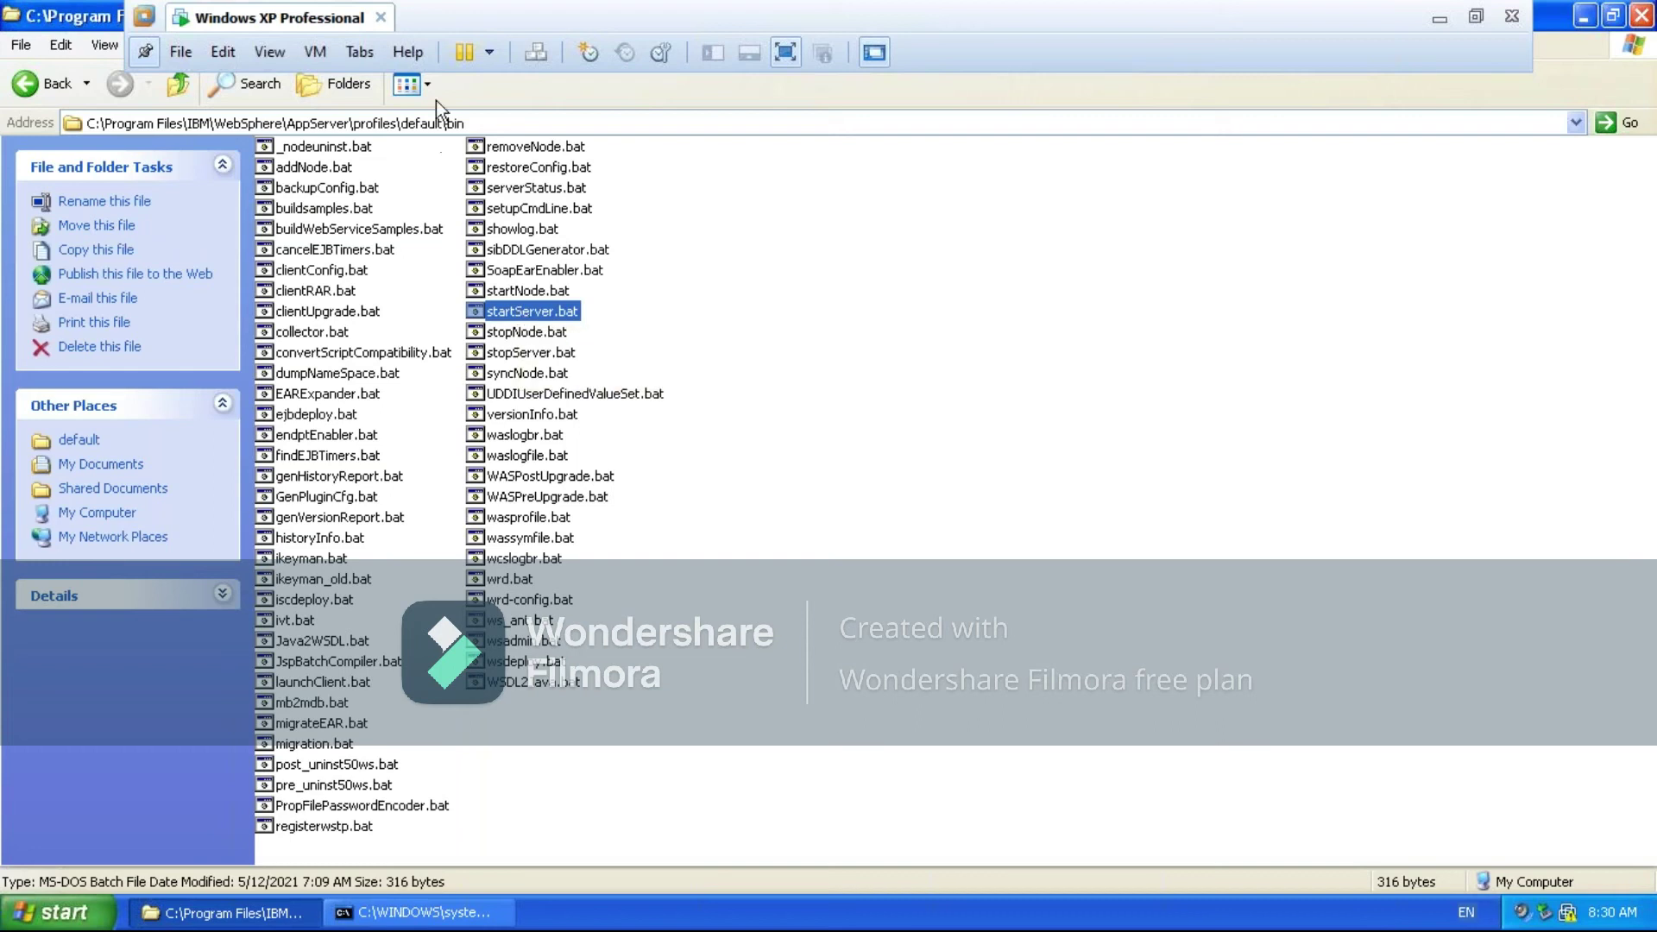
click(444, 125)
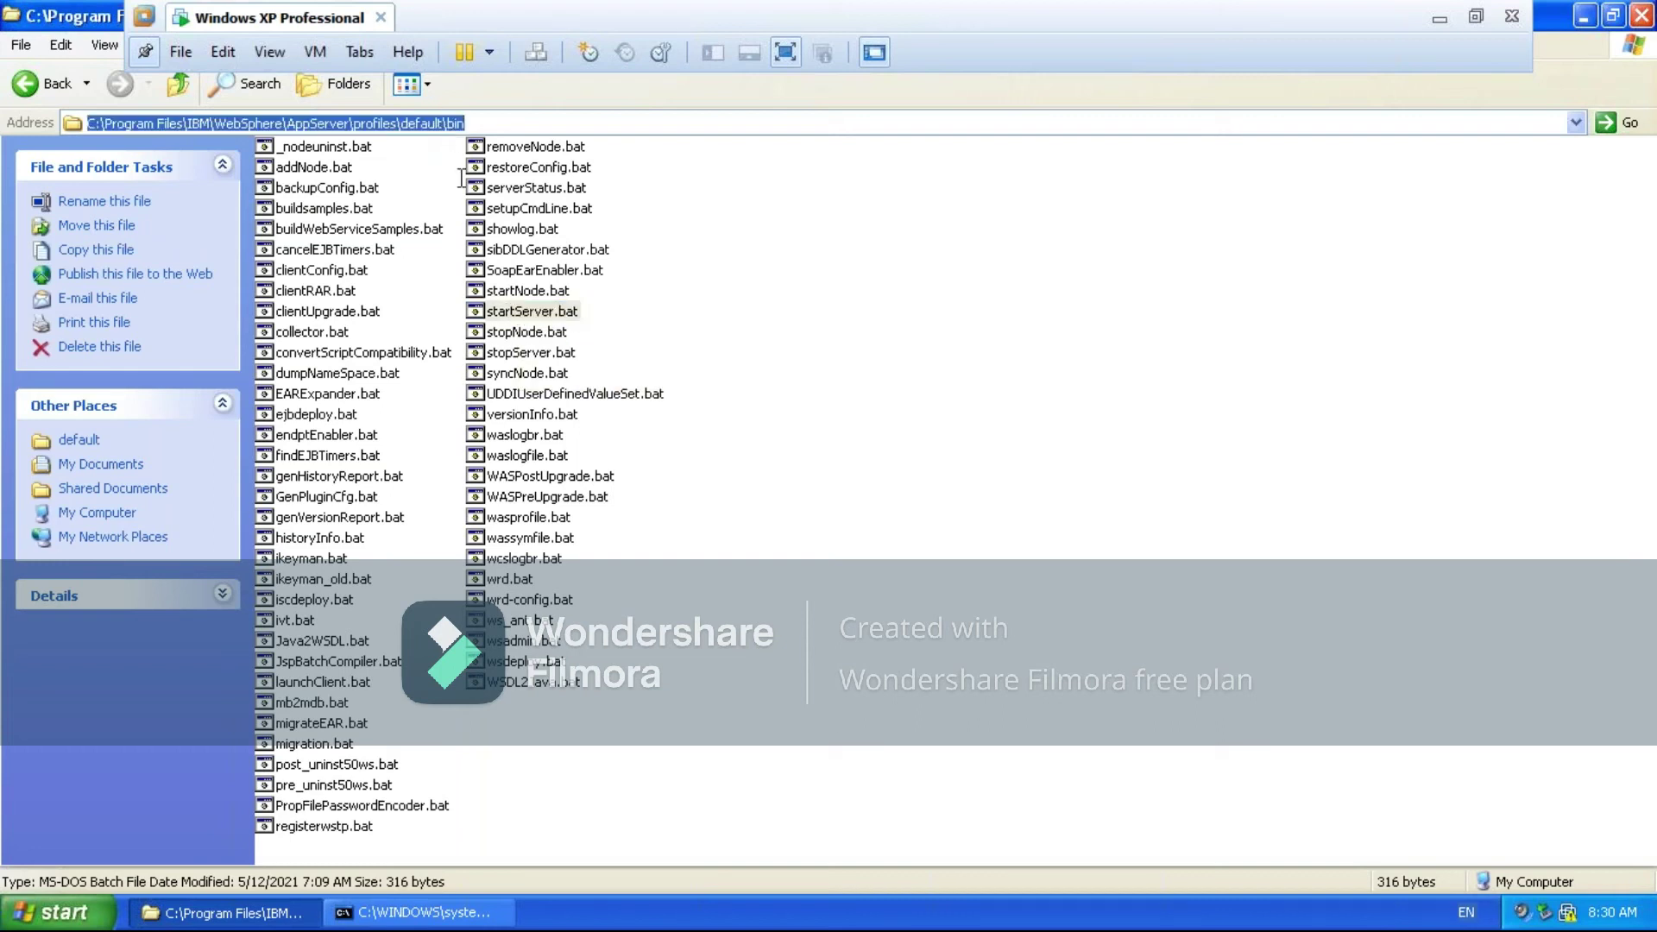
Bring back the Command Prompt and complete the cd command to change to Program Files\IBM\WebSphere\AppServer
click(433, 913)
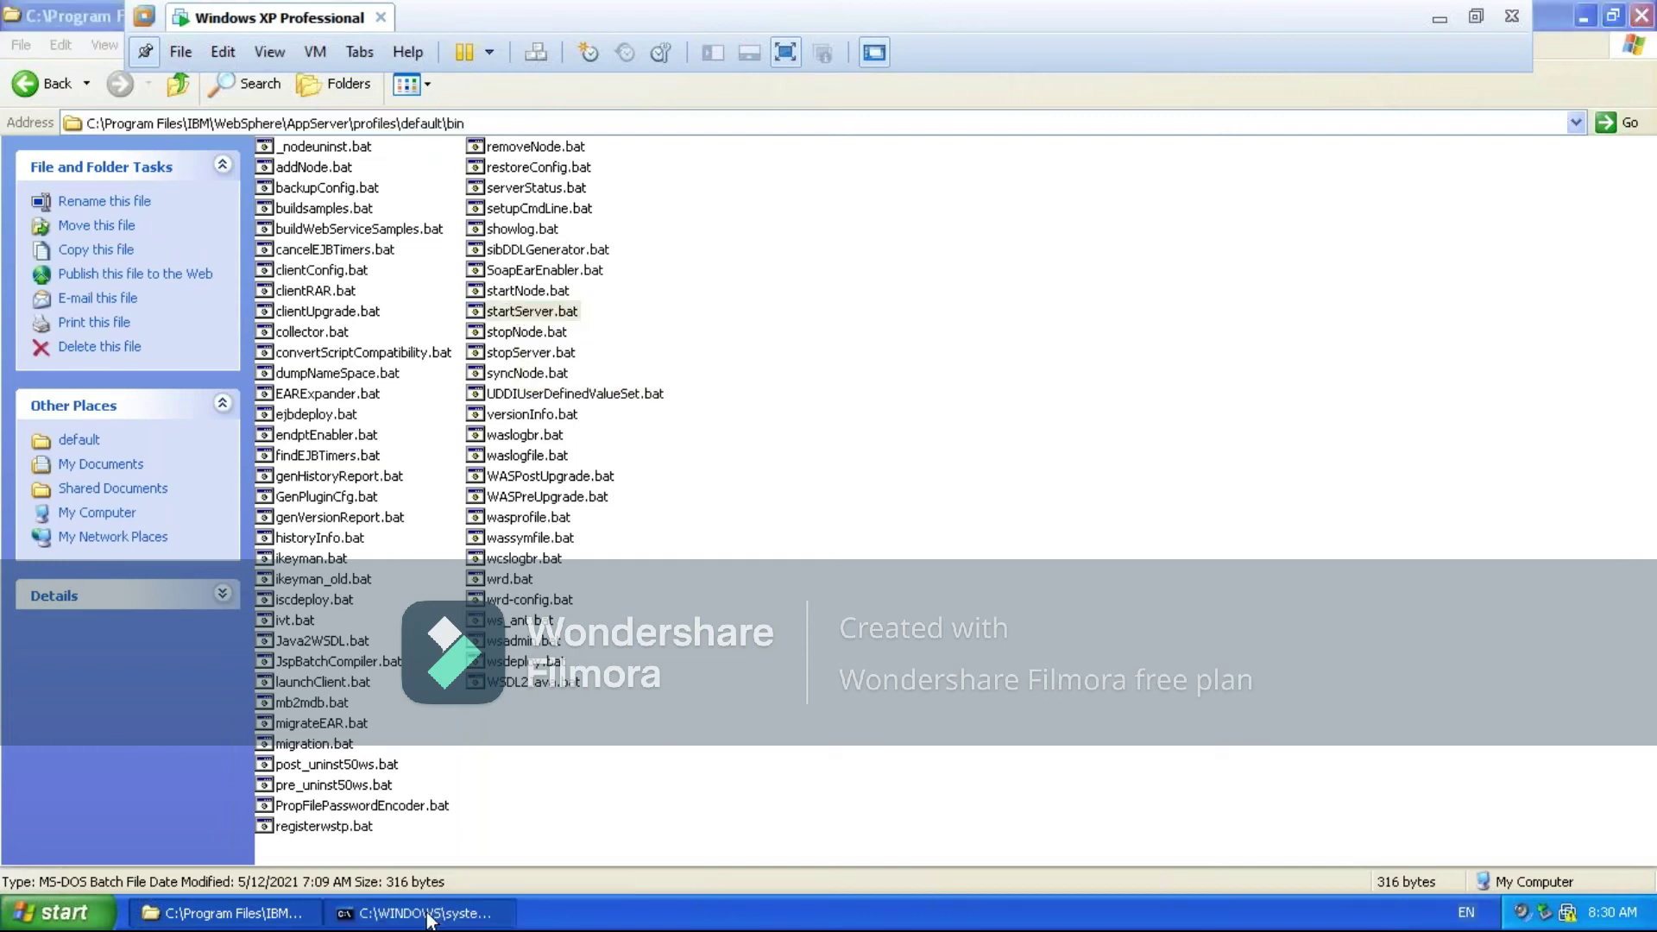
text(\)
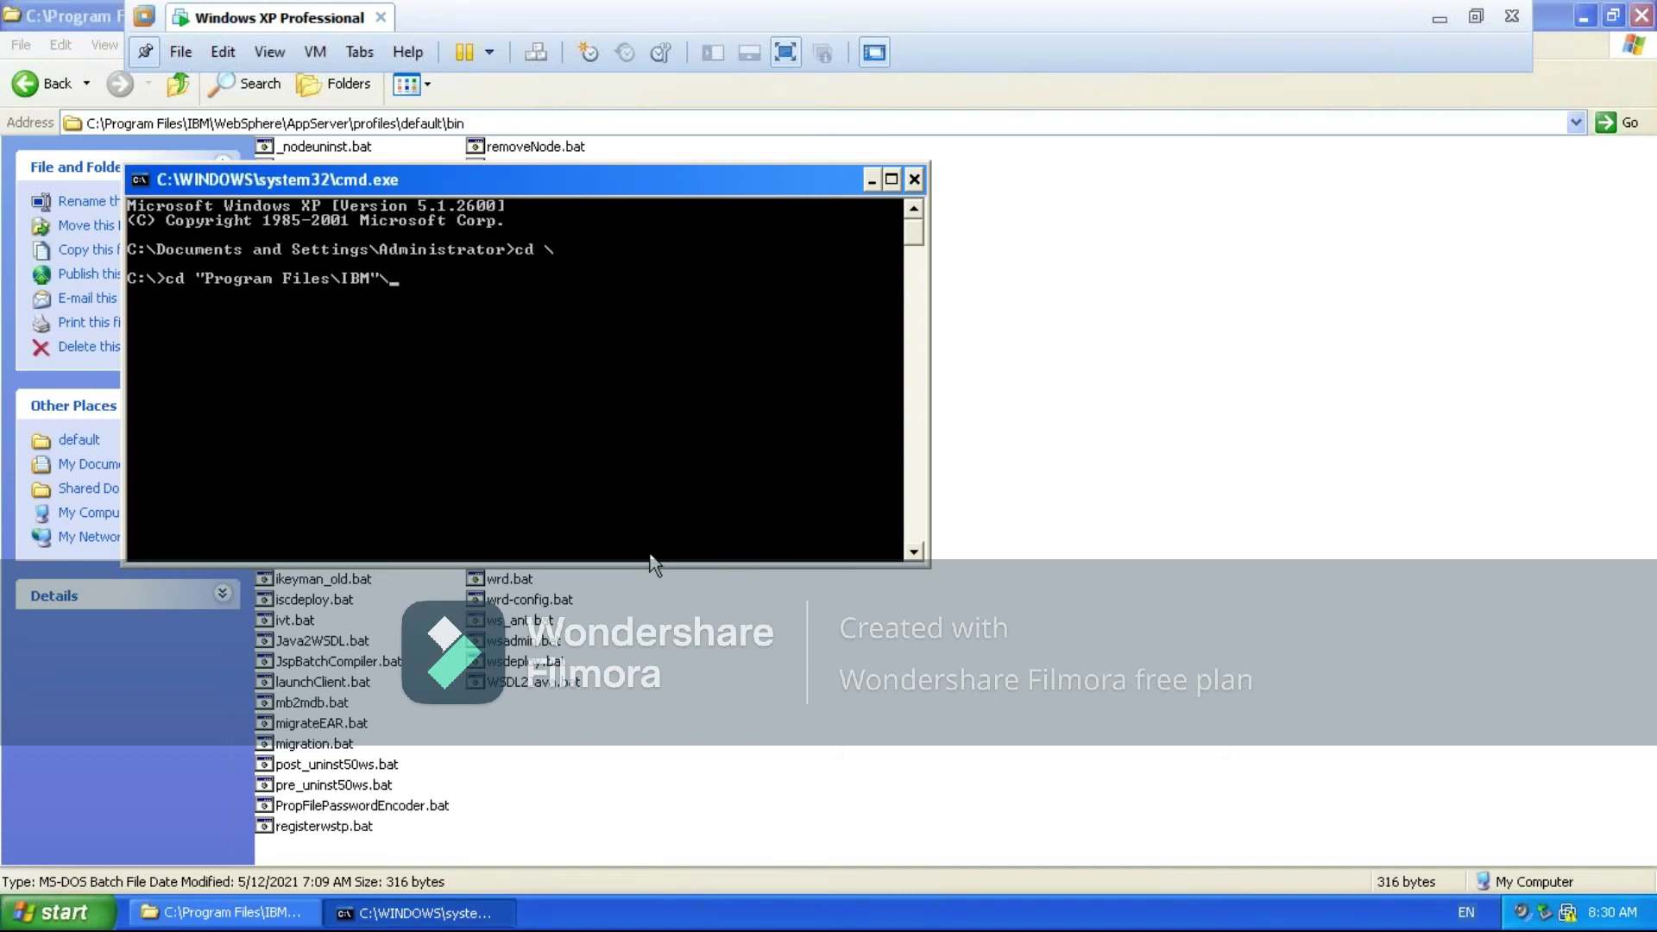
text(we)
key(Tab)
text(\a)
key(Tab)
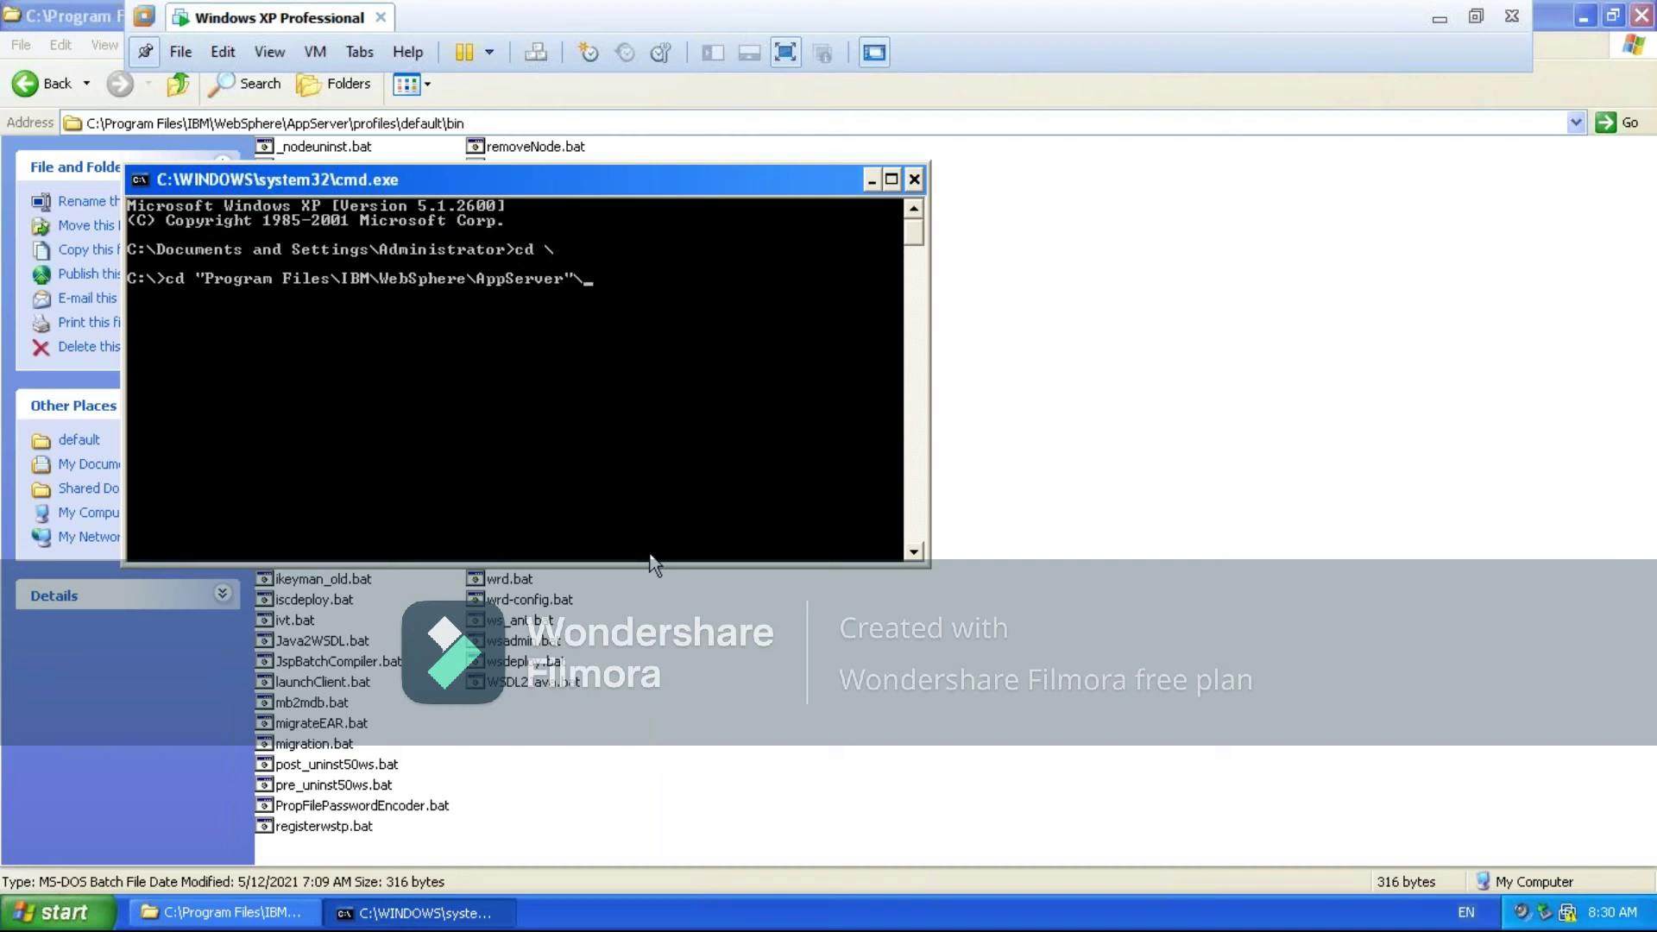
key(Return)
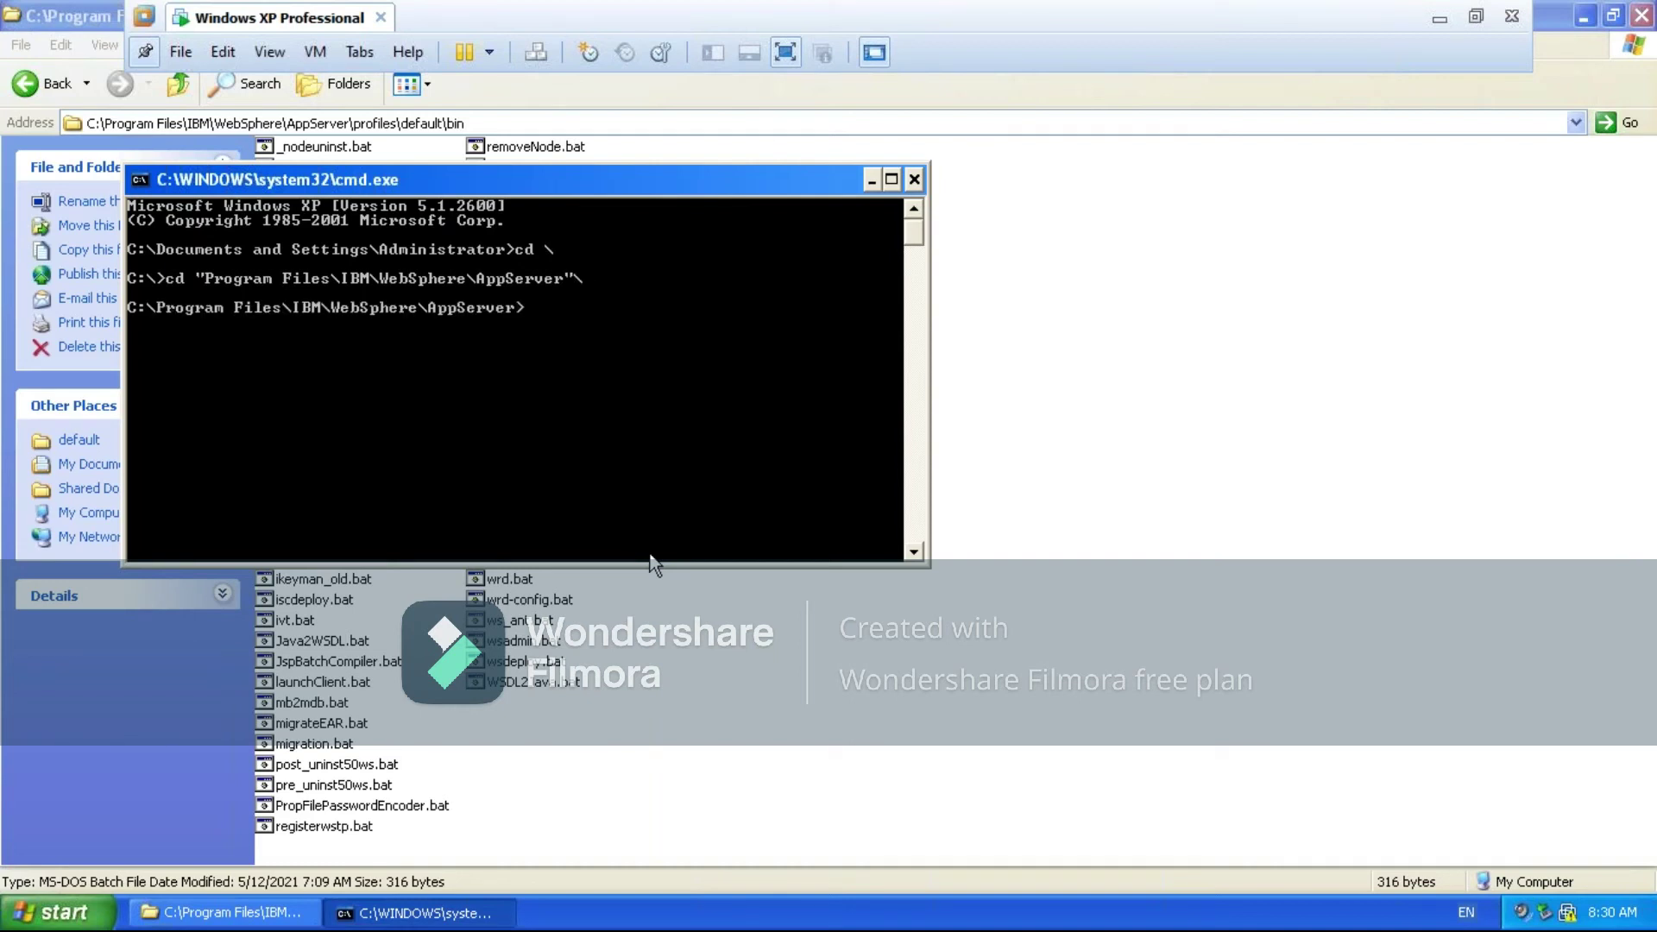
List the AppServer folder's contents with dir, and change to its bin folder with a cleared screen
text(dir)
key(Return)
text(cd bin)
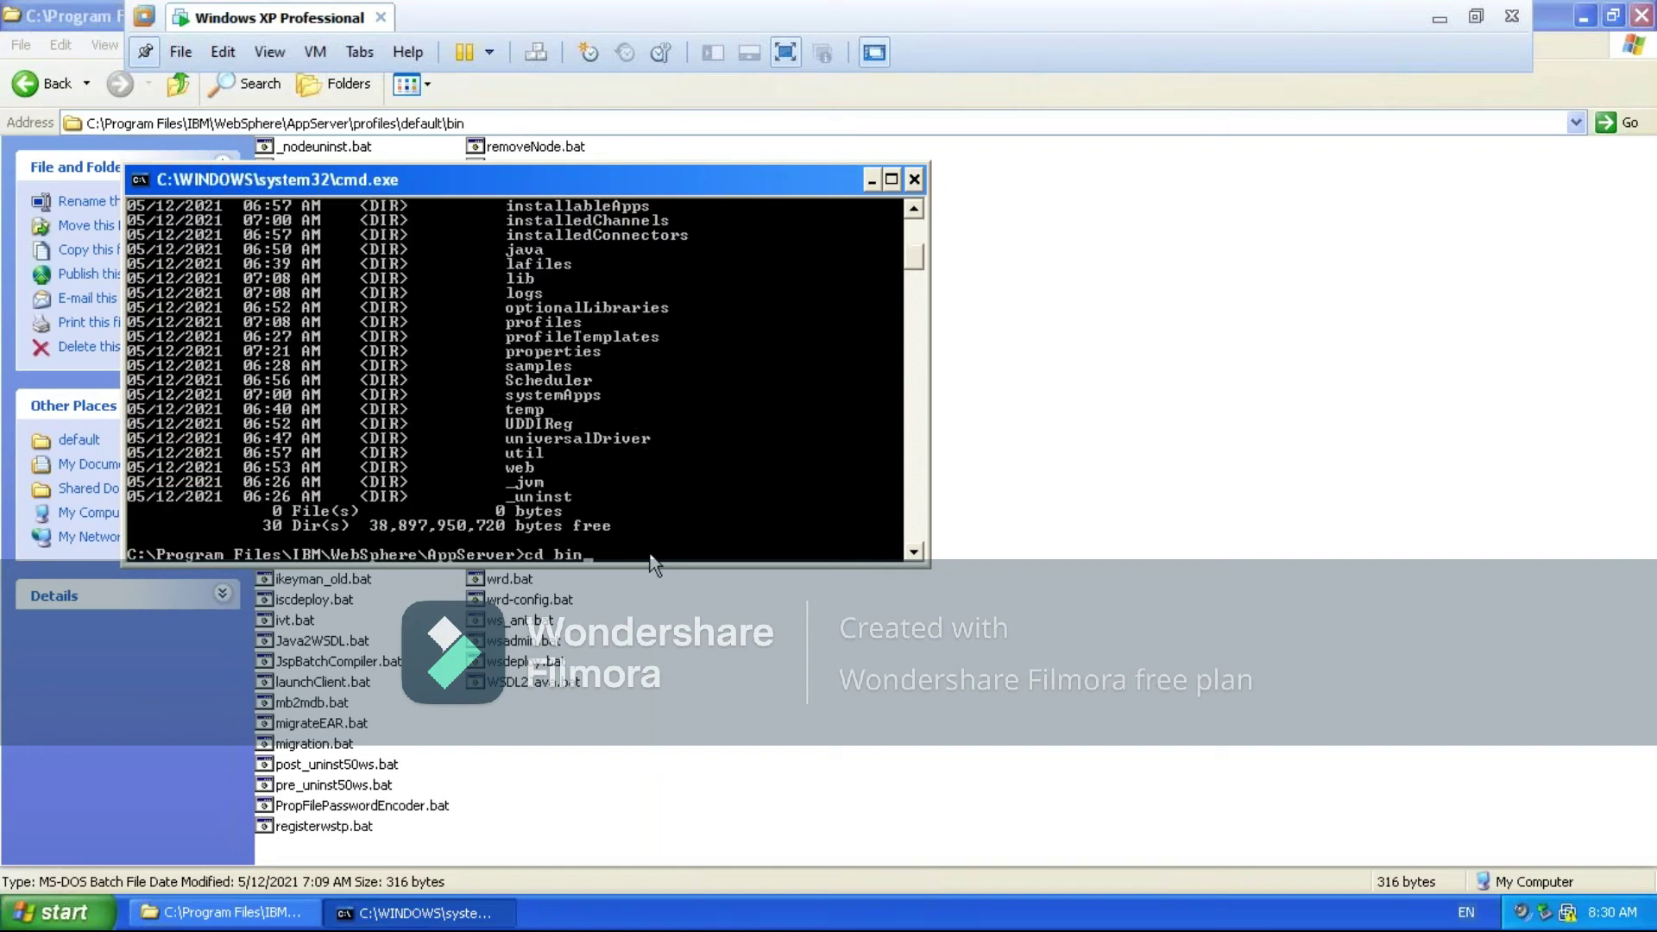
key(Return)
text(cls)
key(Return)
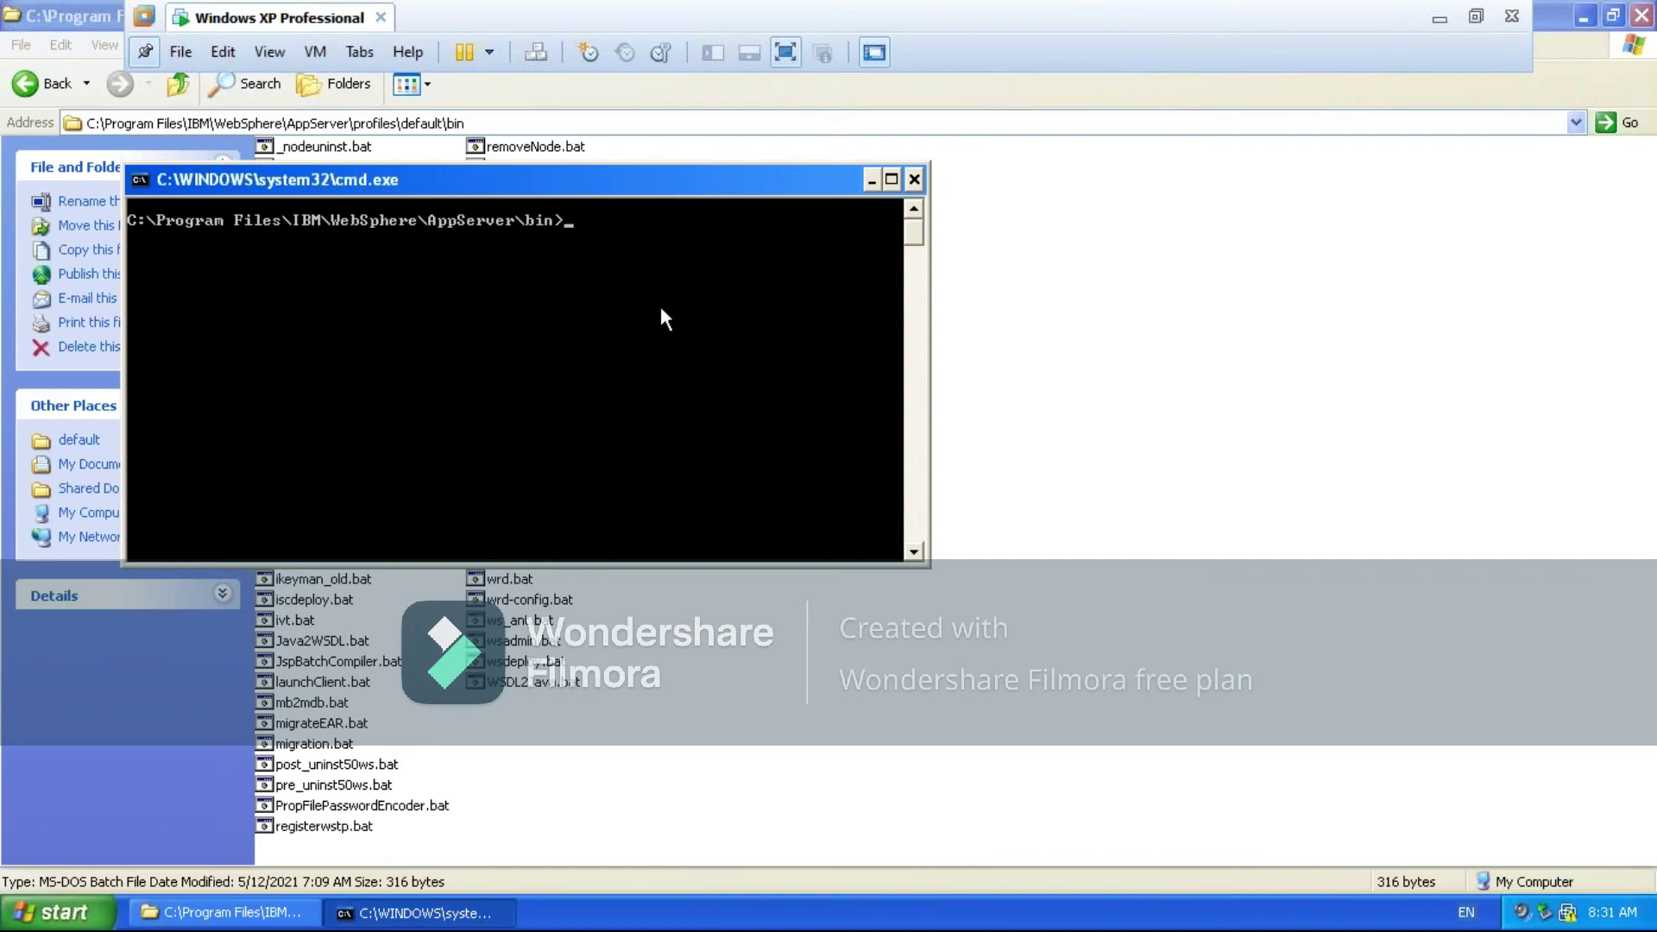
Demonstrate moving between AppServer and its bin folder with "cd.." and "cd bin", ending back in AppServer
text(cd..)
key(Return)
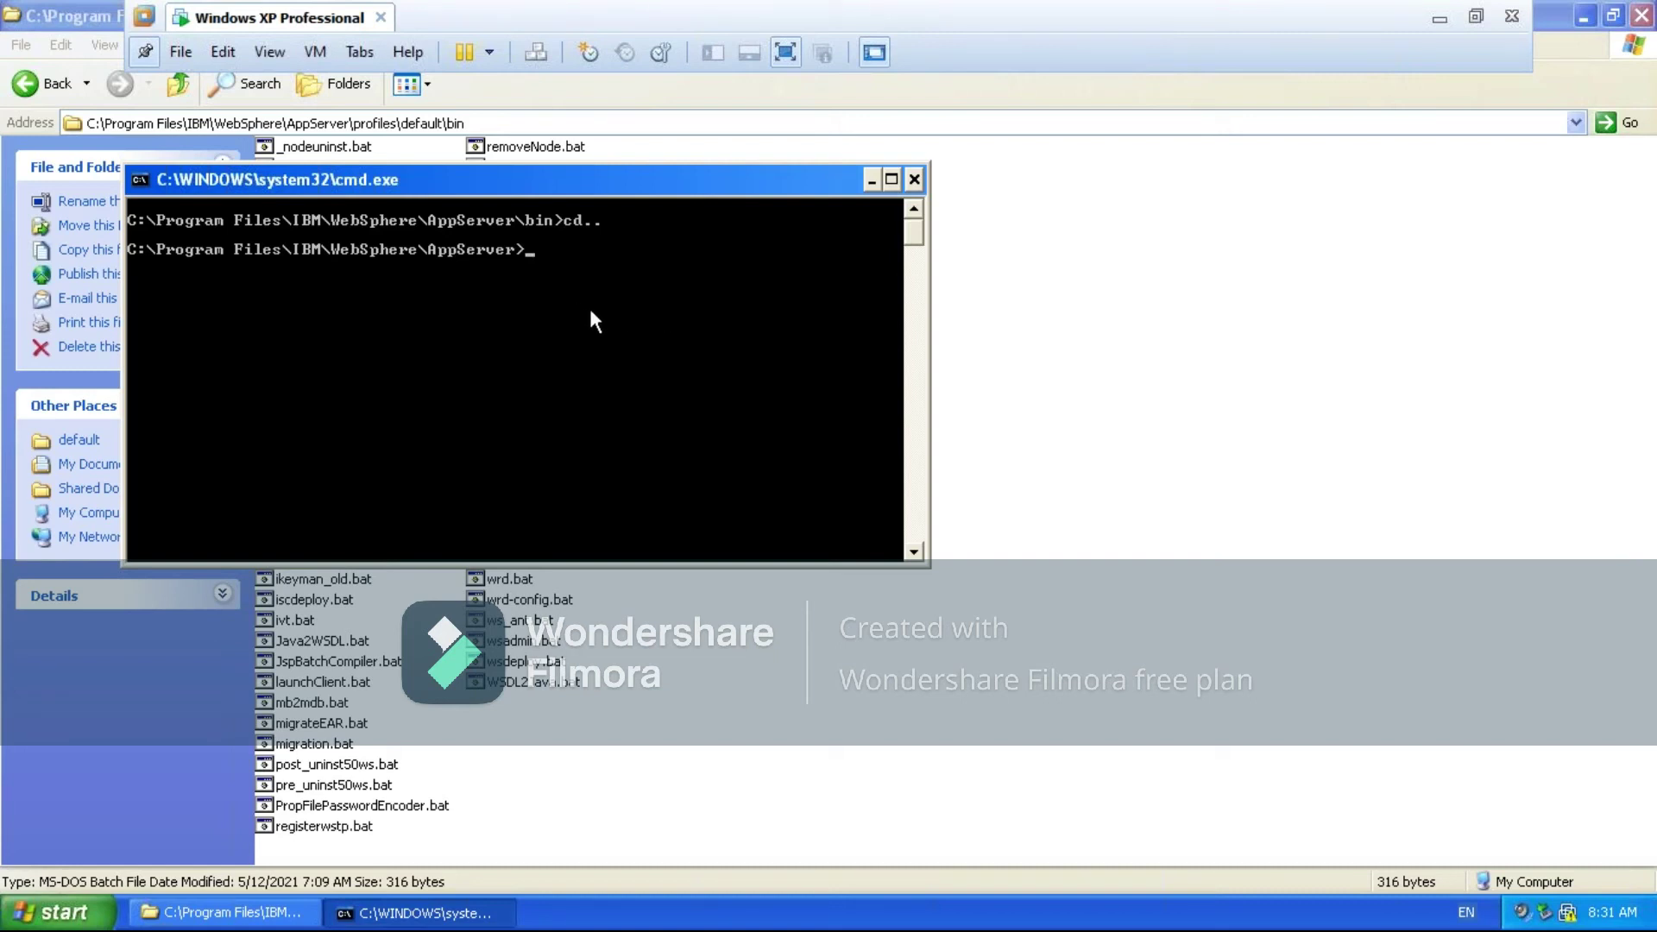
text(cd bin)
key(Return)
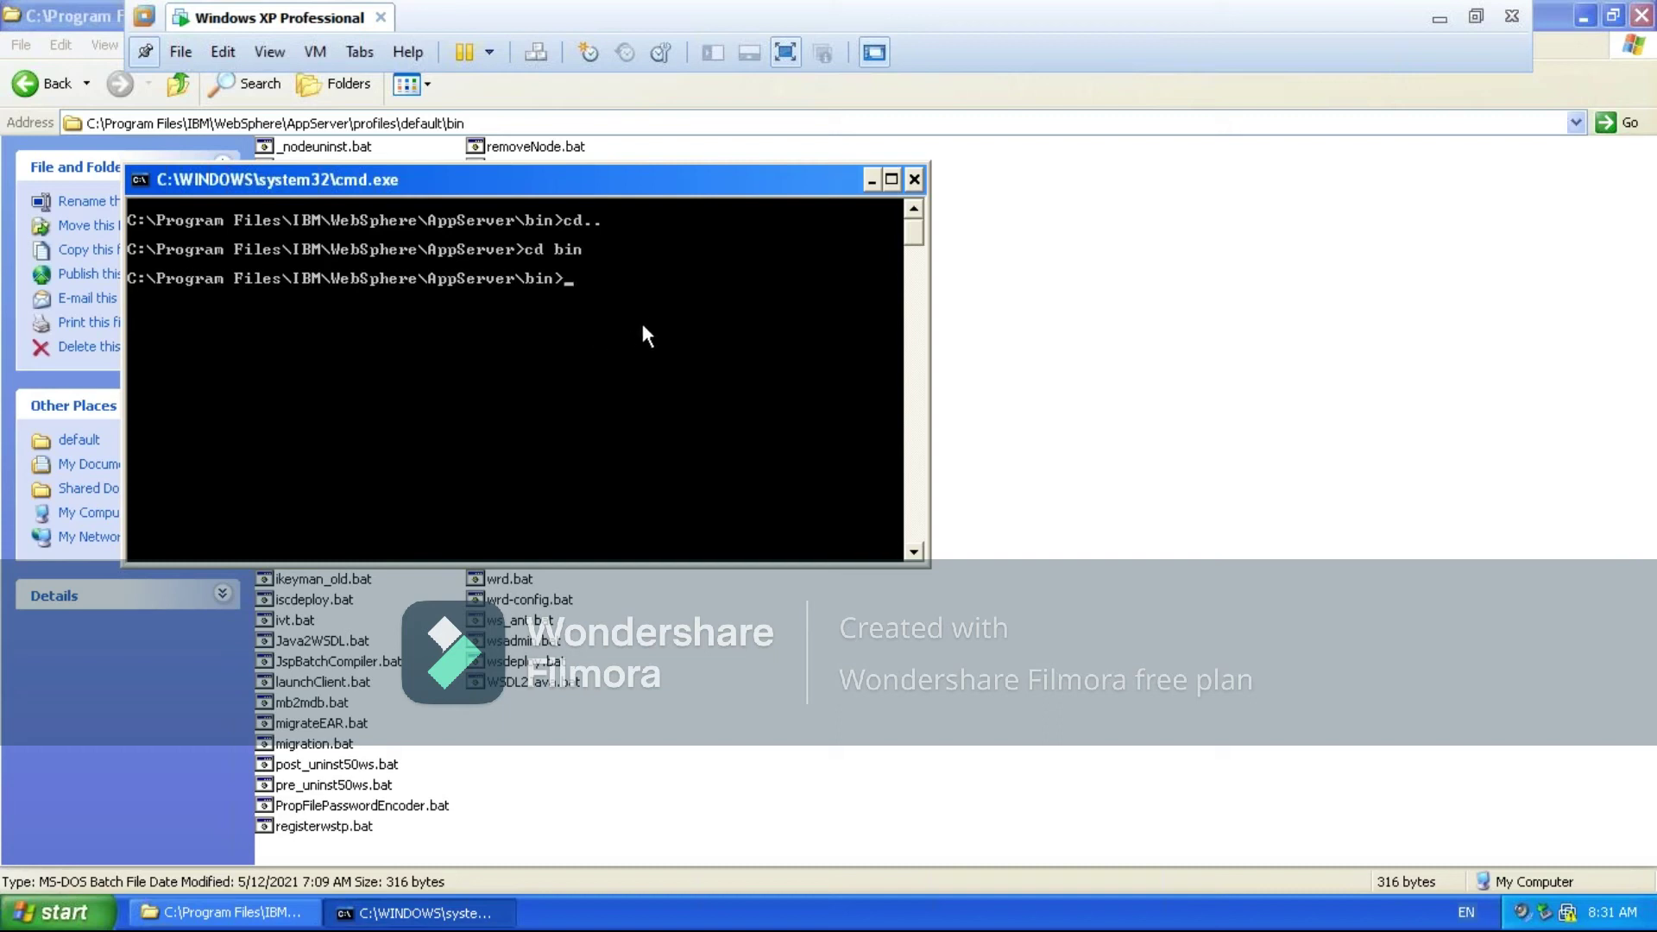
text(cd ..)
key(Return)
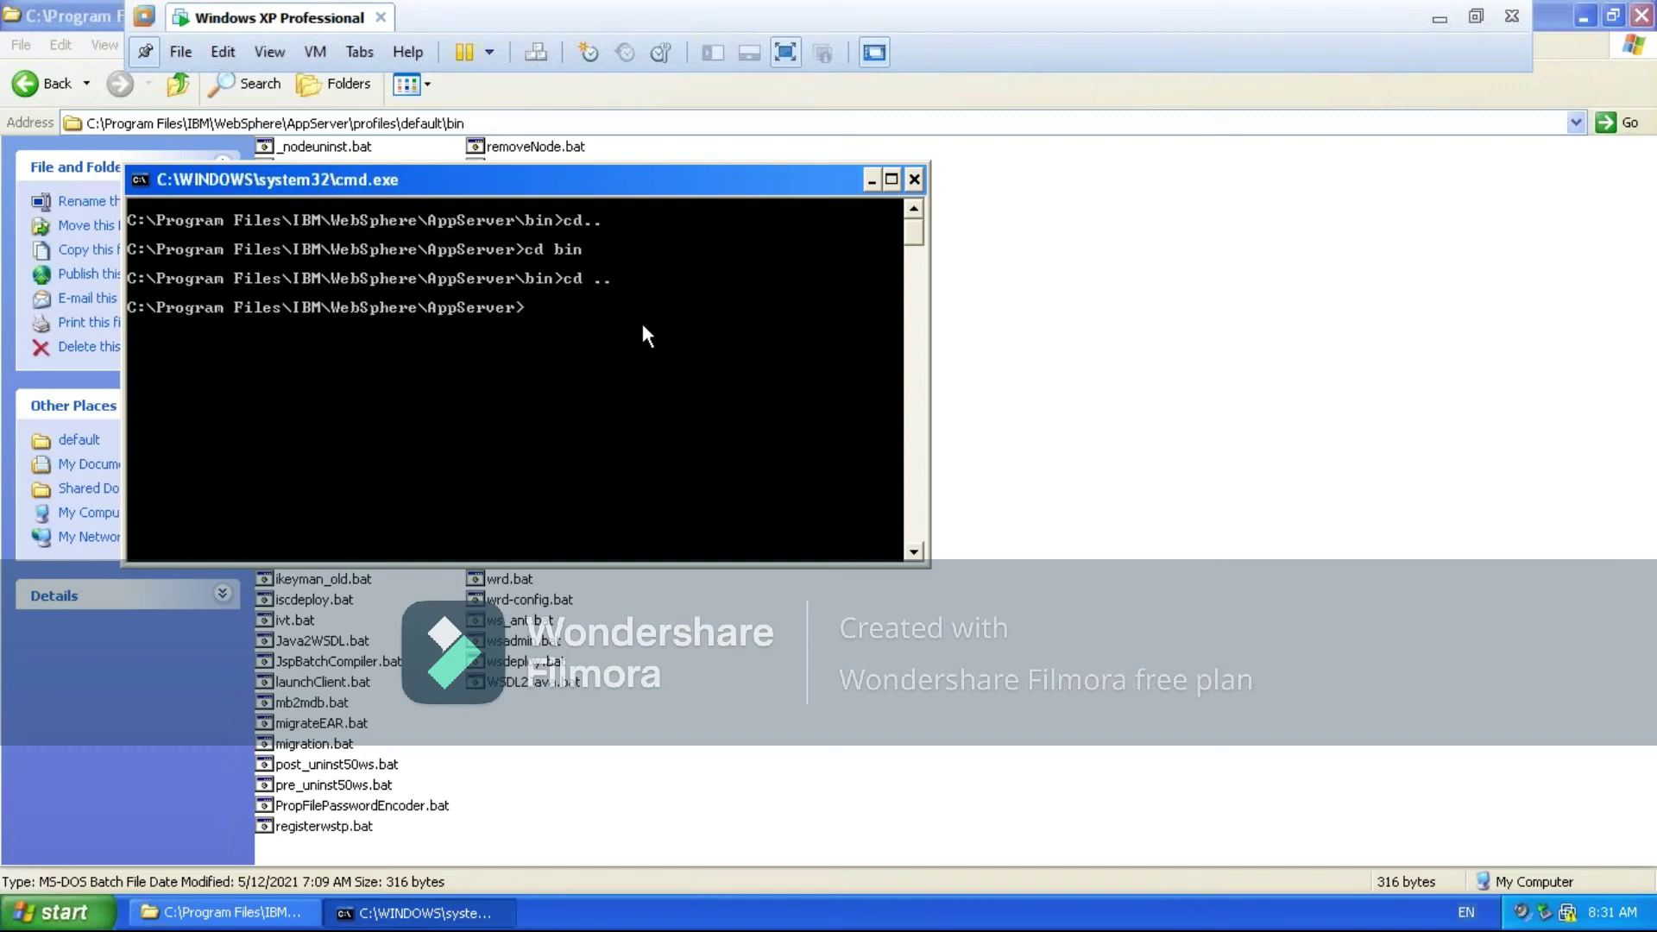
Change to AppServer's profiles folder and list its contents with dir
text(cd profiles)
key(Return)
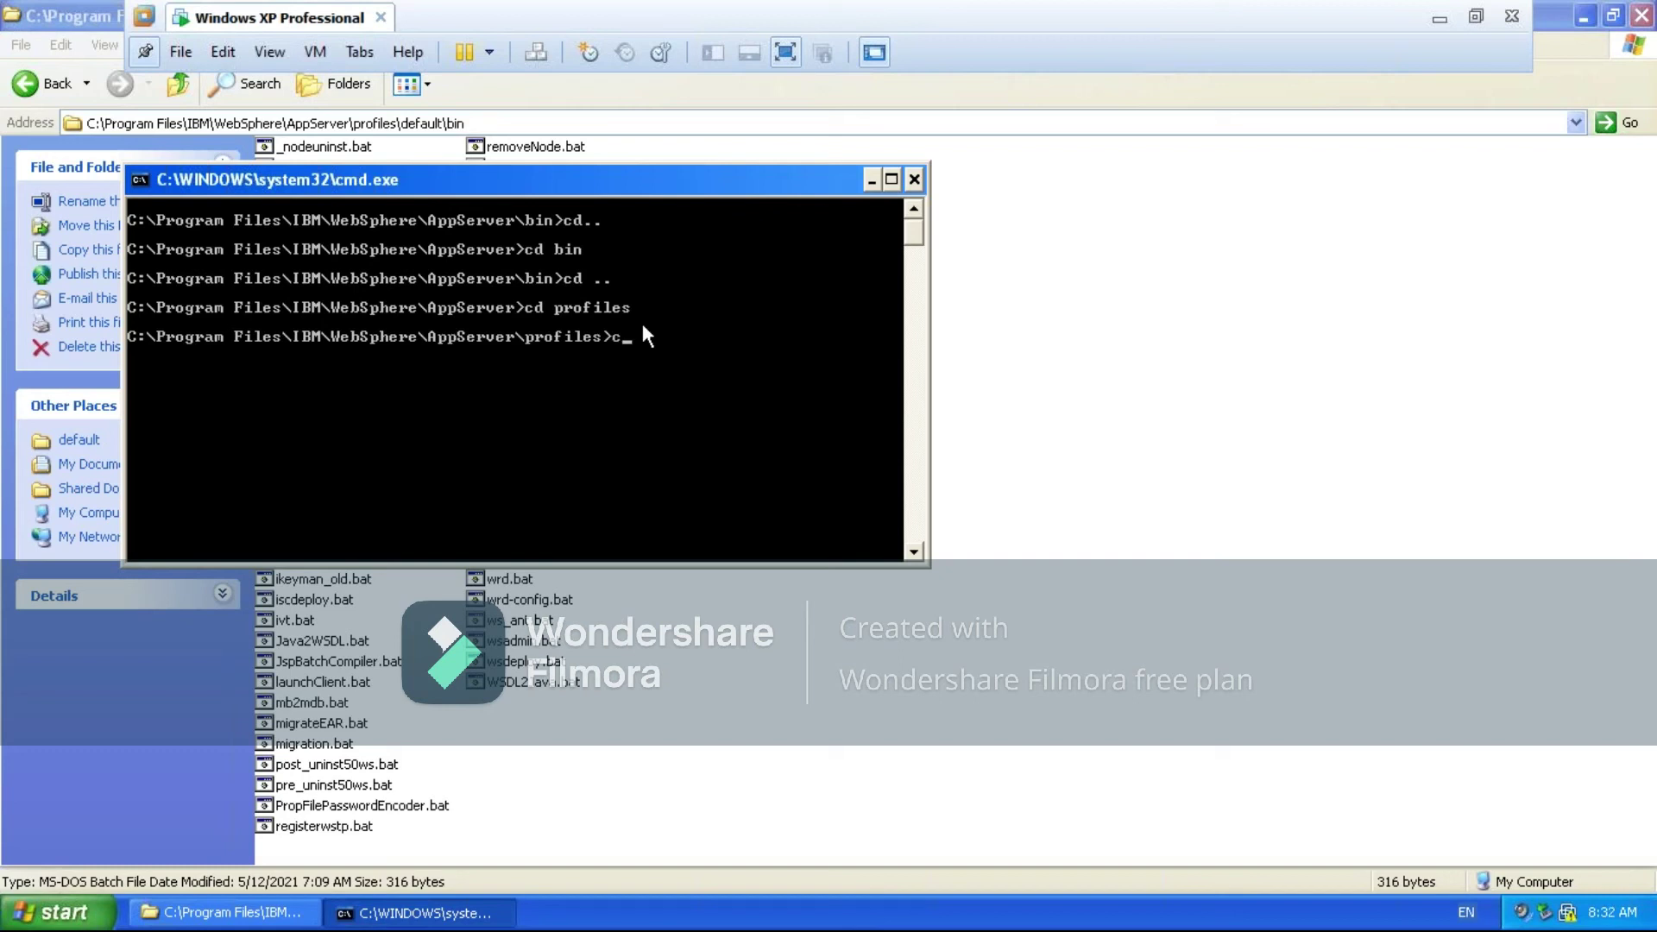
text(dir)
key(Return)
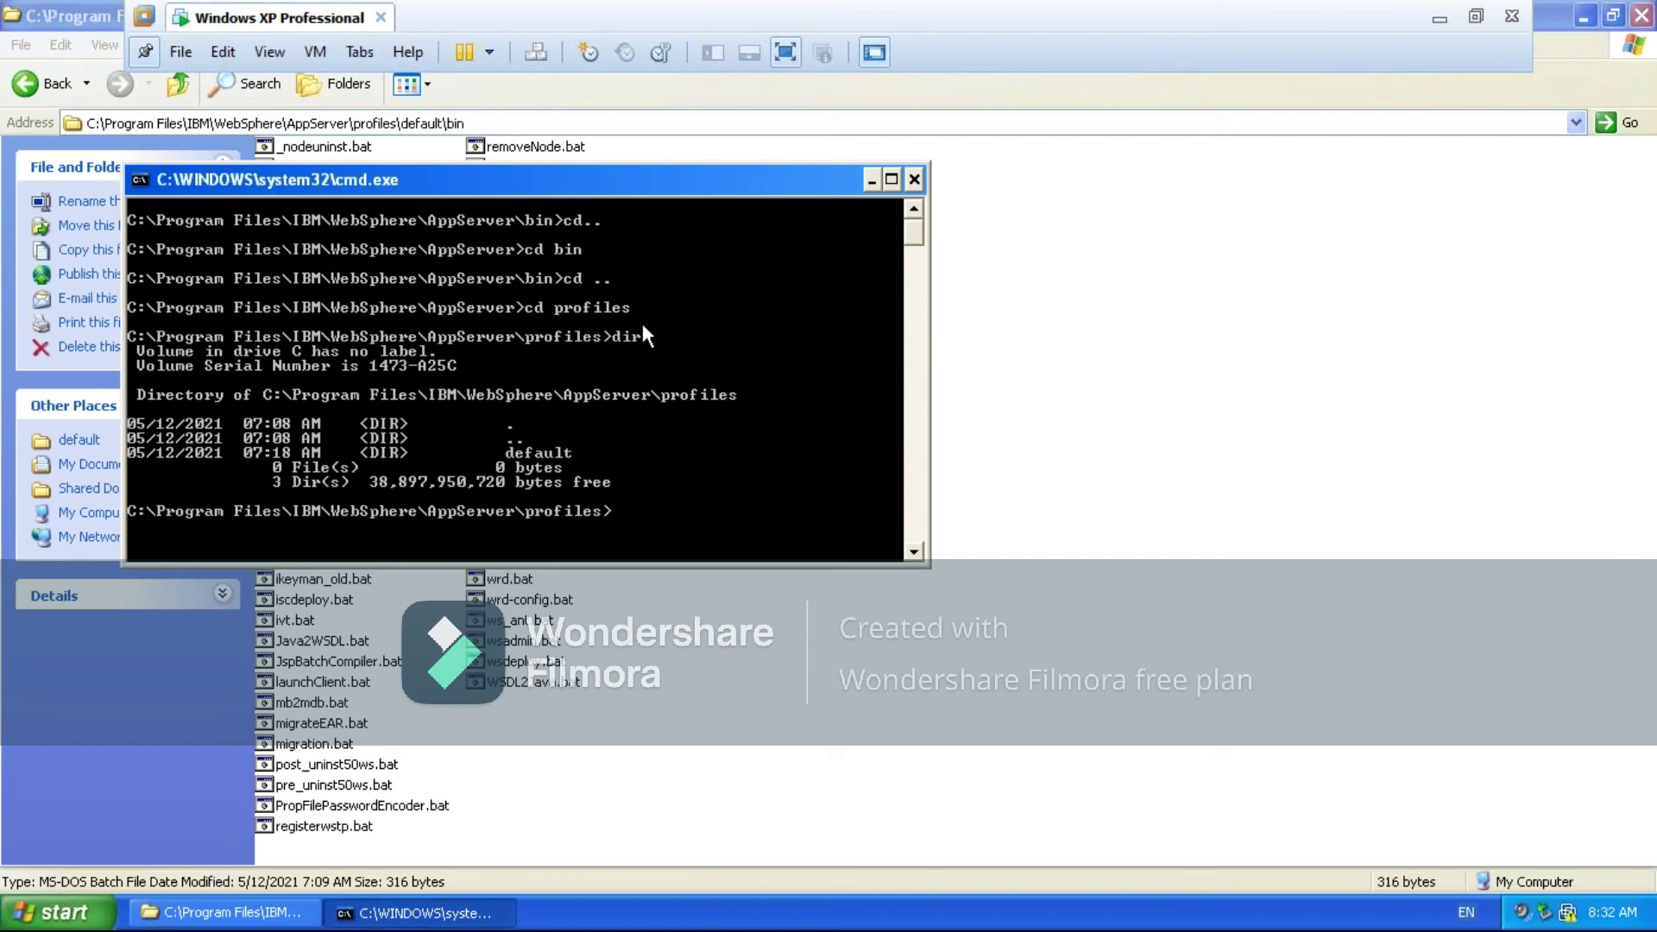
Change to the default profile folder and list its contents with dir
text(cd default)
key(Return)
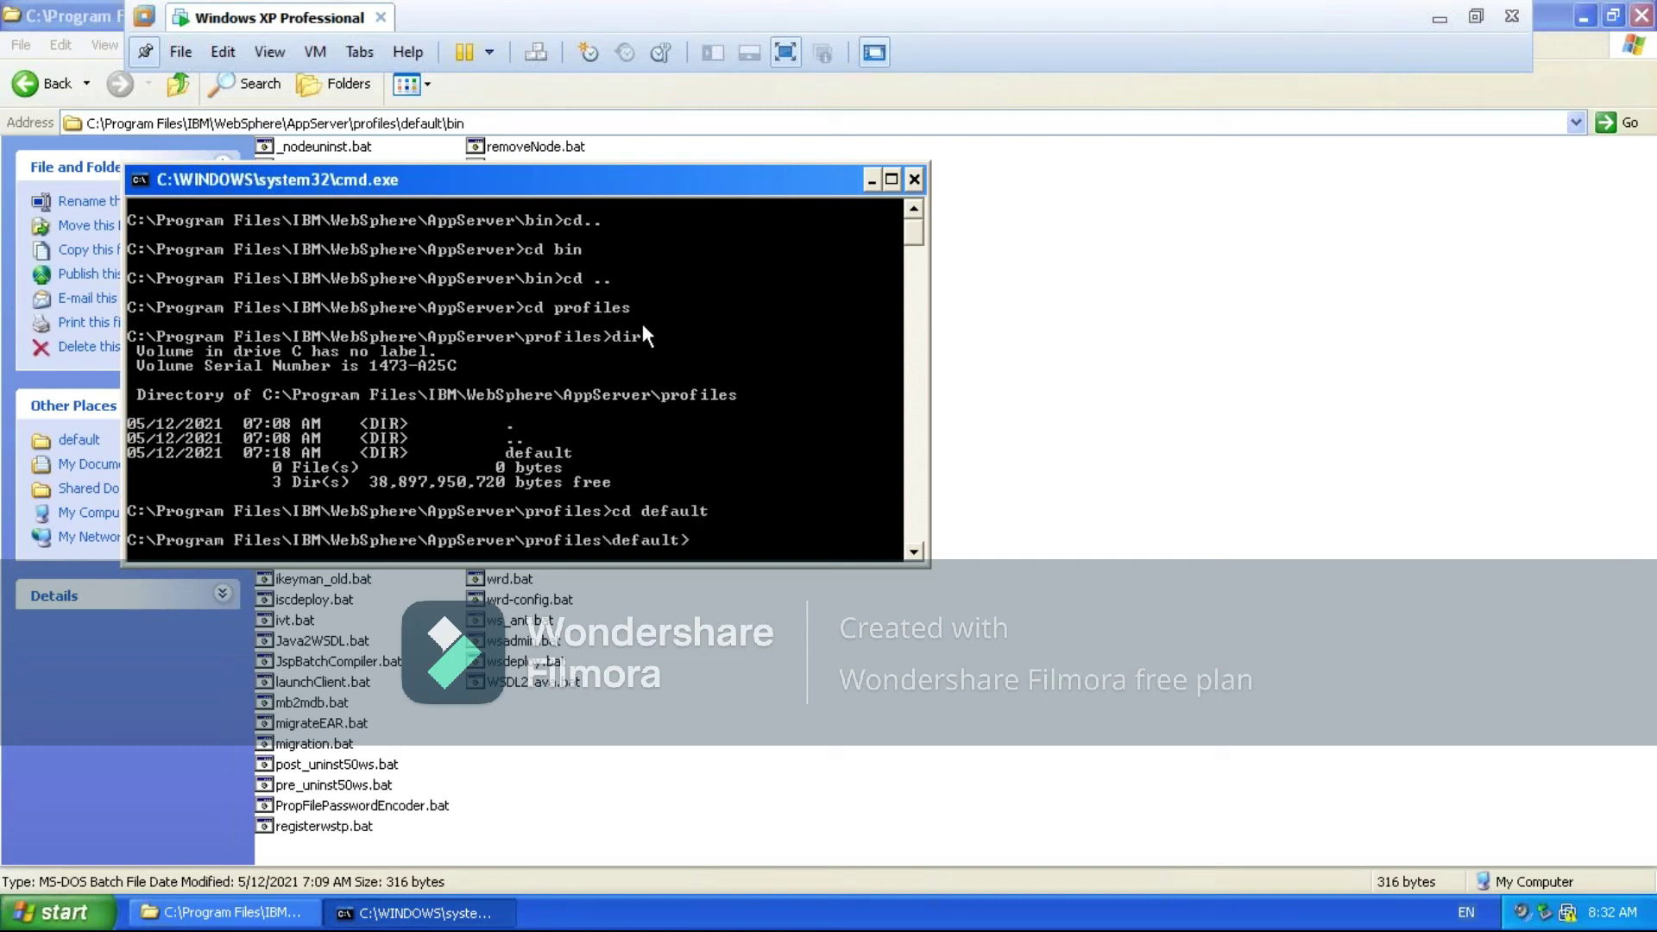
text(dir)
key(Return)
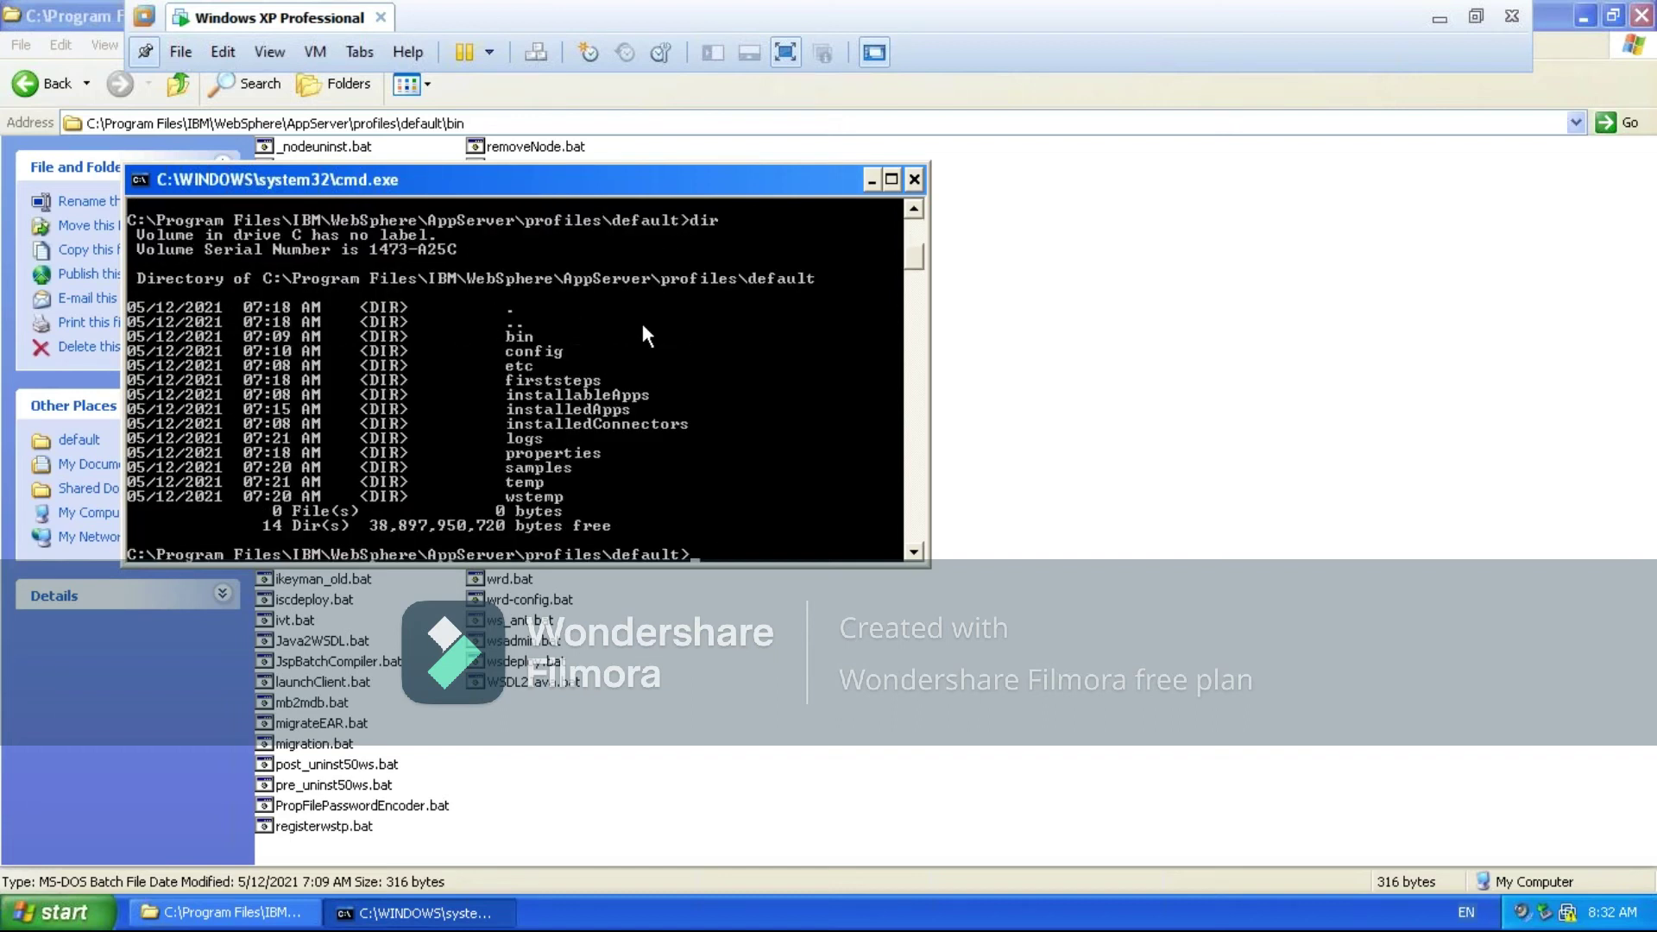
Change to the default profile's bin folder and clear the Command Prompt with cls
text(cd bin)
key(Return)
text(cls)
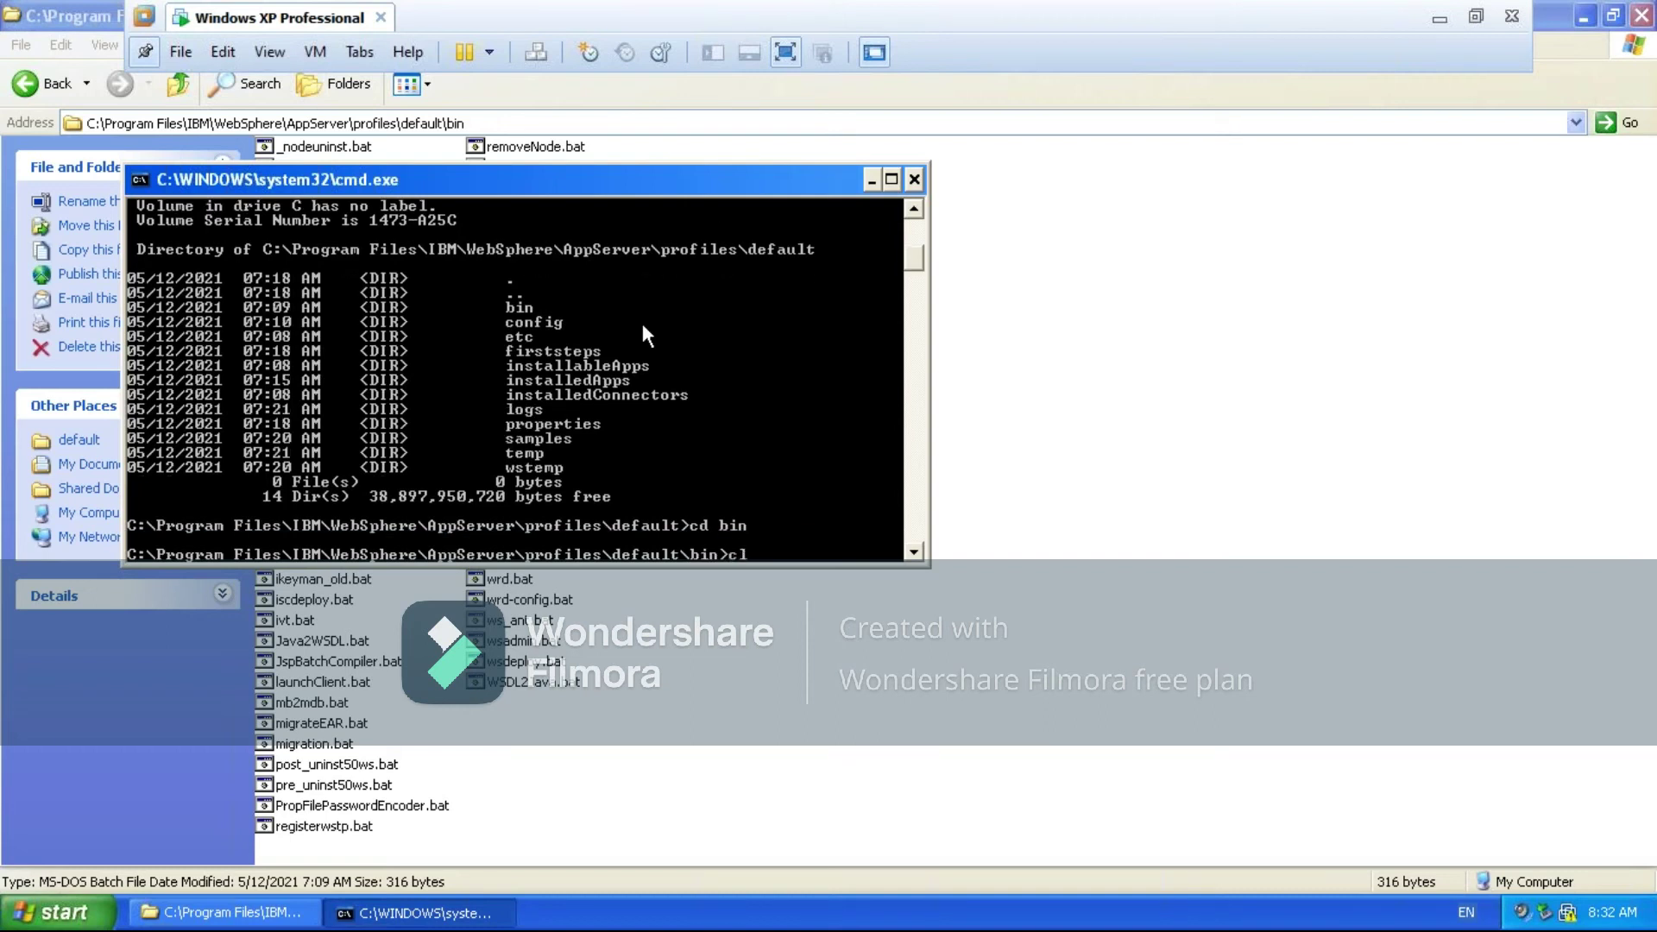
key(Return)
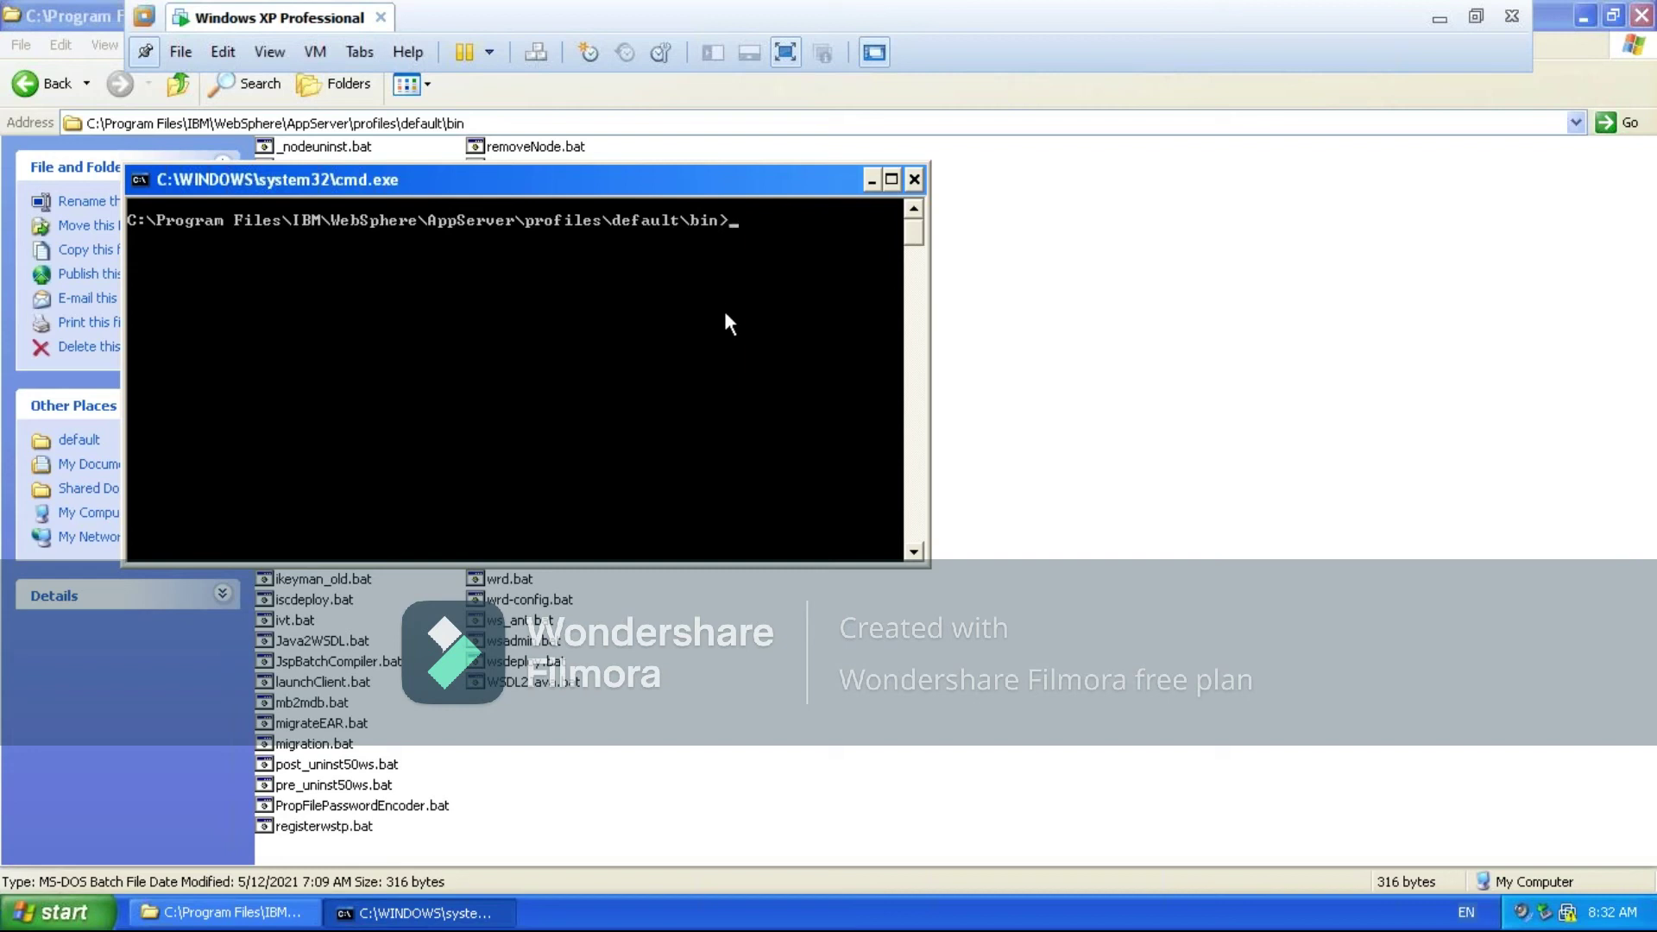
Start the application server by running startServer.bat server1
text(sta)
key(Tab)
key(Tab)
text(serv)
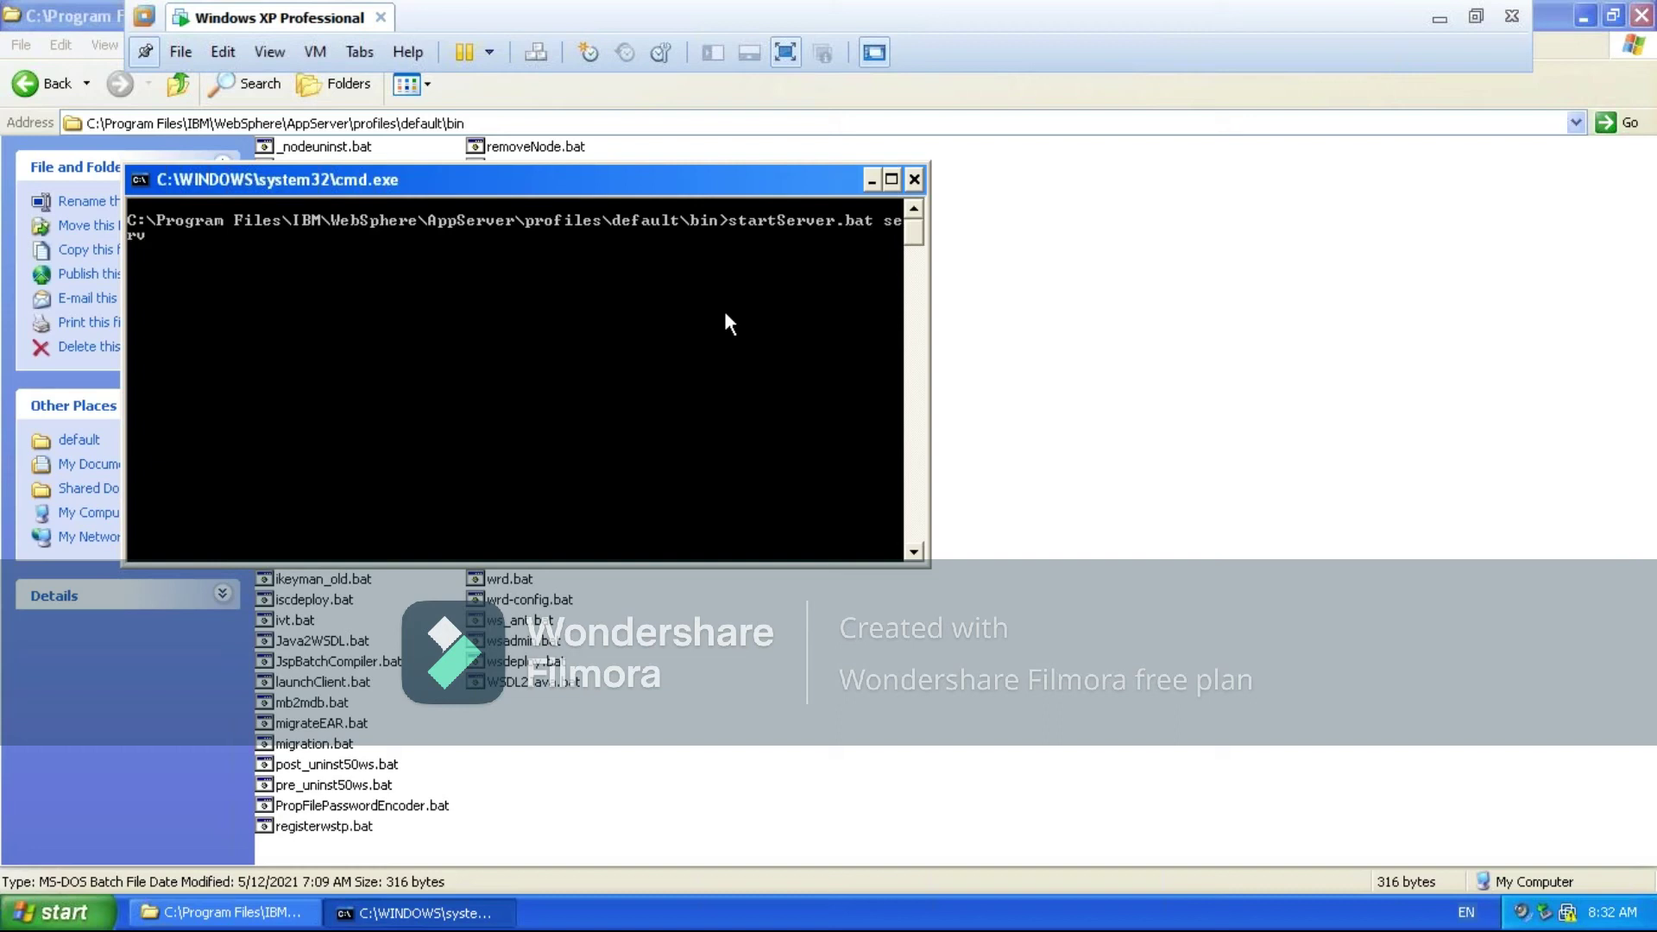
text(er1)
key(Return)
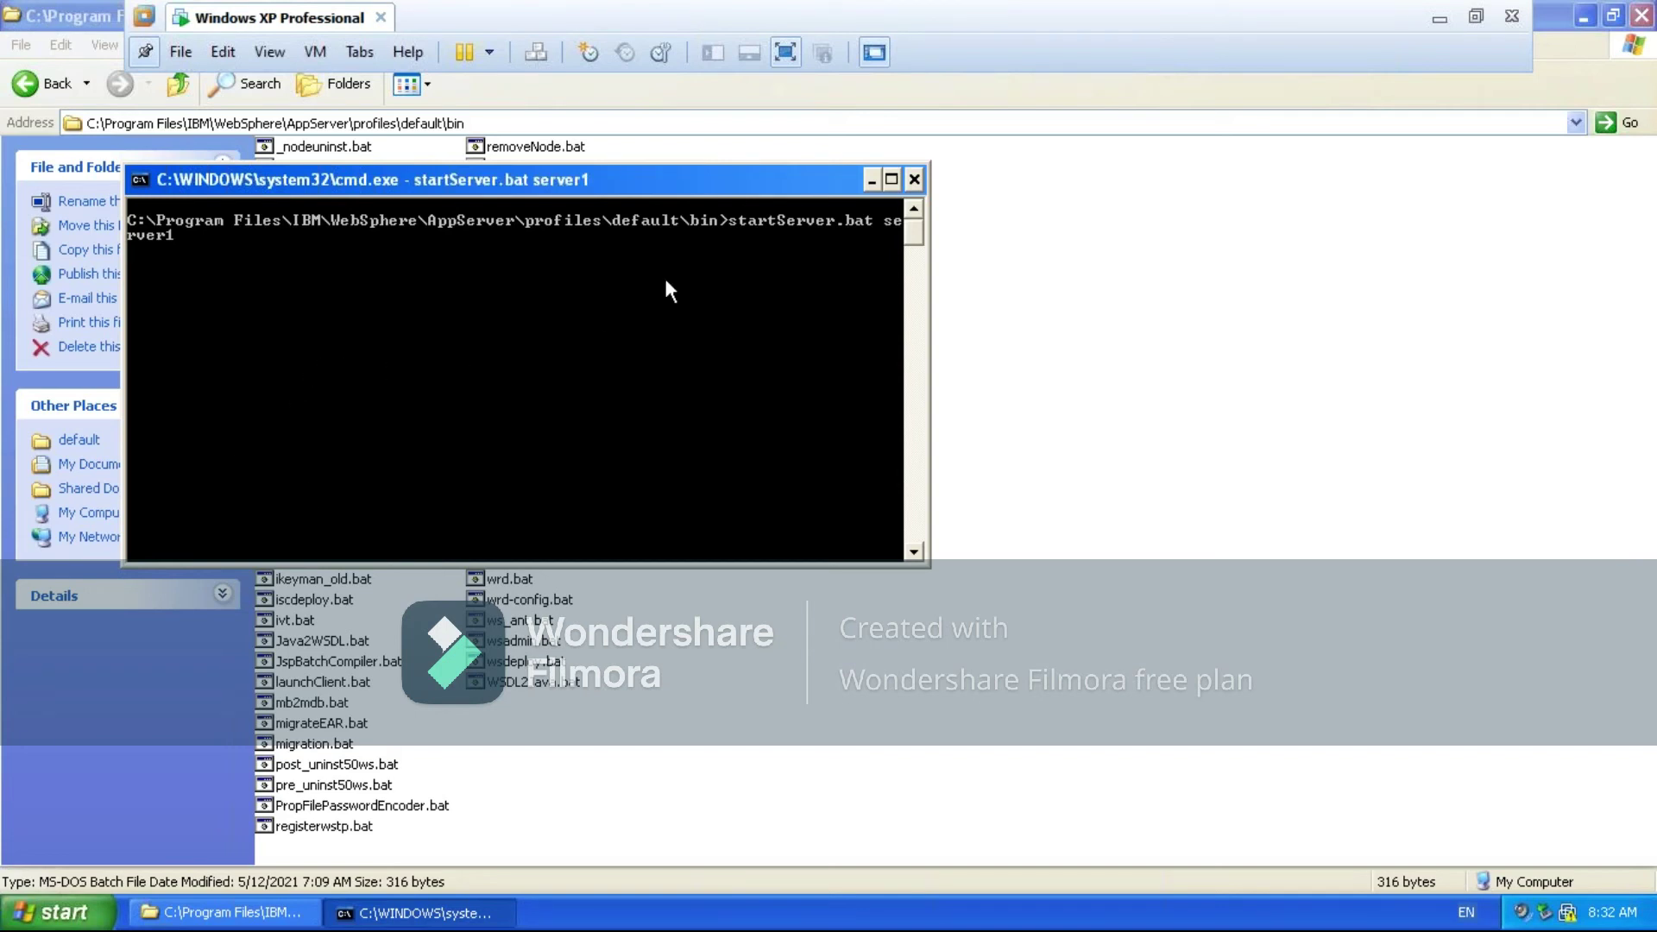
Minimize the Command Prompt and open the default profile's logs folder, briefly highlighting the server1 folder
click(871, 179)
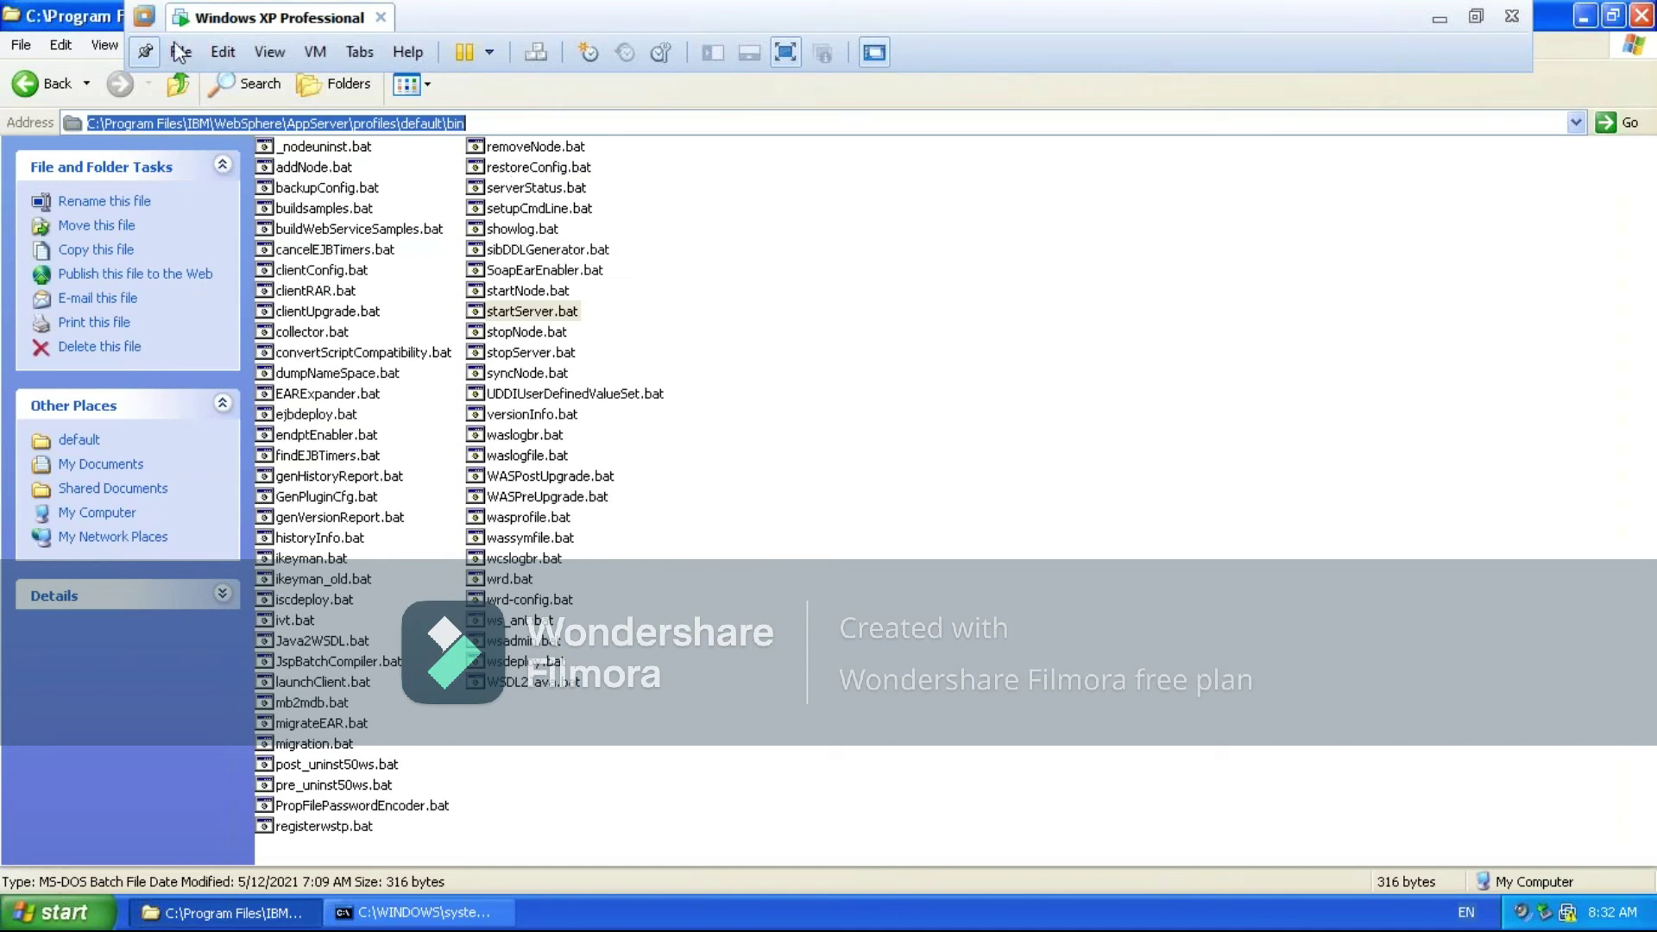
click(177, 84)
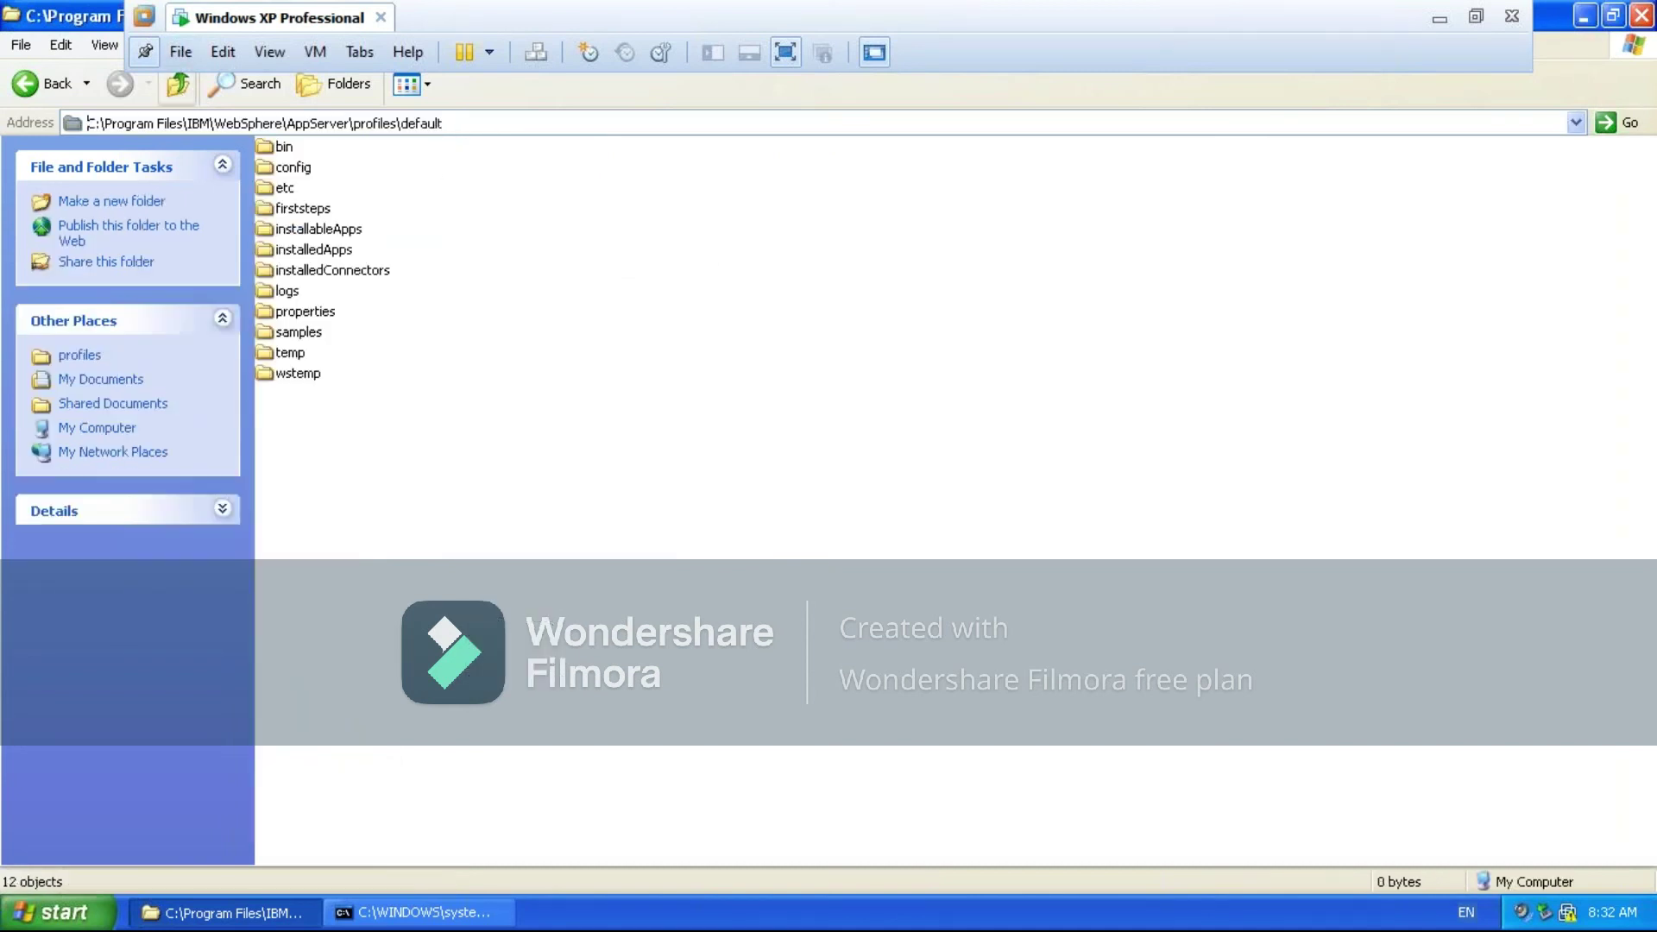
click(278, 291)
double_click(278, 292)
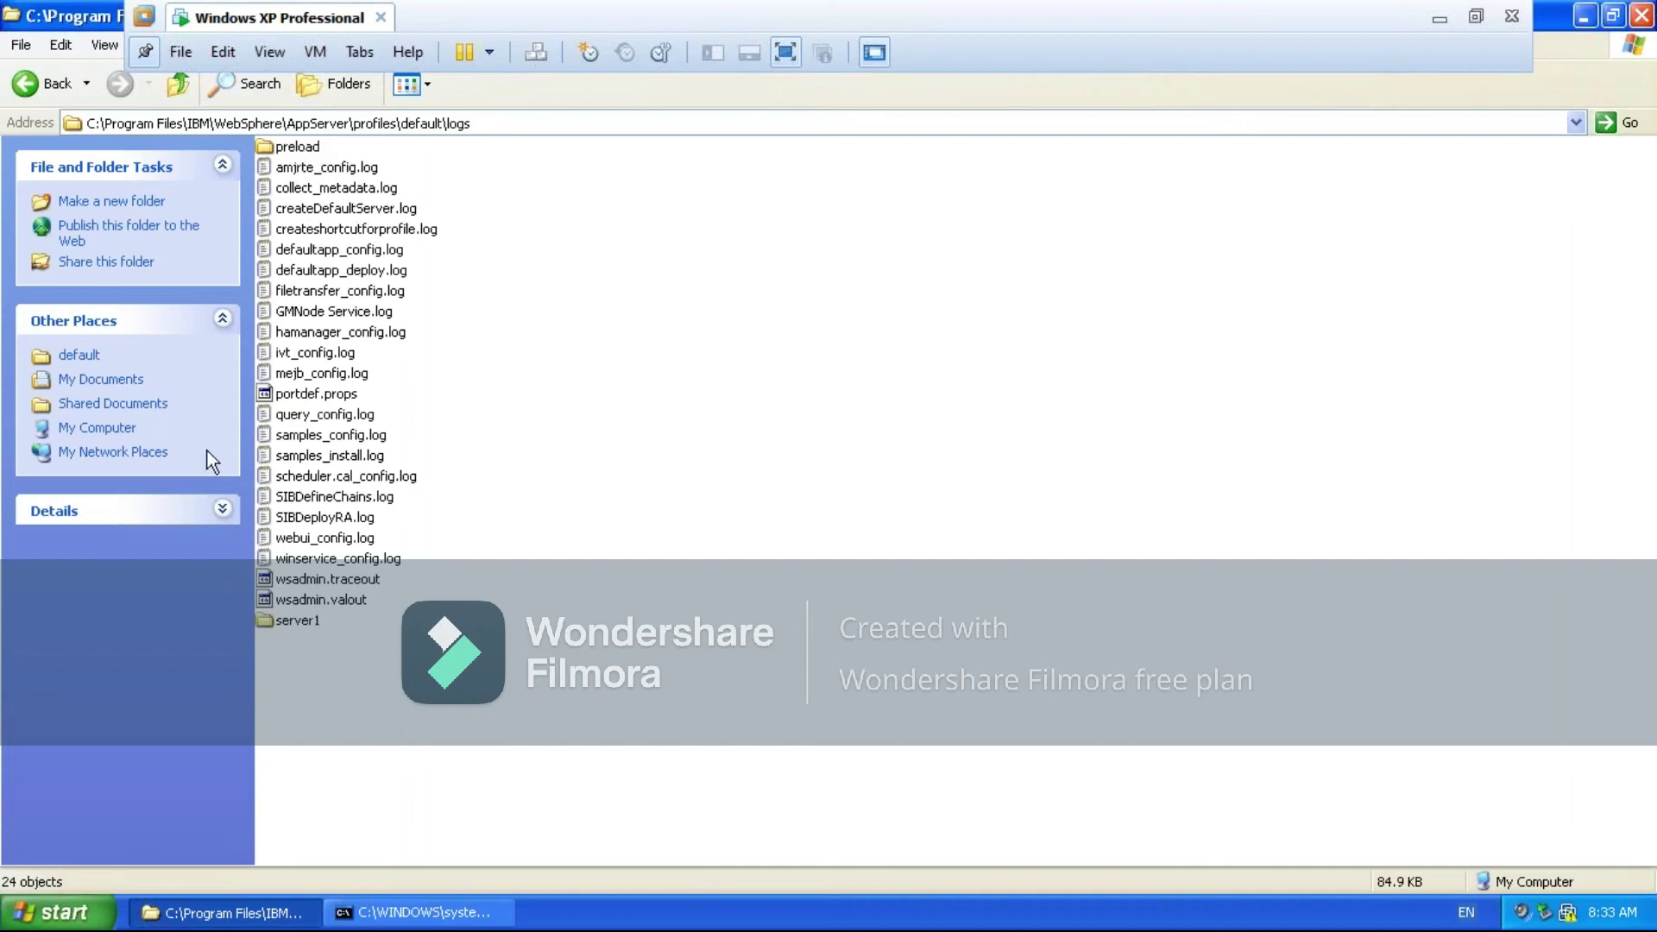
click(303, 623)
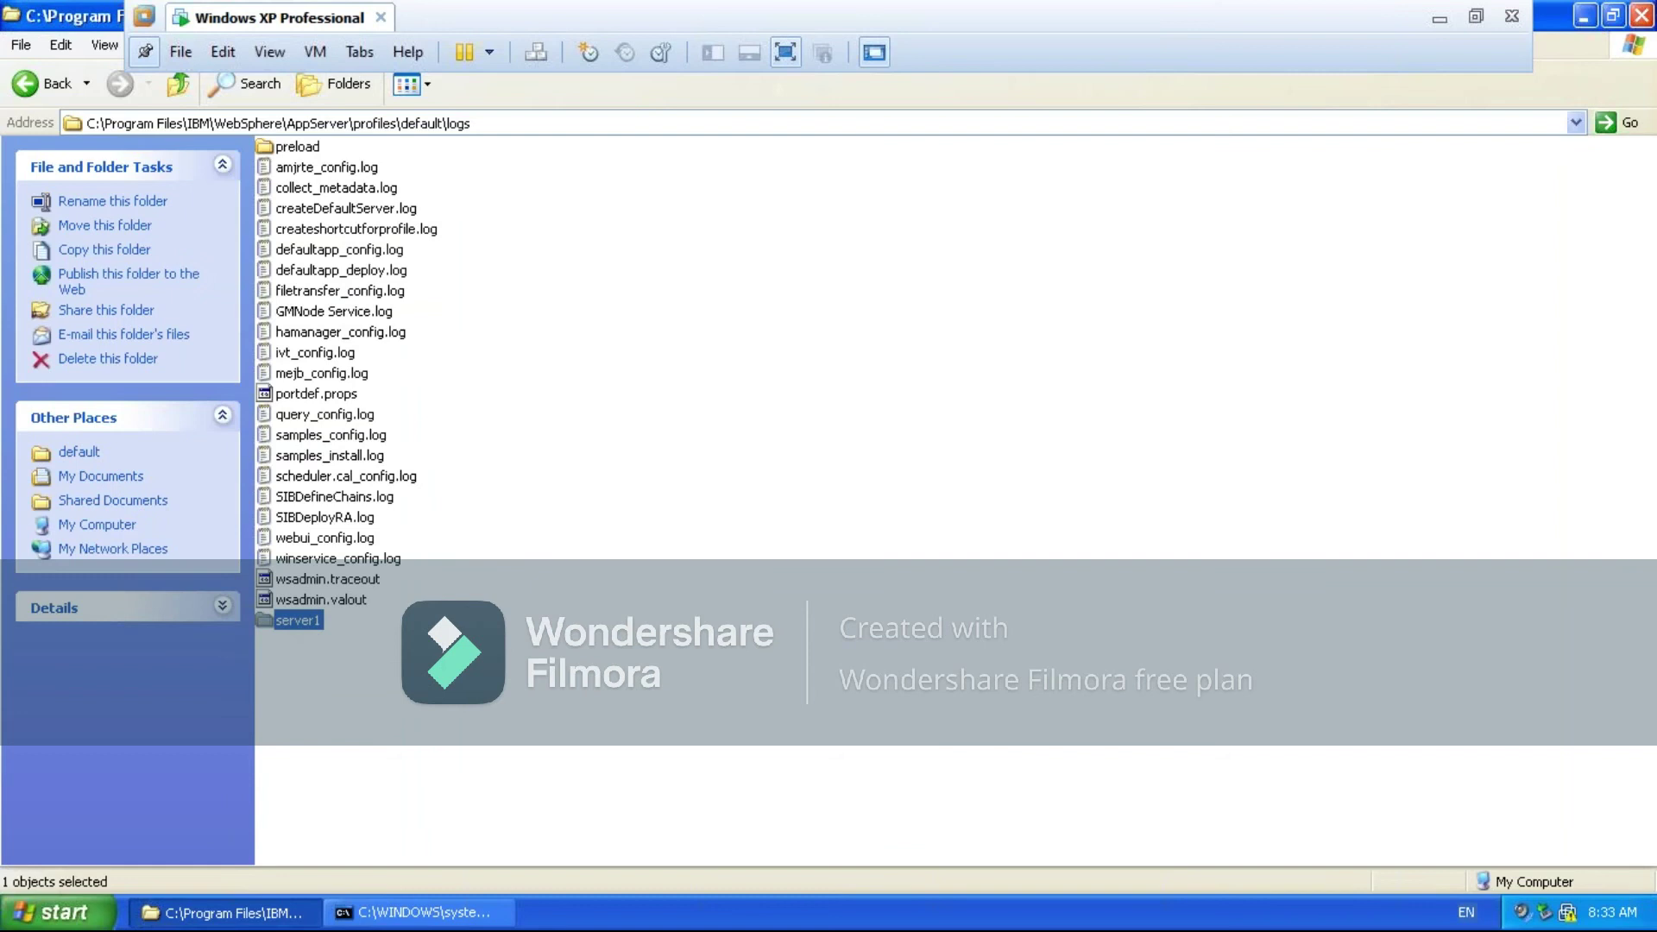
click(461, 625)
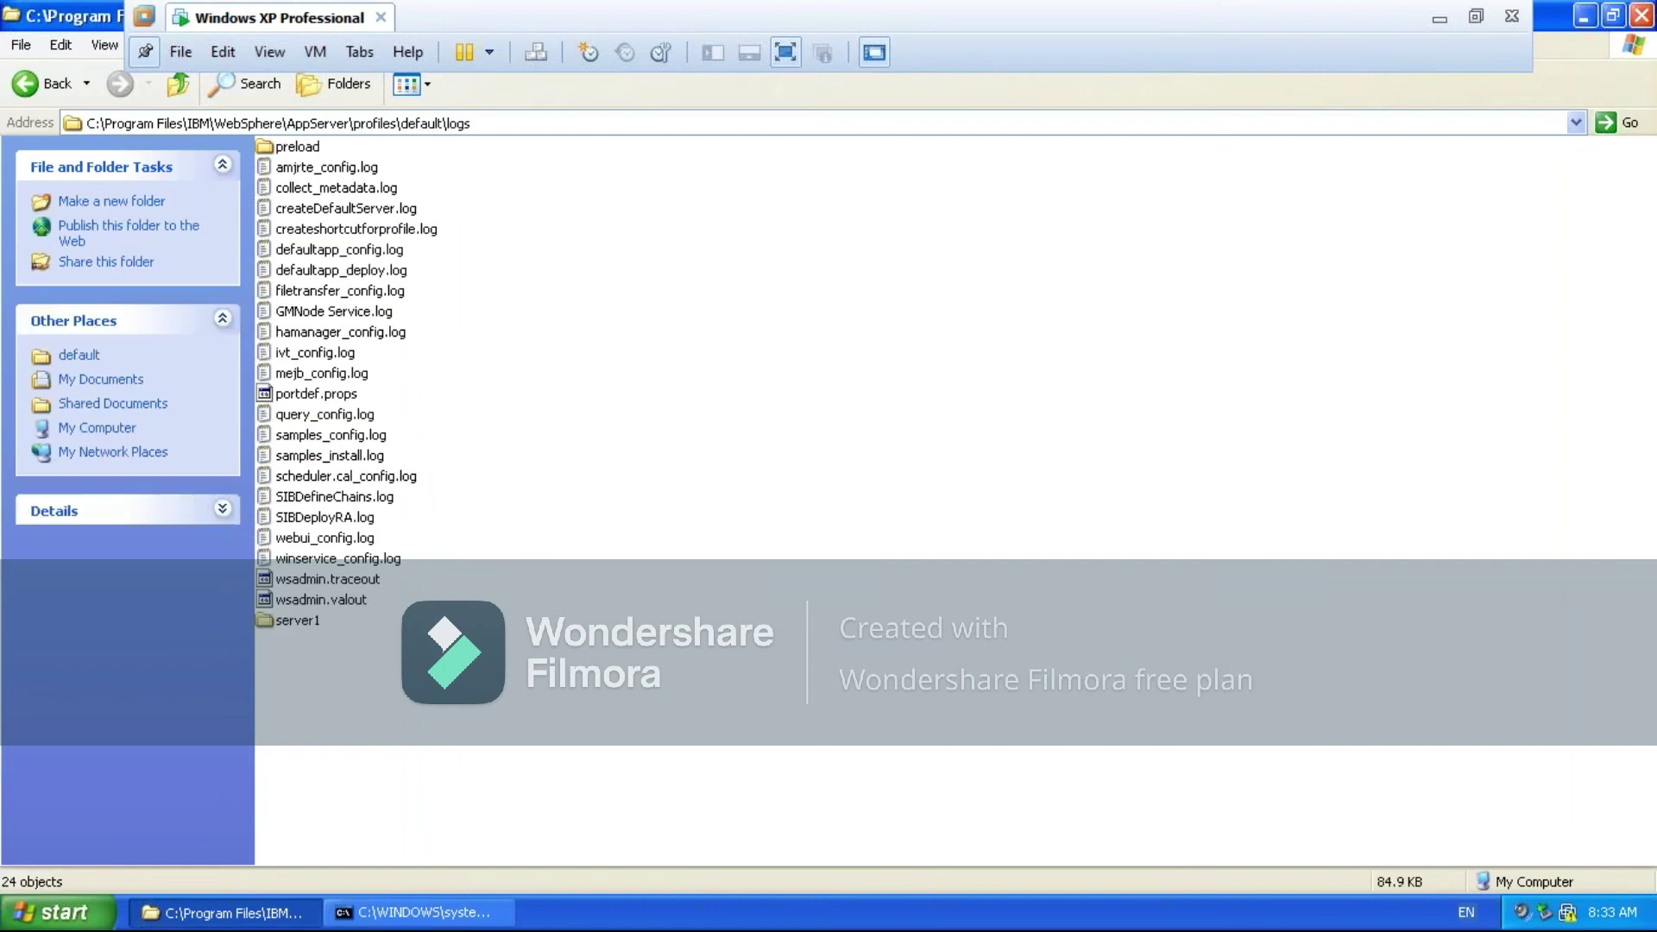
Check the startup output in the Command Prompt, and open the server1 log folder in List view
click(393, 915)
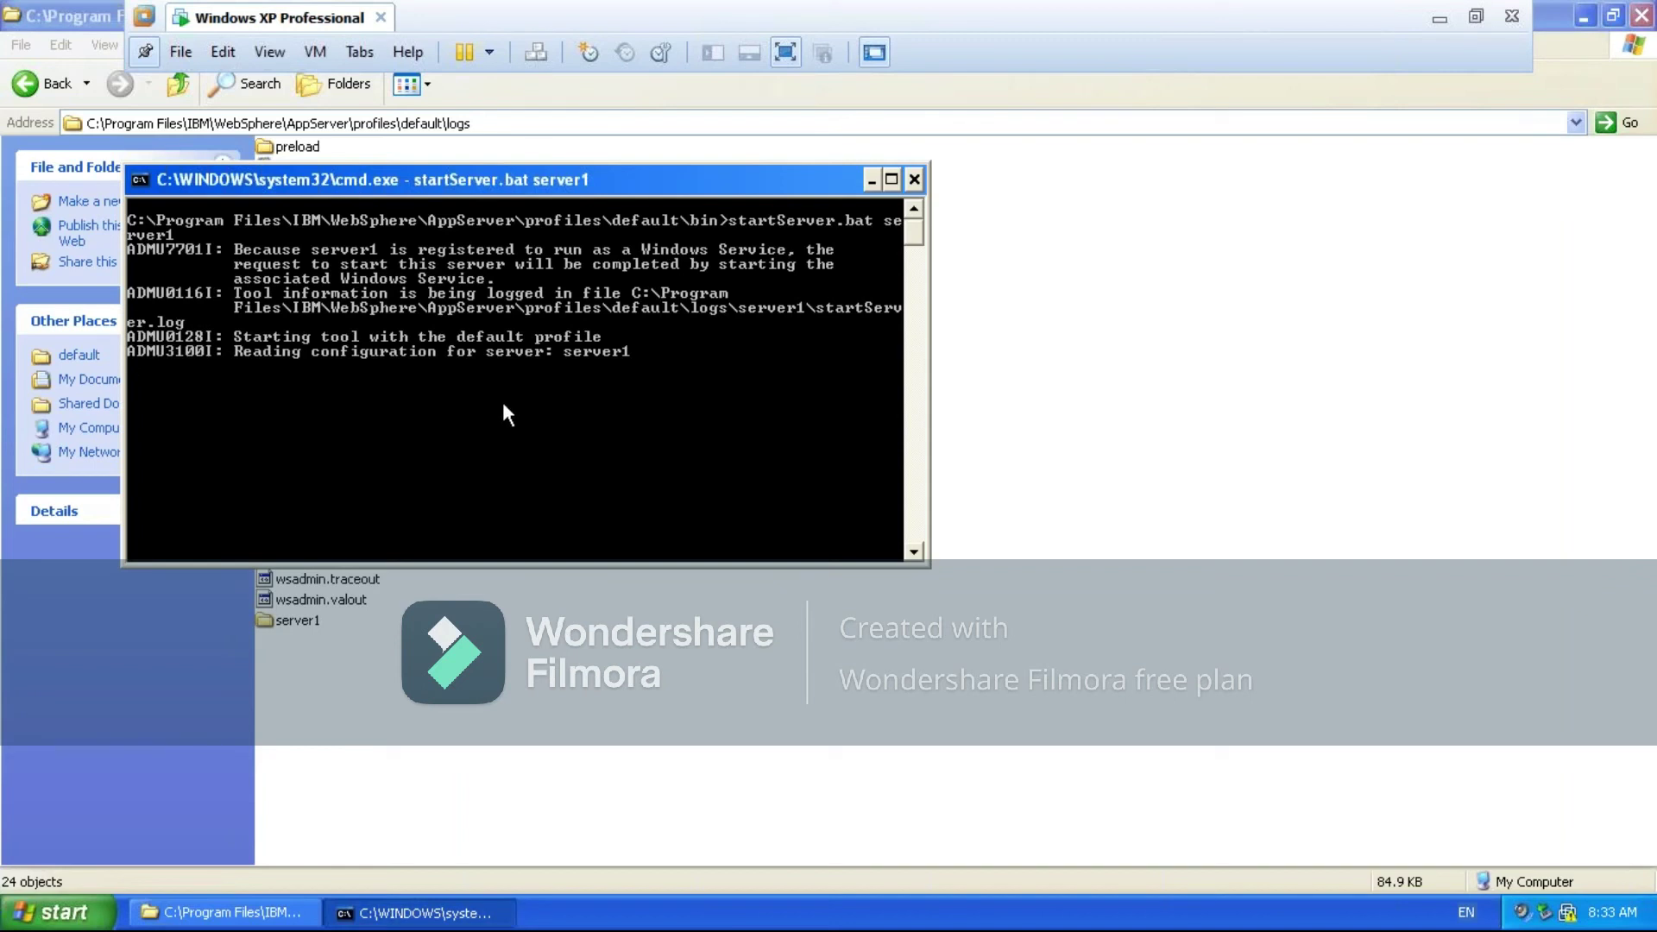
click(556, 716)
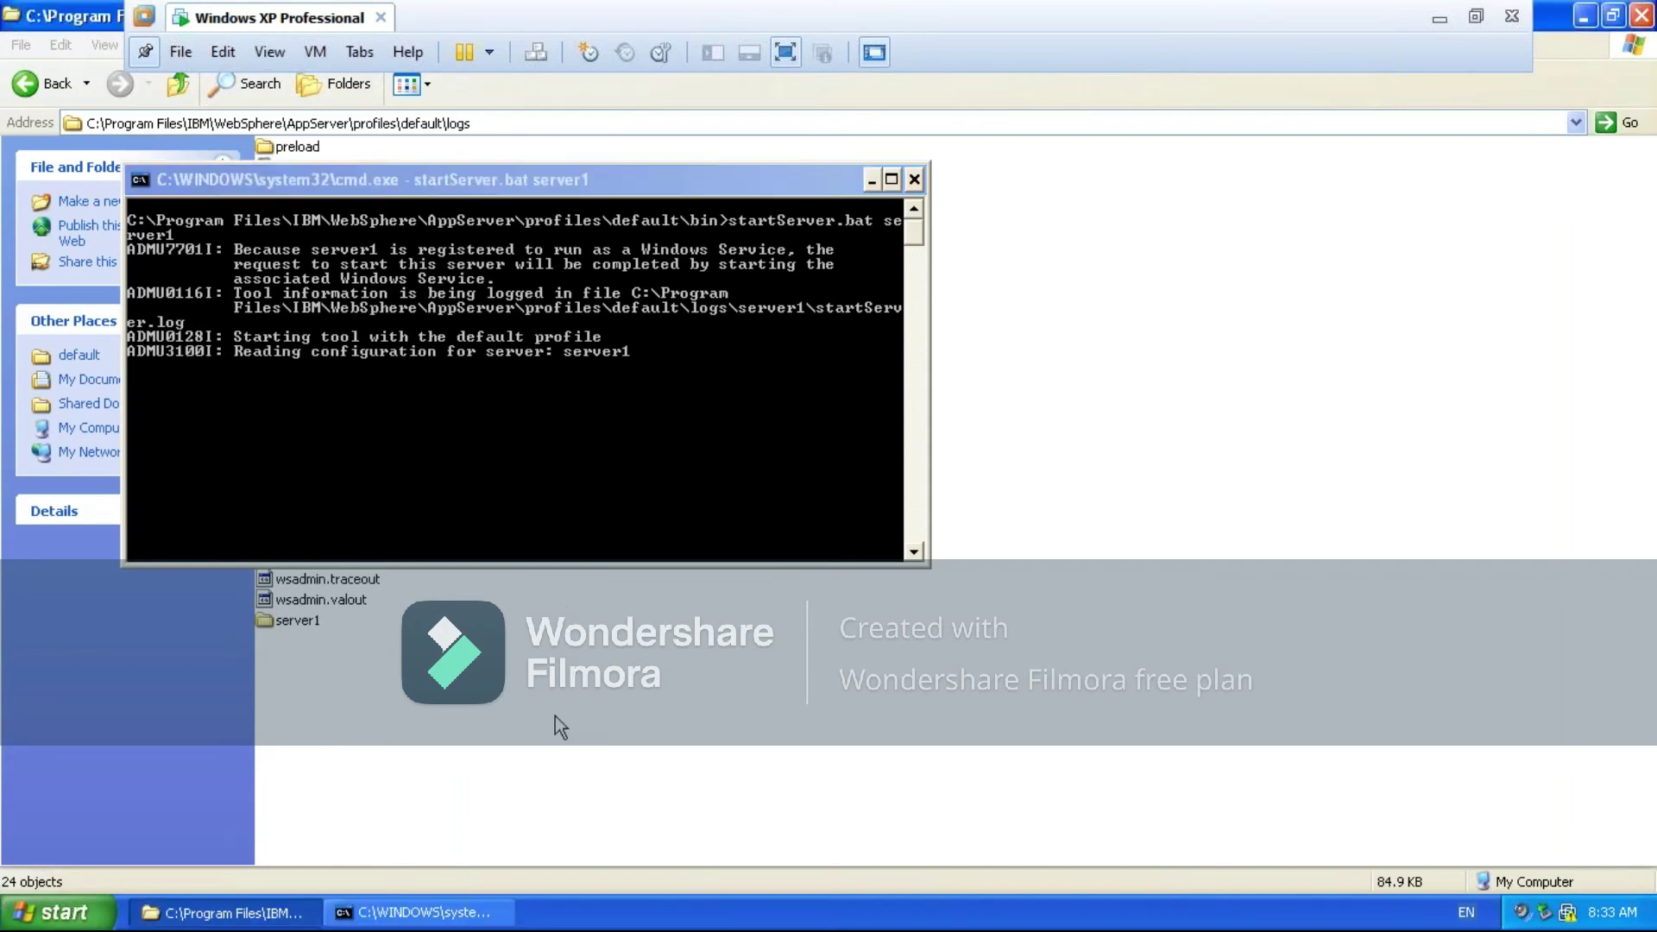
click(302, 623)
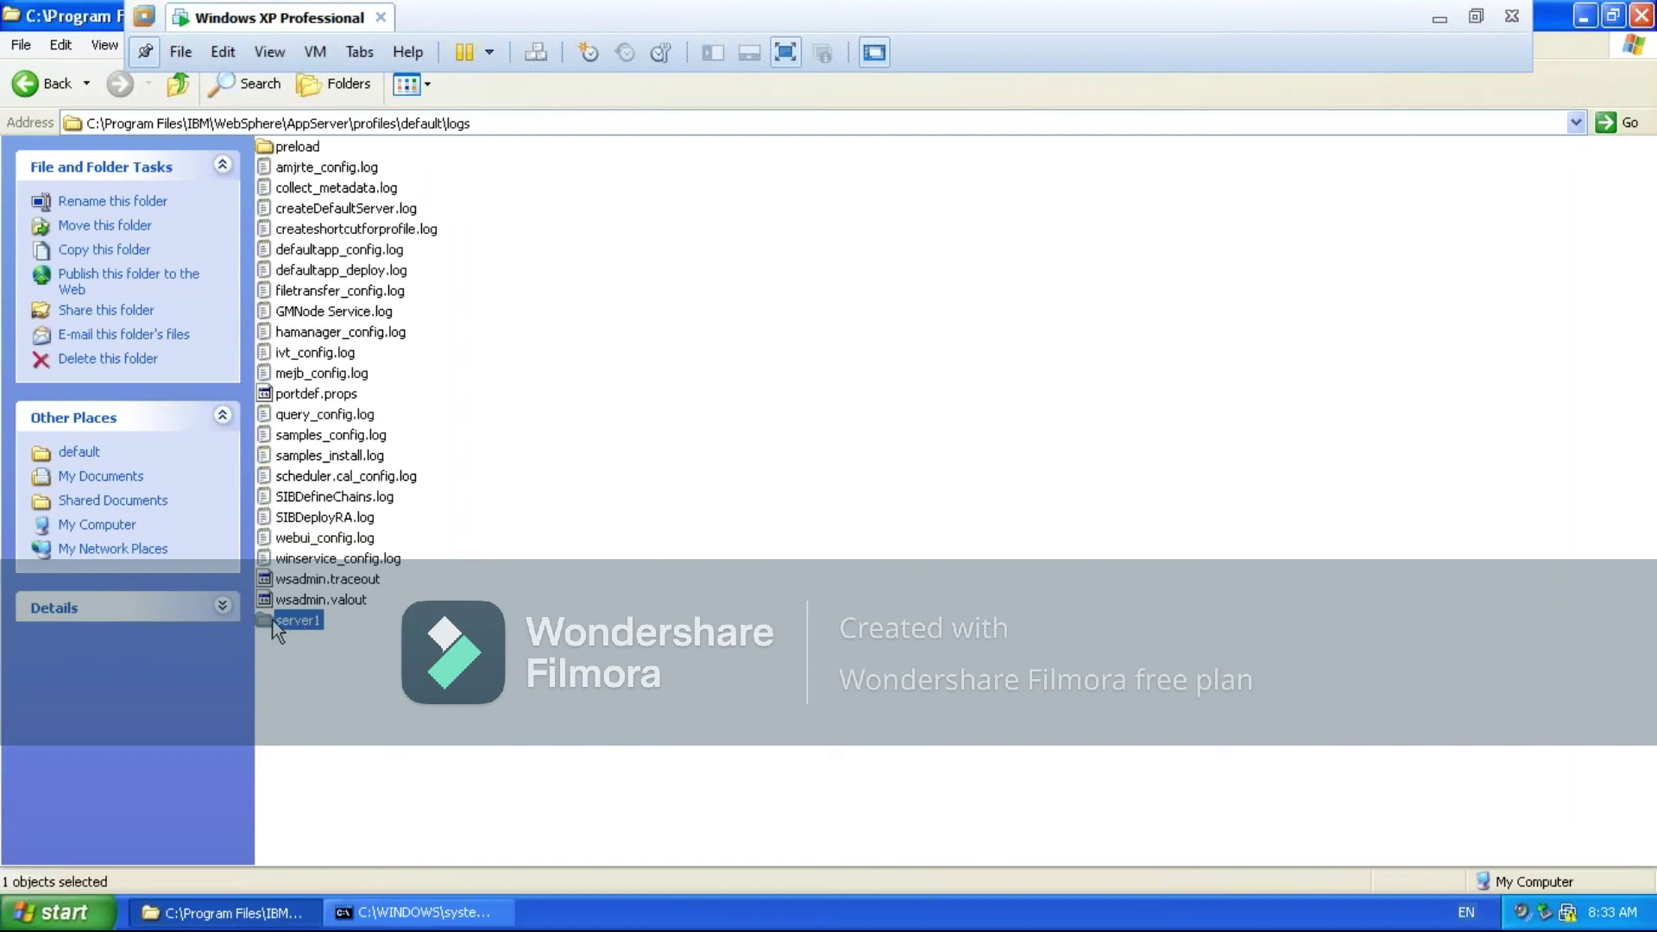
double_click(272, 620)
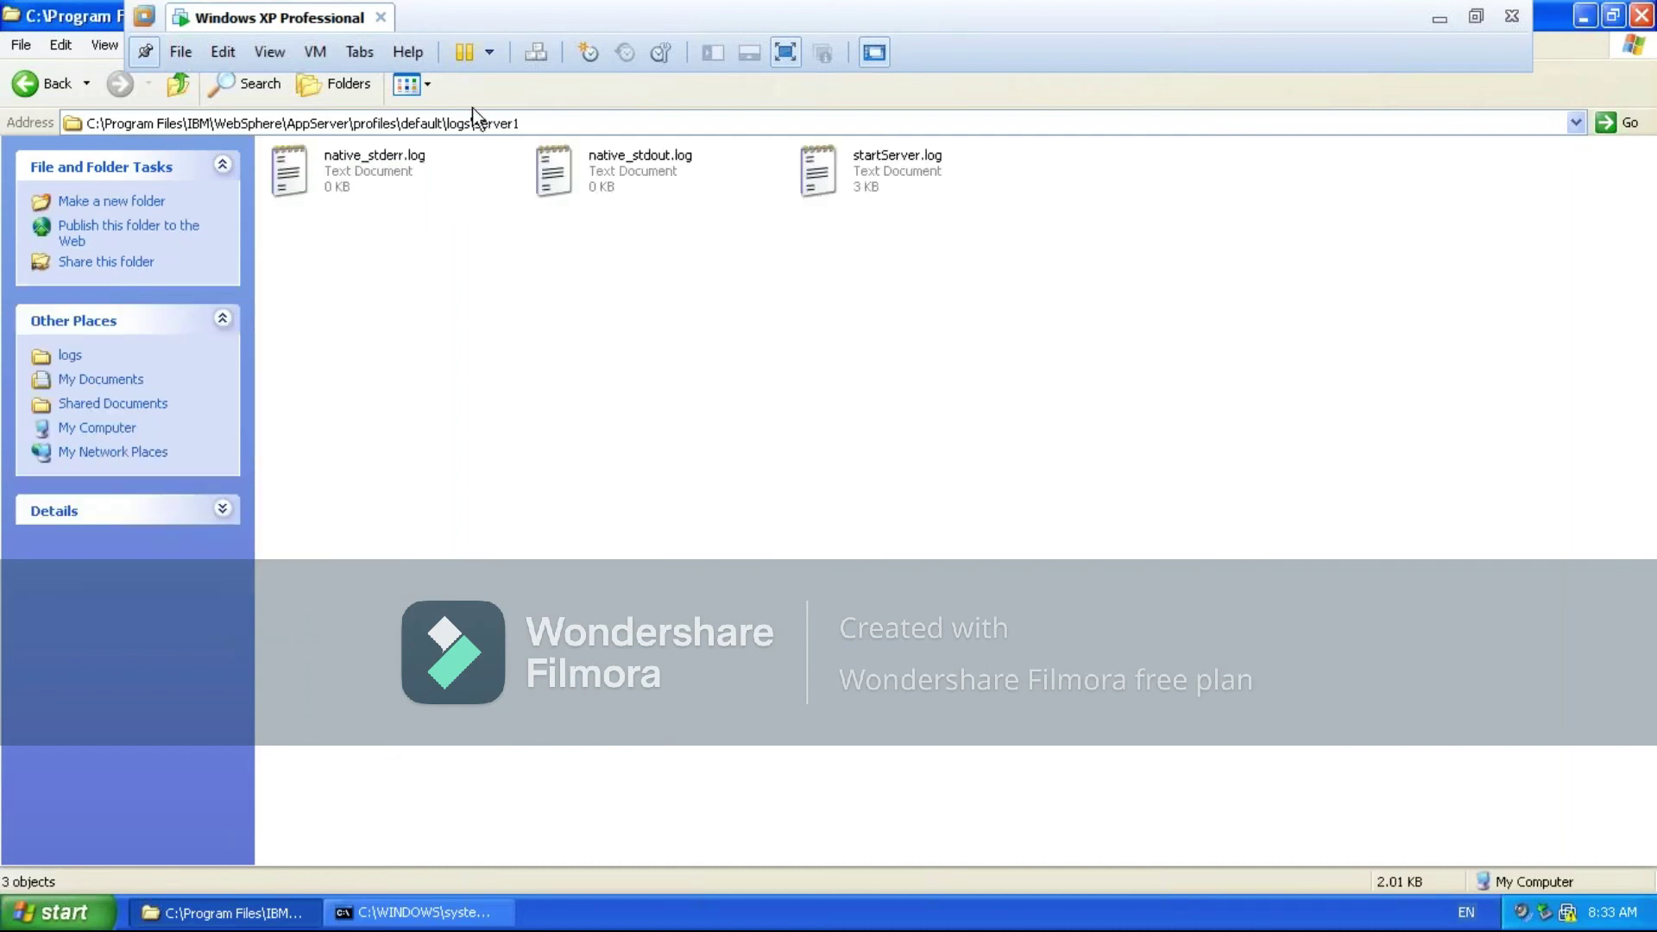
click(429, 85)
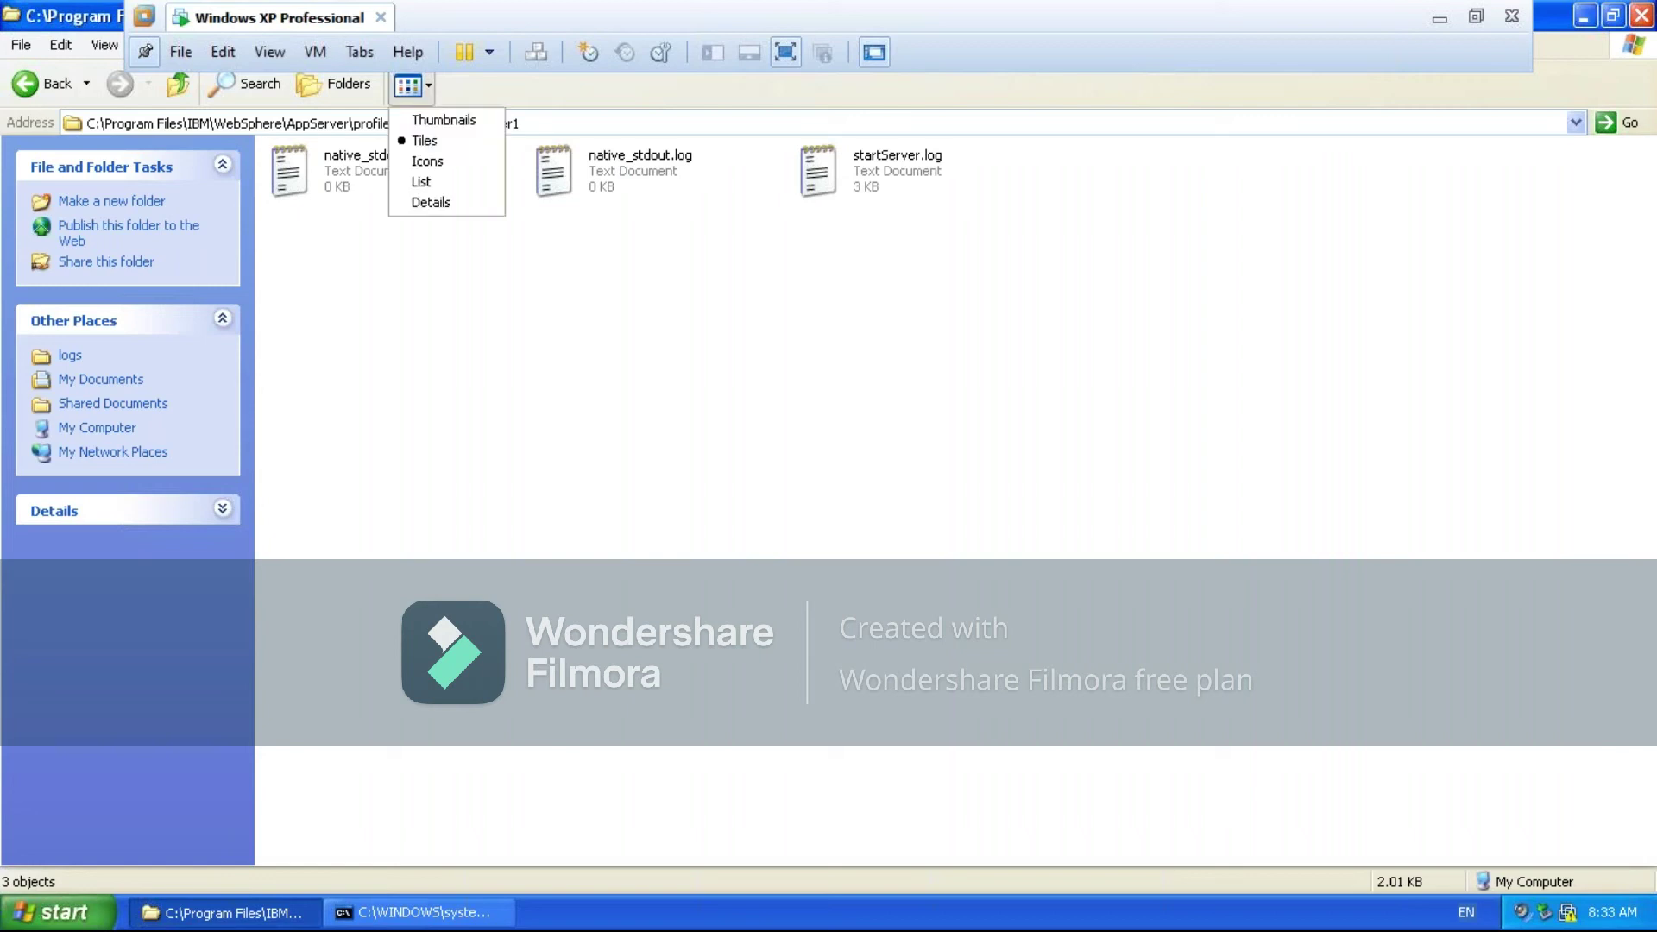
click(416, 182)
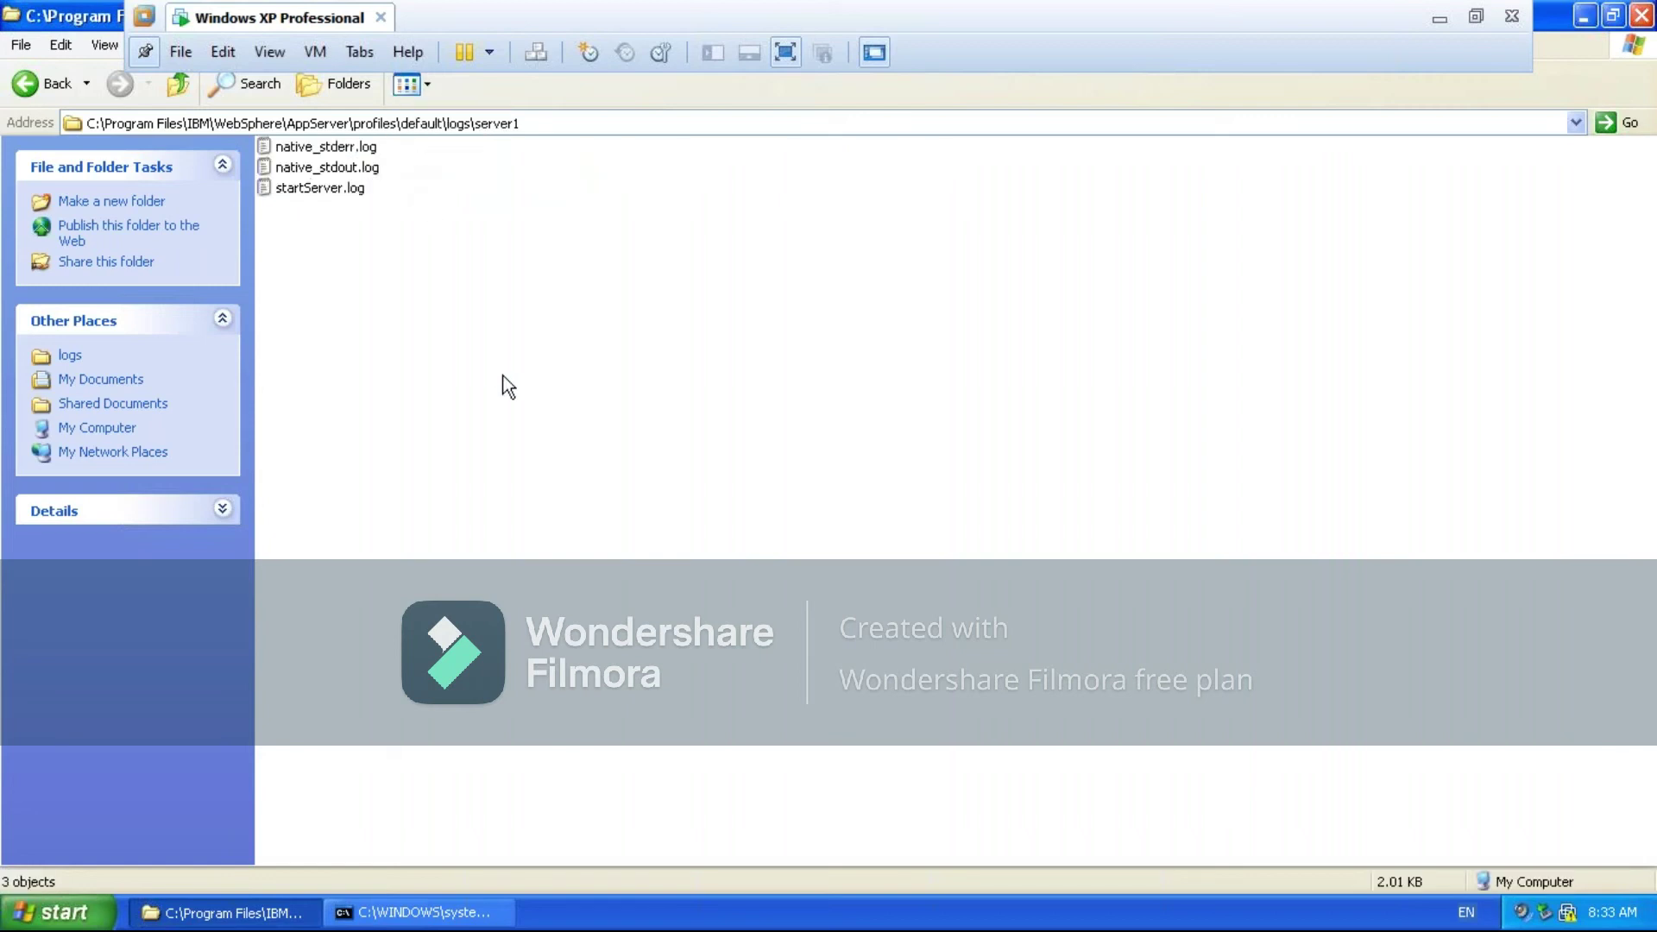
Move the Command Prompt aside so the server1 log files can be seen, and go back up to the logs folder
click(472, 912)
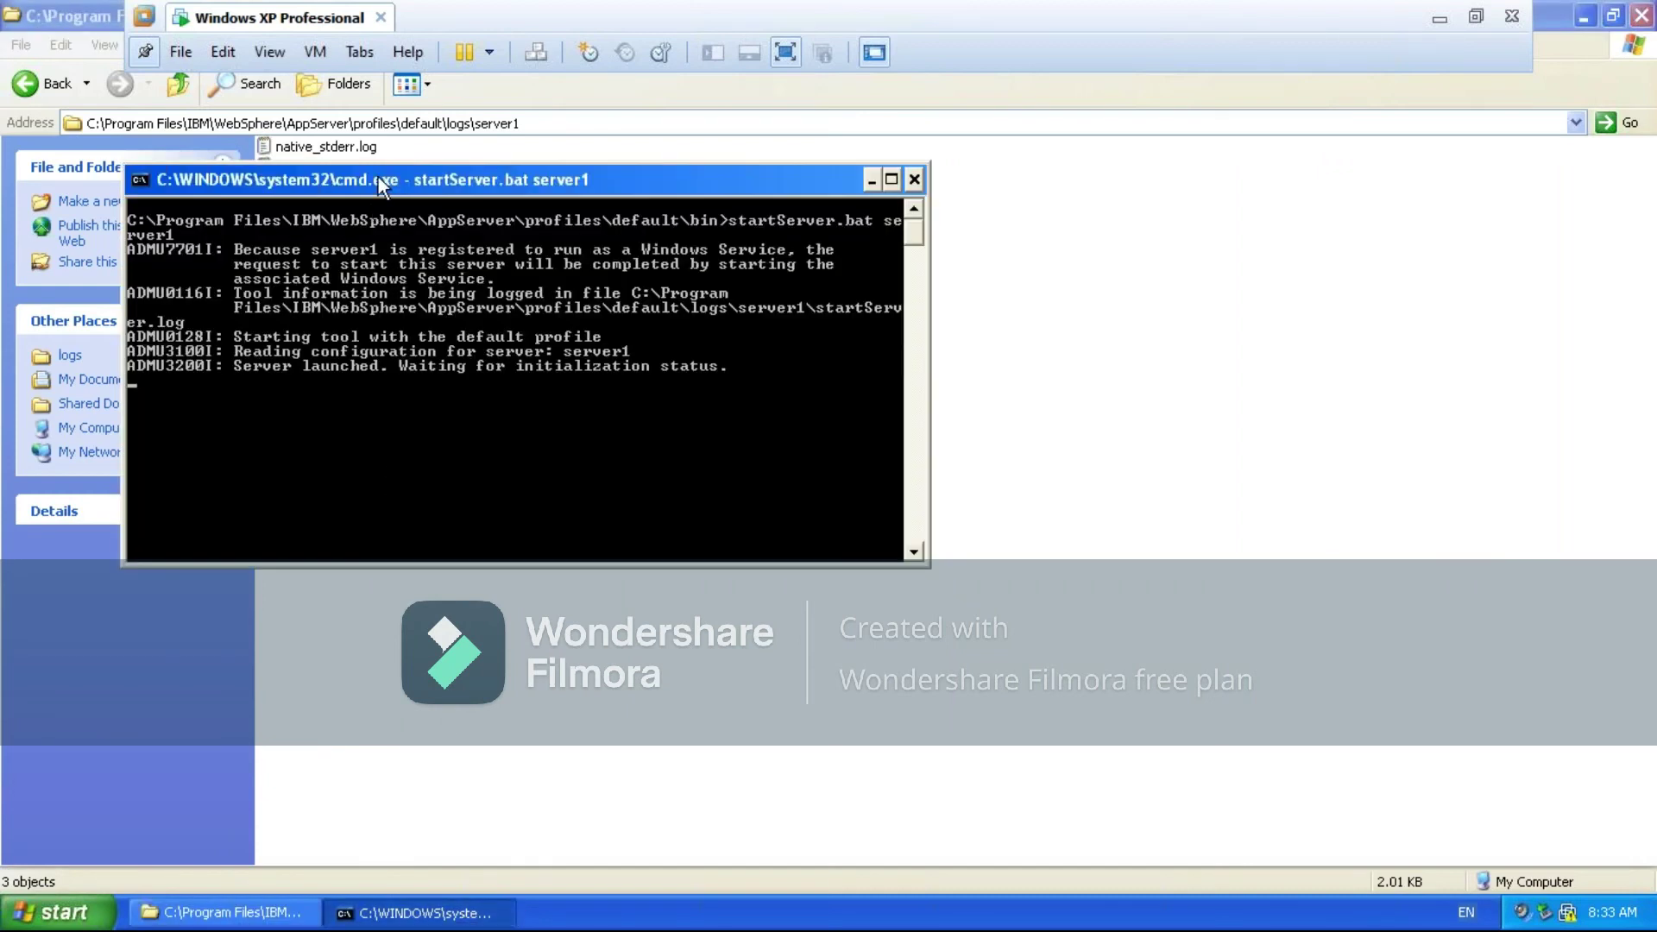
drag(391, 180, 745, 216)
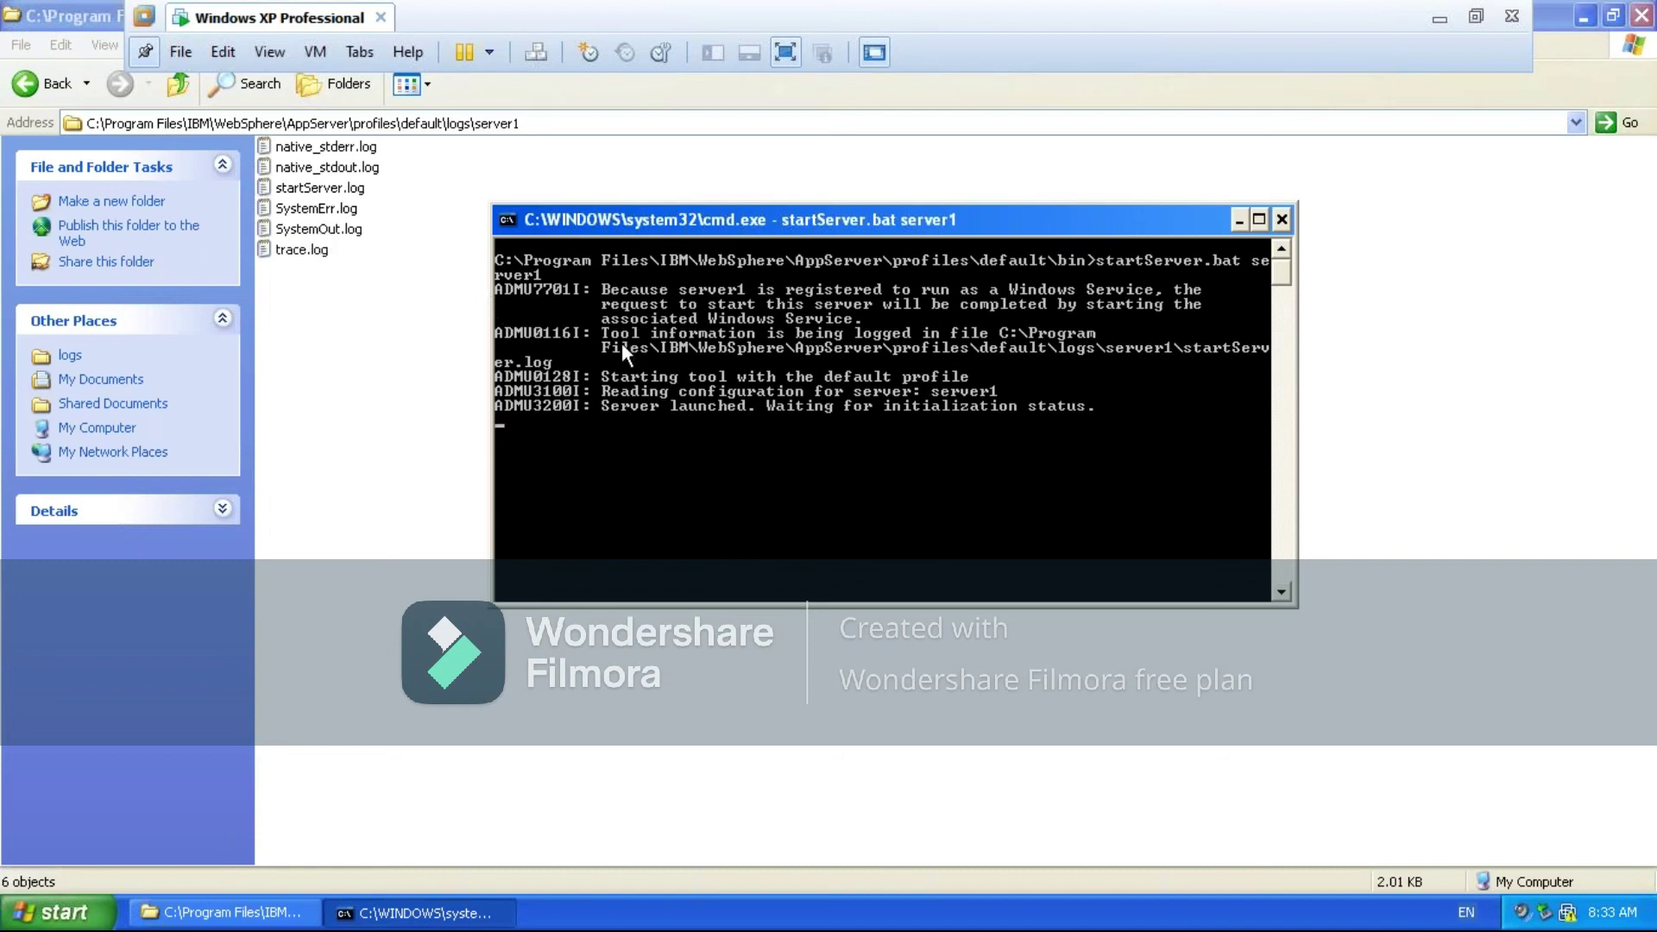
click(177, 86)
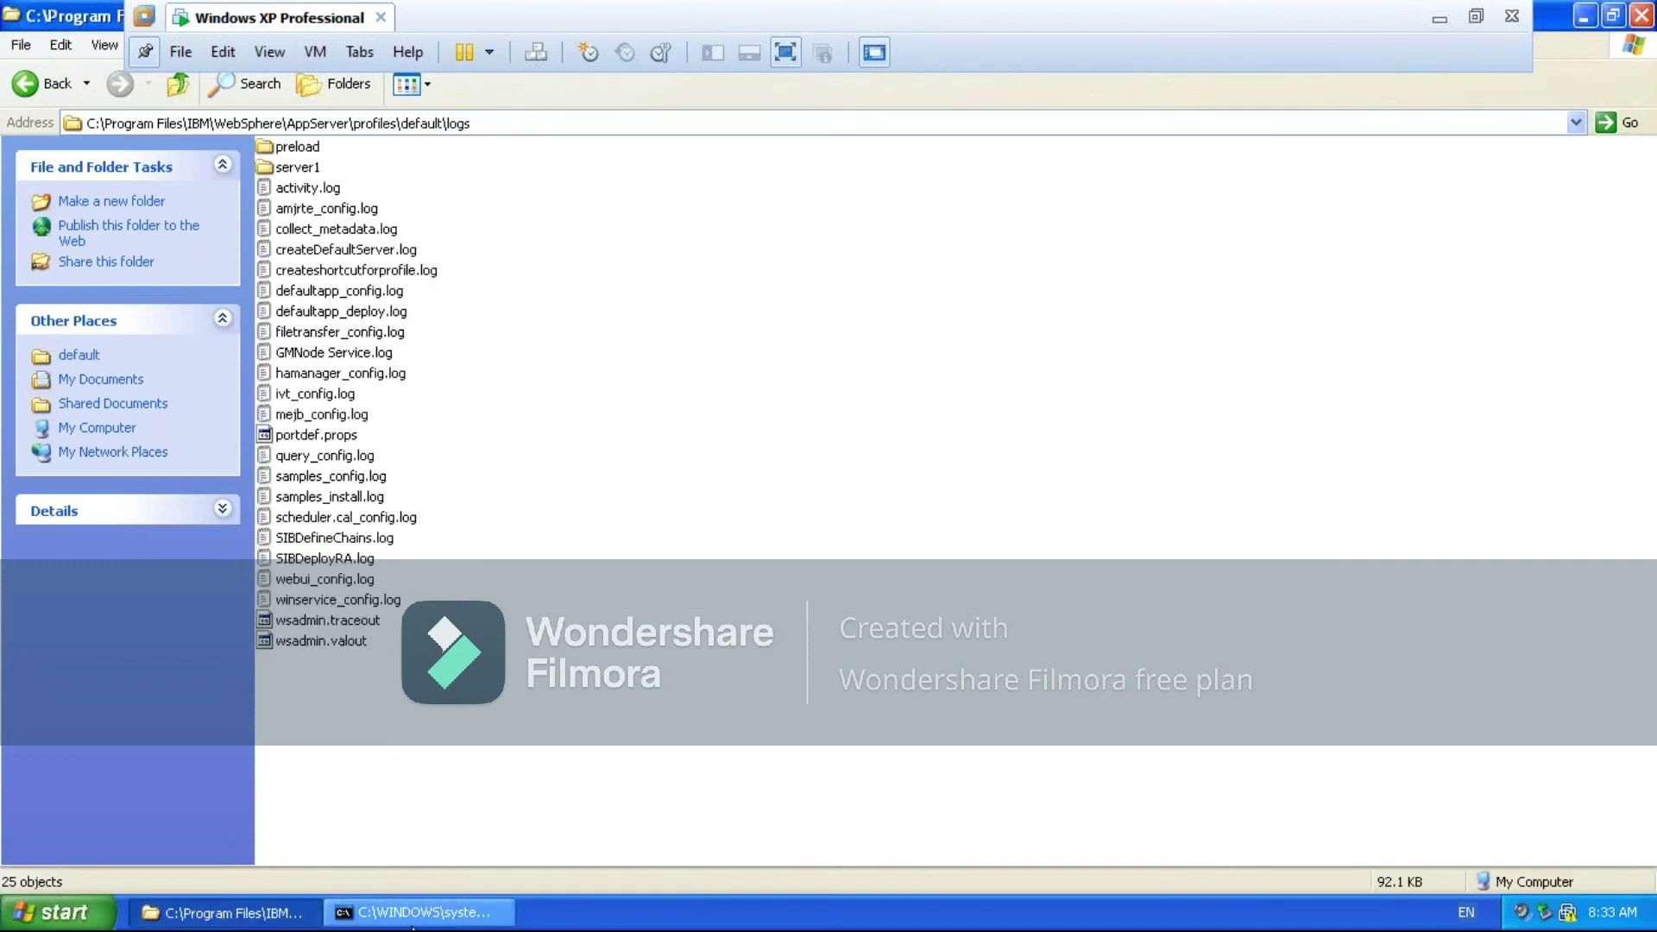
Watch the server startup output in the Command Prompt until it finishes, and minimize both it and the logs folder window
click(414, 912)
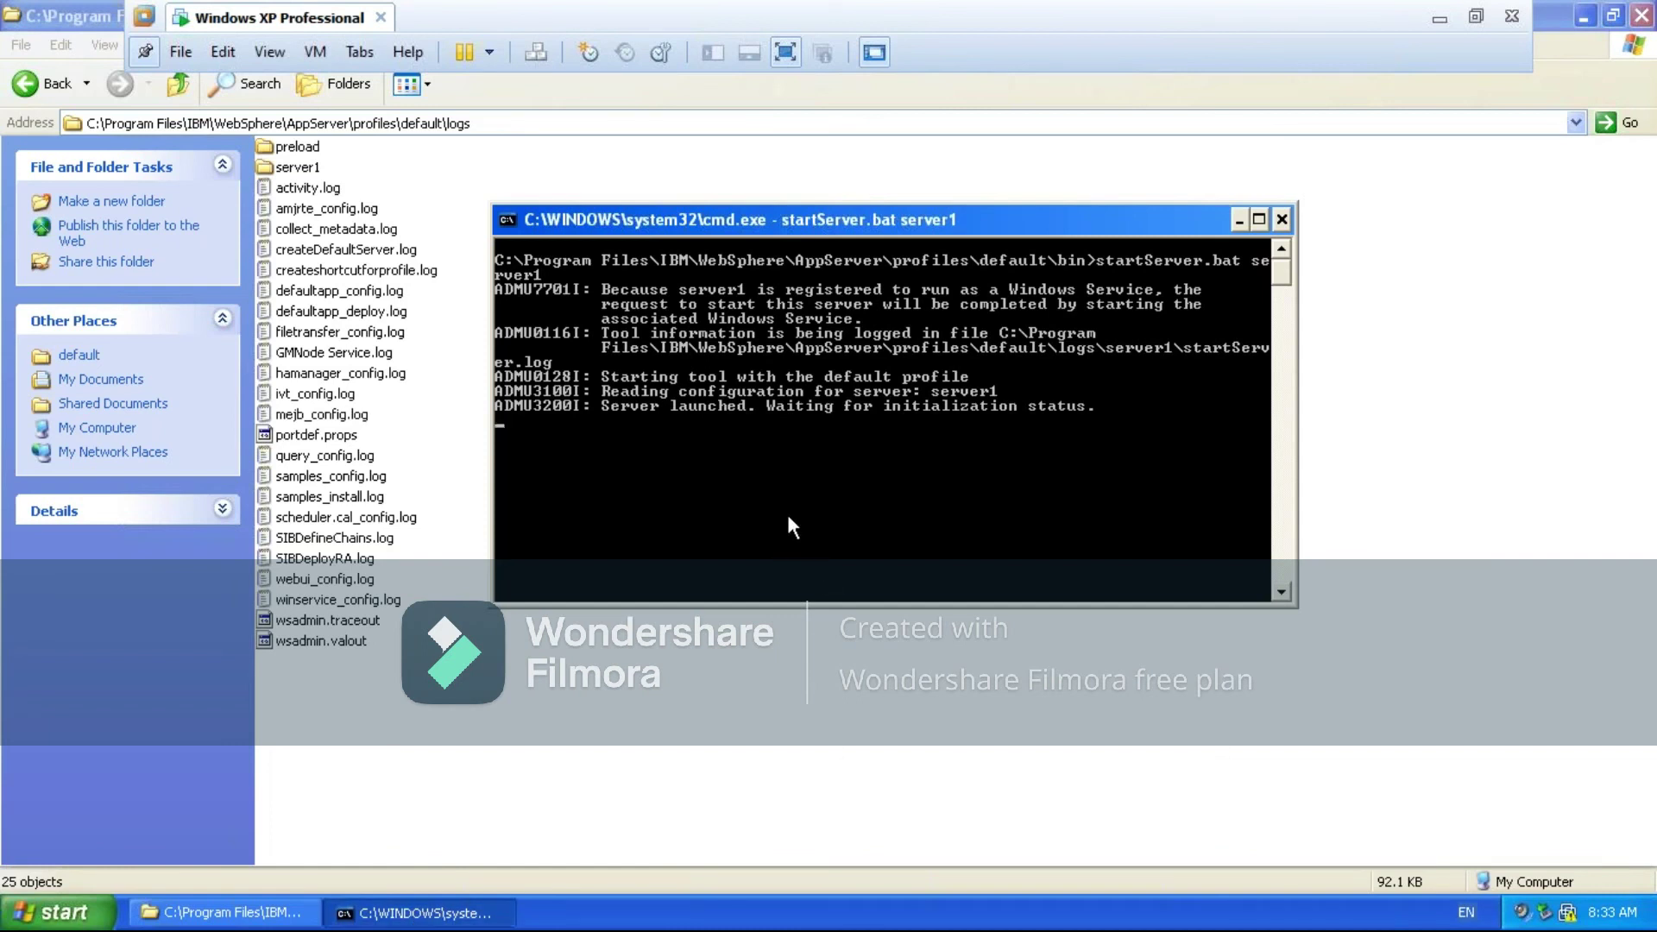
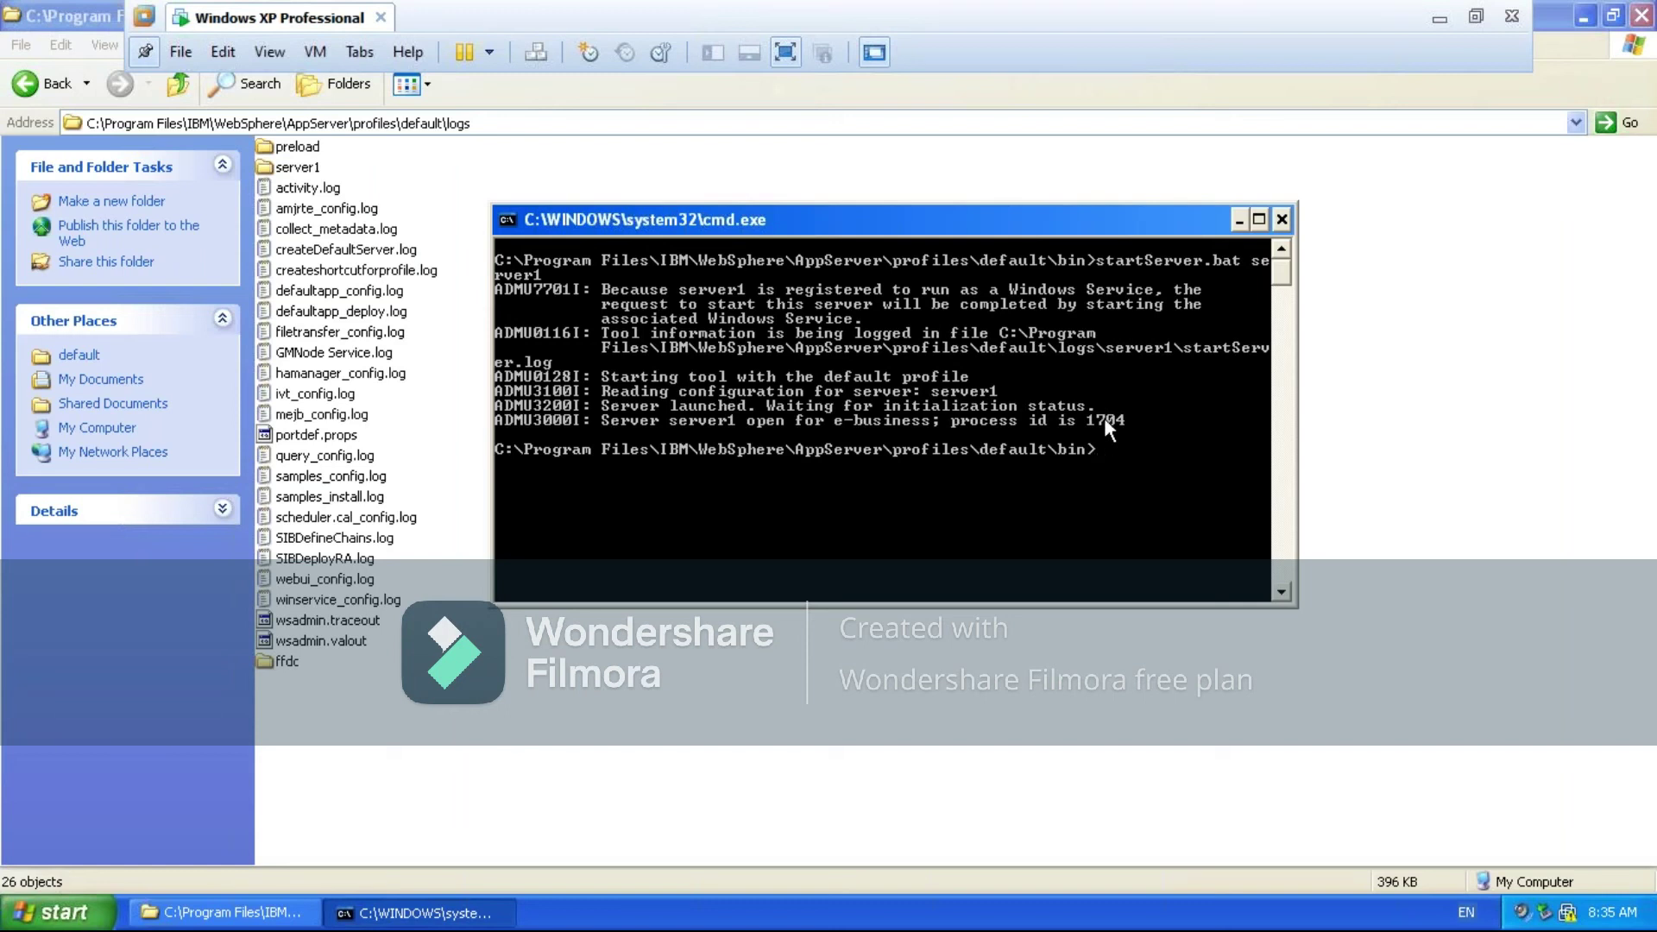
click(1237, 221)
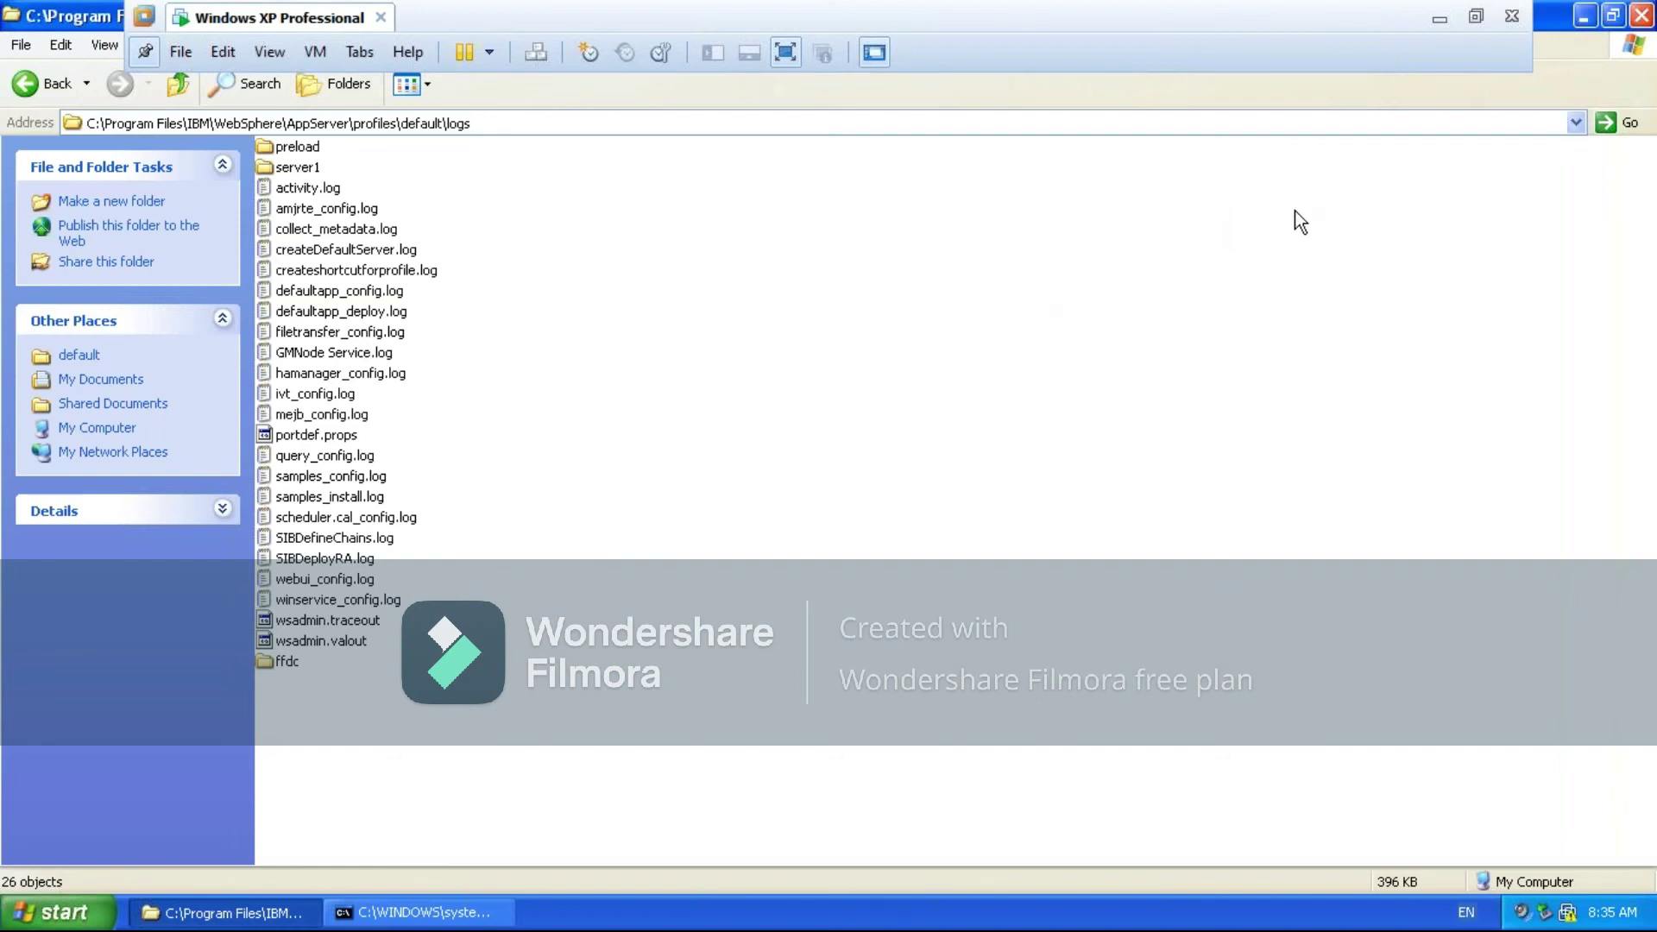
click(1583, 15)
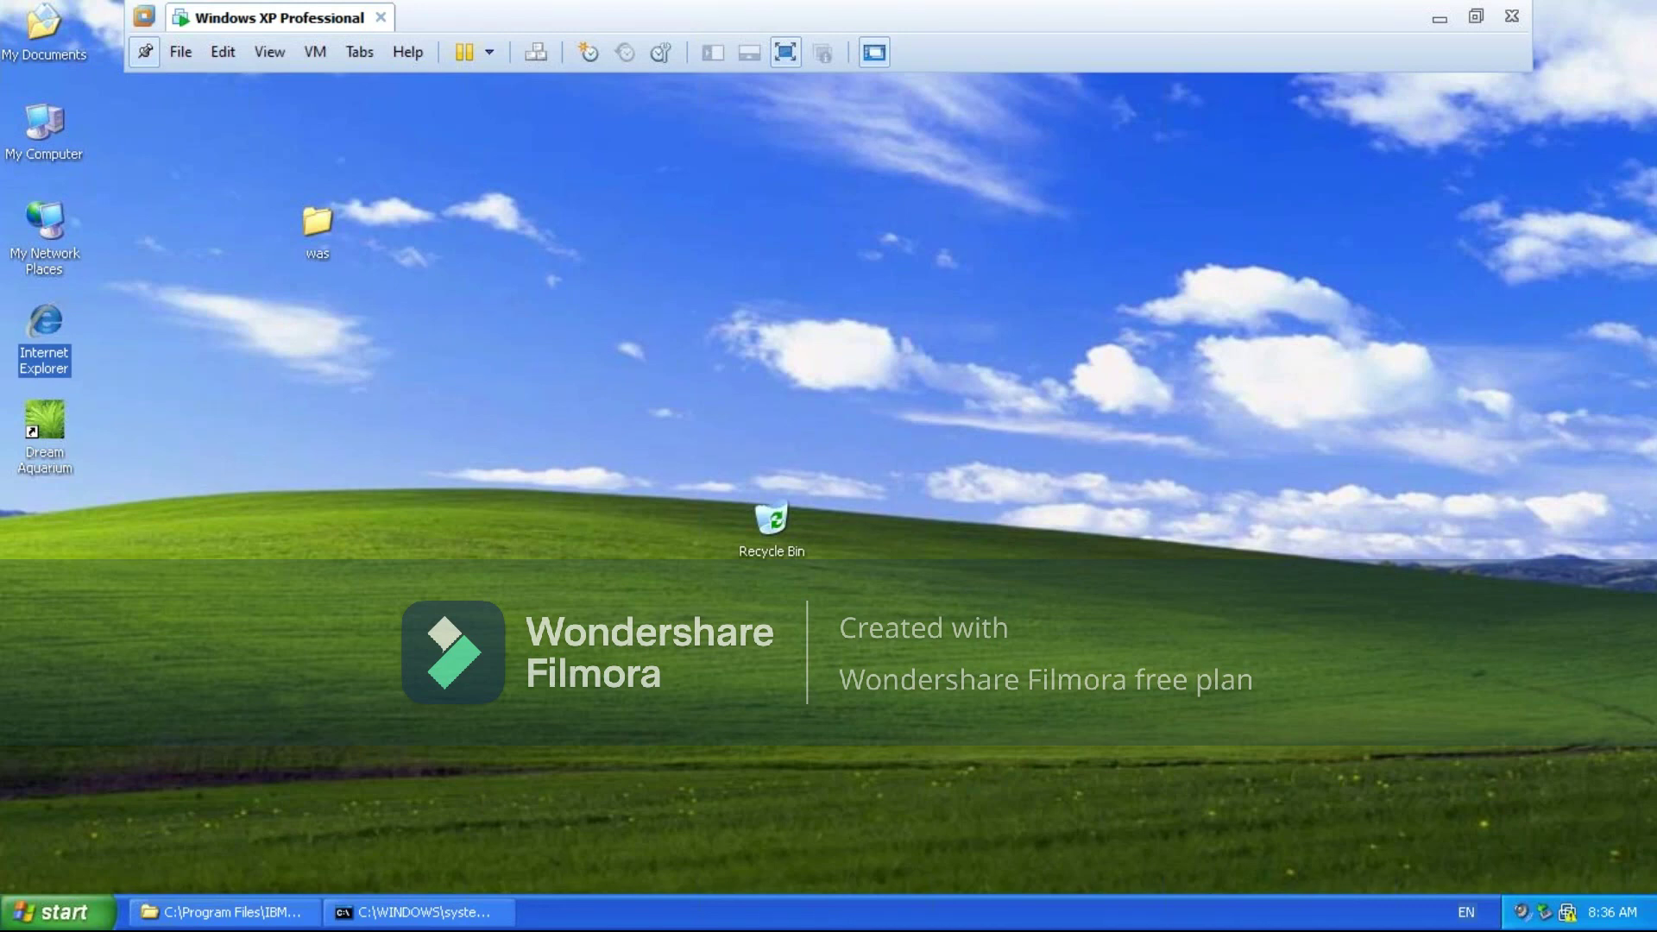
Open Internet Explorer, dismiss its setup wizard, and move the restored browser window toward the middle of the desktop
double_click(44, 329)
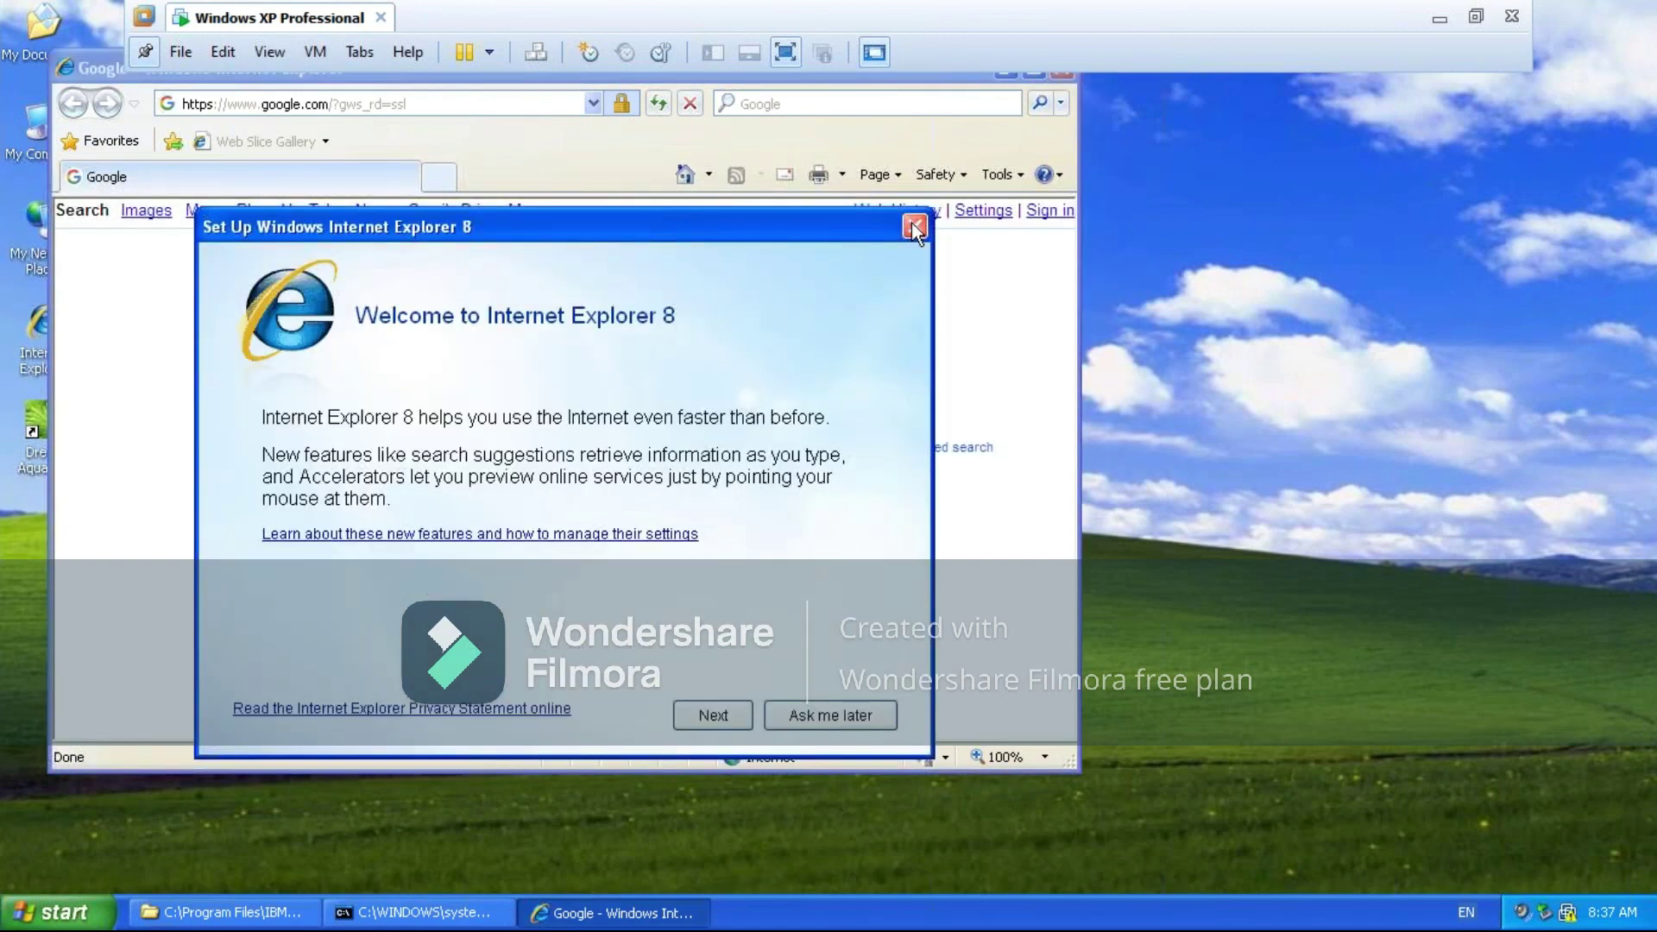
click(915, 227)
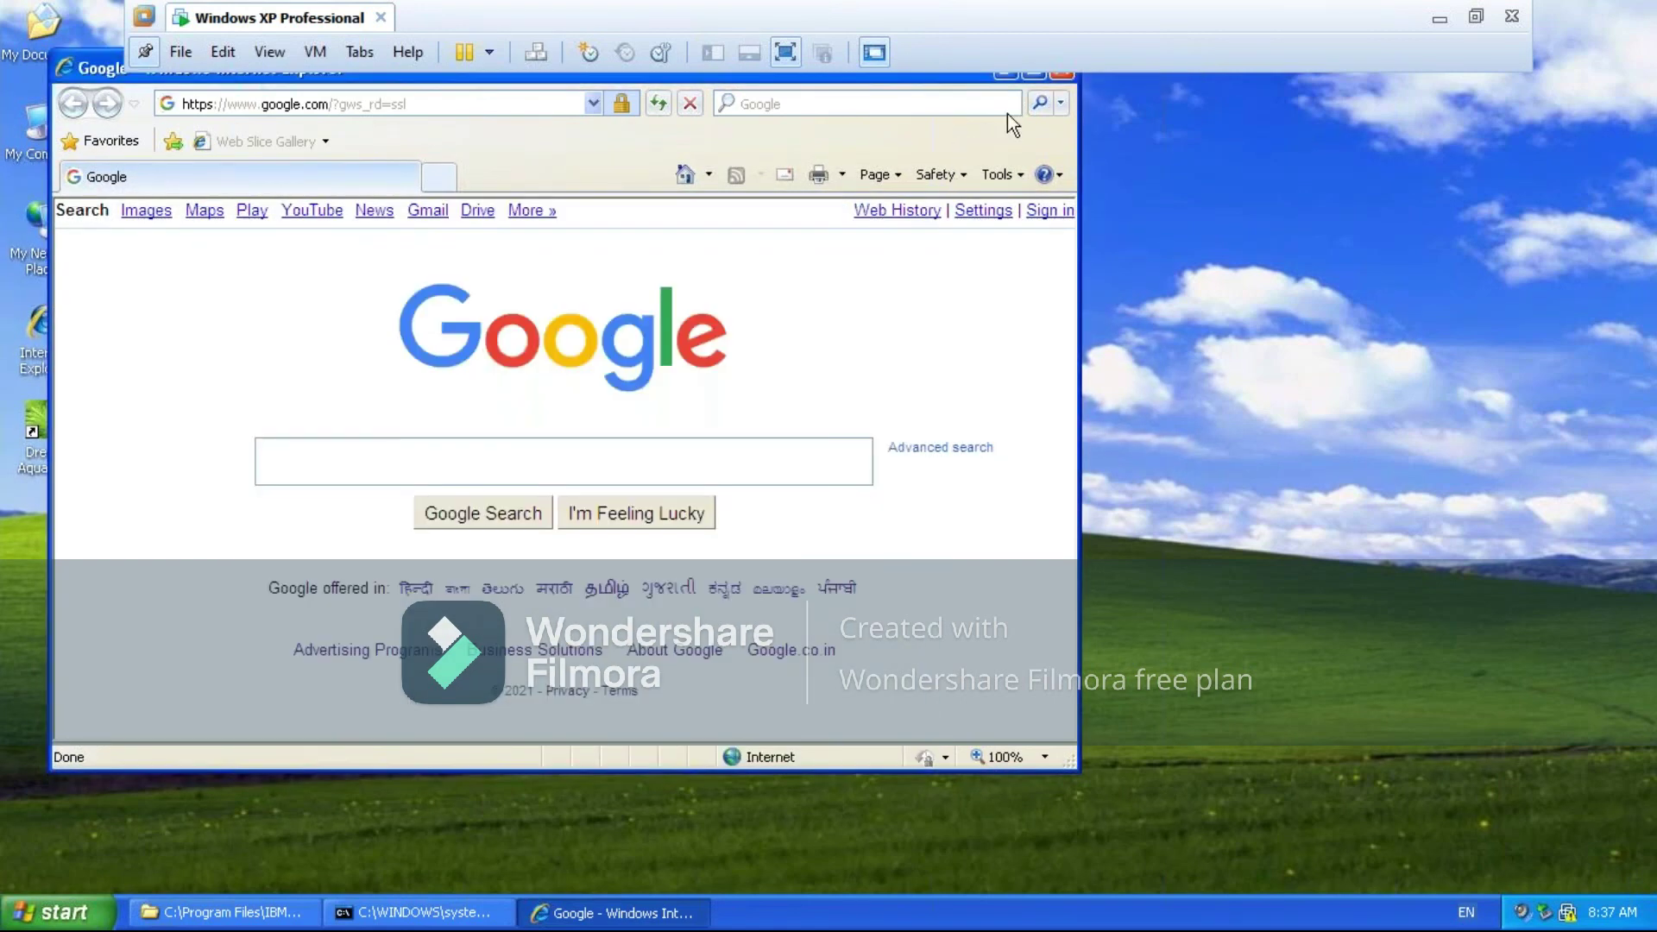
click(1033, 76)
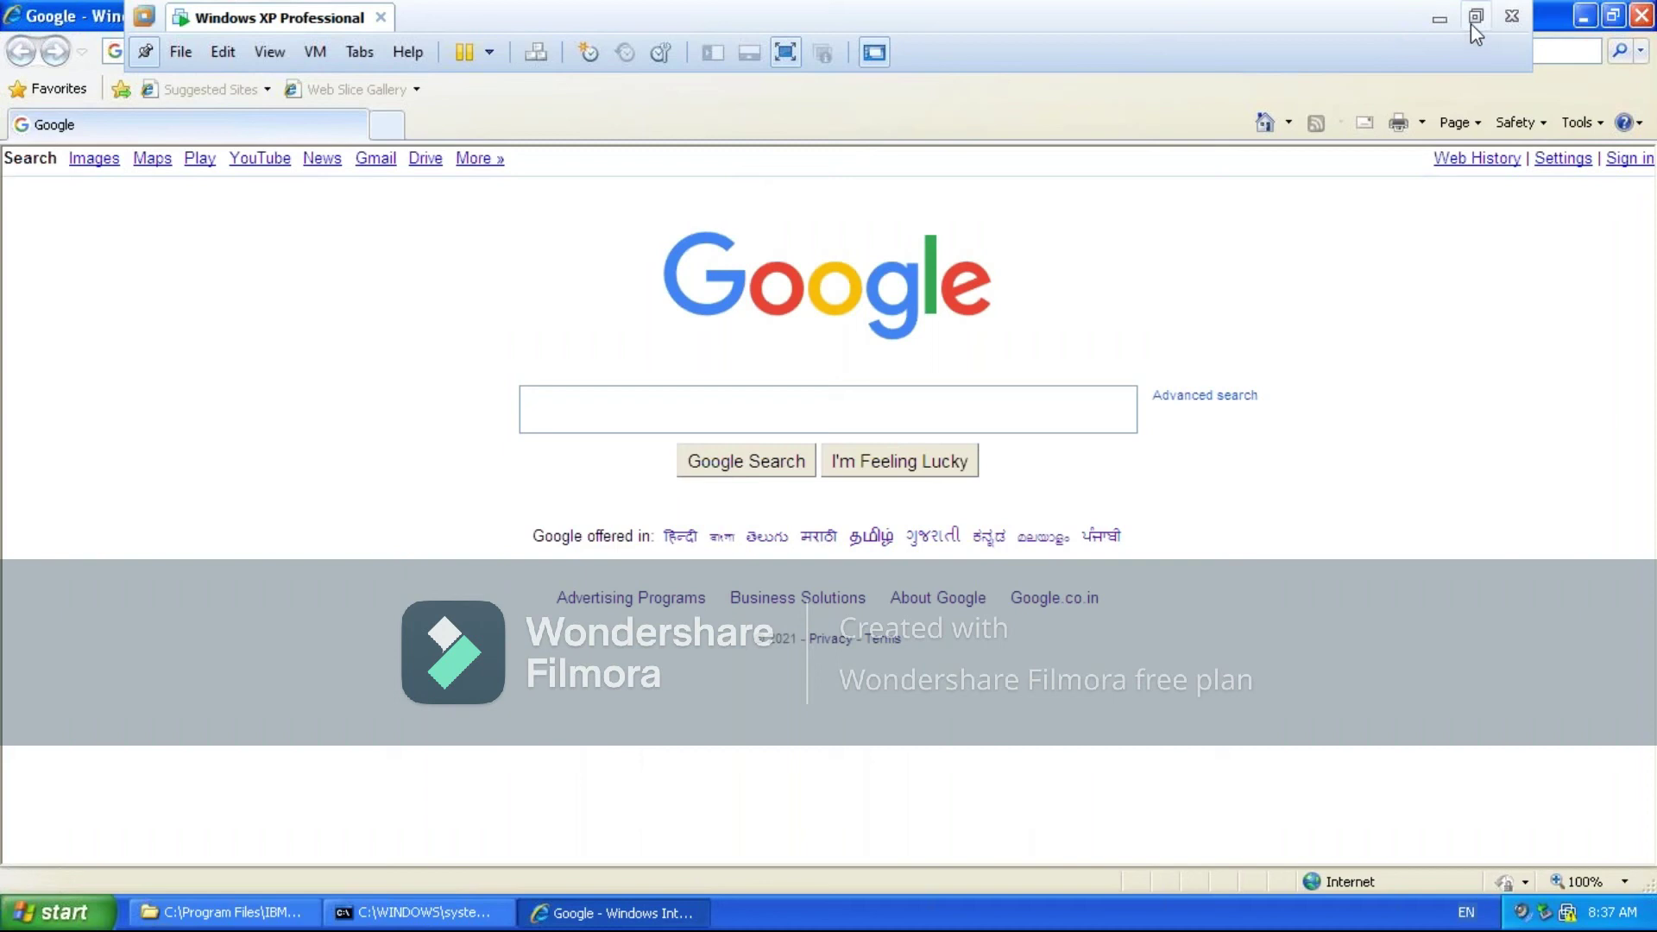
click(1559, 47)
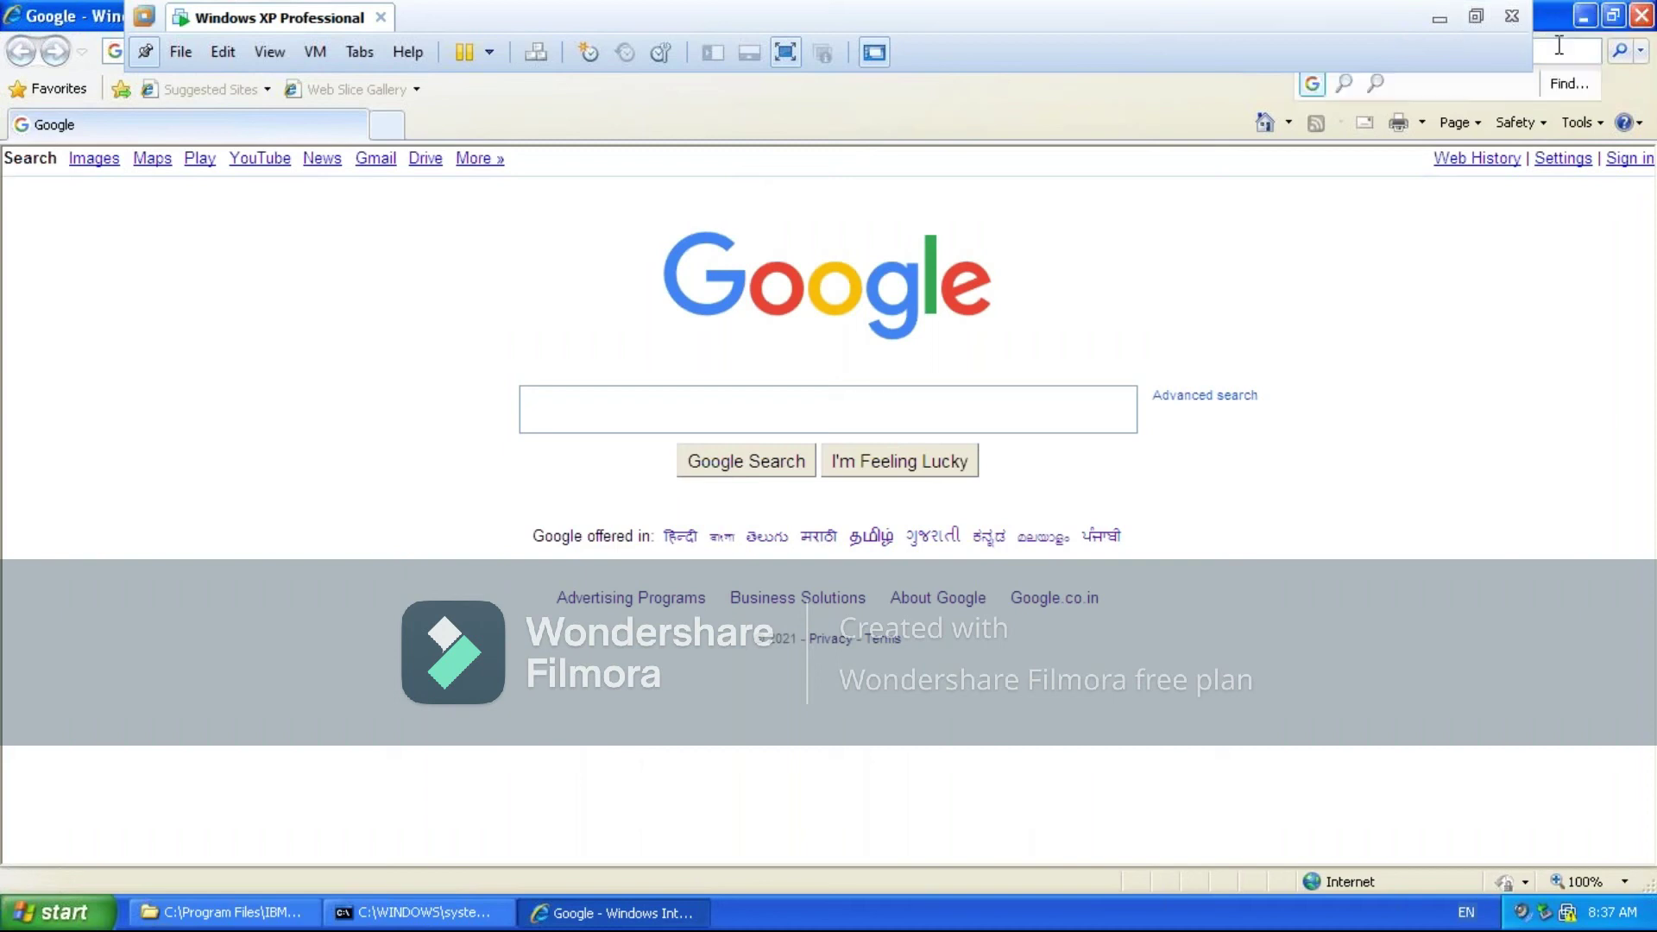
click(1615, 19)
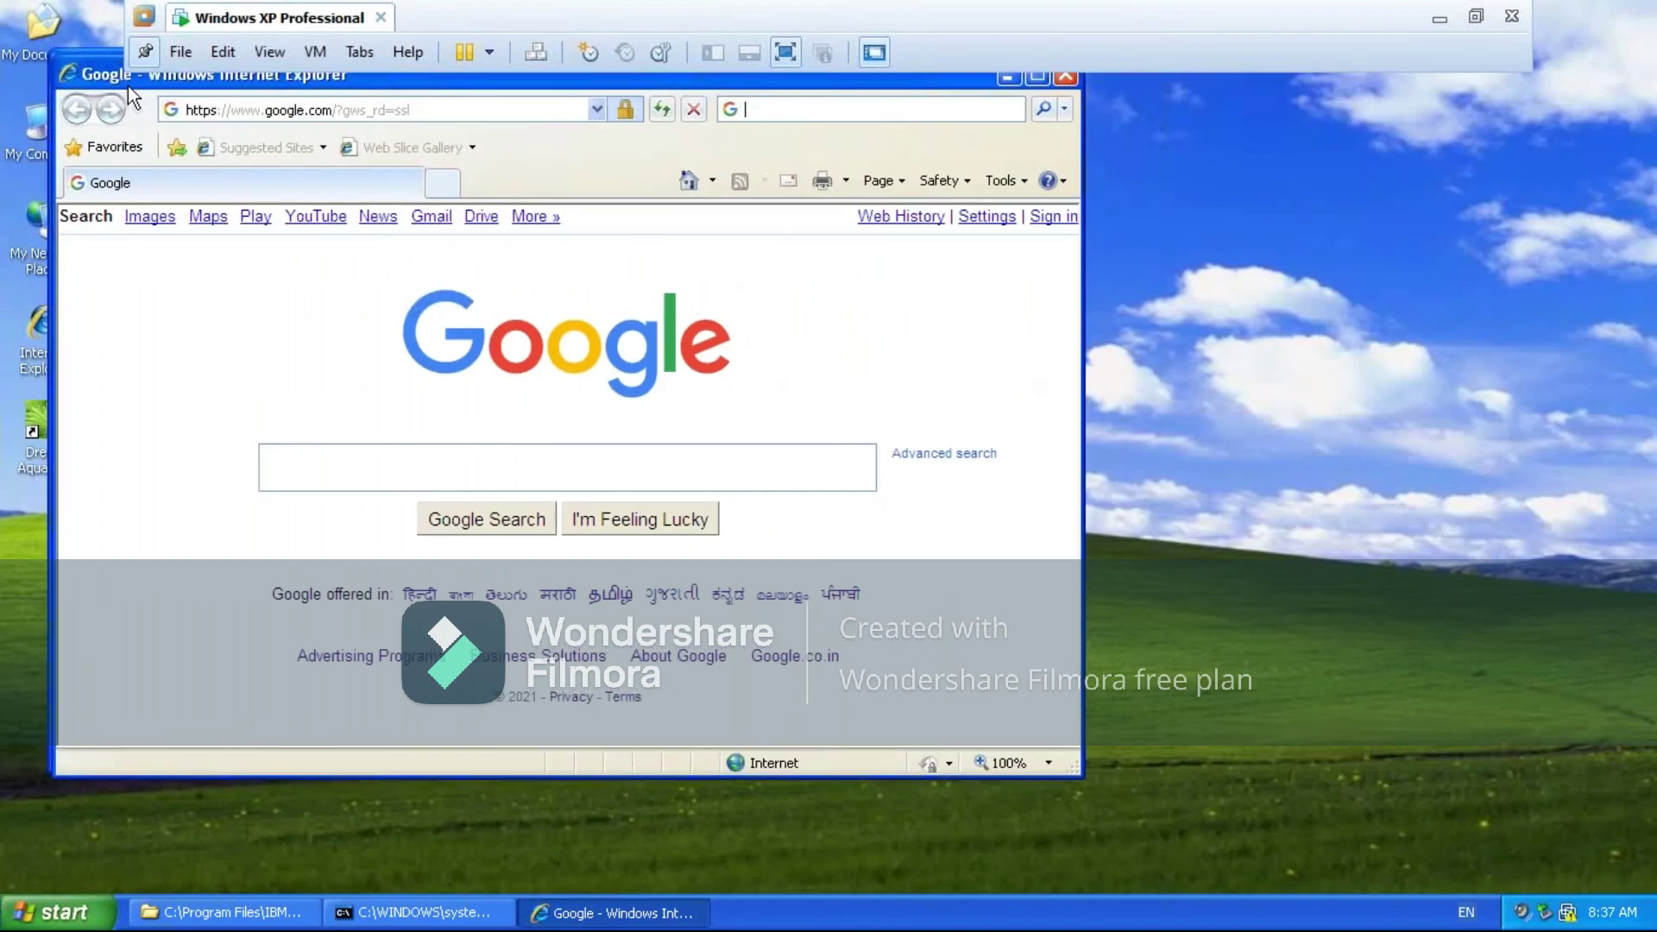
drag(102, 70, 356, 186)
click(716, 232)
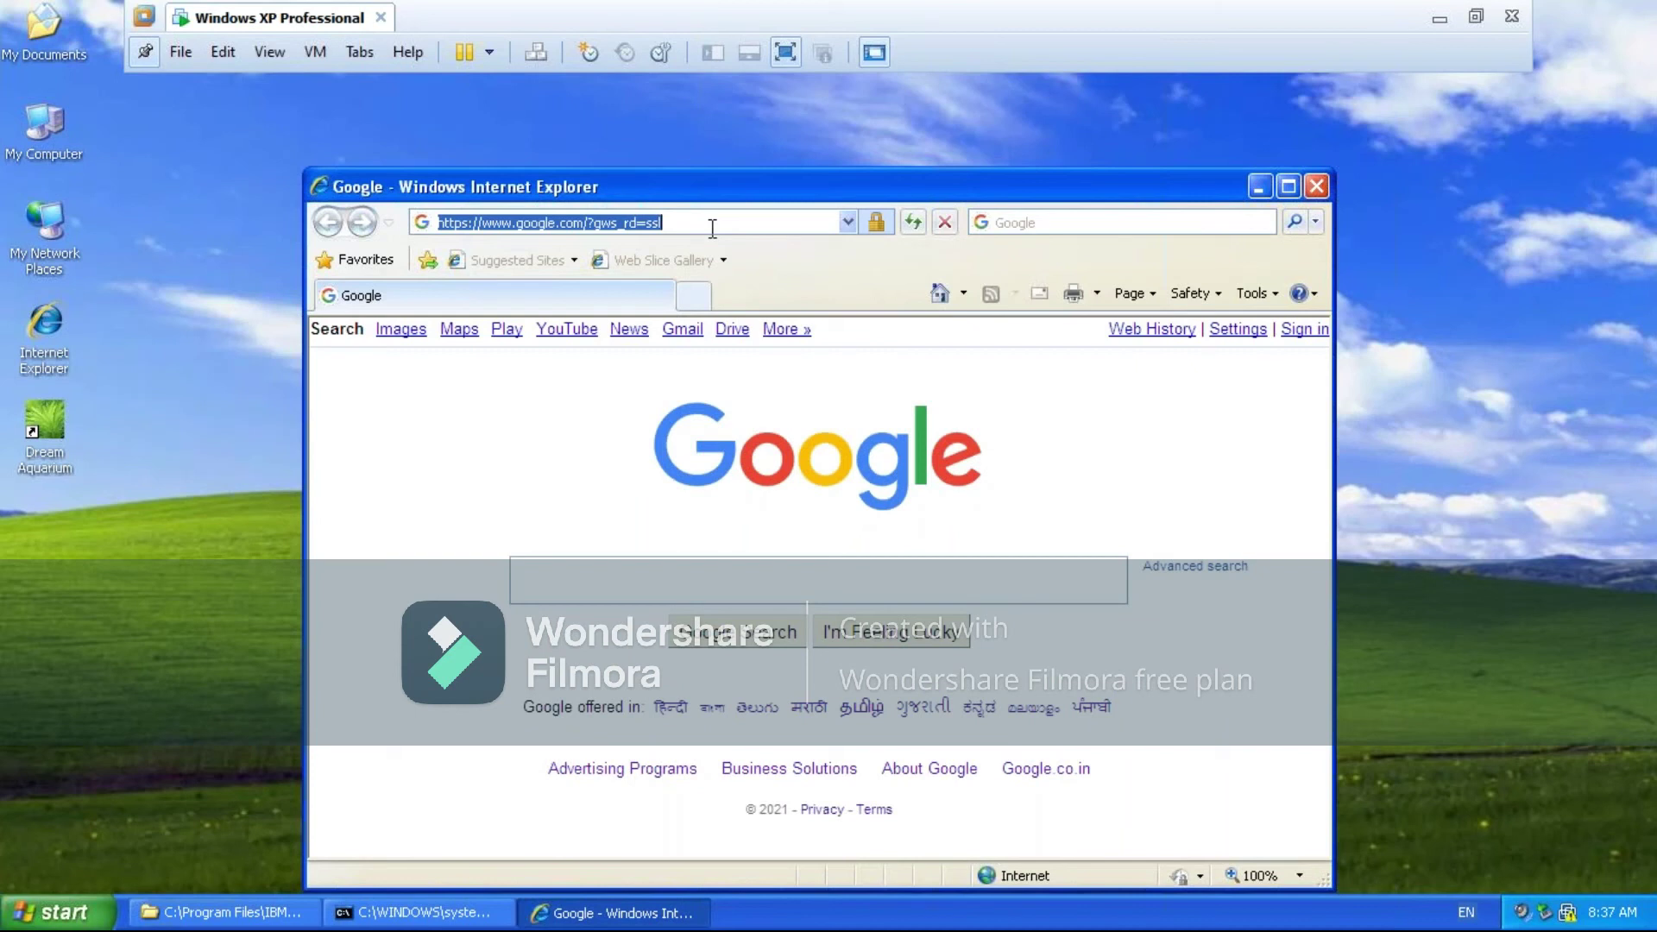
text(http)
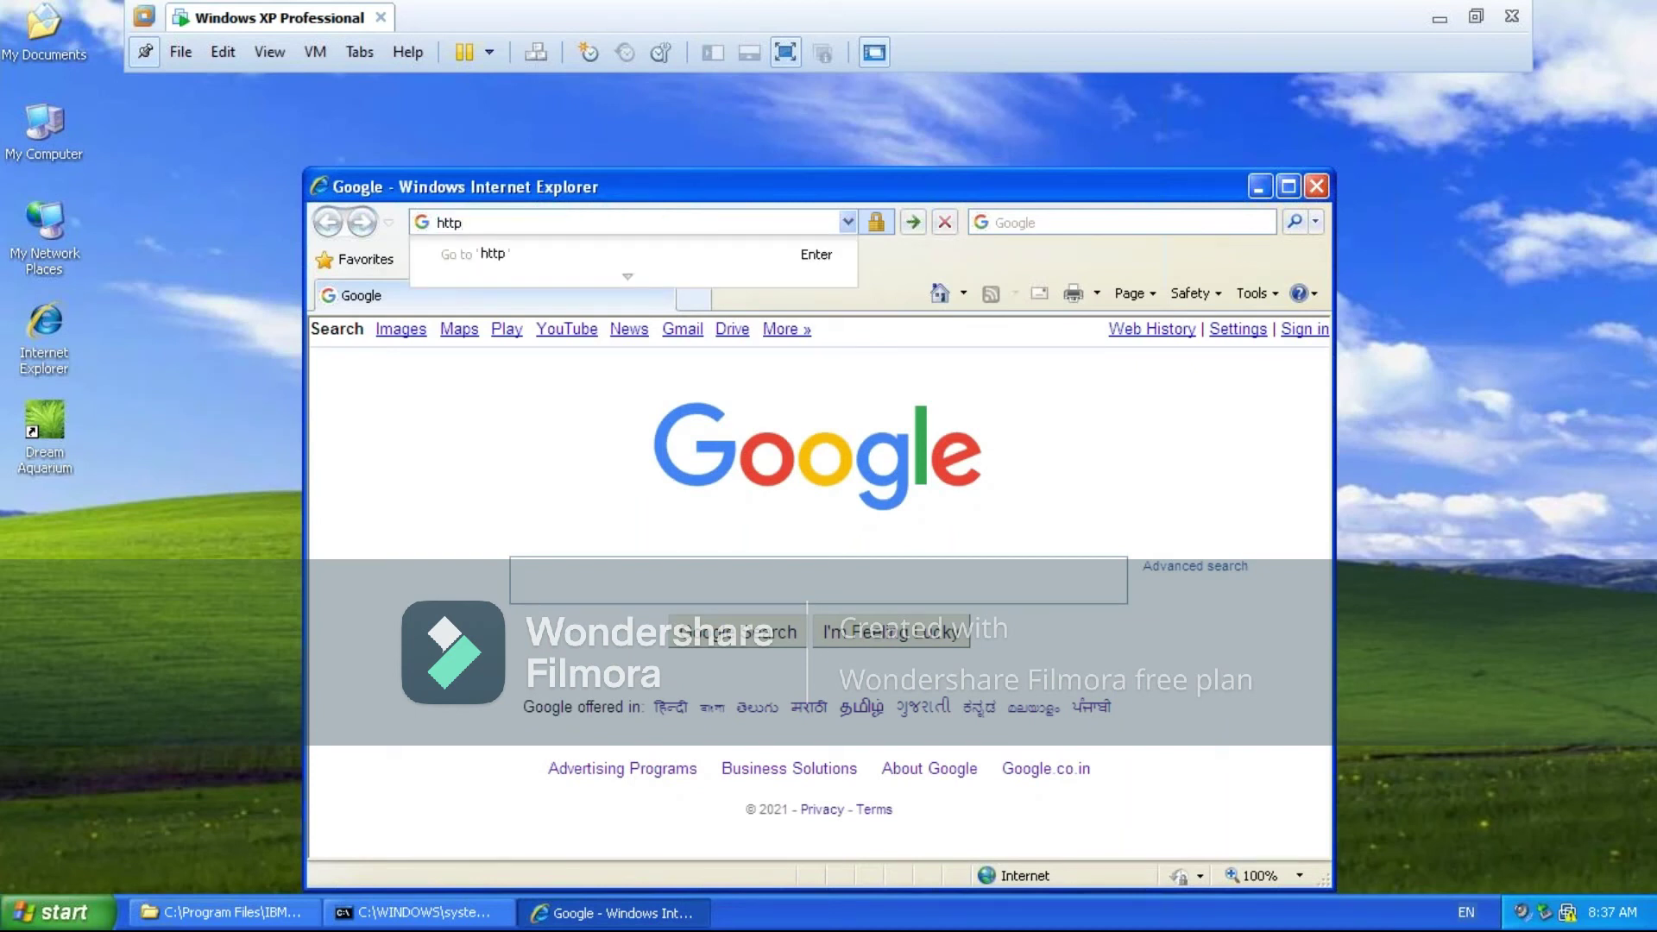
text(s)
key(BackSpace)
text(://)
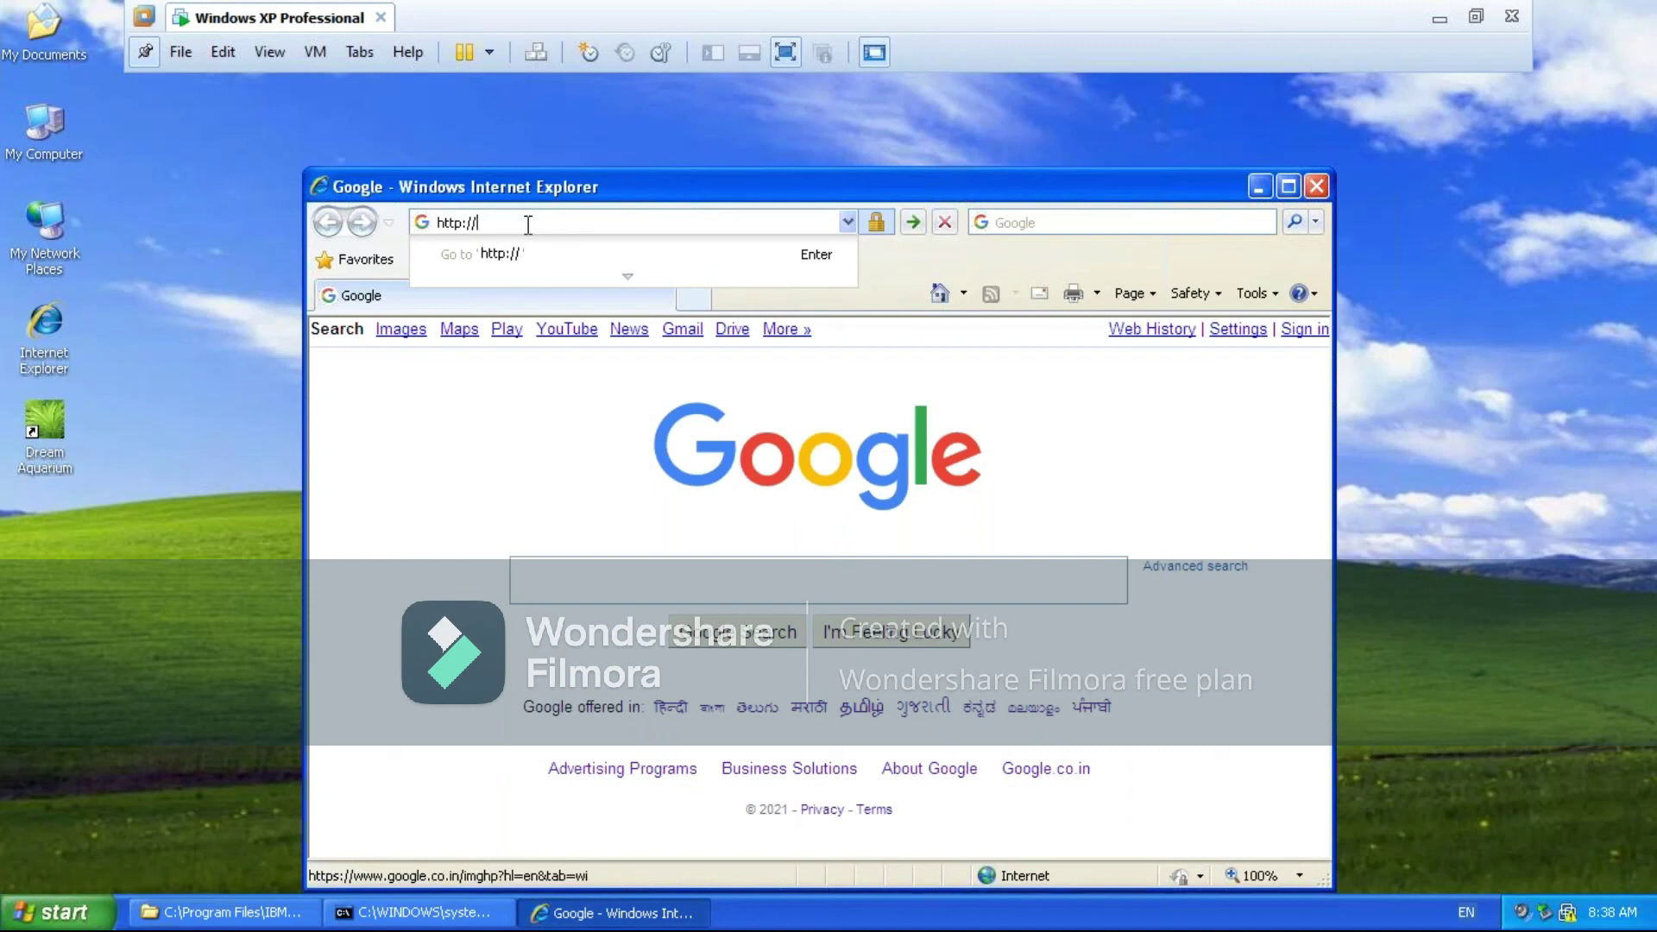
text(localhost:)
text(9060)
text(/)
text(ibm/cons)
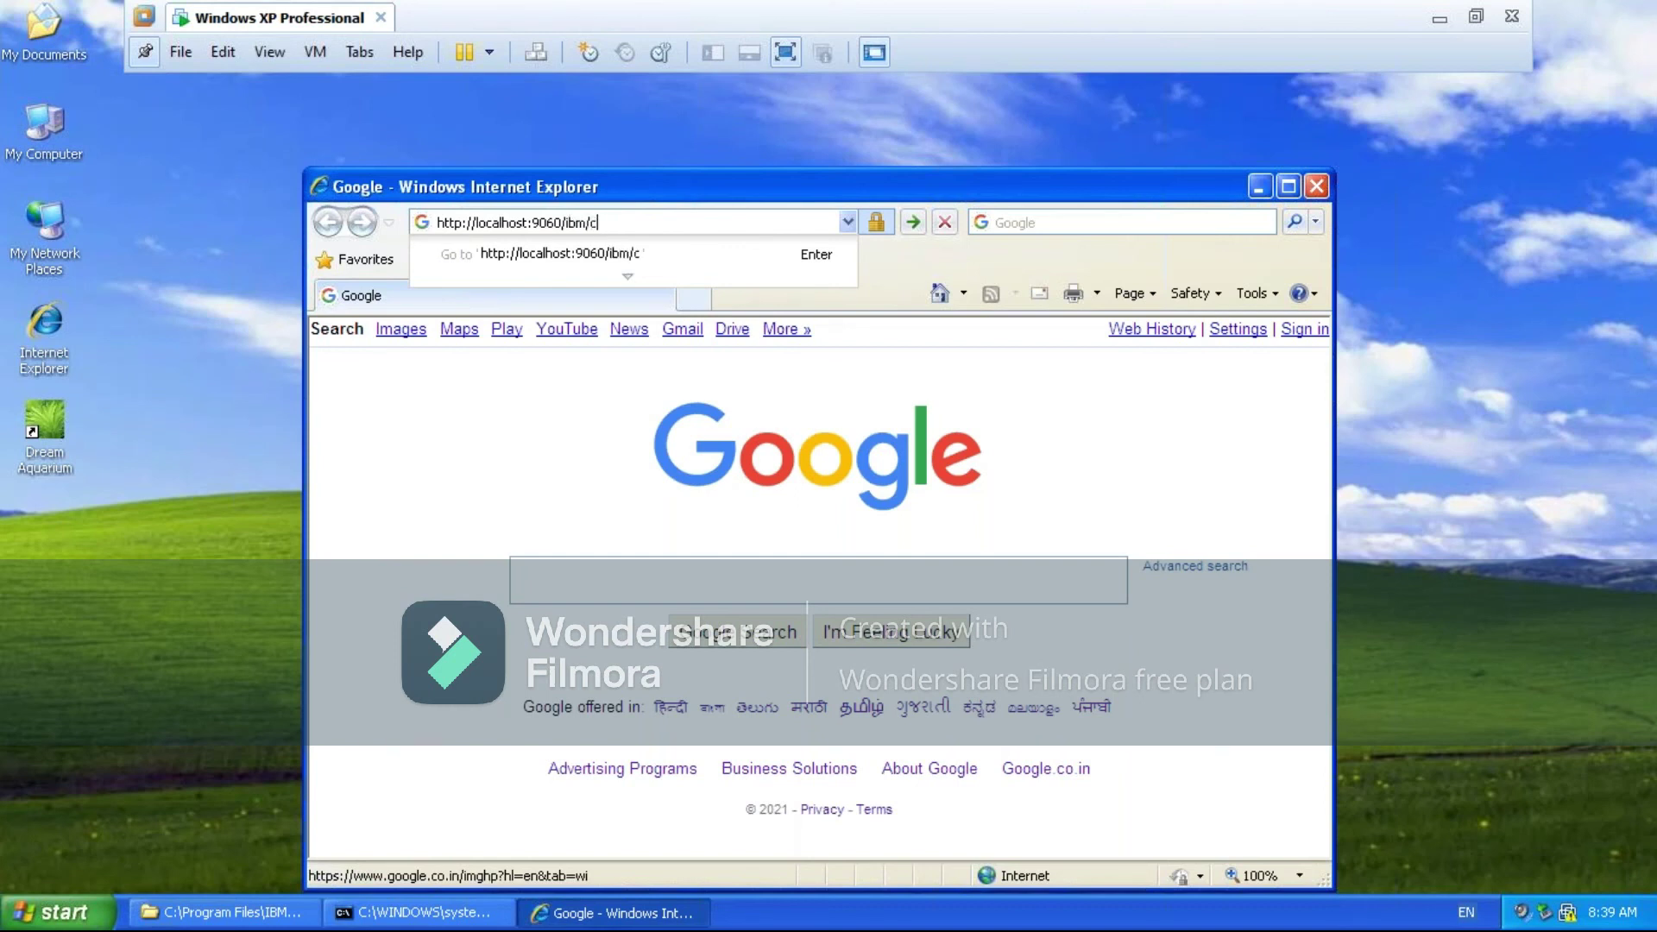
text(ole)
click(596, 259)
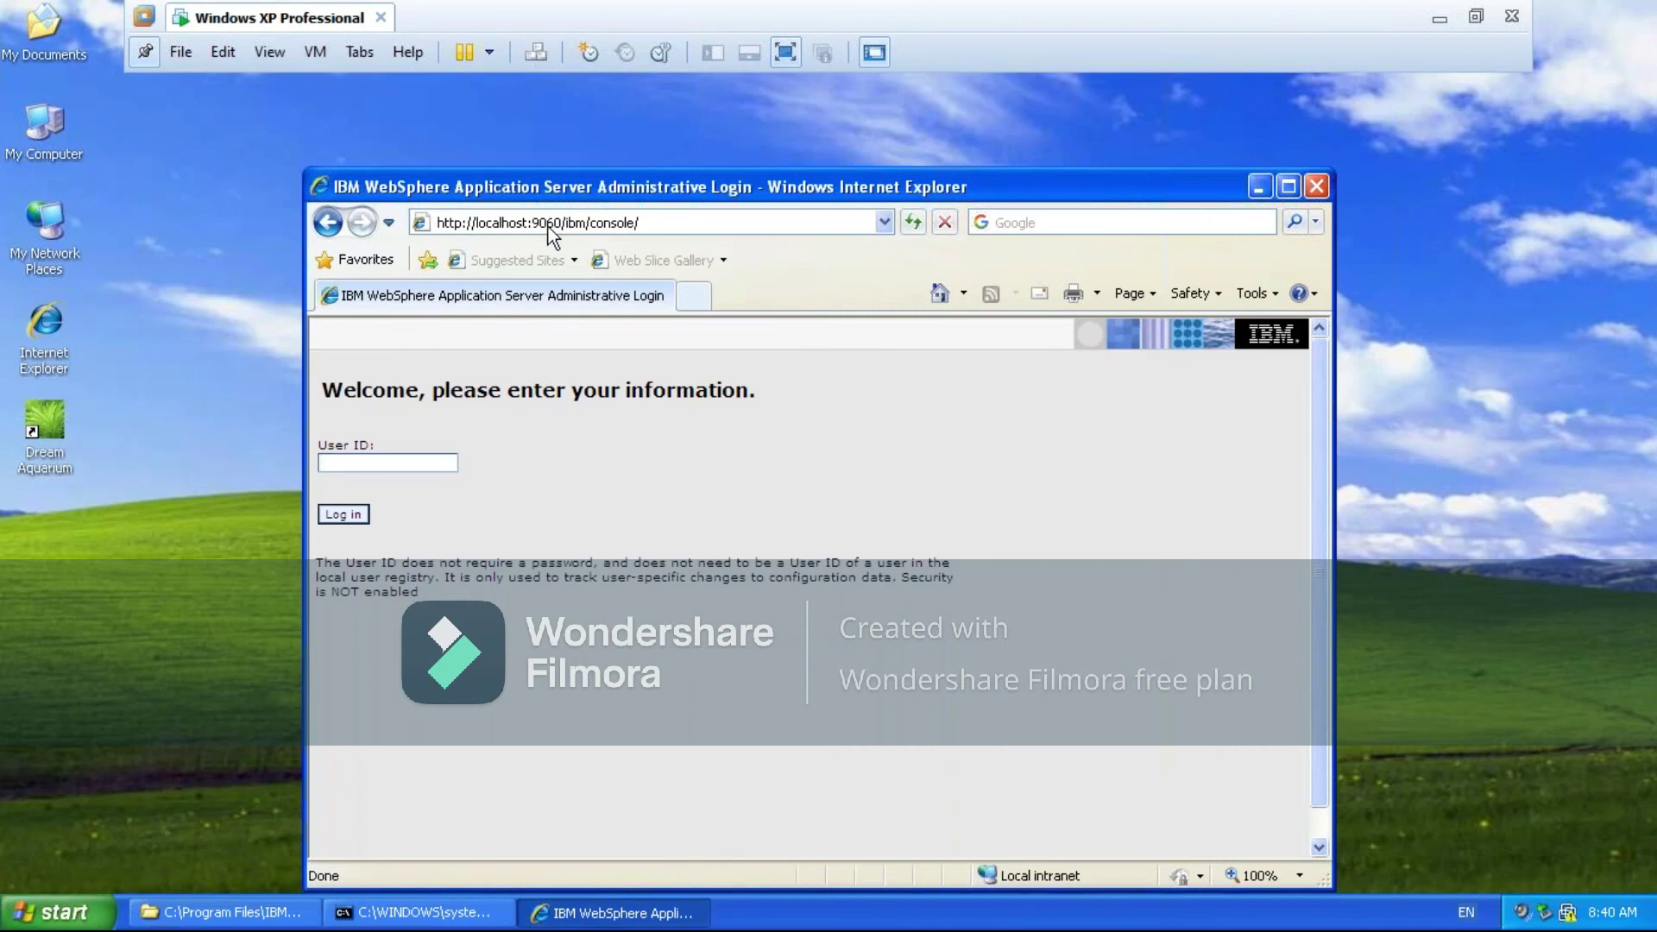
Maximize the browser window and log in to the administrative console with the User ID left blank
click(1288, 195)
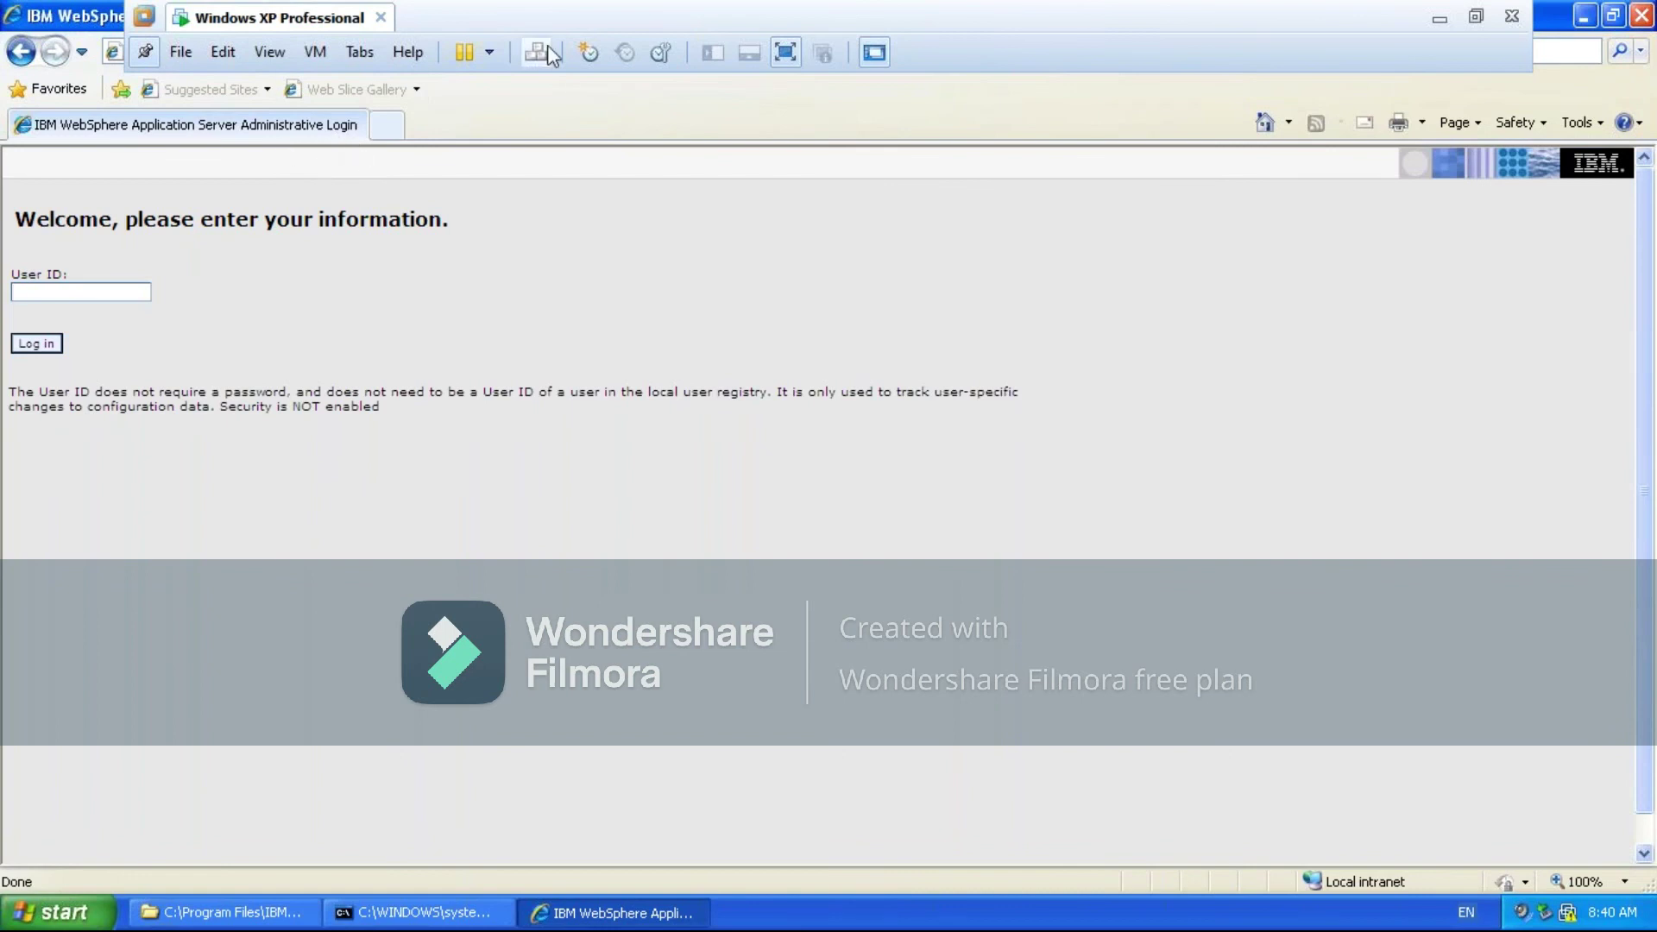
click(1613, 18)
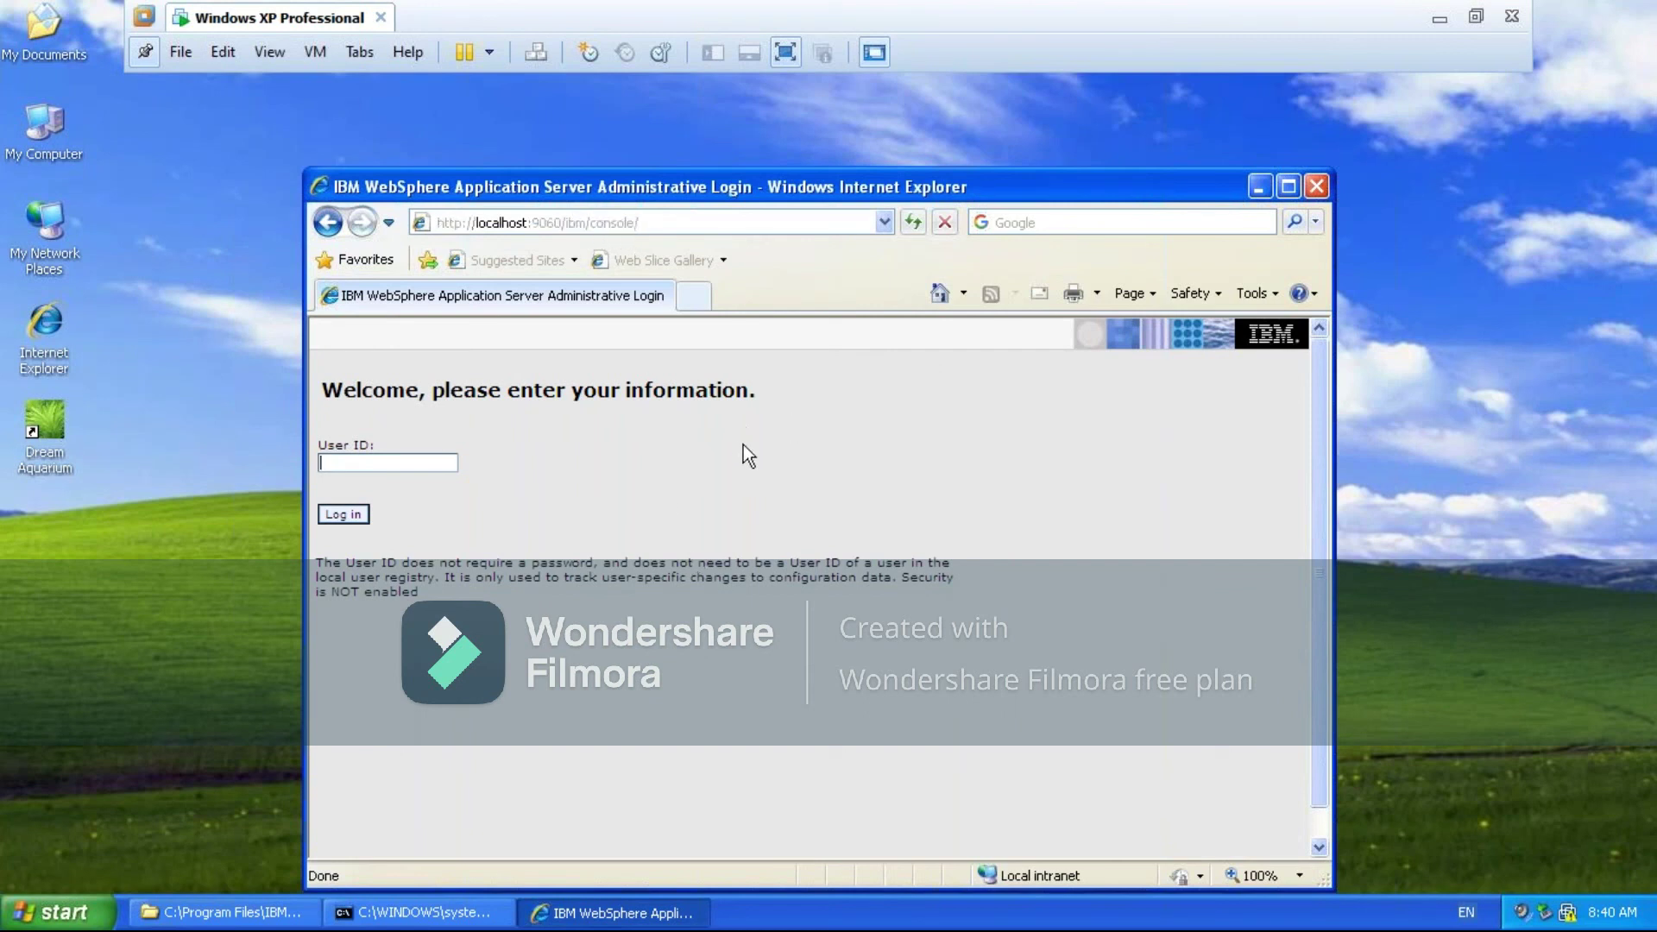
click(1291, 190)
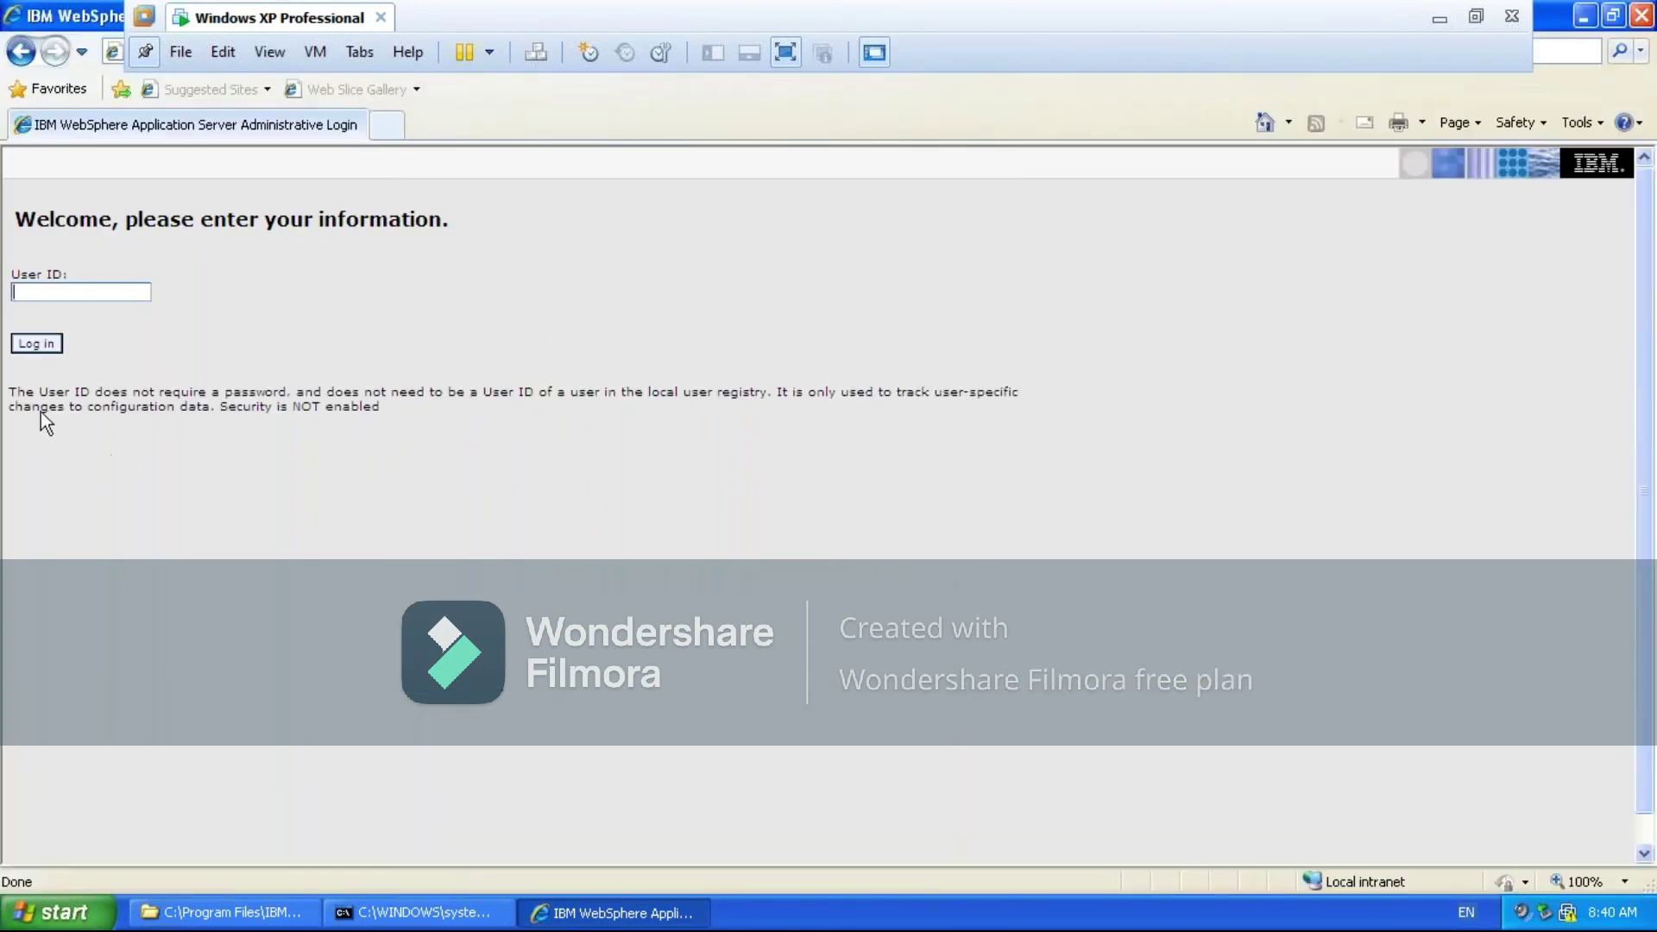
click(38, 343)
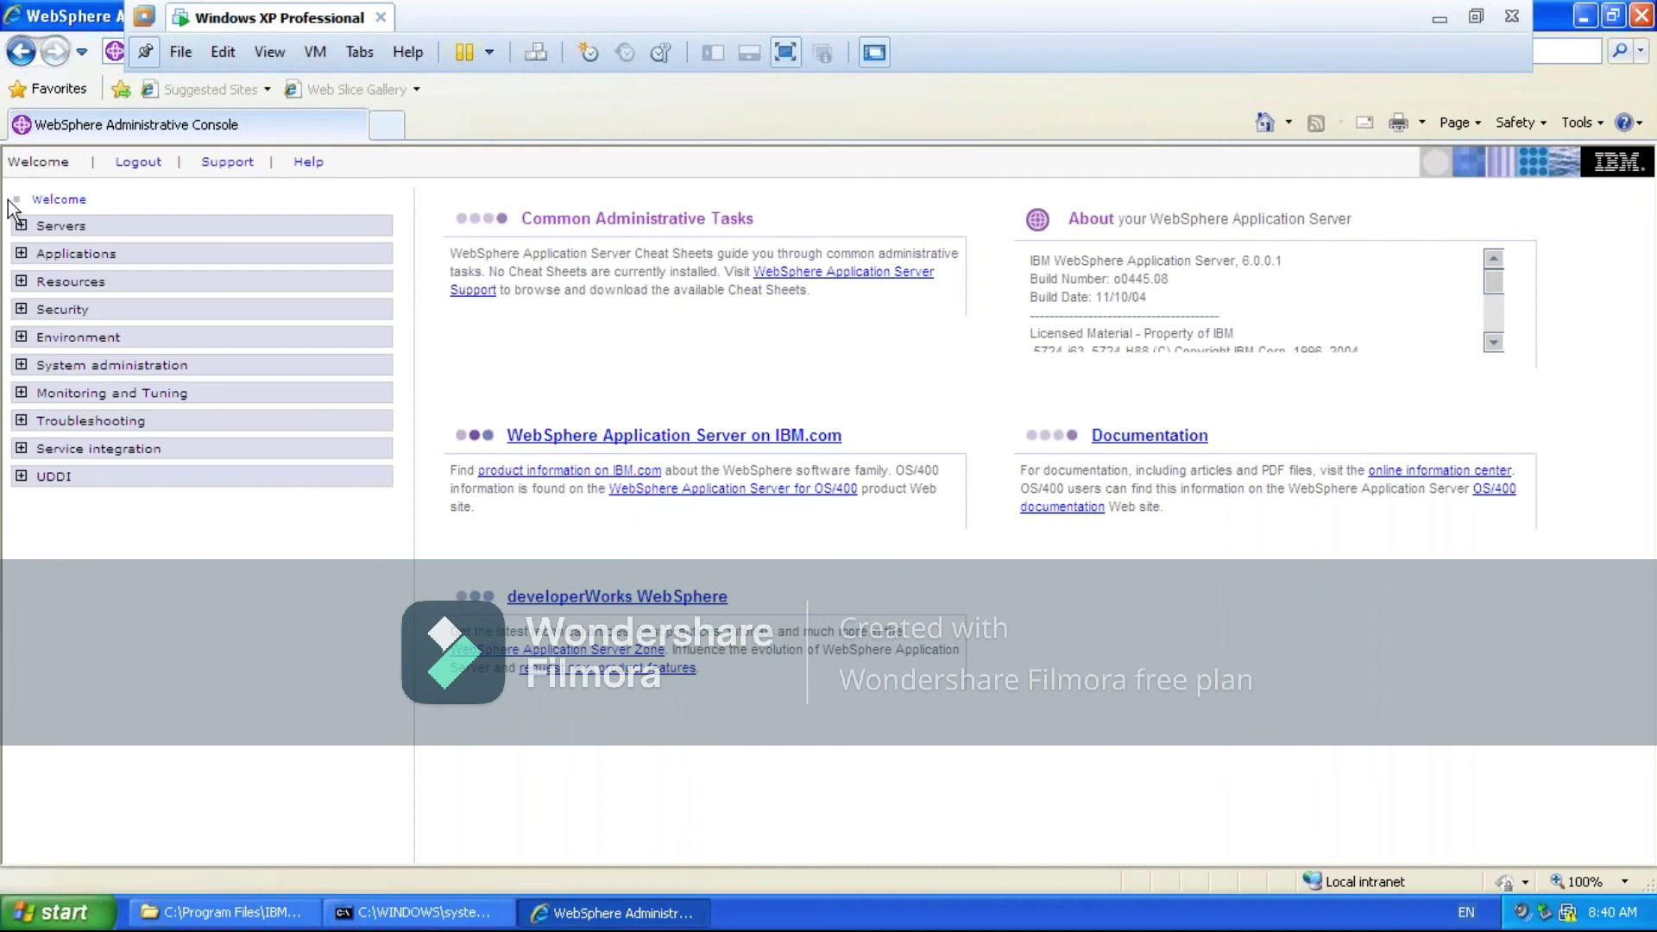
Expand the Servers category and open the Application servers list, reloading it once
click(22, 227)
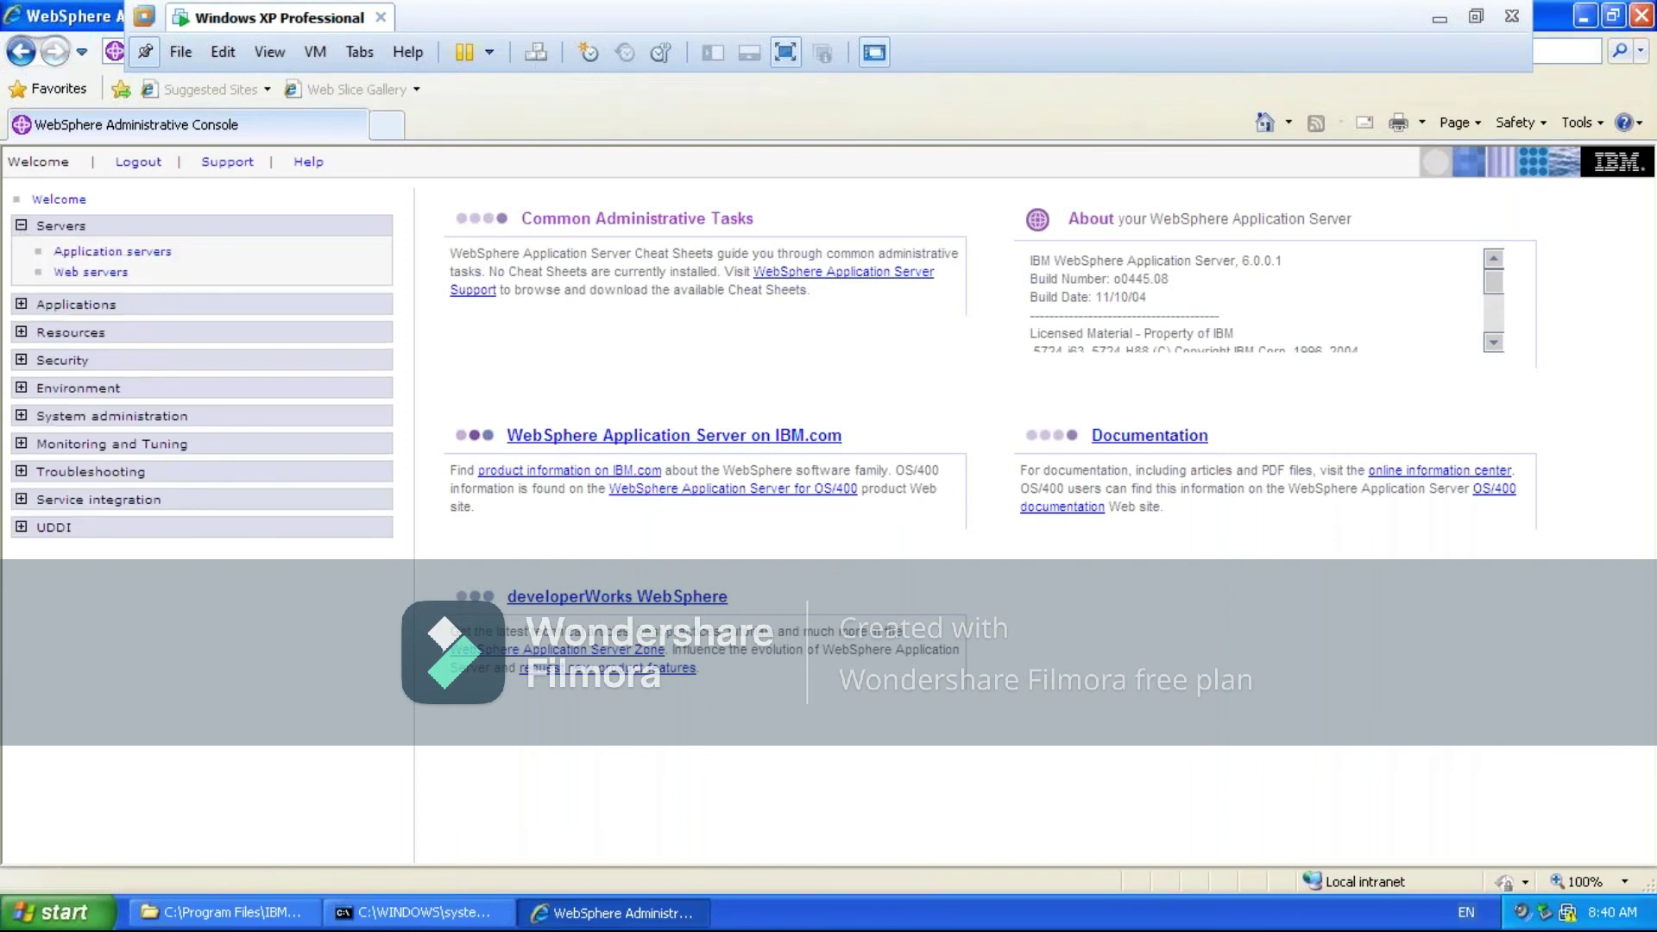
click(22, 228)
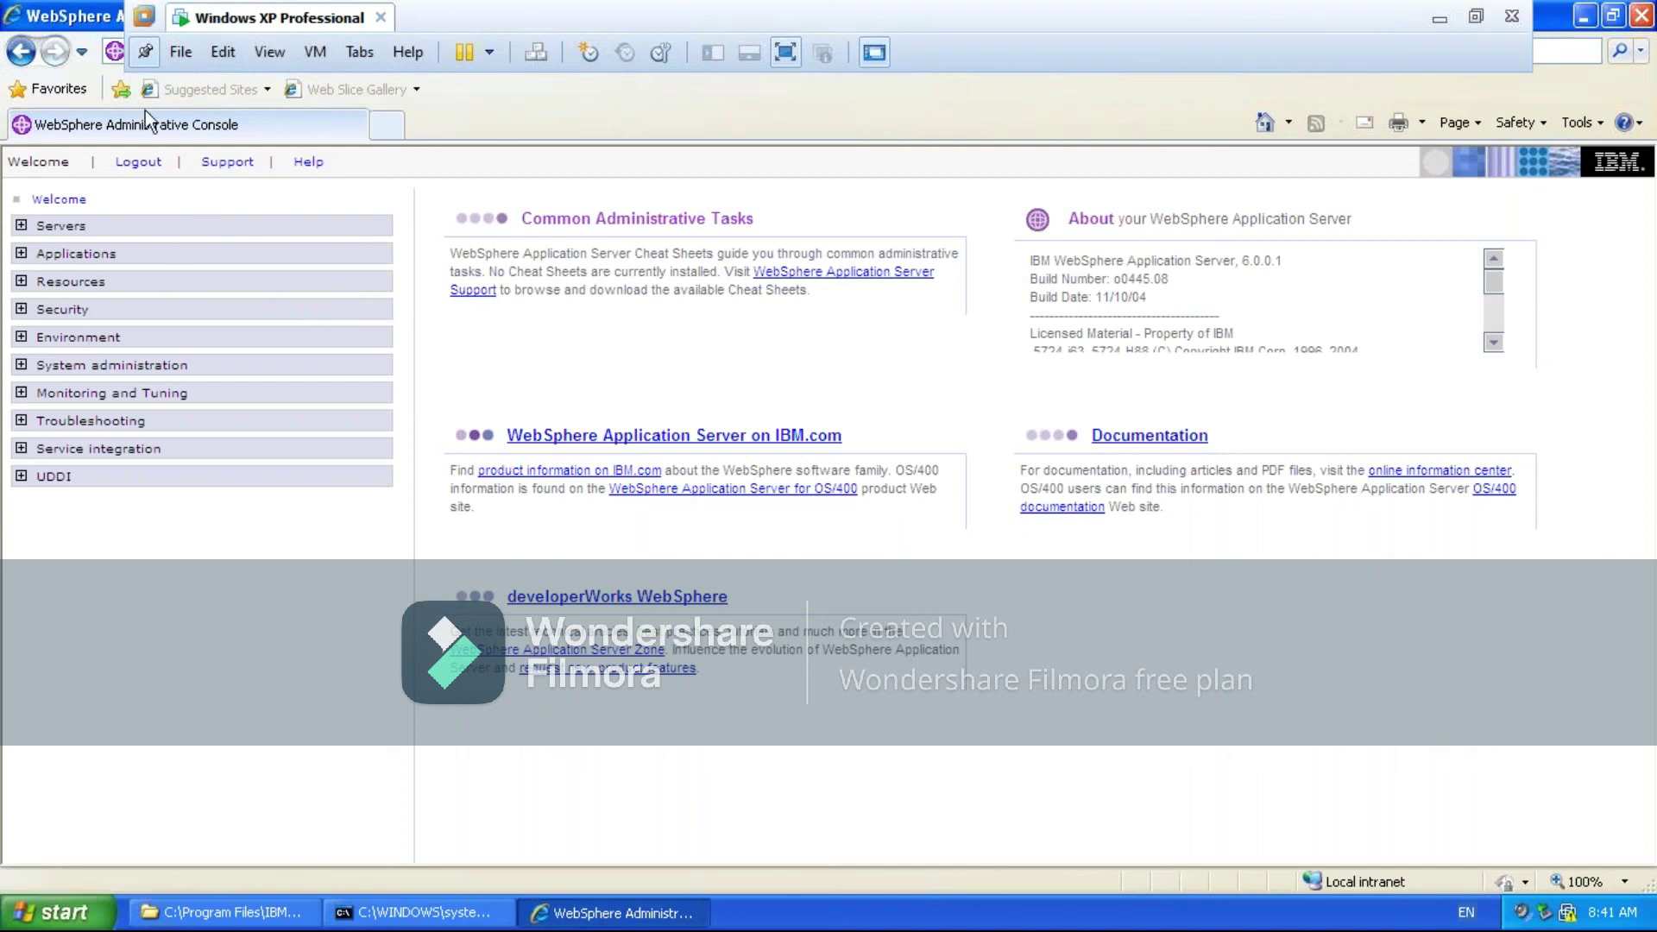
click(22, 227)
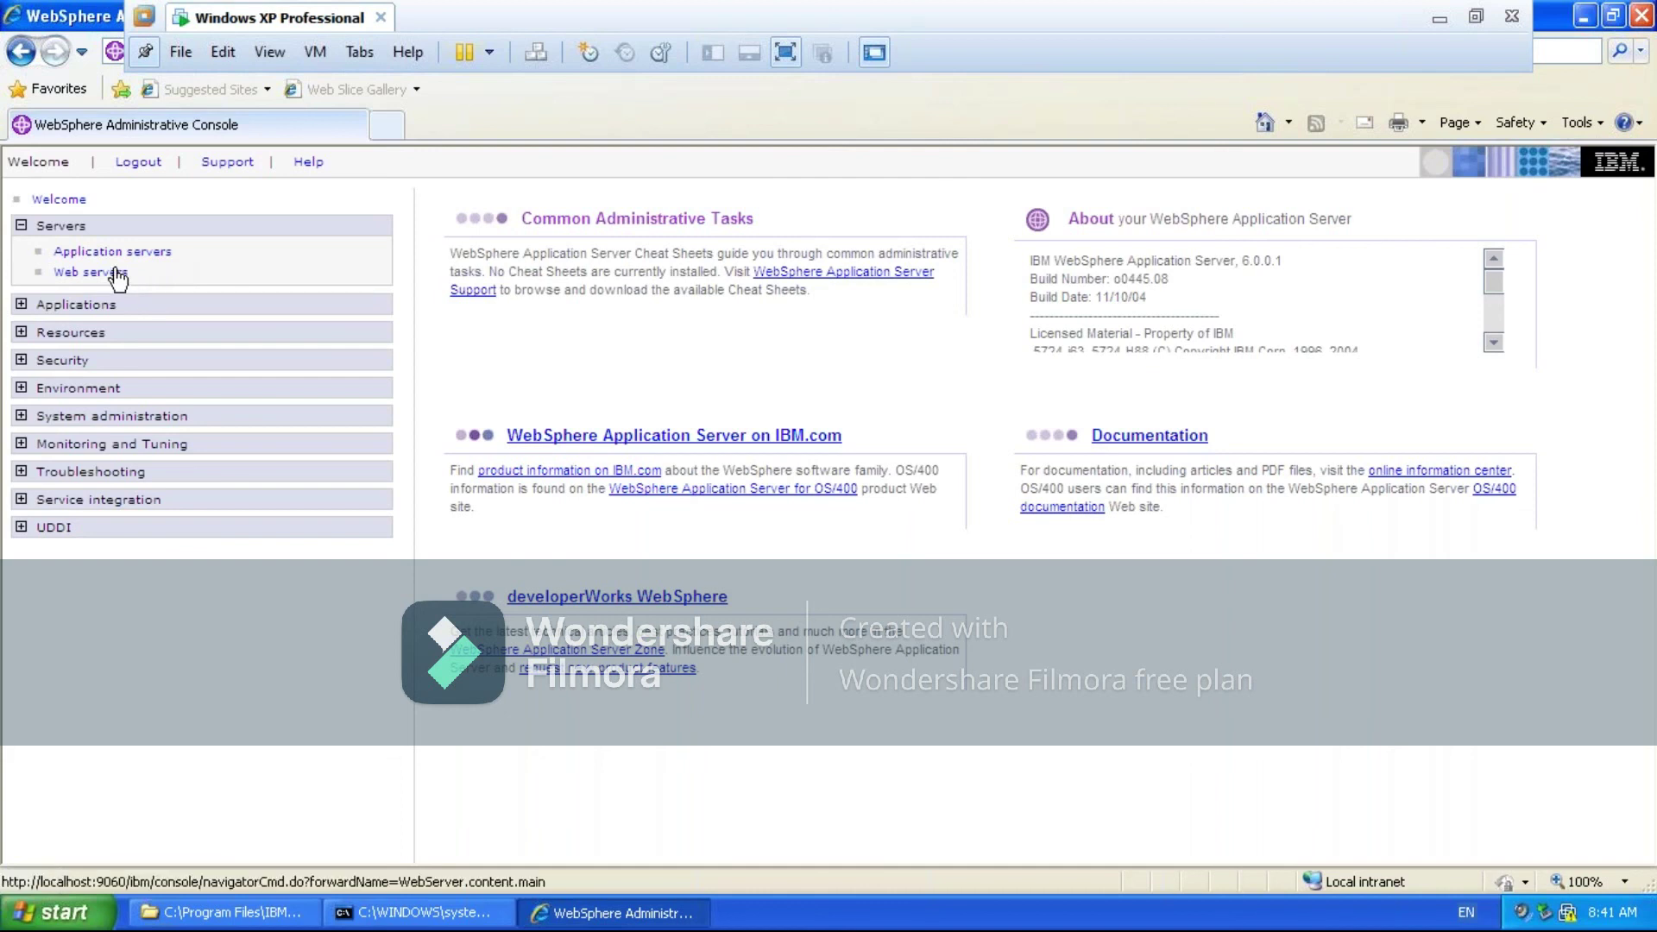
click(124, 253)
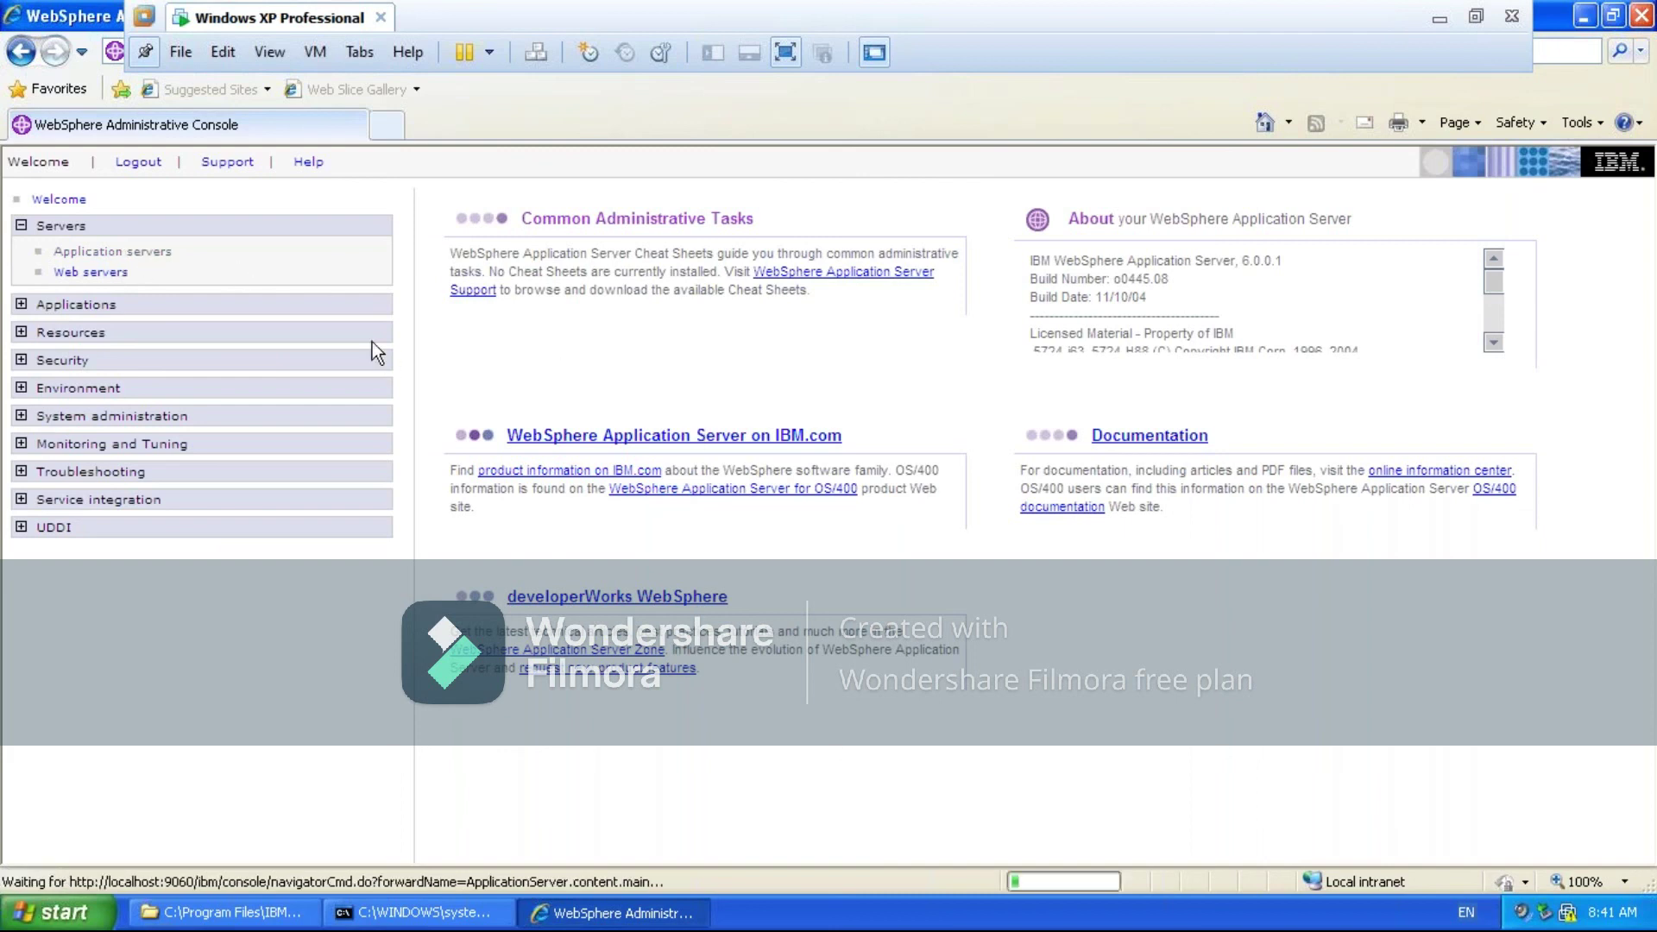
click(140, 254)
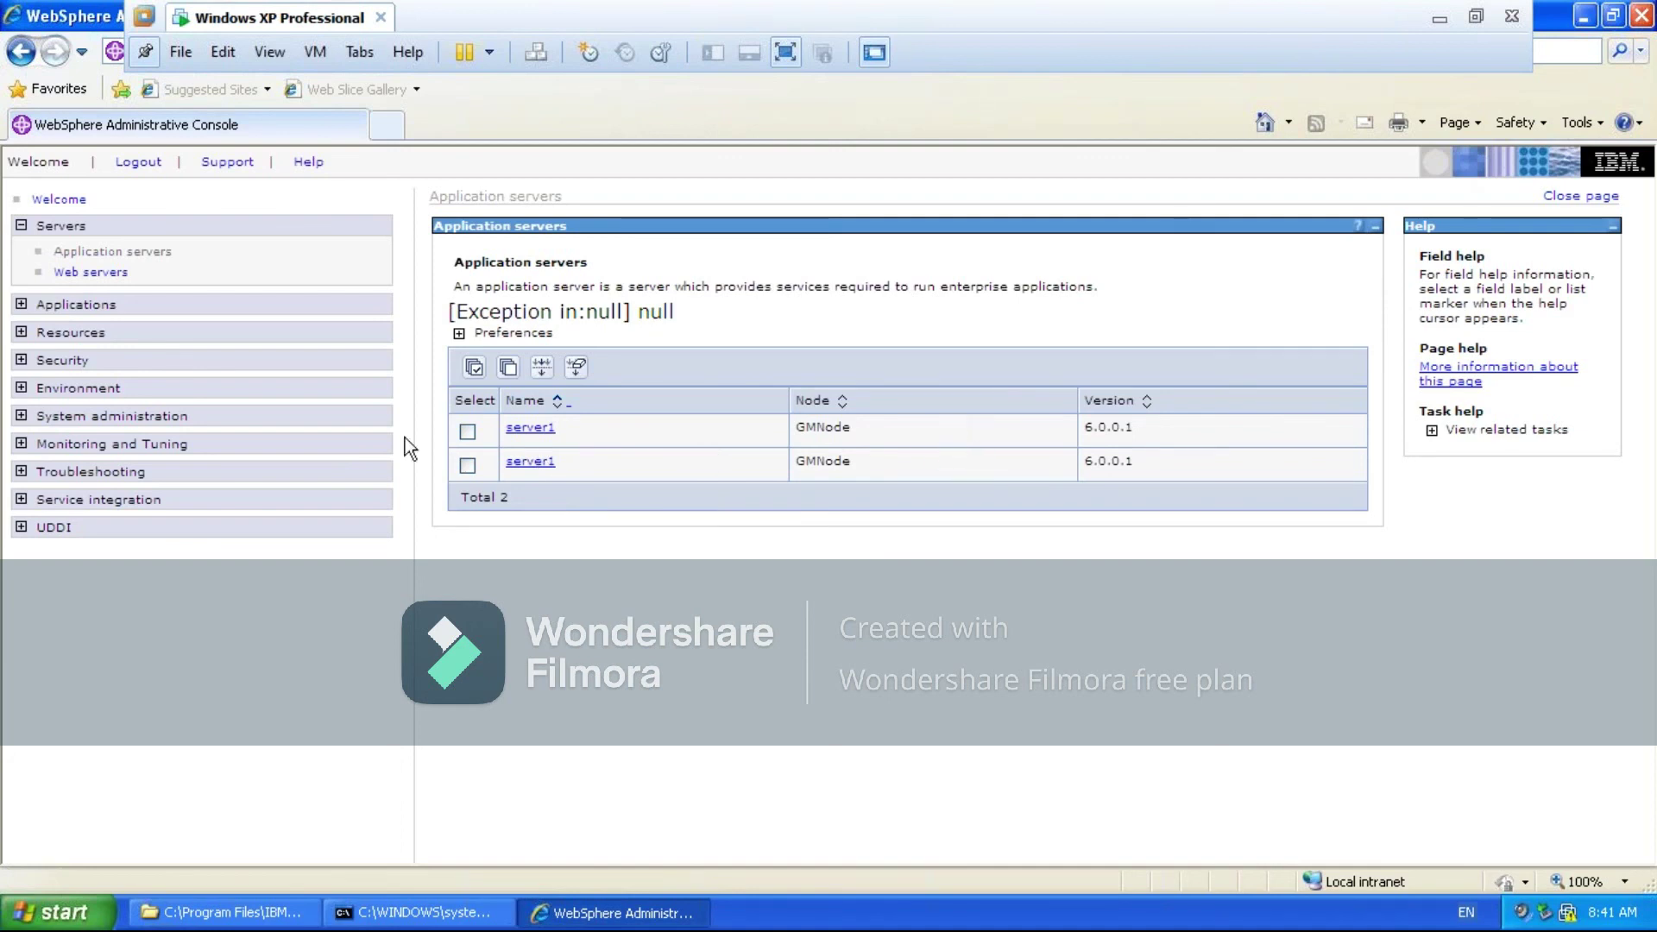
click(96, 255)
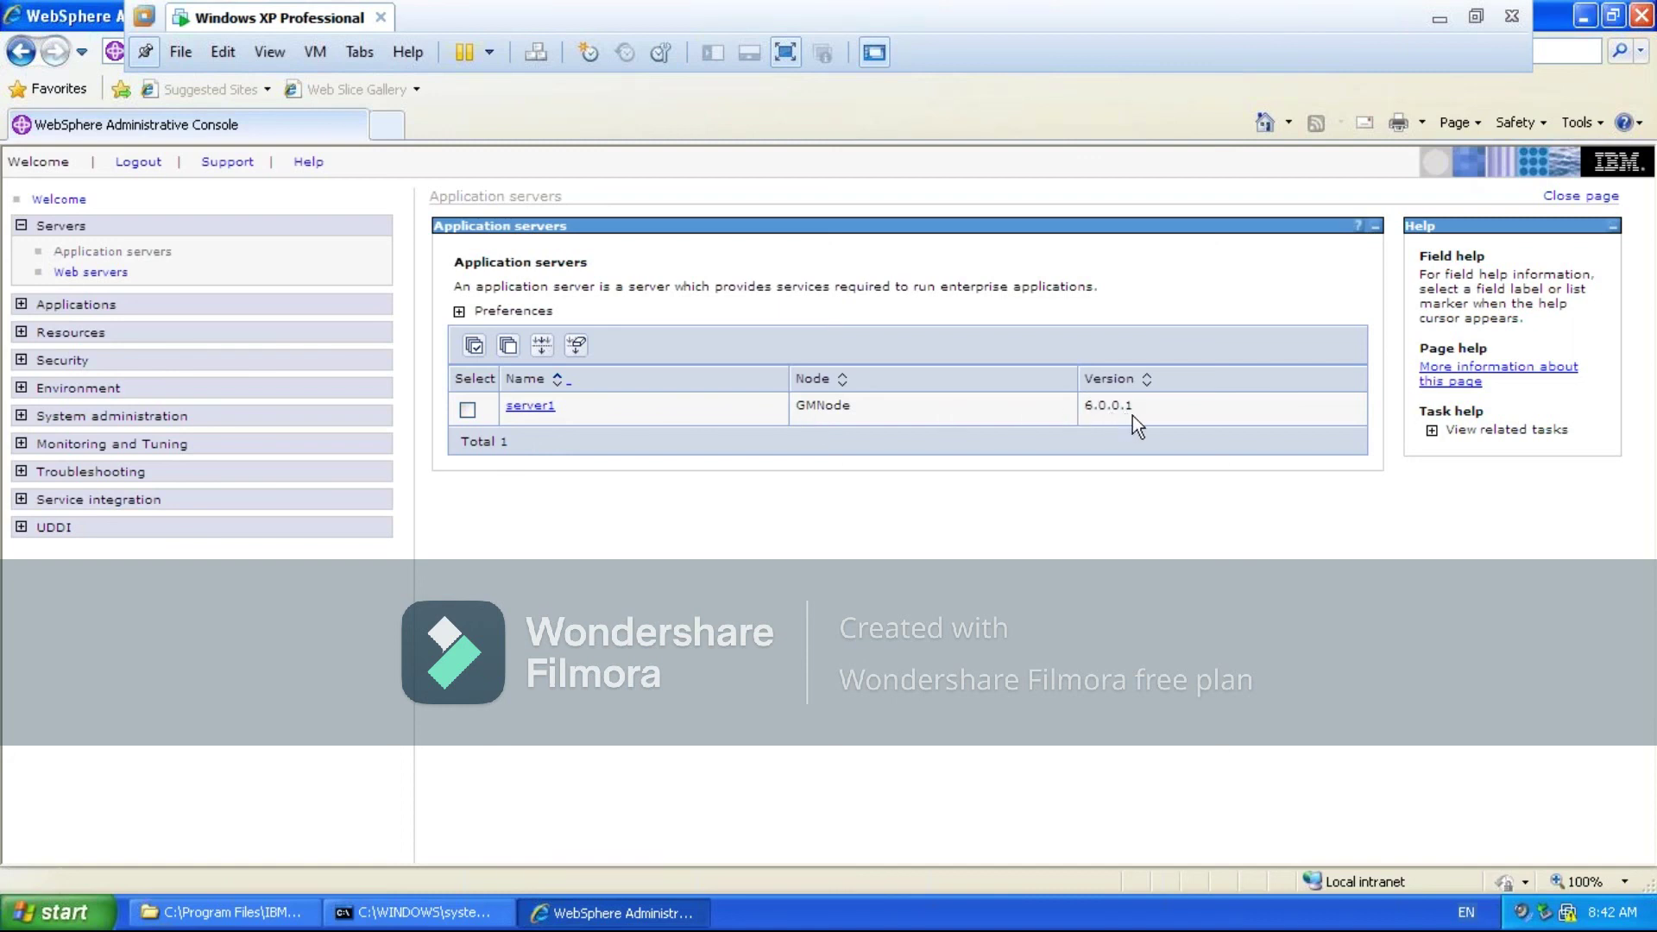
Examine the digits of server1's version number in the Application servers list
drag(1096, 405, 1157, 419)
drag(1088, 405, 1106, 406)
drag(1123, 404, 1137, 405)
drag(1123, 405, 1145, 404)
mouse_move(1115, 408)
mouse_down()
mouse_move(1135, 420)
mouse_move(1122, 410)
mouse_up()
drag(1092, 407, 1091, 410)
mouse_move(1083, 407)
mouse_down()
mouse_move(1106, 408)
mouse_move(1082, 420)
mouse_up()
mouse_move(1096, 432)
mouse_down()
mouse_move(1099, 501)
mouse_move(1086, 413)
mouse_up()
click(1131, 459)
drag(1125, 405, 1143, 404)
click(1118, 405)
drag(1113, 405, 1142, 405)
drag(1085, 404, 1111, 405)
click(908, 563)
drag(1111, 406, 1160, 429)
click(1081, 542)
drag(1124, 408, 1141, 408)
click(1109, 437)
mouse_move(1110, 403)
mouse_down()
mouse_move(1142, 404)
mouse_move(1126, 403)
mouse_up()
click(1126, 404)
Expand the Applications, Resources, Security and Environment categories in the console navigation
click(21, 304)
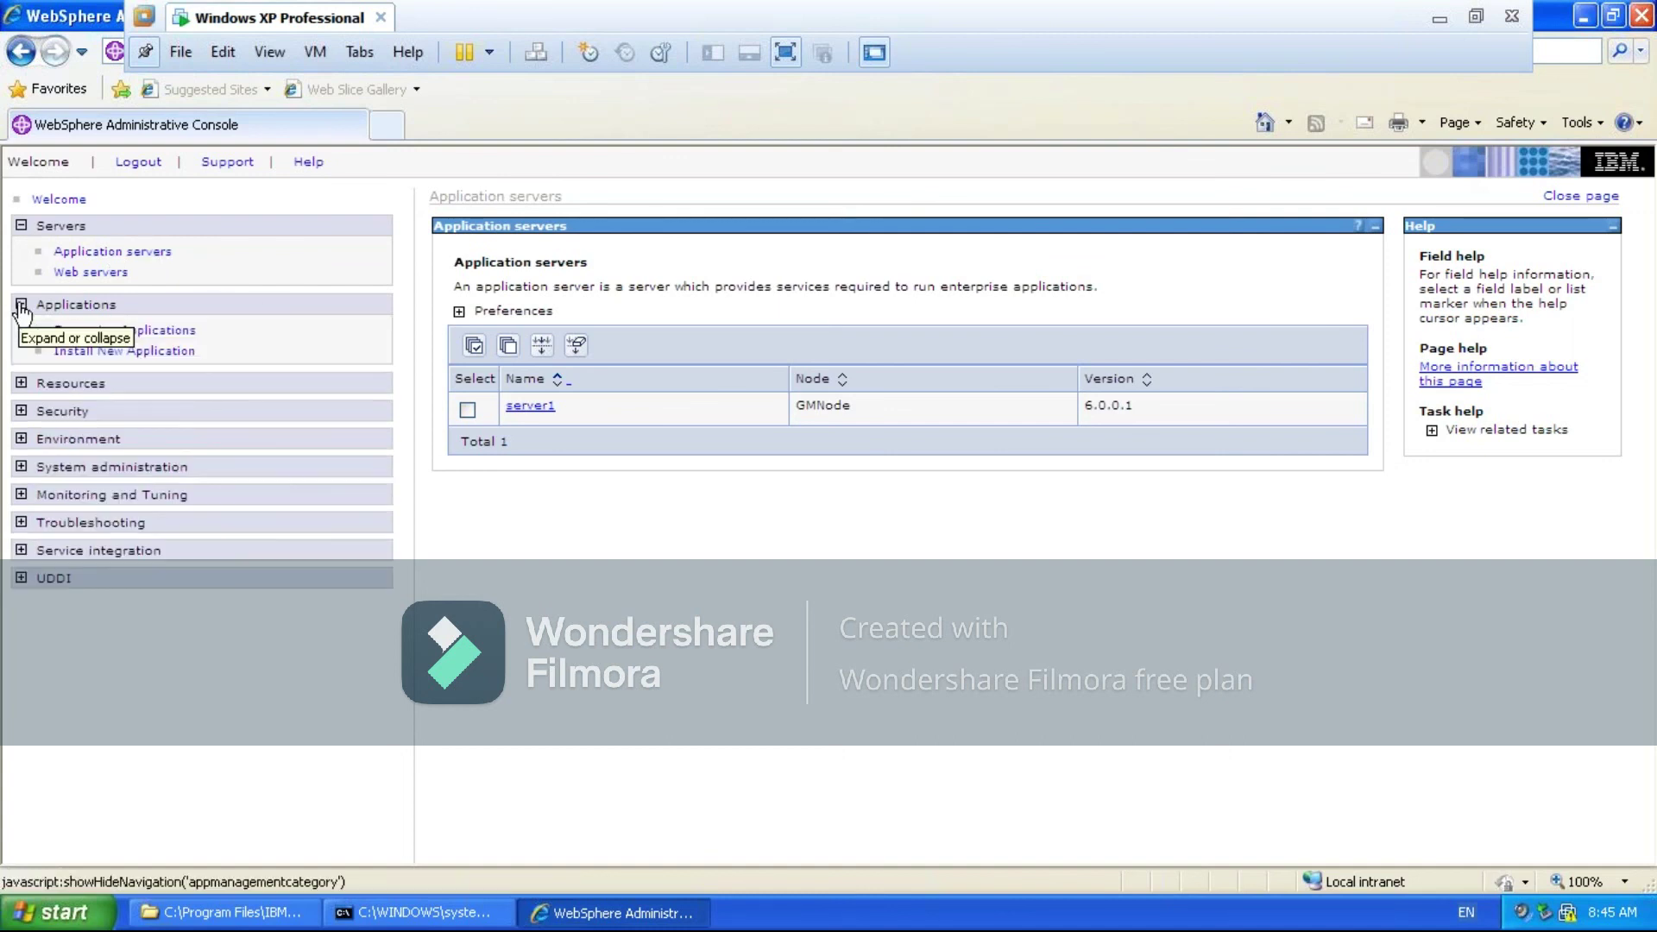
click(20, 382)
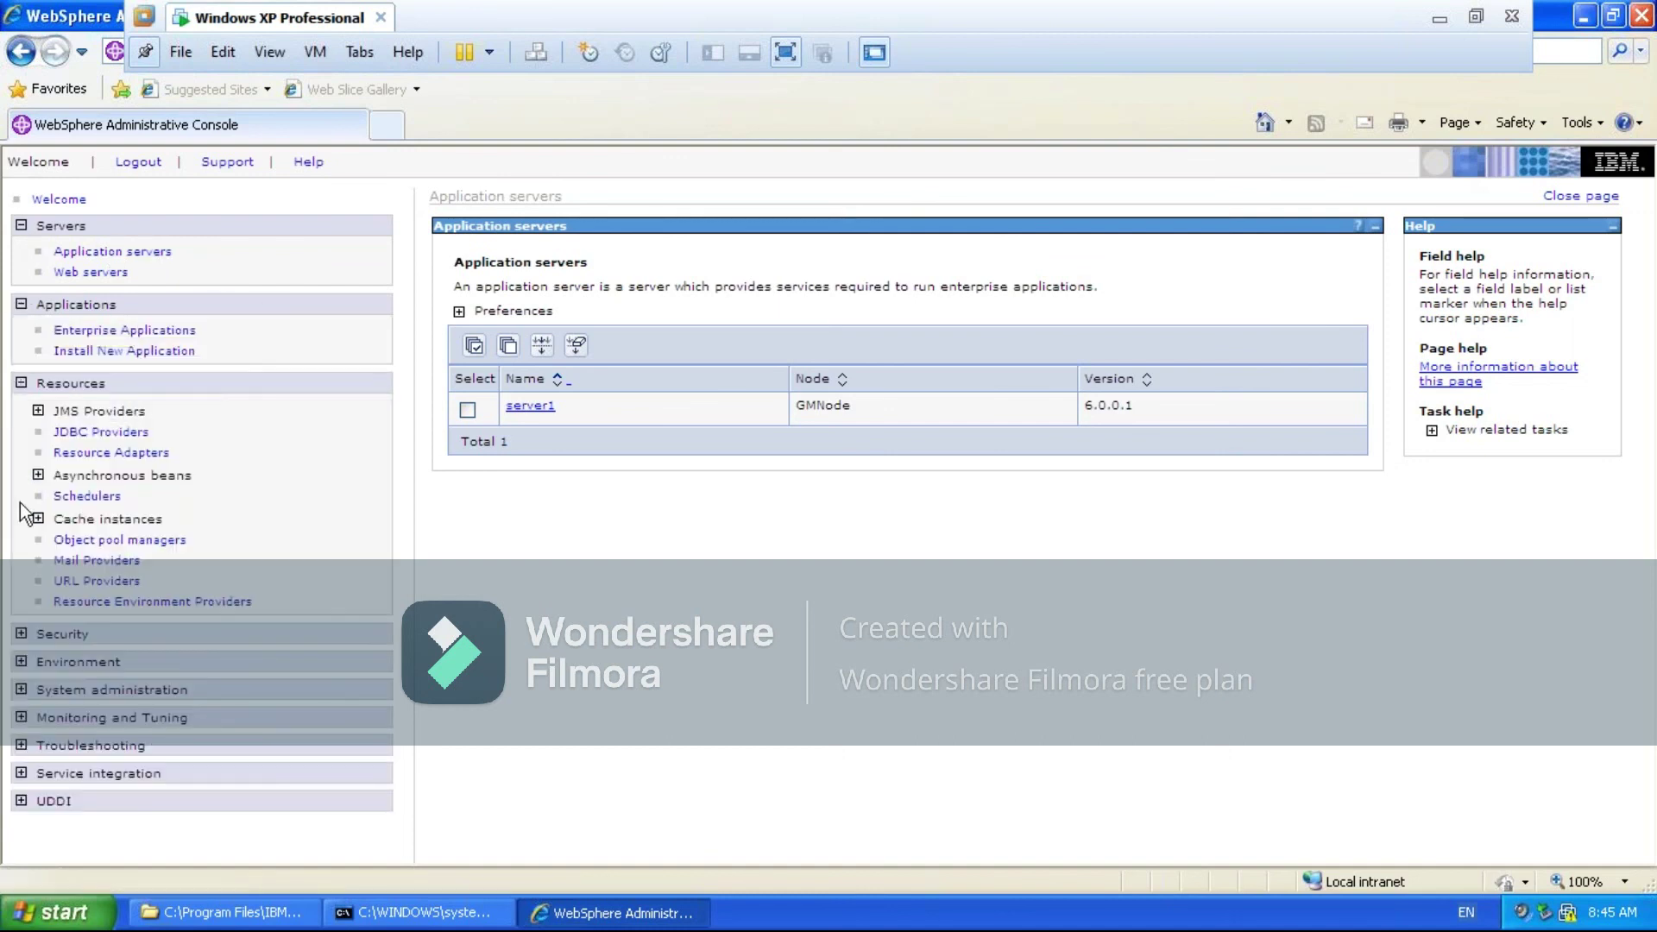
click(20, 634)
click(21, 712)
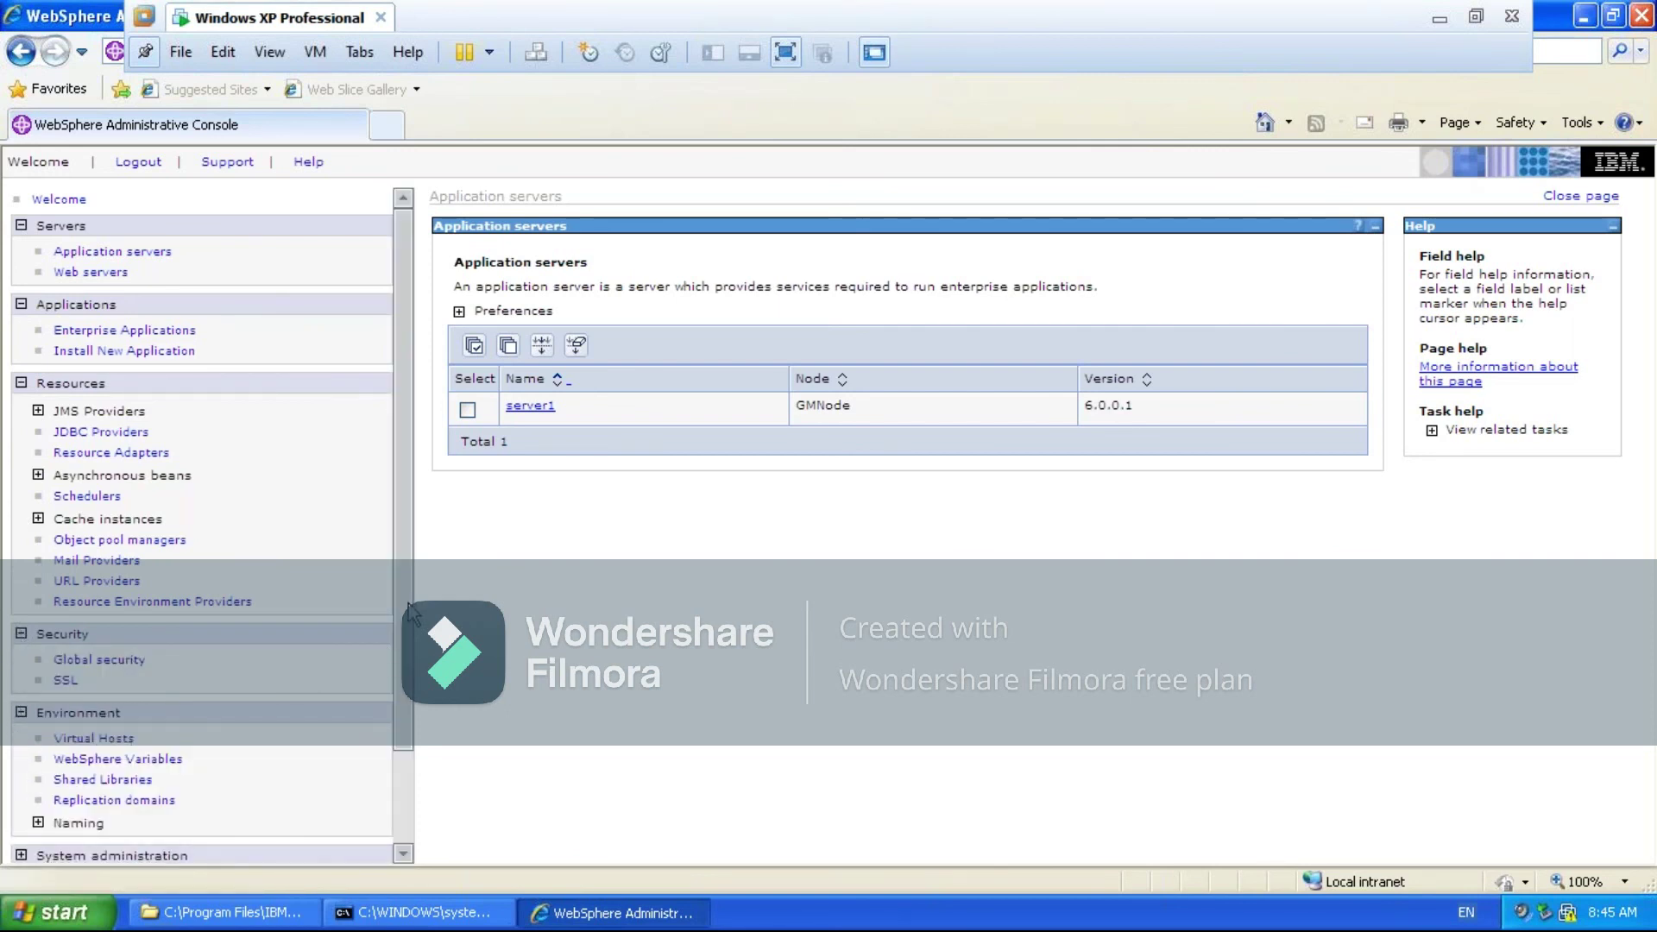
Expand the System administration, Monitoring and Tuning, and Troubleshooting categories to review their entries
scroll(408, 654, down, 1)
drag(408, 654, 399, 736)
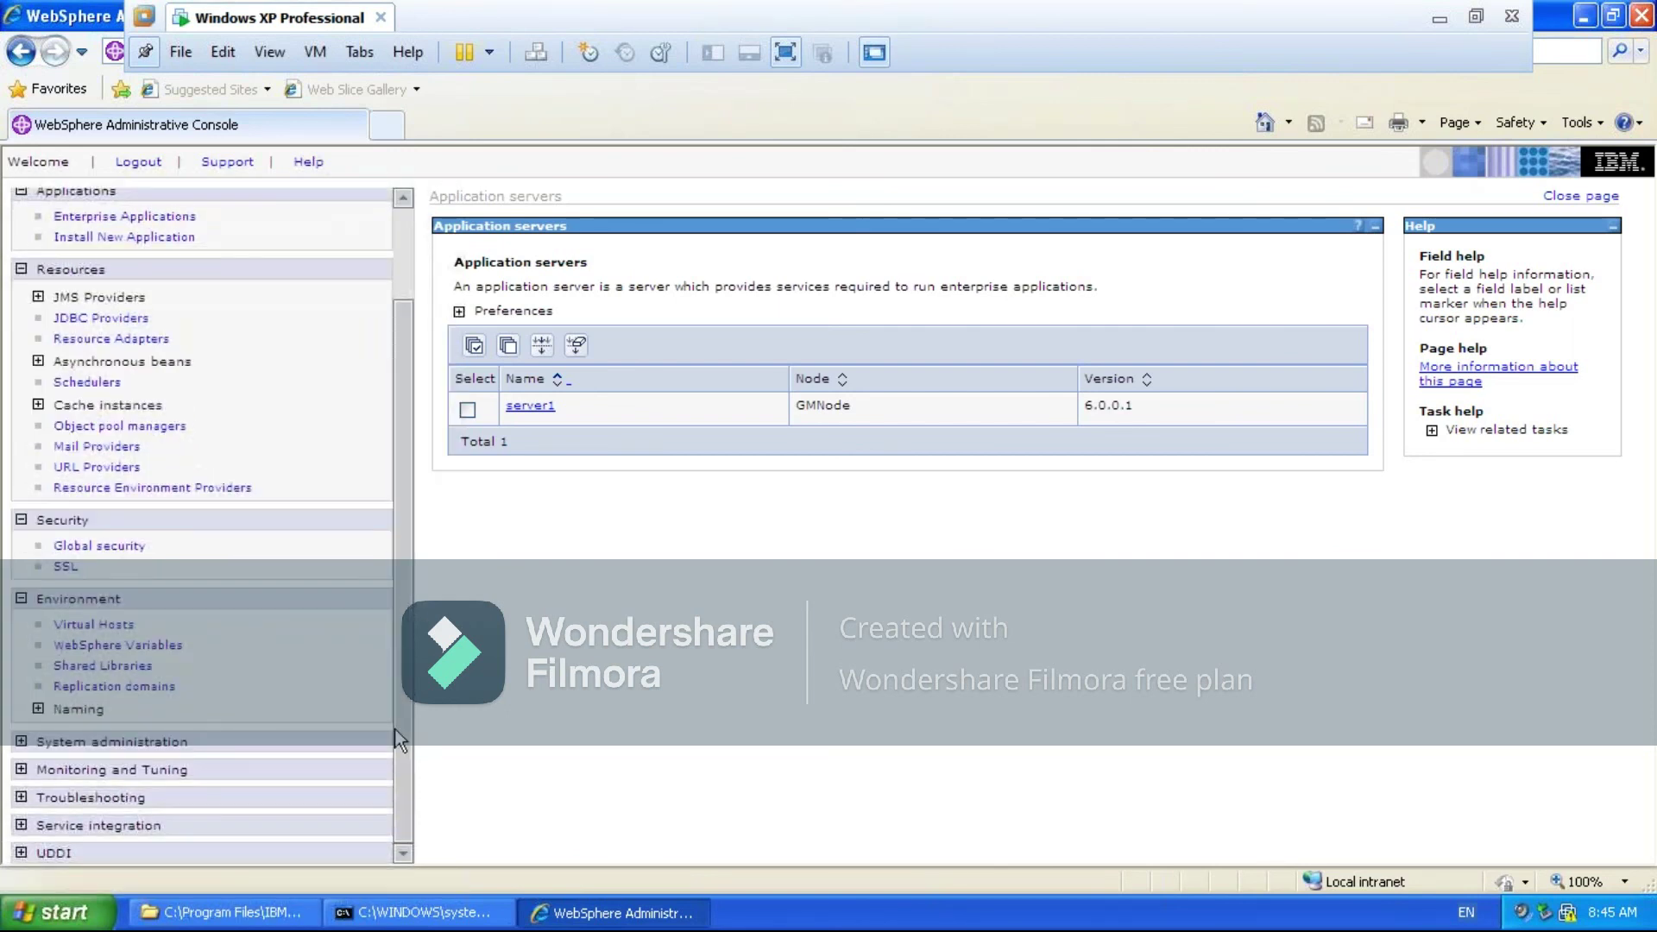
click(20, 744)
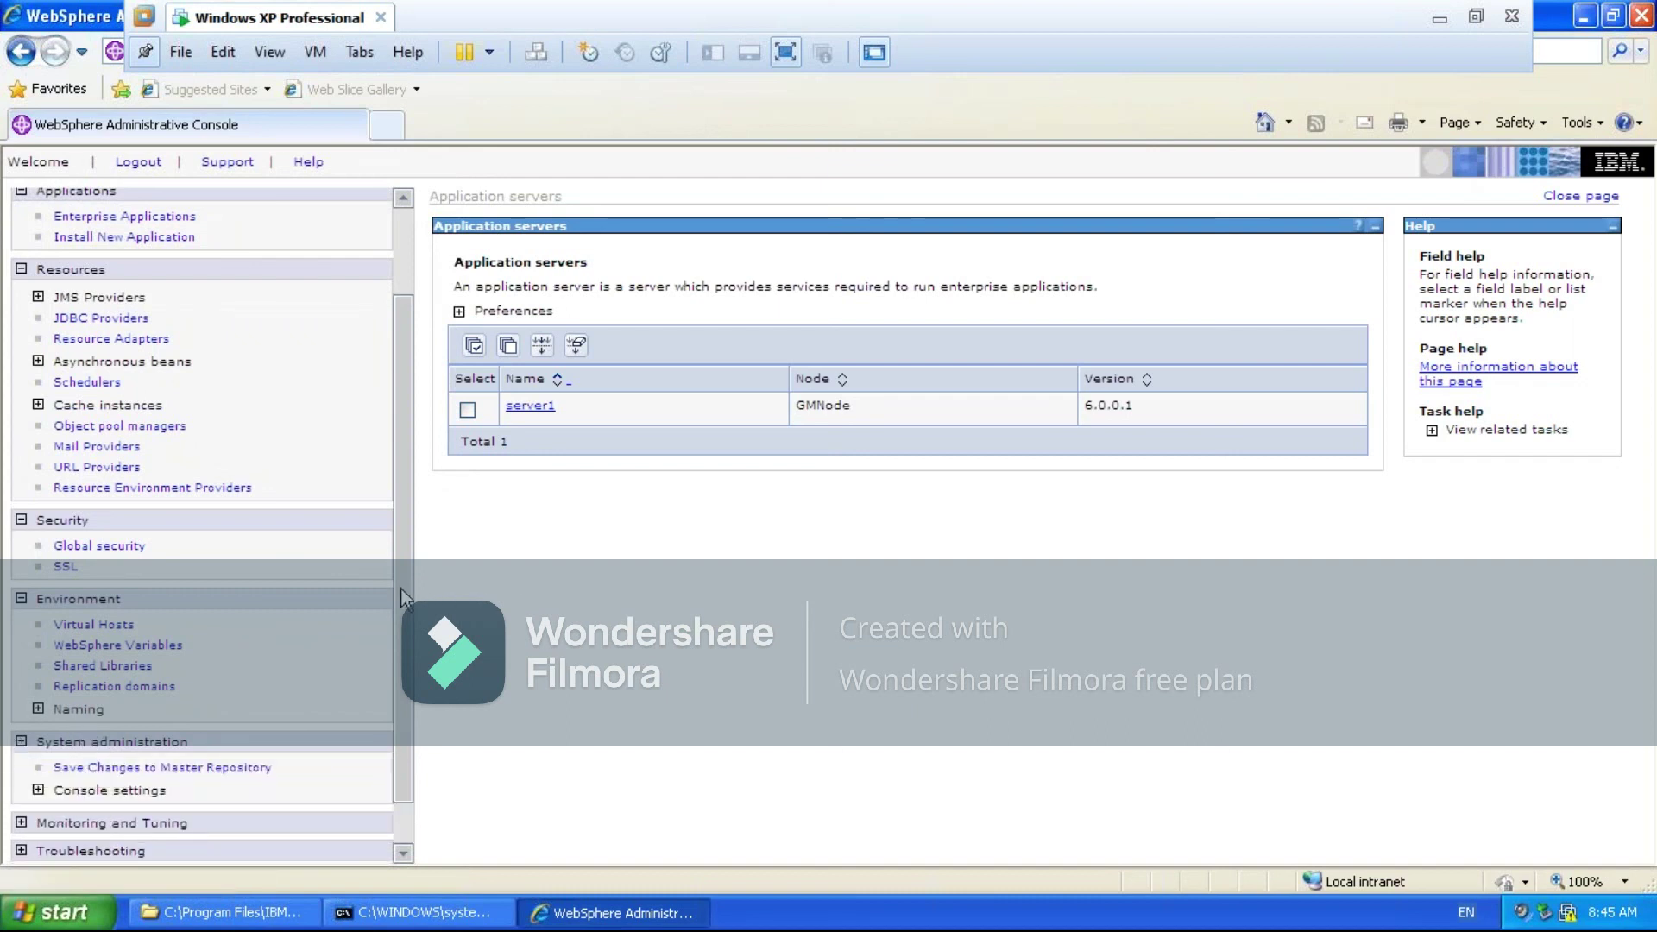
scroll(400, 590, down, 1)
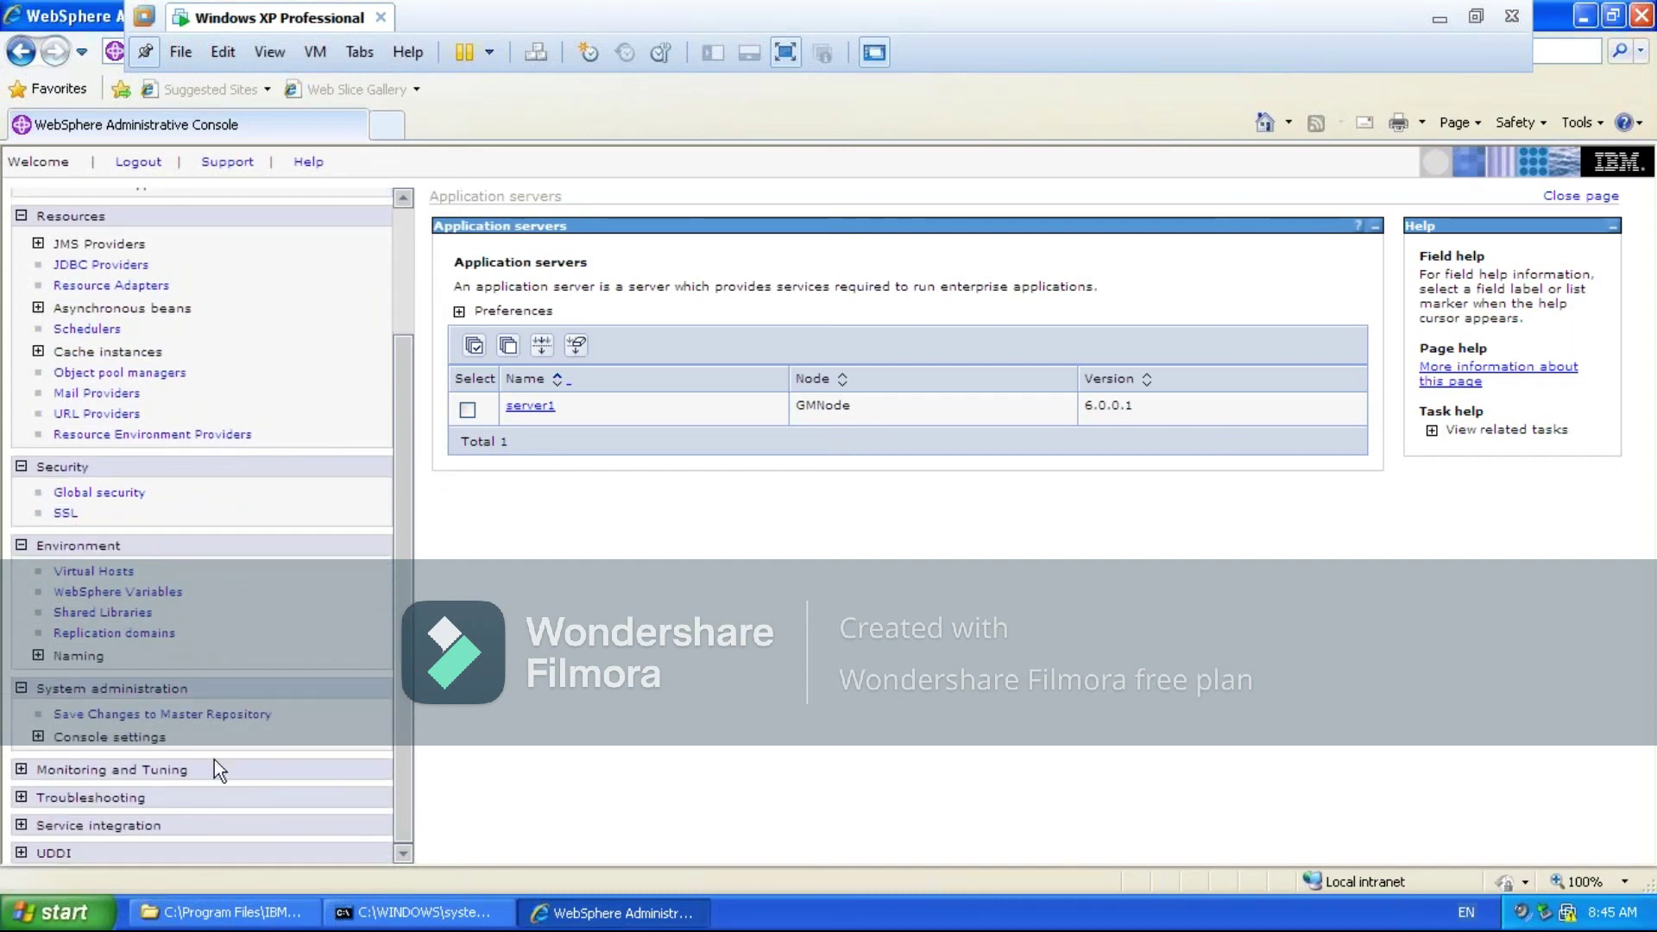
click(21, 770)
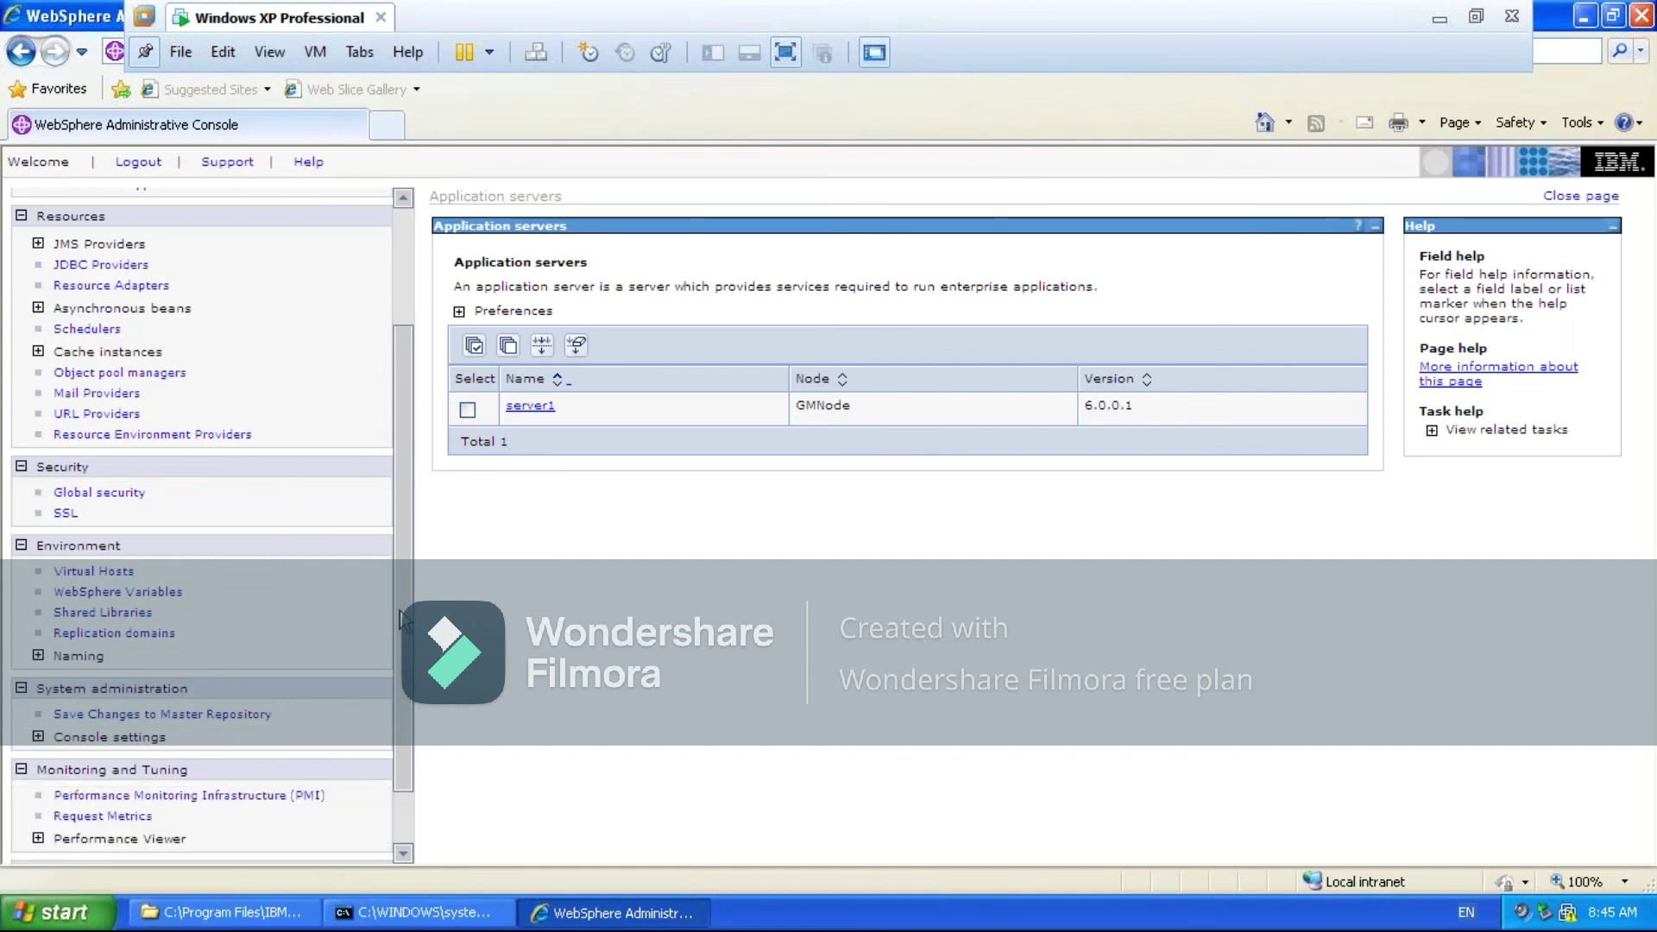
scroll(399, 655, down, 2)
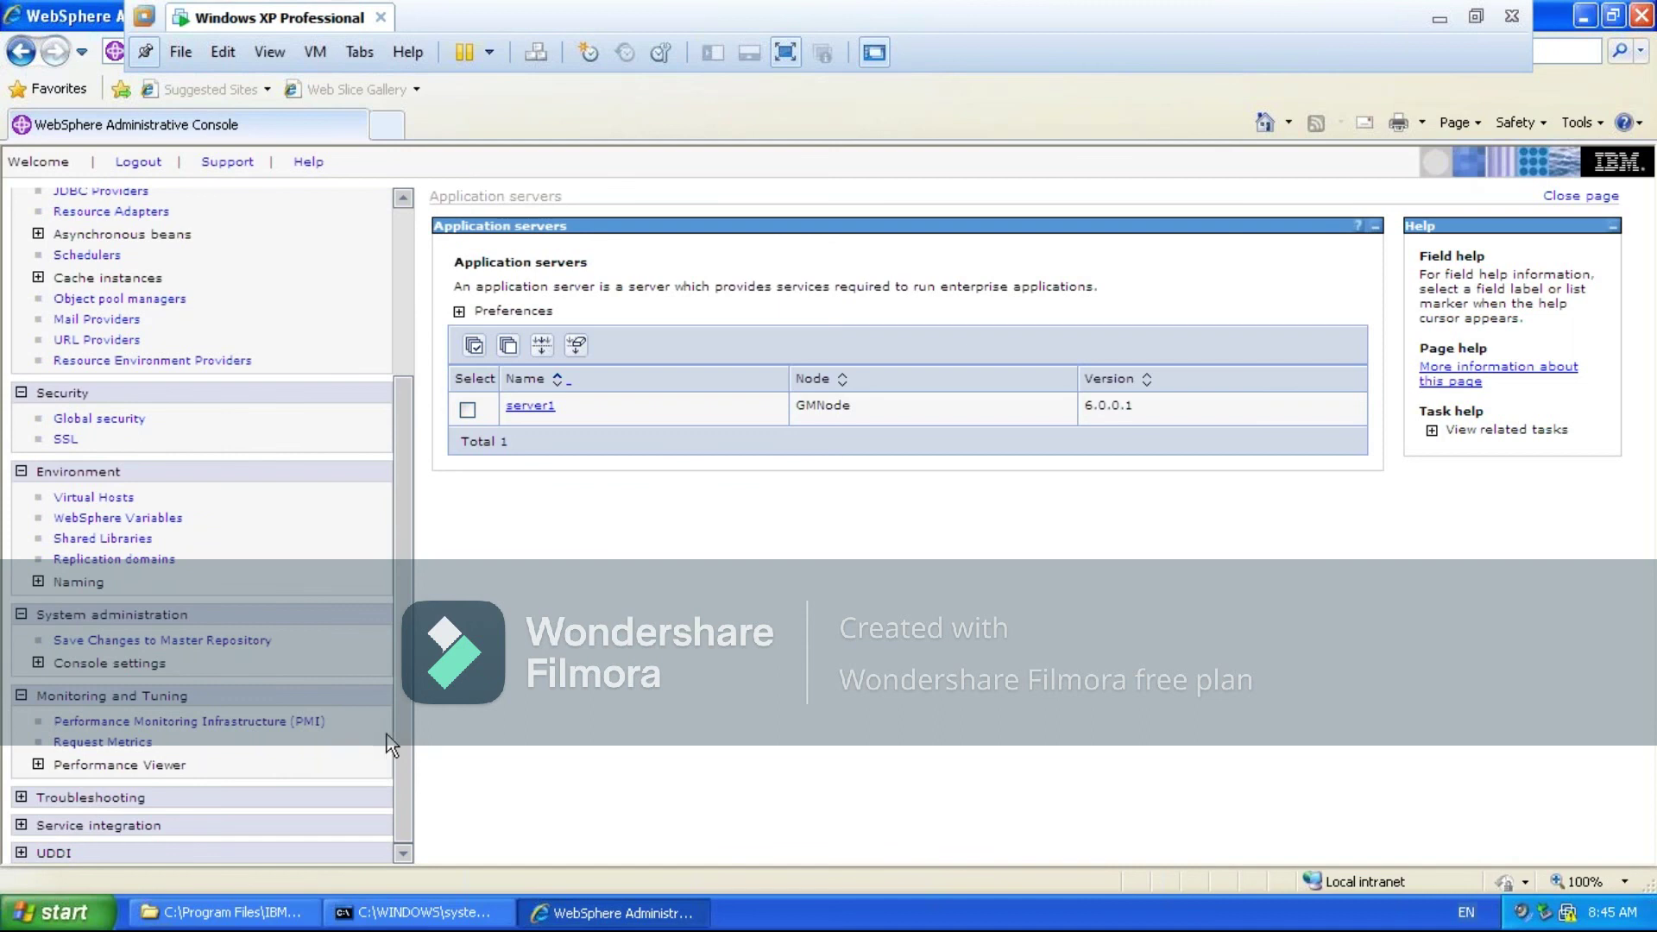
click(22, 797)
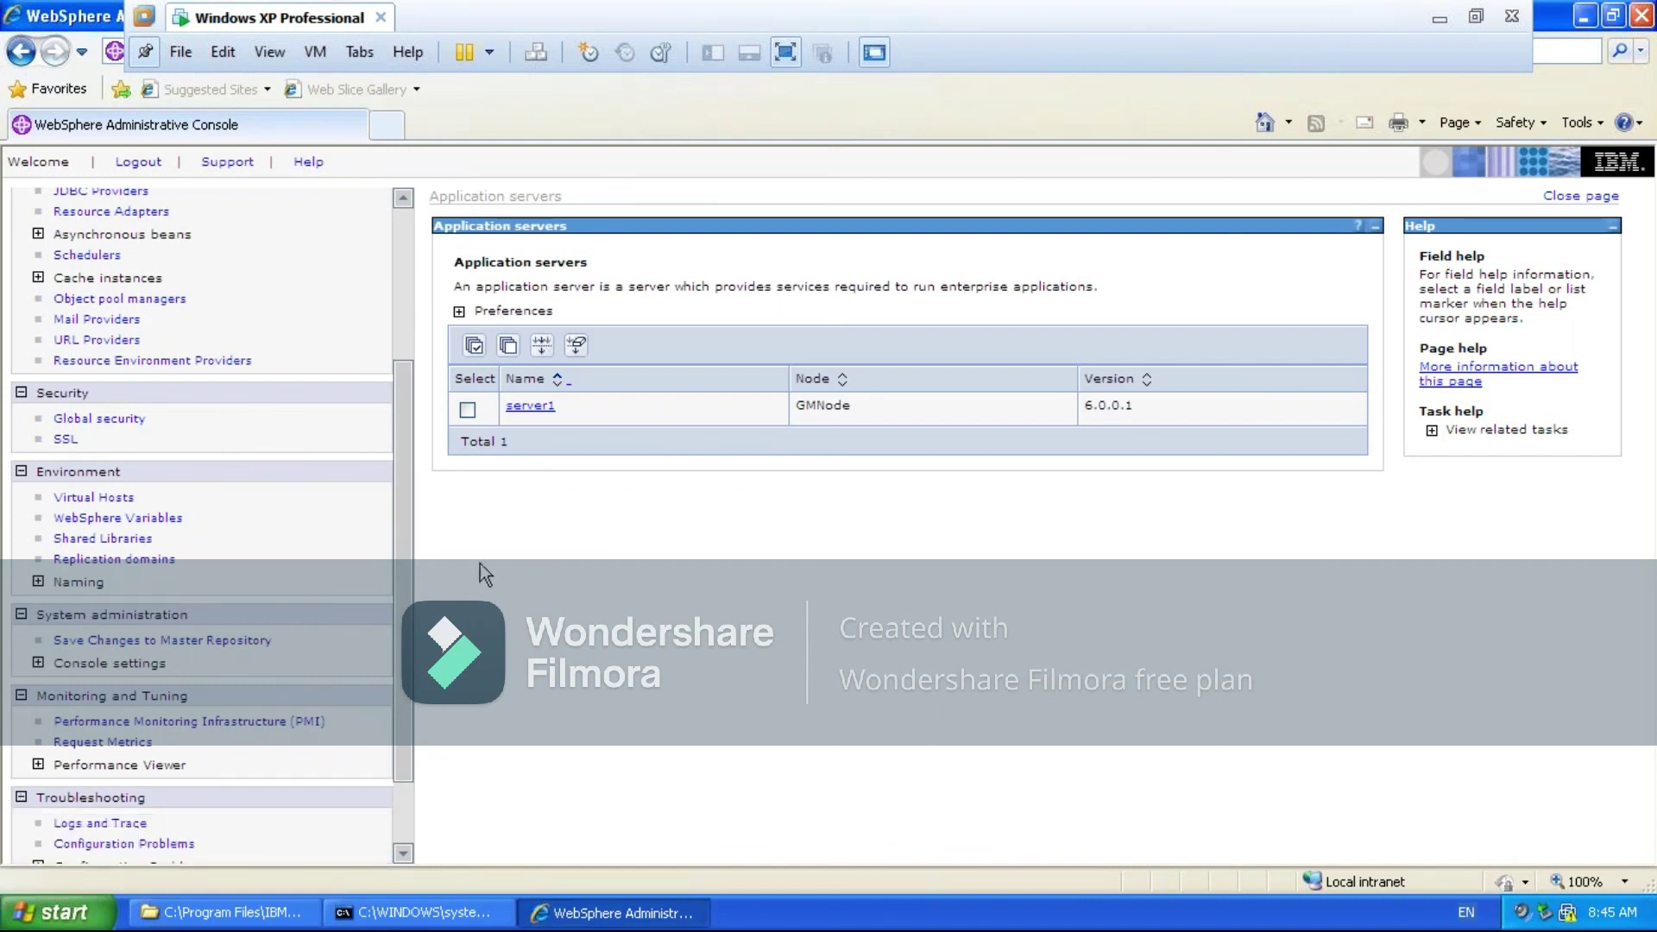
scroll(402, 546, down, 2)
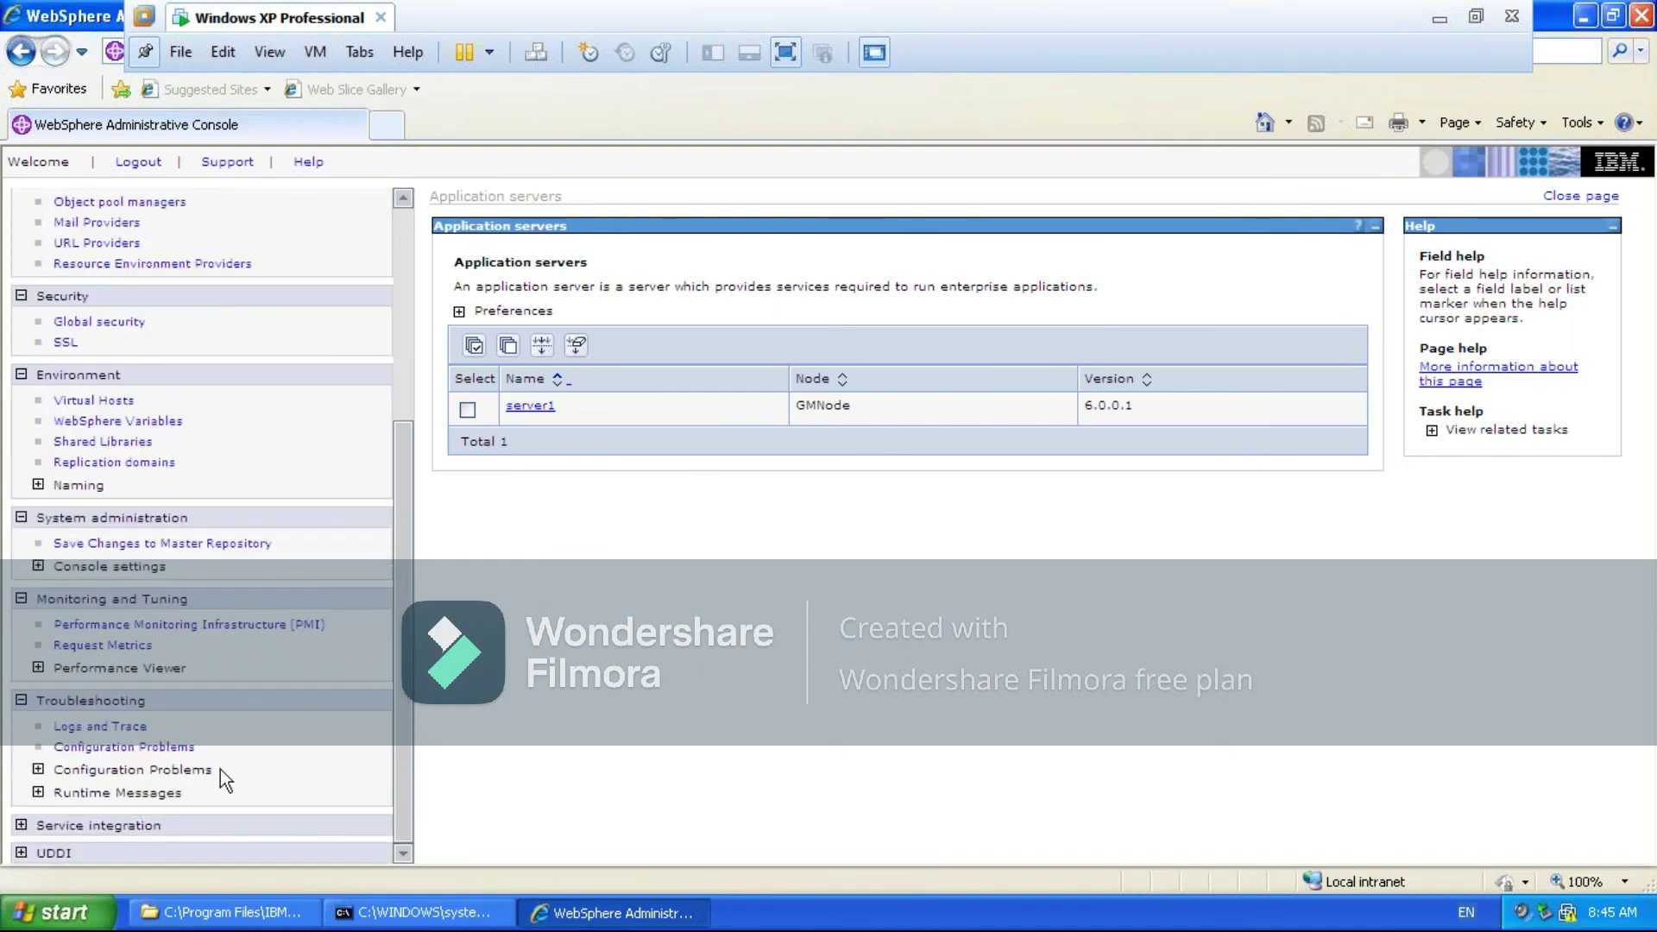
From Enterprise Applications, open the PlantsByWebSphere deployment descriptor and highlight the /PlantsByWebSphere context root of its first web module
drag(402, 547, 402, 311)
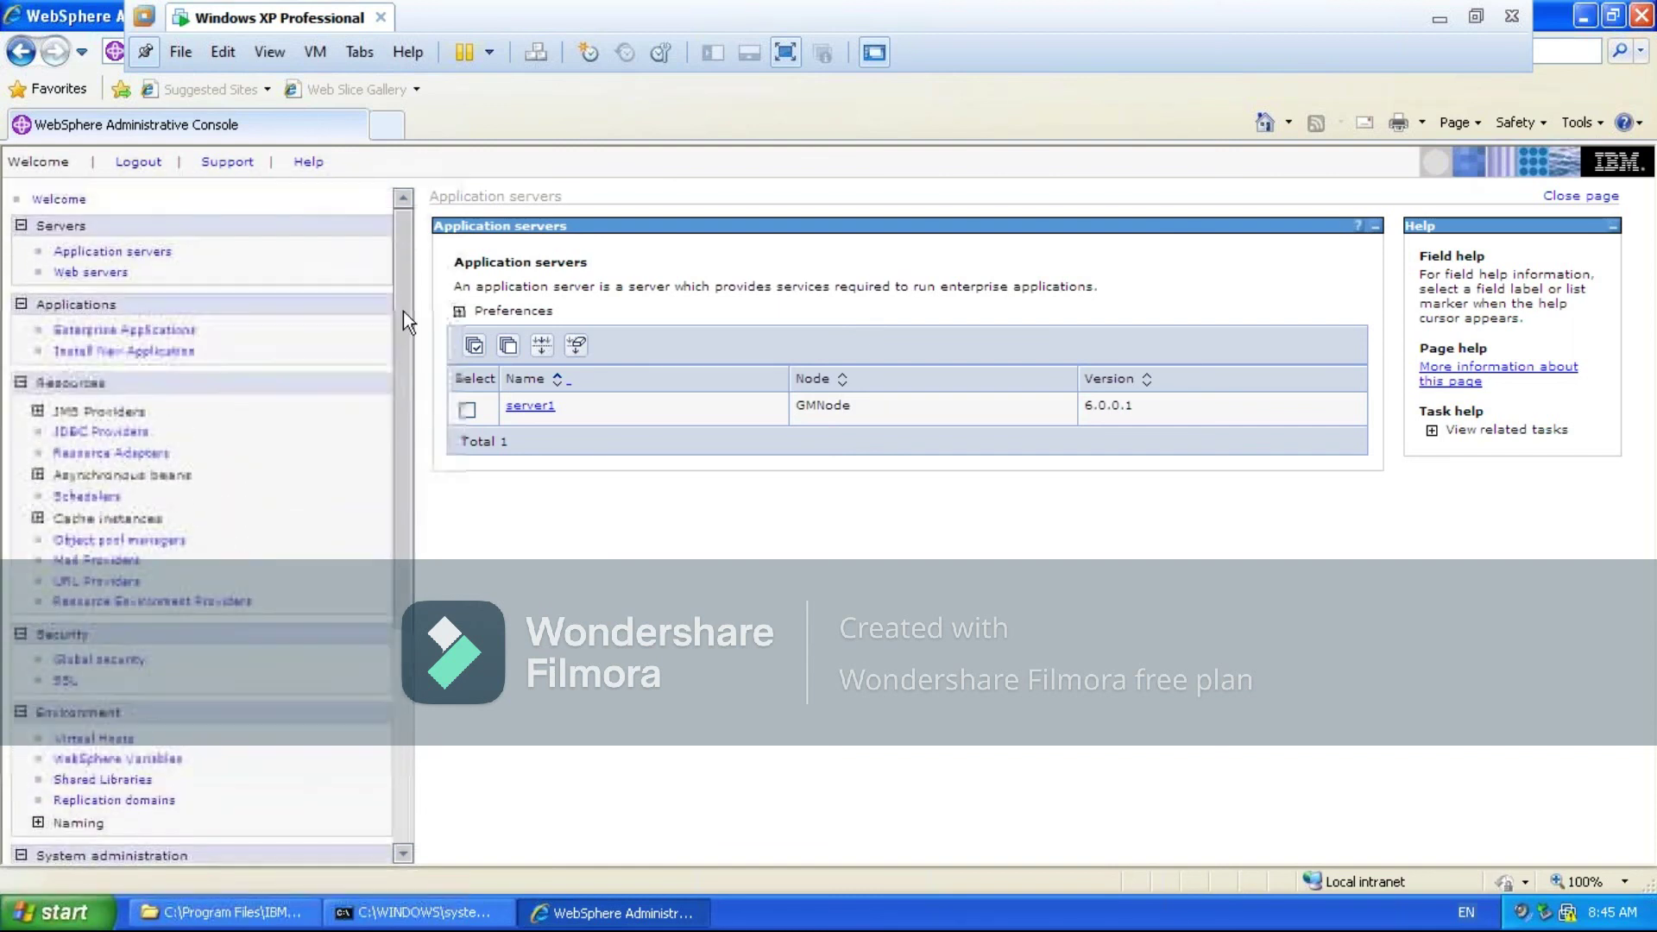
click(127, 333)
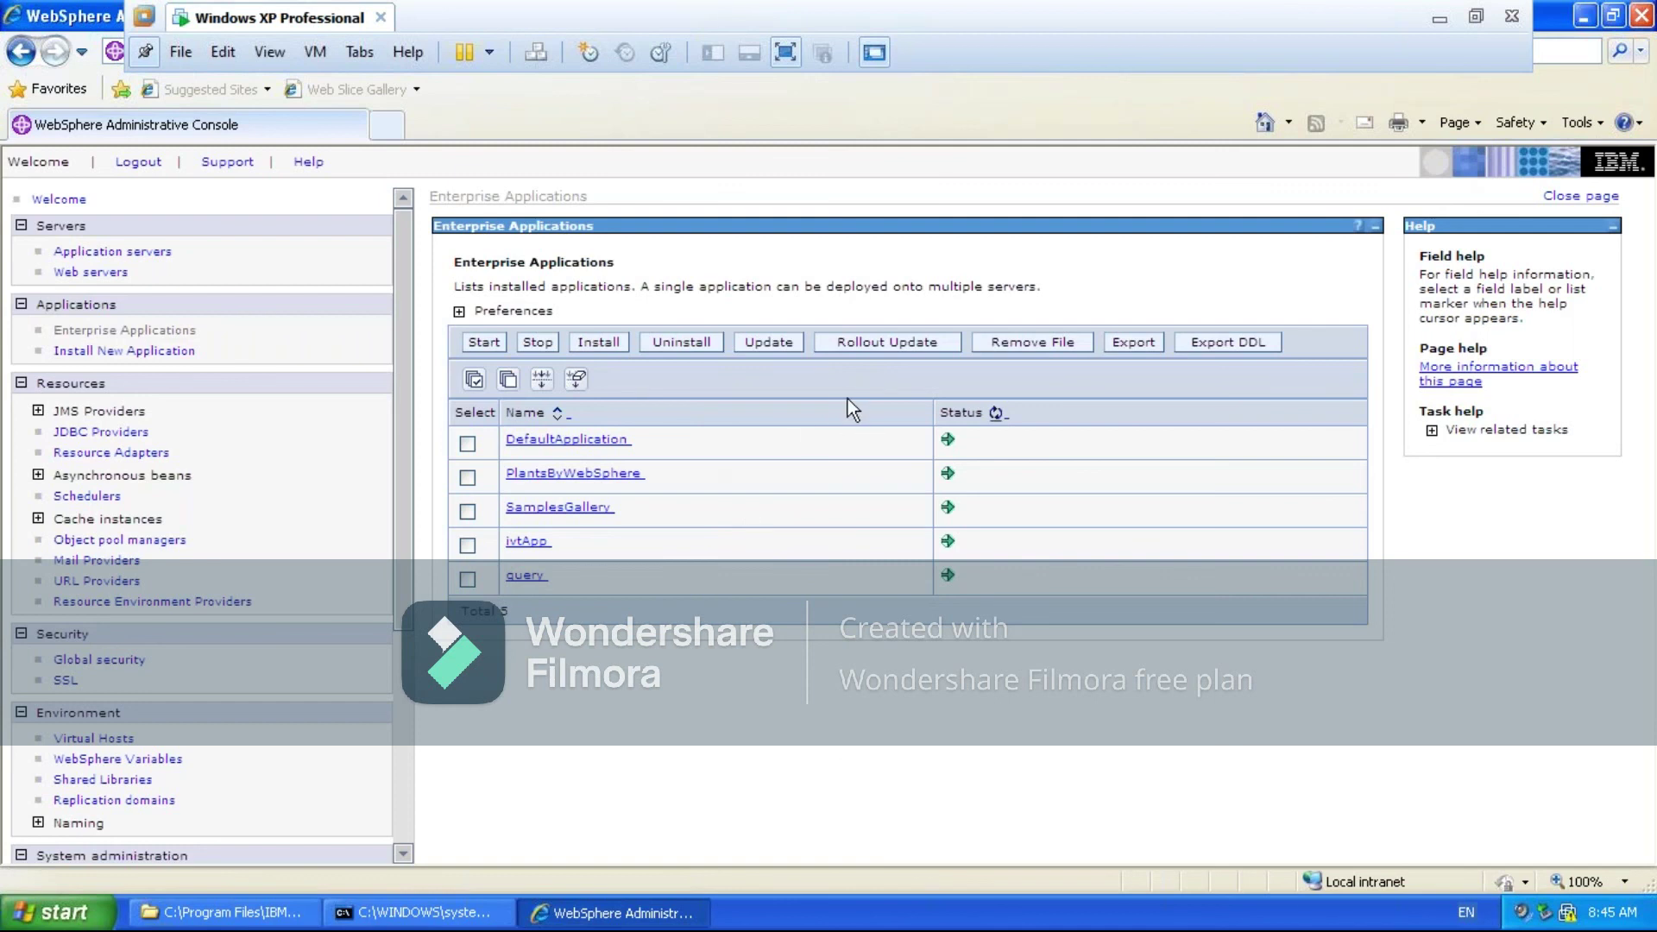
click(575, 476)
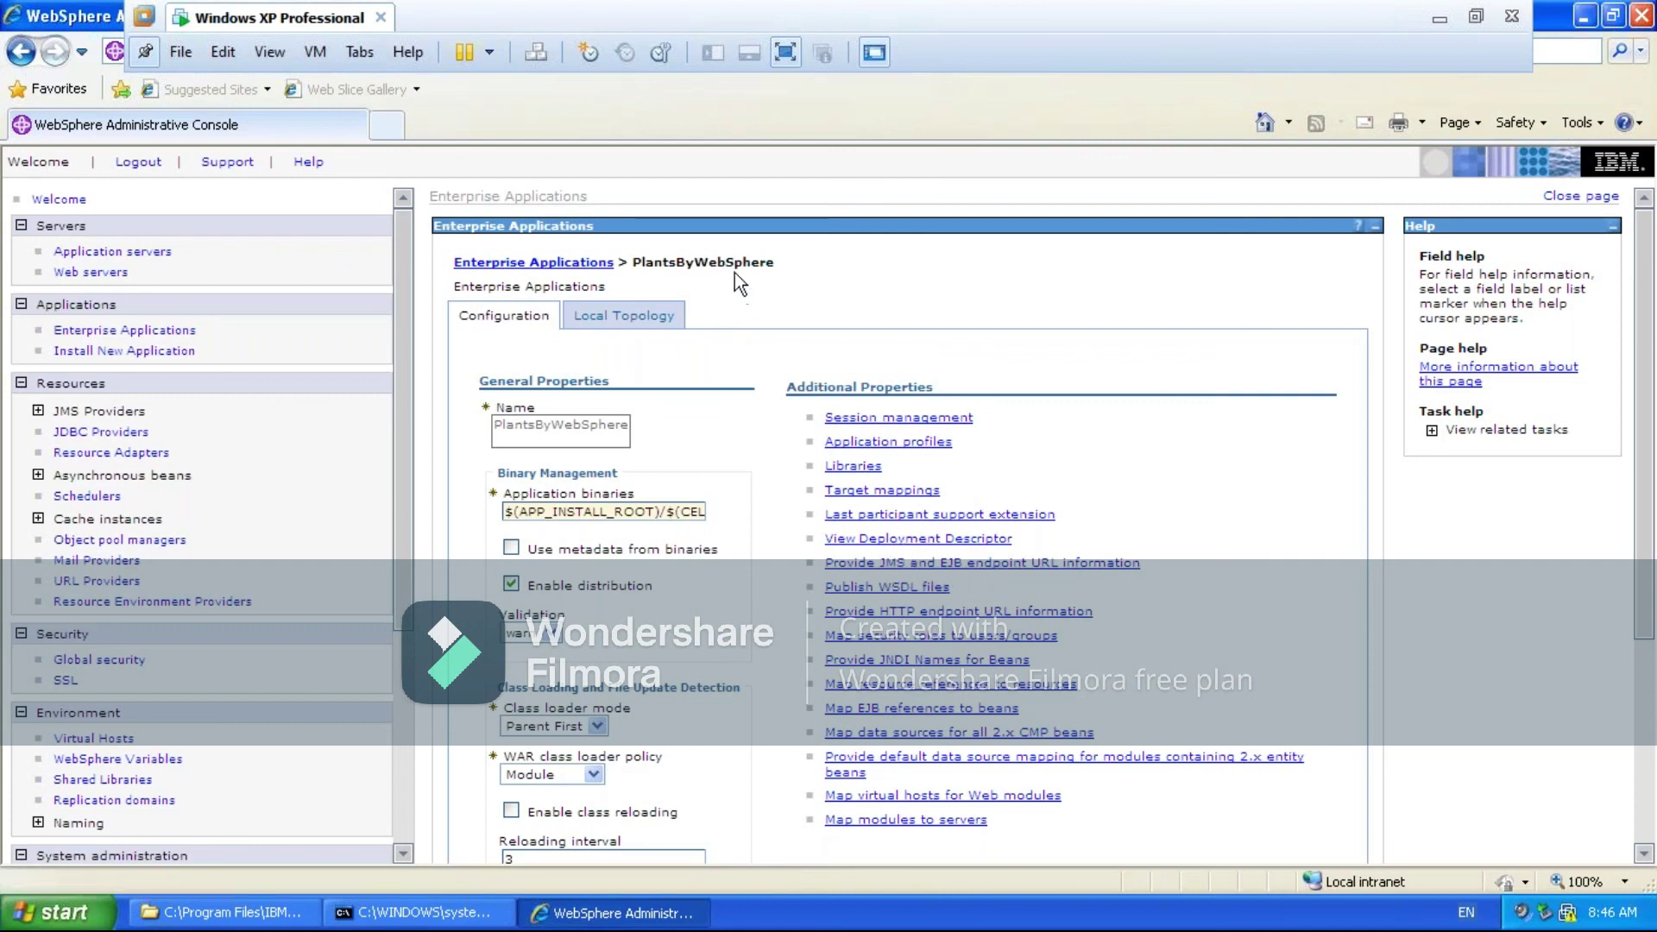
click(884, 542)
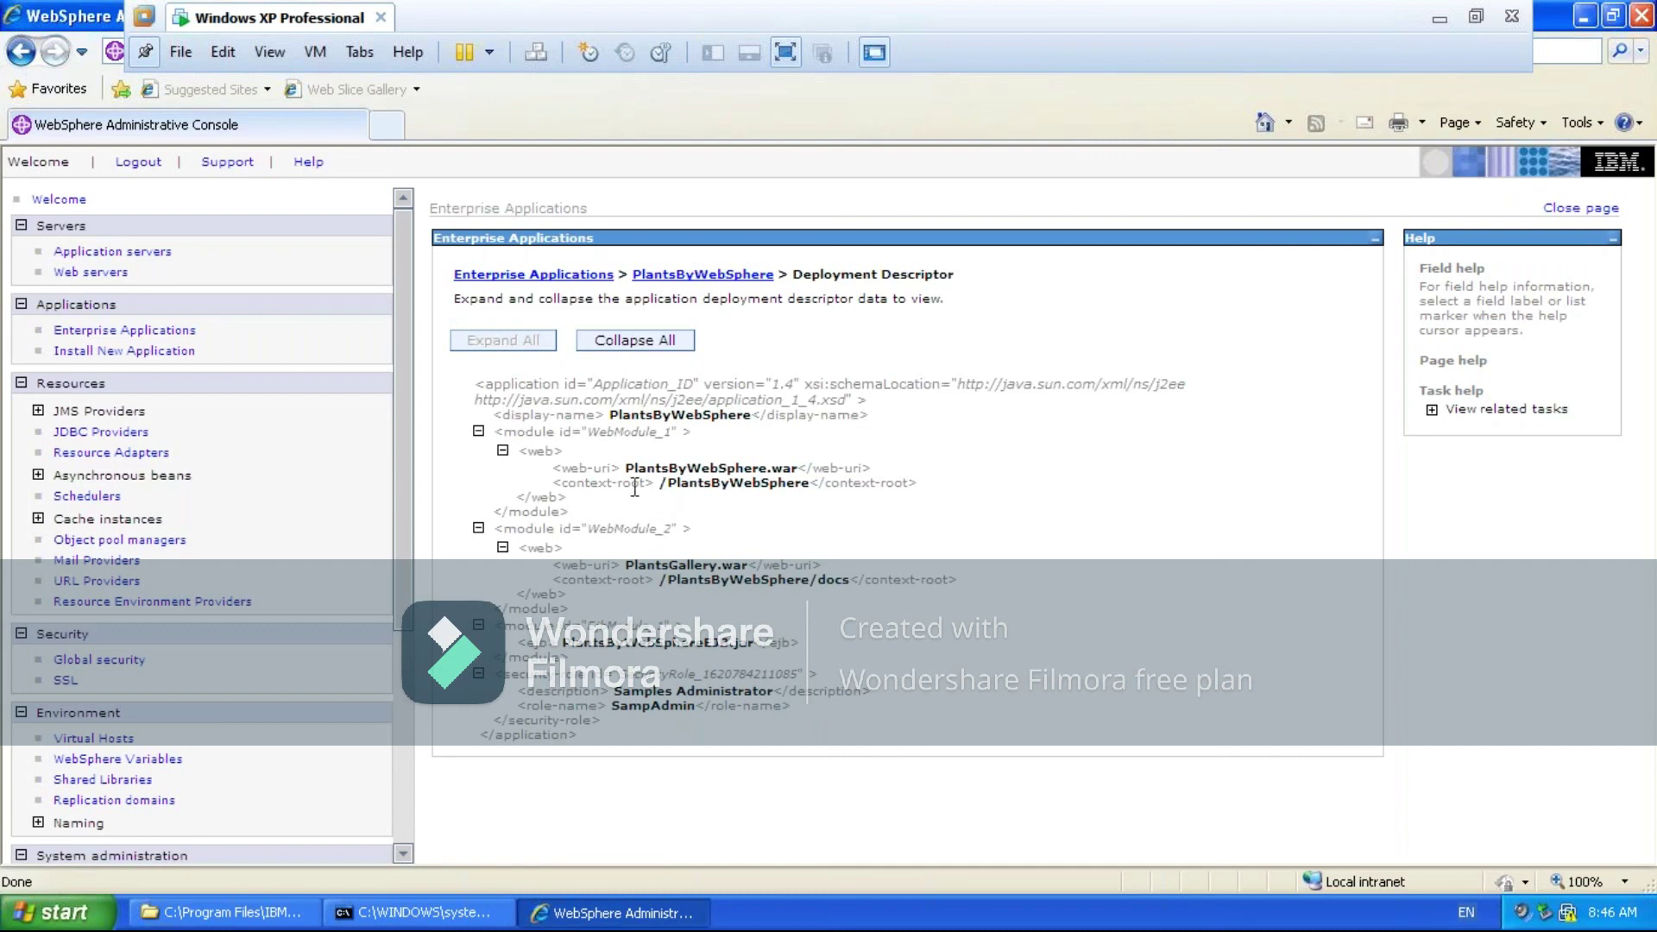
drag(659, 484, 797, 499)
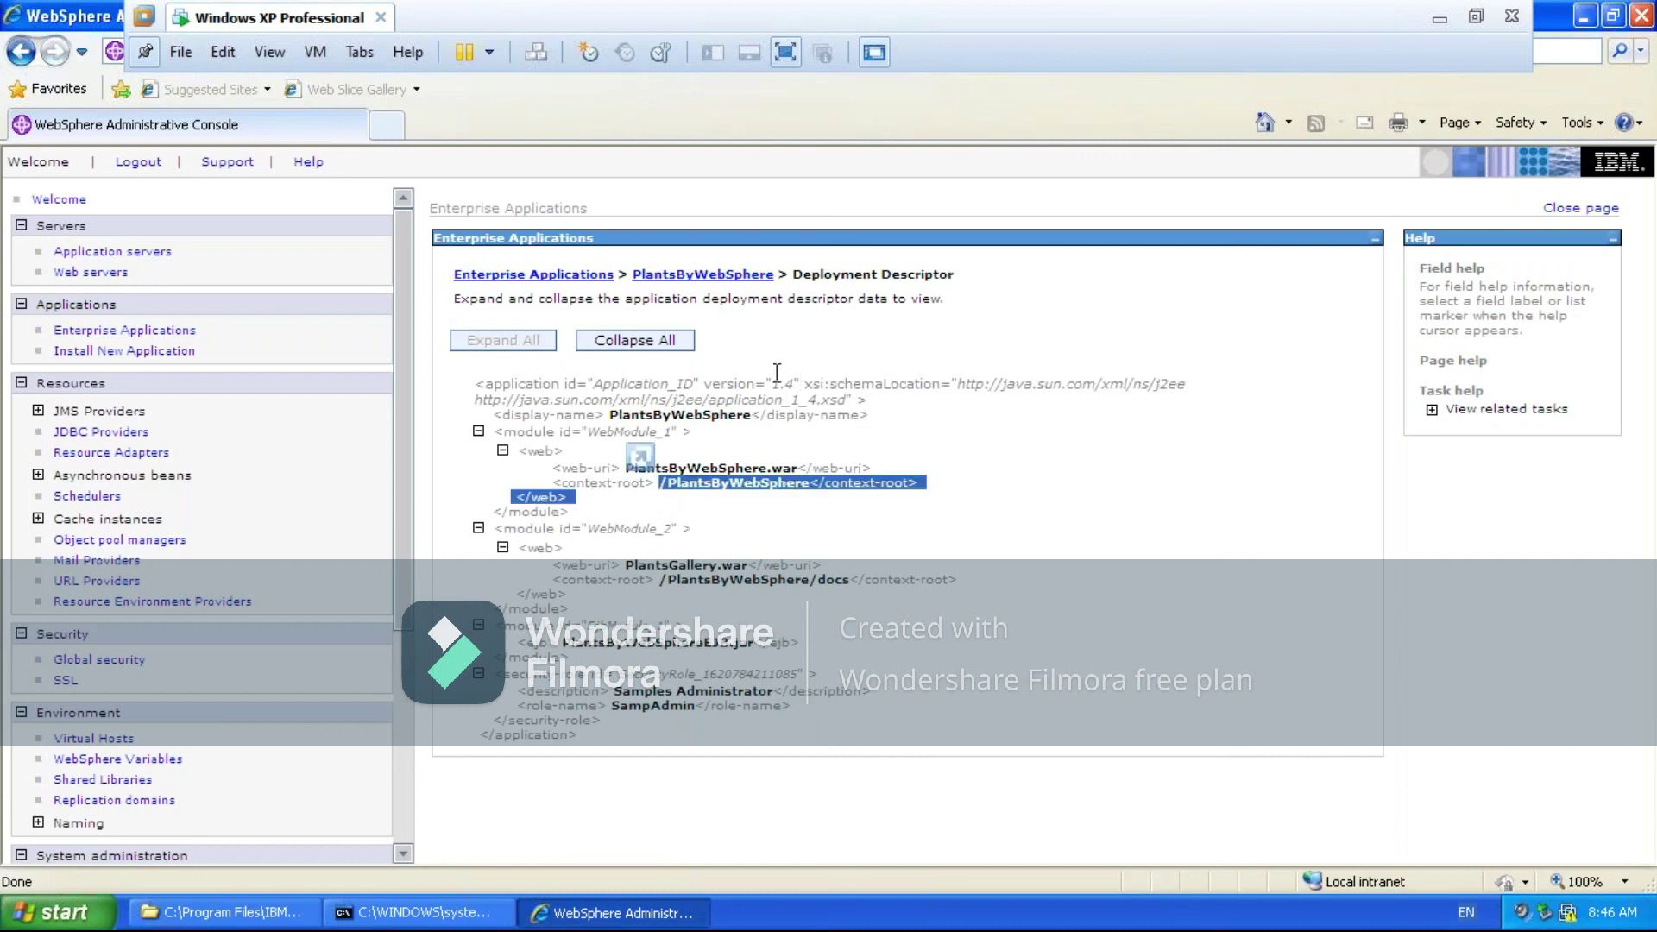
From the PlantsByWebSphere configuration, open Map modules to servers and highlight the EJB module's name
click(690, 275)
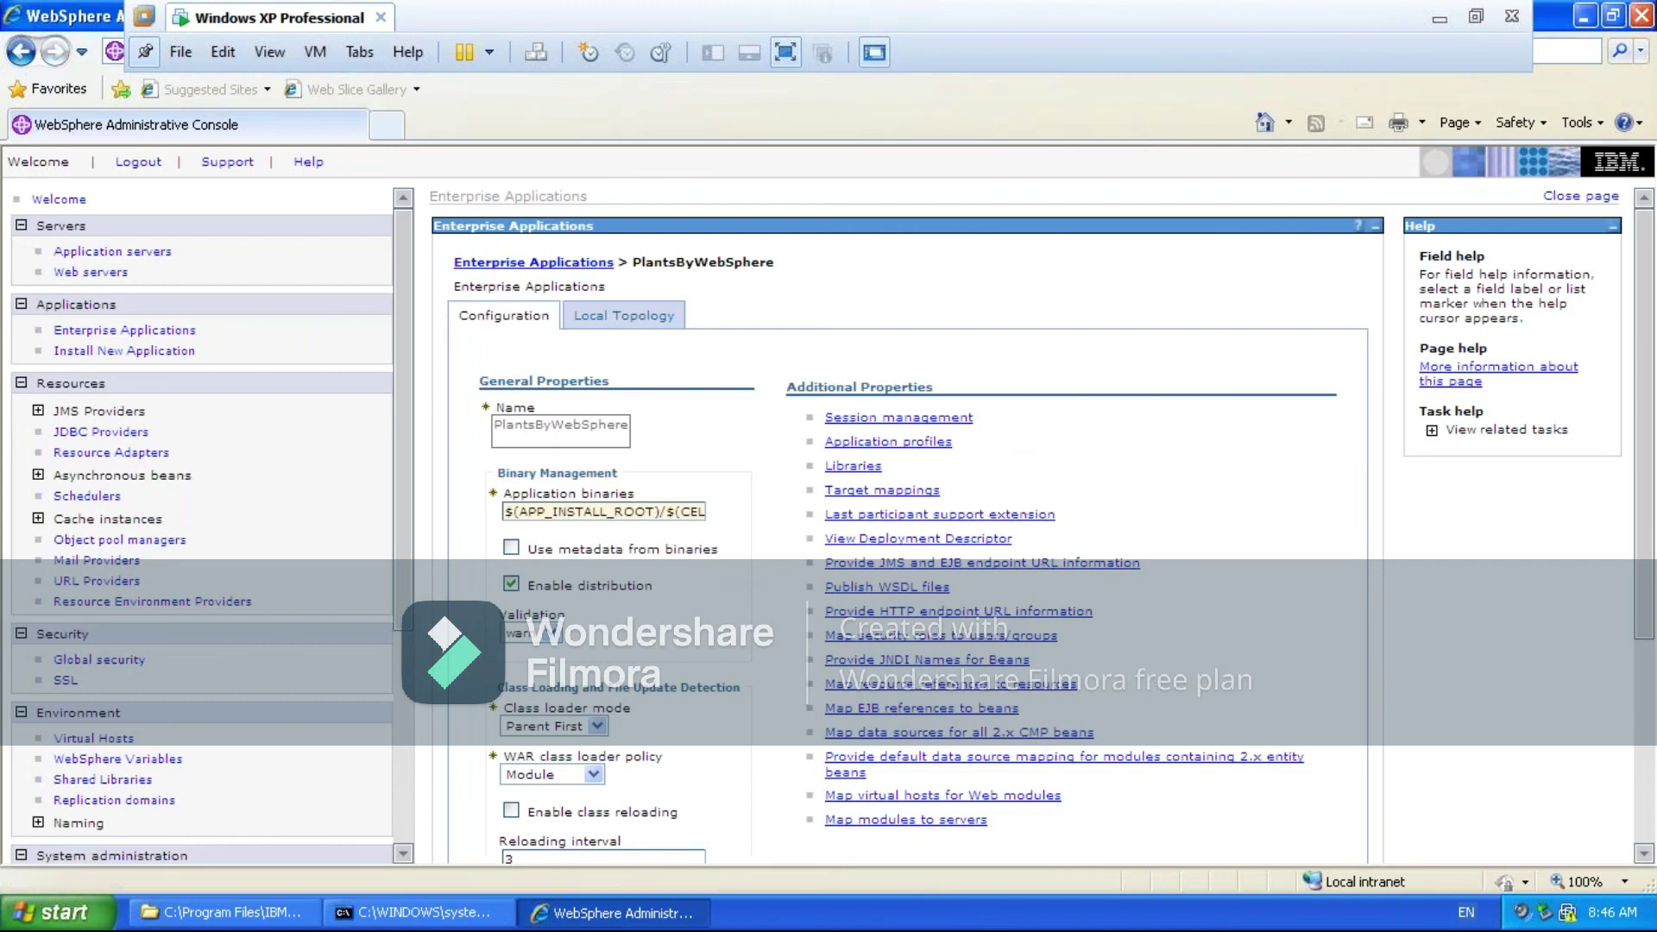
click(938, 822)
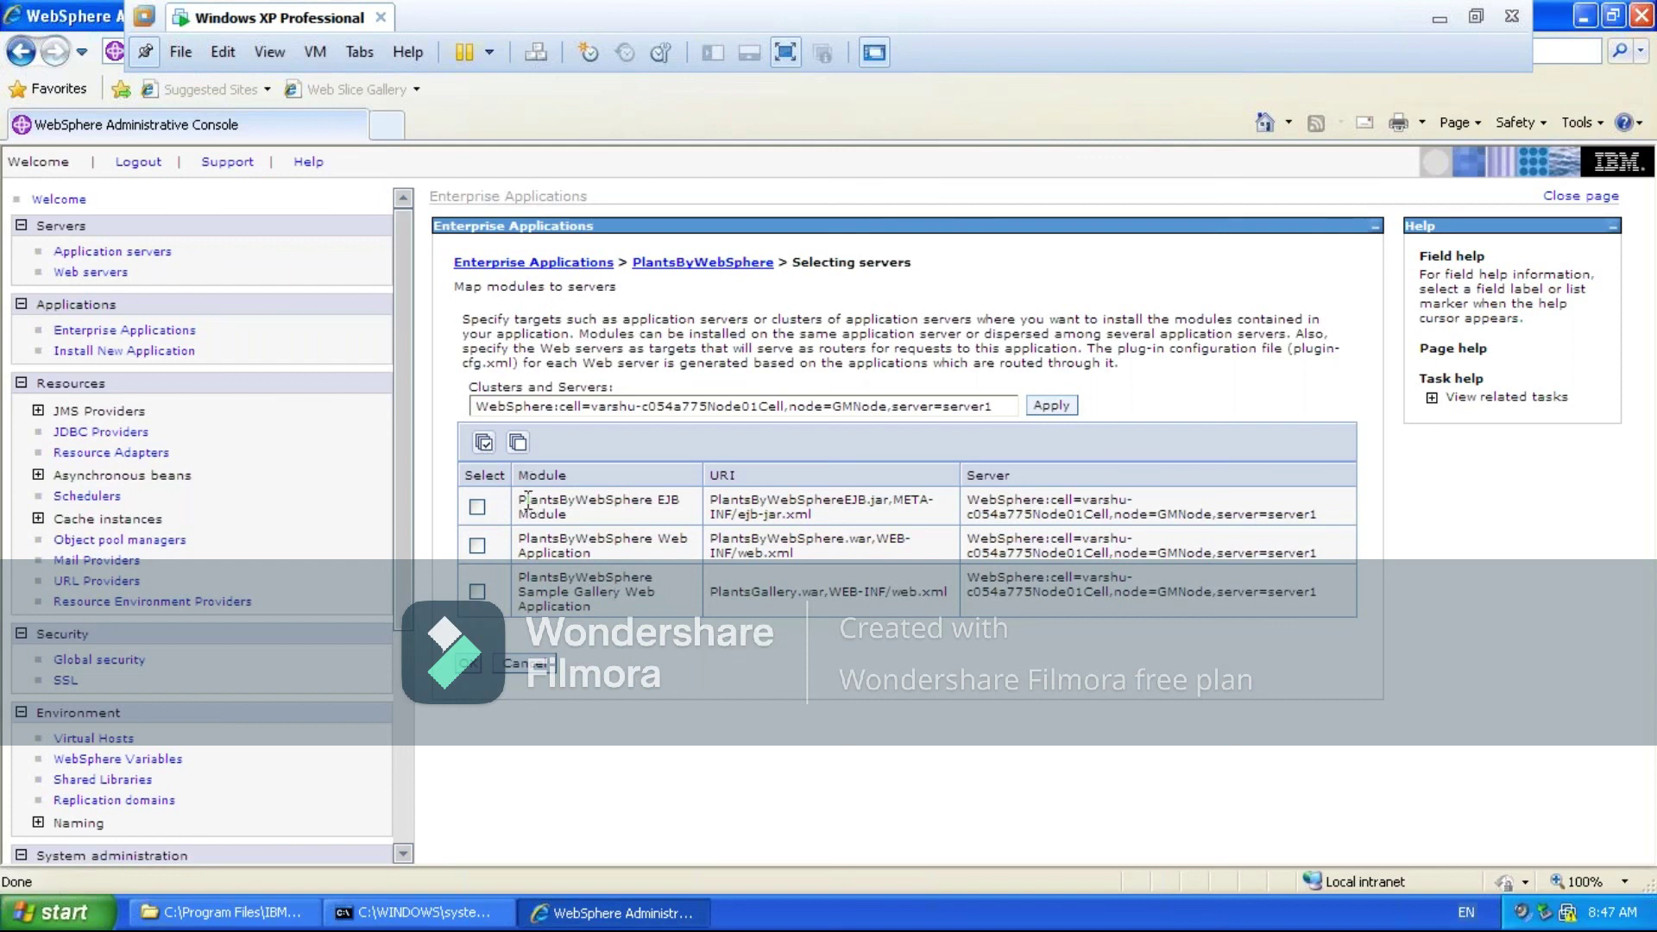
drag(521, 500, 615, 519)
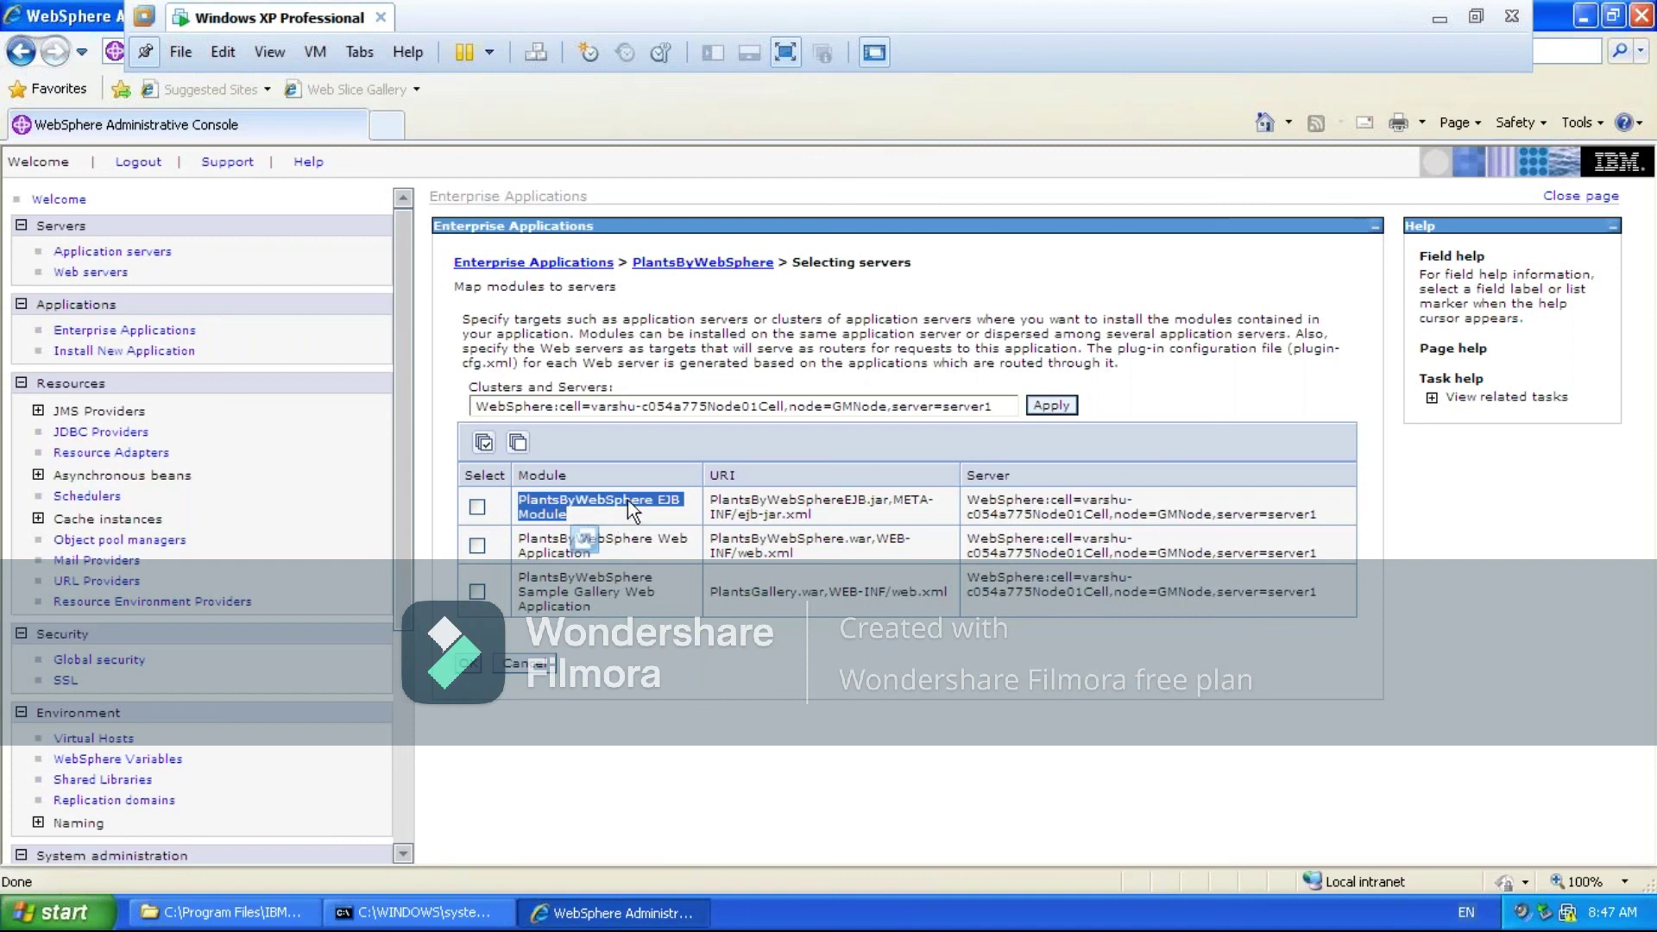
click(609, 559)
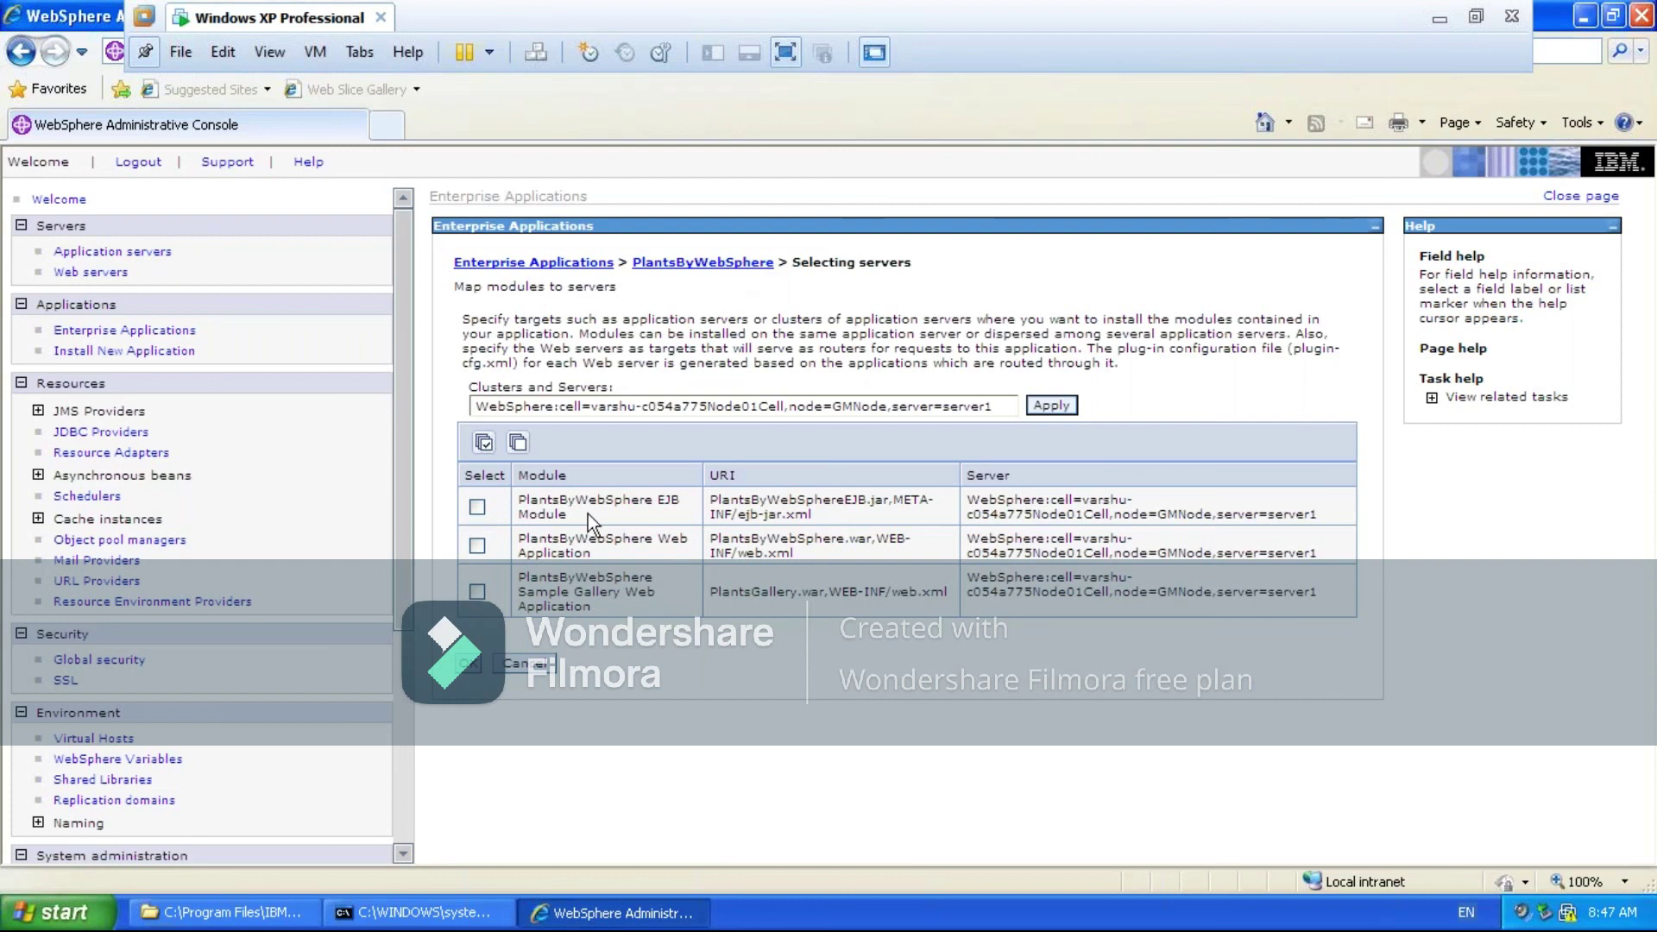
Examine the EJB, Web and Sample Gallery module rows, highlighting web.xml in the Sample Gallery module's URI
triple_click(555, 507)
drag(555, 508, 739, 553)
double_click(580, 539)
drag(736, 553, 807, 570)
click(632, 613)
drag(893, 598, 948, 595)
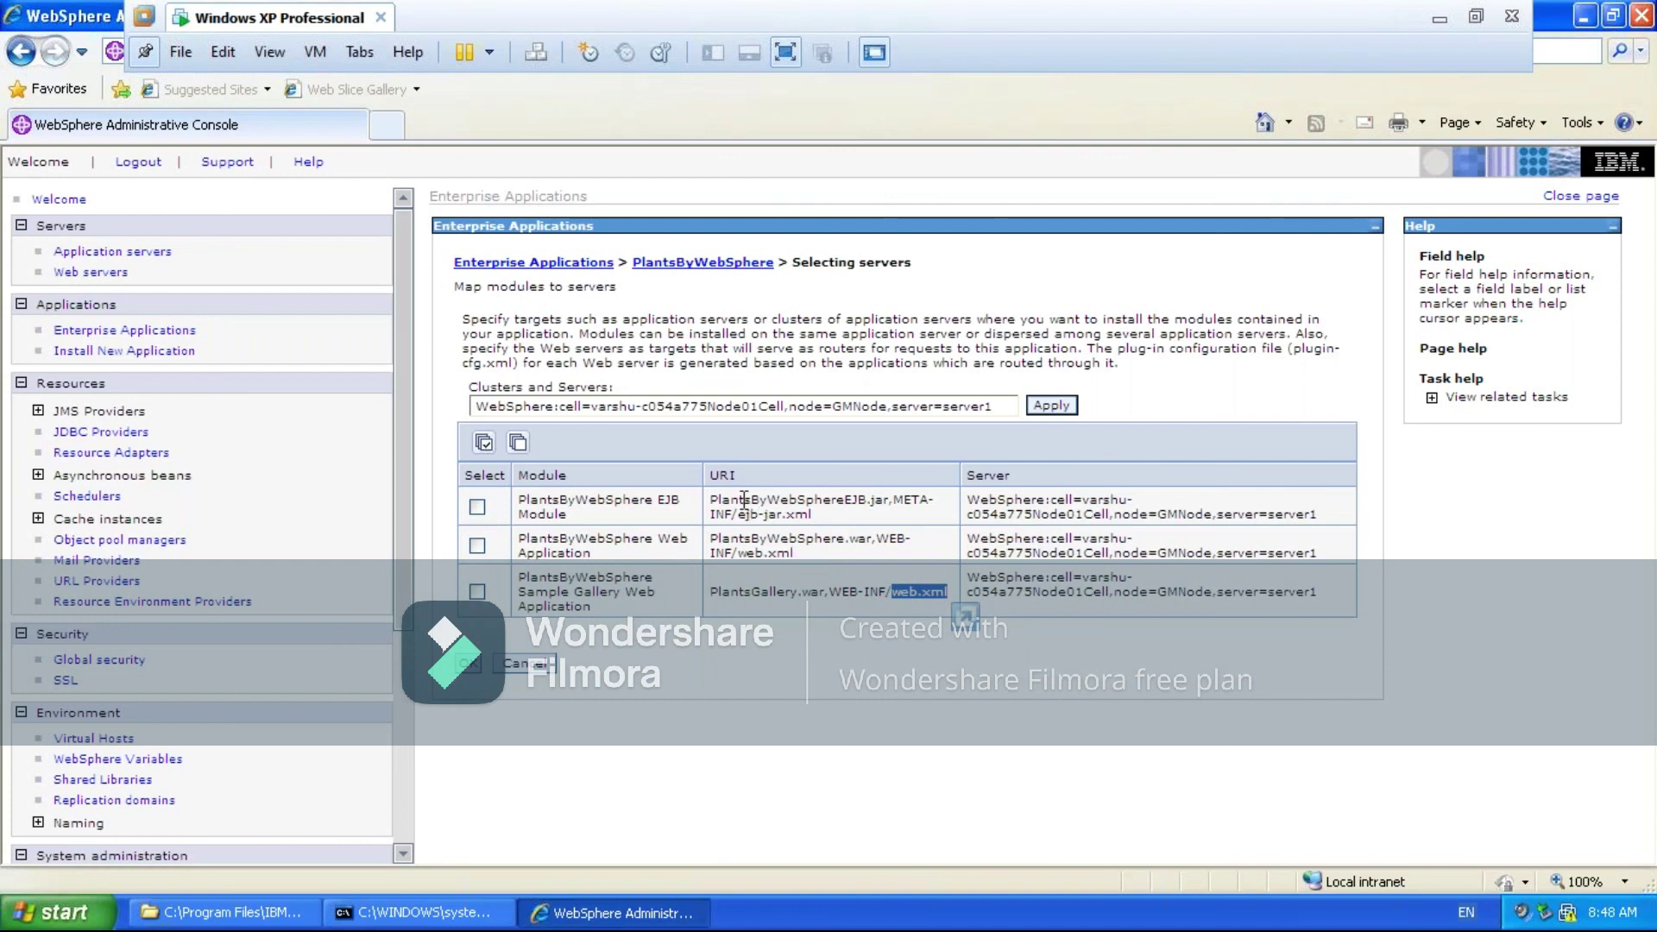
Highlight the EJB module's ejb-jar.xml file and server mapping, and view the Web servers list
drag(709, 476, 747, 478)
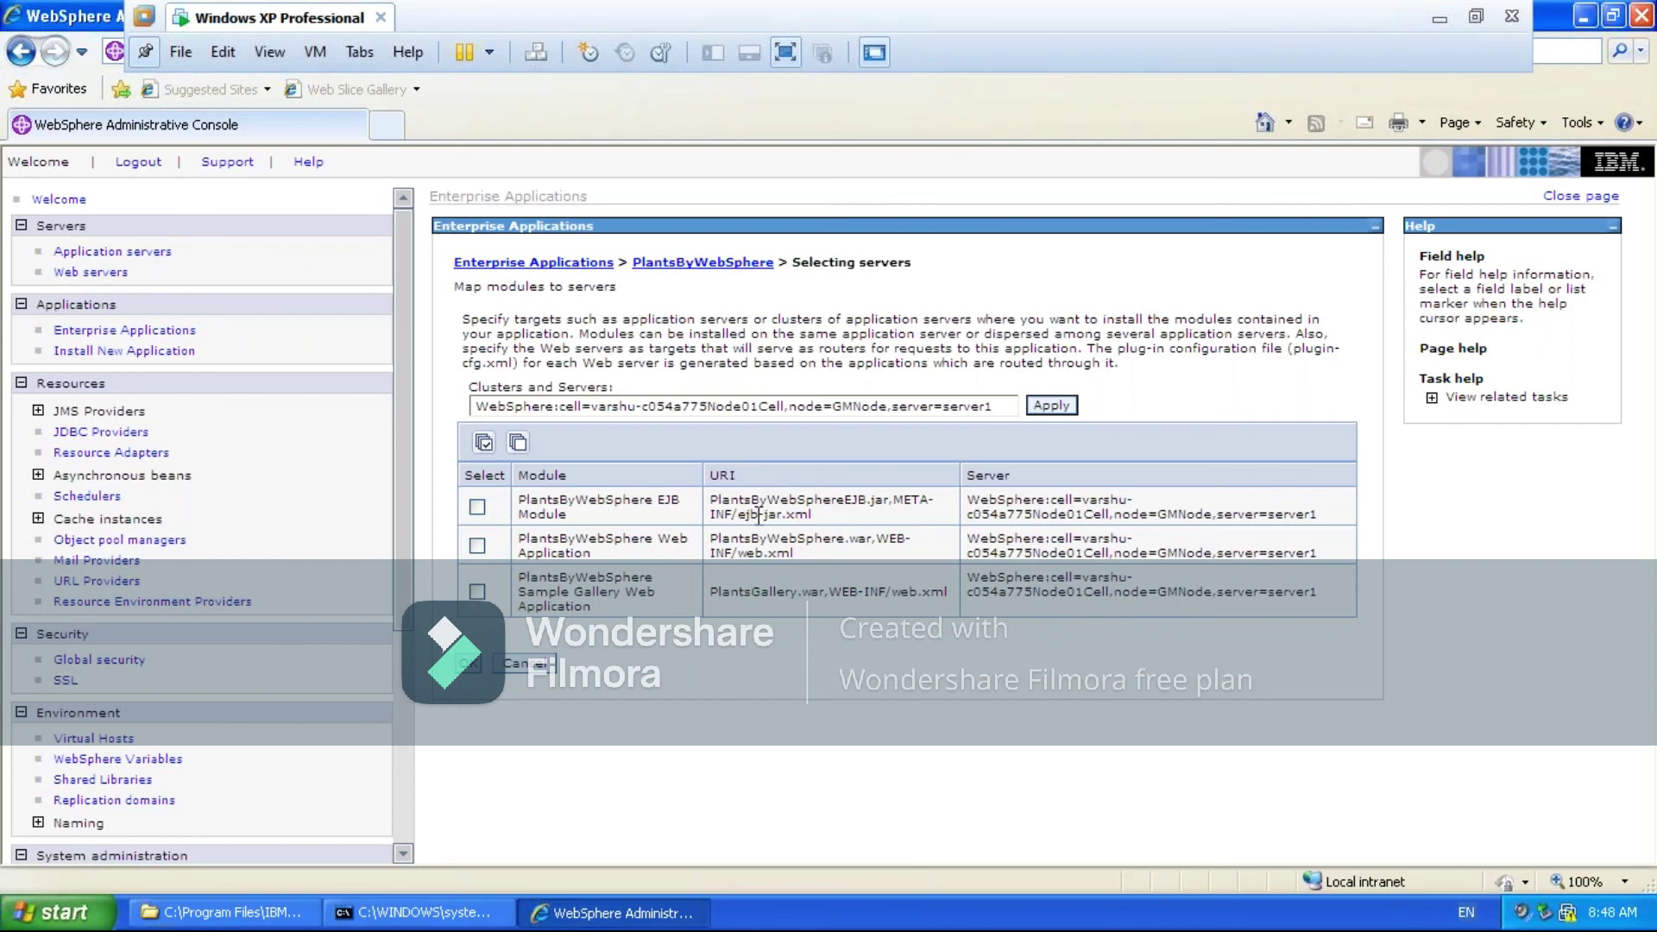
drag(738, 514, 829, 540)
click(986, 474)
mouse_move(1279, 515)
mouse_down()
mouse_move(1318, 555)
mouse_move(1318, 594)
mouse_move(1299, 499)
mouse_up()
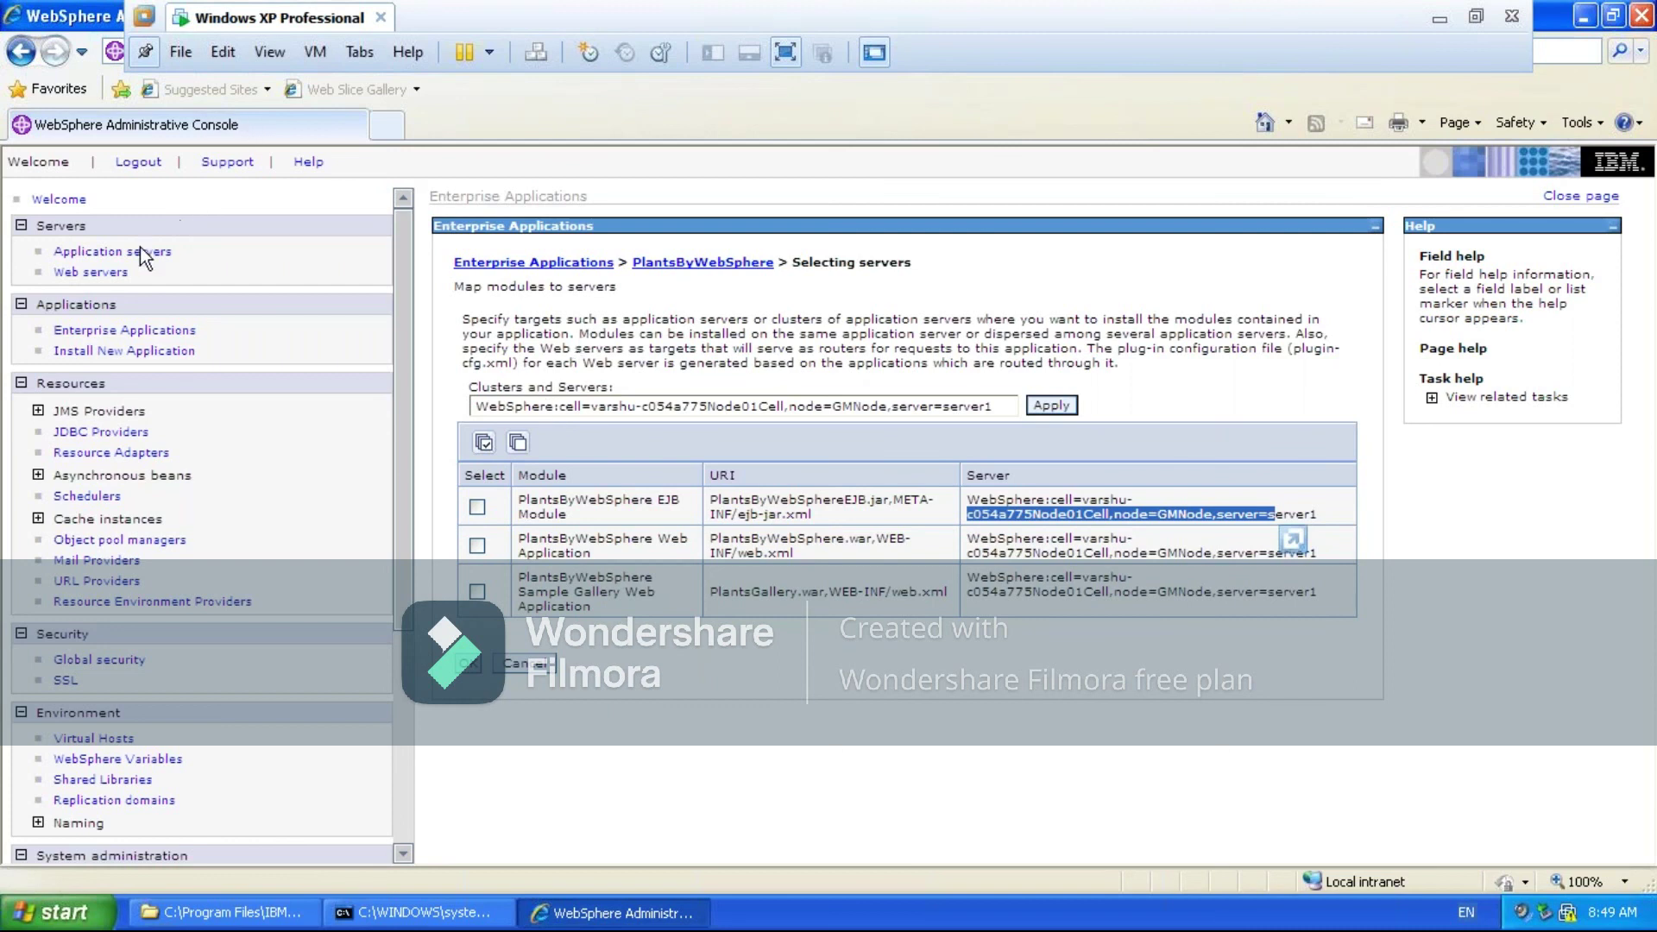
click(83, 273)
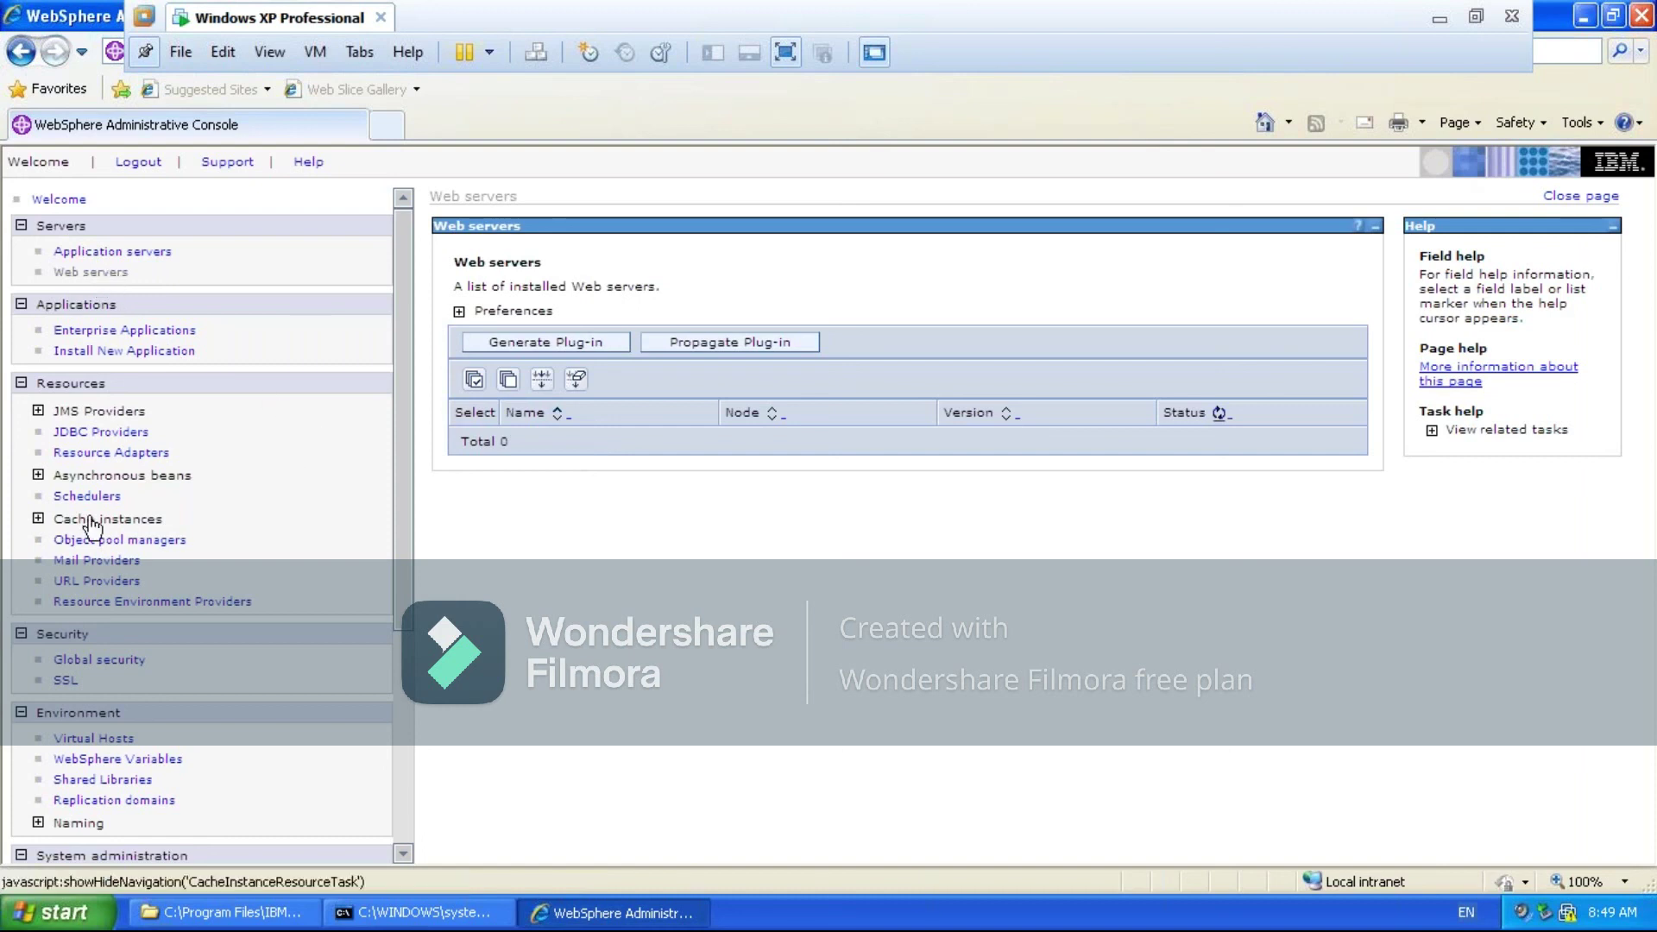
Reopen PlantsByWebSphere's module mapping, select all modules with the server1 target, and return to the Web servers list without applying
click(115, 332)
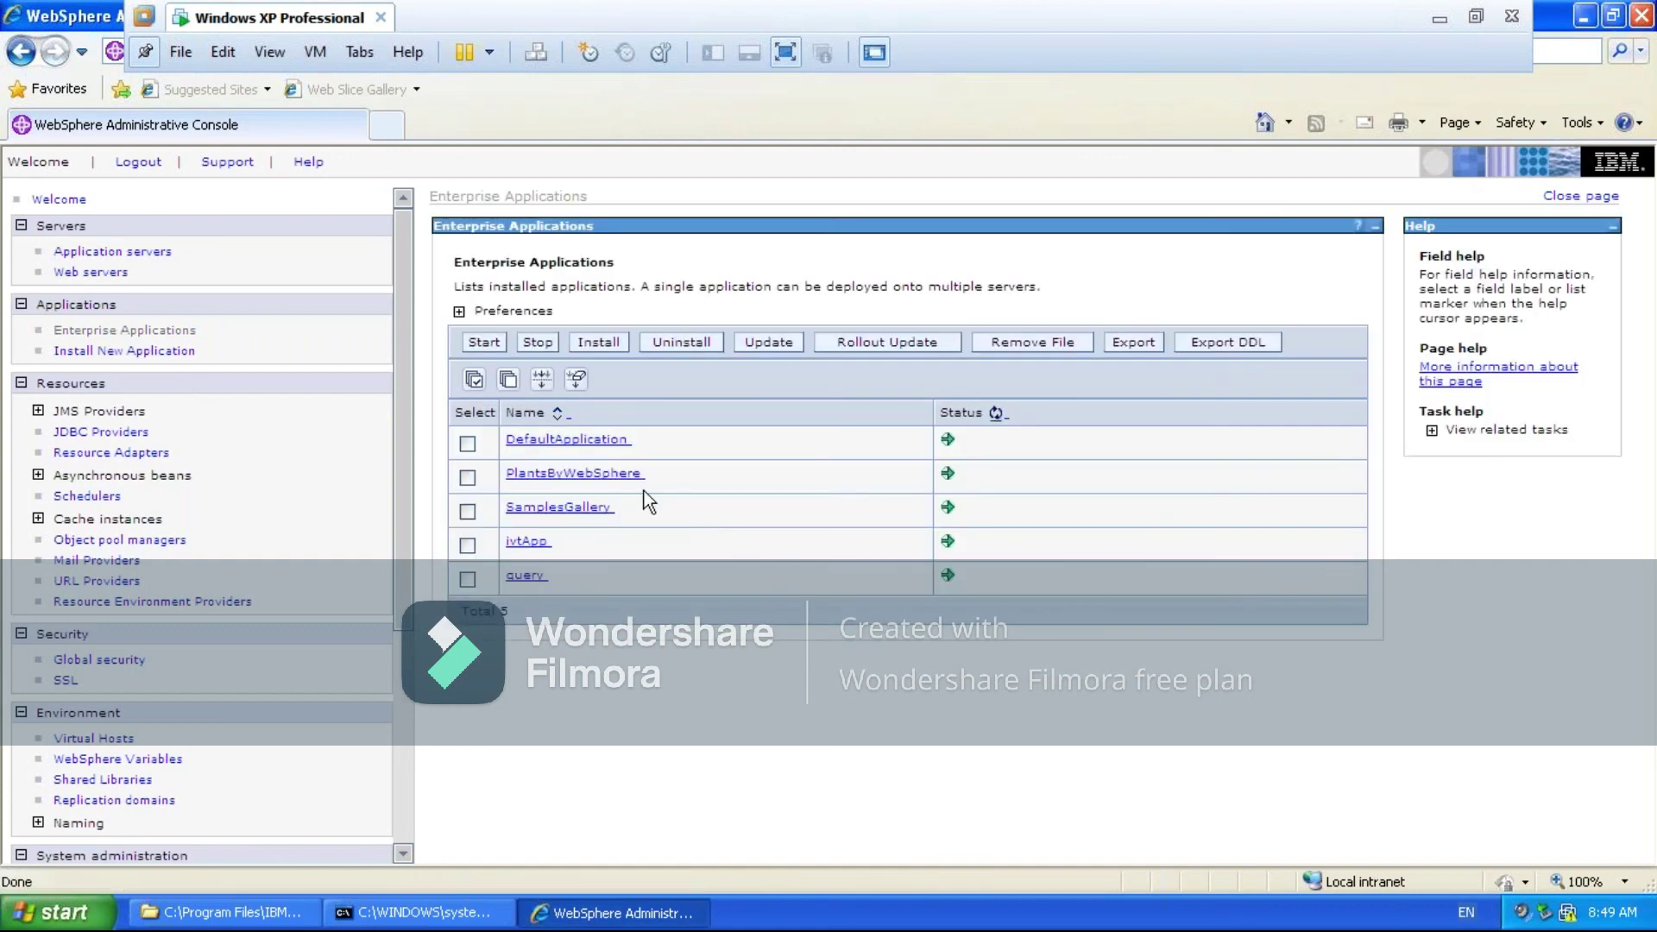
click(546, 478)
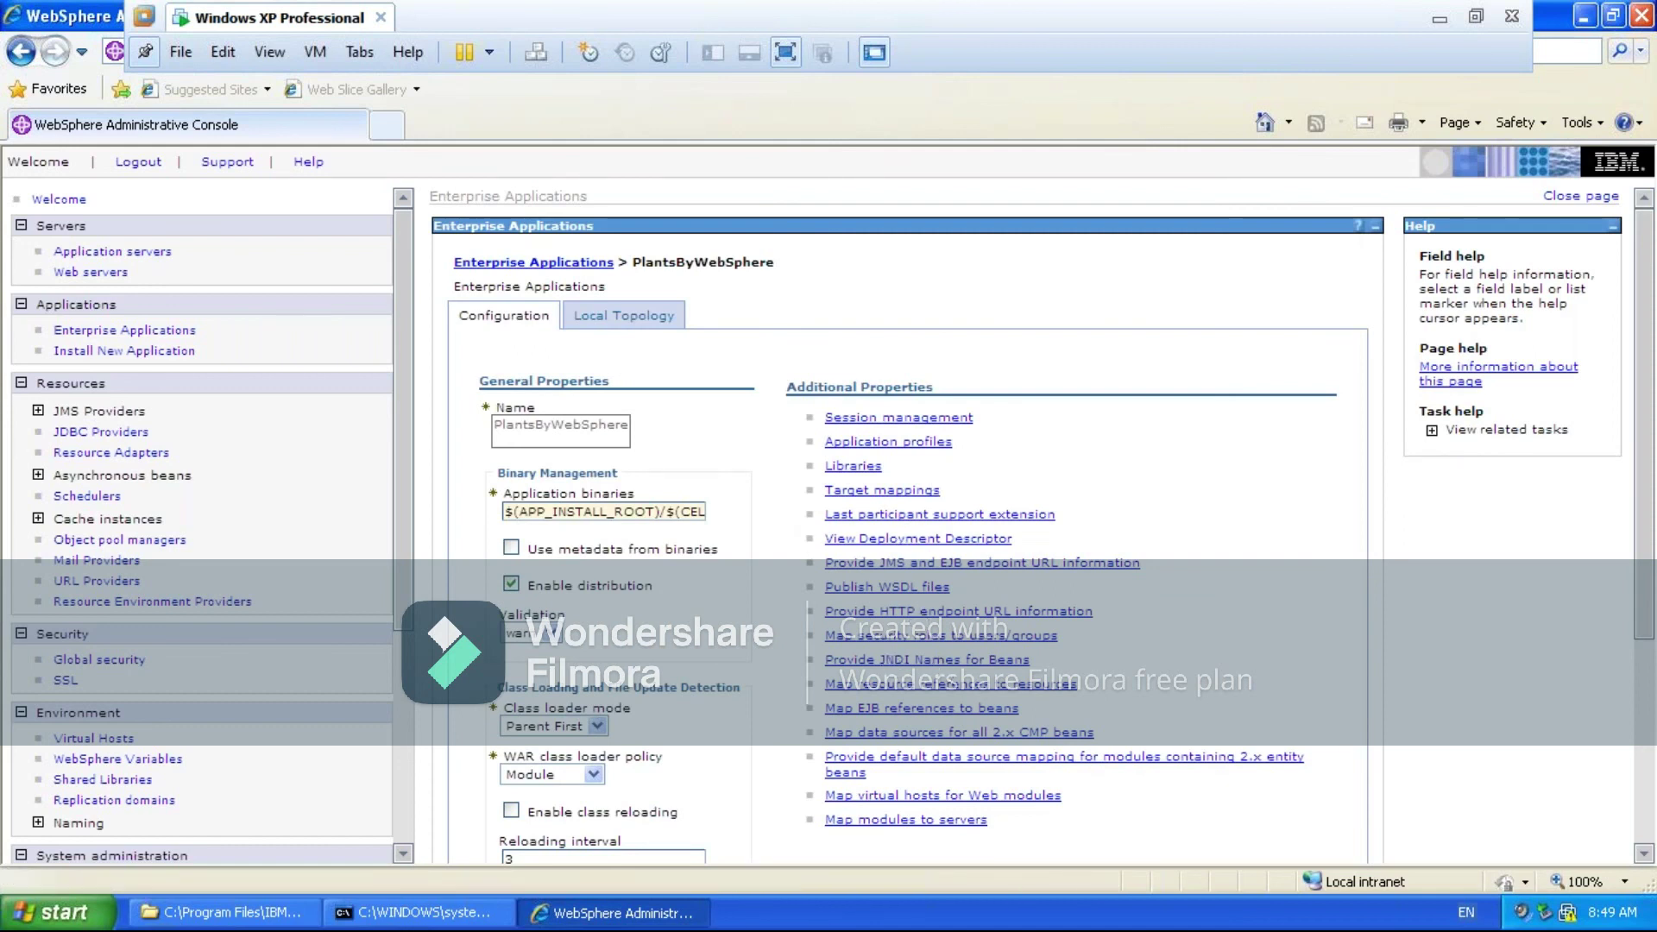
click(872, 823)
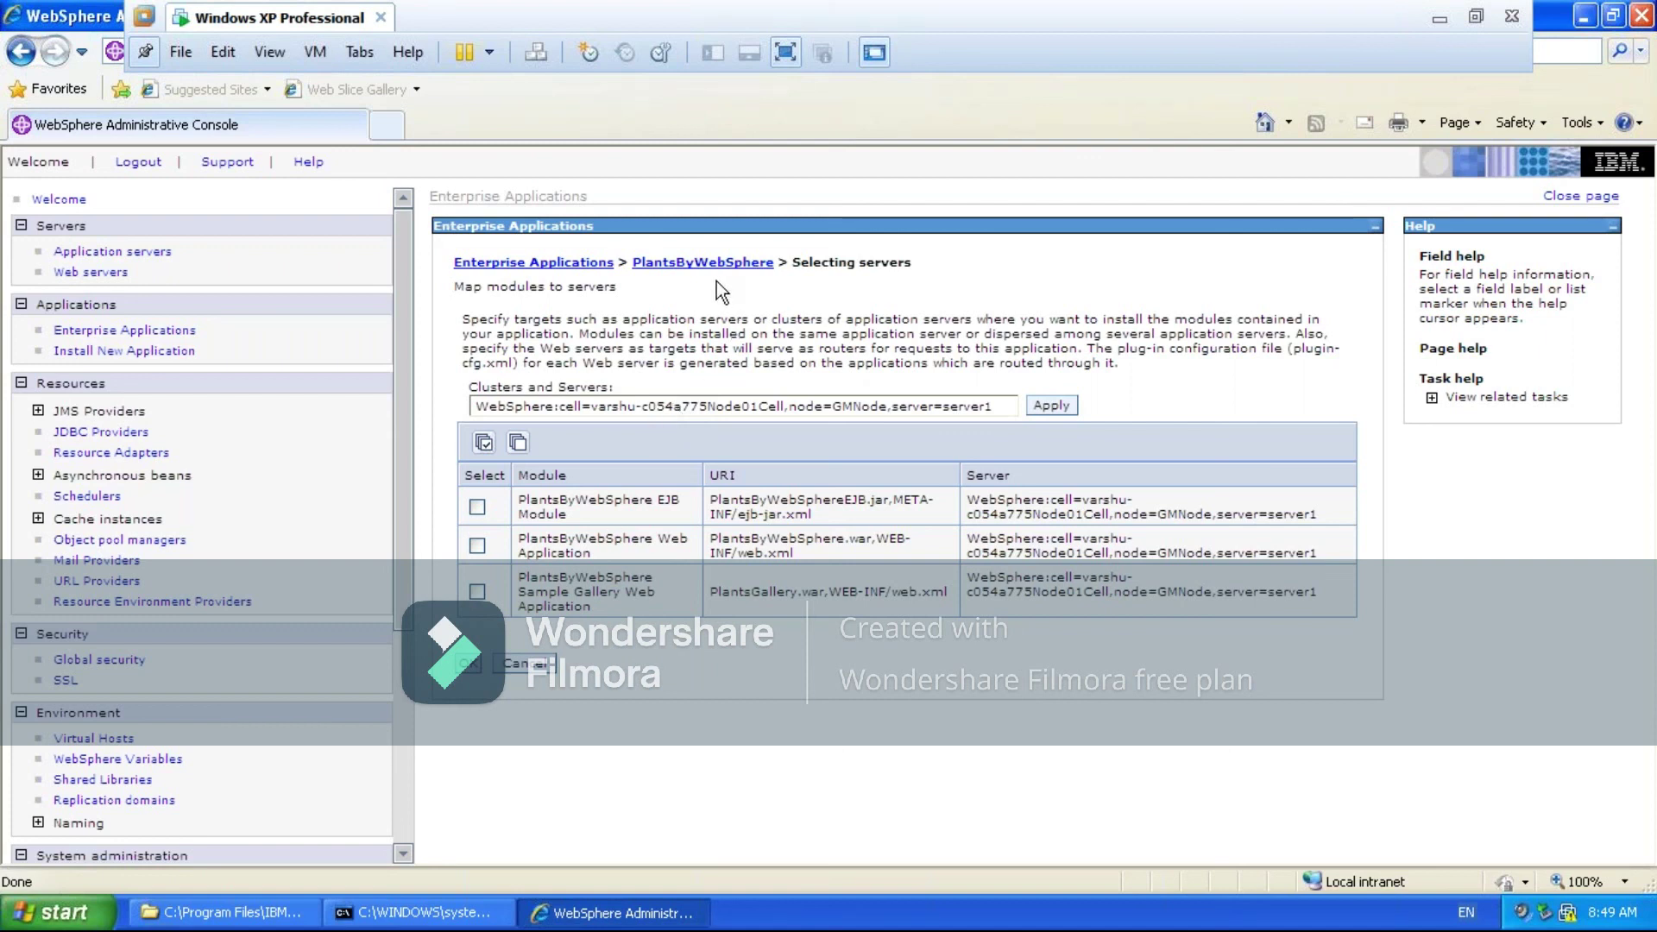
click(484, 442)
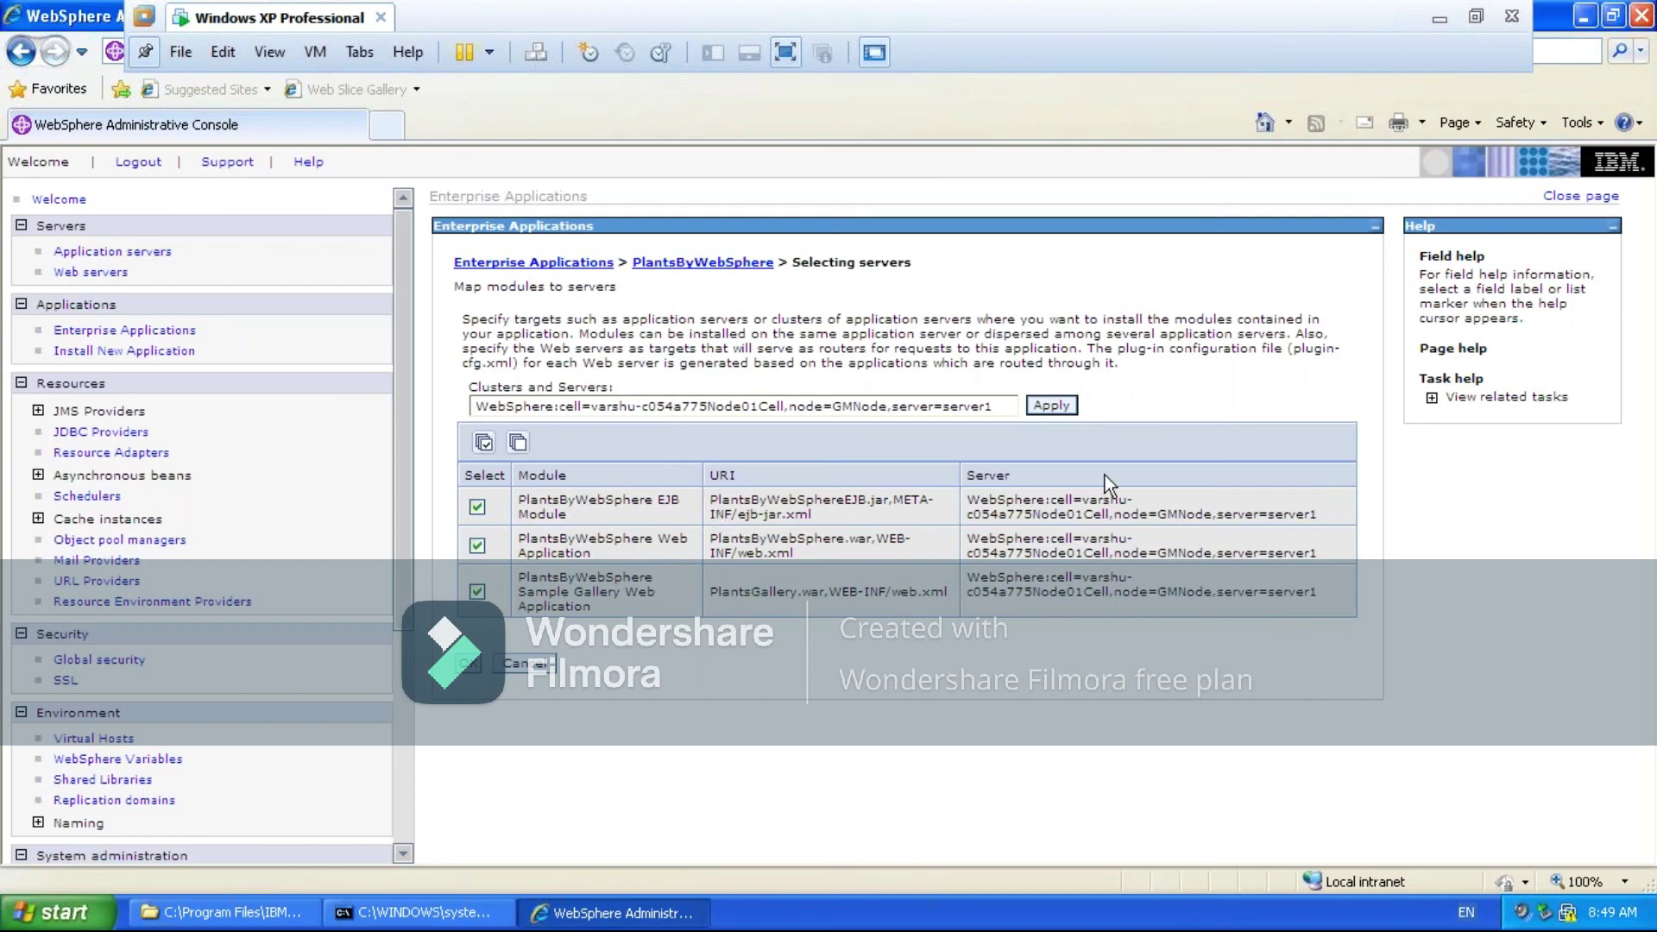
click(985, 406)
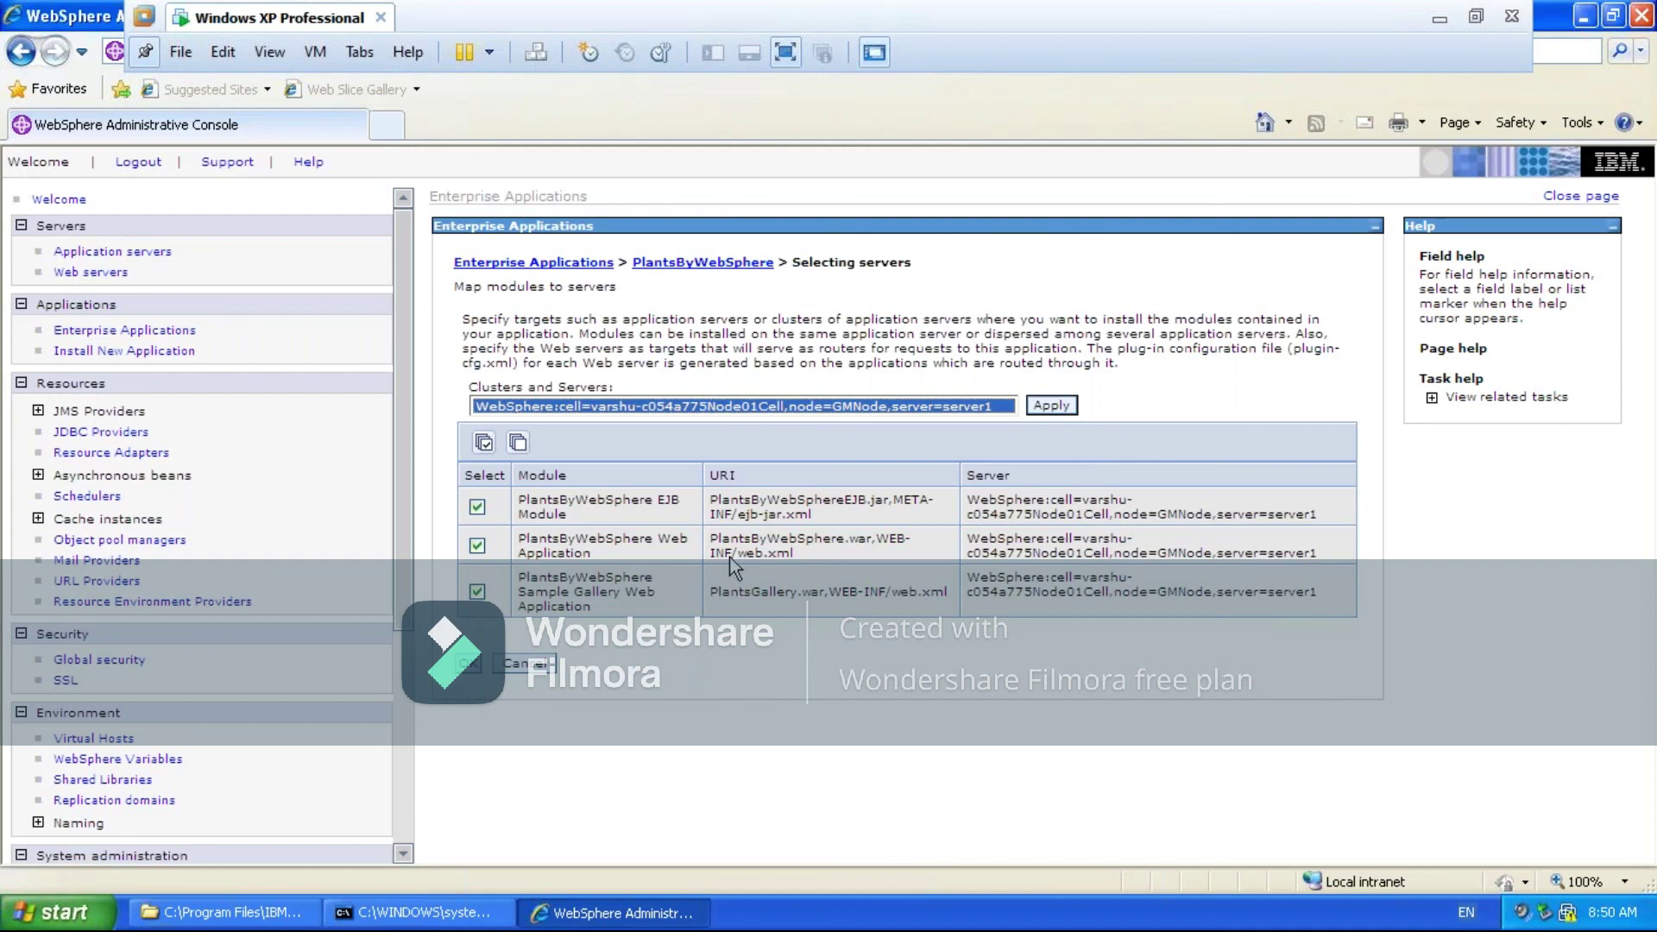
click(74, 274)
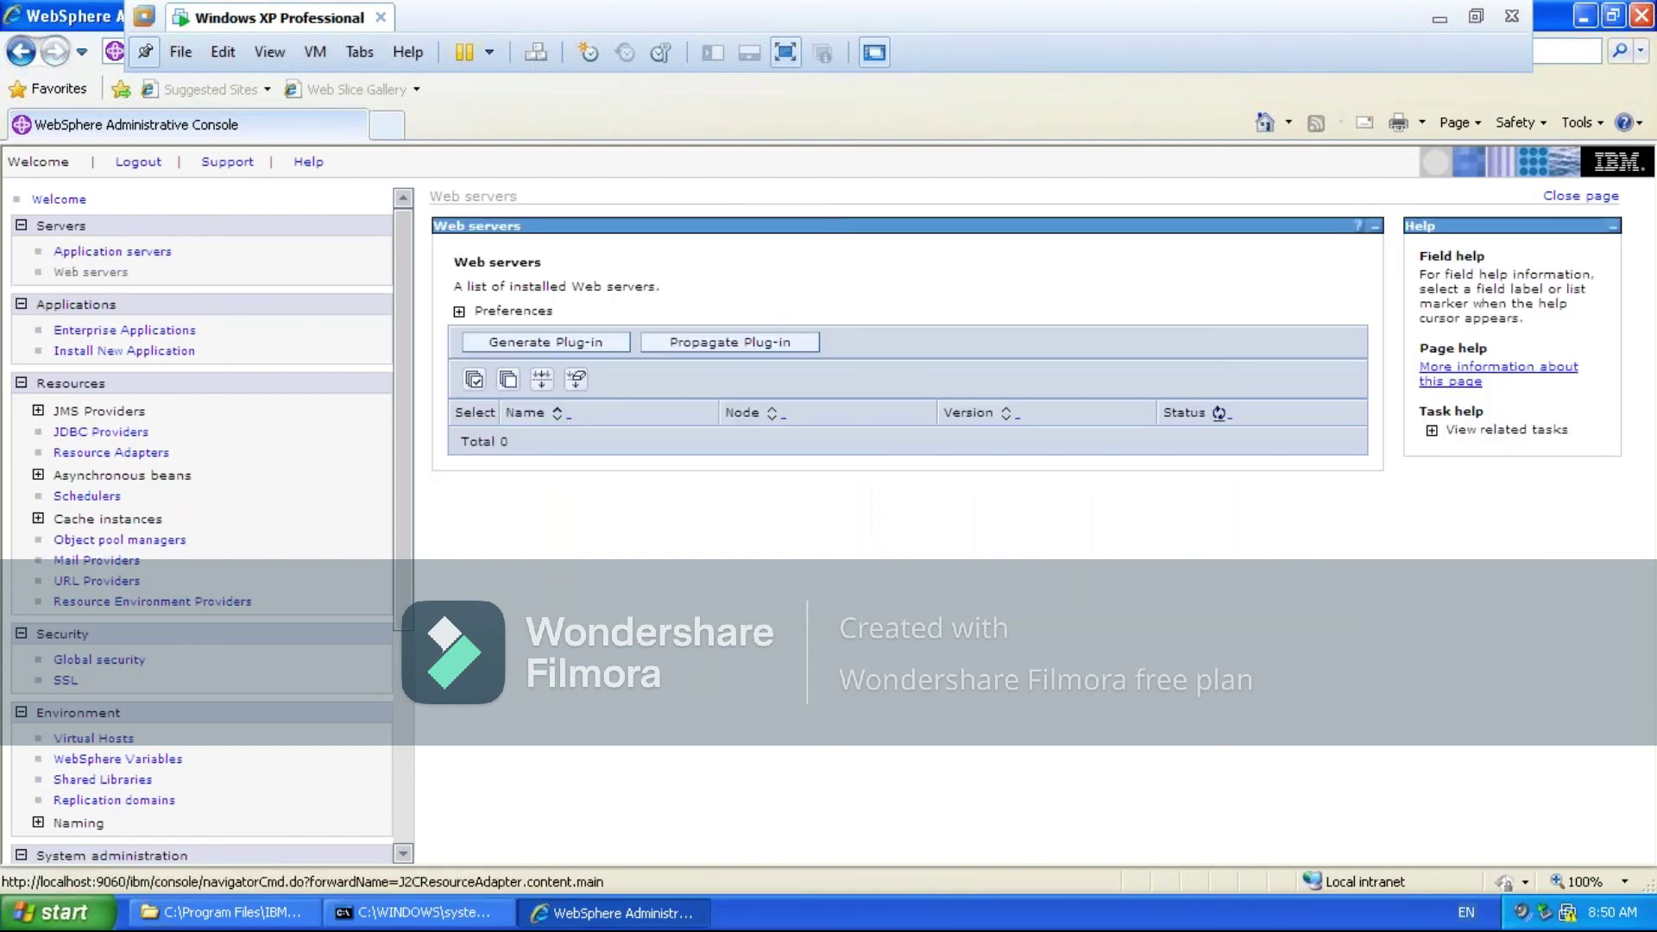
From Enterprise Applications, reopen PlantsByWebSphere's module-to-server mapping and highlight the EJB module's URI
click(100, 333)
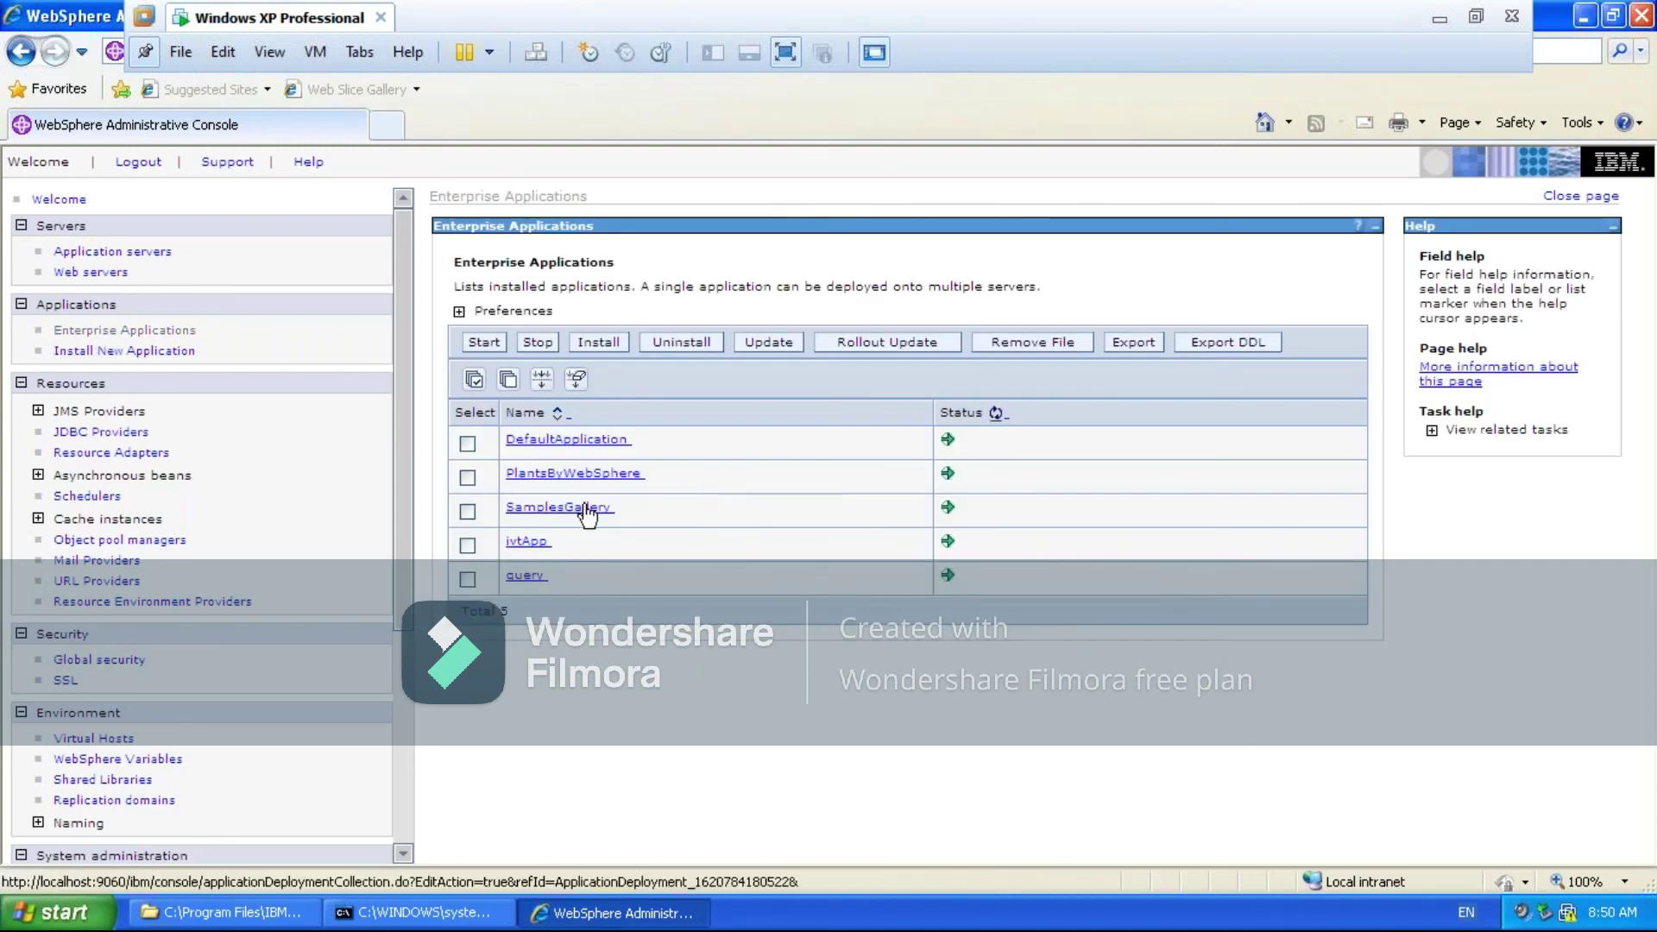
click(567, 477)
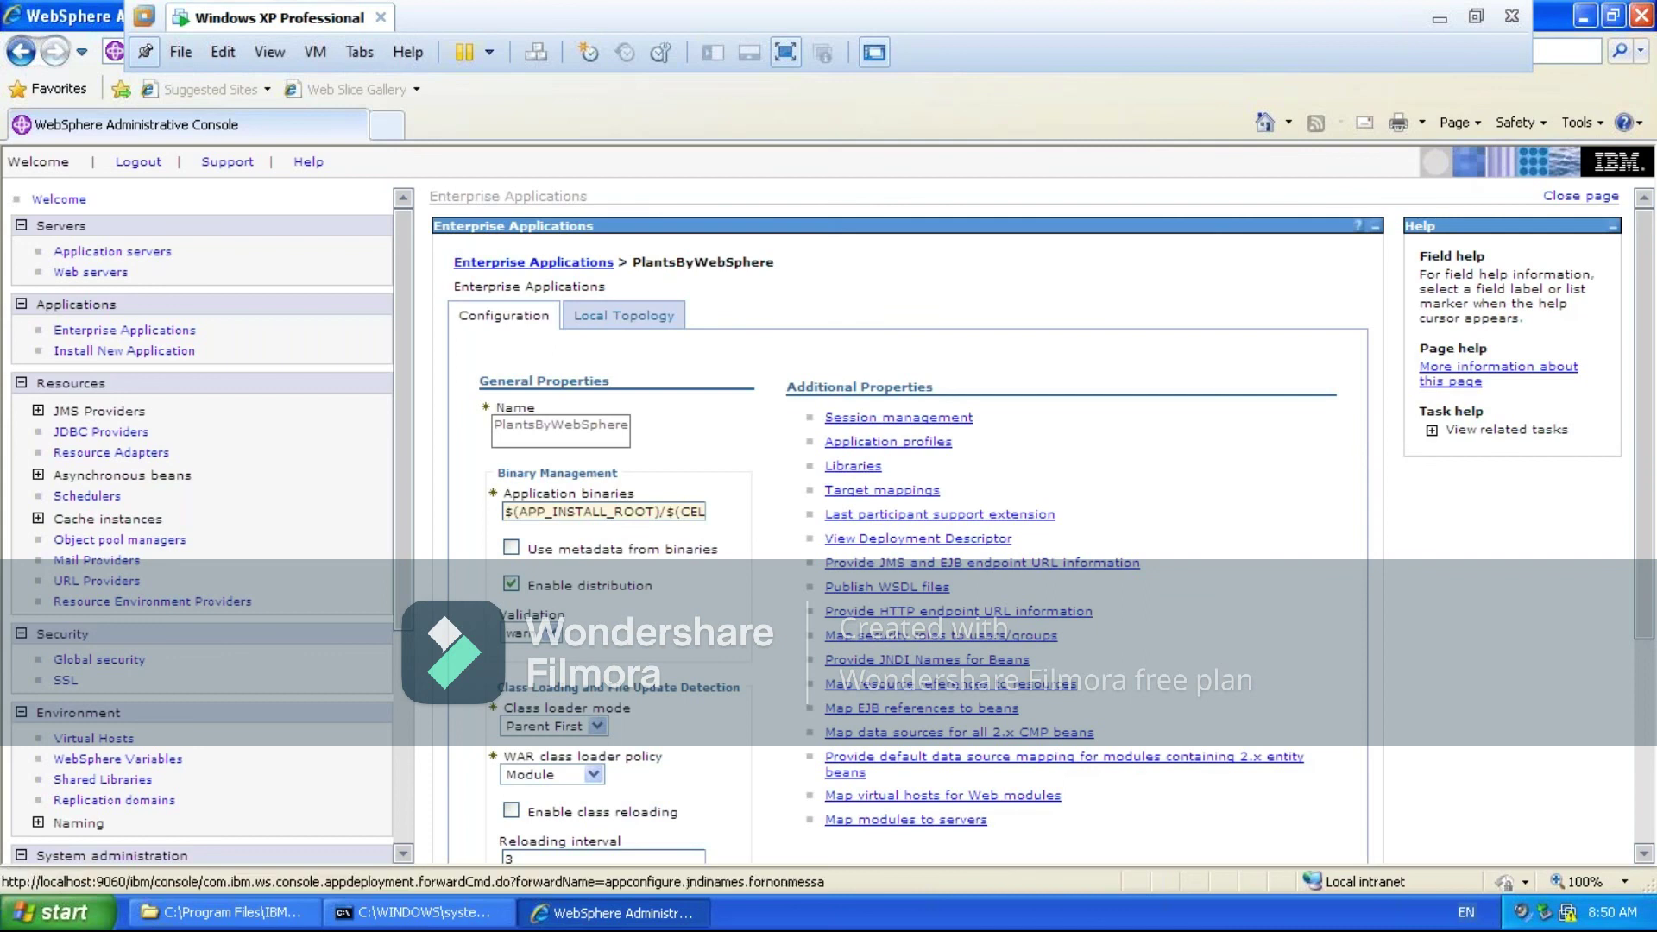
click(889, 819)
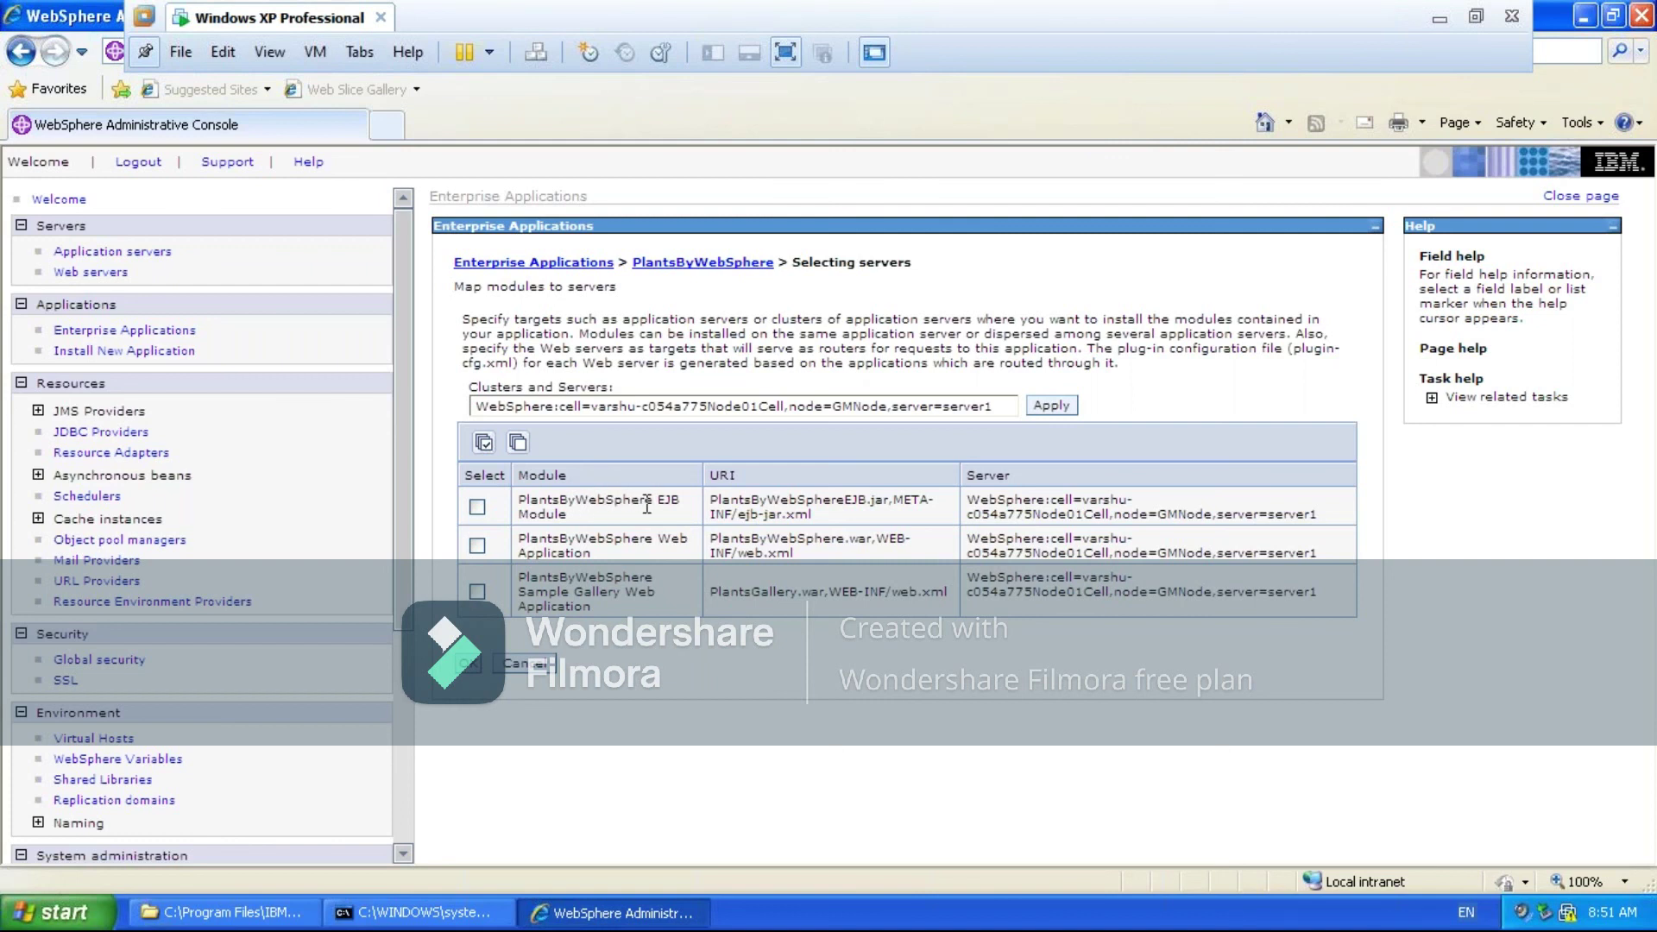
drag(713, 498, 796, 519)
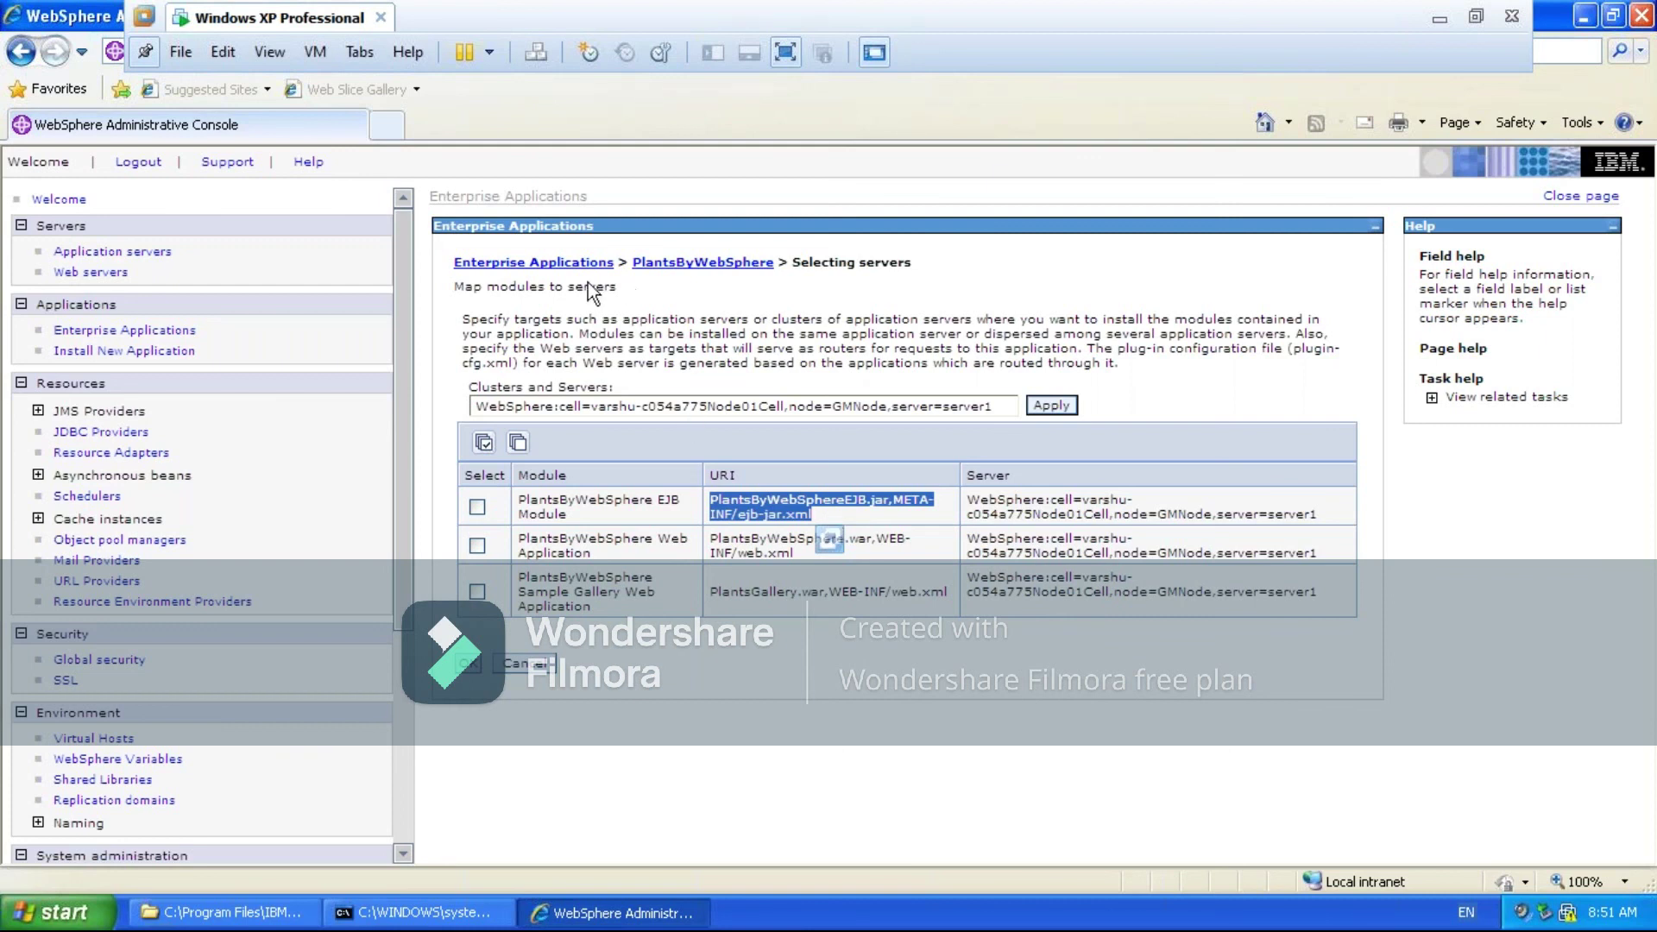
Return to the Enterprise Applications list and expand the UDDI category in the console navigation
click(483, 262)
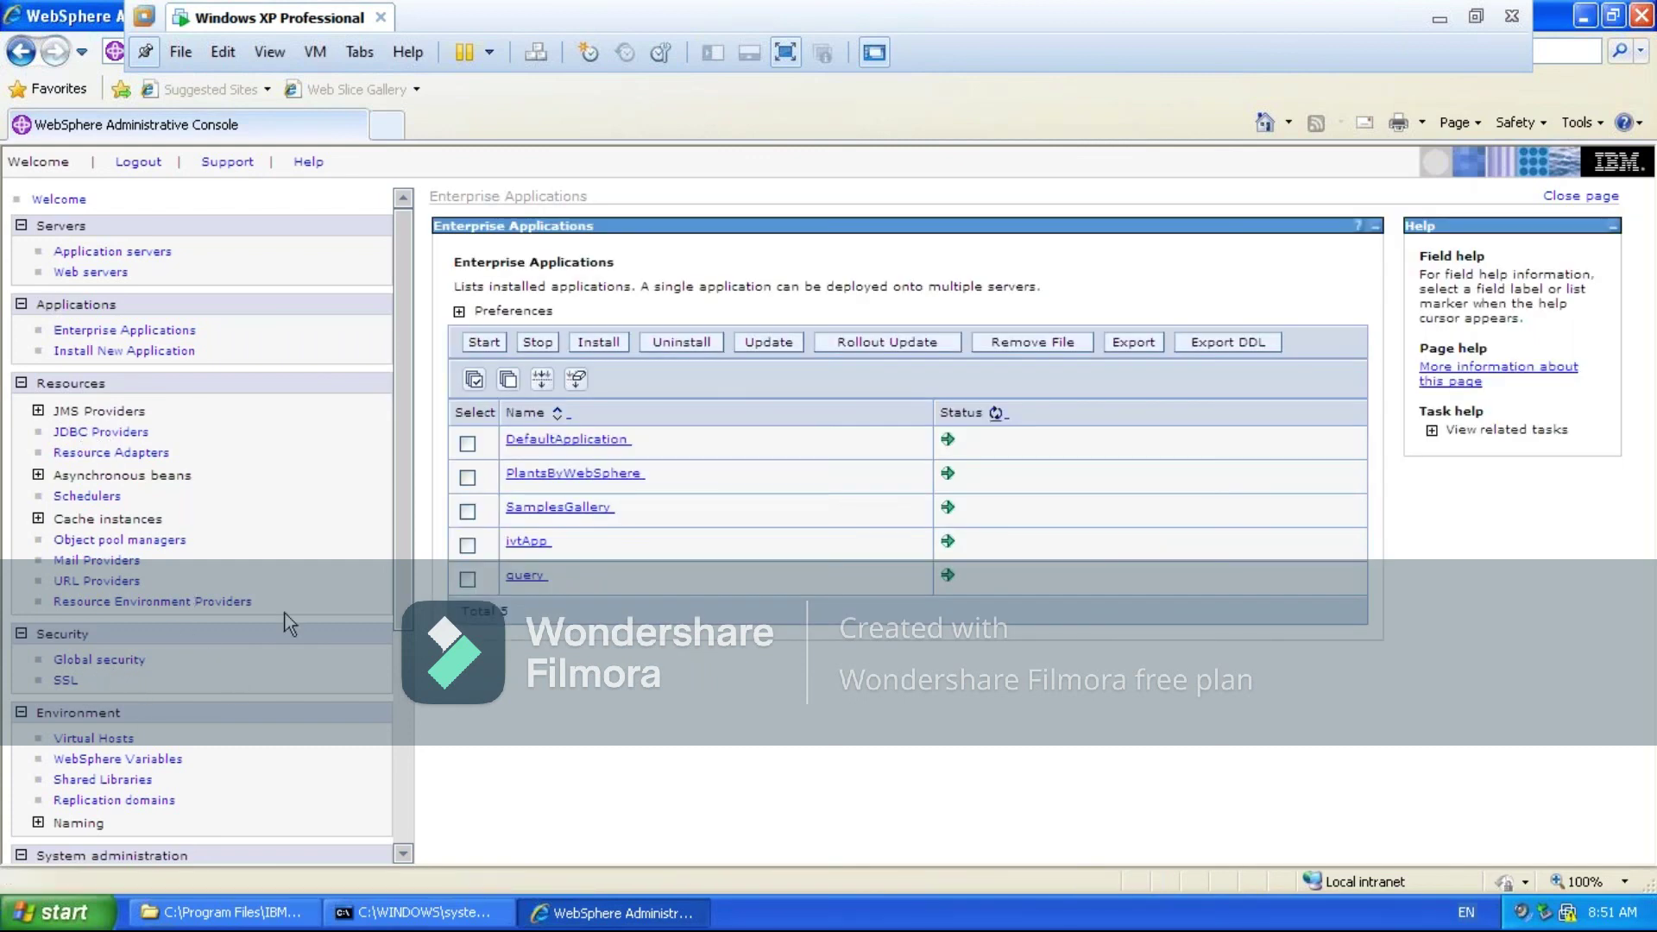
scroll(399, 528, down, 5)
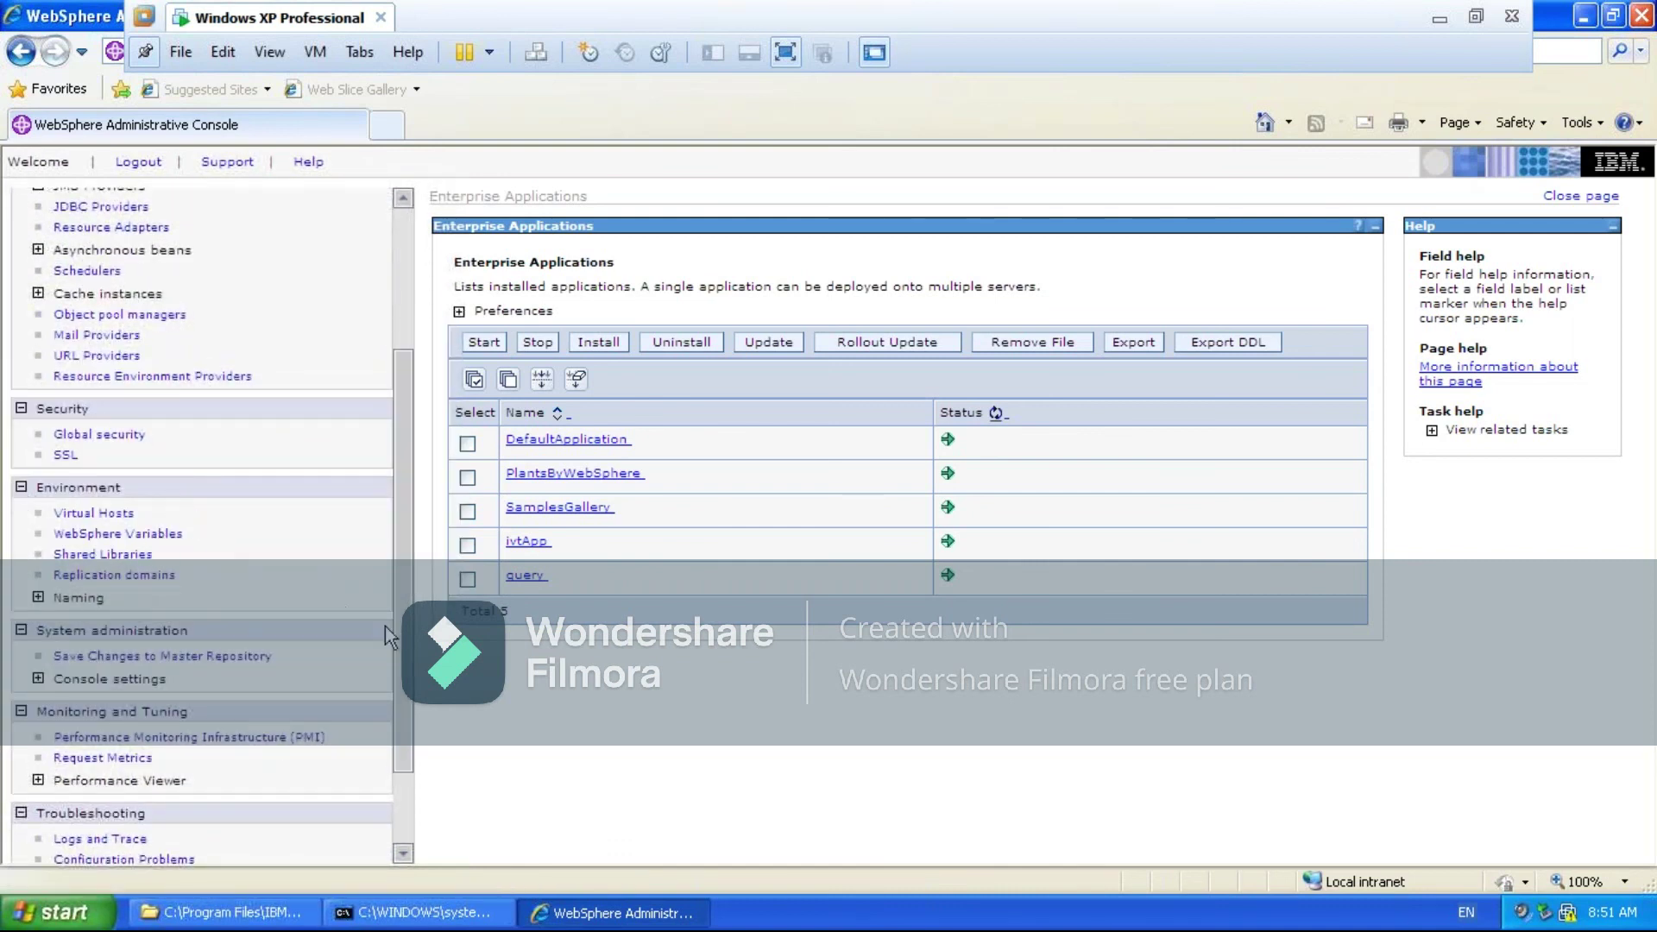
scroll(398, 691, down, 3)
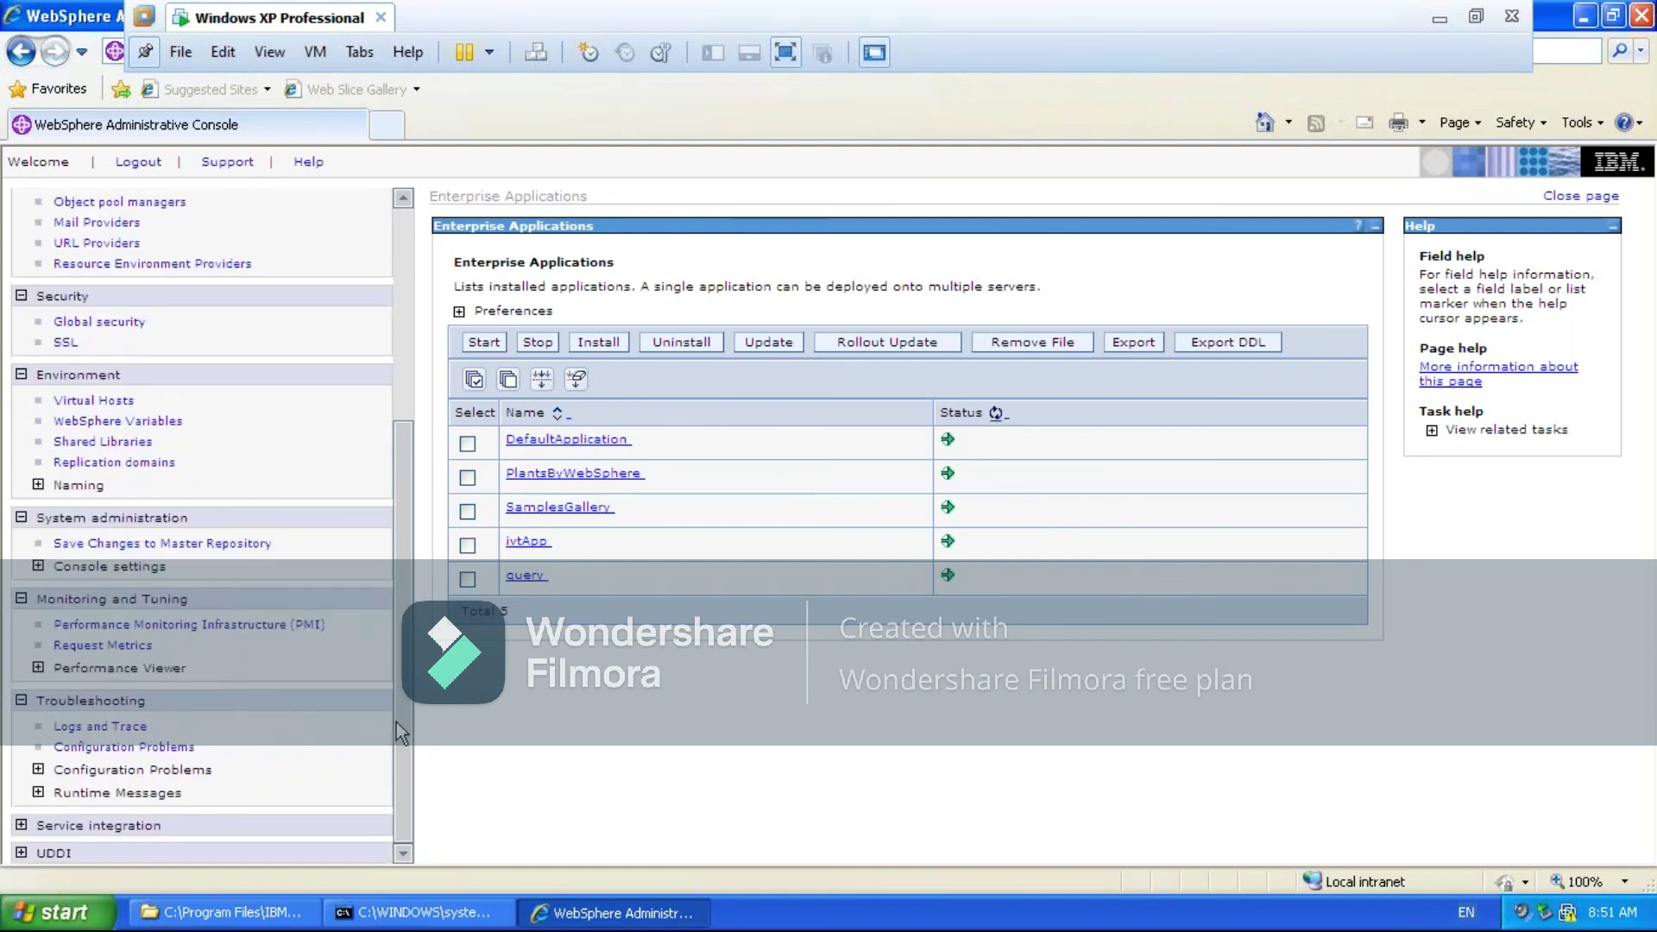
click(21, 852)
drag(406, 709, 423, 739)
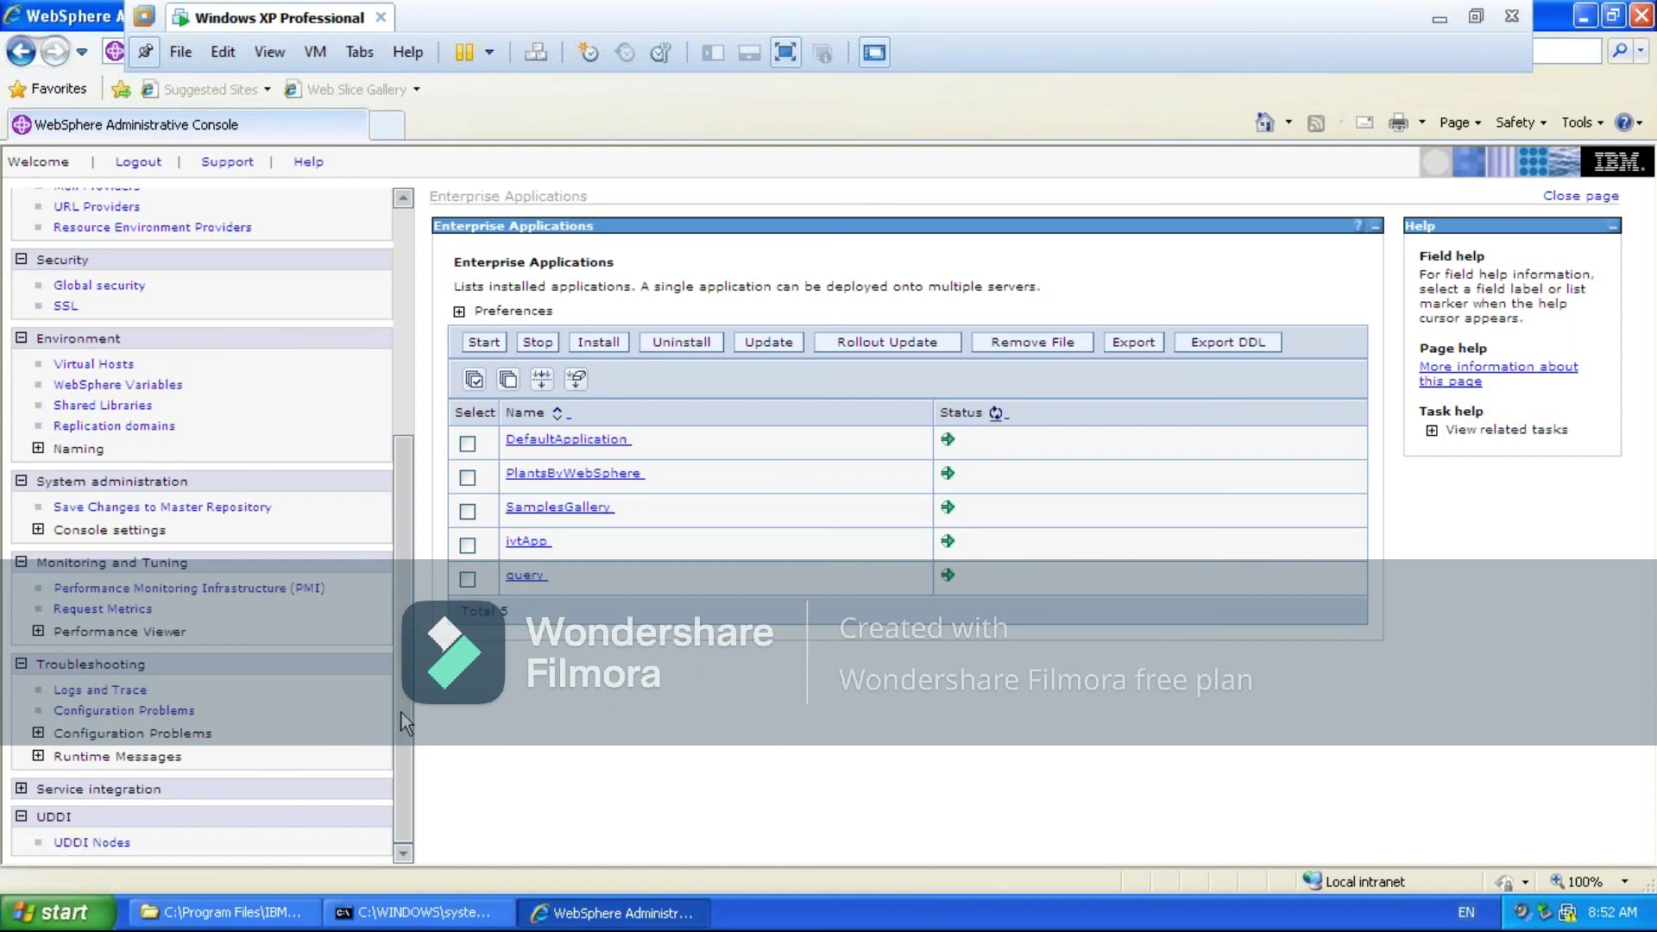
drag(402, 710, 407, 460)
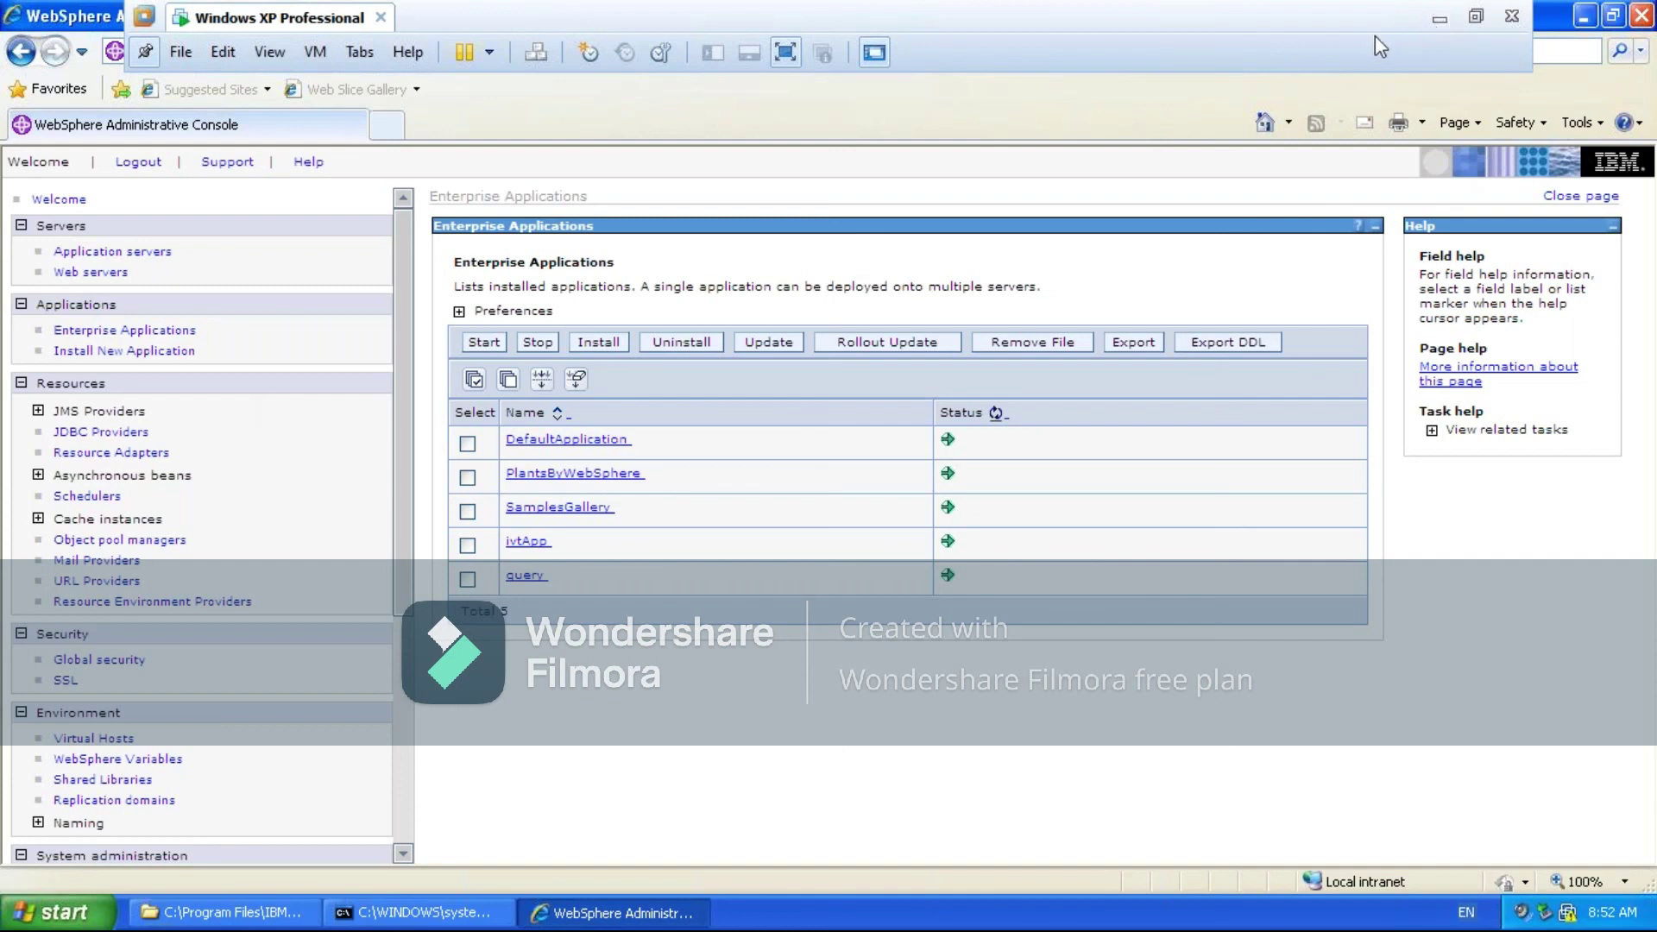
Minimize the Windows XP virtual machine to reach the host desktop
click(1439, 19)
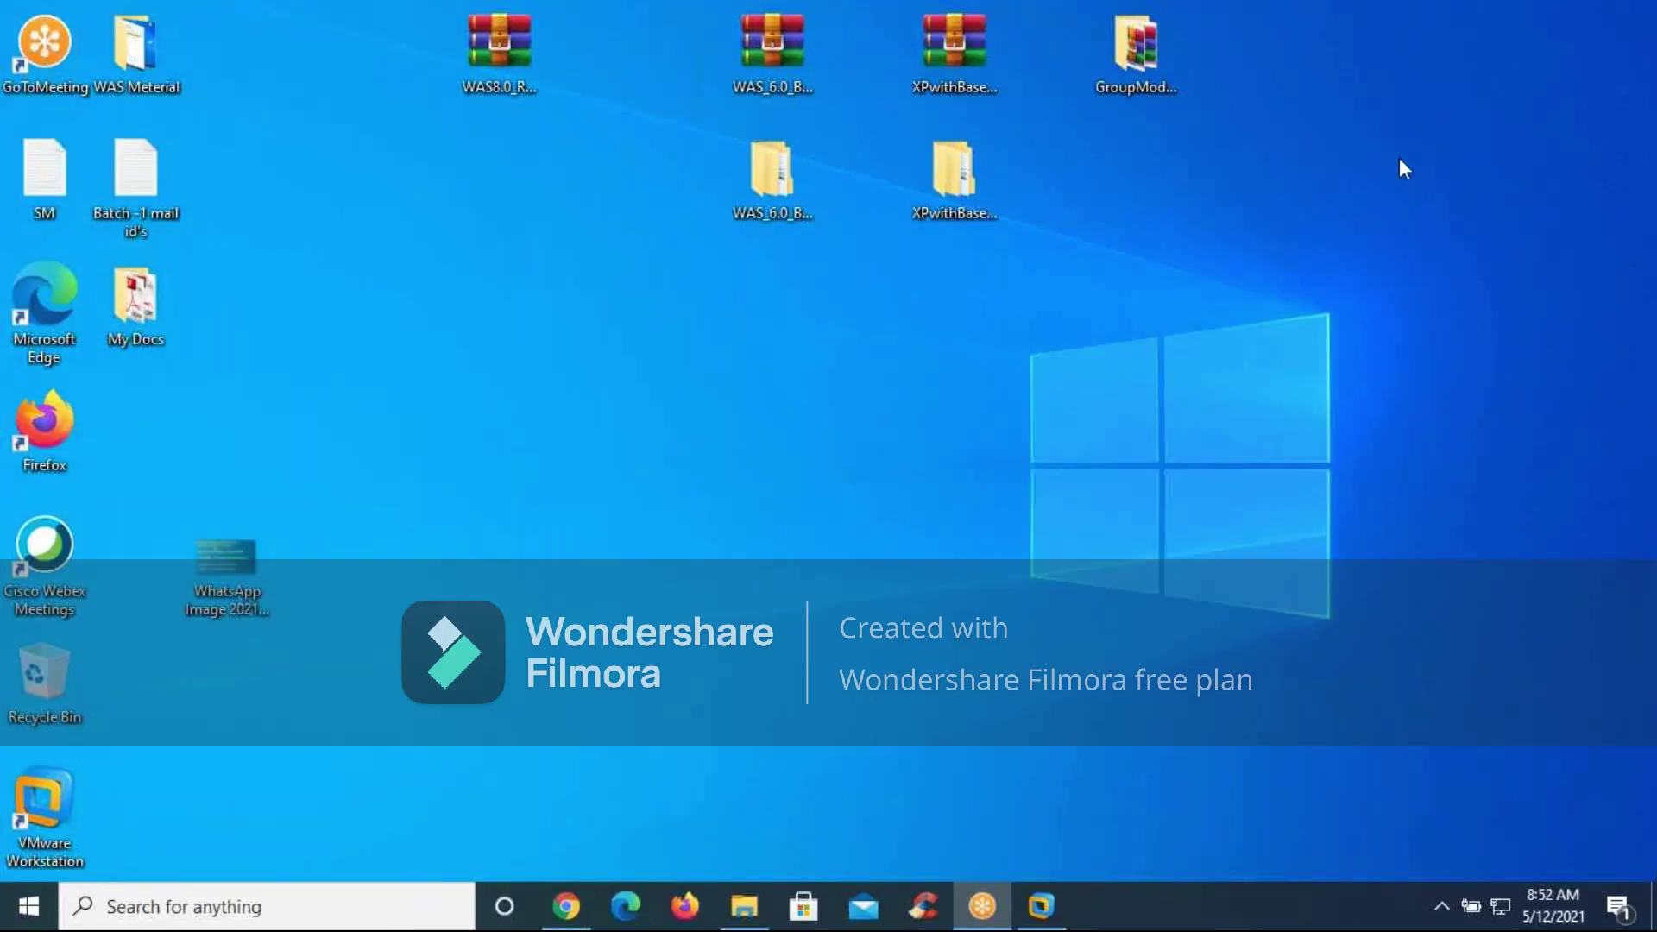